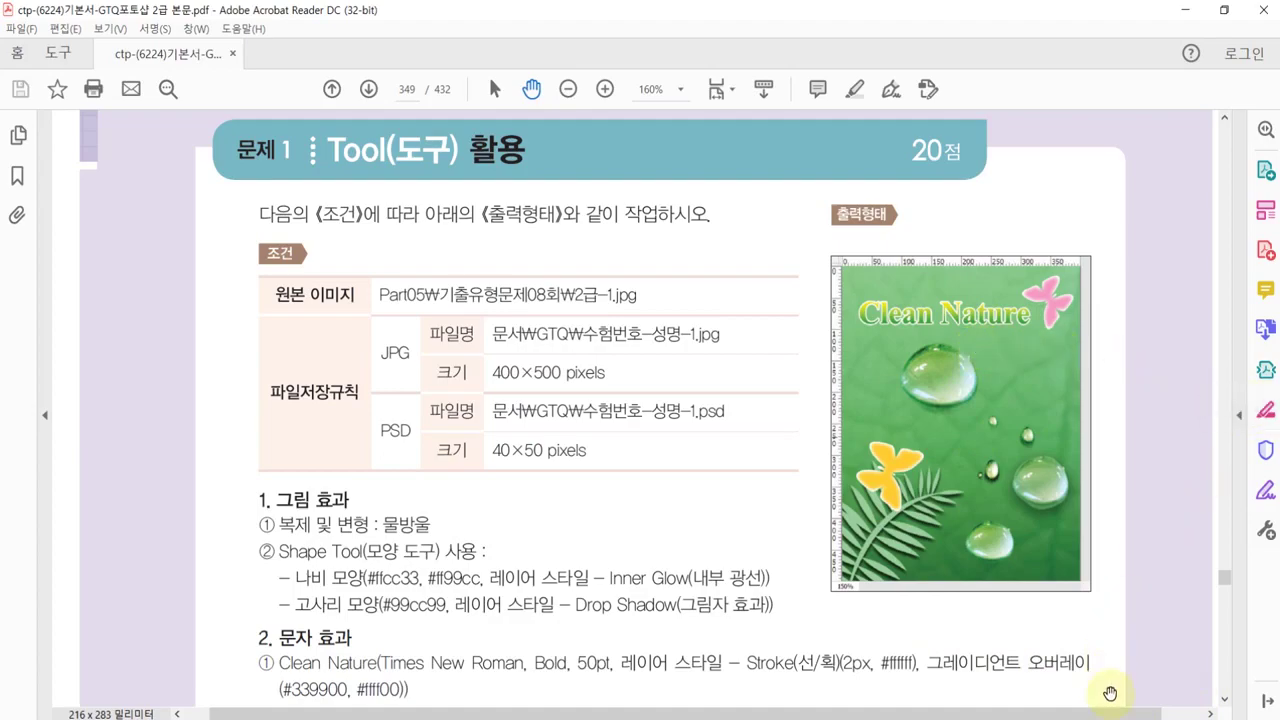
# Step: Switch to Photoshop, create a 400 × 500 pixel, 72 ppi, 8-bit RGB document with a white background, and show its grid
pyautogui.hotkey('alt', 'Tab')
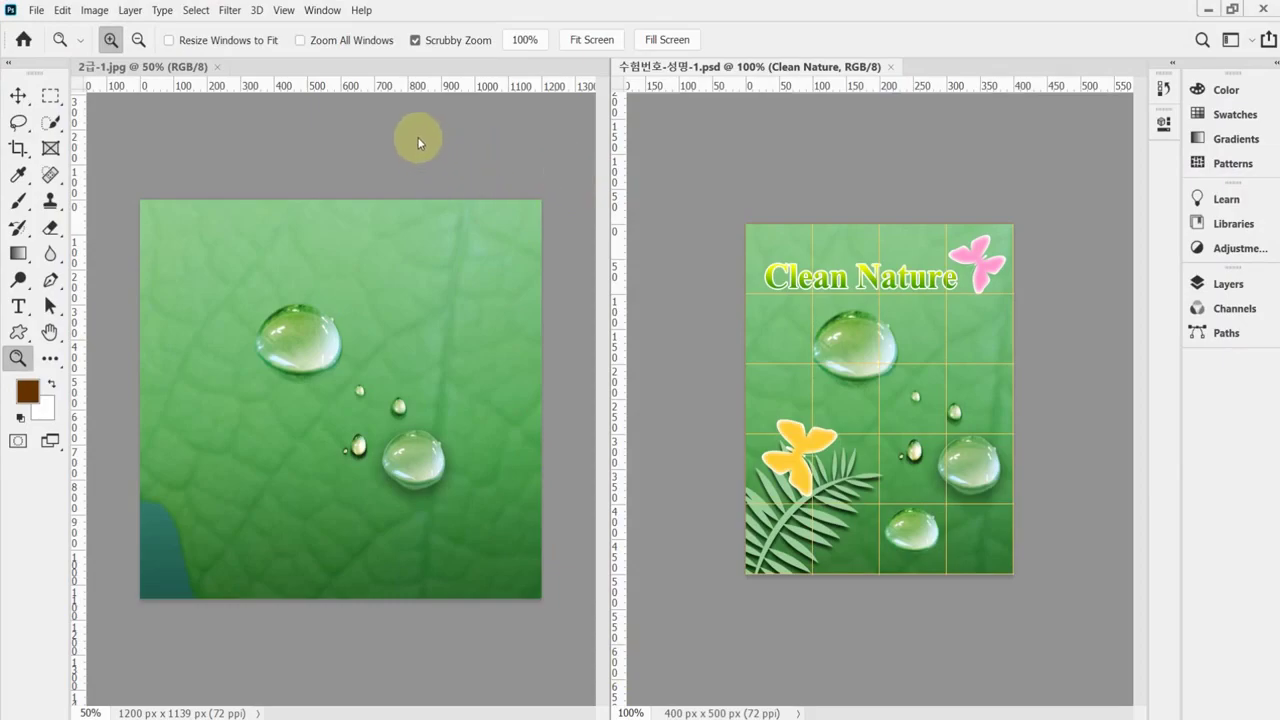
pyautogui.click(356, 136)
pyautogui.hotkey('ctrl', 'n')
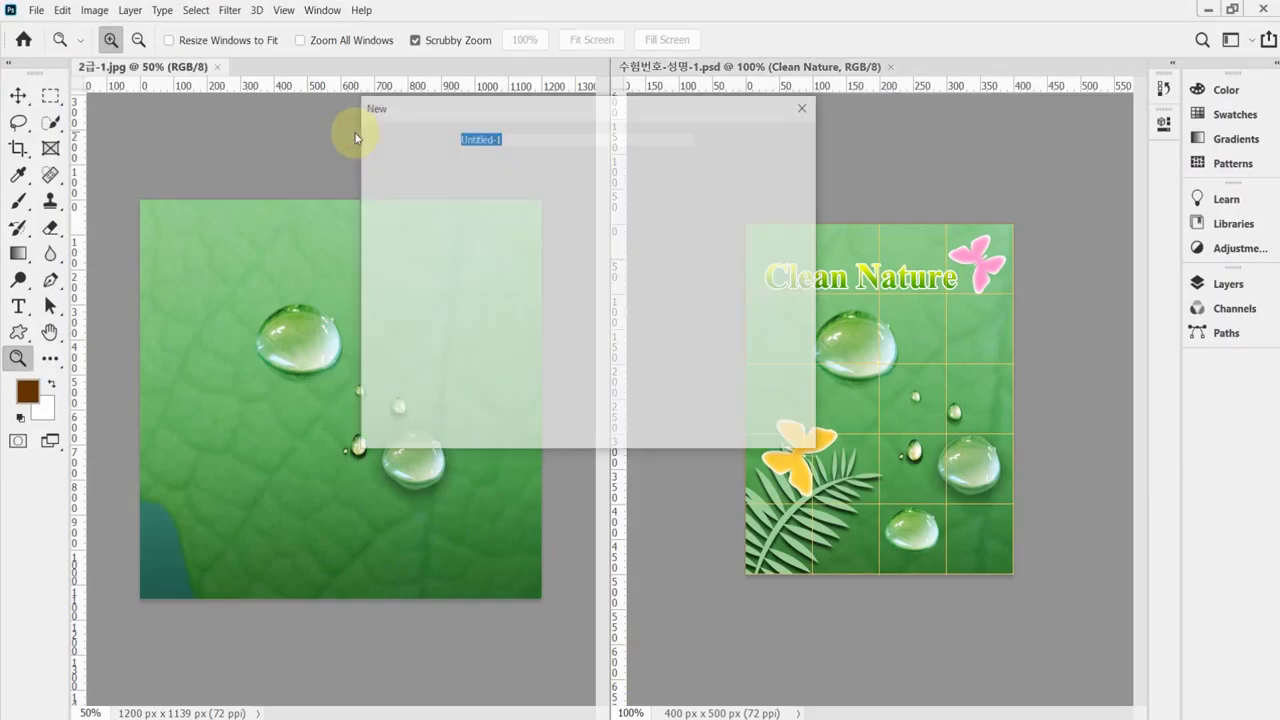
pyautogui.press('Tab')
pyautogui.press('Tab')
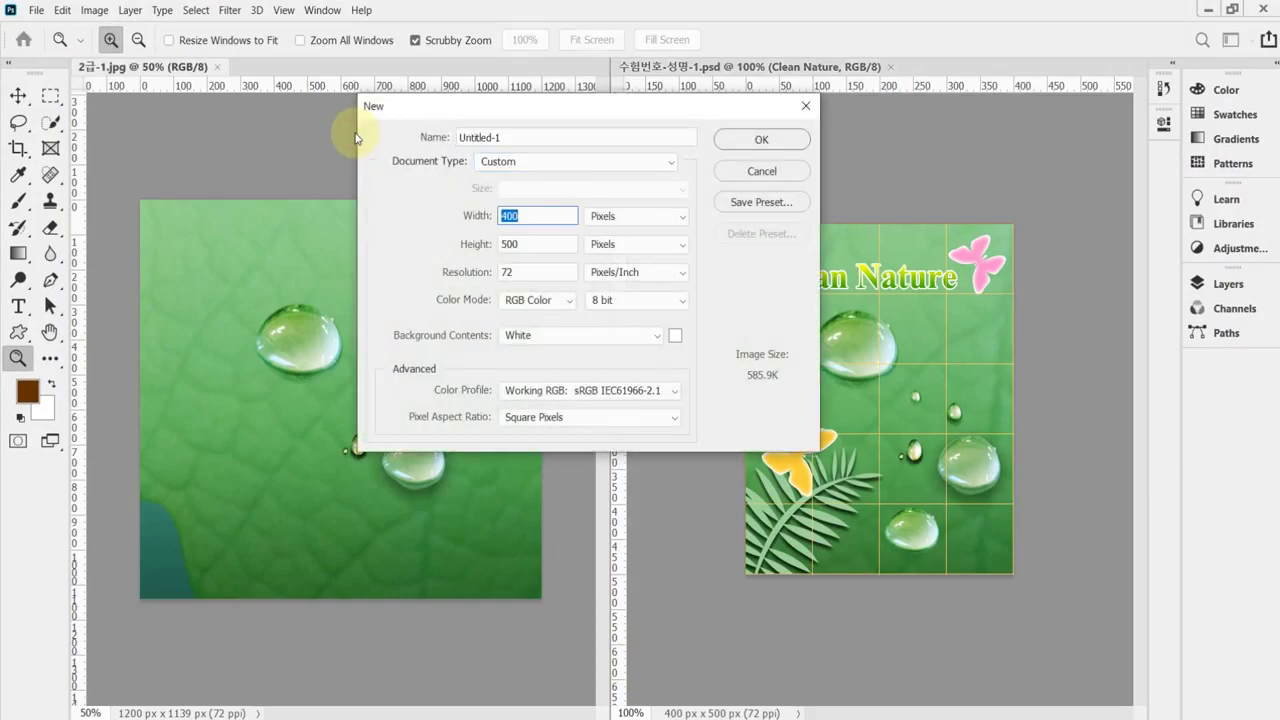
pyautogui.press('Tab')
pyautogui.press('Tab')
pyautogui.press('Tab')
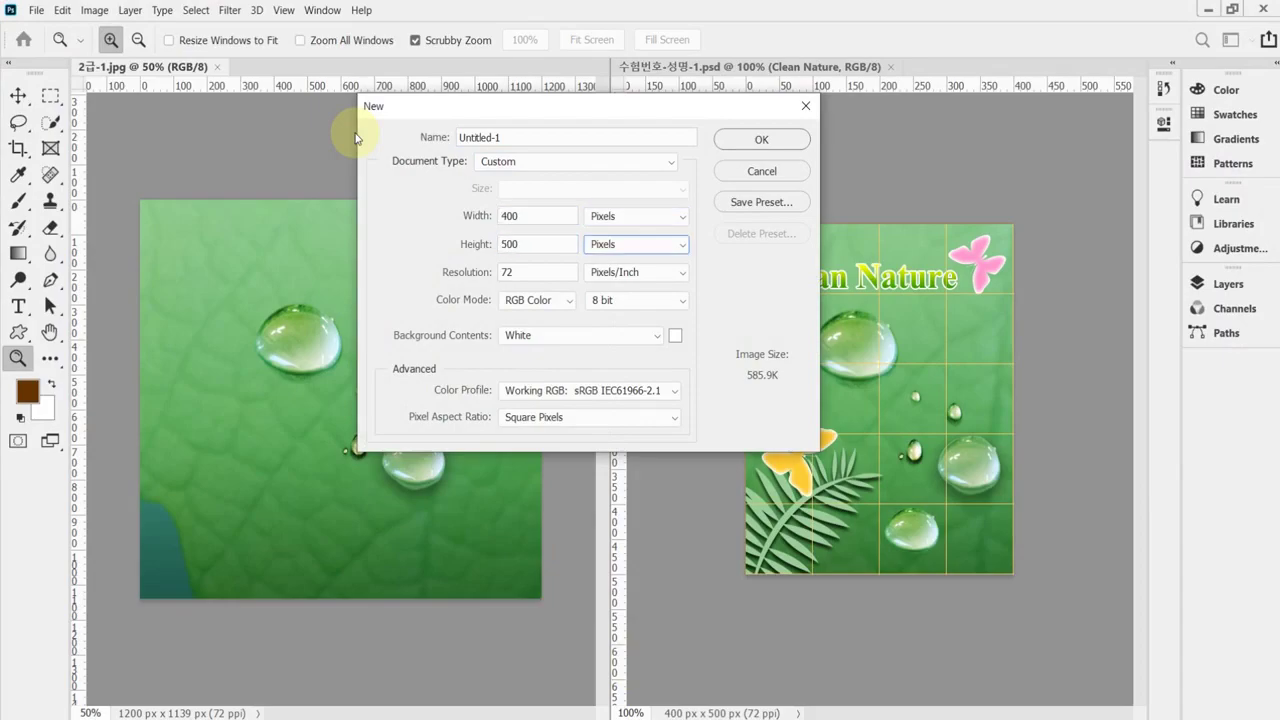
pyautogui.press('Tab')
pyautogui.press('Tab')
pyautogui.press('Tab')
pyautogui.press('Tab')
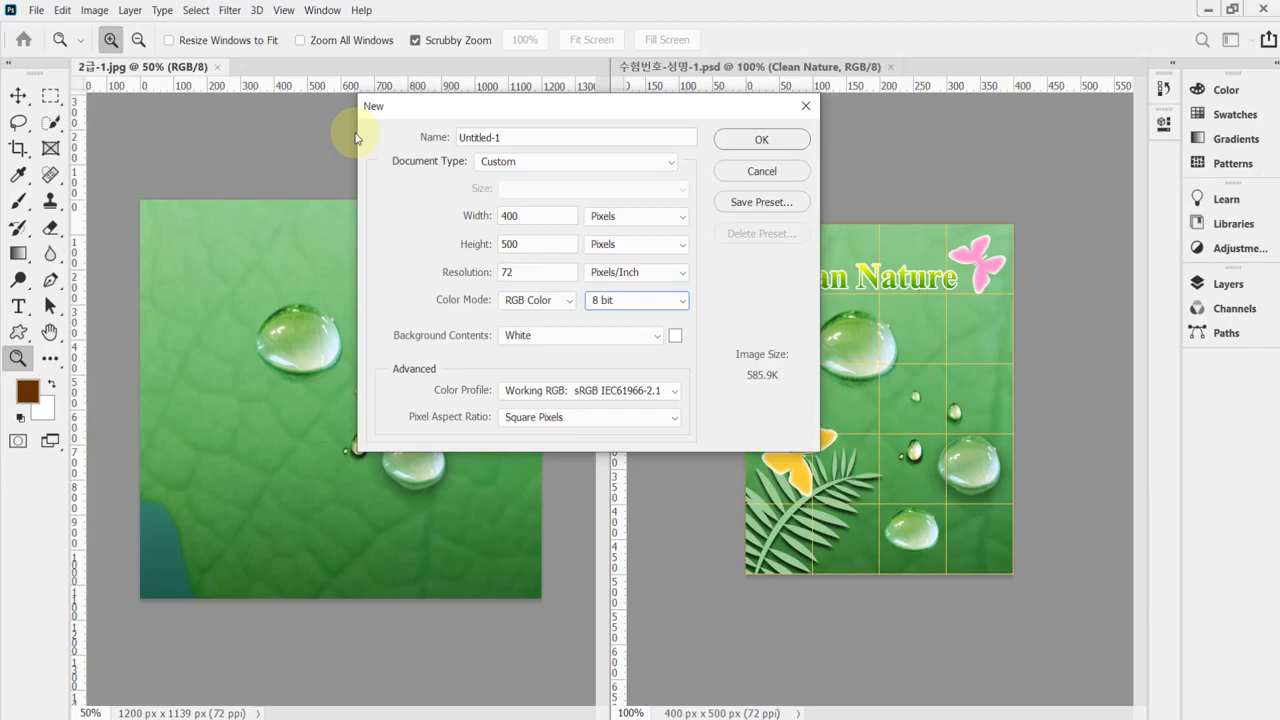
pyautogui.press('Tab')
pyautogui.press('Return')
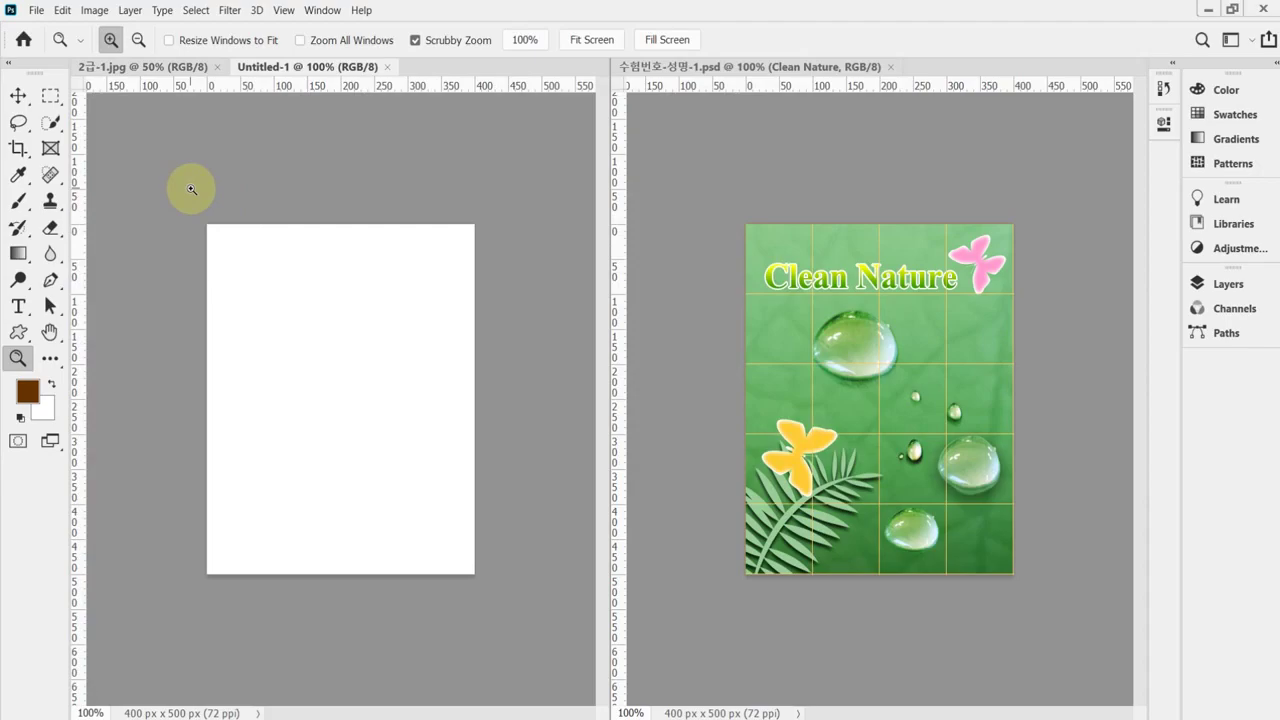
pyautogui.hotkey('ctrl', "'")
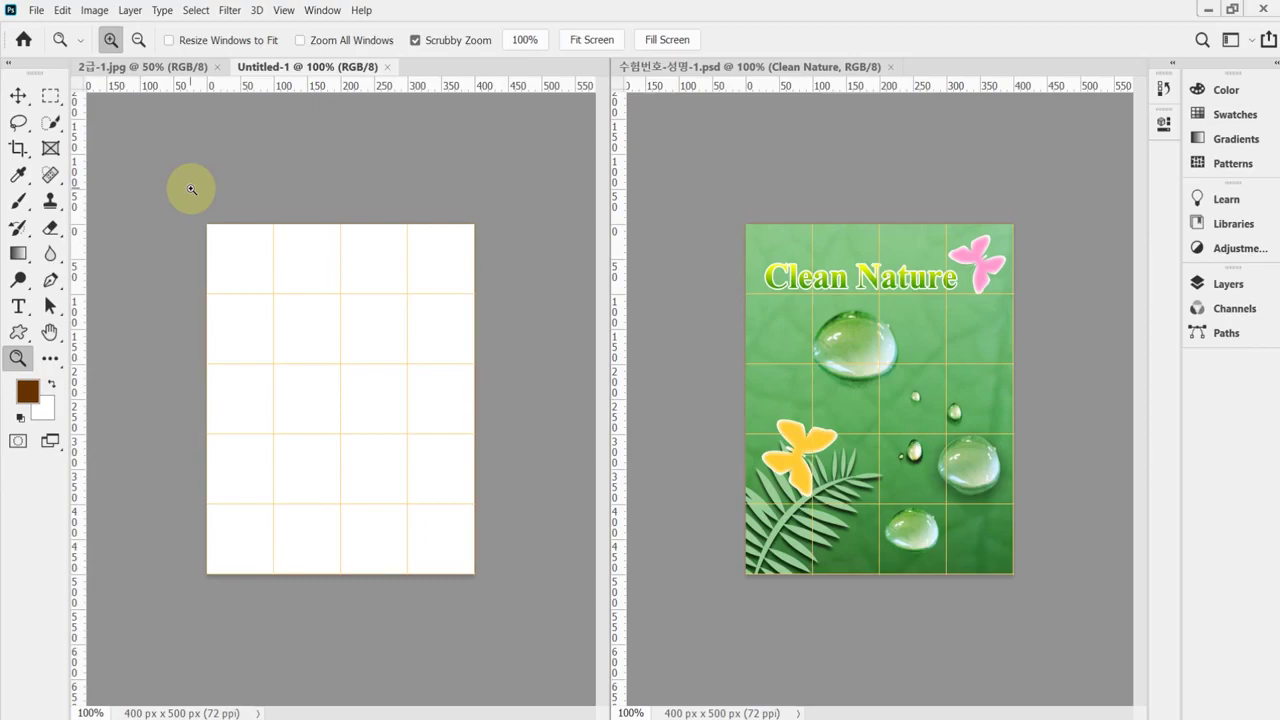
# Step: Copy the entire 2급-1.jpg image and paste it into the new blank document
pyautogui.click(108, 66)
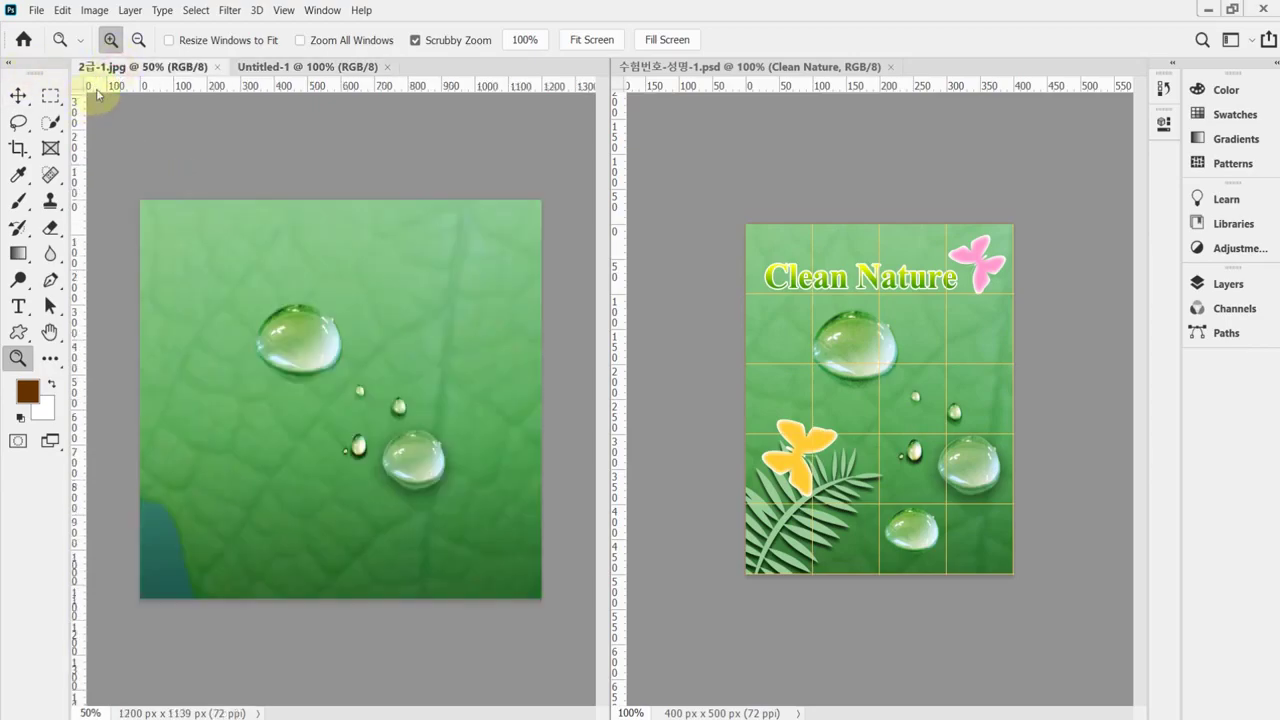
pyautogui.hotkey('ctrl', 'a')
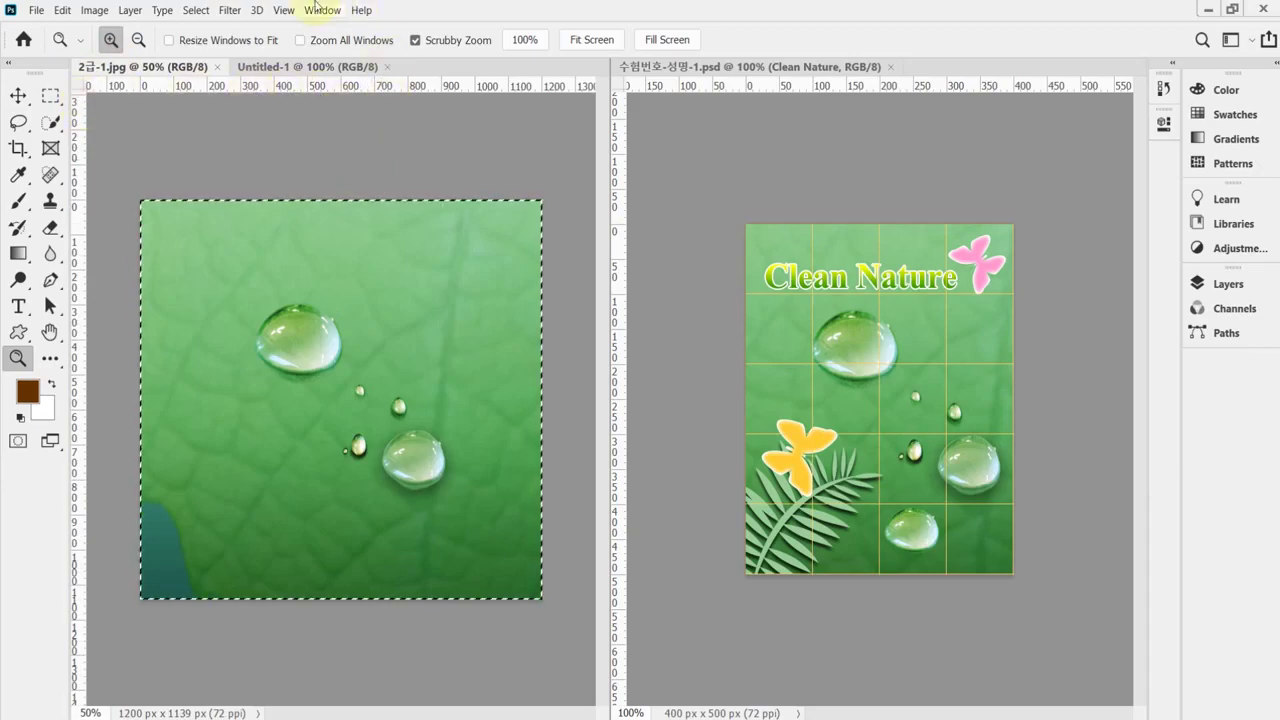
pyautogui.click(305, 67)
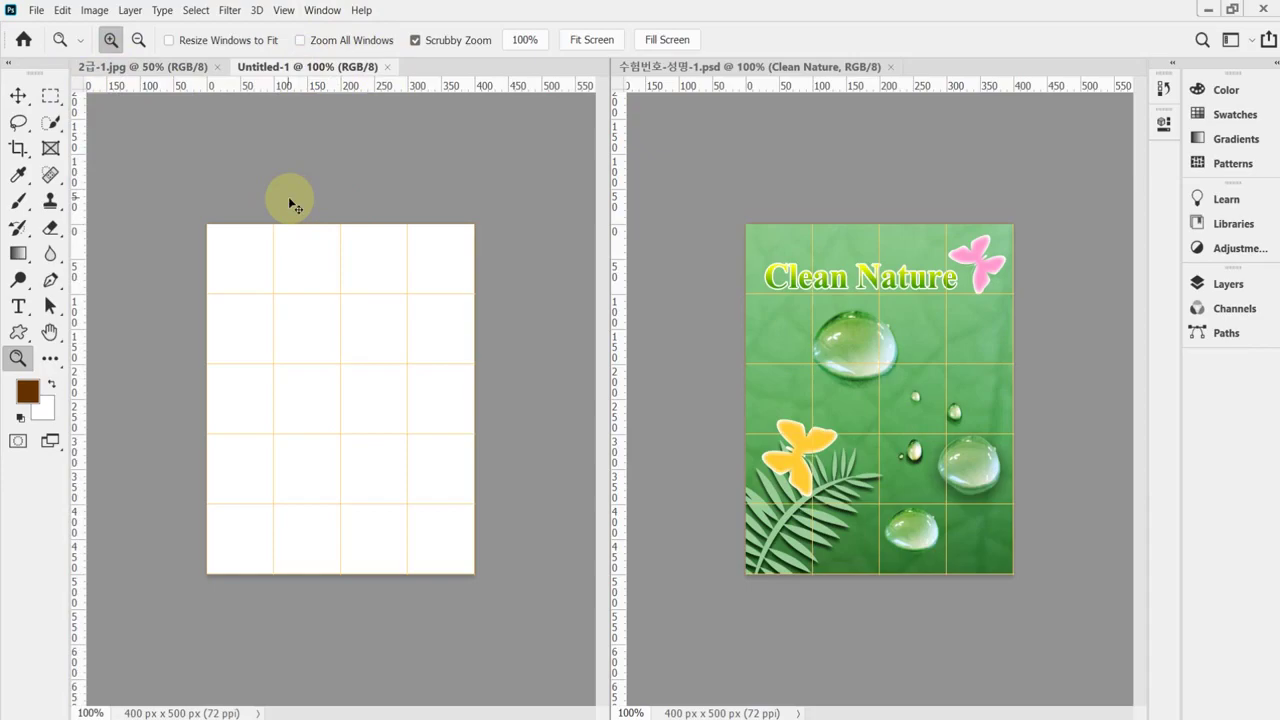
pyautogui.hotkey('ctrl', 'v')
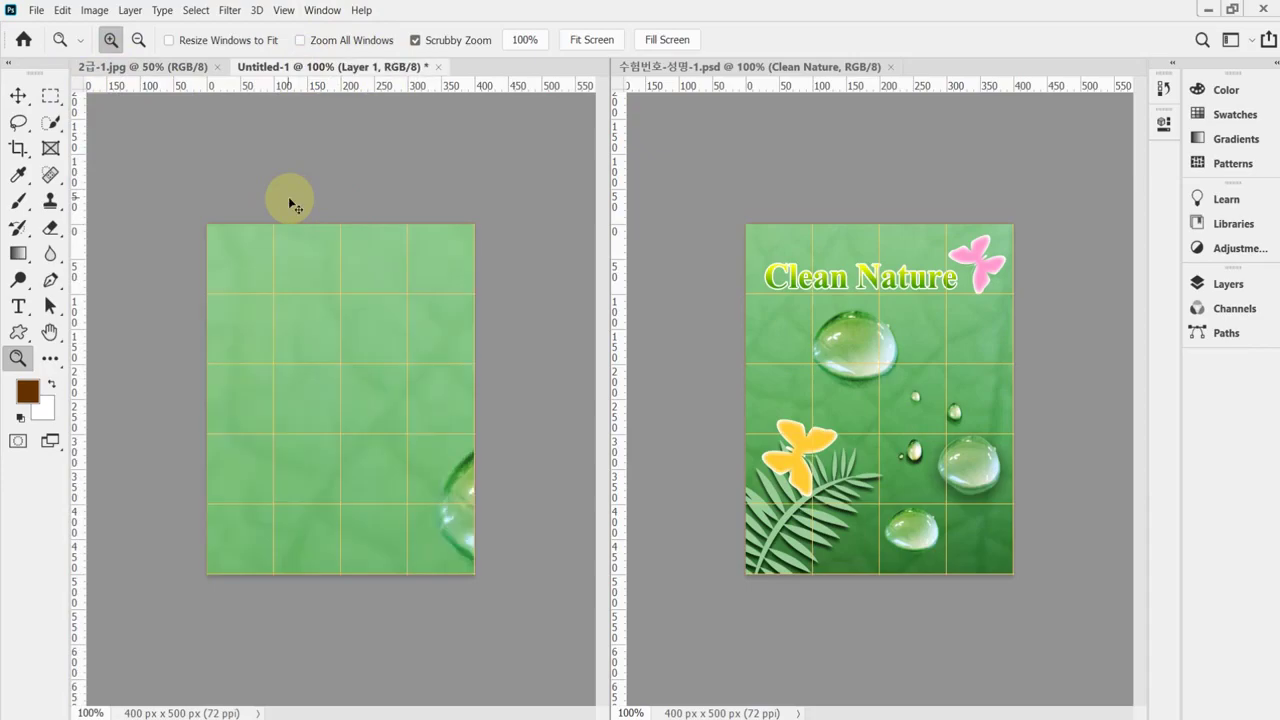
# Step: Free-transform the pasted leaf image, scaling it proportionally to 54% and moving it so the large water drop sits in the upper middle
pyautogui.hotkey('ctrl', 't')
pyautogui.moveTo(540, 543); pyautogui.dragTo(414, 449)
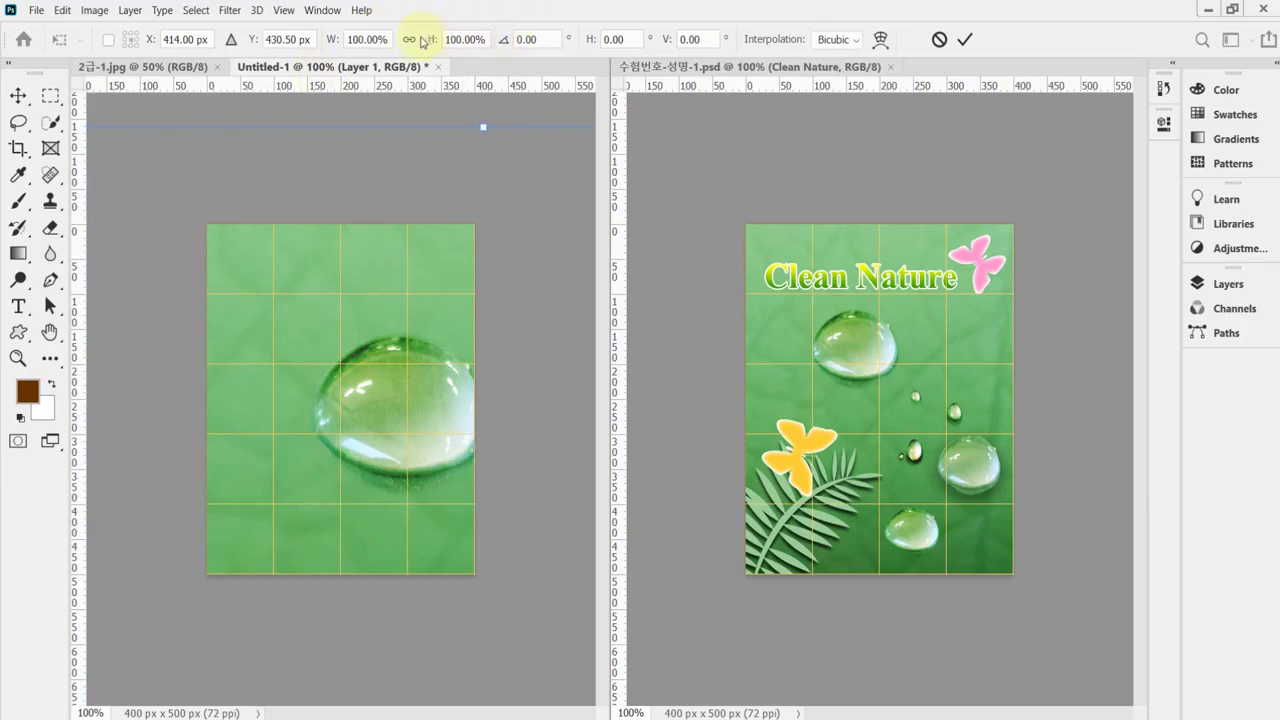
pyautogui.click(409, 39)
pyautogui.moveTo(334, 40); pyautogui.dragTo(305, 40)
pyautogui.moveTo(530, 396); pyautogui.dragTo(424, 294)
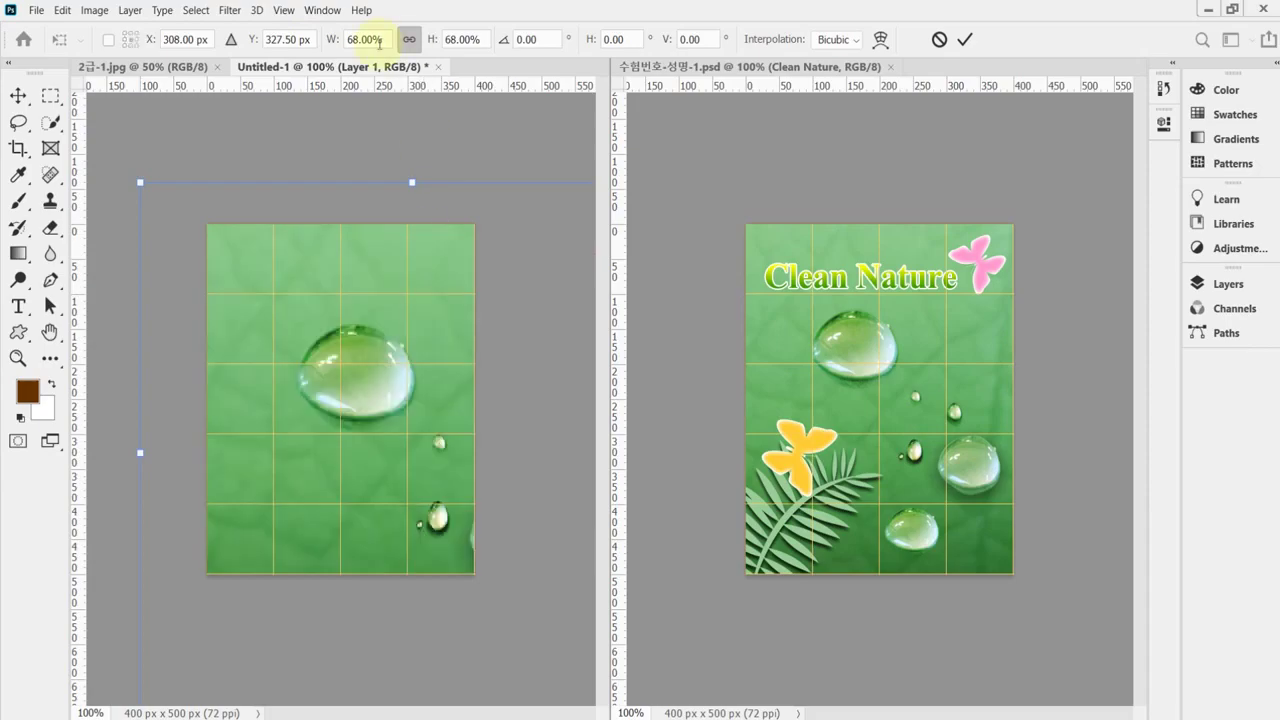
pyautogui.moveTo(334, 40); pyautogui.dragTo(318, 41)
pyautogui.moveTo(481, 357); pyautogui.dragTo(451, 321)
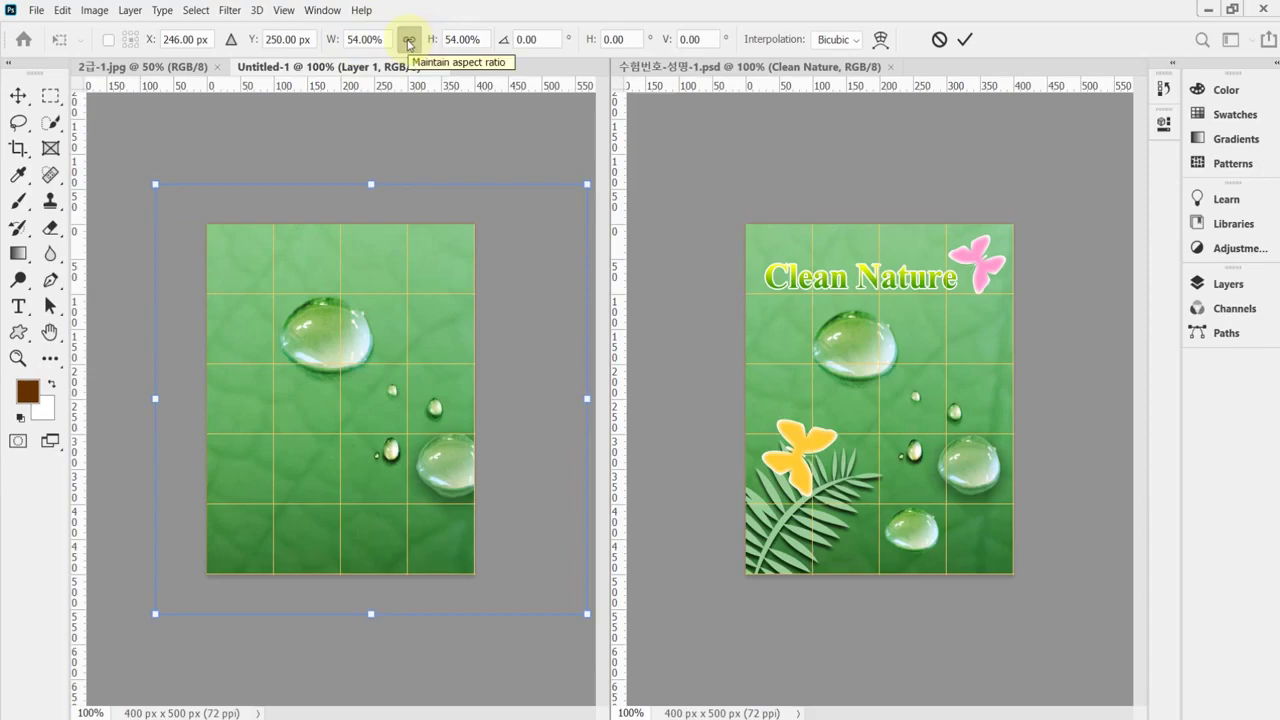
# Step: Refine the leaf image's scale to about 51% and shift it so the water drops match the reference grid positions, then apply the transform
pyautogui.click(408, 42)
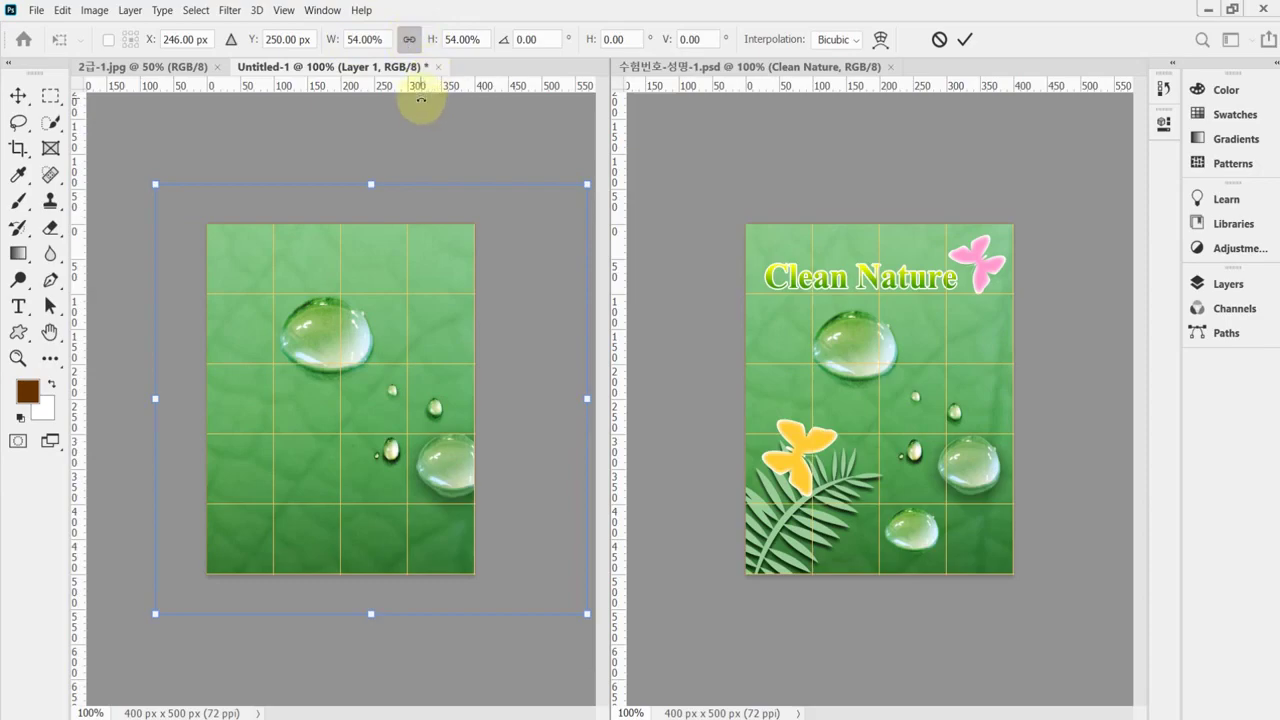
pyautogui.moveTo(155, 181); pyautogui.dragTo(169, 196)
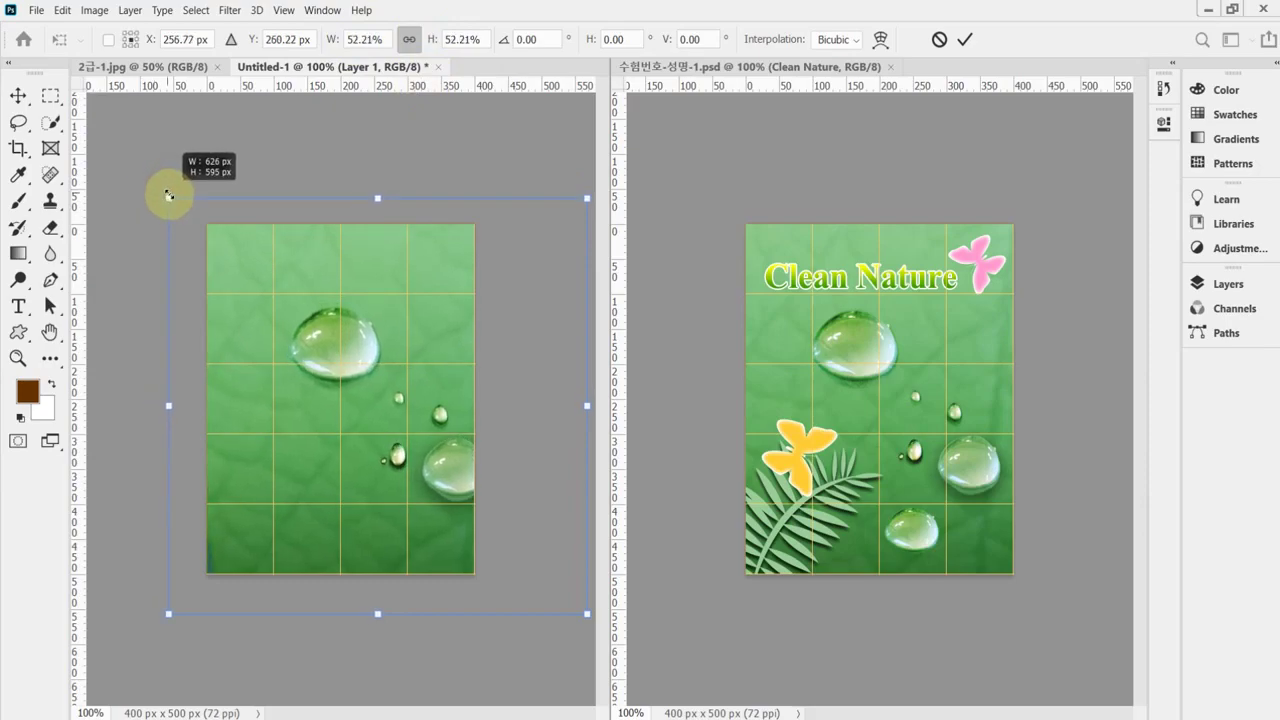
pyautogui.moveTo(169, 196); pyautogui.dragTo(186, 215)
pyautogui.moveTo(392, 358); pyautogui.dragTo(364, 346)
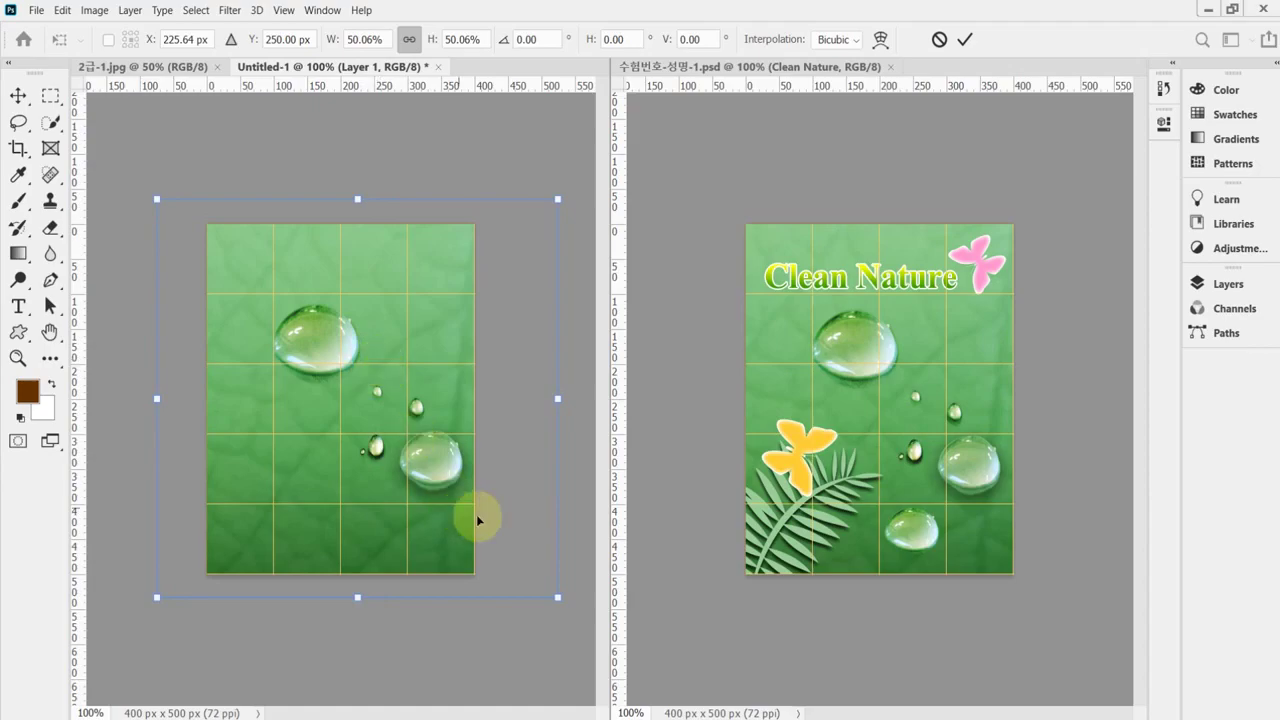
pyautogui.moveTo(557, 598); pyautogui.dragTo(563, 608)
pyautogui.moveTo(486, 543); pyautogui.dragTo(477, 544)
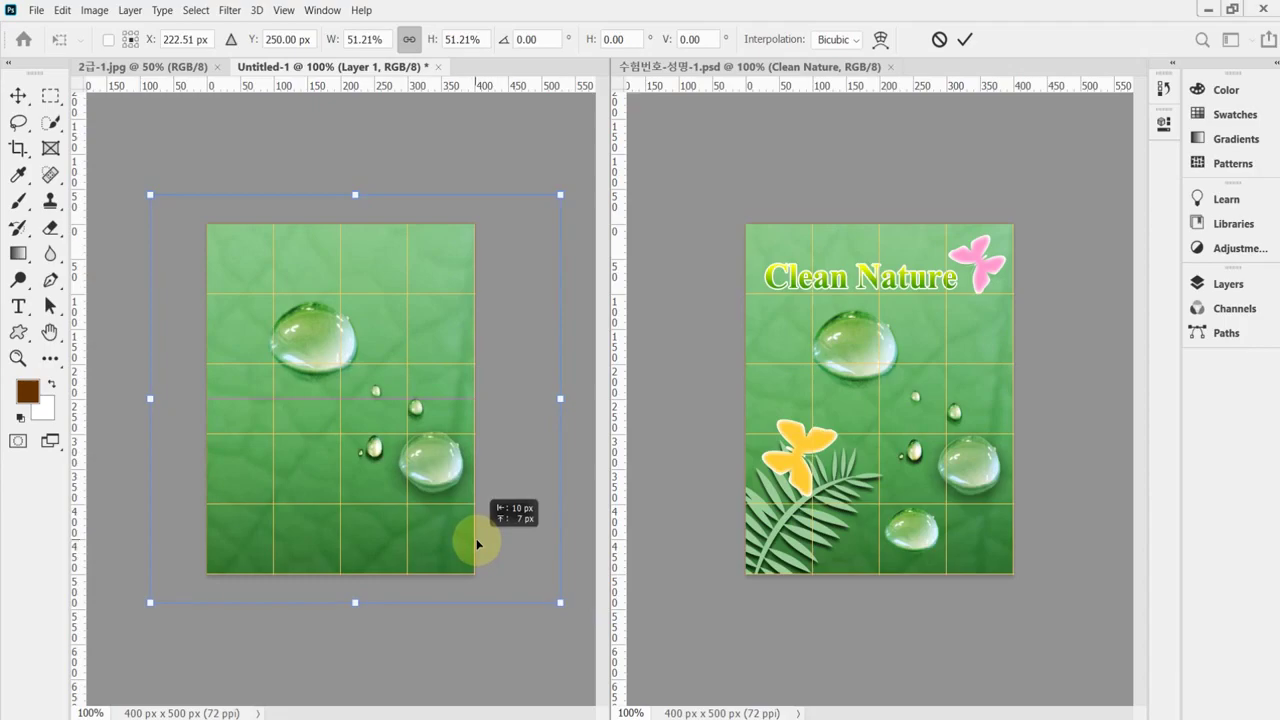
pyautogui.moveTo(477, 545); pyautogui.dragTo(477, 549)
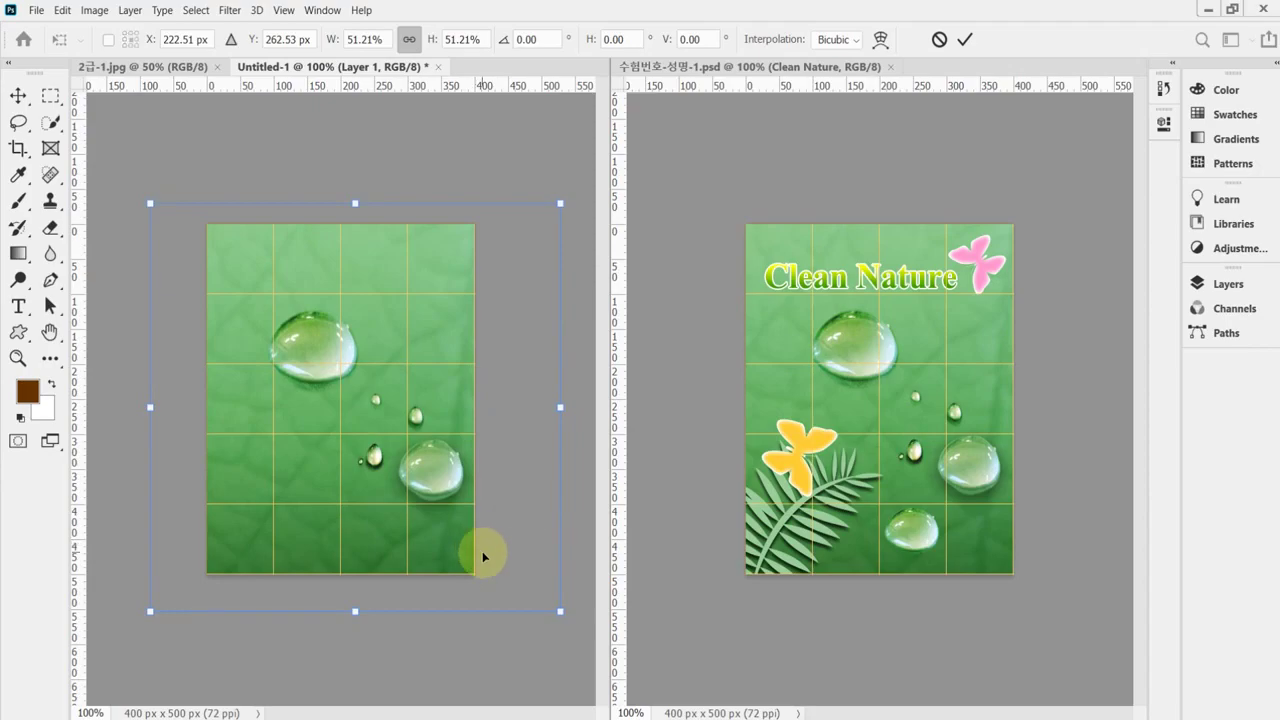
pyautogui.press('Return')
pyautogui.press('z')
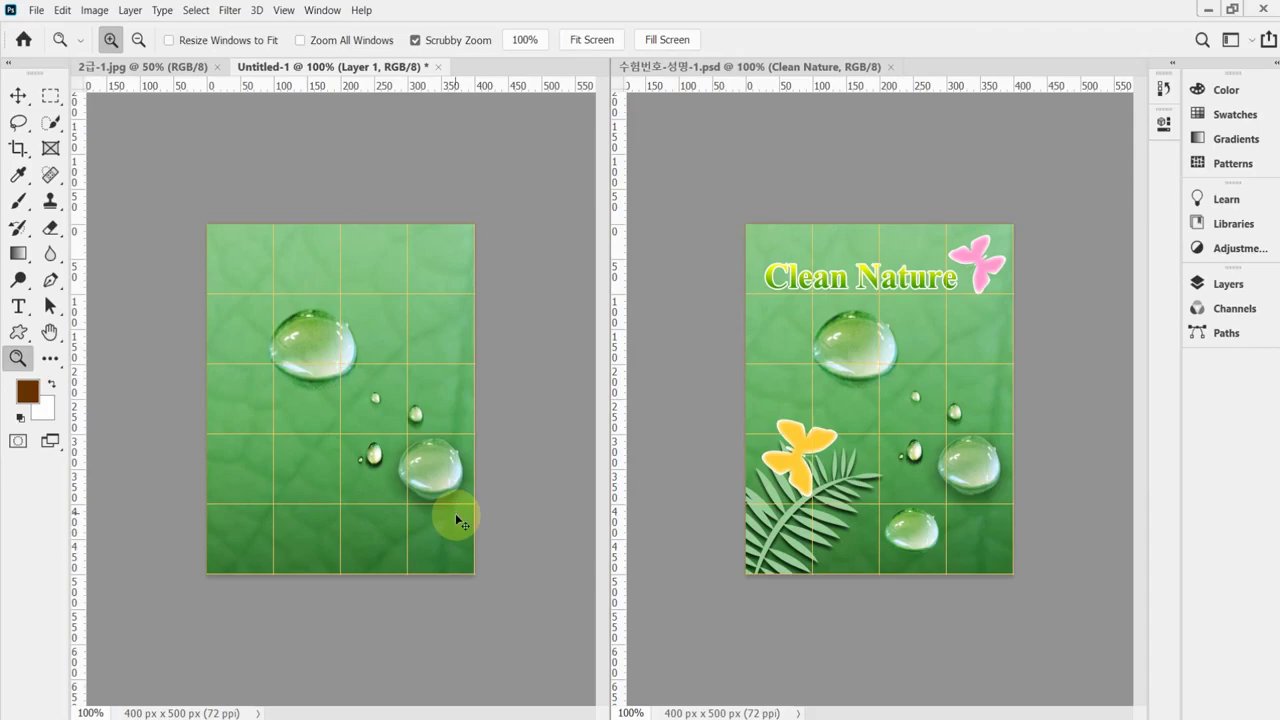
# Step: Start saving the document under a new name and choose the 임시파일 folder on the desktop as the destination
pyautogui.hotkey('ctrl', 'shift', 's')
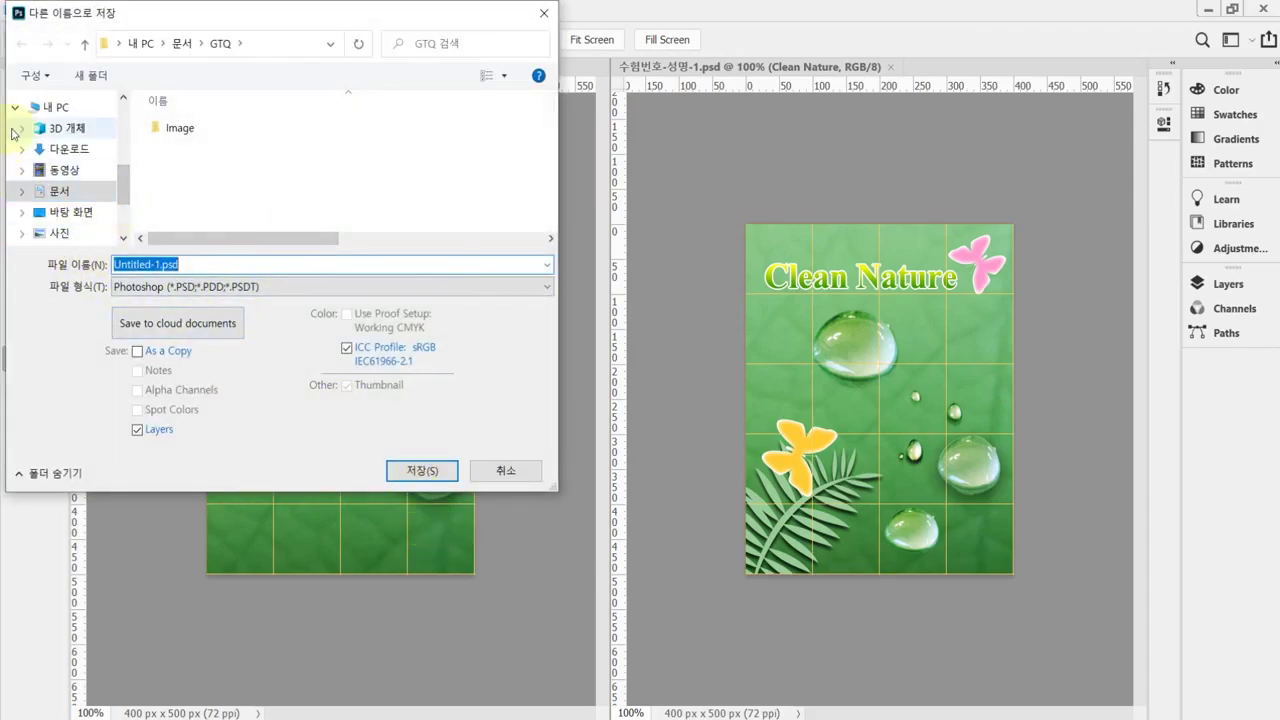
pyautogui.click(99, 215)
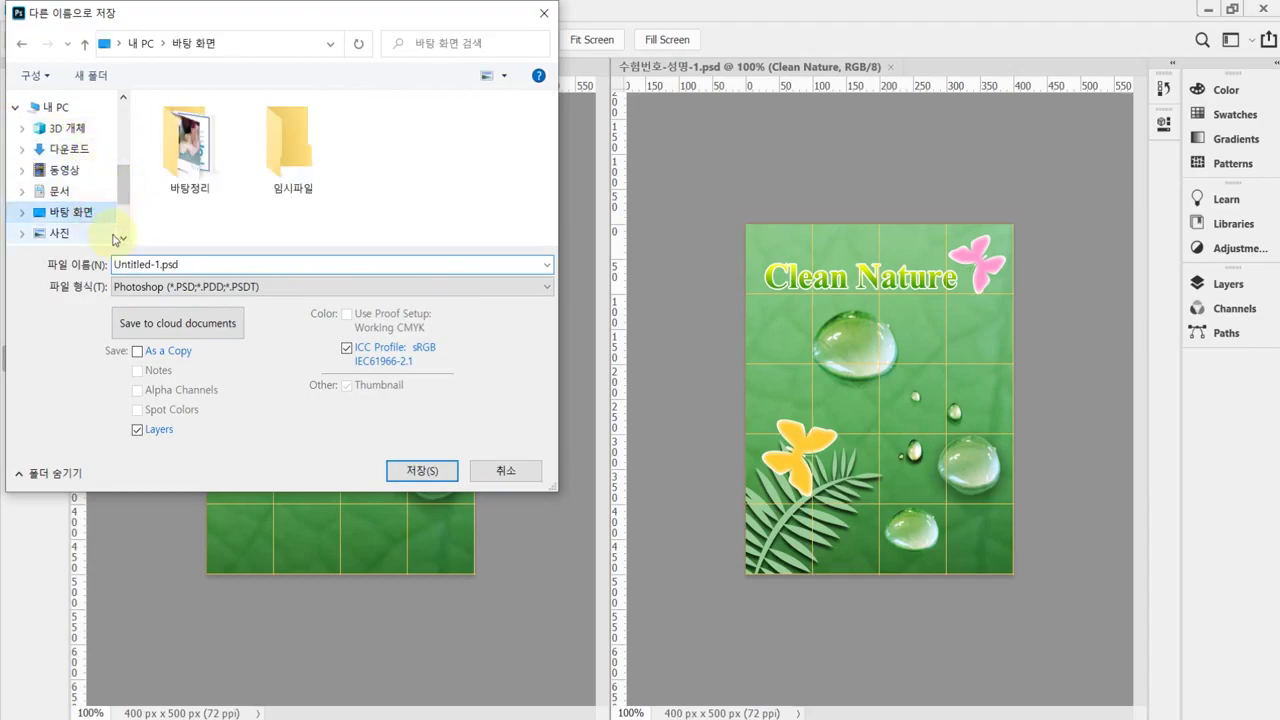
pyautogui.doubleClick(297, 147)
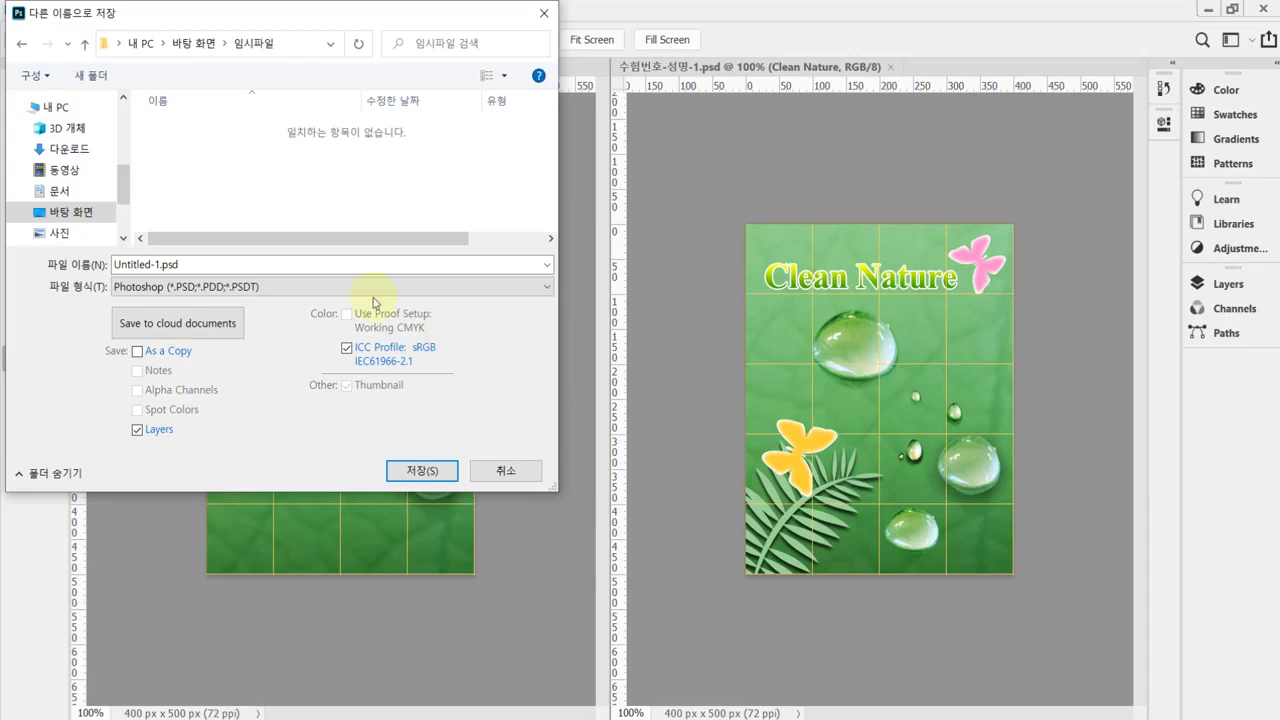
pyautogui.moveTo(126, 198)
pyautogui.mouseDown()
pyautogui.moveTo(127, 220)
pyautogui.moveTo(127, 200)
pyautogui.mouseUp()
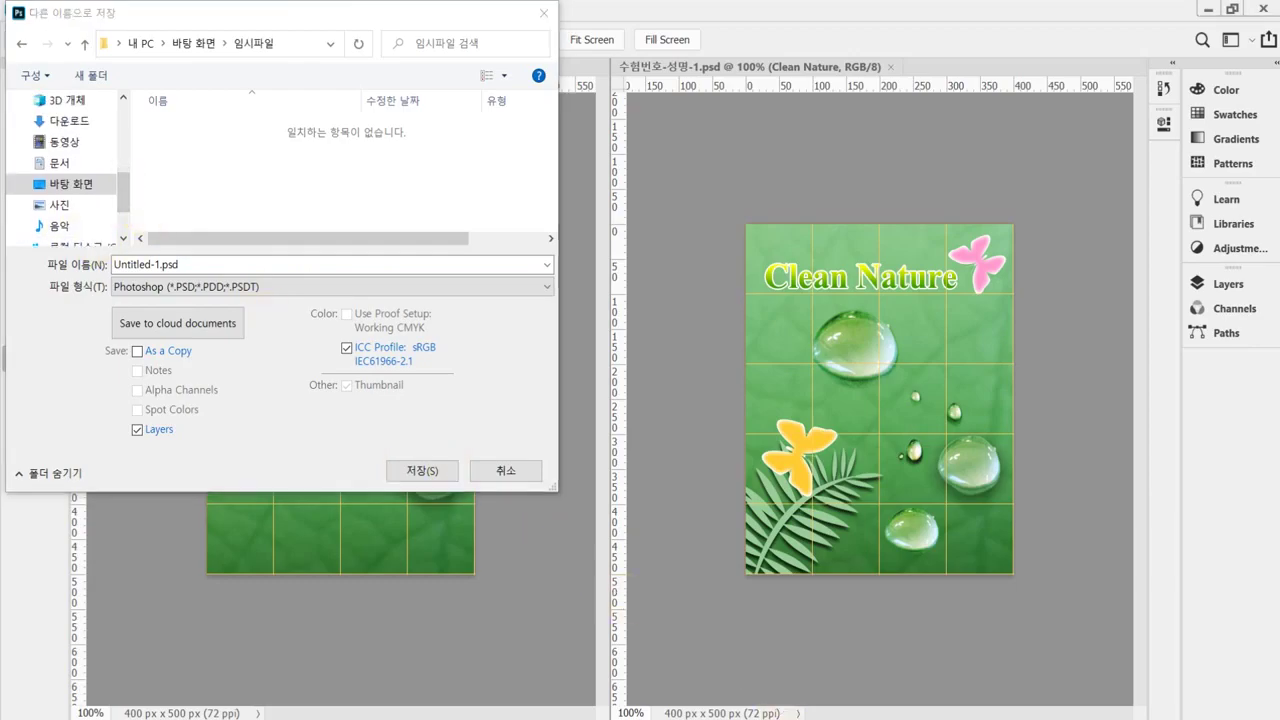
# Step: Check the required file name in the exam PDF and save the document as 수험번호-성명-1 in Photoshop format
pyautogui.hotkey('alt', 'Tab')
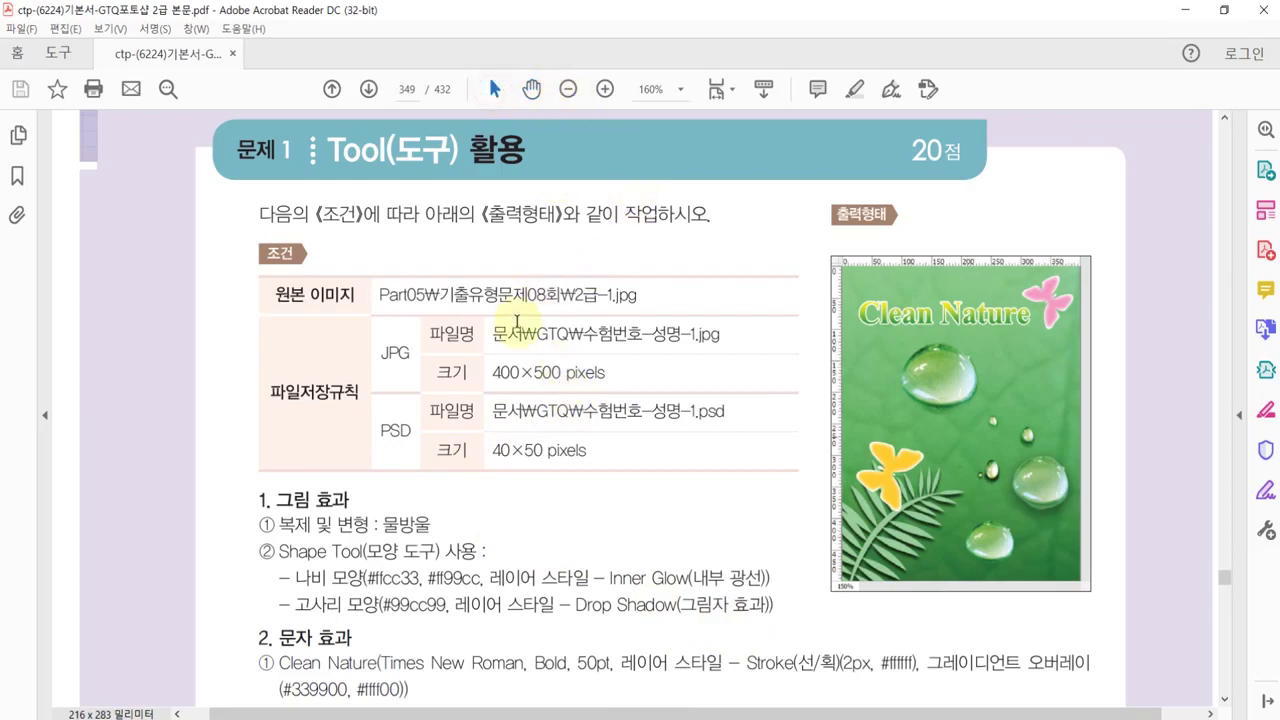
pyautogui.moveTo(583, 335); pyautogui.dragTo(697, 336)
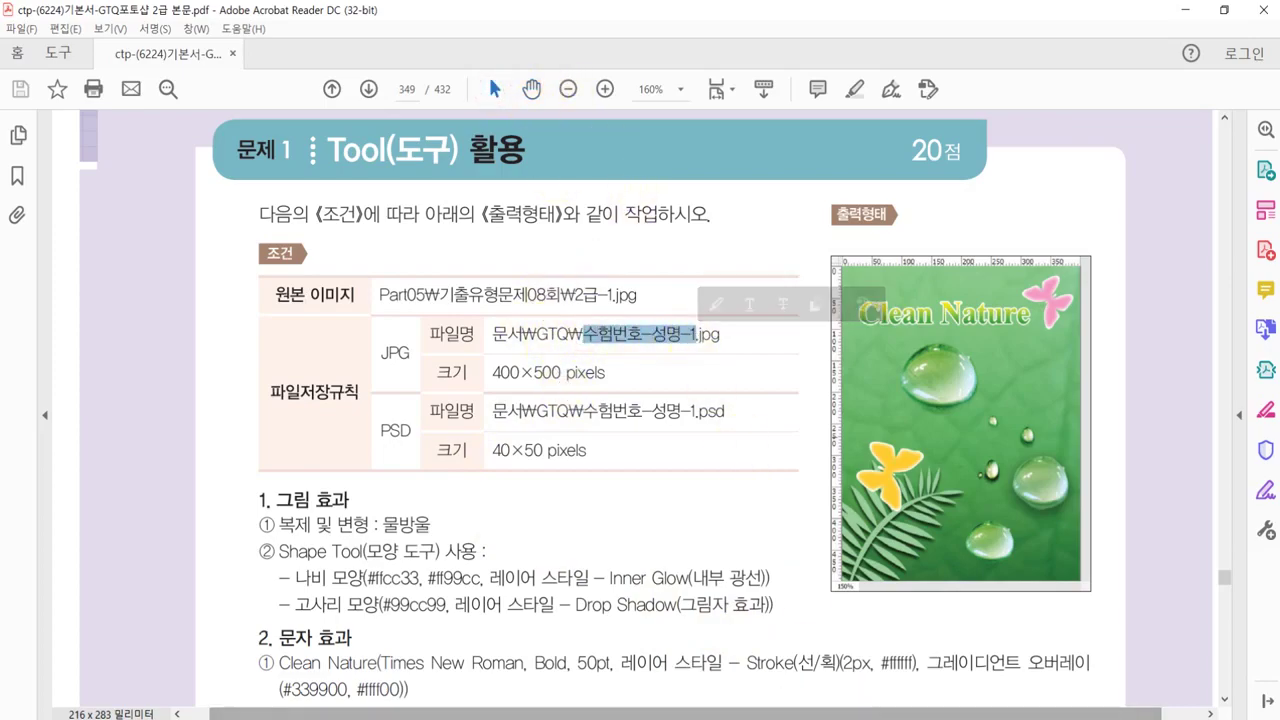
pyautogui.hotkey('alt', 'Tab')
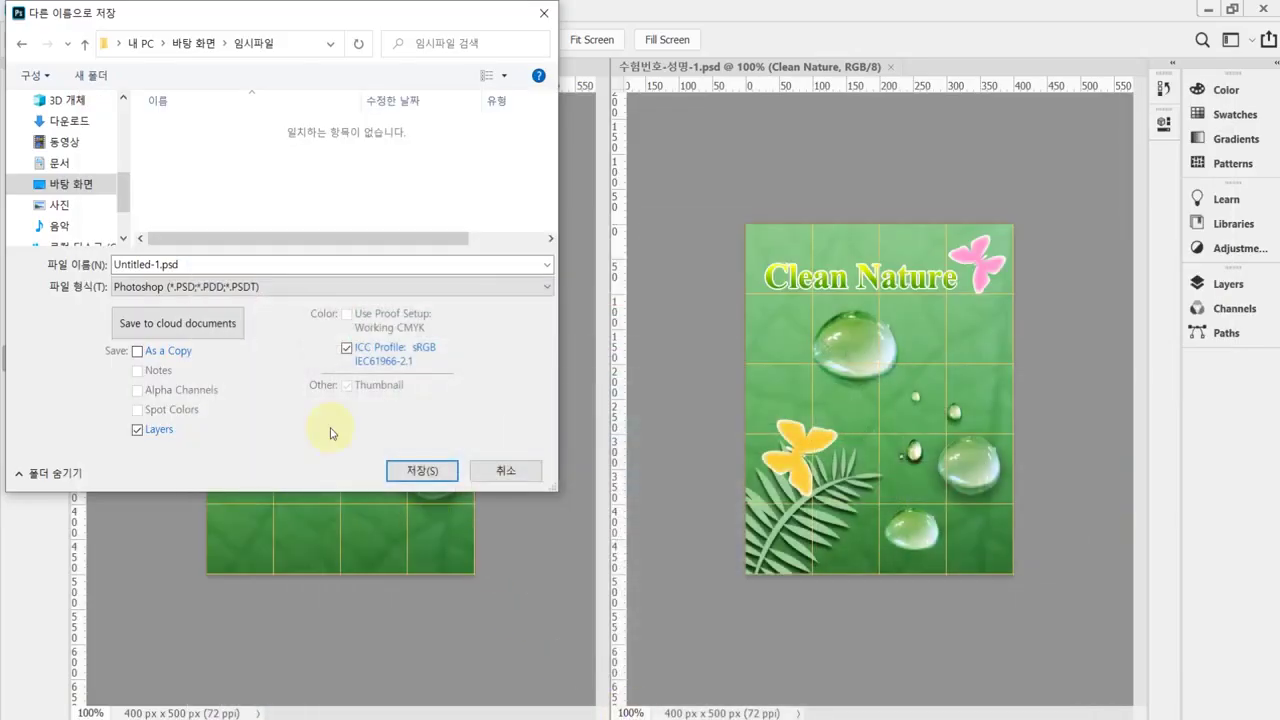
pyautogui.doubleClick(210, 264)
pyautogui.write('수험번호-성명-1')
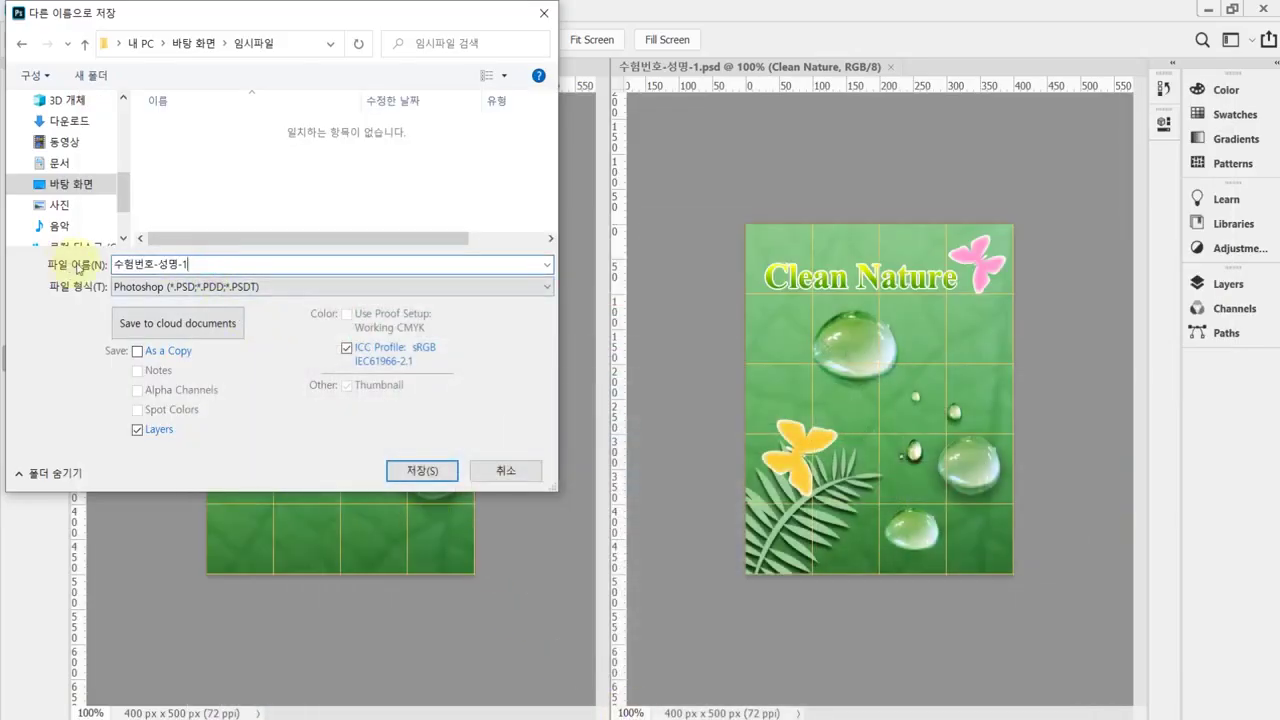
pyautogui.click(424, 477)
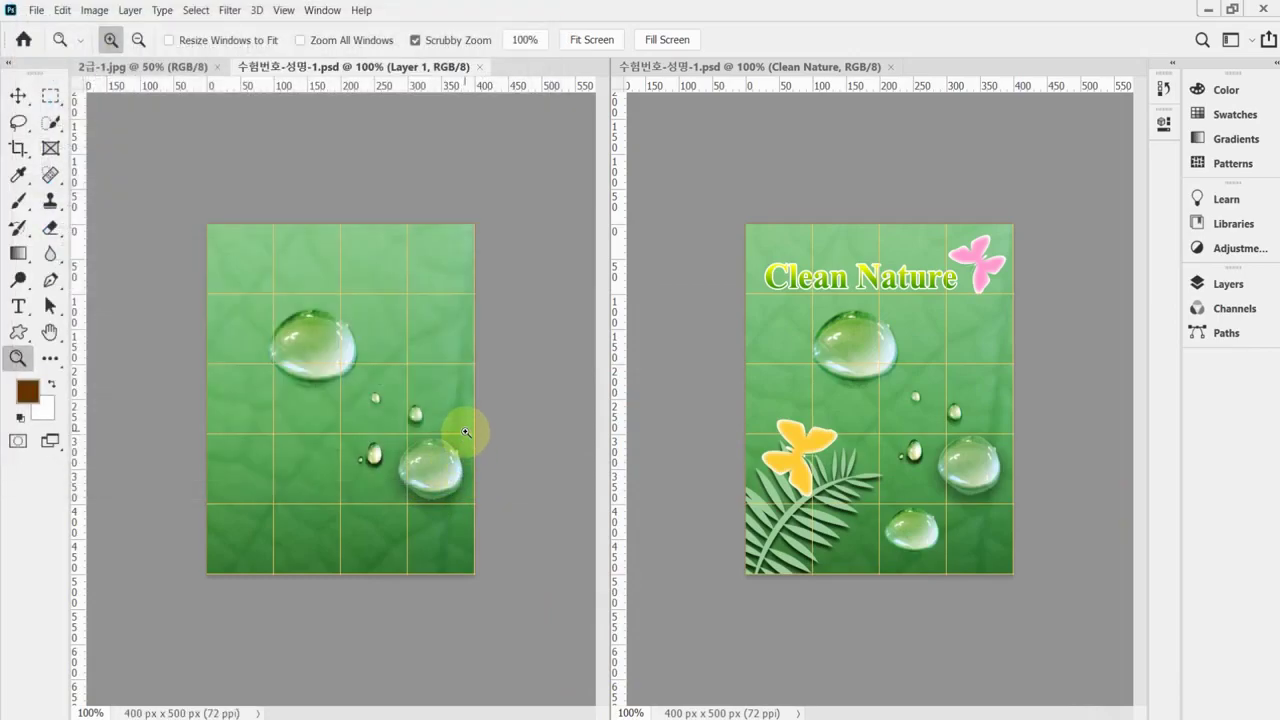
# Step: Reset all tools to their default settings and select the large water drop with the Object Selection Tool
pyautogui.click(54, 127)
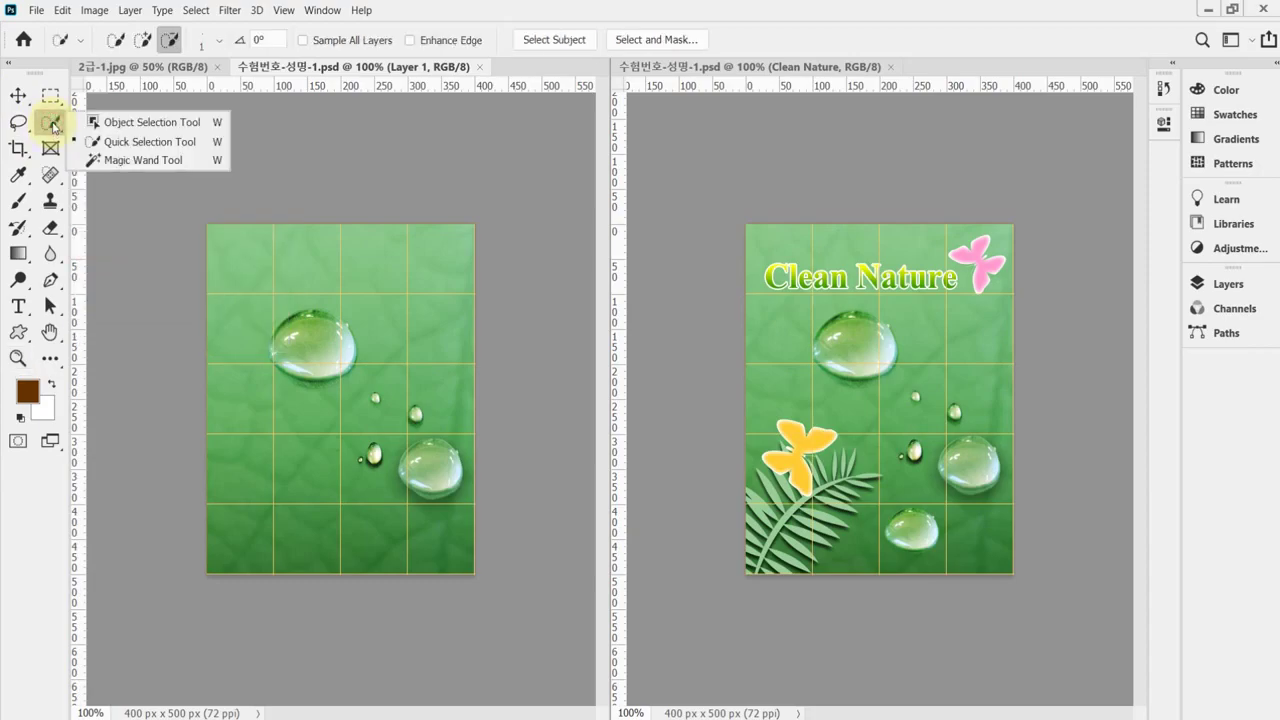
pyautogui.click(111, 128)
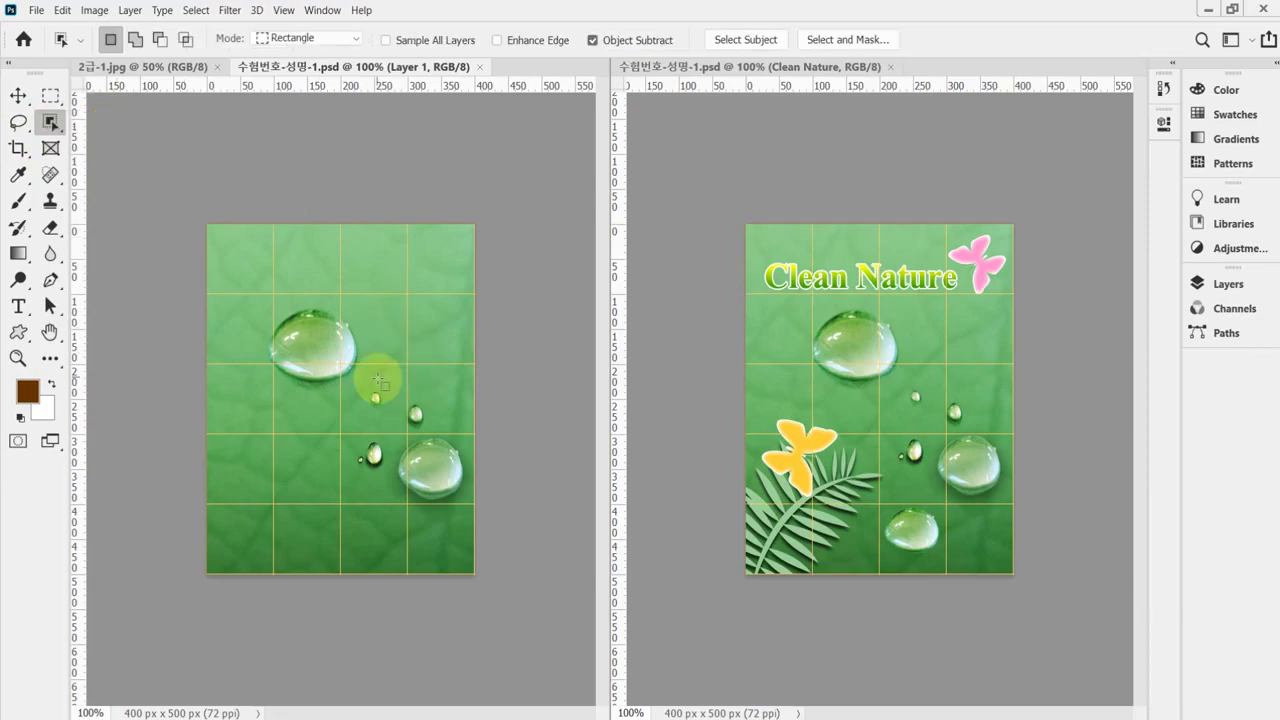
pyautogui.rightClick(60, 40)
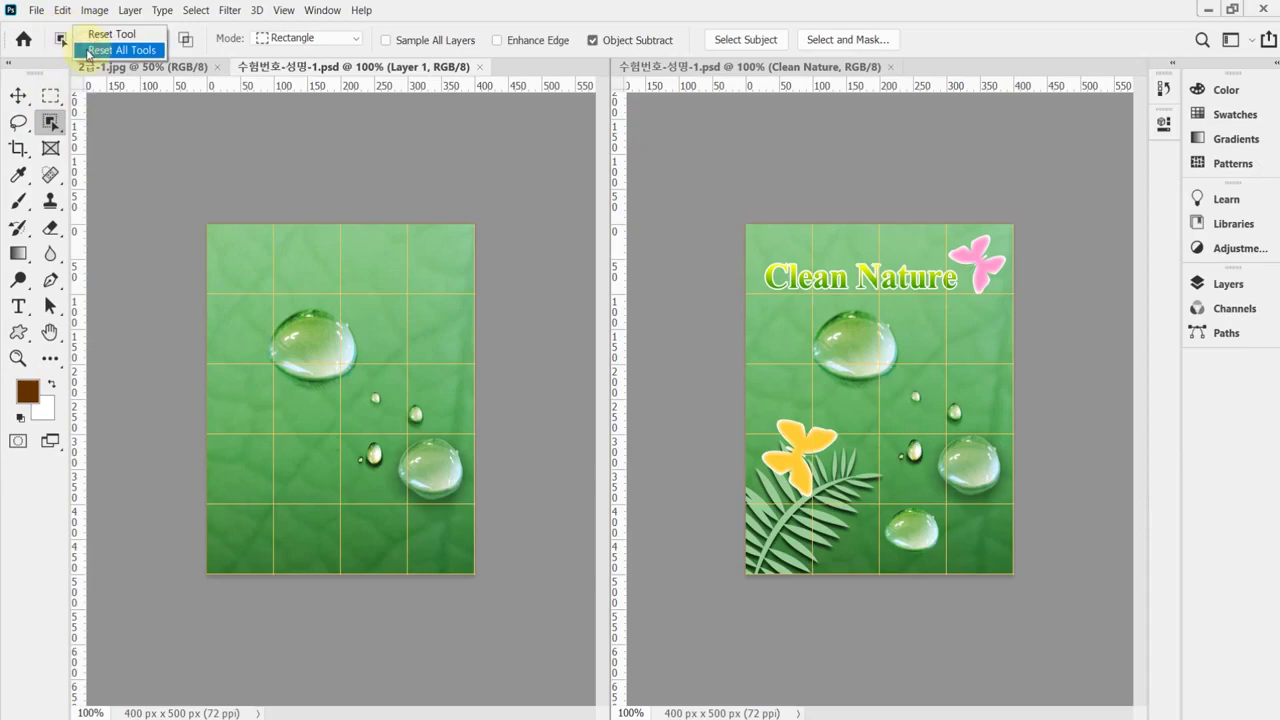
pyautogui.click(120, 50)
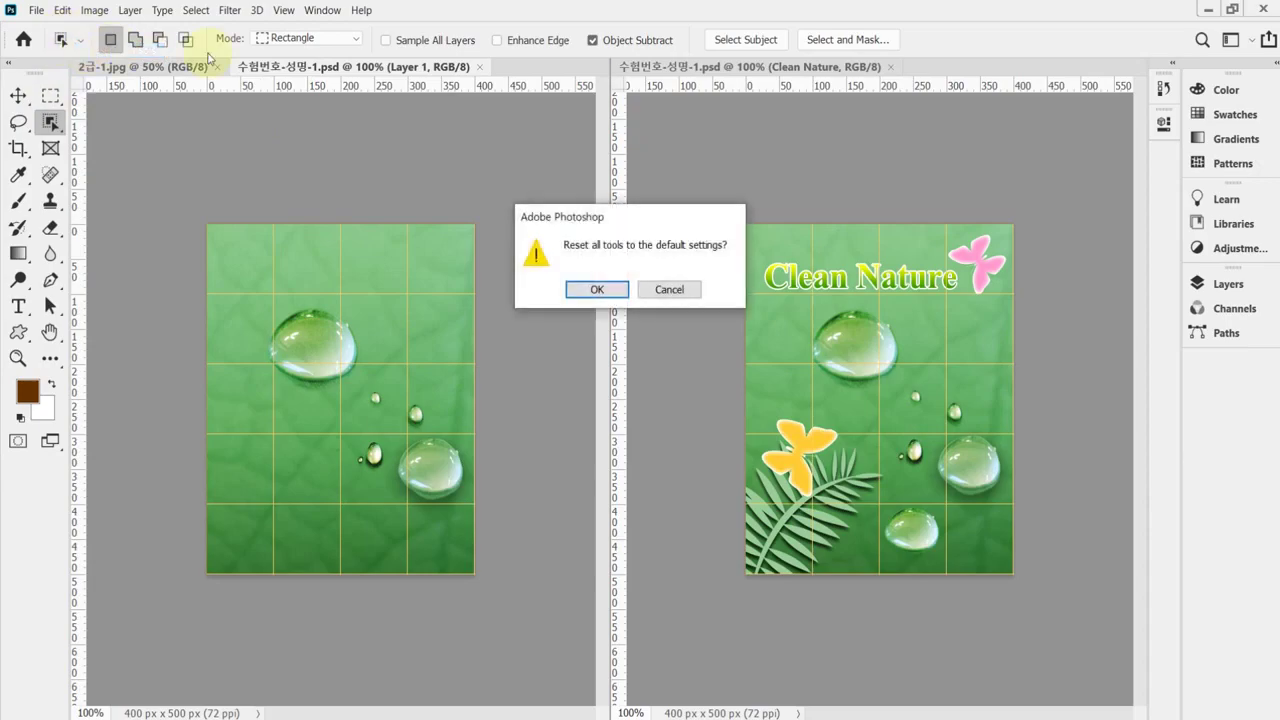
pyautogui.click(597, 289)
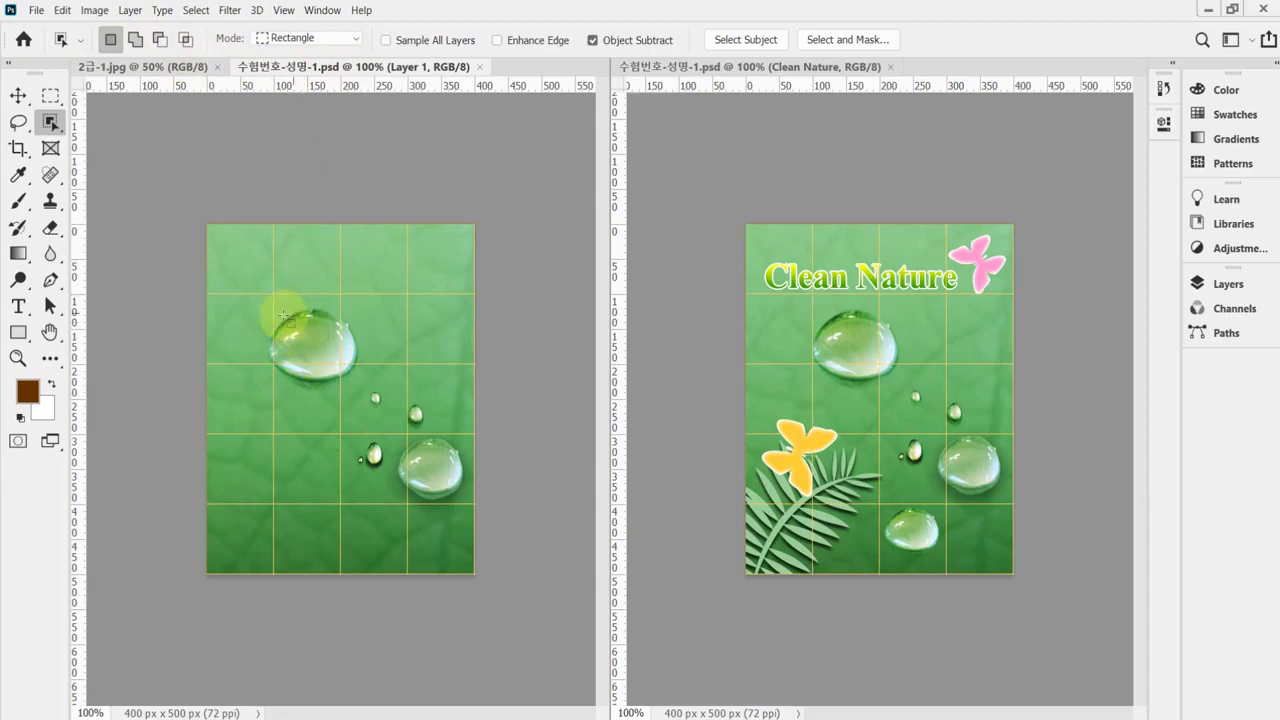
pyautogui.moveTo(262, 294); pyautogui.dragTo(368, 382)
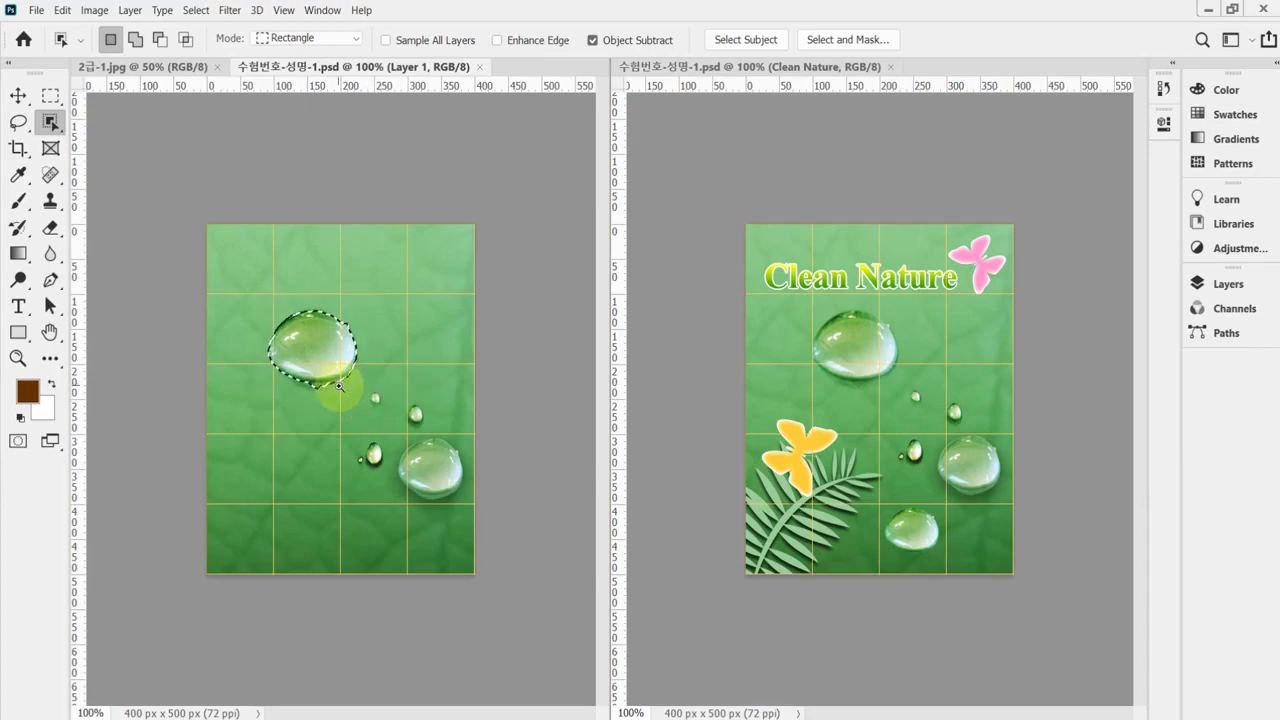
# Step: Refine the large water drop's lower edge with the Quick Selection Tool at size 15, subtracting the shadow spill and re-adding clipped parts
pyautogui.scroll(1, 351, 377)
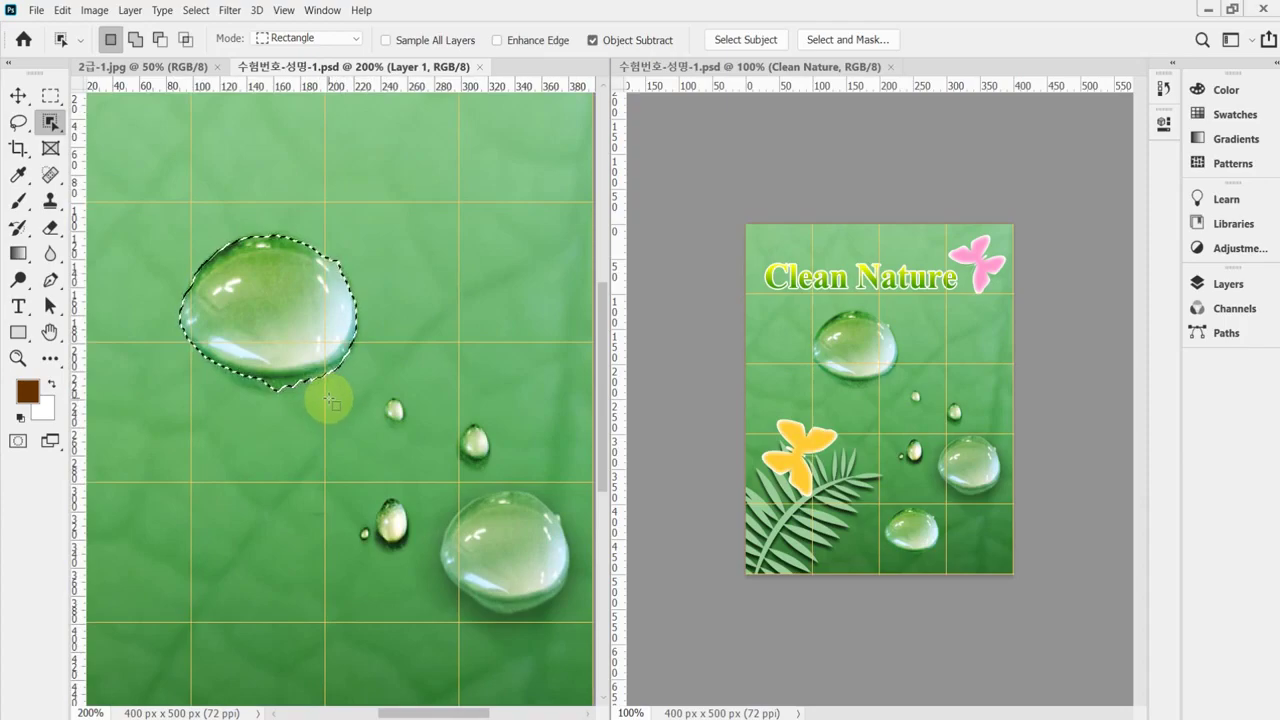
pyautogui.scroll(1, 277, 376)
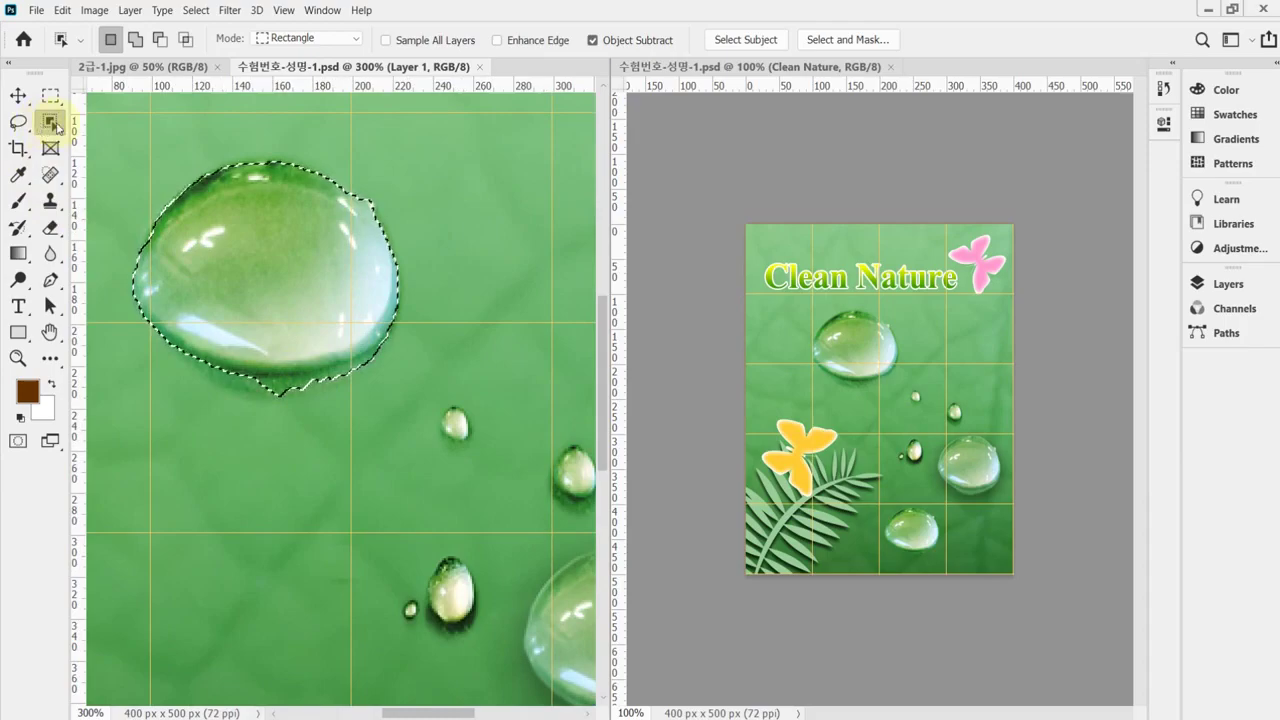
pyautogui.rightClick(50, 123)
pyautogui.click(110, 143)
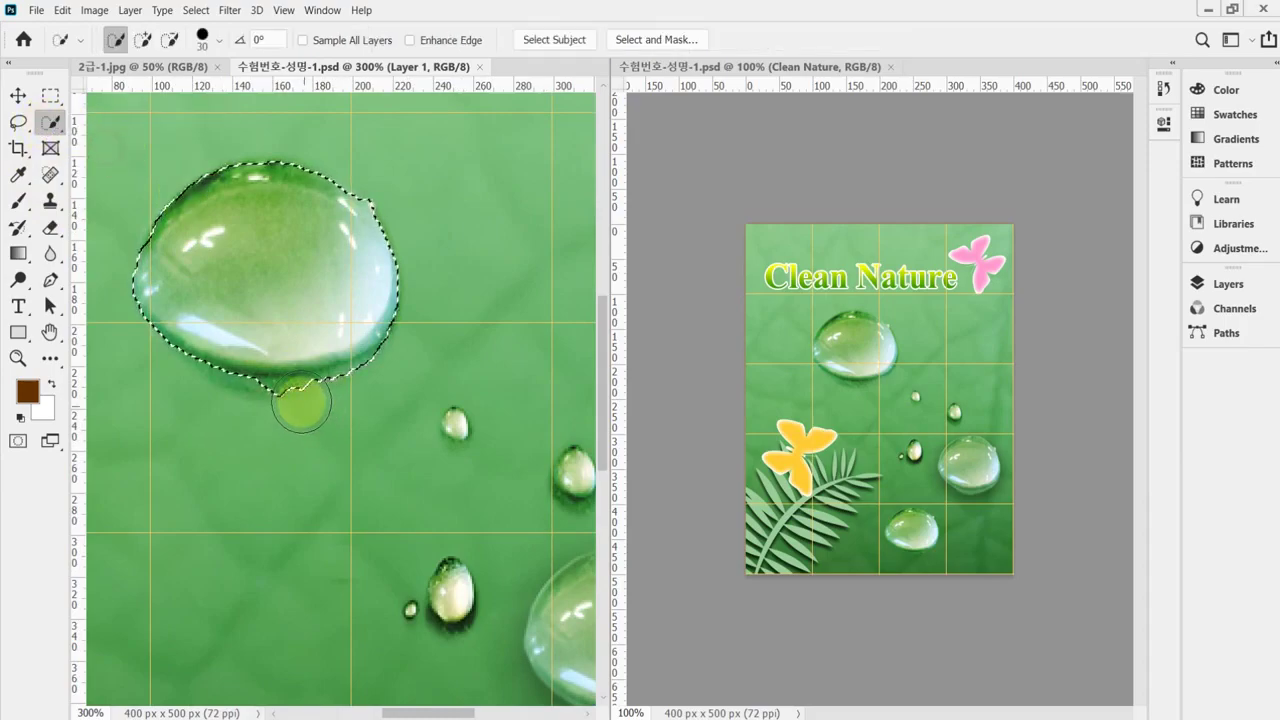
pyautogui.keyDown('alt'); pyautogui.click(284, 414); pyautogui.keyUp('alt')
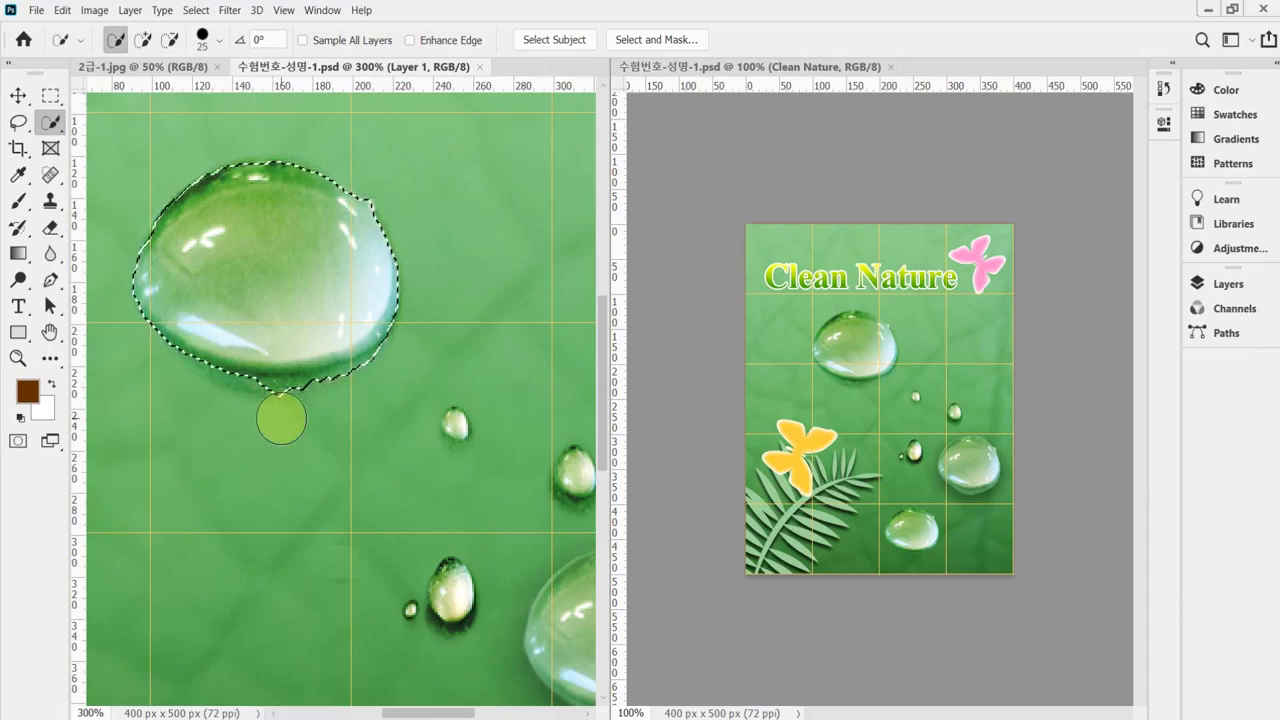
pyautogui.press('alt')
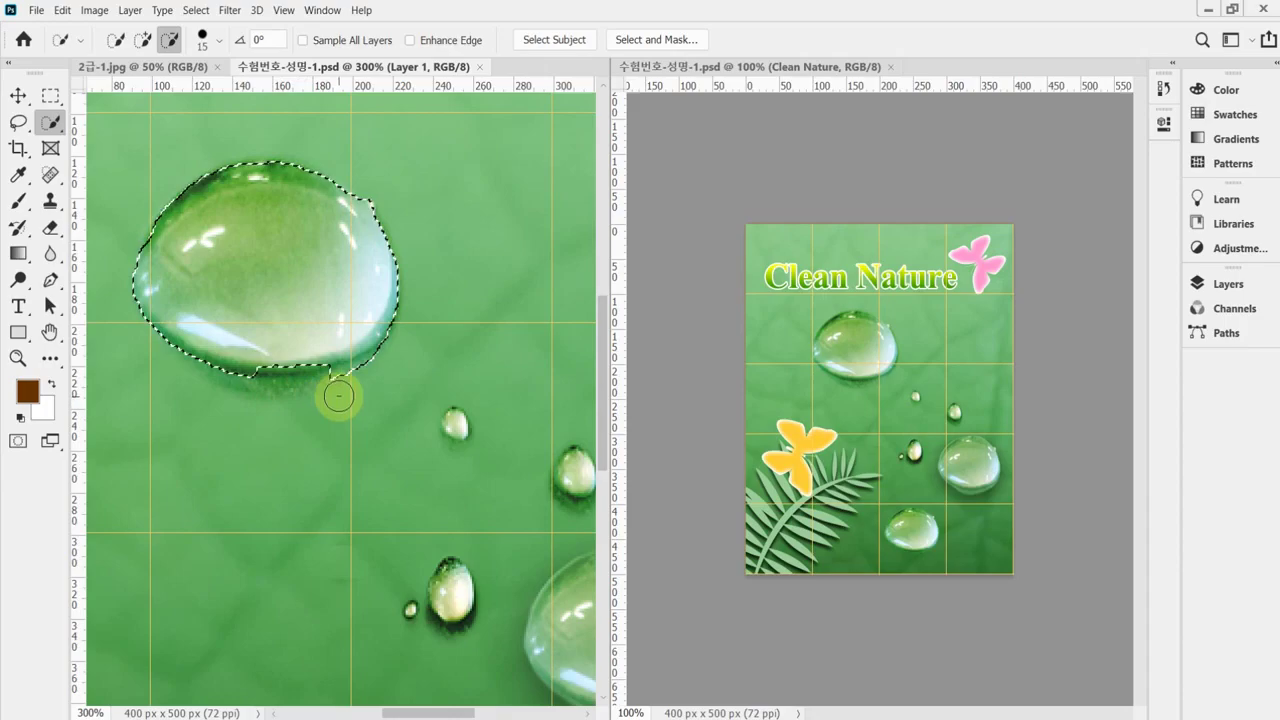
pyautogui.moveTo(315, 358); pyautogui.dragTo(304, 351)
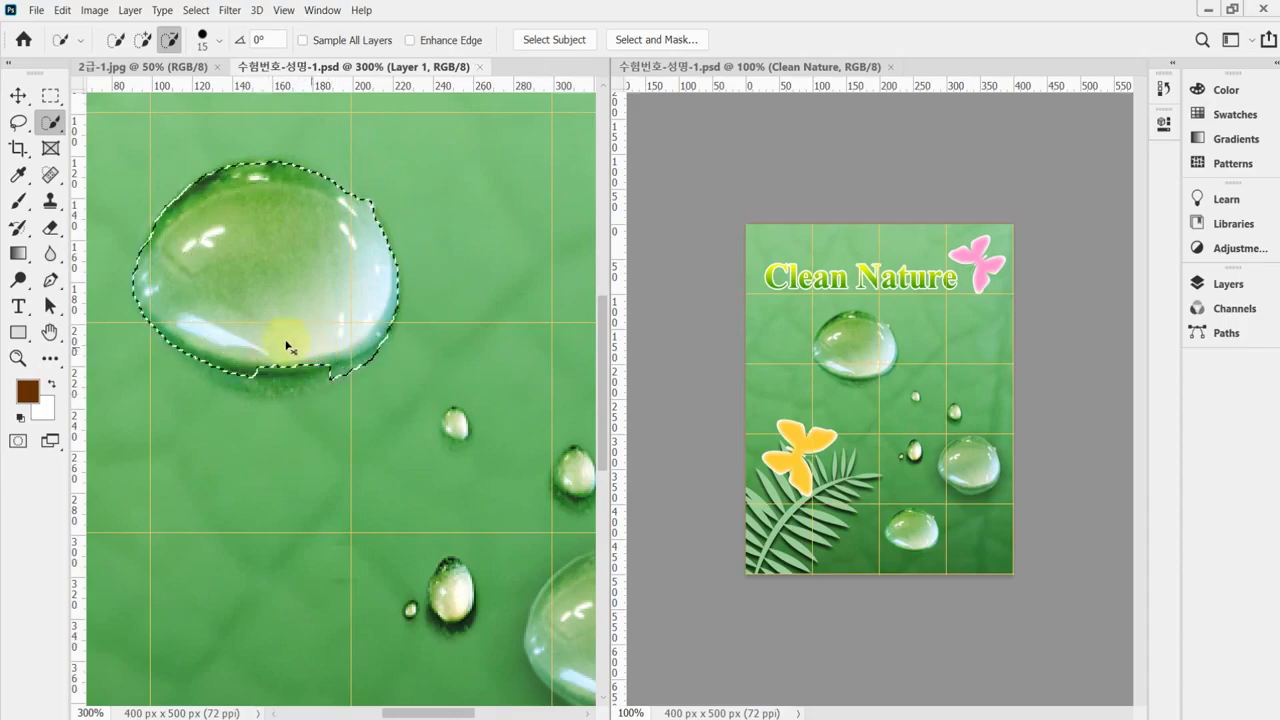
pyautogui.click(274, 355)
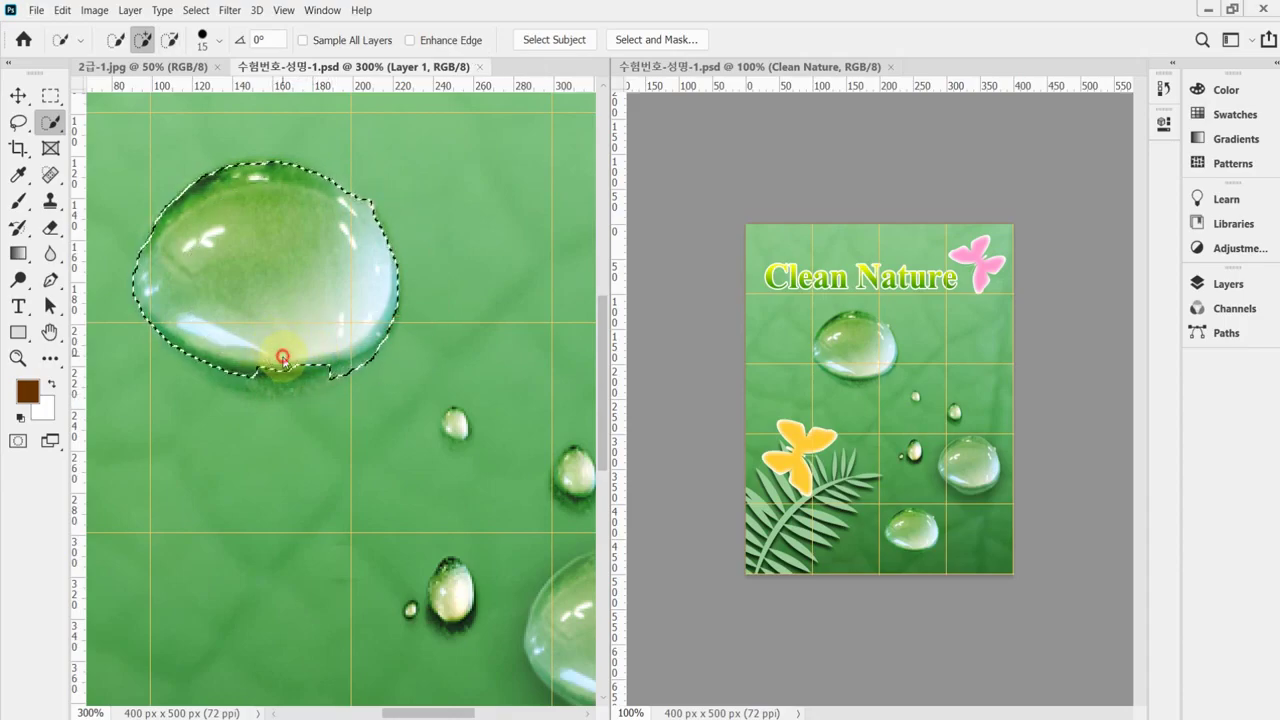
pyautogui.moveTo(315, 355)
pyautogui.mouseDown()
pyautogui.moveTo(354, 343)
pyautogui.moveTo(346, 377)
pyautogui.moveTo(320, 394)
pyautogui.mouseUp()
pyautogui.press('alt')
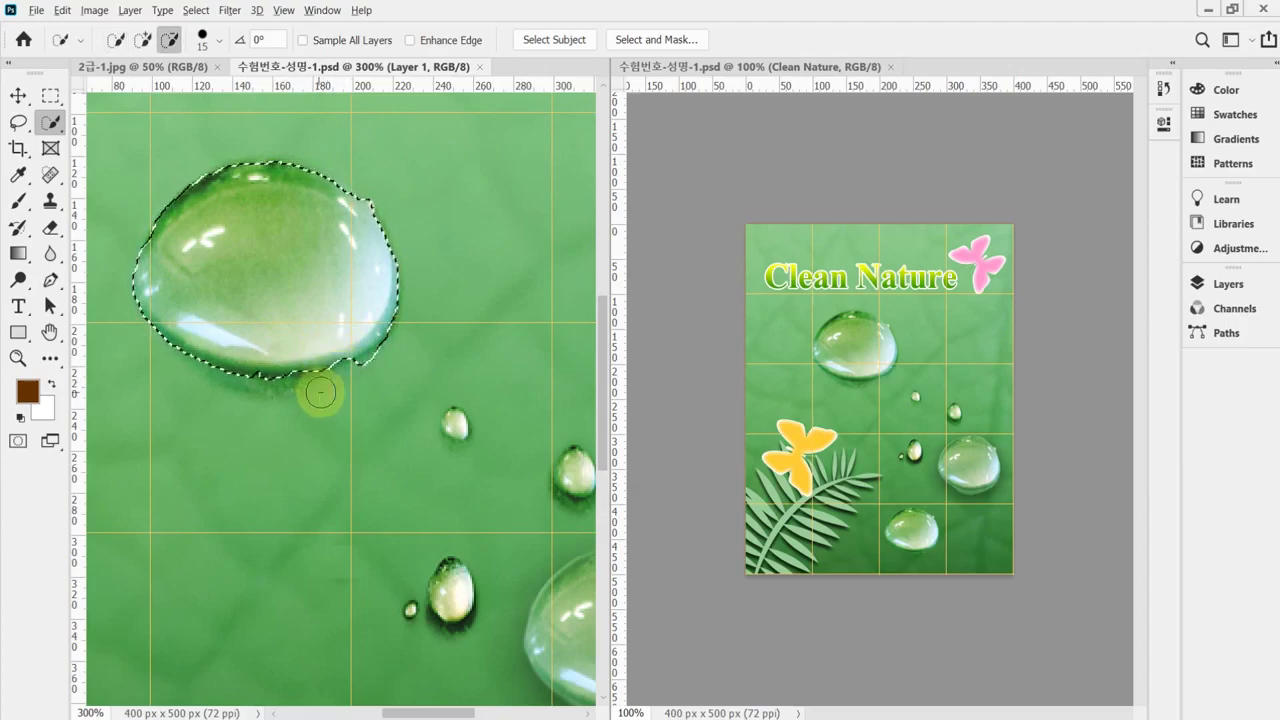
# Step: Copy the selected water drop to a new layer and move the copy about 122 px right and 280 px down
pyautogui.scroll(-3, 380, 365)
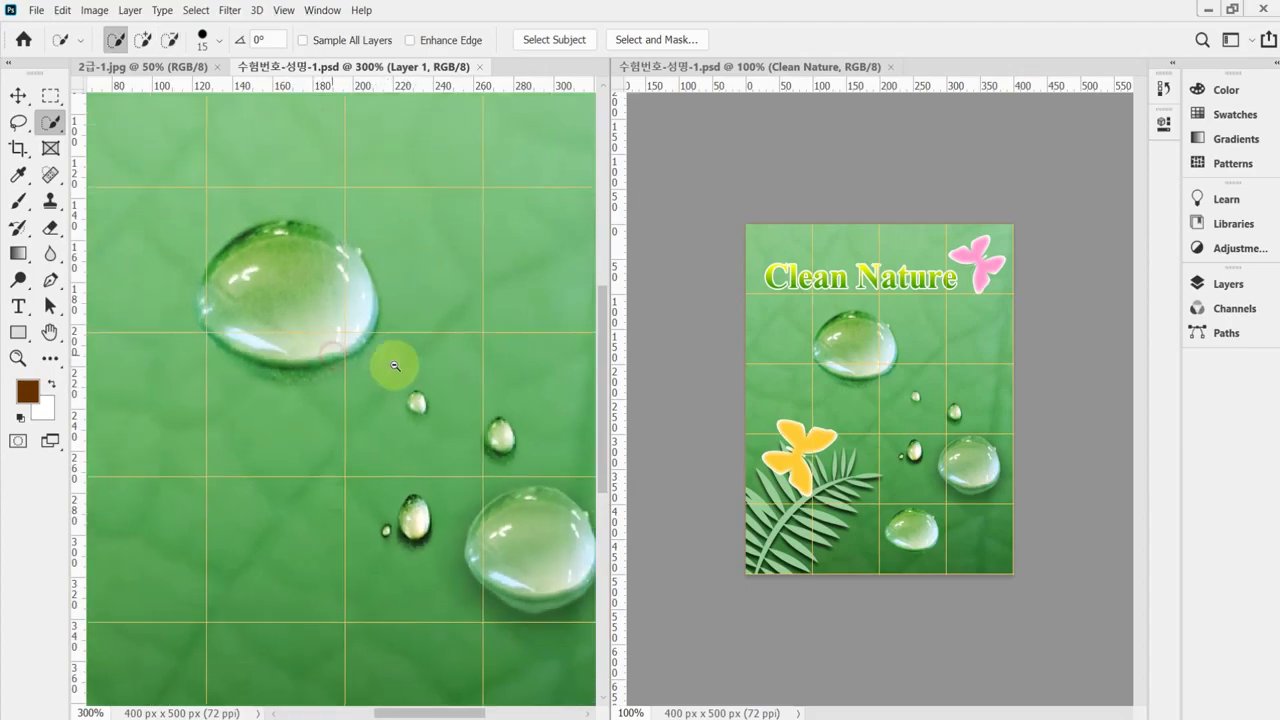
pyautogui.scroll(-1, 374, 343)
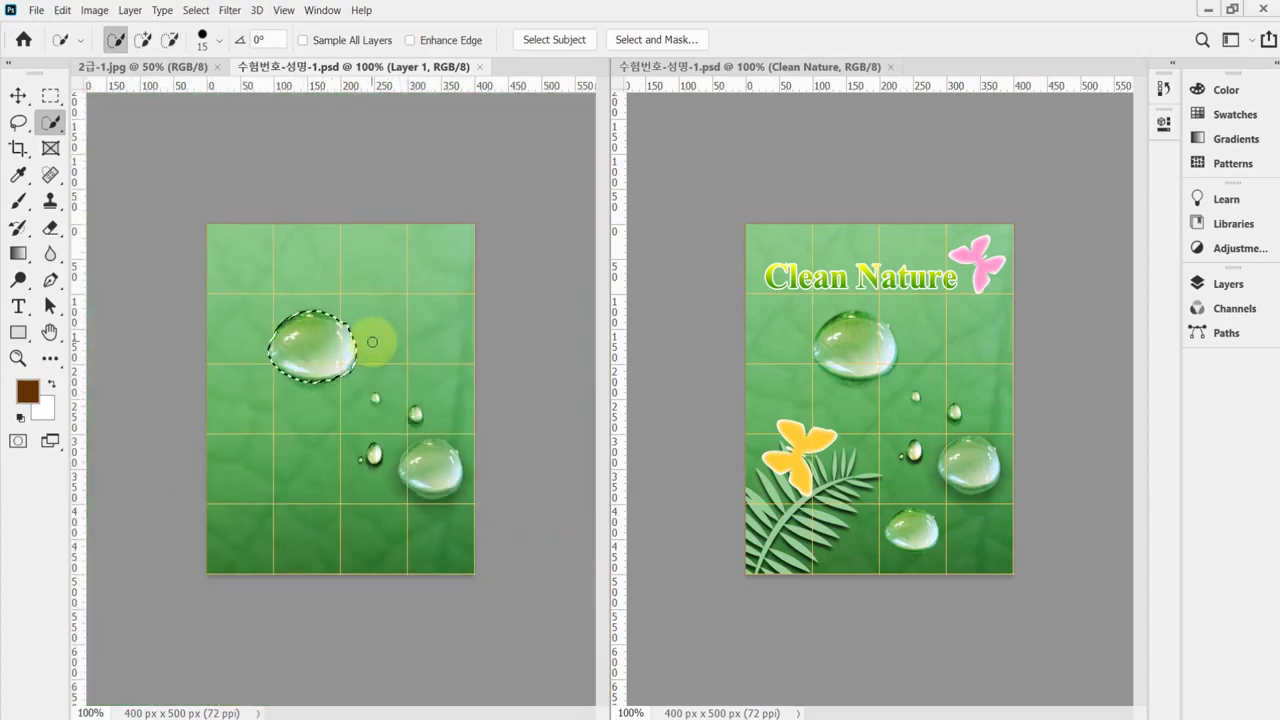
pyautogui.hotkey('ctrl', 'j')
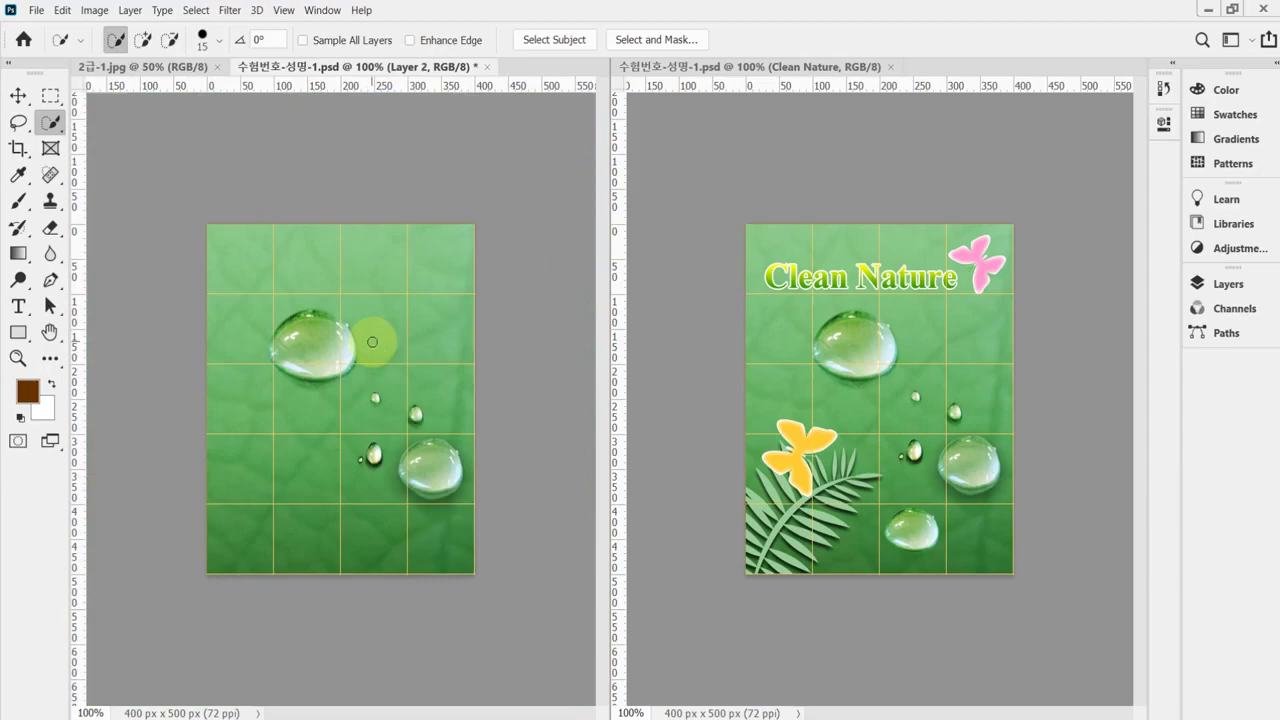
pyautogui.hotkey('ctrl', 't')
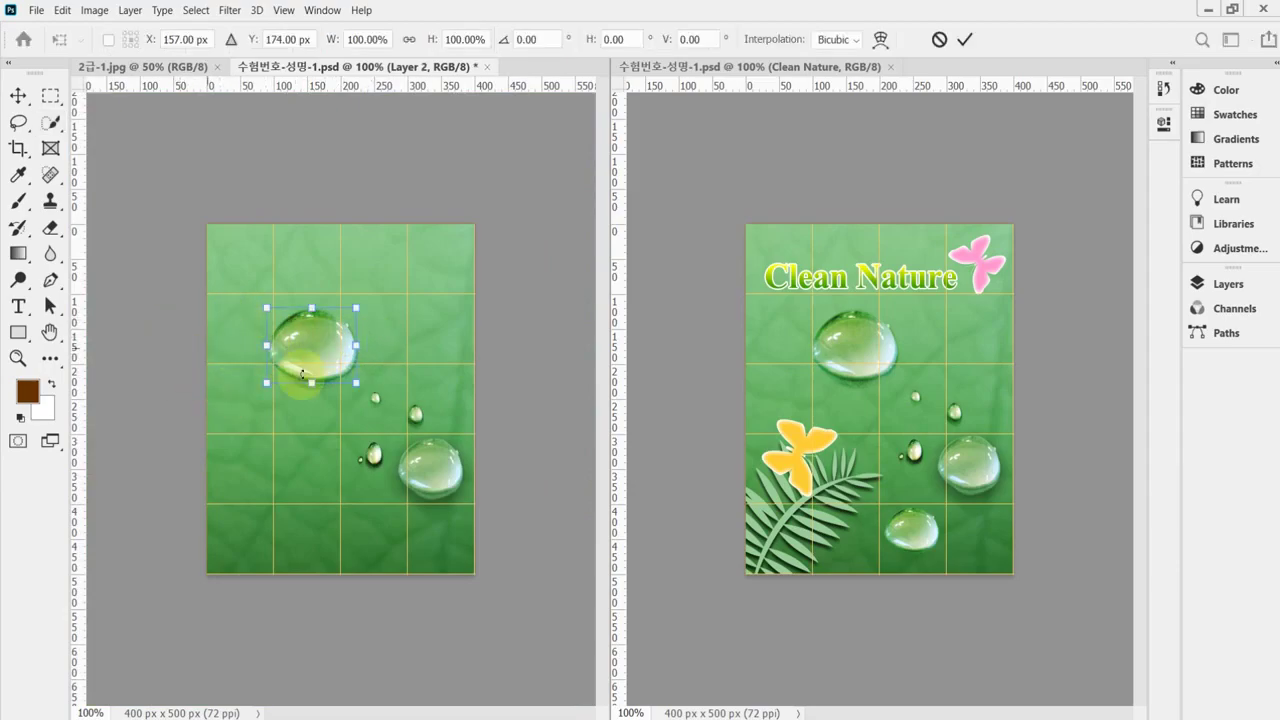
pyautogui.moveTo(315, 348); pyautogui.dragTo(395, 538)
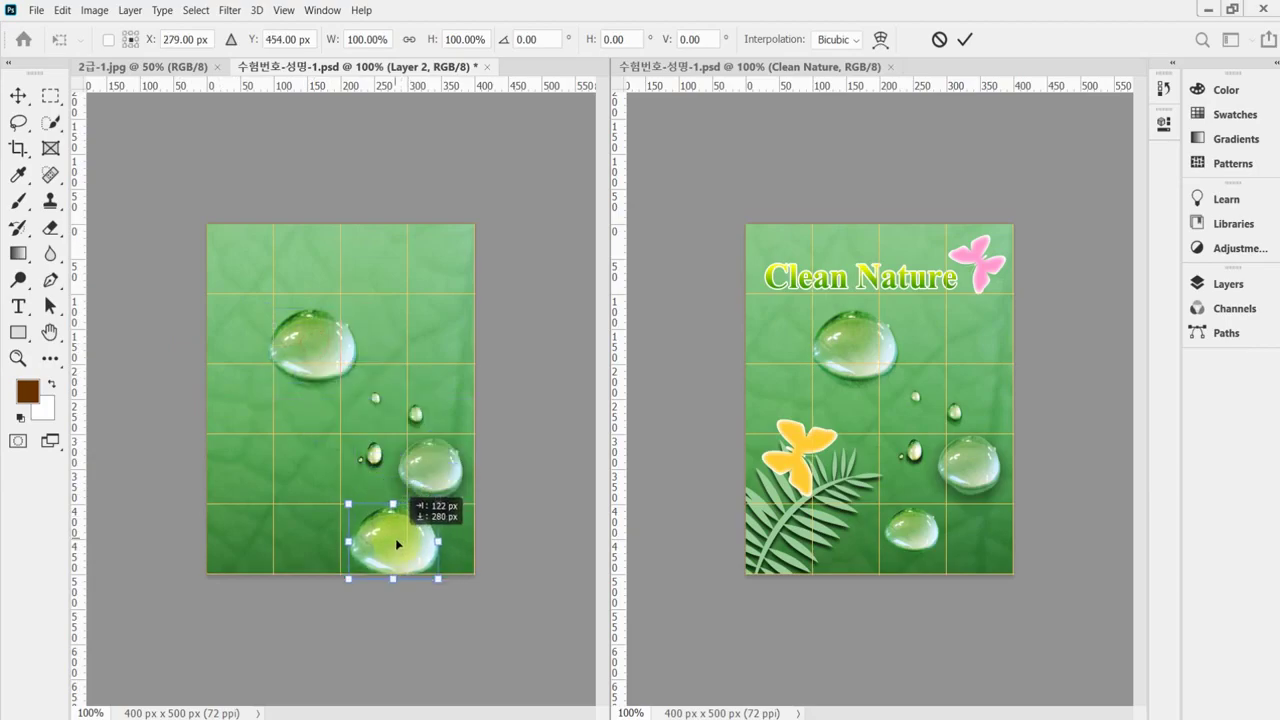
# Step: Scale the copied water drop to about 65% to match the reference, apply the transform, and save the document
pyautogui.moveTo(439, 578); pyautogui.dragTo(366, 546)
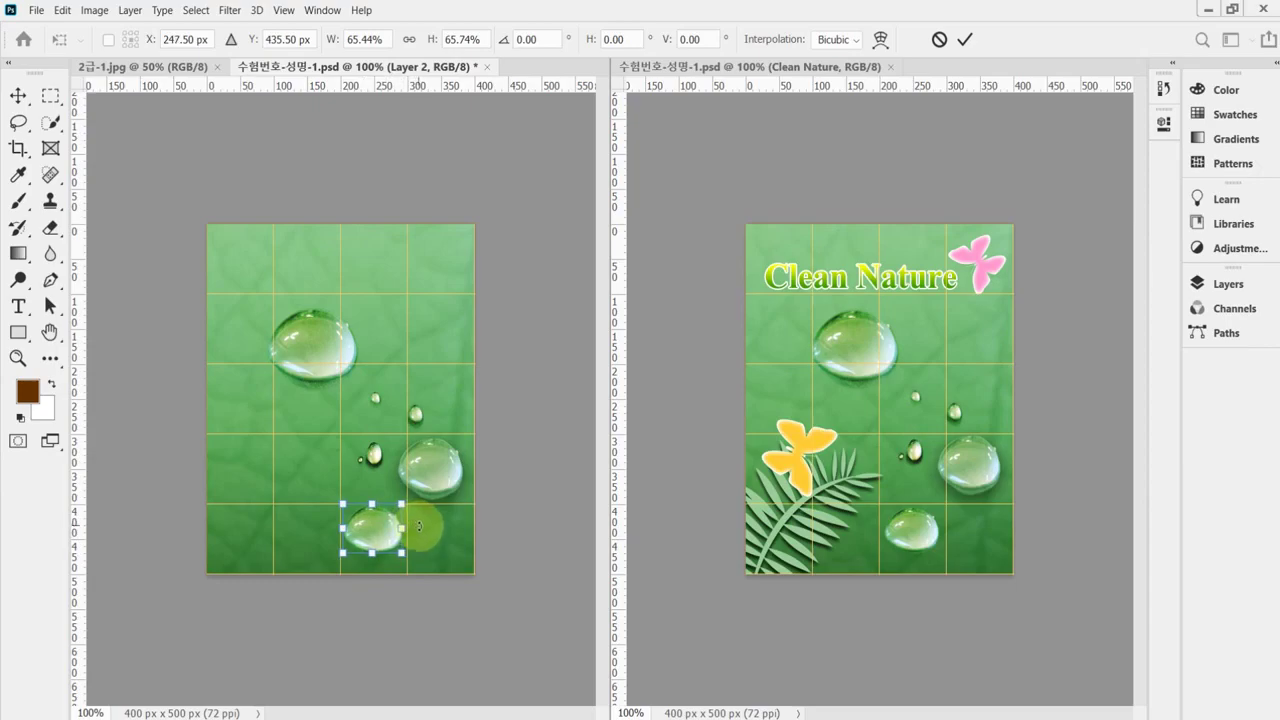
pyautogui.press('Return')
pyautogui.press('w')
pyautogui.hotkey('ctrl', 's')
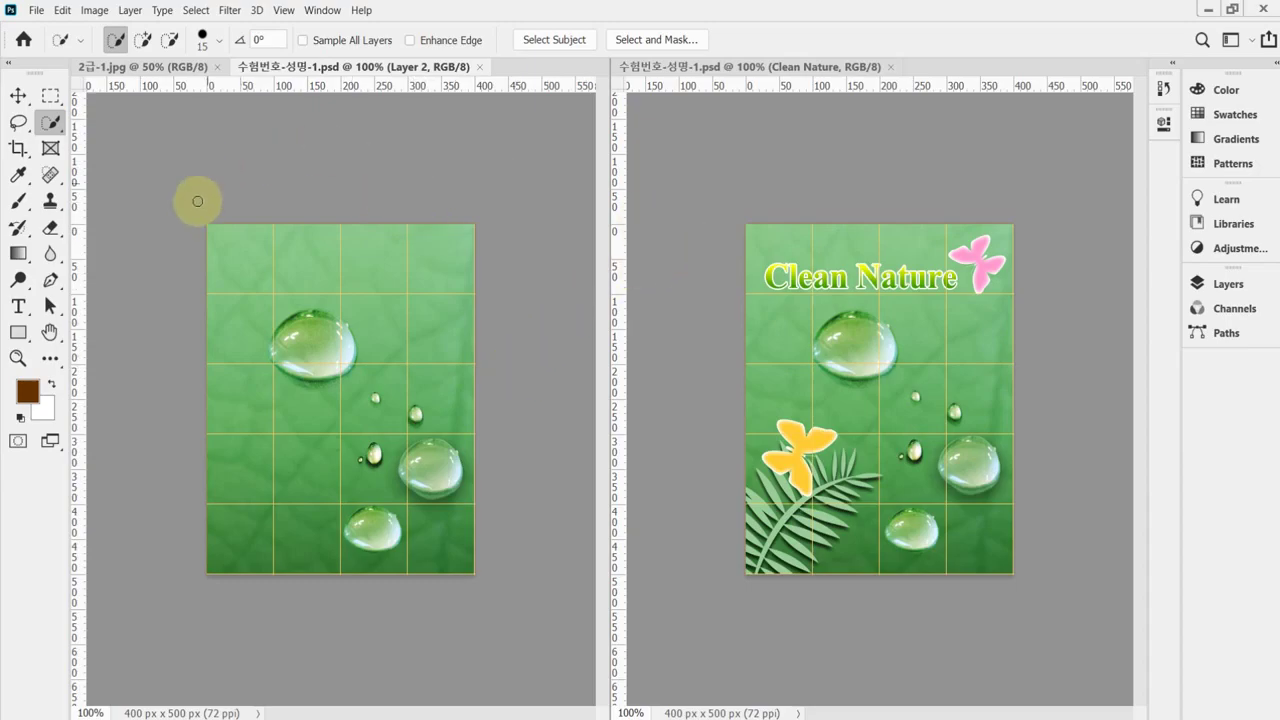
# Step: Choose the butterfly from the Nature group of All Legacy Default Shapes for the Custom Shape Tool
pyautogui.click(20, 332)
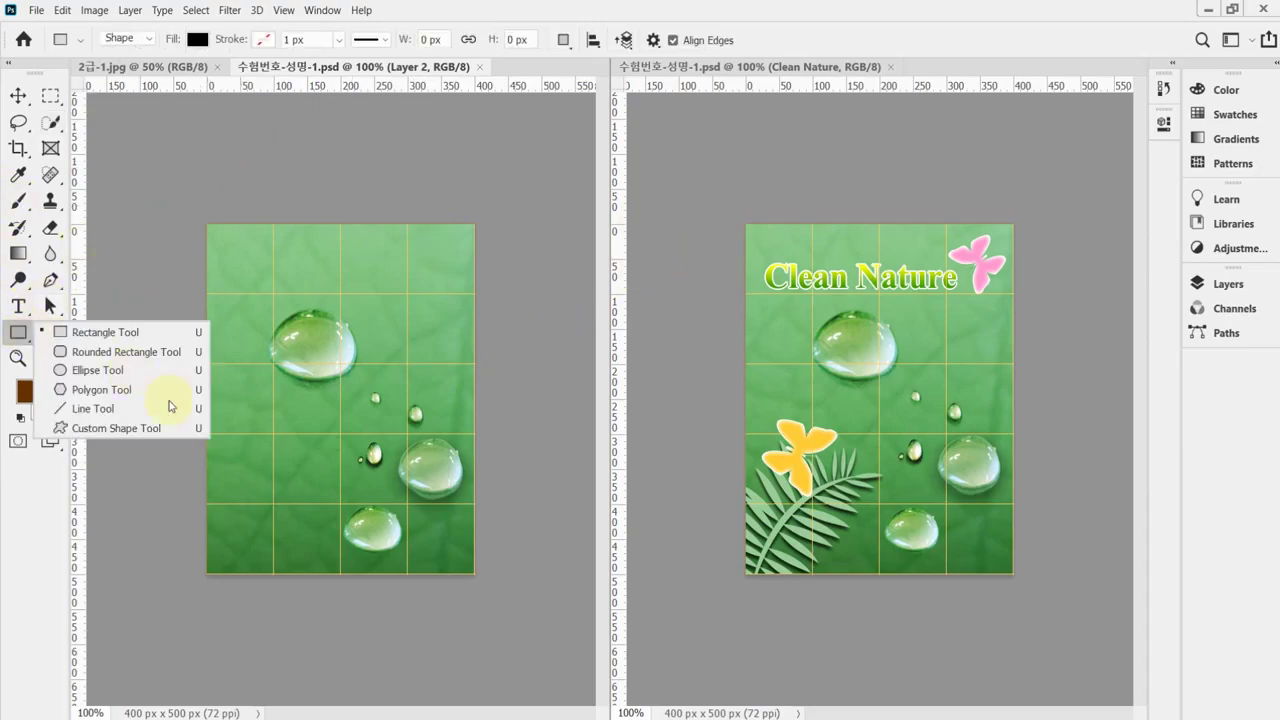
pyautogui.hotkey('shift', 'u')
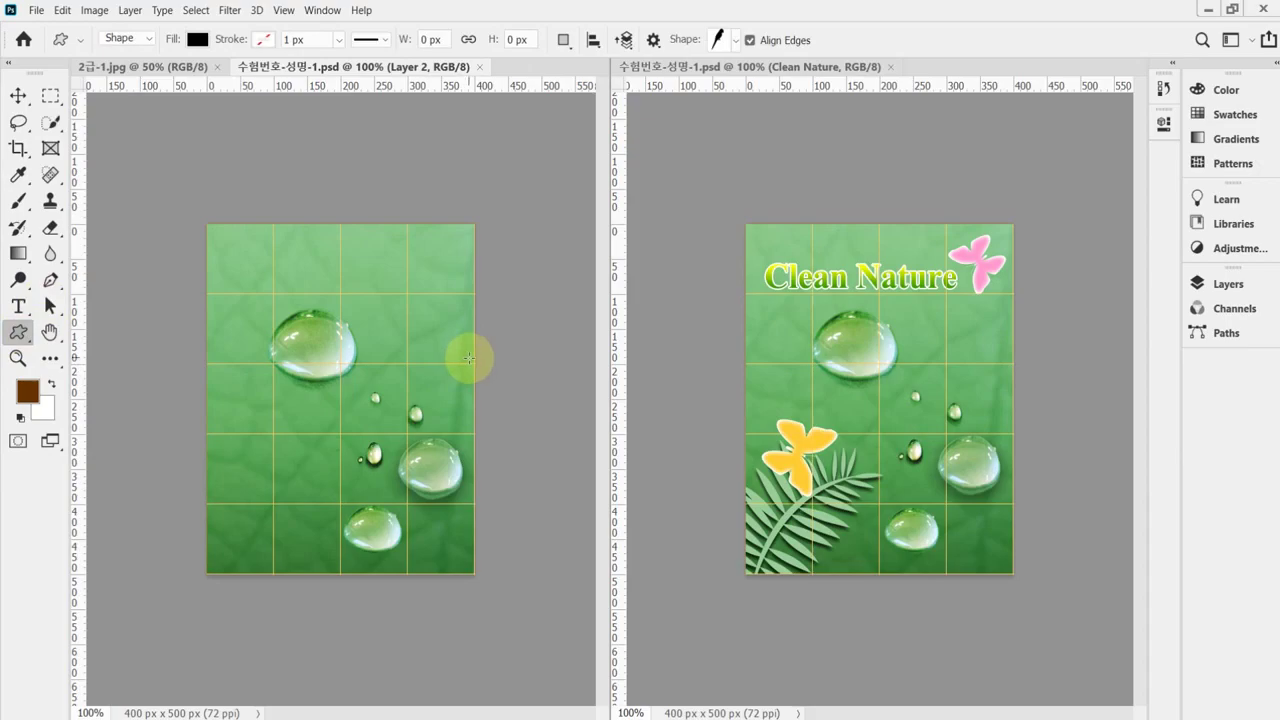
pyautogui.click(736, 40)
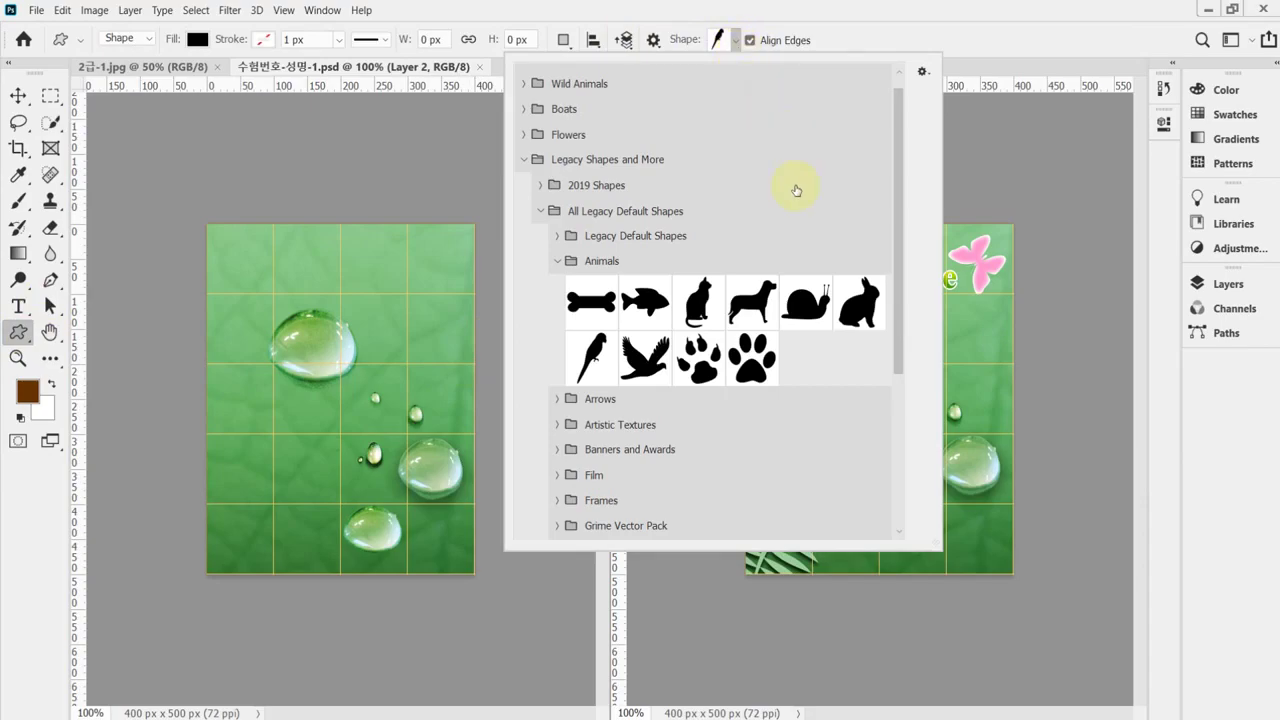
pyautogui.click(558, 262)
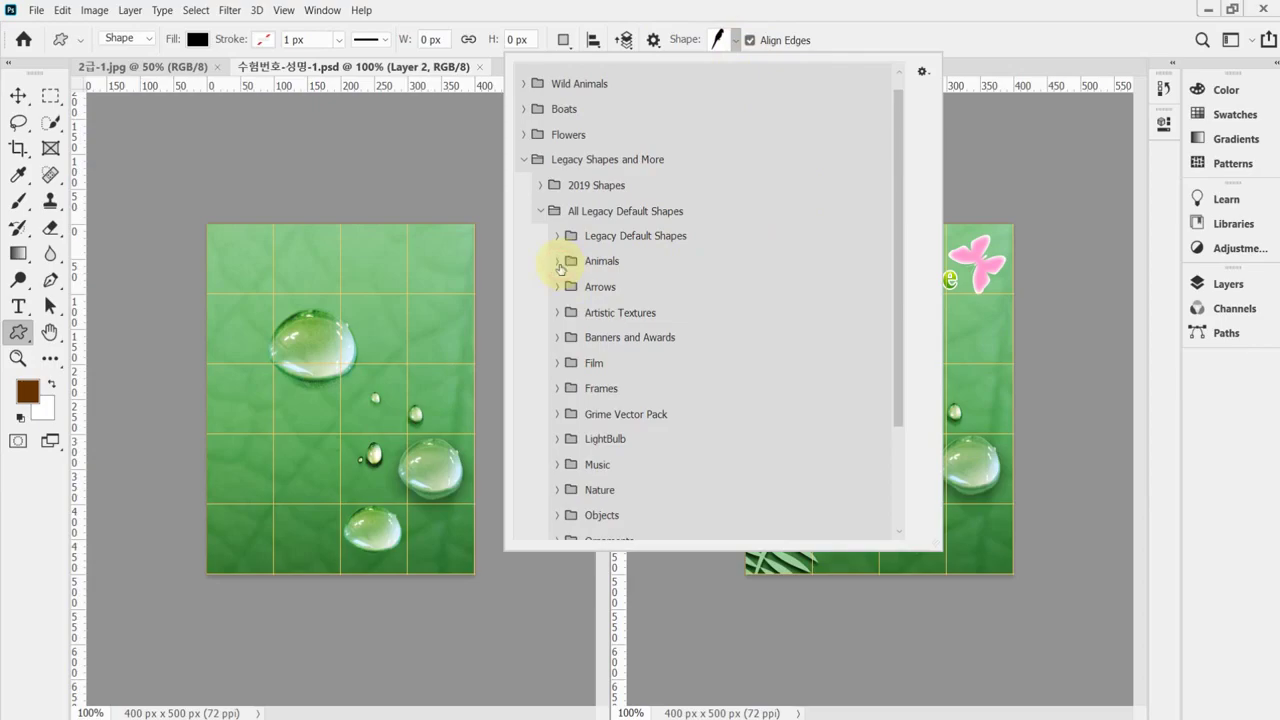
pyautogui.scroll(-1, 598, 490)
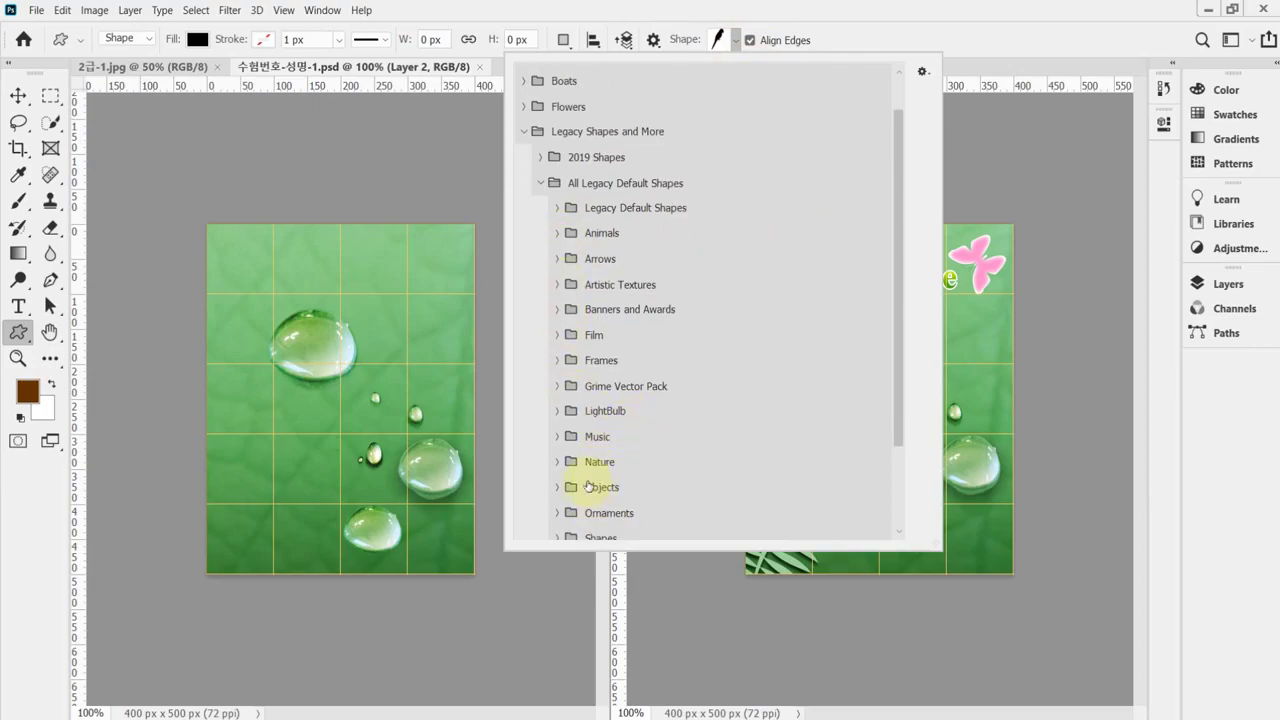
pyautogui.click(557, 449)
pyautogui.scroll(-5, 580, 455)
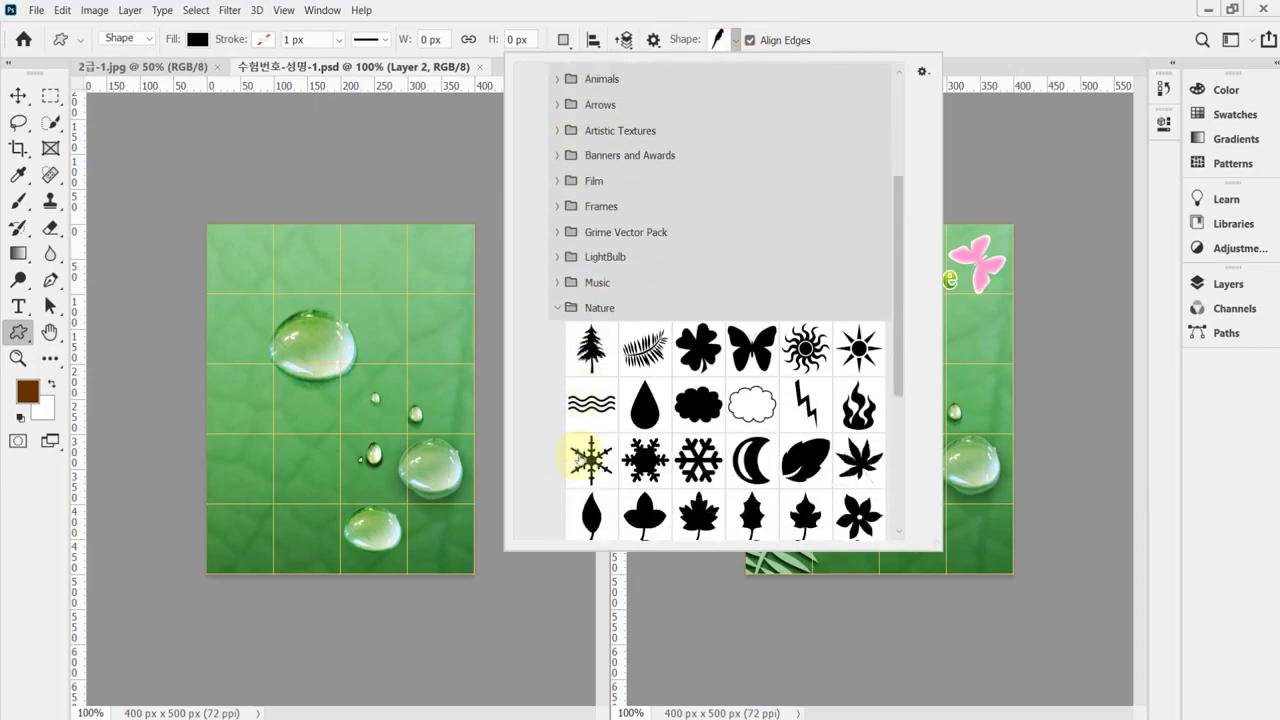
pyautogui.click(762, 285)
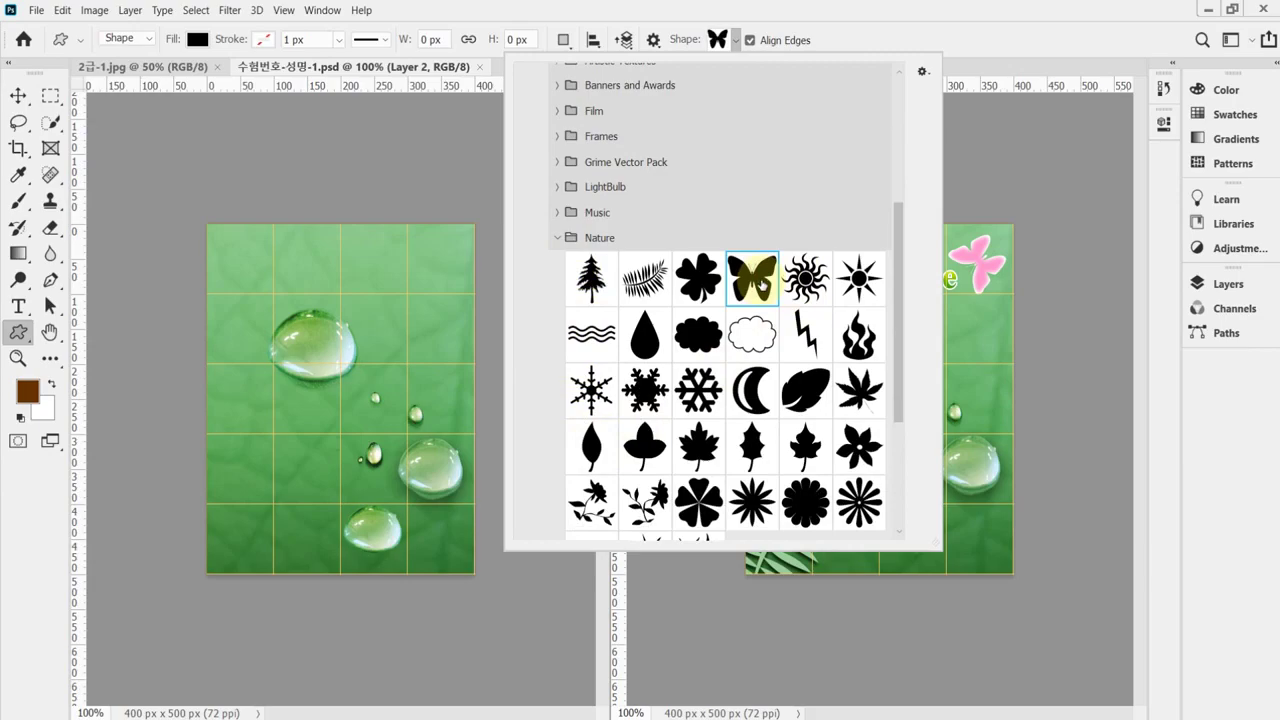
pyautogui.click(779, 11)
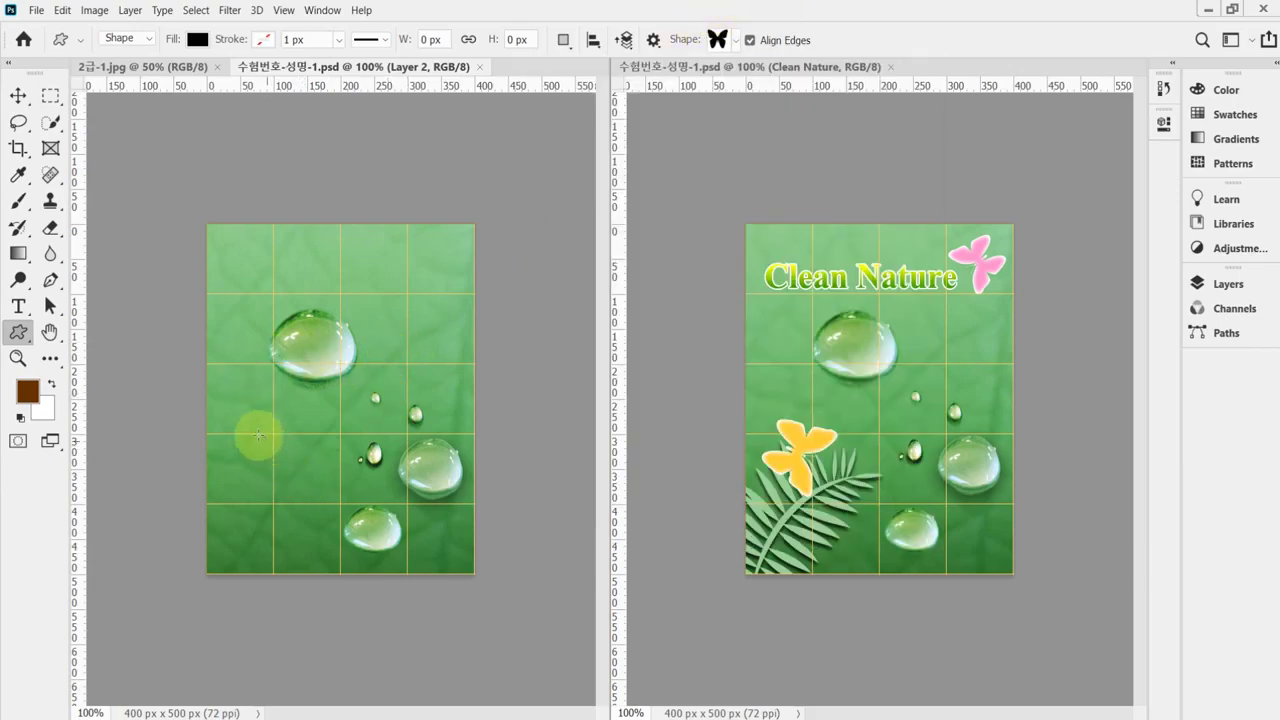
# Step: Draw a butterfly about 111 × 97 px in the canvas's lower-left area, rotated about 114° and scaled to about 98% to match the reference
pyautogui.moveTo(238, 420); pyautogui.dragTo(313, 485)
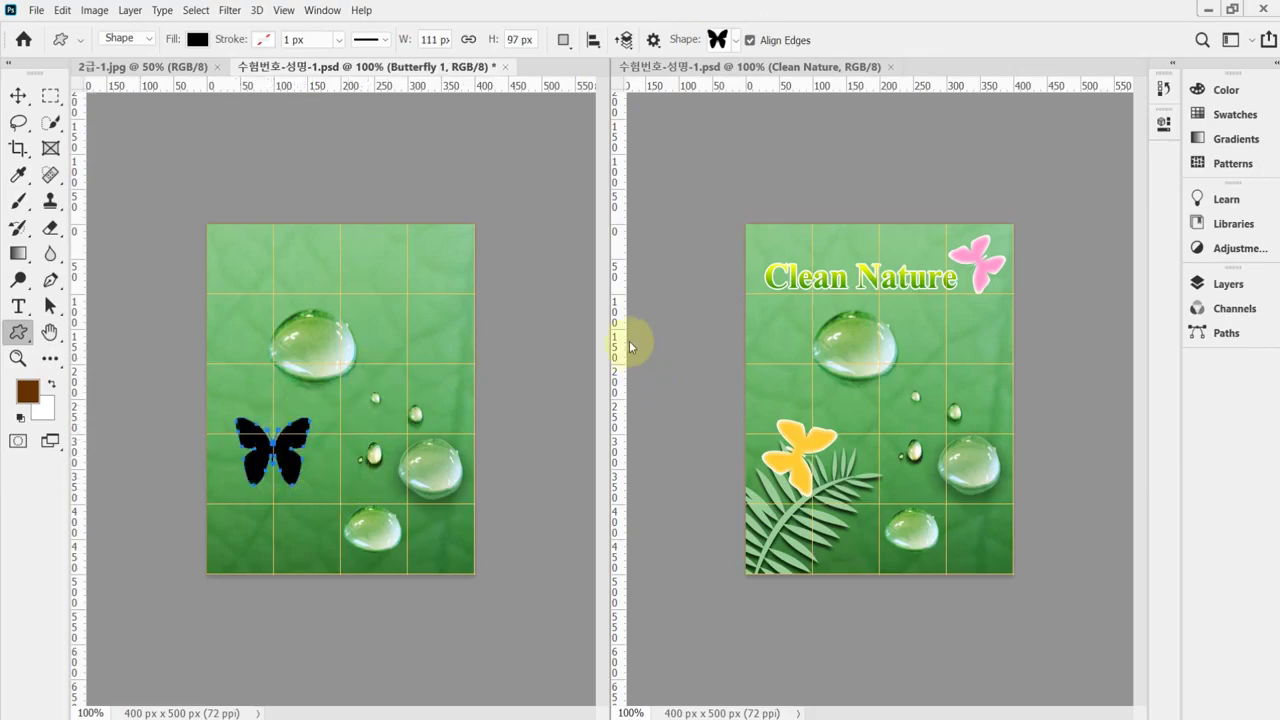
pyautogui.hotkey('ctrl', 't')
pyautogui.moveTo(417, 422); pyautogui.dragTo(270, 453)
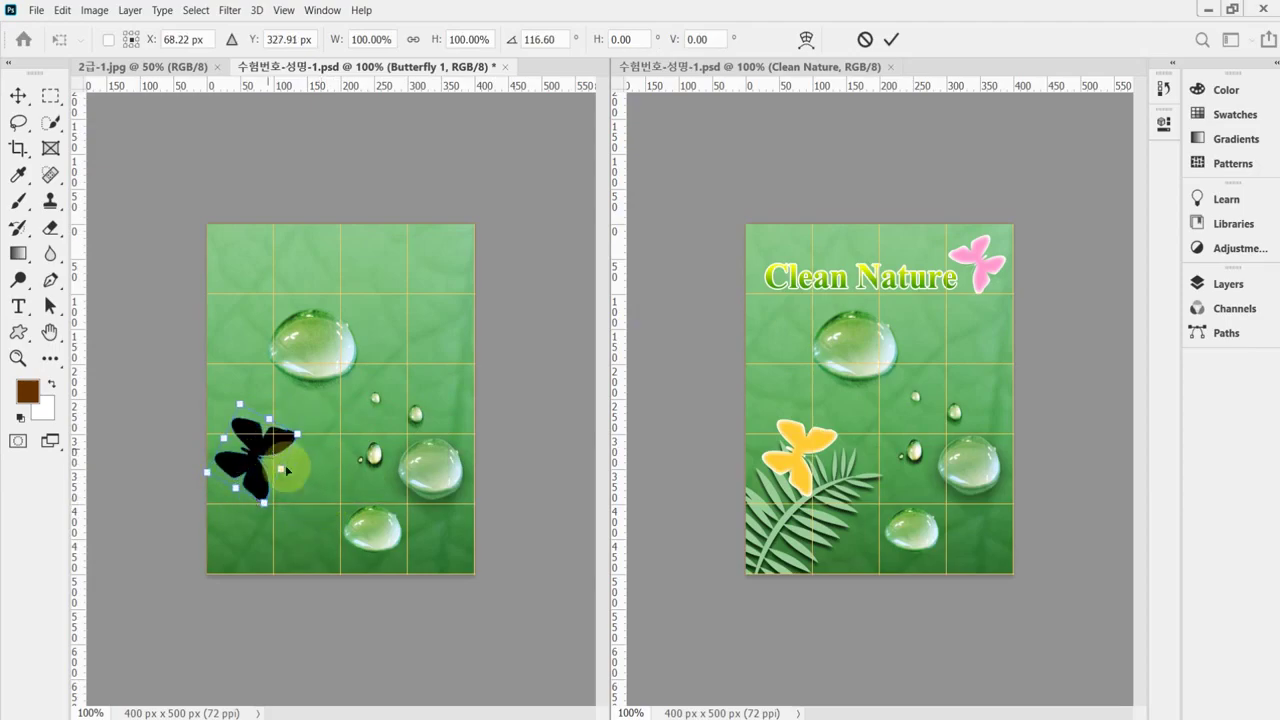
pyautogui.moveTo(297, 491); pyautogui.dragTo(258, 474)
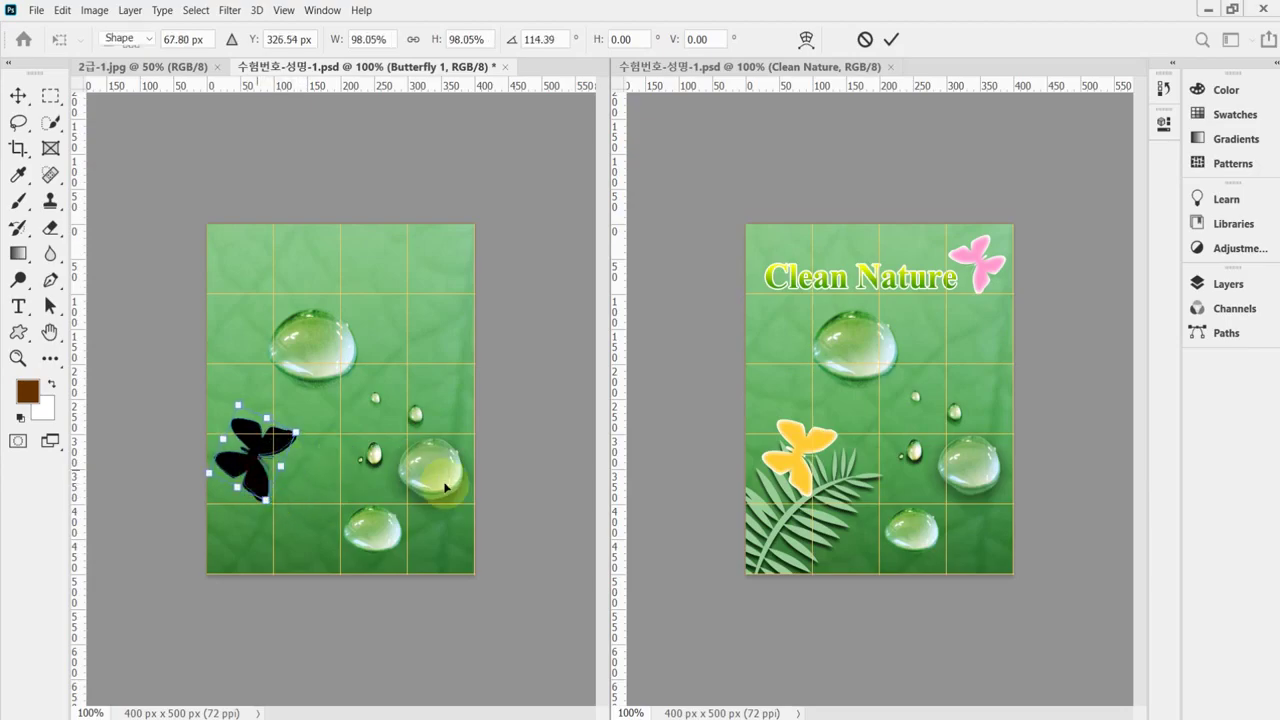
pyautogui.press('Return')
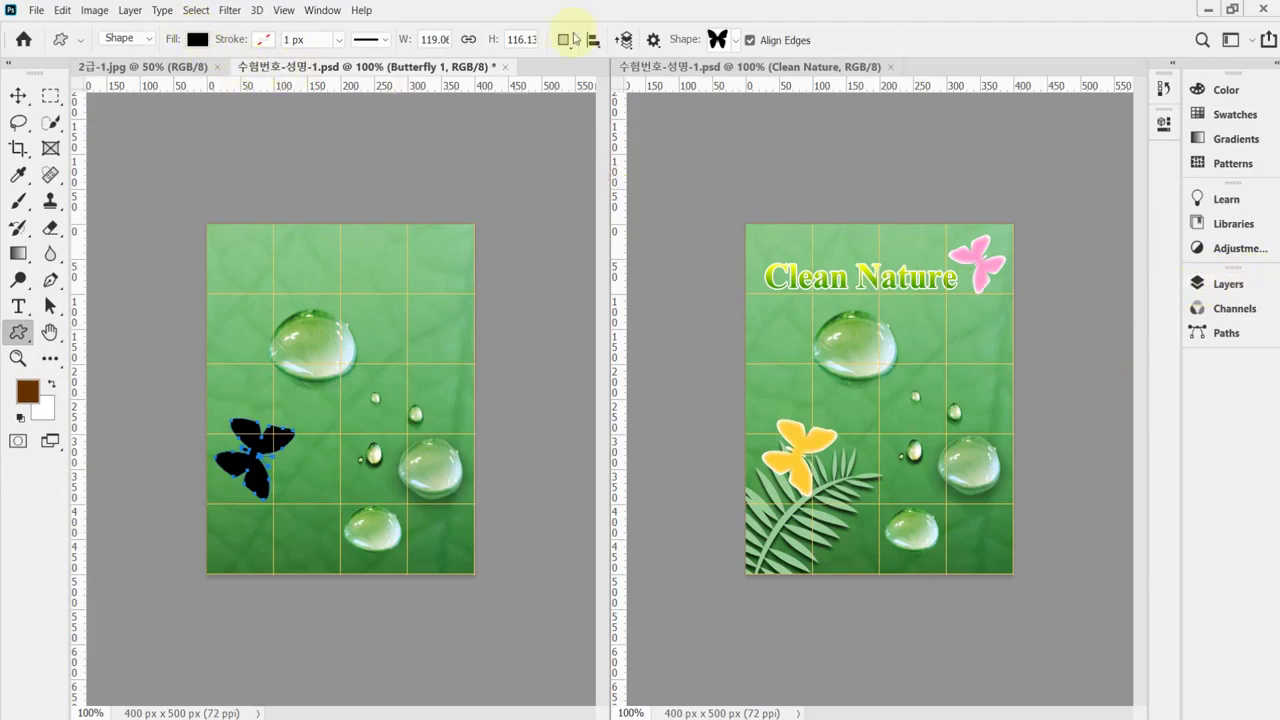
# Step: Open the Butterfly 1 layer's fill colour and enter fc3 as its hex value
pyautogui.click(1219, 286)
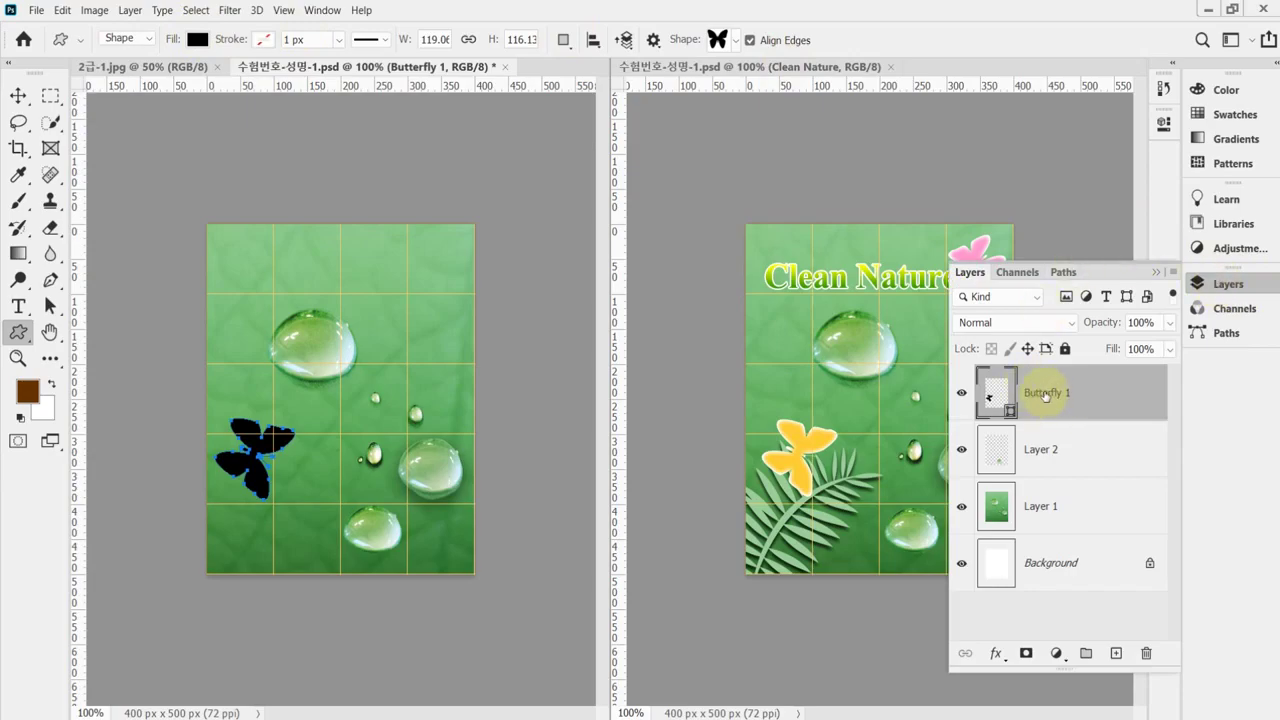
pyautogui.doubleClick(993, 400)
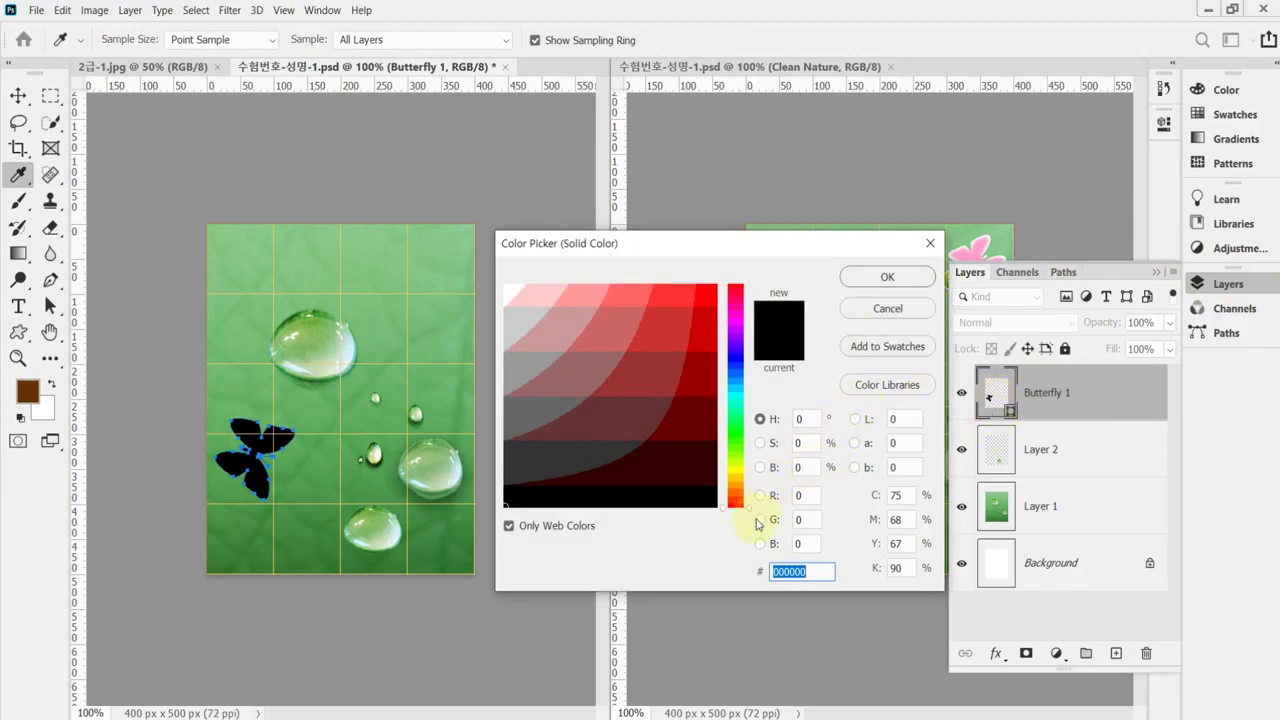
pyautogui.press('BackSpace')
pyautogui.write('fc3')
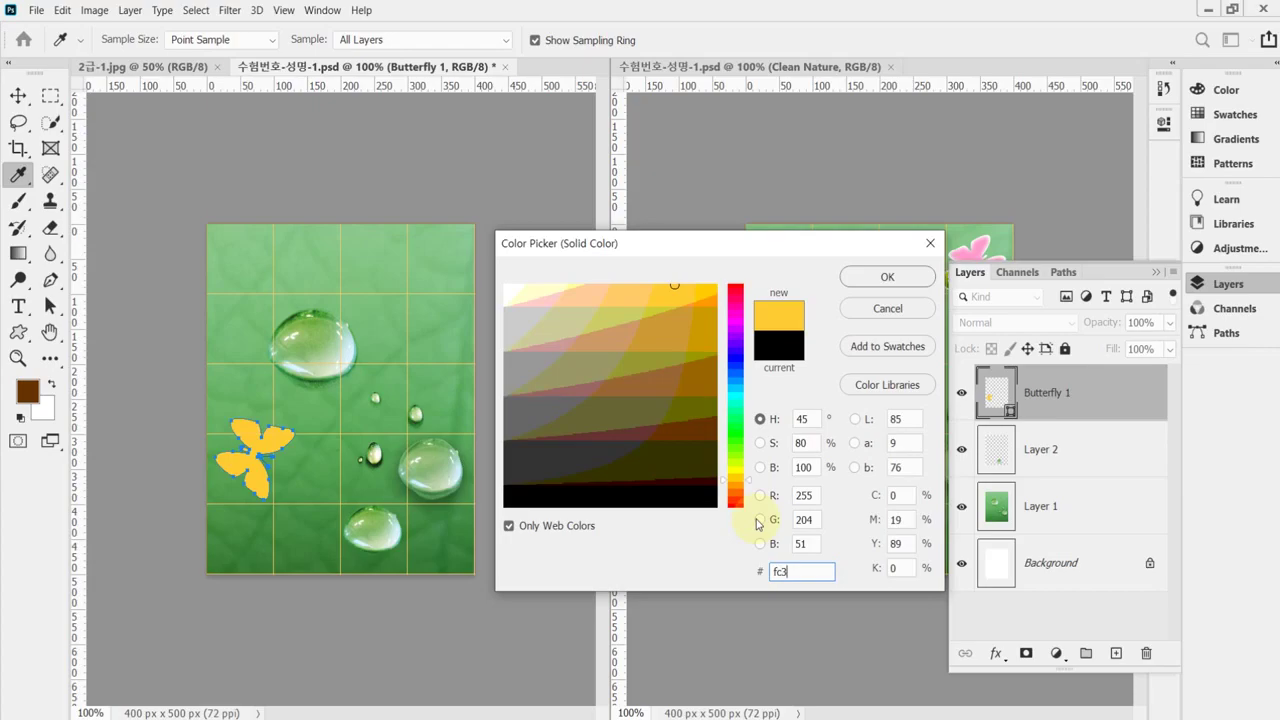
# Step: Check the butterfly's hex colour code in the exam PDF, and apply the chosen fill colour in Photoshop
pyautogui.hotkey('alt', 'Tab')
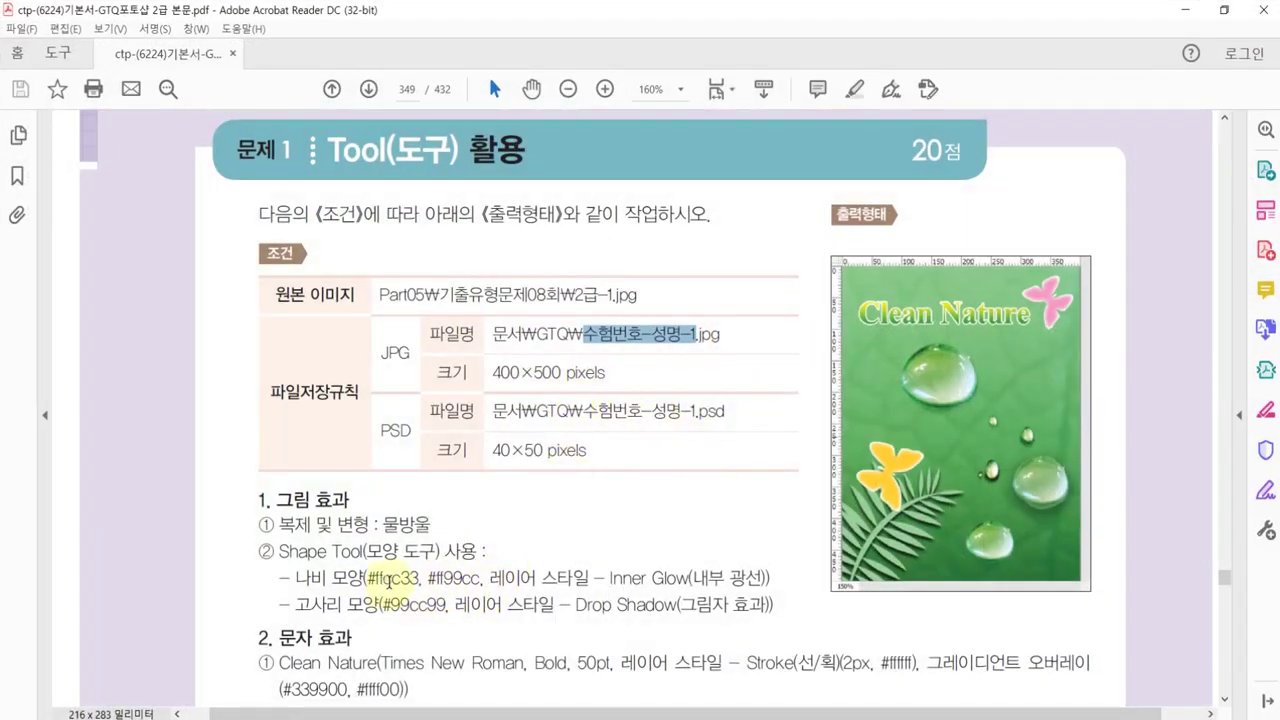
pyautogui.moveTo(368, 578); pyautogui.dragTo(412, 579)
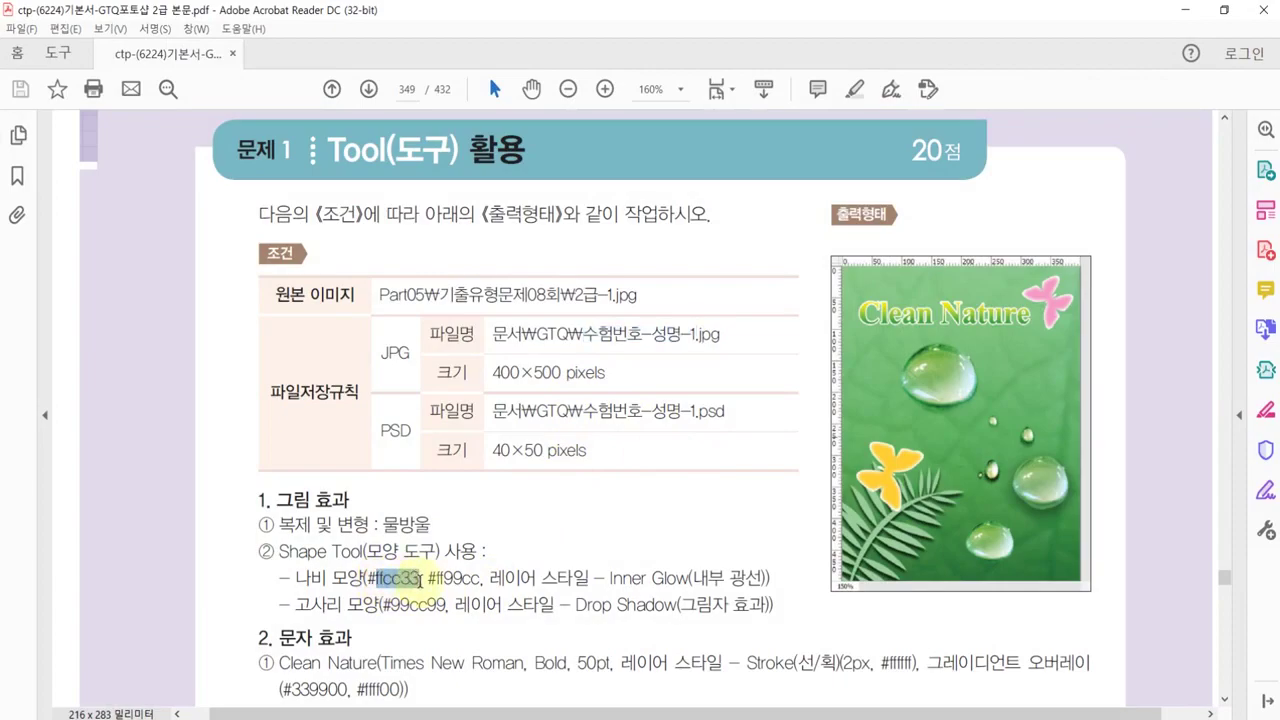
pyautogui.click(386, 579)
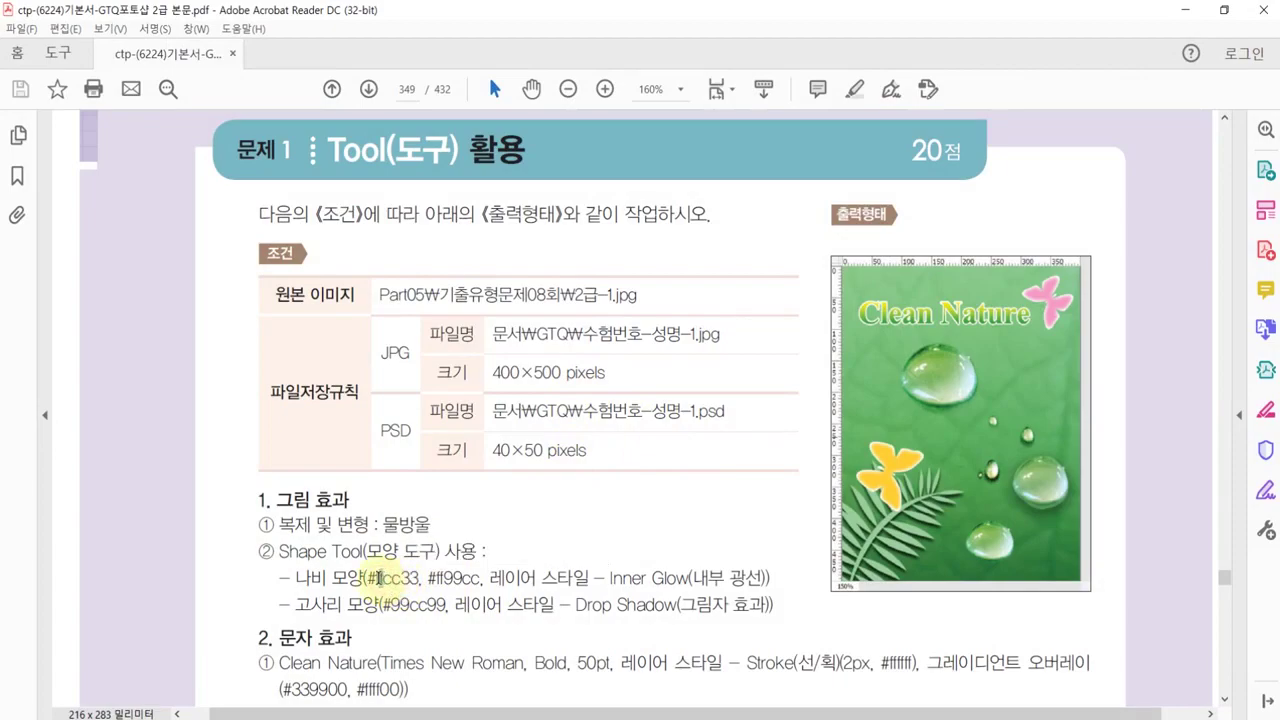
pyautogui.moveTo(379, 578); pyautogui.dragTo(419, 578)
pyautogui.click(388, 578)
pyautogui.click(399, 579)
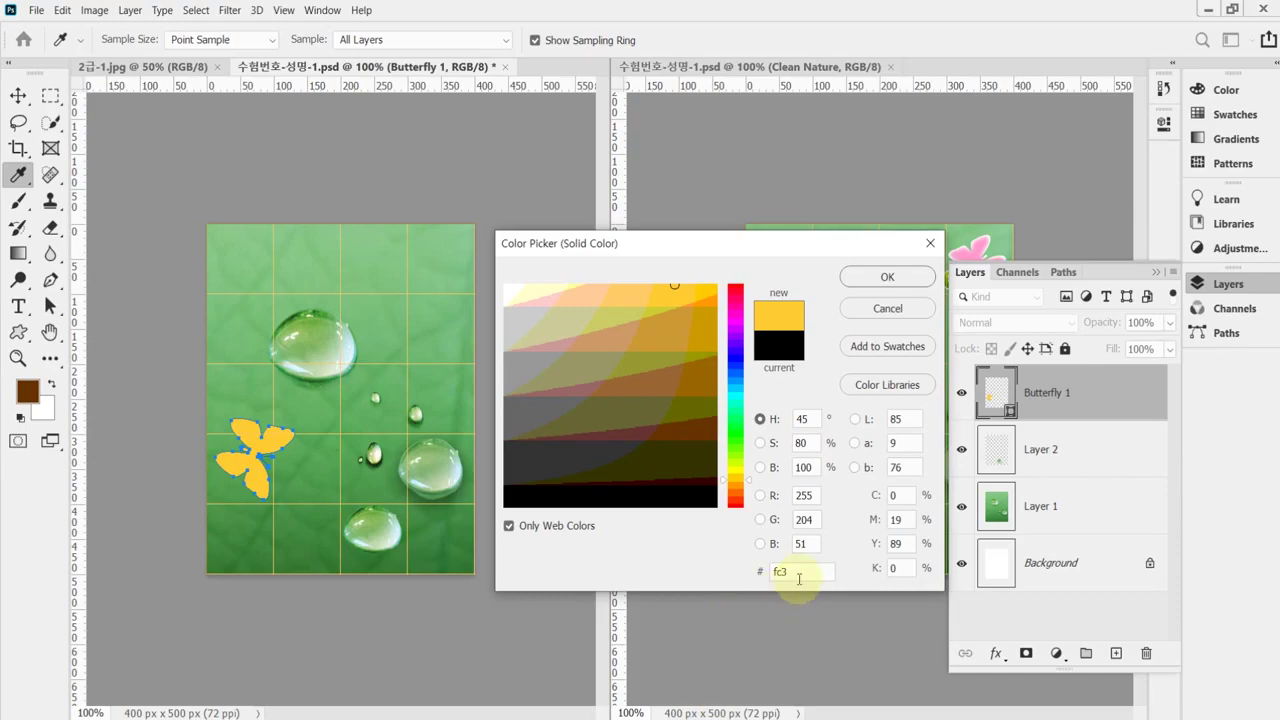
pyautogui.click(902, 272)
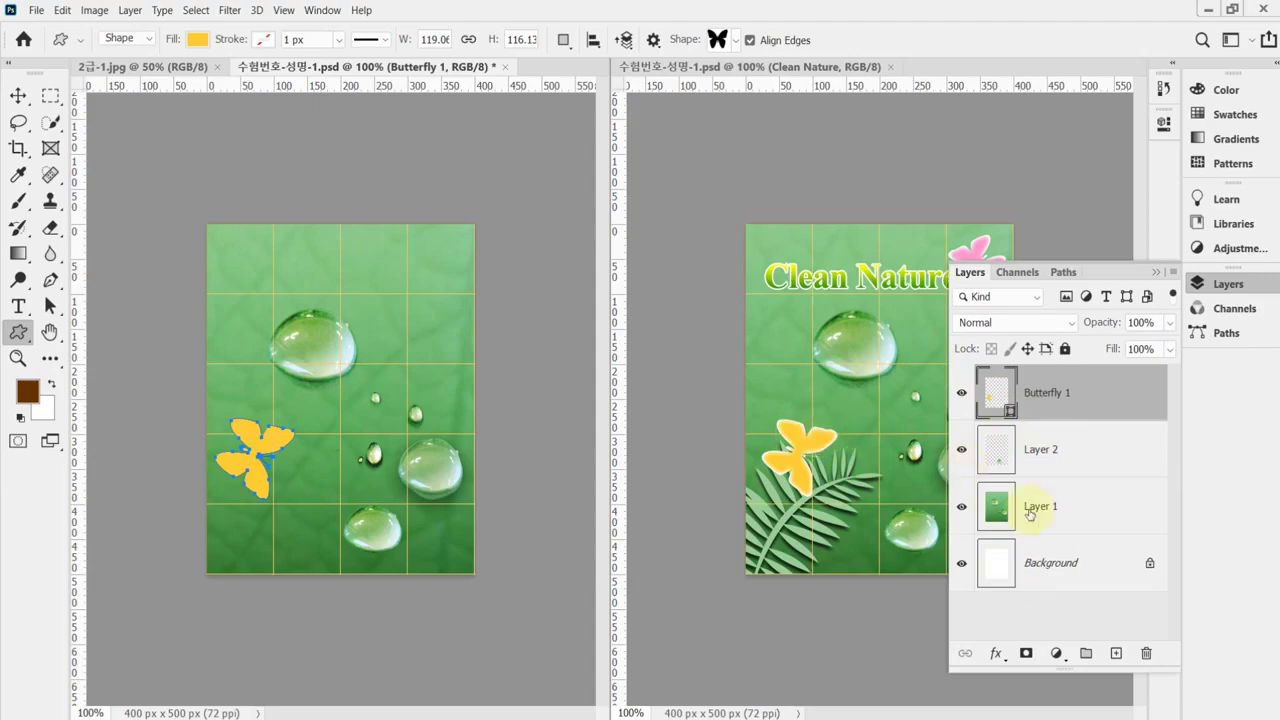
# Step: Add an Inner Glow to the Butterfly 1 layer with opacity 100%, choke 4% and size 9 px
pyautogui.click(996, 655)
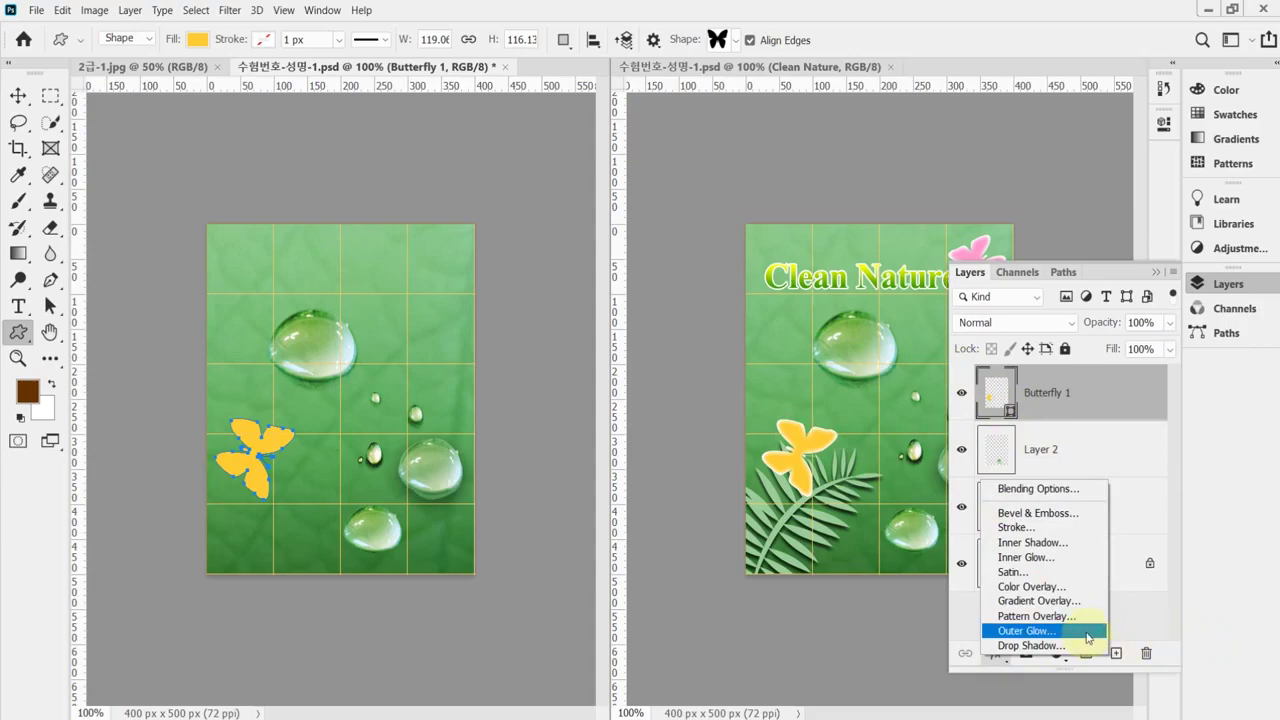
pyautogui.click(1040, 556)
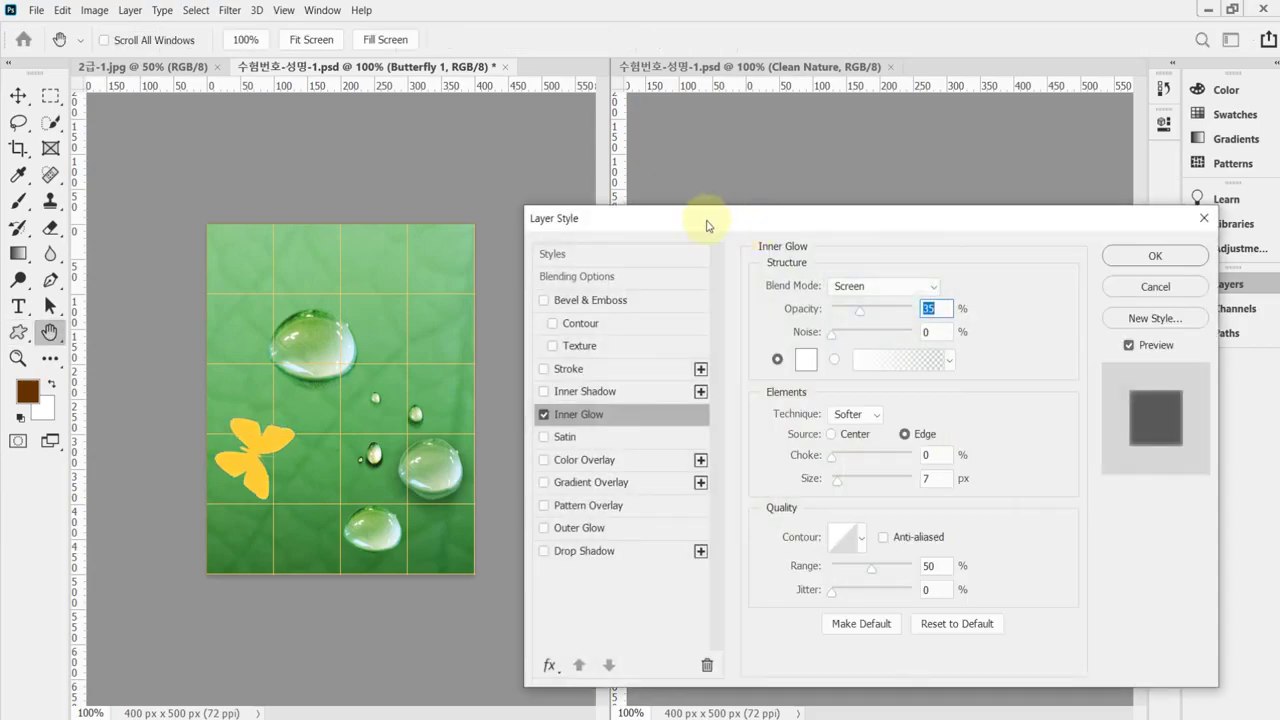
pyautogui.moveTo(704, 221); pyautogui.dragTo(657, 232)
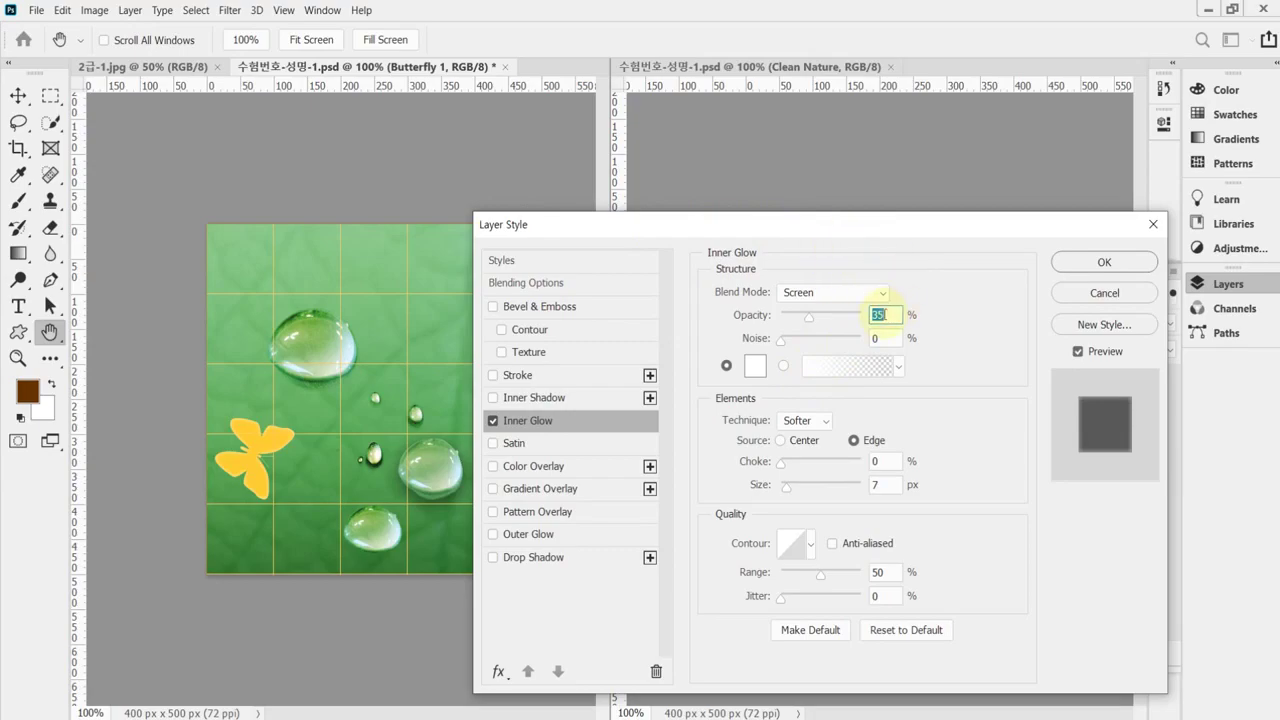
pyautogui.write('100')
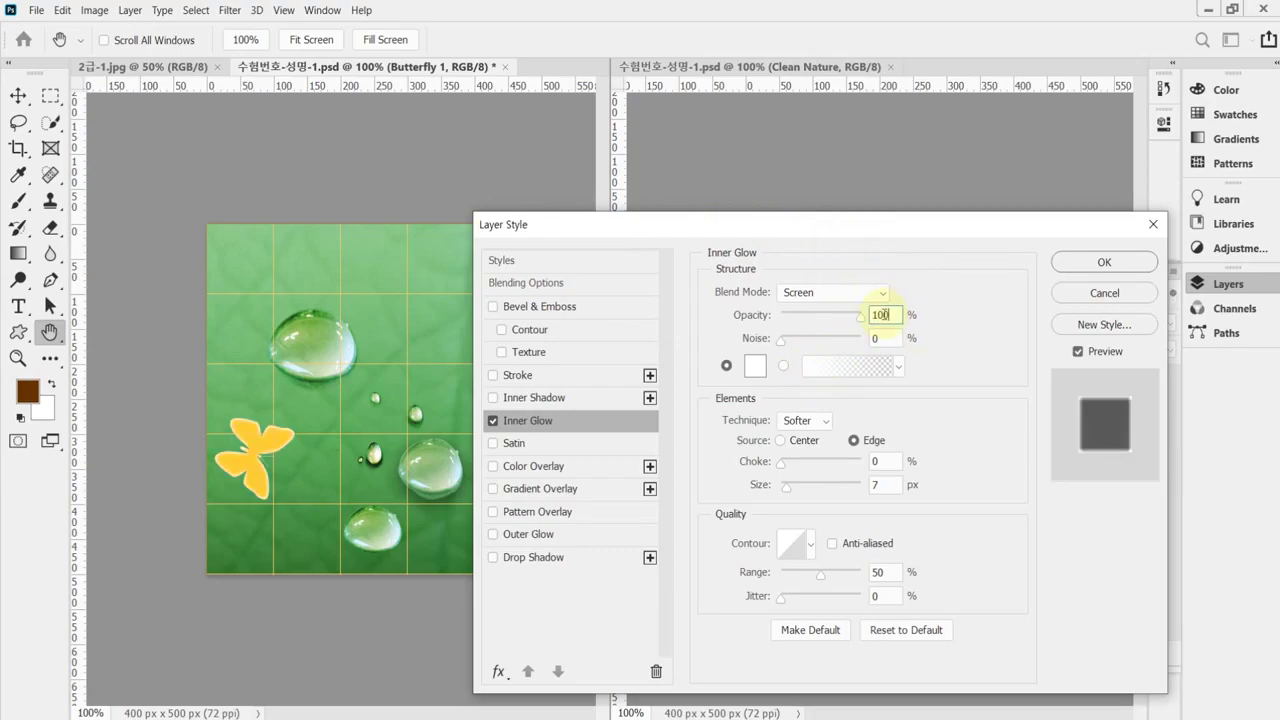
pyautogui.press('Tab')
pyautogui.press('Tab')
pyautogui.press('Tab')
pyautogui.press('Tab')
pyautogui.write('4')
pyautogui.press('Tab')
pyautogui.write('9')
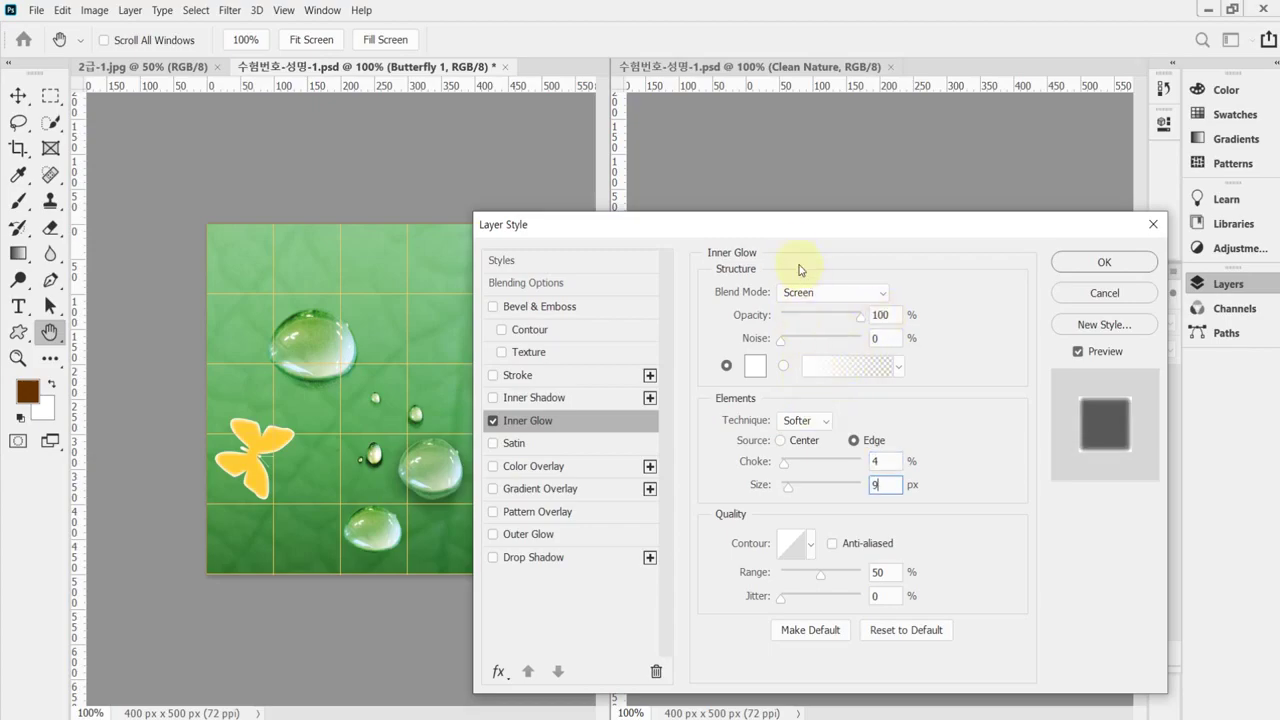
pyautogui.moveTo(814, 238); pyautogui.dragTo(838, 251)
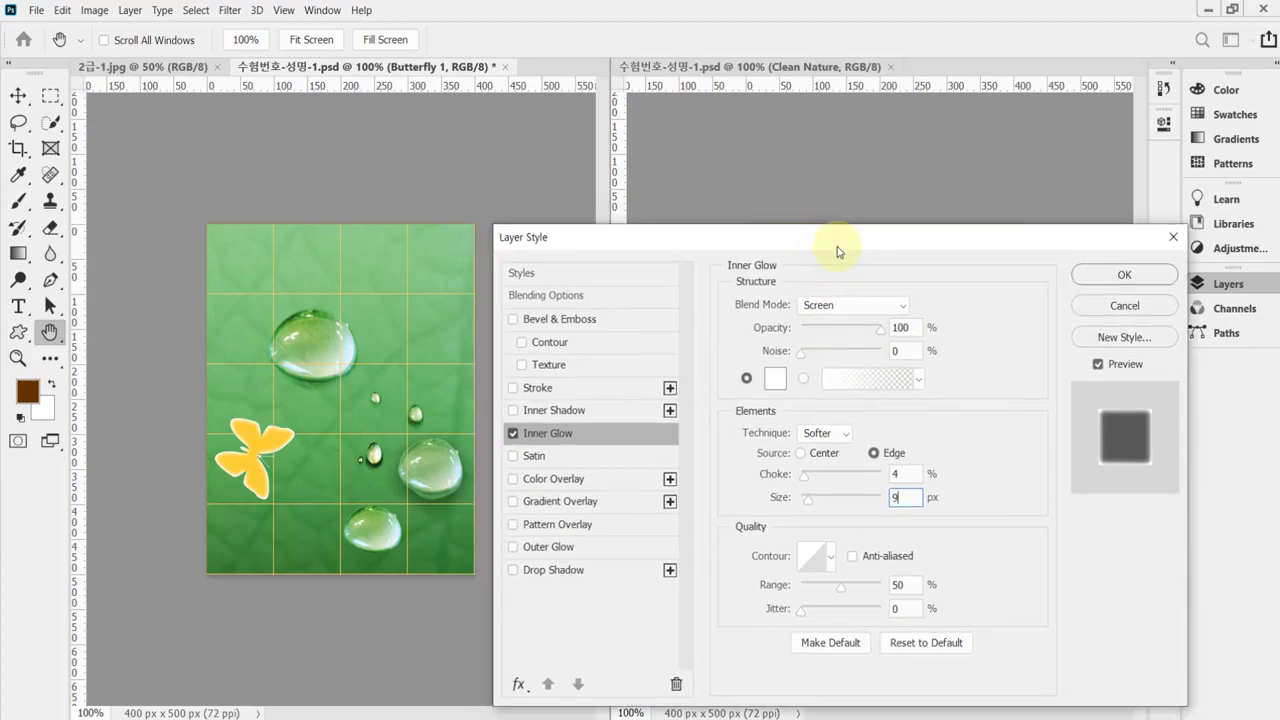
pyautogui.click(1122, 274)
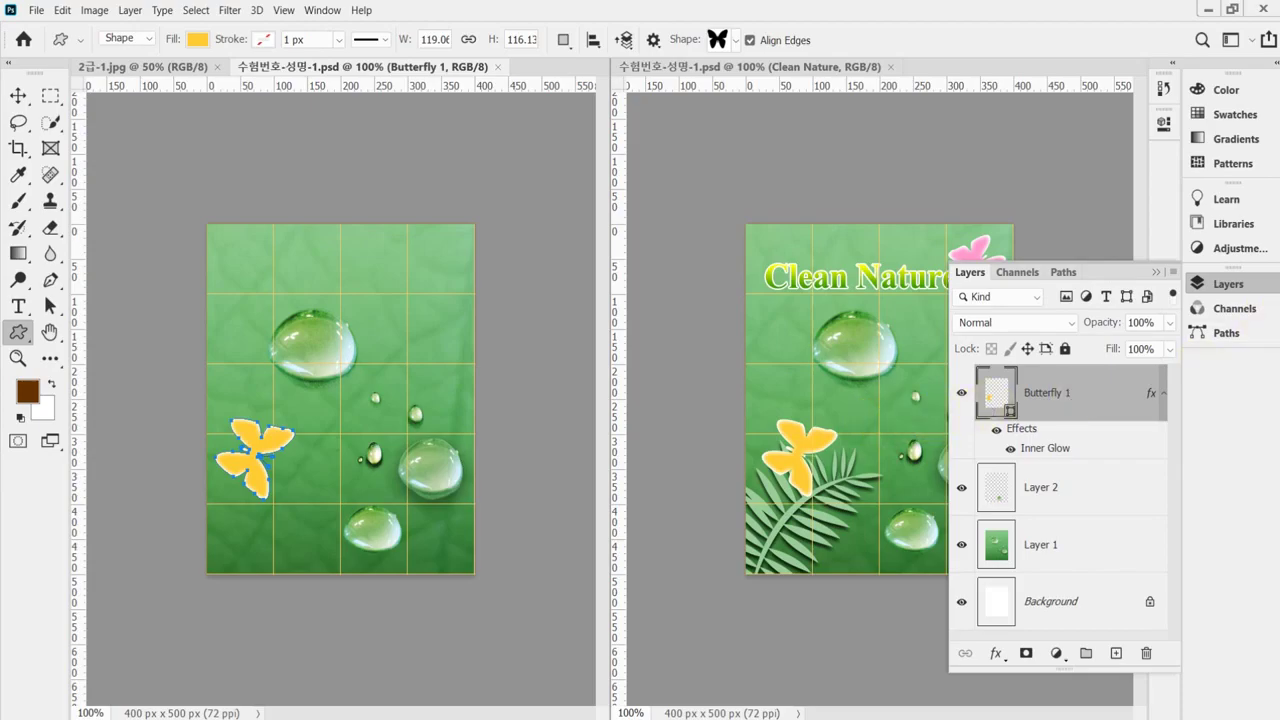
# Step: Duplicate the Butterfly 1 shape layer together with its glow effect
pyautogui.click(1245, 284)
pyautogui.click(782, 430)
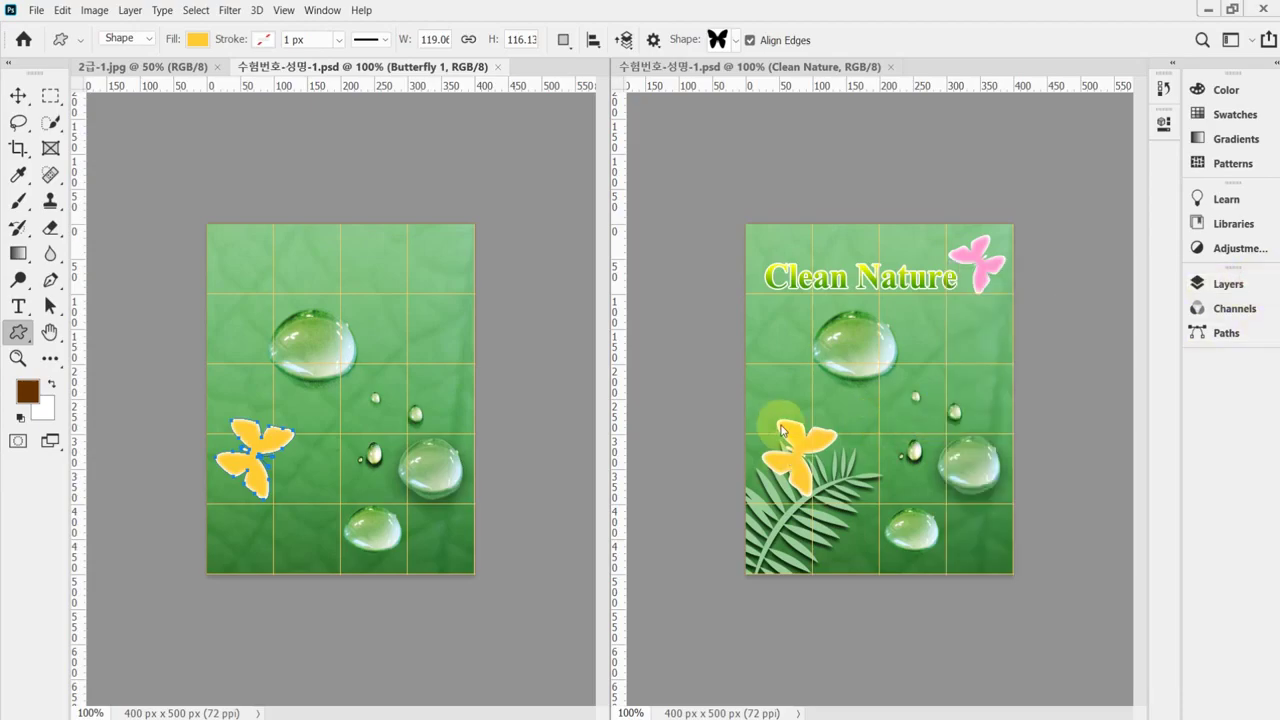
pyautogui.hotkey('ctrl', 'j')
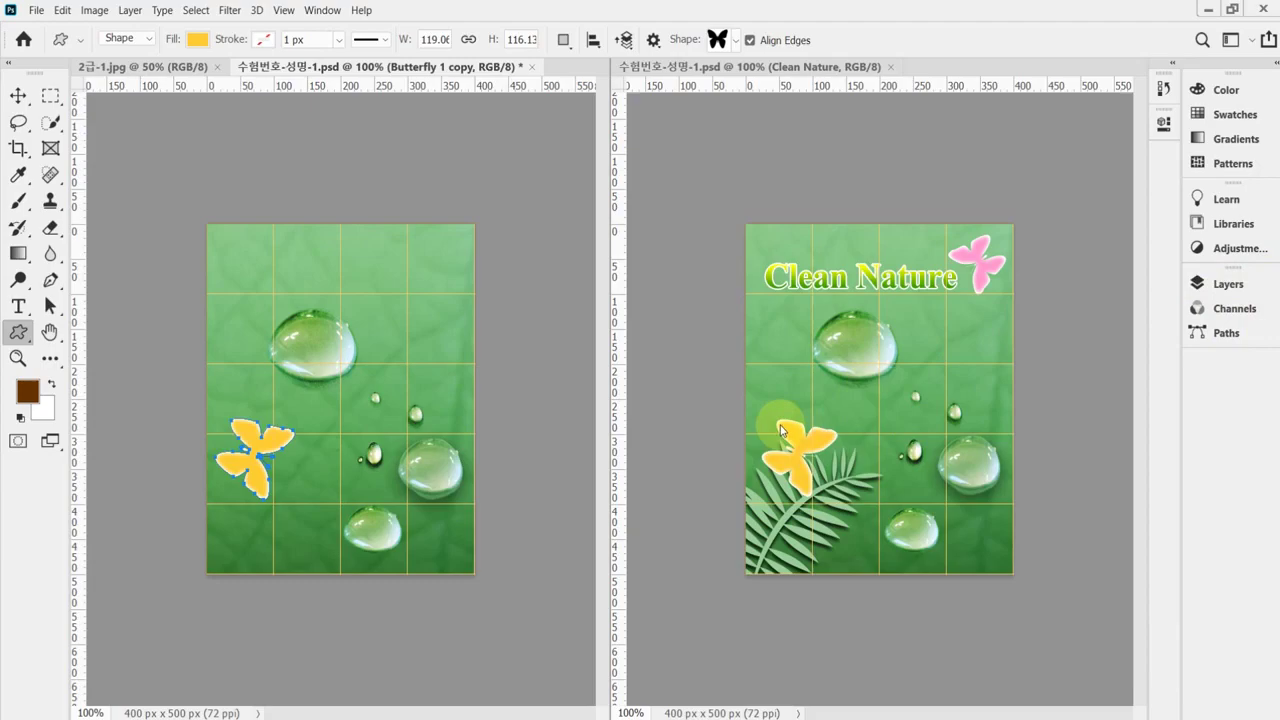
# Step: Move the duplicated butterfly to the canvas's upper-right corner, rotated about 110° and scaled down to about 89 × 90 px
pyautogui.click(480, 486)
pyautogui.hotkey('ctrl', 't')
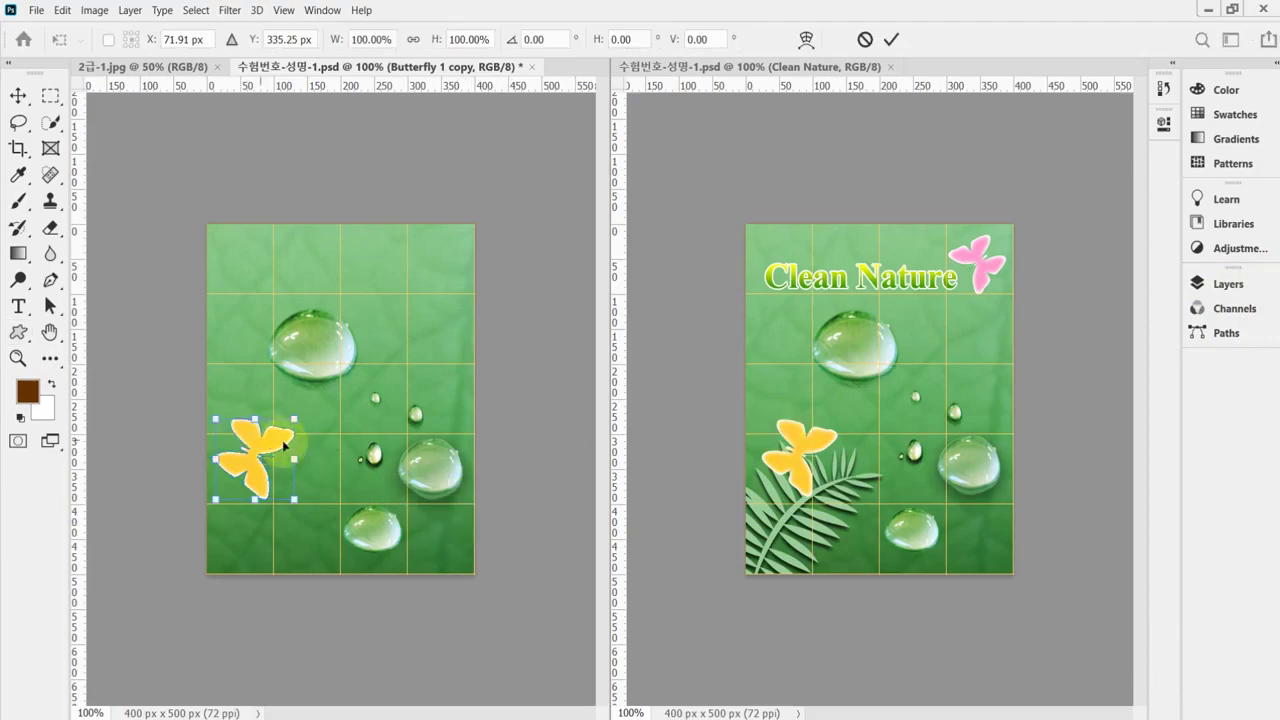
pyautogui.moveTo(284, 454); pyautogui.dragTo(438, 266)
pyautogui.moveTo(466, 263); pyautogui.dragTo(501, 233)
pyautogui.moveTo(430, 213); pyautogui.dragTo(427, 216)
pyautogui.moveTo(488, 287)
pyautogui.mouseDown()
pyautogui.moveTo(494, 274)
pyautogui.moveTo(483, 289)
pyautogui.mouseUp()
pyautogui.press('Down')
pyautogui.press('Down')
pyautogui.press('Down')
pyautogui.press('Down')
pyautogui.press('Down')
pyautogui.press('Down')
pyautogui.press('Down')
pyautogui.press('Down')
pyautogui.press('Left')
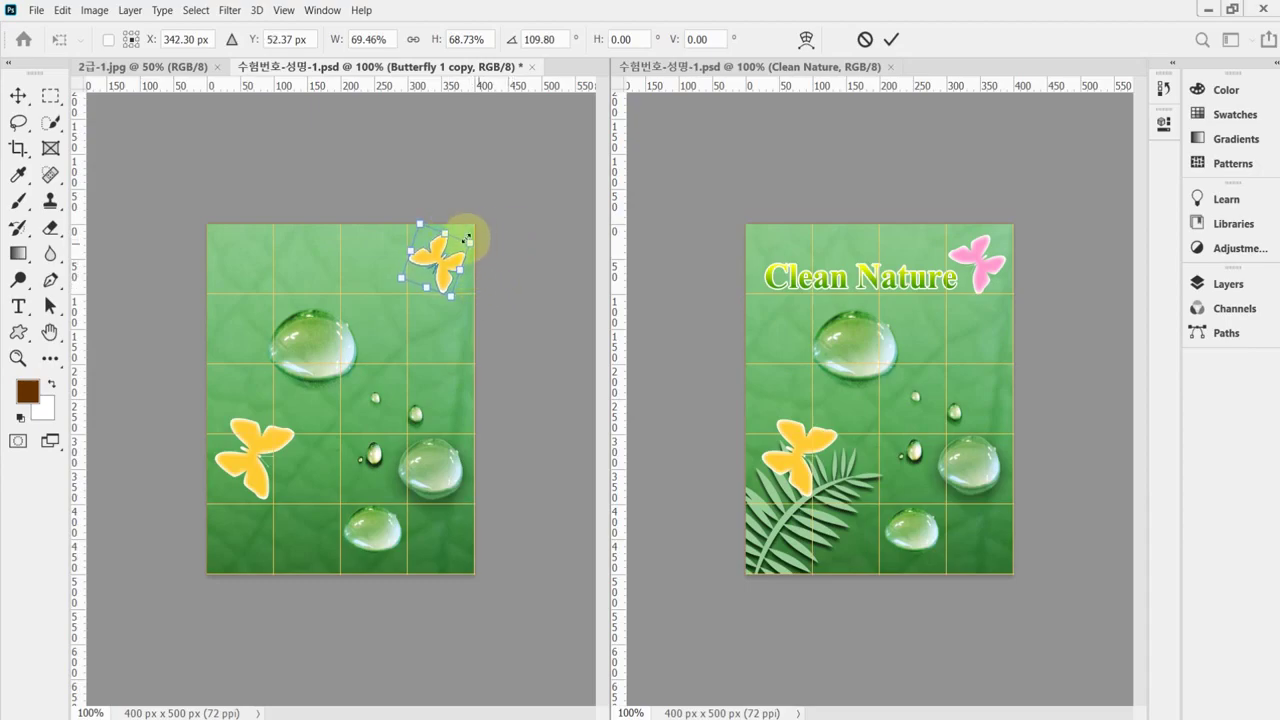
pyautogui.moveTo(477, 239); pyautogui.dragTo(497, 237)
pyautogui.press('Return')
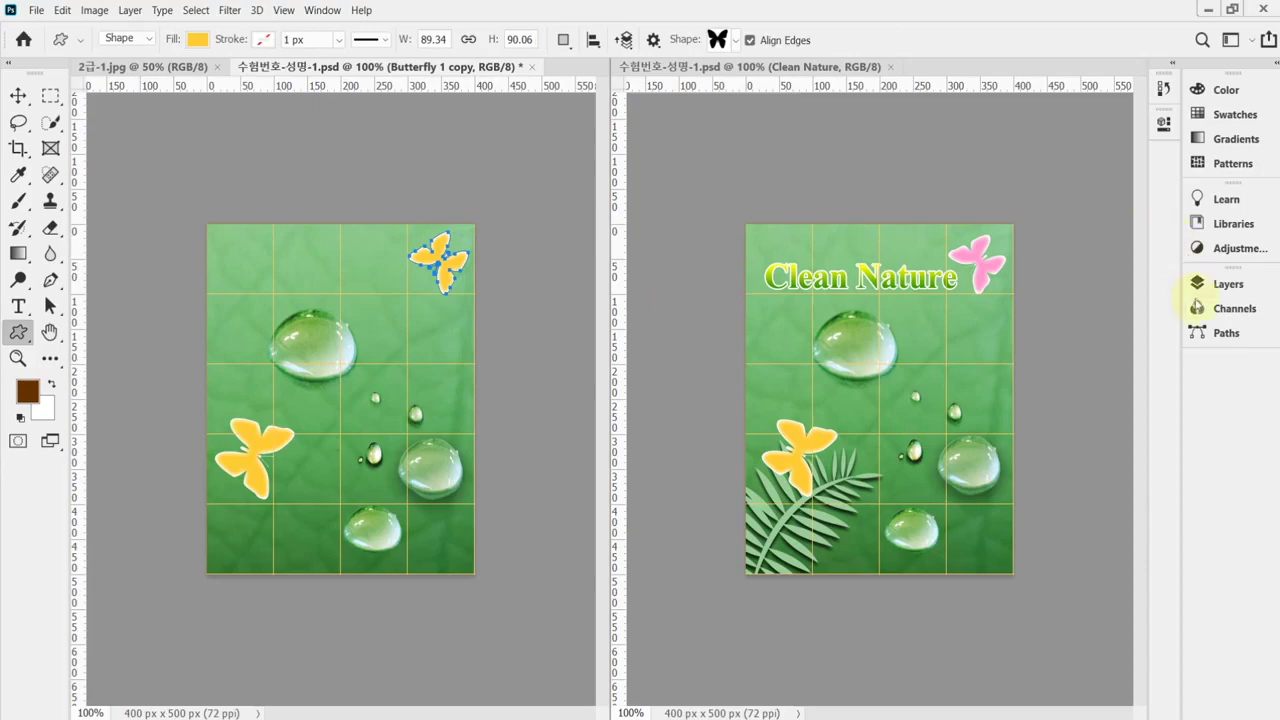
# Step: Set the duplicated butterfly's fill colour to hex f9c
pyautogui.click(1205, 284)
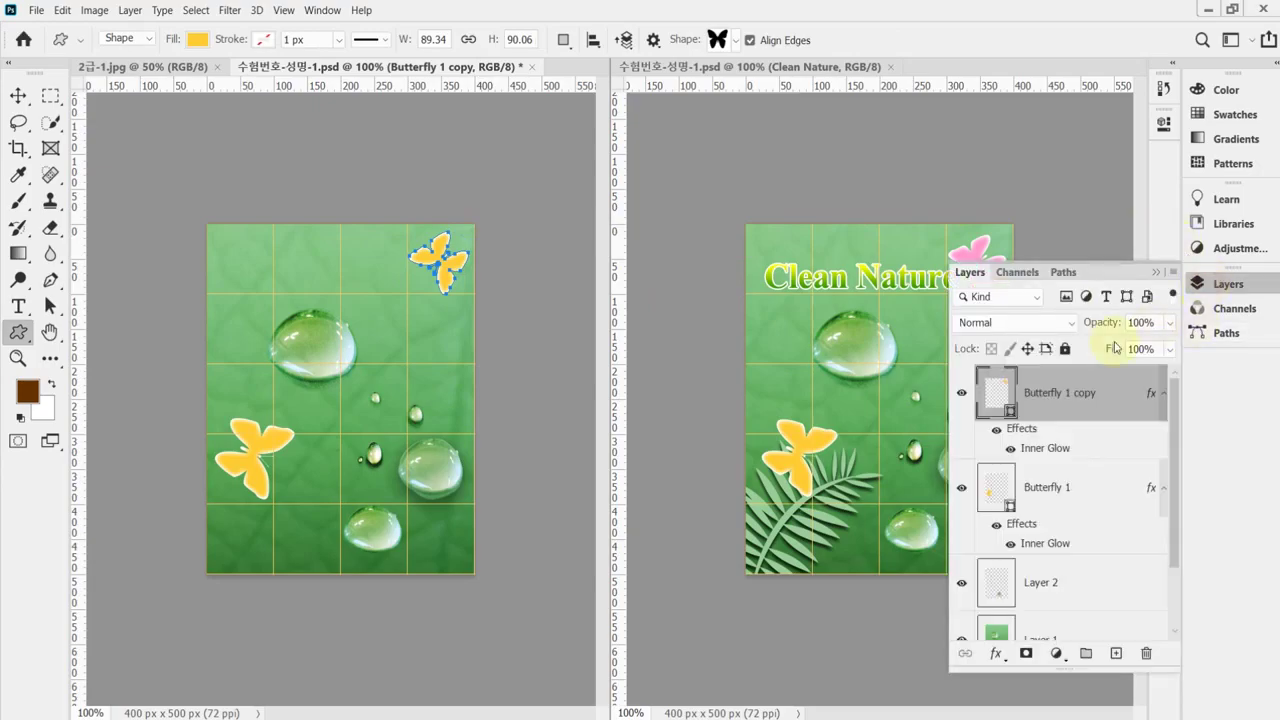
pyautogui.doubleClick(1001, 400)
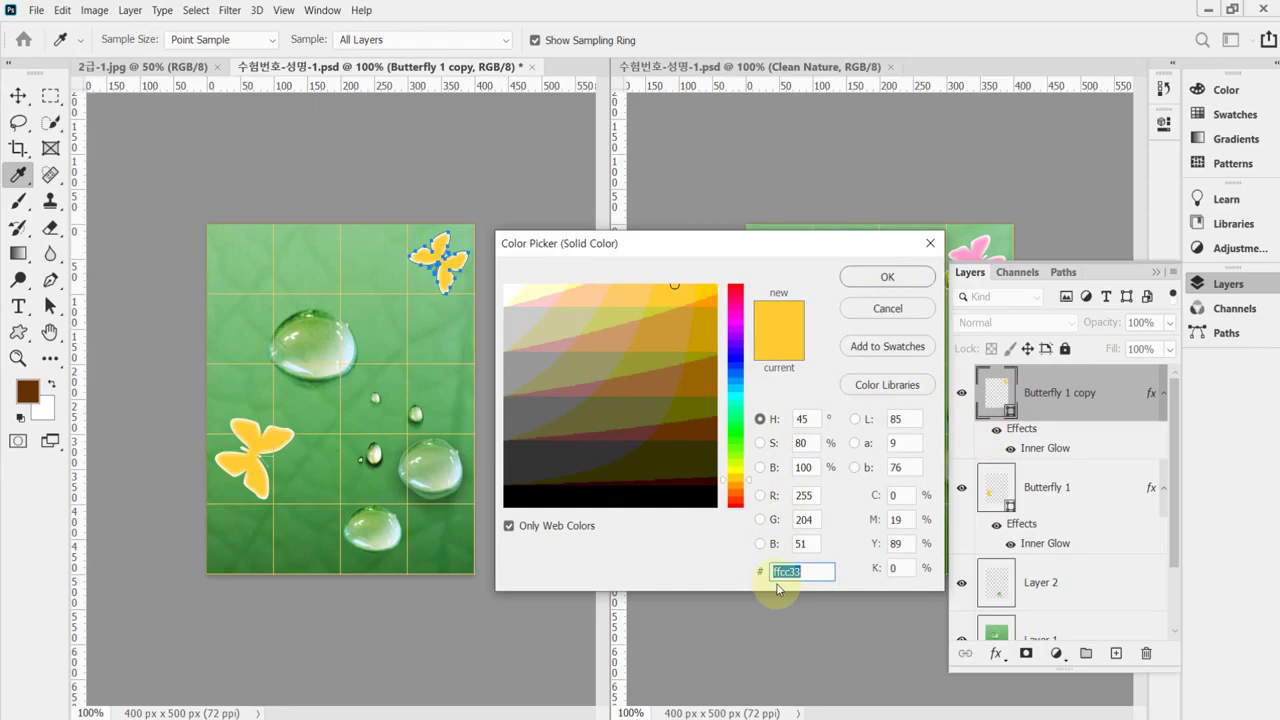
pyautogui.write('f')
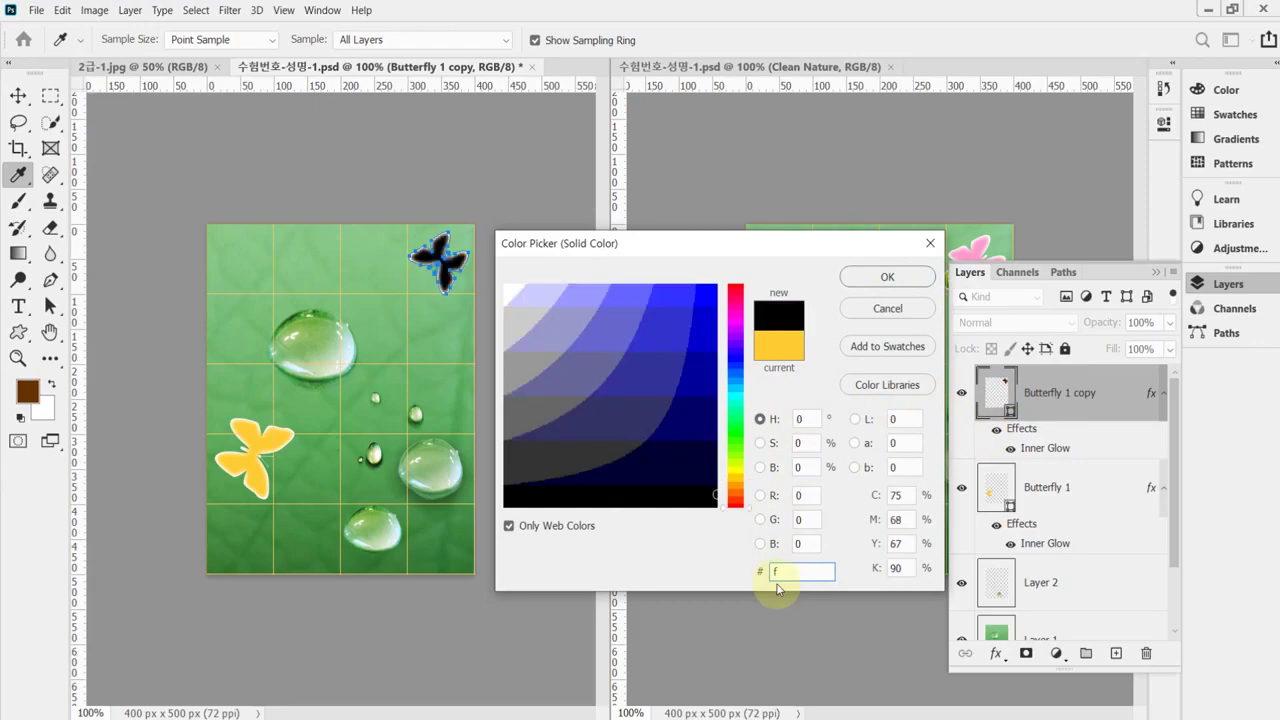
pyautogui.write('f')
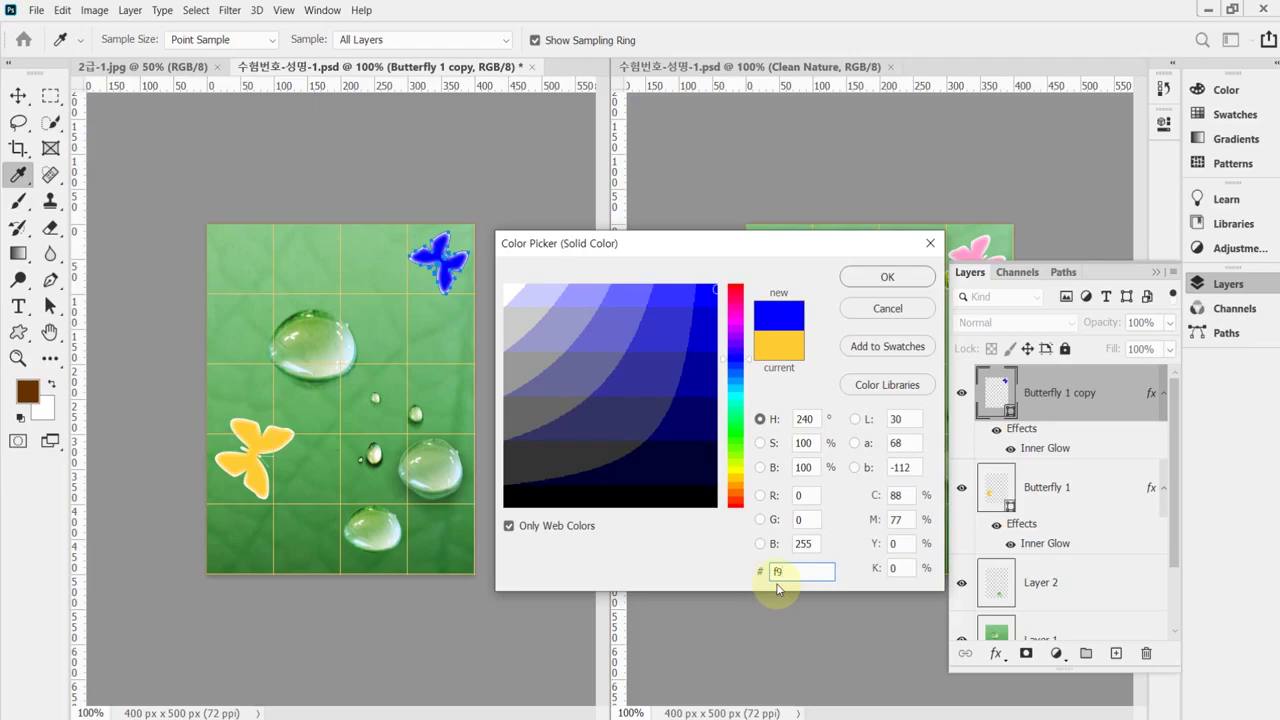
pyautogui.write('c')
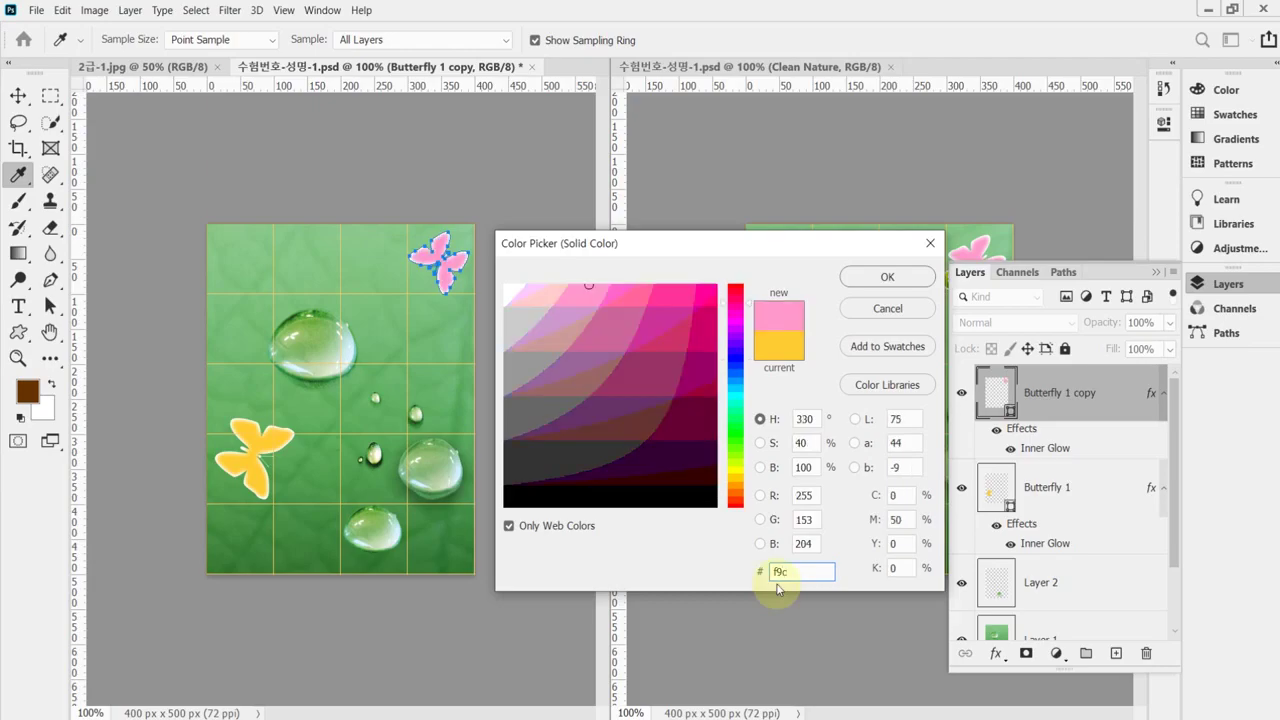
pyautogui.press('Return')
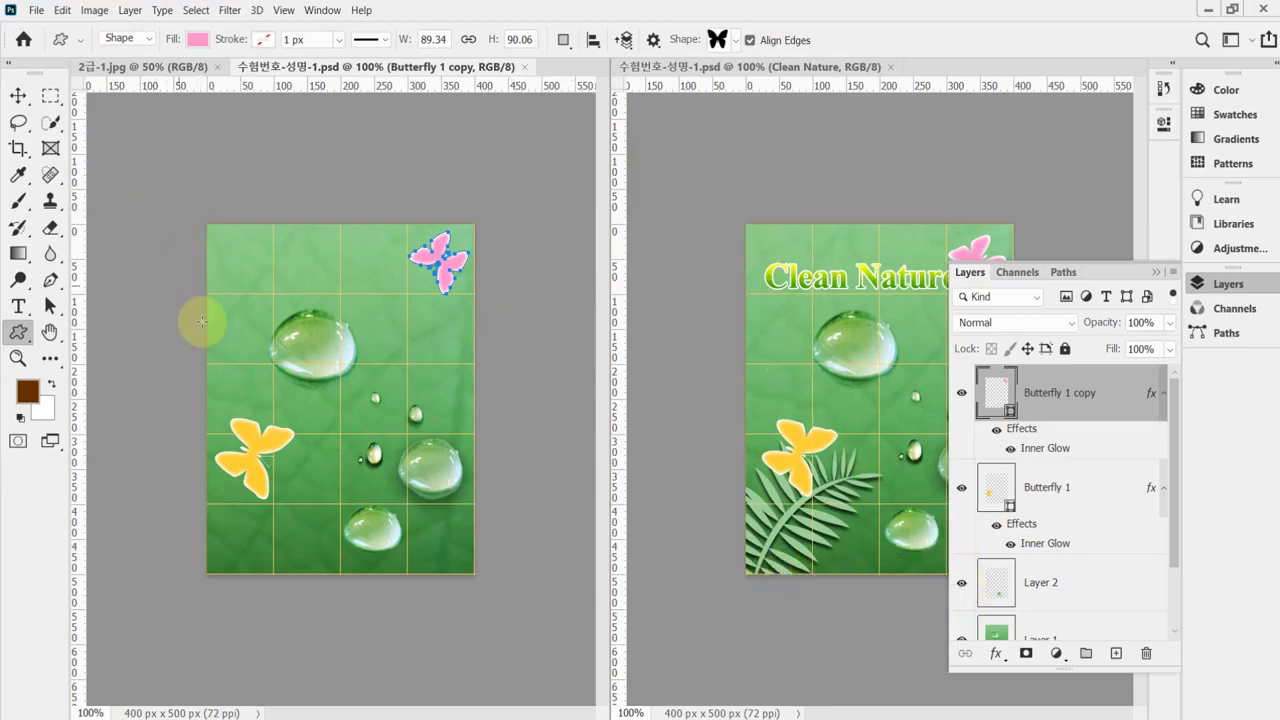
# Step: Draw the Nature group's fern custom shape about 214 × 170 px in the canvas's lower-left corner
pyautogui.click(733, 40)
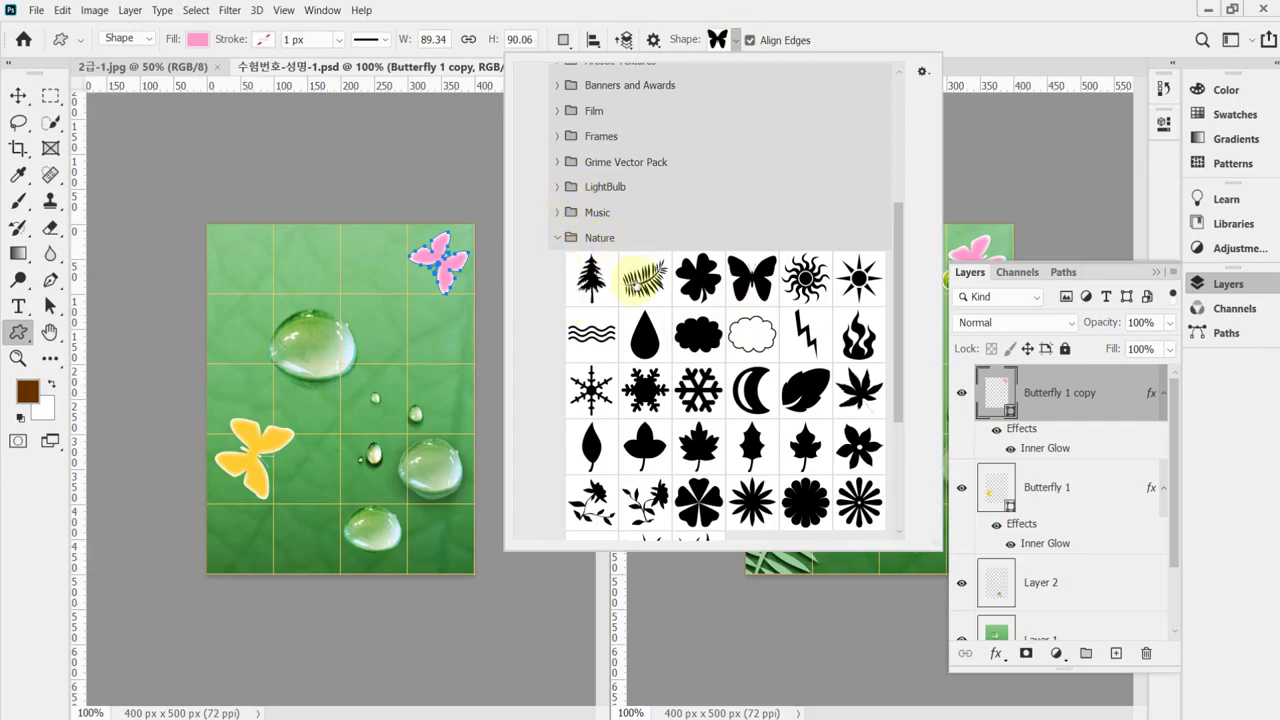
pyautogui.click(645, 276)
pyautogui.click(640, 12)
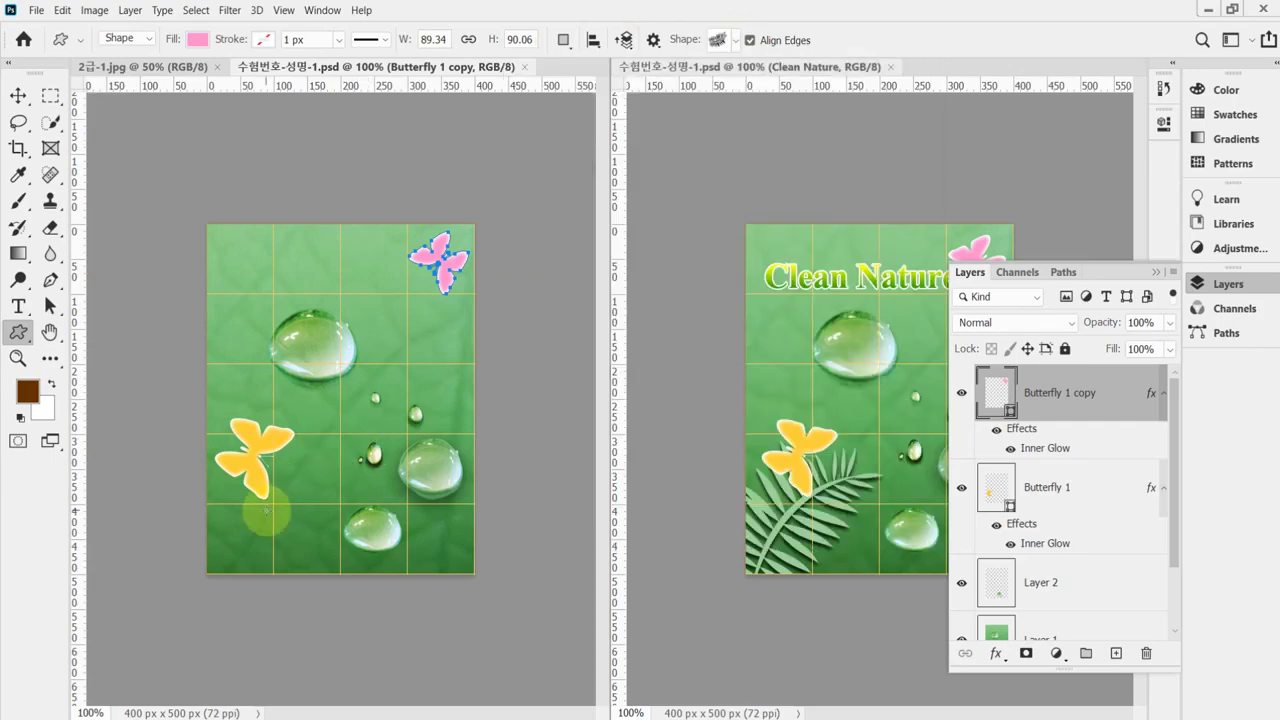
pyautogui.moveTo(214, 469); pyautogui.dragTo(334, 572)
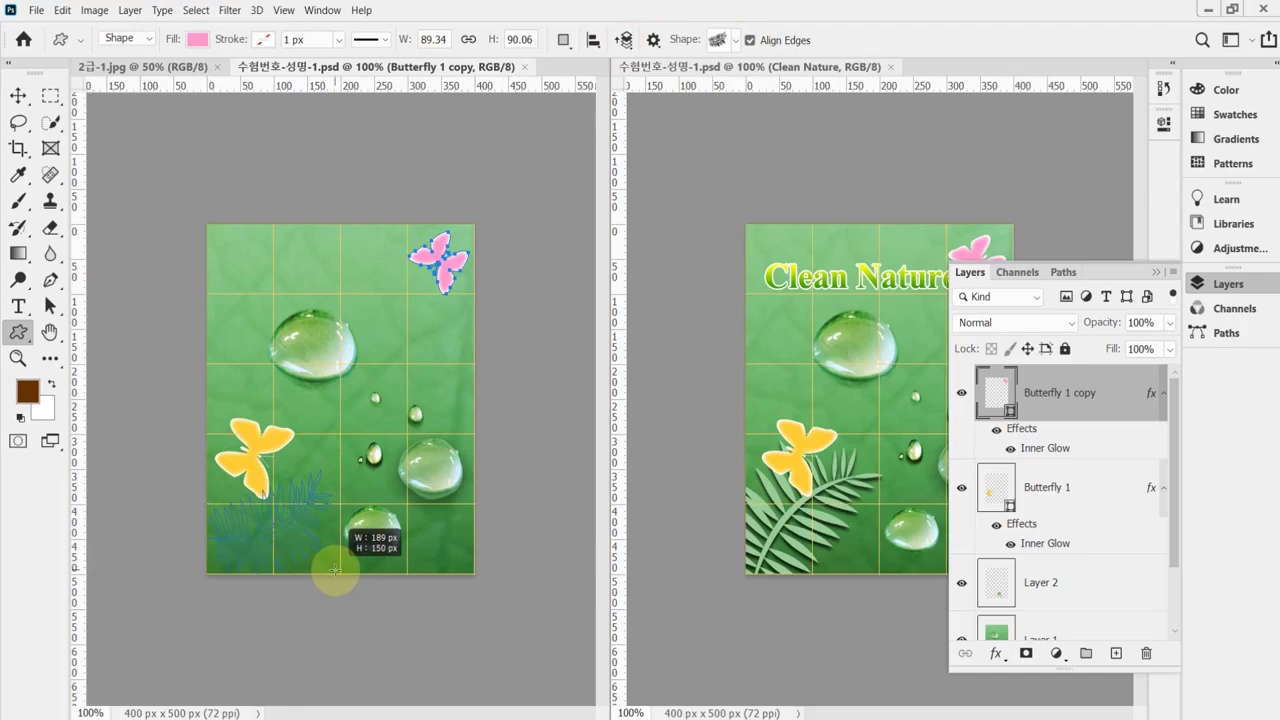
pyautogui.moveTo(335, 571); pyautogui.dragTo(380, 589)
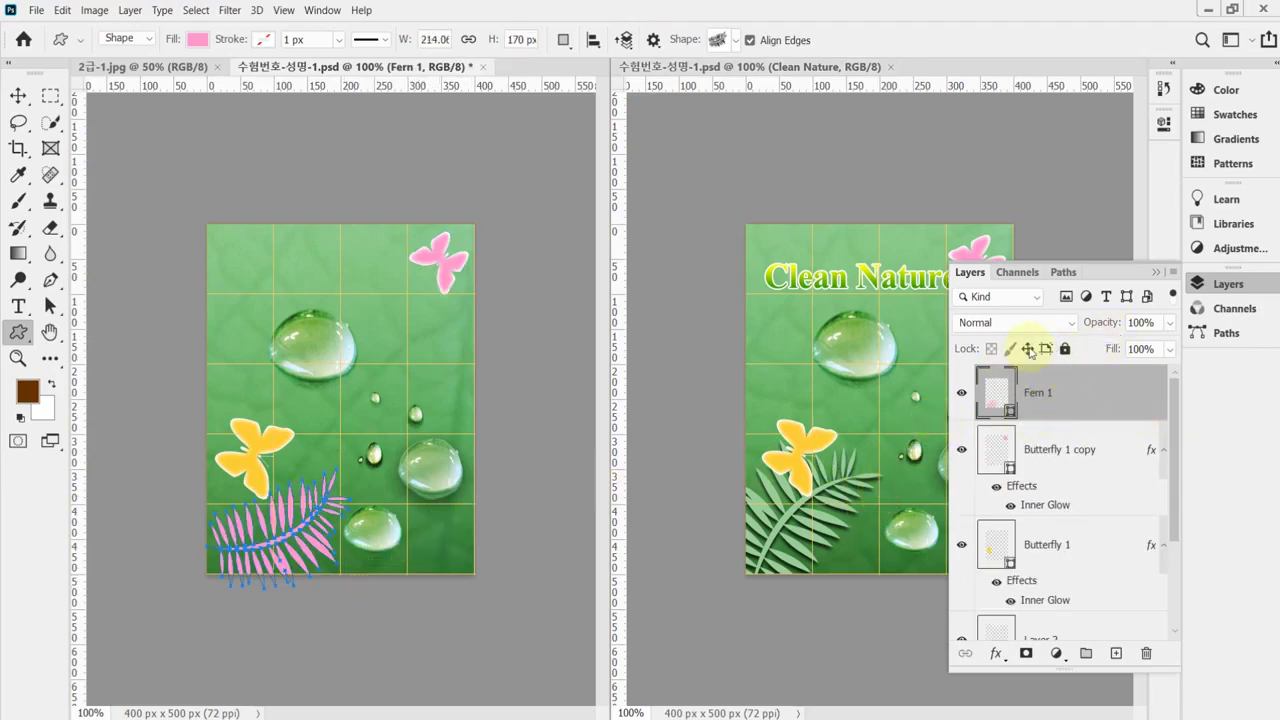
# Step: Set the fern's fill colour to hex 9c9
pyautogui.doubleClick(995, 393)
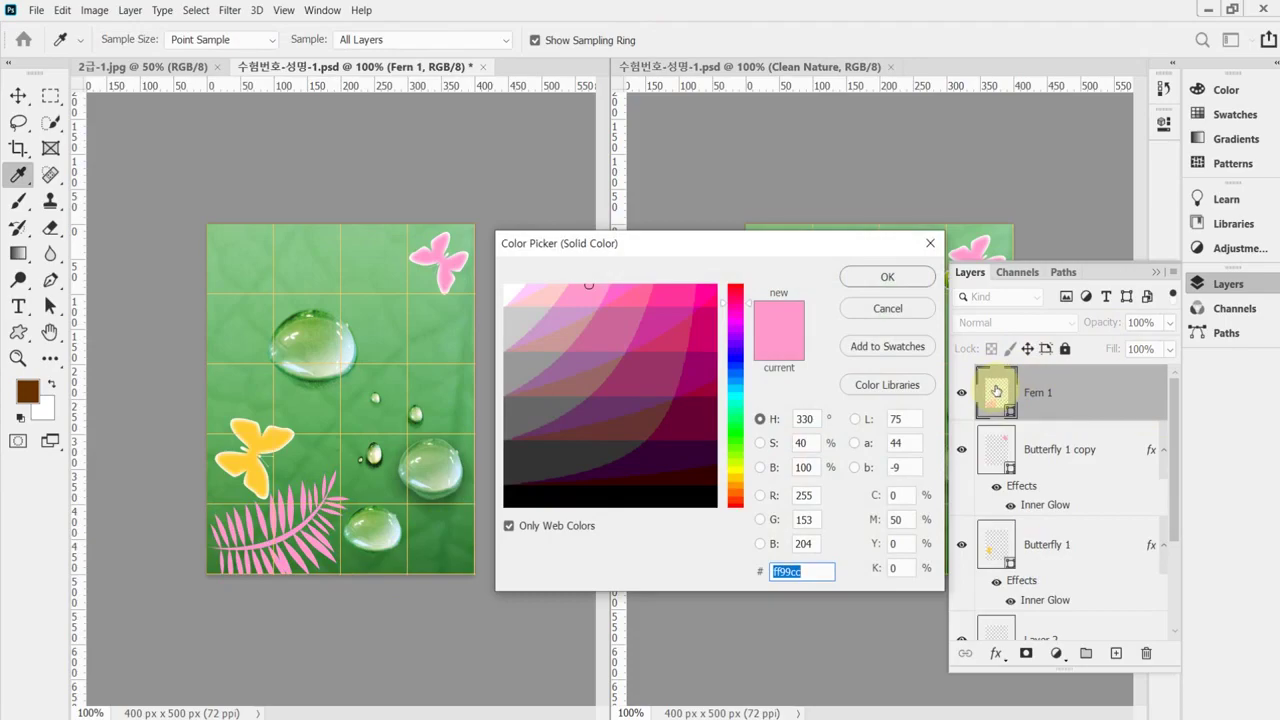
pyautogui.write('9c9')
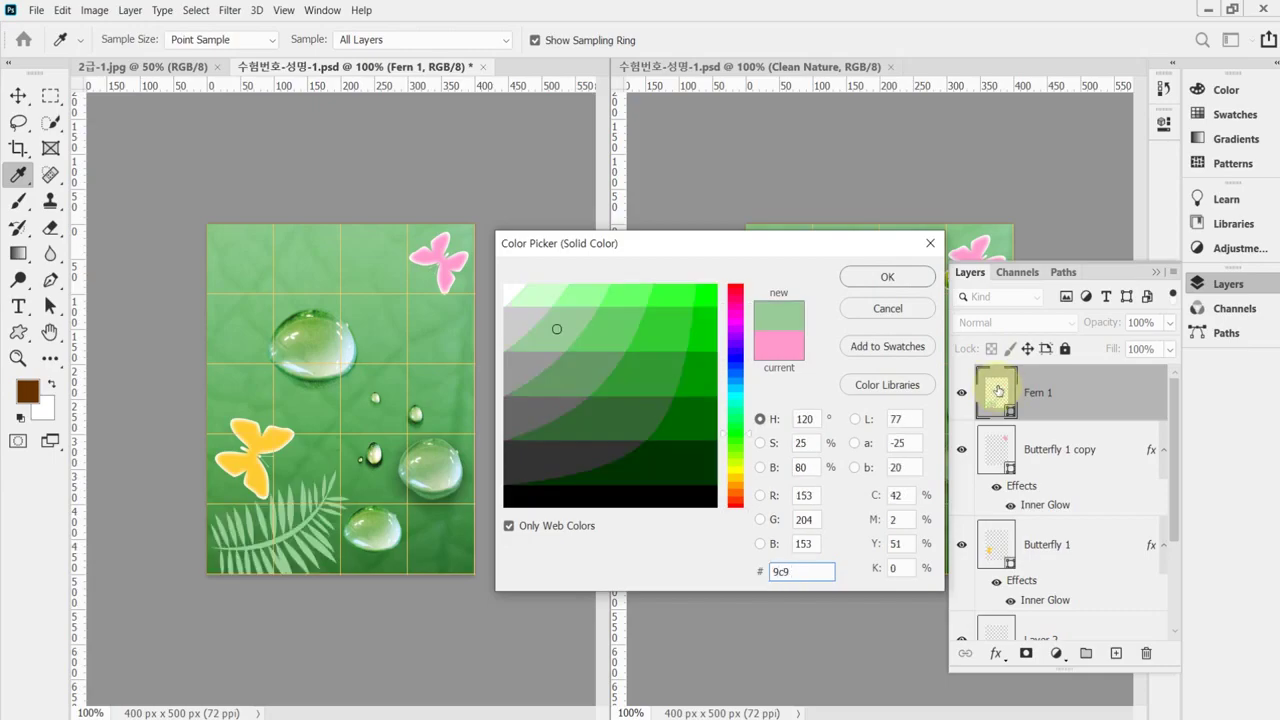
pyautogui.press('Return')
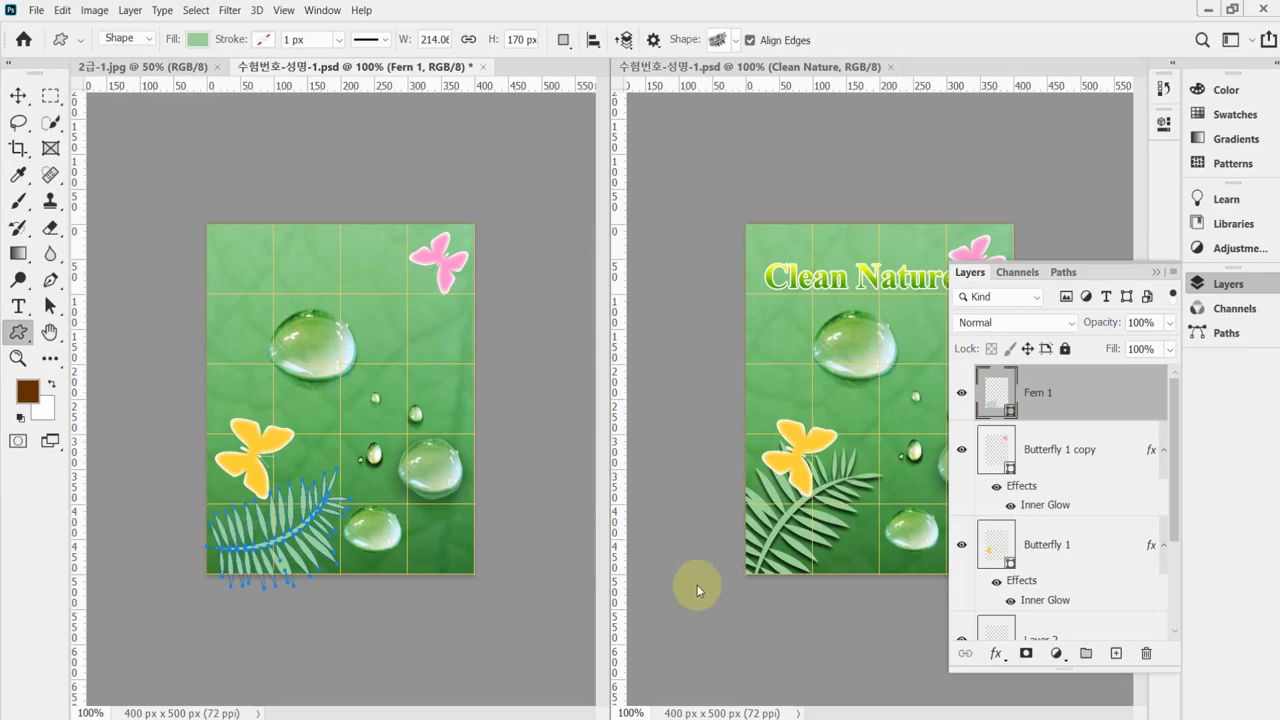
# Step: Flip the fern horizontally, rotate it to about -71.6° and scale it to about 118% to match the reference
pyautogui.hotkey('ctrl', 't')
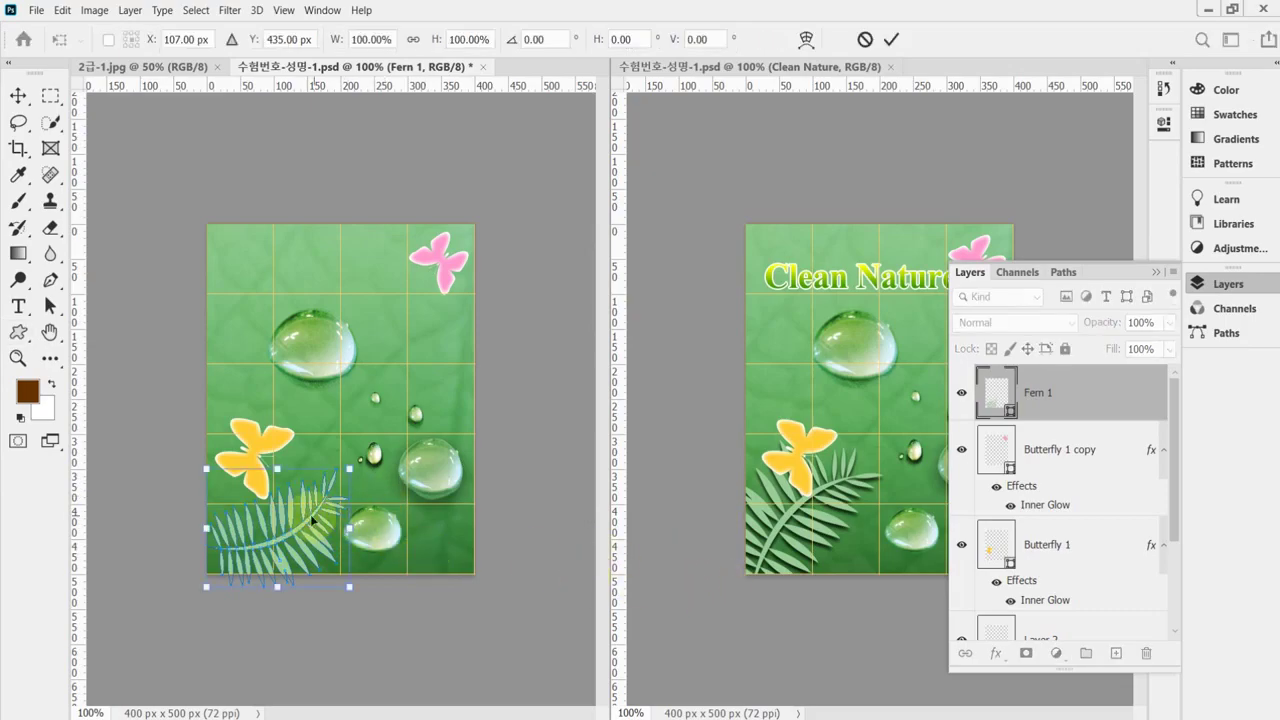
pyautogui.rightClick(288, 526)
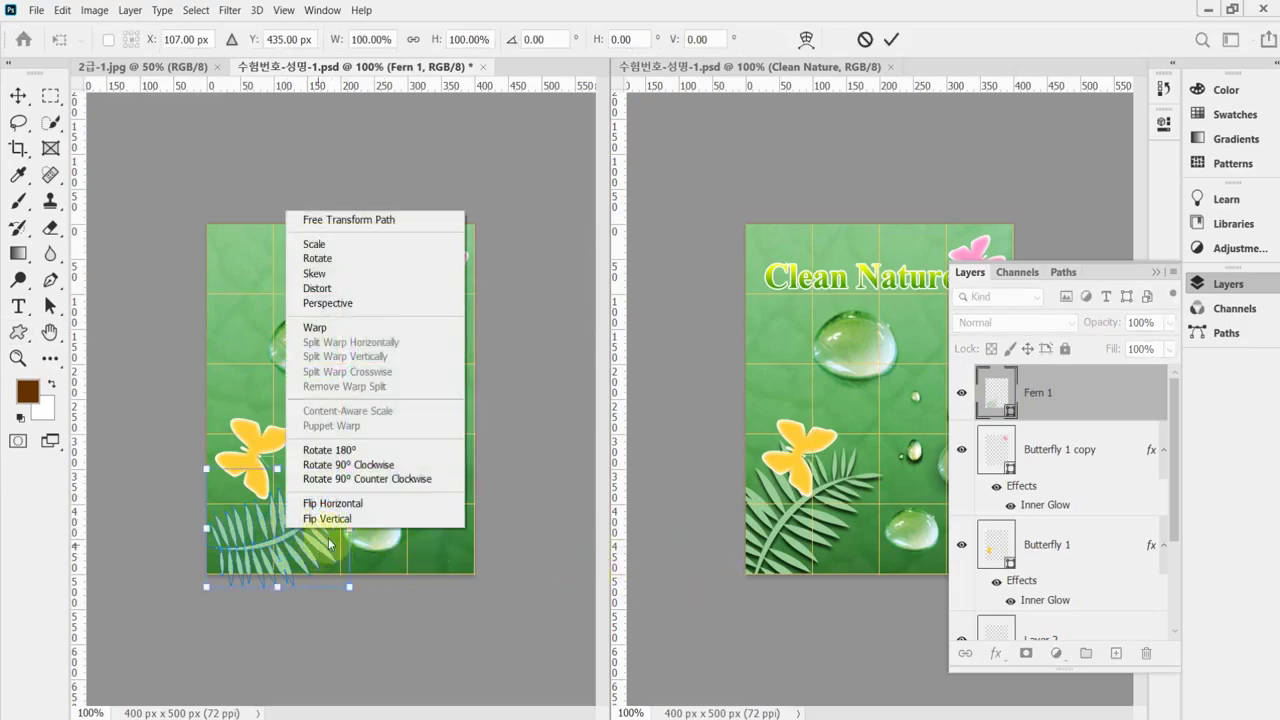
pyautogui.click(384, 503)
pyautogui.moveTo(457, 549); pyautogui.dragTo(429, 486)
pyautogui.moveTo(300, 520); pyautogui.dragTo(333, 543)
pyautogui.moveTo(195, 580); pyautogui.dragTo(157, 610)
pyautogui.moveTo(293, 485); pyautogui.dragTo(324, 464)
pyautogui.moveTo(188, 590); pyautogui.dragTo(251, 594)
pyautogui.moveTo(374, 609); pyautogui.dragTo(342, 581)
pyautogui.moveTo(300, 526); pyautogui.dragTo(290, 536)
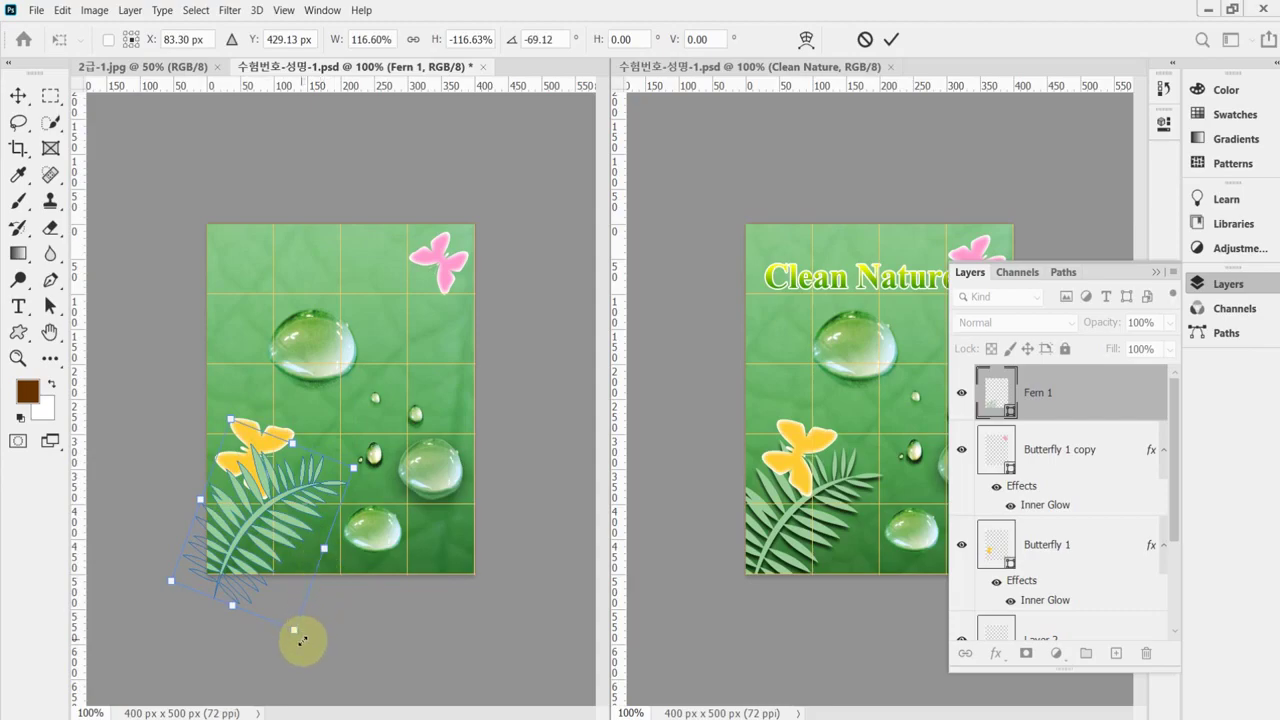
pyautogui.moveTo(293, 631); pyautogui.dragTo(295, 633)
pyautogui.moveTo(383, 517); pyautogui.dragTo(381, 509)
# Step: Nudge the transformed fern to about X 69 px, Y 424 px in the lower-left corner and apply the transformation
pyautogui.press('Left')
pyautogui.press('Left')
pyautogui.press('Left')
pyautogui.press('Left')
pyautogui.press('Left')
pyautogui.press('Left')
pyautogui.press('Left')
pyautogui.press('Left')
pyautogui.press('Left')
pyautogui.press('Left')
pyautogui.press('Left')
pyautogui.press('Left')
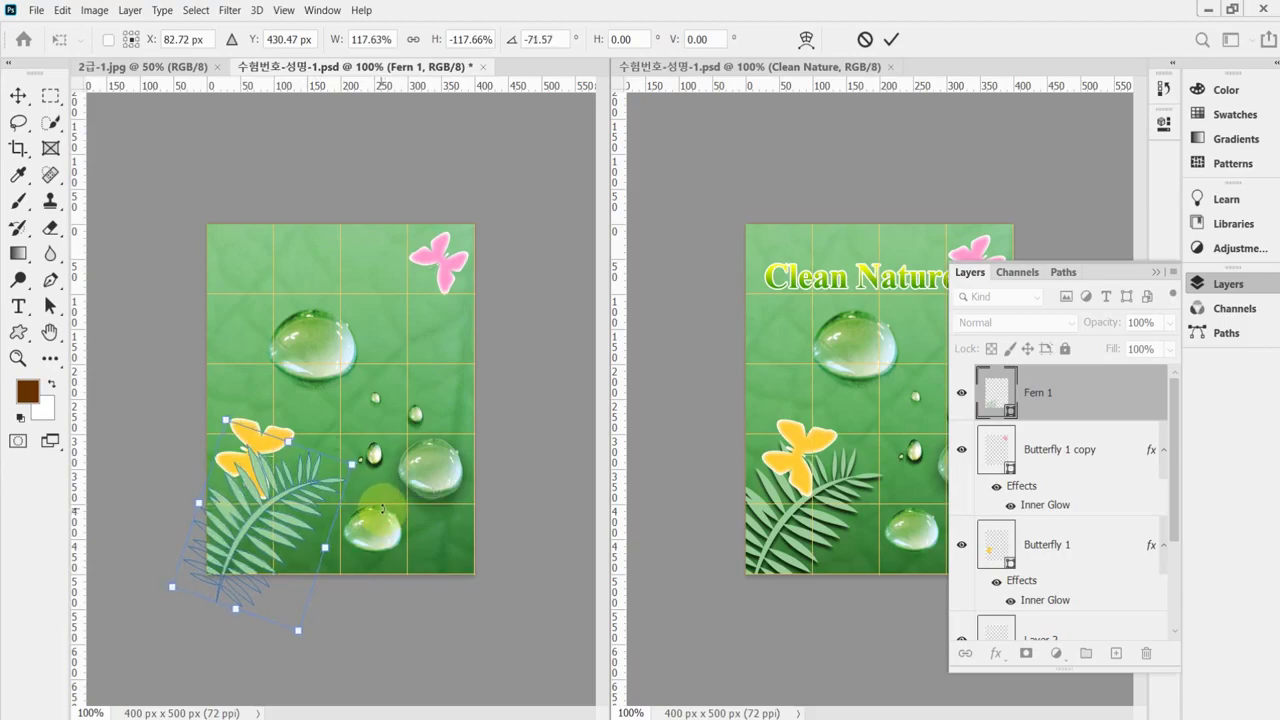
pyautogui.press('Up')
pyautogui.press('Up')
pyautogui.press('Up')
pyautogui.press('Up')
pyautogui.press('Up')
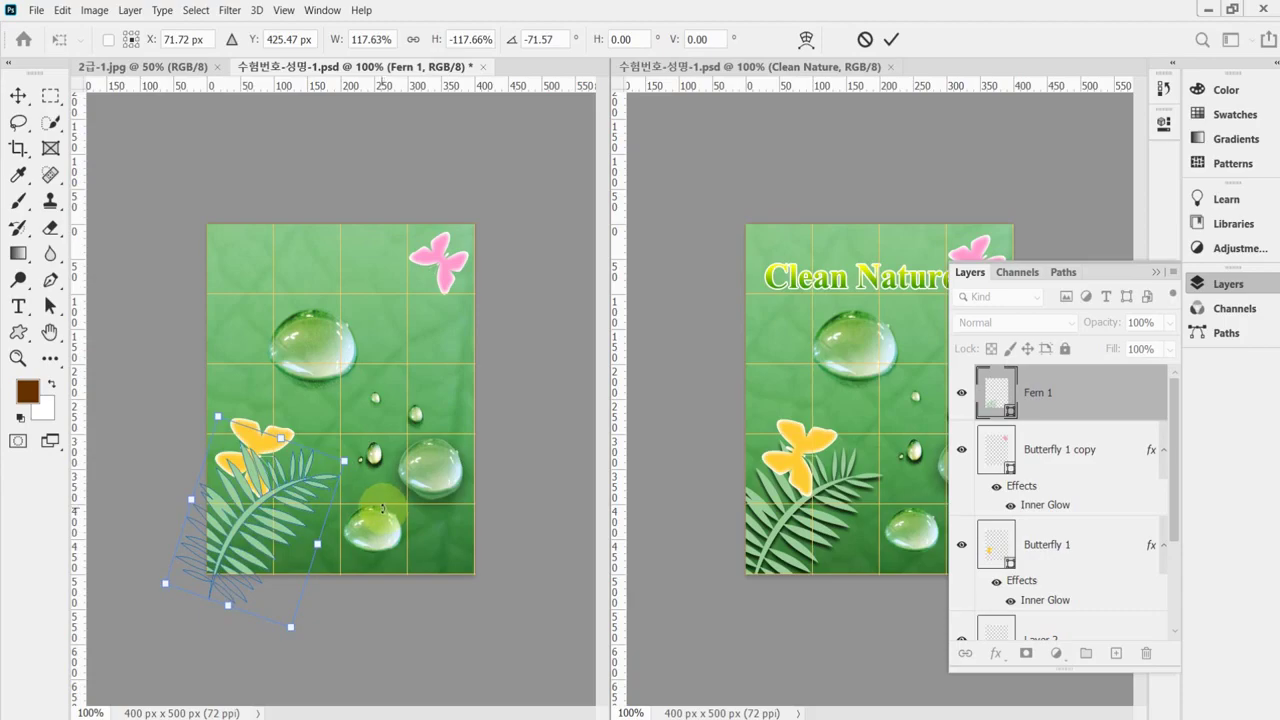
pyautogui.press('Left')
pyautogui.press('Left')
pyautogui.press('Left')
pyautogui.press('Left')
pyautogui.press('Left')
pyautogui.press('Left')
pyautogui.press('Down')
pyautogui.press('Down')
pyautogui.press('Down')
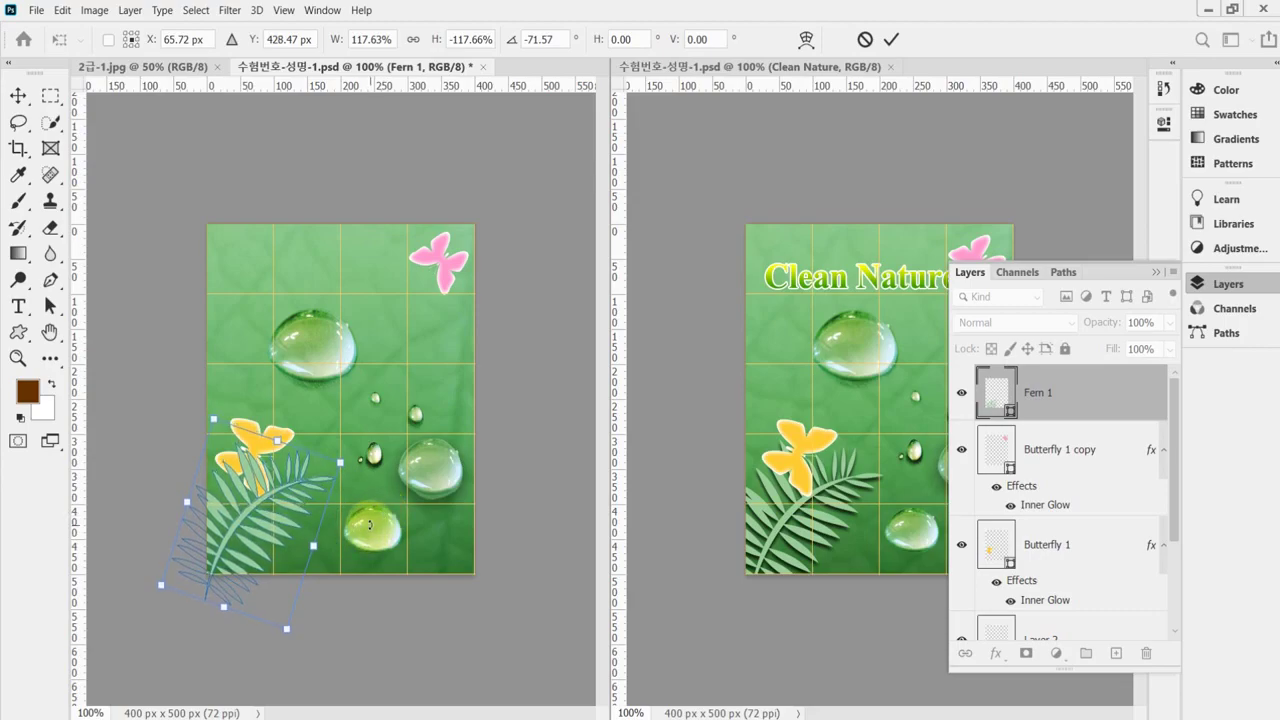
pyautogui.press('Right')
pyautogui.press('Right')
pyautogui.press('Right')
pyautogui.press('Right')
pyautogui.press('Up')
pyautogui.press('Up')
pyautogui.press('Up')
pyautogui.press('Up')
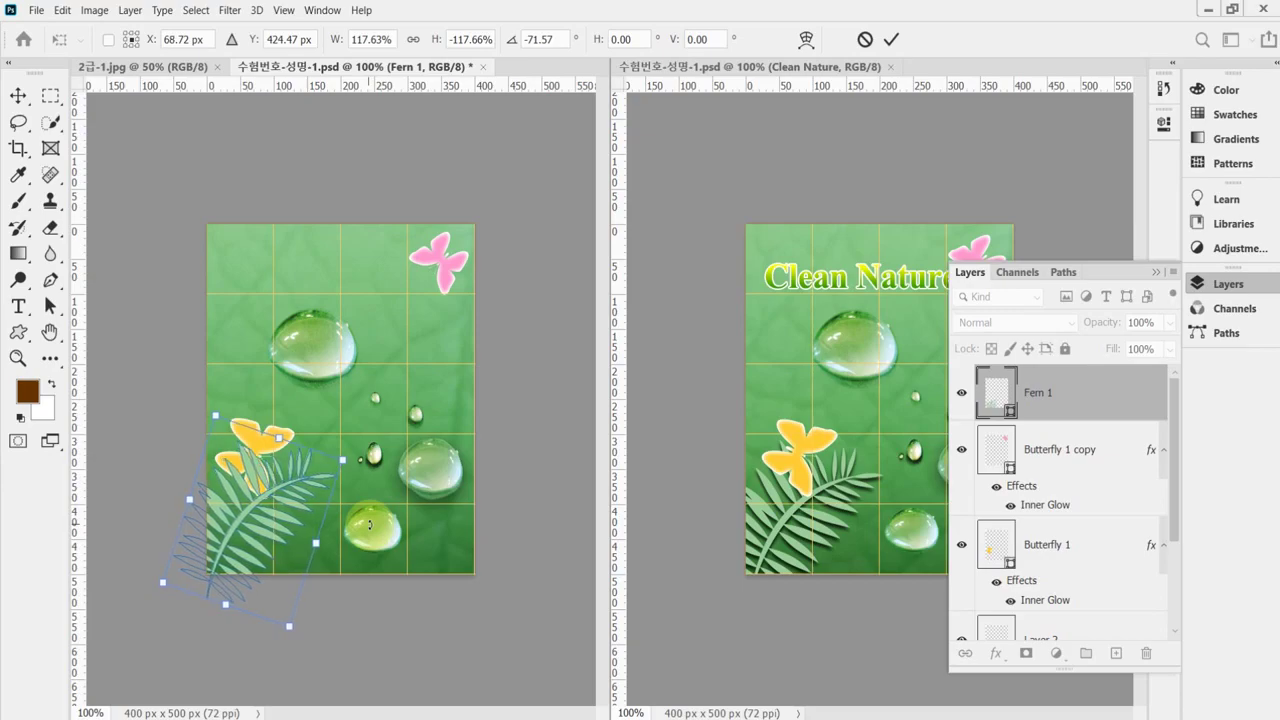
pyautogui.press('Return')
pyautogui.press('u')
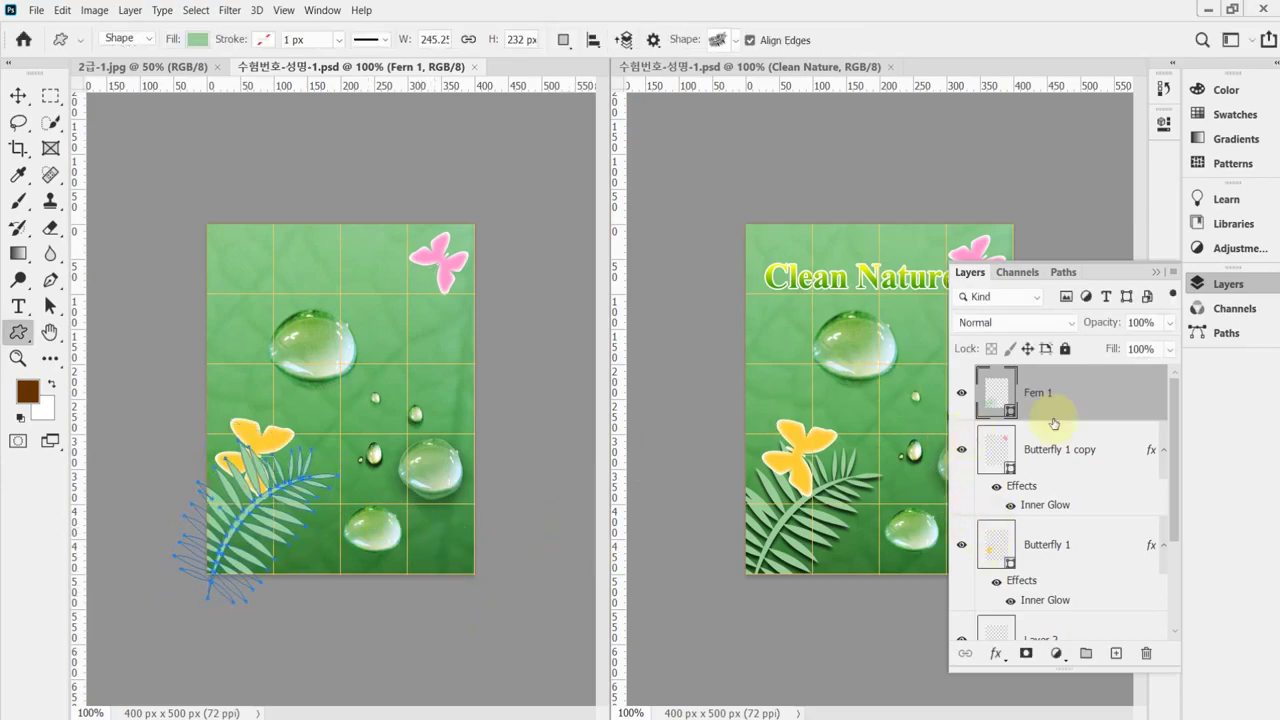
# Step: Add a drop shadow with a distance of 5 px to the fern shape
pyautogui.click(996, 654)
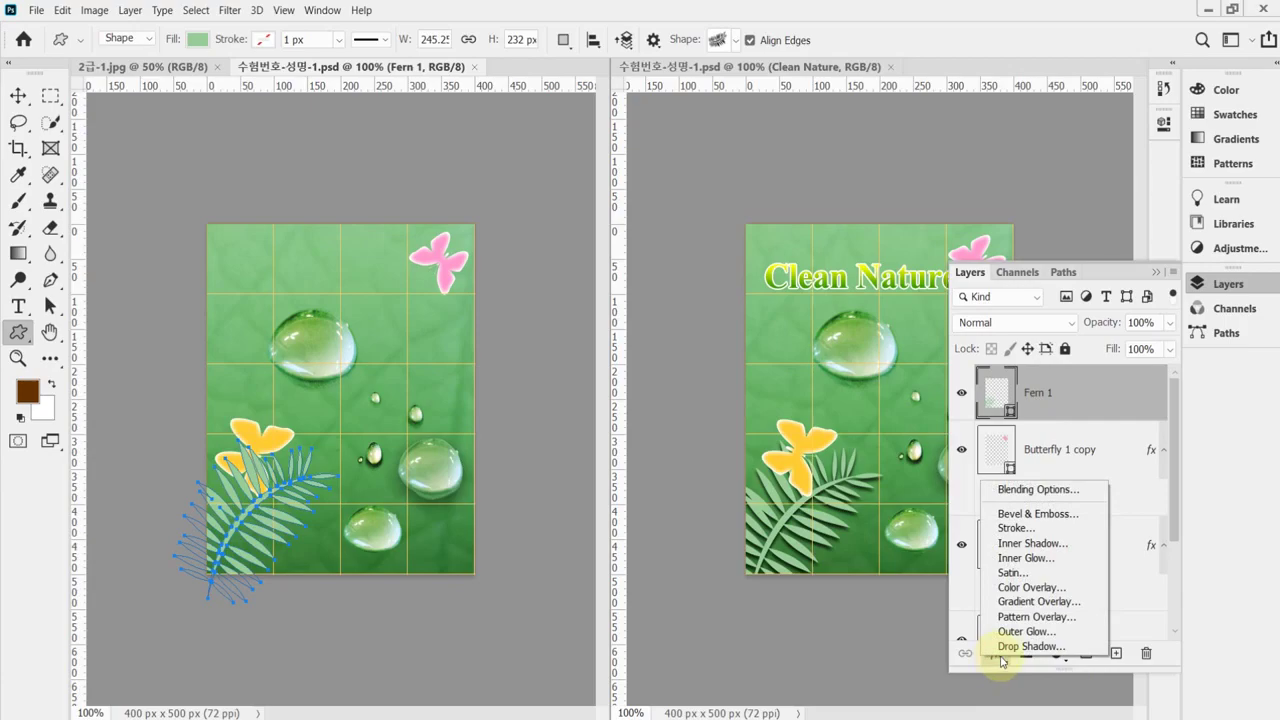
pyautogui.click(1027, 646)
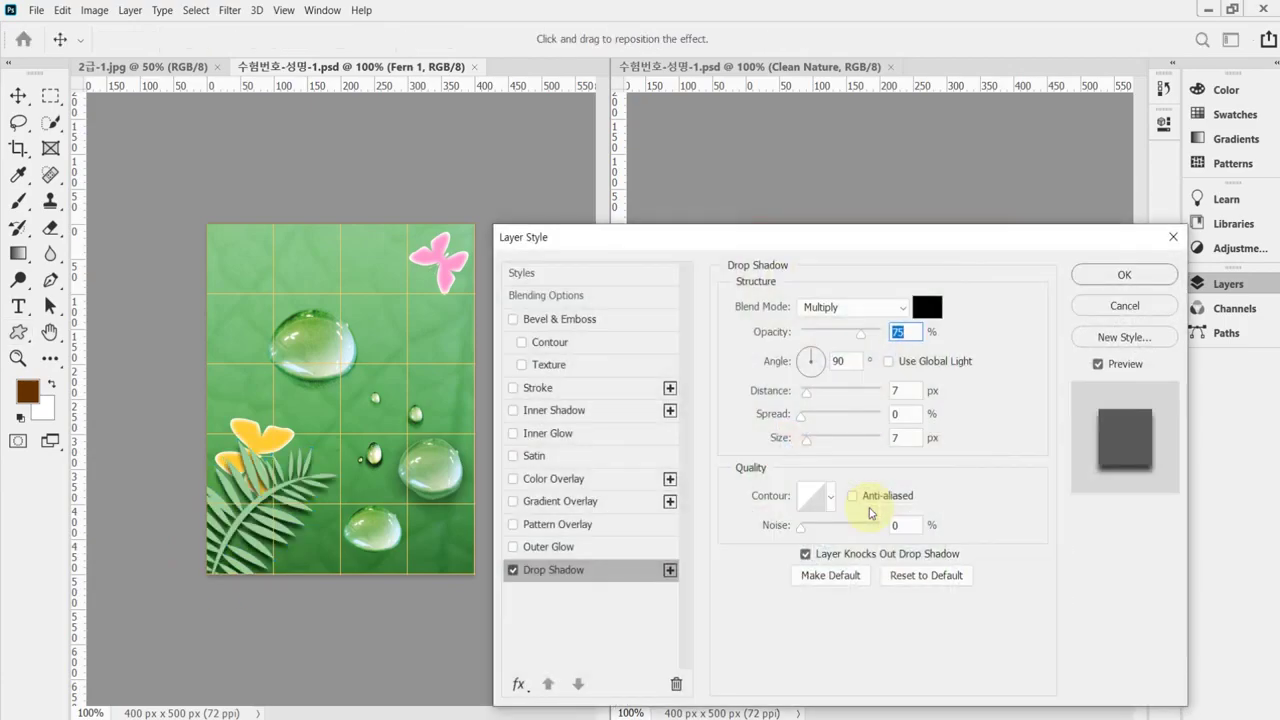
pyautogui.click(903, 332)
pyautogui.moveTo(913, 393); pyautogui.dragTo(860, 393)
pyautogui.write('5')
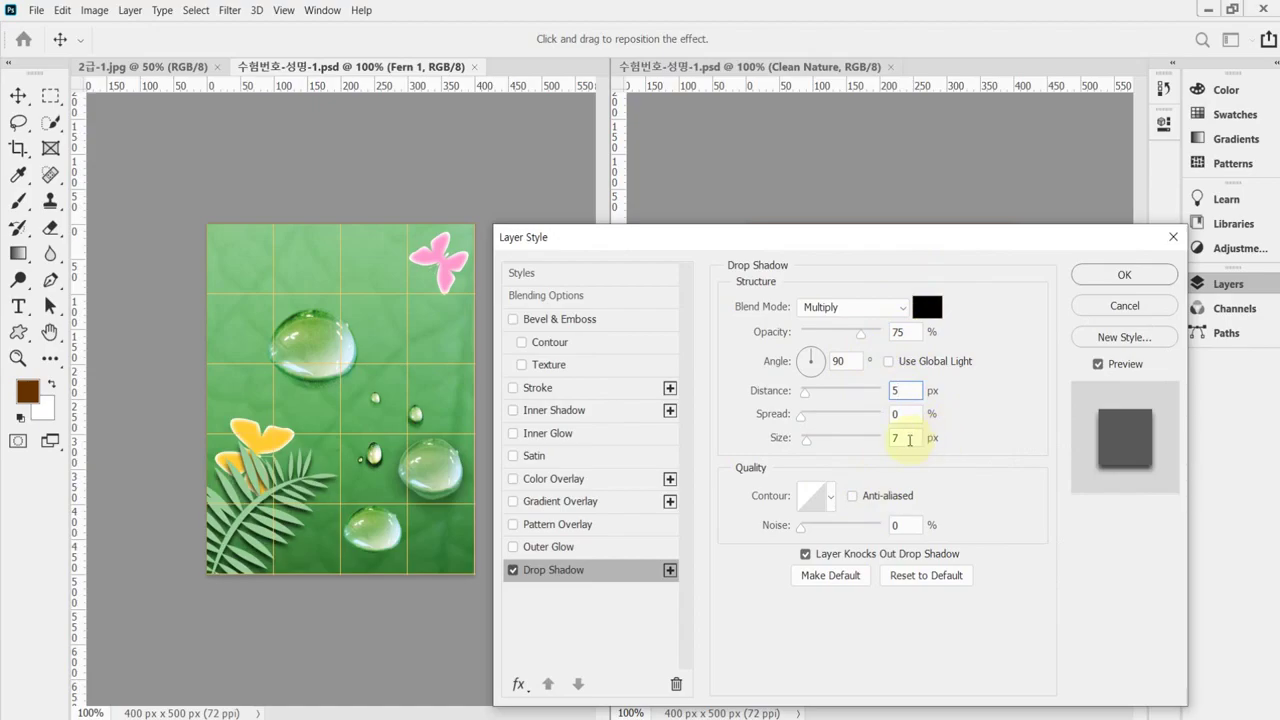
pyautogui.click(1113, 277)
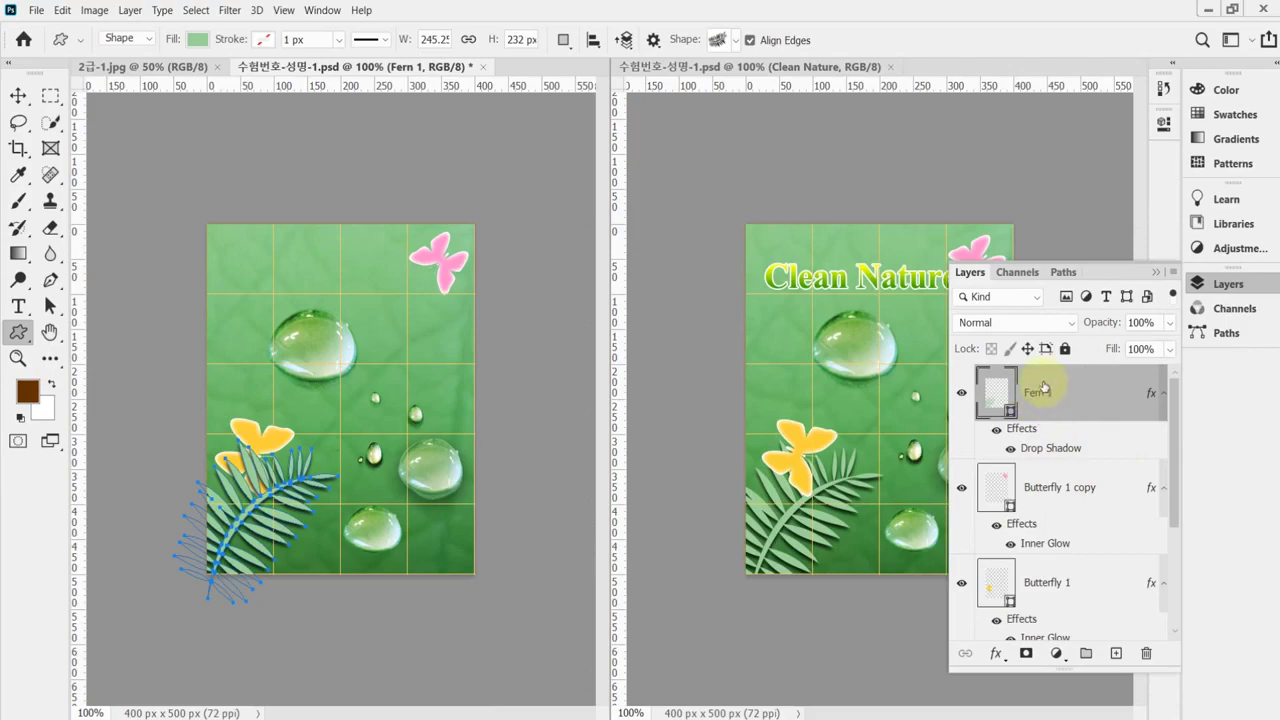
# Step: Try lowering the fern layer beneath the butterflies and Layer 2, and return it to the top of the layer stack
pyautogui.moveTo(1070, 395)
pyautogui.mouseDown()
pyautogui.moveTo(1080, 563)
pyautogui.moveTo(1060, 609)
pyautogui.moveTo(1066, 375)
pyautogui.mouseUp()
pyautogui.click(1056, 486)
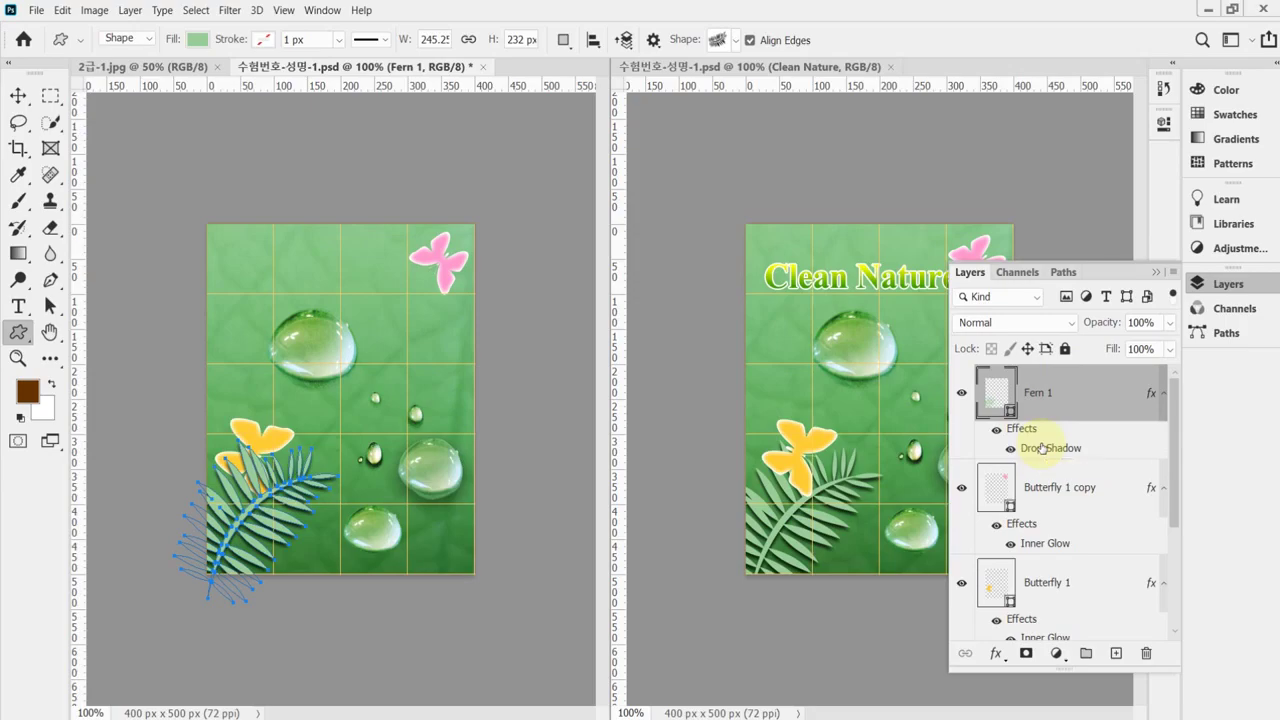
pyautogui.hotkey('ctrl', '[')
pyautogui.hotkey('ctrl', '[')
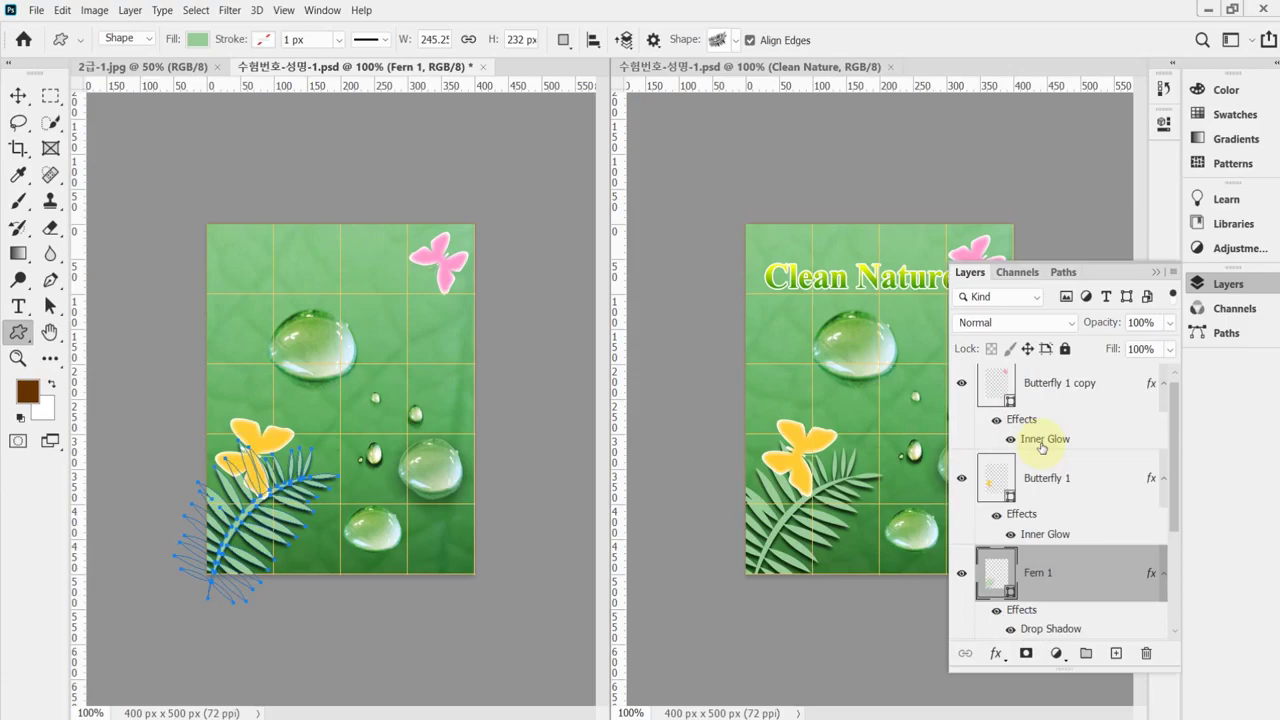
pyautogui.hotkey('ctrl', '[')
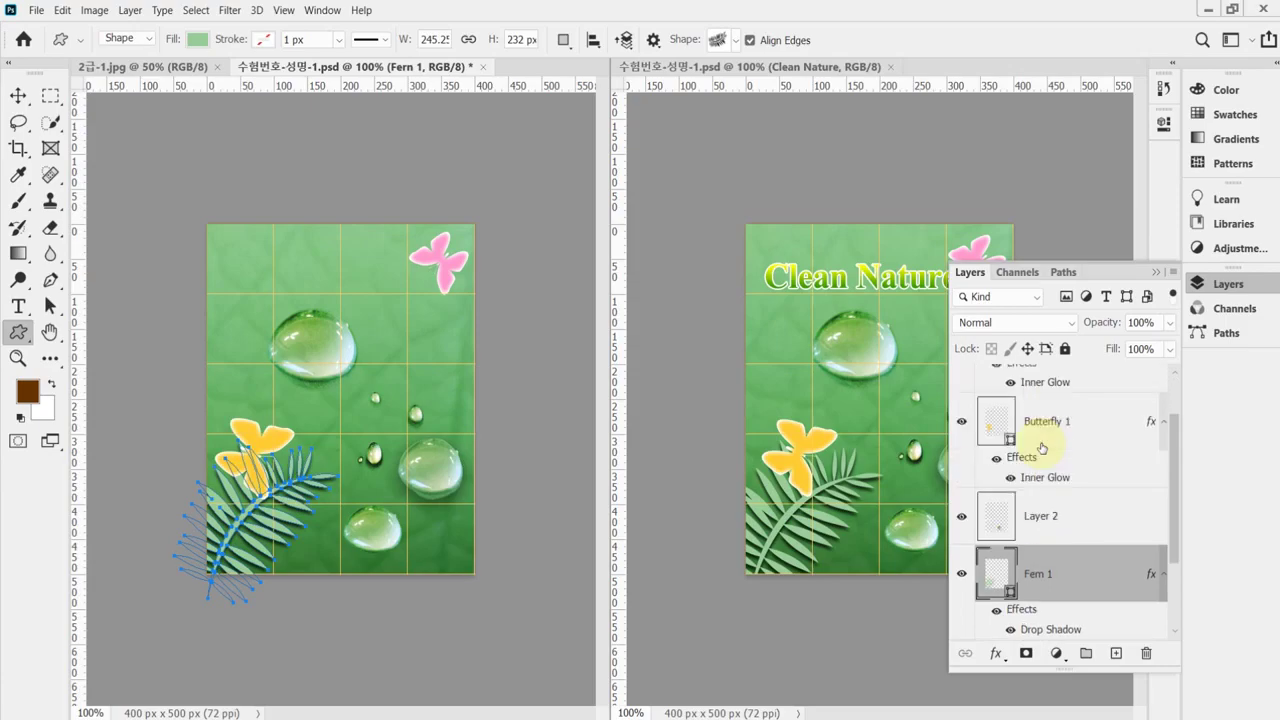
pyautogui.hotkey('ctrl', ']')
pyautogui.hotkey('ctrl', ']')
pyautogui.hotkey('ctrl', ']')
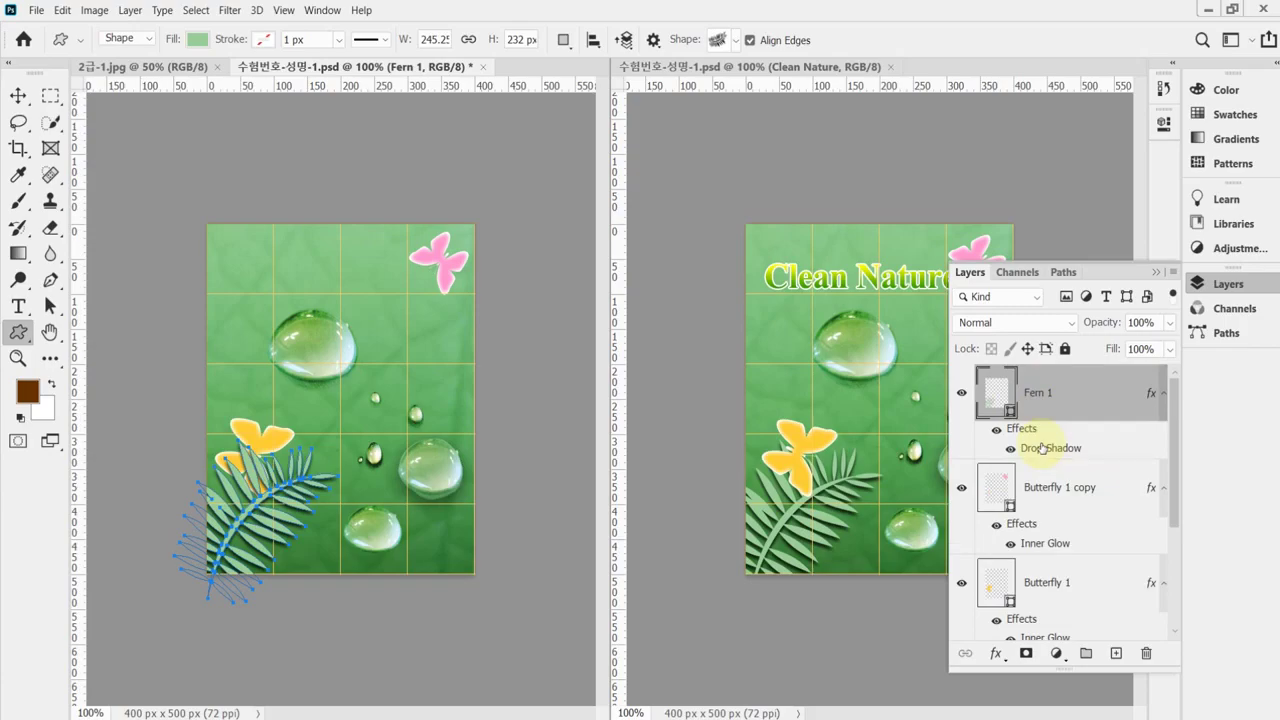
# Step: Move the fern layer down directly below the Butterfly 1 layer and save the document
pyautogui.hotkey('ctrl', '[')
pyautogui.hotkey('ctrl', '[')
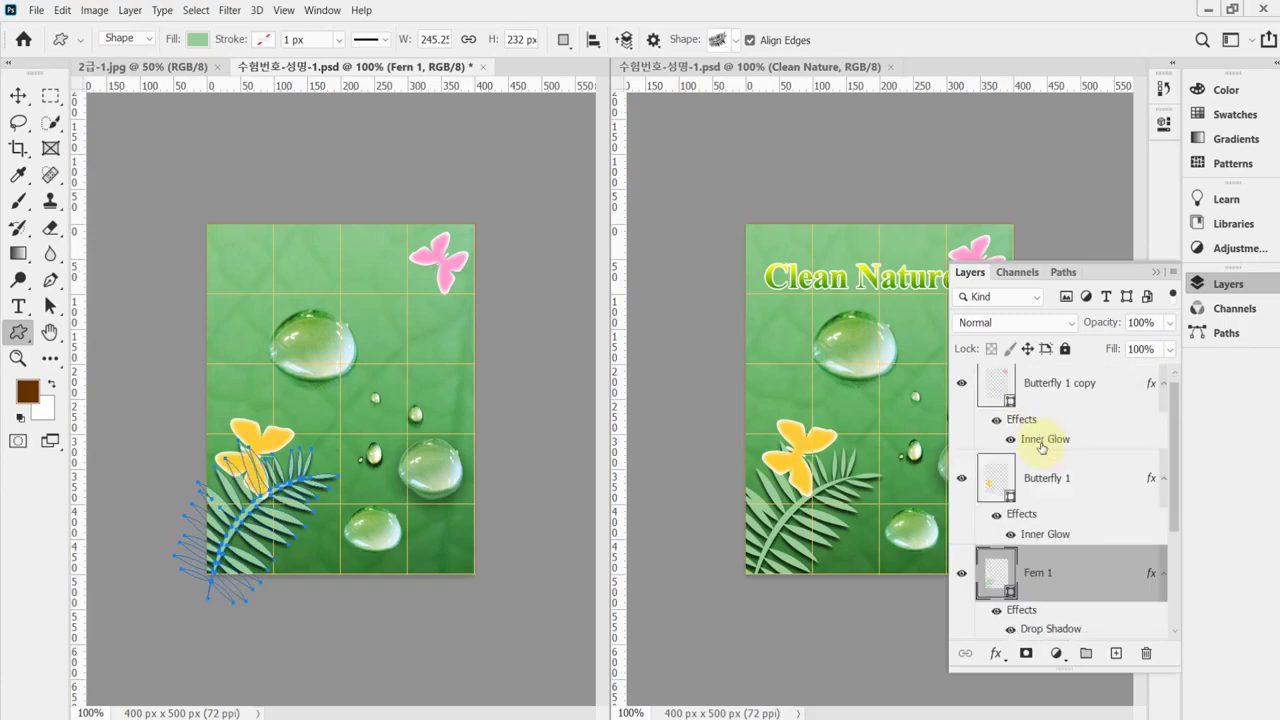
pyautogui.hotkey('ctrl', 's')
pyautogui.press('Return')
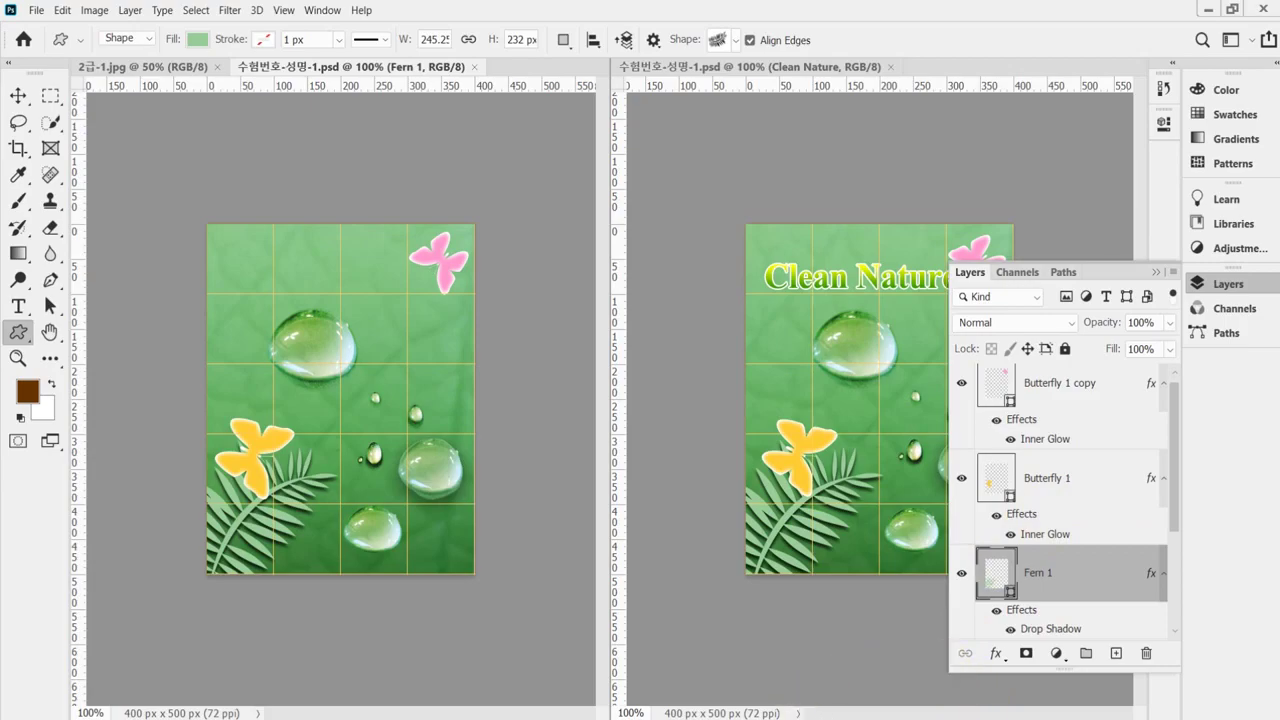
# Step: Switch to Notepad, copy the text "Clean Nature" and return to the Photoshop document
pyautogui.hotkey('alt', 'Tab')
pyautogui.moveTo(860, 637); pyautogui.dragTo(706, 646)
pyautogui.hotkey('ctrl', 'c')
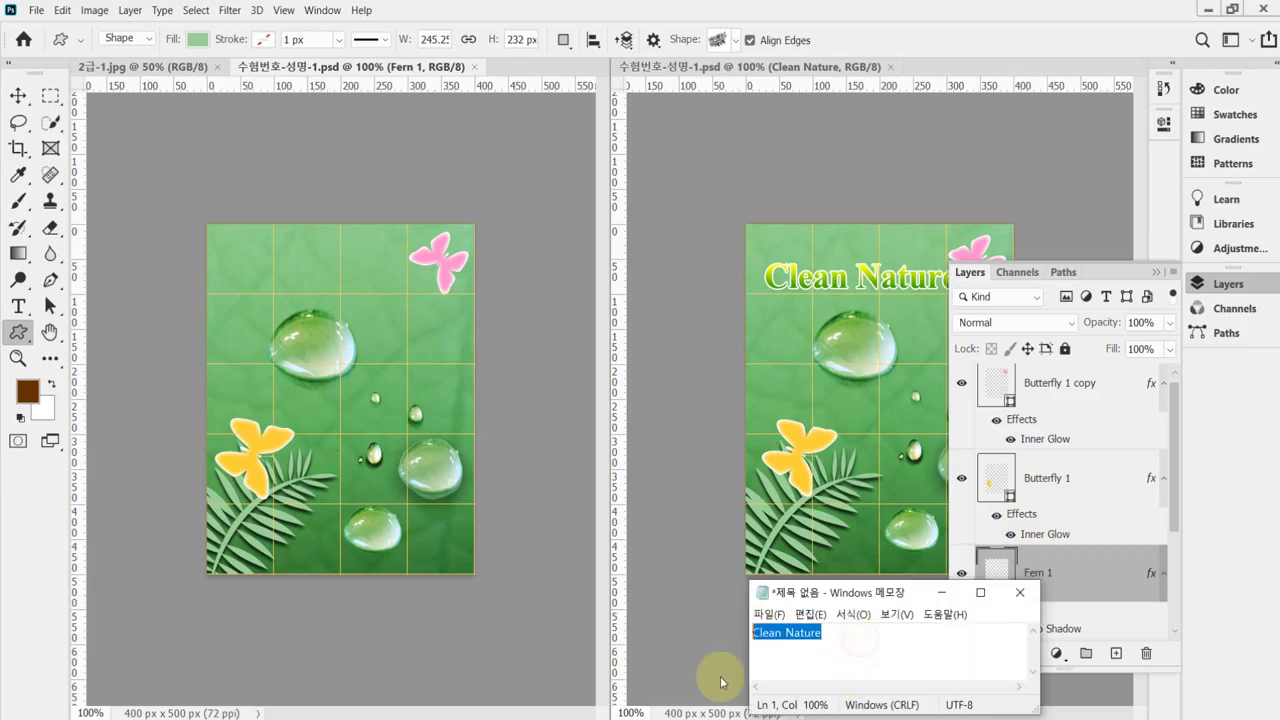
pyautogui.click(455, 22)
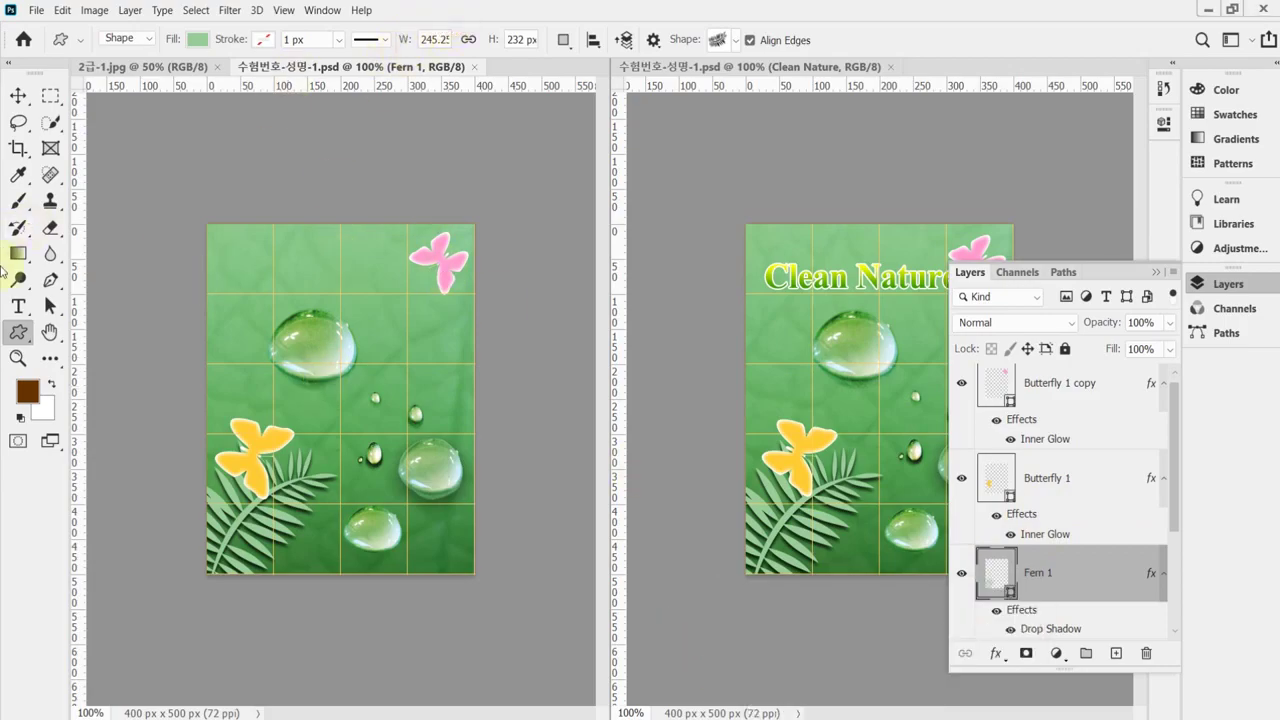
# Step: Start a horizontal text line in the canvas's upper-left area and, following the exam PDF, format it as Times New Roman Bold, 50 pt
pyautogui.click(21, 310)
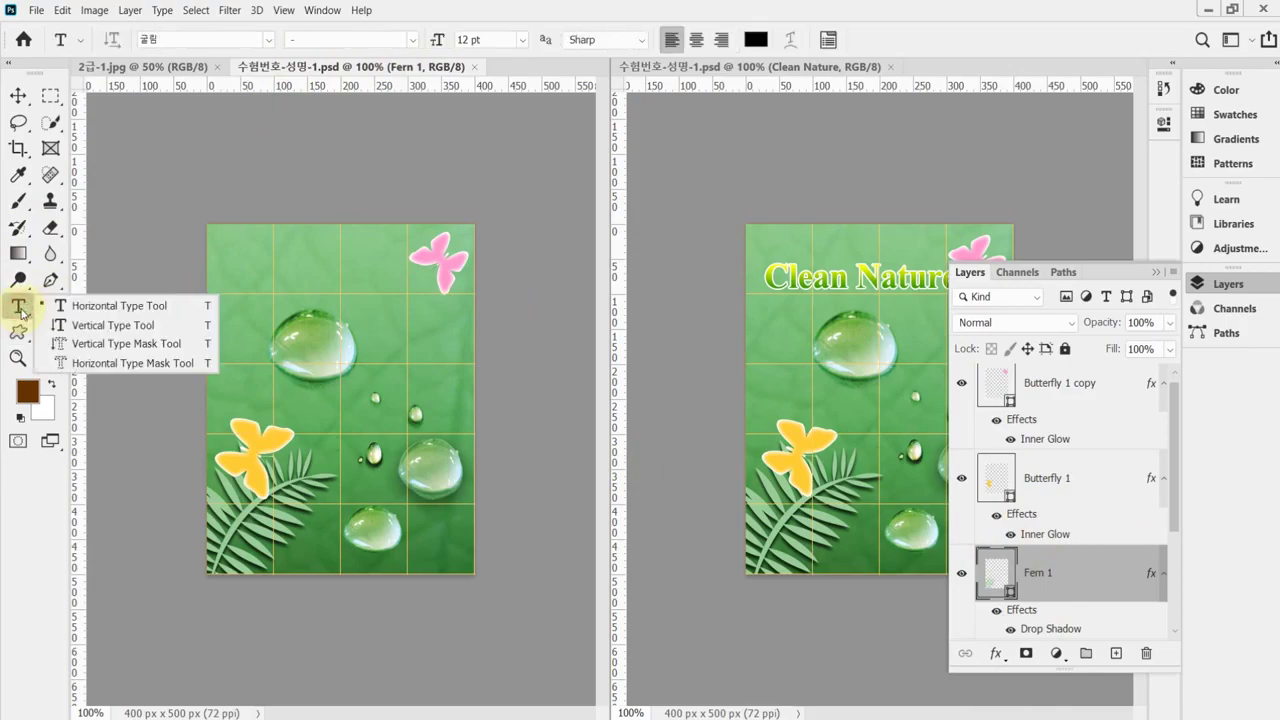
pyautogui.click(92, 300)
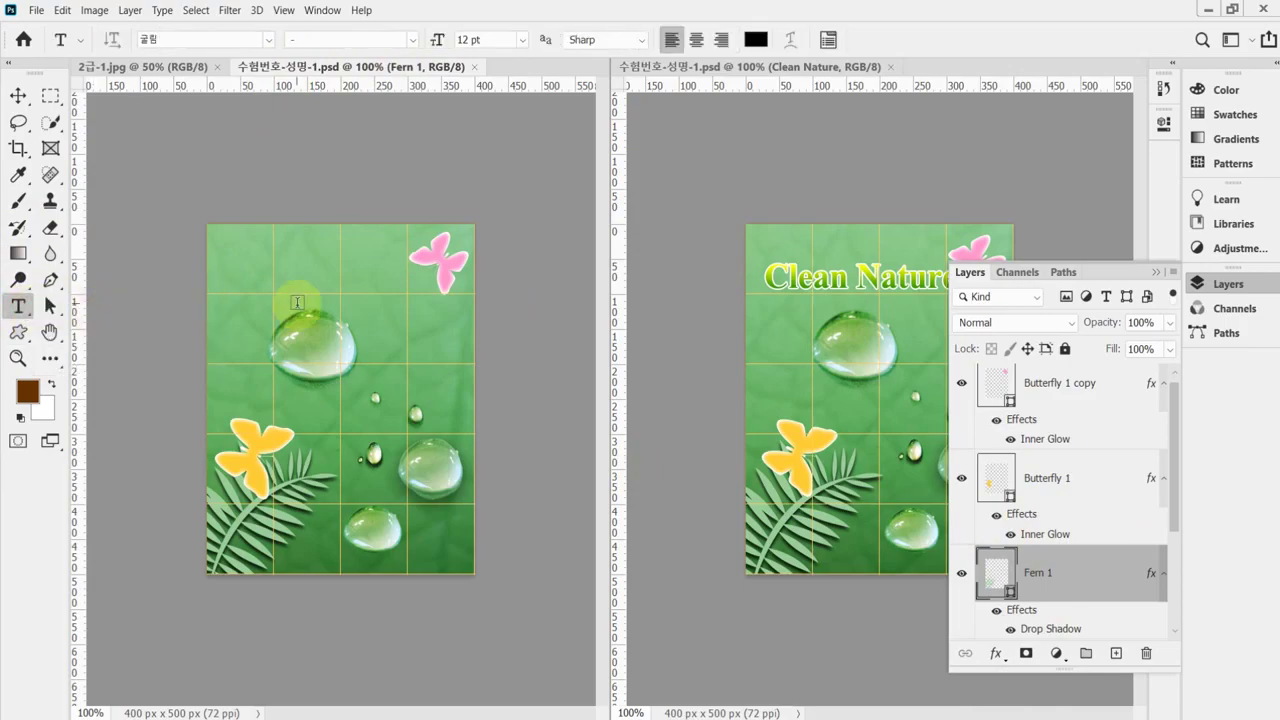
pyautogui.click(230, 275)
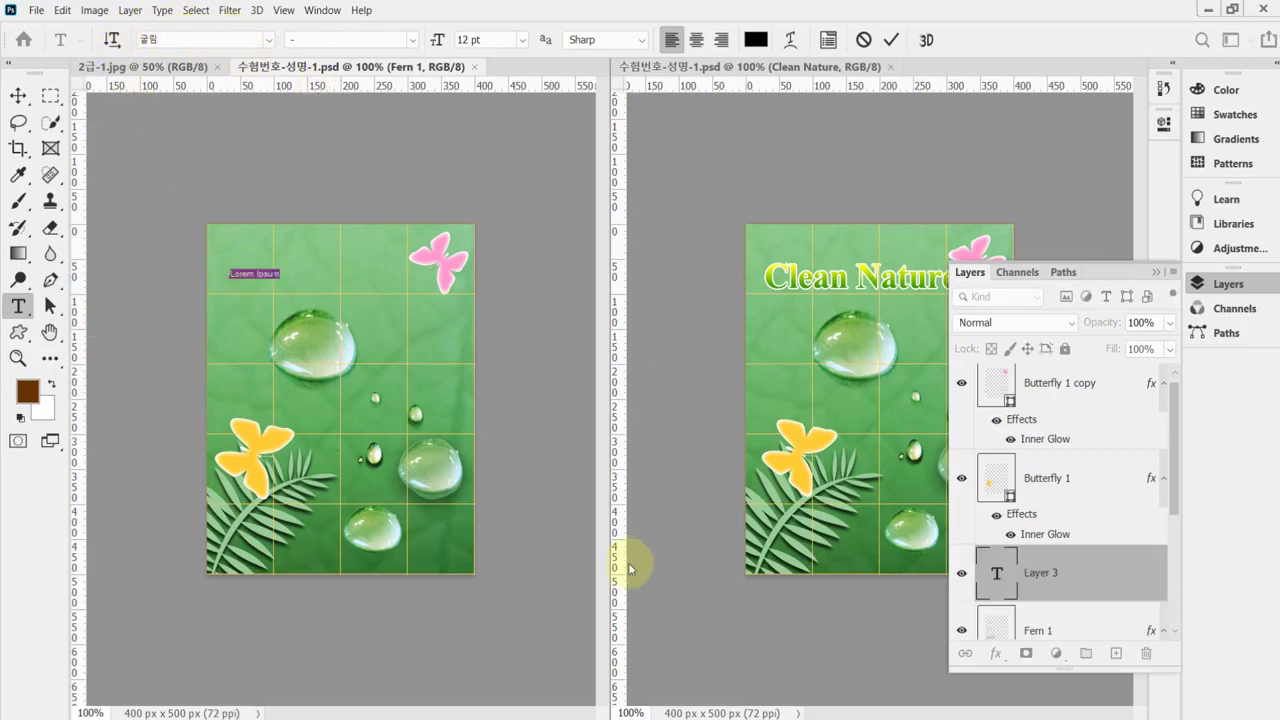
pyautogui.hotkey('alt', 'Tab')
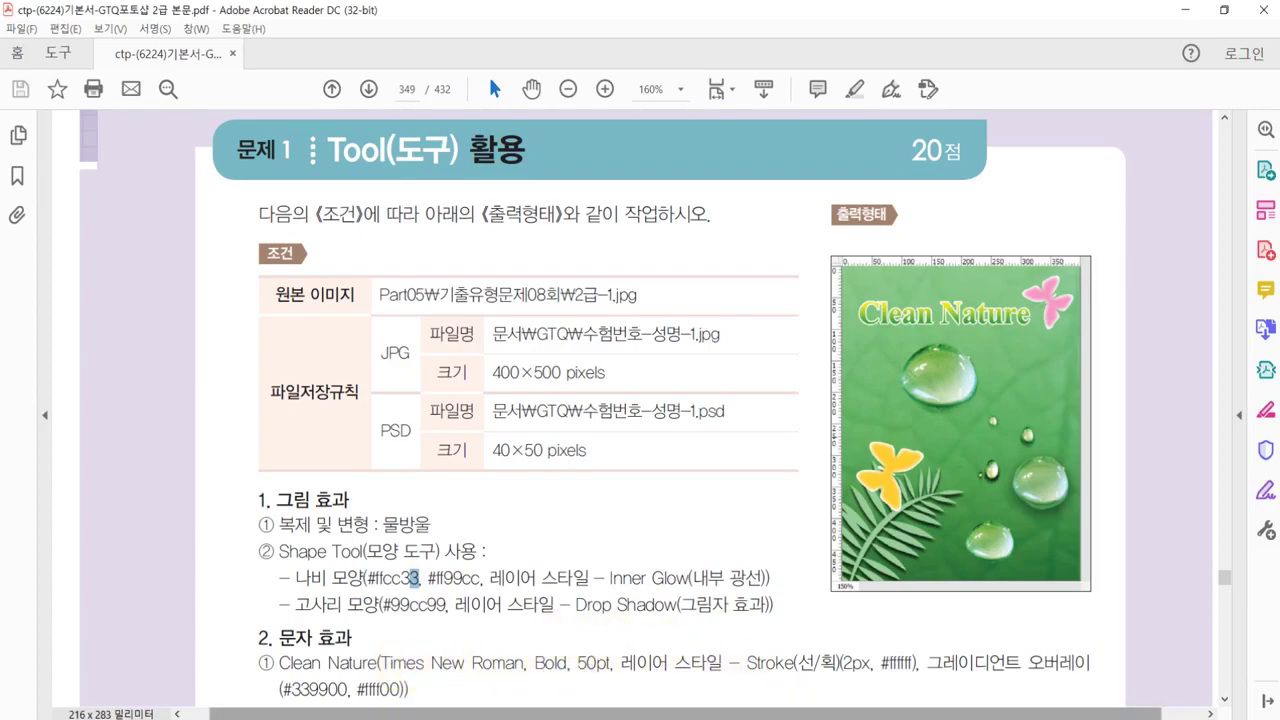
pyautogui.hotkey('alt', 'Tab')
pyautogui.click(175, 39)
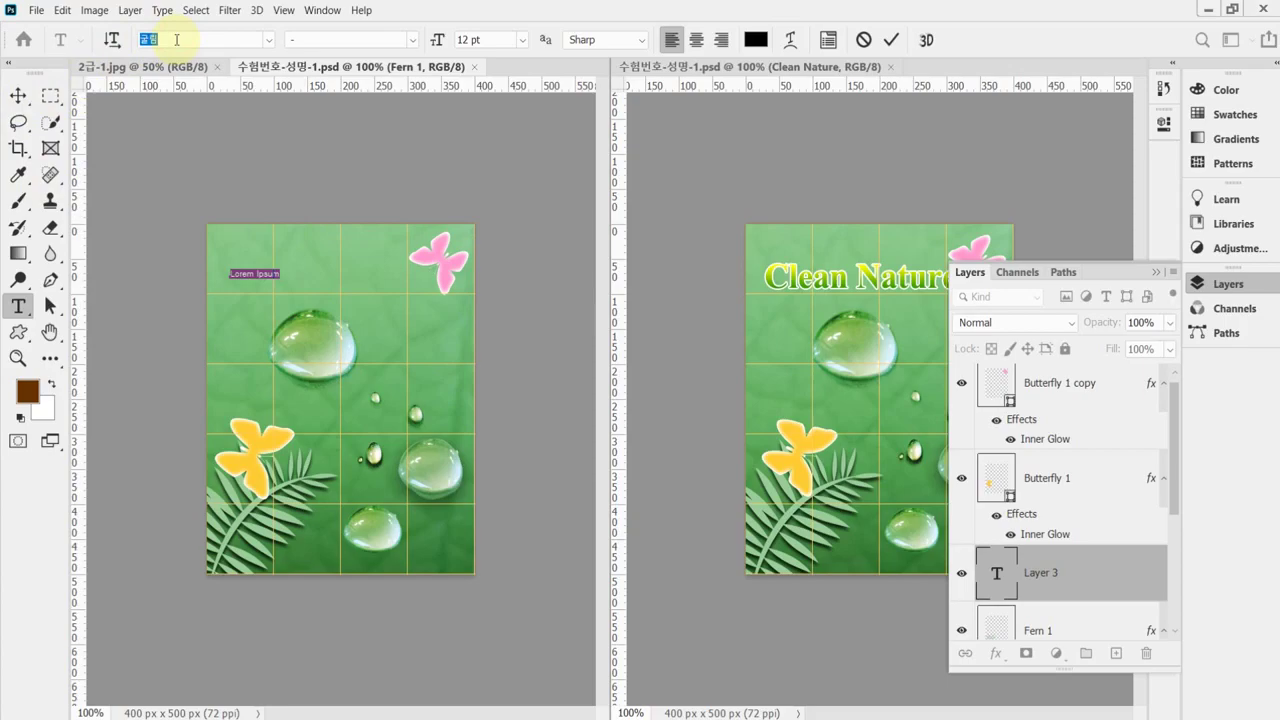
pyautogui.write('tim')
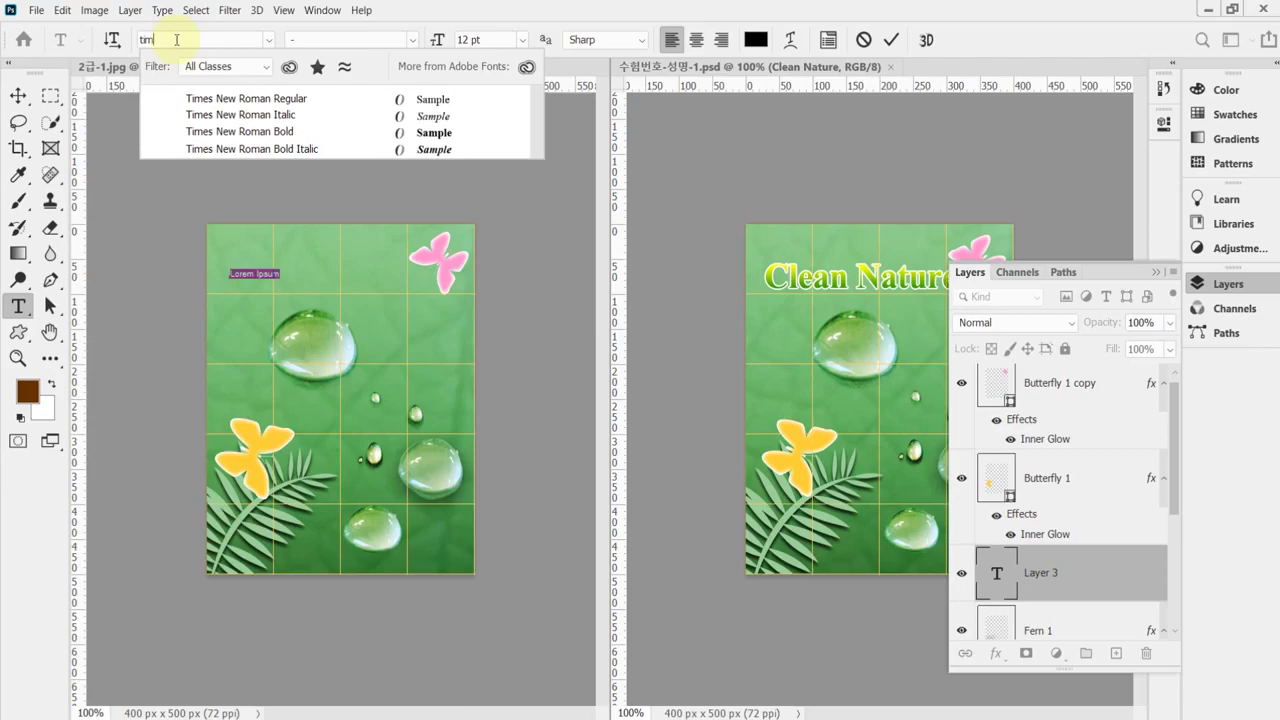
pyautogui.click(265, 133)
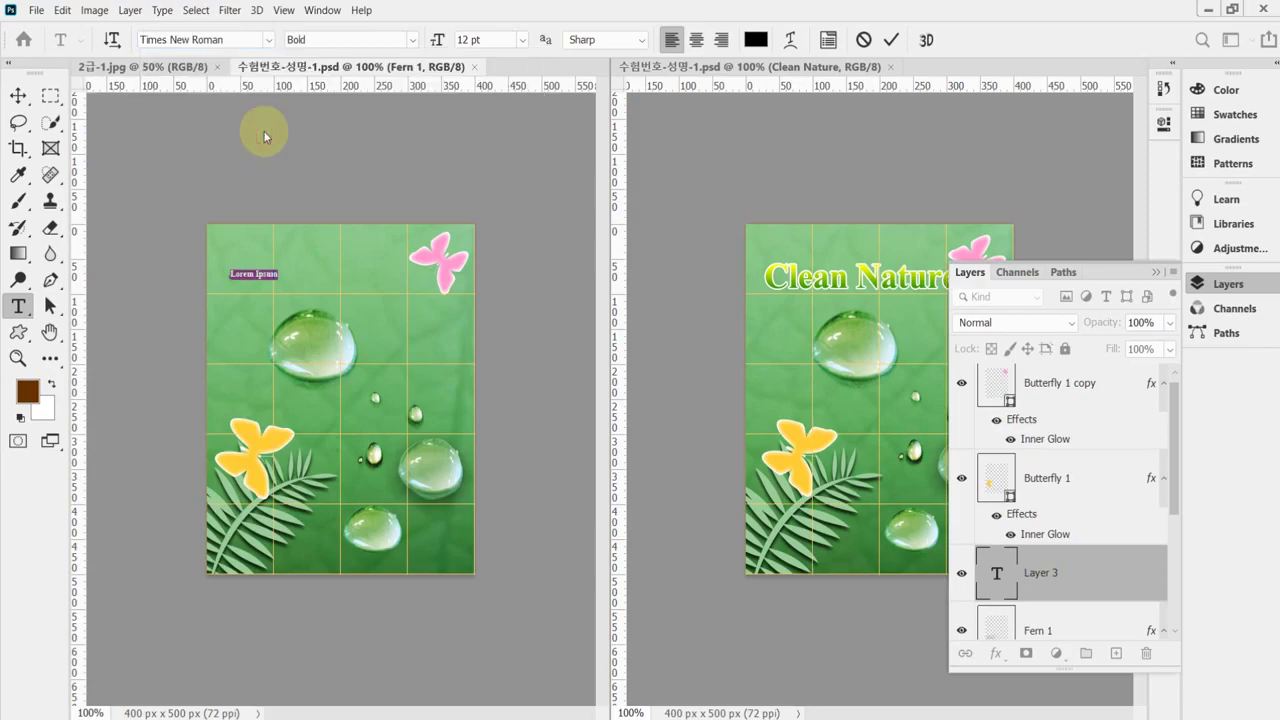
pyautogui.click(470, 39)
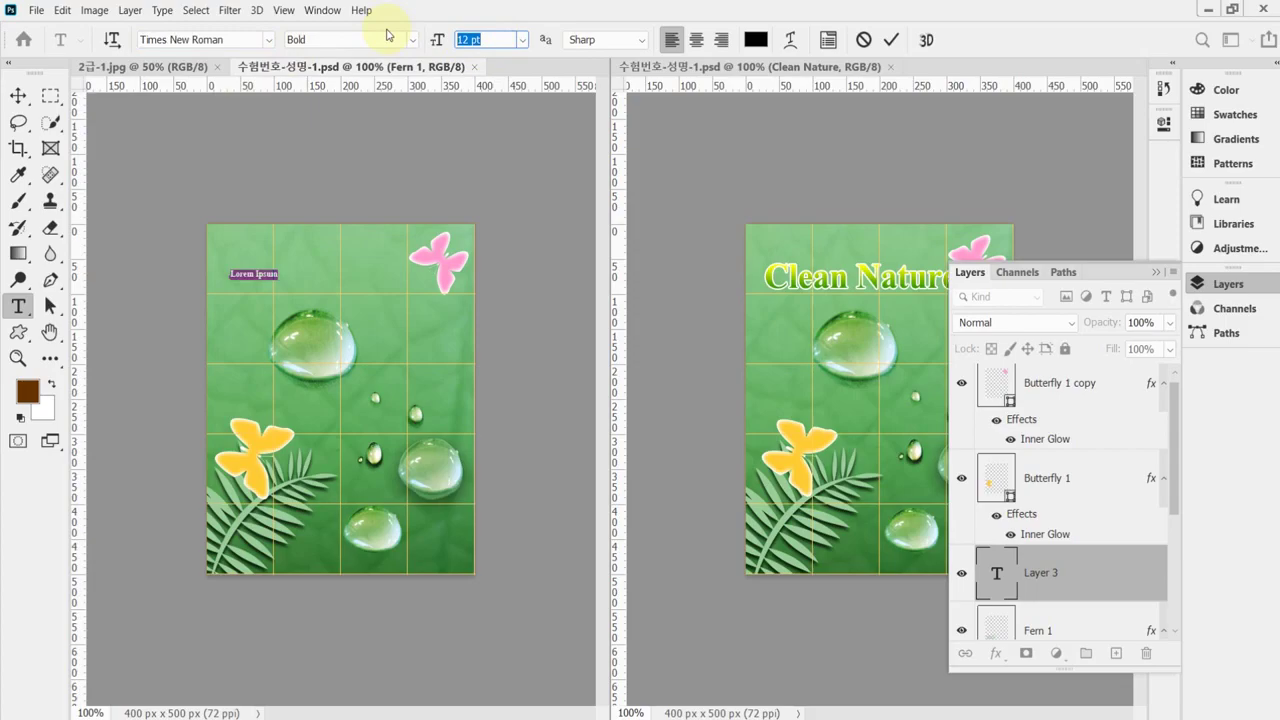
pyautogui.write('50')
pyautogui.press('Return')
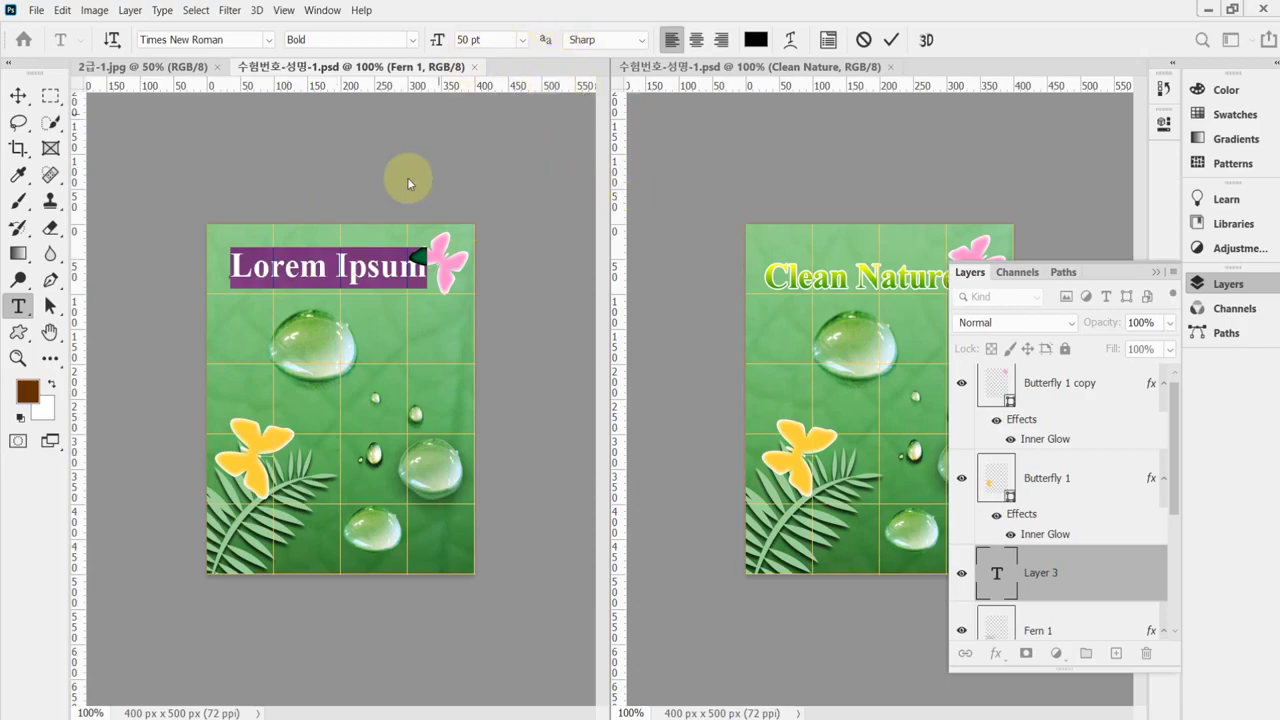
# Step: Replace the placeholder text with the copied "Clean Nature", move it slightly down and left beside the pink butterfly, and commit it
pyautogui.click(305, 273)
pyautogui.tripleClick(305, 273)
pyautogui.click(305, 273)
pyautogui.hotkey('ctrl', 'a')
pyautogui.hotkey('ctrl', 'v')
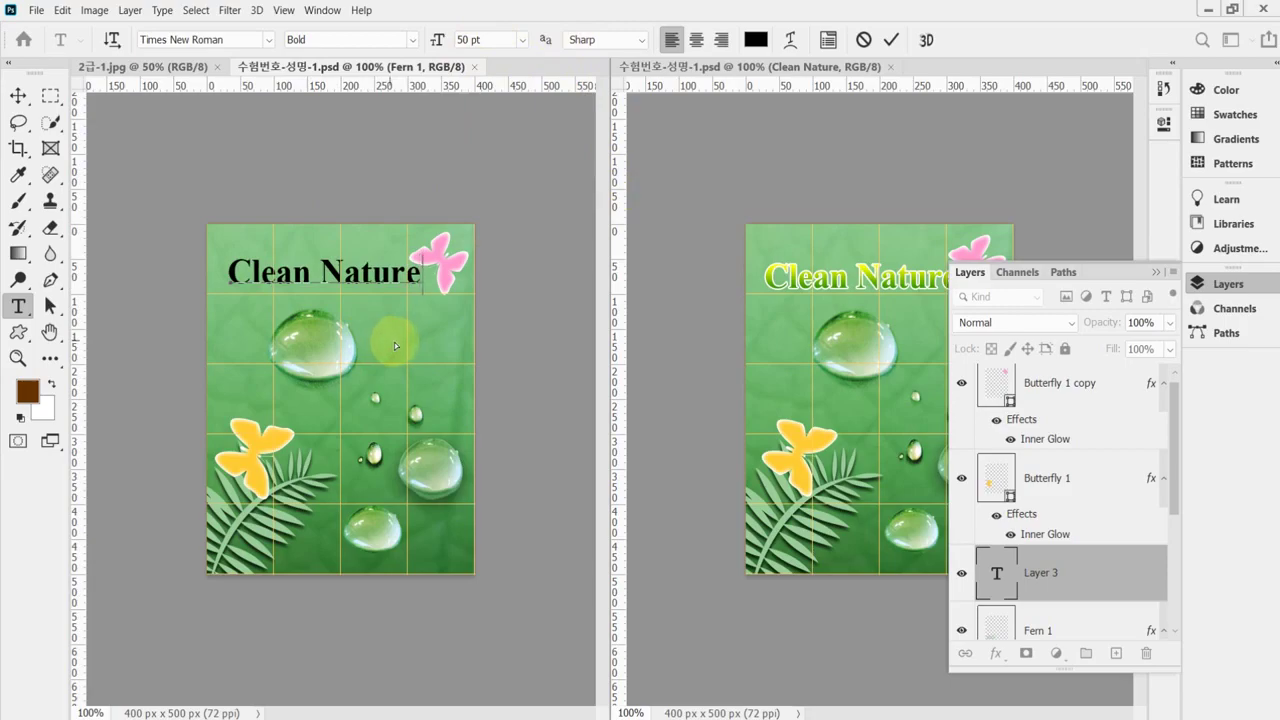
pyautogui.moveTo(398, 342); pyautogui.dragTo(387, 354)
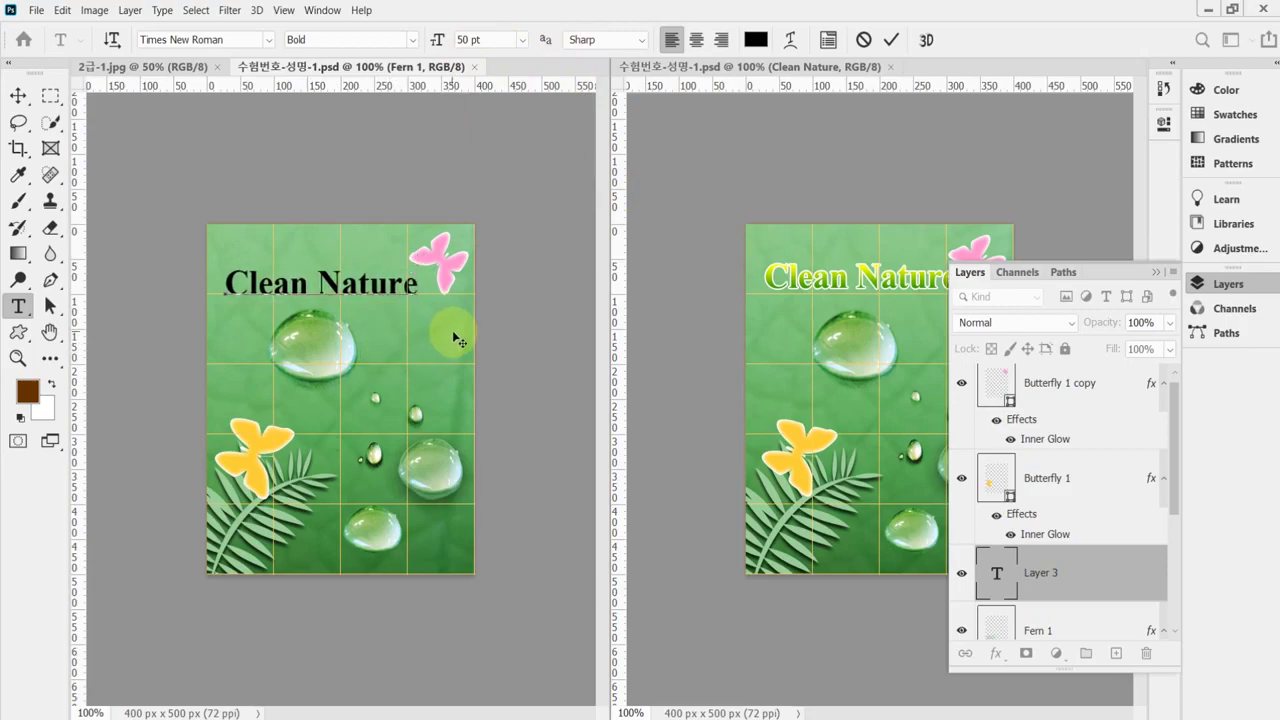
pyautogui.click(995, 653)
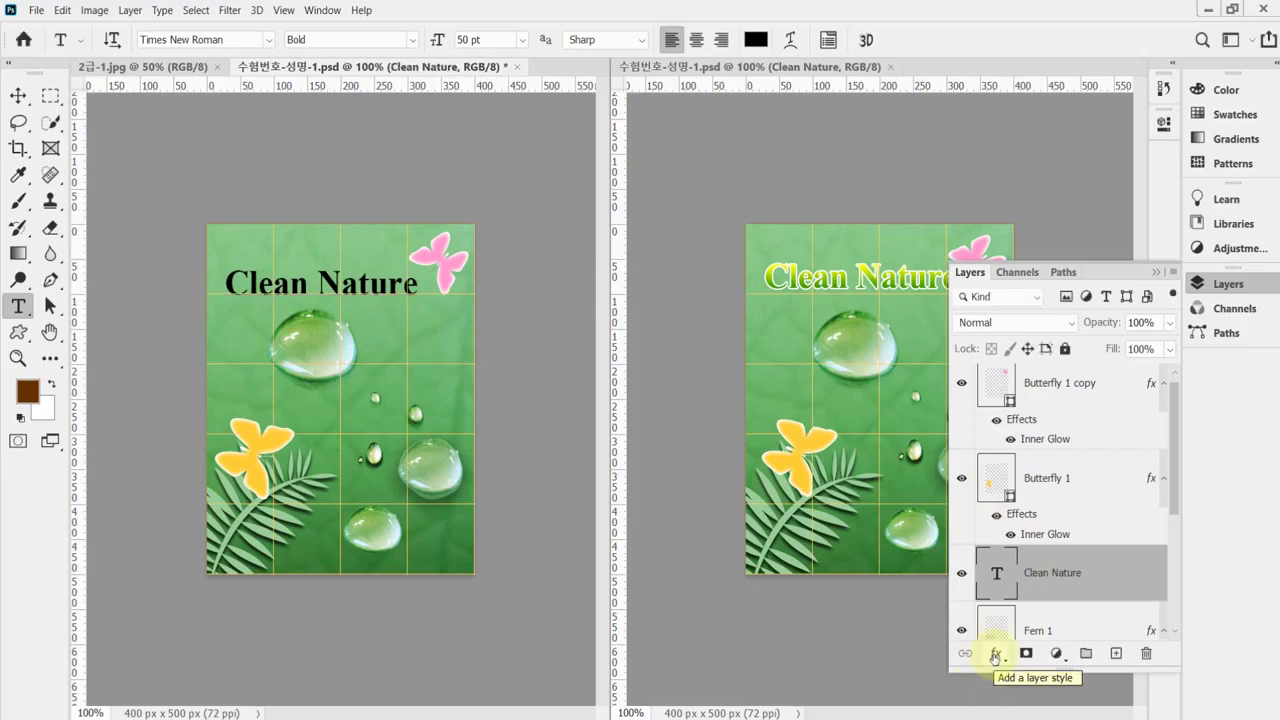
# Step: Add a 2 px outside stroke in white (ffffff) to the Clean Nature text
pyautogui.click(995, 653)
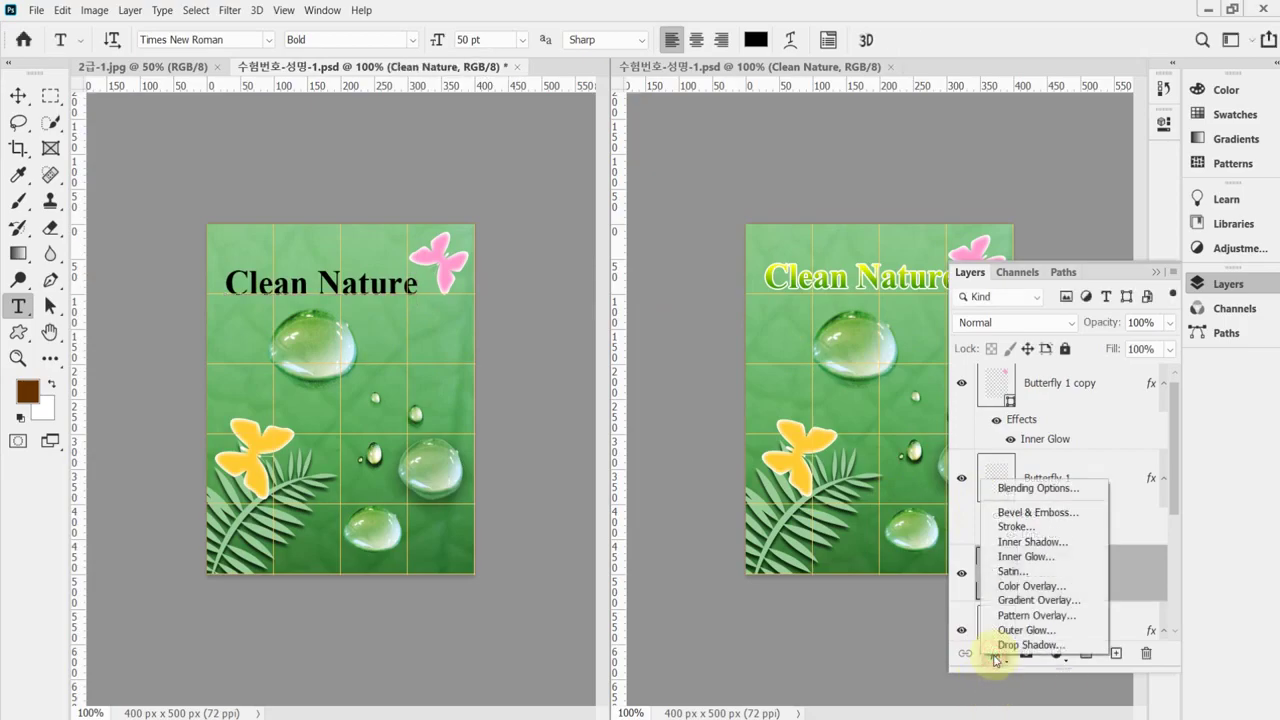
pyautogui.click(1030, 522)
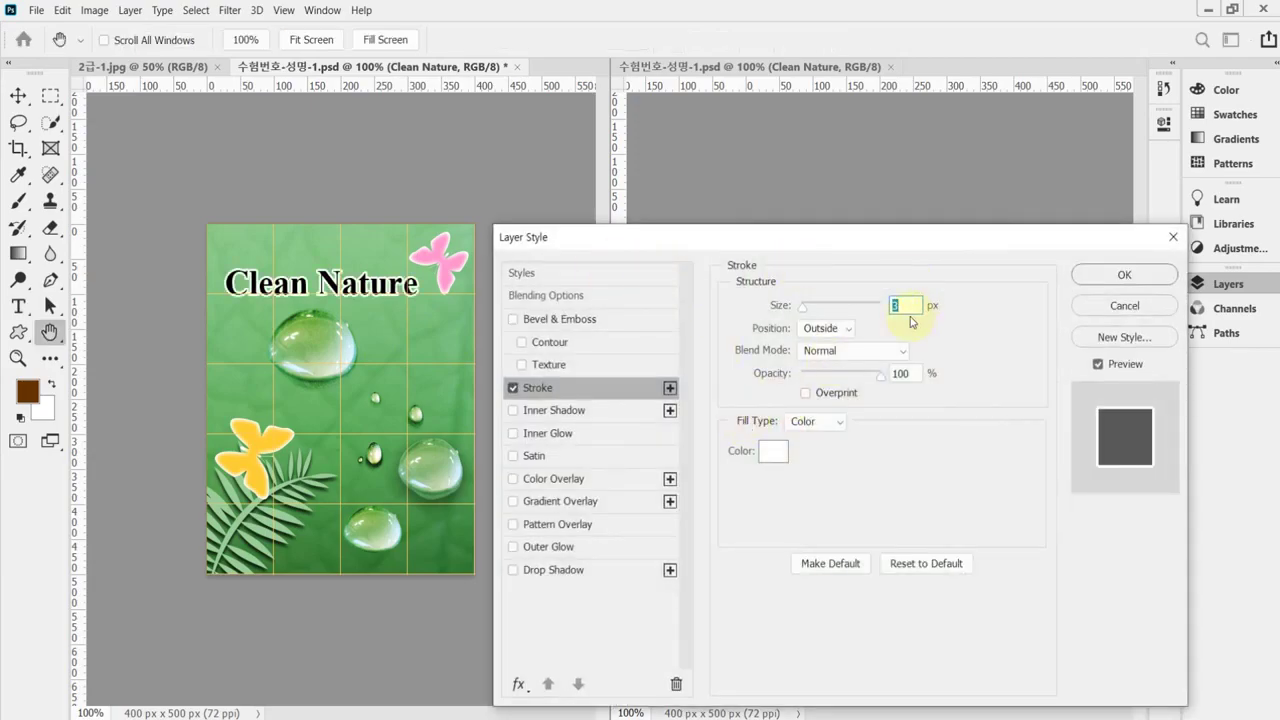
pyautogui.write('2')
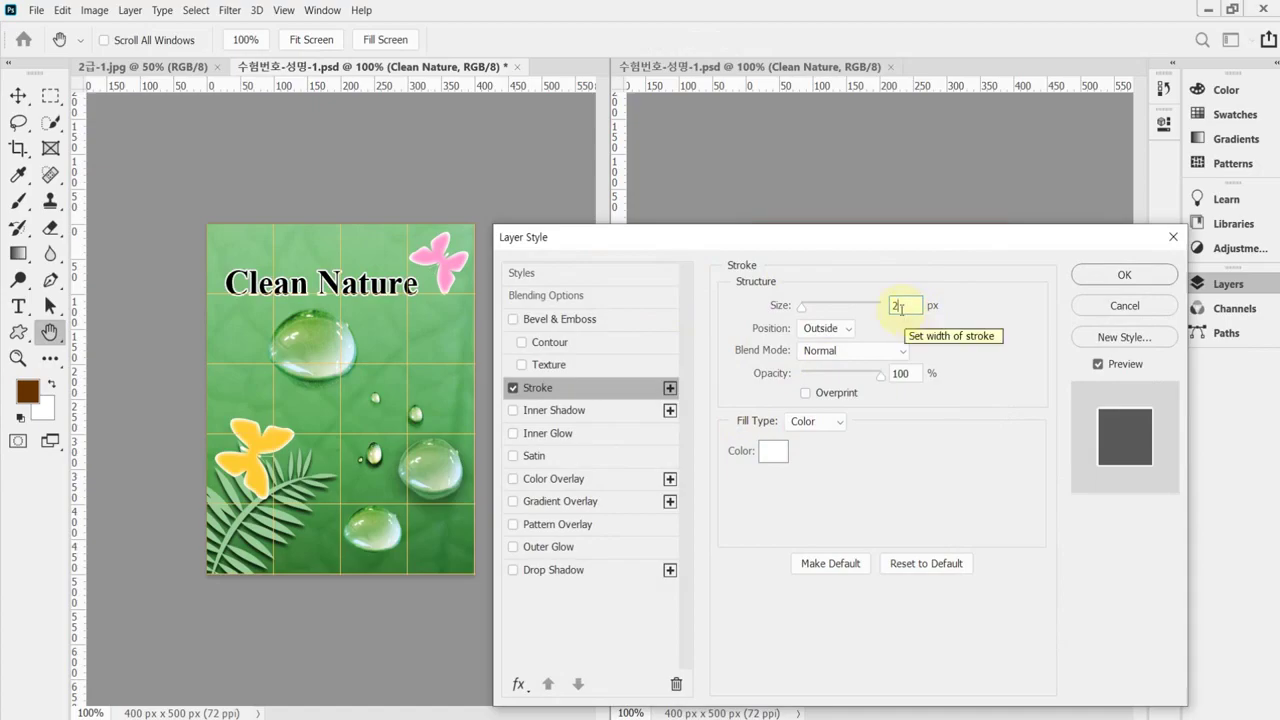
pyautogui.click(777, 453)
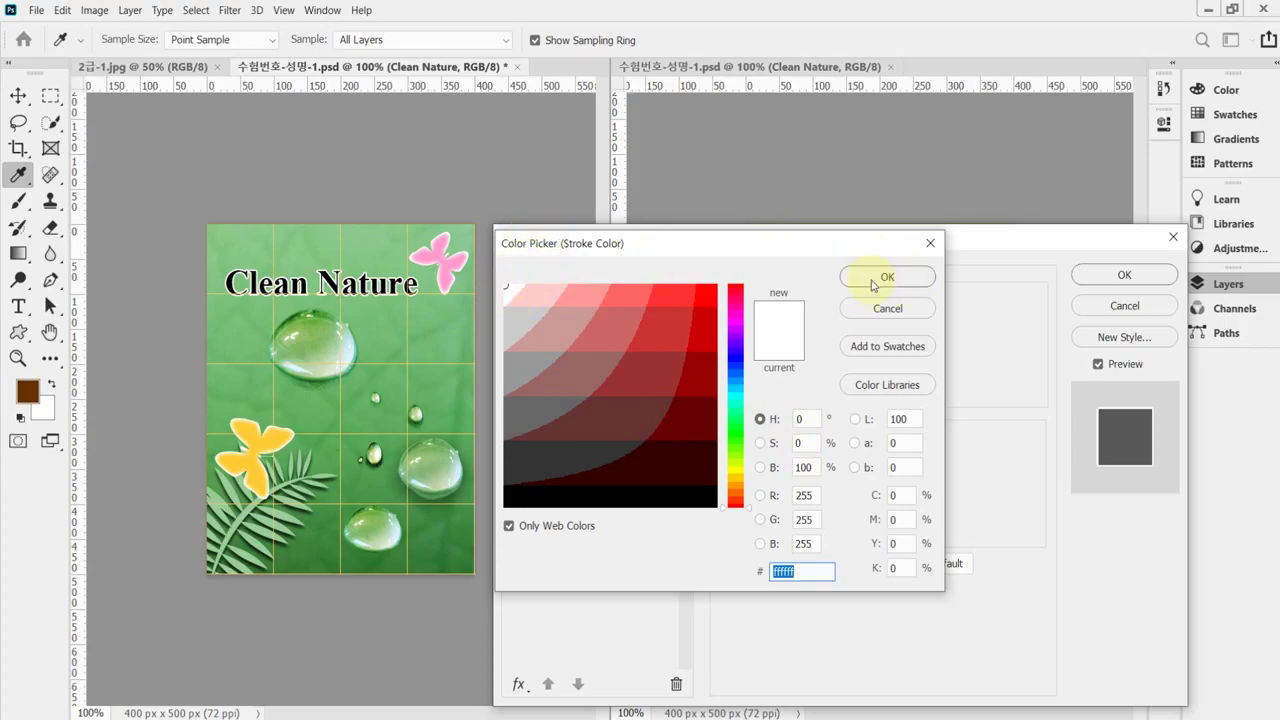
pyautogui.click(931, 276)
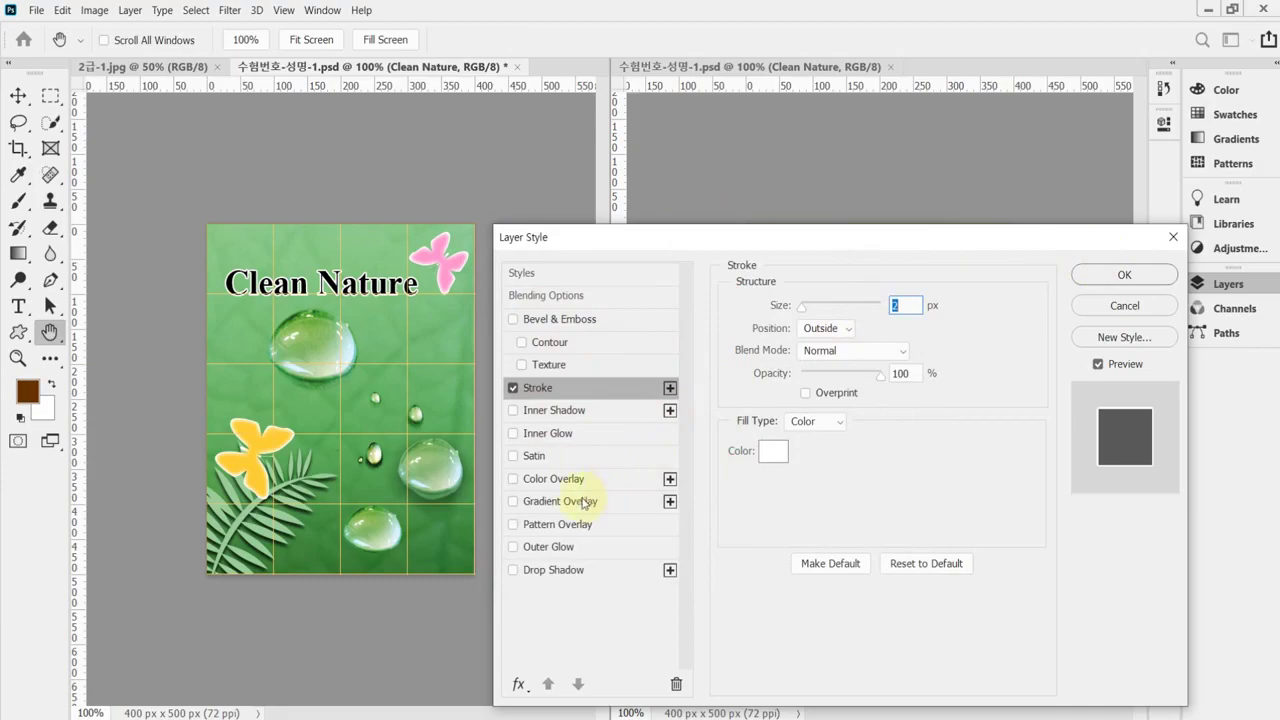
# Step: Add a gradient overlay to the Clean Nature text and set the gradient's start stop colour to hex 390
pyautogui.click(574, 510)
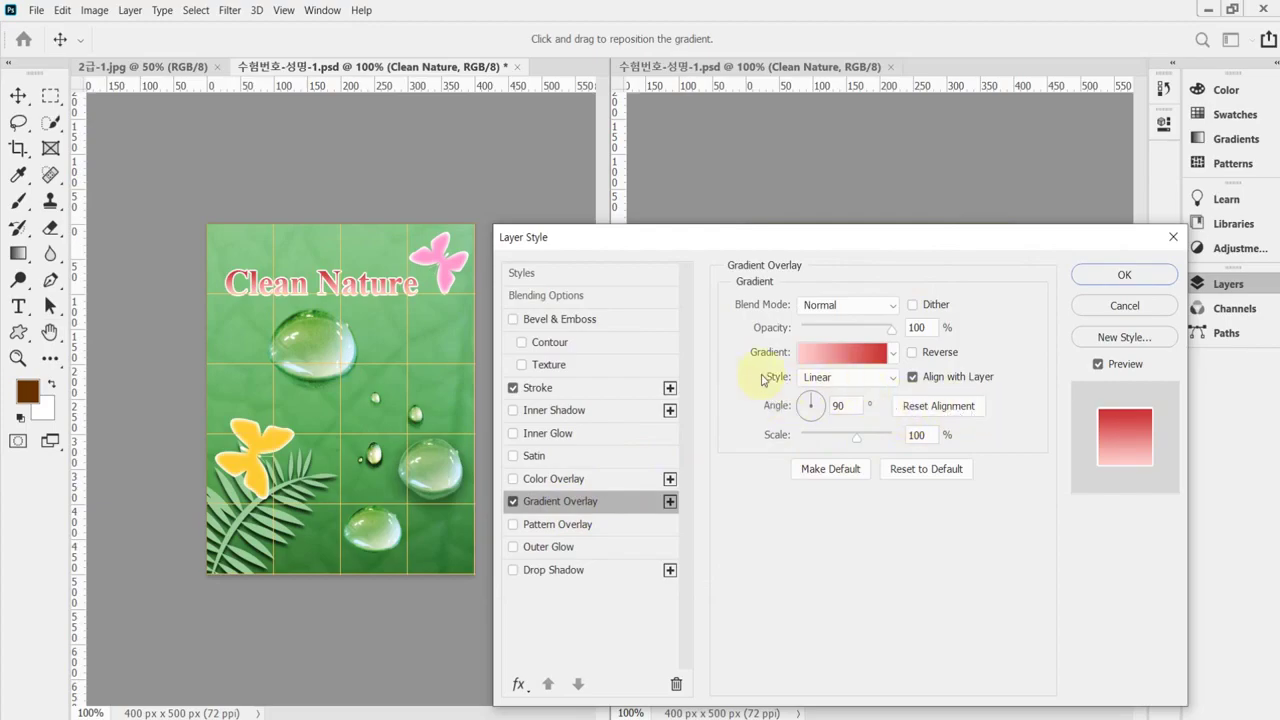
pyautogui.click(838, 352)
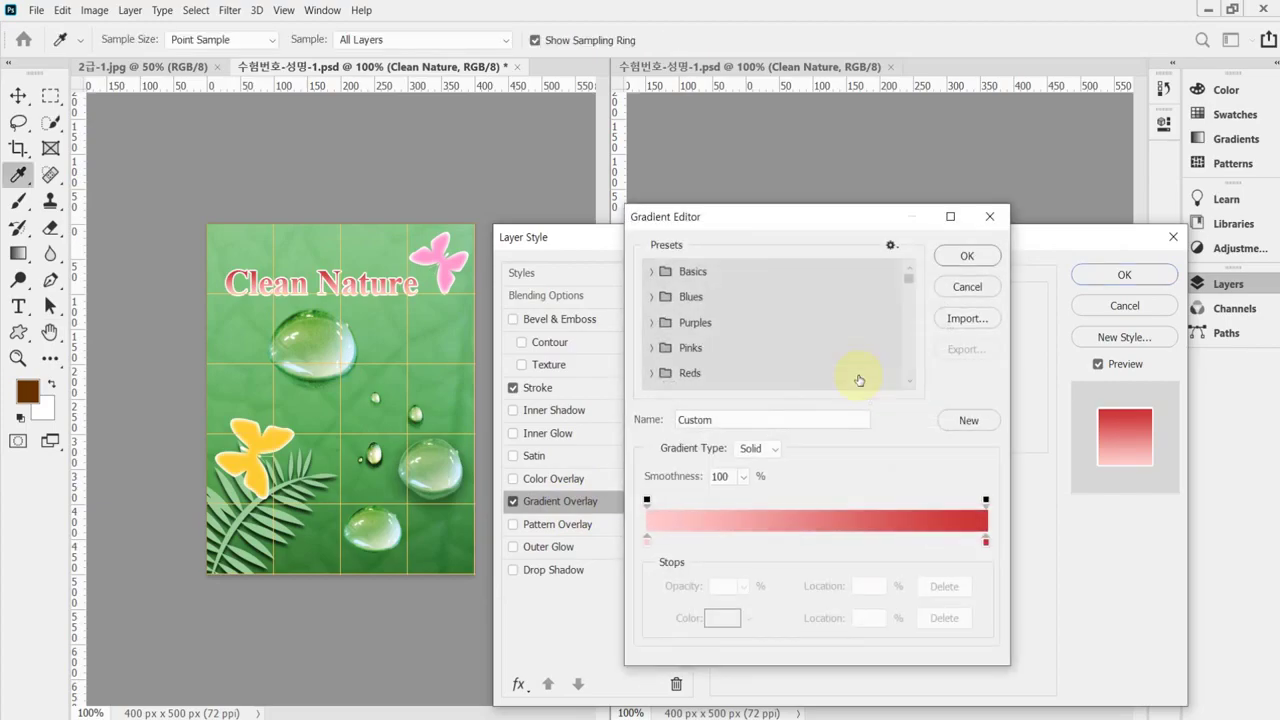
pyautogui.click(646, 538)
pyautogui.doubleClick(646, 538)
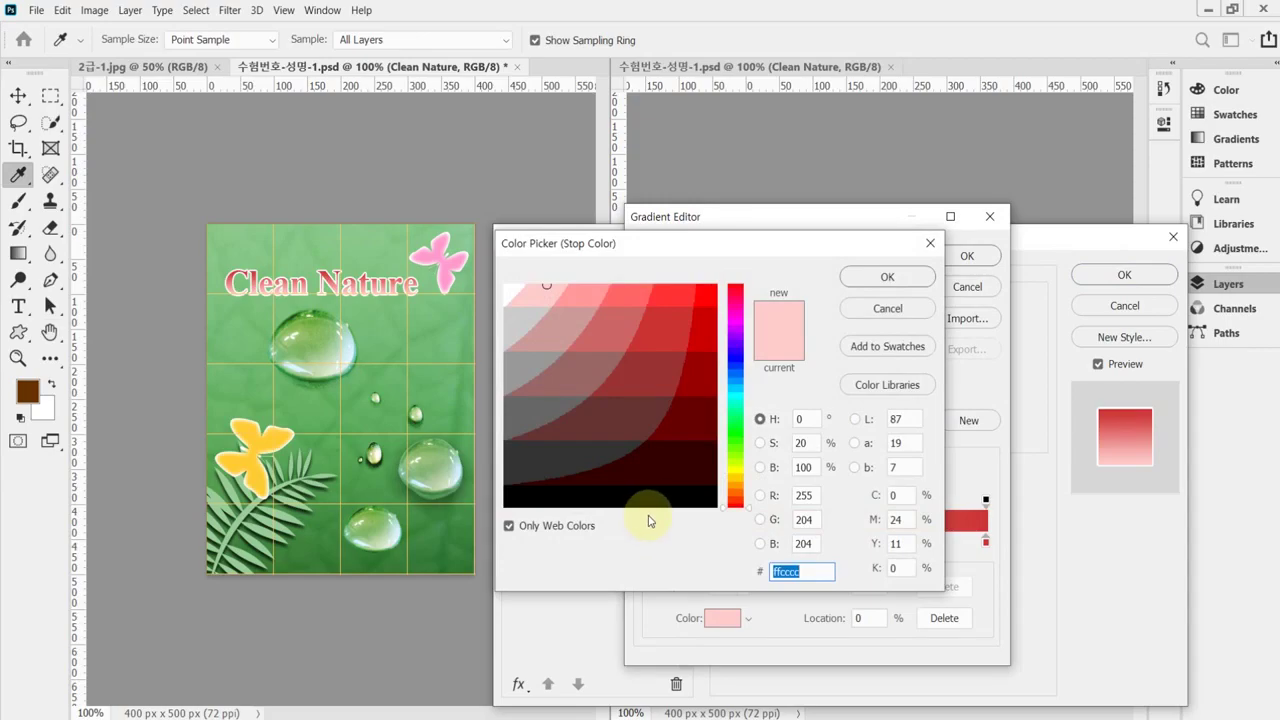
pyautogui.write('339900')
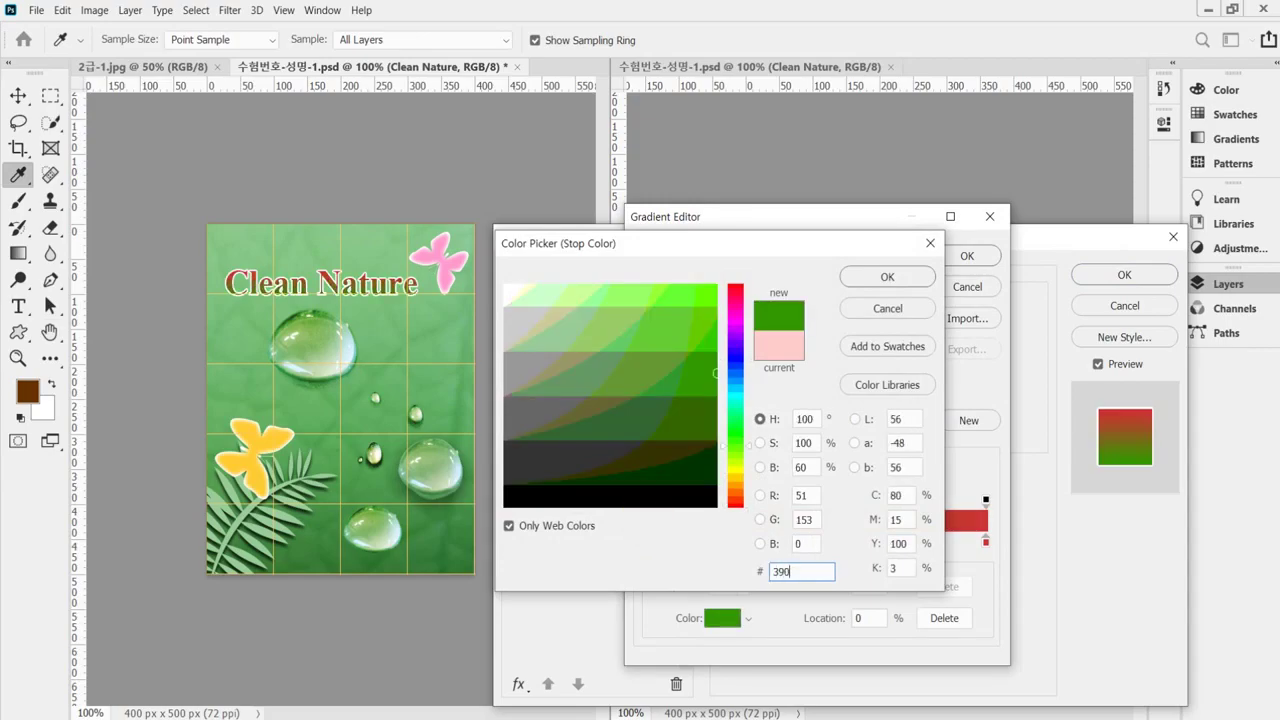
pyautogui.press('Return')
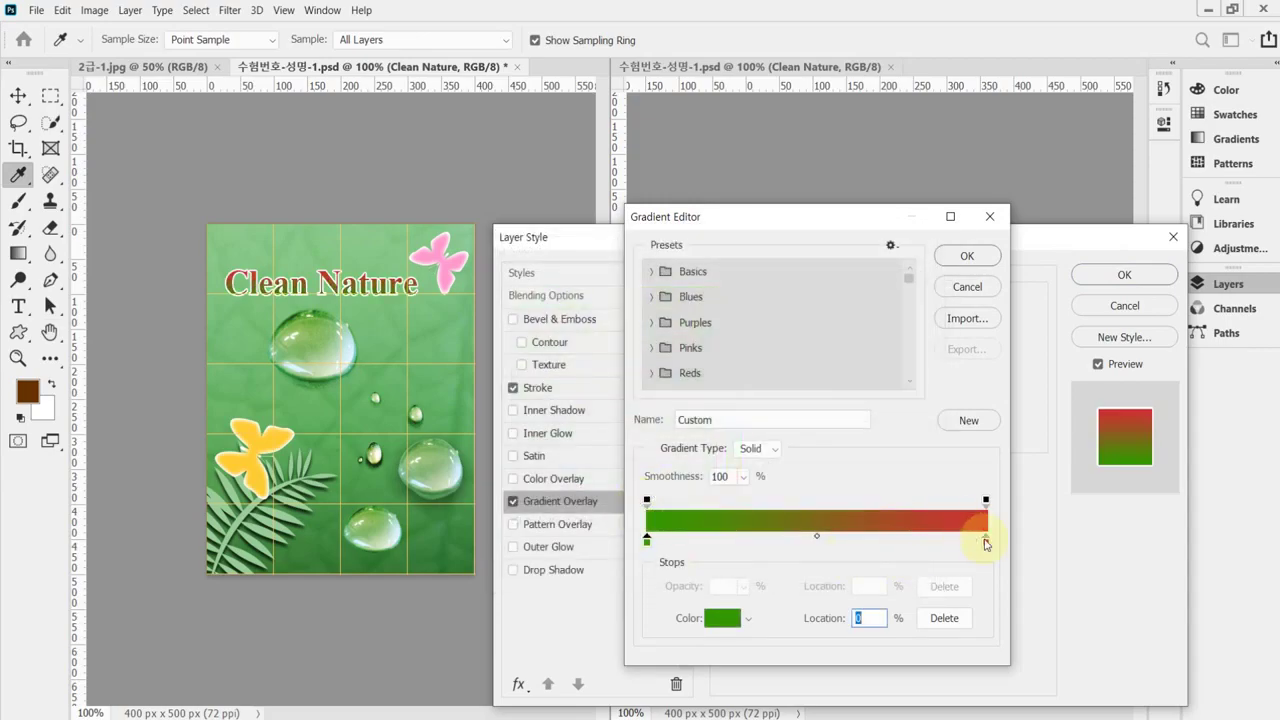
# Step: Set the gradient's end stop colour to hex ff0 and apply the gradient overlay to the Clean Nature text
pyautogui.click(985, 540)
pyautogui.doubleClick(985, 540)
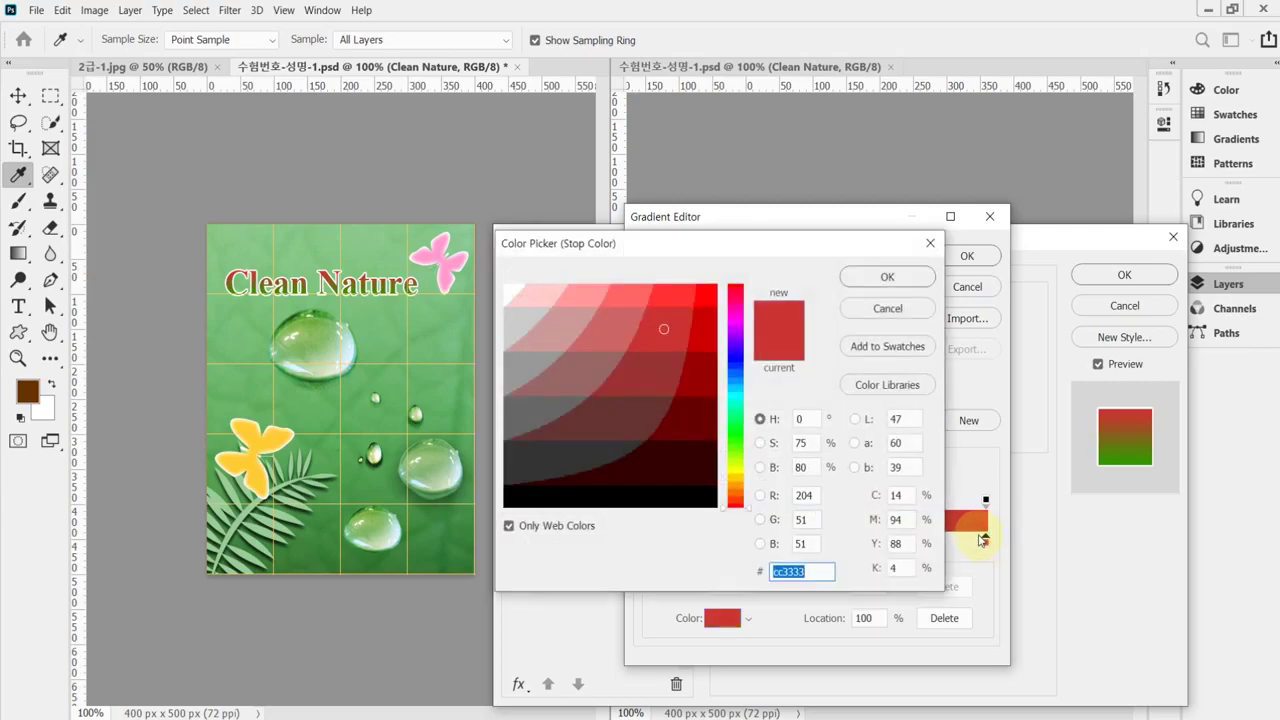
pyautogui.write('ff0')
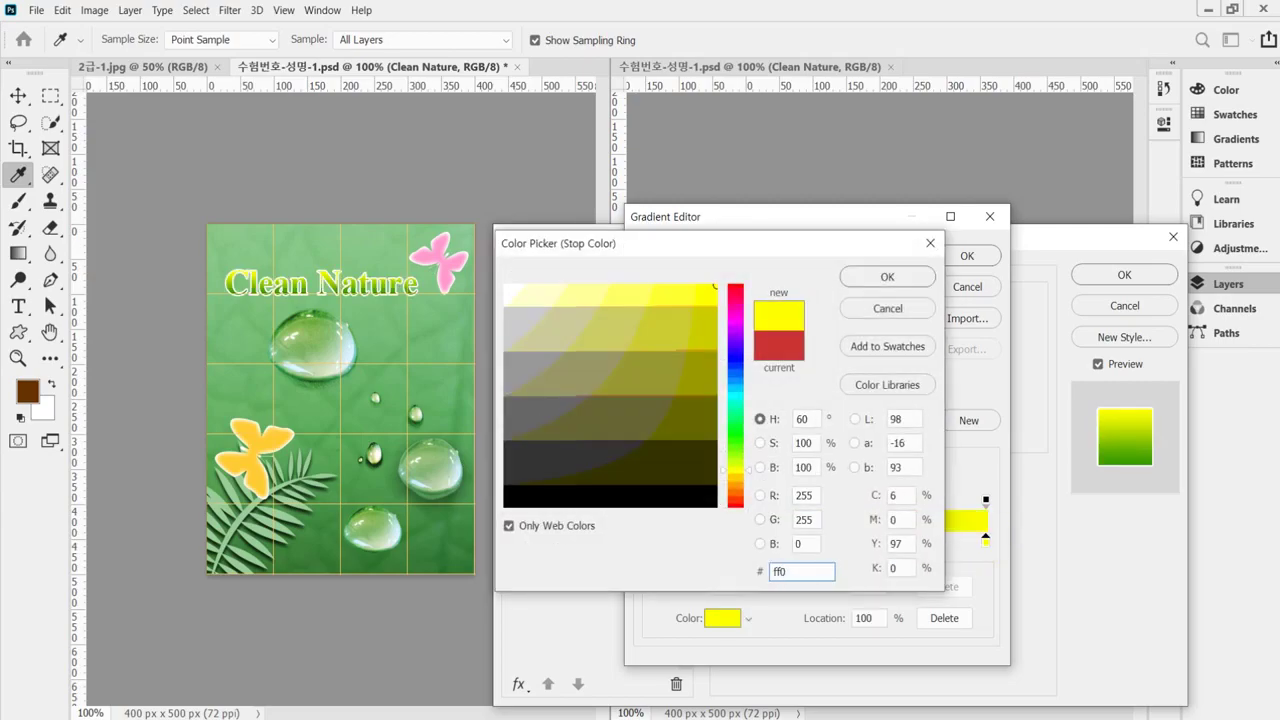
pyautogui.press('Return')
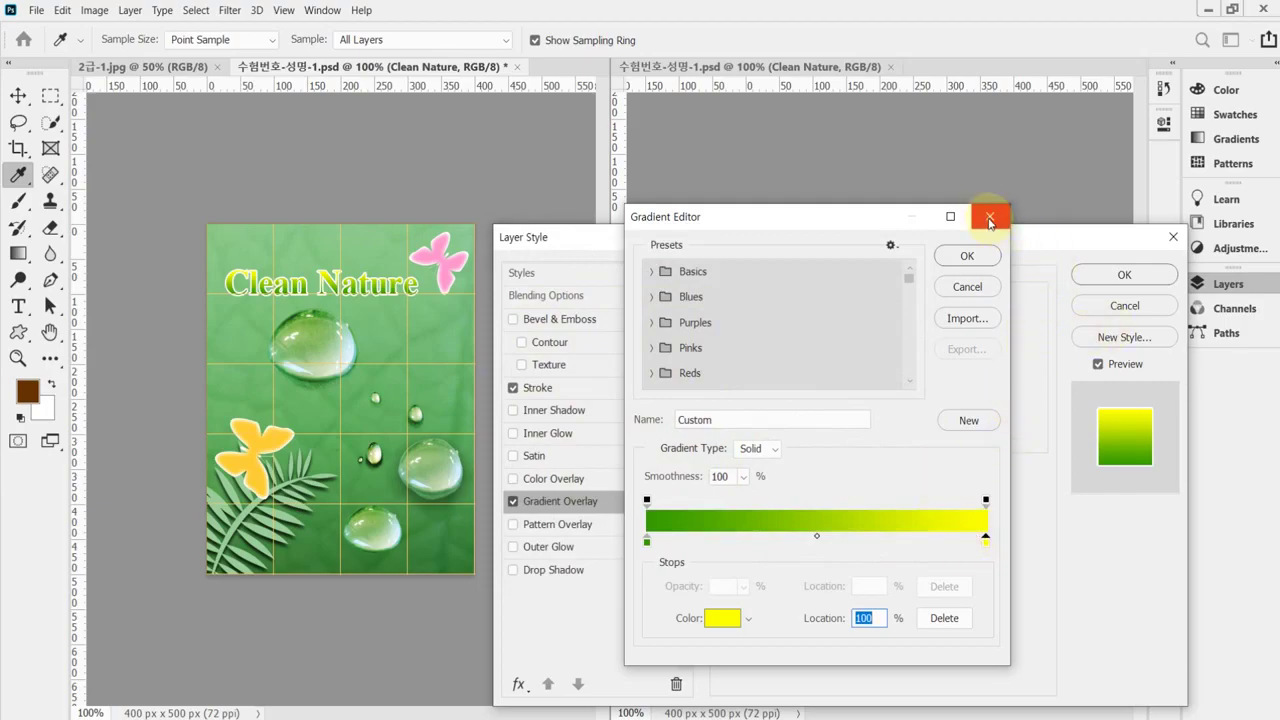
pyautogui.click(967, 256)
pyautogui.moveTo(966, 245); pyautogui.dragTo(964, 398)
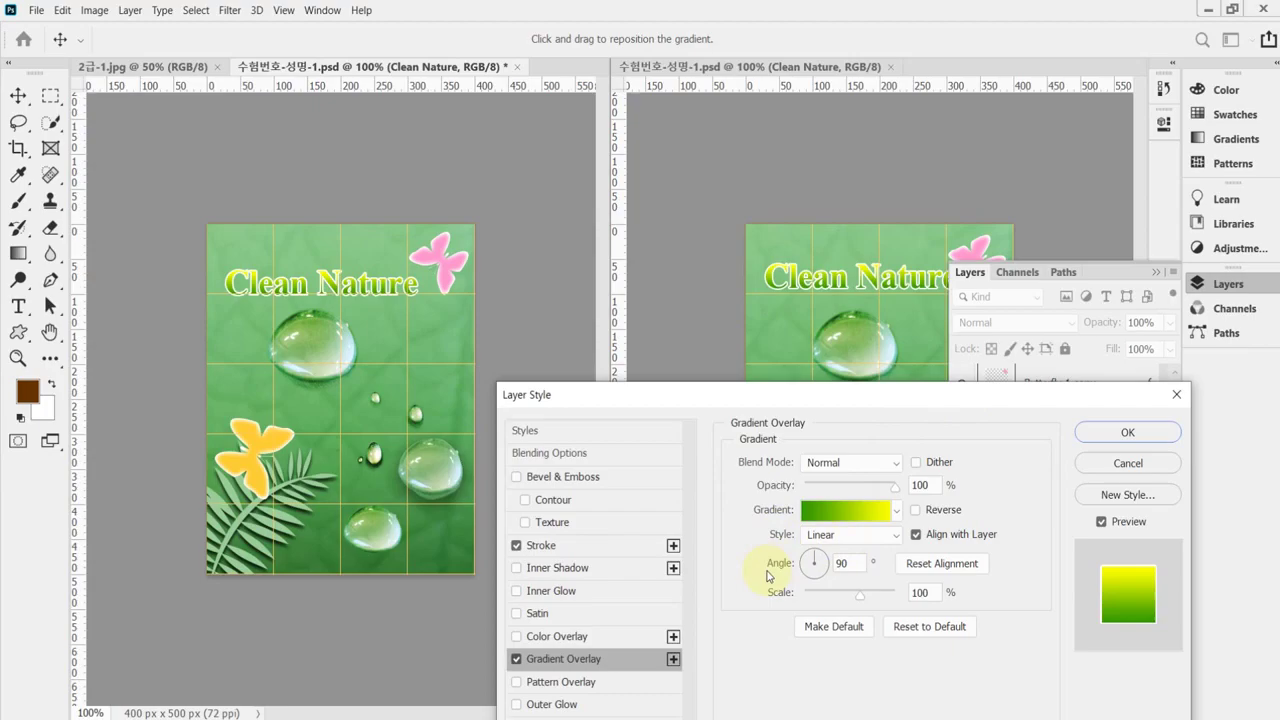
pyautogui.click(1118, 436)
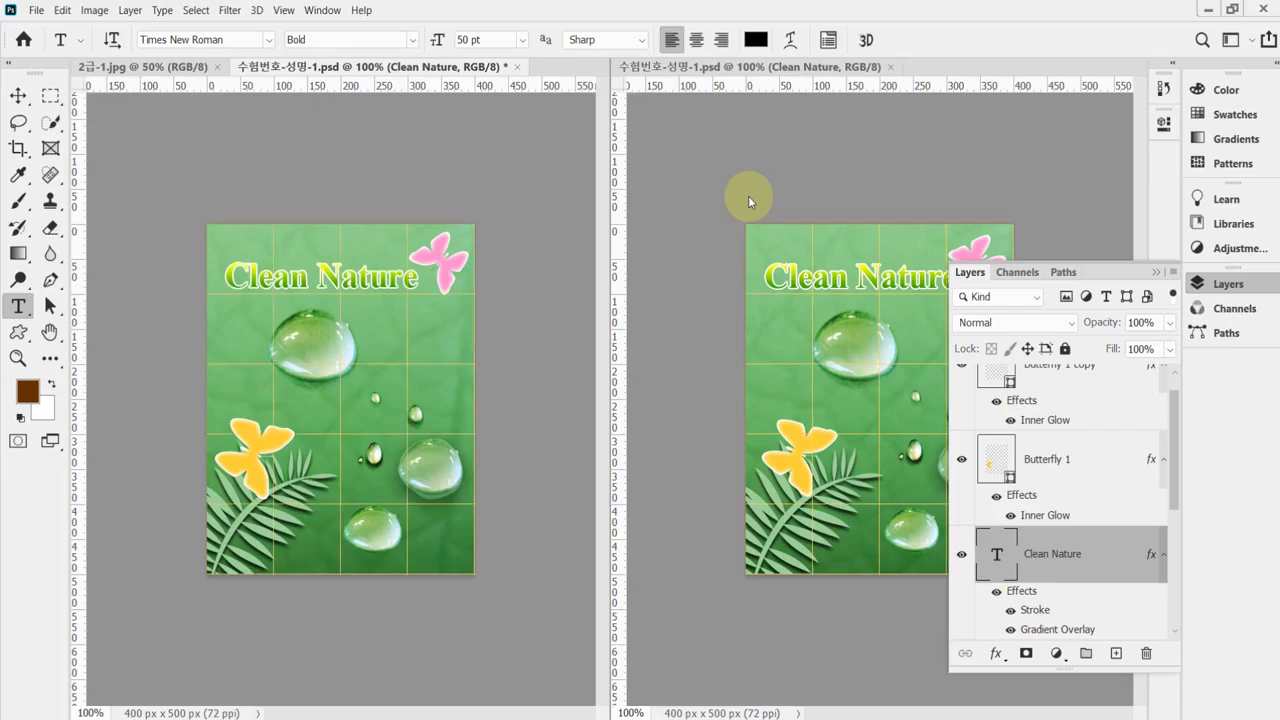
# Step: Hide the grid over the finished Clean Nature image and save the PSD document
pyautogui.hotkey('ctrl', "'")
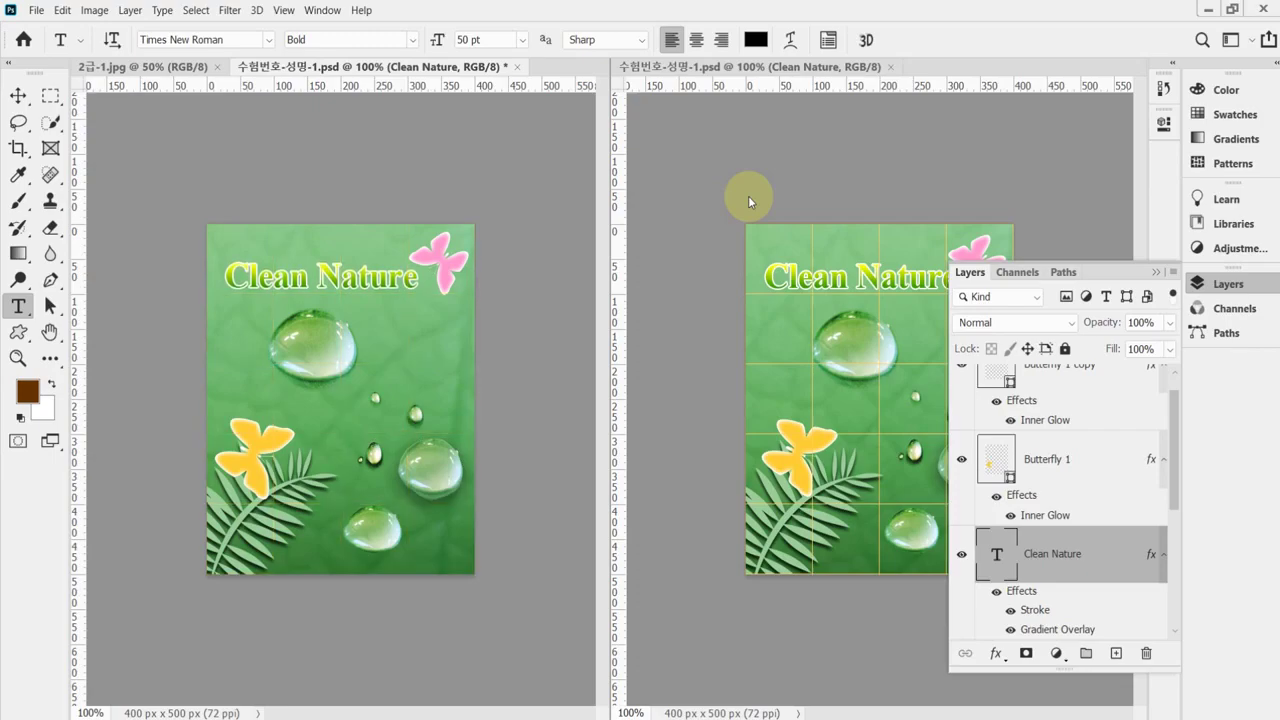
pyautogui.hotkey('ctrl', 's')
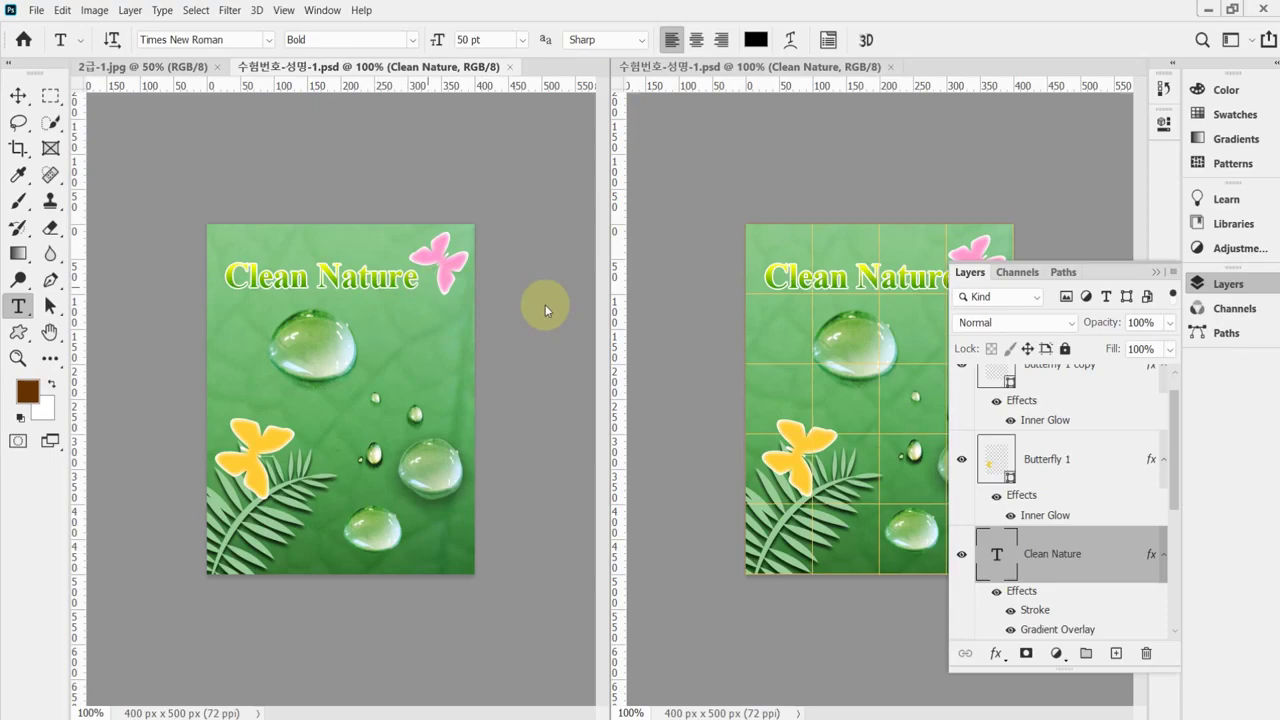
# Step: Save a JPEG copy as 수험번호-성명-1.jpg in the GTQ folder under Documents (문서), with quality 8
pyautogui.hotkey('ctrl', 'shift', 's')
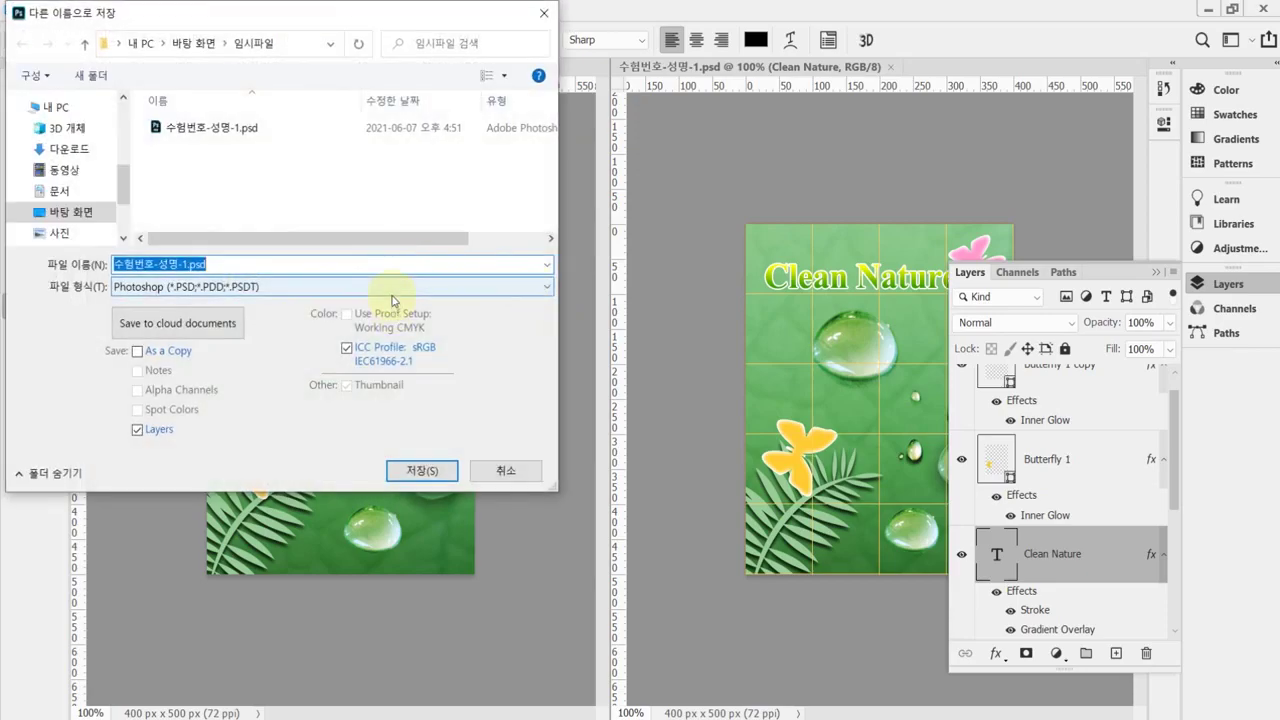
pyautogui.click(164, 288)
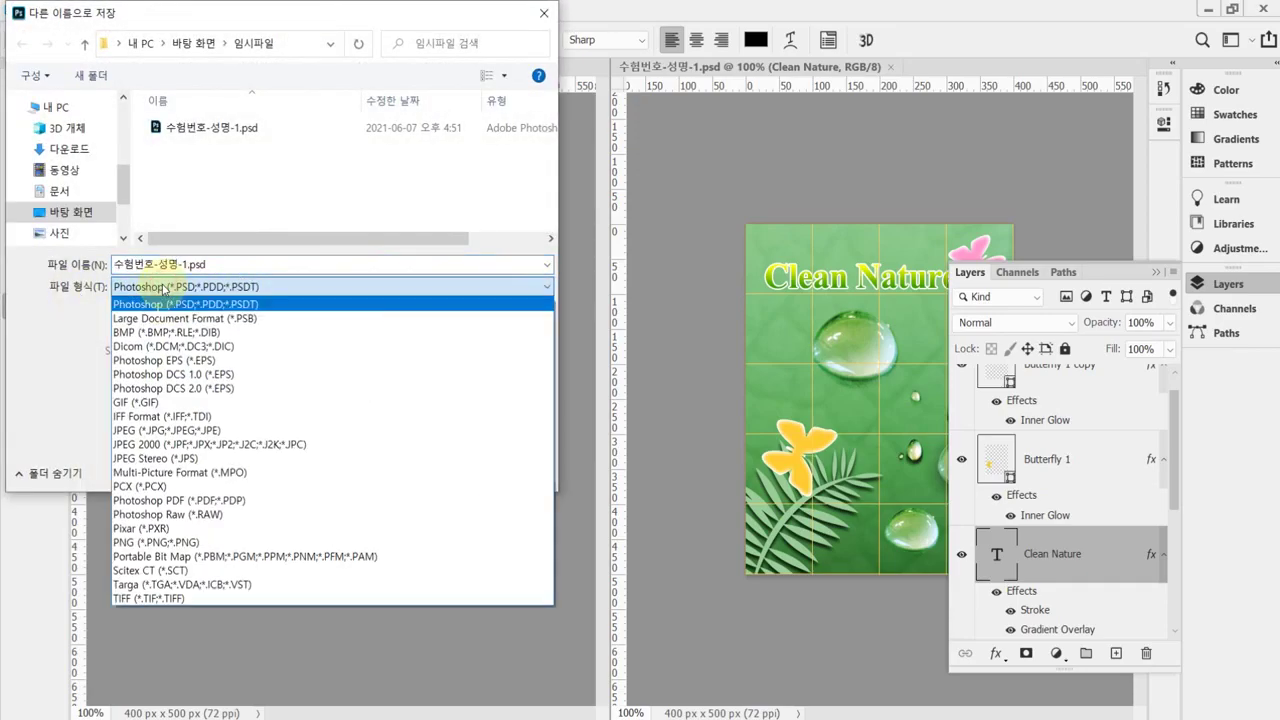
pyautogui.click(165, 430)
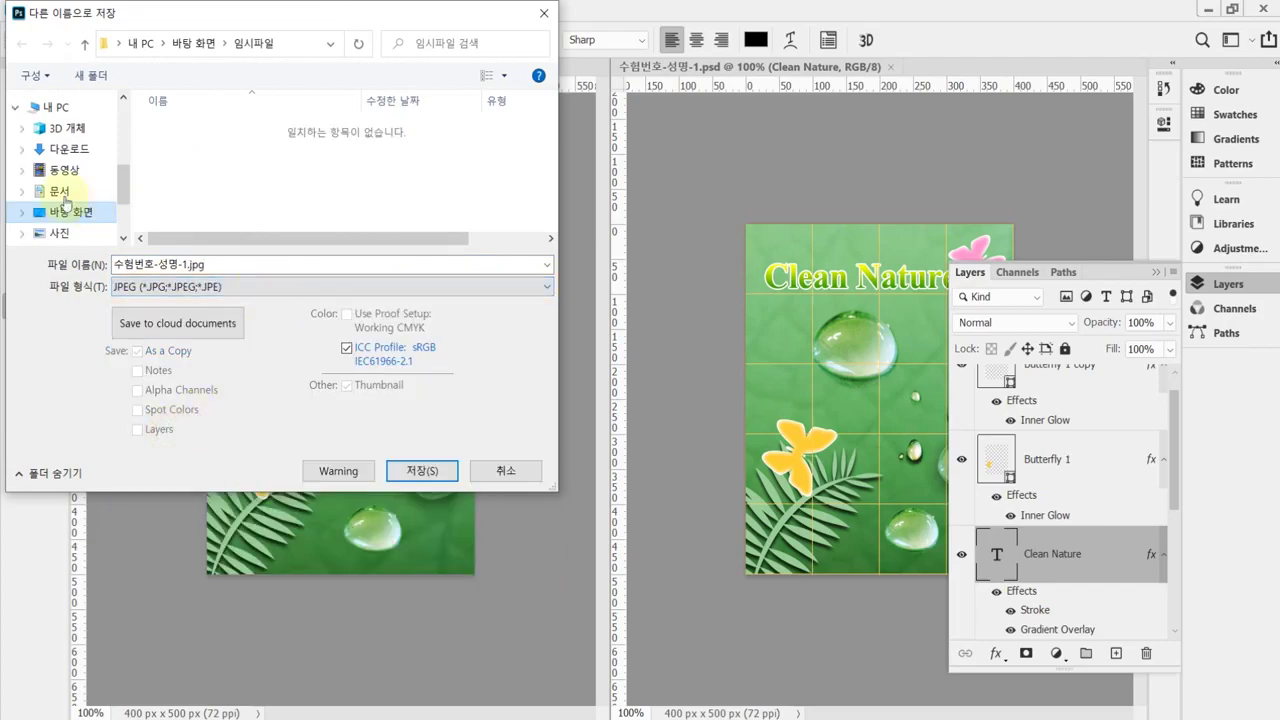
pyautogui.click(60, 191)
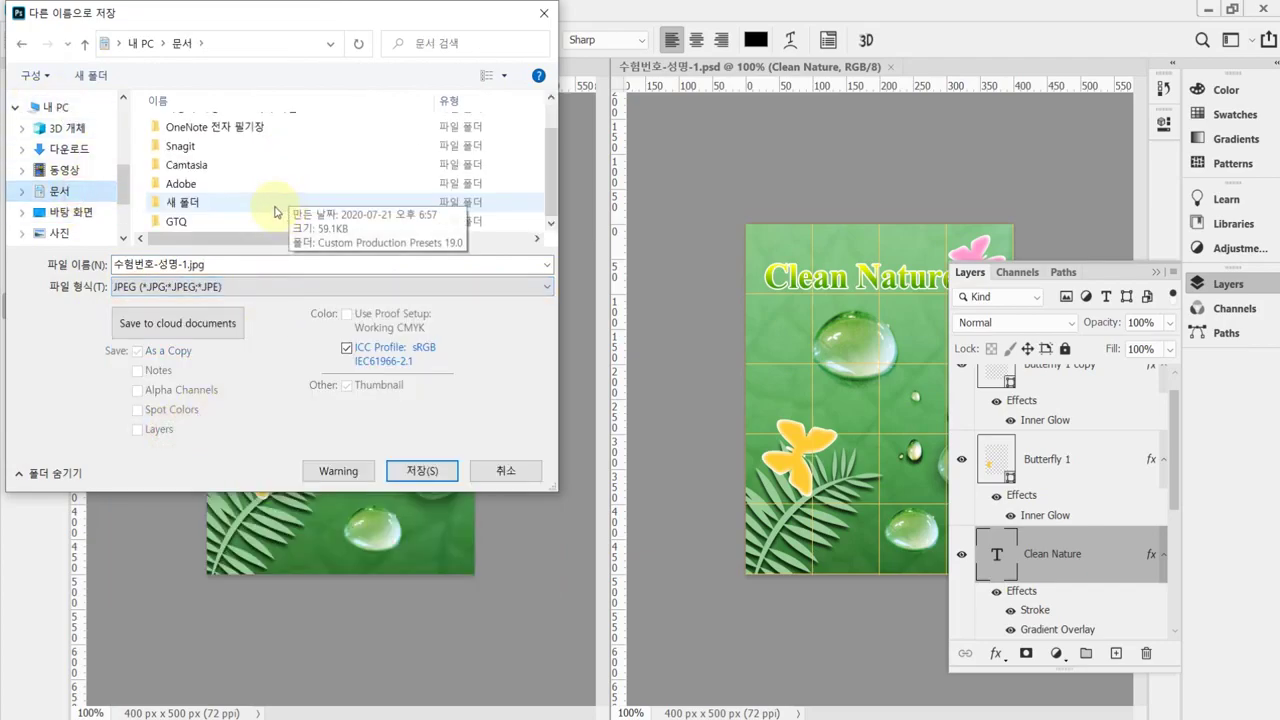
pyautogui.doubleClick(179, 224)
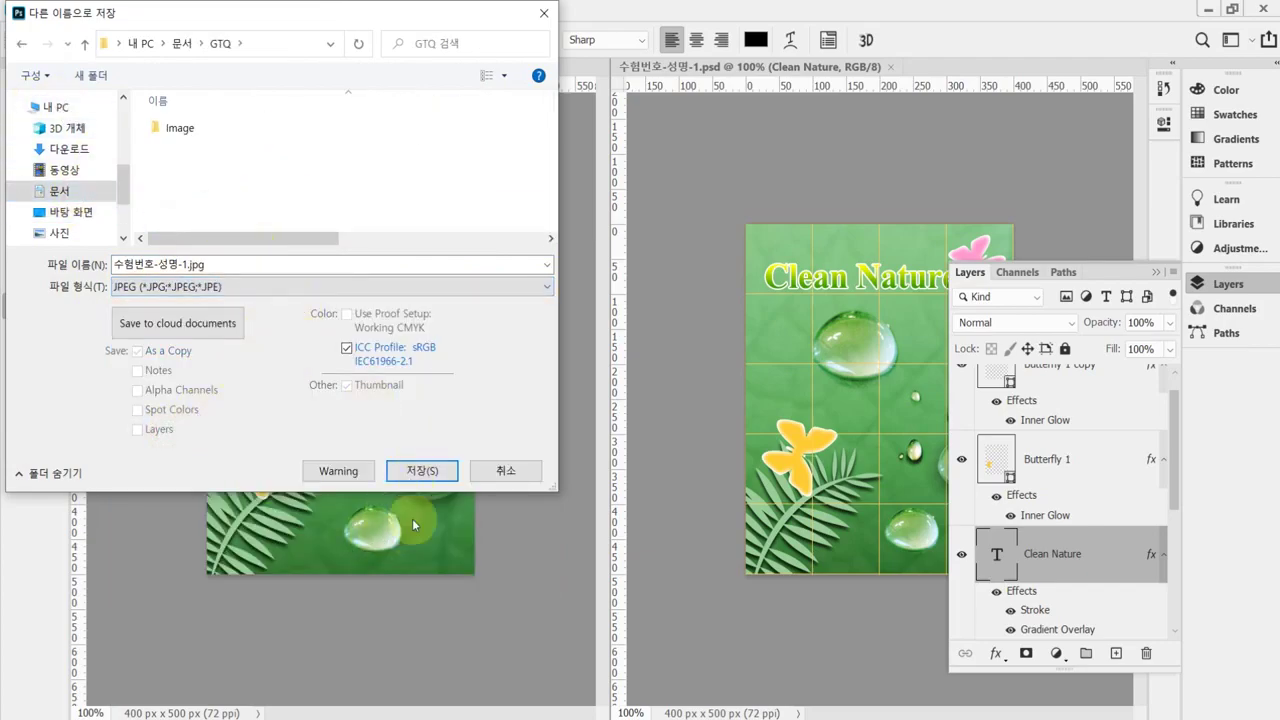
pyautogui.click(422, 469)
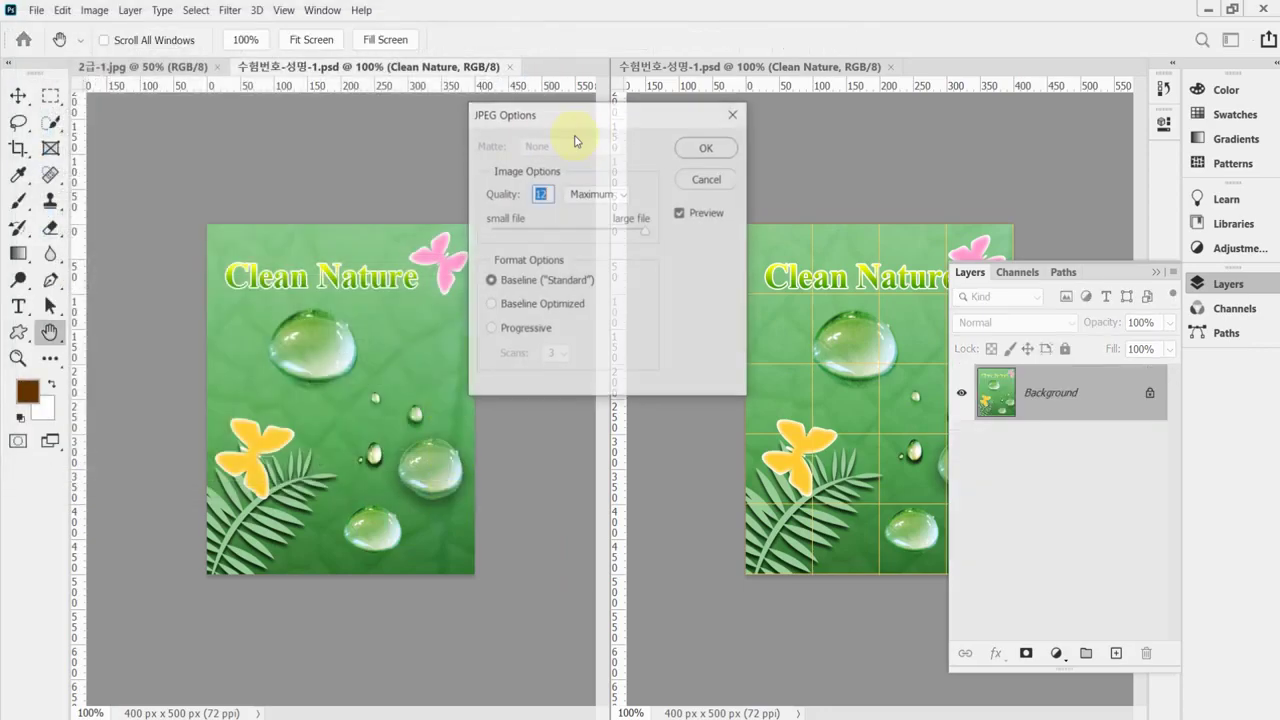
pyautogui.write('8')
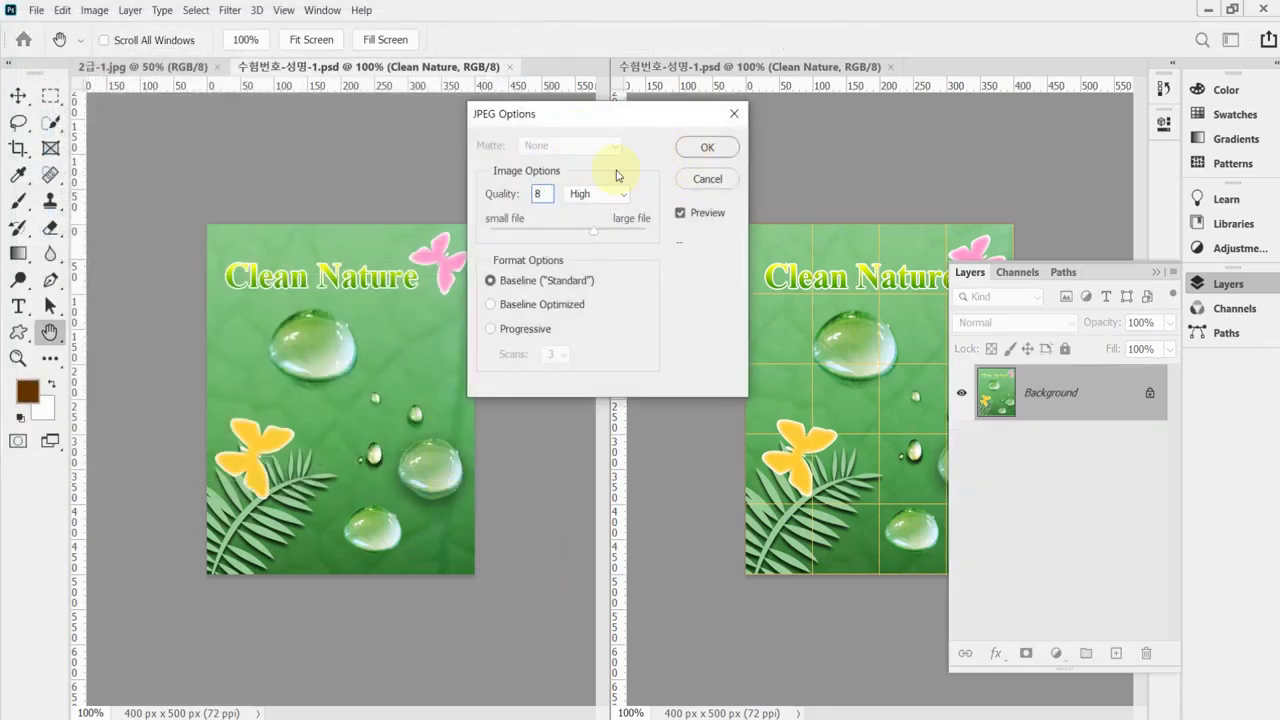
pyautogui.press('Return')
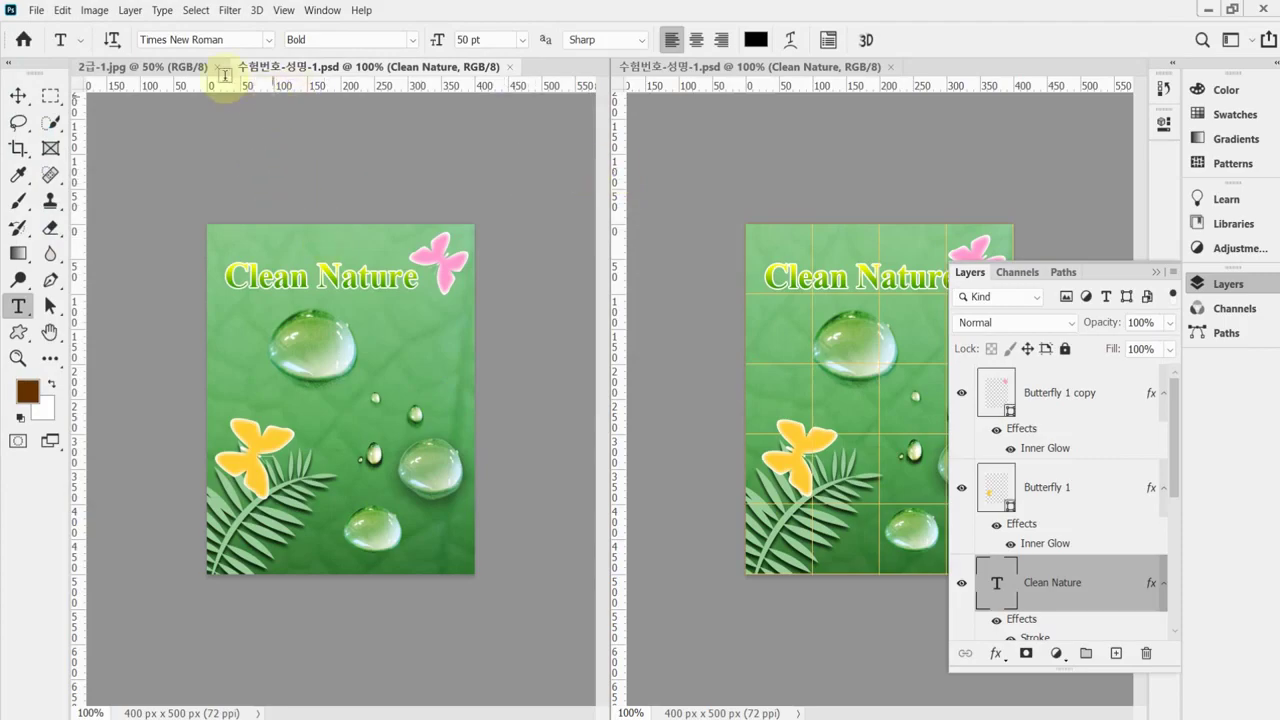
# Step: Resize the image proportionally to 40 × 50 pixels by setting its width to 40
pyautogui.click(94, 11)
pyautogui.click(122, 131)
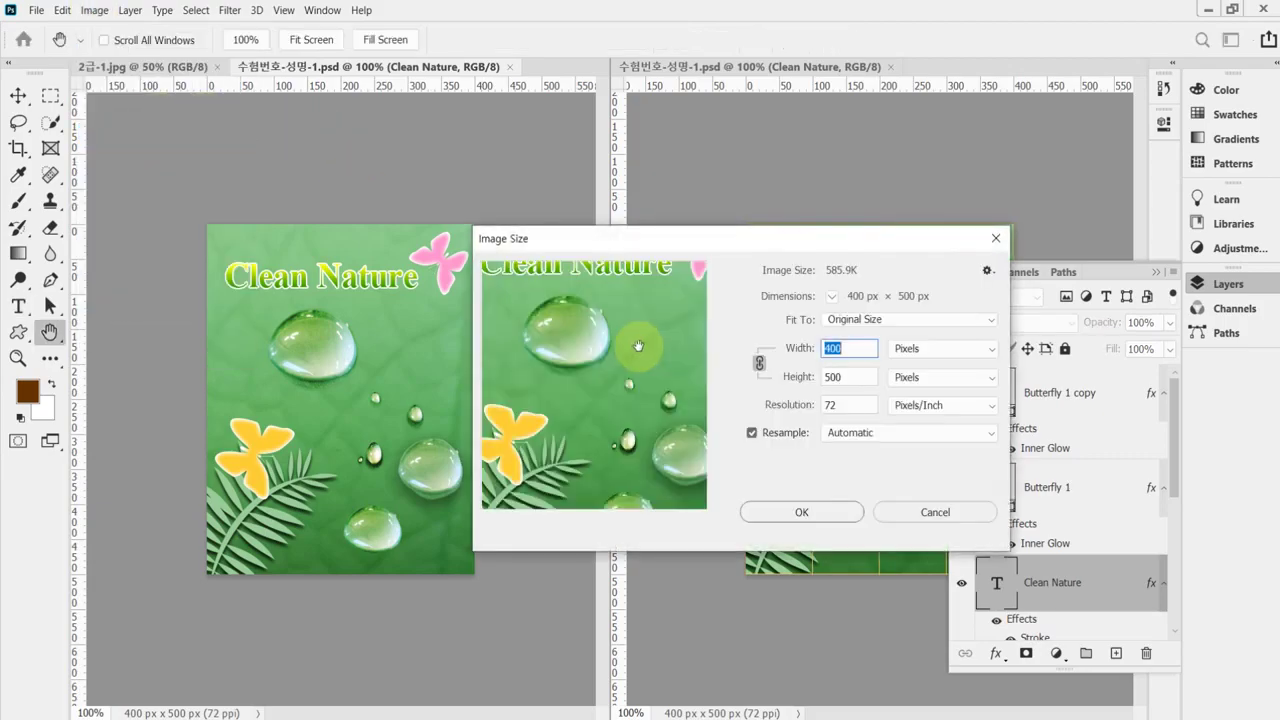
pyautogui.write('40')
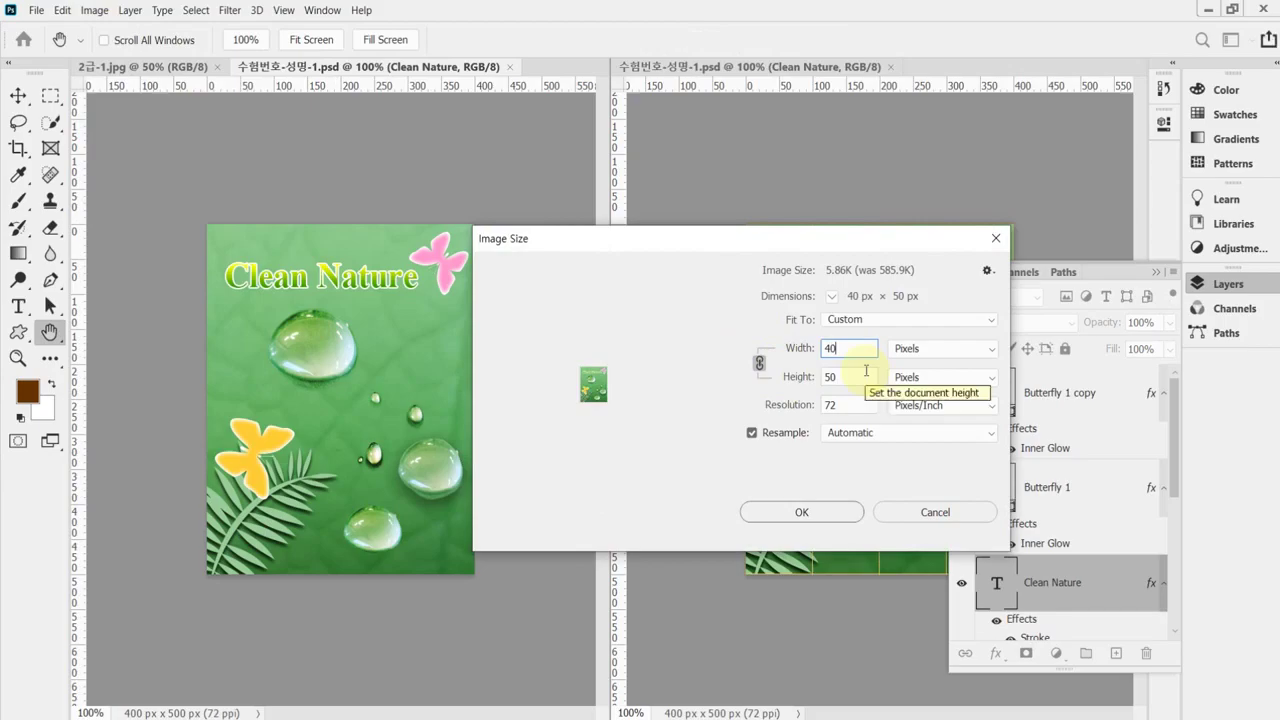
pyautogui.press('Return')
pyautogui.press('t')
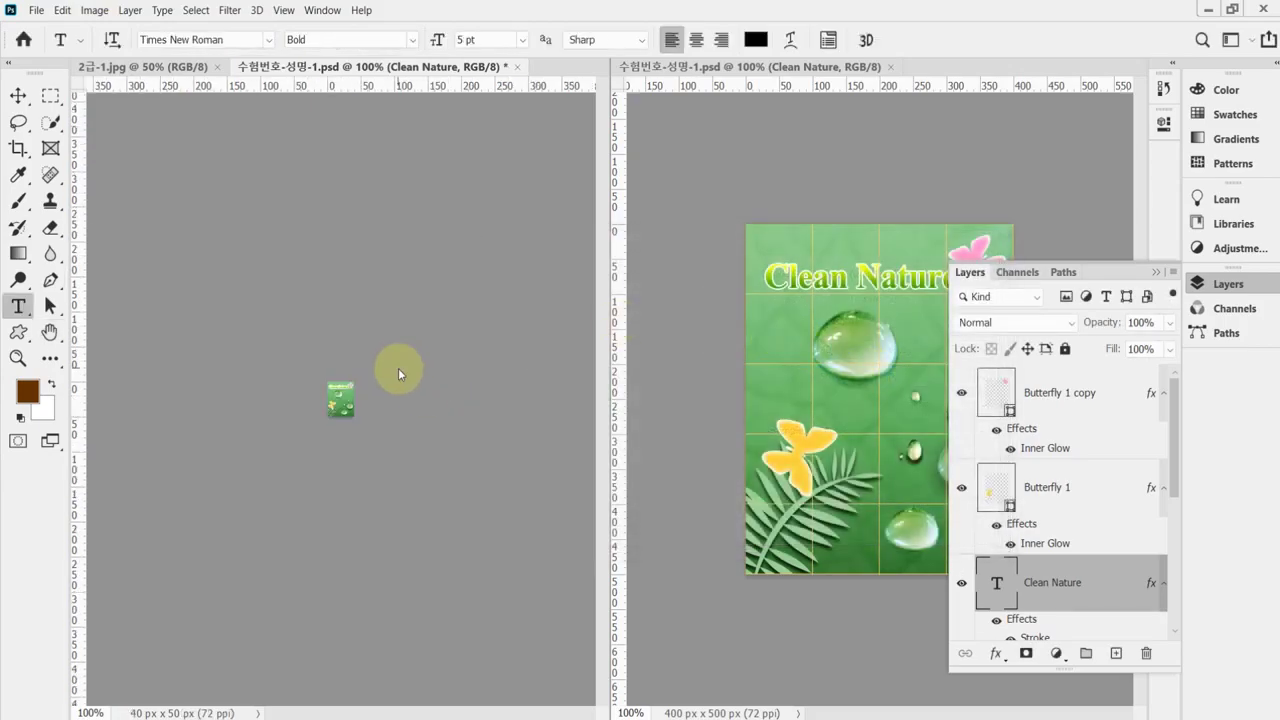
# Step: Save the reduced document as 수험번호-성명-1.psd with its layers in the GTQ folder under Documents (문서)
pyautogui.hotkey('ctrl', 'shift', 's')
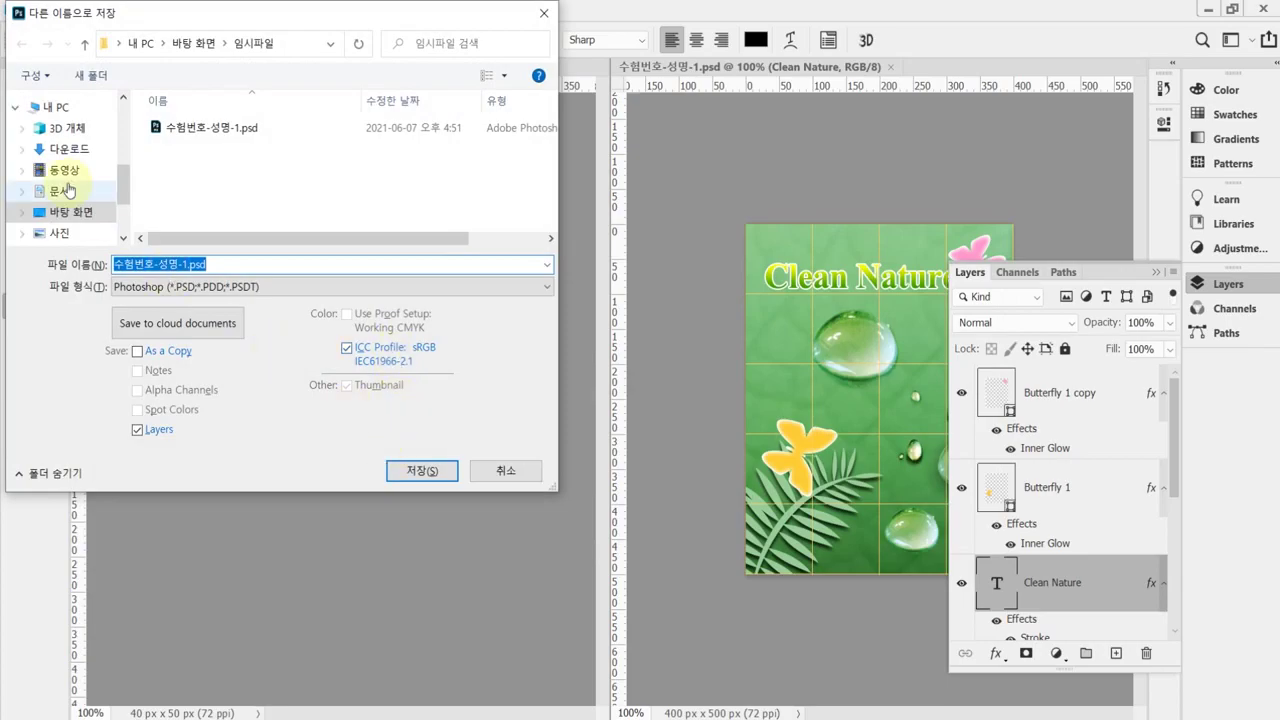
pyautogui.click(32, 107)
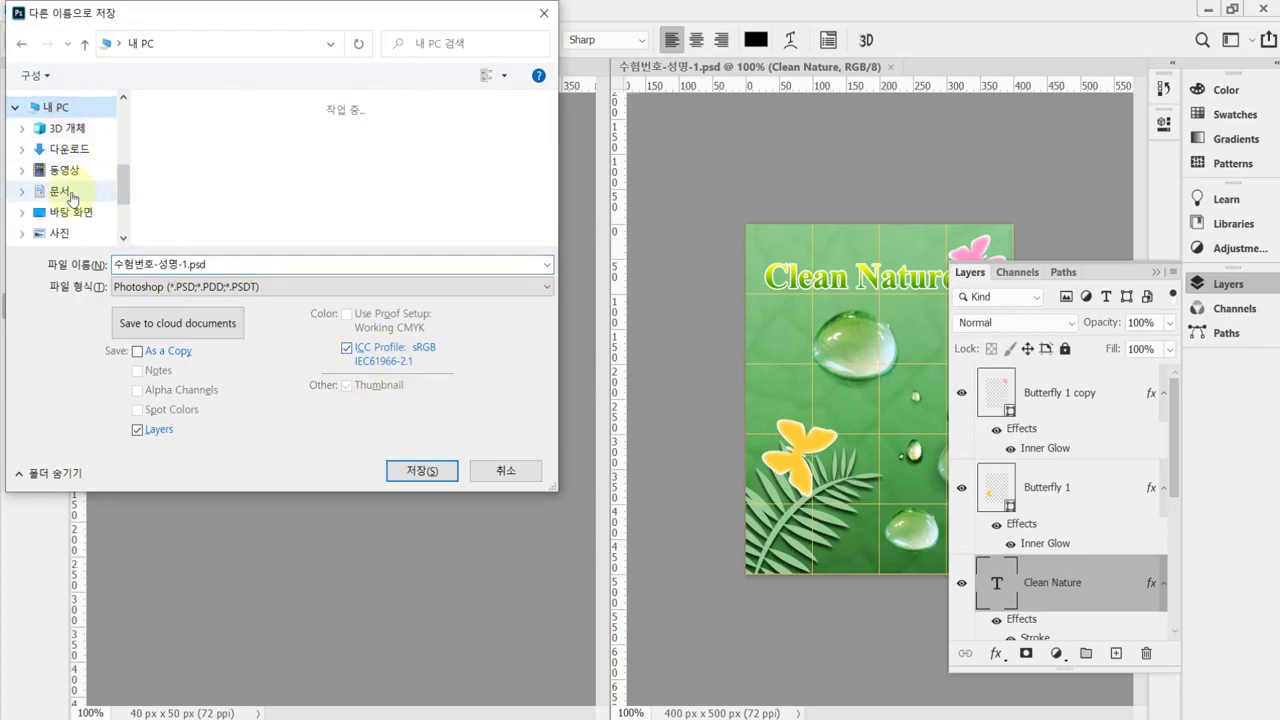
pyautogui.click(59, 190)
pyautogui.scroll(-3, 228, 230)
pyautogui.doubleClick(200, 222)
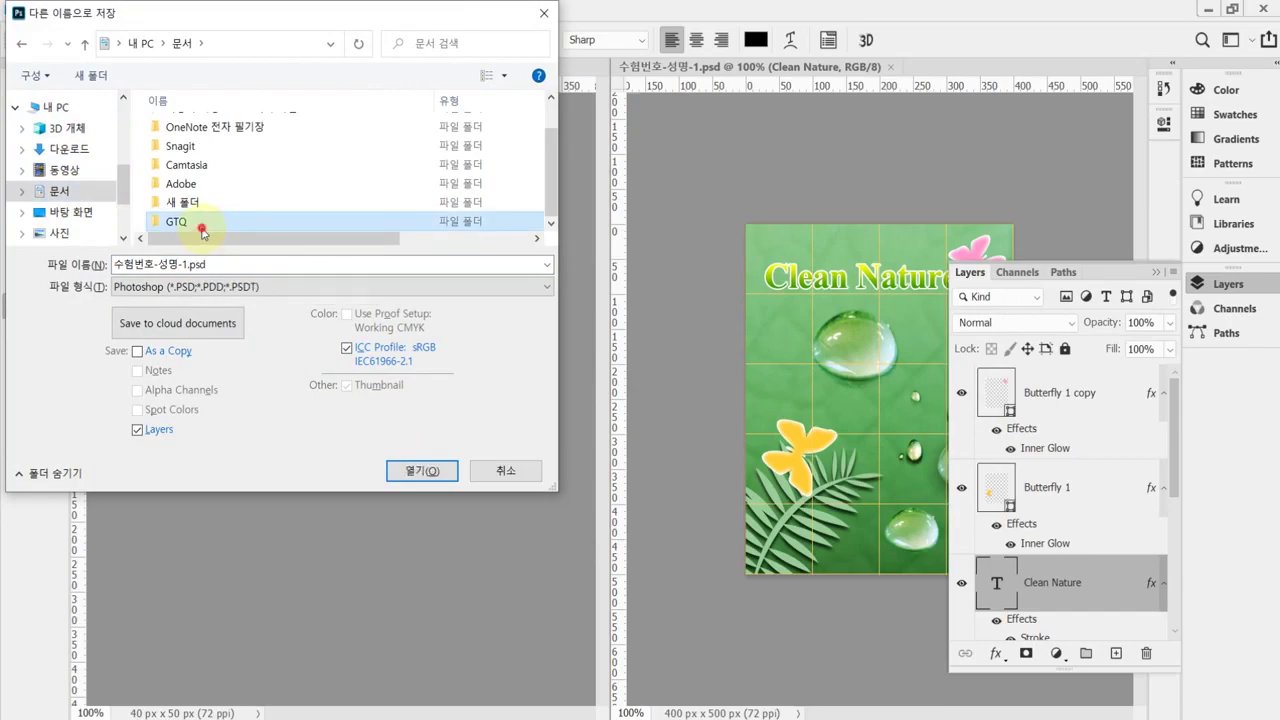
pyautogui.click(170, 264)
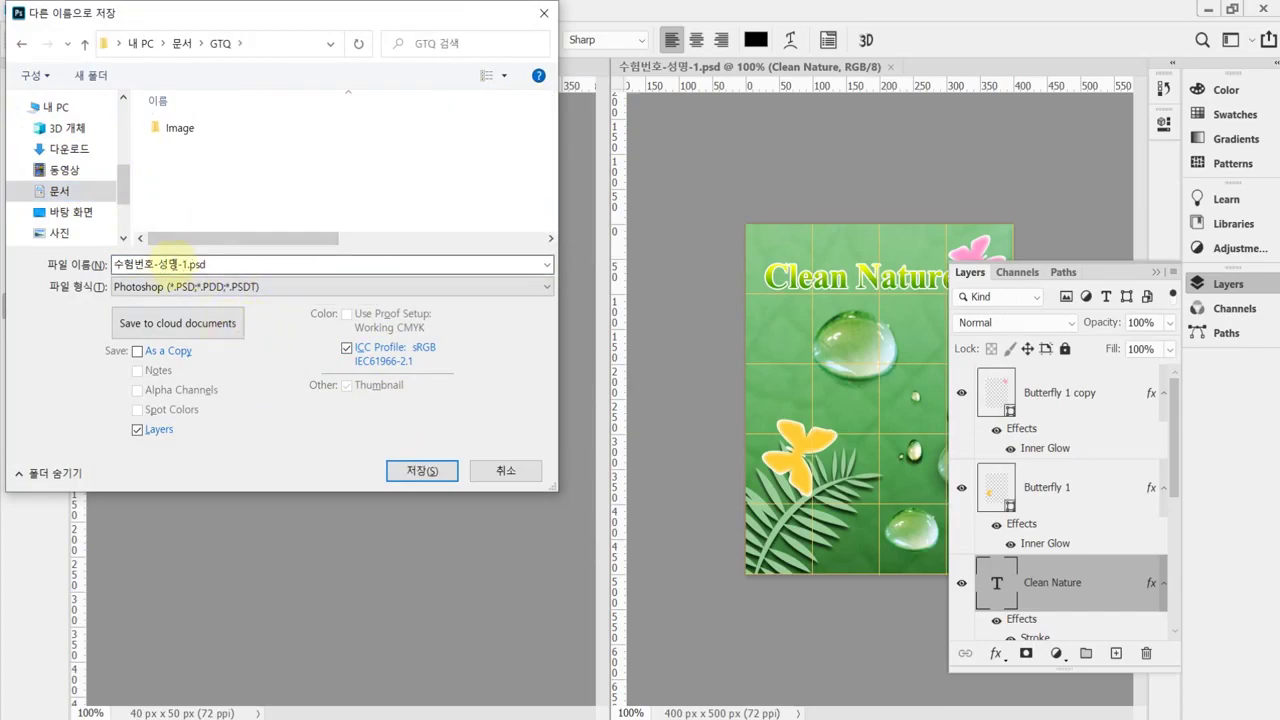
pyautogui.click(424, 476)
pyautogui.click(424, 476)
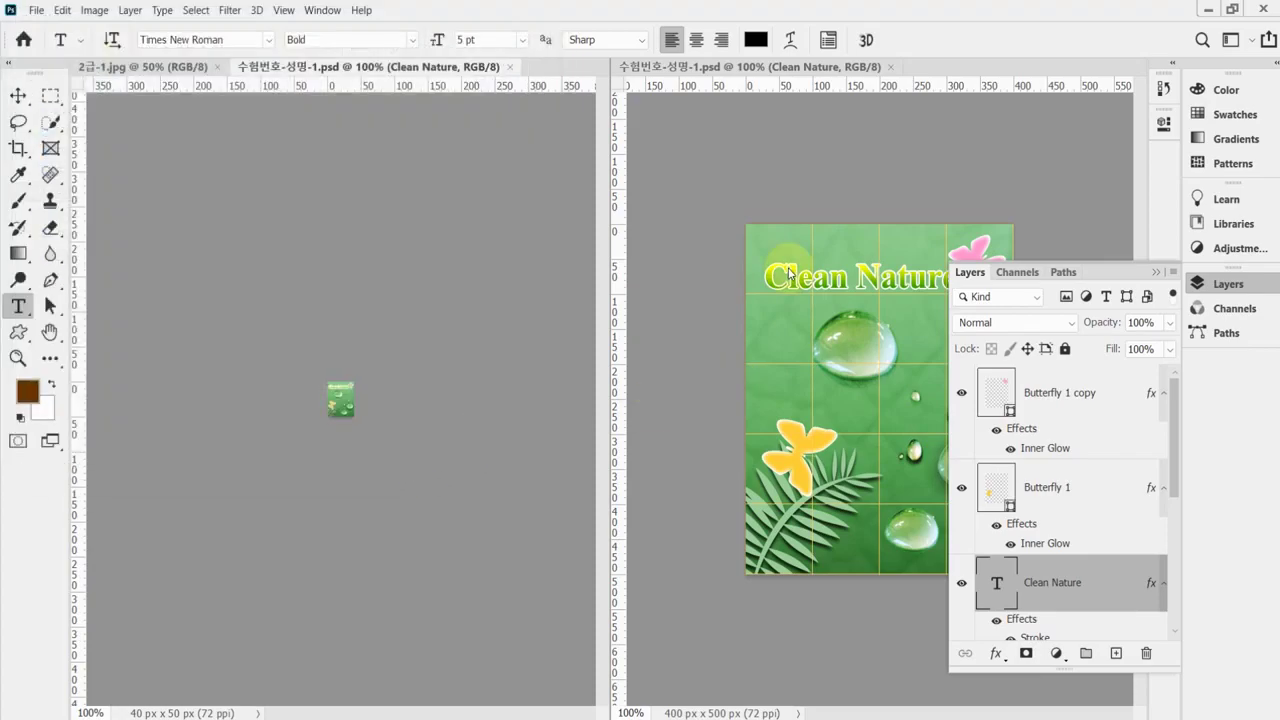
# Step: Examine problem 2's conditions and target image in the Acrobat Reader exam PDF, and its source images 2급-2.jpg, 2급-3.jpg and 2급-4.jpg in Photoshop
pyautogui.hotkey('alt', 'Tab')
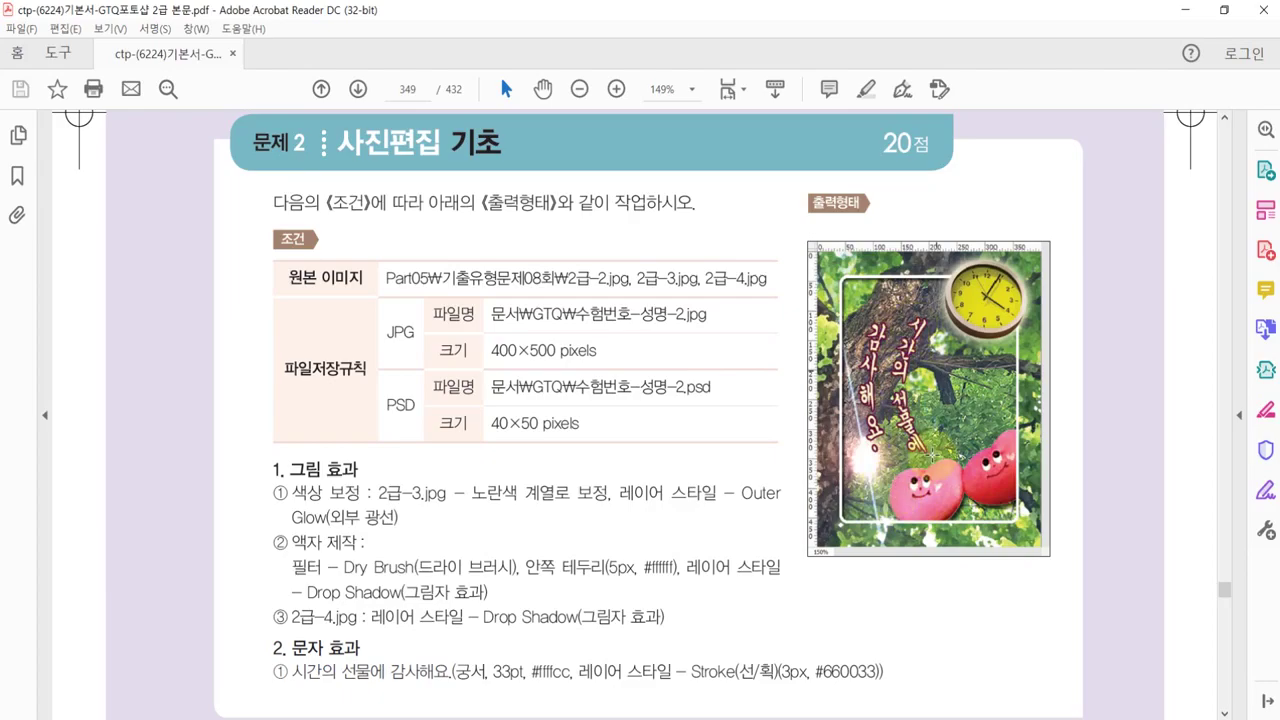
pyautogui.scroll(3, 900, 325)
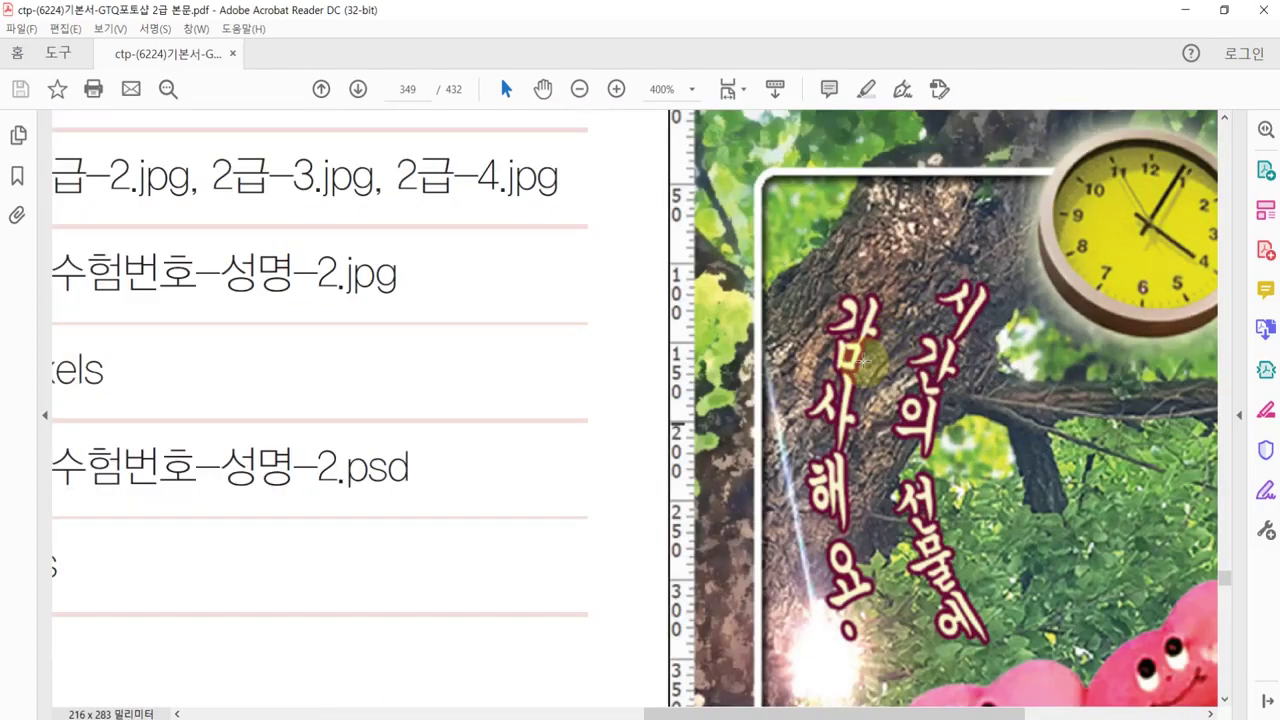
pyautogui.scroll(1, 860, 368)
pyautogui.scroll(2, 857, 371)
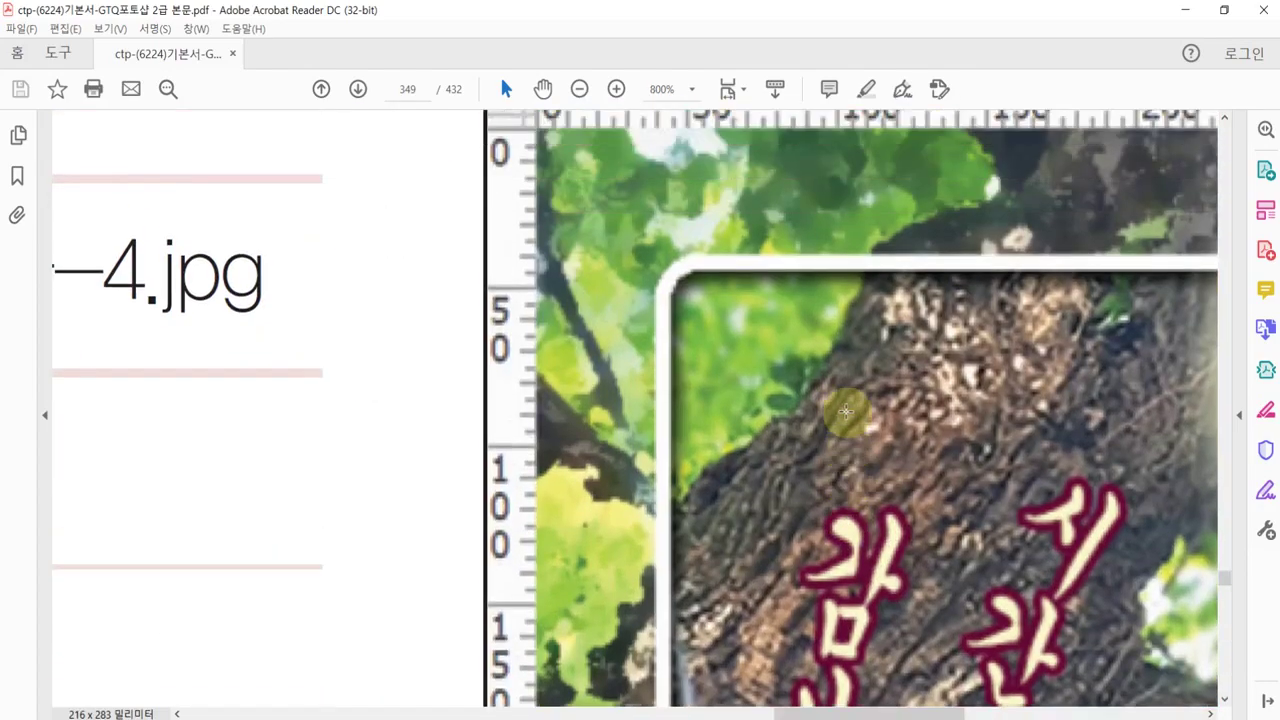
pyautogui.scroll(1, 845, 410)
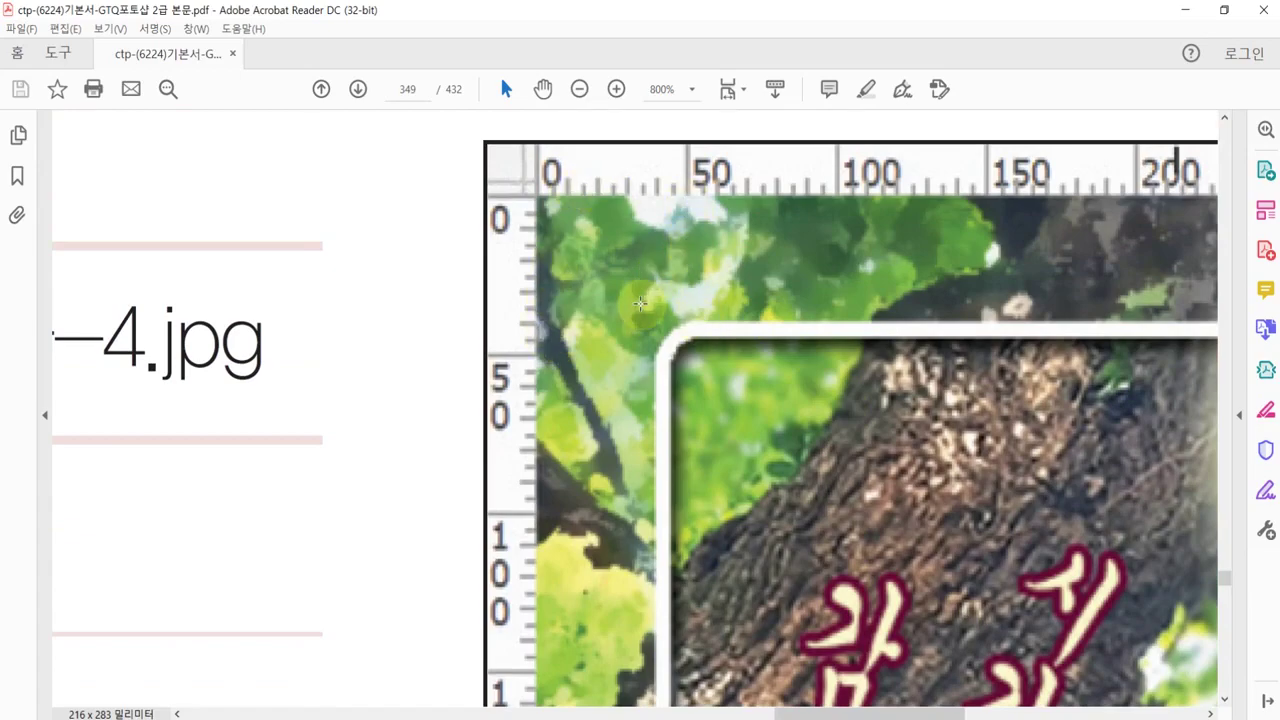
pyautogui.scroll(-1, 686, 415)
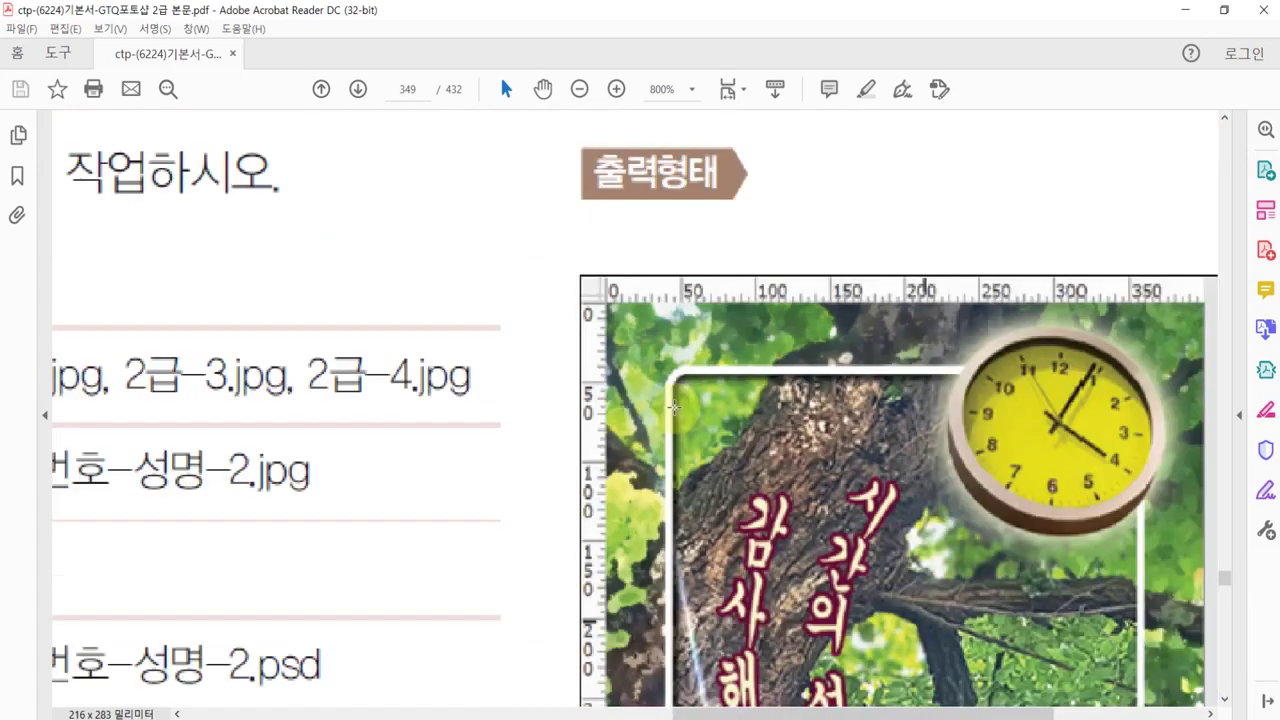
pyautogui.scroll(-2, 686, 415)
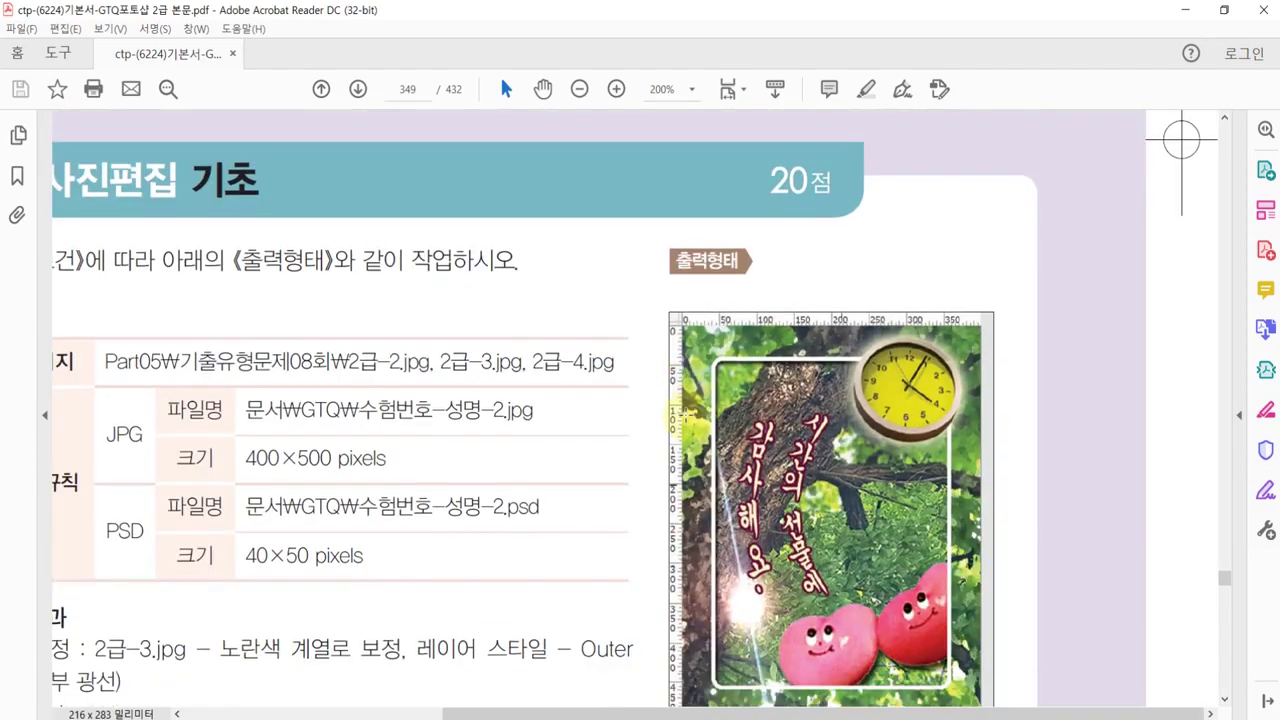
pyautogui.scroll(-1, 686, 415)
pyautogui.scroll(-2, 686, 415)
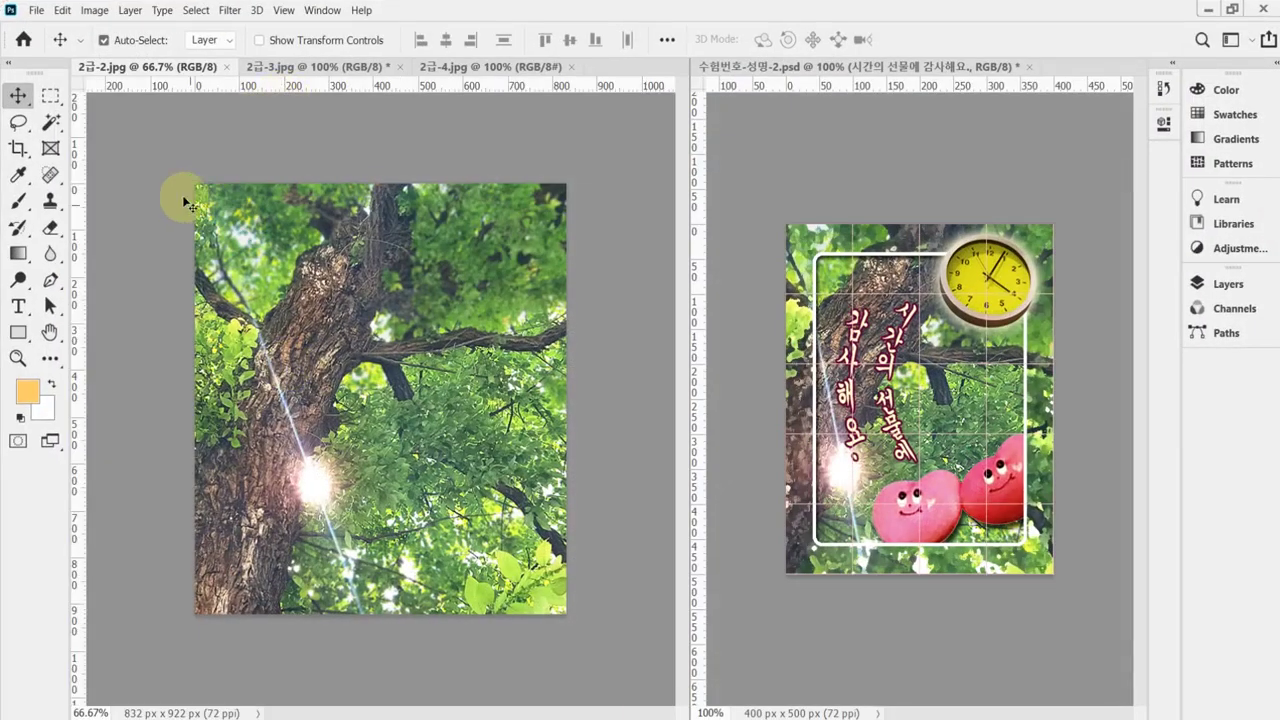
pyautogui.click(312, 68)
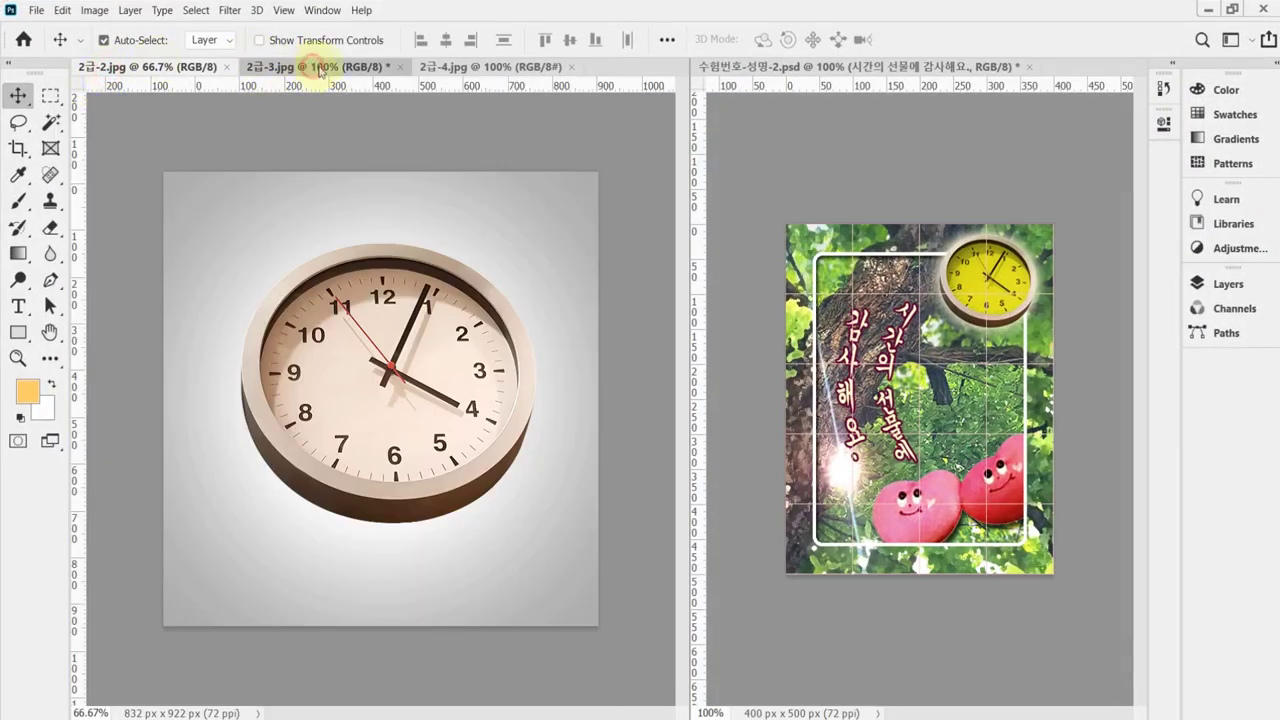
pyautogui.click(466, 70)
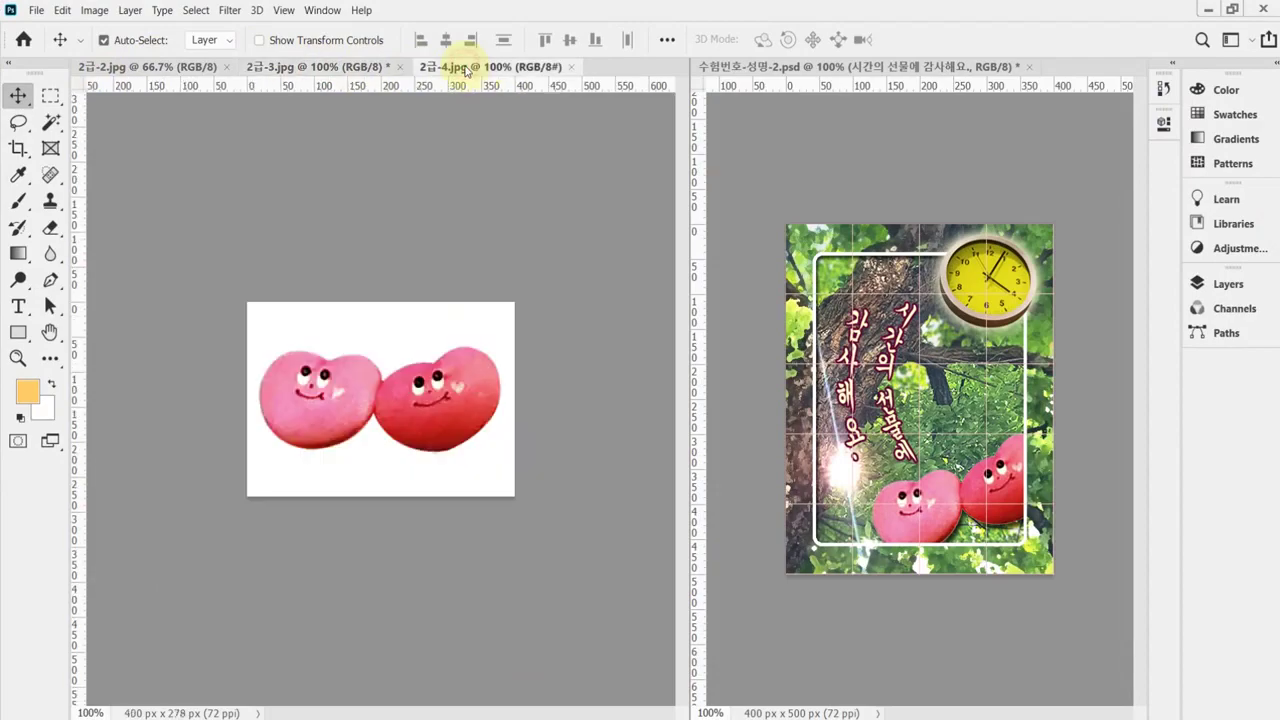
pyautogui.click(136, 70)
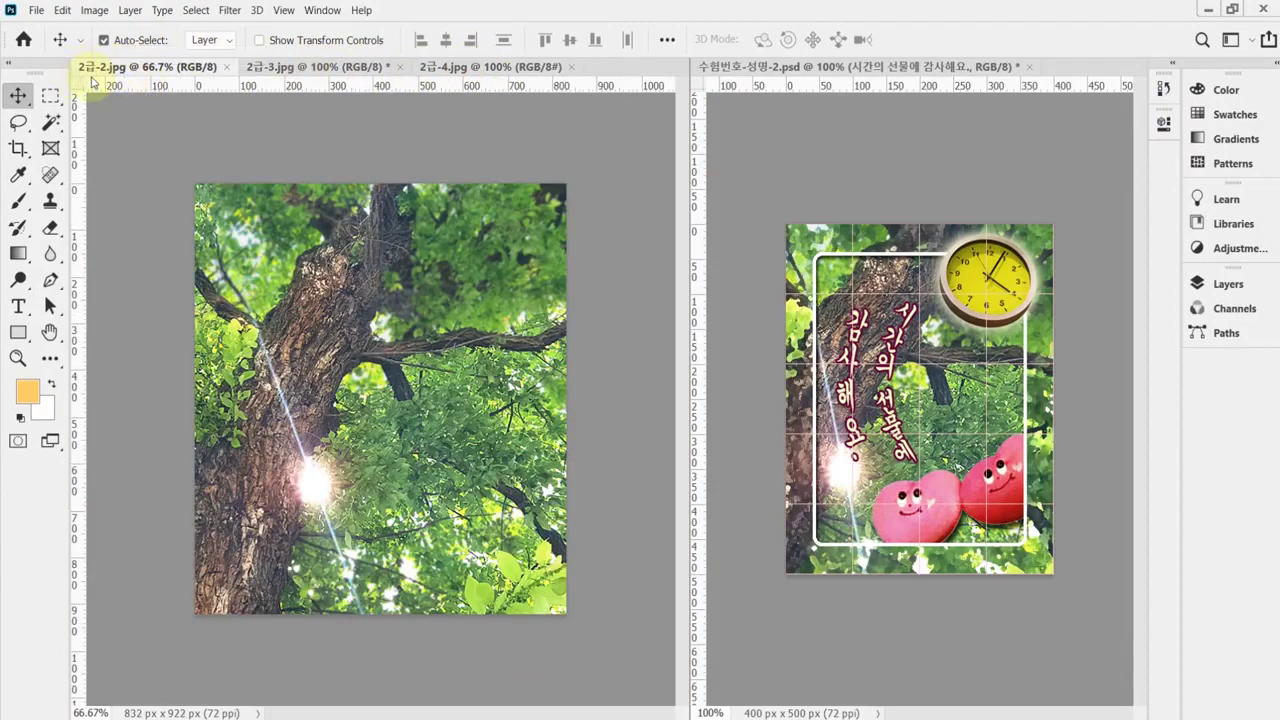
# Step: Create a 400 × 500 pixel RGB document at 72 pixels/inch with a white background, and show its grid
pyautogui.hotkey('ctrl', 'n')
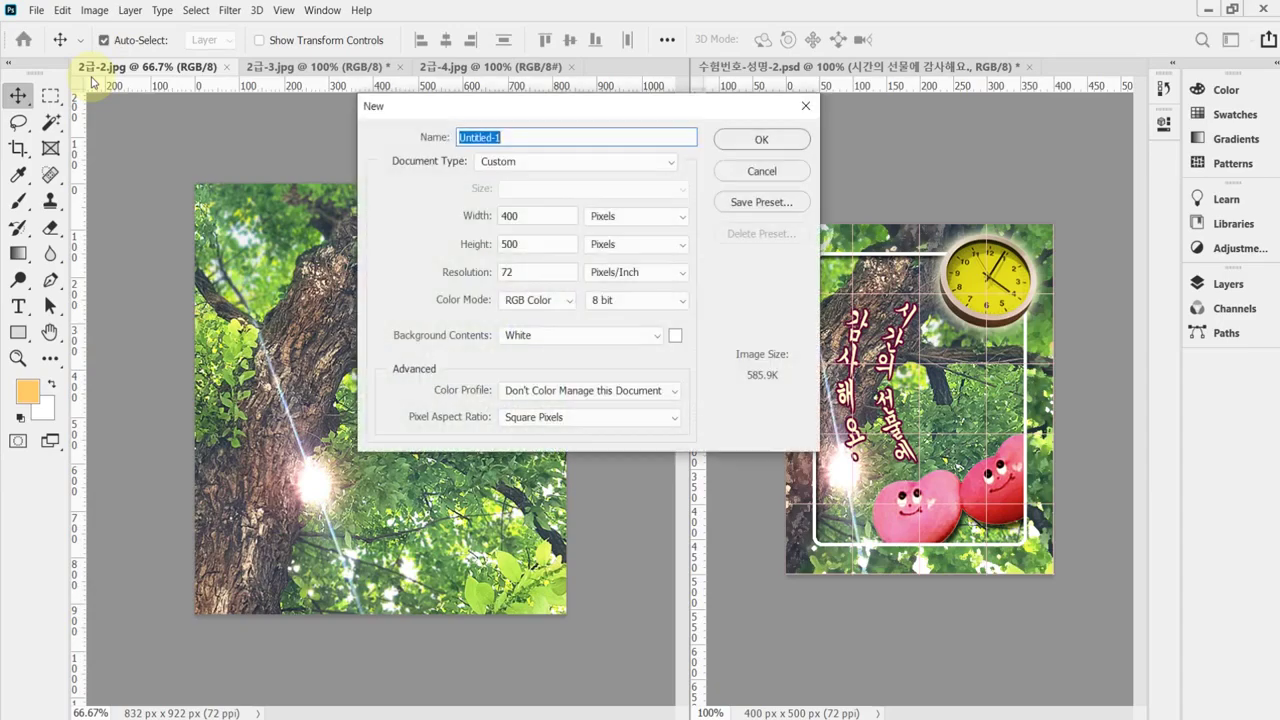
pyautogui.press('Tab')
pyautogui.press('Tab')
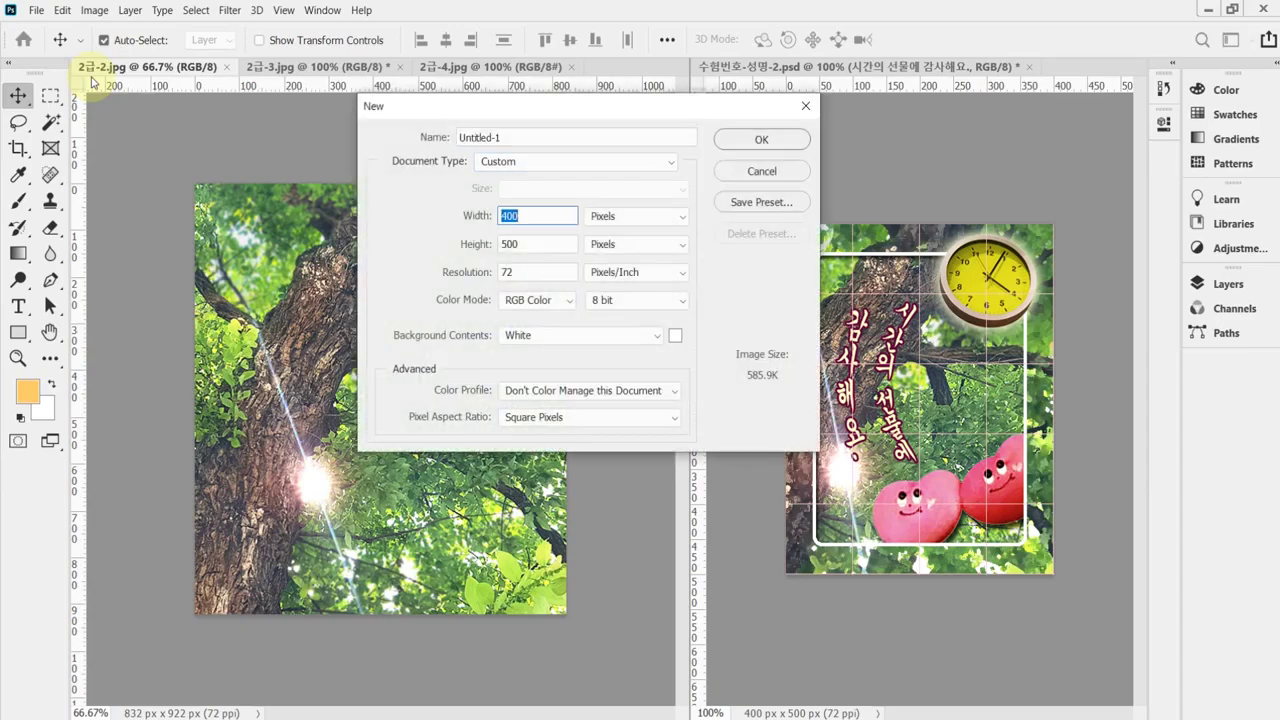
pyautogui.press('Tab')
pyautogui.press('Tab')
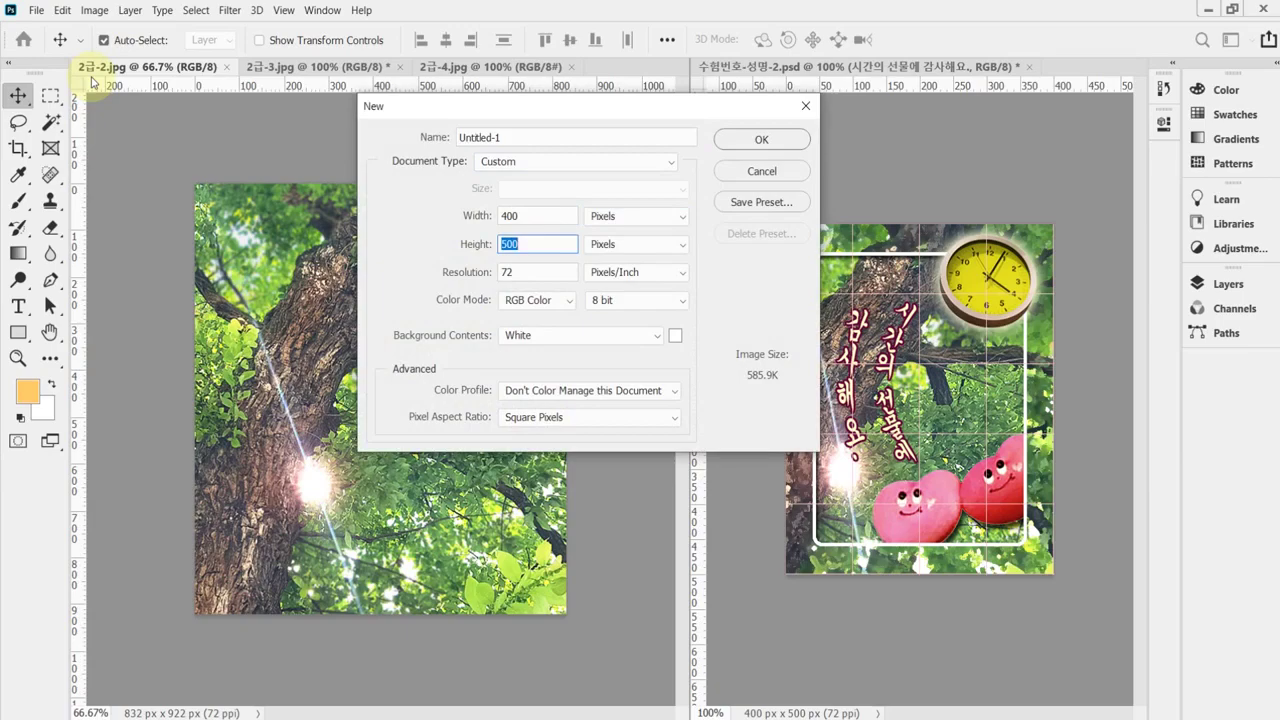
pyautogui.press('Tab')
pyautogui.press('Tab')
pyautogui.press('Tab')
pyautogui.press('Tab')
pyautogui.press('Tab')
pyautogui.press('Tab')
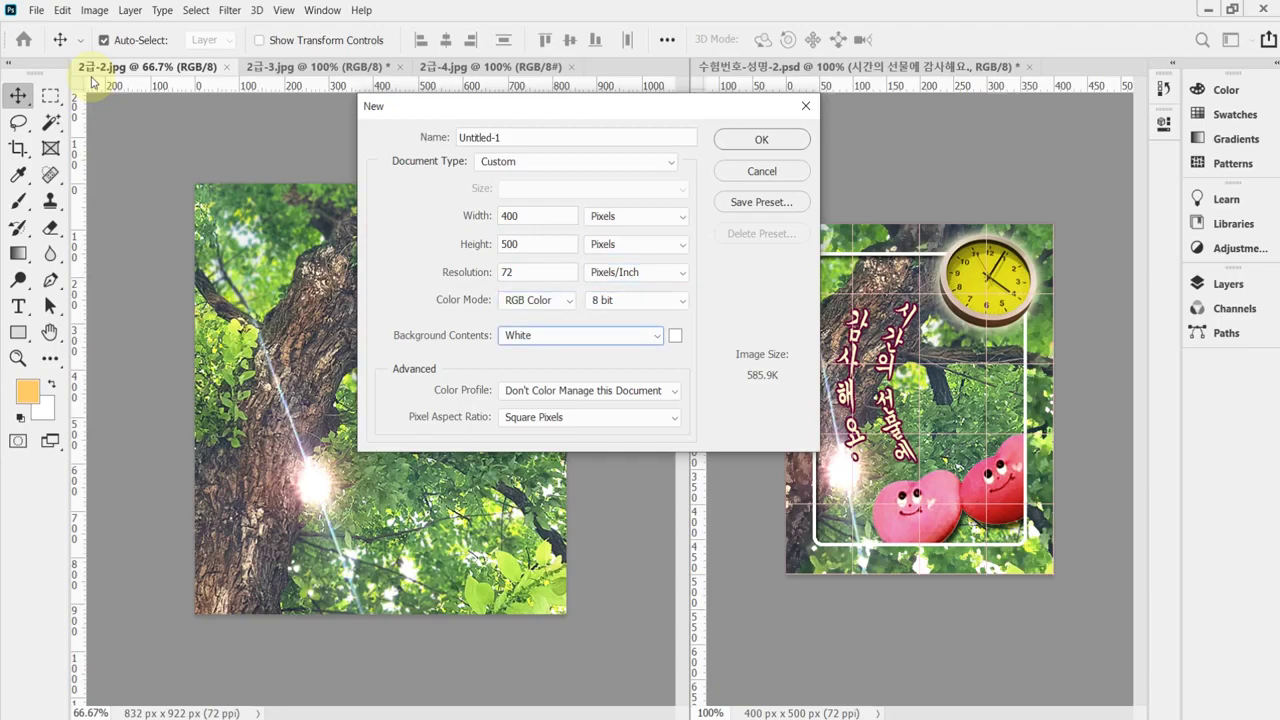
pyautogui.press('Return')
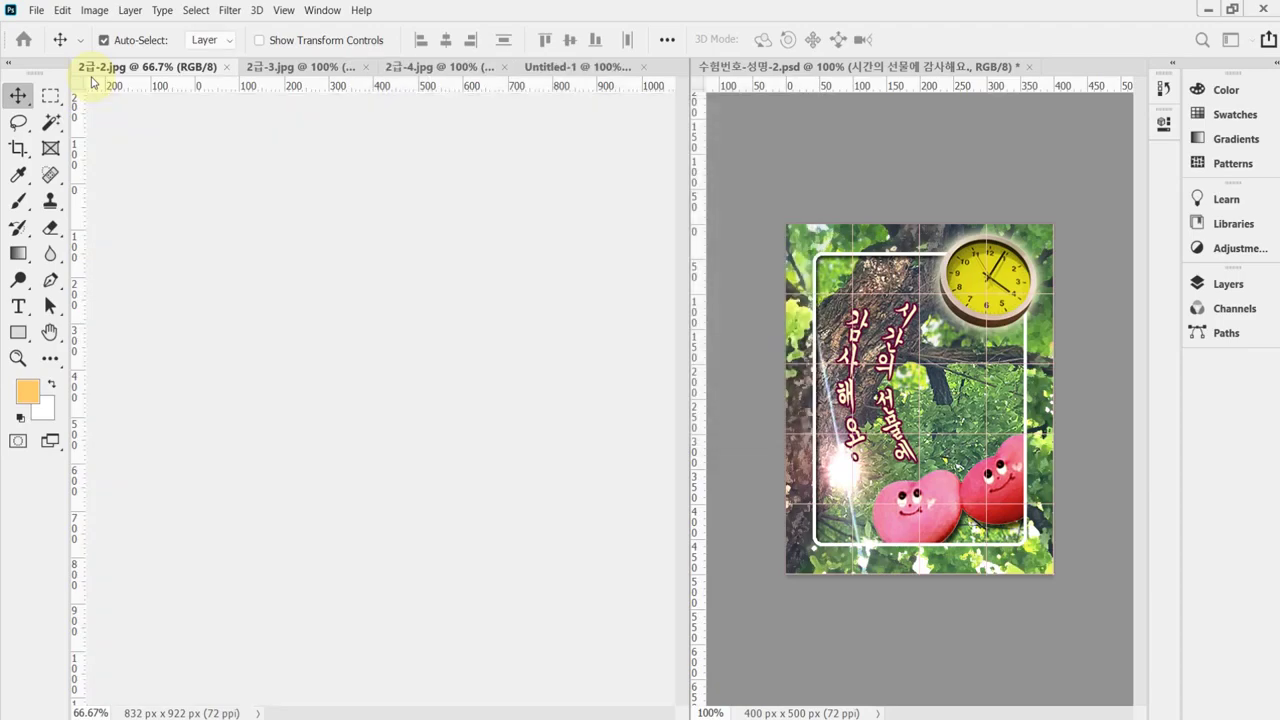
pyautogui.press('ctrl')
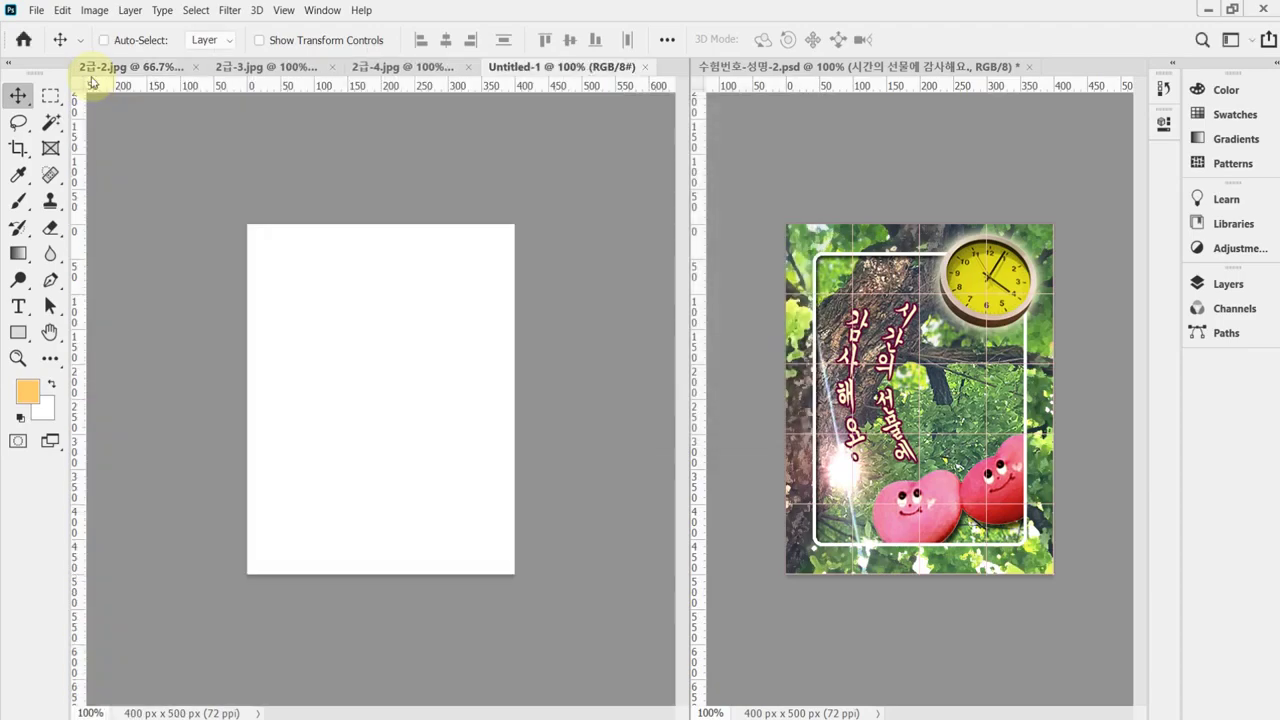
pyautogui.hotkey('ctrl', "'")
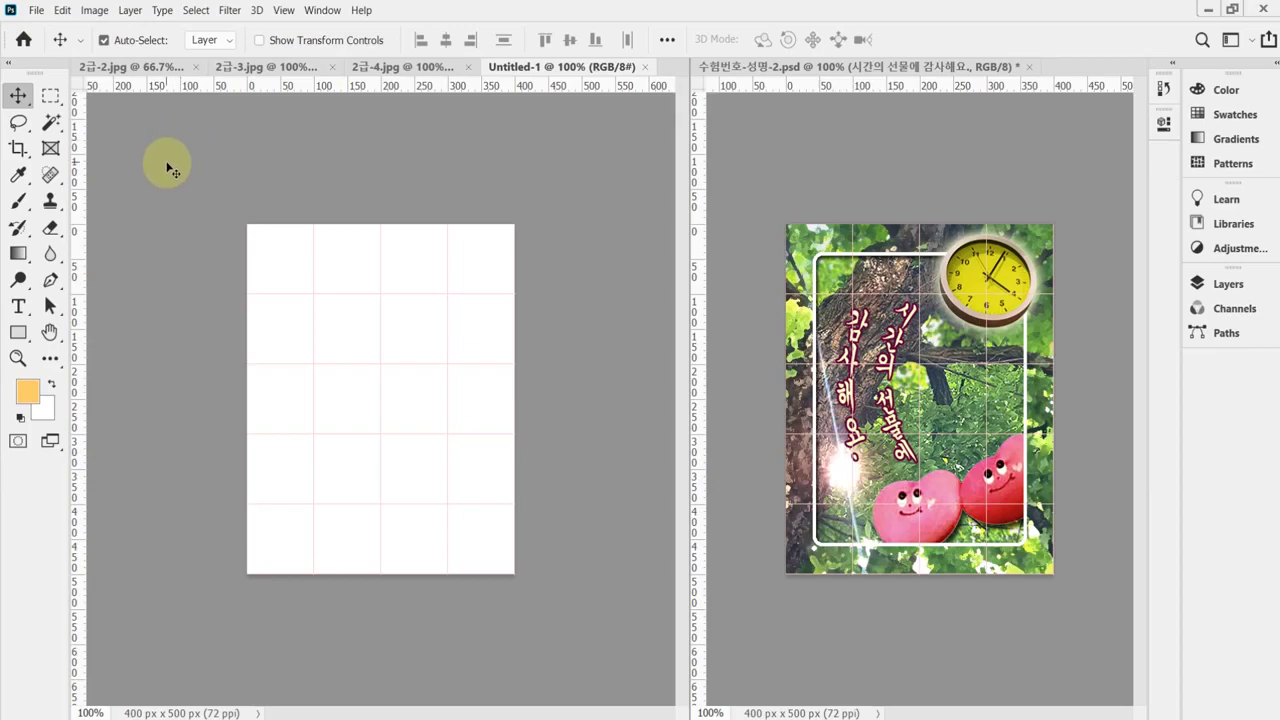
# Step: Copy the entire 2급-2.jpg tree image into the new blank document
pyautogui.click(112, 67)
pyautogui.hotkey('ctrl', 'a')
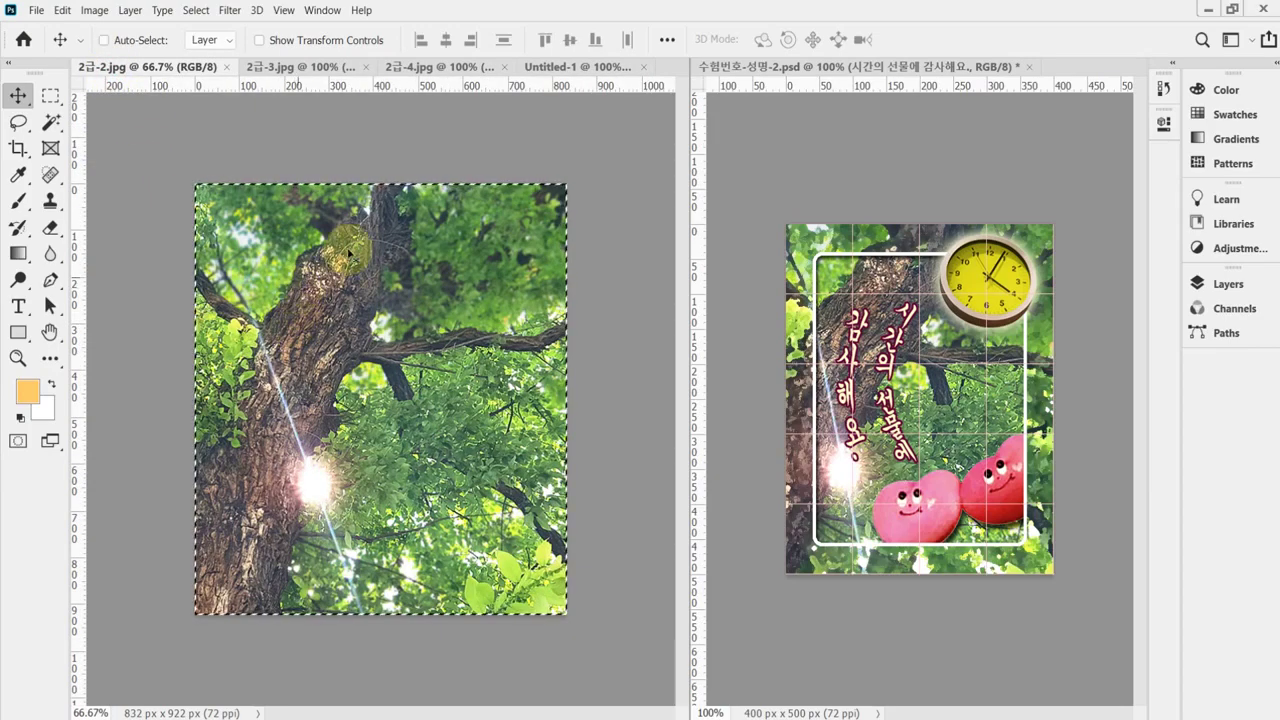
pyautogui.click(568, 67)
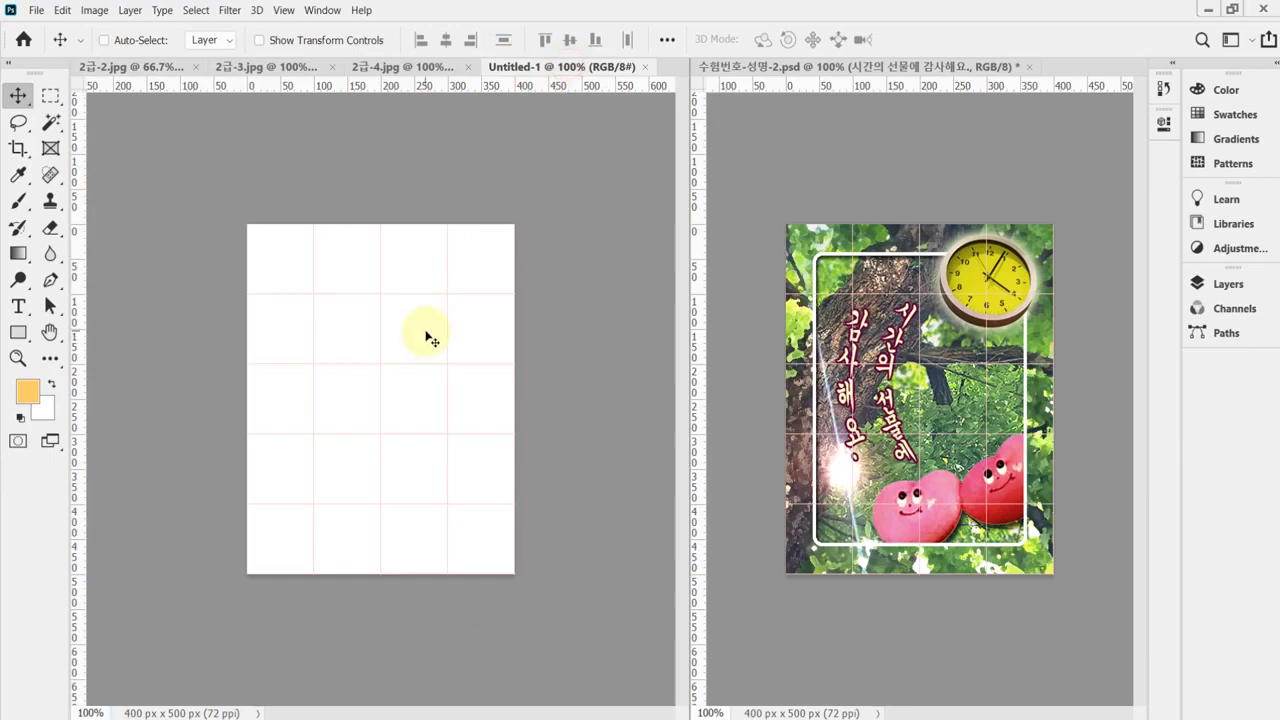
pyautogui.hotkey('ctrl', 'v')
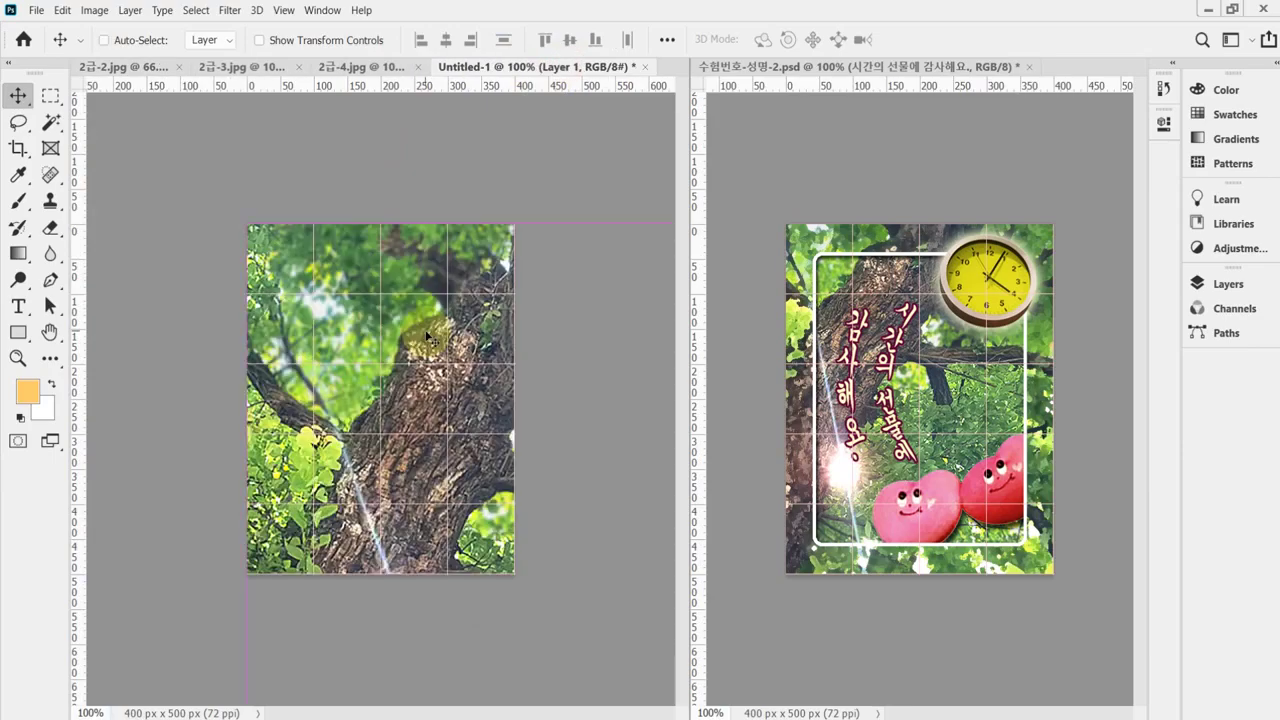
# Step: Scale the tree layer proportionally to 67%, centre it at X 200, Y 250 px, and rotate it about 7.2° clockwise
pyautogui.hotkey('ctrl', 't')
pyautogui.click(409, 39)
pyautogui.moveTo(456, 423); pyautogui.dragTo(357, 335)
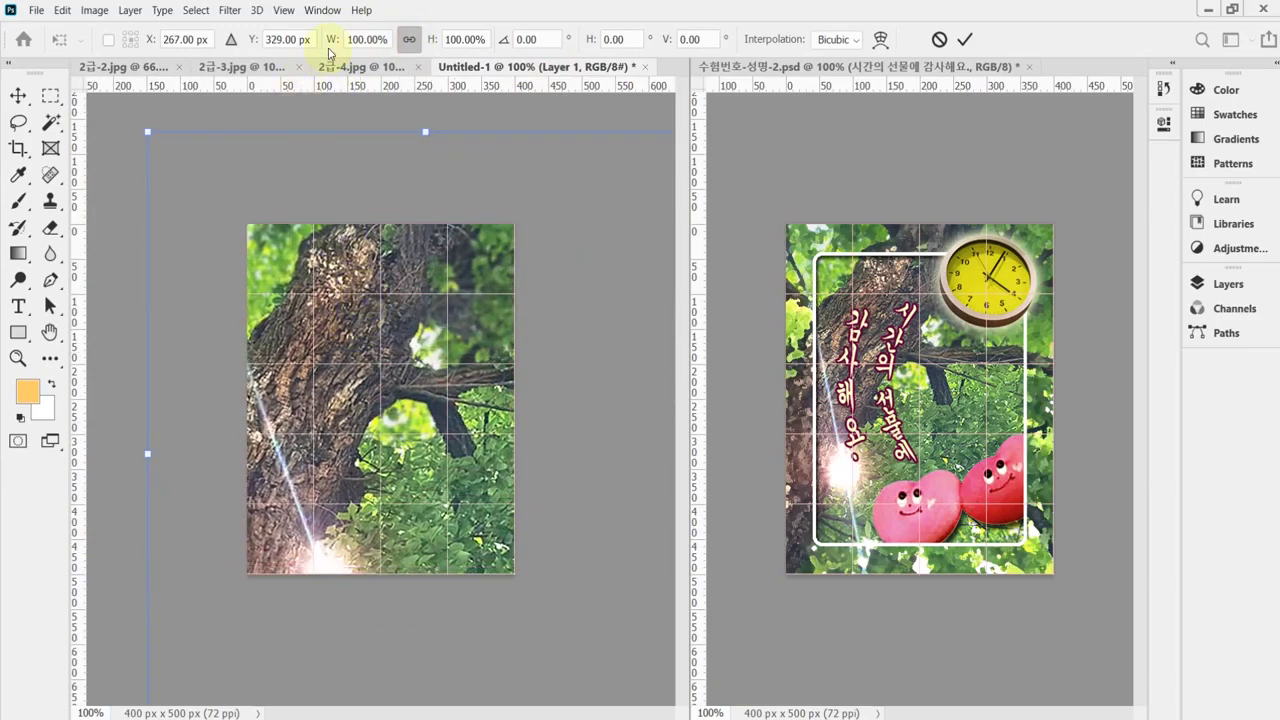
pyautogui.moveTo(331, 39); pyautogui.dragTo(304, 39)
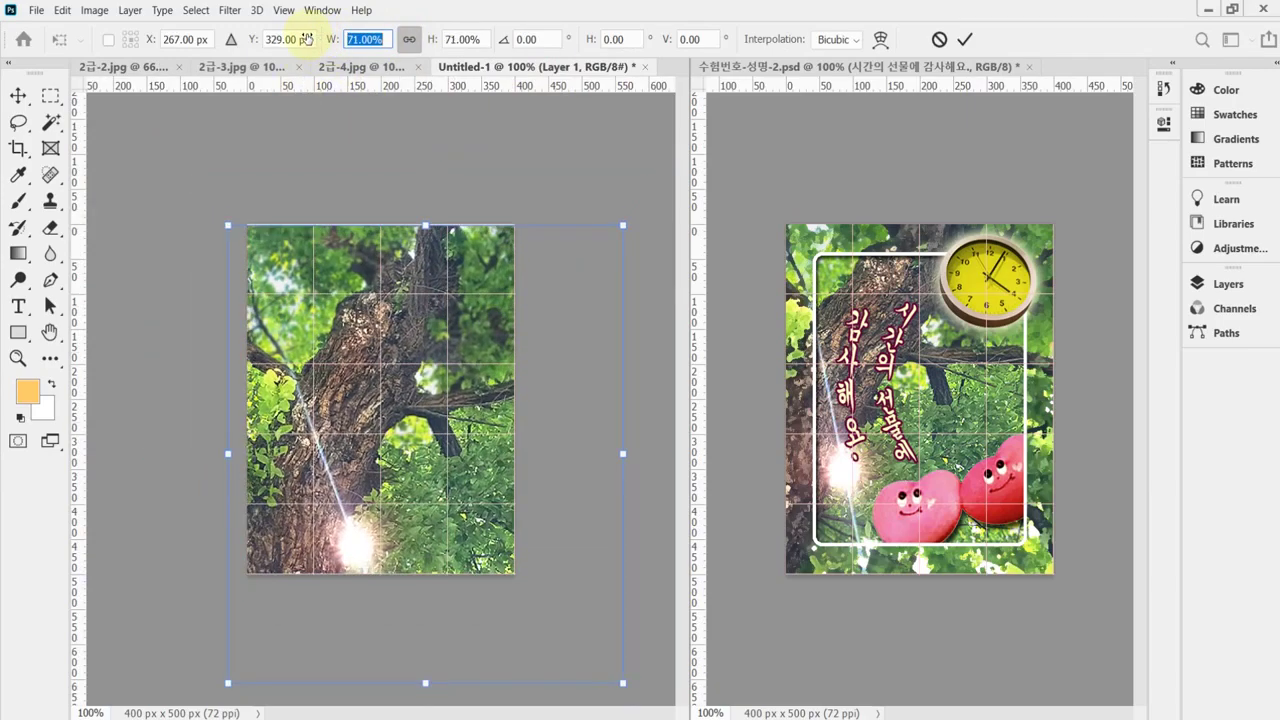
pyautogui.write('70')
pyautogui.press('Return')
pyautogui.moveTo(460, 381); pyautogui.dragTo(438, 332)
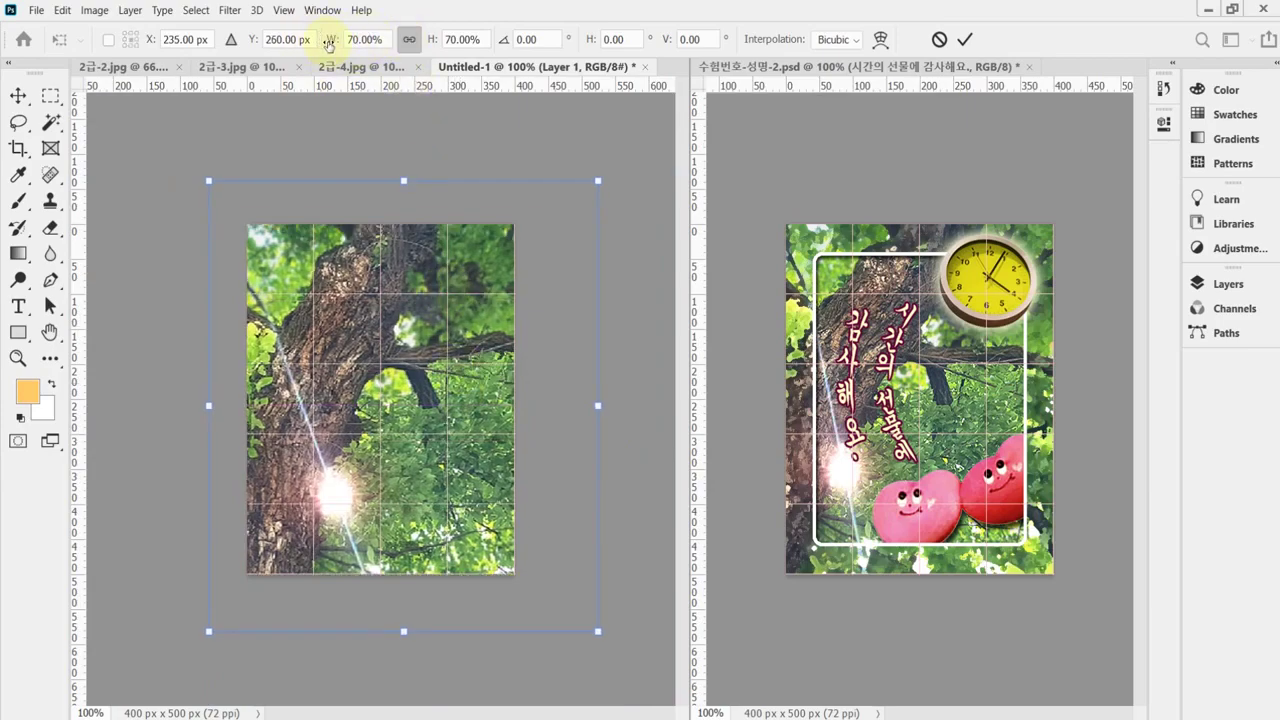
pyautogui.moveTo(329, 44); pyautogui.dragTo(322, 44)
pyautogui.moveTo(451, 448); pyautogui.dragTo(423, 438)
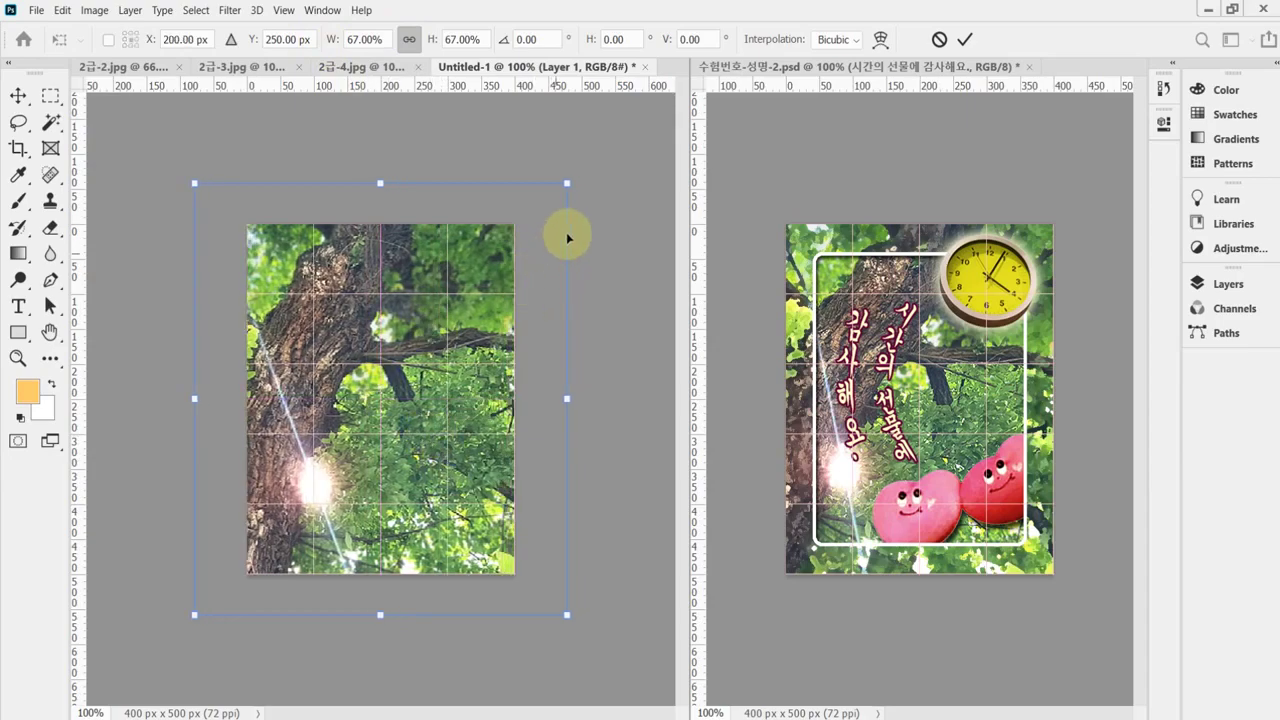
pyautogui.moveTo(595, 229); pyautogui.dragTo(620, 258)
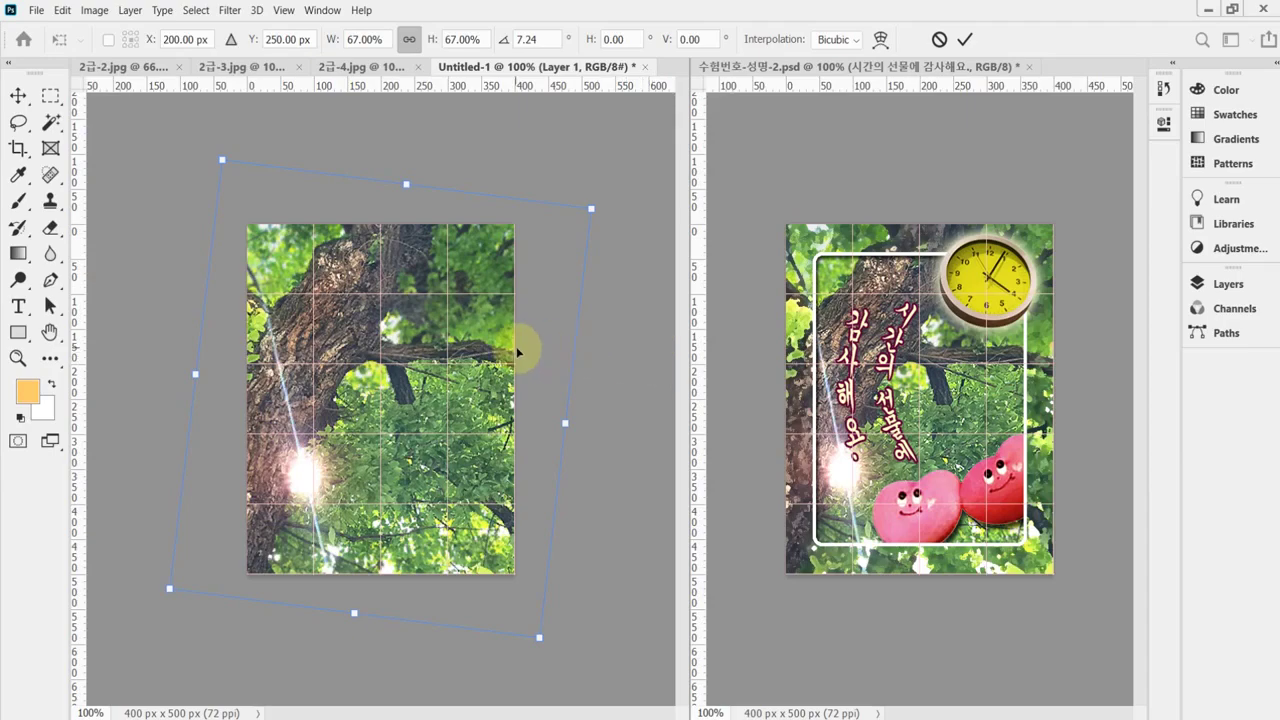
pyautogui.press('Escape')
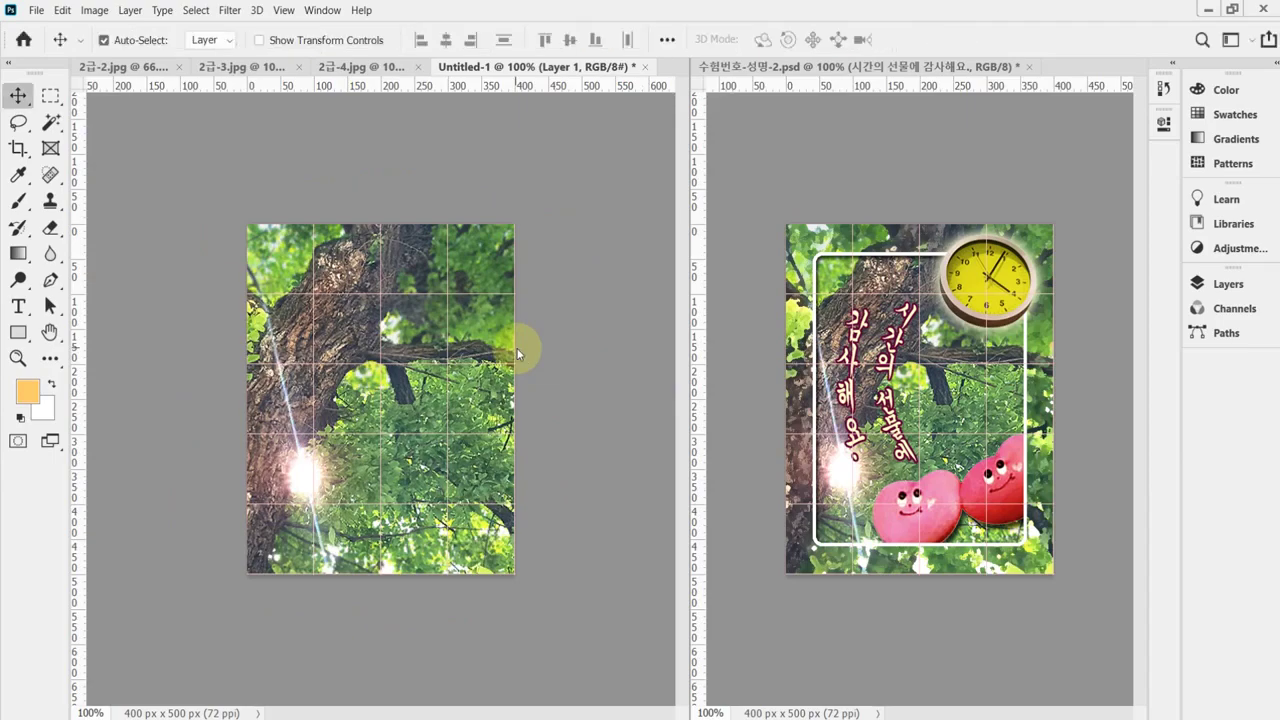
# Step: Save the document as 수험번호-성명-2 in Photoshop format with layers in the 임시파일 folder on the desktop
pyautogui.hotkey('ctrl', 'shift', 's')
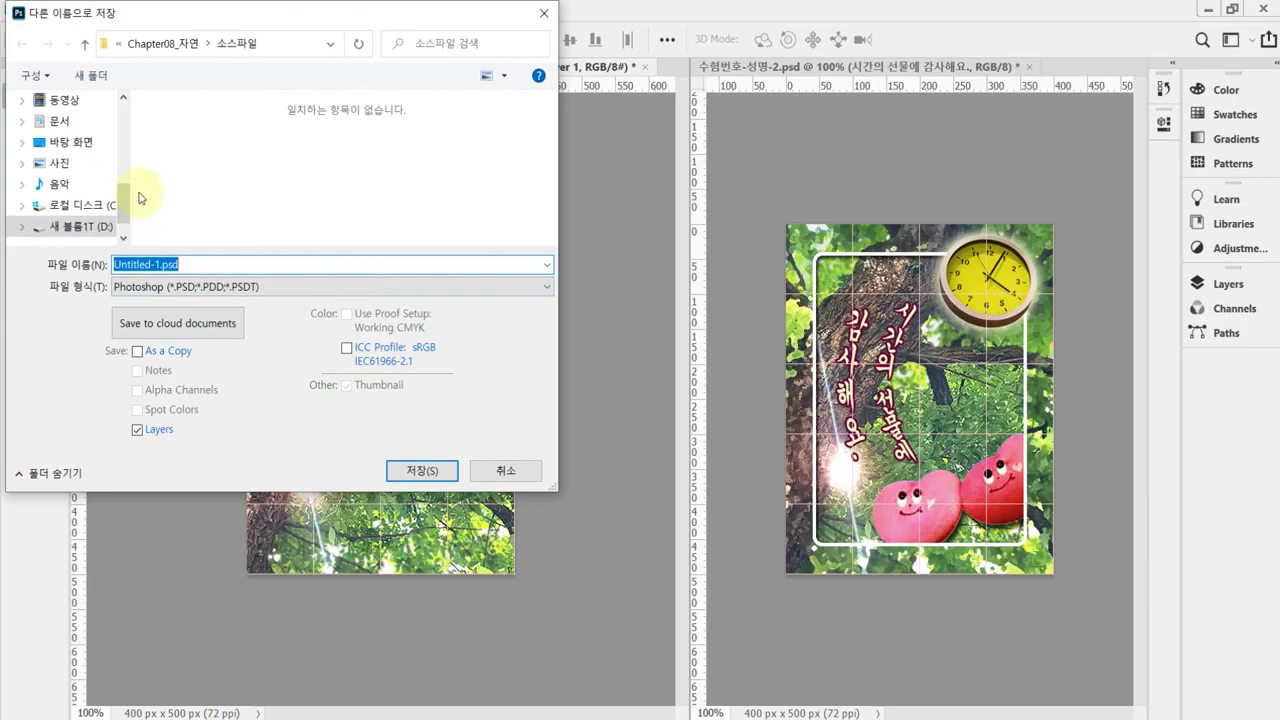
pyautogui.click(78, 141)
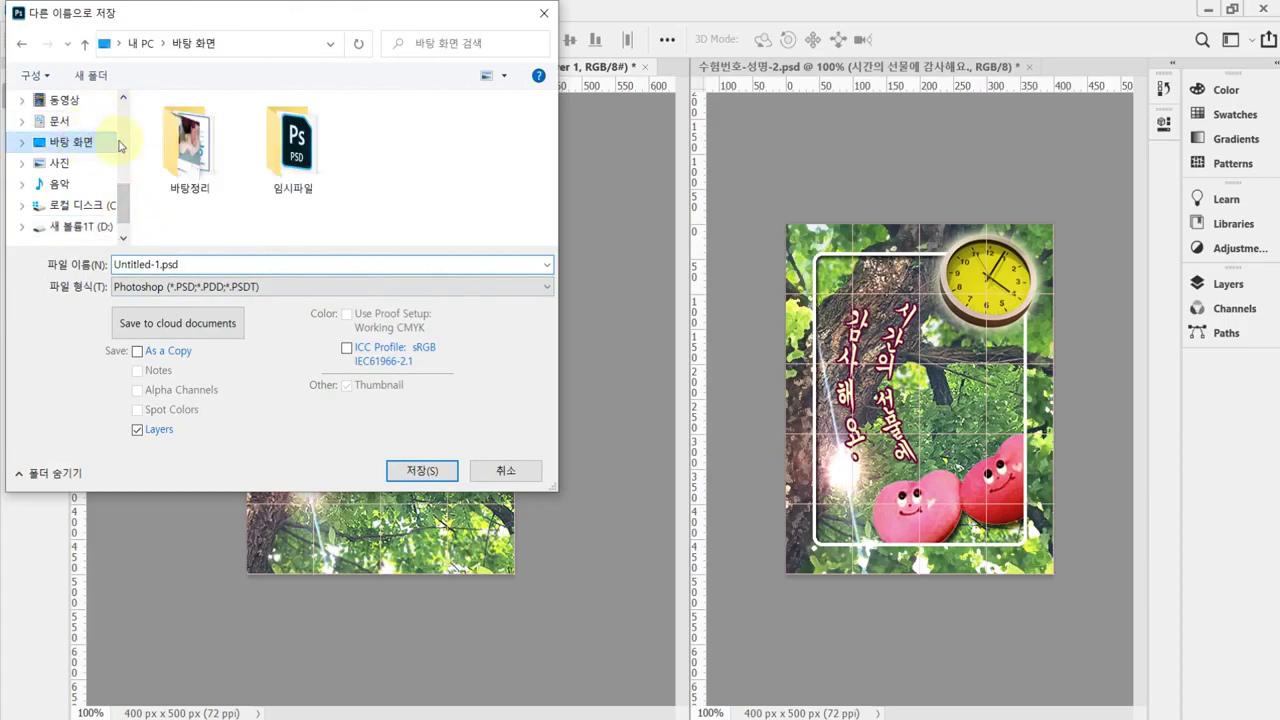
pyautogui.doubleClick(300, 155)
pyautogui.click(210, 128)
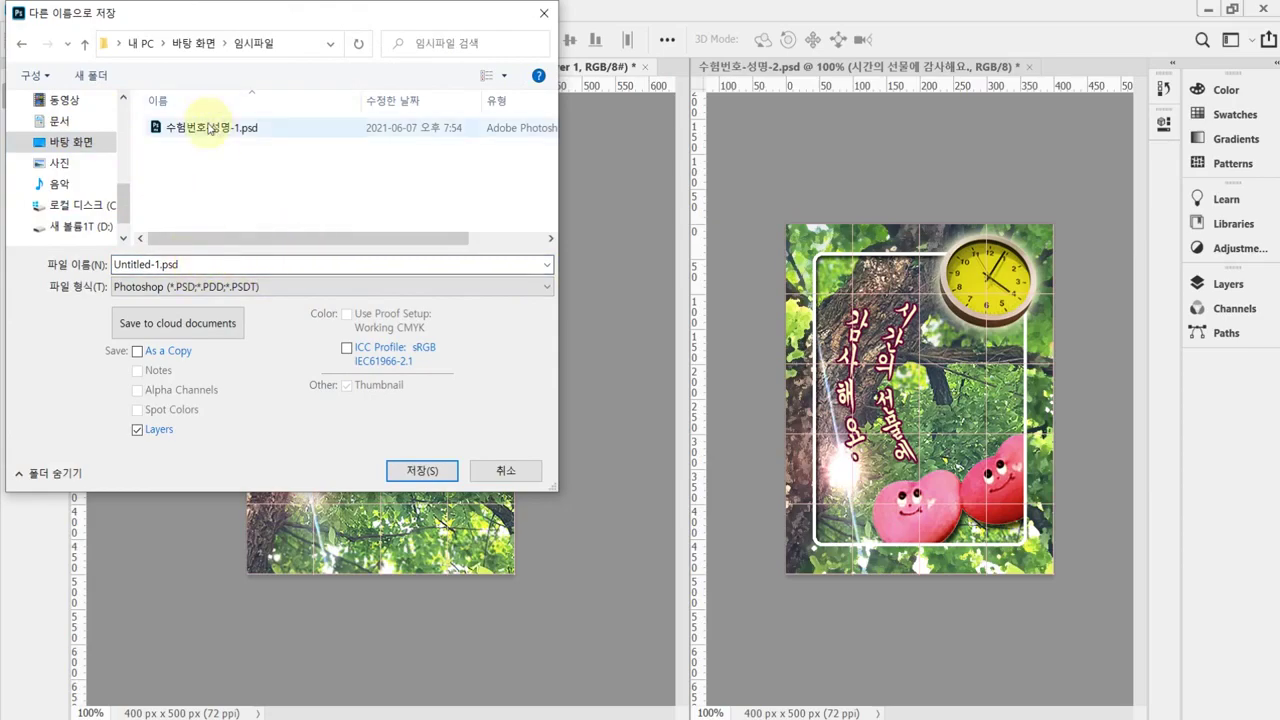
pyautogui.doubleClick(200, 265)
pyautogui.moveTo(182, 264); pyautogui.dragTo(239, 264)
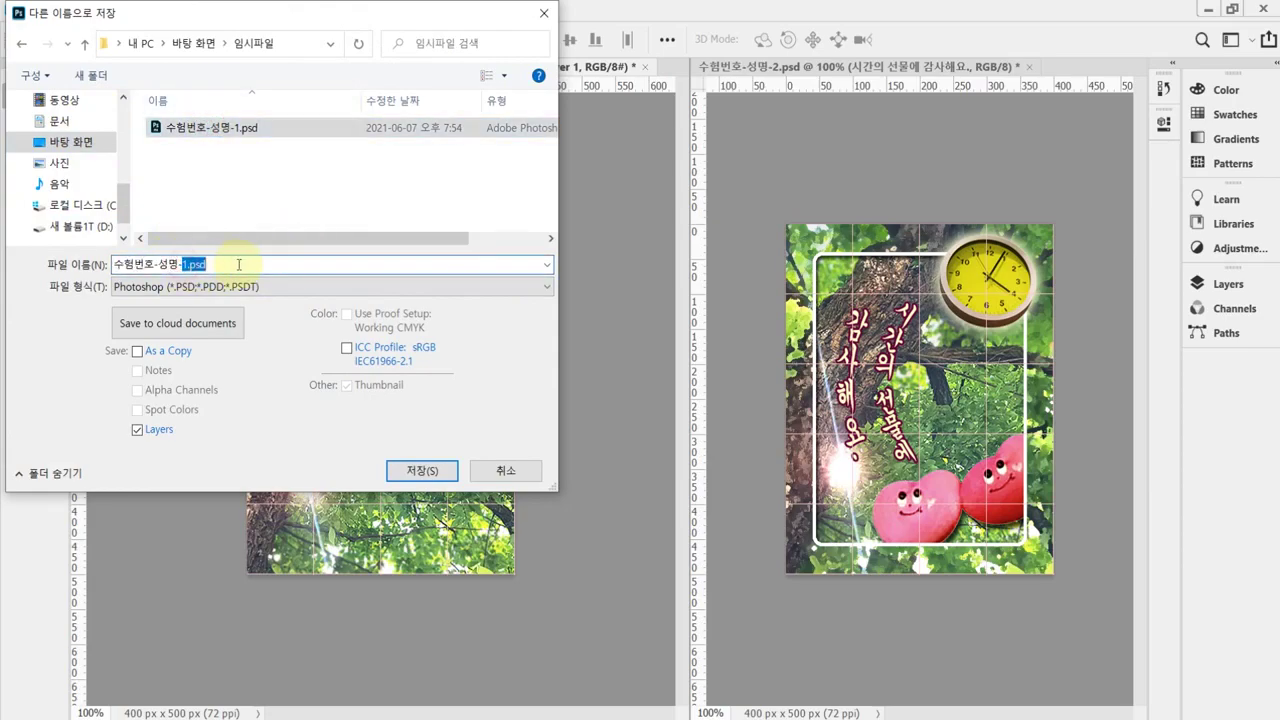
pyautogui.write('2')
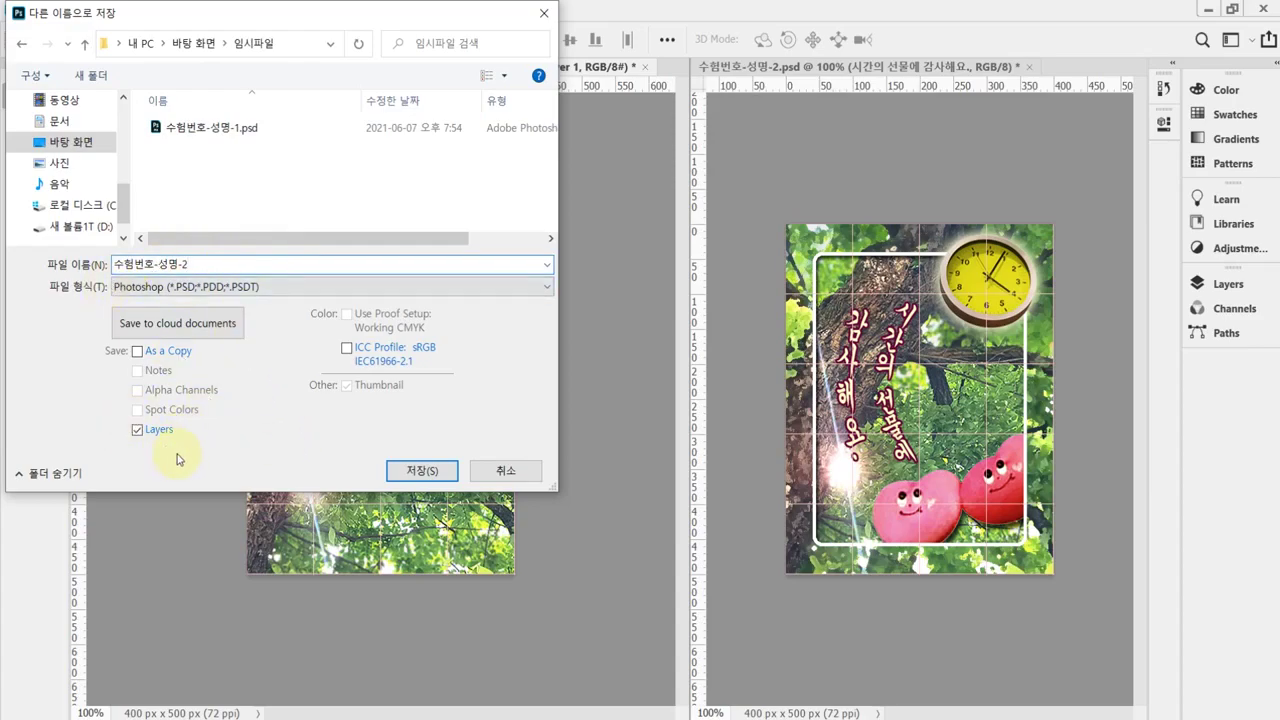
pyautogui.click(436, 482)
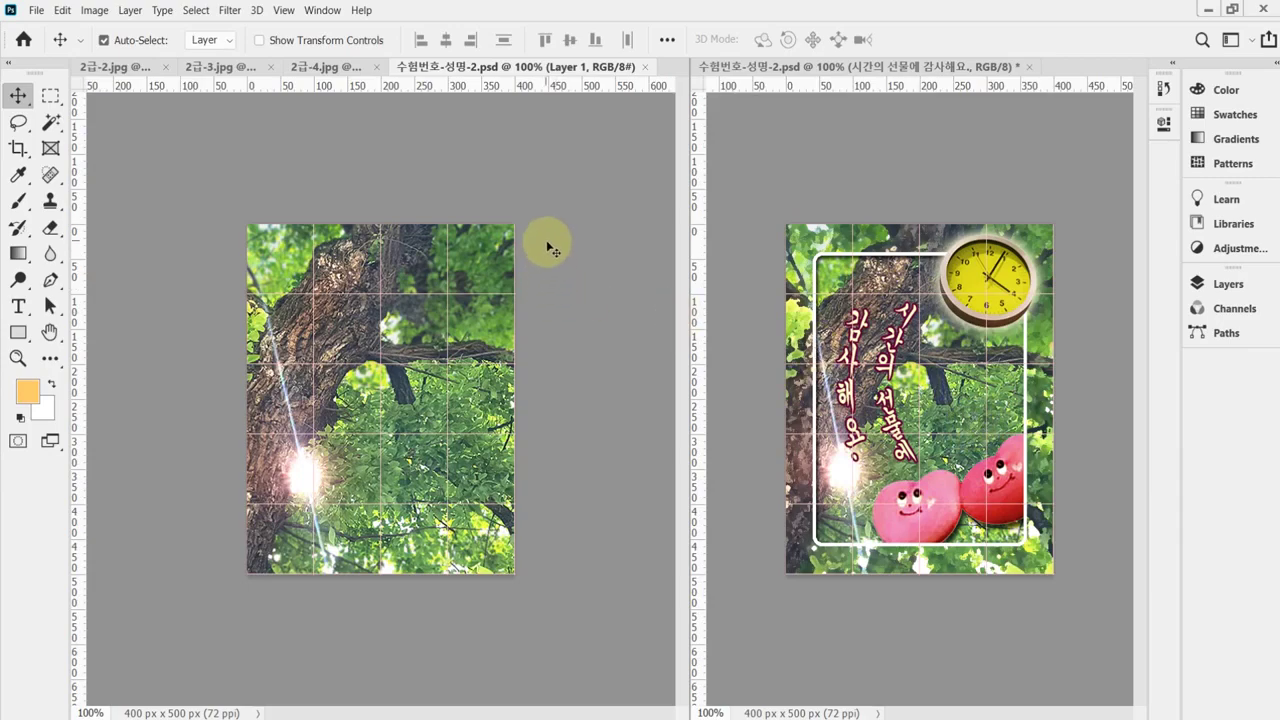
# Step: Duplicate the tree layer and save the document
pyautogui.hotkey('ctrl', 'j')
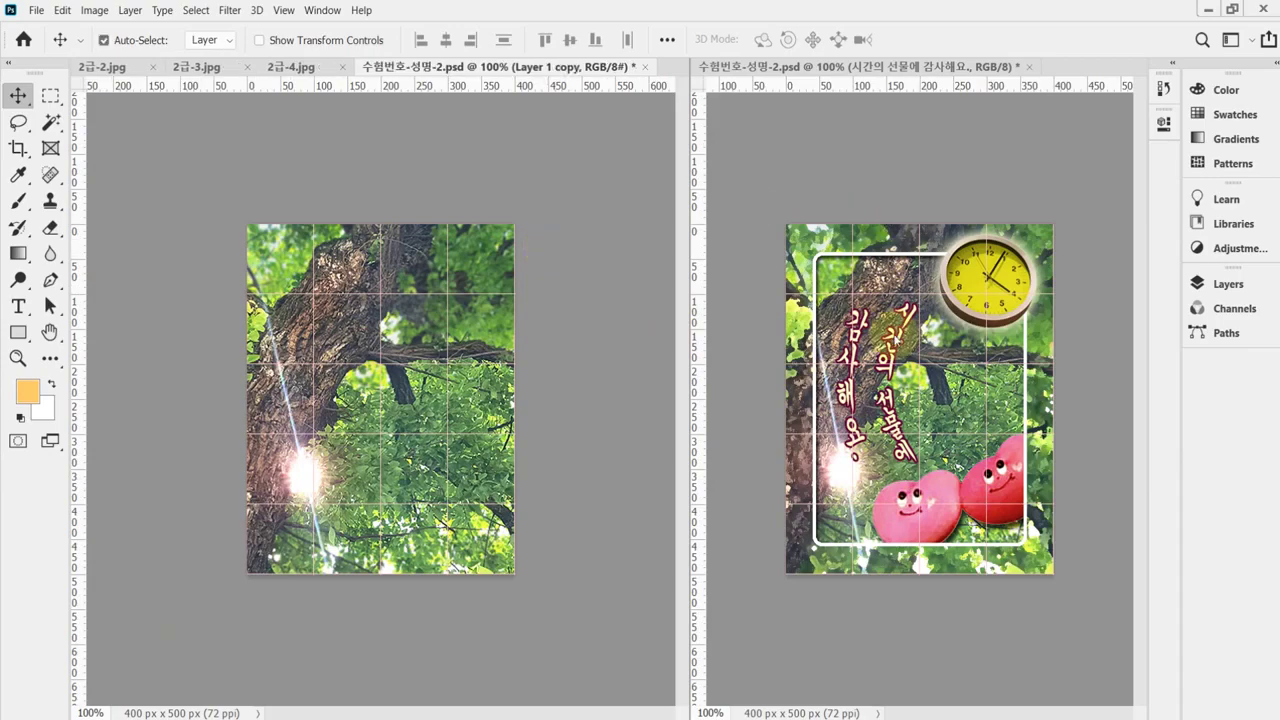
pyautogui.click(1238, 285)
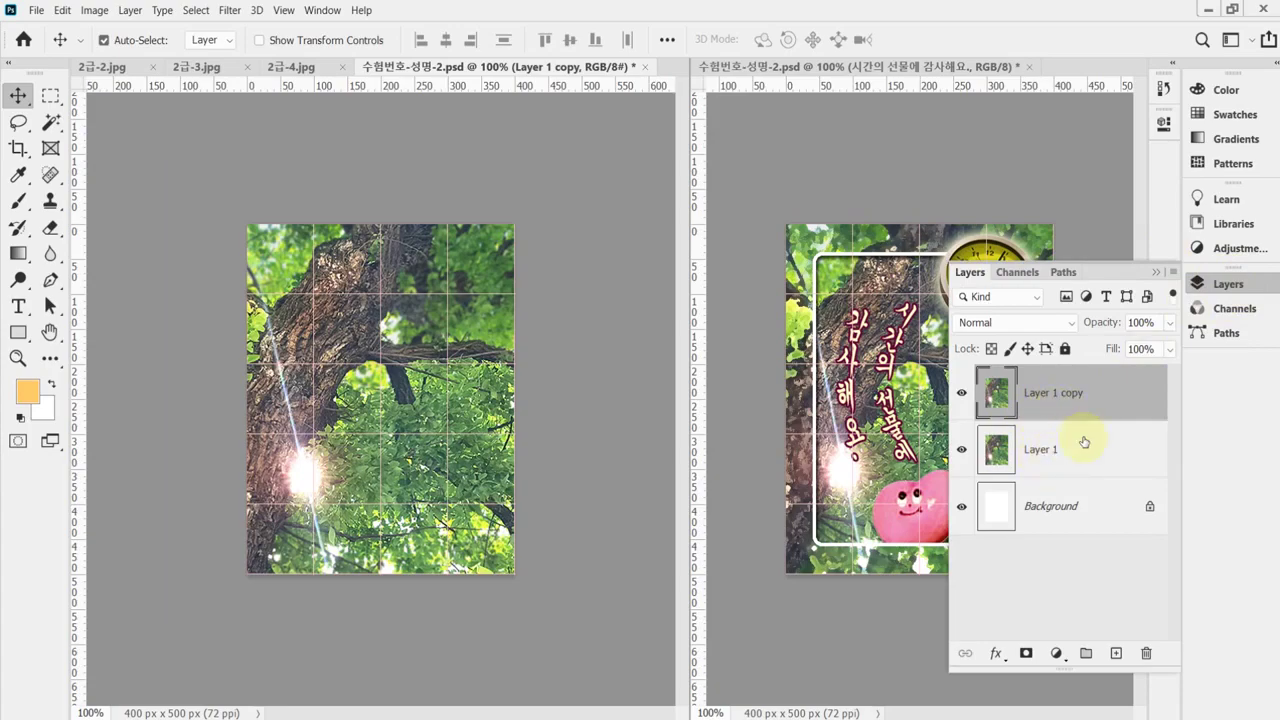
pyautogui.click(1230, 298)
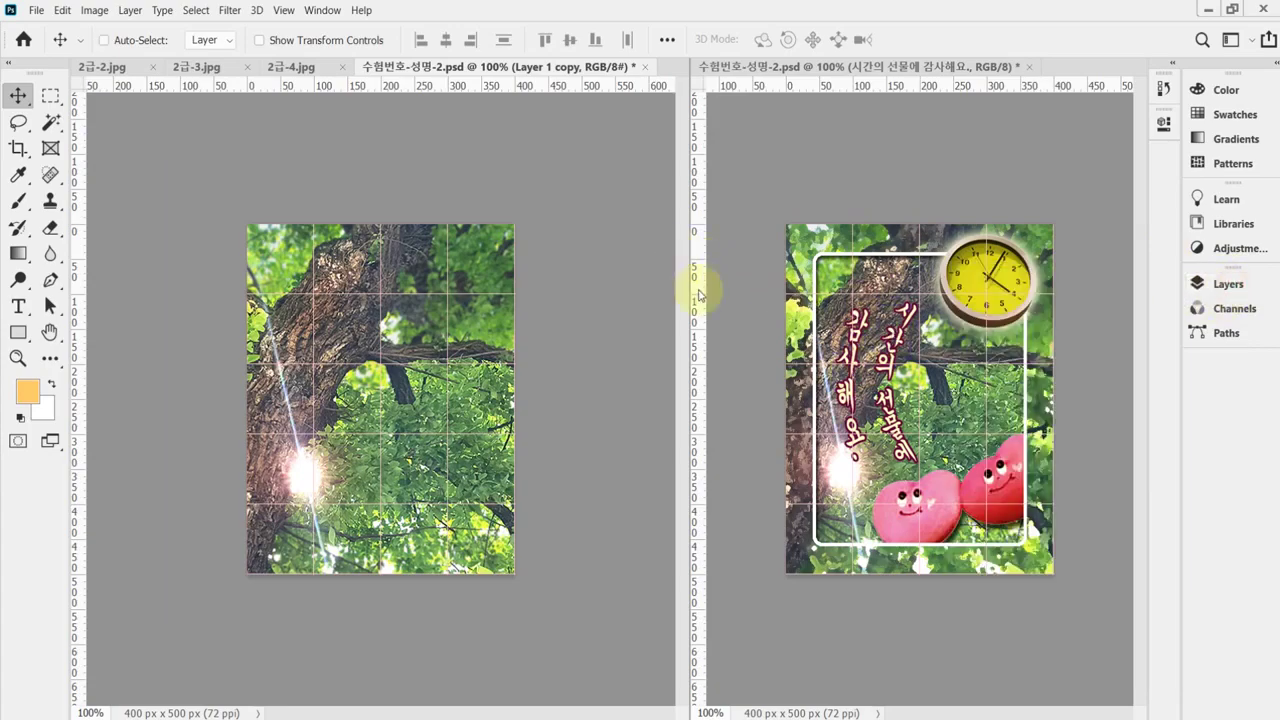
pyautogui.hotkey('ctrl', 's')
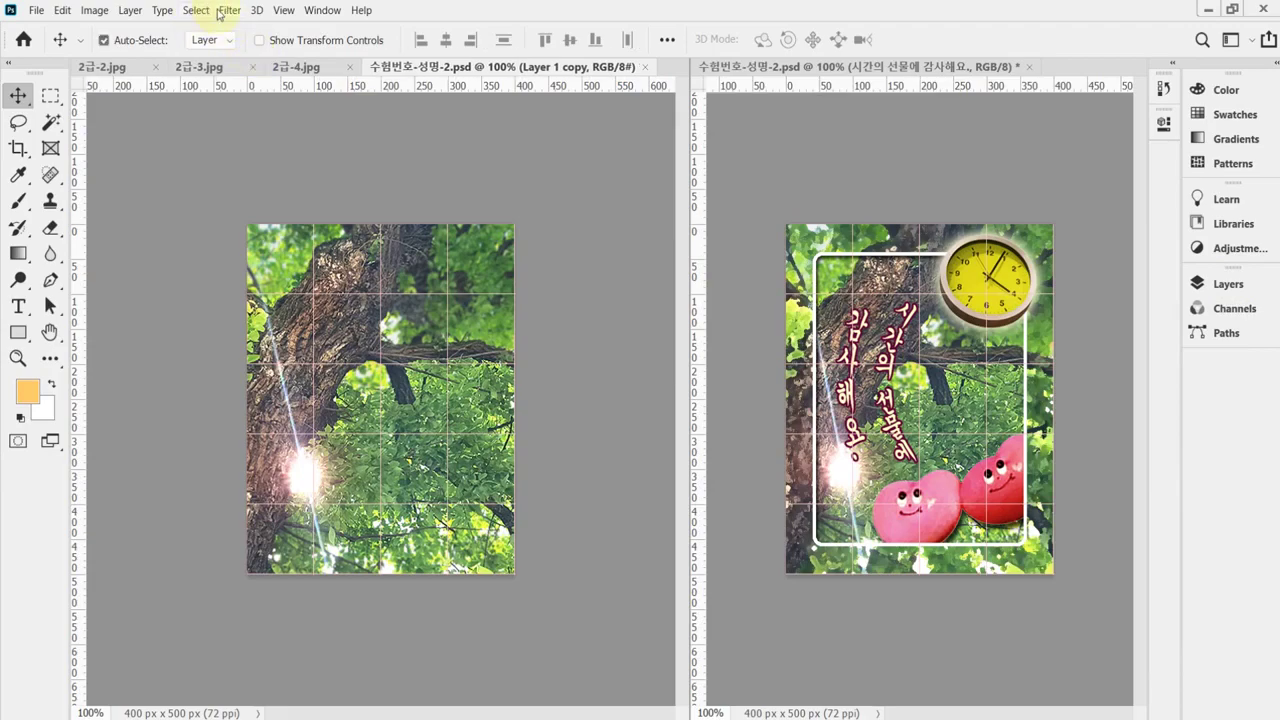
# Step: Apply the artistic Dry Brush filter to the duplicated tree layer with brush size 2, brush detail 8 and texture 1
pyautogui.click(226, 11)
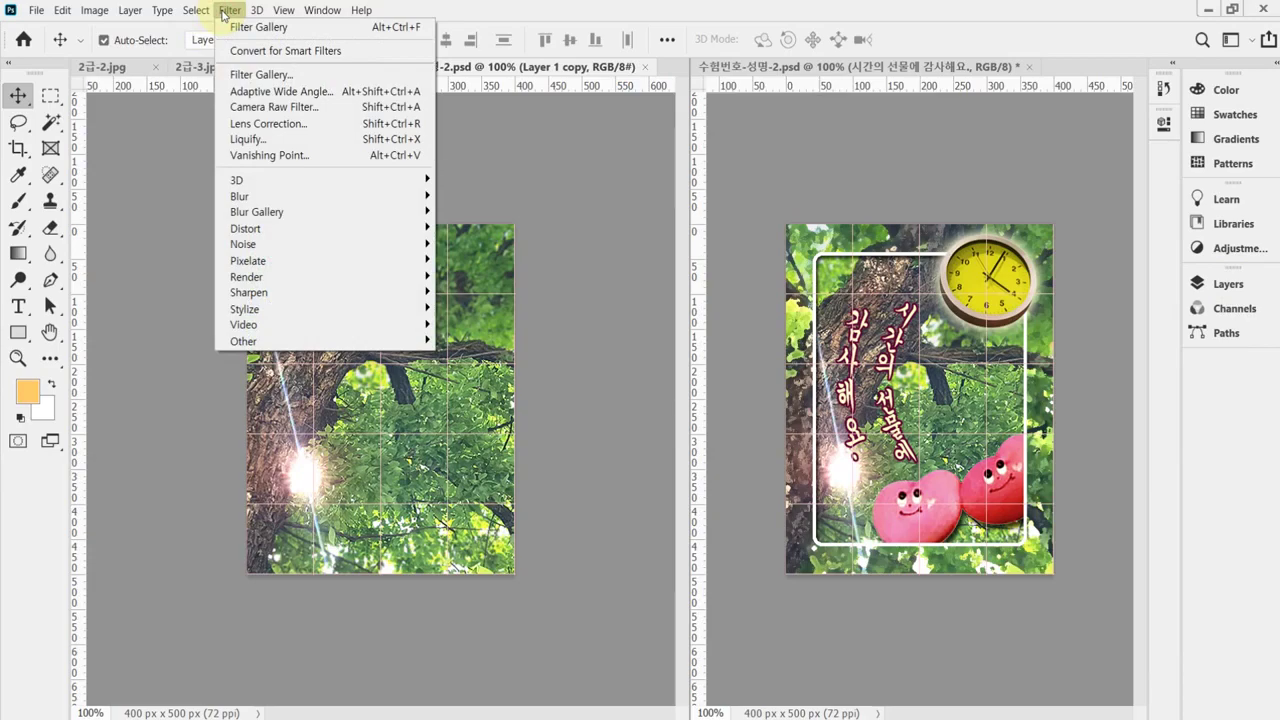
pyautogui.press('Escape')
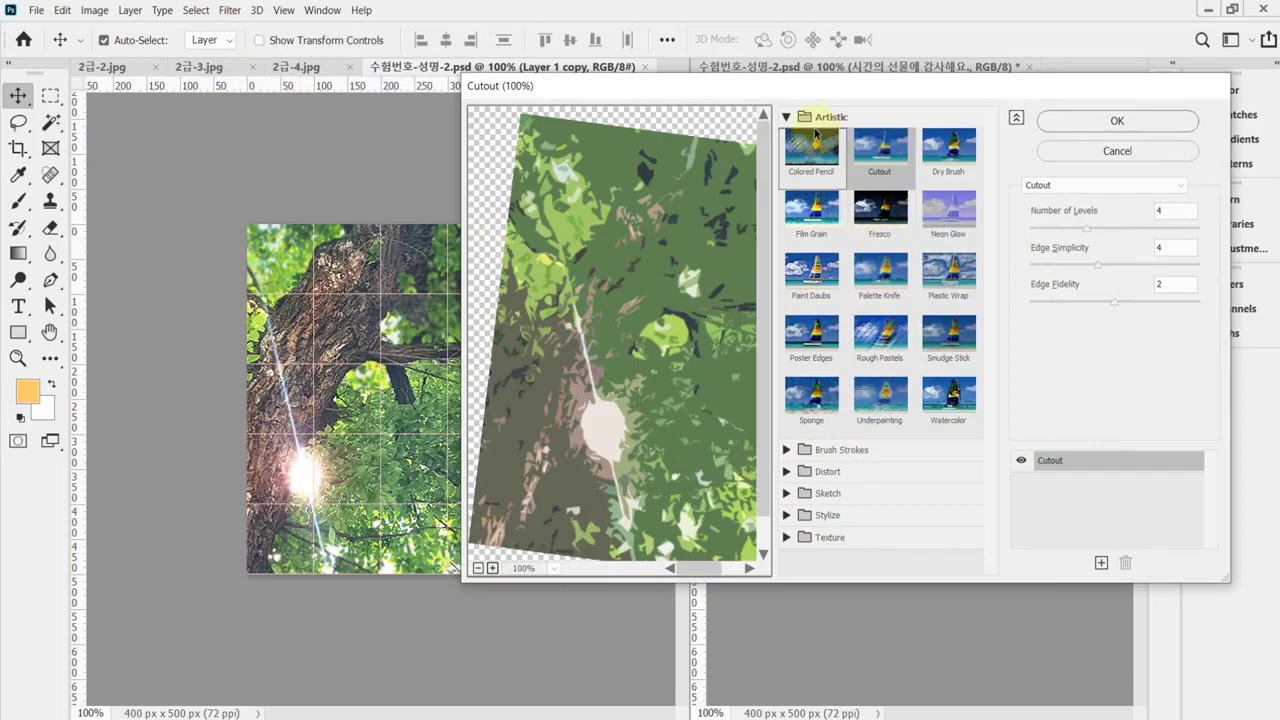
pyautogui.click(958, 170)
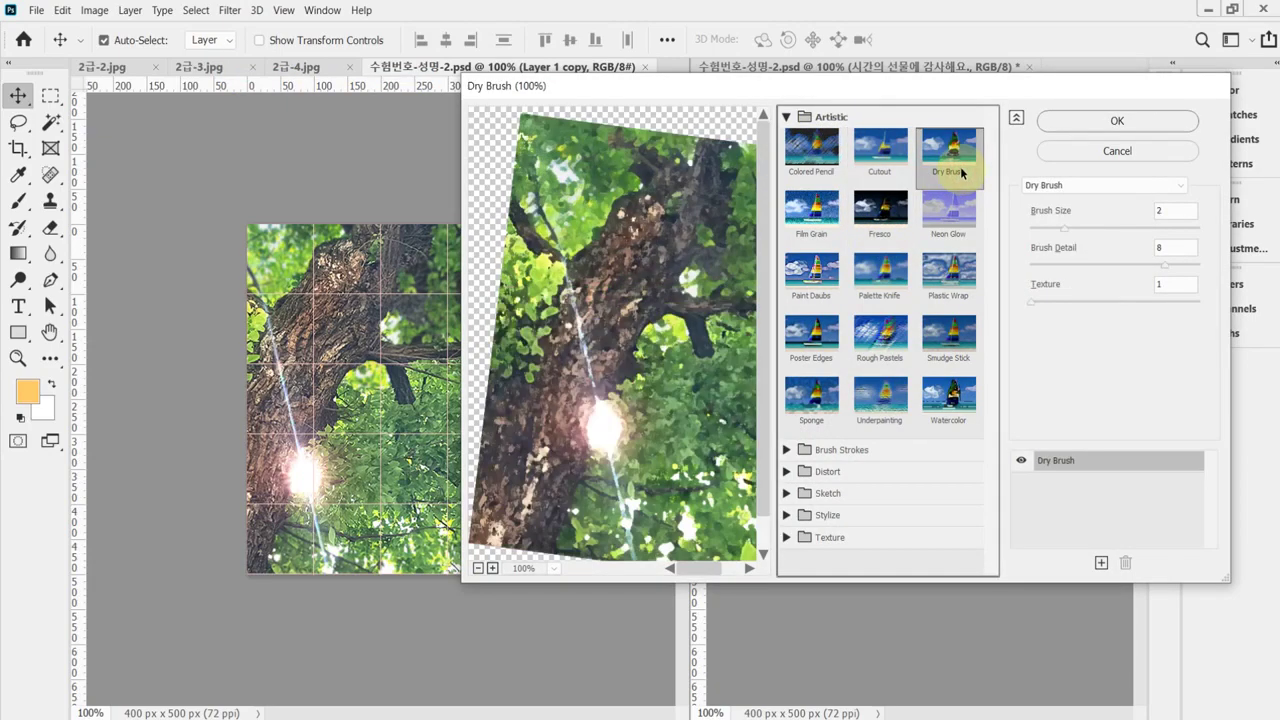
pyautogui.click(1095, 123)
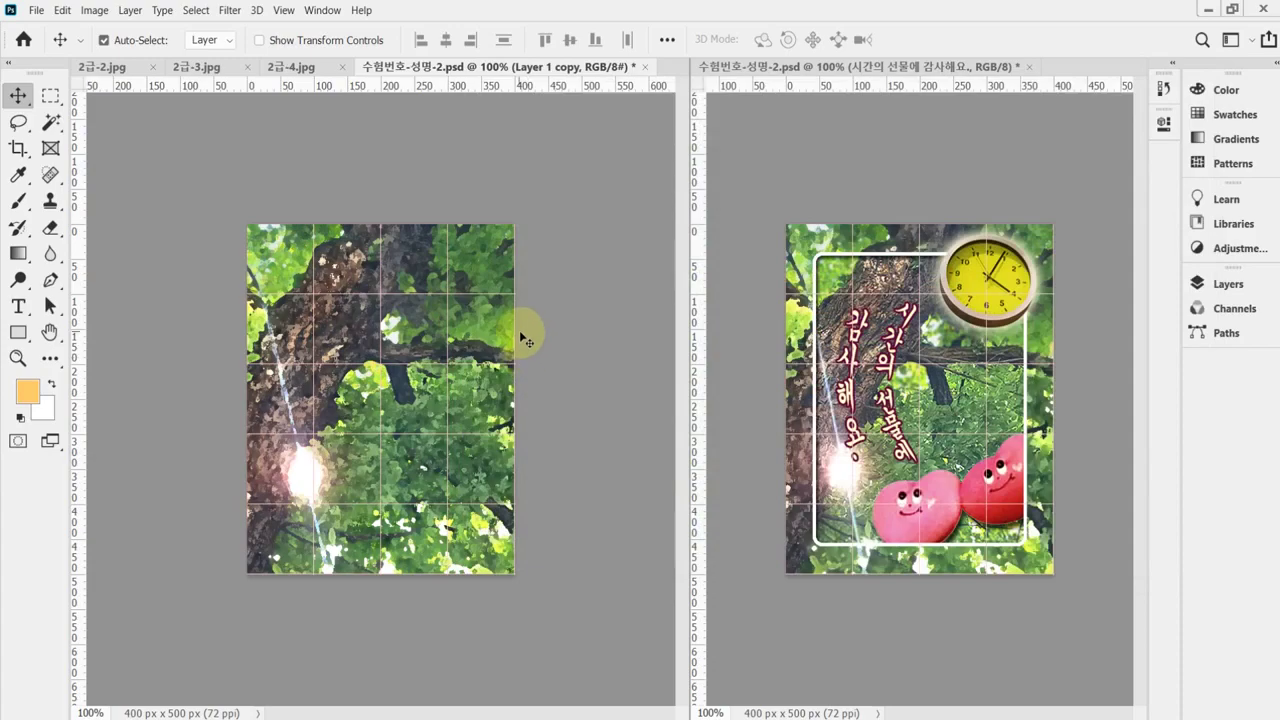
# Step: Activate the Rectangular Marquee tool and reset all tools to their default settings
pyautogui.click(49, 100)
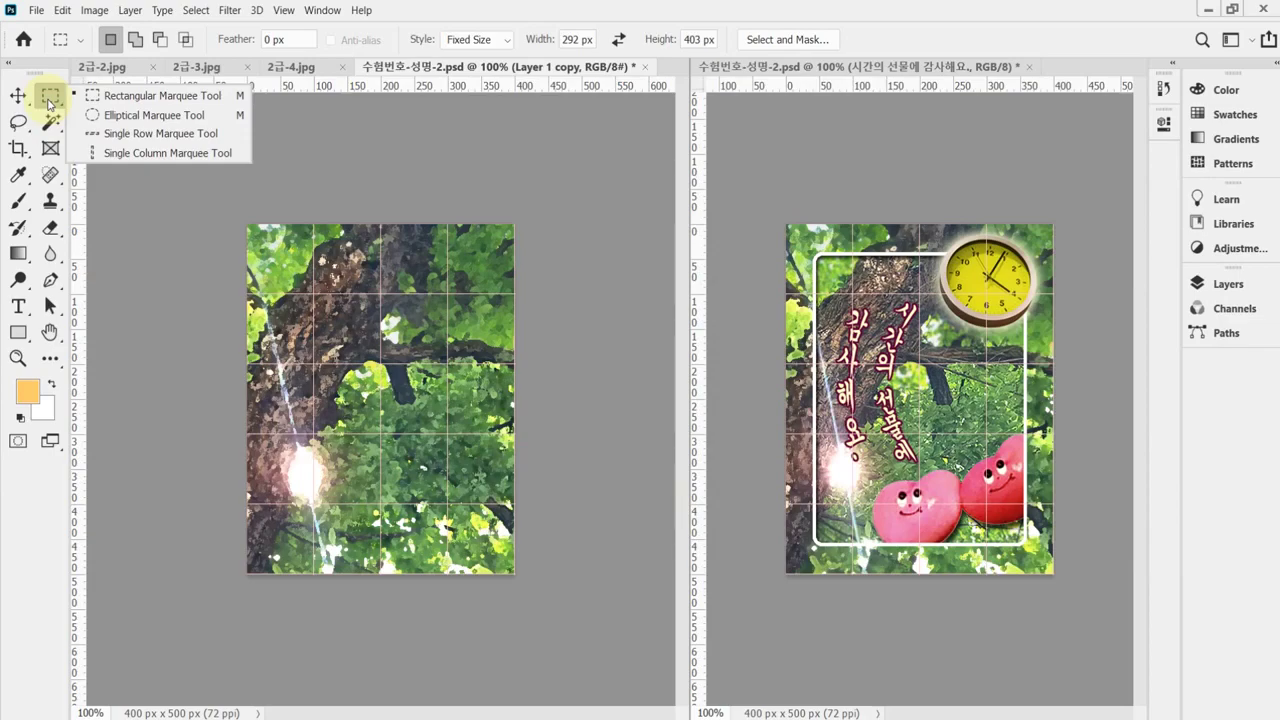
pyautogui.click(108, 100)
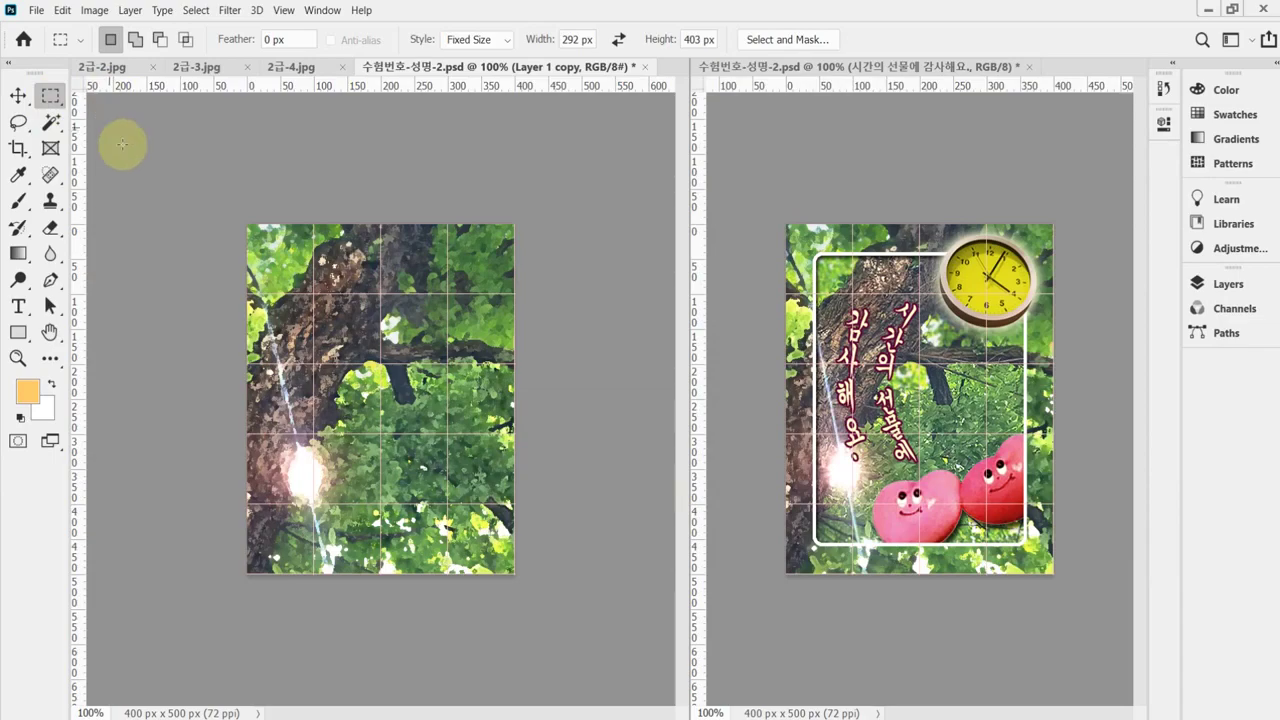
pyautogui.rightClick(57, 39)
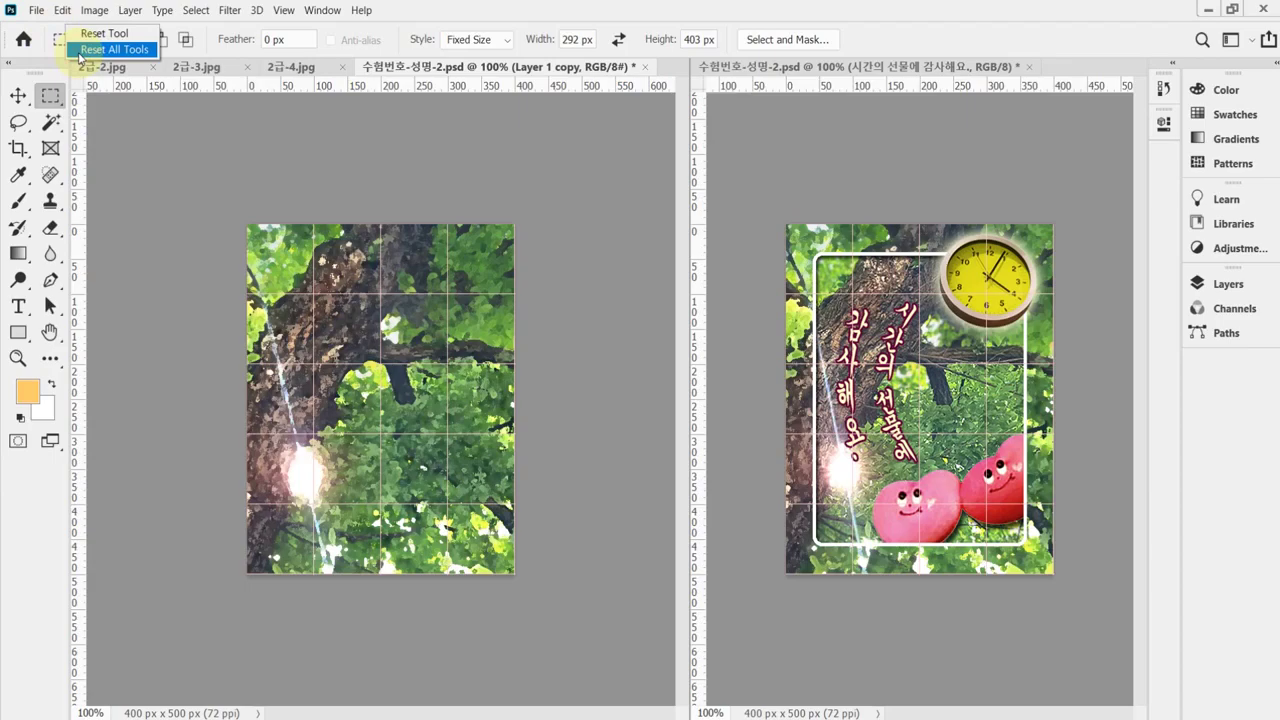
pyautogui.click(80, 50)
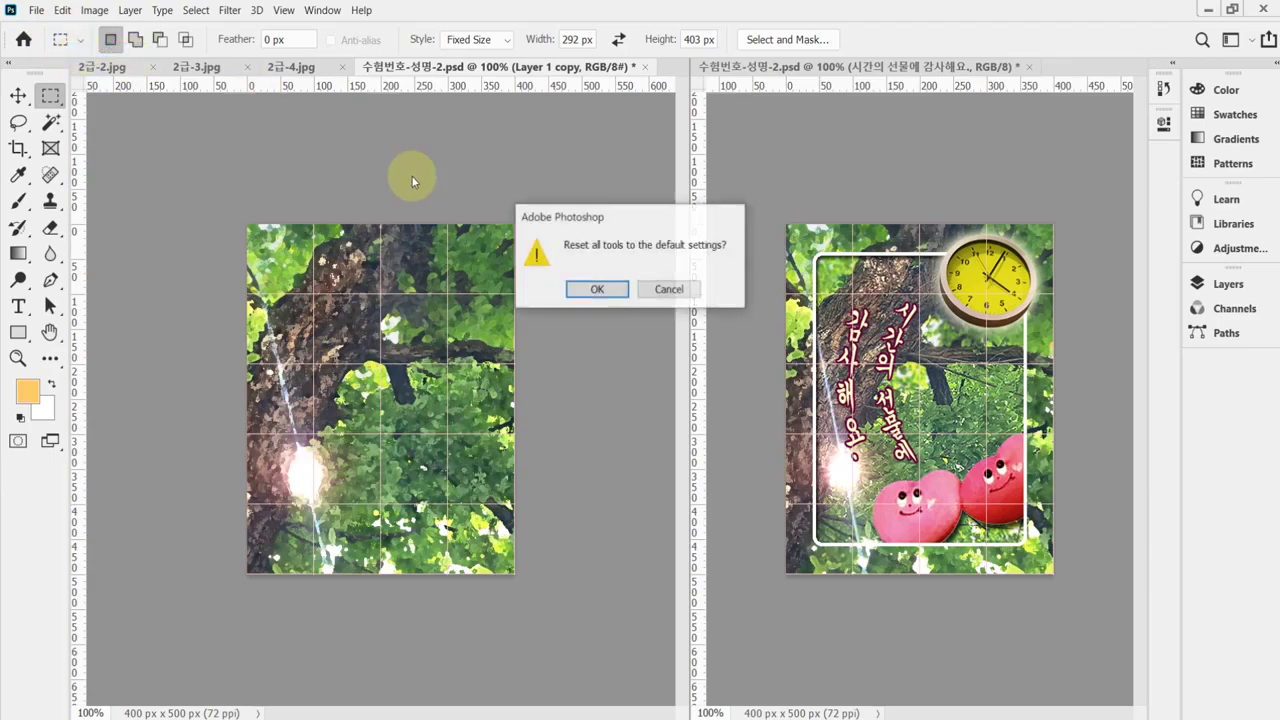
pyautogui.click(603, 292)
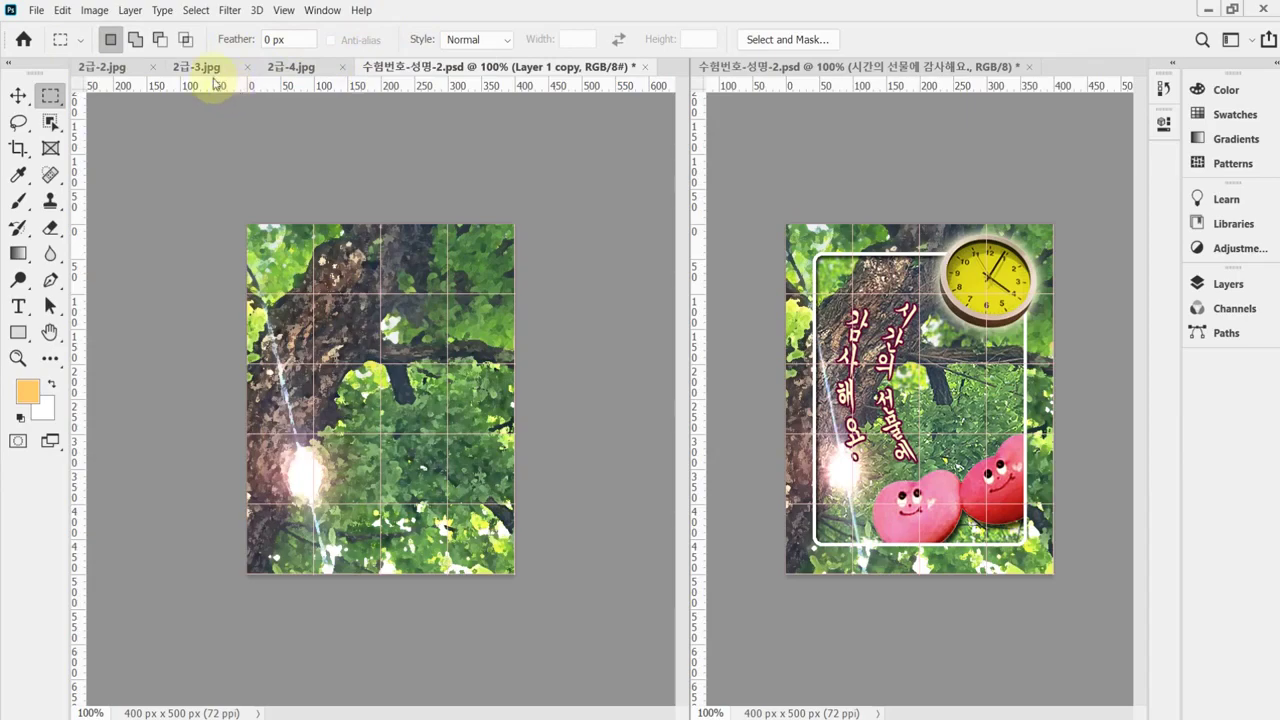
# Step: Set the rectangular marquee to a fixed size of 320 px wide and 420 px high
pyautogui.click(112, 40)
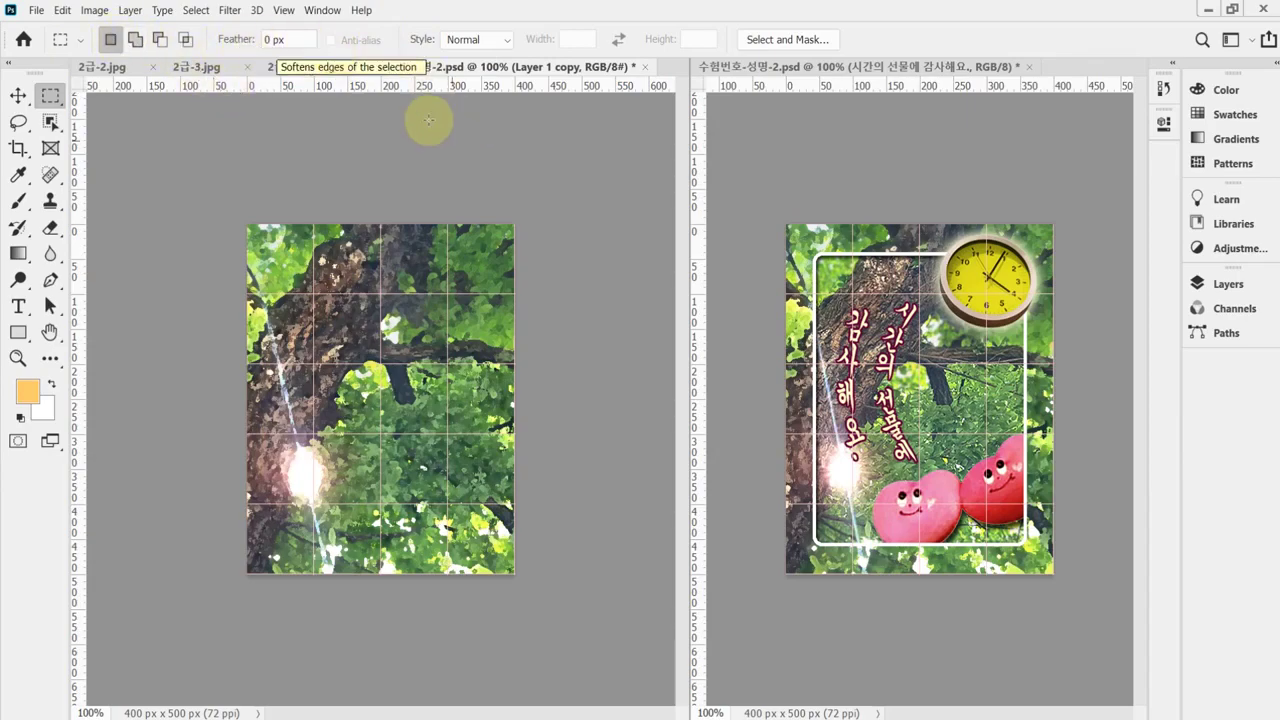
pyautogui.click(484, 42)
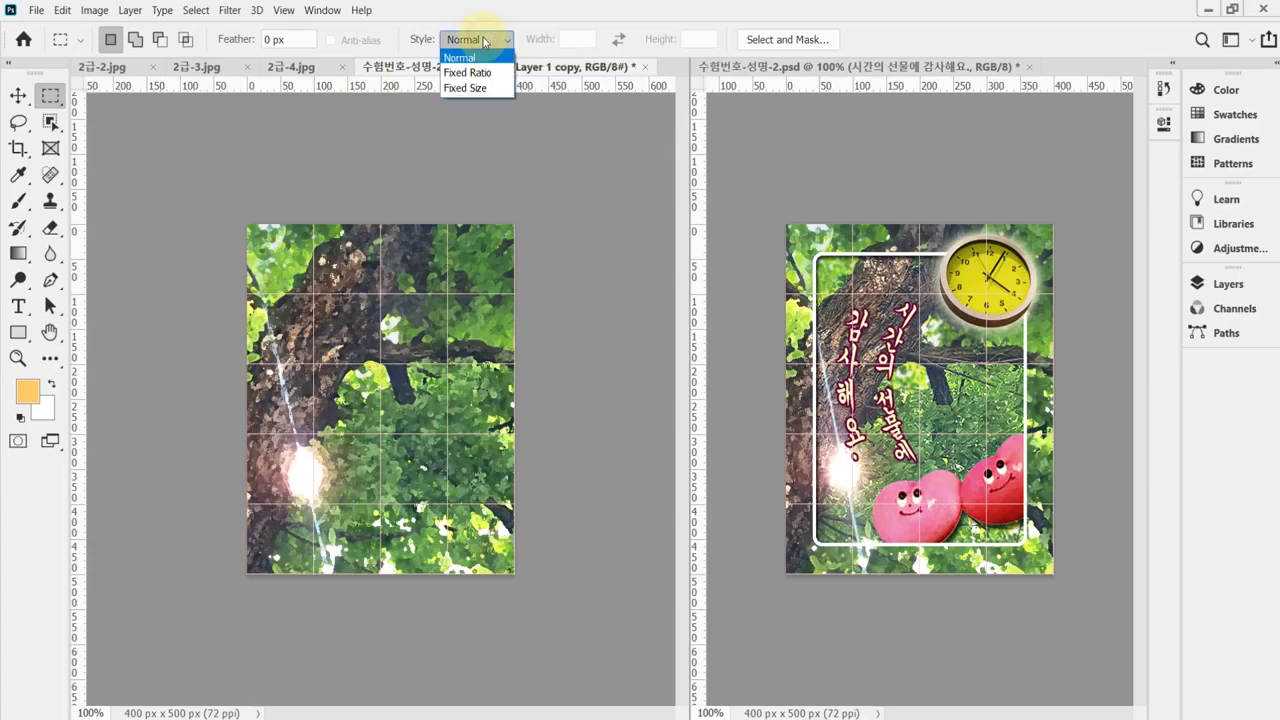
pyautogui.click(497, 95)
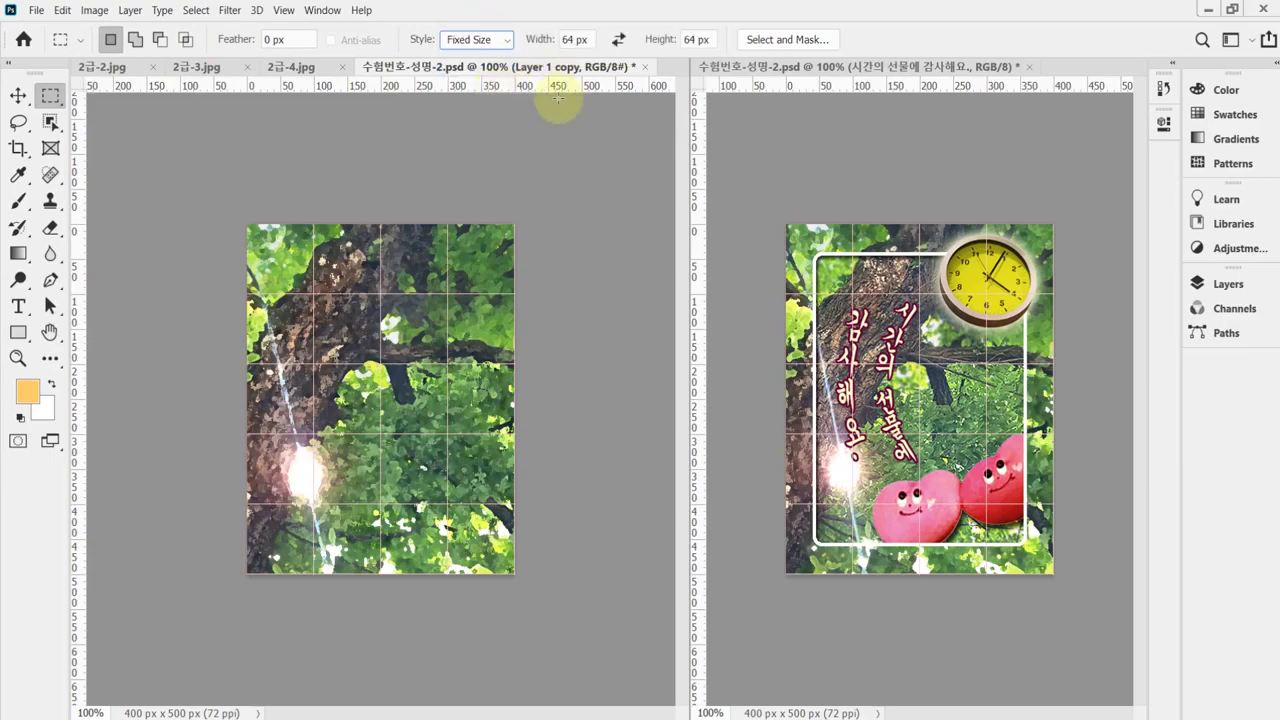
pyautogui.click(557, 40)
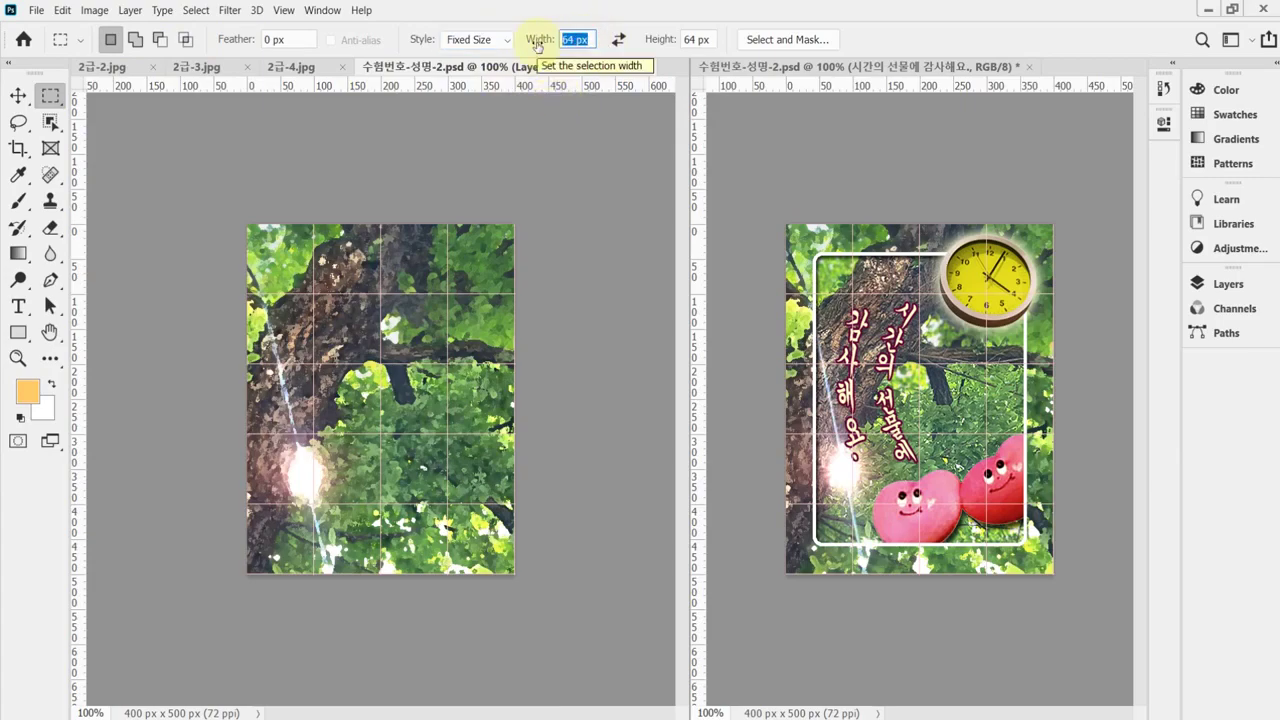
pyautogui.write('320')
pyautogui.press('Tab')
pyautogui.write('420')
pyautogui.press('Tab')
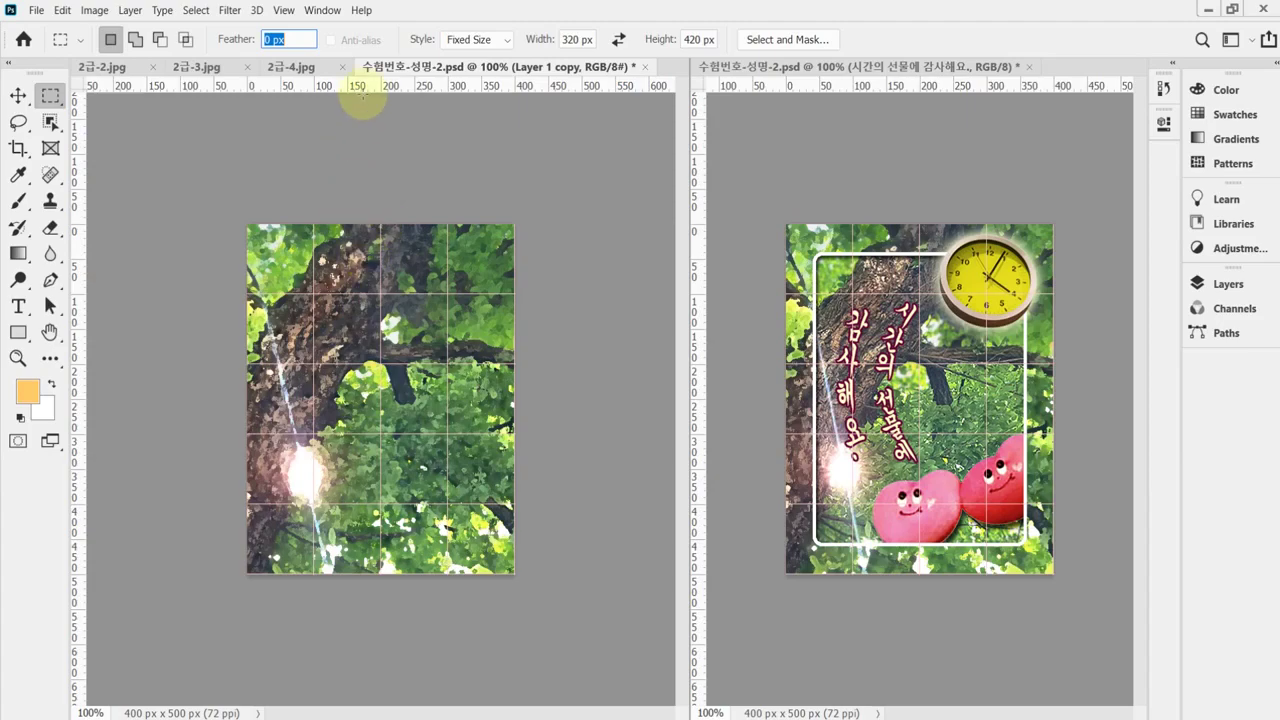
# Step: Add a horizontal guide at the canvas's mid-height and place the 320 × 420 px selection centred on the canvas
pyautogui.moveTo(362, 88); pyautogui.dragTo(426, 397)
pyautogui.press('Return')
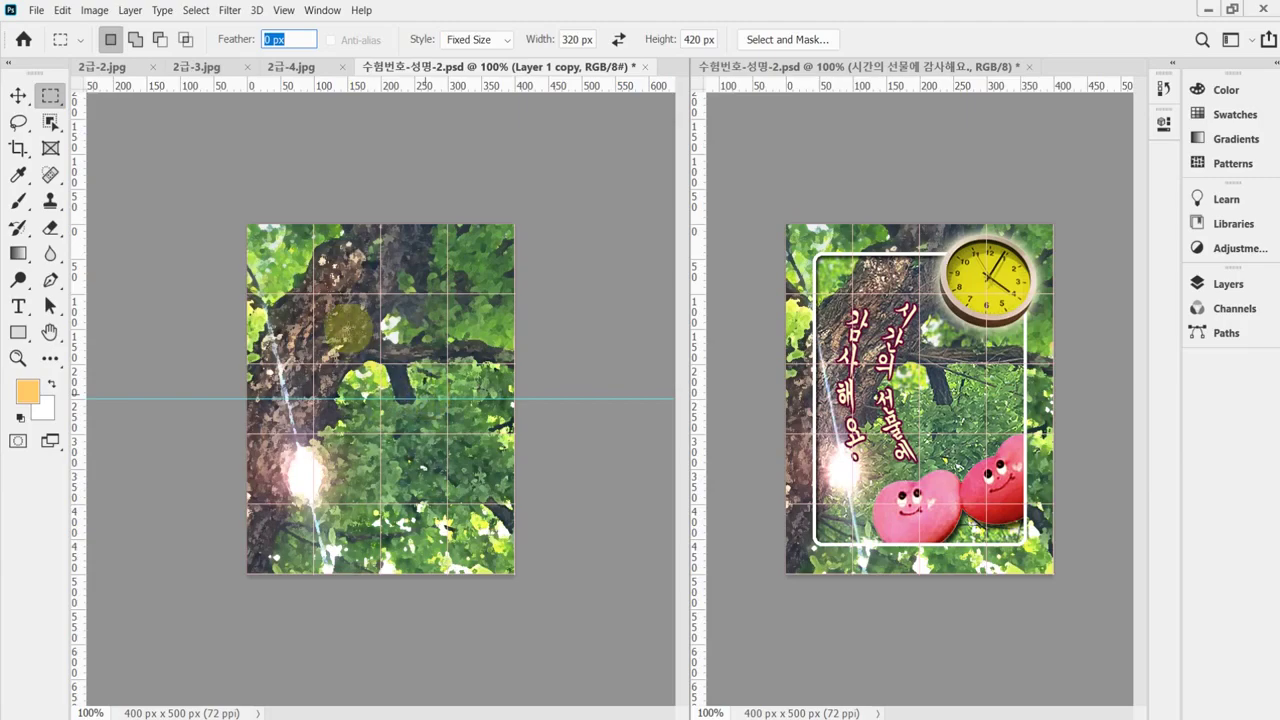
pyautogui.click(301, 281)
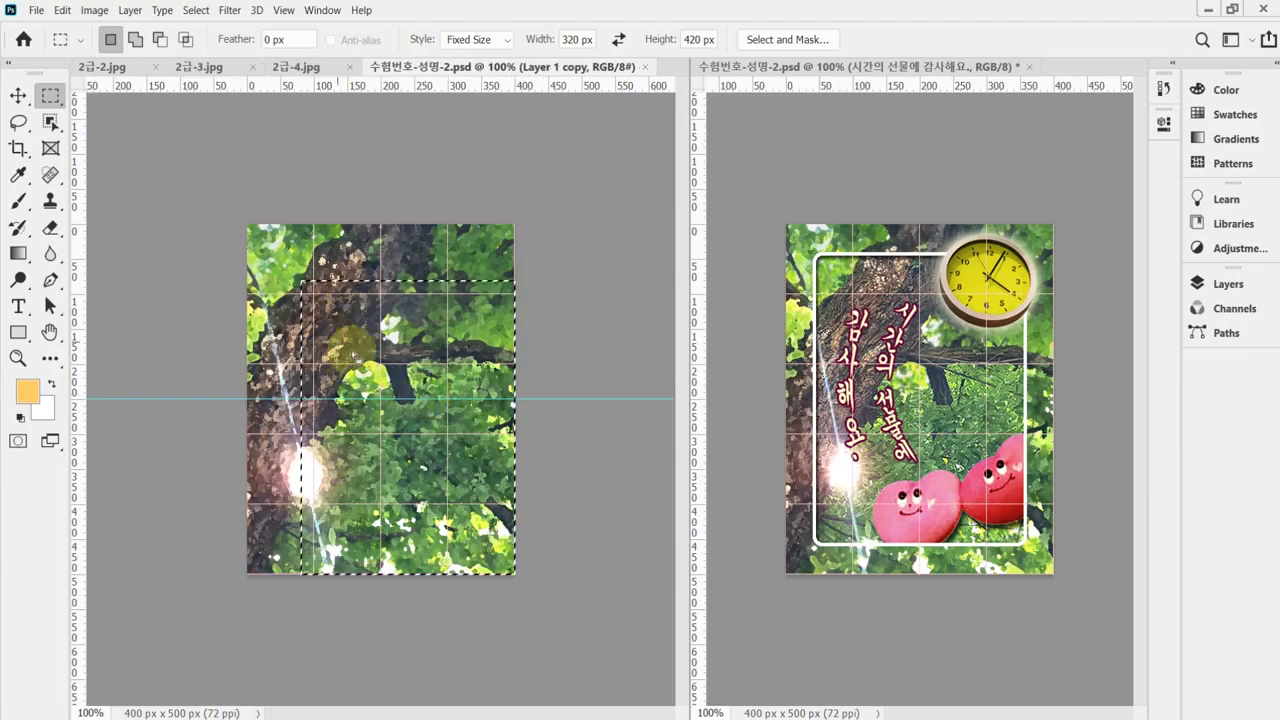
pyautogui.hotkey('ctrl', 'd')
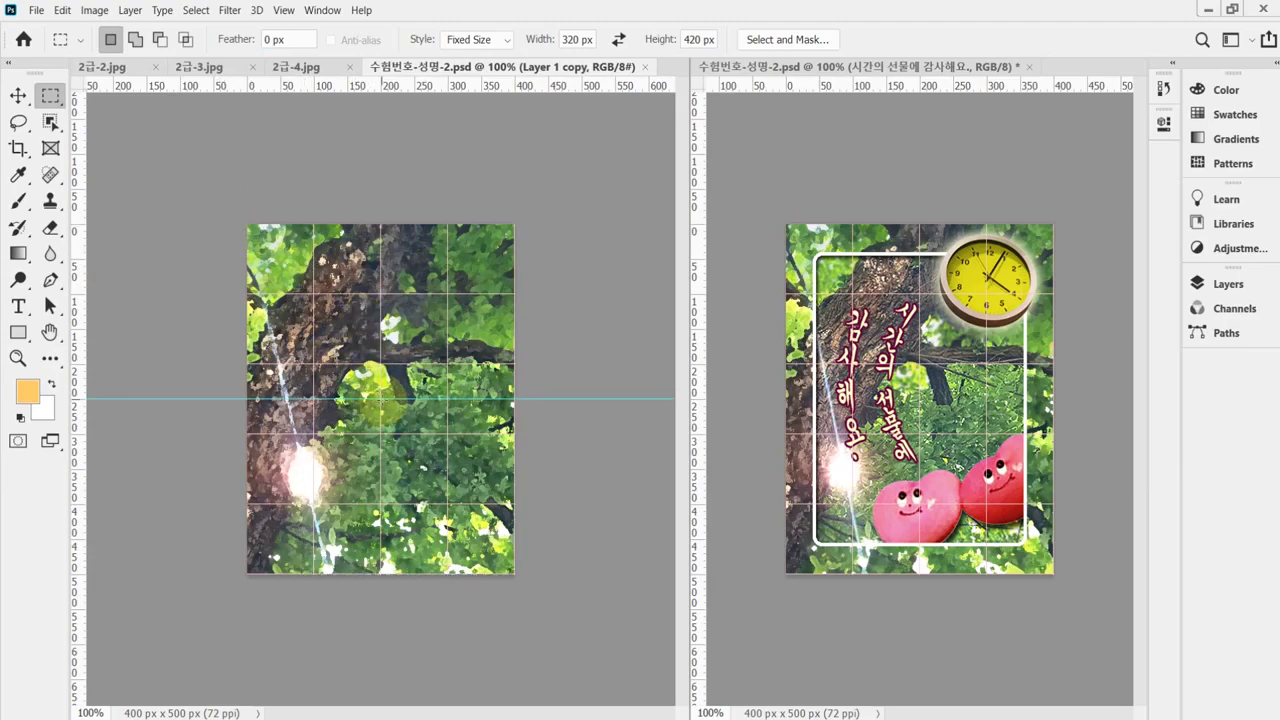
pyautogui.keyDown('alt'); pyautogui.click(382, 400); pyautogui.keyUp('alt')
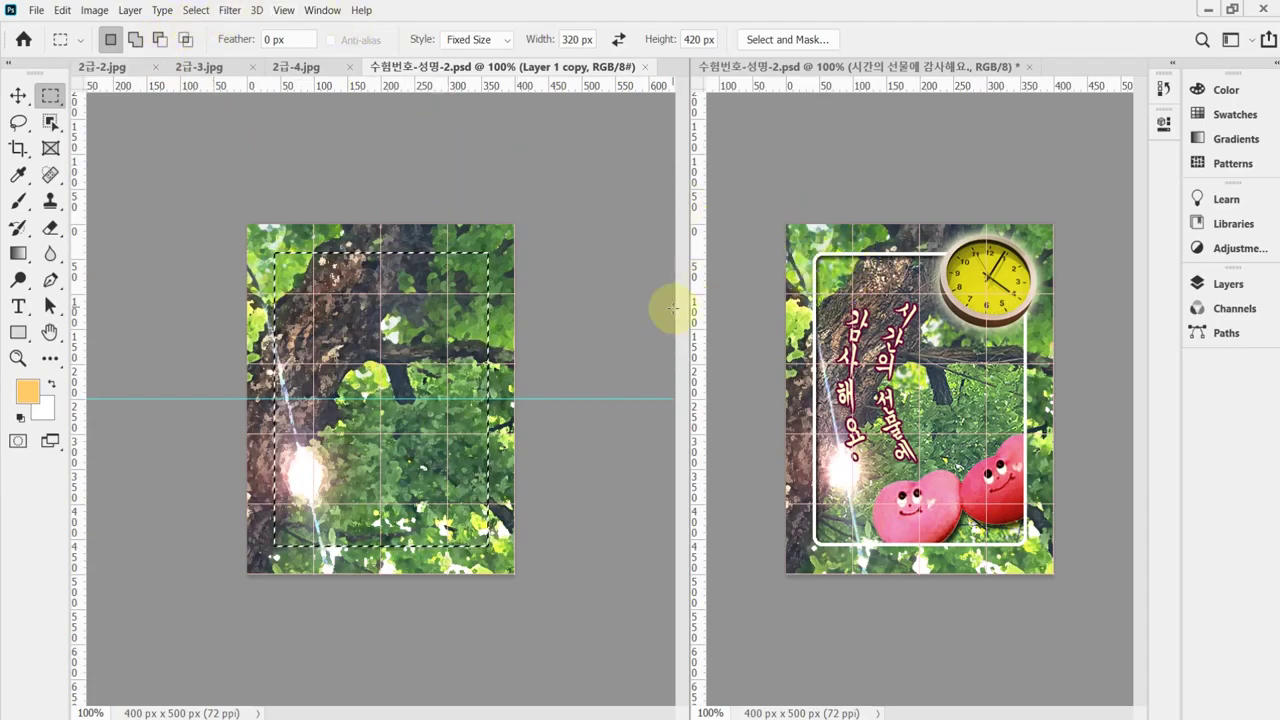
# Step: Smooth the selection with a 10 px sample radius and clear the selected area from the Dry Brush tree layer
pyautogui.click(193, 12)
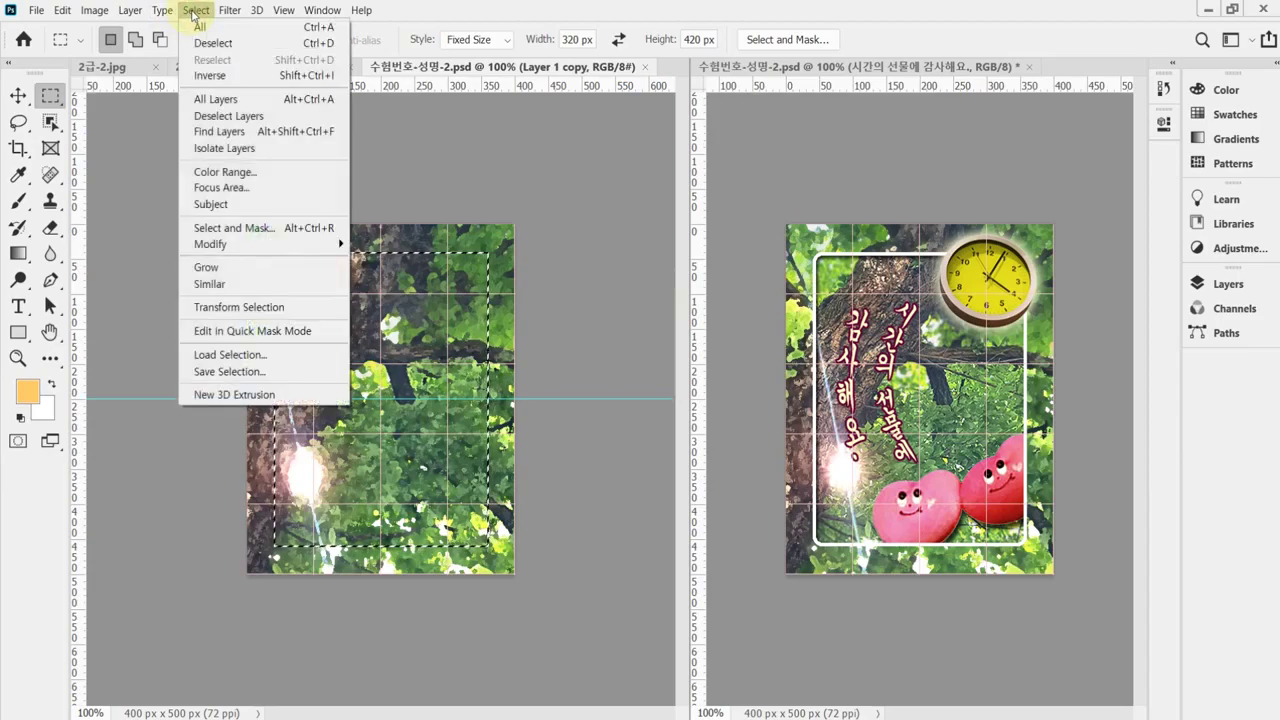
pyautogui.moveTo(270, 247)
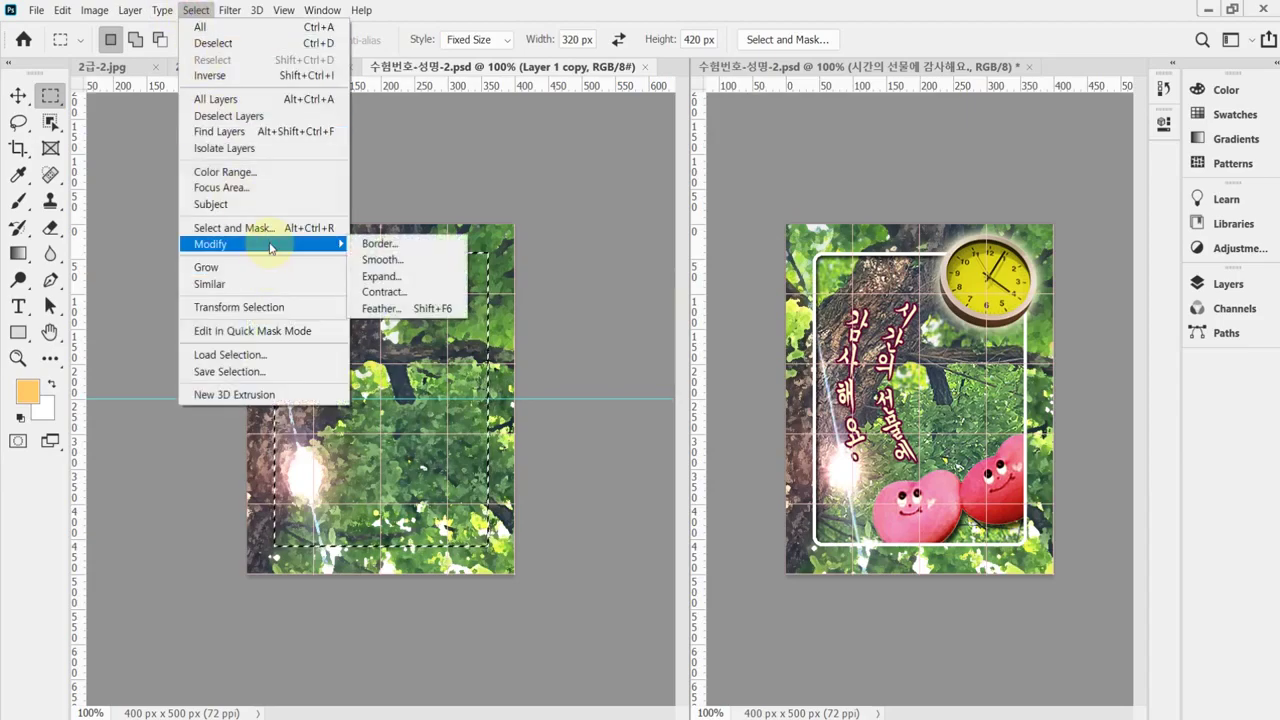
pyautogui.click(402, 262)
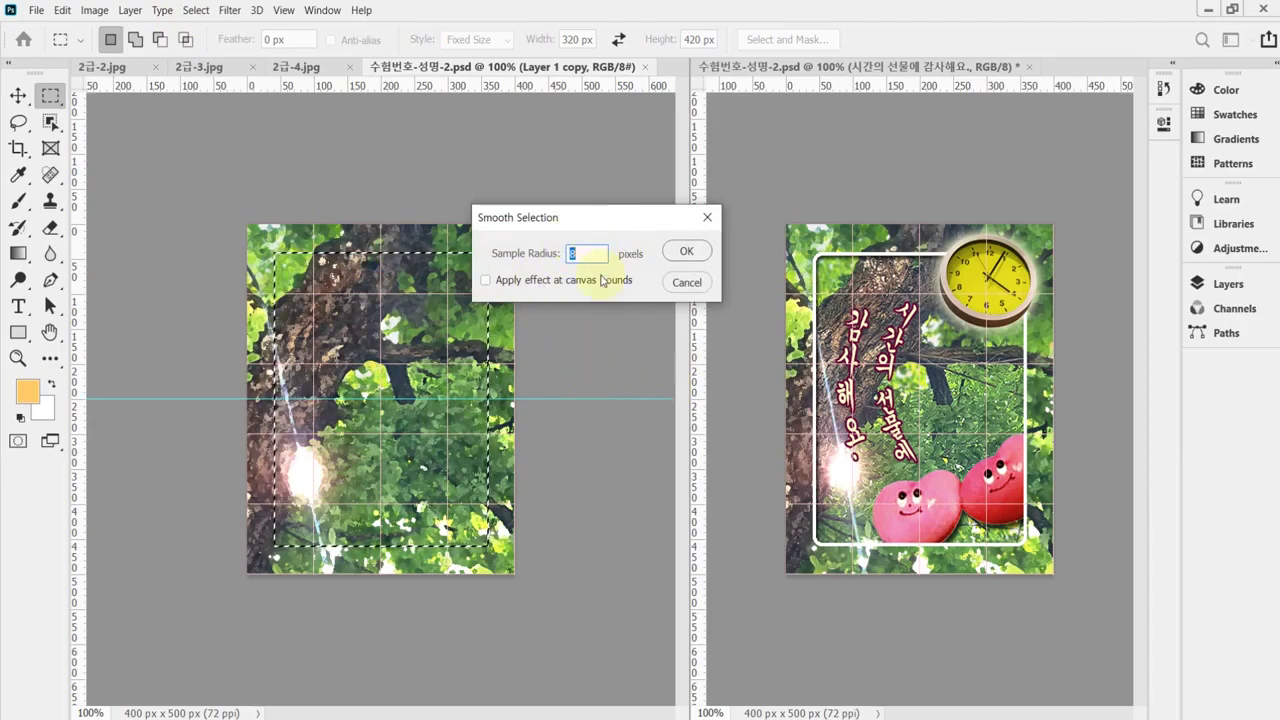
pyautogui.write('10')
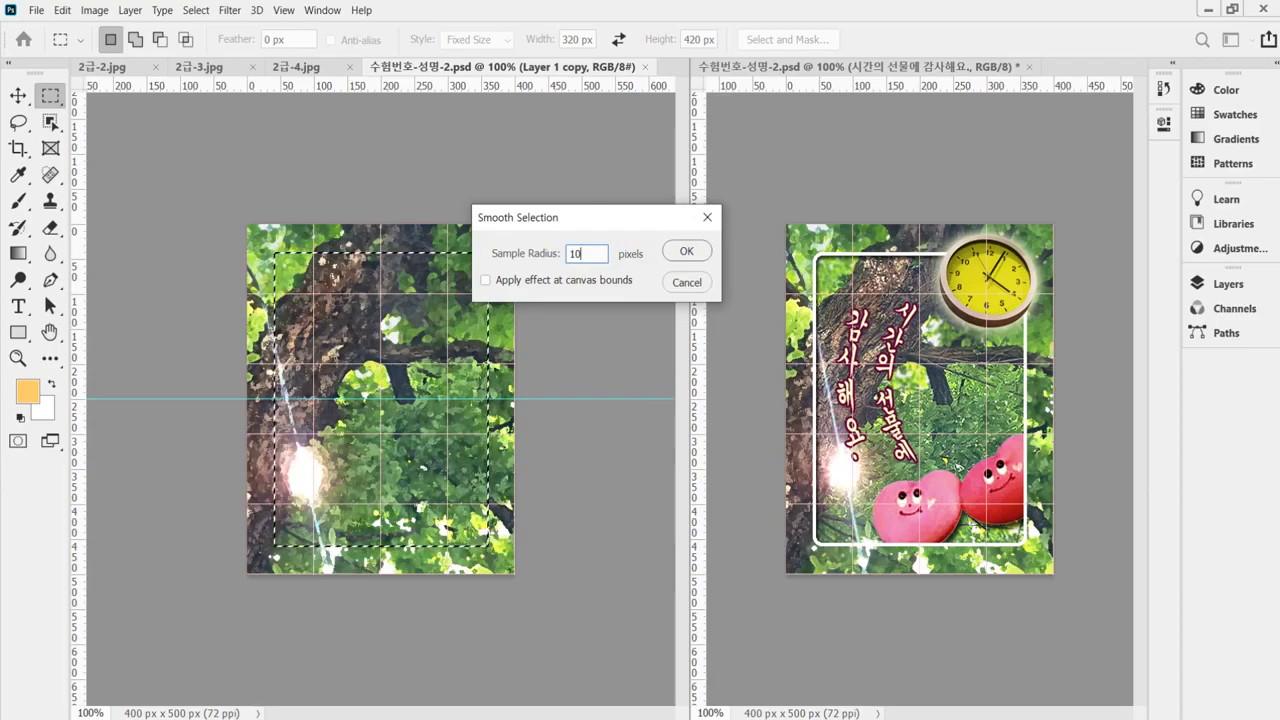
pyautogui.click(687, 251)
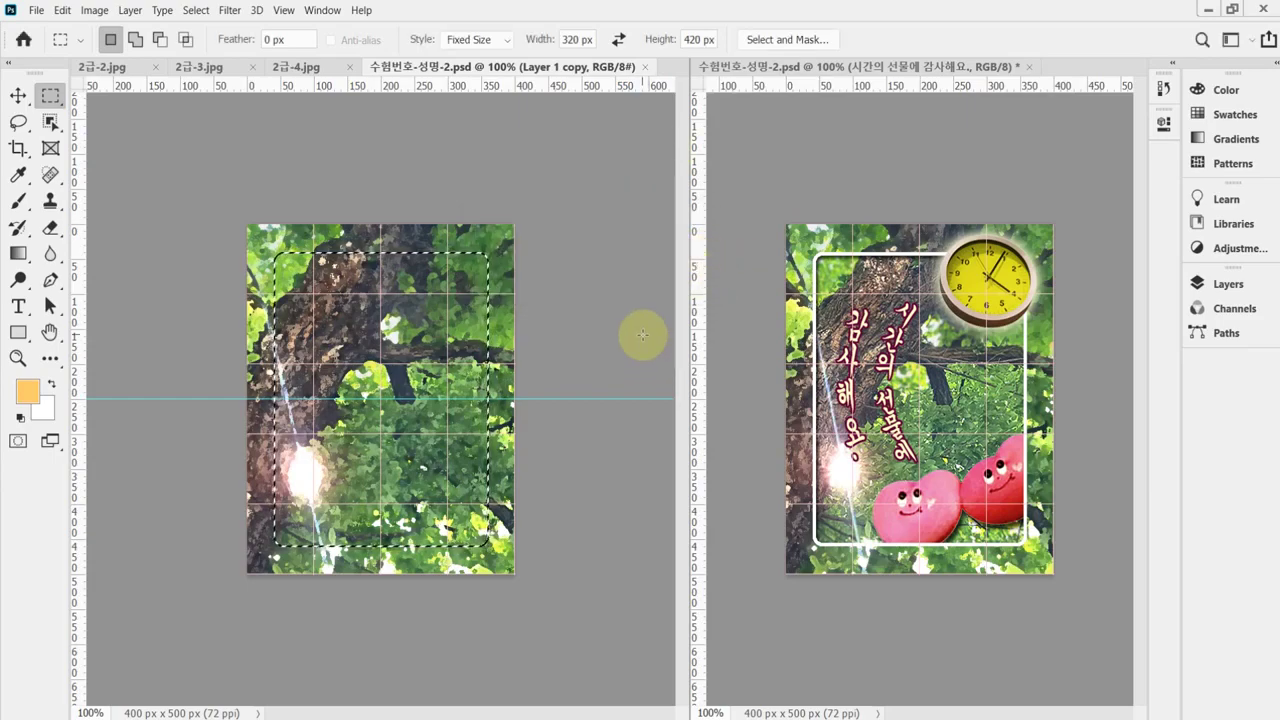
pyautogui.press('Delete')
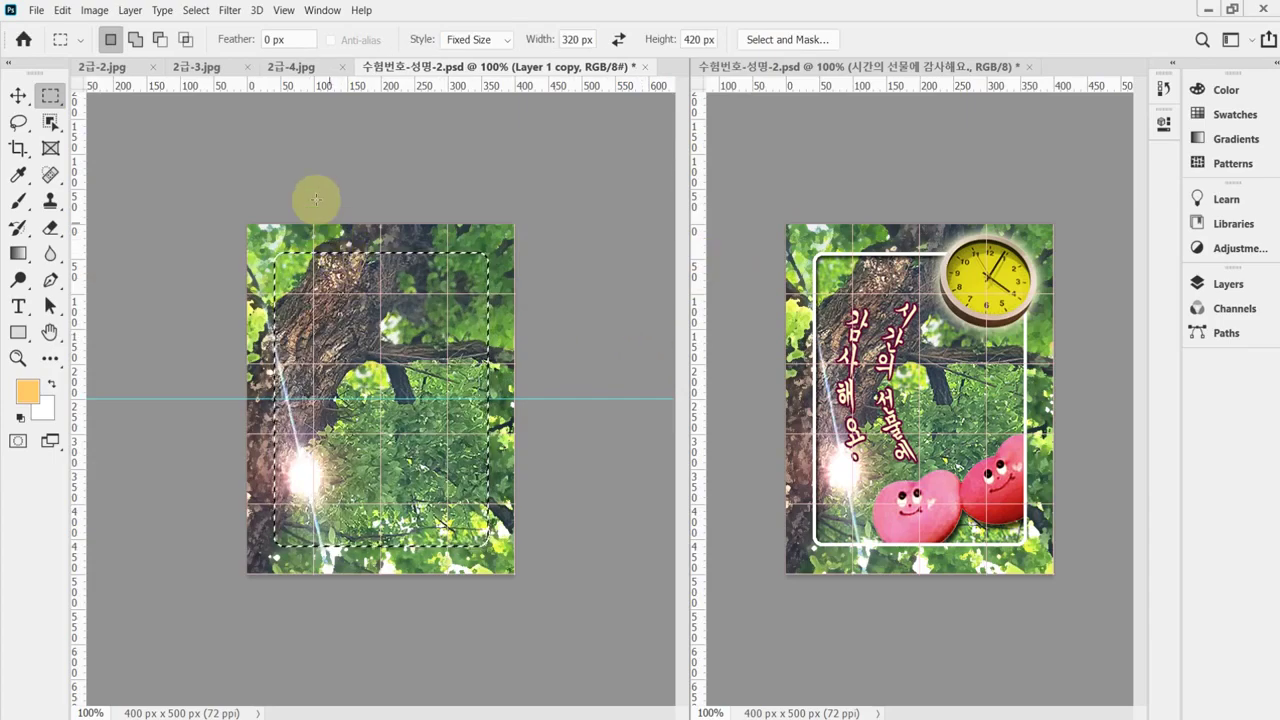
# Step: Stroke the rounded selection with a 5 px white line on the inside, deselect it and save the document
pyautogui.click(62, 10)
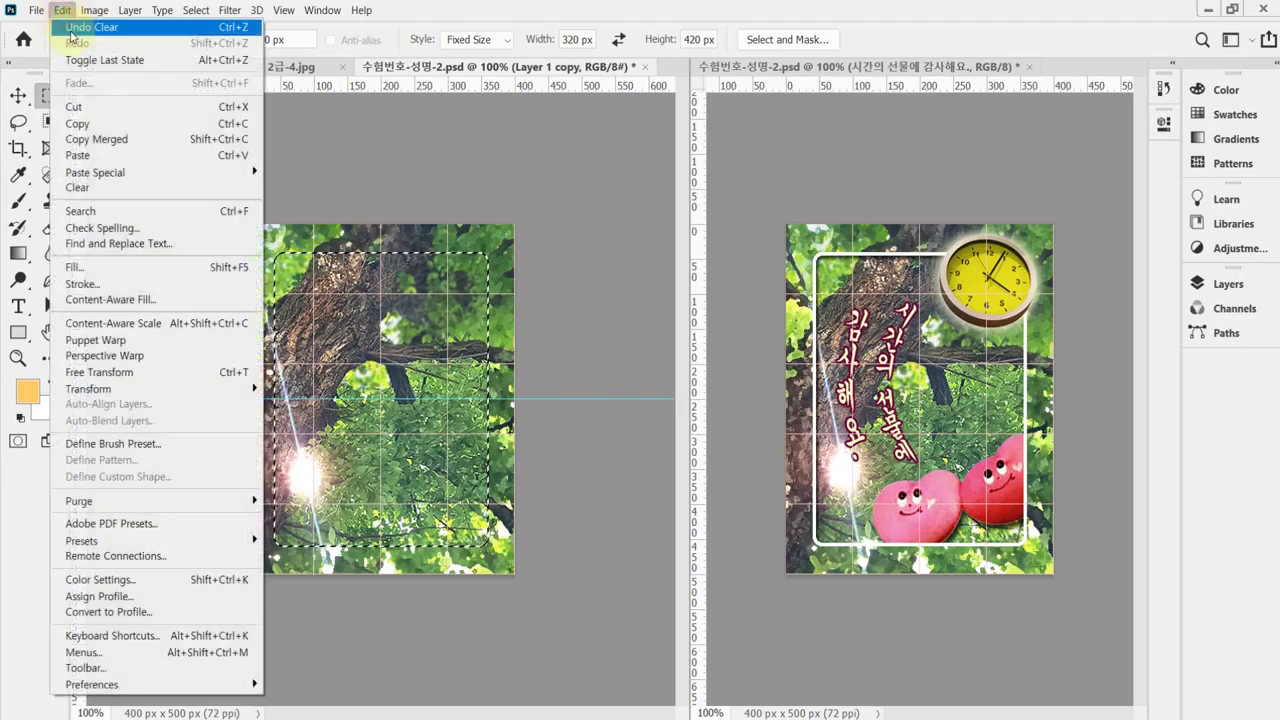
pyautogui.click(178, 284)
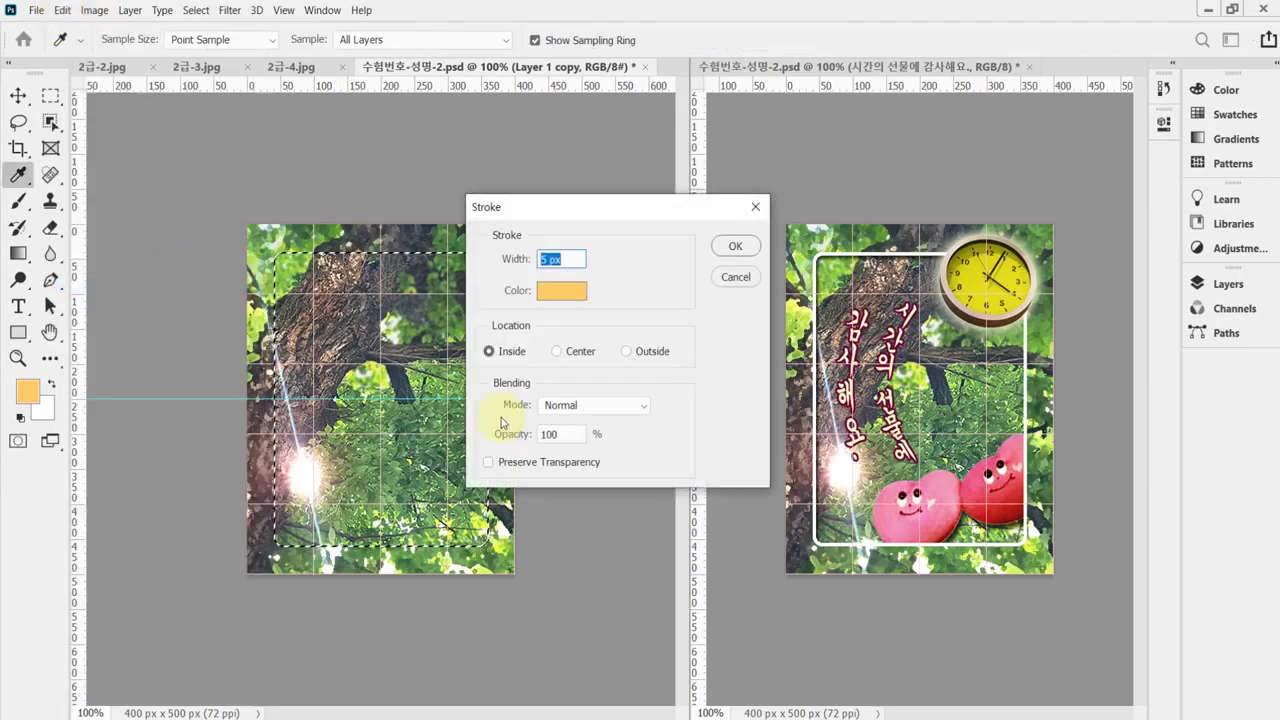
pyautogui.click(571, 258)
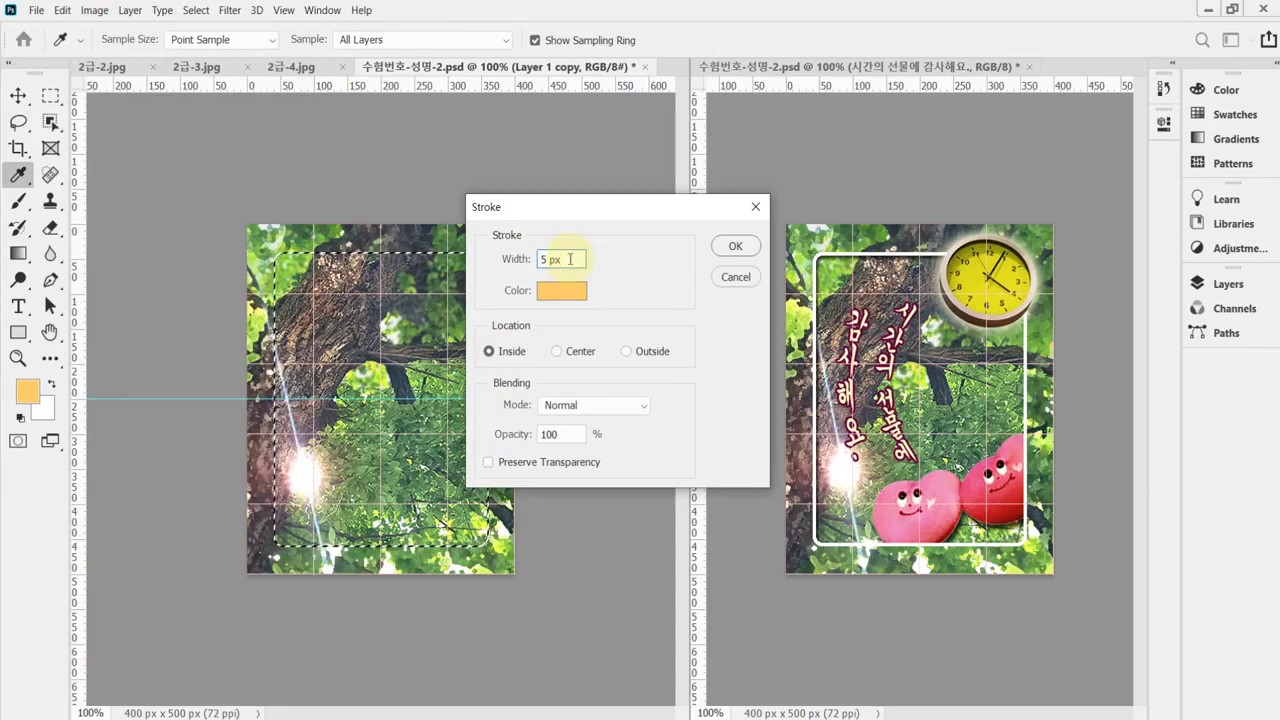
pyautogui.click(561, 292)
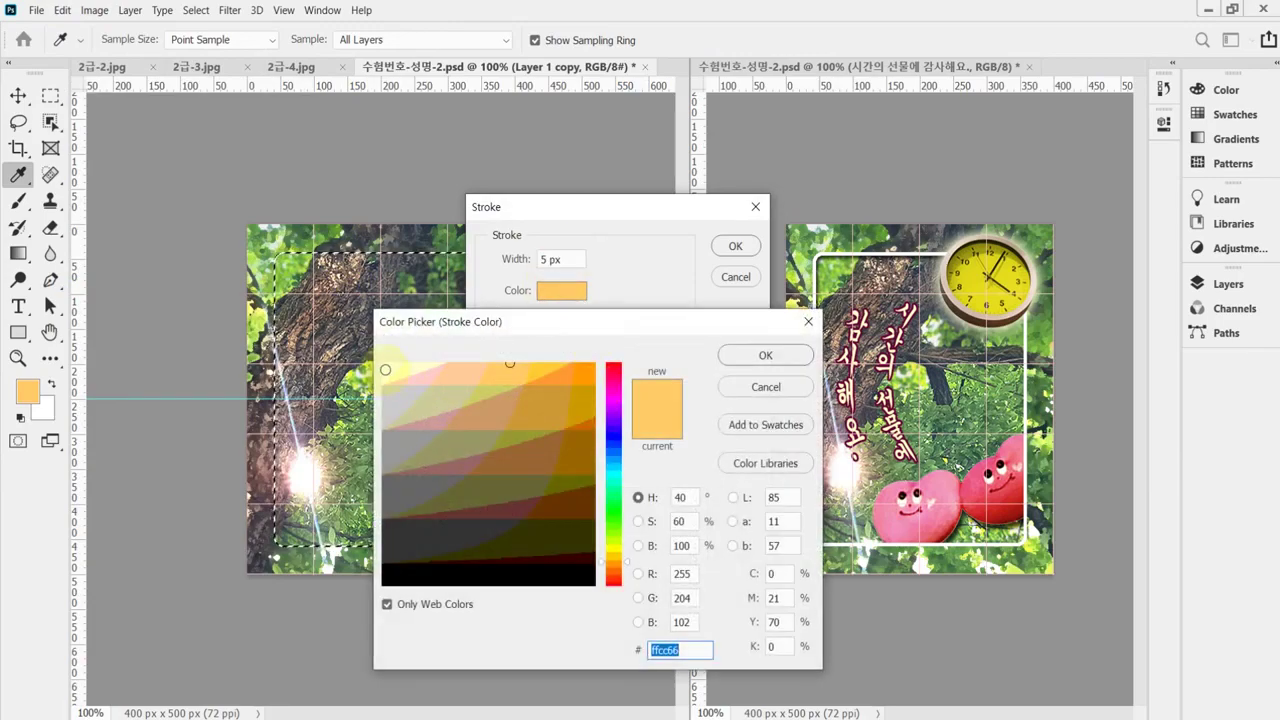
pyautogui.click(385, 367)
pyautogui.click(764, 357)
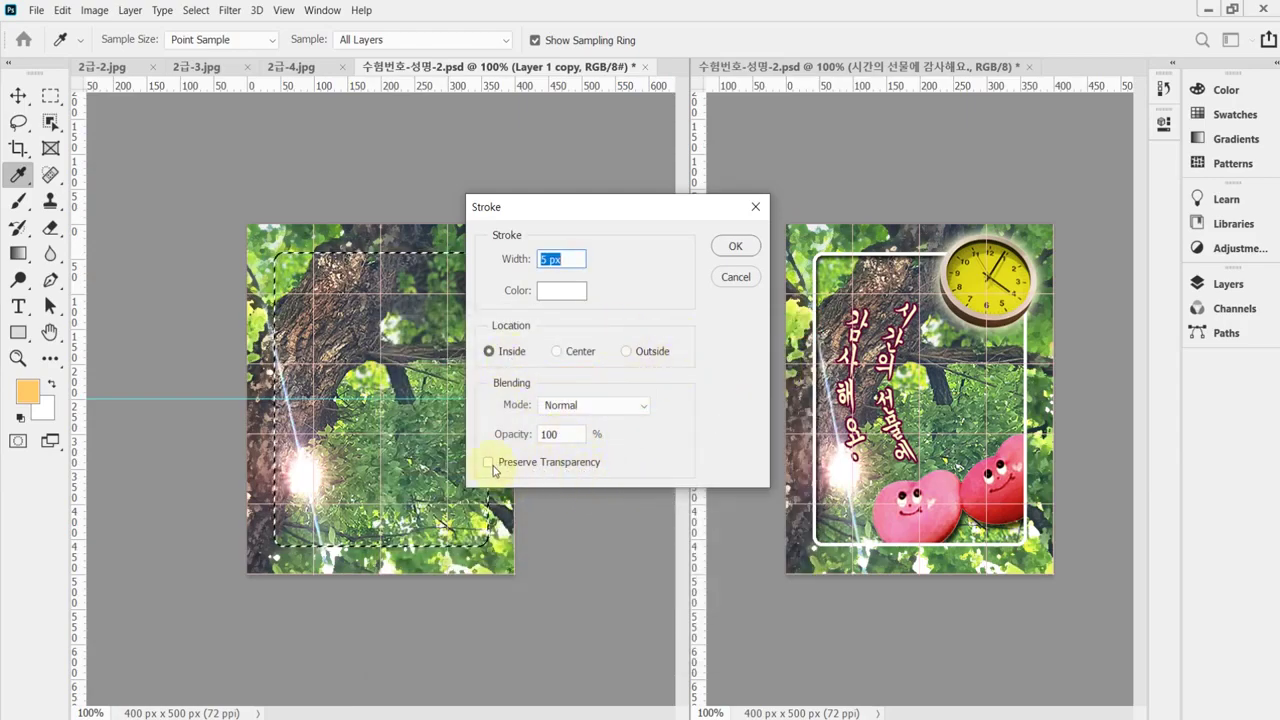
pyautogui.click(742, 249)
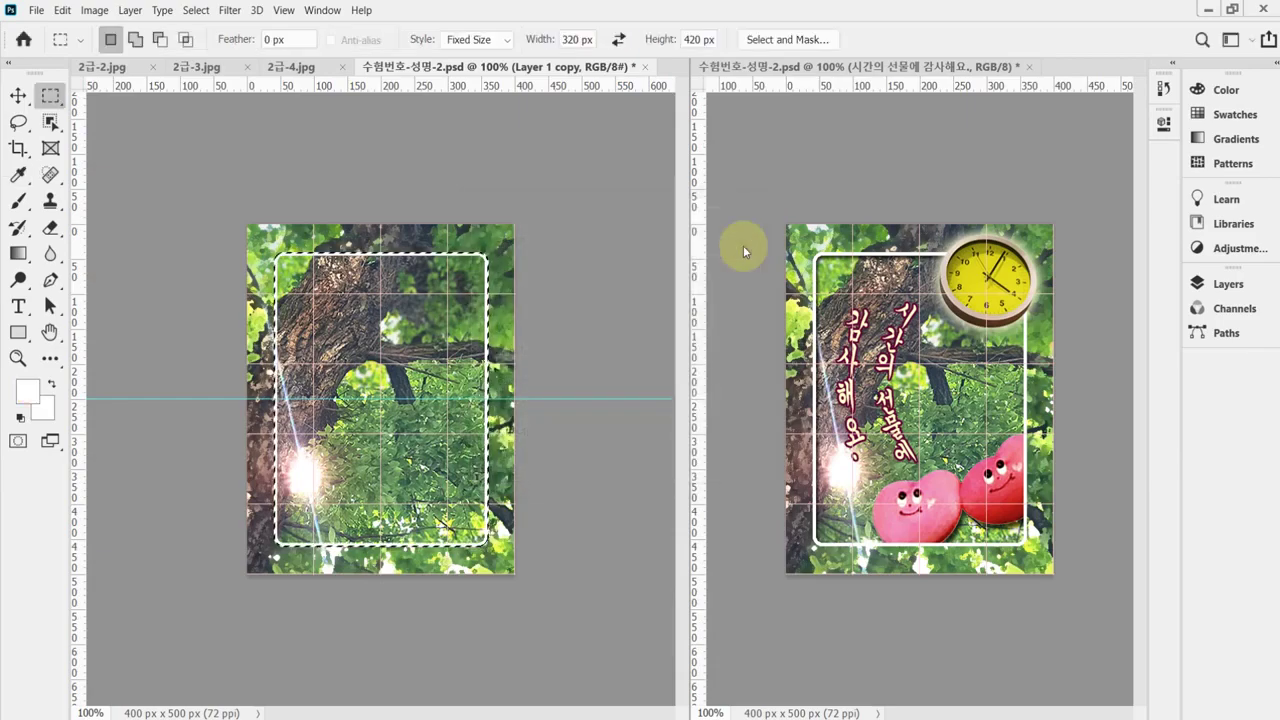
pyautogui.hotkey('ctrl', 'd')
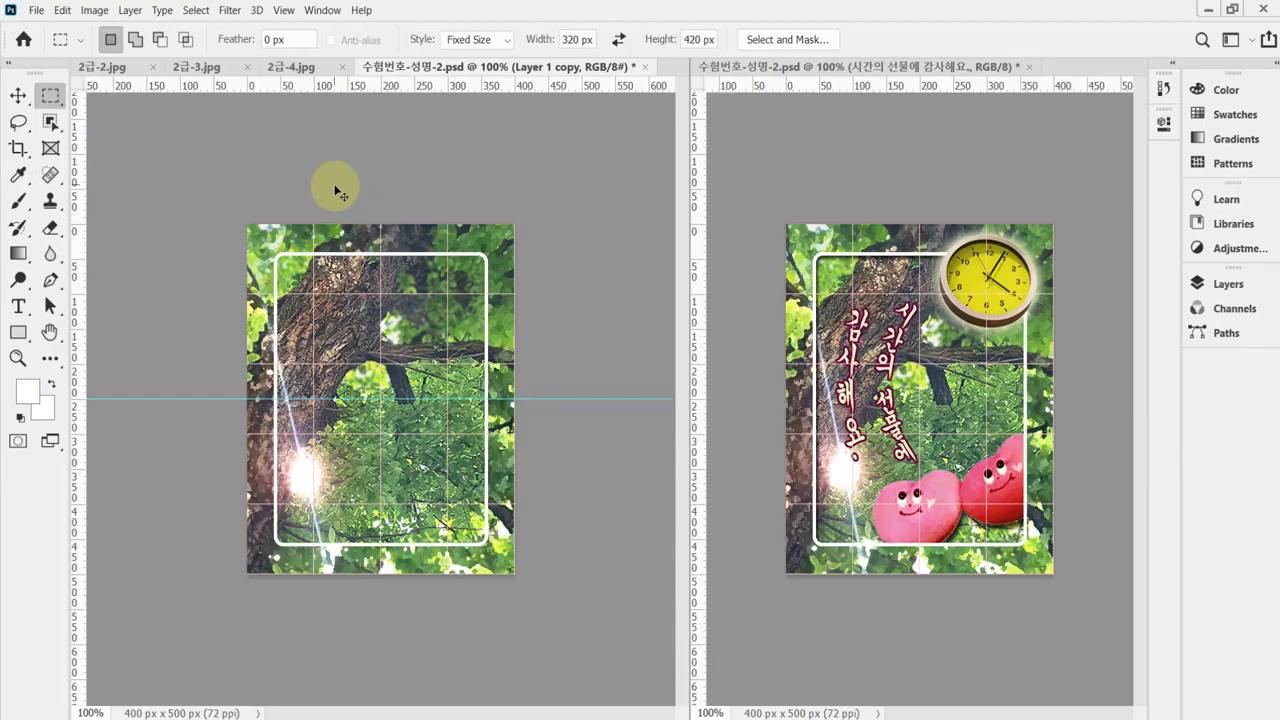
pyautogui.hotkey('ctrl', 's')
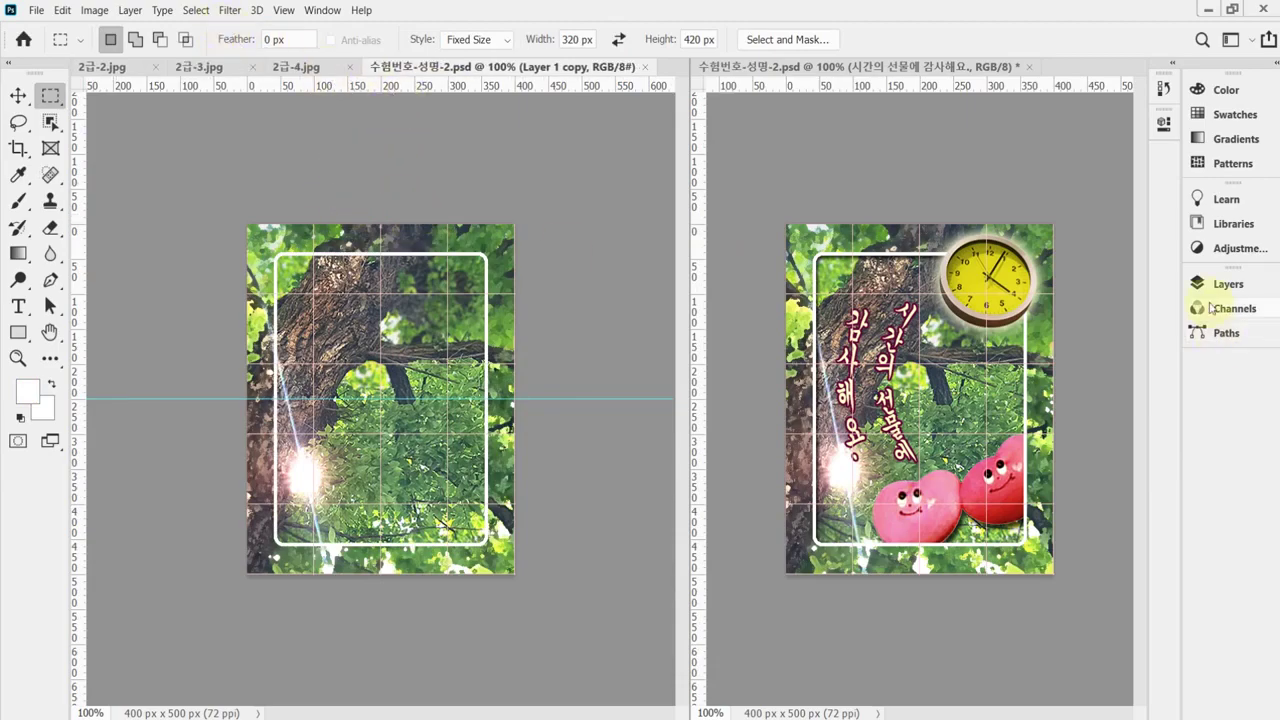
# Step: Add a drop shadow to the frame layer with angle 120°, distance 5 px and size 5 px, and save the document
pyautogui.click(1205, 284)
pyautogui.click(995, 656)
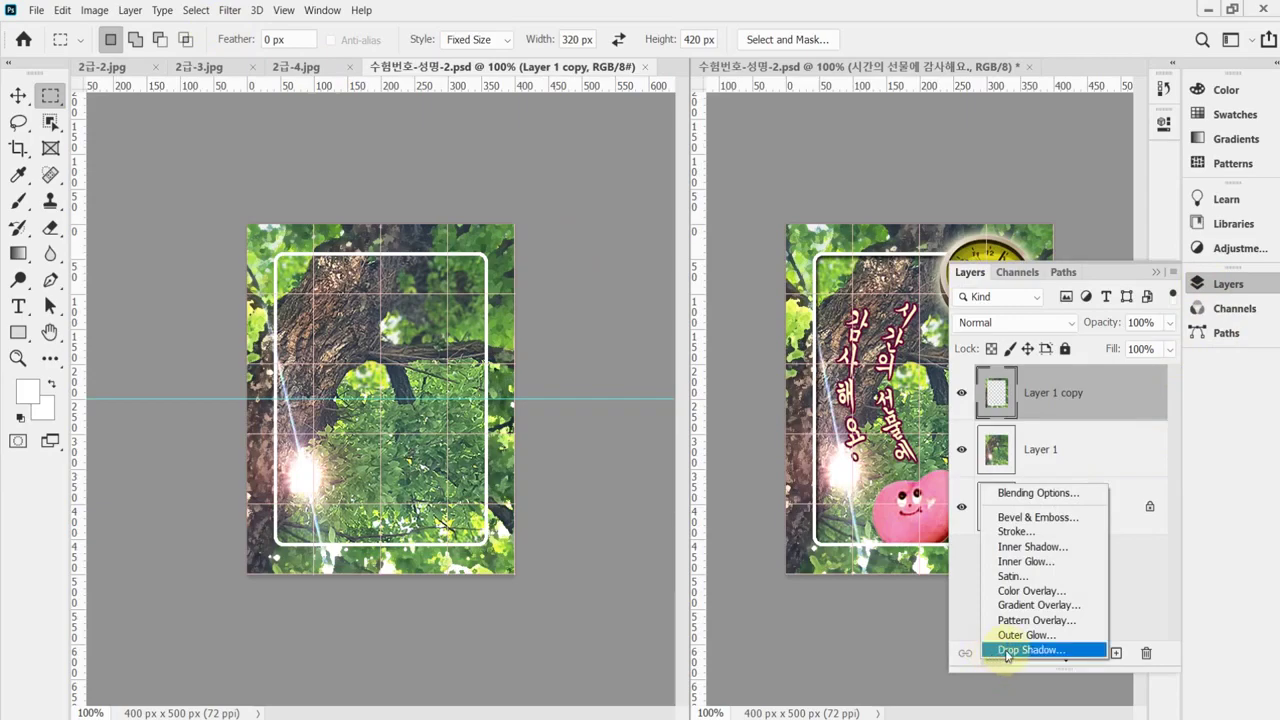
pyautogui.click(1007, 652)
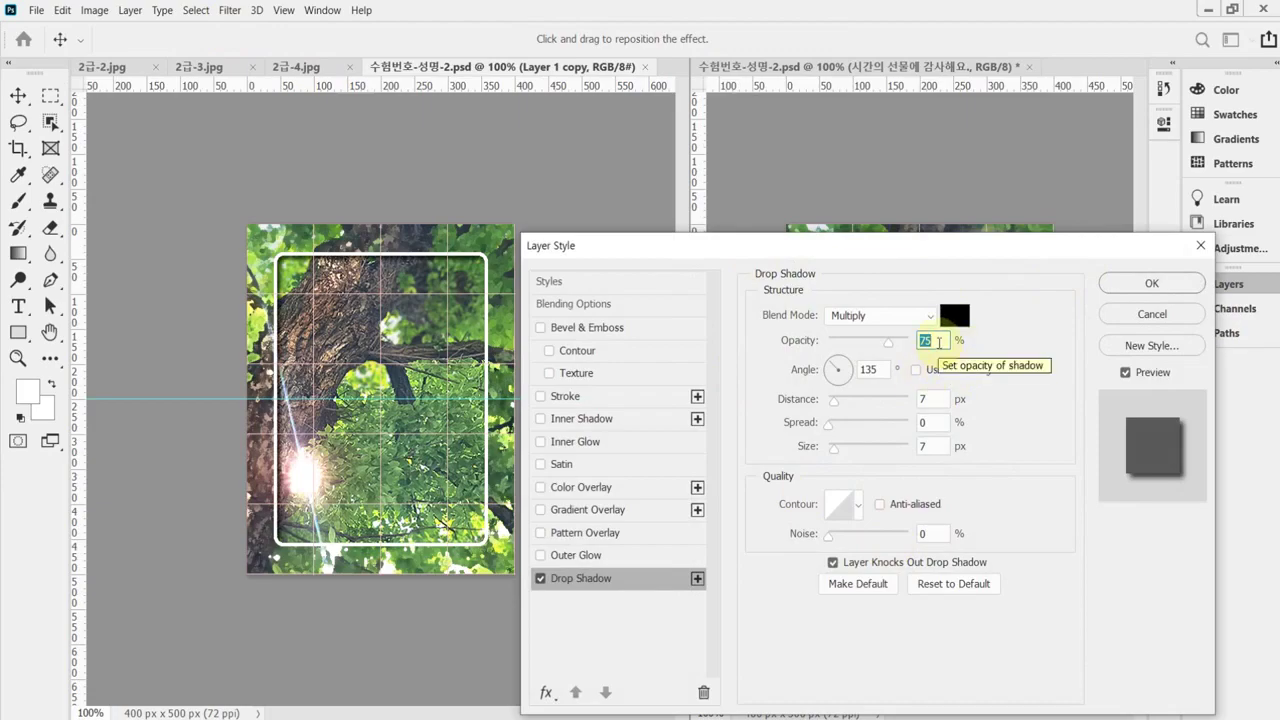
pyautogui.click(885, 372)
pyautogui.write('120')
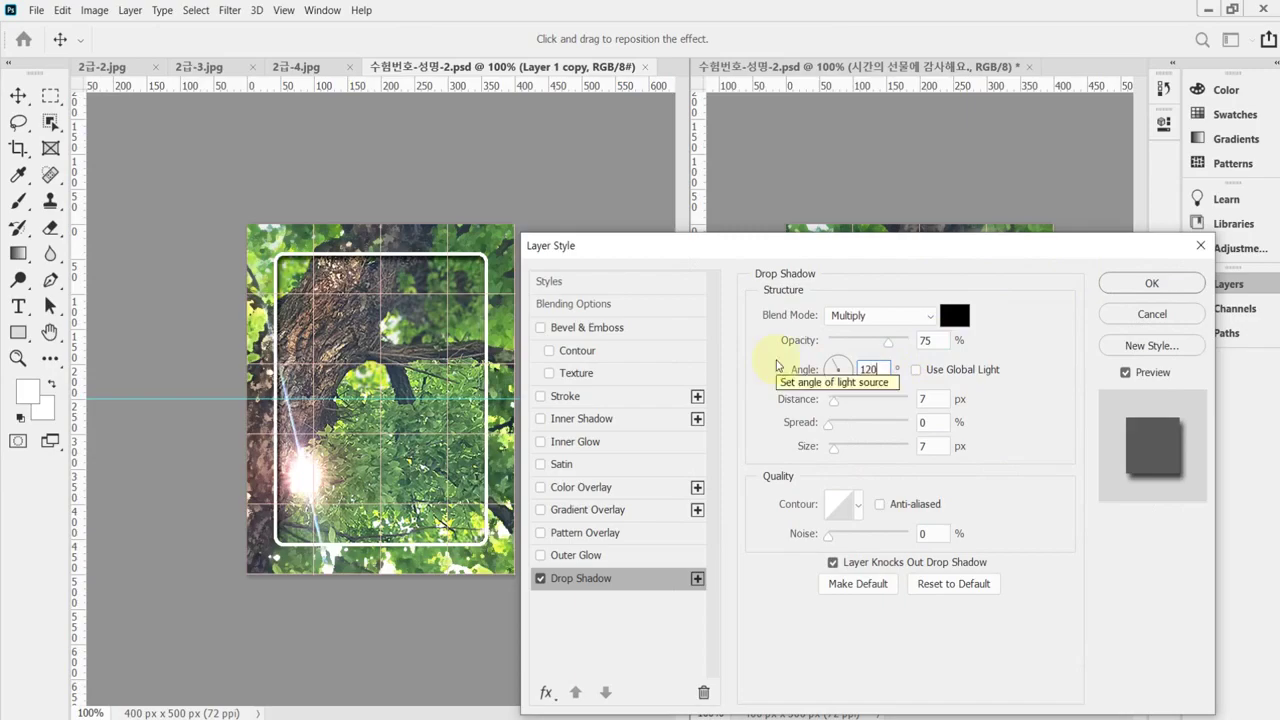
pyautogui.press('Tab')
pyautogui.write('5')
pyautogui.press('Tab')
pyautogui.press('Tab')
pyautogui.write('5')
pyautogui.press('Return')
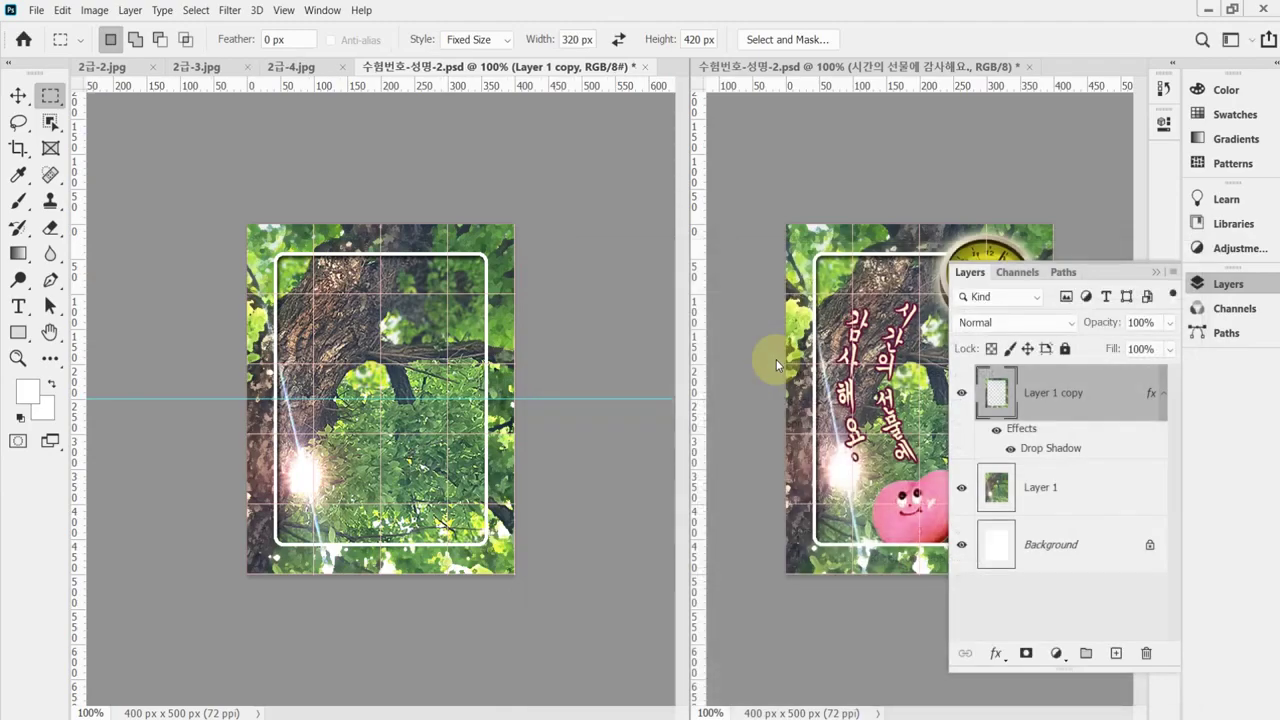
pyautogui.hotkey('ctrl', 's')
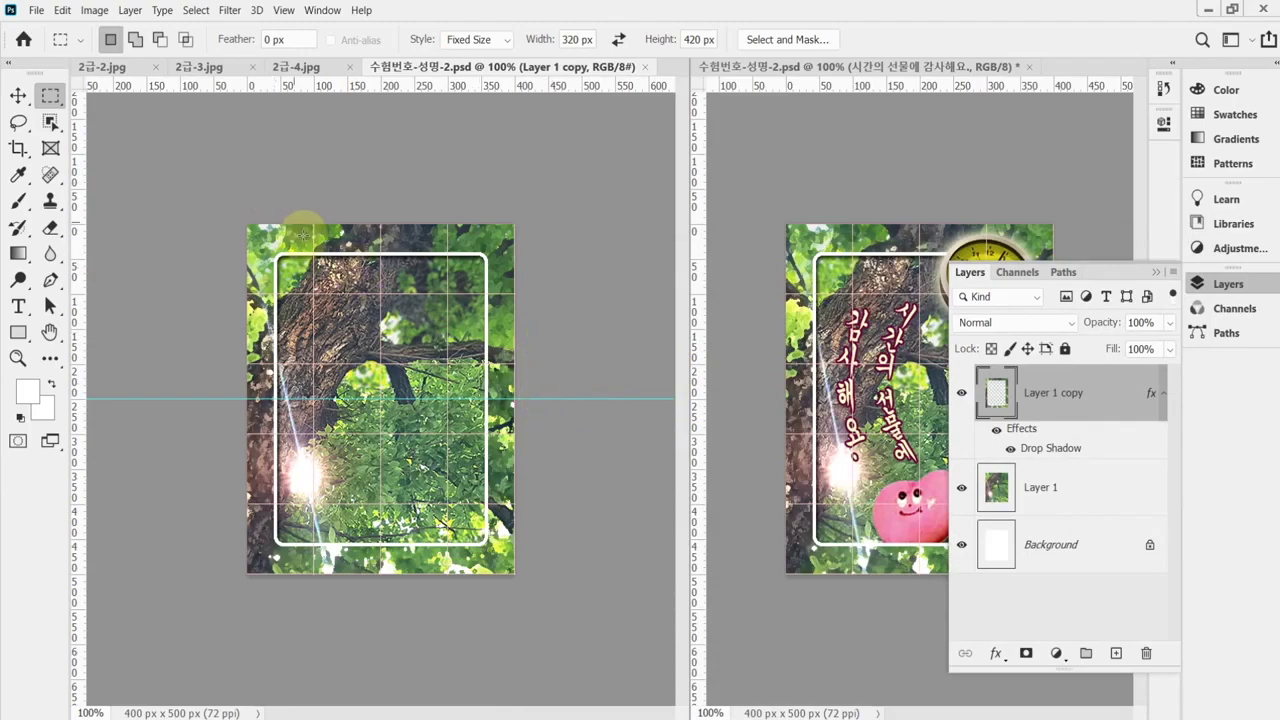
# Step: Select the whole clock in 2급-3.jpg with the Object Selection tool, and return to the 수험번호-성명-2.psd working document with the layer list closed
pyautogui.click(193, 67)
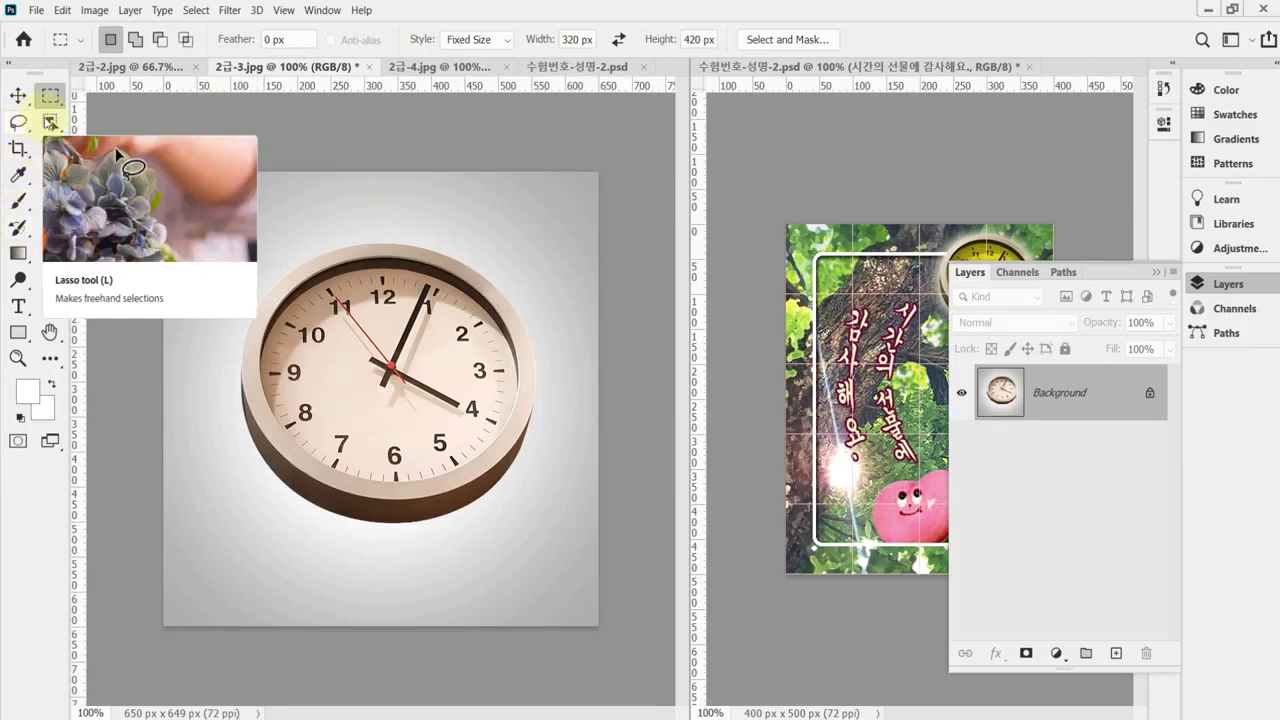
pyautogui.click(50, 122)
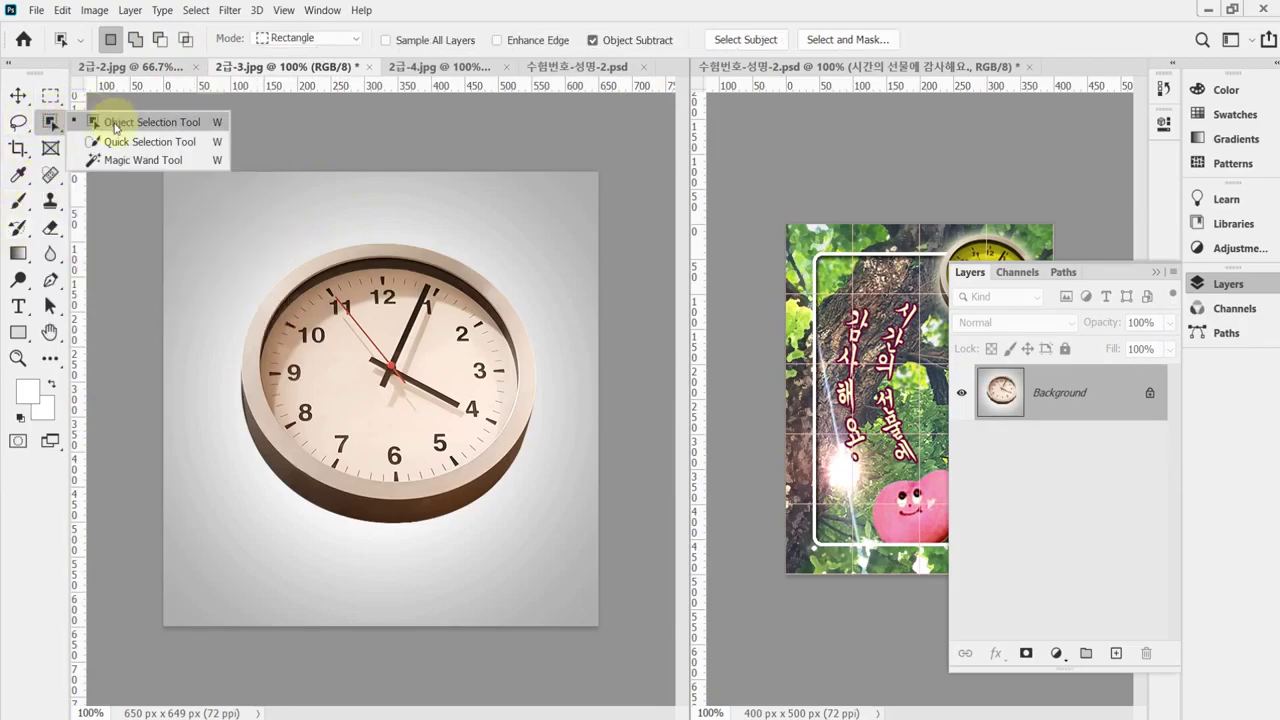
pyautogui.click(115, 123)
pyautogui.moveTo(207, 217); pyautogui.dragTo(566, 559)
pyautogui.click(200, 205)
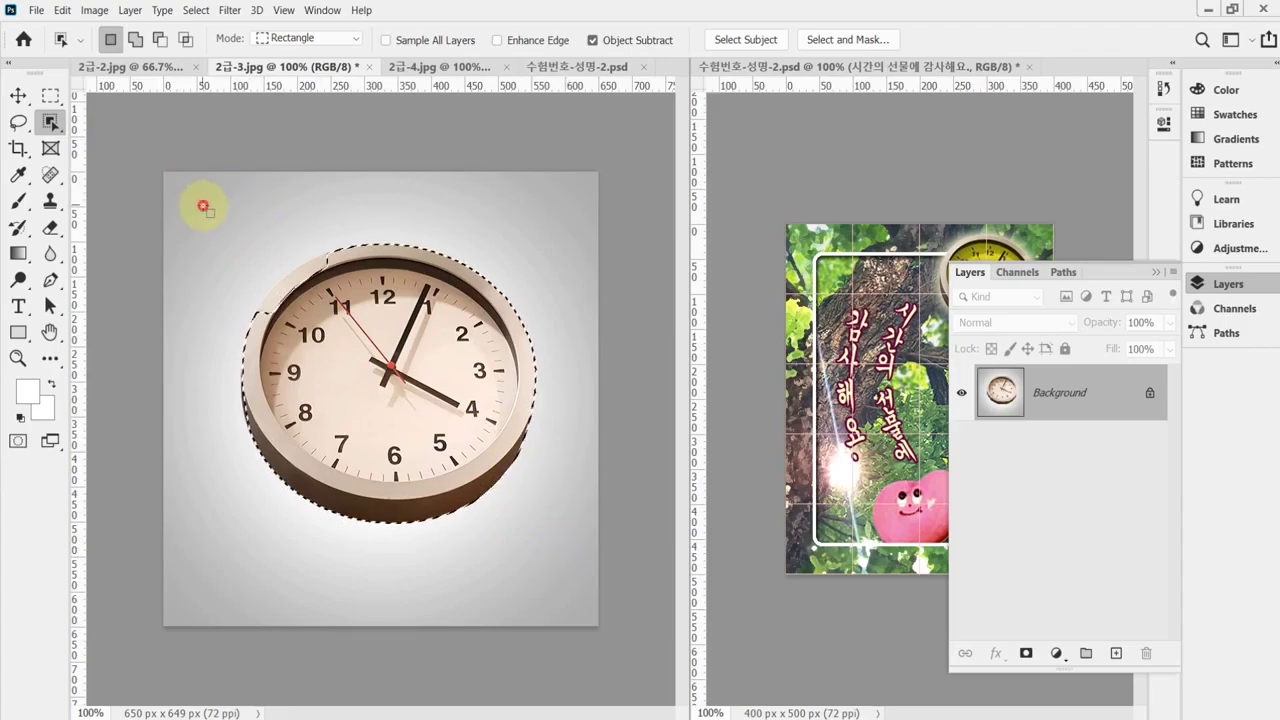
pyautogui.moveTo(196, 209); pyautogui.dragTo(567, 580)
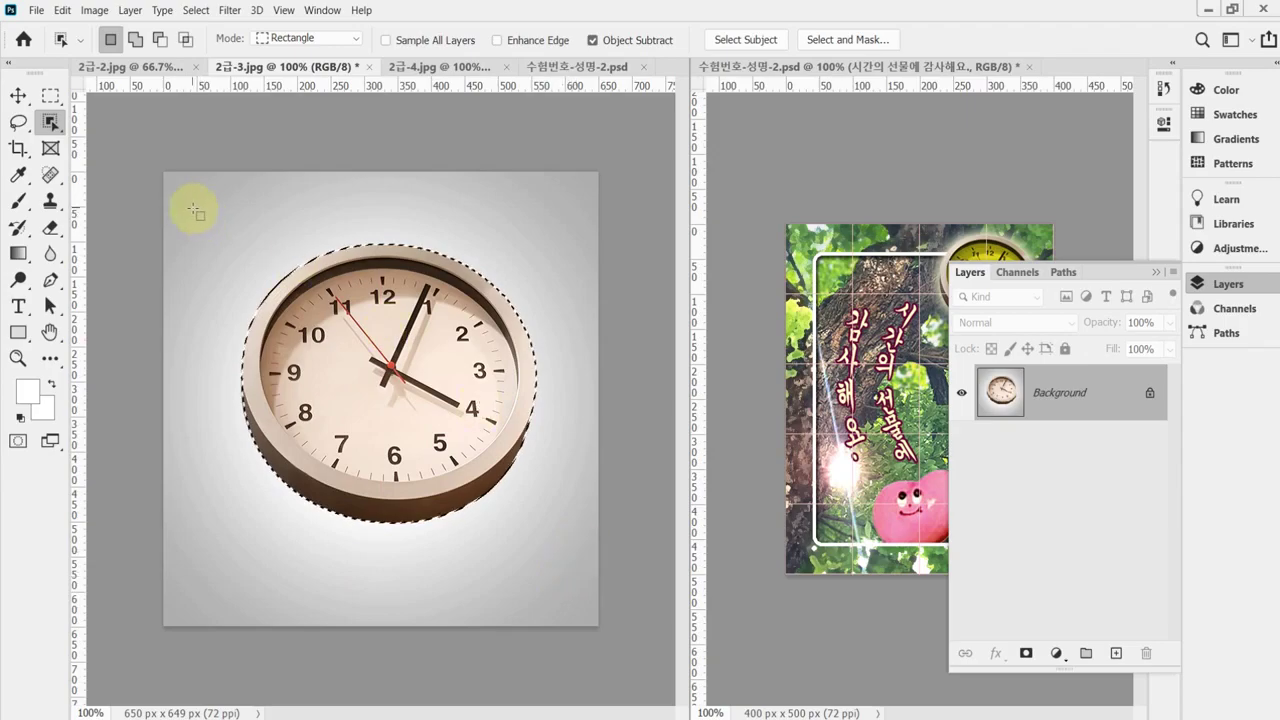
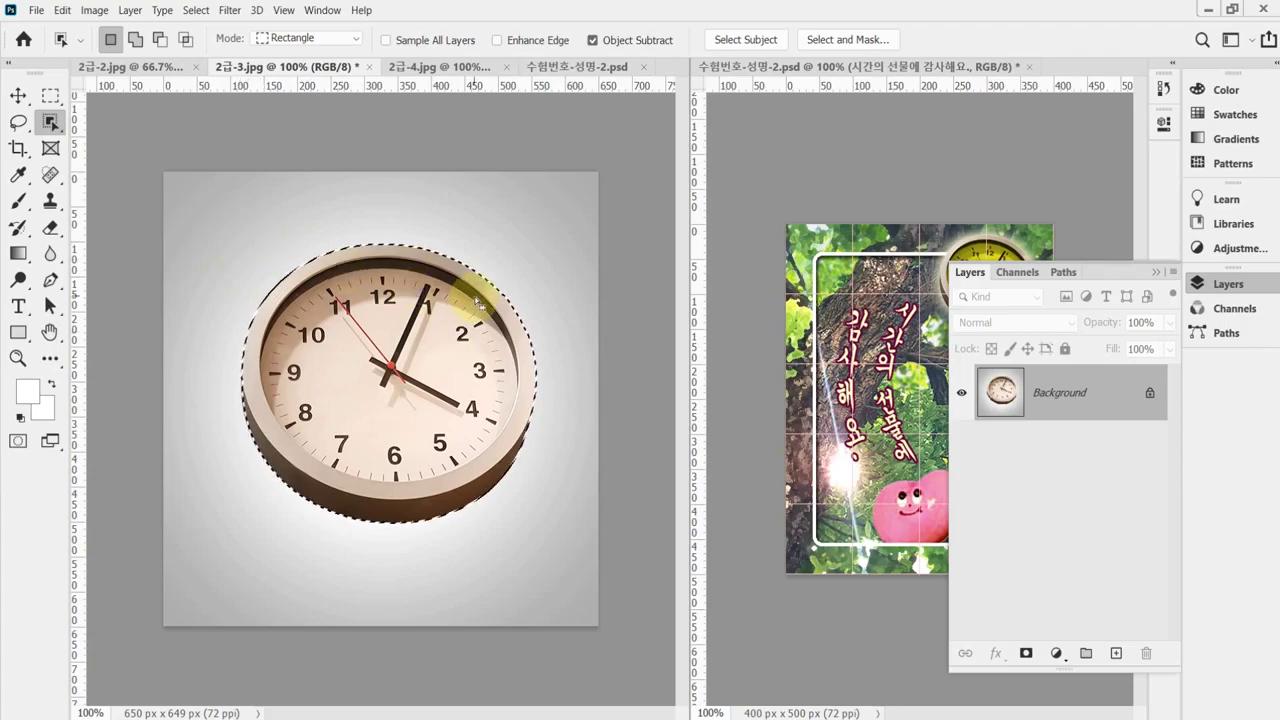
pyautogui.click(545, 67)
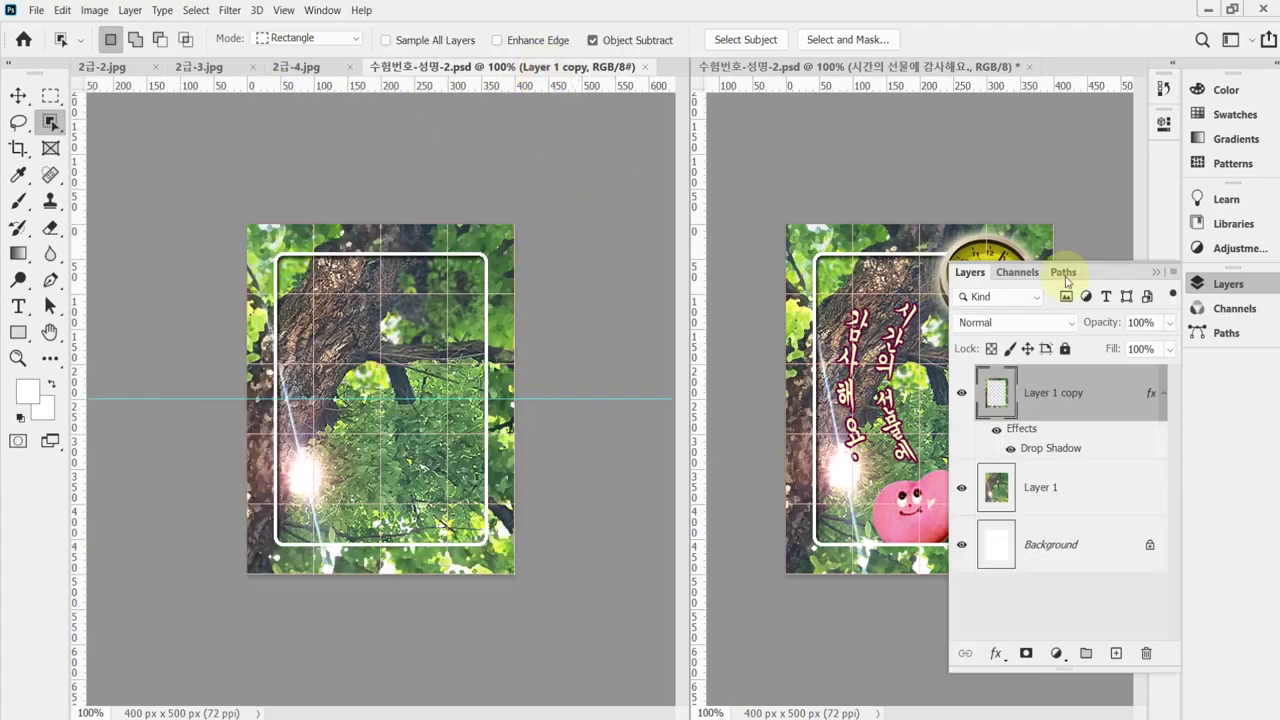
pyautogui.click(1215, 285)
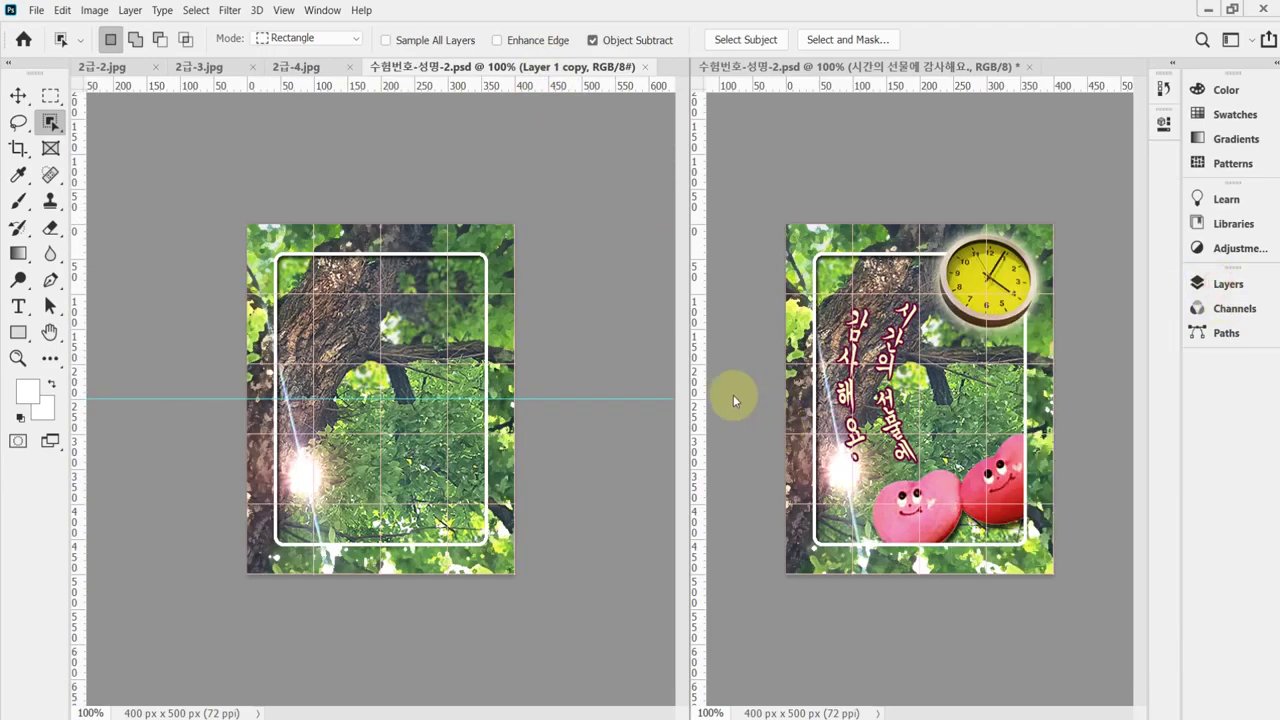
# Step: Paste the clock into the working document, scale it to about 34% and place it over the frame's upper-right corner
pyautogui.hotkey('ctrl', 'v')
pyautogui.hotkey('ctrl', 't')
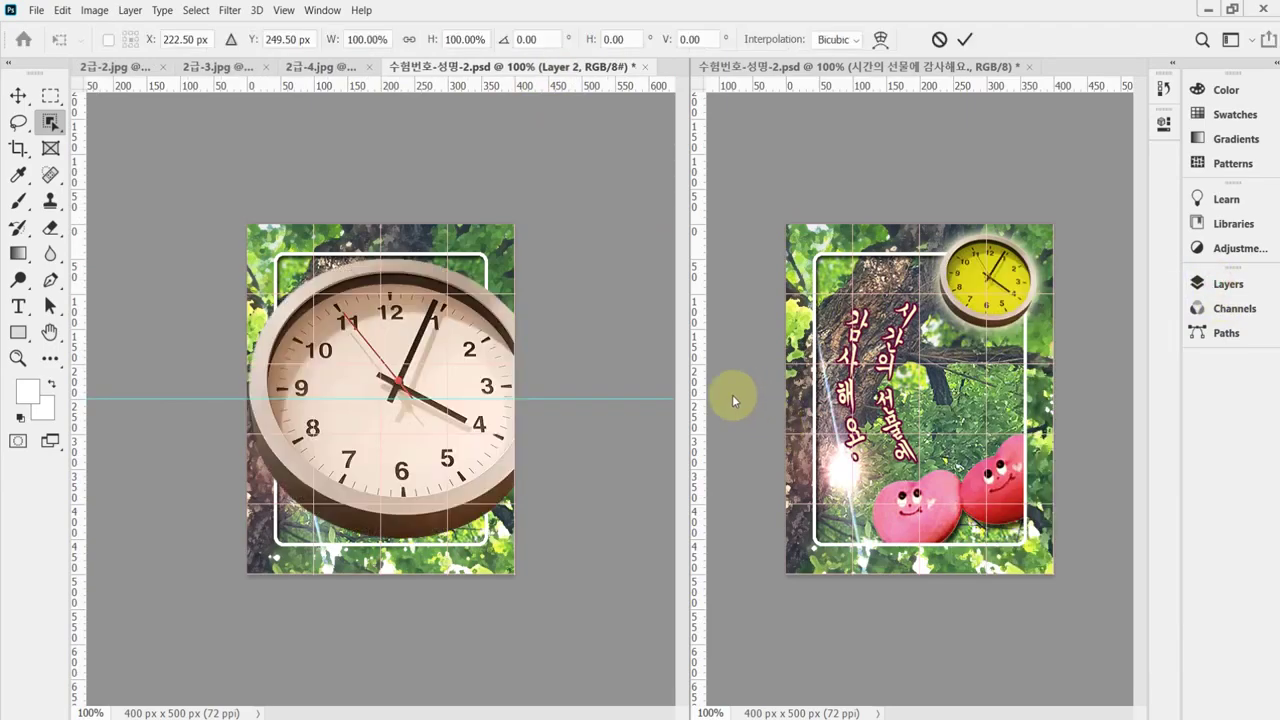
pyautogui.moveTo(247, 541); pyautogui.dragTo(426, 311)
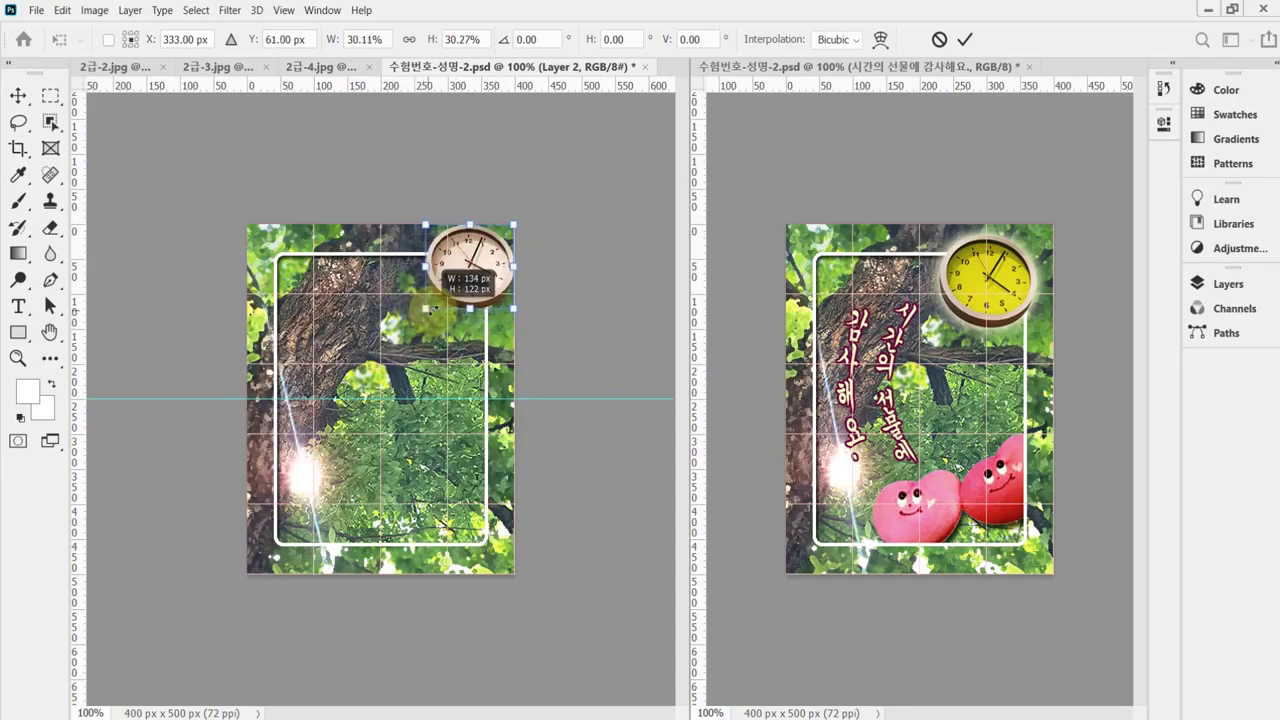
pyautogui.moveTo(519, 220)
pyautogui.mouseDown()
pyautogui.moveTo(501, 243)
pyautogui.moveTo(508, 210)
pyautogui.moveTo(511, 230)
pyautogui.mouseUp()
pyautogui.press('Left')
pyautogui.press('Left')
pyautogui.press('Left')
pyautogui.press('Left')
pyautogui.press('Left')
pyautogui.press('Left')
pyautogui.press('Left')
pyautogui.press('Down')
pyautogui.press('Down')
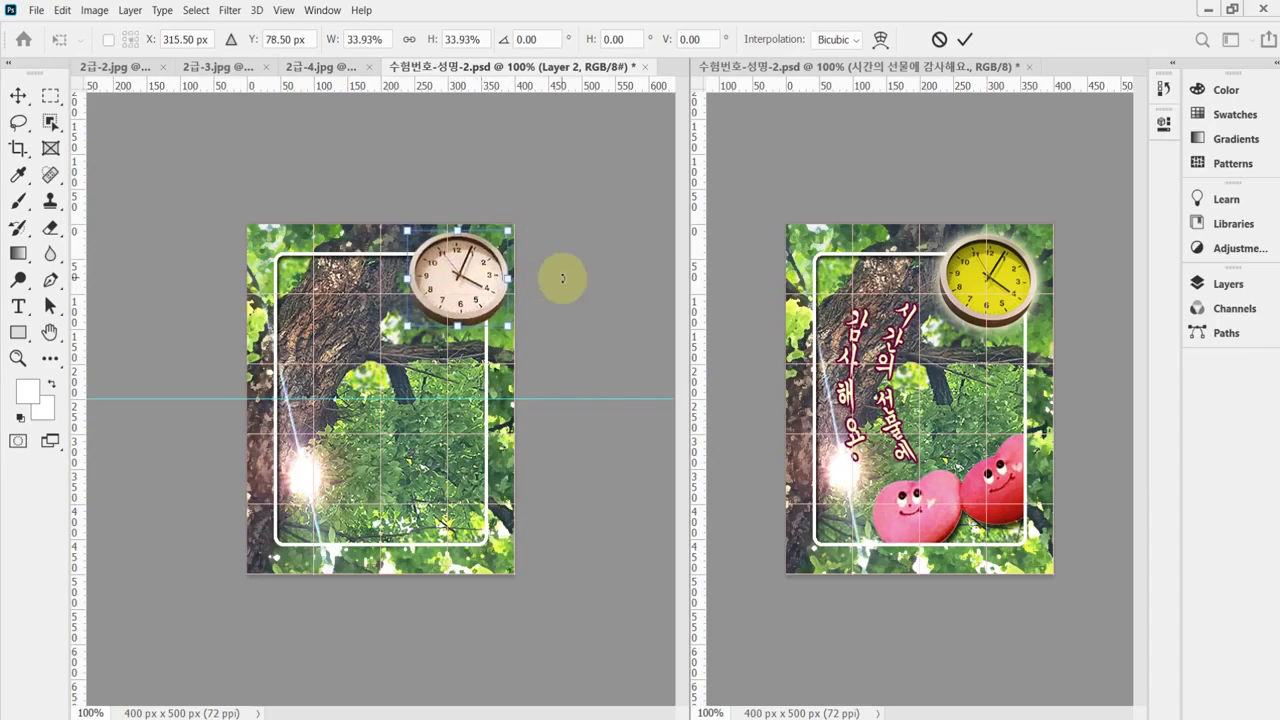
pyautogui.press('Left')
pyautogui.press('Left')
pyautogui.press('Left')
pyautogui.press('Left')
pyautogui.press('Left')
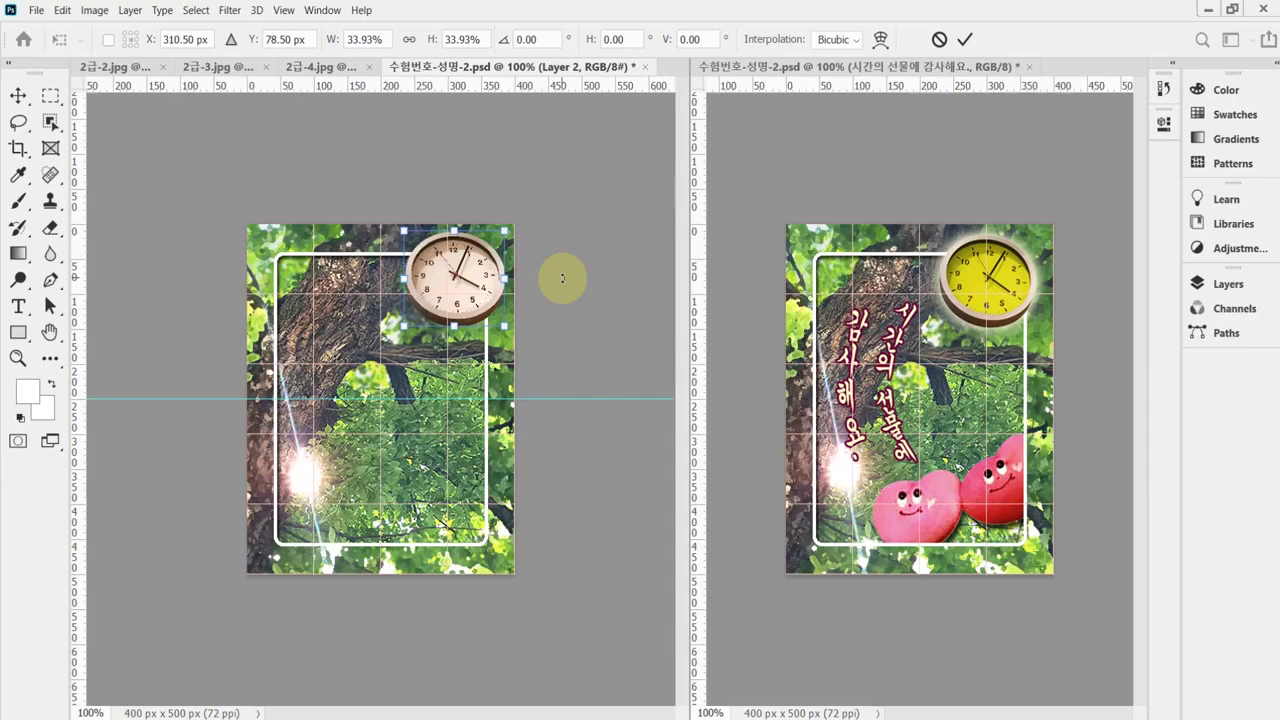
# Step: Reduce the clock's scale to about 32.8%, apply the transform and save the document
pyautogui.moveTo(504, 327); pyautogui.dragTo(502, 323)
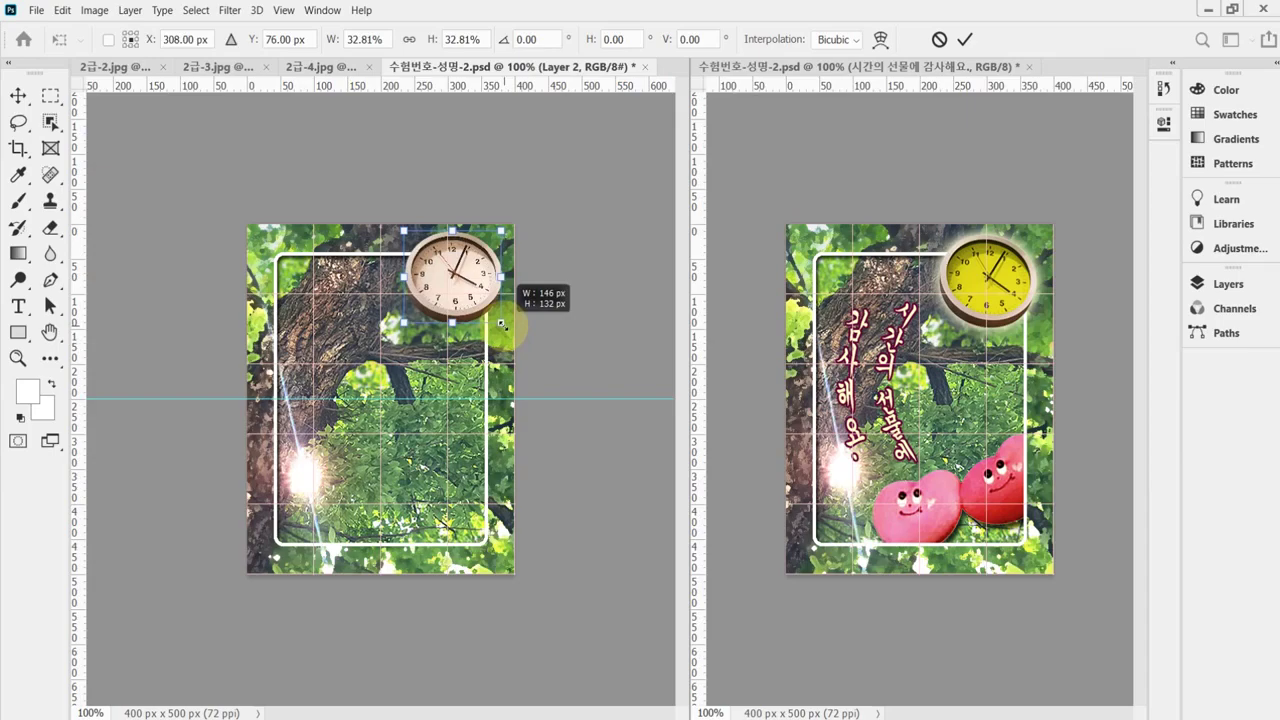
pyautogui.moveTo(502, 323); pyautogui.dragTo(502, 323)
pyautogui.press('Return')
pyautogui.press('w')
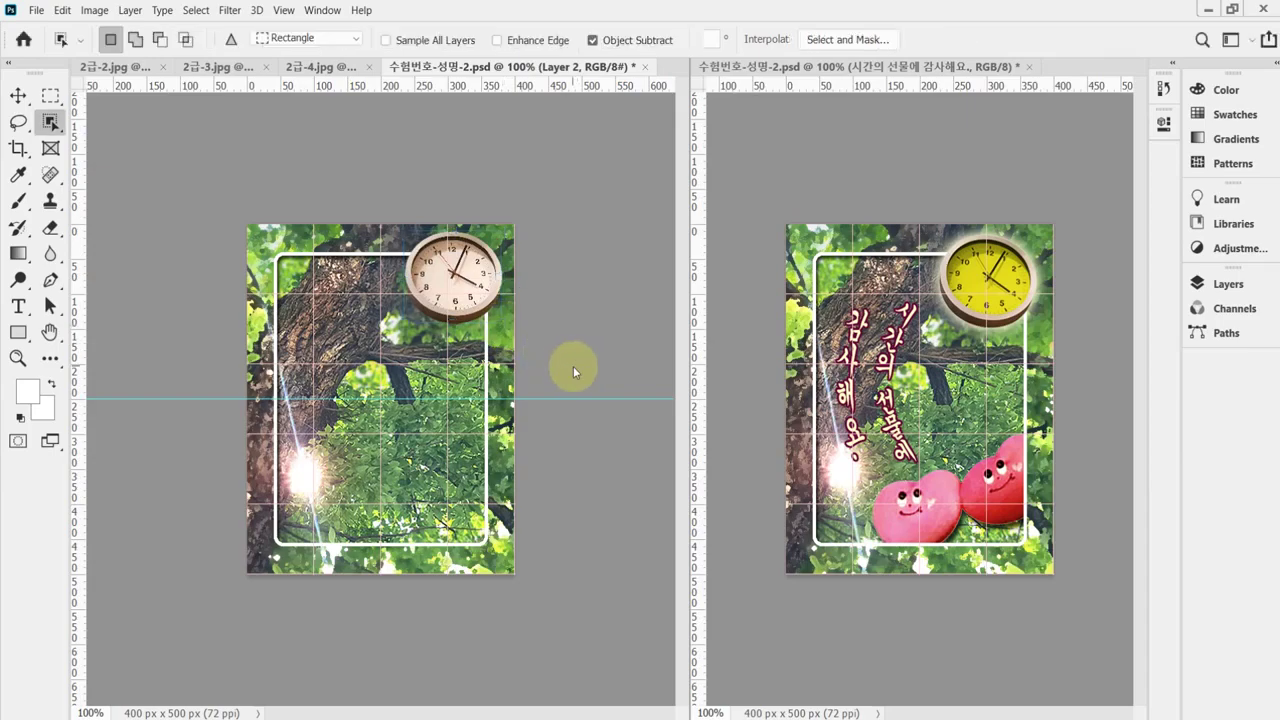
pyautogui.hotkey('ctrl', 's')
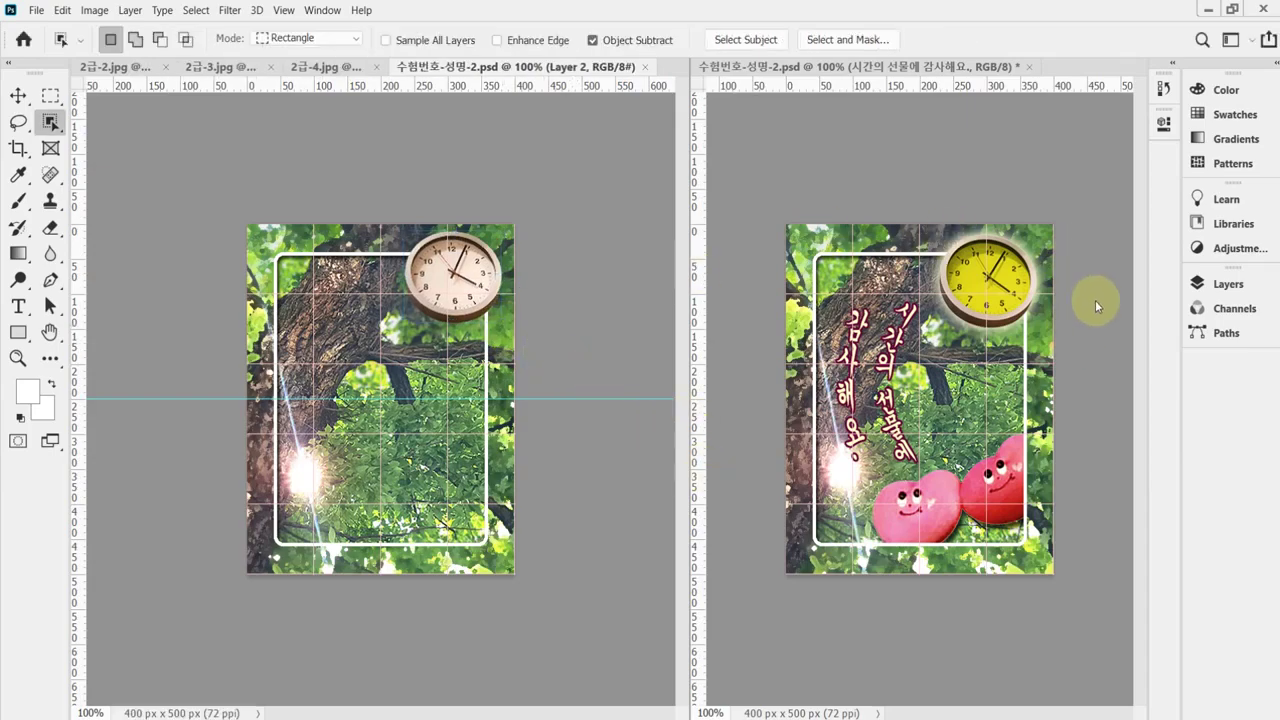
# Step: Add an outer glow with a size of 23 px to the clock layer
pyautogui.click(1205, 284)
pyautogui.click(993, 656)
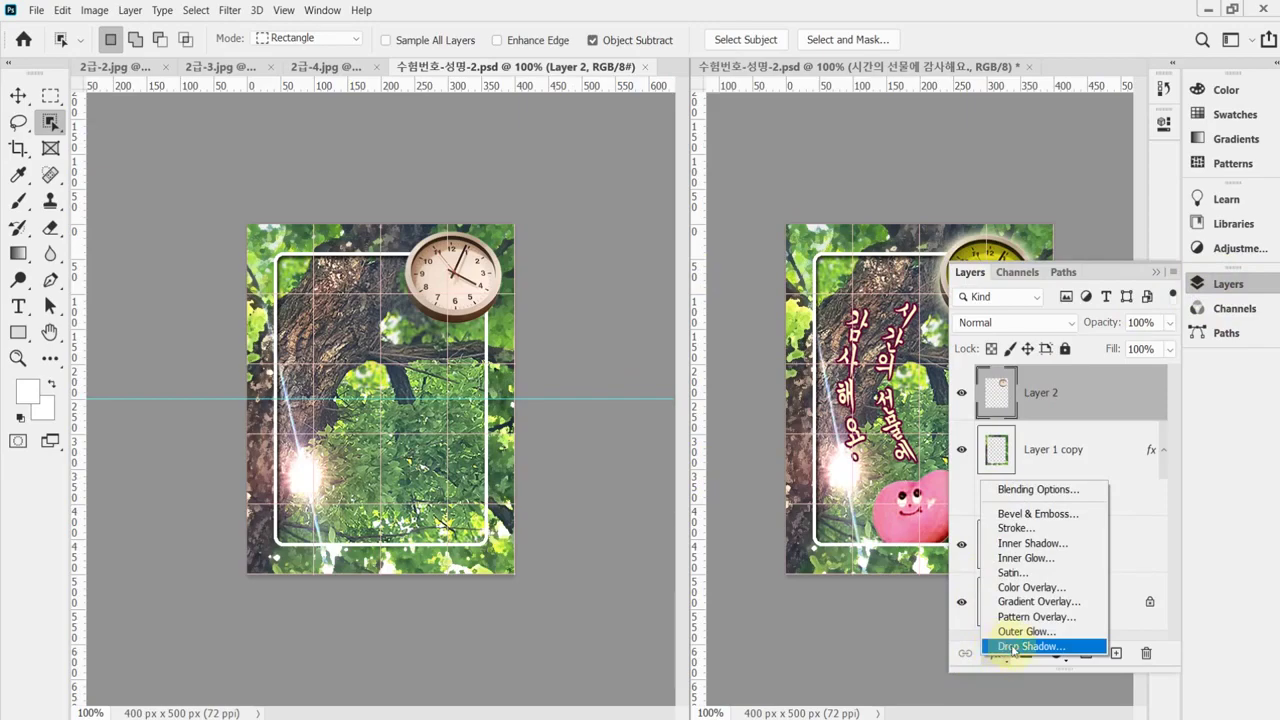
pyautogui.click(1013, 647)
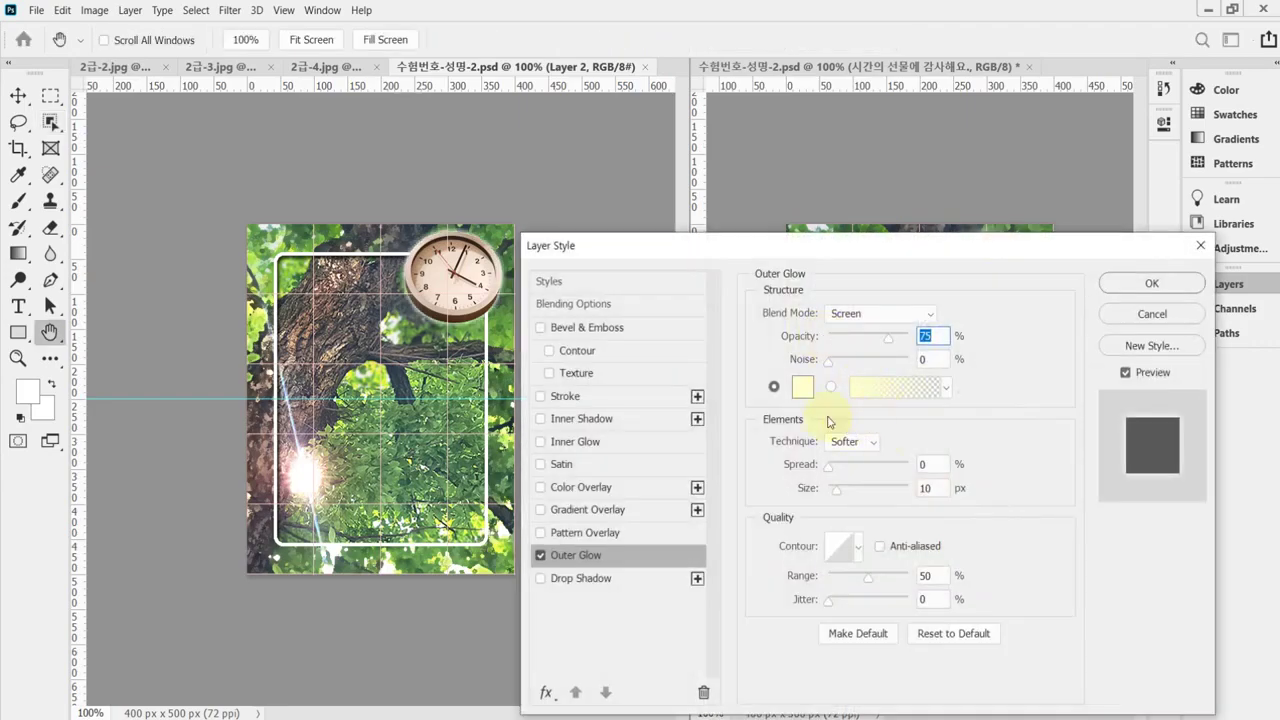
pyautogui.doubleClick(939, 493)
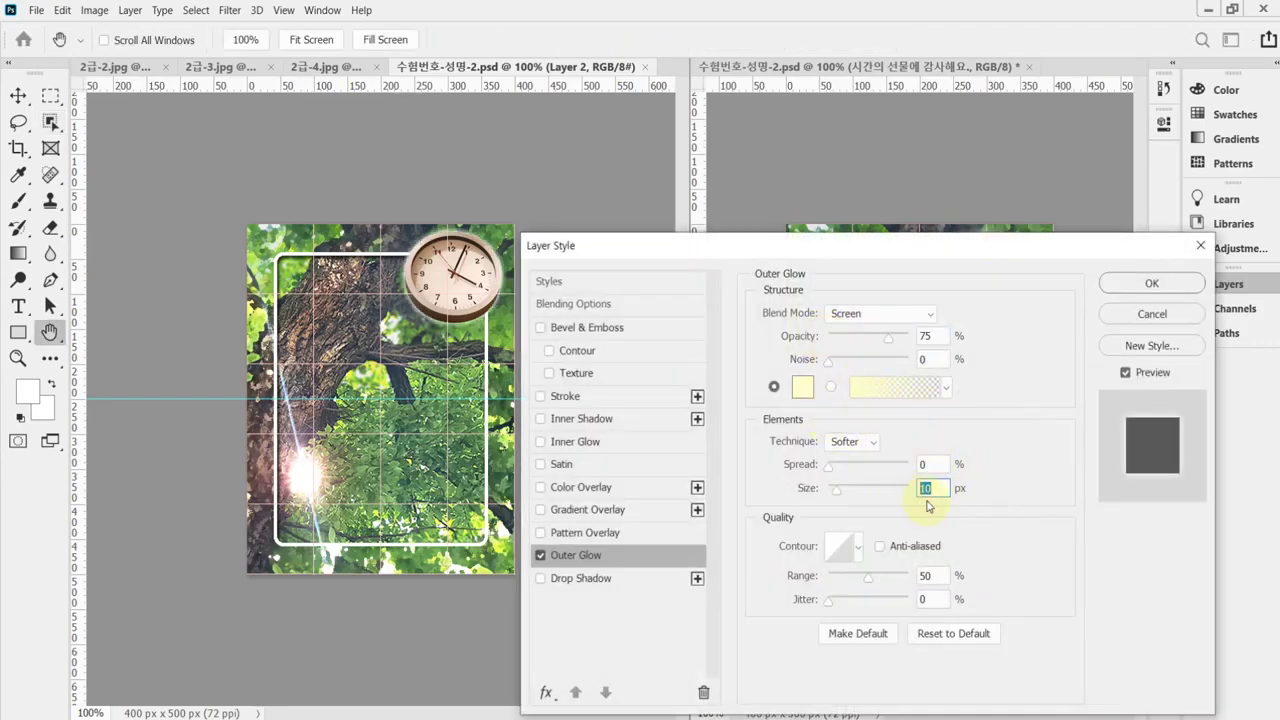
pyautogui.write('23')
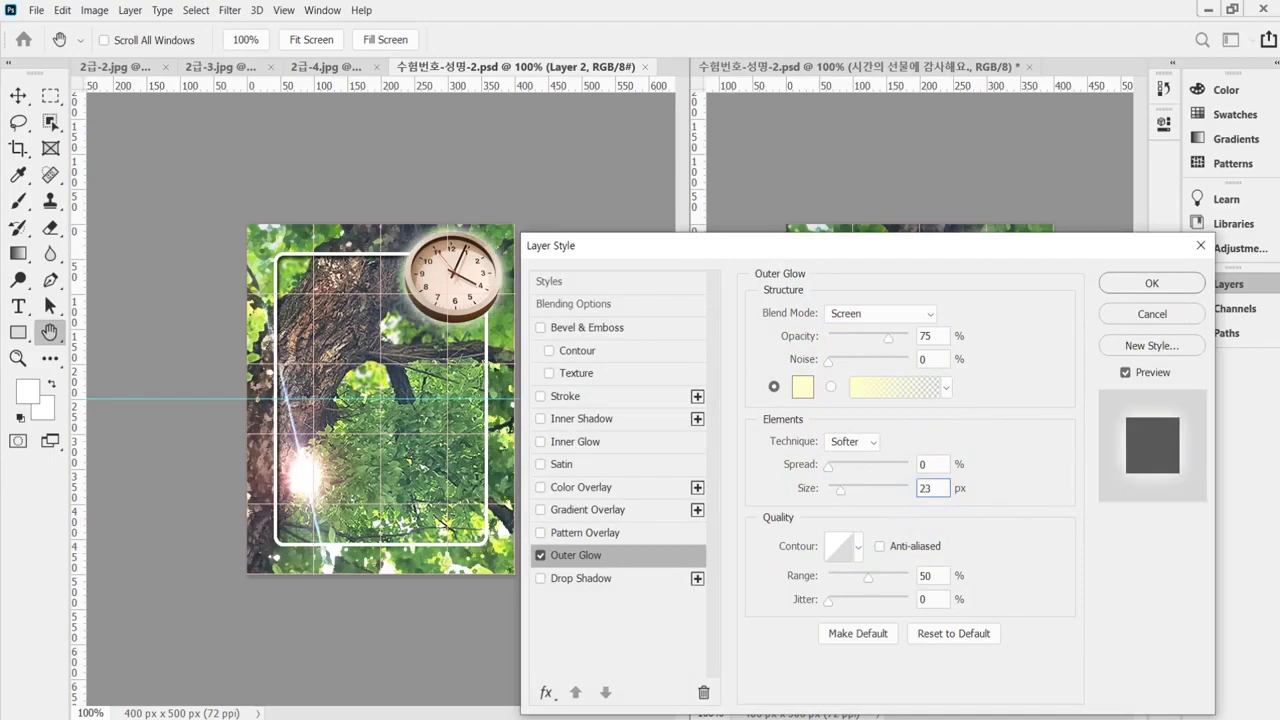
pyautogui.press('Return')
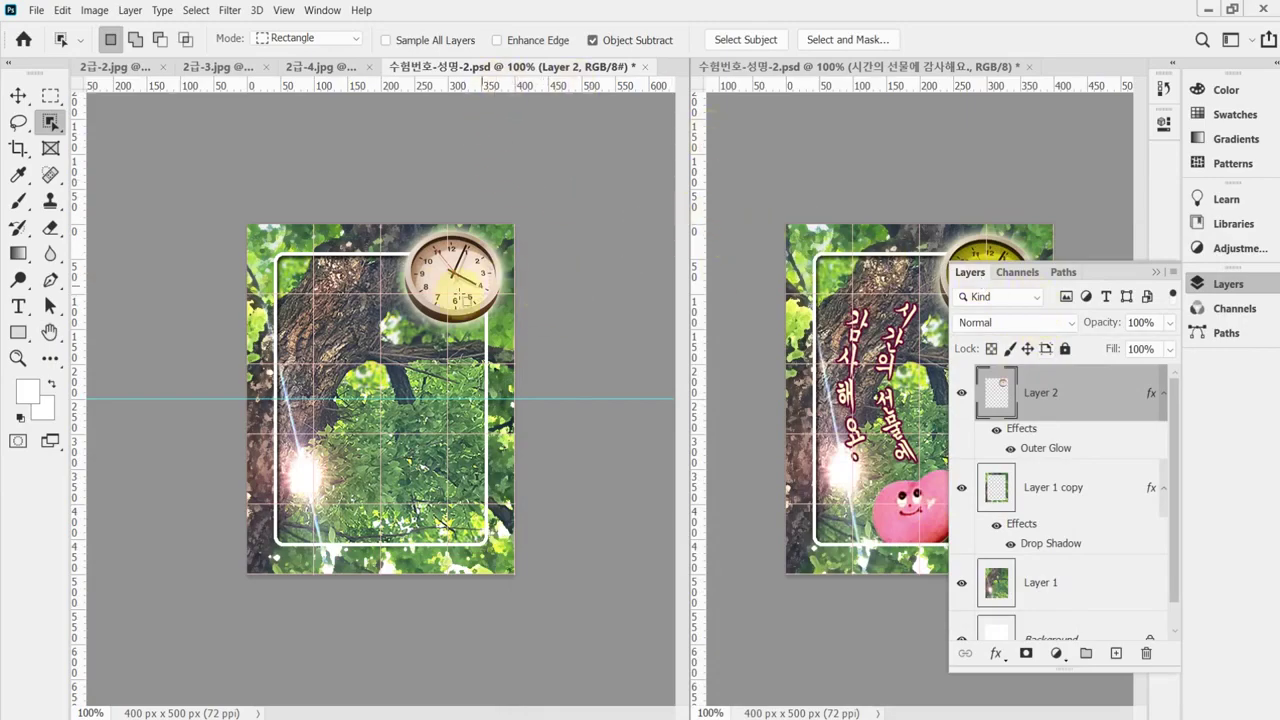
pyautogui.click(1222, 287)
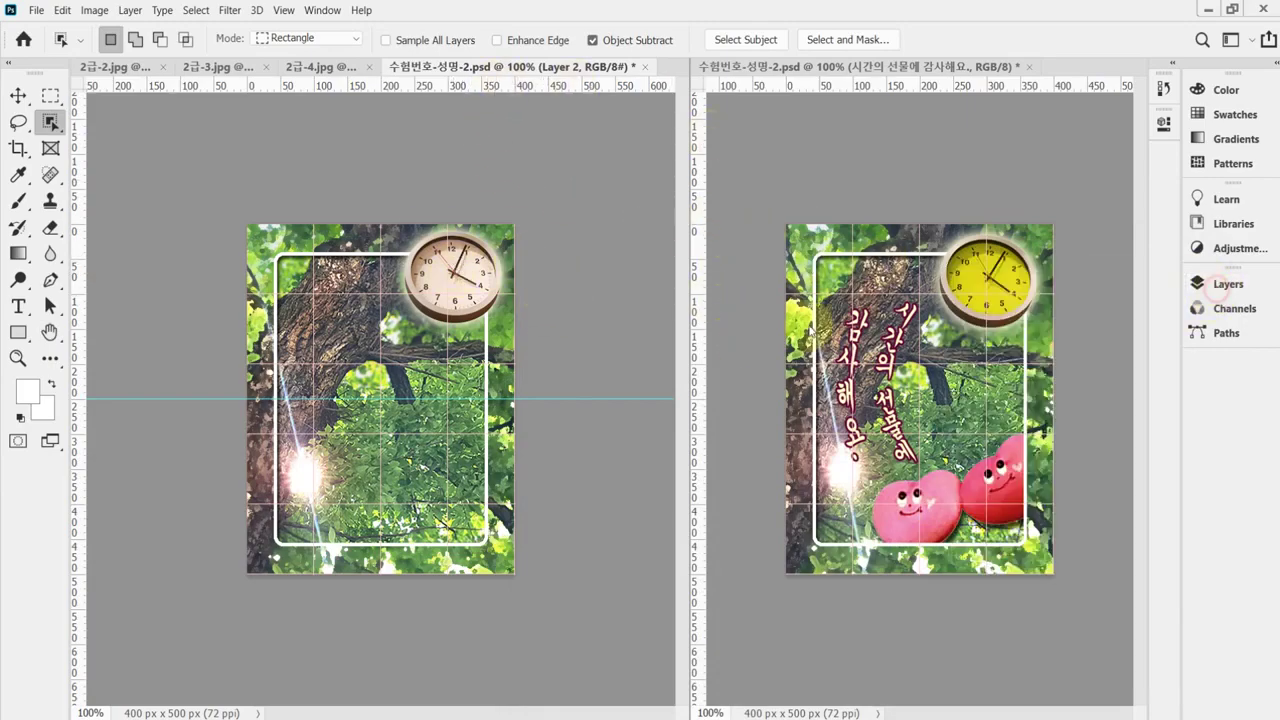
# Step: Select only the clock's face inside the rim with the Quick Selection tool, using an 8 px brush and subtracting the rim
pyautogui.scroll(2, 475, 290)
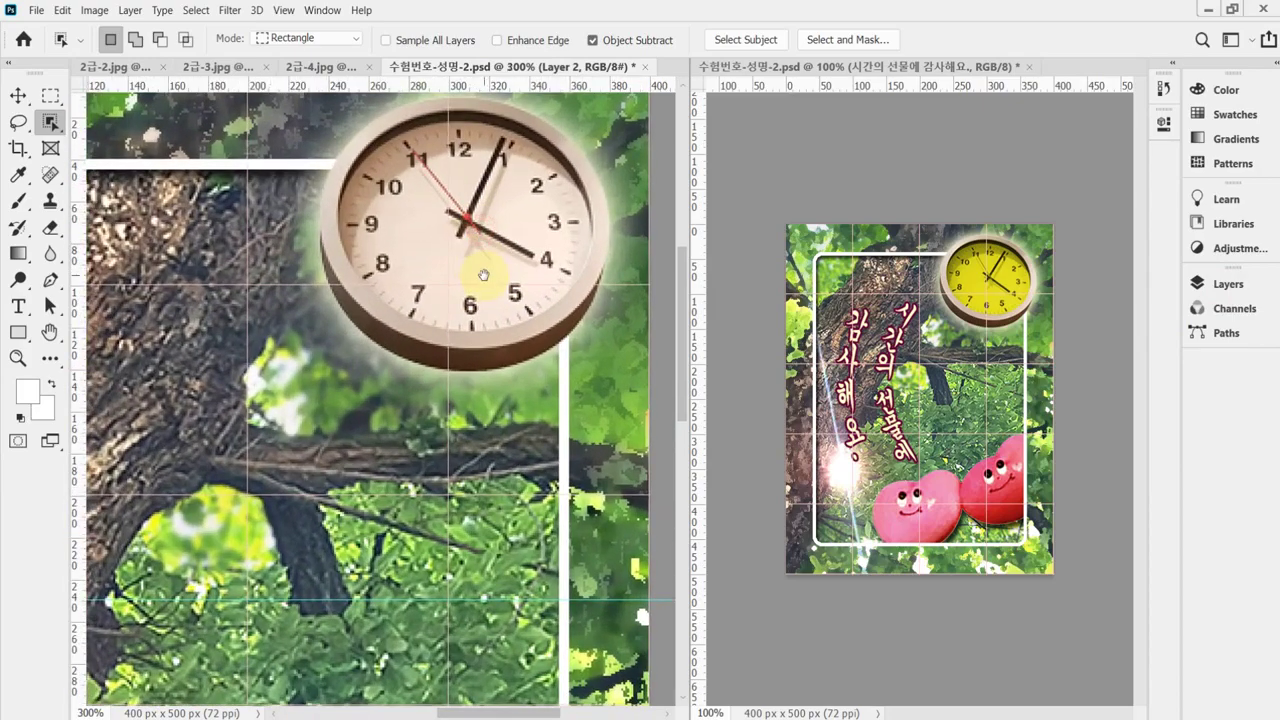
pyautogui.moveTo(483, 274); pyautogui.dragTo(465, 304)
pyautogui.rightClick(49, 124)
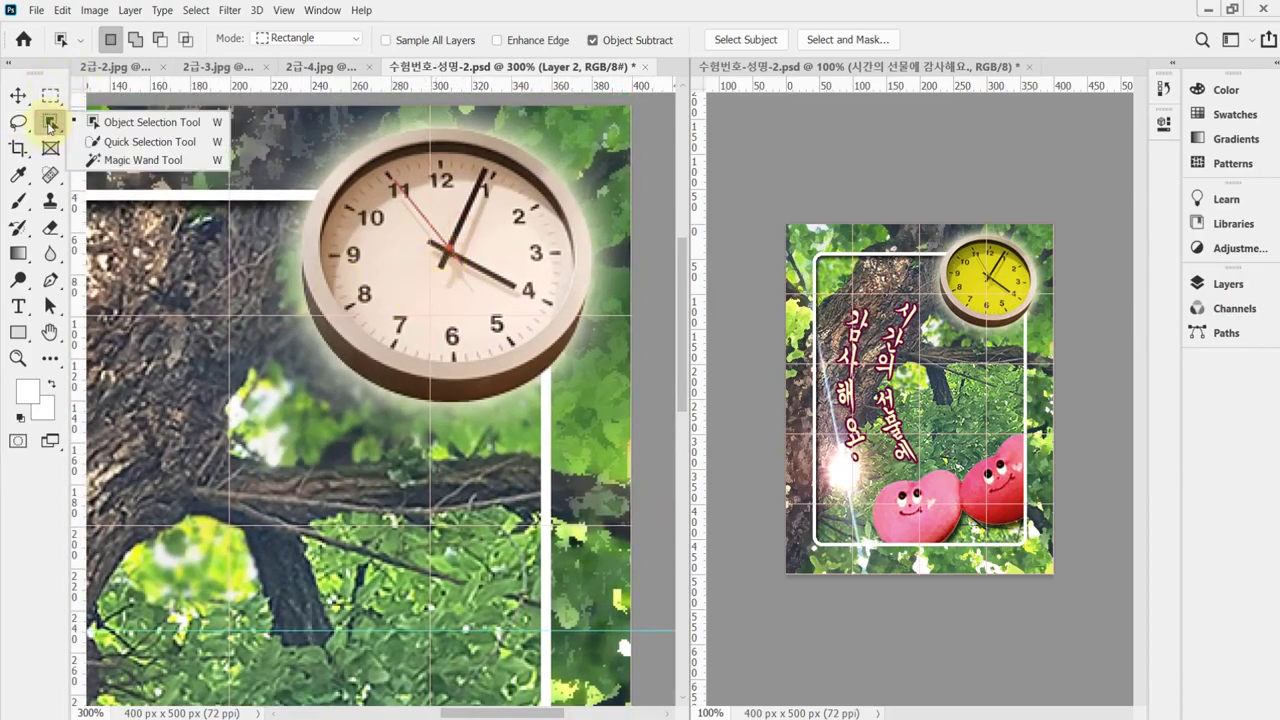
pyautogui.click(106, 143)
pyautogui.moveTo(429, 249)
pyautogui.mouseDown()
pyautogui.moveTo(460, 287)
pyautogui.moveTo(411, 234)
pyautogui.mouseUp()
pyautogui.hotkey('ctrl', 'd')
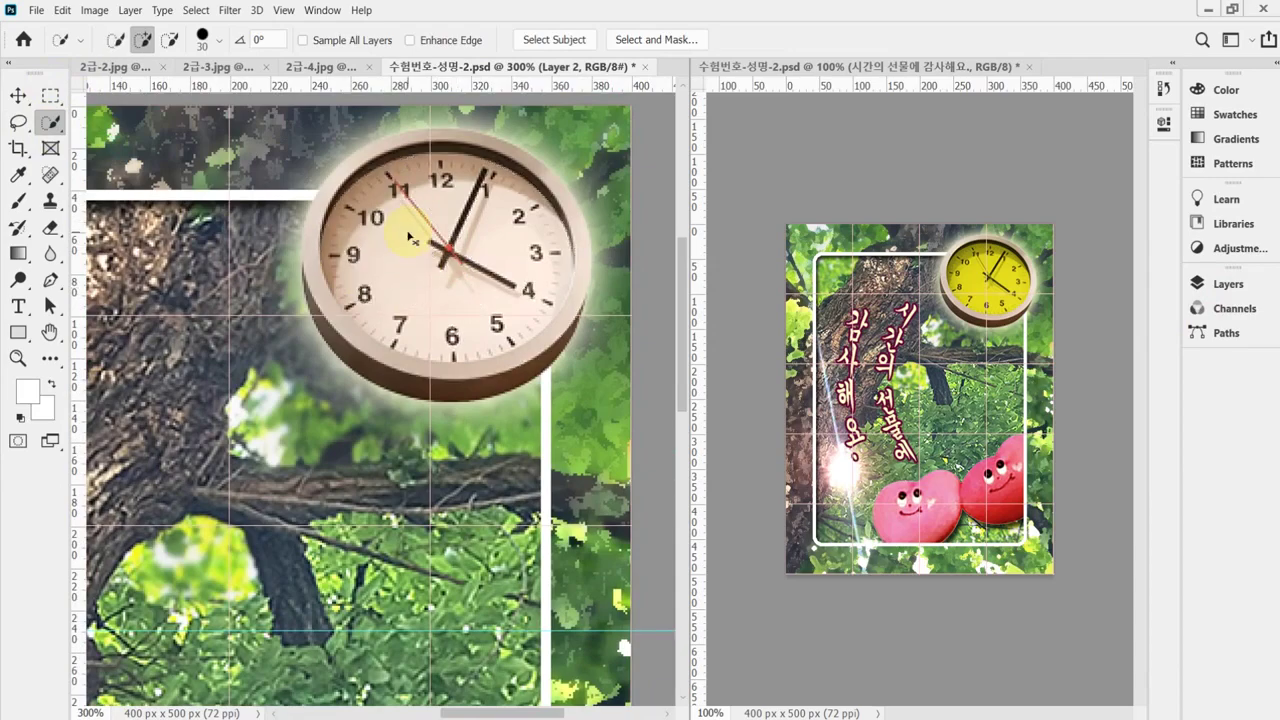
pyautogui.press('[')
pyautogui.press('[')
pyautogui.moveTo(423, 222)
pyautogui.mouseDown()
pyautogui.moveTo(444, 267)
pyautogui.moveTo(474, 223)
pyautogui.moveTo(511, 249)
pyautogui.moveTo(517, 218)
pyautogui.mouseUp()
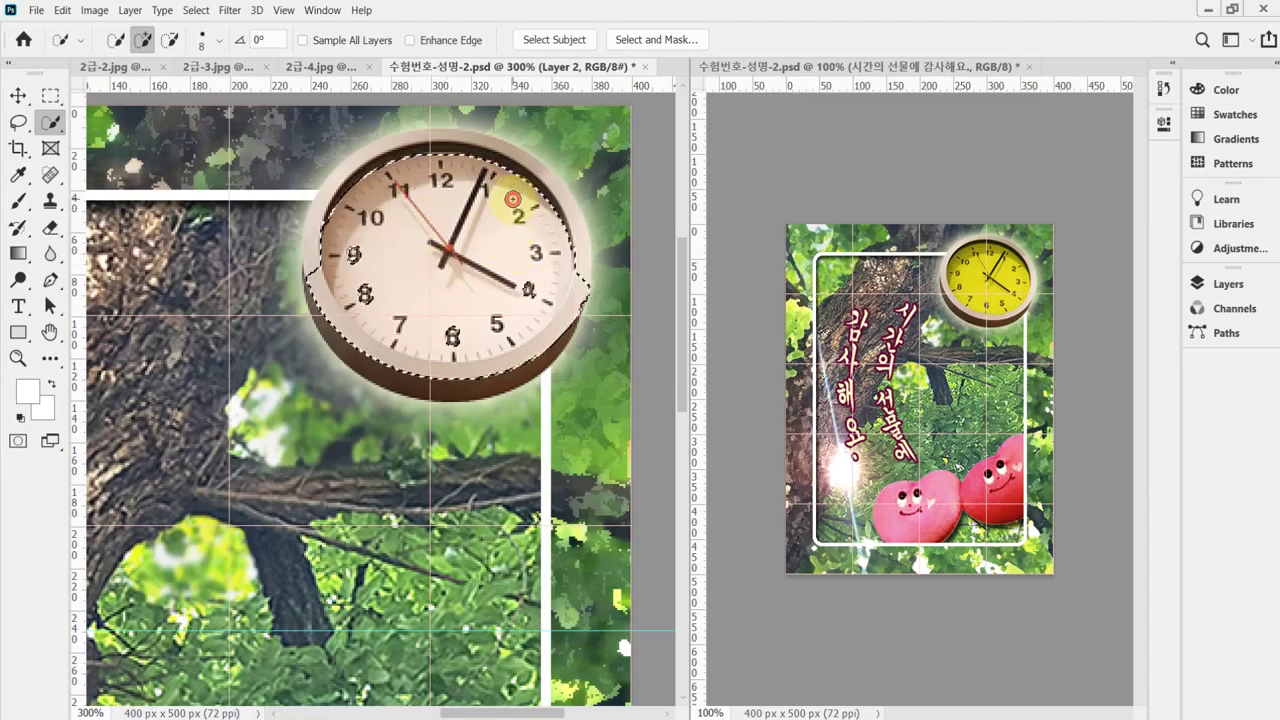
pyautogui.moveTo(310, 332)
pyautogui.mouseDown()
pyautogui.moveTo(357, 257)
pyautogui.moveTo(372, 263)
pyautogui.moveTo(300, 271)
pyautogui.moveTo(333, 330)
pyautogui.moveTo(372, 366)
pyautogui.moveTo(366, 355)
pyautogui.moveTo(460, 388)
pyautogui.moveTo(564, 369)
pyautogui.moveTo(585, 333)
pyautogui.moveTo(530, 365)
pyautogui.moveTo(598, 302)
pyautogui.moveTo(608, 268)
pyautogui.moveTo(581, 291)
pyautogui.mouseUp()
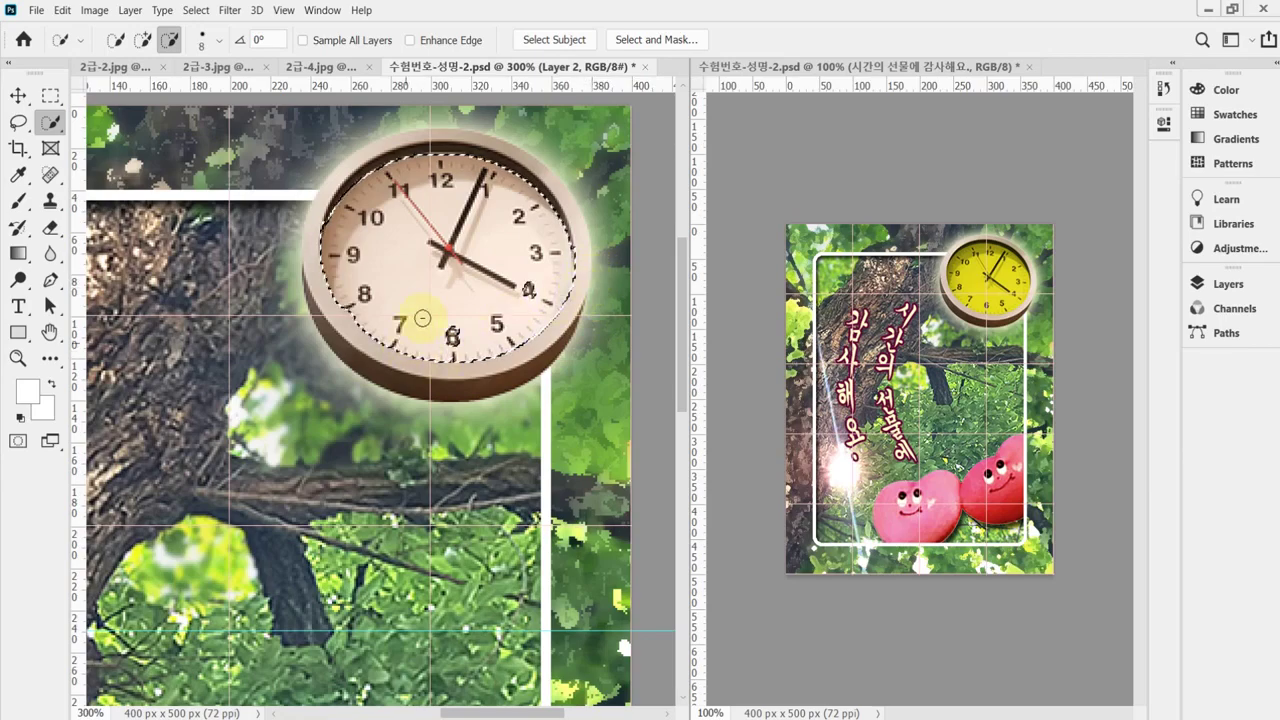
pyautogui.press('alt')
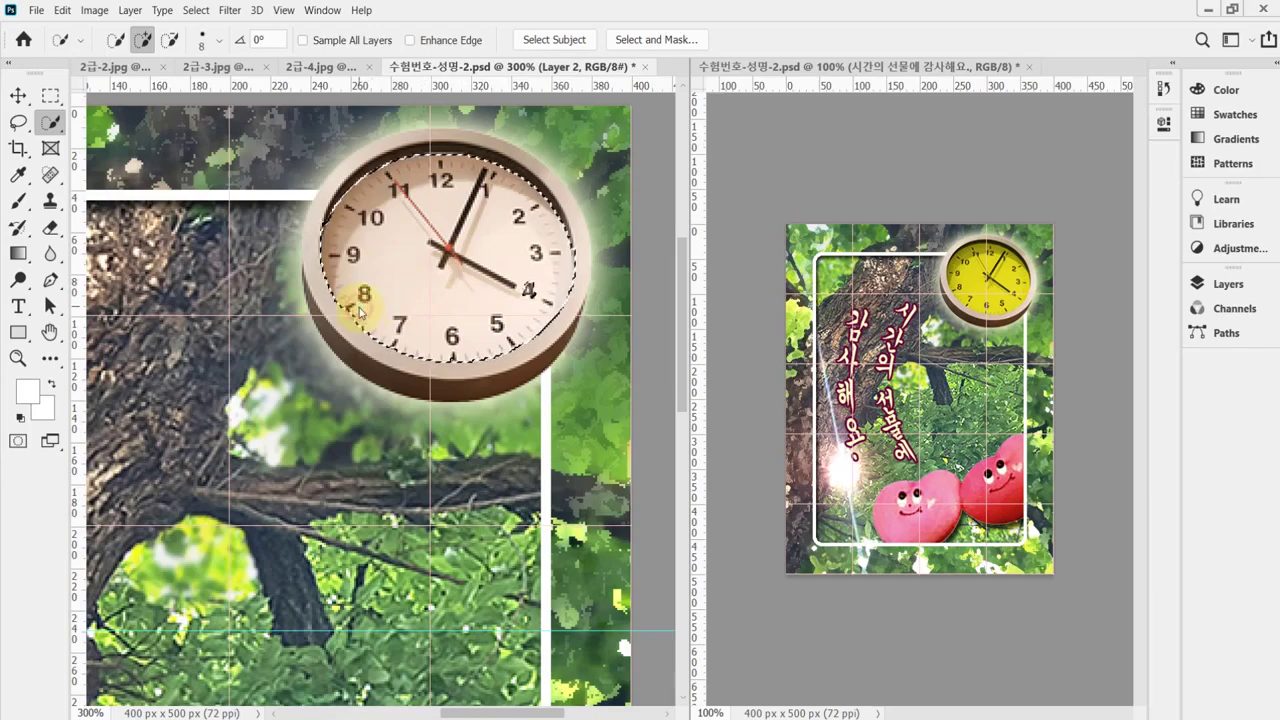
# Step: Add a Hue/Saturation adjustment layer for the selected clock face and turn on Colorize
pyautogui.scroll(-1, 528, 290)
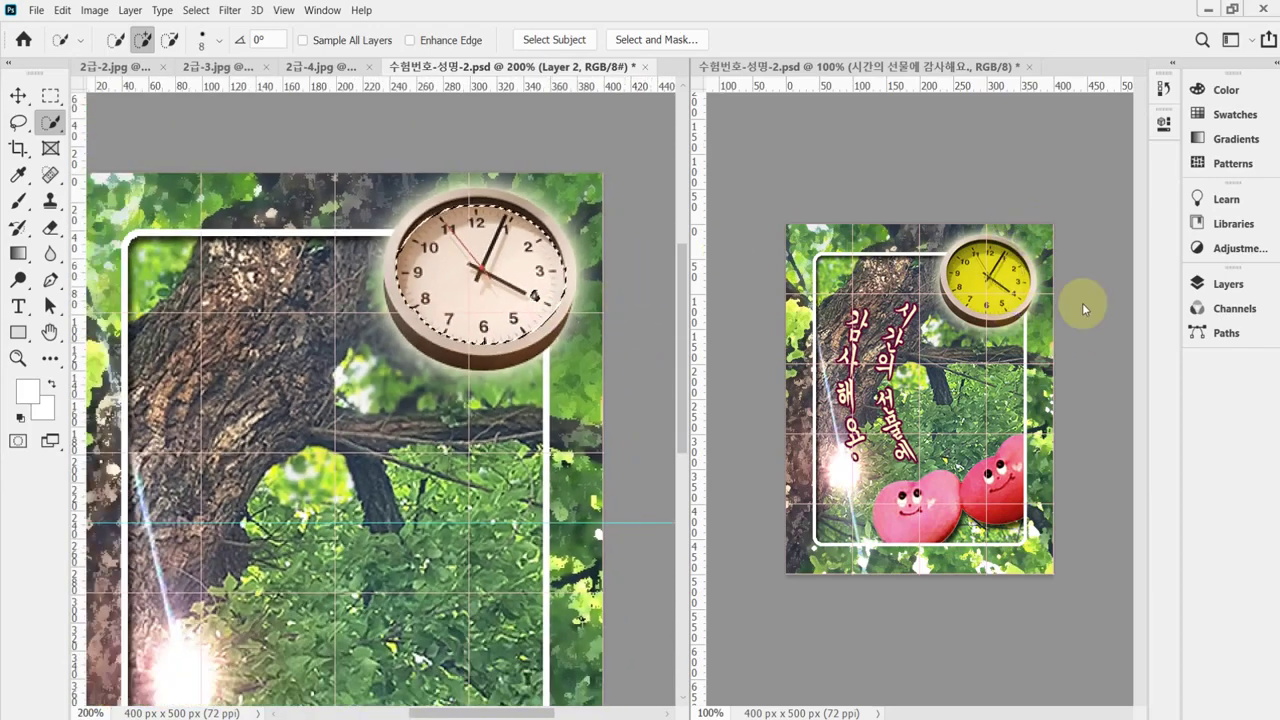
pyautogui.click(1222, 283)
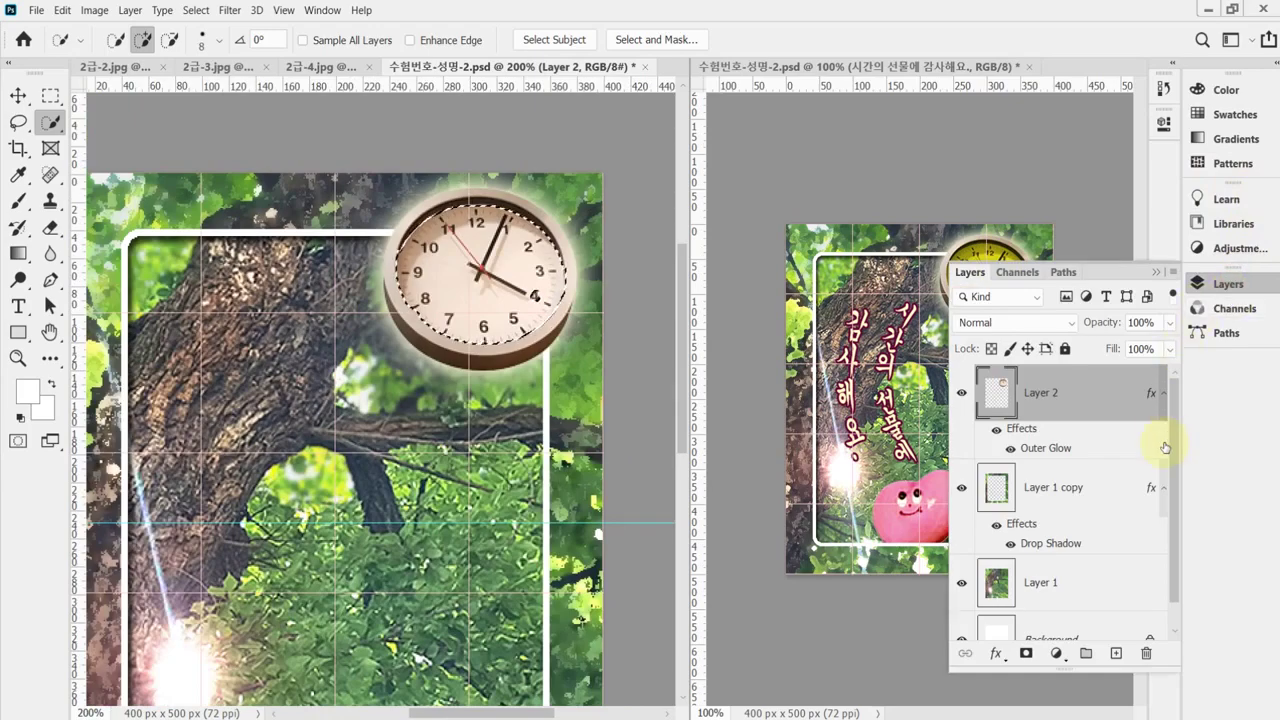
pyautogui.click(1055, 654)
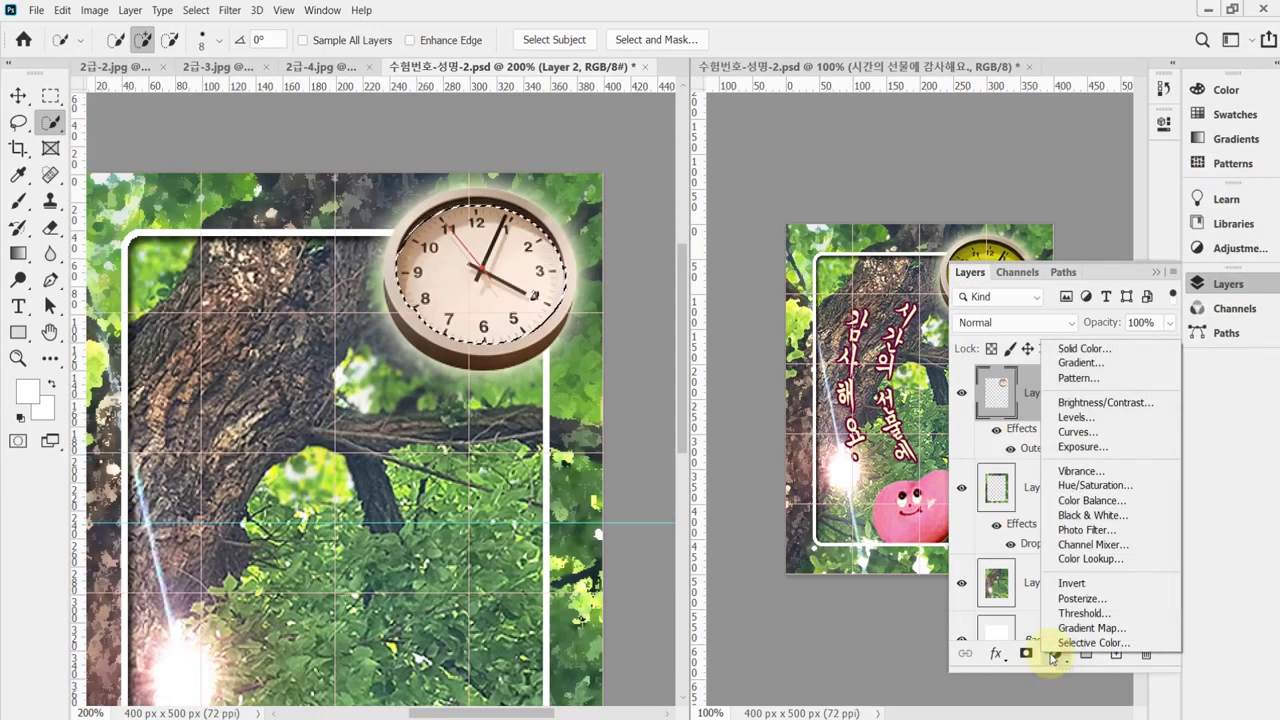
pyautogui.click(1092, 485)
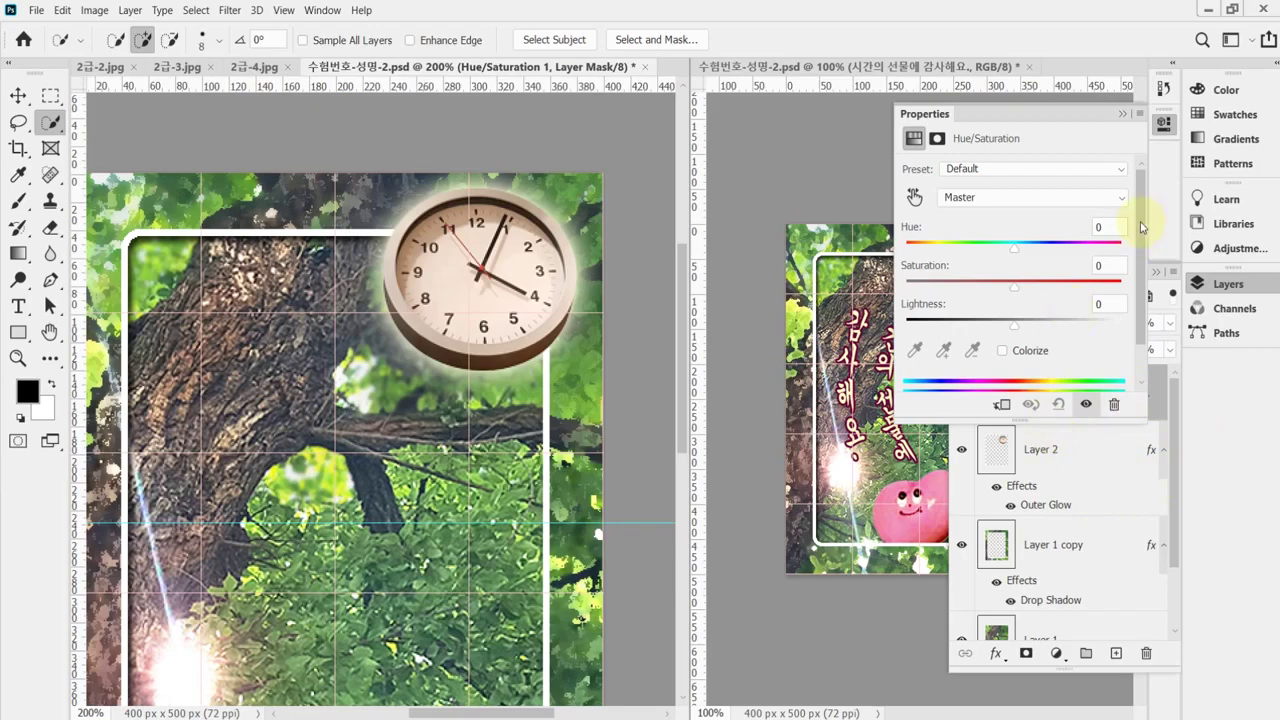
pyautogui.click(1003, 351)
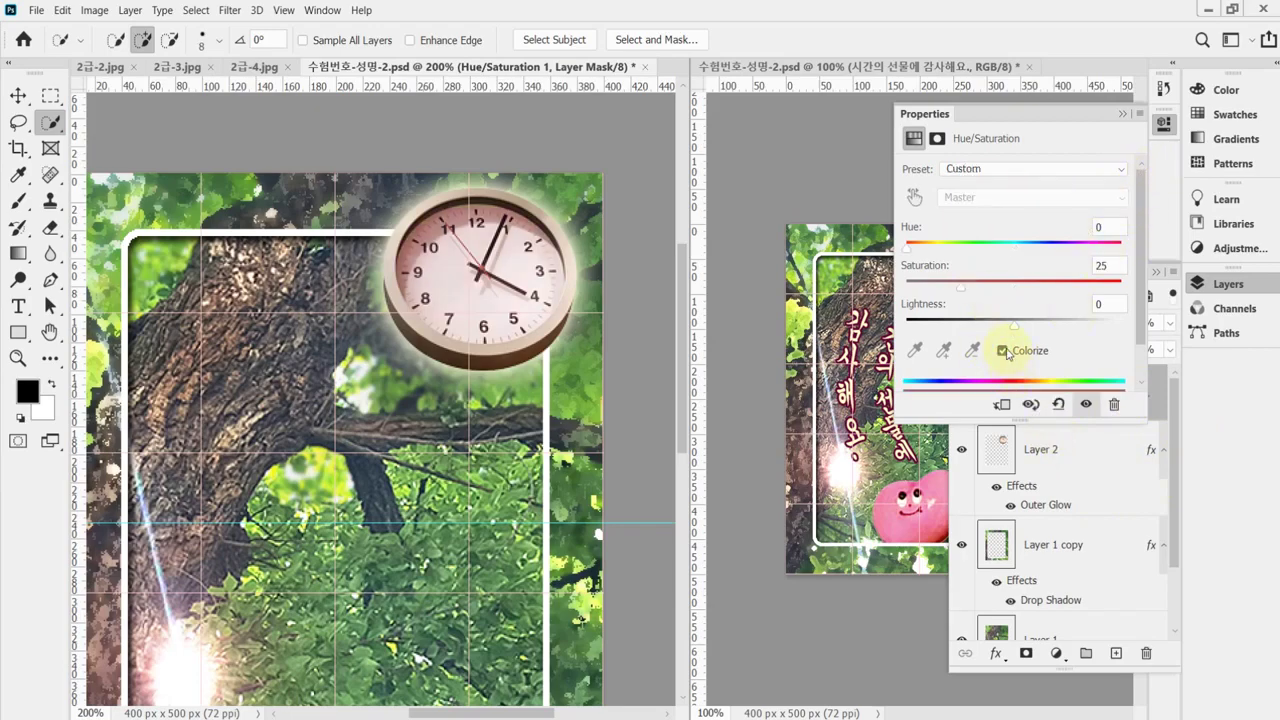
# Step: Set the clock face adjustment to hue 58, saturation 80 and lightness -45, and save the document
pyautogui.click(1108, 227)
pyautogui.write('58')
pyautogui.press('Tab')
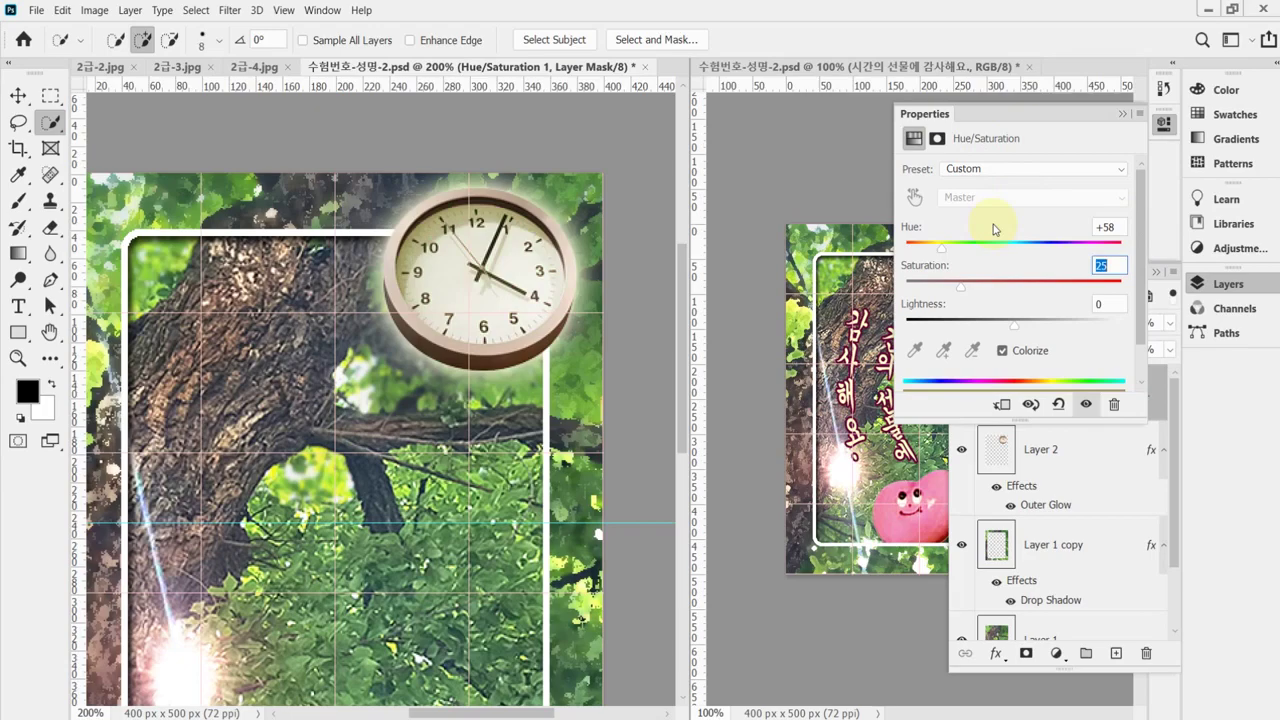
pyautogui.write('80')
pyautogui.press('Tab')
pyautogui.write('-45')
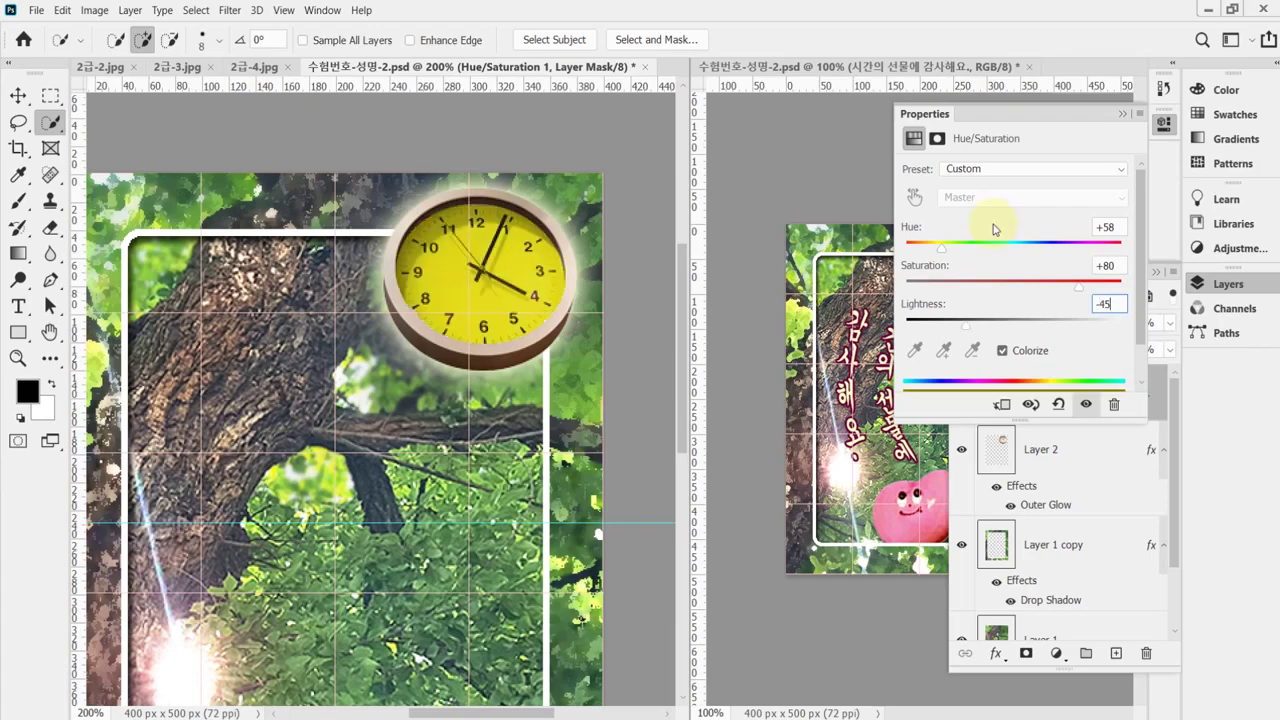
pyautogui.press('Return')
pyautogui.click(1226, 285)
pyautogui.click(1162, 124)
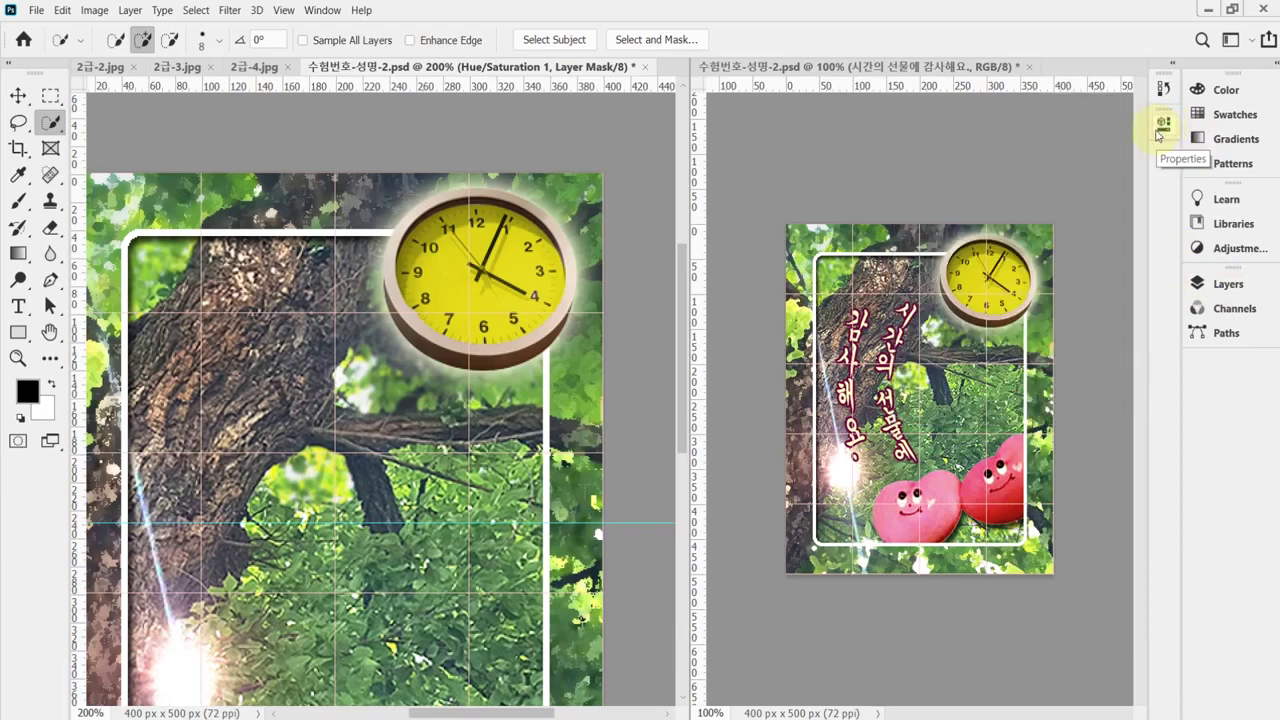
pyautogui.scroll(-1, 405, 279)
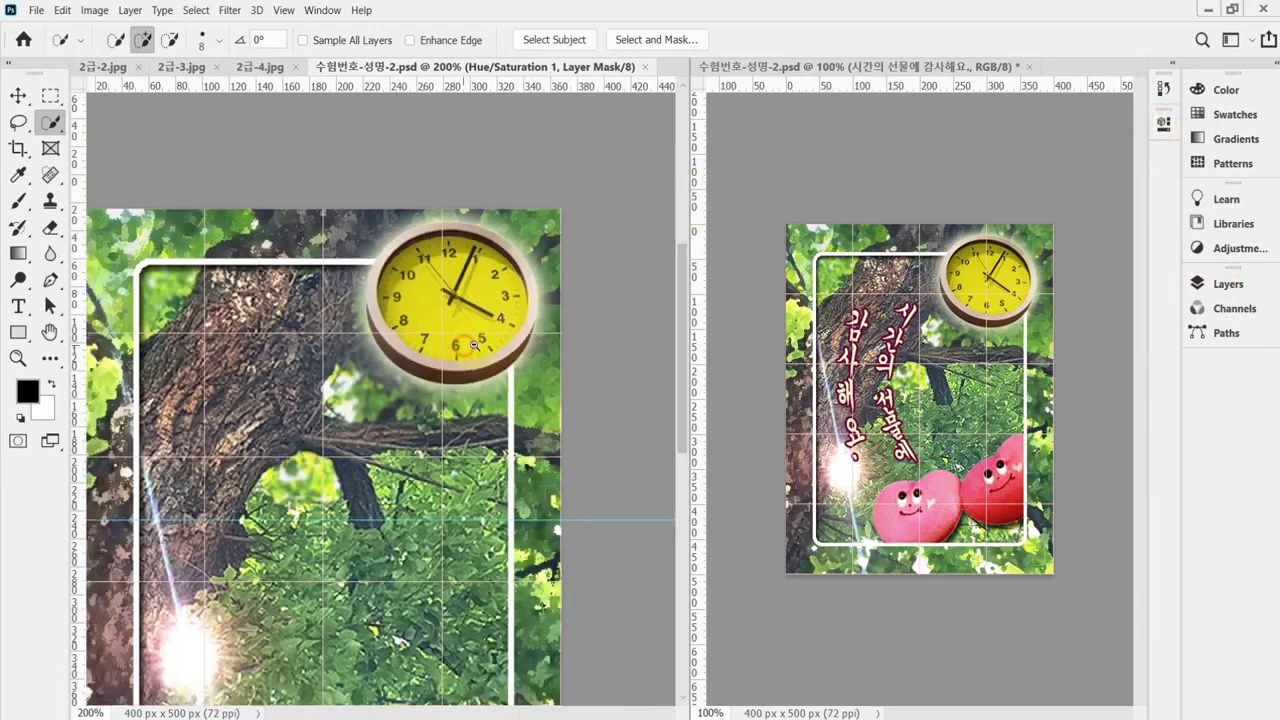
# Step: Select both hearts in 2급-4.jpg by selecting the white background with the Magic Wand and inverting the selection
pyautogui.click(250, 66)
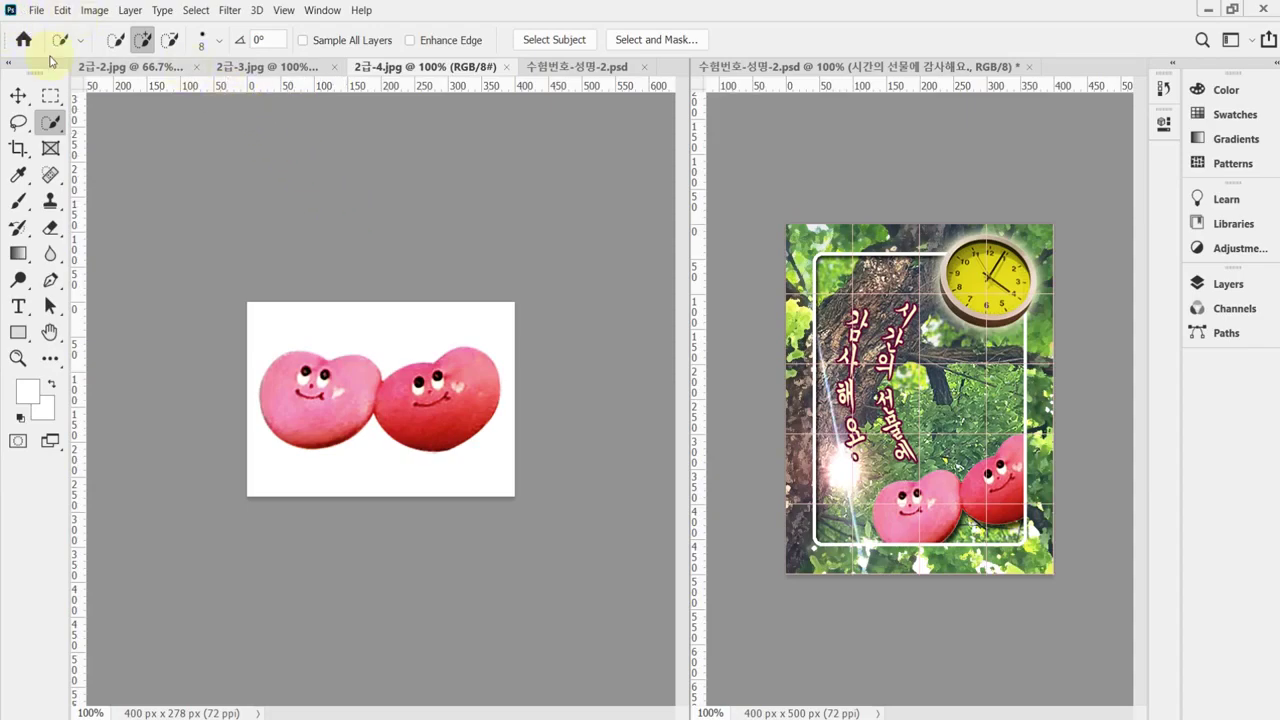
pyautogui.rightClick(50, 122)
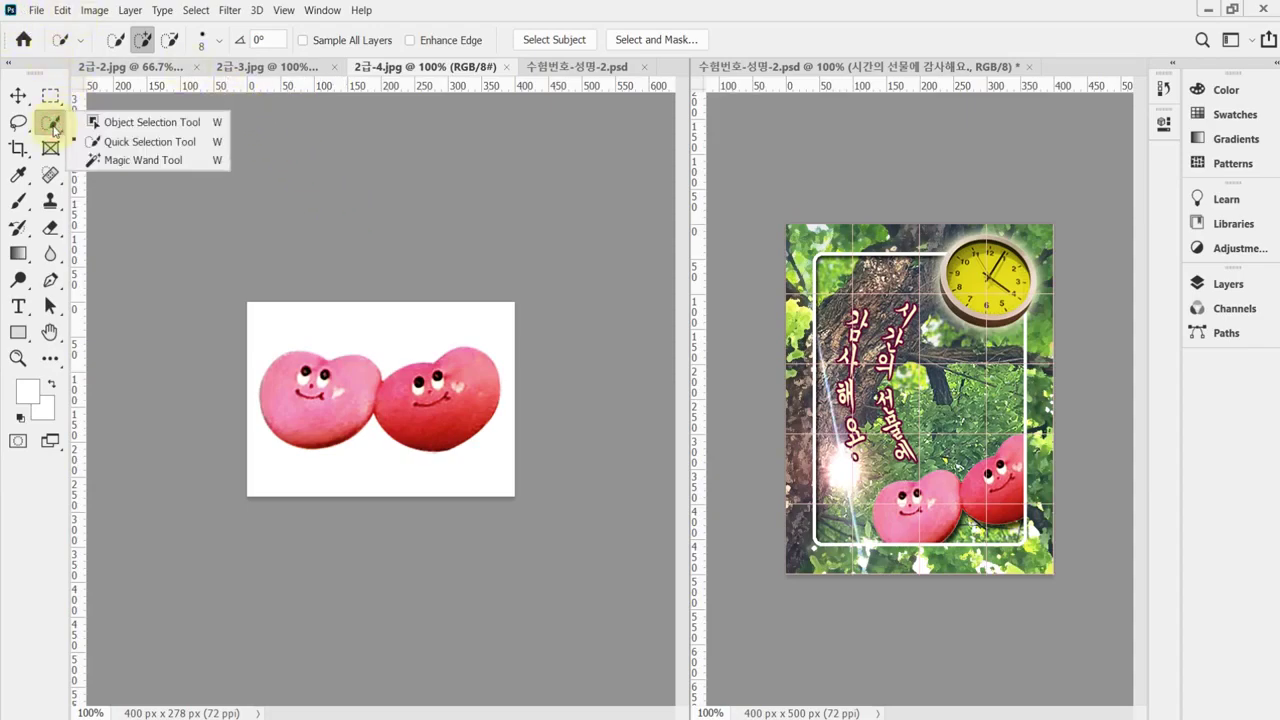
pyautogui.click(141, 168)
pyautogui.click(408, 326)
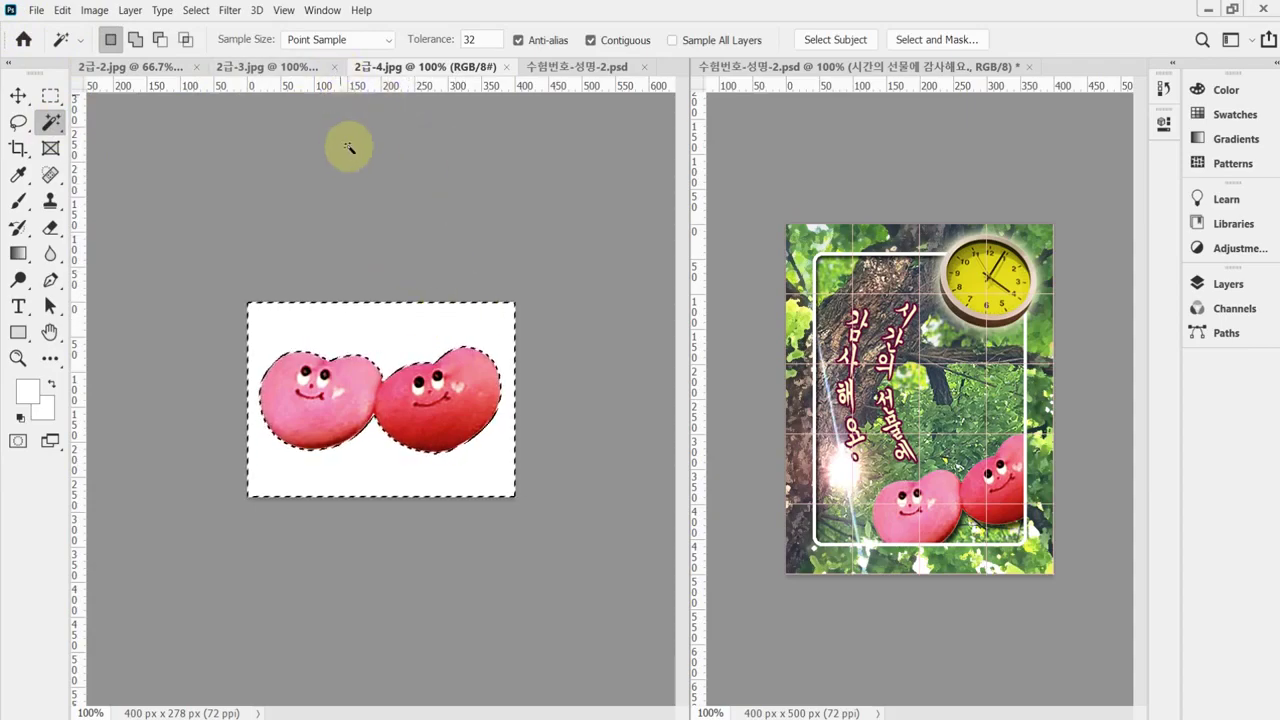
pyautogui.hotkey('ctrl', 'shift', 'i')
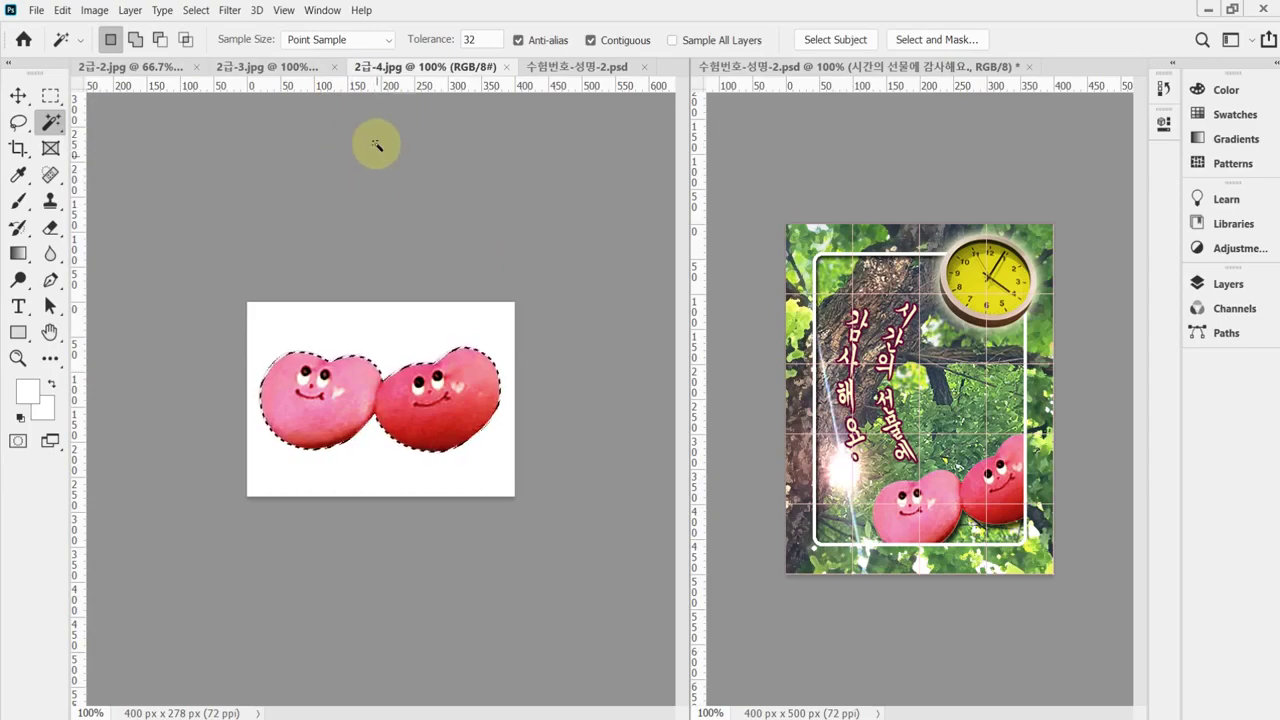
# Step: Paste the hearts into 수험번호-성명-2.psd, scale them to about 74%, rotate them about -18.9° and place them in the image's lower right
pyautogui.click(563, 67)
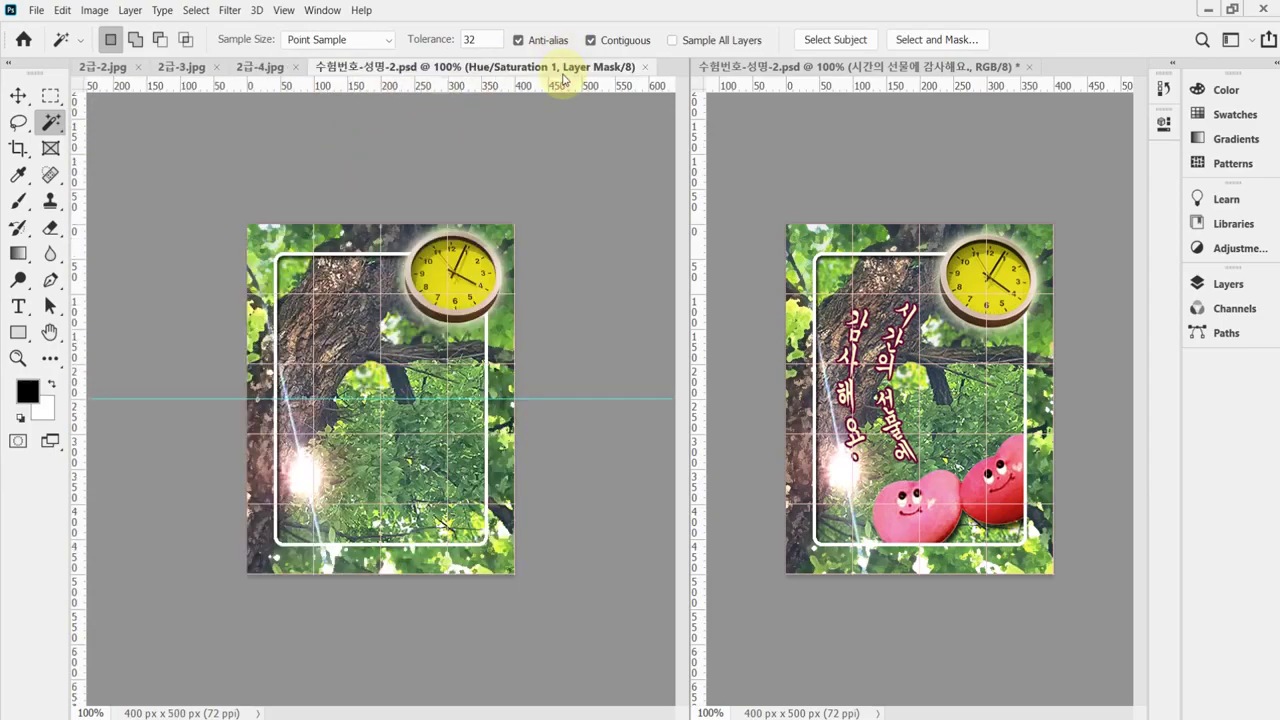
pyautogui.hotkey('ctrl', 'v')
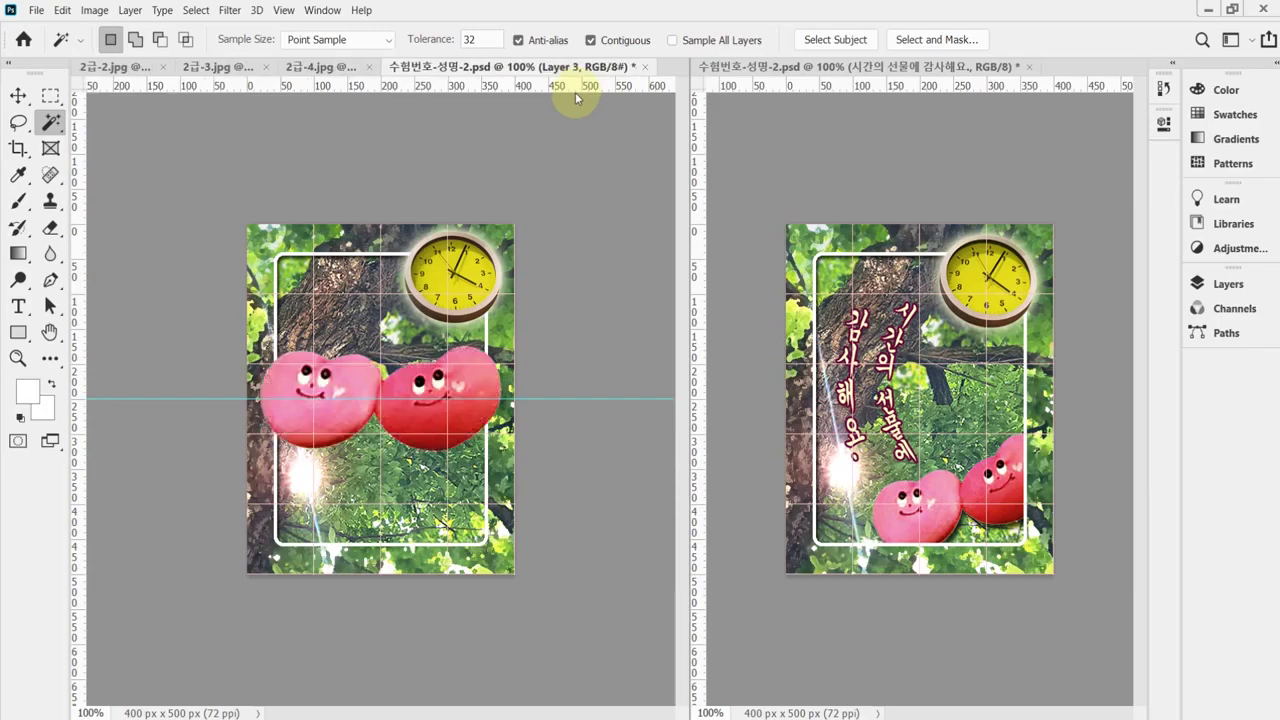
pyautogui.hotkey('ctrl', 't')
pyautogui.moveTo(255, 335); pyautogui.dragTo(320, 378)
pyautogui.moveTo(371, 415); pyautogui.dragTo(384, 502)
pyautogui.moveTo(556, 488); pyautogui.dragTo(545, 442)
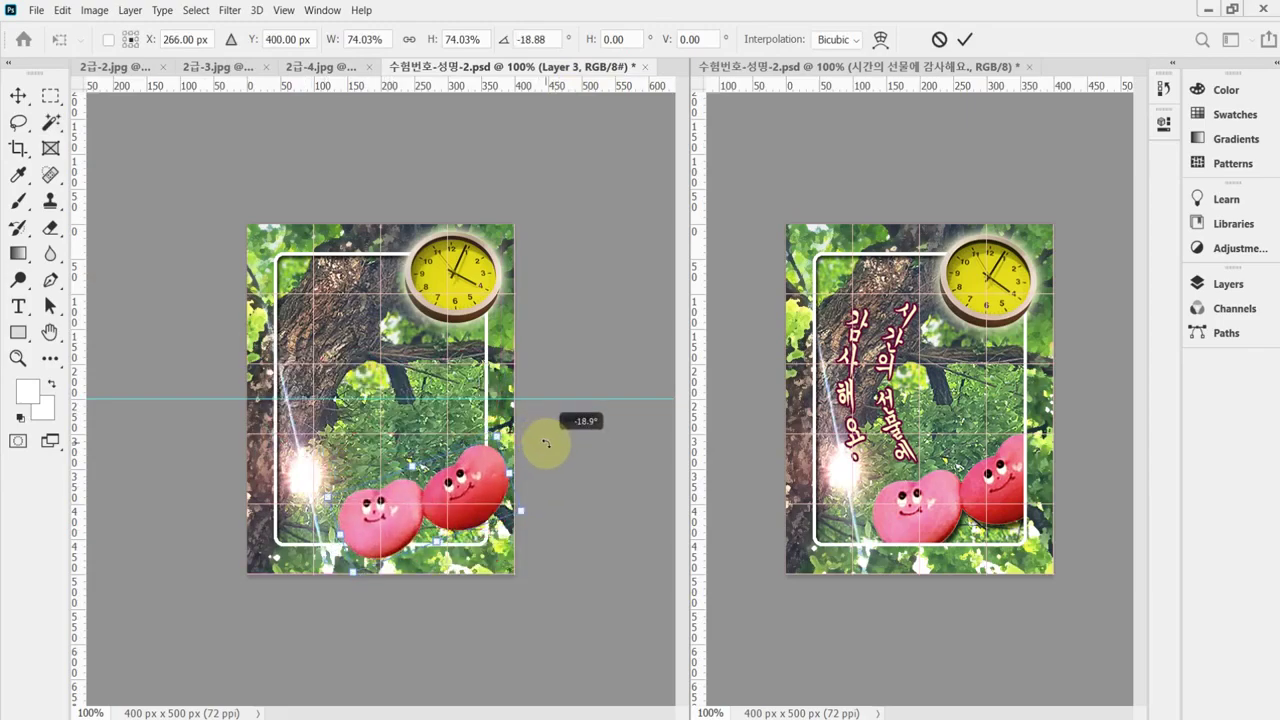
# Step: Enlarge the pasted hearts to about 77%, fine-tune their position against the sample image and apply the transformation
pyautogui.moveTo(326, 496); pyautogui.dragTo(317, 487)
pyautogui.press('Right')
pyautogui.press('Right')
pyautogui.press('Right')
pyautogui.press('Right')
pyautogui.press('Right')
pyautogui.press('Right')
pyautogui.press('Up')
pyautogui.press('Up')
pyautogui.press('Up')
pyautogui.press('Up')
pyautogui.press('Up')
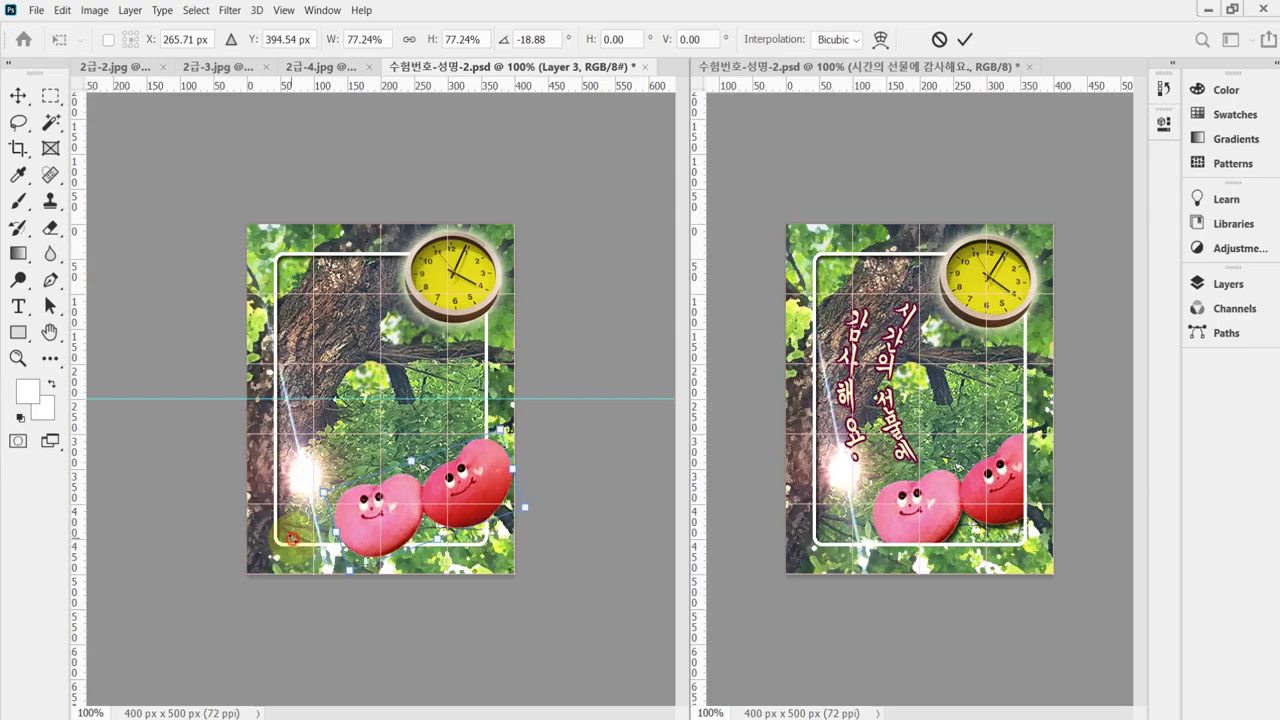
pyautogui.moveTo(294, 541); pyautogui.dragTo(290, 537)
pyautogui.press('Return')
pyautogui.press('w')
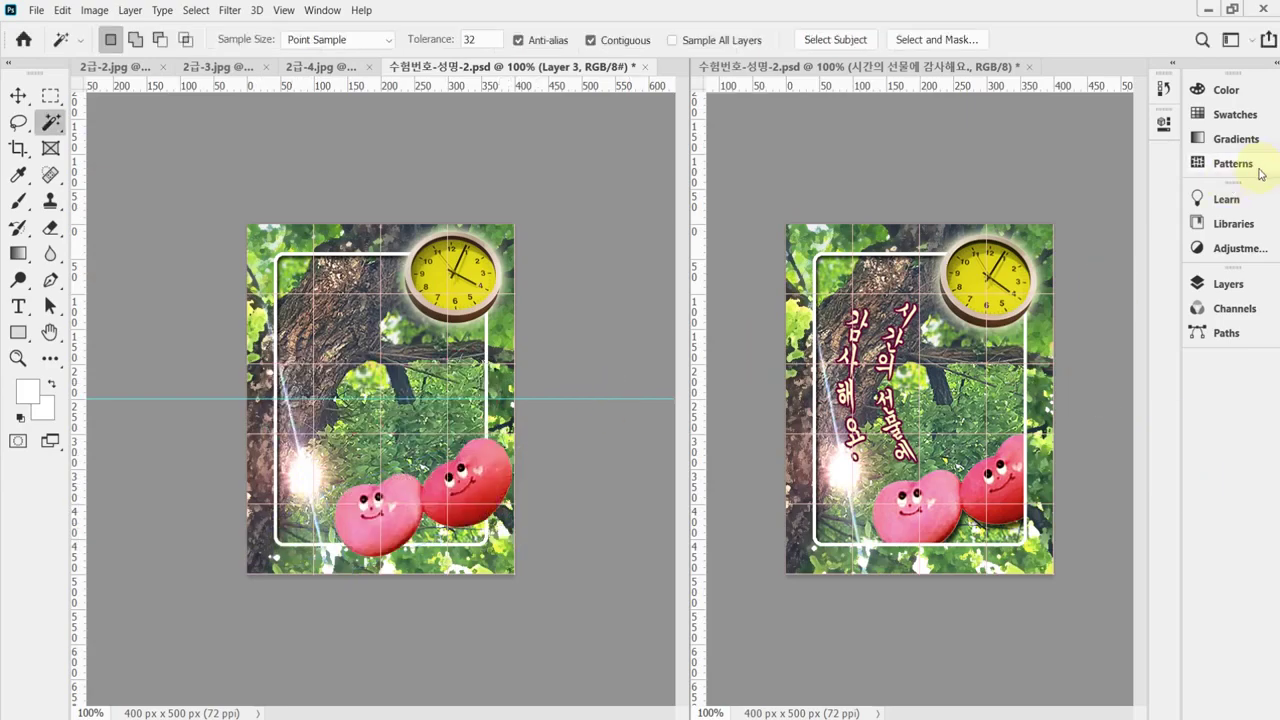
# Step: Move the hearts layer directly beneath the frame layer, Layer 1 copy, keeping the hearts layer in the document
pyautogui.click(1222, 285)
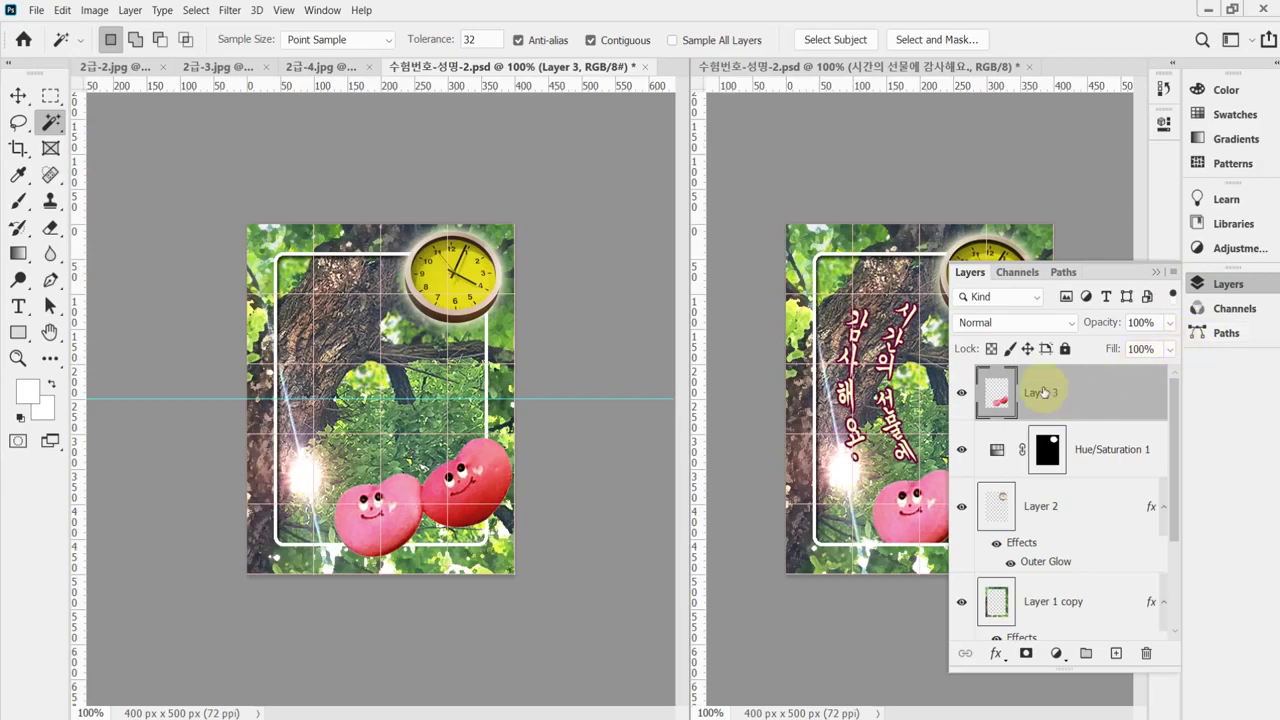
pyautogui.click(1221, 287)
pyautogui.click(1221, 287)
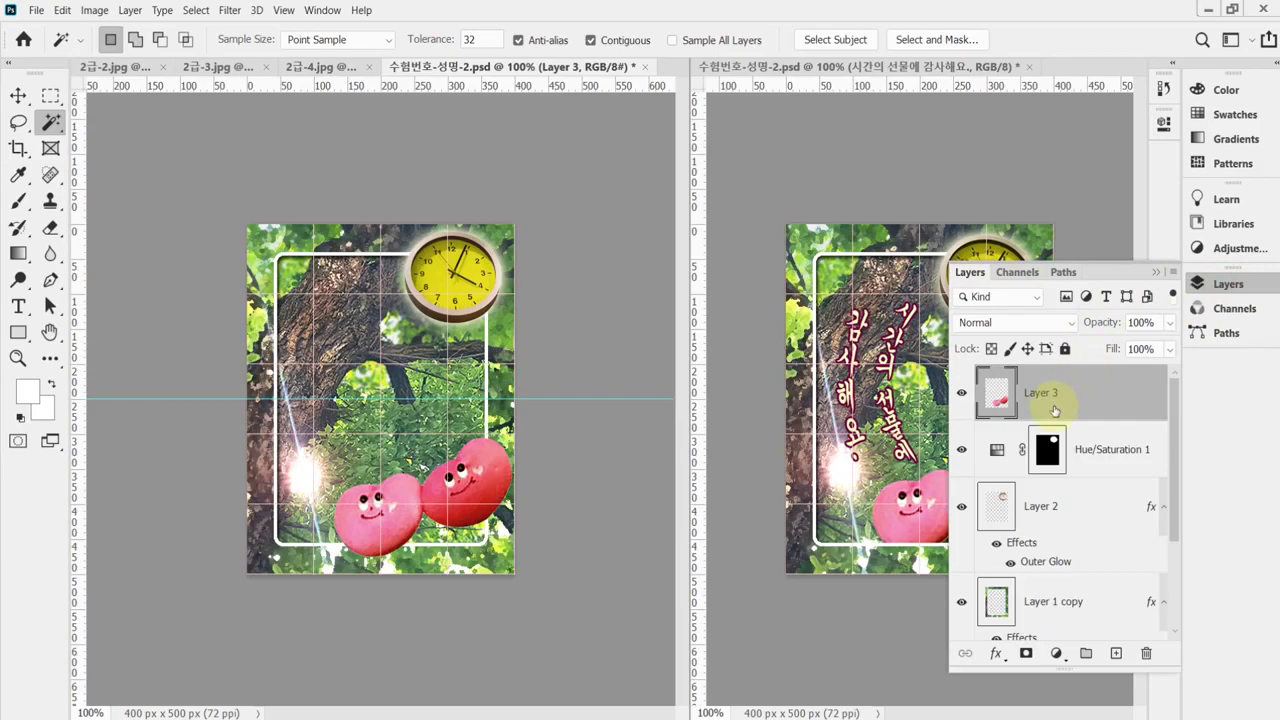
pyautogui.moveTo(1041, 392); pyautogui.dragTo(1071, 606)
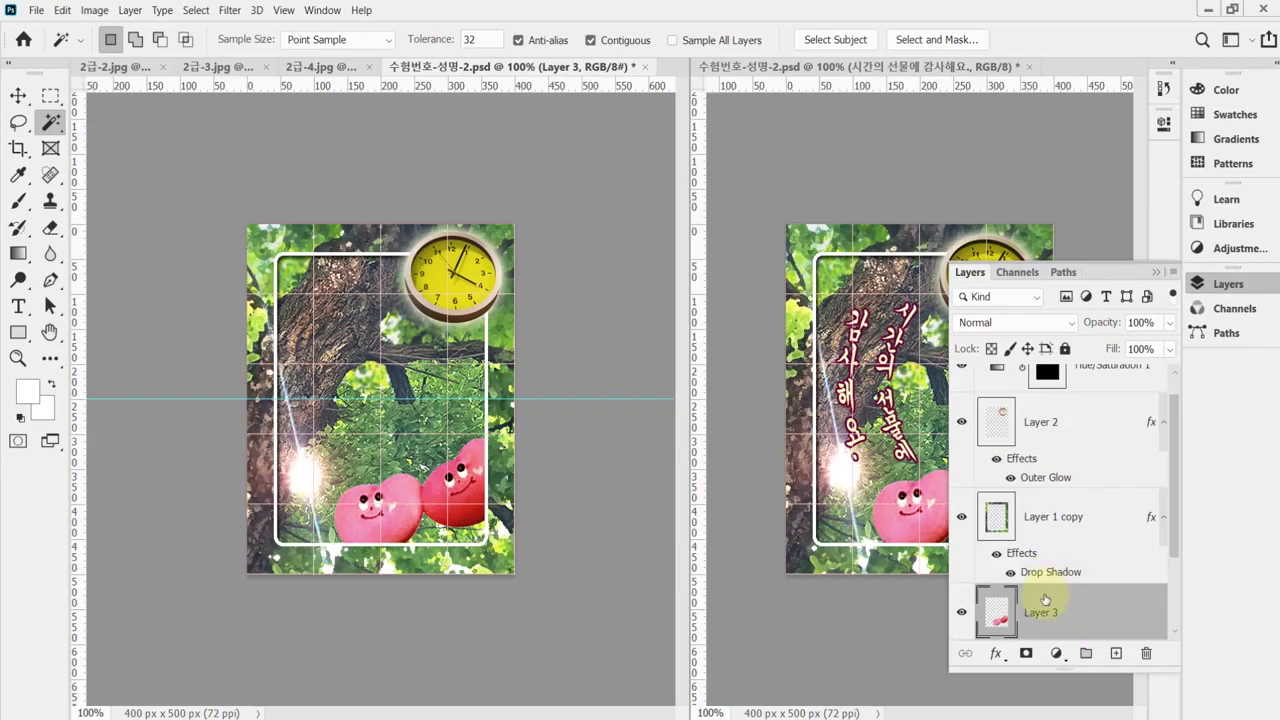
pyautogui.click(1228, 284)
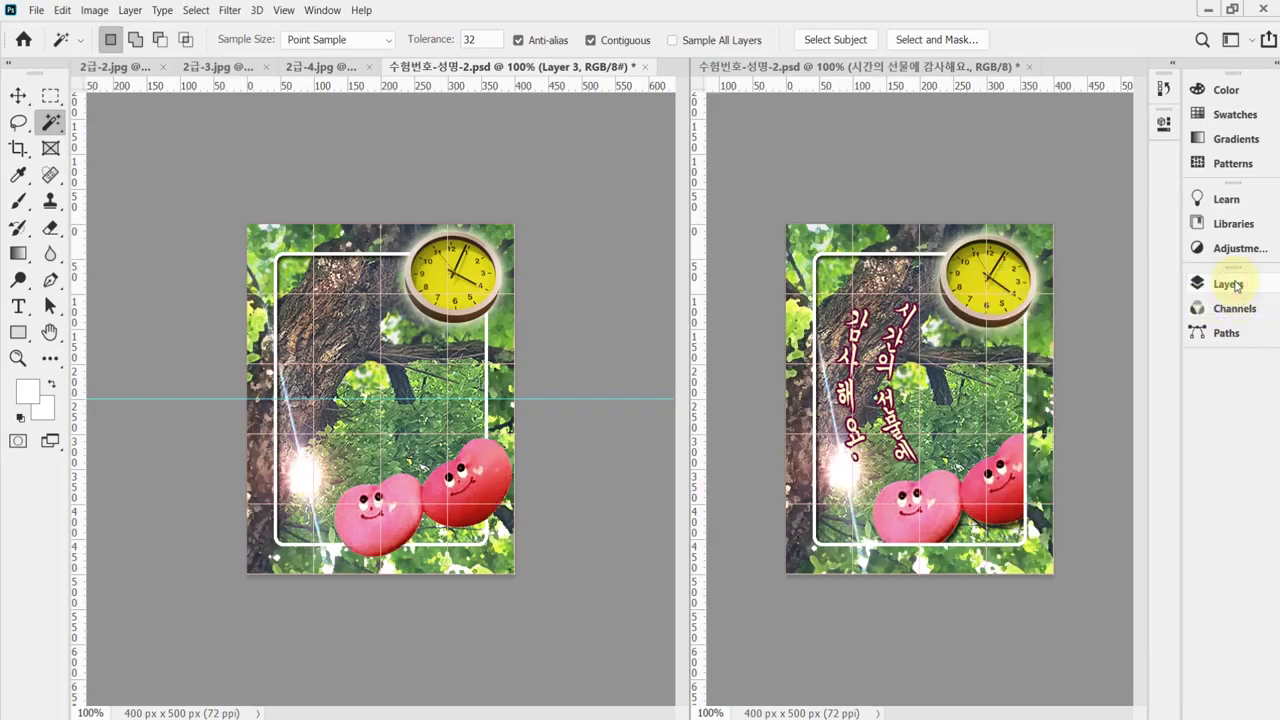
pyautogui.press('Delete')
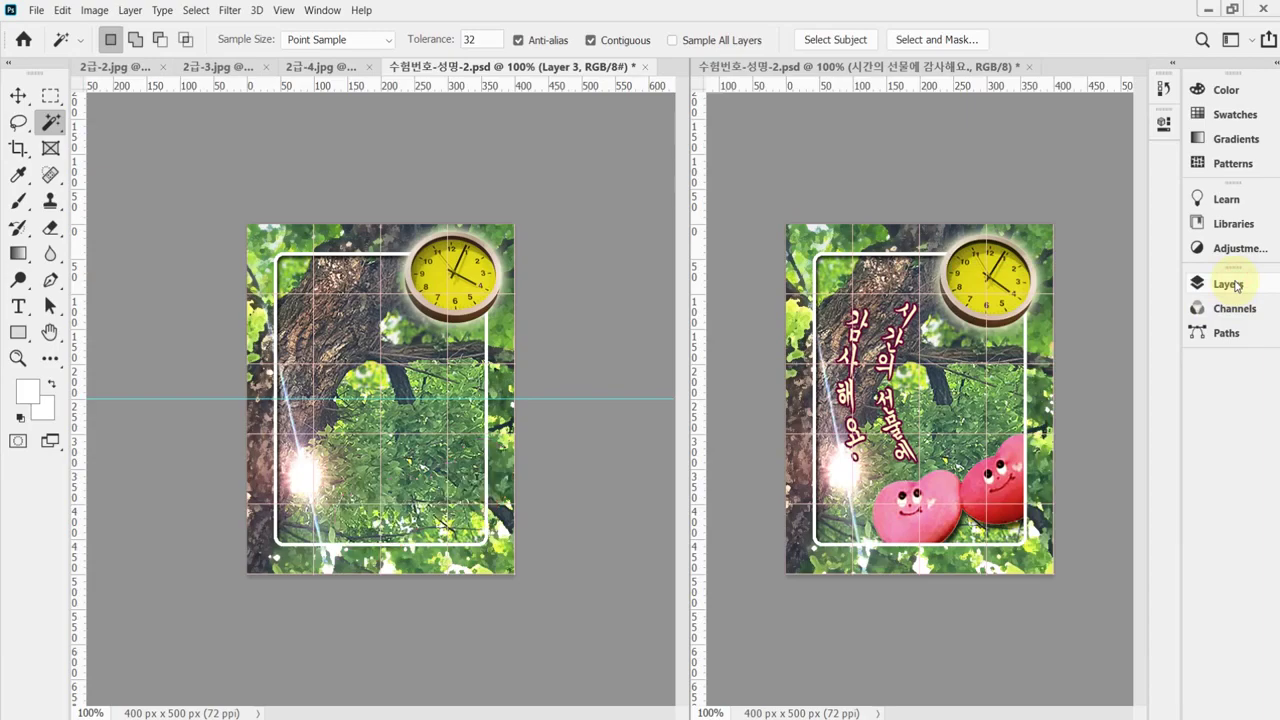
pyautogui.hotkey('ctrl', 'z')
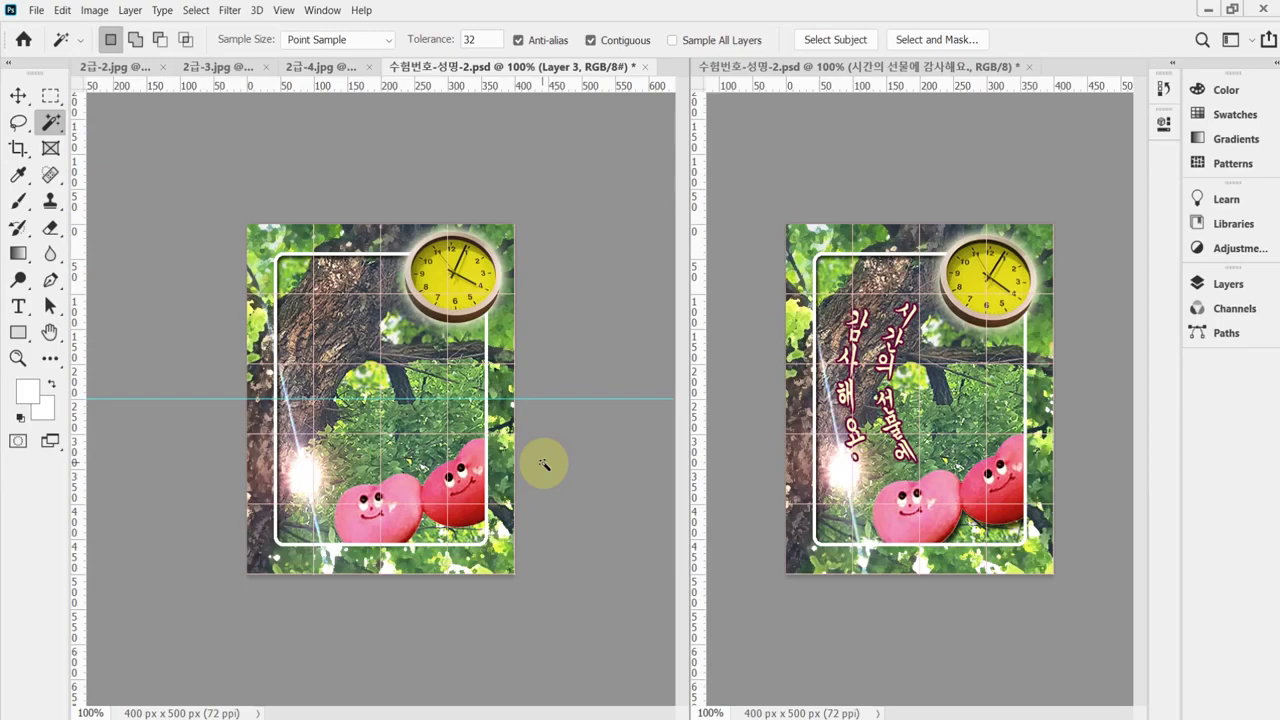
# Step: Rotate the hearts by about -2.6°, enlarge them to about 101.5%, shift them slightly left, and save the document
pyautogui.hotkey('ctrl', 't')
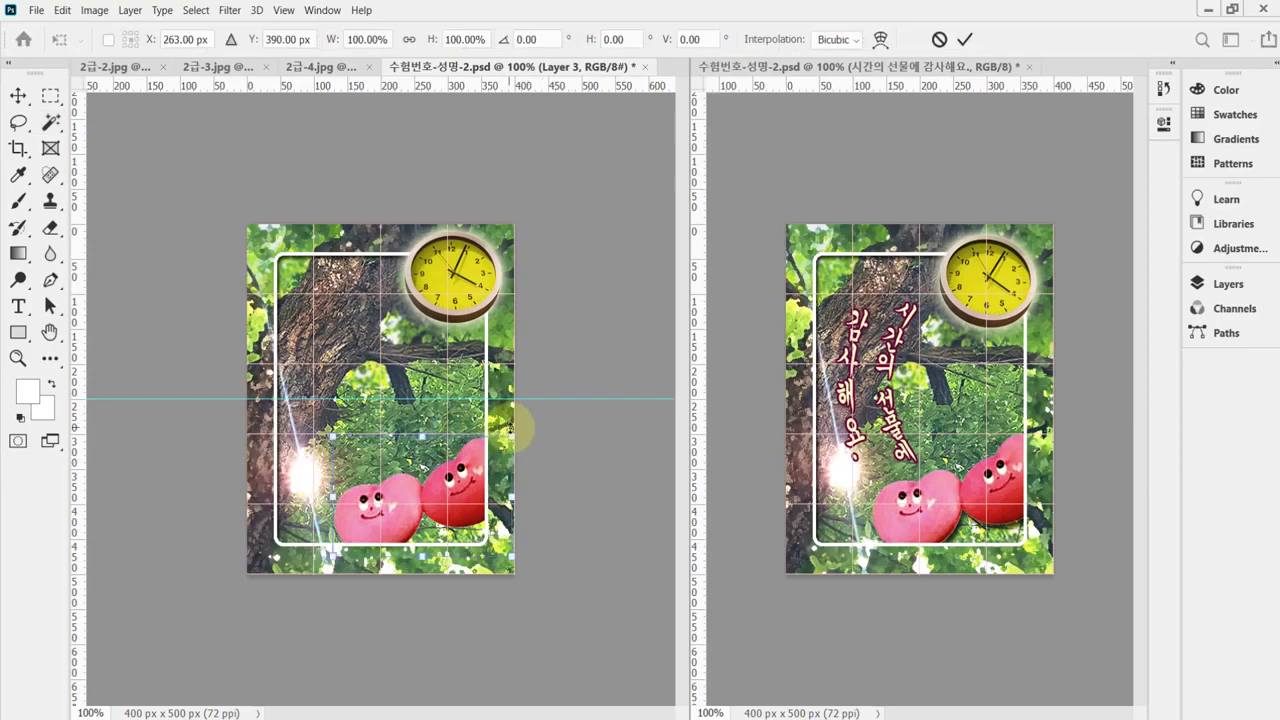
pyautogui.moveTo(516, 427); pyautogui.dragTo(563, 437)
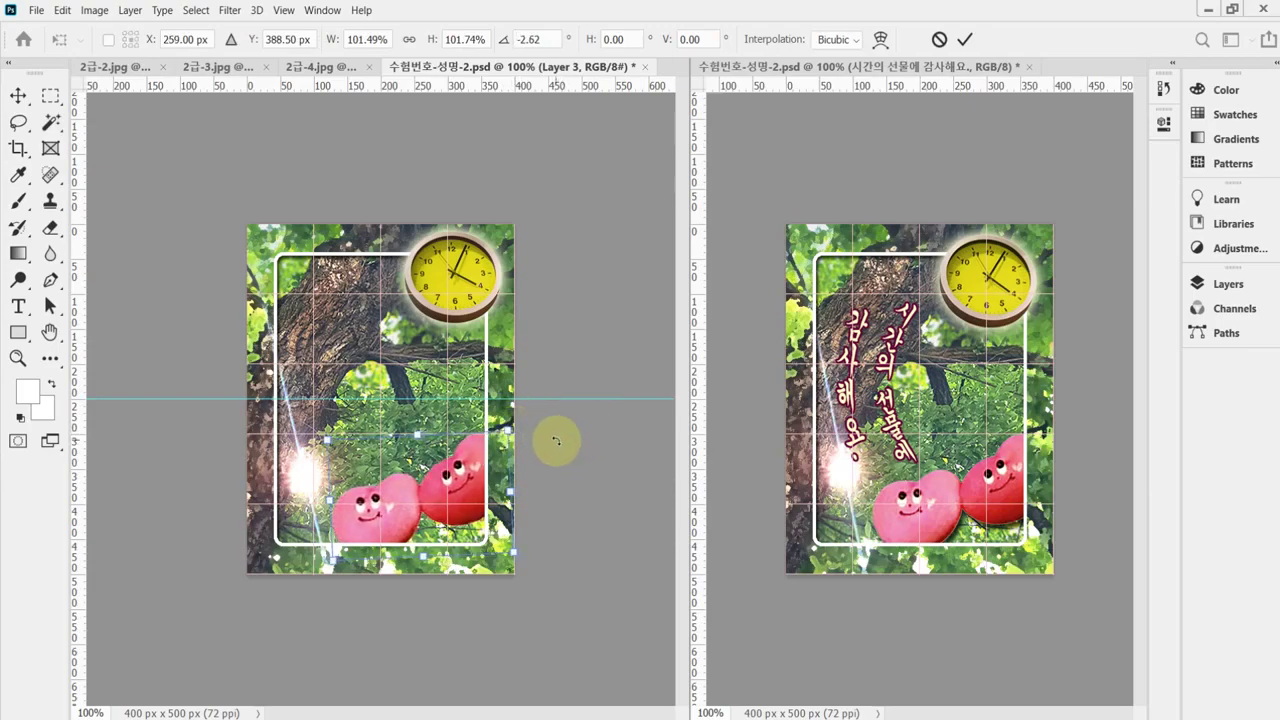
pyautogui.press('w')
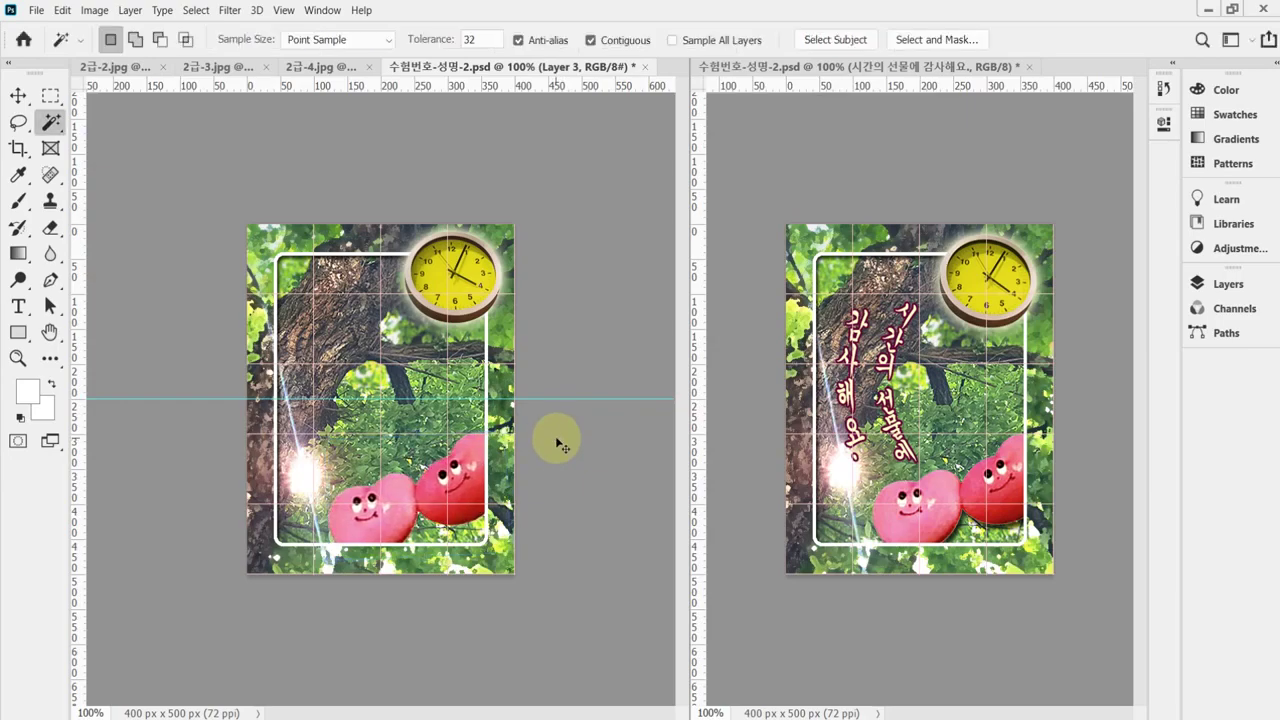
pyautogui.hotkey('ctrl', 's')
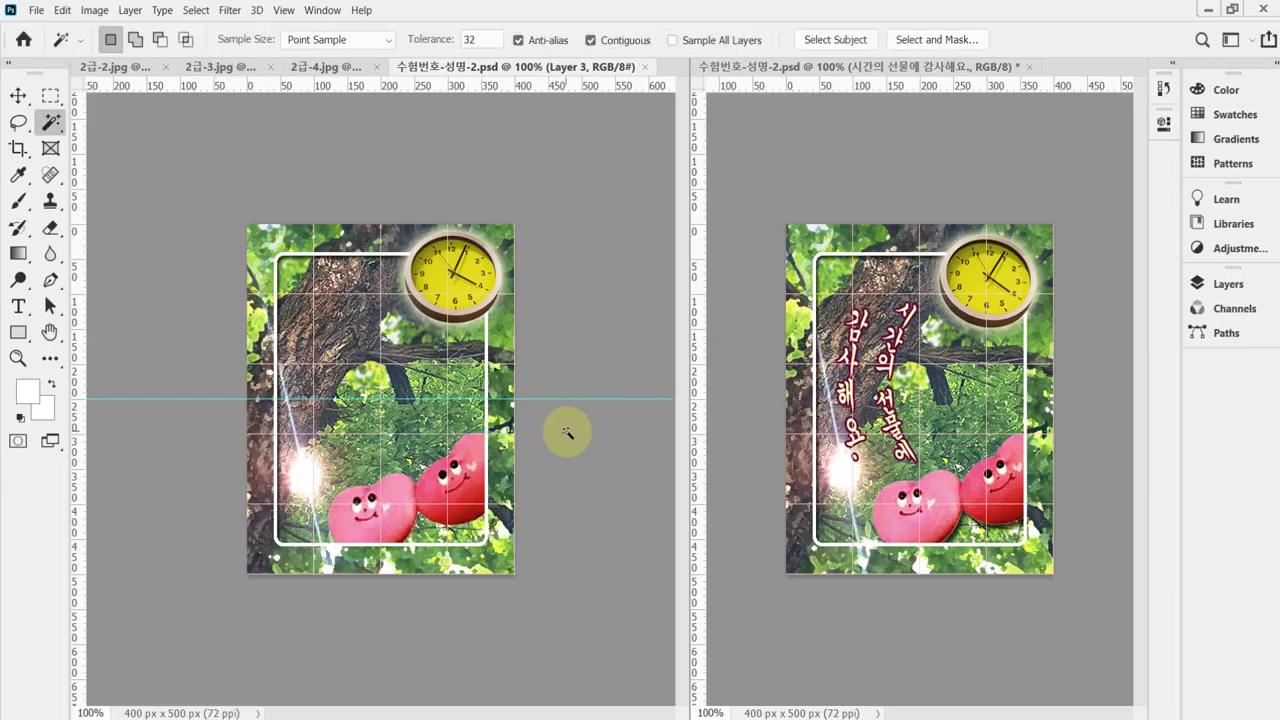
# Step: Add a Drop Shadow to the hearts layer with a distance of 8 px and a size of 7 px, and save the document
pyautogui.click(1248, 285)
pyautogui.click(994, 654)
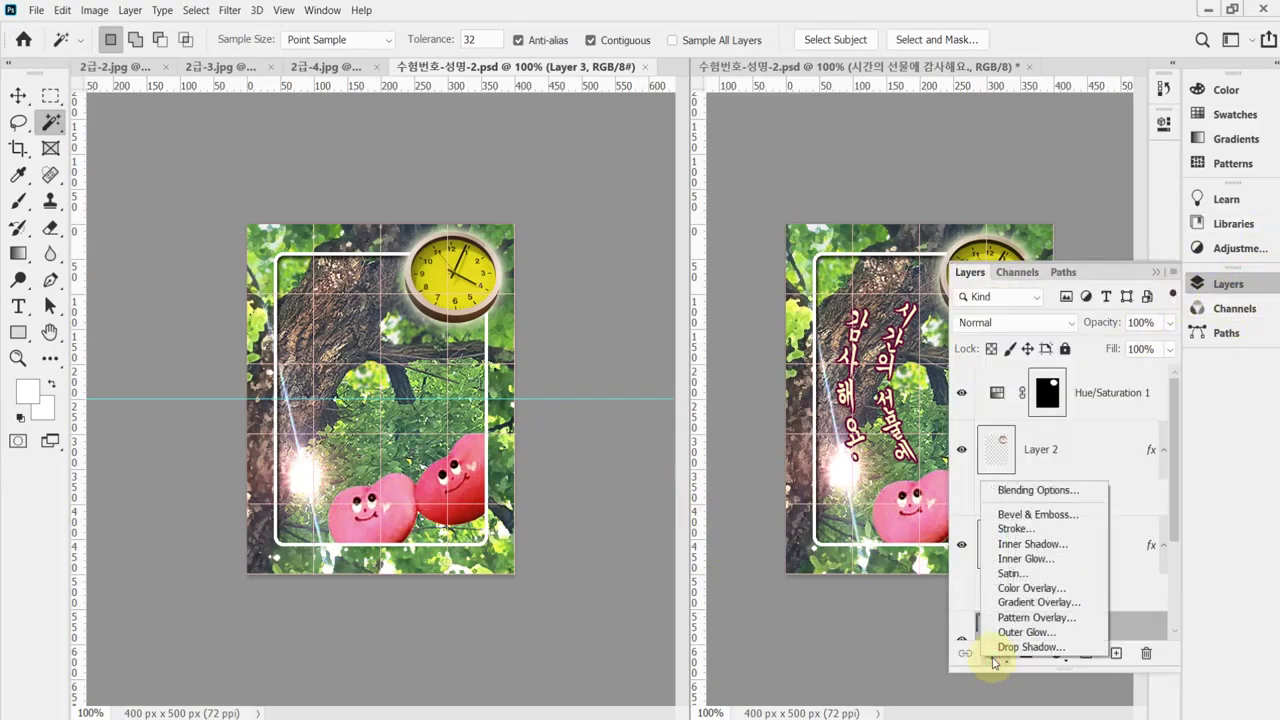
pyautogui.click(1000, 647)
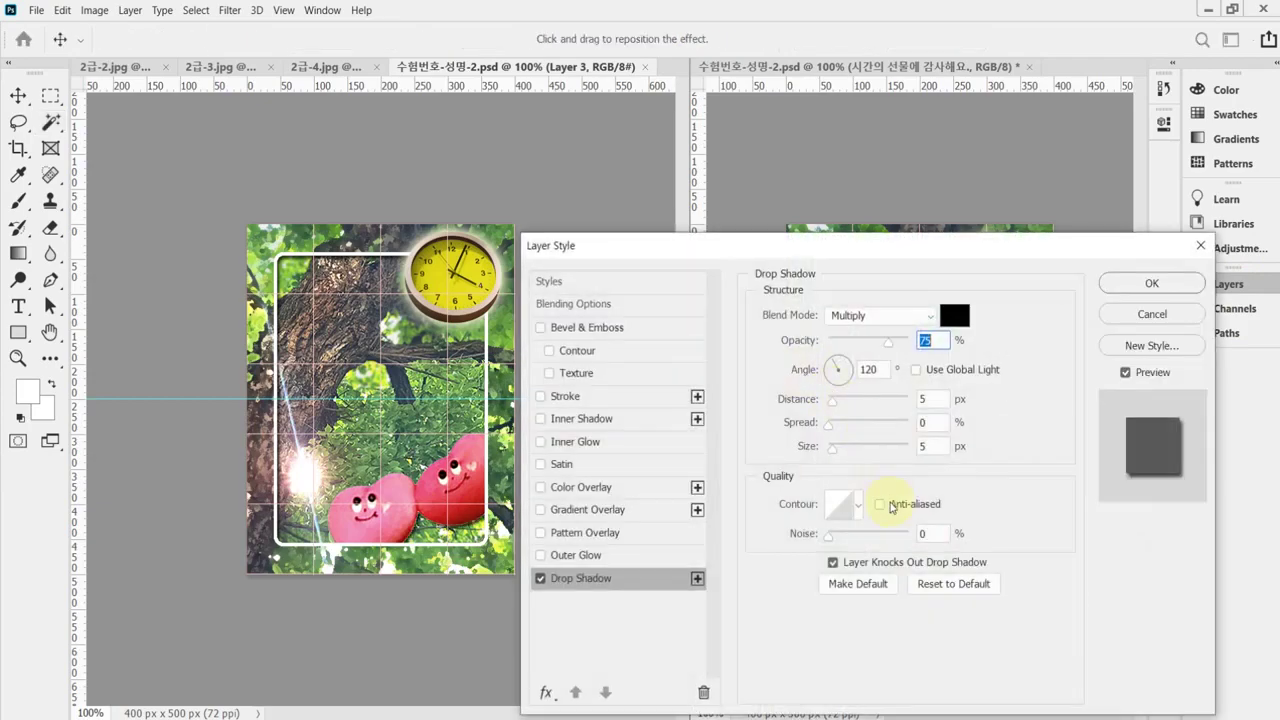
pyautogui.doubleClick(928, 398)
pyautogui.write('7')
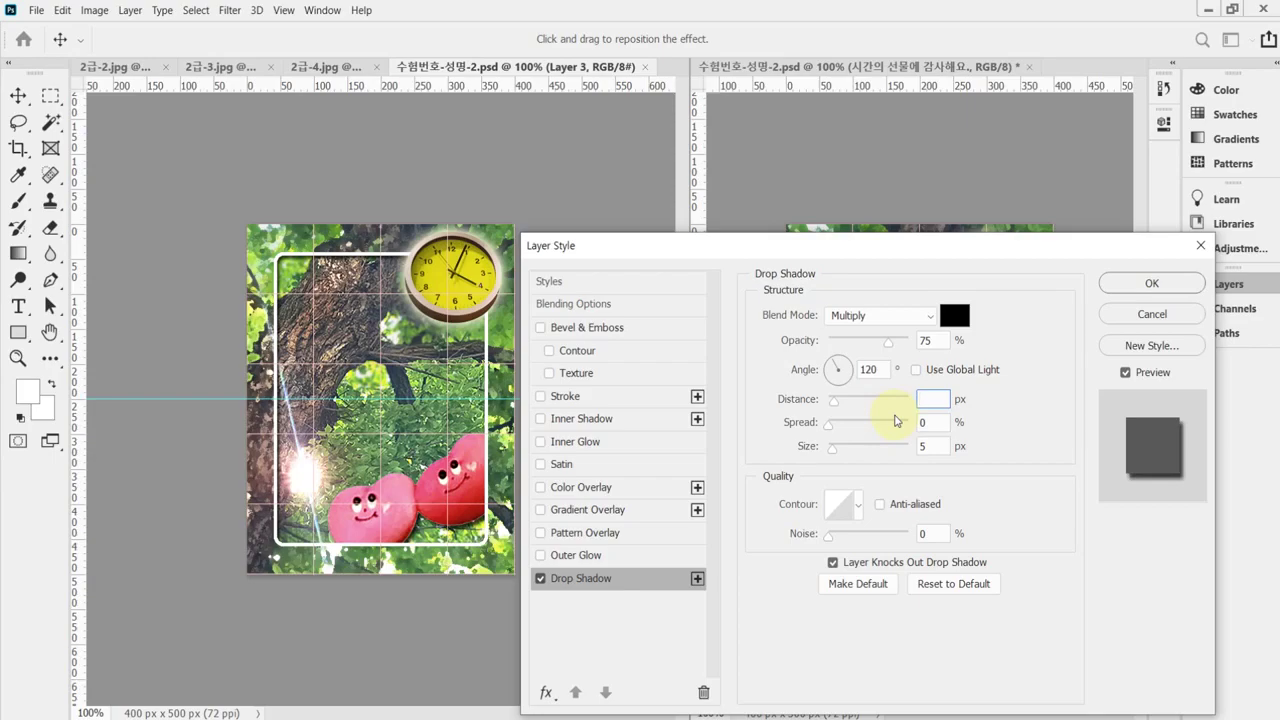
pyautogui.press('Tab')
pyautogui.press('Tab')
pyautogui.write('7')
pyautogui.hotkey('shift', 'Tab')
pyautogui.hotkey('shift', 'Tab')
pyautogui.write('8')
pyautogui.press('Return')
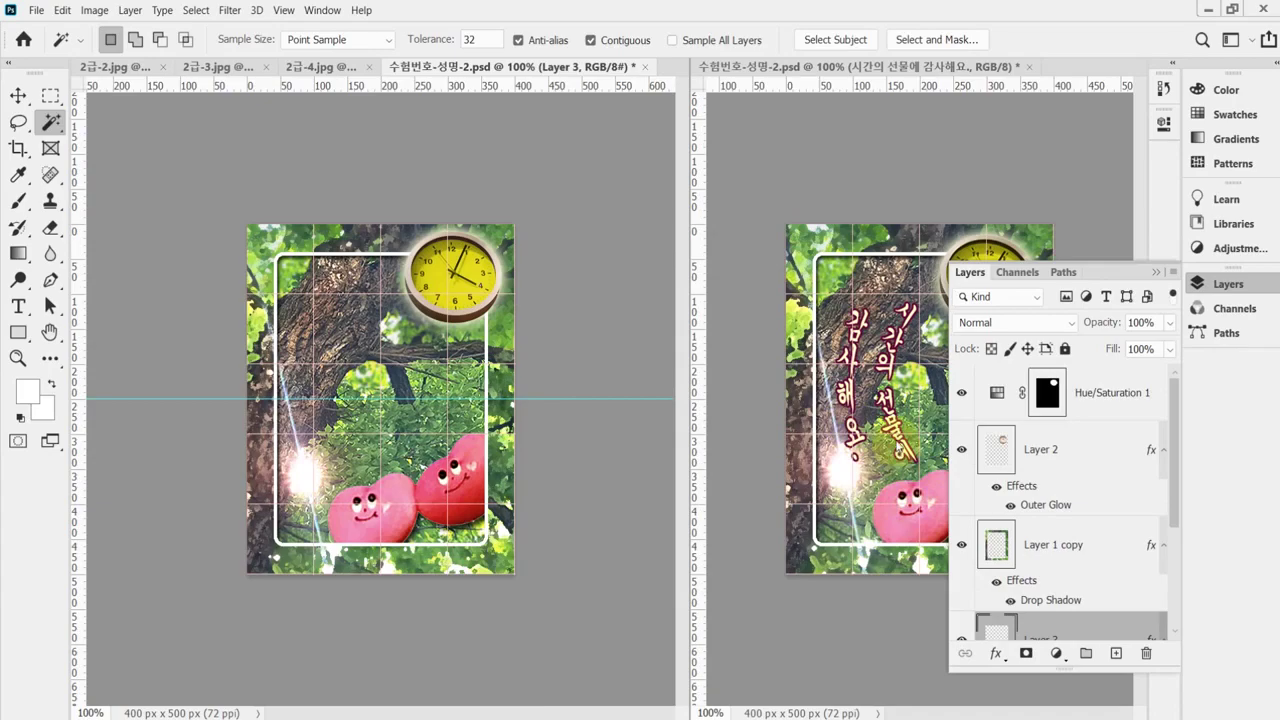
pyautogui.hotkey('ctrl', 's')
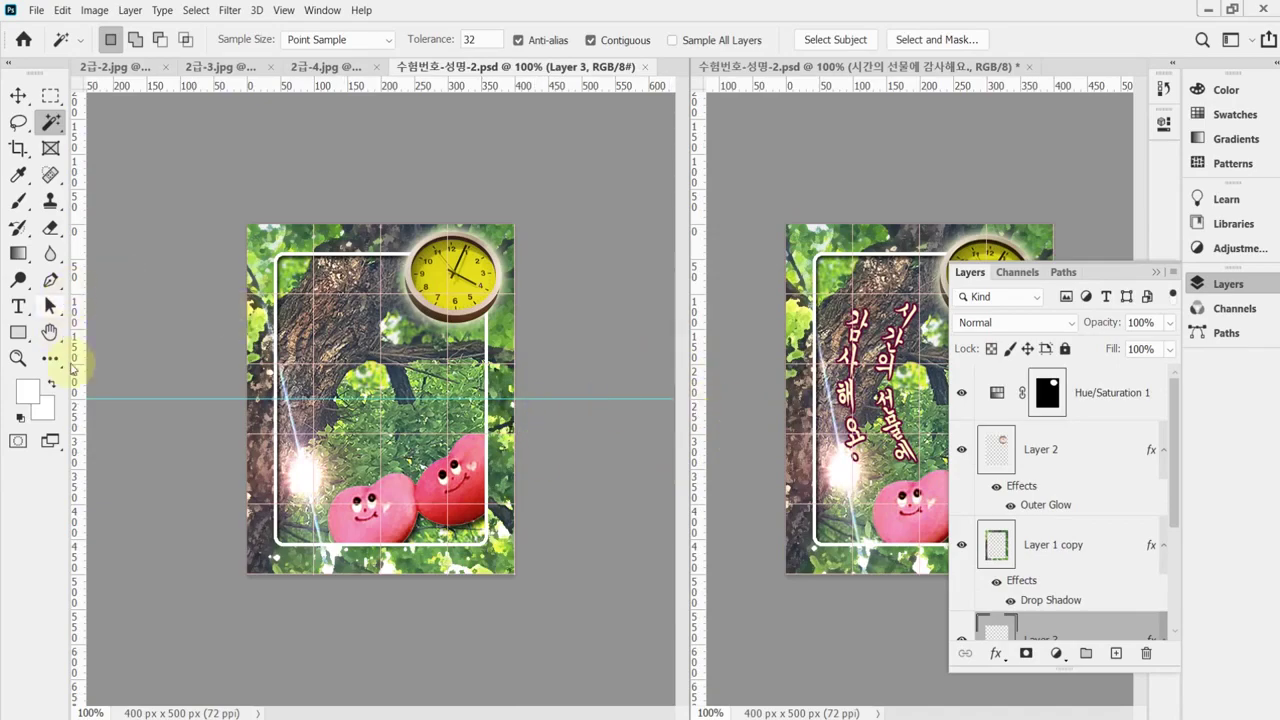
# Step: Choose the Vertical Type tool and copy the two-line text "시간의 선물에 감사해요." from Notepad
pyautogui.click(20, 308)
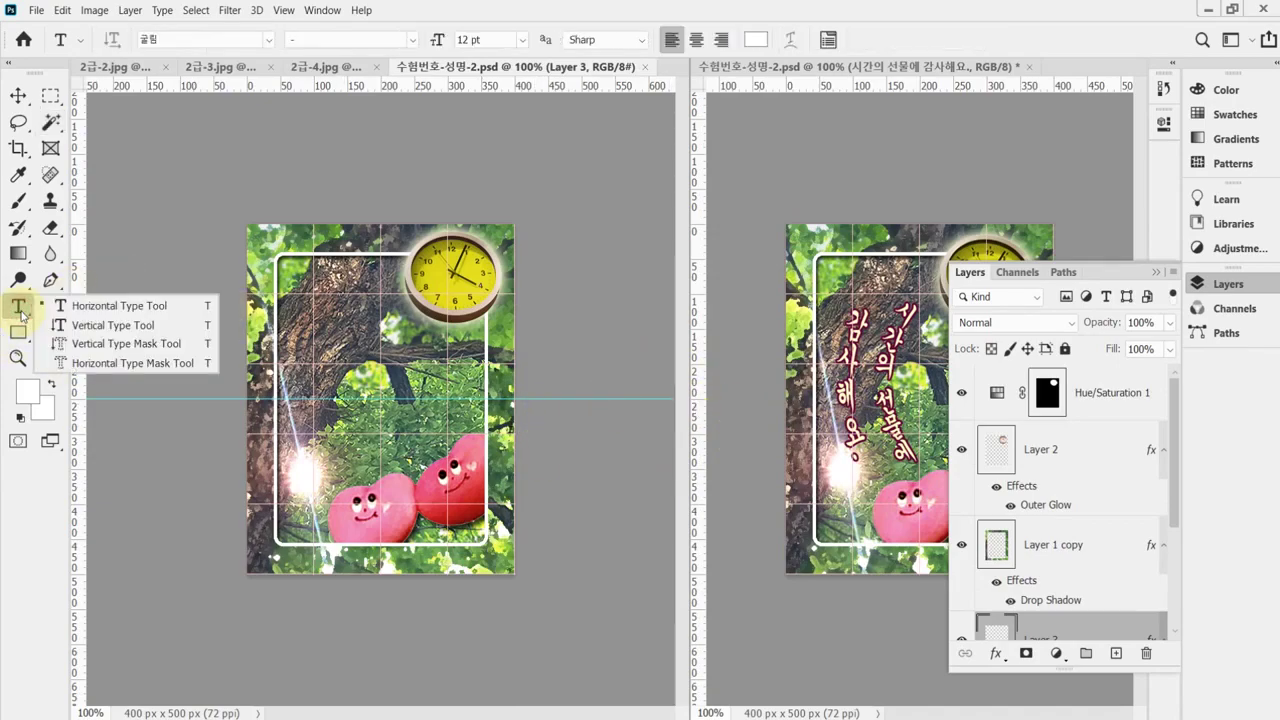
pyautogui.moveTo(22, 312); pyautogui.dragTo(76, 326)
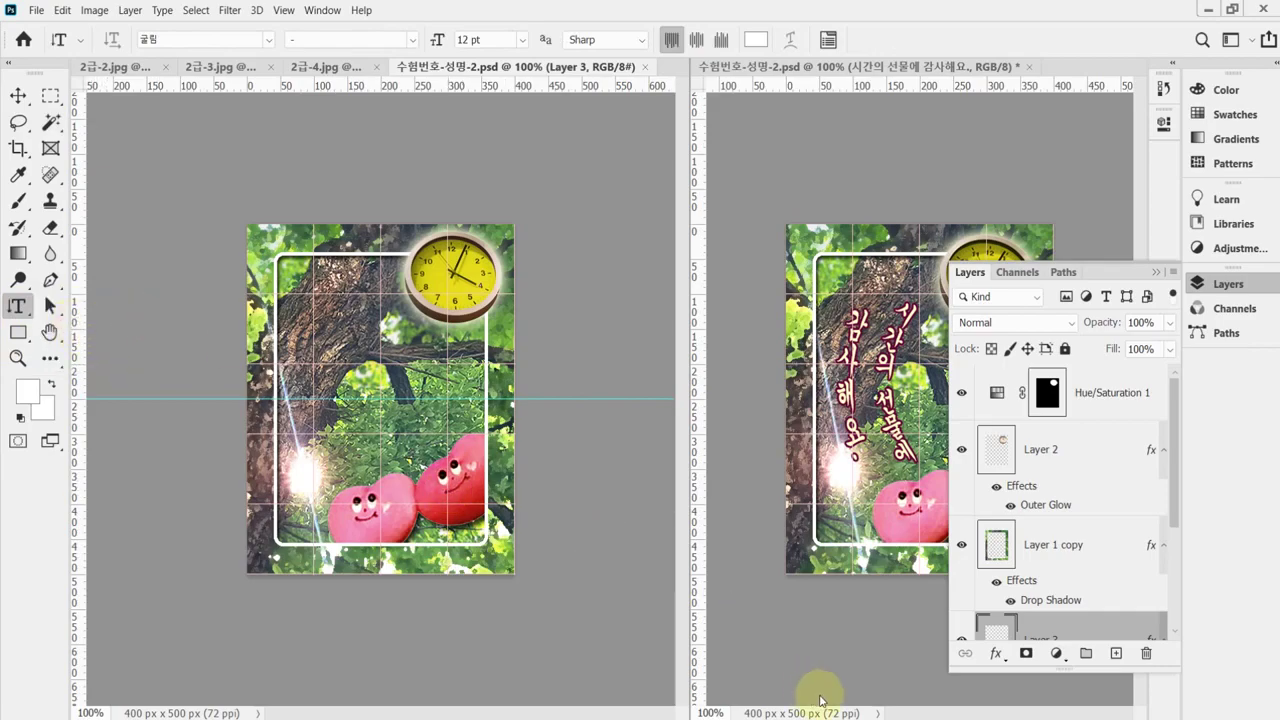
pyautogui.hotkey('alt', 'Tab')
pyautogui.moveTo(814, 652); pyautogui.dragTo(752, 628)
pyautogui.hotkey('ctrl', 'c')
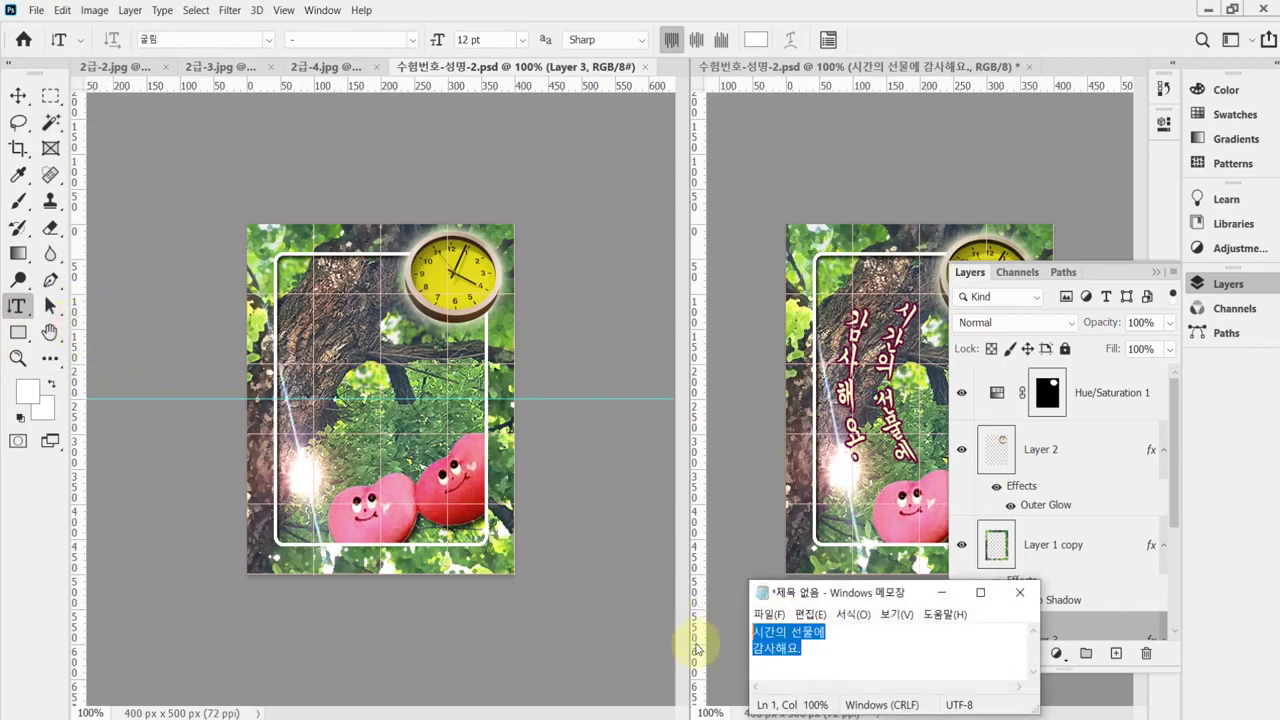
pyautogui.click(276, 34)
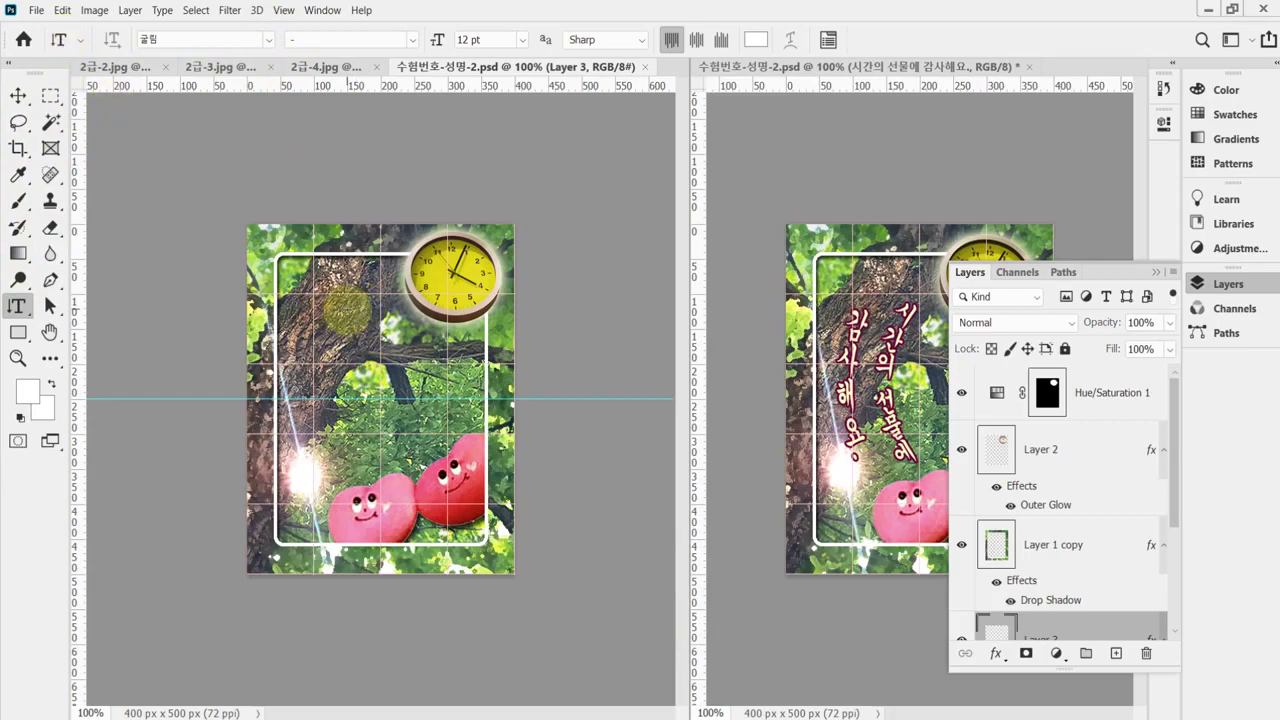
# Step: Start a vertical text on the tree trunk and set its font to 궁서 at 33 pt
pyautogui.click(355, 302)
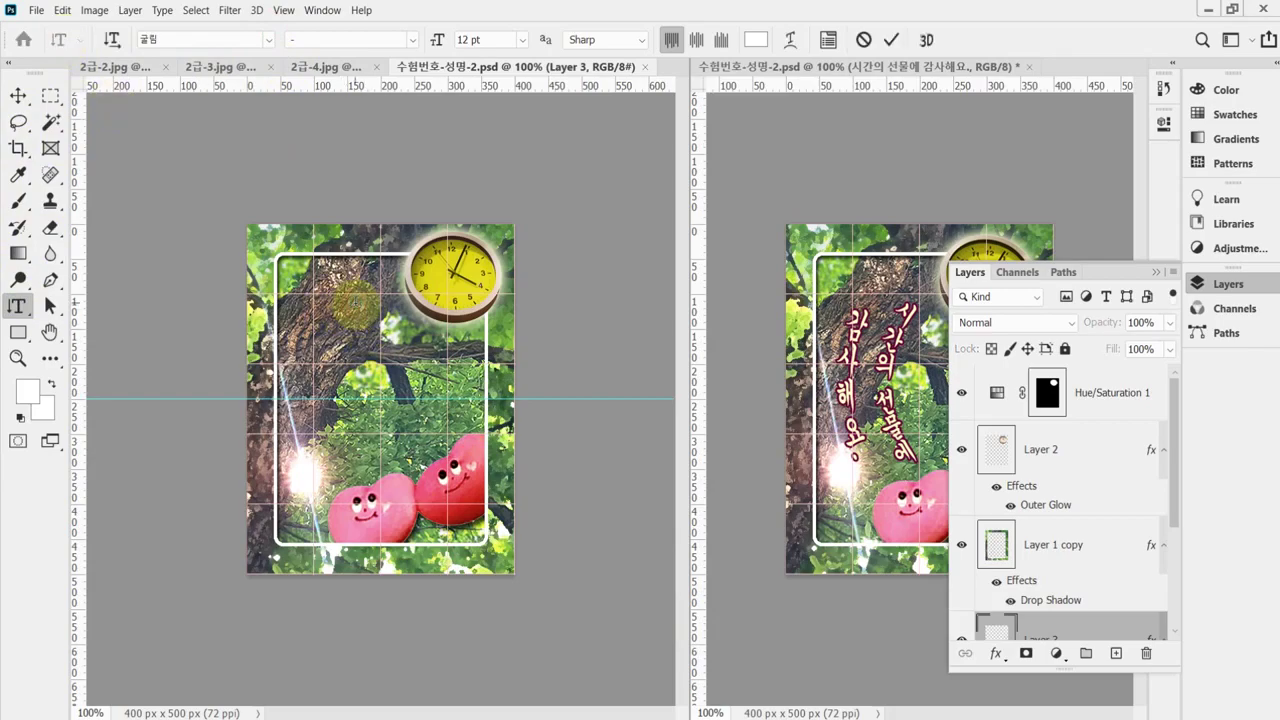
pyautogui.click(204, 40)
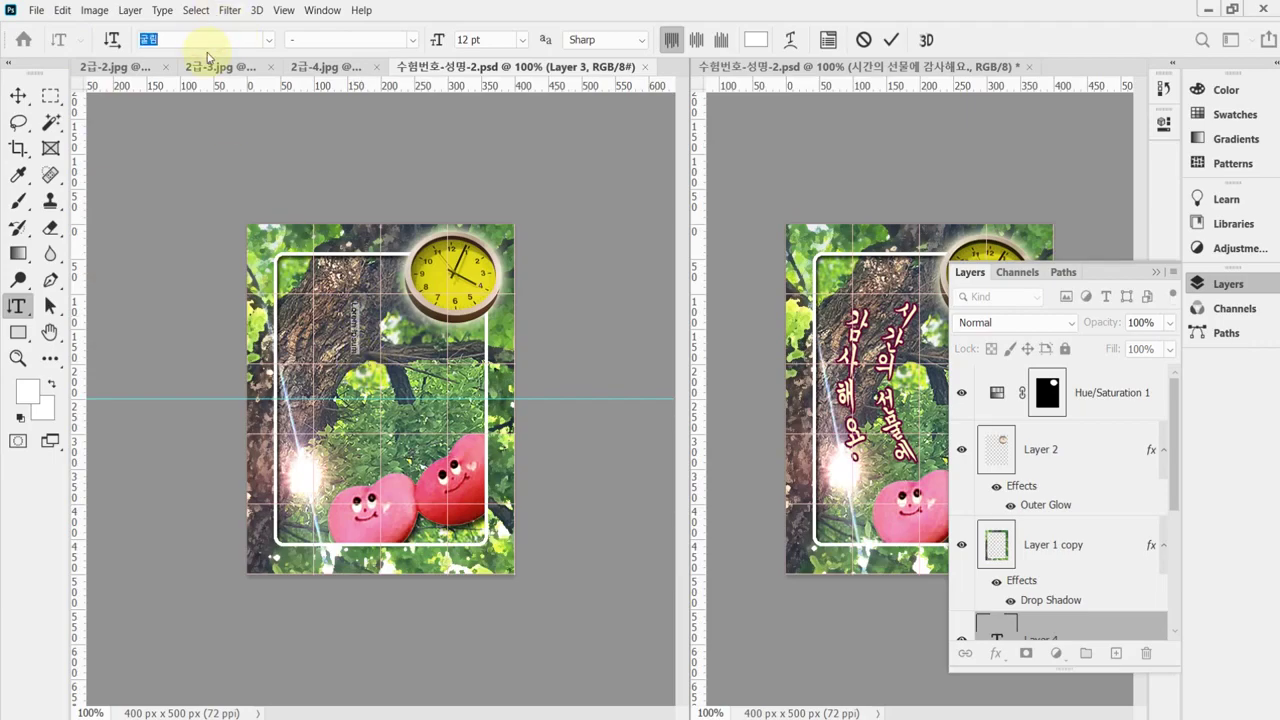
pyautogui.click(267, 40)
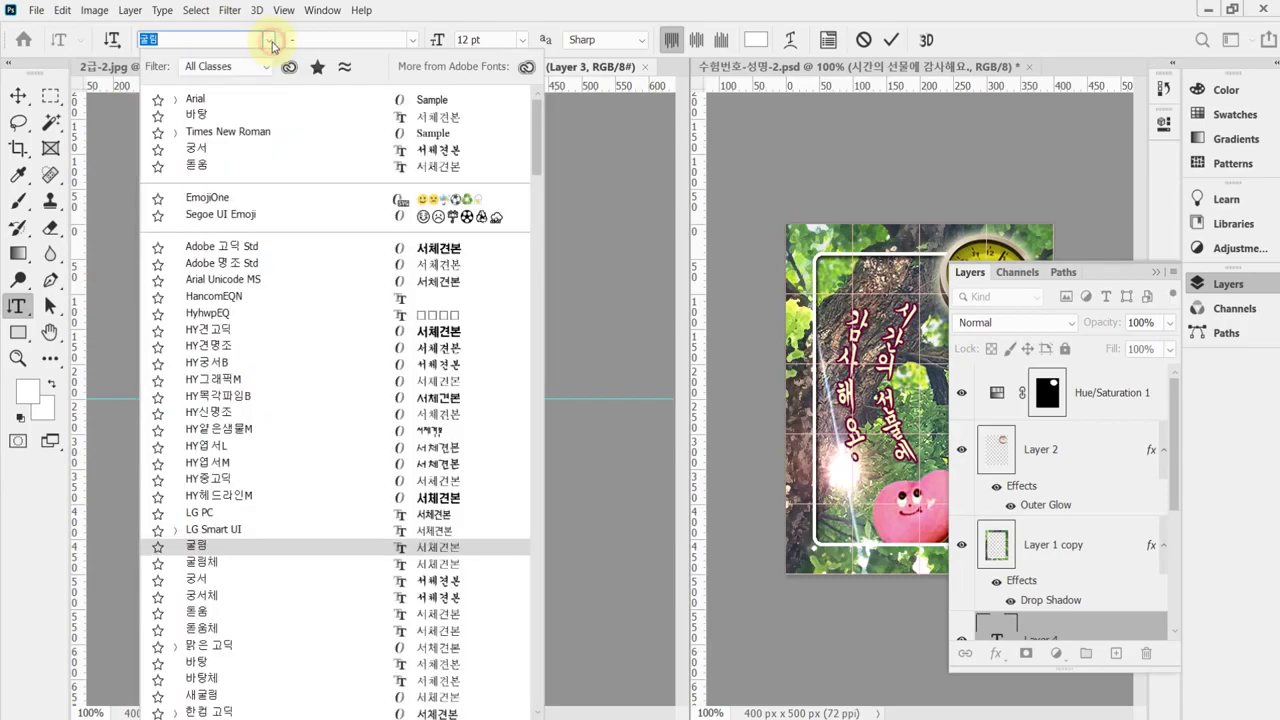
pyautogui.click(262, 149)
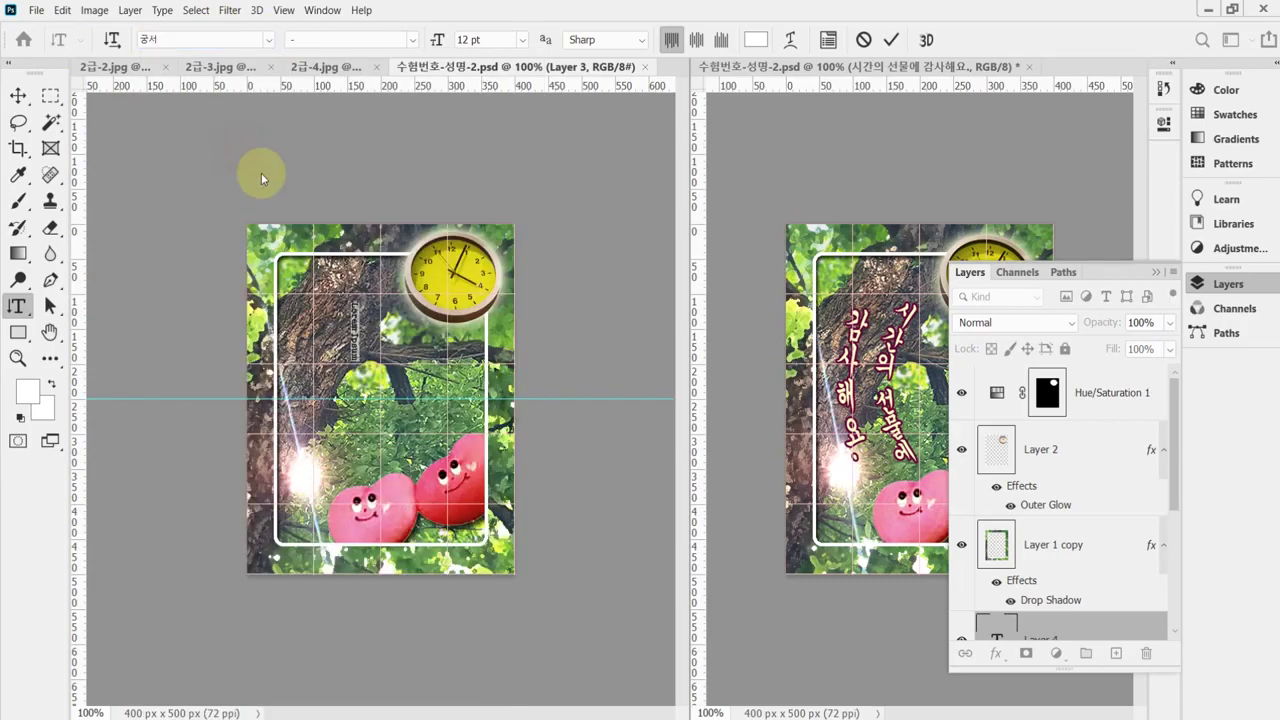
pyautogui.click(462, 40)
pyautogui.write('33')
pyautogui.press('Return')
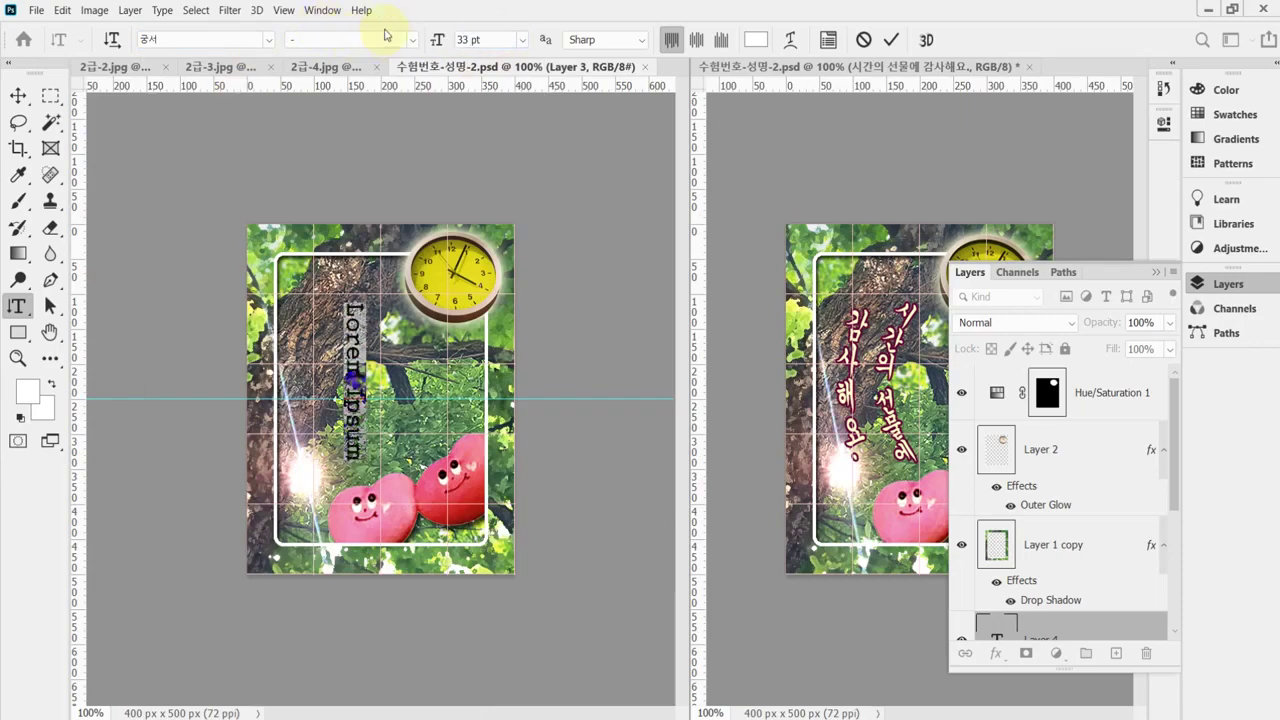
# Step: Give the vertical text Strong anti-aliasing and center alignment, and move it down inside the white frame
pyautogui.click(641, 41)
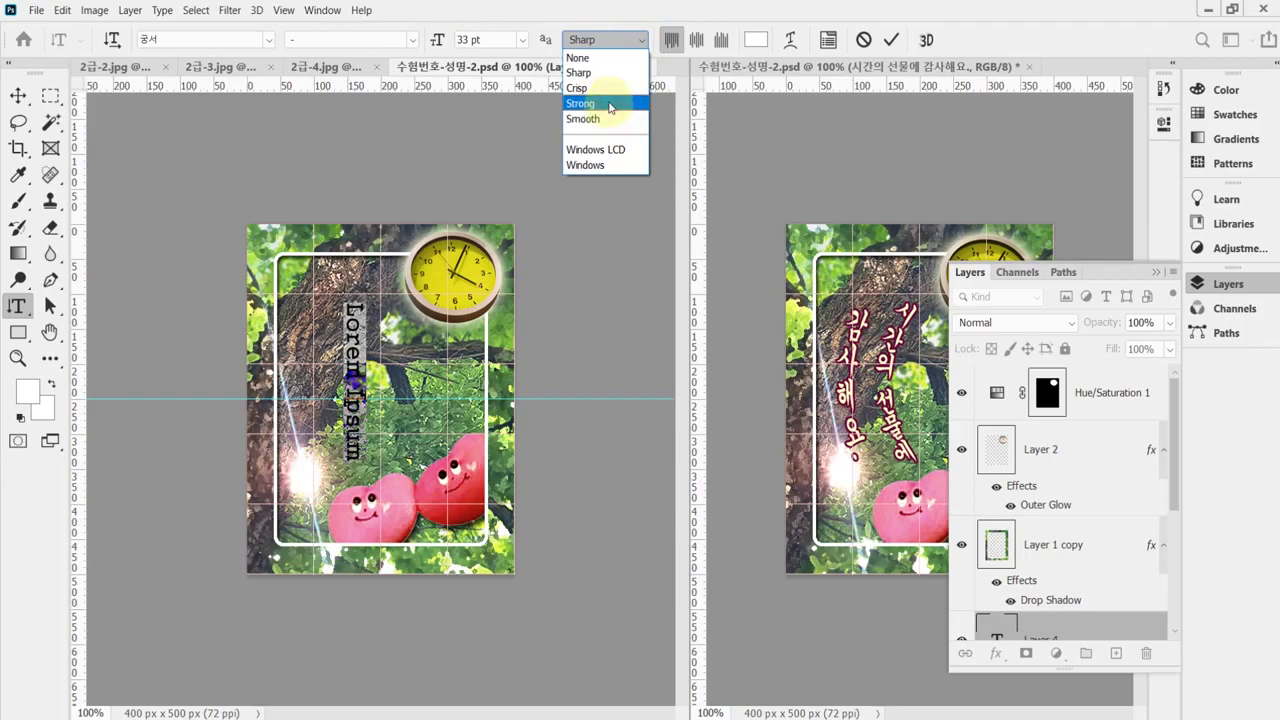
pyautogui.click(608, 104)
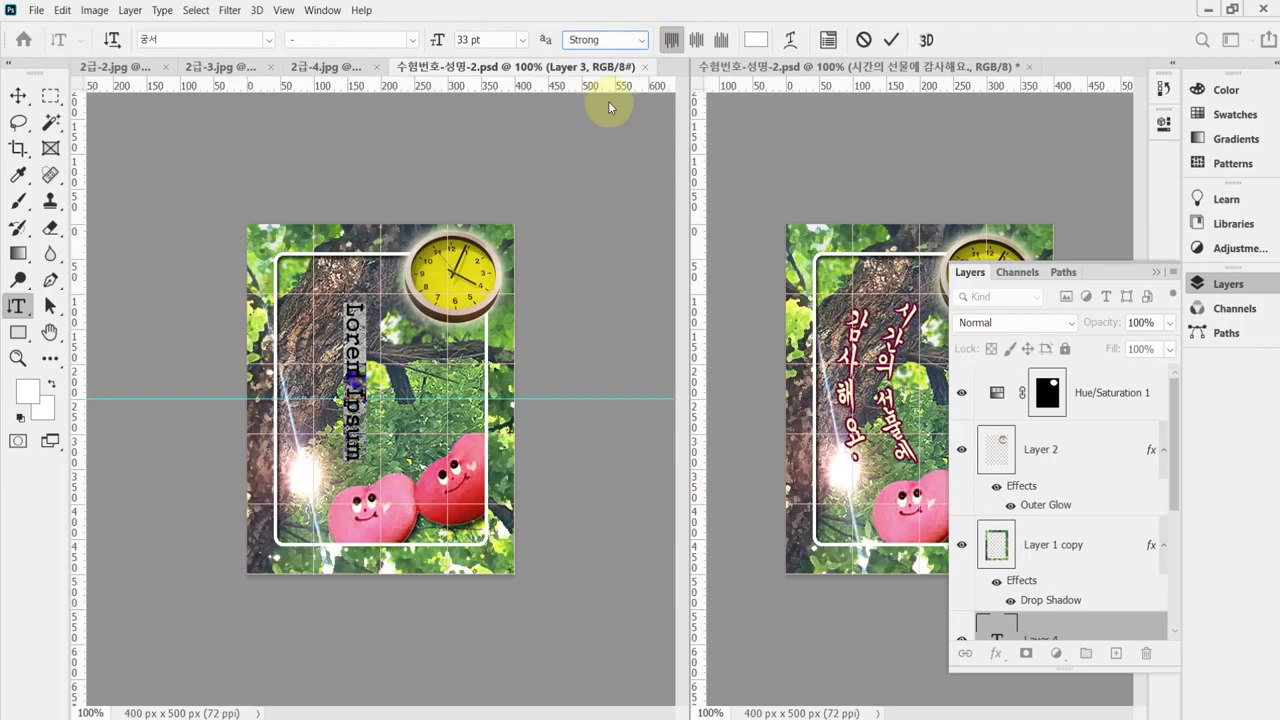
pyautogui.click(697, 40)
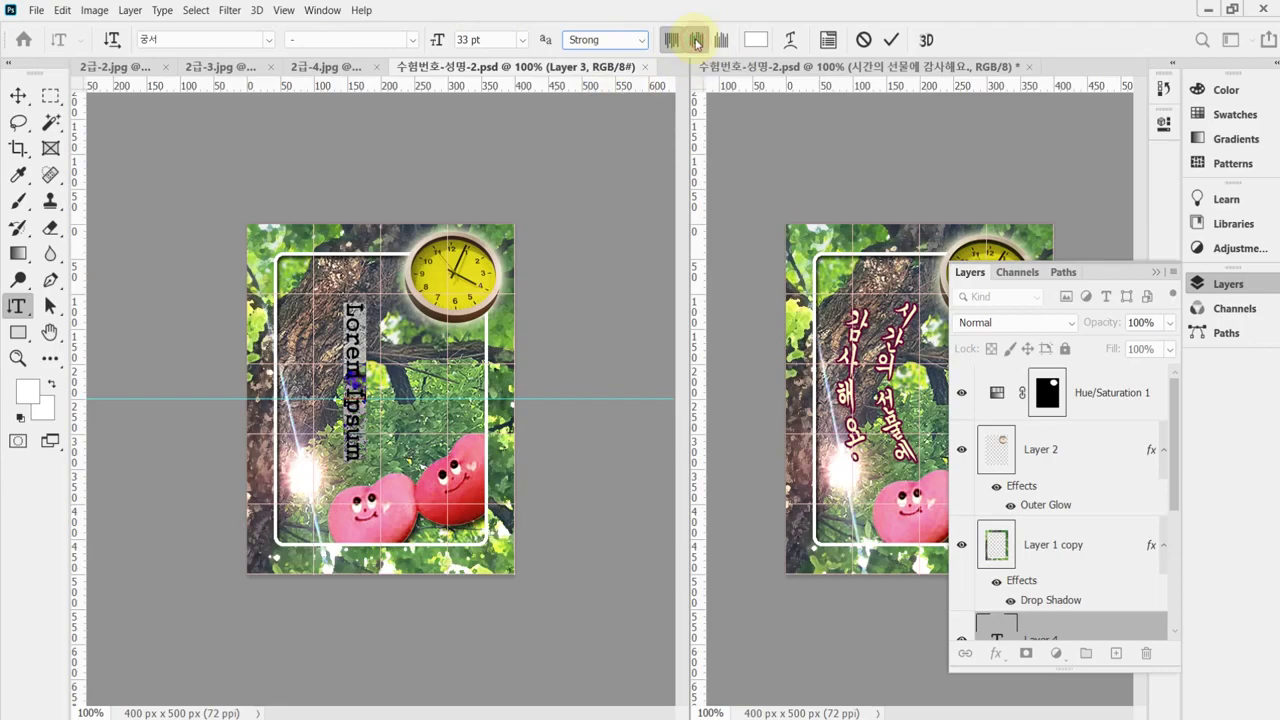
pyautogui.moveTo(377, 319); pyautogui.dragTo(377, 372)
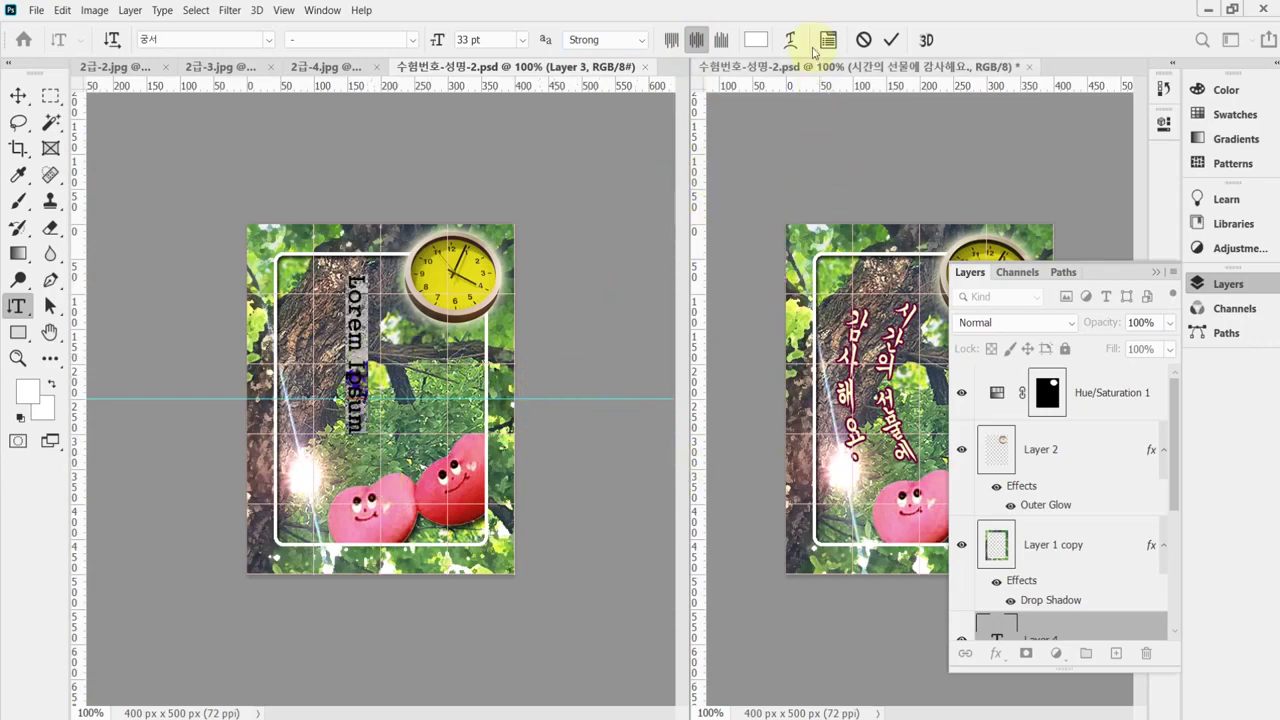
# Step: Color the vertical text #ffc, then replace its placeholder with the copied two-line Korean text and adjust the spacing
pyautogui.click(756, 40)
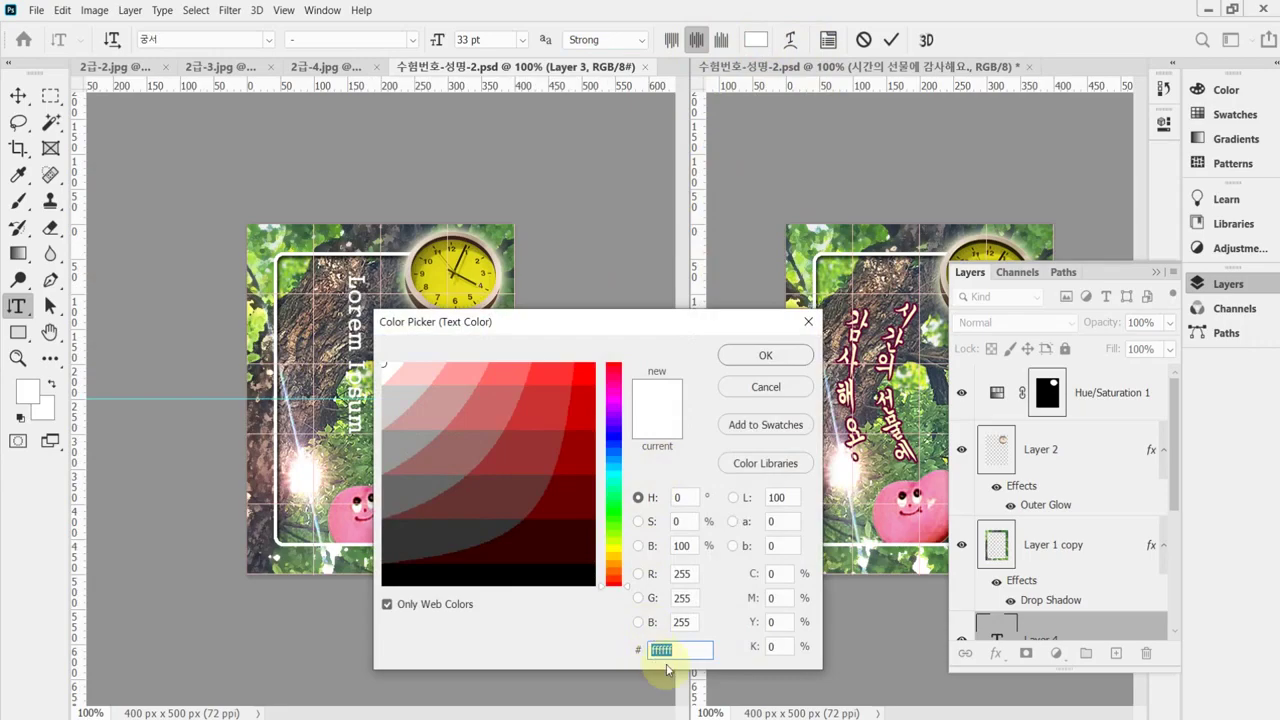
pyautogui.write('ff')
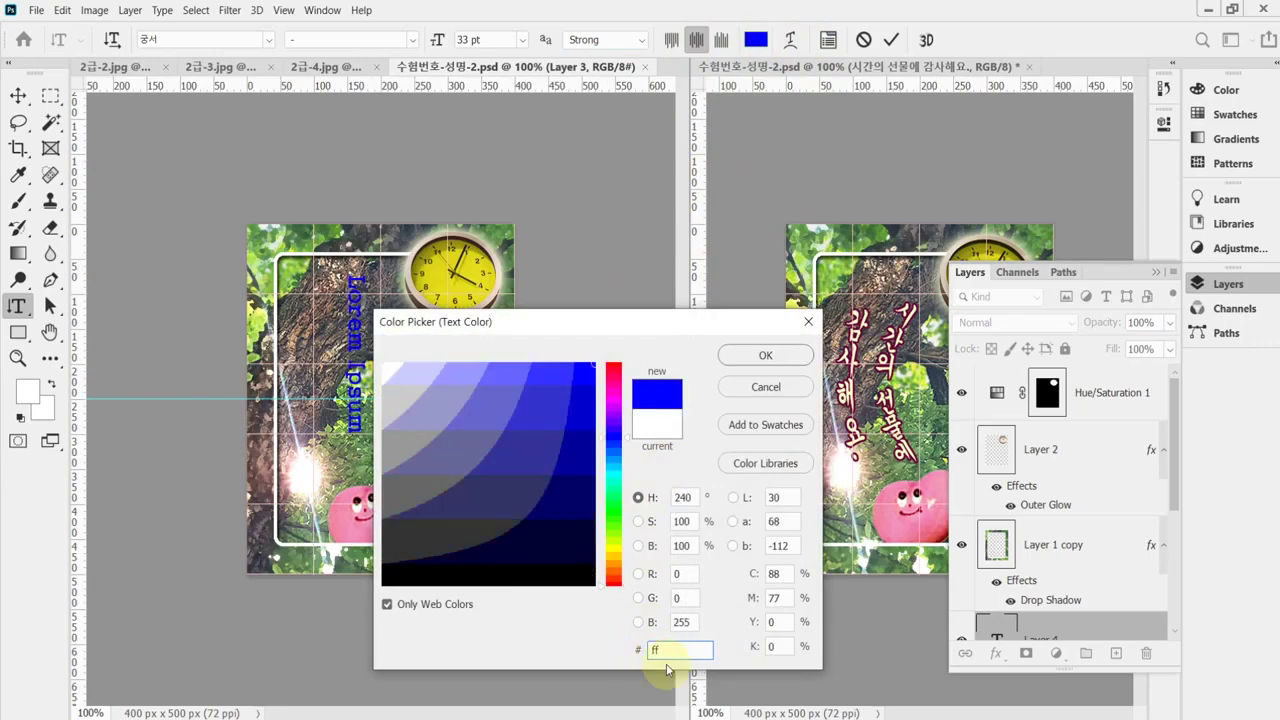
pyautogui.write('c')
pyautogui.press('Return')
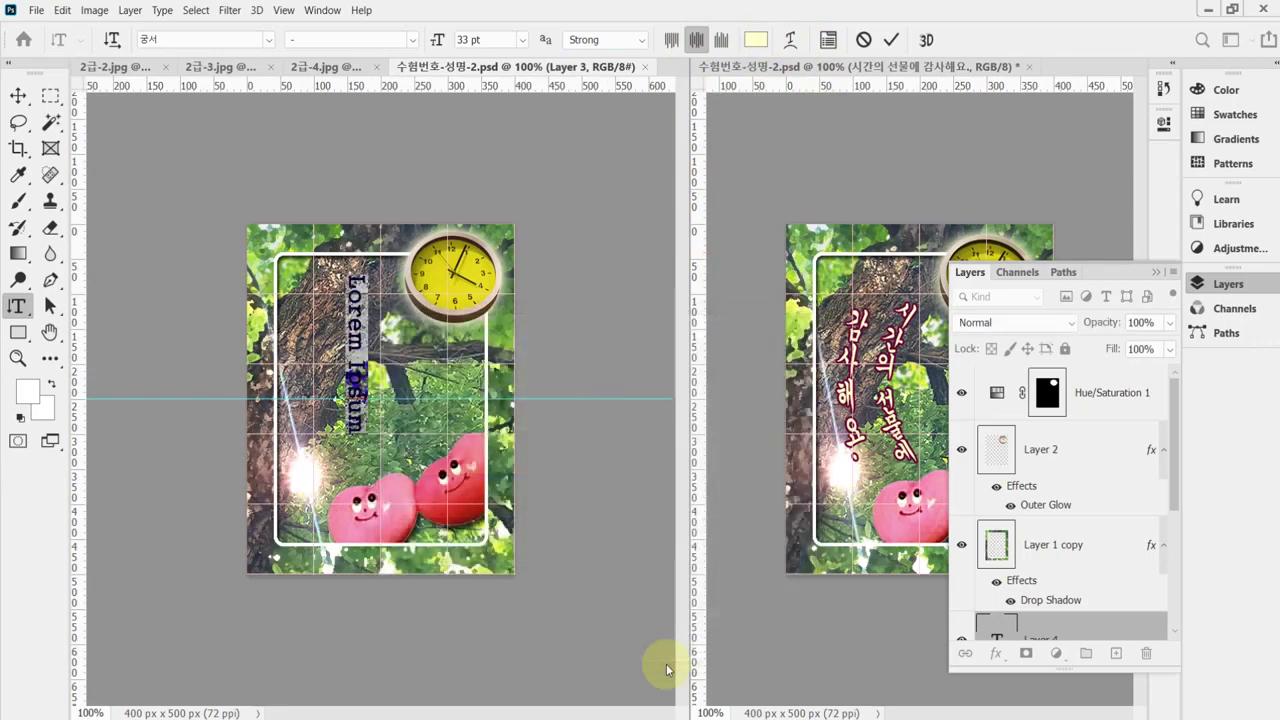
pyautogui.hotkey('ctrl', 'v')
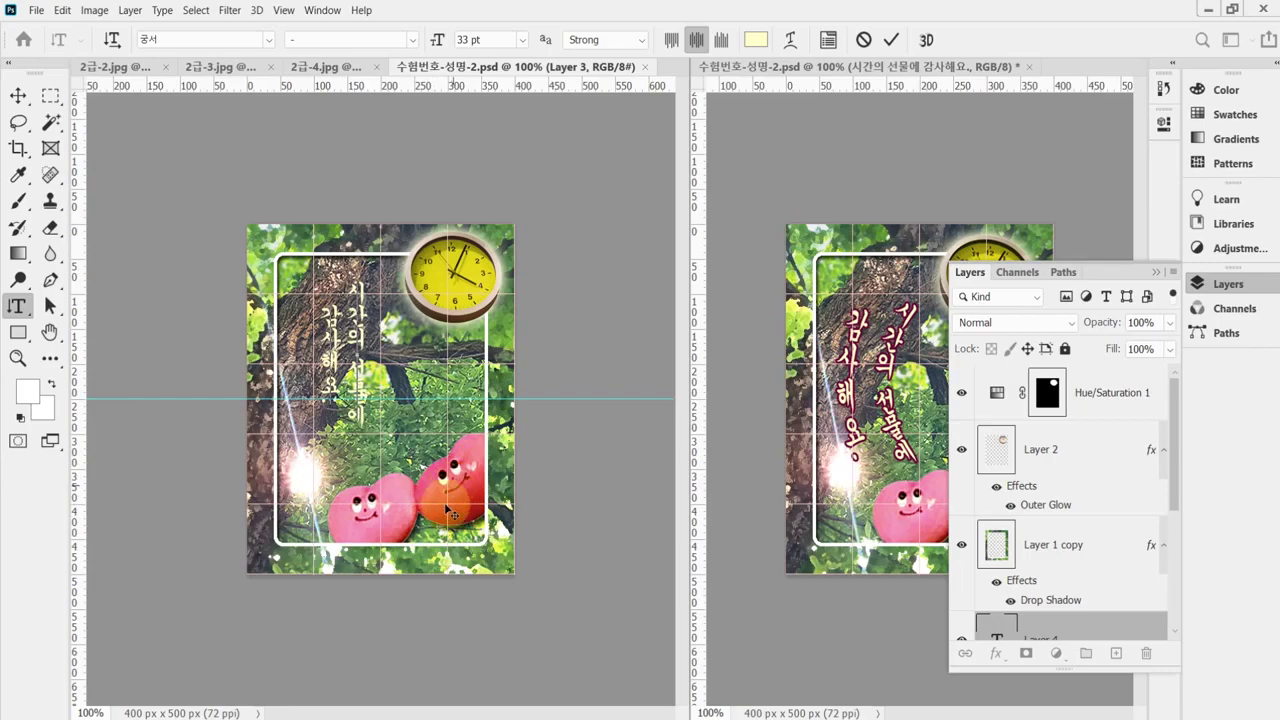
pyautogui.hotkey('alt', 'Up')
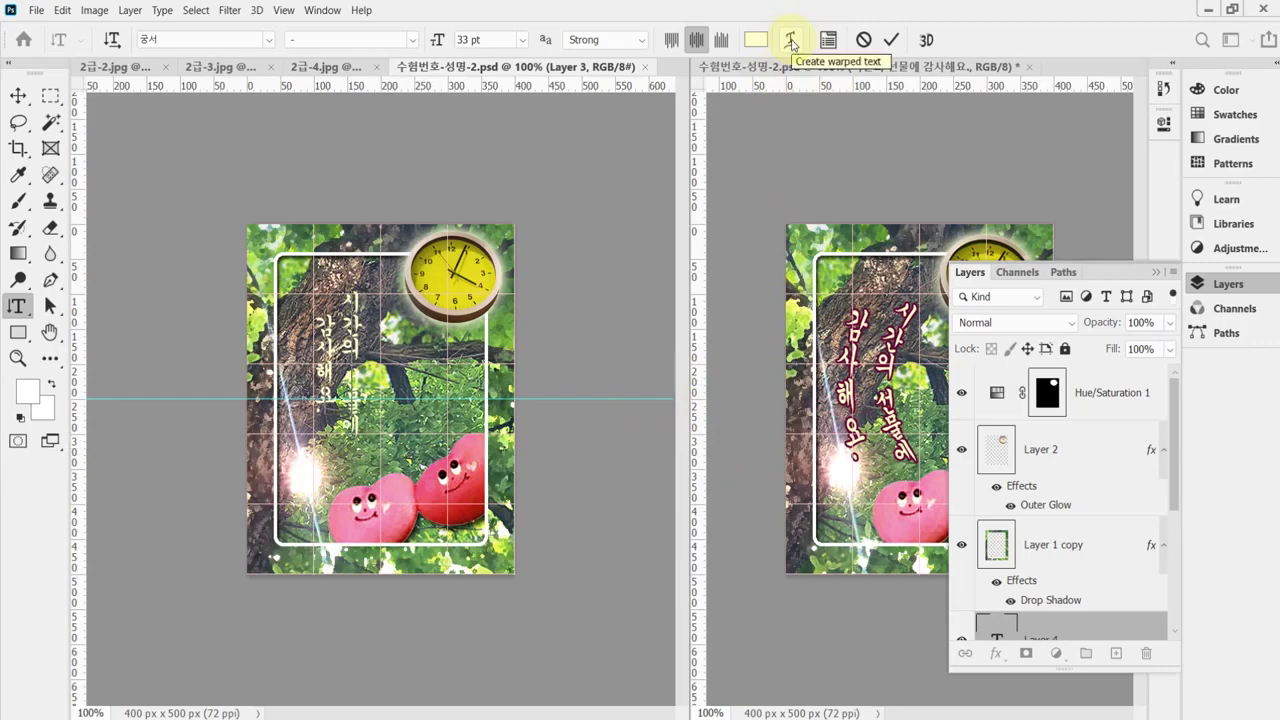
# Step: Warp the vertical text with the Arc style, vertical orientation and 45% bend, and nudge it toward the middle of the tree trunk
pyautogui.click(790, 42)
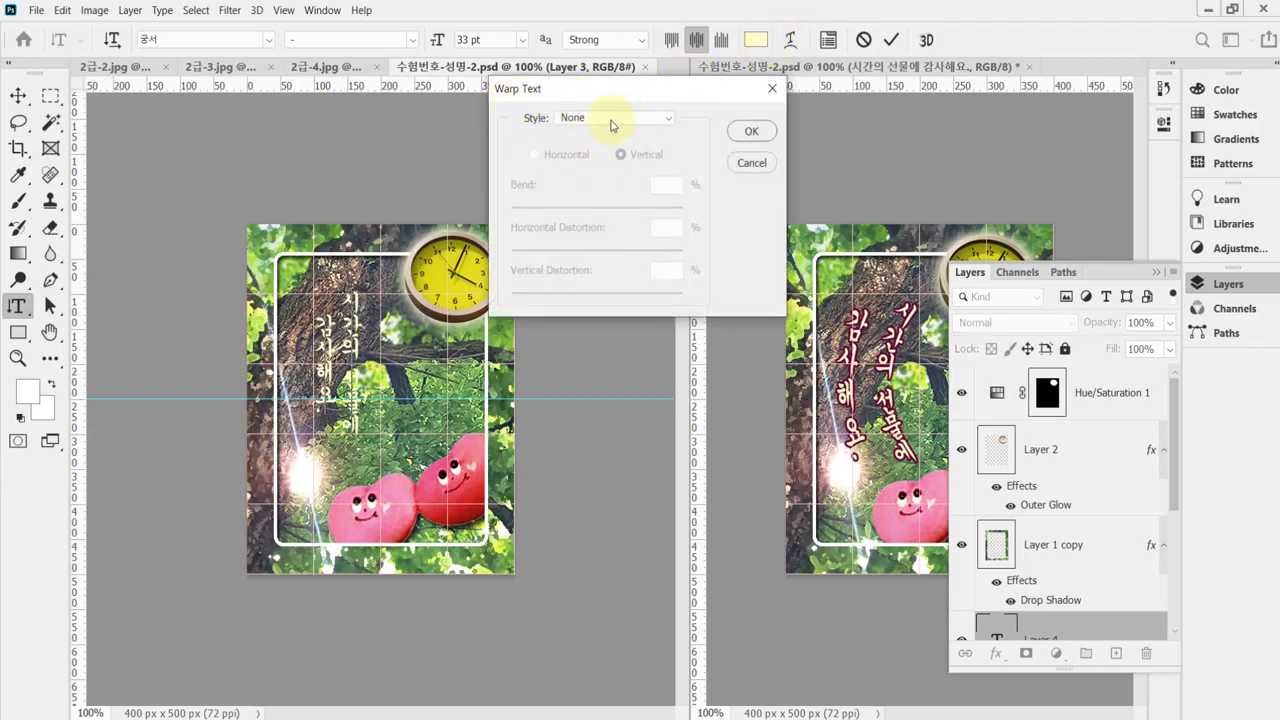
pyautogui.click(613, 120)
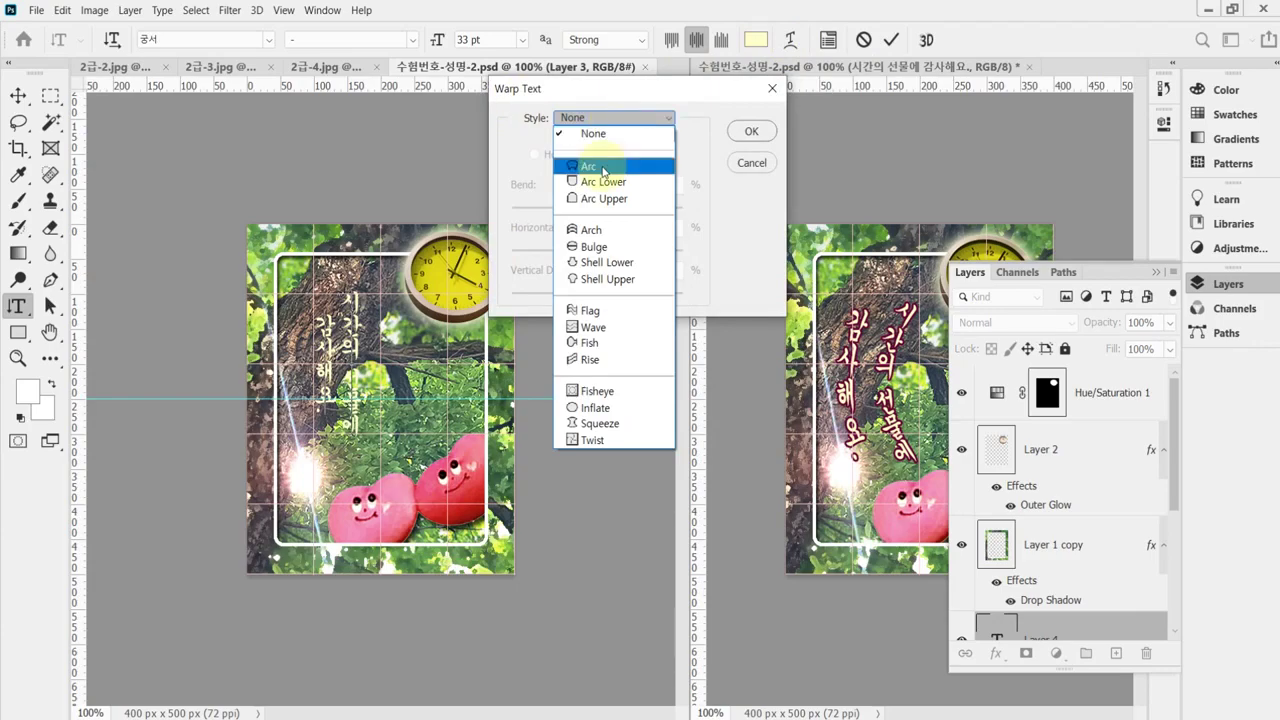
pyautogui.click(603, 168)
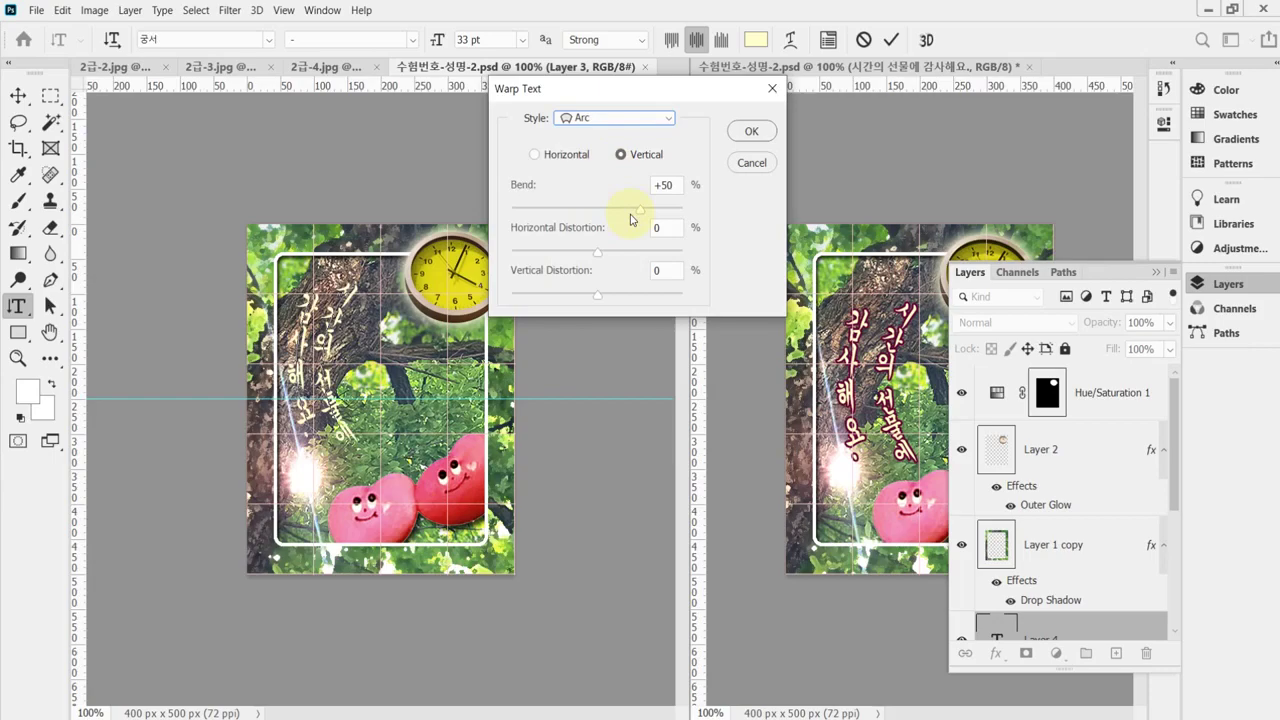
pyautogui.moveTo(639, 93); pyautogui.dragTo(667, 112)
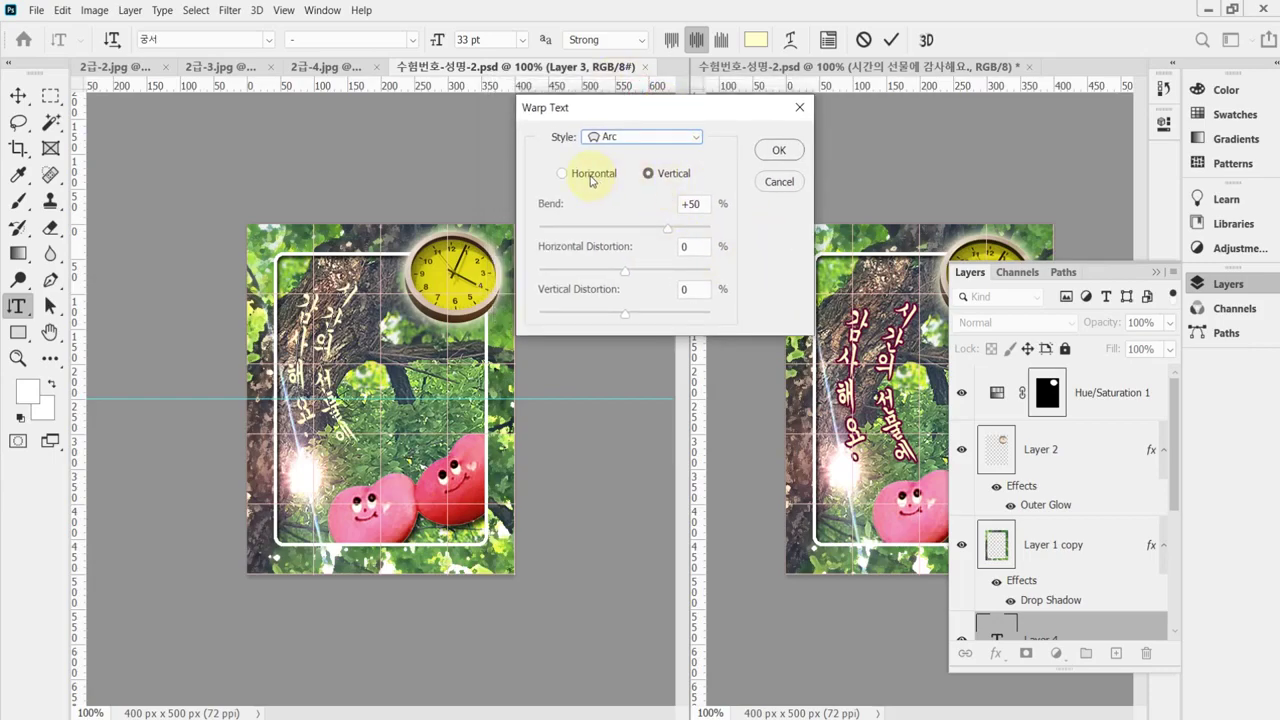
pyautogui.click(591, 177)
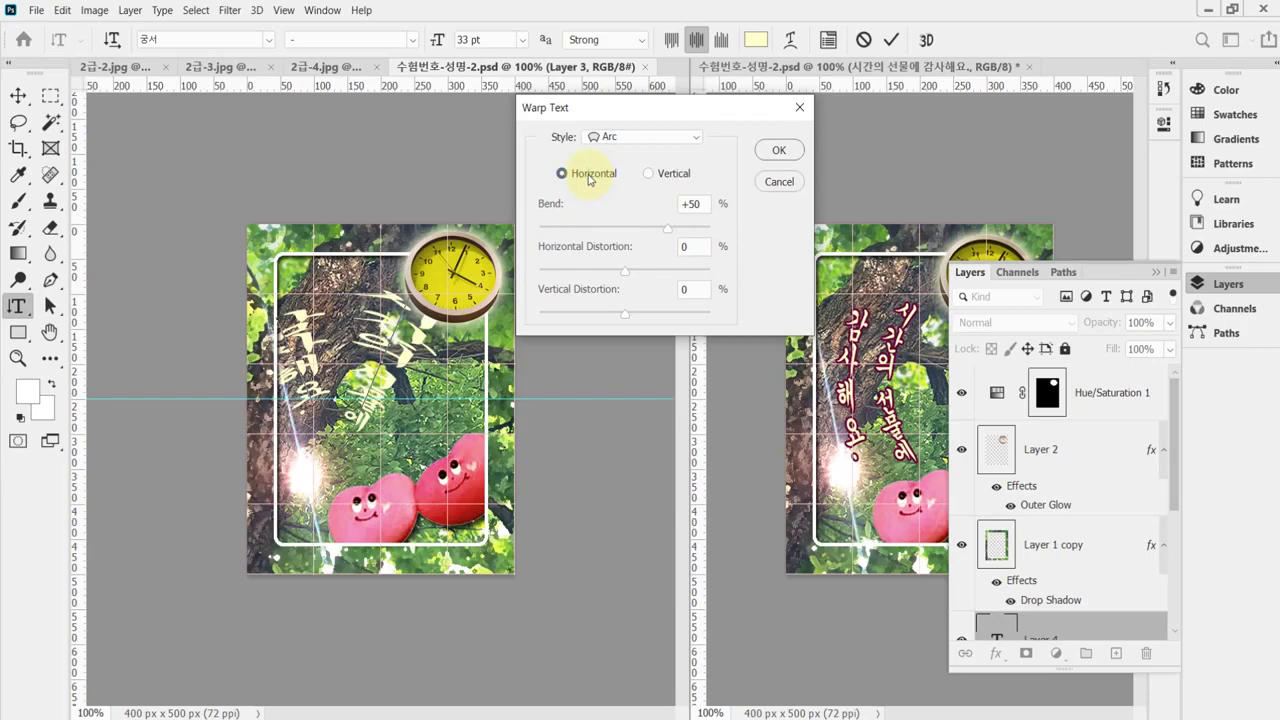
pyautogui.click(660, 177)
pyautogui.moveTo(706, 206); pyautogui.dragTo(609, 206)
pyautogui.write('45')
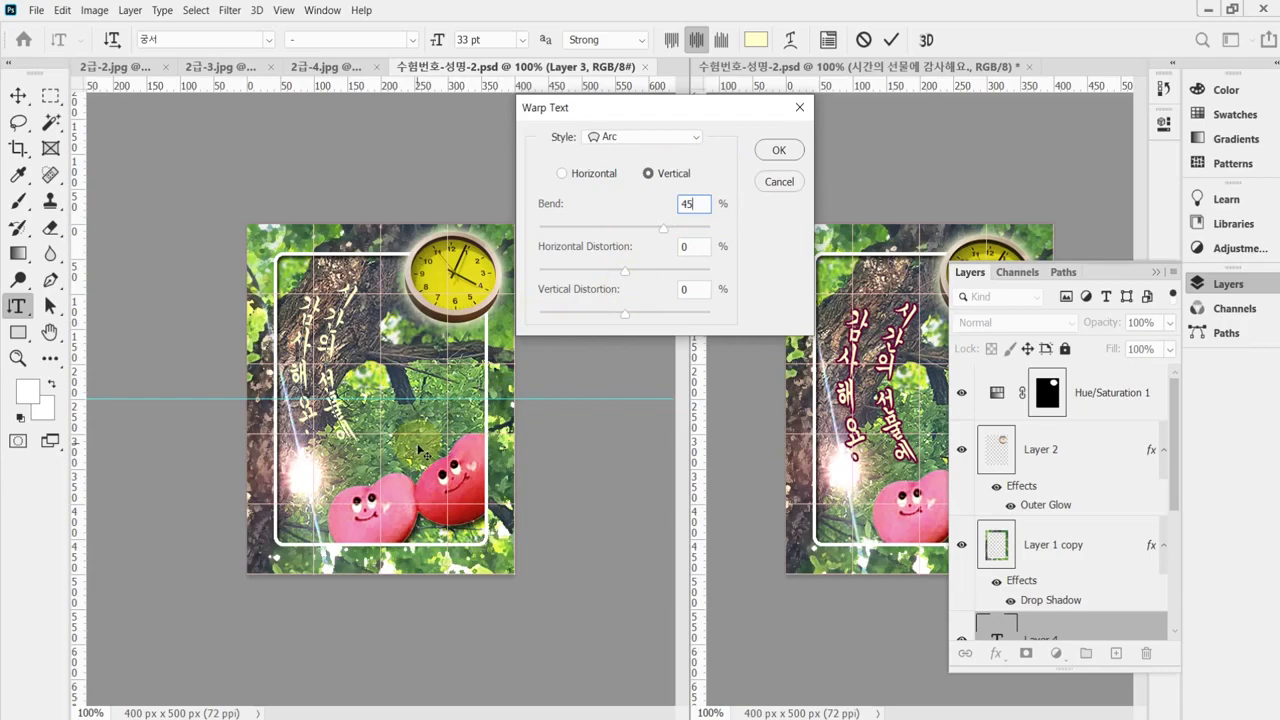
pyautogui.click(418, 448)
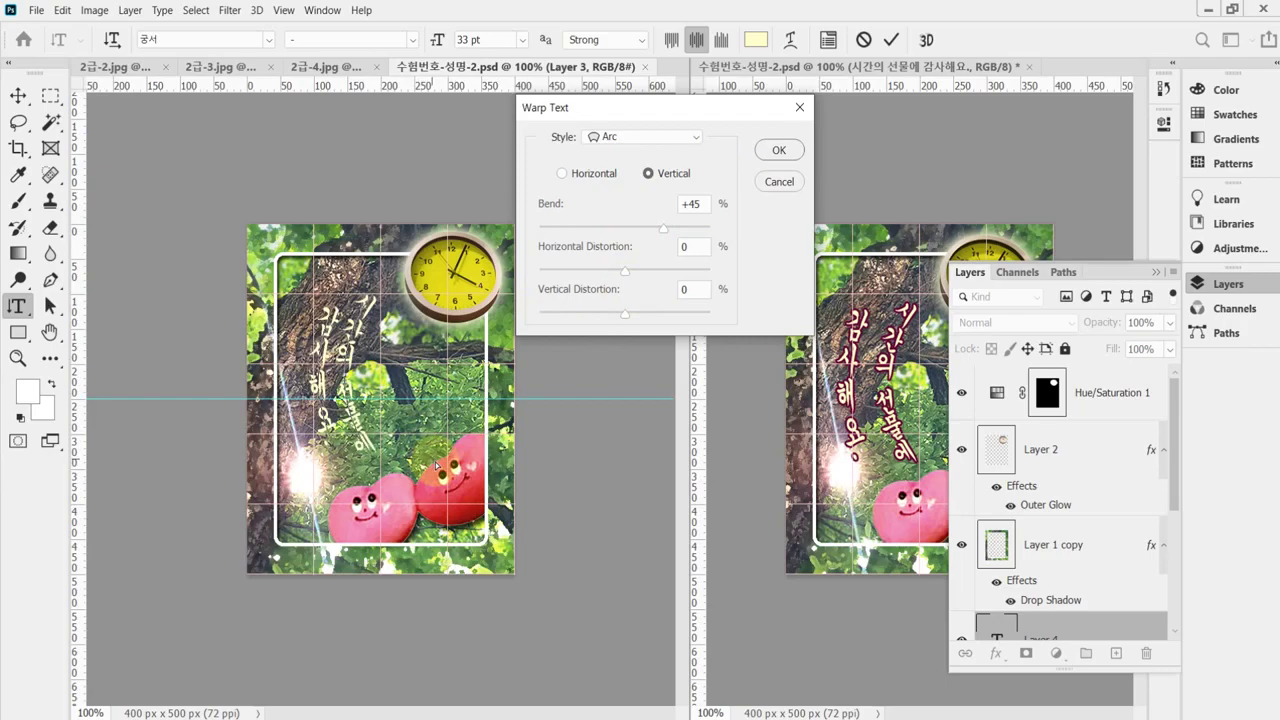
pyautogui.click(759, 160)
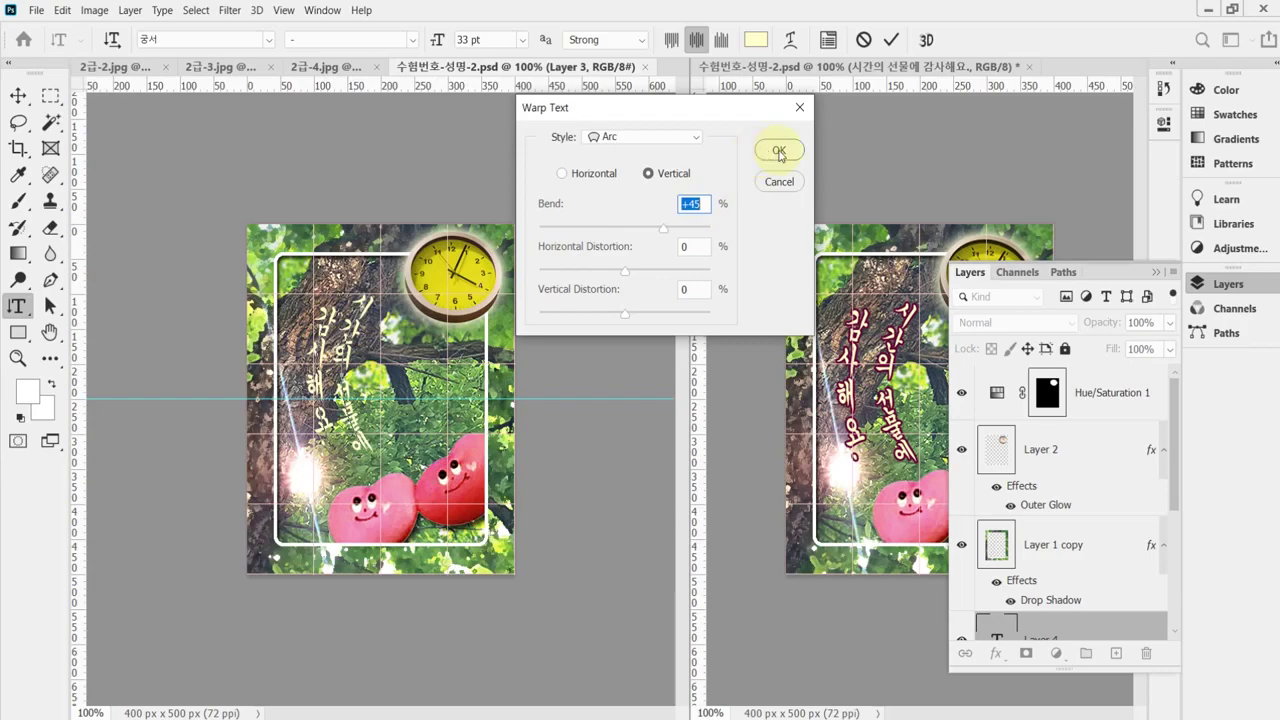
pyautogui.click(779, 151)
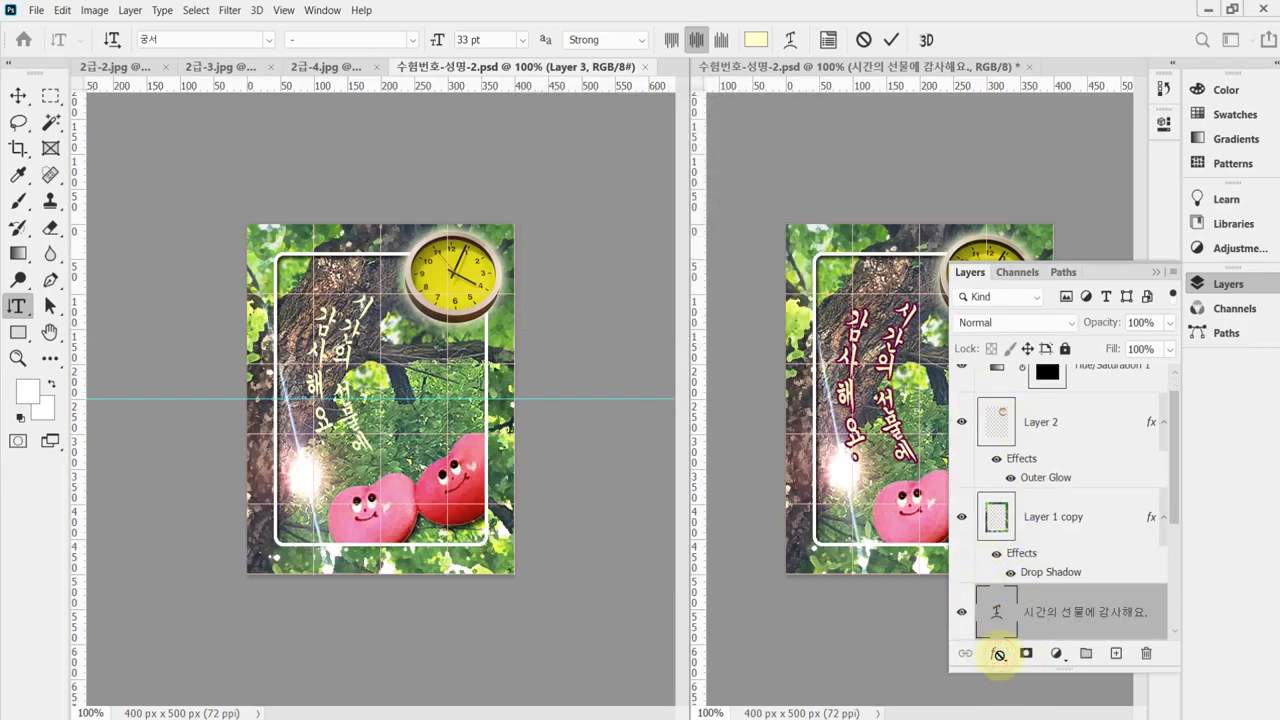
# Step: Add a 3 px outside Stroke in color #660033 to the warped vertical text layer
pyautogui.click(997, 656)
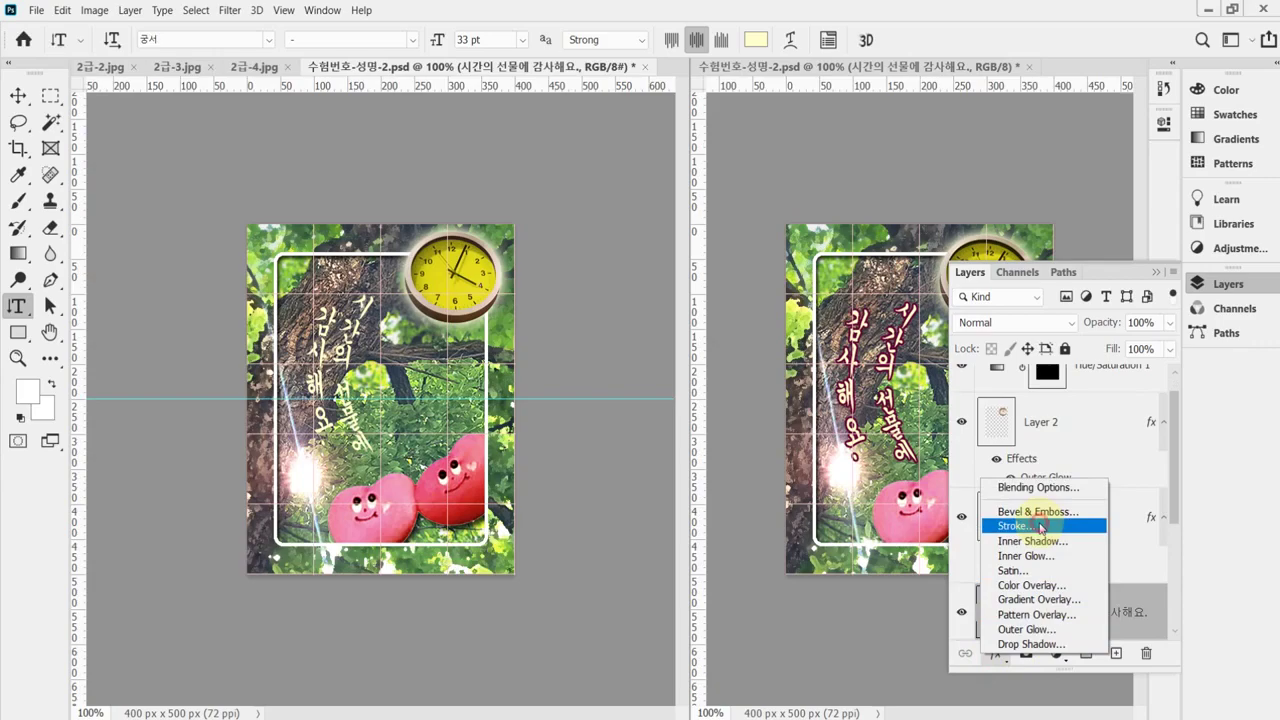
pyautogui.click(1040, 527)
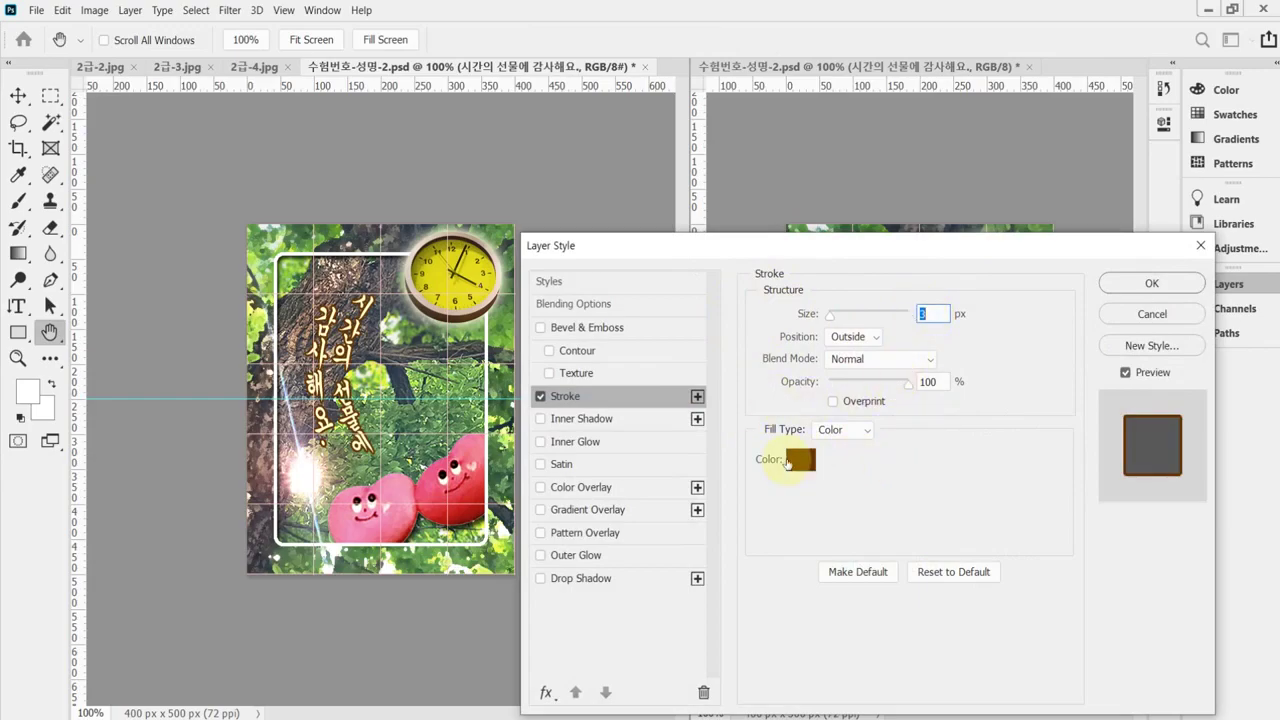
pyautogui.click(800, 460)
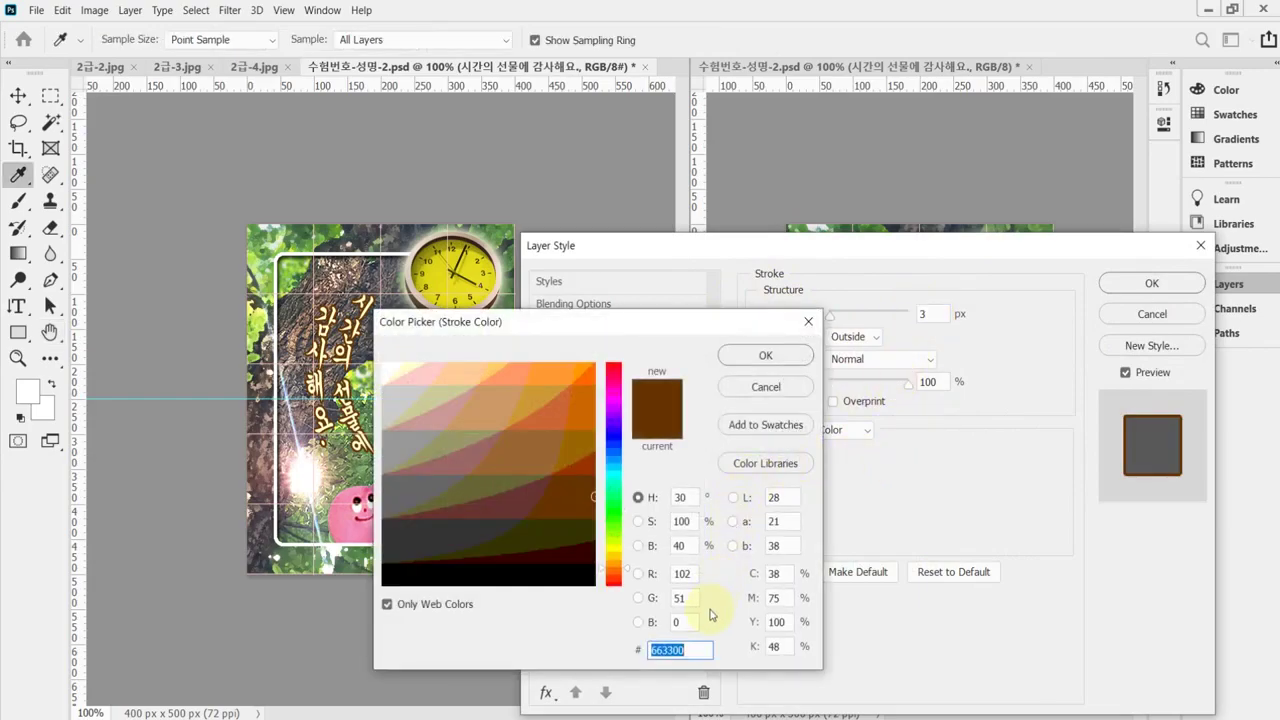
pyautogui.write('660033')
pyautogui.press('Return')
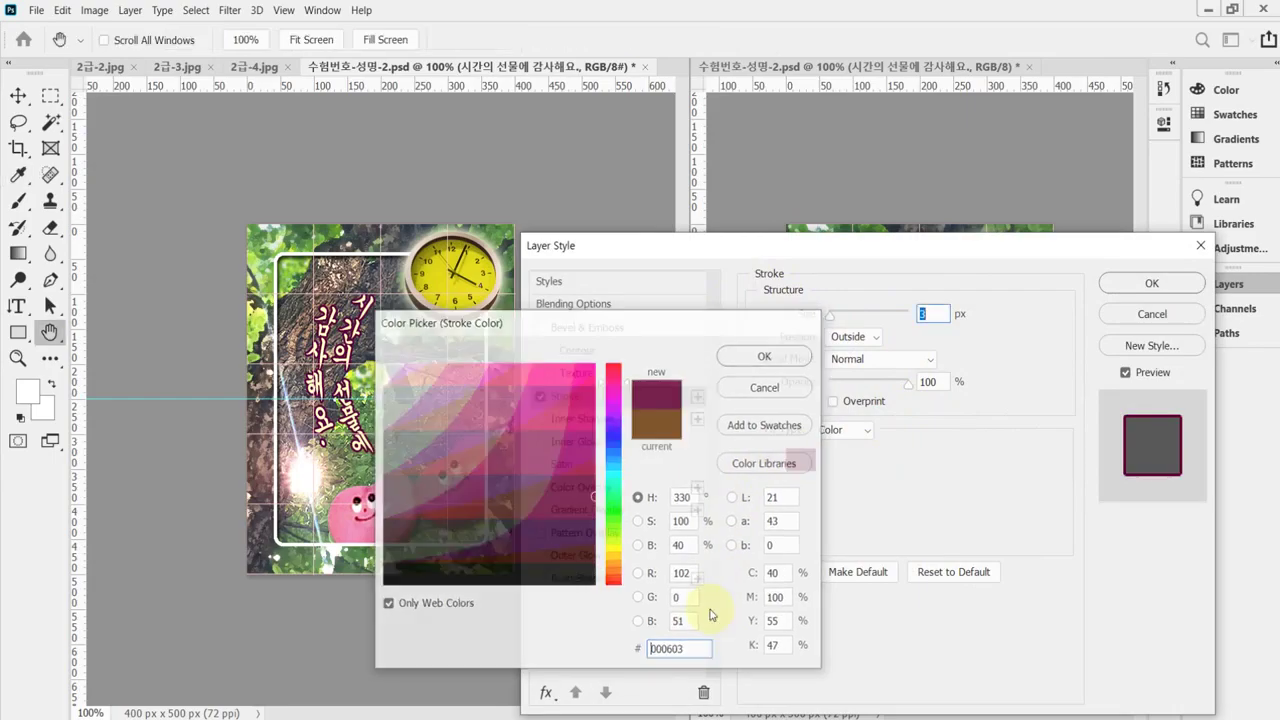
pyautogui.click(1105, 285)
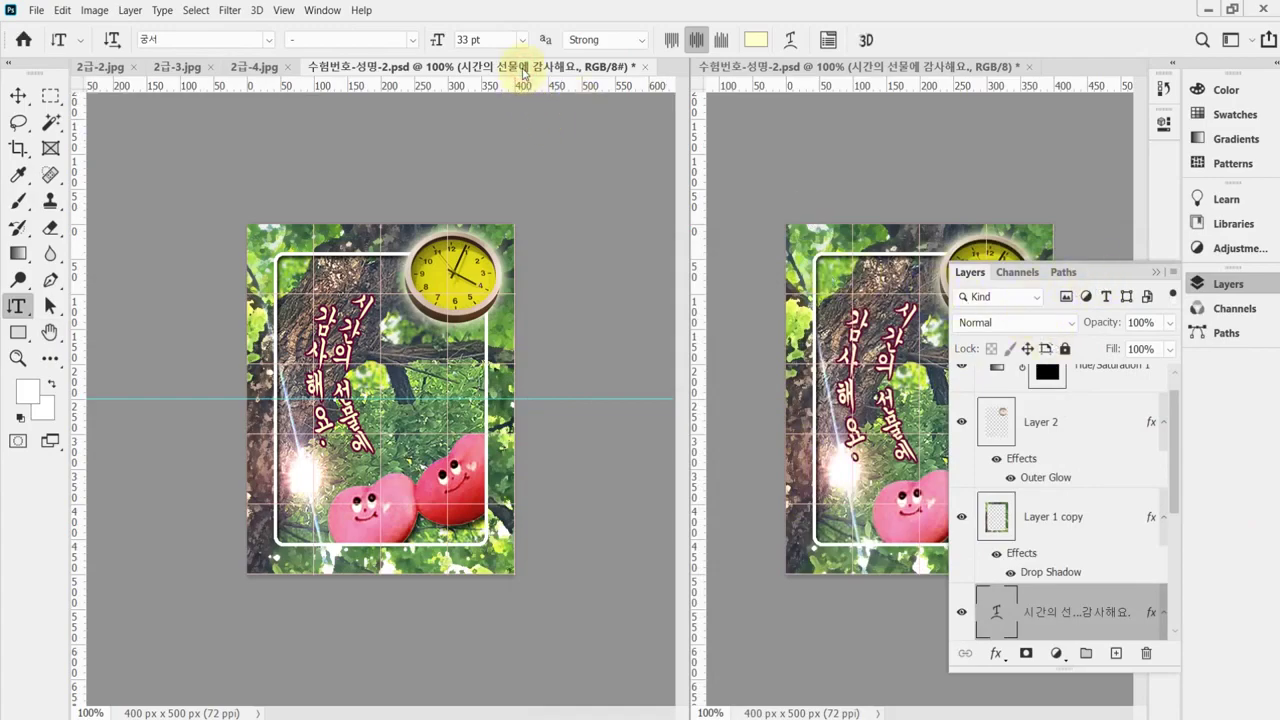
# Step: Hide the grid and guides over the poster image and save the layered document
pyautogui.hotkey('ctrl', 'h')
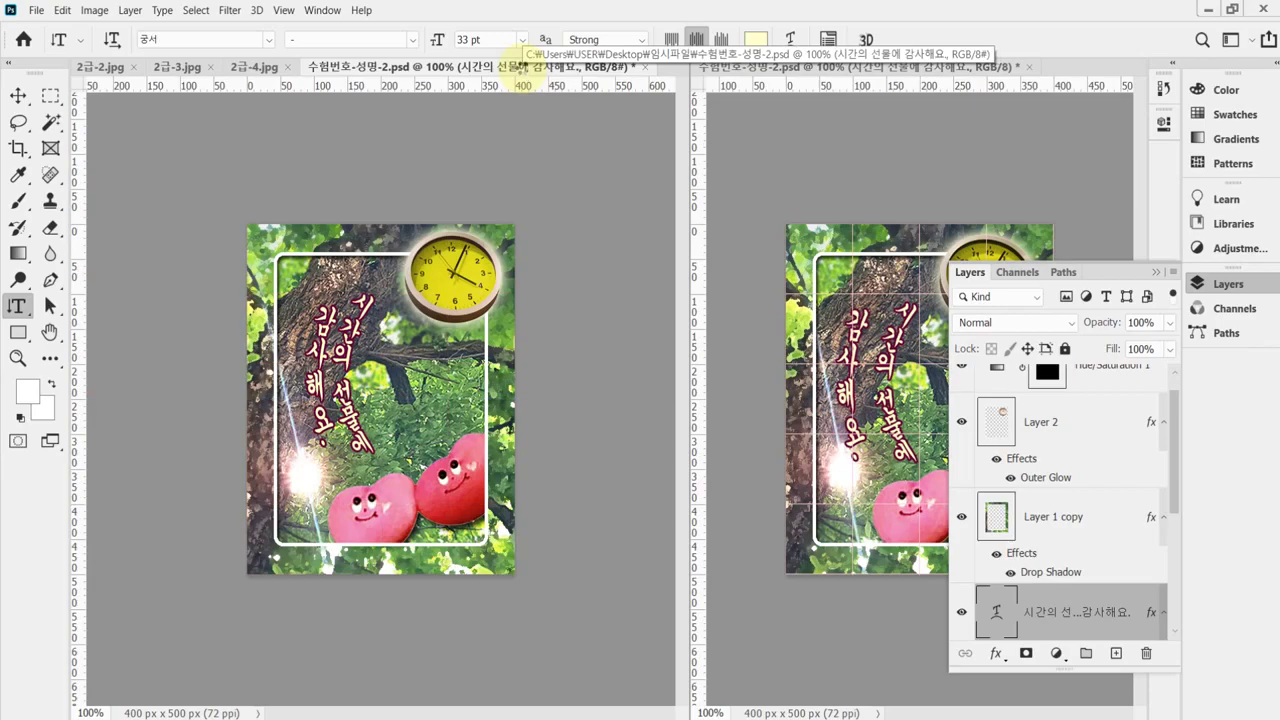
pyautogui.hotkey('ctrl', 's')
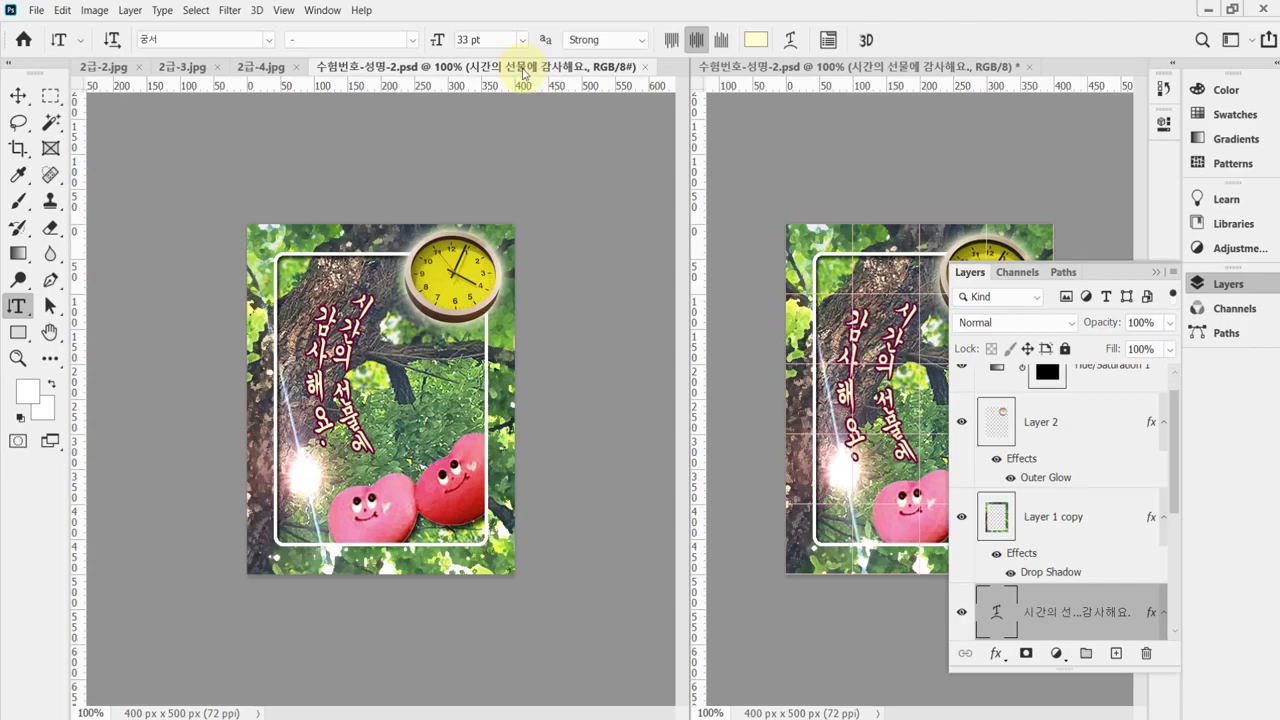
# Step: Save a JPEG copy as 수험번호-성명-2.jpg in the 문서\GTQ folder with quality 8
pyautogui.hotkey('ctrl', 'shift', 's')
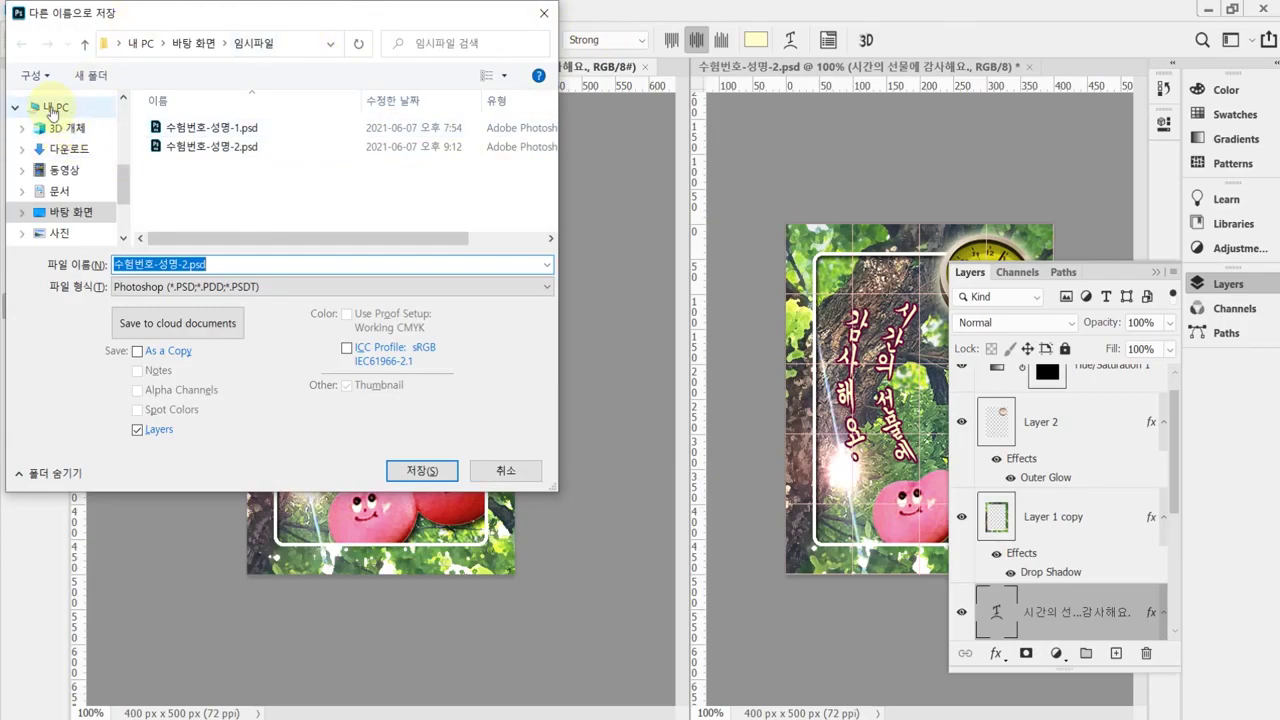
pyautogui.click(52, 190)
pyautogui.scroll(-1, 225, 232)
pyautogui.doubleClick(200, 226)
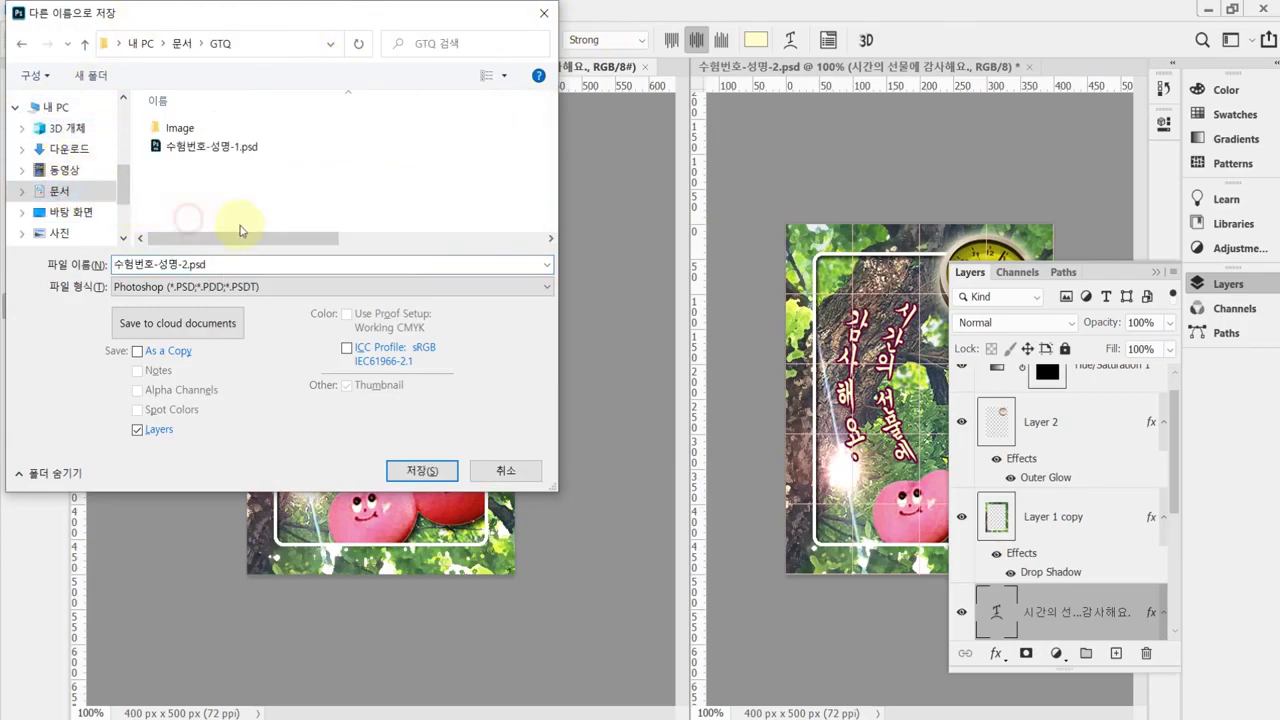
pyautogui.click(250, 286)
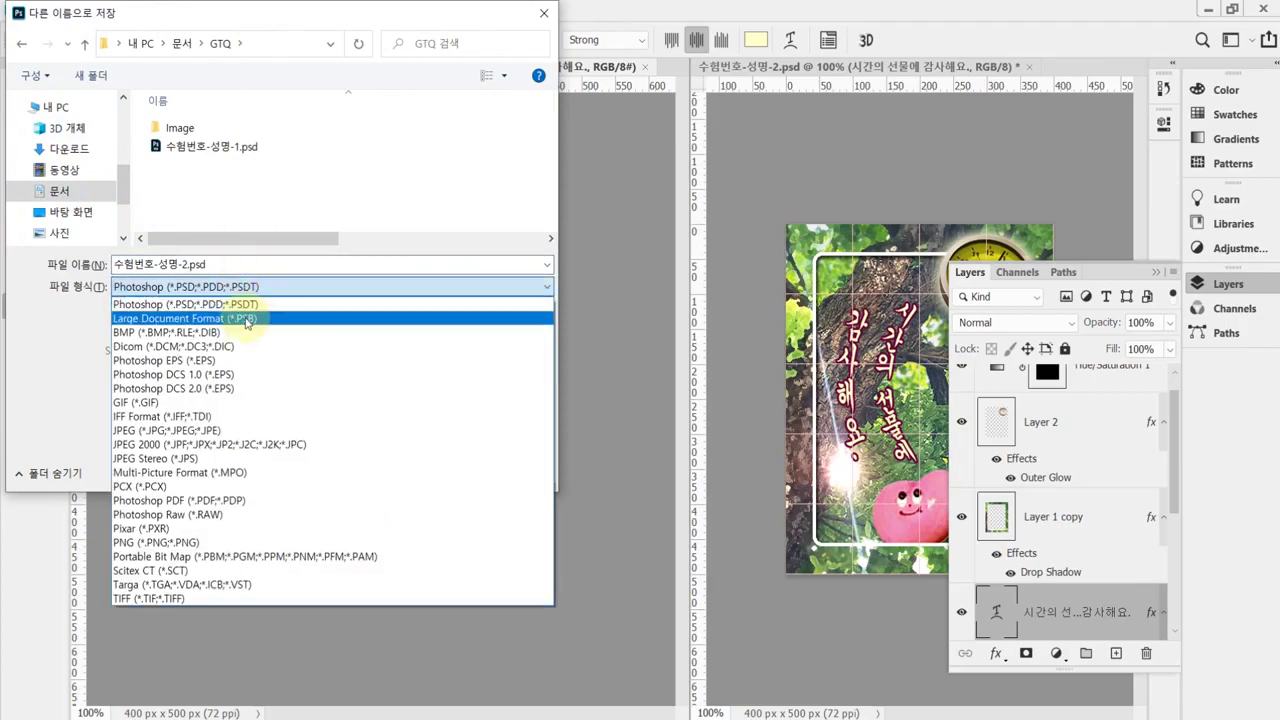
pyautogui.click(240, 430)
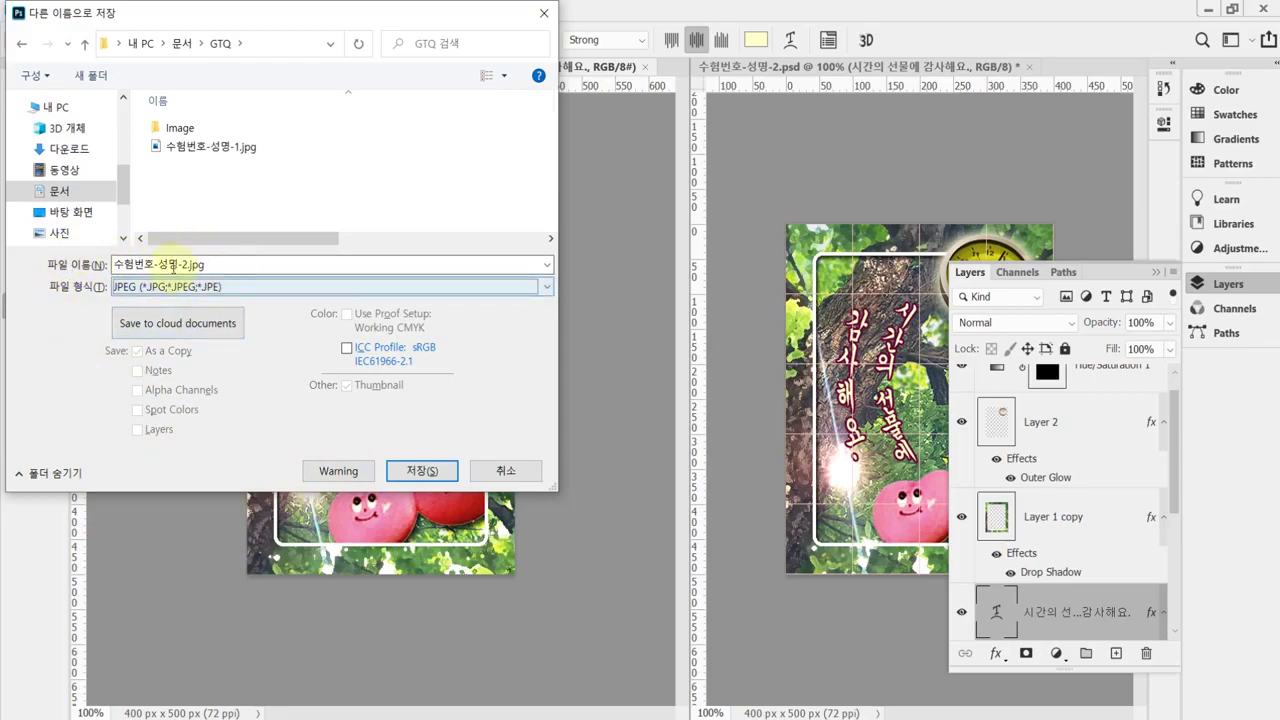
pyautogui.click(421, 470)
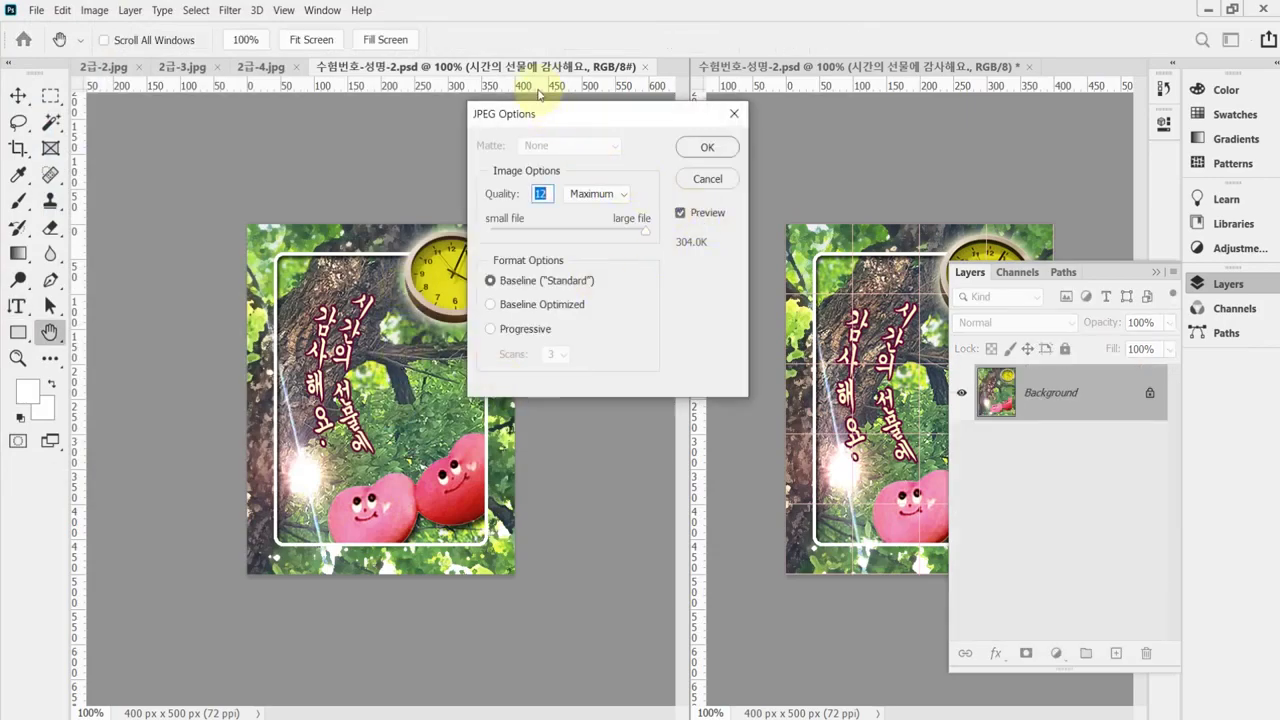
pyautogui.write('8')
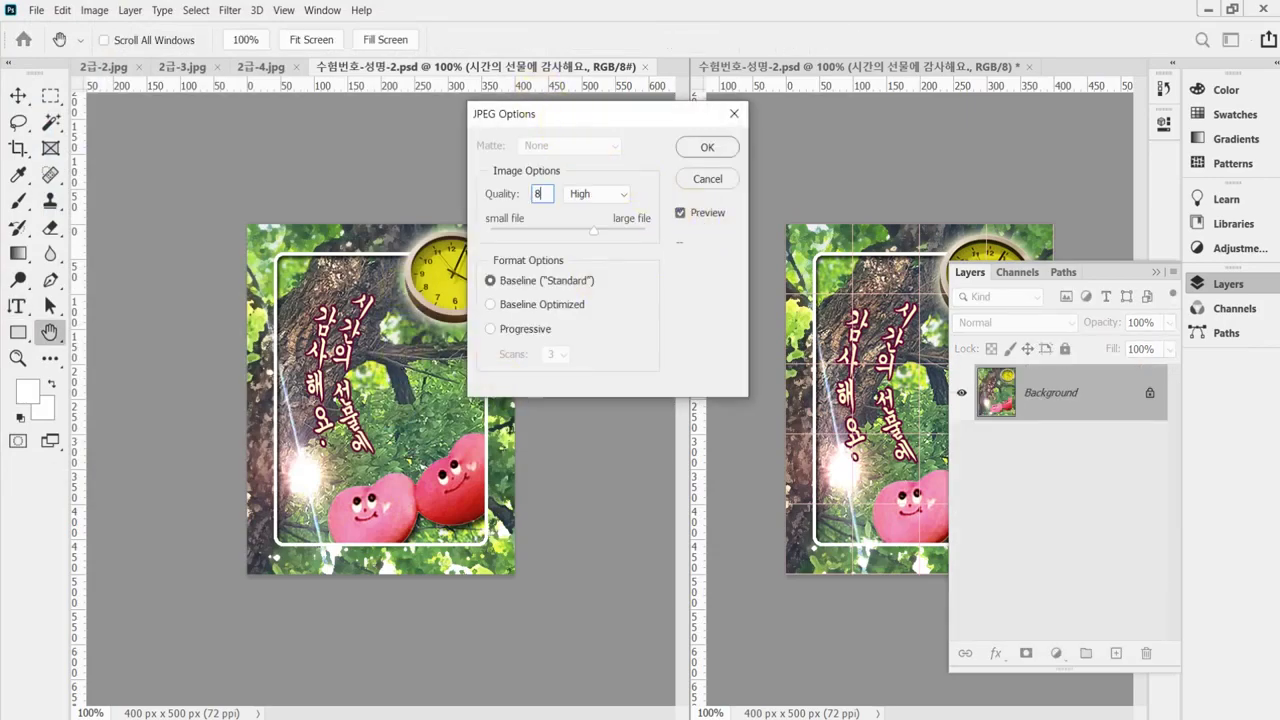
pyautogui.press('Return')
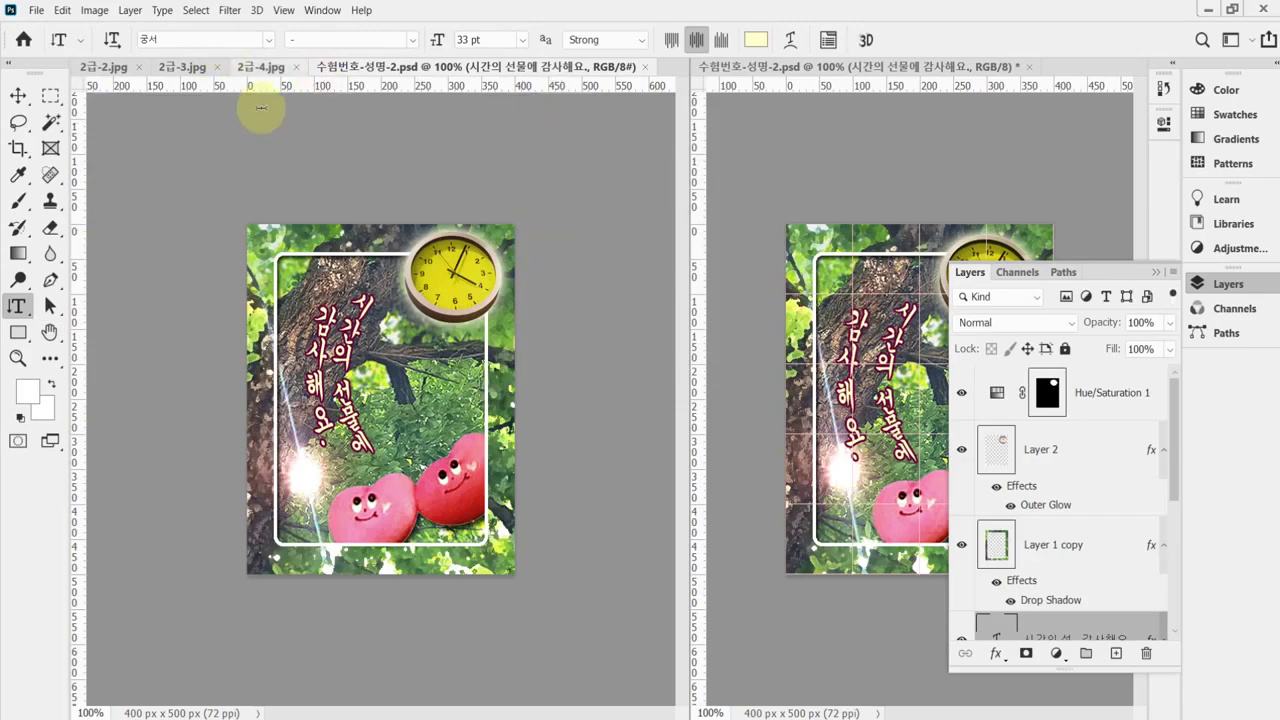
# Step: Resize the poster image proportionally to a width of 40 pixels
pyautogui.click(94, 10)
pyautogui.click(128, 134)
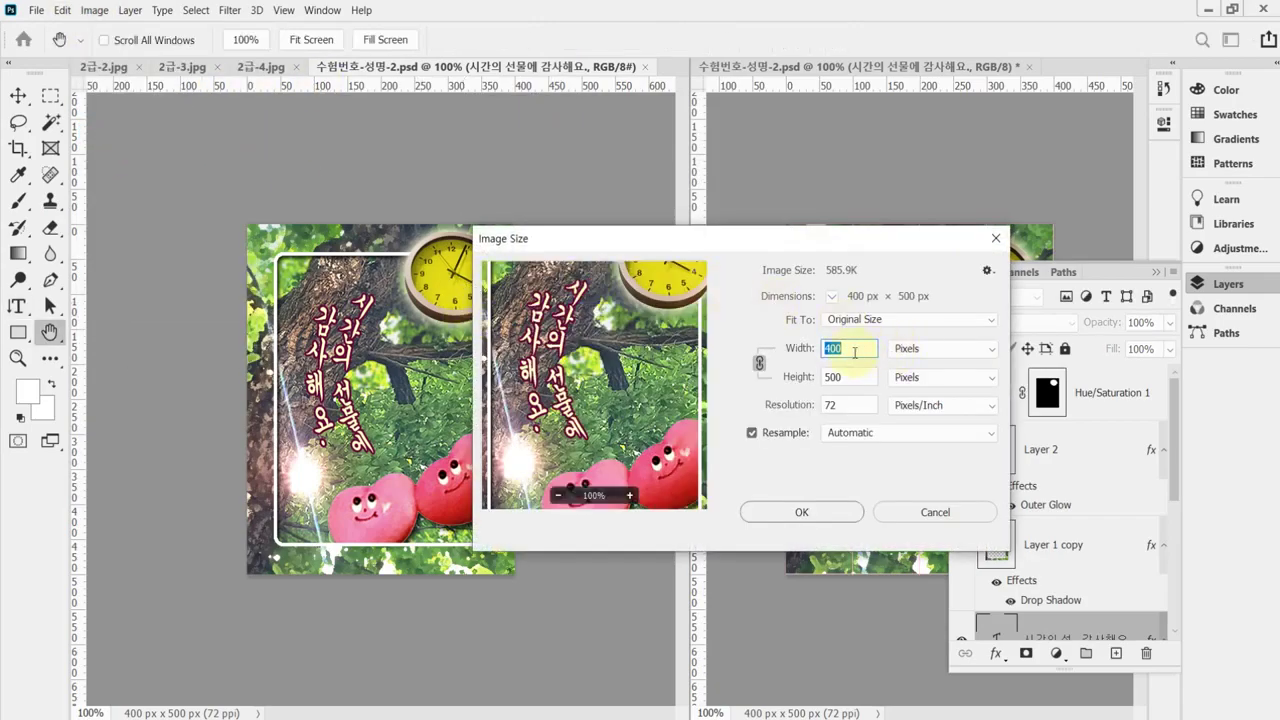
pyautogui.write('40')
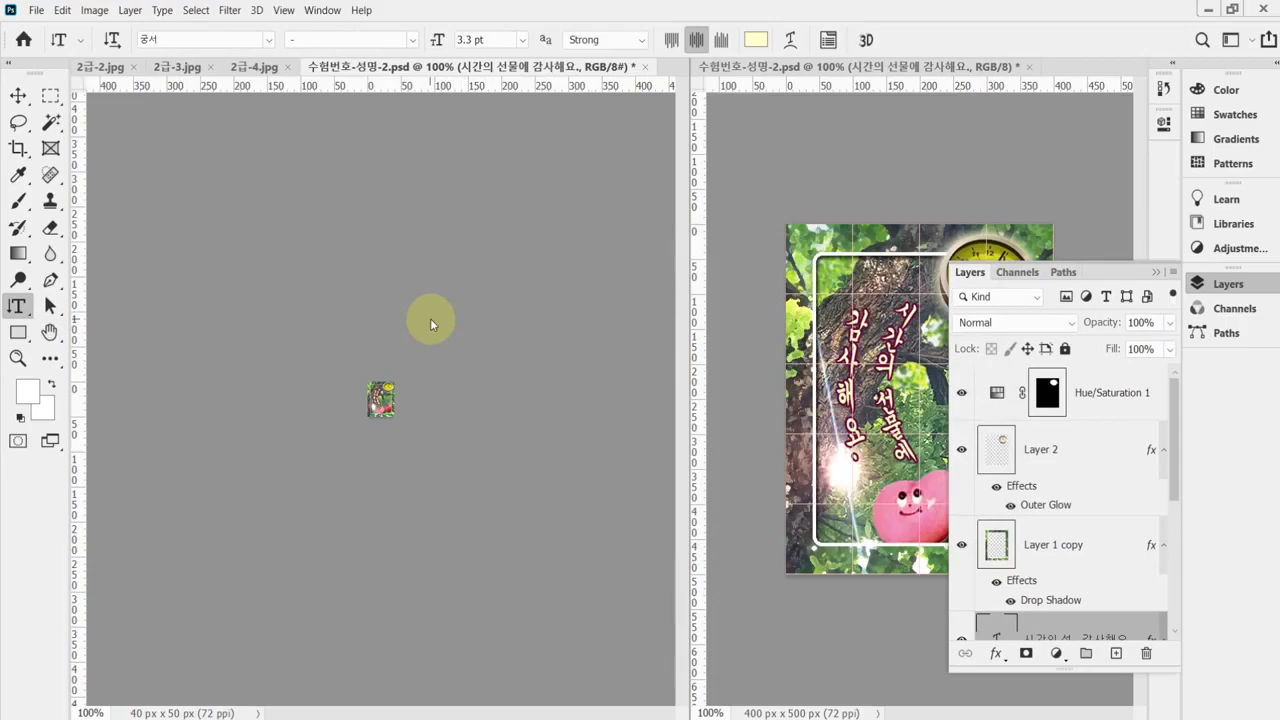
# Step: Save the reduced layered image as 수험번호-성명-2.psd in the 문서\GTQ folder
pyautogui.hotkey('ctrl', 'shift', 's')
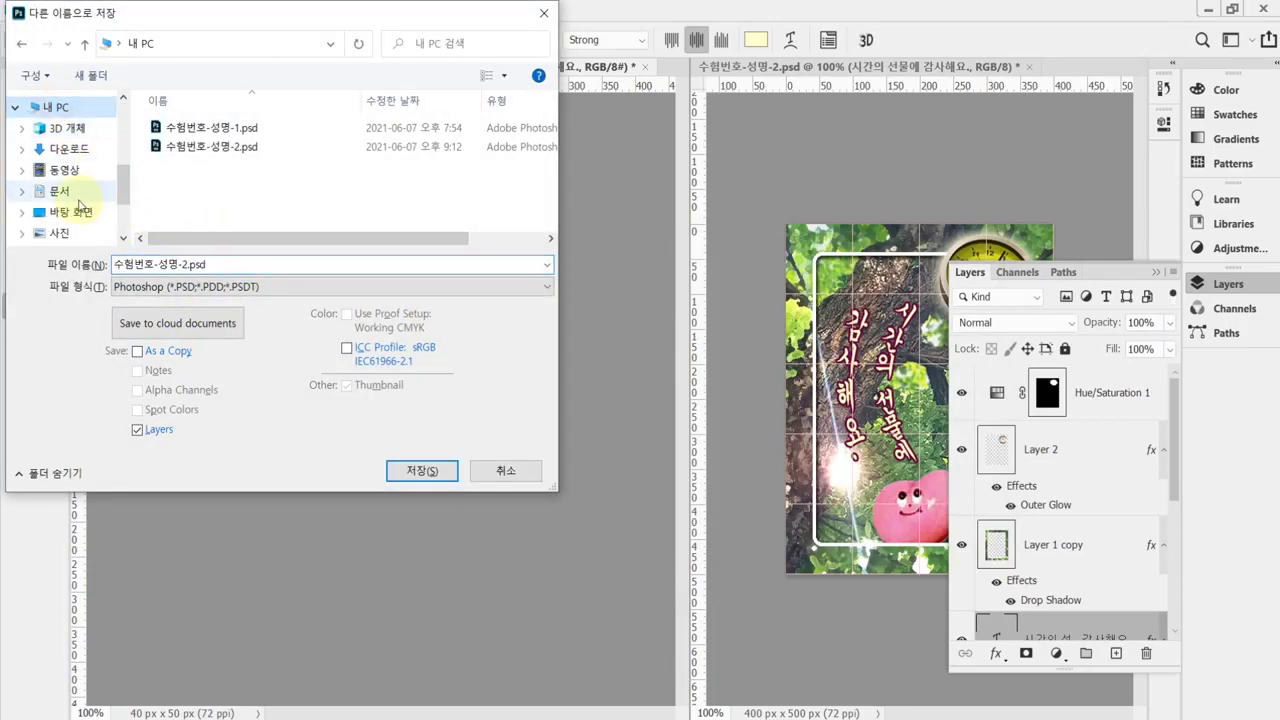
pyautogui.click(59, 190)
pyautogui.doubleClick(176, 221)
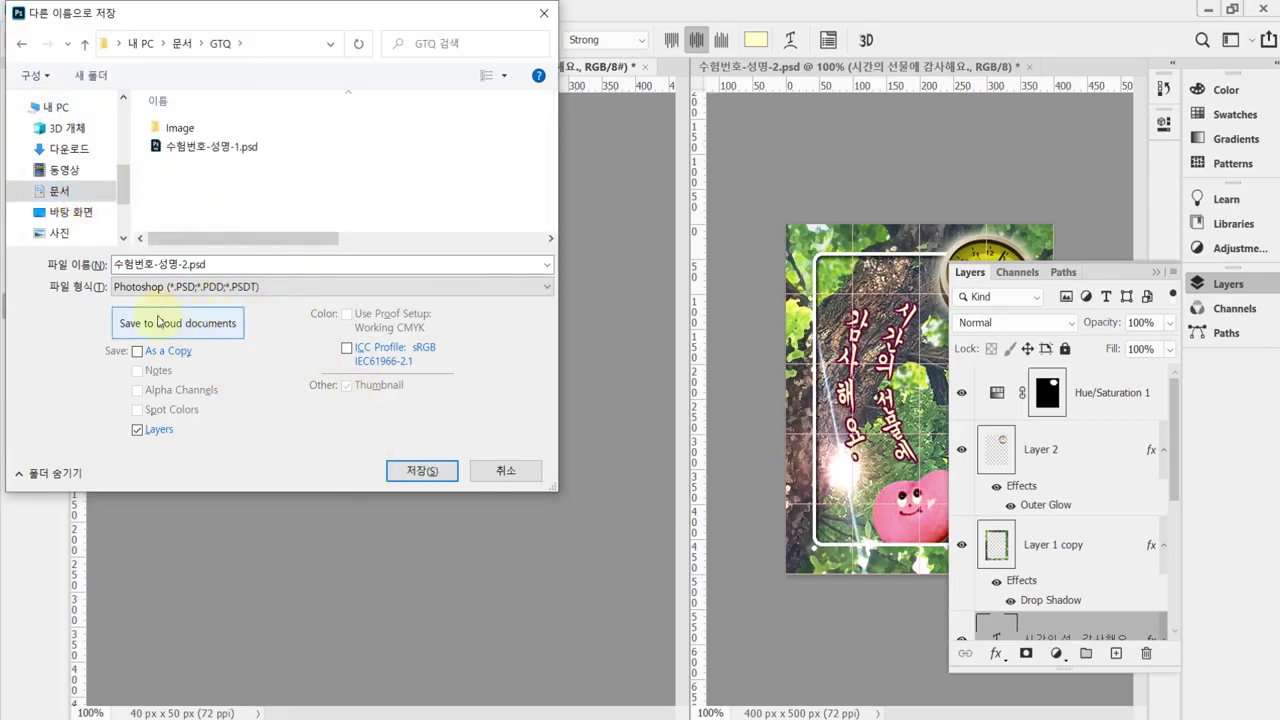
pyautogui.click(425, 474)
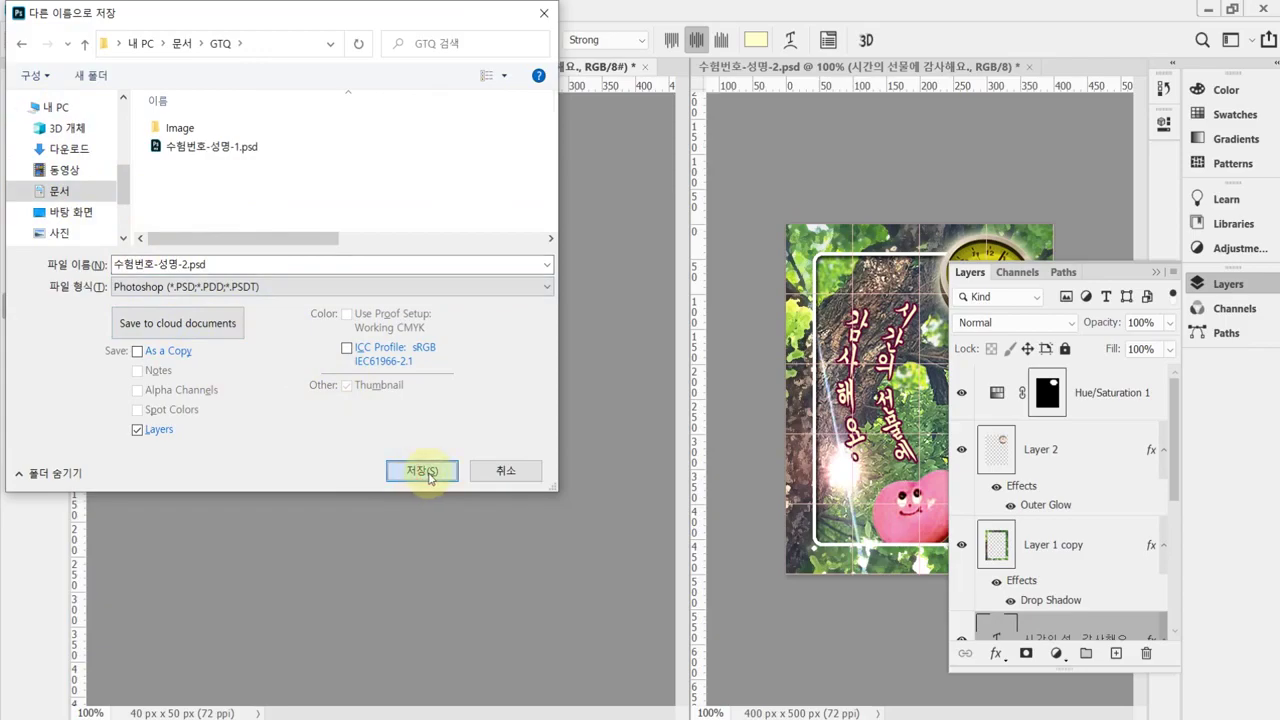
pyautogui.click(424, 472)
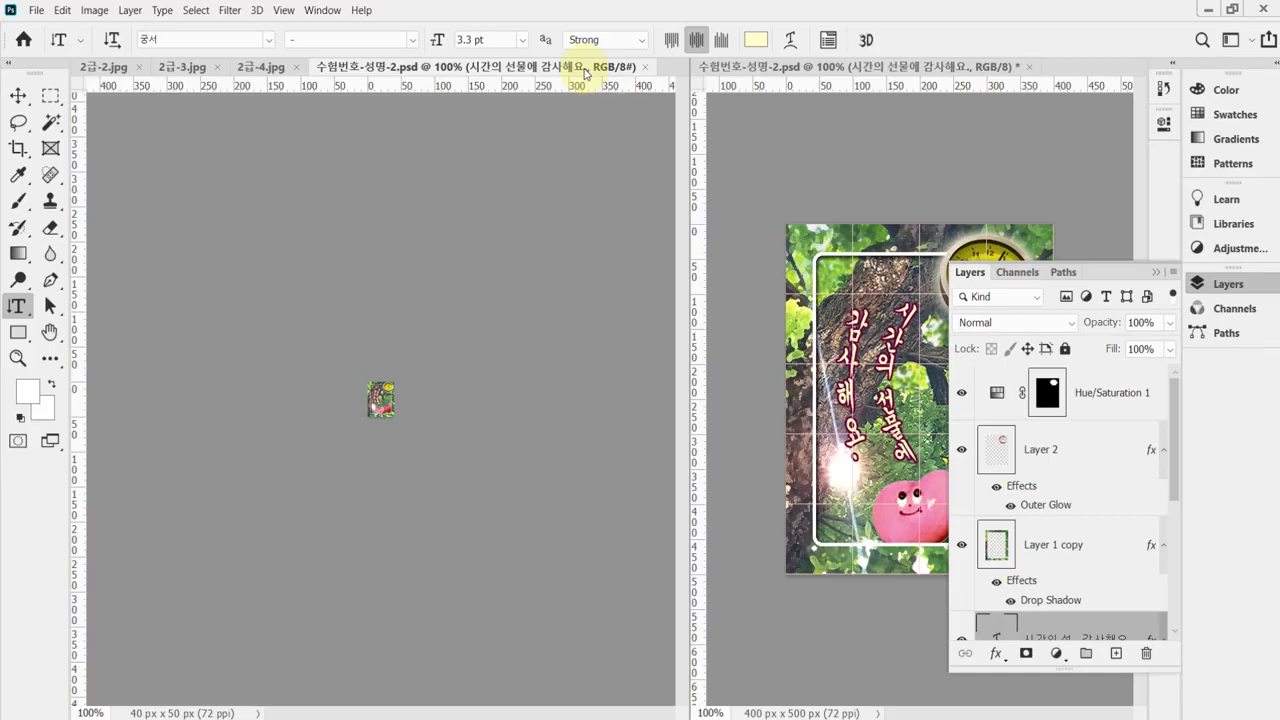
# Step: Switch to the exam PDF in Acrobat Reader and read problem 3's file rules, effects and sample output
pyautogui.hotkey('alt', 'Tab')
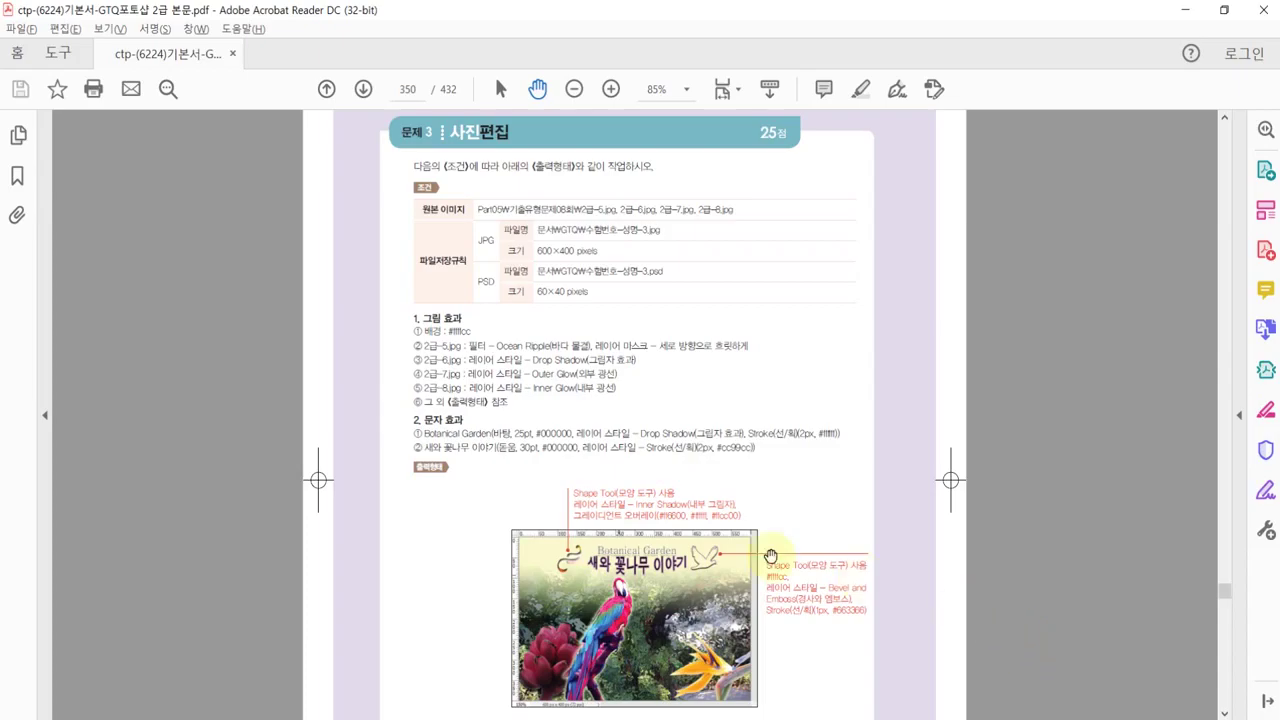
pyautogui.scroll(2, 730, 505)
pyautogui.moveTo(822, 287); pyautogui.dragTo(820, 394)
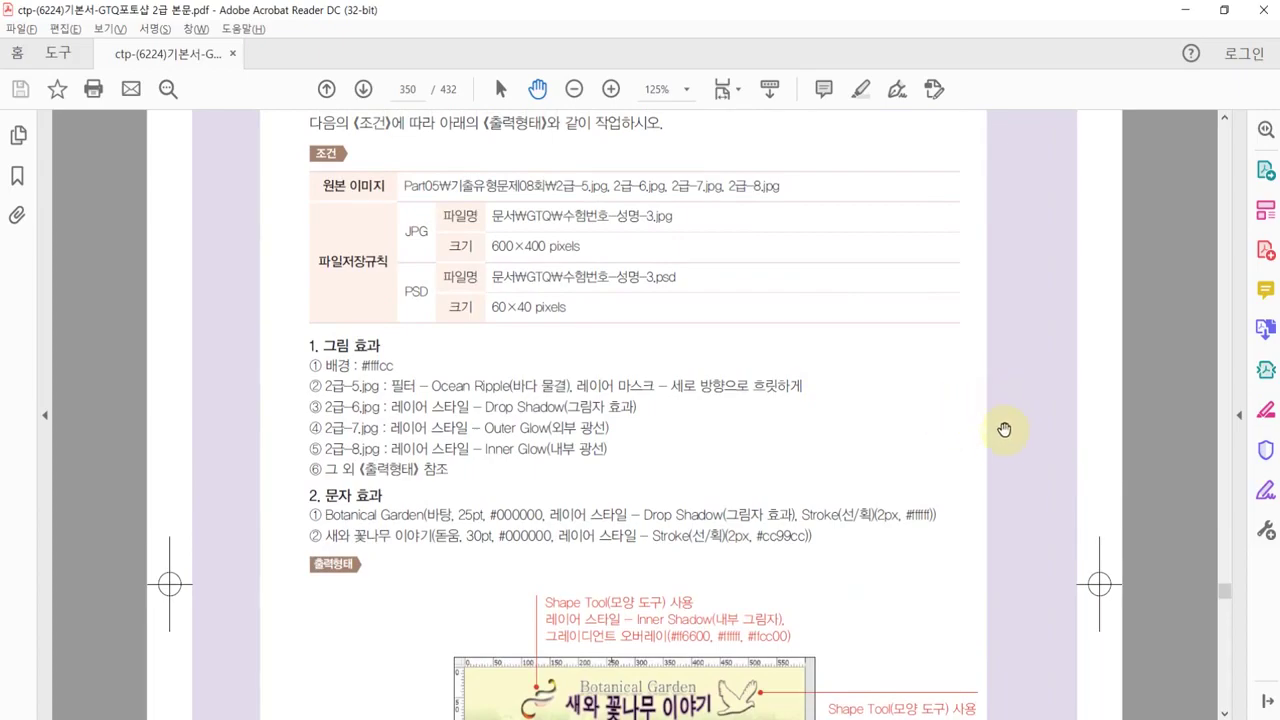
pyautogui.moveTo(1036, 514); pyautogui.dragTo(1029, 449)
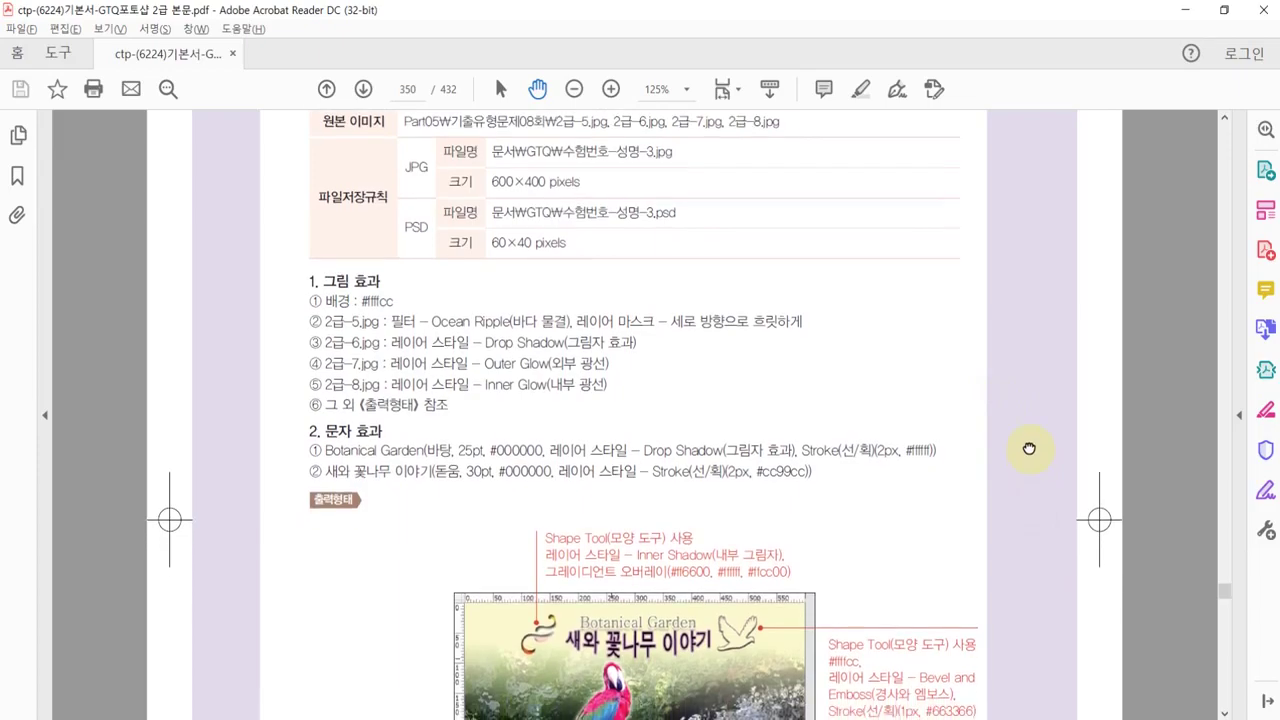
pyautogui.moveTo(1029, 449); pyautogui.dragTo(1026, 435)
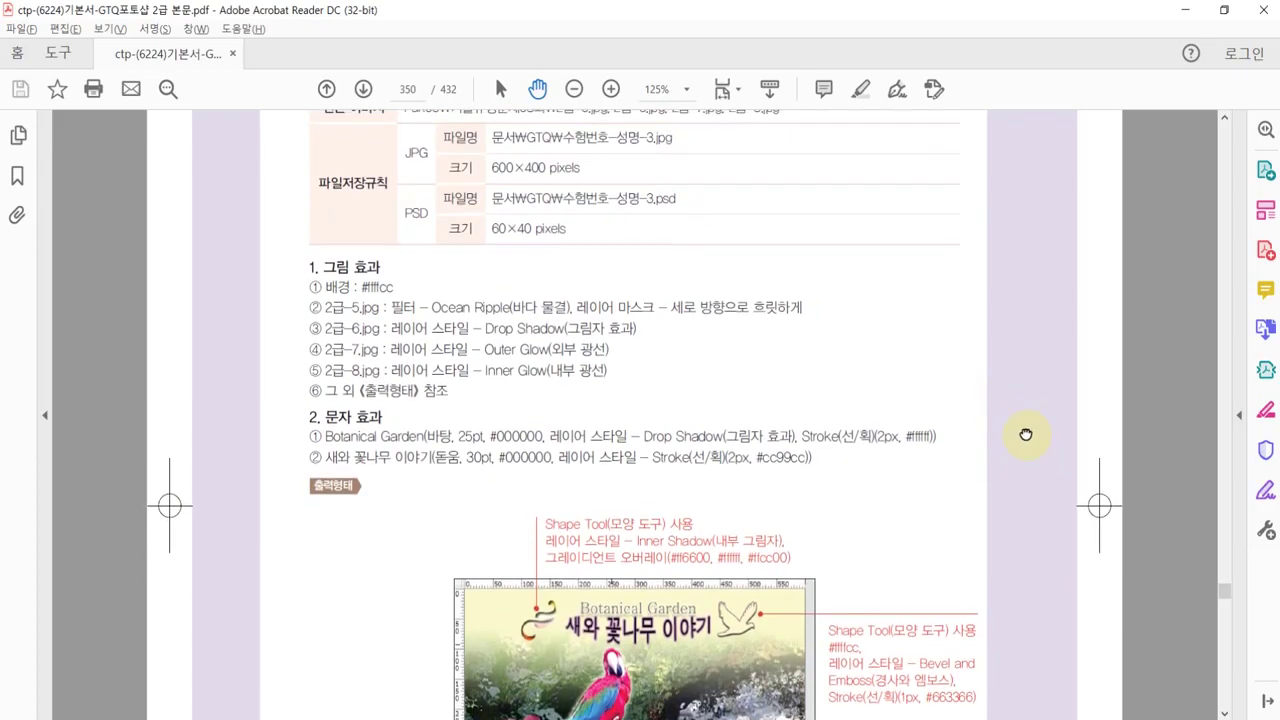
pyautogui.moveTo(1026, 435); pyautogui.dragTo(1025, 428)
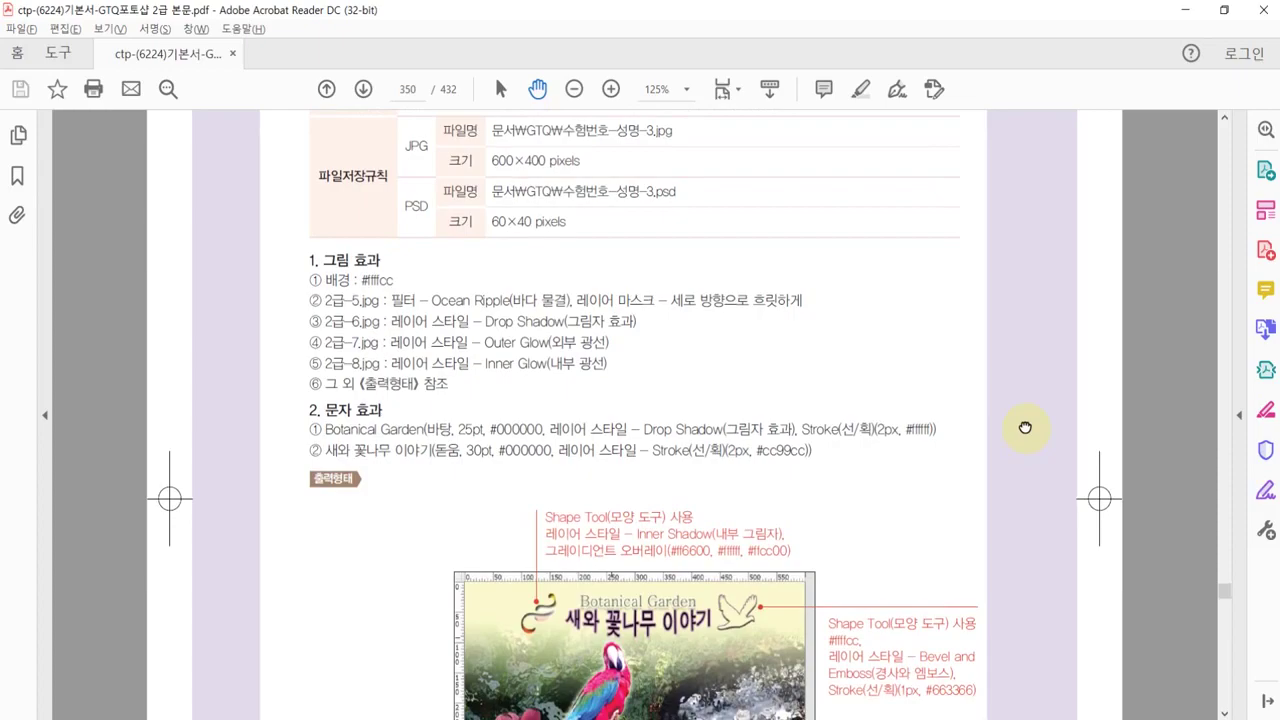
pyautogui.moveTo(1025, 428); pyautogui.dragTo(1008, 291)
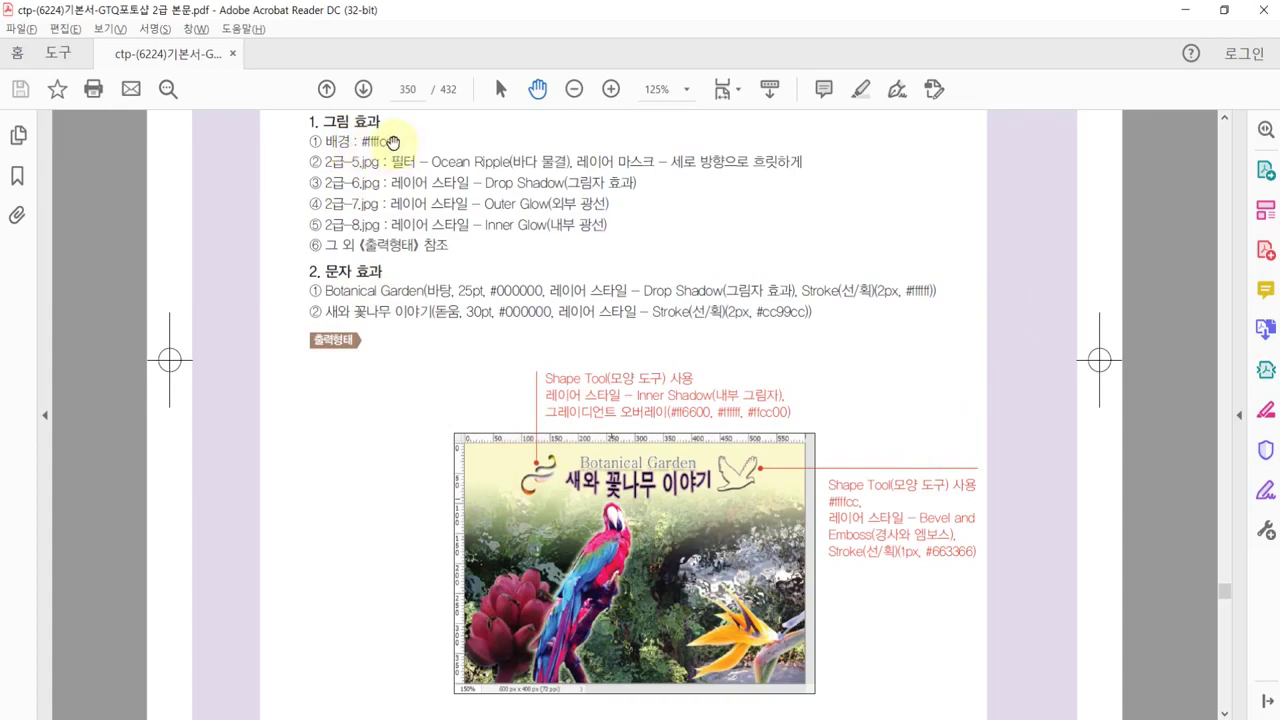
pyautogui.moveTo(408, 543)
pyautogui.mouseDown()
pyautogui.moveTo(408, 486)
pyautogui.moveTo(392, 534)
pyautogui.mouseUp()
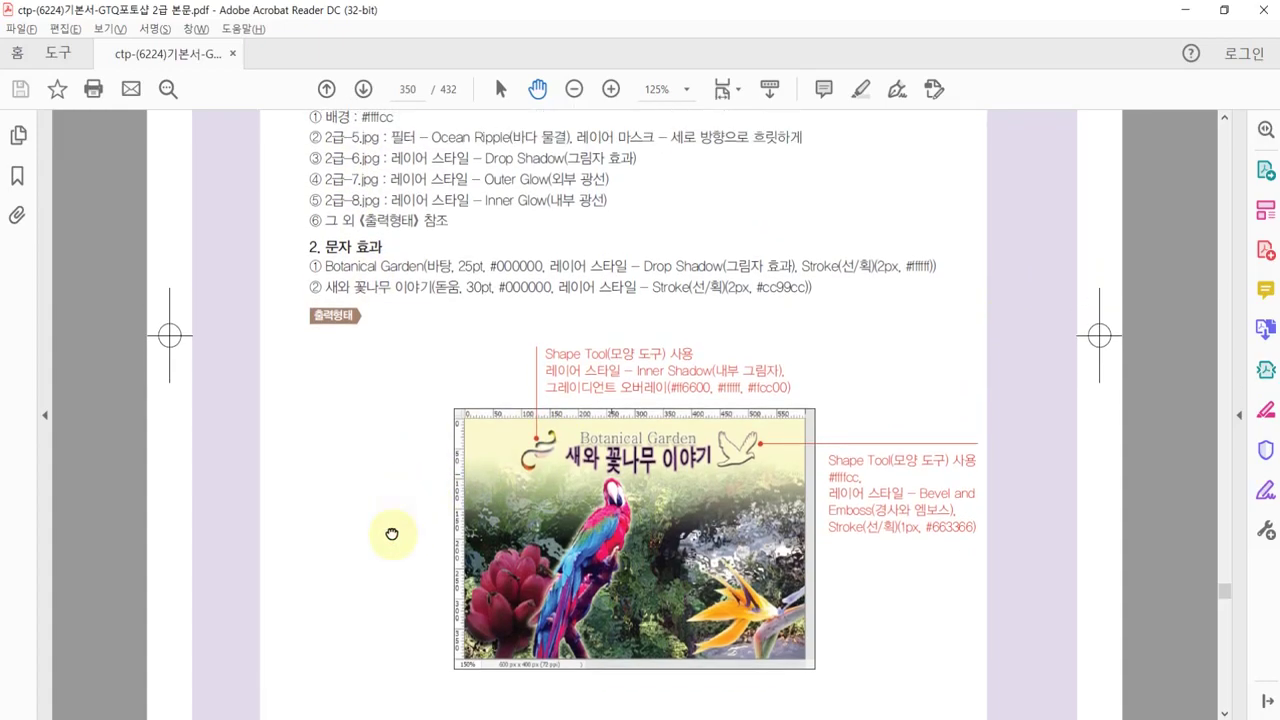
pyautogui.moveTo(392, 534); pyautogui.dragTo(393, 479)
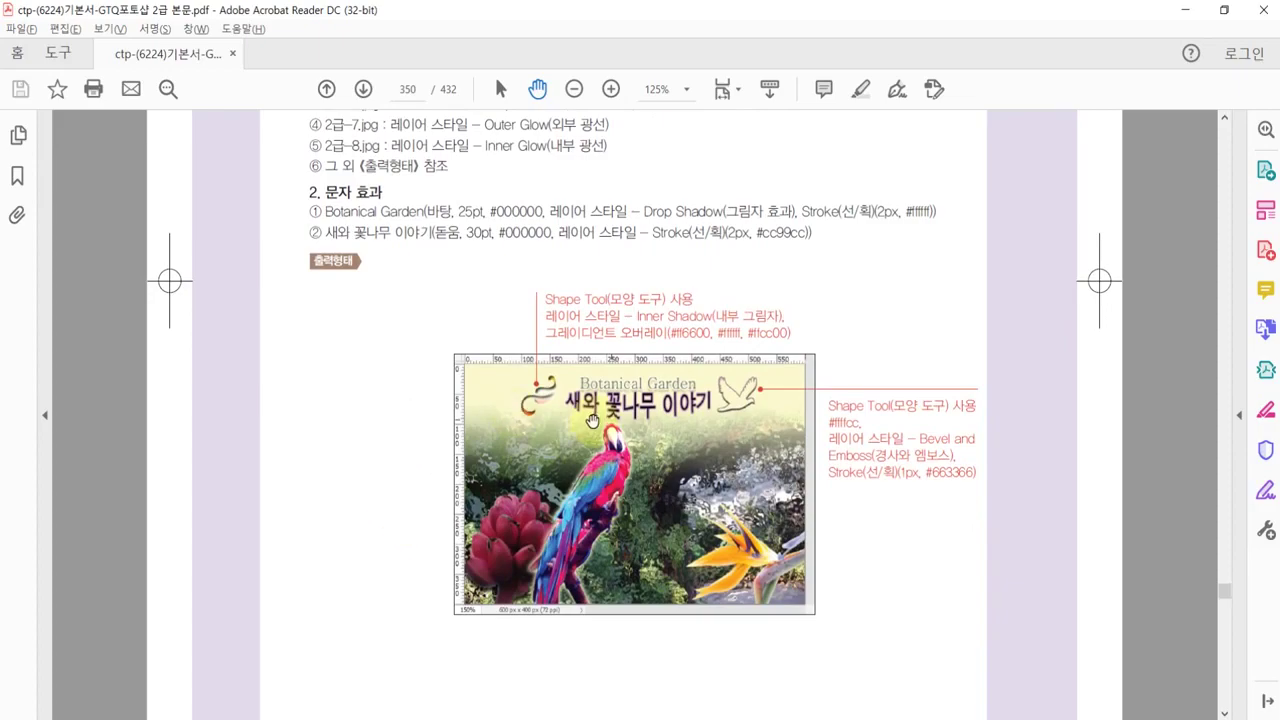
pyautogui.click(425, 594)
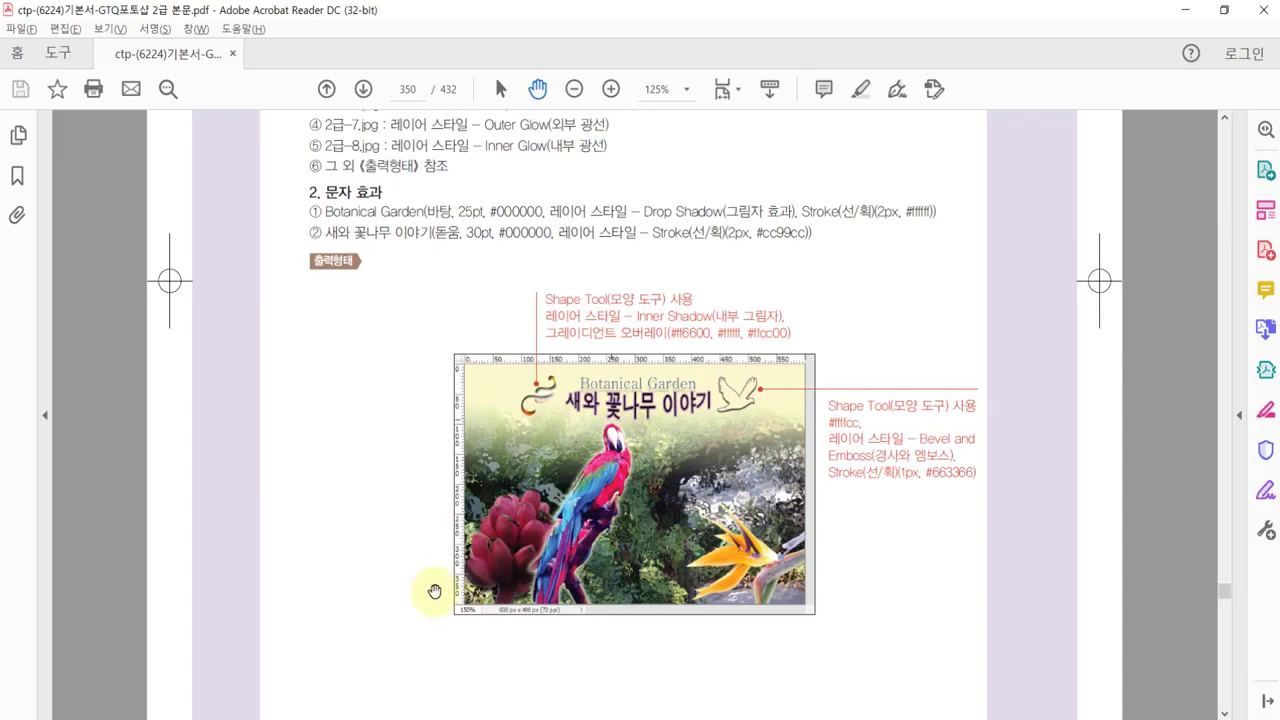
# Step: Re-examine problem 3's picture effects list up close, including the background colour code and the 2급-5.jpg filter and mask
pyautogui.moveTo(493, 232); pyautogui.dragTo(505, 441)
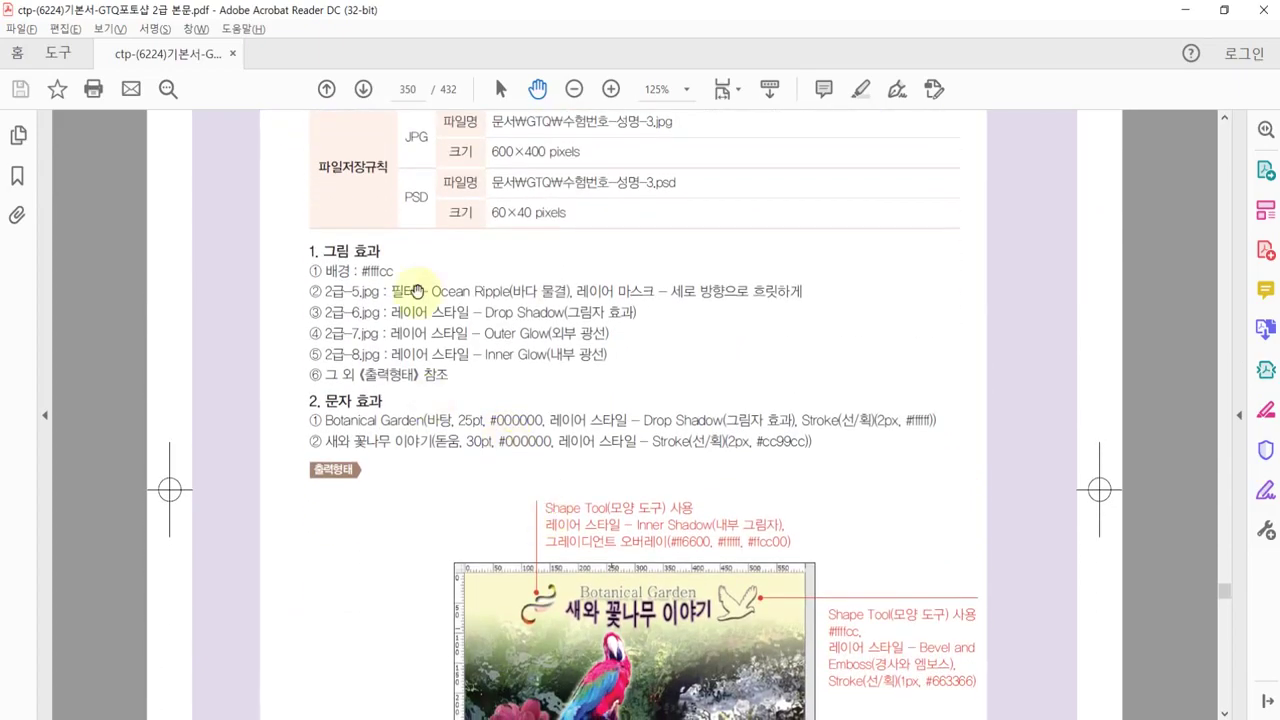
pyautogui.click(499, 91)
pyautogui.moveTo(360, 271); pyautogui.dragTo(415, 291)
pyautogui.scroll(2, 449, 359)
pyautogui.scroll(2, 449, 359)
pyautogui.click(414, 366)
pyautogui.scroll(-2, 411, 366)
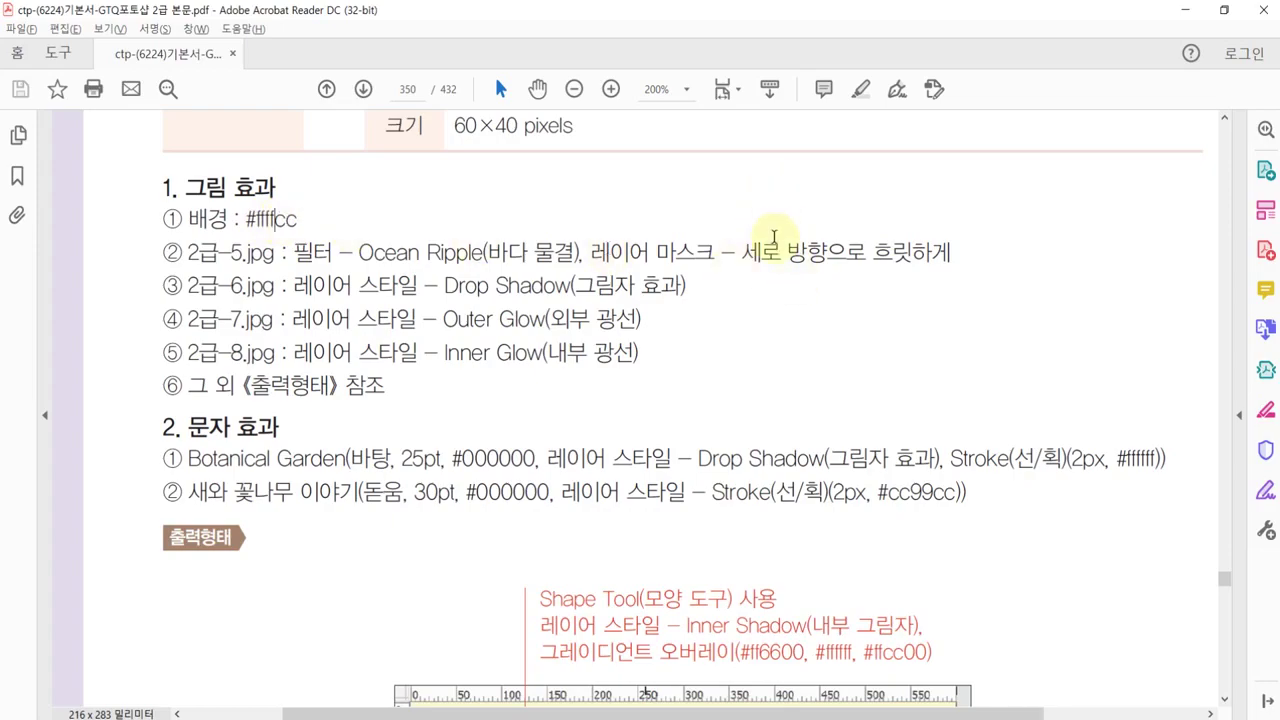
# Step: Return to Photoshop, create a 600 × 400 pixel, 72 ppi RGB document with white background, and group it with the source images
pyautogui.hotkey('alt', 'Tab')
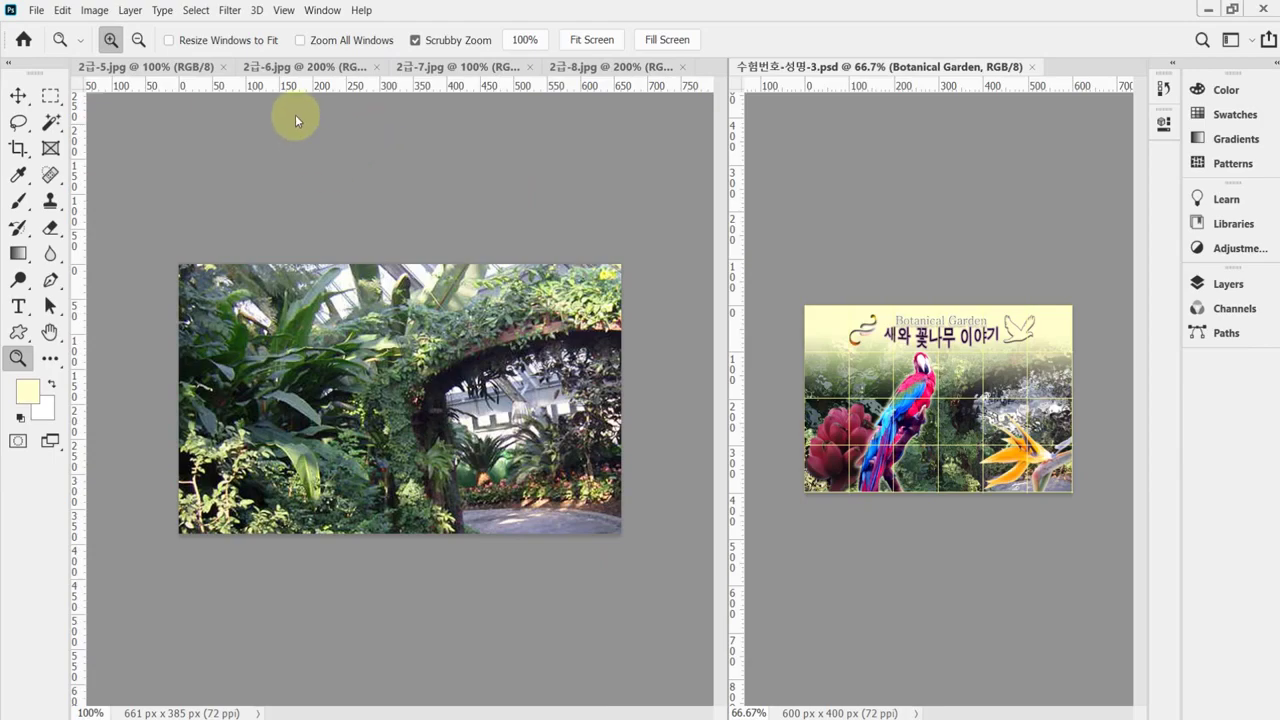
pyautogui.hotkey('ctrl', 'n')
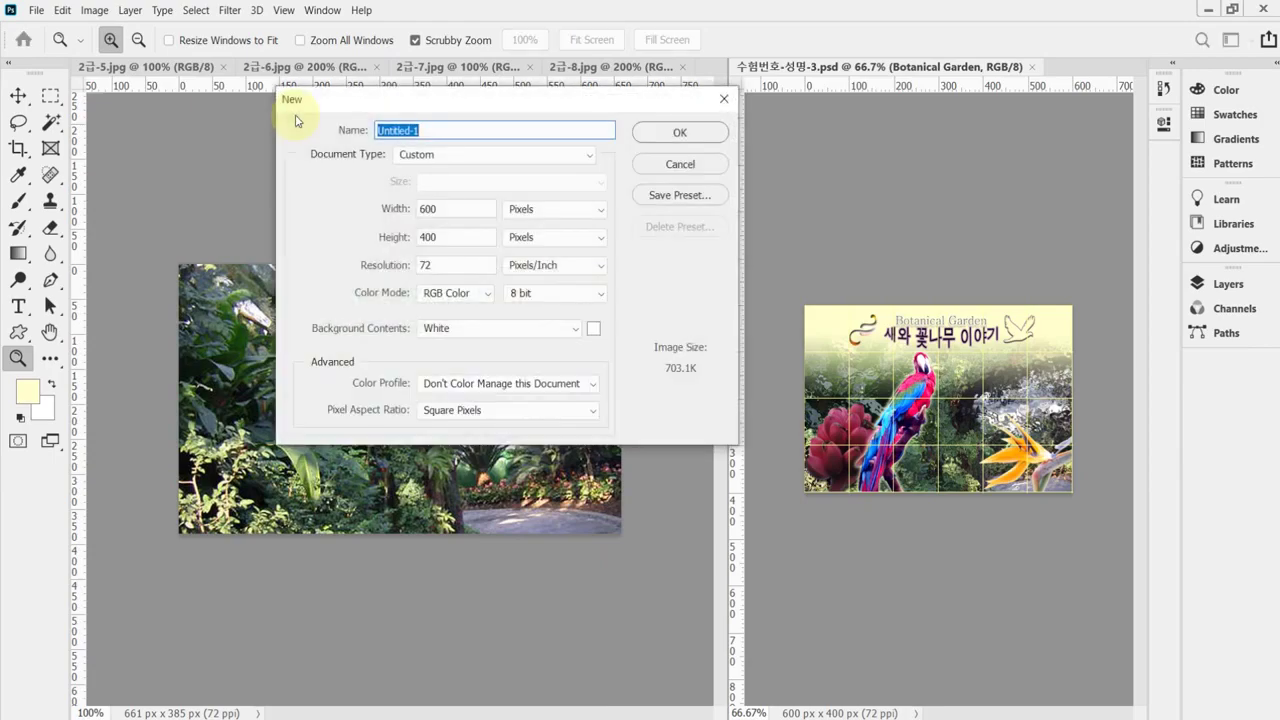
pyautogui.press('Tab')
pyautogui.press('Tab')
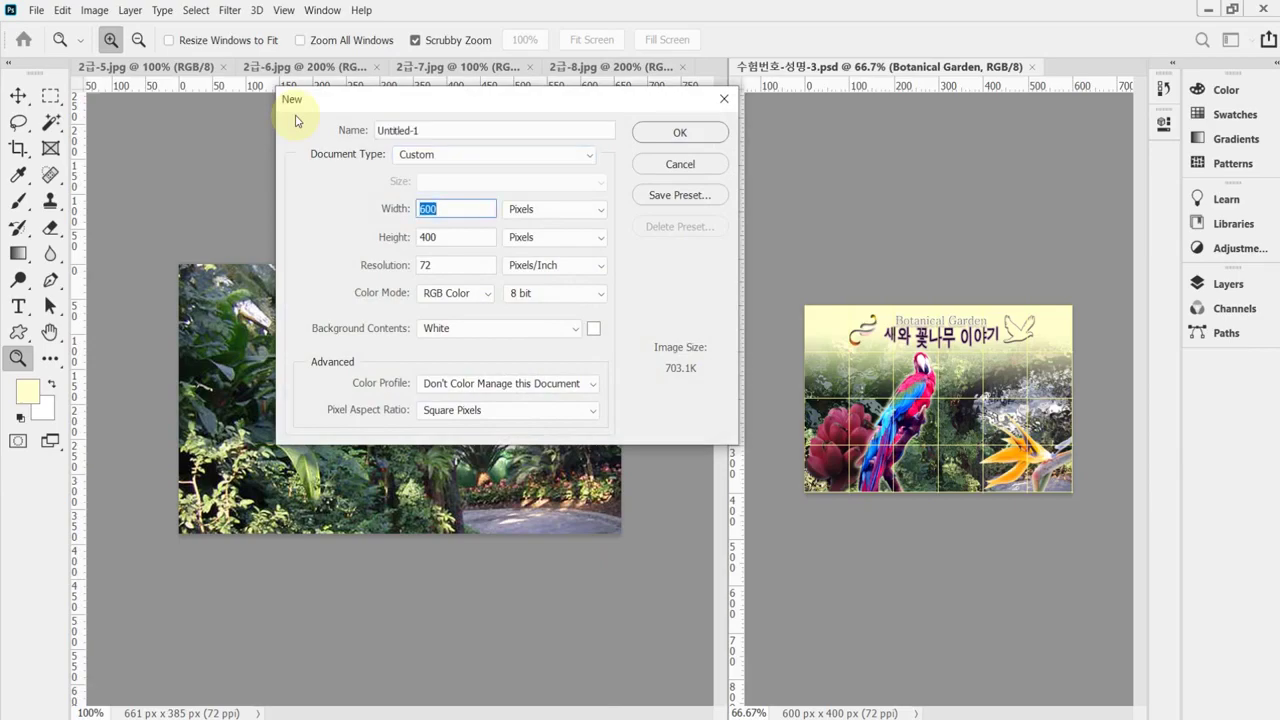
pyautogui.press('Tab')
pyautogui.press('Tab')
pyautogui.press('Tab')
pyautogui.press('Tab')
pyautogui.press('Tab')
pyautogui.press('Tab')
pyautogui.press('Tab')
pyautogui.press('Return')
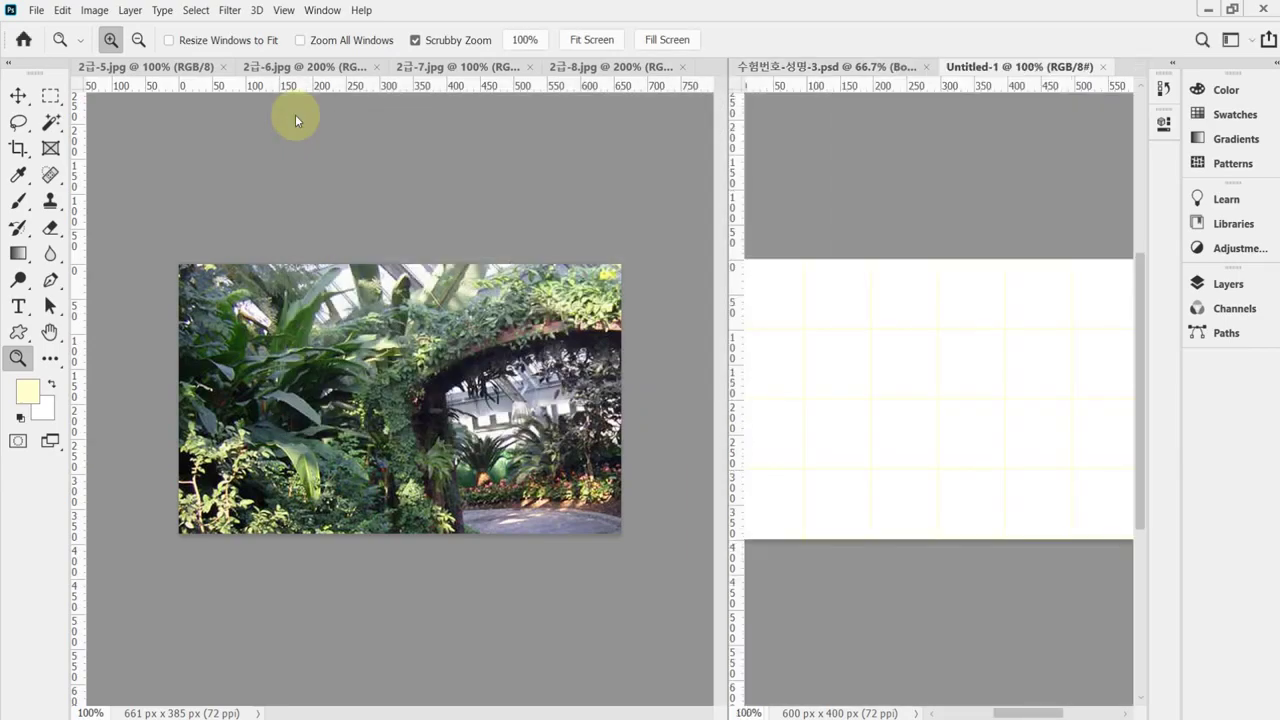
pyautogui.moveTo(958, 66); pyautogui.dragTo(250, 73)
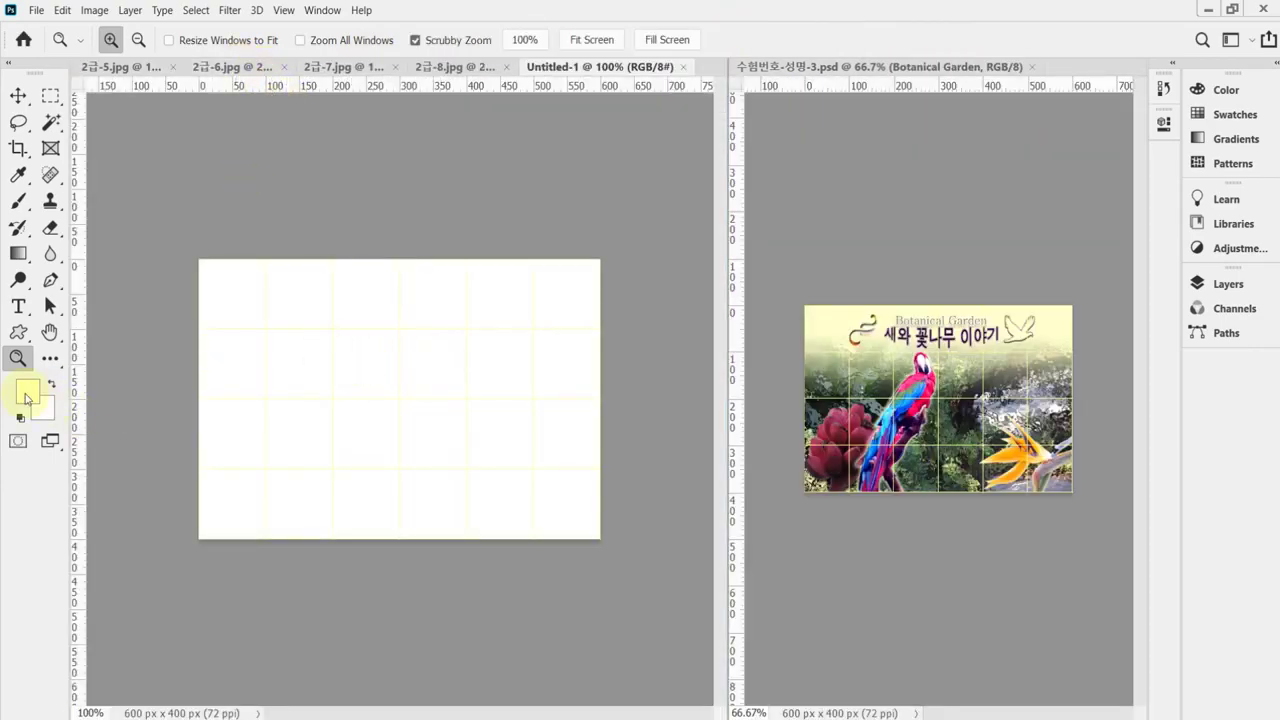
# Step: Set the foreground colour to #ffffcc
pyautogui.click(27, 393)
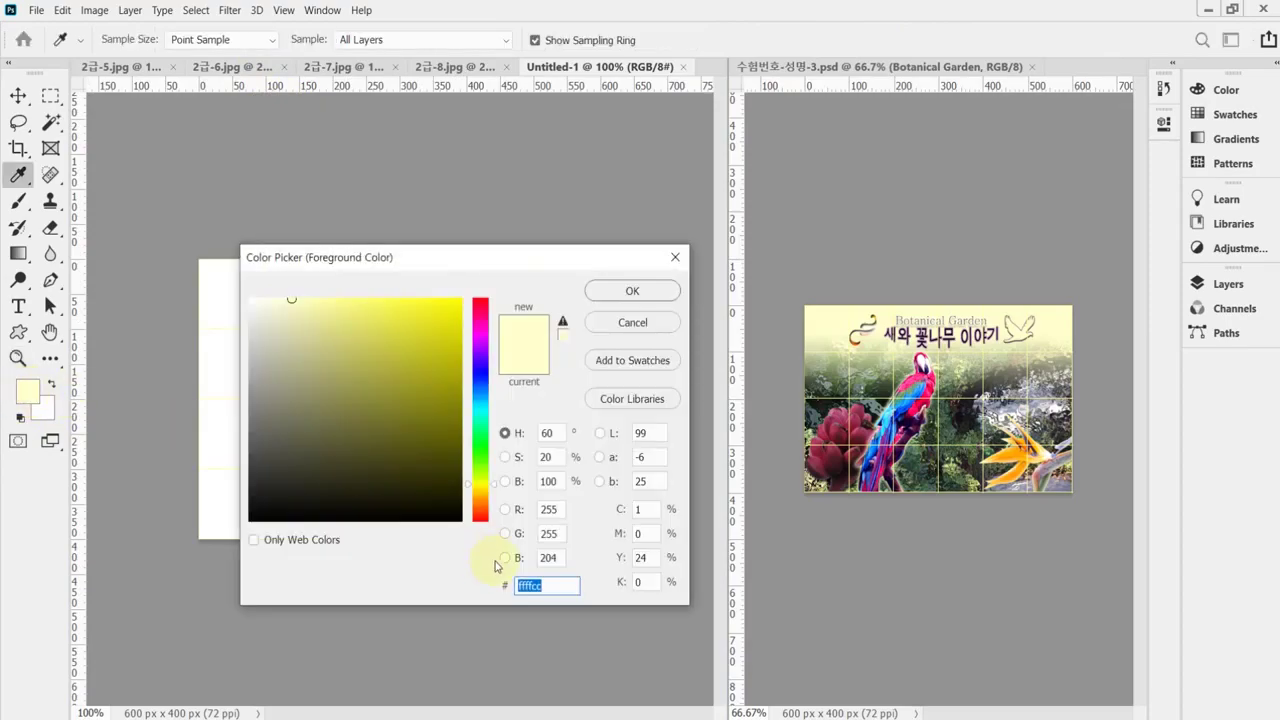
pyautogui.write('ff')
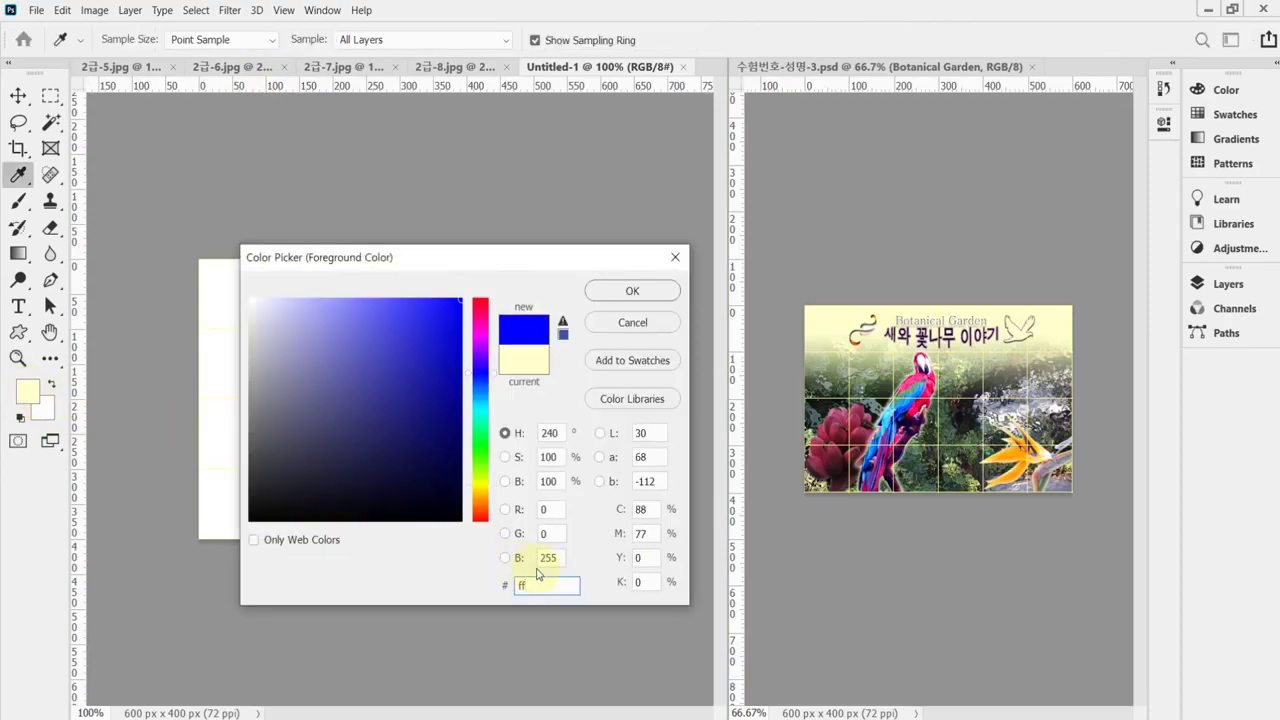
pyautogui.write('ffcc')
pyautogui.click(632, 290)
pyautogui.press('z')
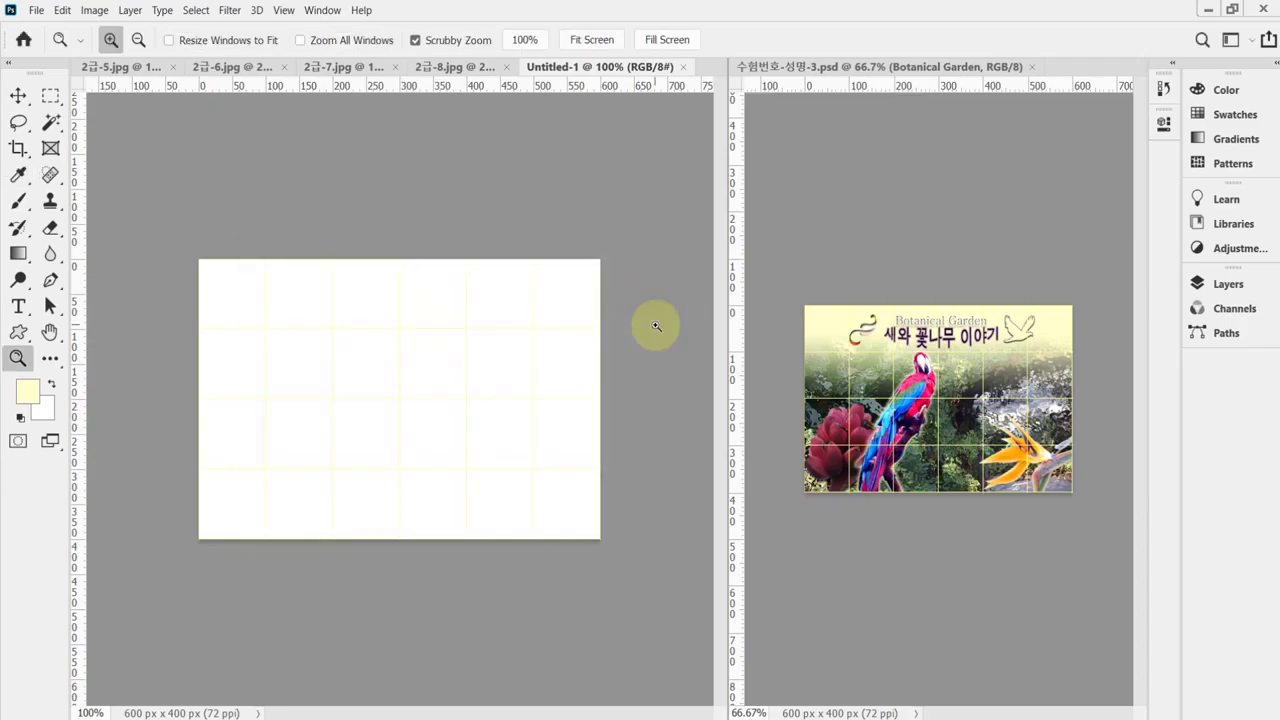
pyautogui.press('alt')
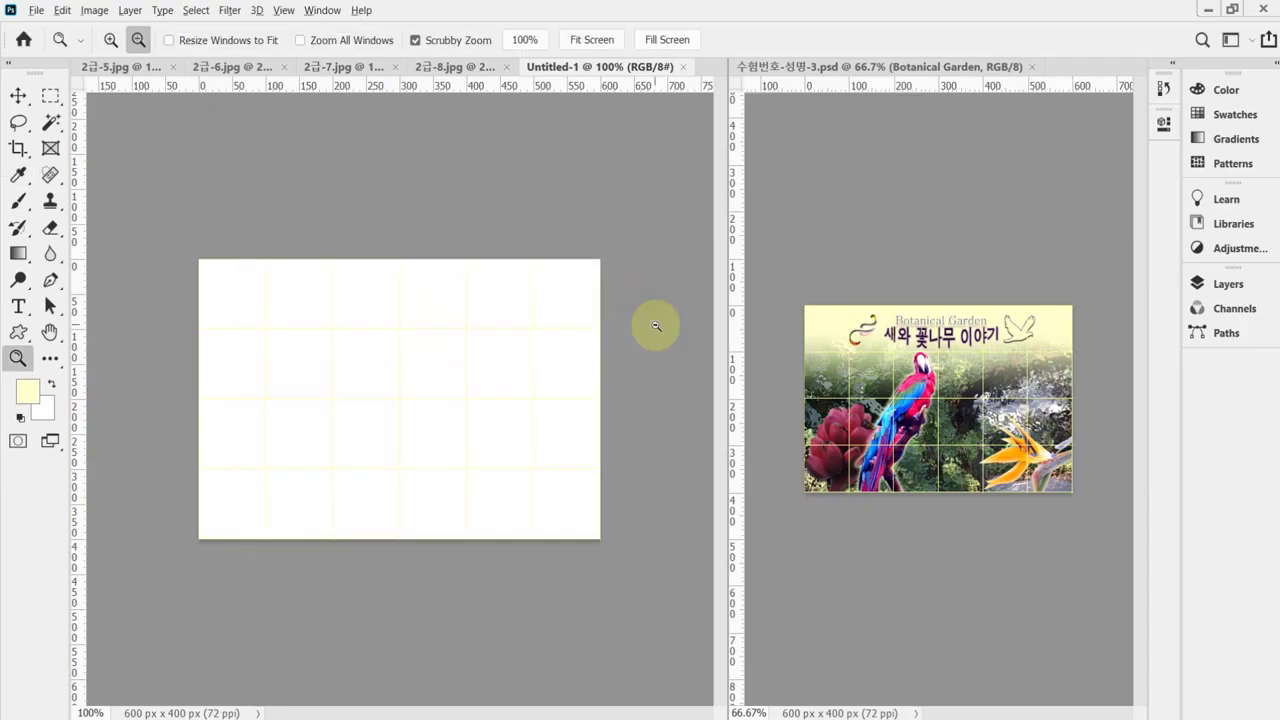
# Step: Fill the canvas with the #ffffcc foreground colour and paste a copy of the whole 2급-5.jpg photo onto it
pyautogui.hotkey('alt', 'BackSpace')
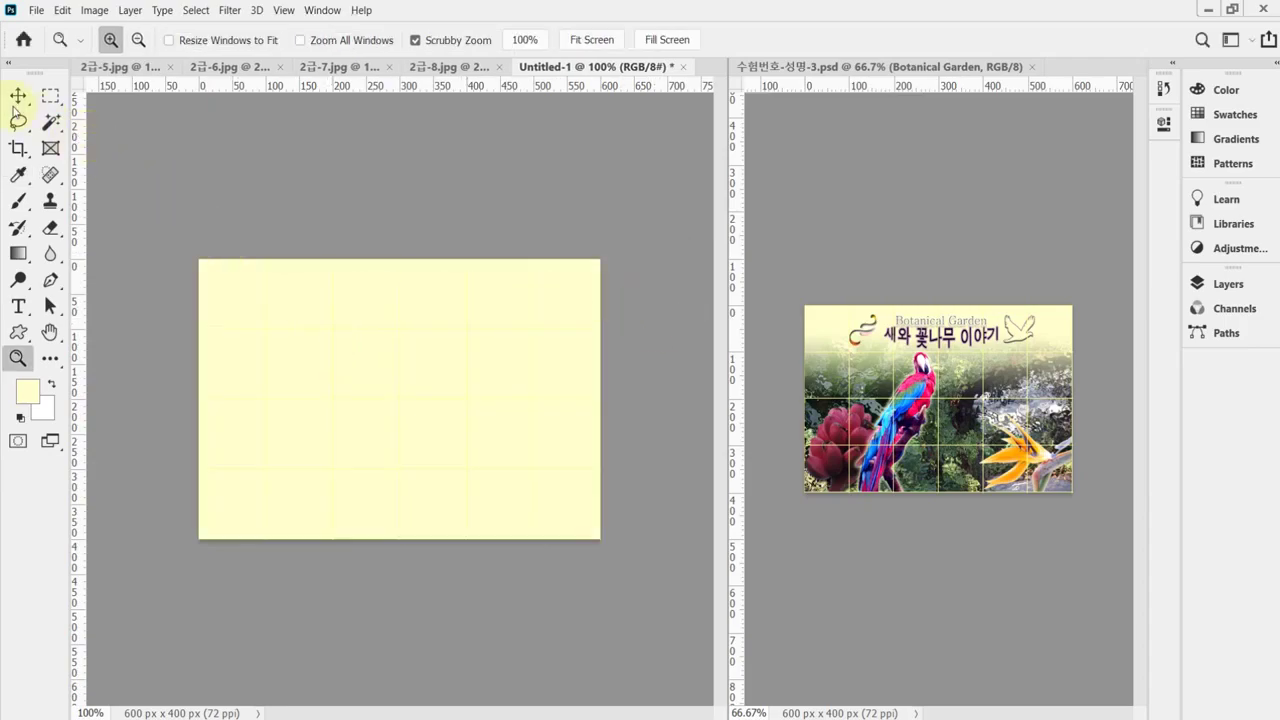
pyautogui.click(17, 100)
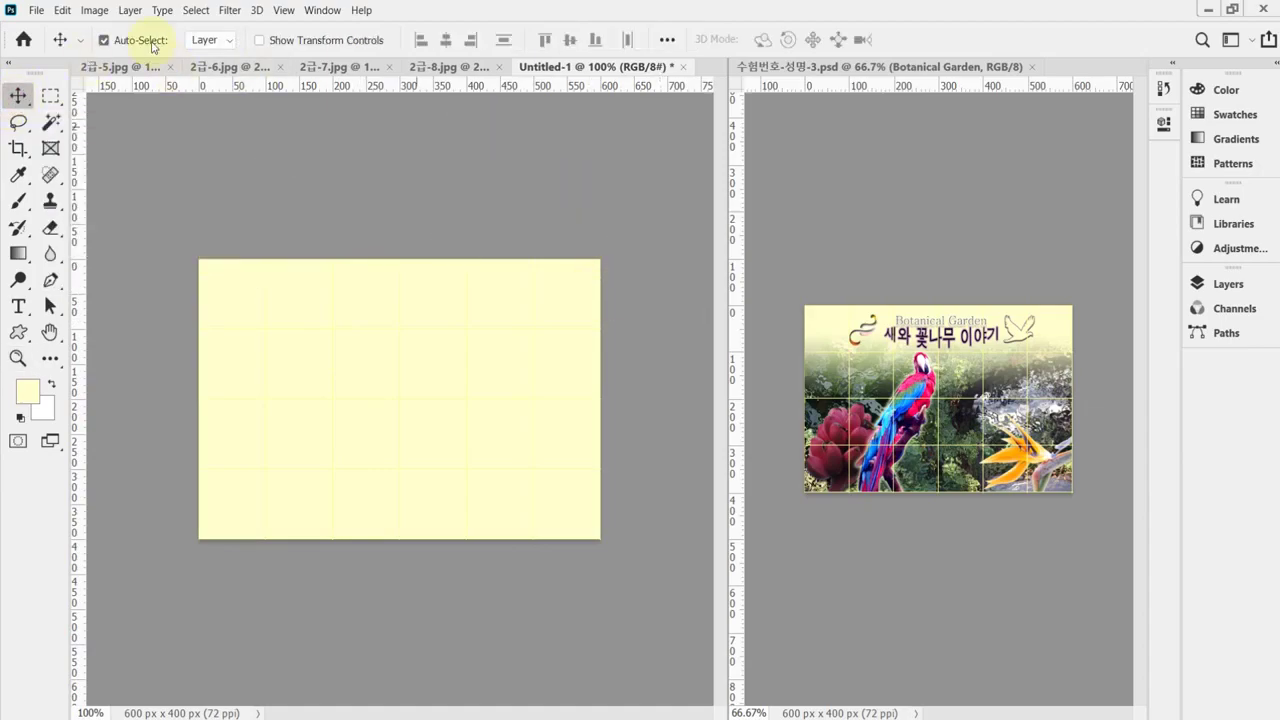
pyautogui.click(118, 66)
pyautogui.press('ctrl')
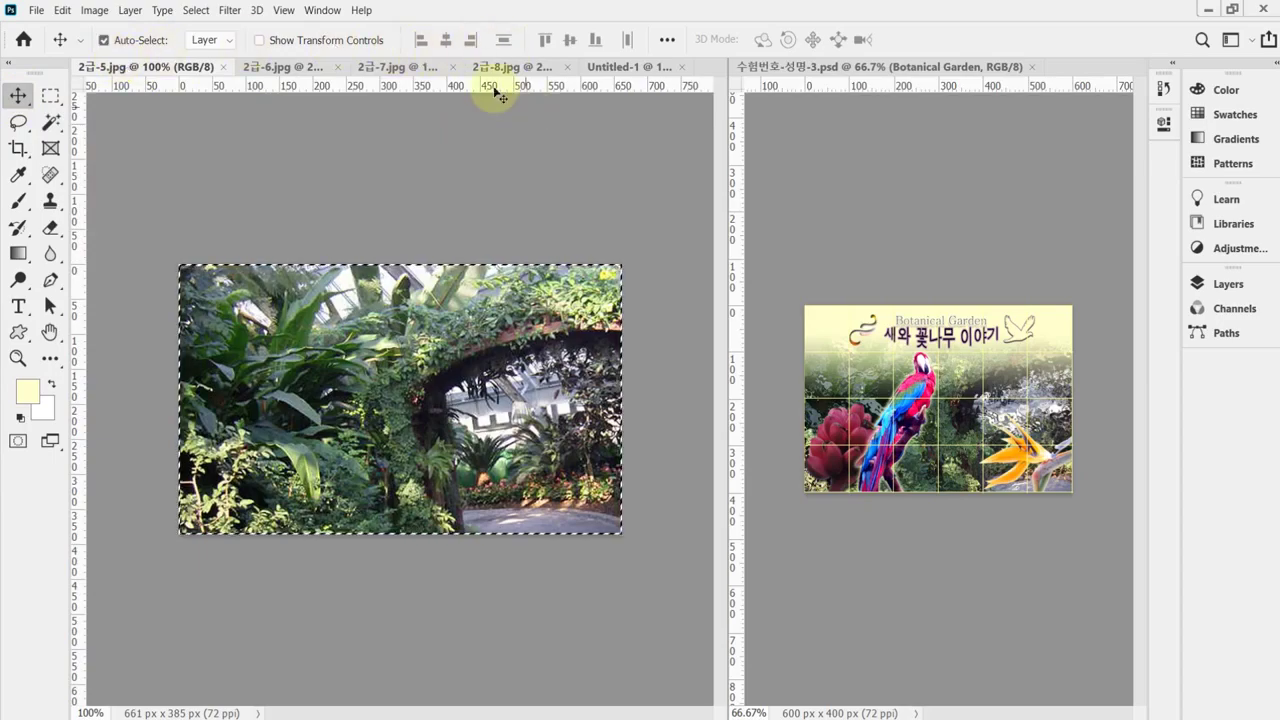
pyautogui.click(622, 66)
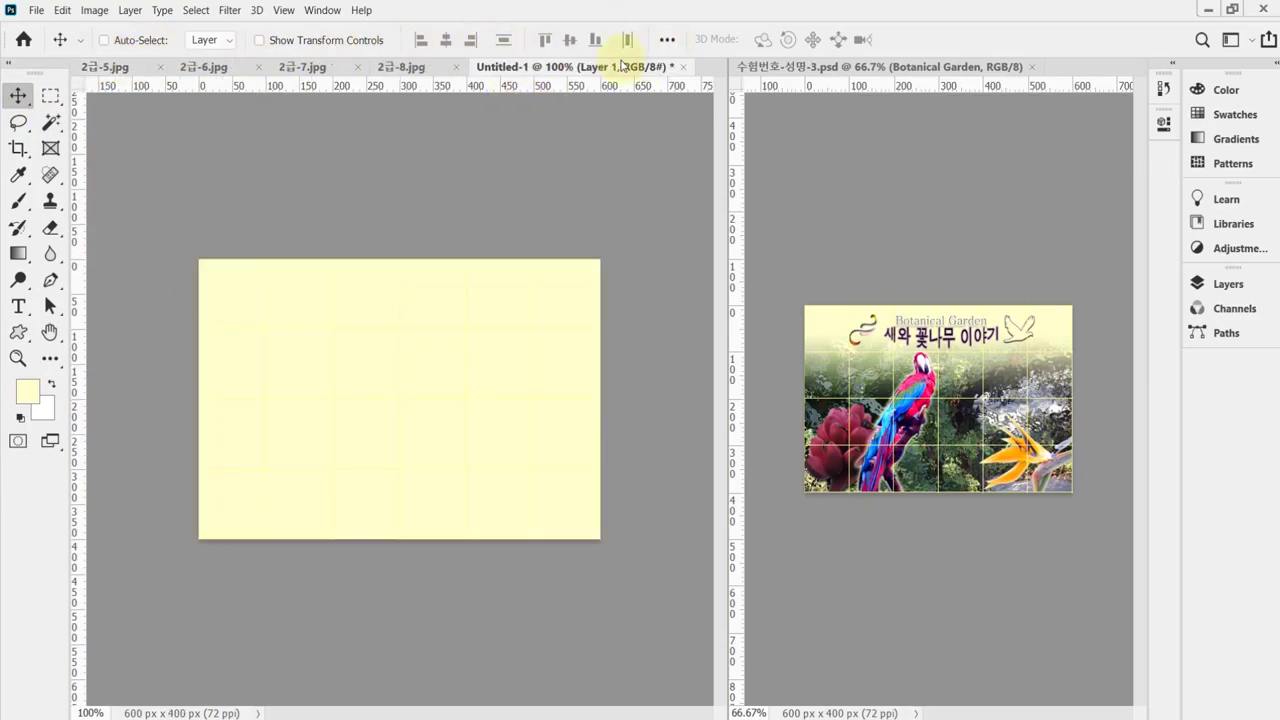
pyautogui.hotkey('ctrl', 'v')
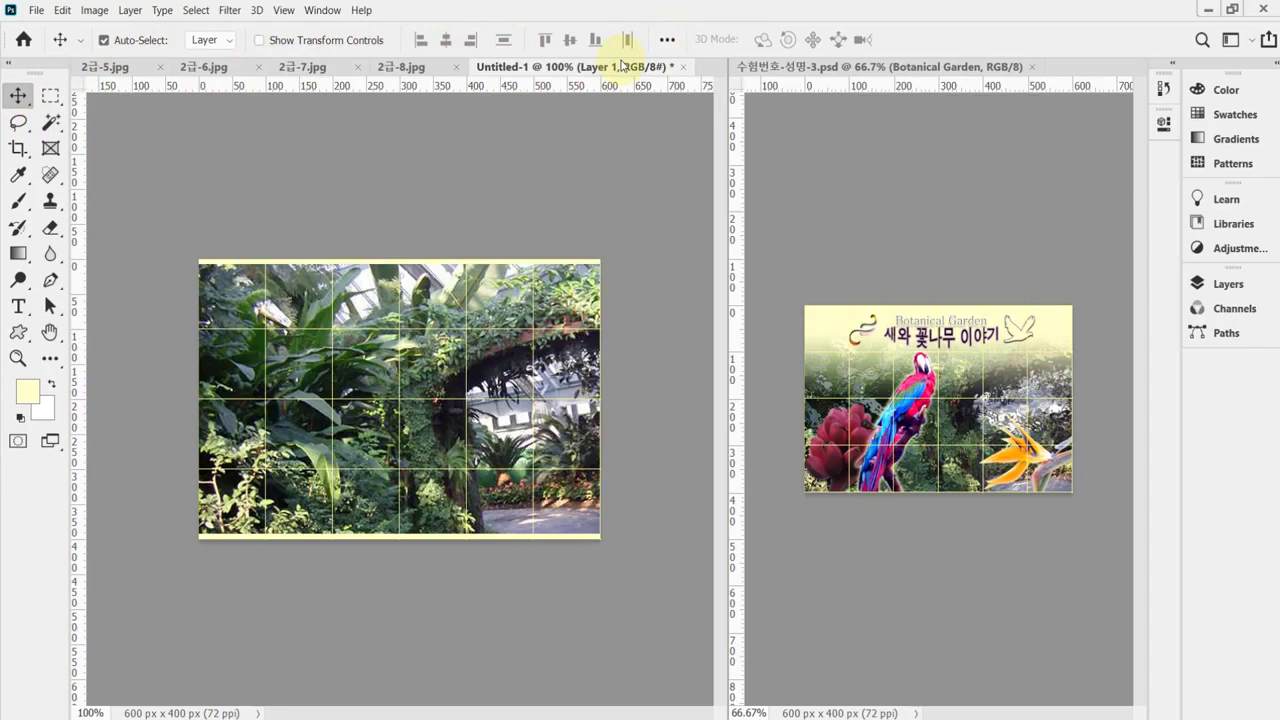
# Step: Enlarge the sample output to 100% and widen its pane to fit the full image
pyautogui.click(905, 270)
pyautogui.keyDown('ctrl'); pyautogui.click(915, 297); pyautogui.keyUp('ctrl')
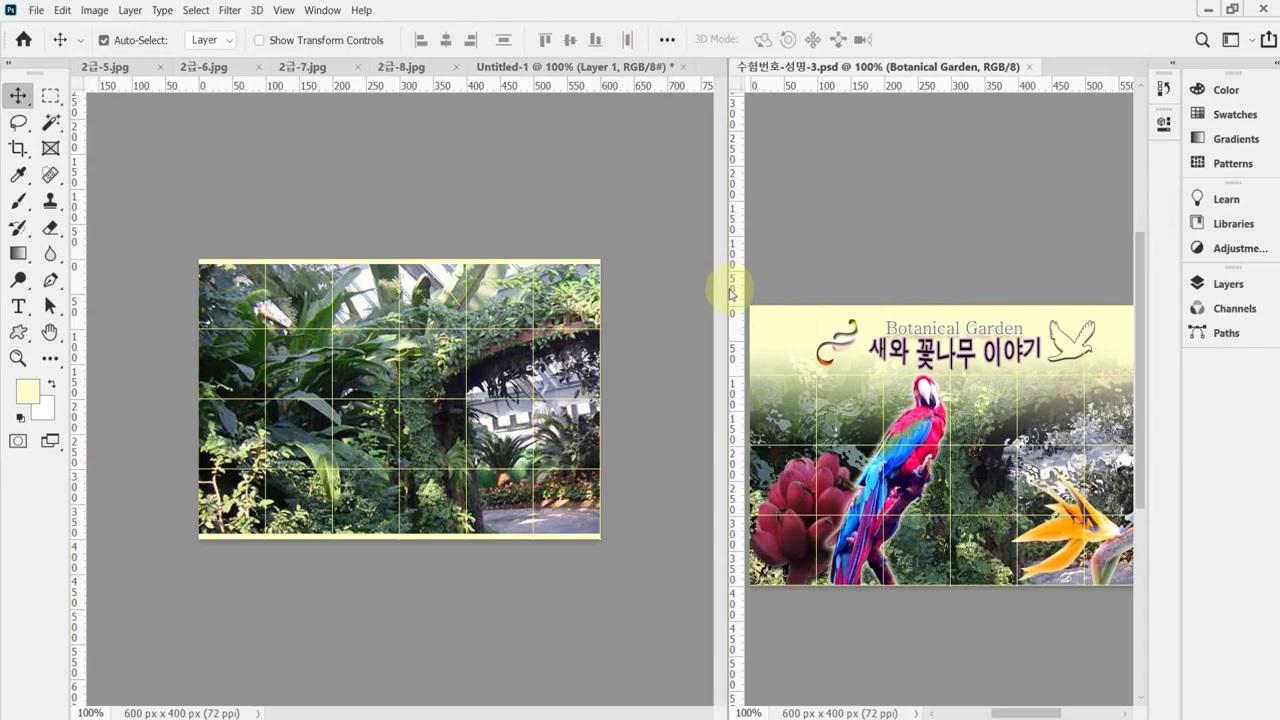
pyautogui.moveTo(728, 288); pyautogui.dragTo(688, 282)
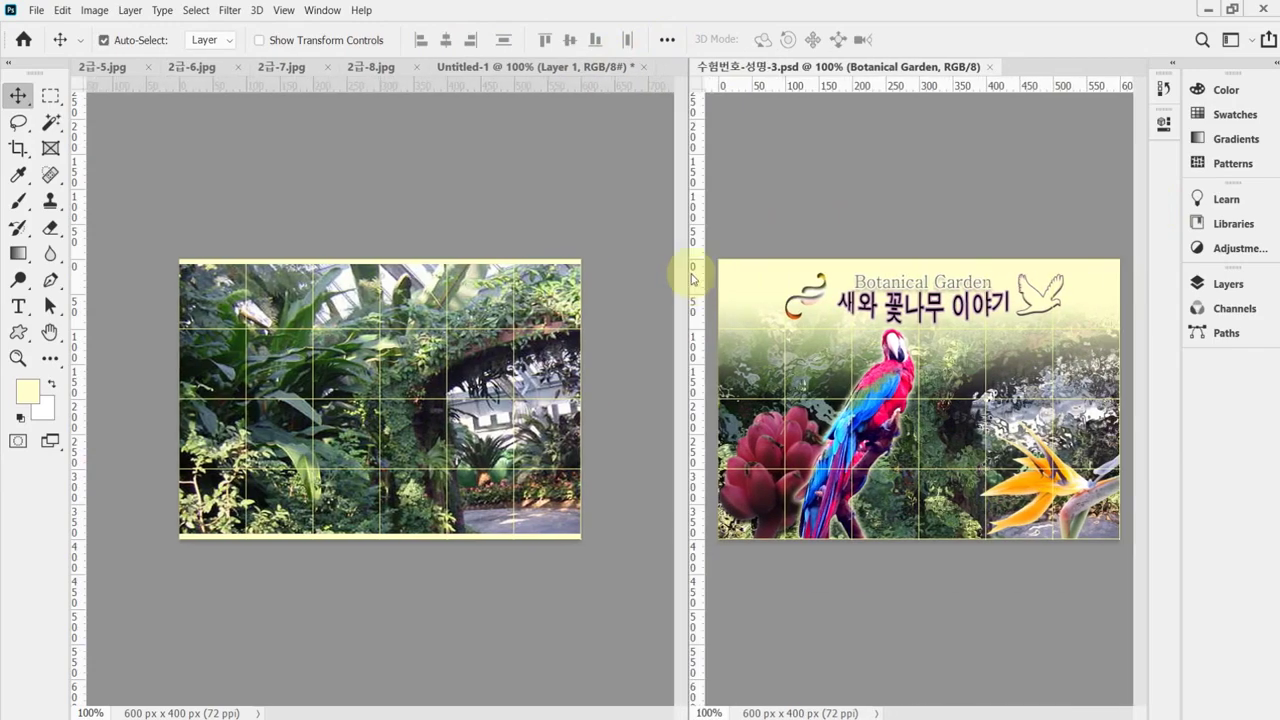
# Step: Nudge the pasted garden photo down and left with Free Transform to X 311.50 px, Y 210.50 px
pyautogui.click(502, 72)
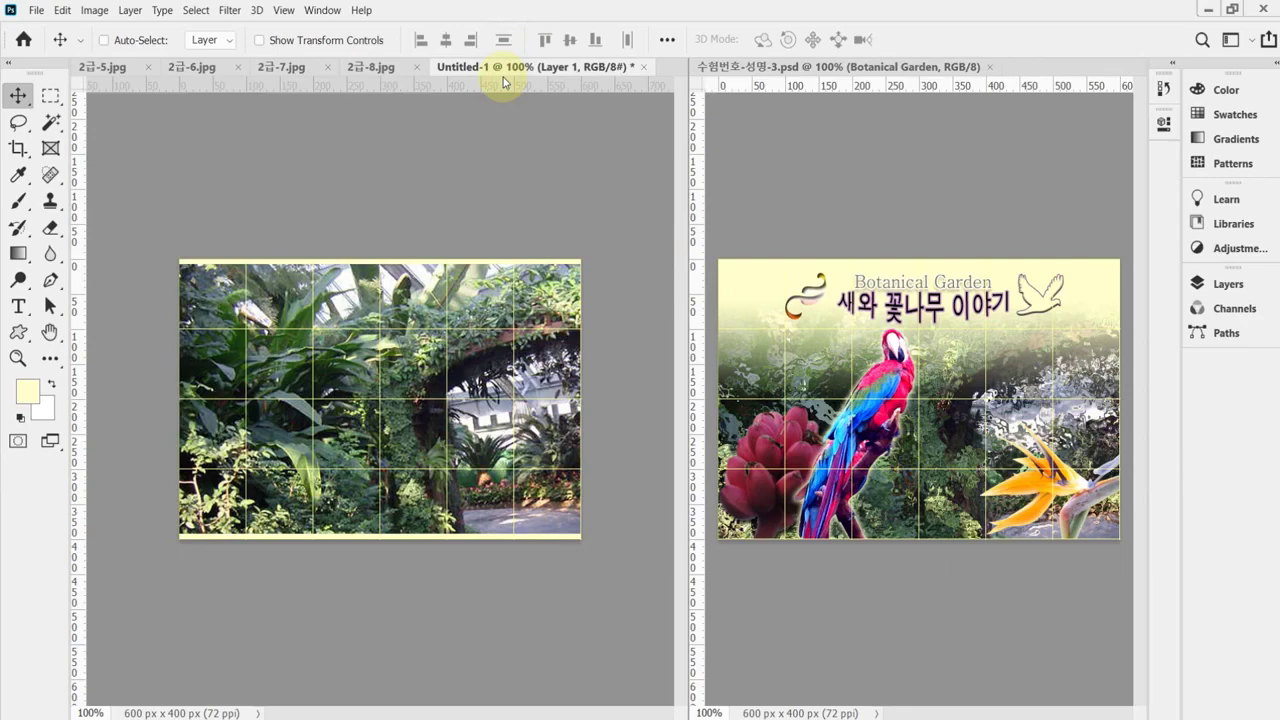
pyautogui.hotkey('ctrl', 't')
pyautogui.press('Down')
pyautogui.press('Down')
pyautogui.press('Down')
pyautogui.press('Down')
pyautogui.press('Down')
pyautogui.press('Down')
pyautogui.press('Down')
pyautogui.press('Down')
pyautogui.press('Down')
pyautogui.press('Down')
pyautogui.press('Down')
pyautogui.press('Down')
pyautogui.press('Left')
pyautogui.press('Left')
pyautogui.press('Left')
pyautogui.press('Left')
pyautogui.press('Left')
pyautogui.press('Left')
pyautogui.press('Left')
pyautogui.press('Left')
pyautogui.press('Left')
pyautogui.press('Left')
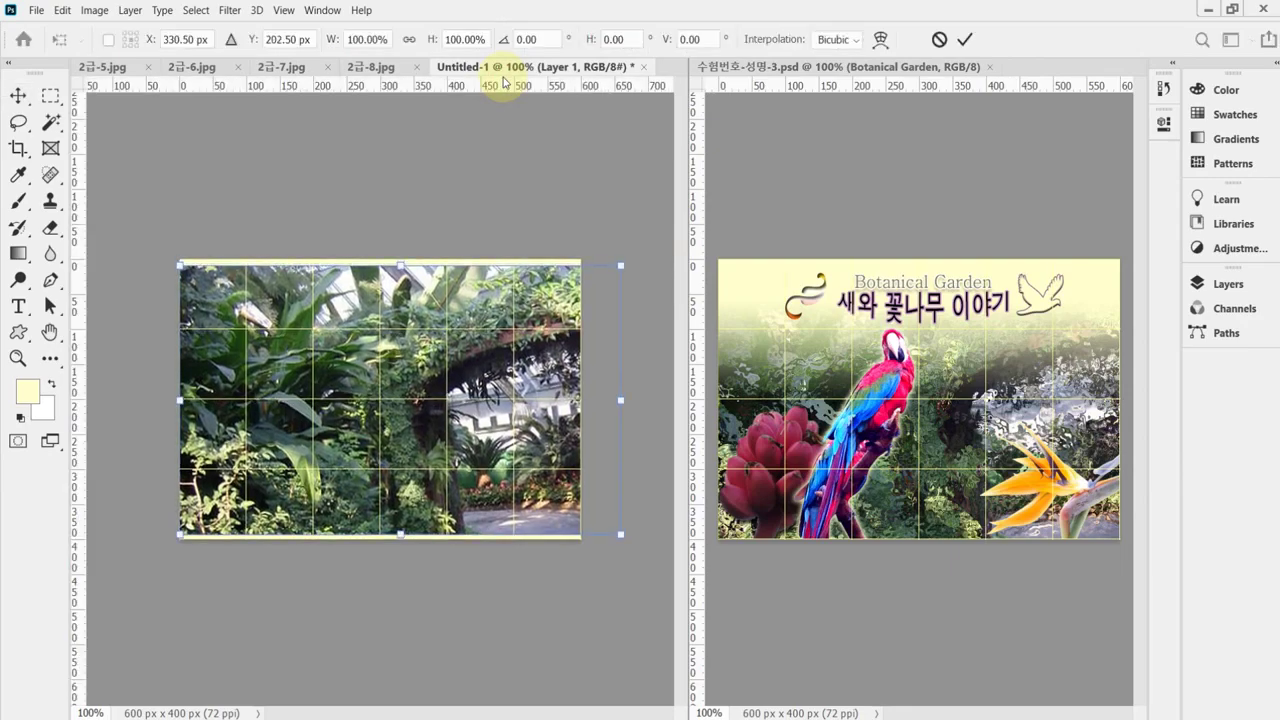
pyautogui.press('Left')
pyautogui.press('Left')
pyautogui.press('Left')
pyautogui.press('Left')
pyautogui.press('Left')
pyautogui.press('Left')
pyautogui.press('Left')
pyautogui.press('Left')
pyautogui.press('Left')
pyautogui.press('Left')
pyautogui.press('Left')
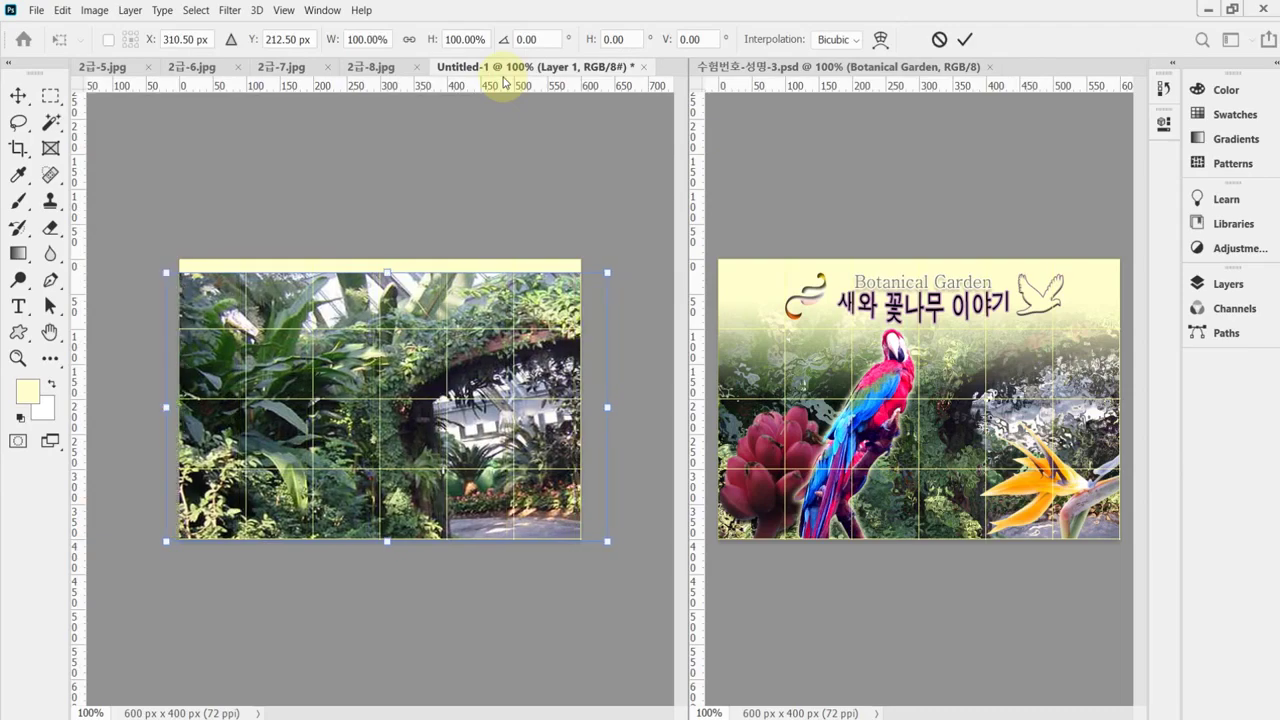
pyautogui.press('Up')
pyautogui.press('Up')
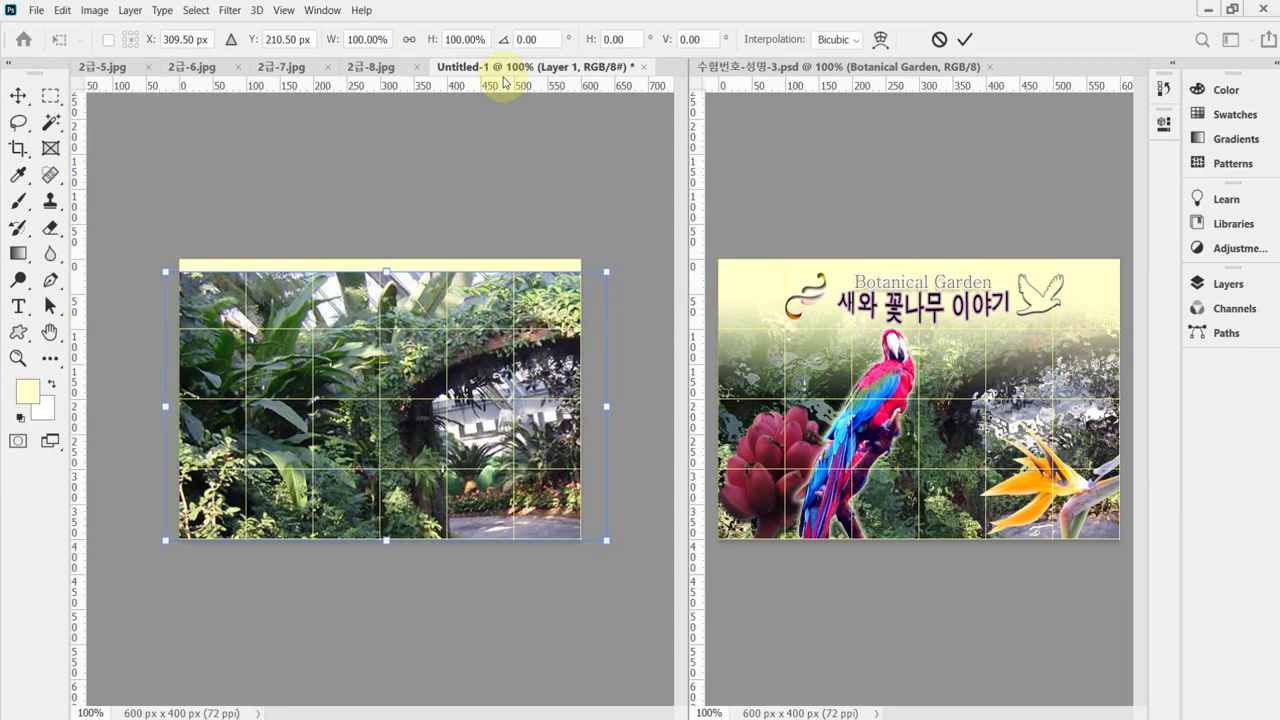
pyautogui.press('Right')
pyautogui.press('Right')
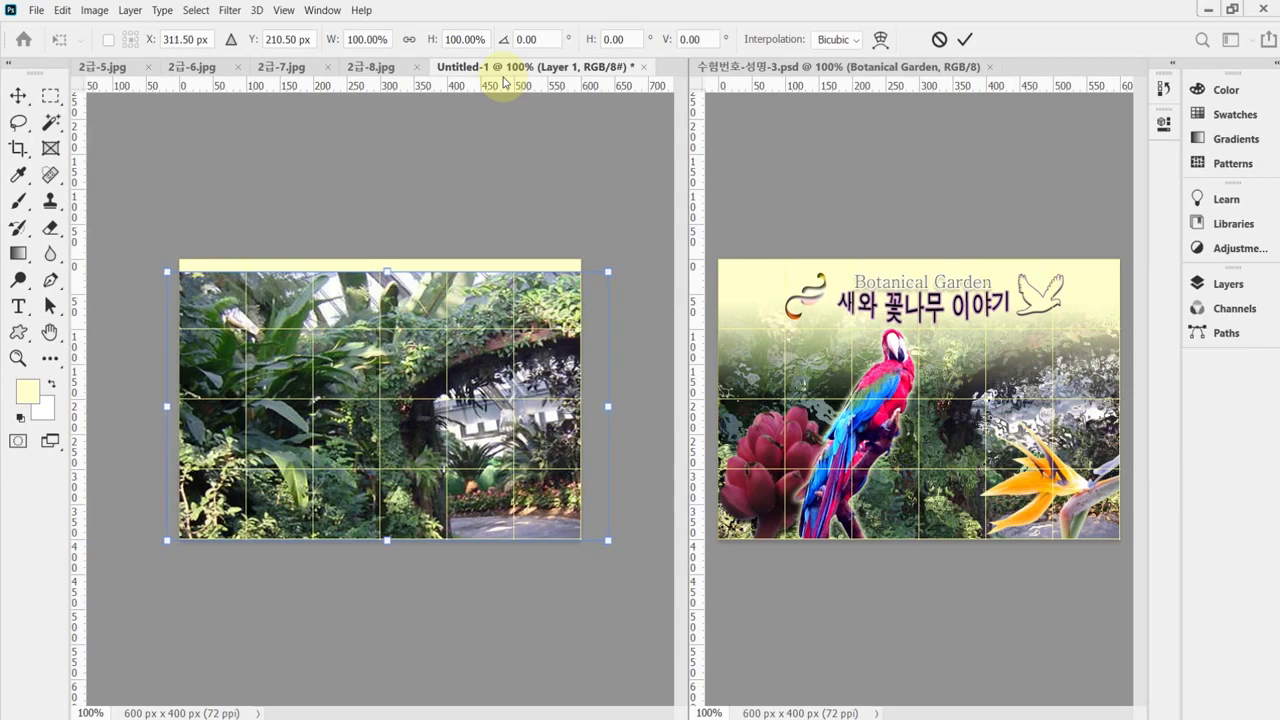
pyautogui.press('Return')
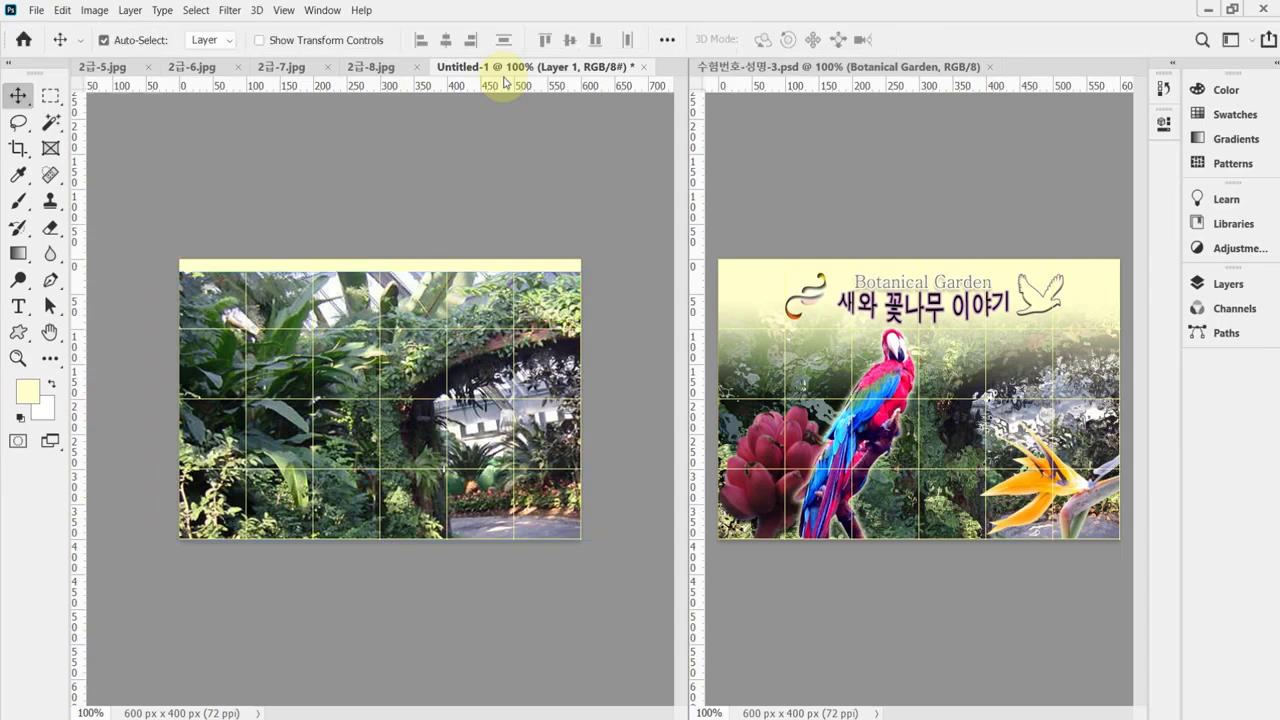
# Step: Save the composition as 수험번호-성명-3.psd in the desktop's 임시파일 folder, checking the file name rules in the exam PDF
pyautogui.hotkey('ctrl', 's')
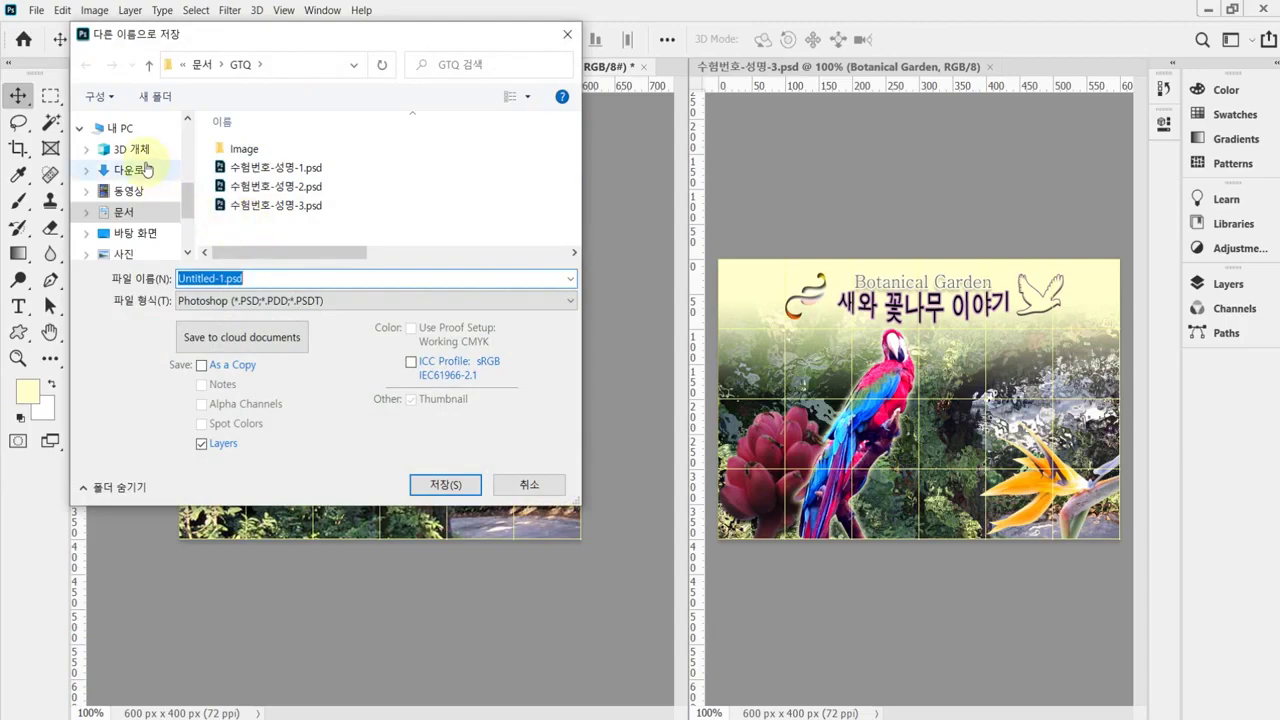
pyautogui.click(135, 233)
pyautogui.click(333, 175)
pyautogui.doubleClick(333, 175)
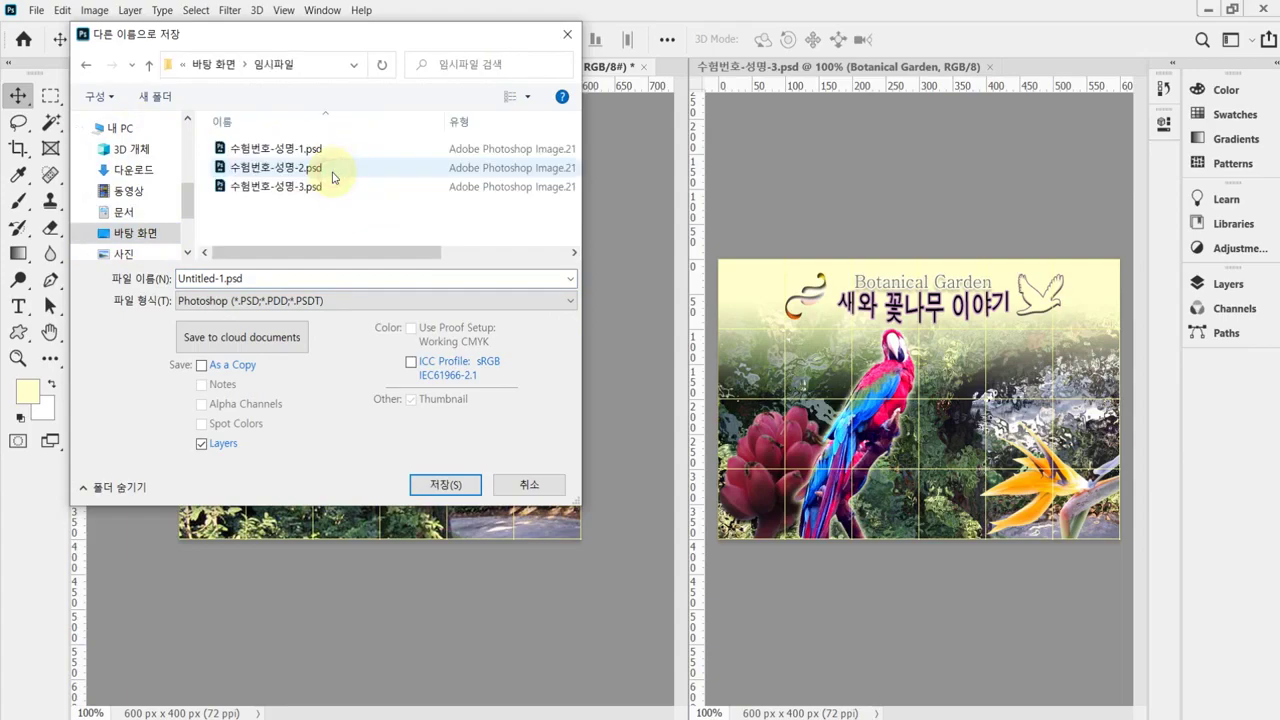
pyautogui.click(282, 188)
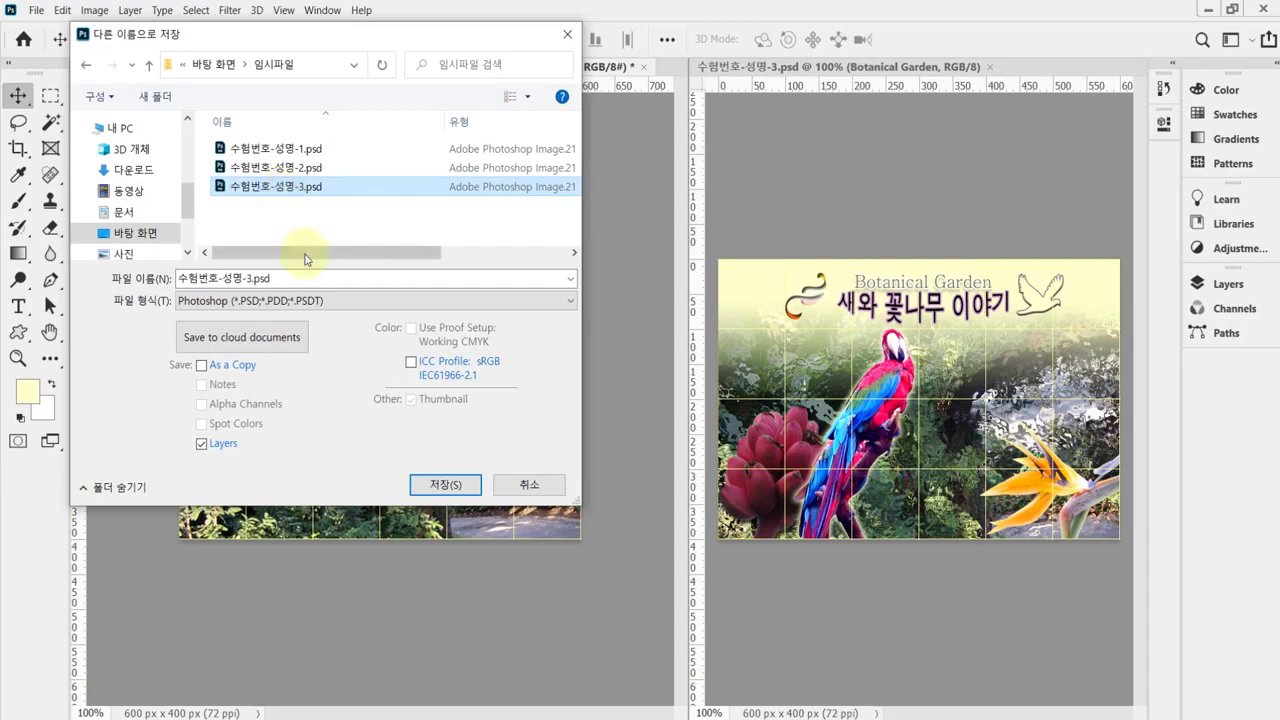
pyautogui.doubleClick(282, 277)
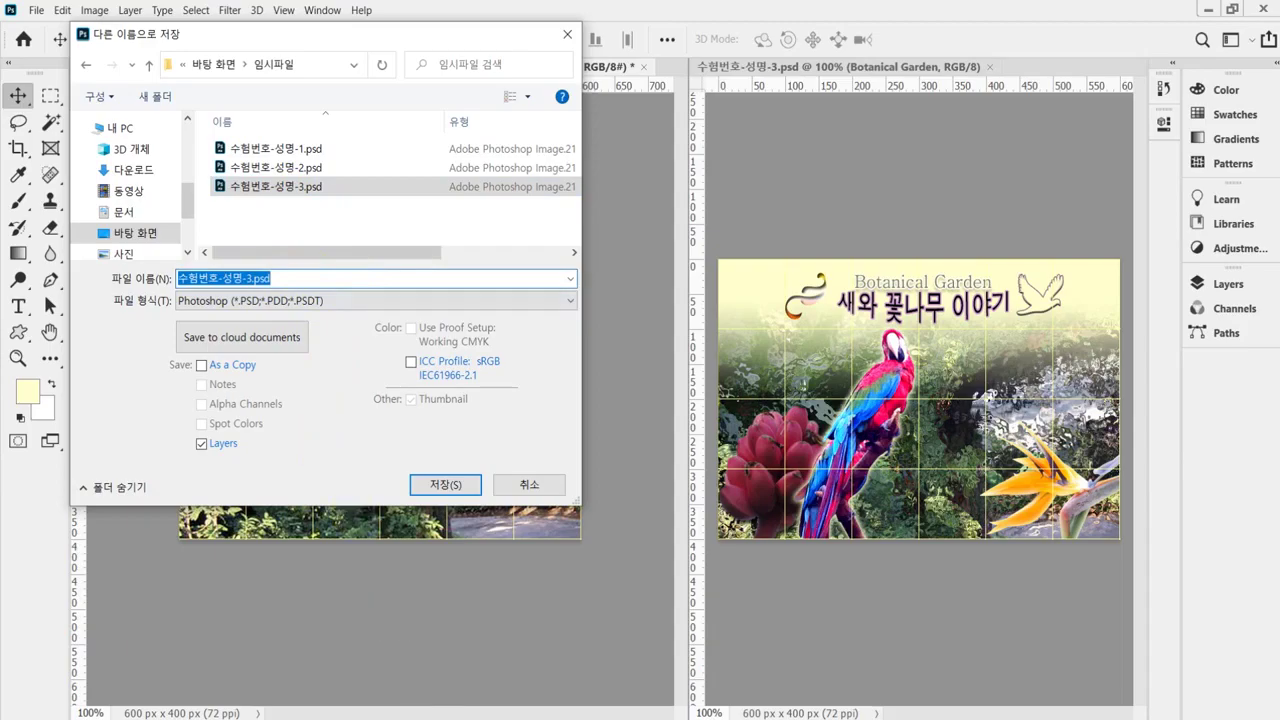
pyautogui.hotkey('alt', 'Tab')
pyautogui.scroll(5, 620, 505)
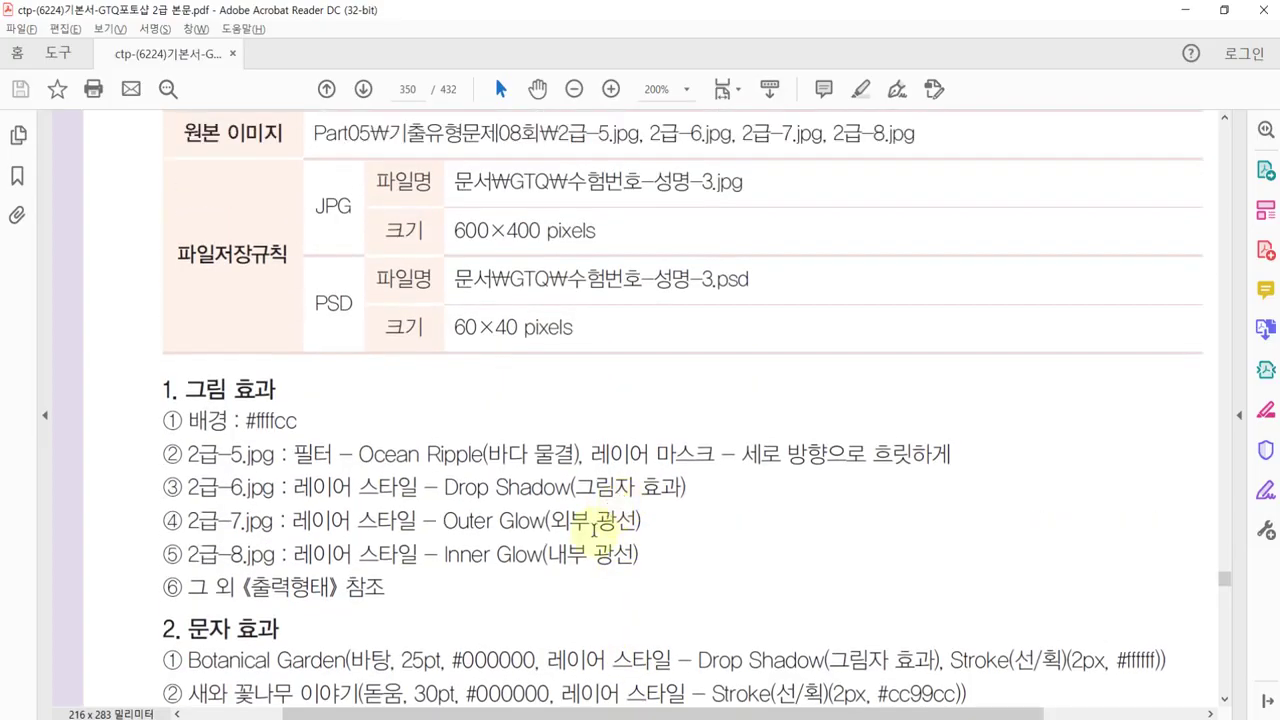
pyautogui.hotkey('alt', 'Tab')
pyautogui.click(440, 484)
pyautogui.click(663, 369)
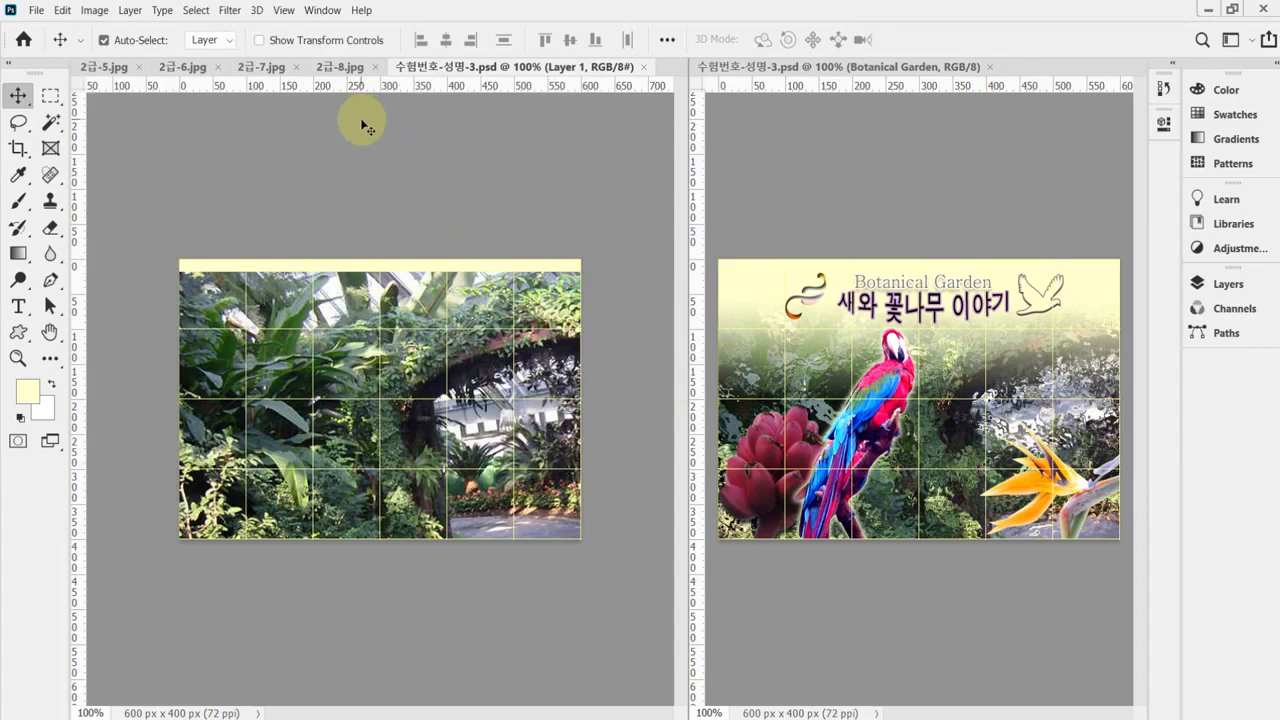
# Step: Check the 2급-5.jpg effects in the exam PDF and apply Ocean Ripple with size 9 and magnitude 9 to the photo in Photoshop
pyautogui.click(430, 716)
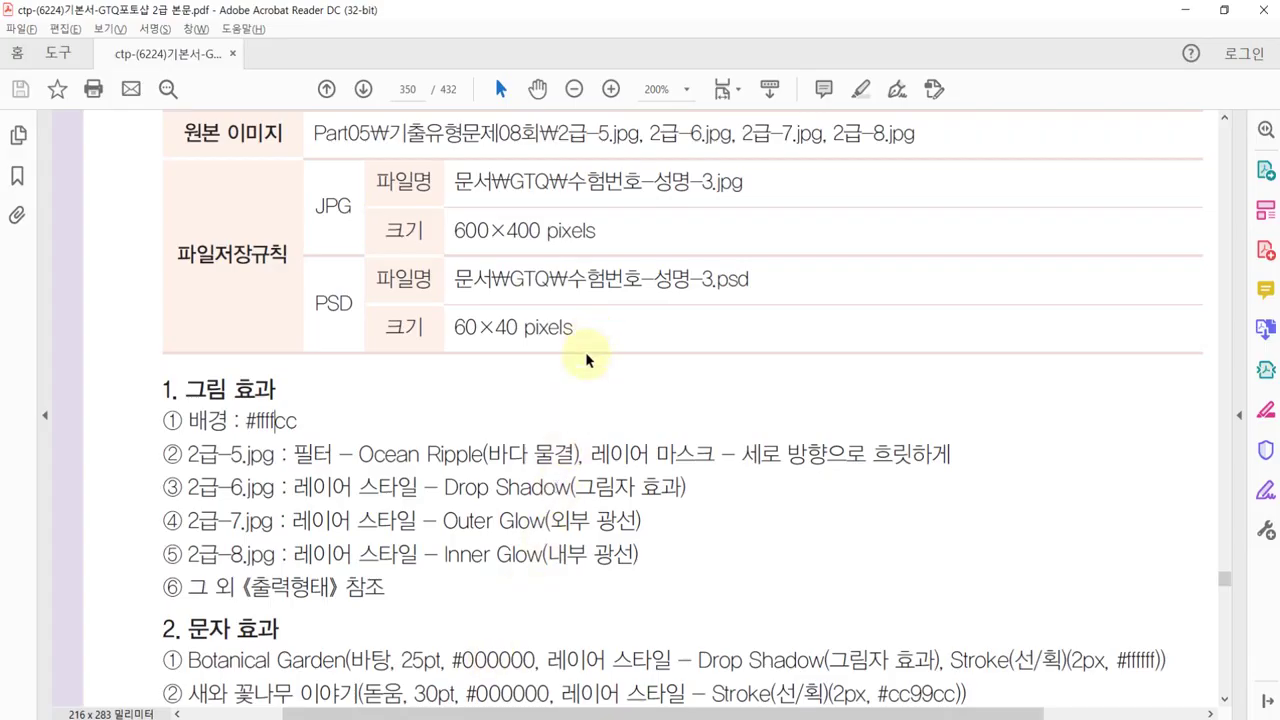
pyautogui.moveTo(497, 487); pyautogui.dragTo(590, 520)
pyautogui.click(350, 460)
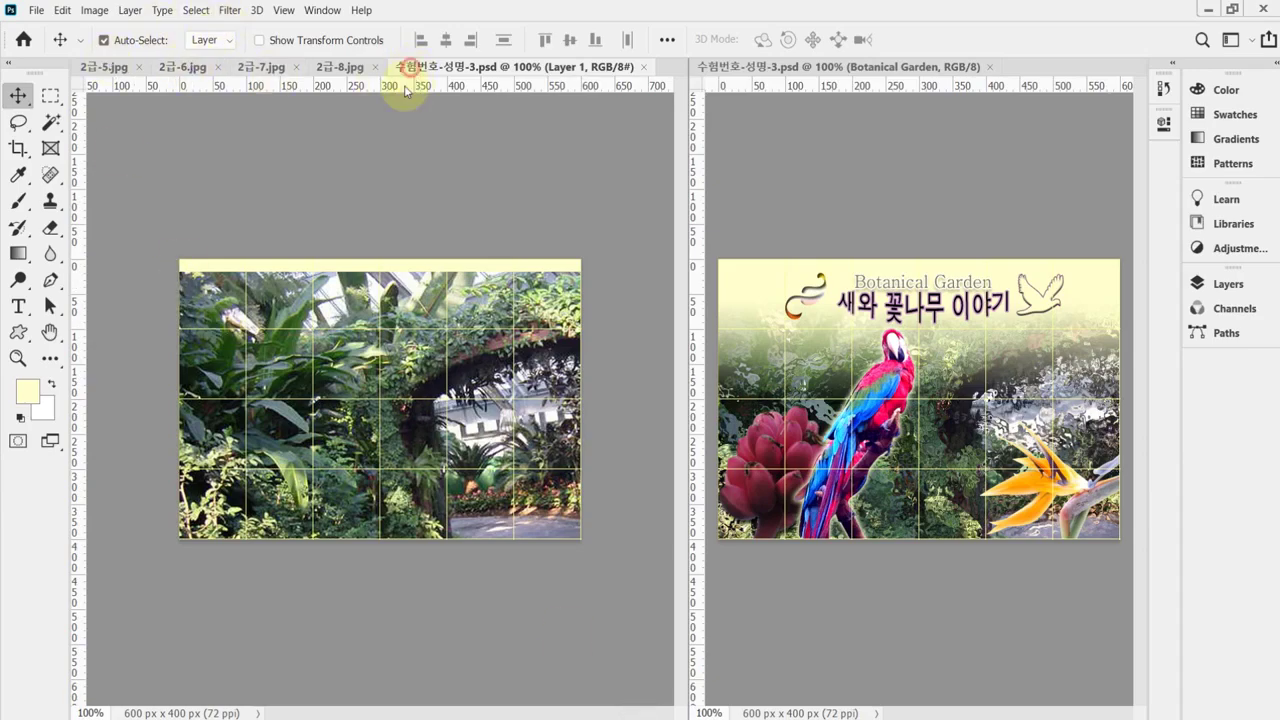
pyautogui.click(229, 10)
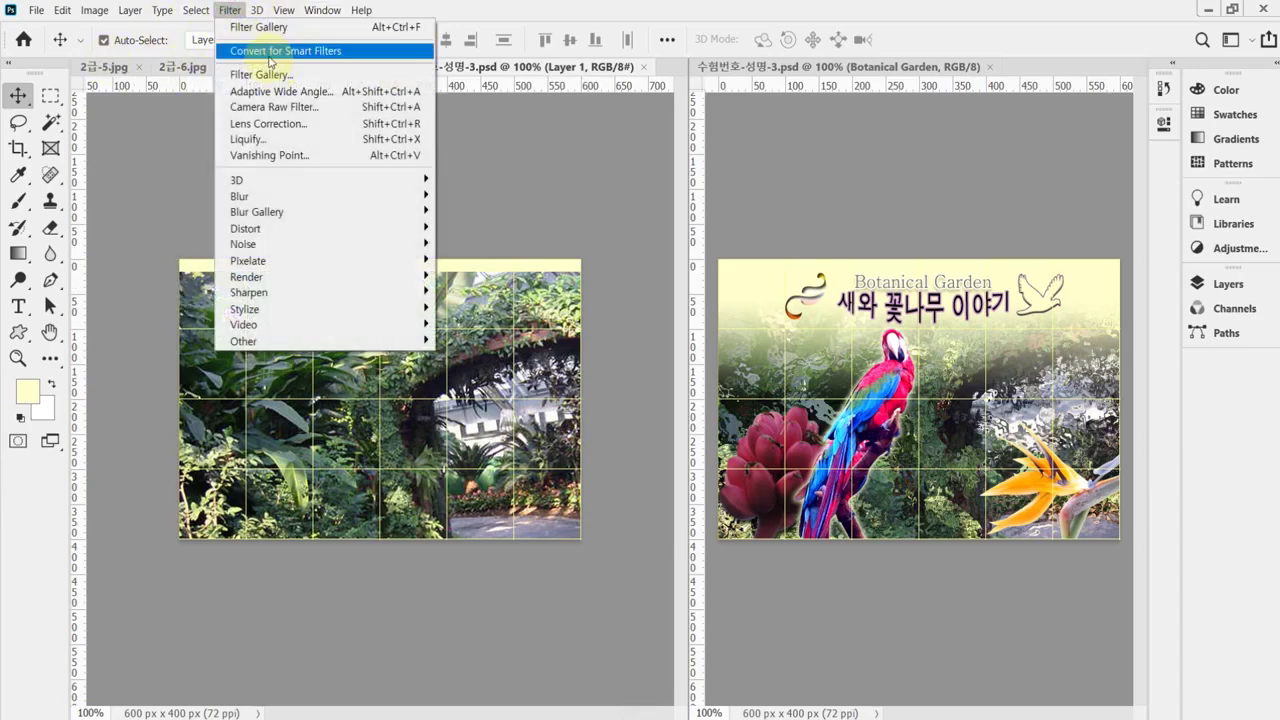
pyautogui.click(260, 74)
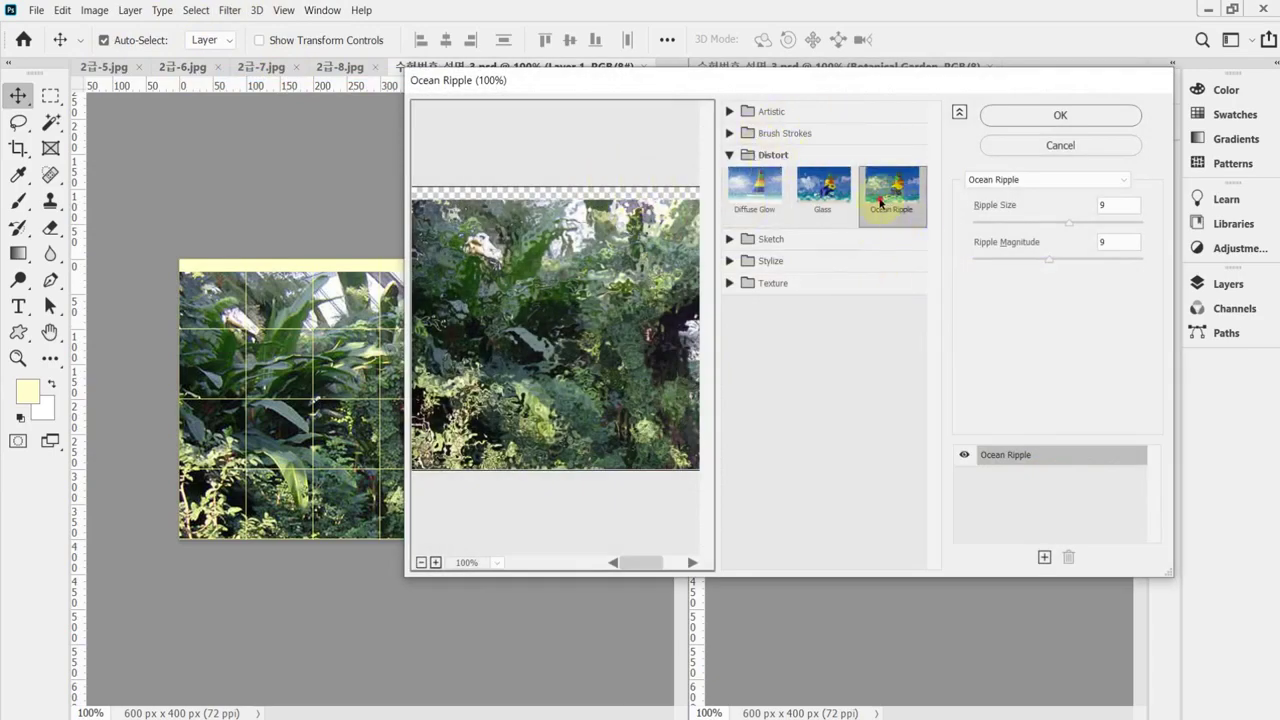
pyautogui.click(1033, 117)
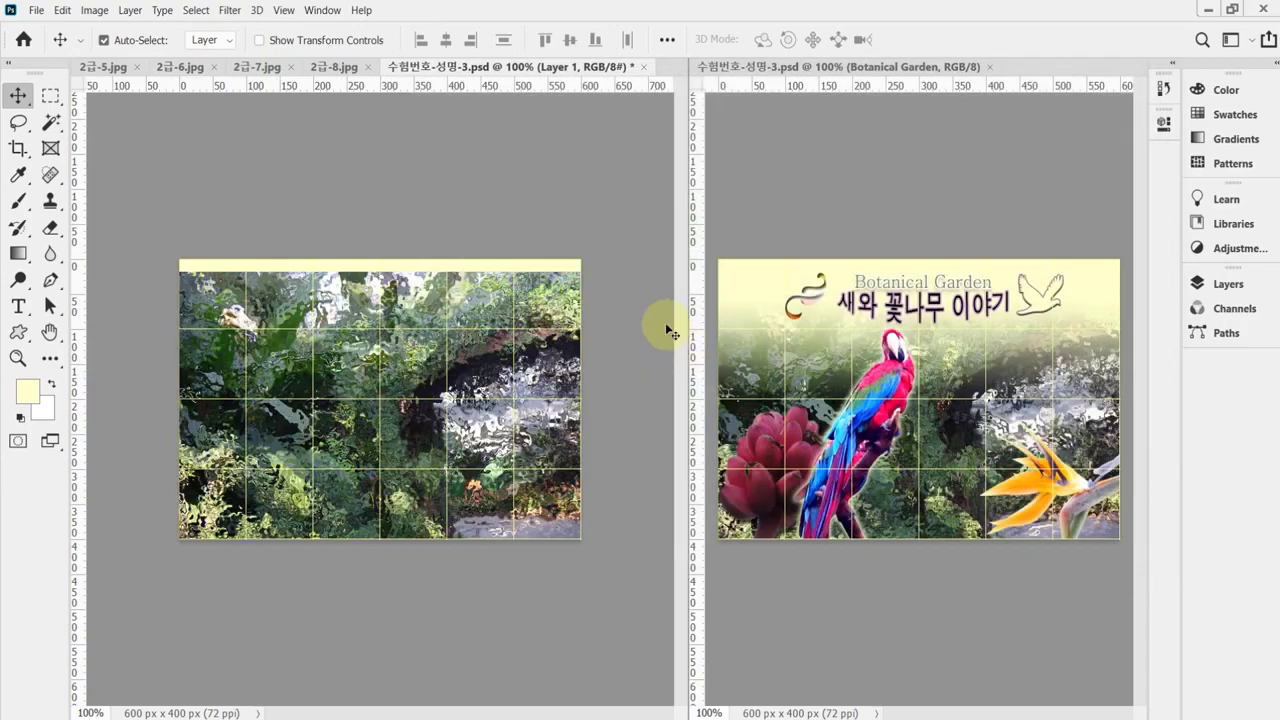
# Step: Add a layer mask to the garden photo layer
pyautogui.click(1215, 284)
pyautogui.click(1027, 490)
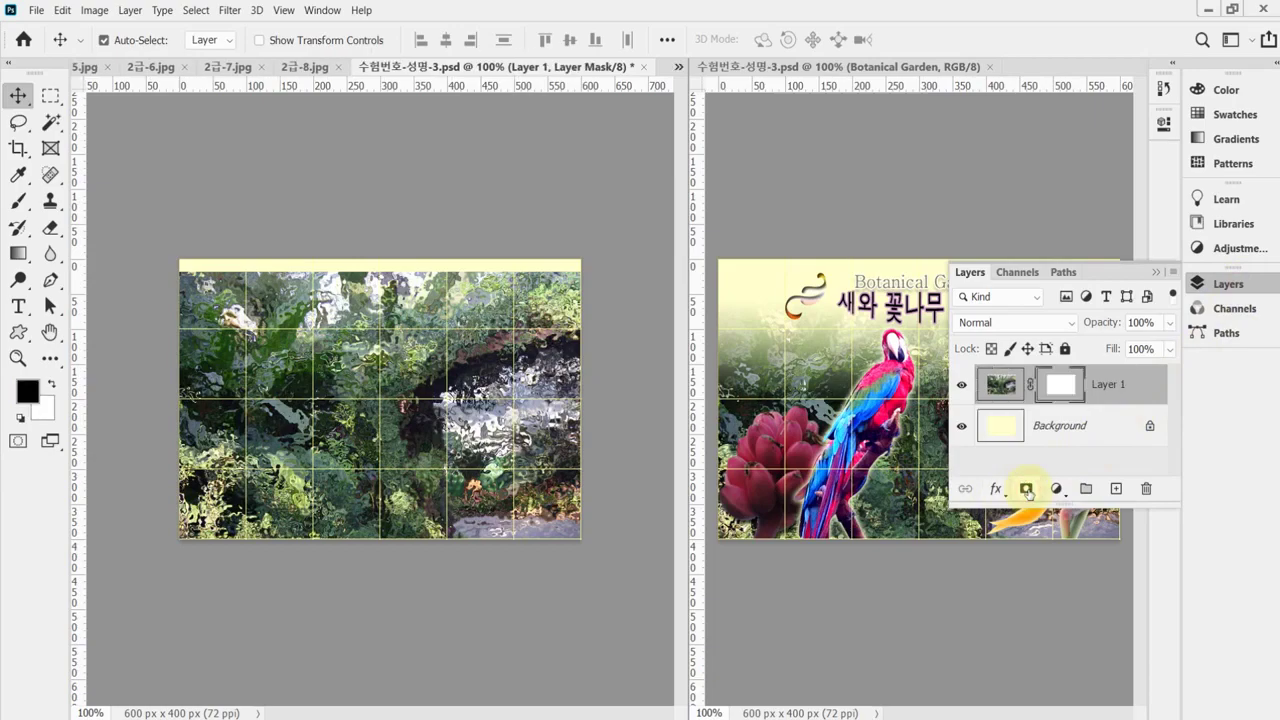
pyautogui.click(1208, 285)
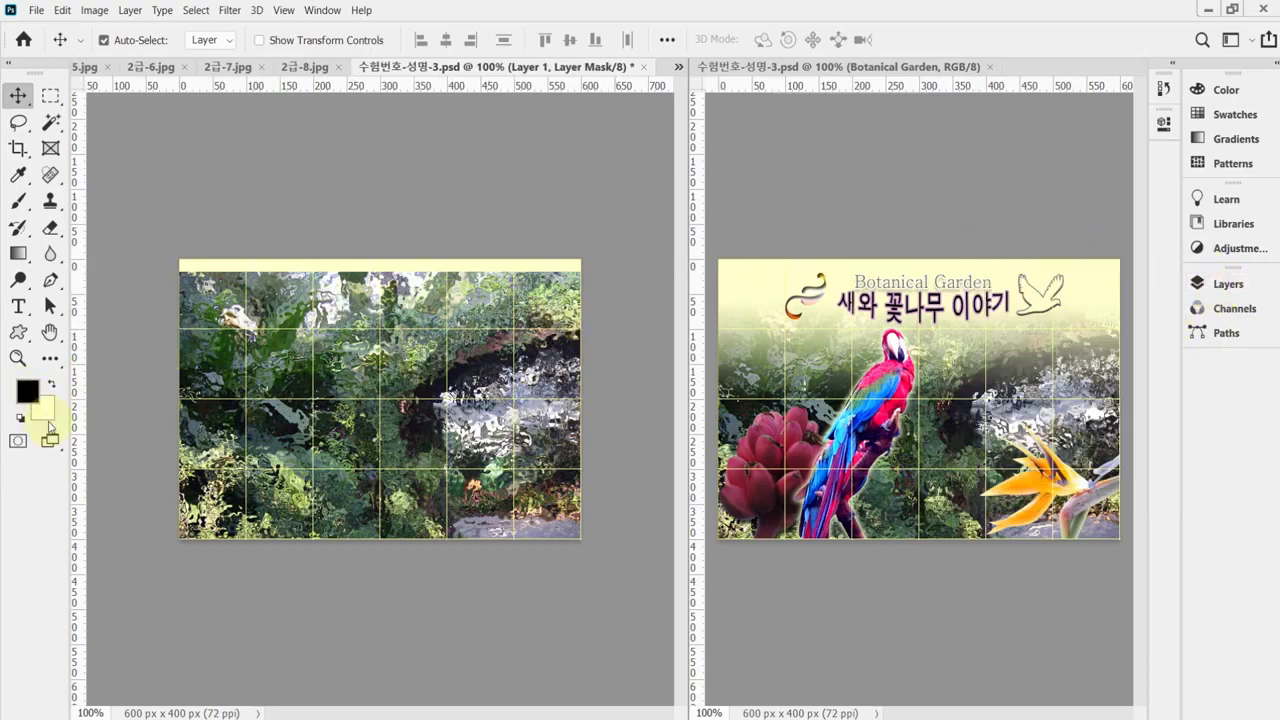
# Step: Fade the photo's top with a vertical black-to-white linear gradient on its mask, redrawn from about 40 to 195 px down, and save
pyautogui.click(21, 253)
pyautogui.moveTo(24, 255); pyautogui.dragTo(86, 249)
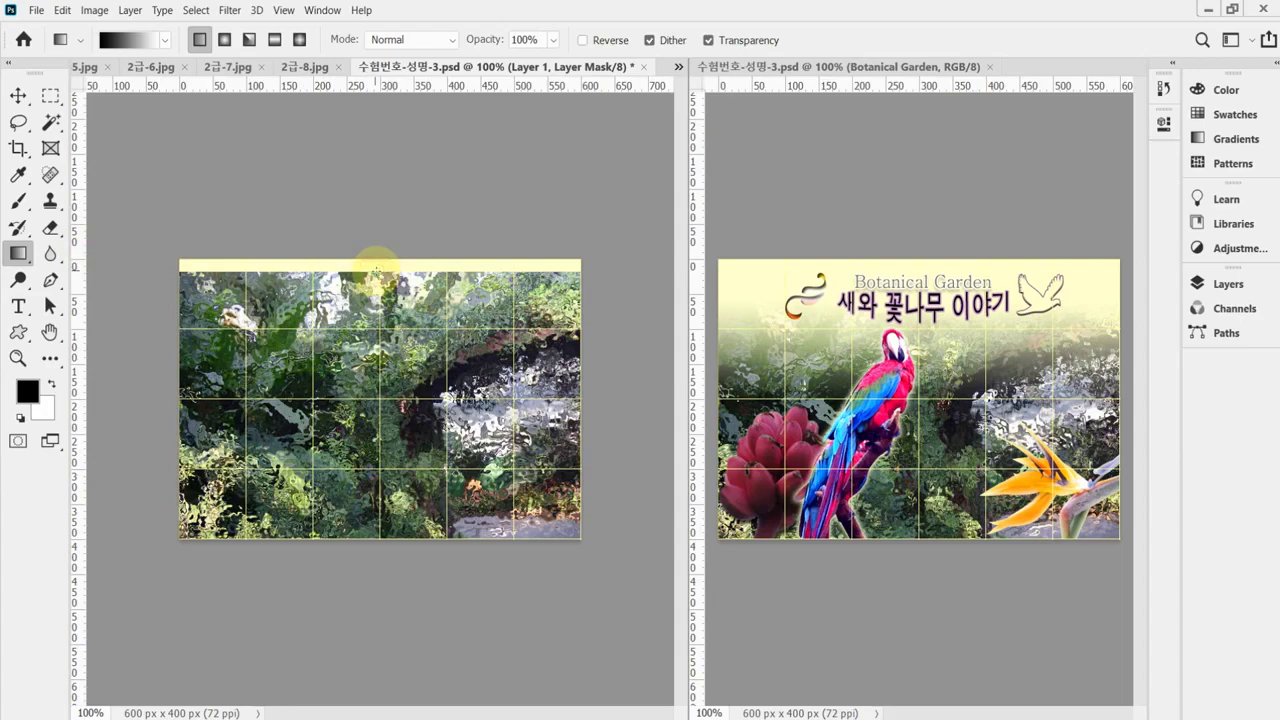
pyautogui.moveTo(377, 268); pyautogui.dragTo(373, 399)
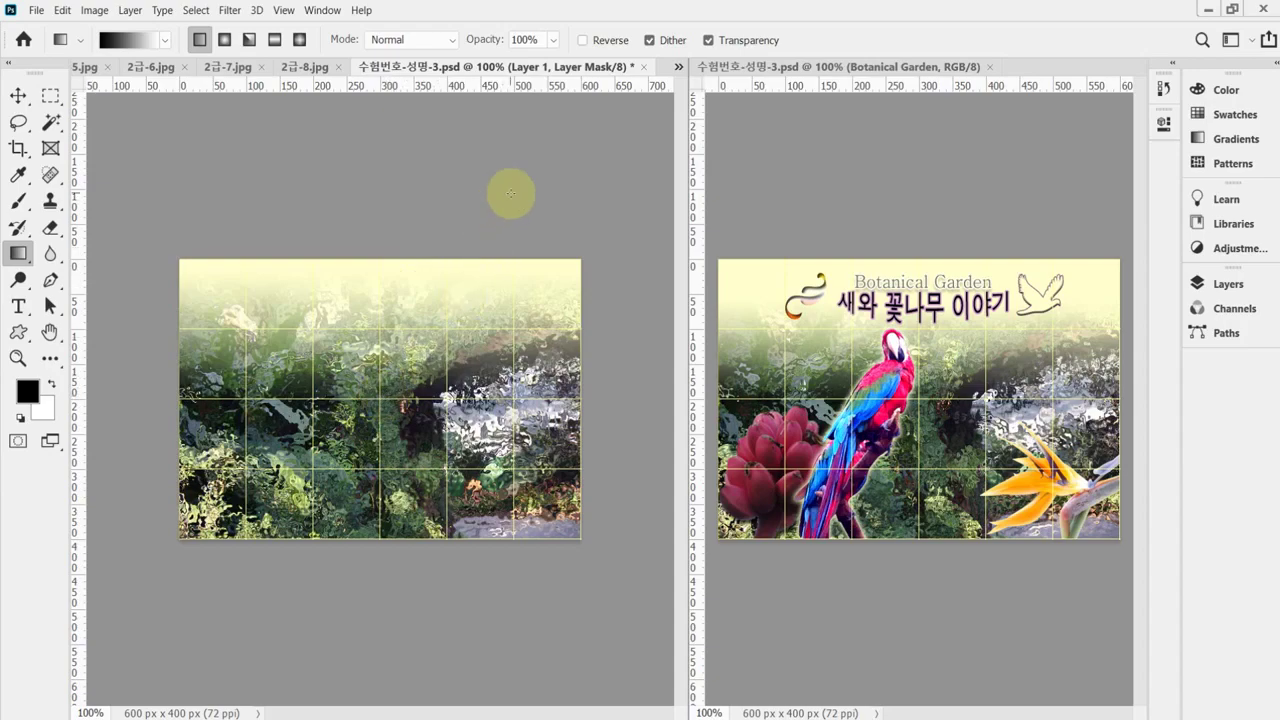
pyautogui.hotkey('ctrl', 's')
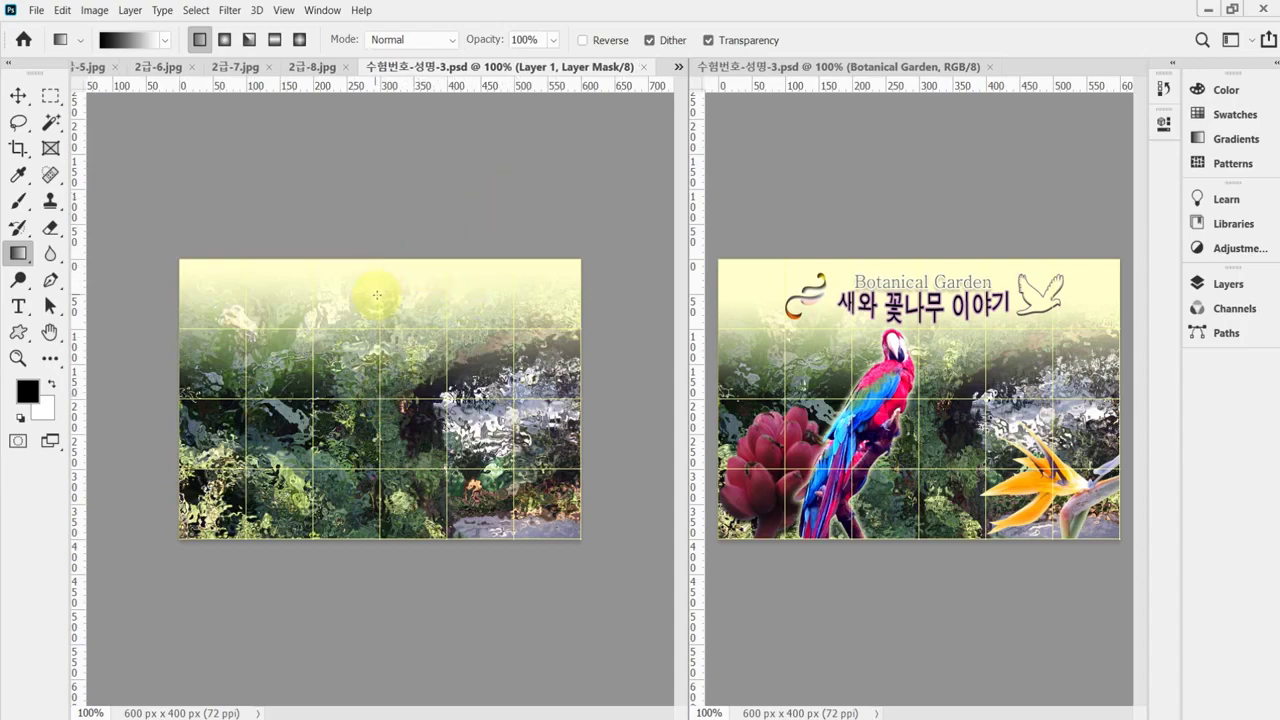
pyautogui.moveTo(379, 288); pyautogui.dragTo(381, 396)
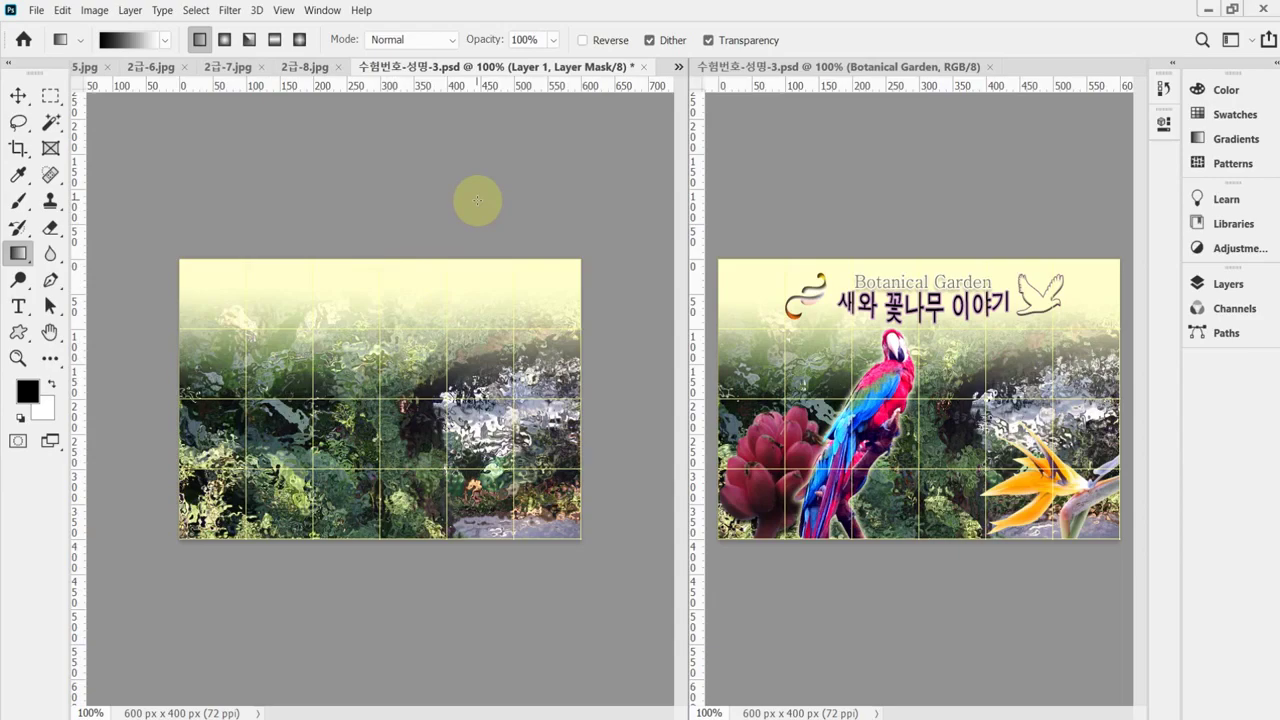
pyautogui.hotkey('ctrl', 's')
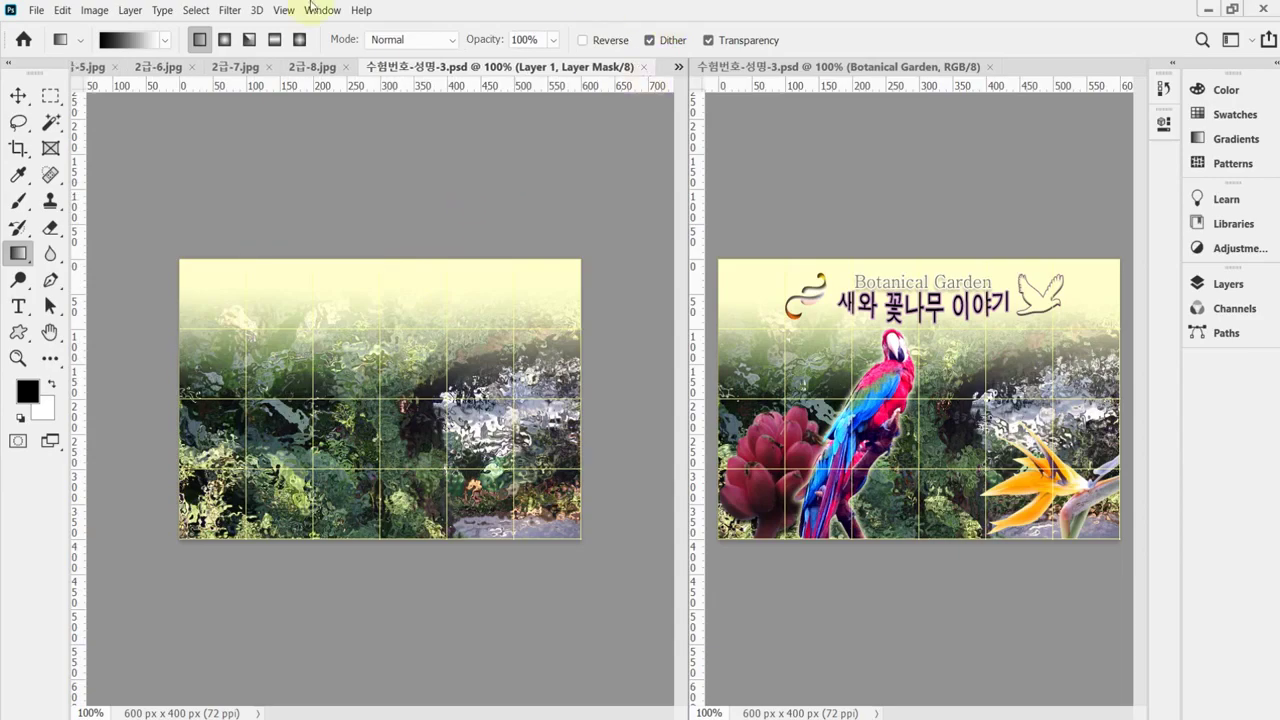
# Step: In 2급-6.jpg, clear the existing selection and select the main body and stem of the pink flower cluster with the Quick Selection tool
pyautogui.click(155, 70)
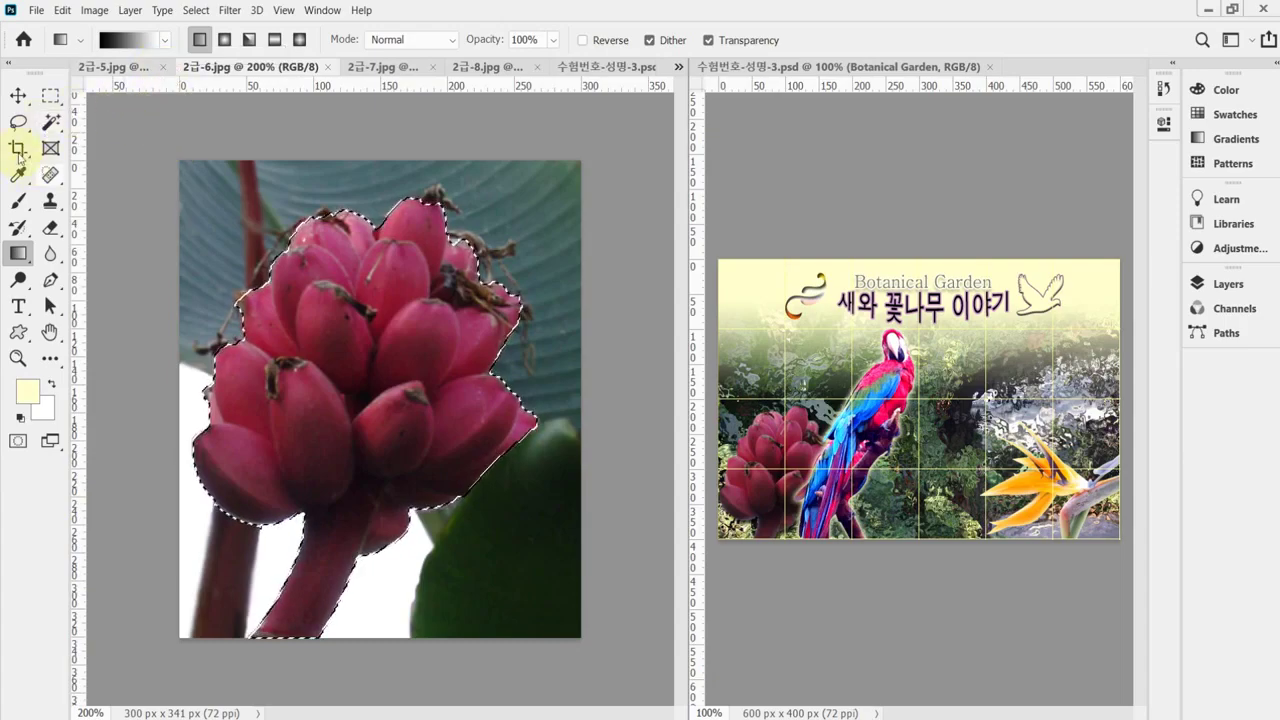
pyautogui.click(52, 123)
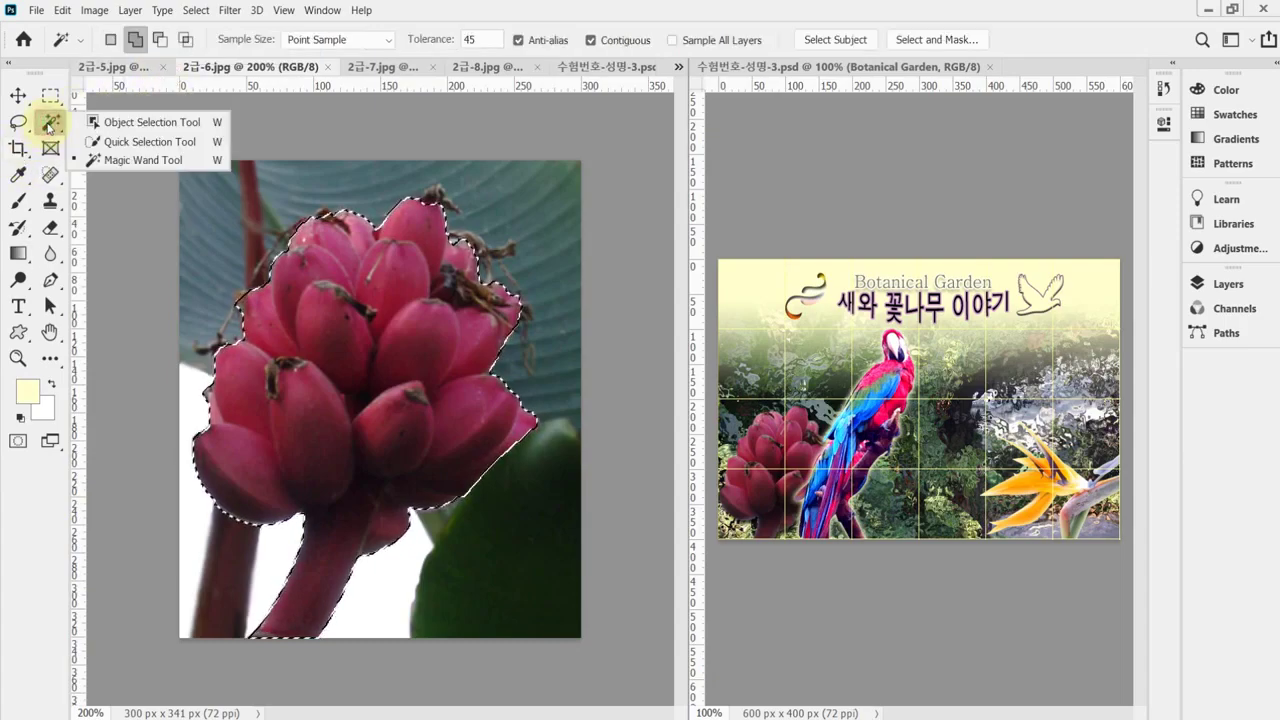
pyautogui.click(140, 142)
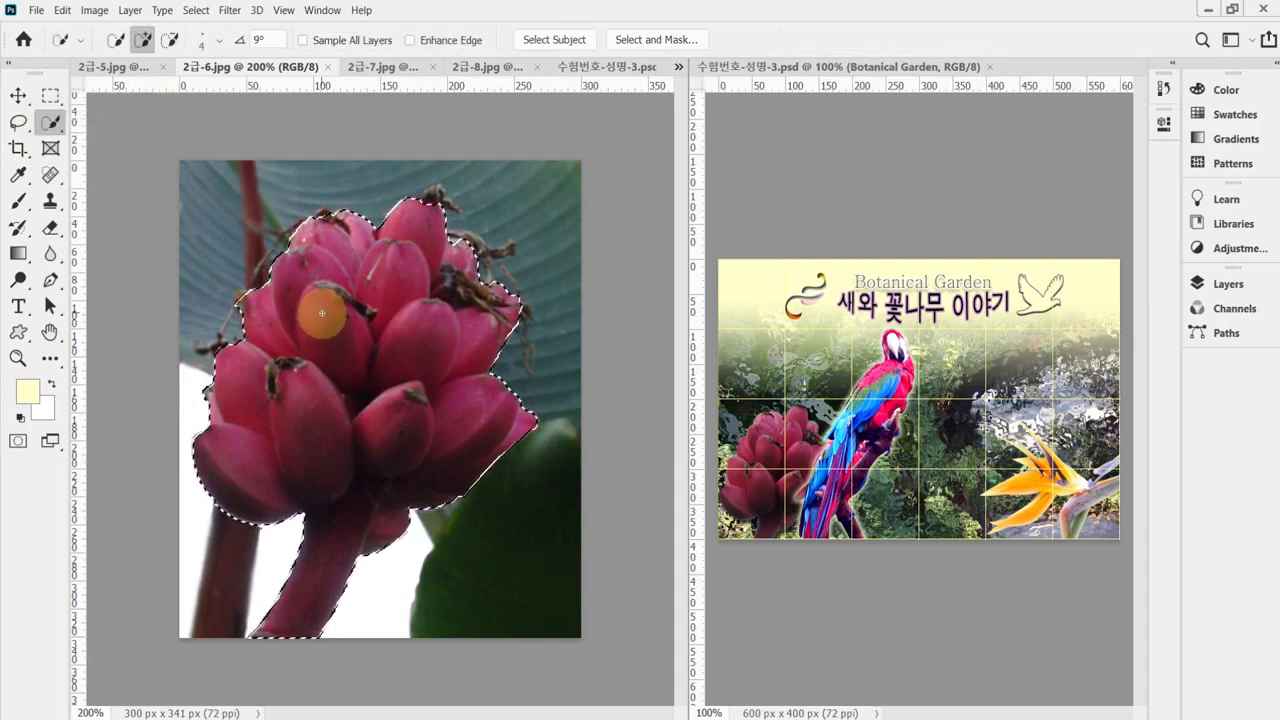
pyautogui.hotkey('ctrl', 'd')
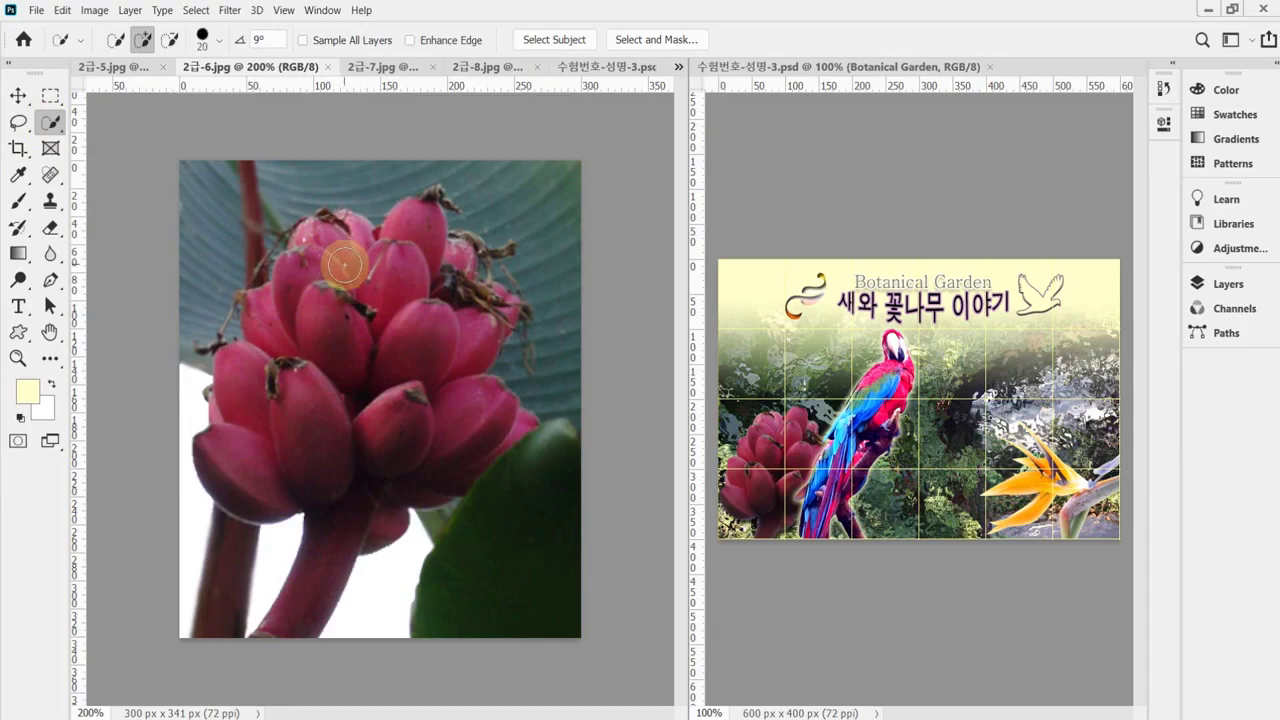
pyautogui.moveTo(351, 260)
pyautogui.mouseDown()
pyautogui.moveTo(361, 357)
pyautogui.moveTo(324, 384)
pyautogui.moveTo(281, 450)
pyautogui.moveTo(409, 409)
pyautogui.mouseUp()
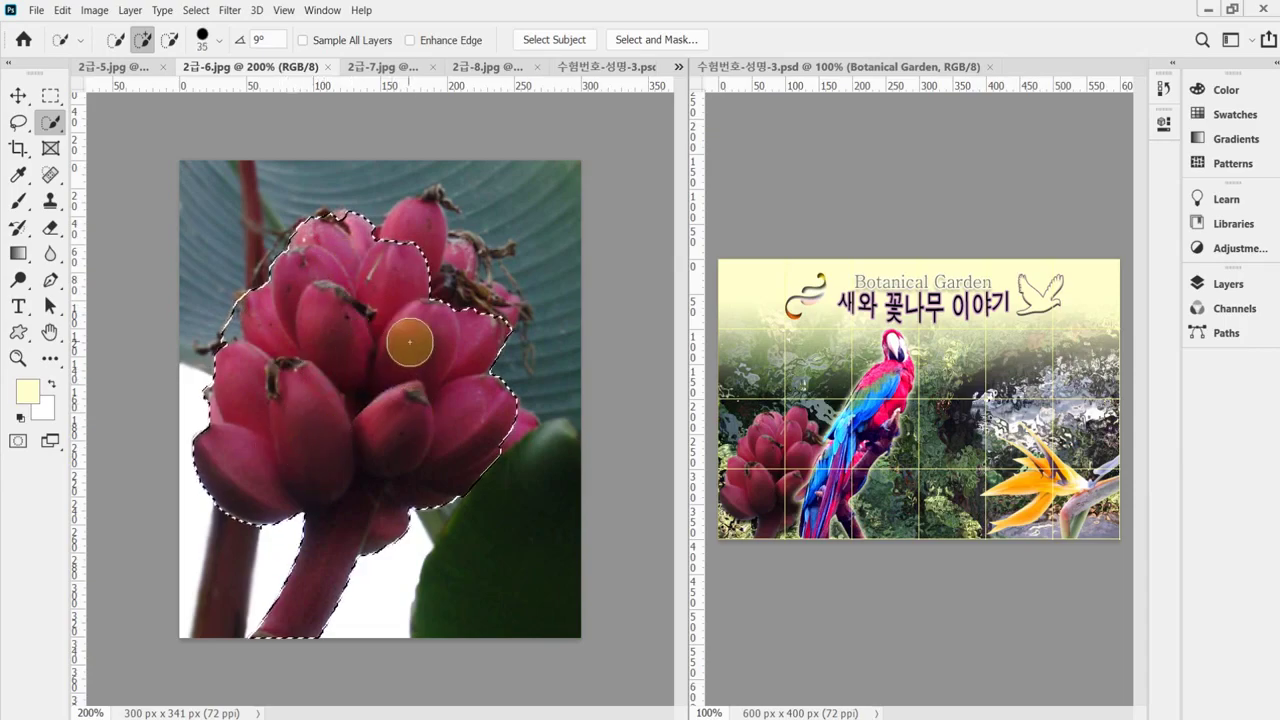
# Step: Extend the selection over the cluster's upper and outer right petals with a Quick Selection brush of about 9 px
pyautogui.press('[')
pyautogui.press('[')
pyautogui.press('[')
pyautogui.press('[')
pyautogui.press('[')
pyautogui.press('[')
pyautogui.moveTo(414, 214)
pyautogui.mouseDown()
pyautogui.moveTo(416, 251)
pyautogui.moveTo(479, 272)
pyautogui.moveTo(464, 259)
pyautogui.moveTo(491, 303)
pyautogui.moveTo(499, 296)
pyautogui.moveTo(522, 428)
pyautogui.mouseUp()
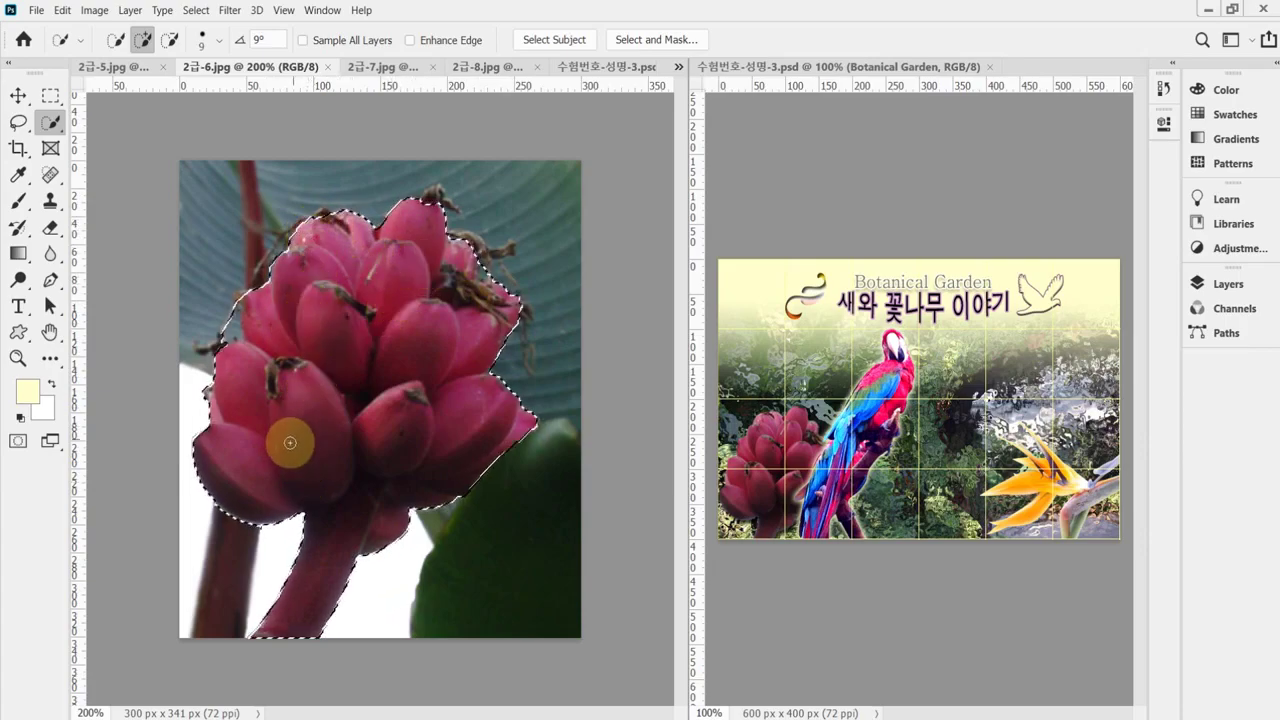
# Step: Subtract the background area beside the cluster's upper left petals from the selection
pyautogui.hotkey('ctrl', '+')
pyautogui.hotkey('ctrl', '+')
pyautogui.moveTo(245, 257); pyautogui.dragTo(277, 260)
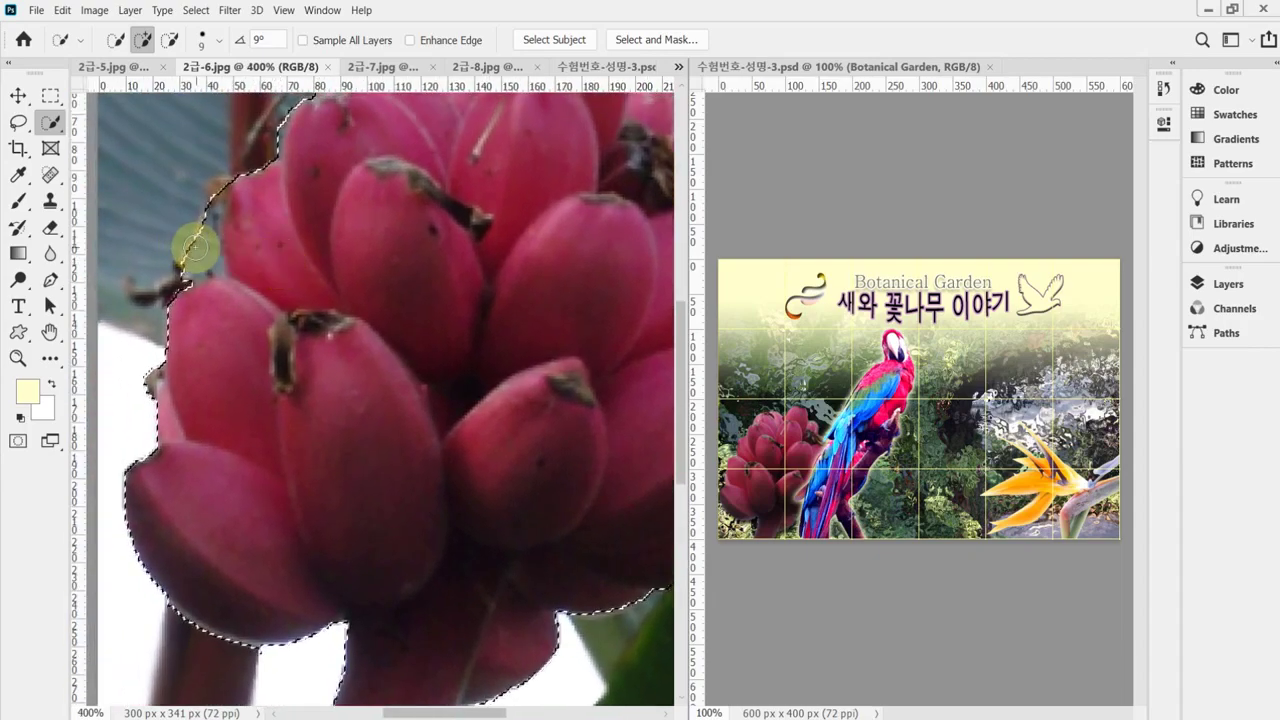
pyautogui.press('alt')
pyautogui.moveTo(195, 231)
pyautogui.mouseDown()
pyautogui.moveTo(200, 249)
pyautogui.moveTo(206, 200)
pyautogui.moveTo(200, 209)
pyautogui.mouseUp()
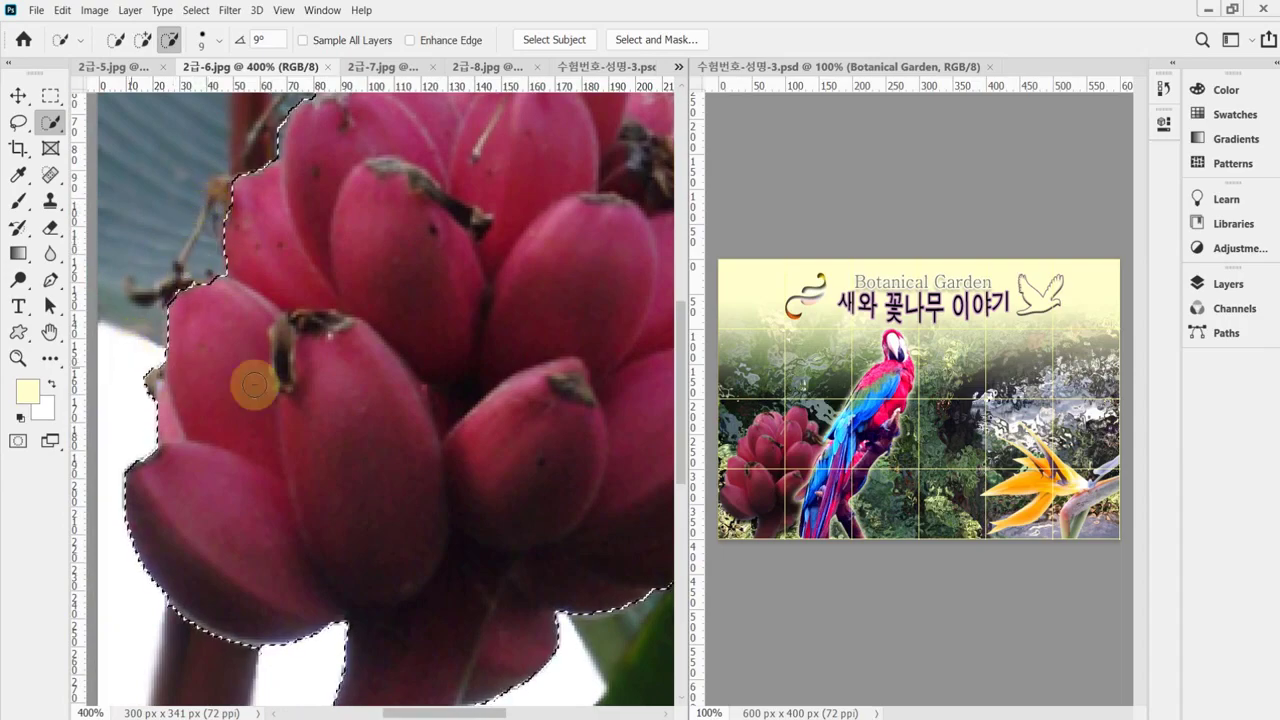
# Step: Refine the selection edge around the cluster's upper petals with a 4 px Quick Selection brush
pyautogui.scroll(-1, 486, 429)
pyautogui.moveTo(497, 337); pyautogui.dragTo(340, 393)
pyautogui.press('[')
pyautogui.press('[')
pyautogui.press('[')
pyautogui.press('[')
pyautogui.press('[')
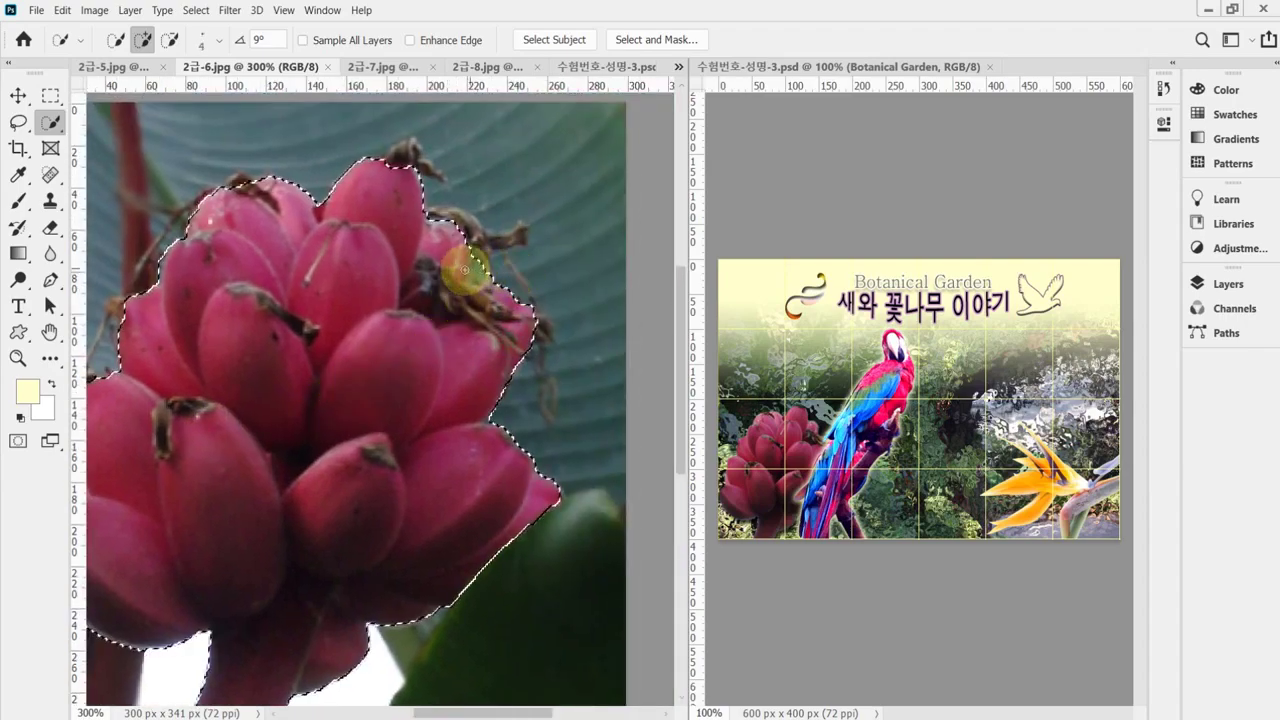
pyautogui.press('alt')
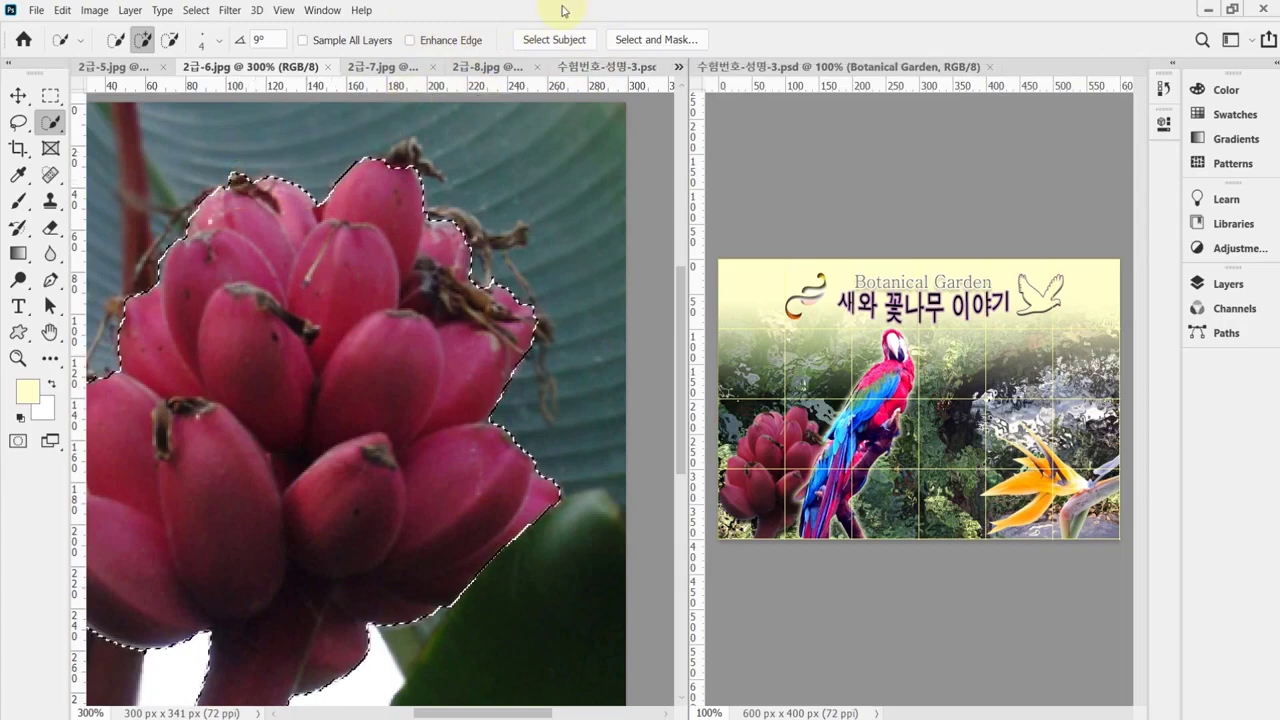
# Step: Copy the selected flower into 수험번호-성명-3.psd, scale it to about 67%, and place it in the canvas's lower left area
pyautogui.click(595, 66)
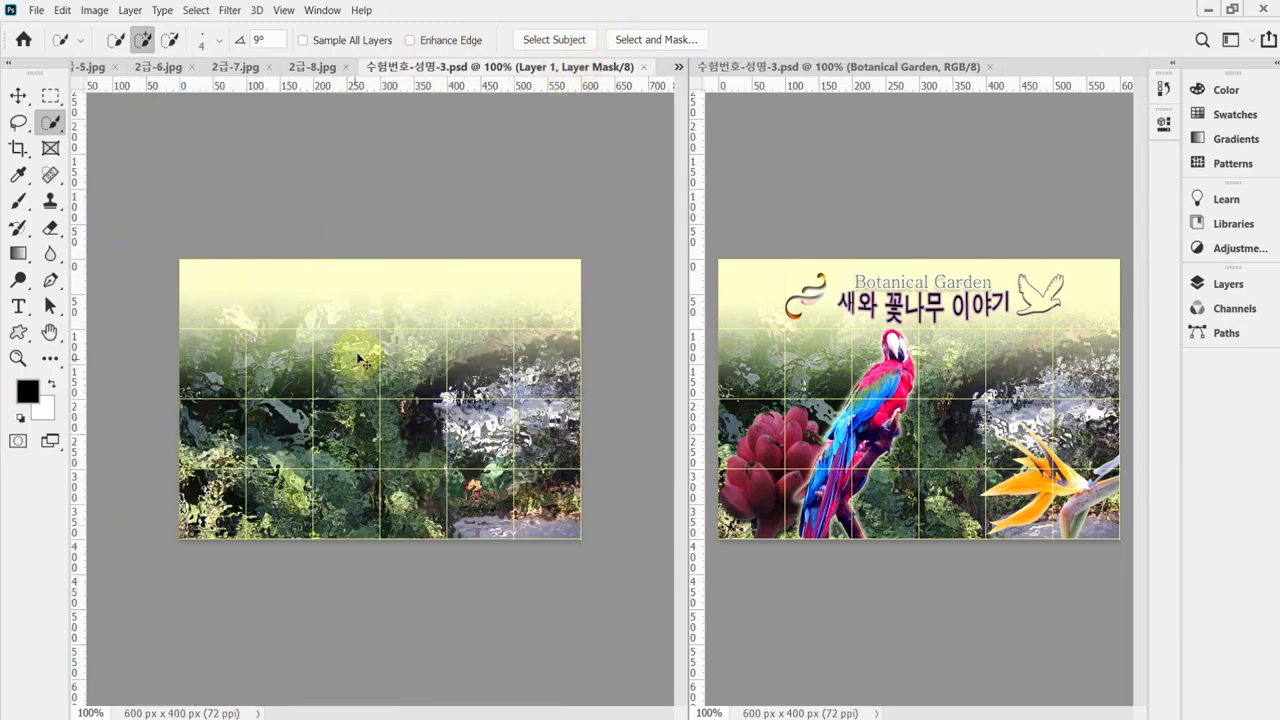
pyautogui.moveTo(359, 358); pyautogui.dragTo(395, 365)
pyautogui.hotkey('ctrl', 't')
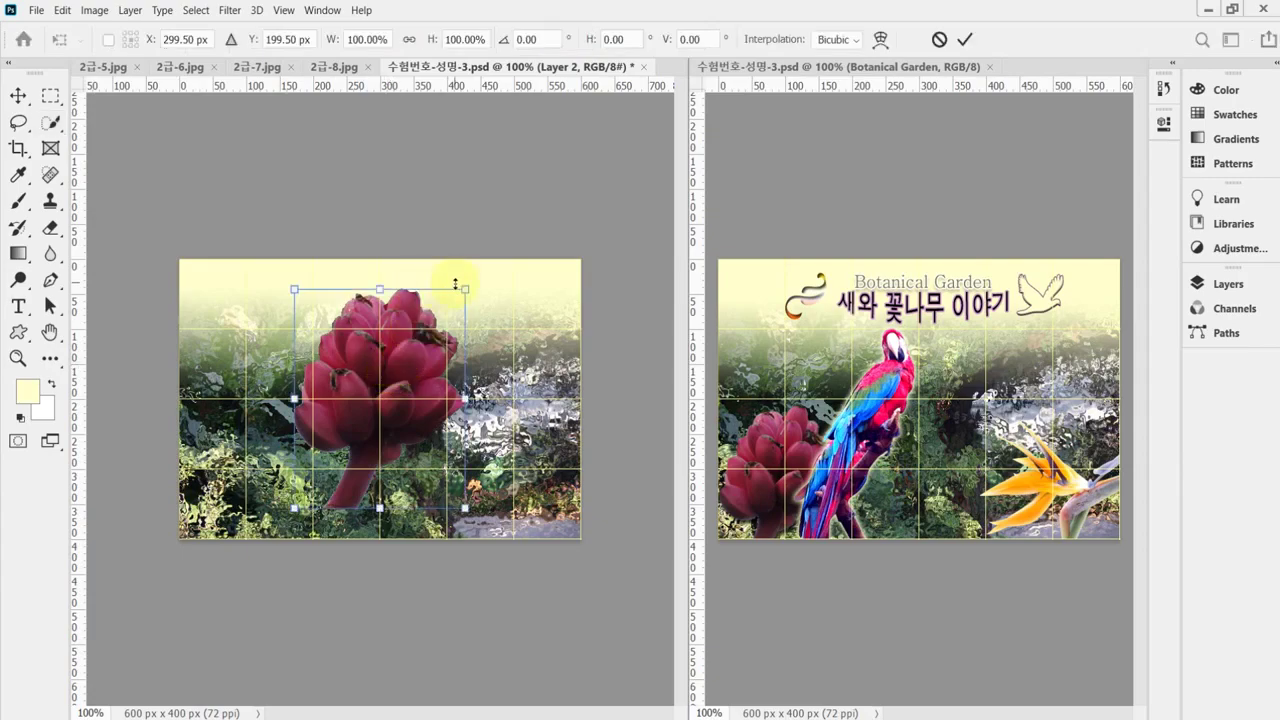
pyautogui.moveTo(464, 289); pyautogui.dragTo(409, 358)
pyautogui.moveTo(334, 432); pyautogui.dragTo(242, 480)
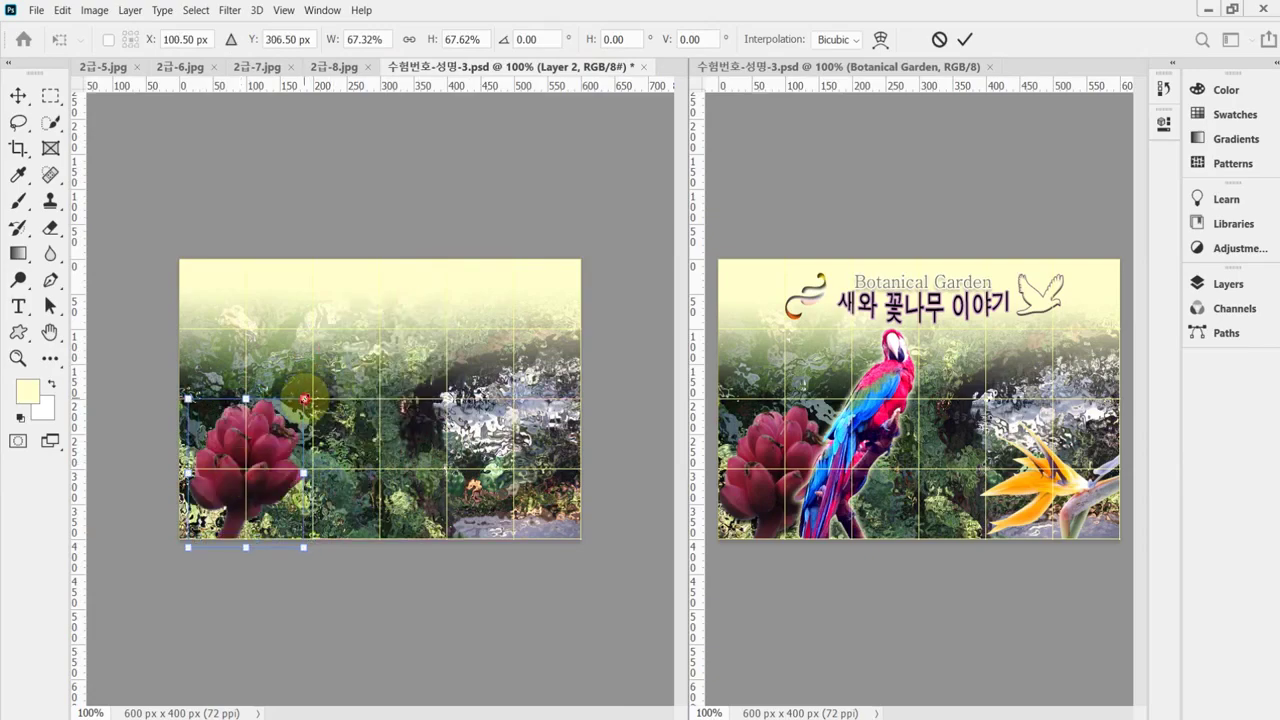
# Step: Enlarge the flower to about 72%, position it at about X 96.5 px and Y 321 px, and save the composition
pyautogui.moveTo(303, 398)
pyautogui.mouseDown()
pyautogui.moveTo(297, 412)
pyautogui.moveTo(309, 402)
pyautogui.mouseUp()
pyautogui.press('Left')
pyautogui.press('Left')
pyautogui.press('Left')
pyautogui.press('Left')
pyautogui.press('Left')
pyautogui.press('Left')
pyautogui.press('Left')
pyautogui.press('Left')
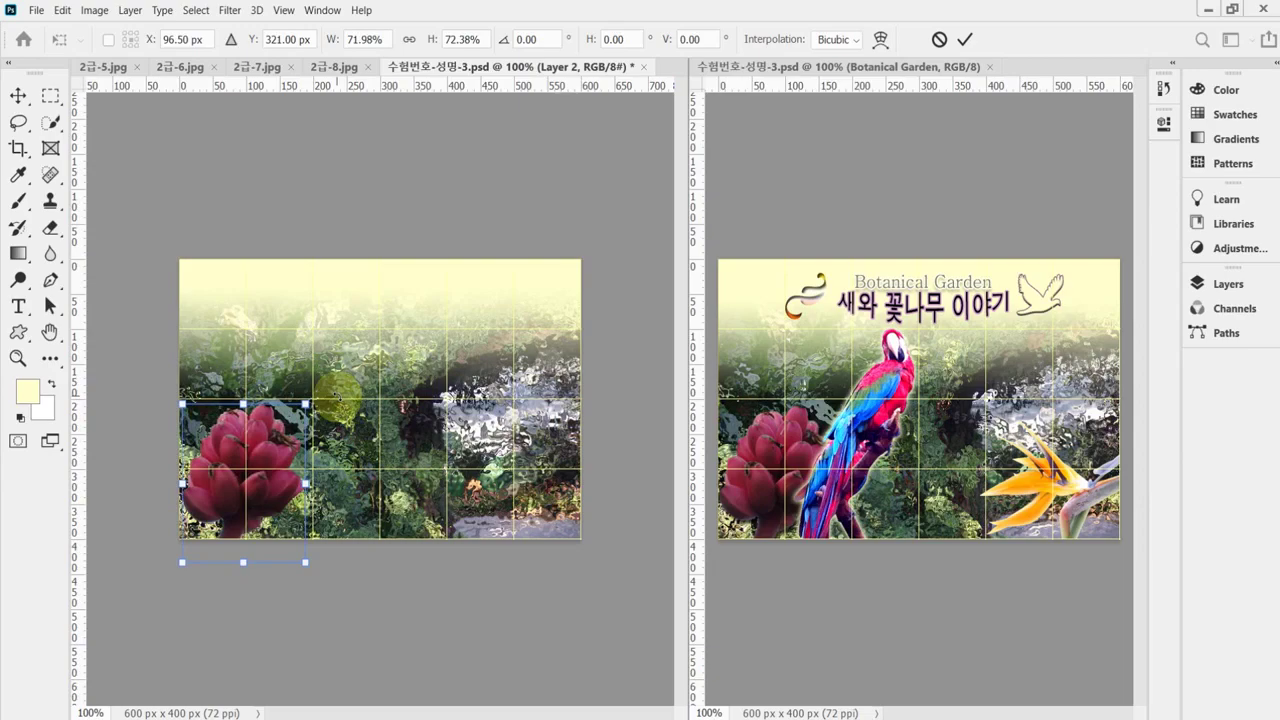
pyautogui.press('Return')
pyautogui.press('w')
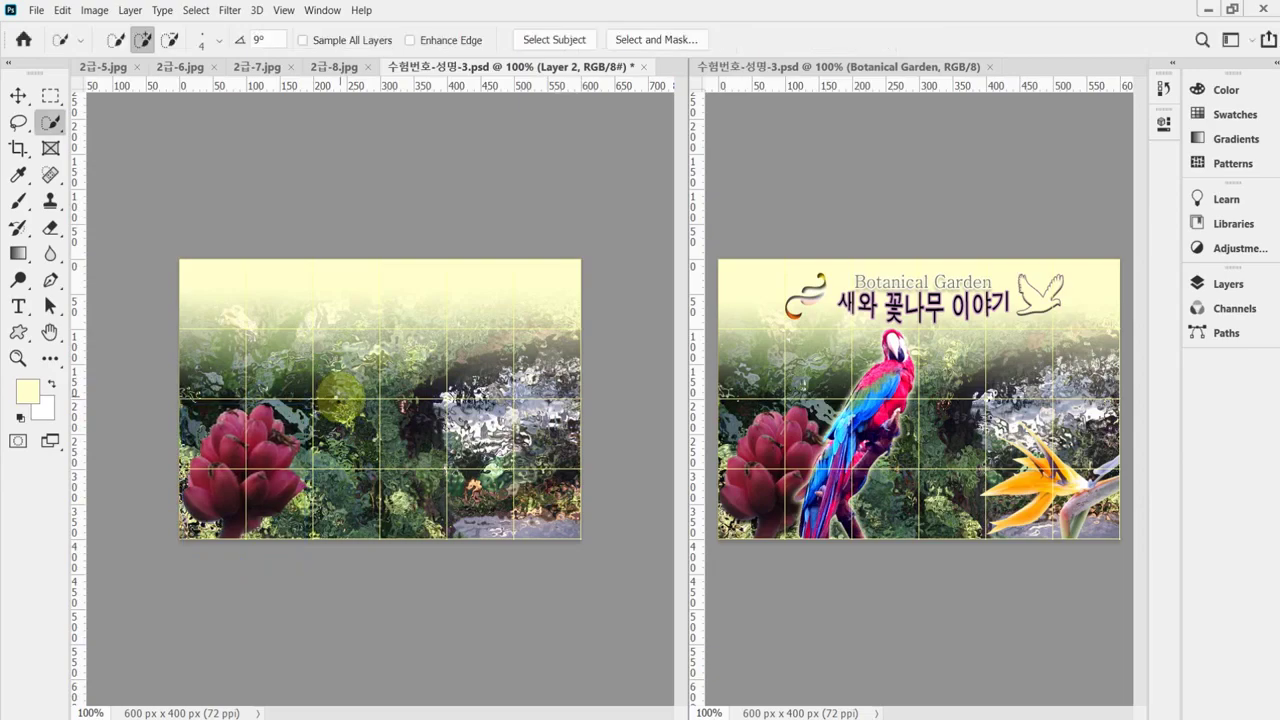
pyautogui.hotkey('ctrl', 's')
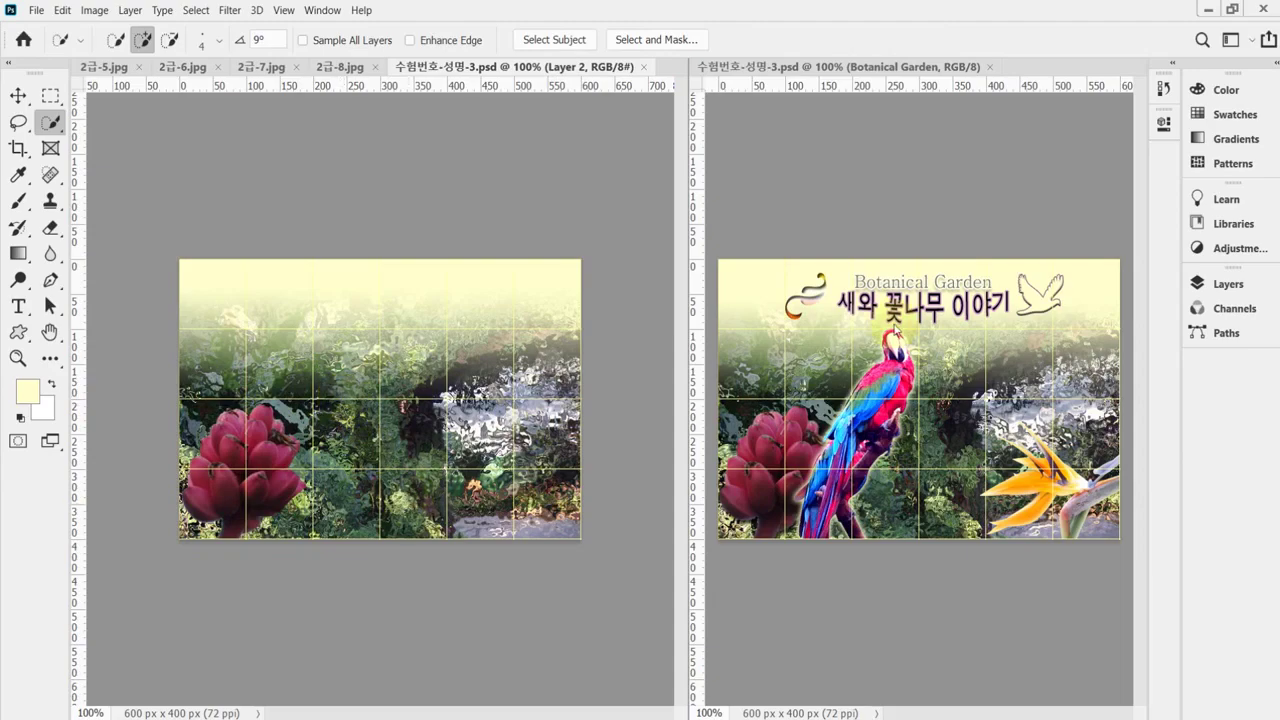
# Step: Add a Drop Shadow to the flower layer with its angle set to 130°
pyautogui.click(1228, 284)
pyautogui.click(998, 490)
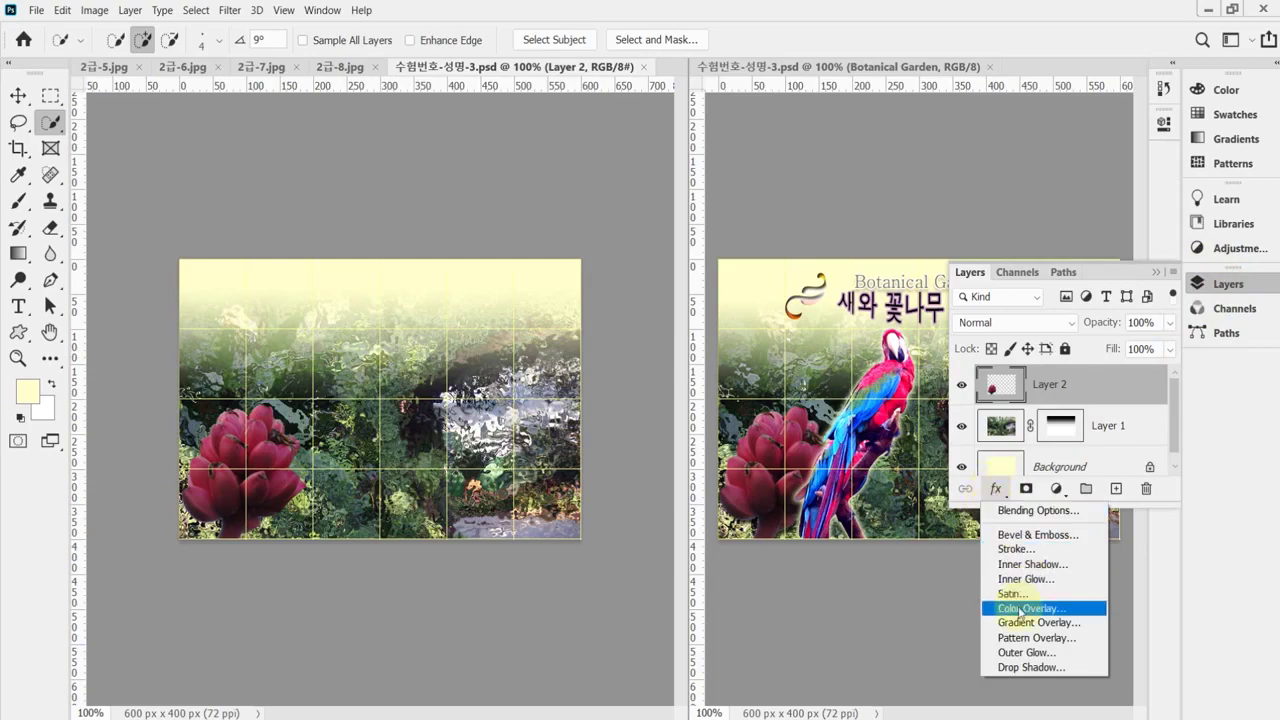
pyautogui.click(1006, 668)
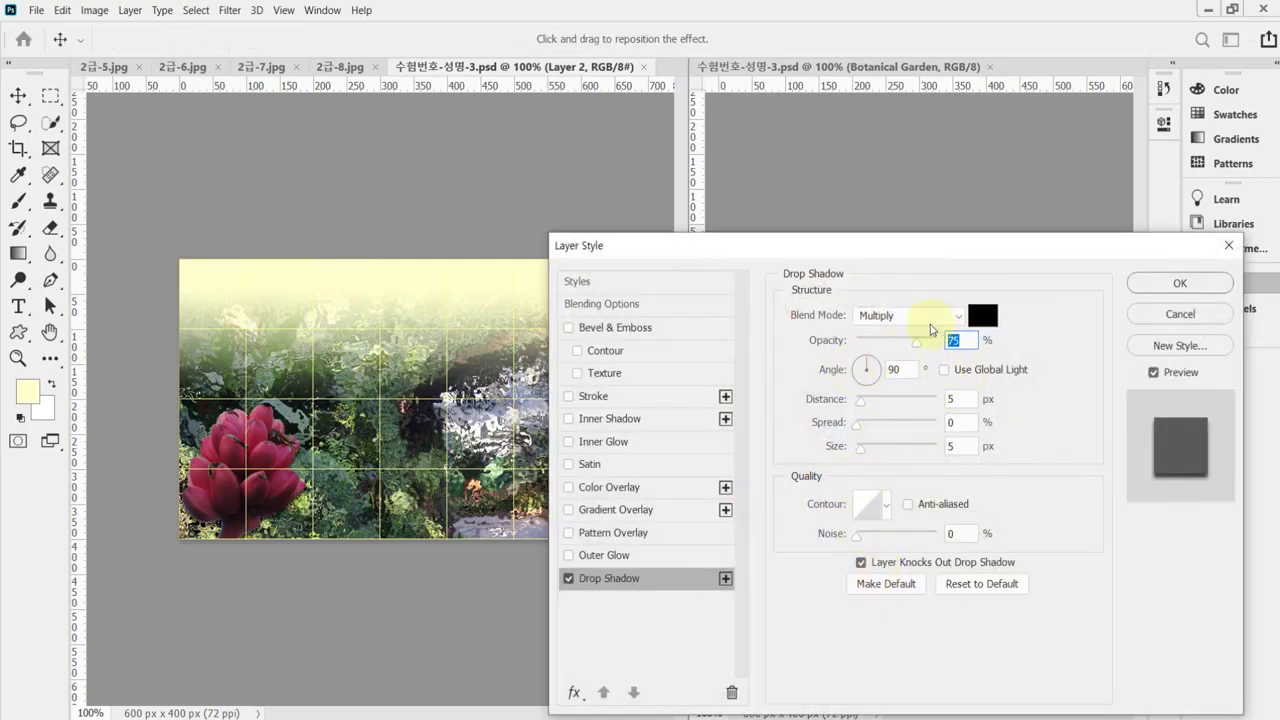
pyautogui.doubleClick(901, 369)
pyautogui.write('1')
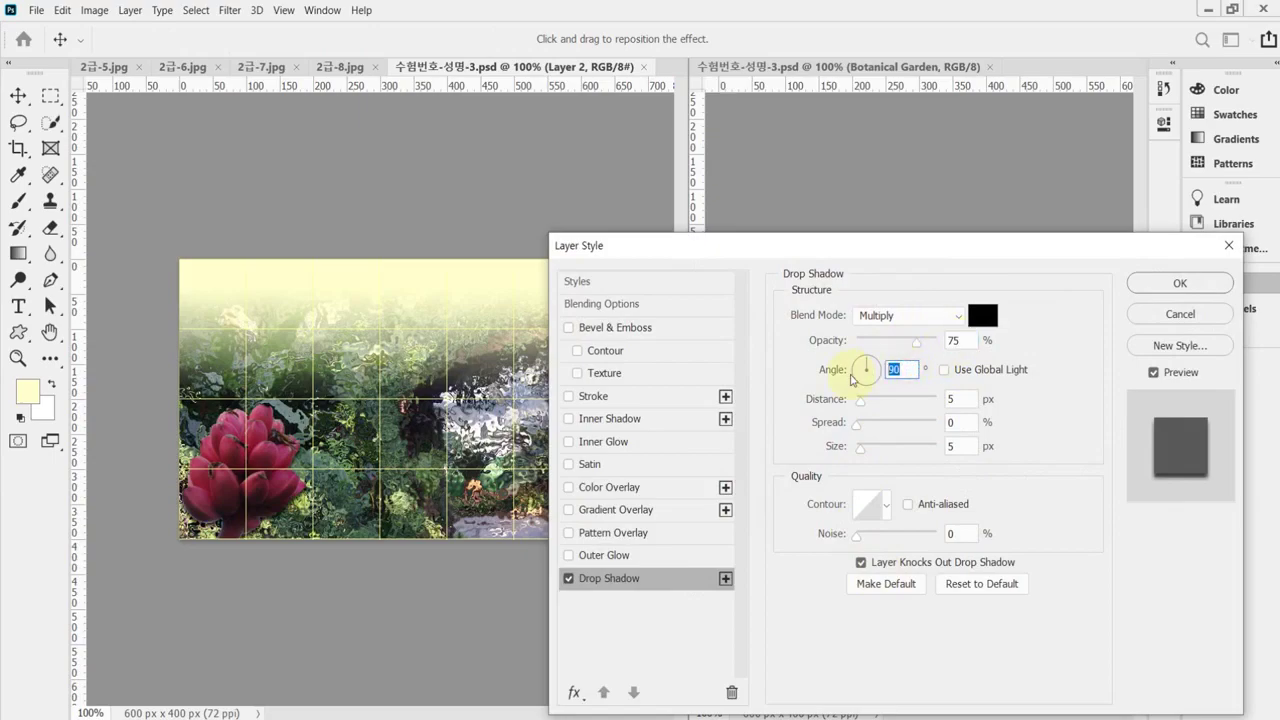
pyautogui.write('30')
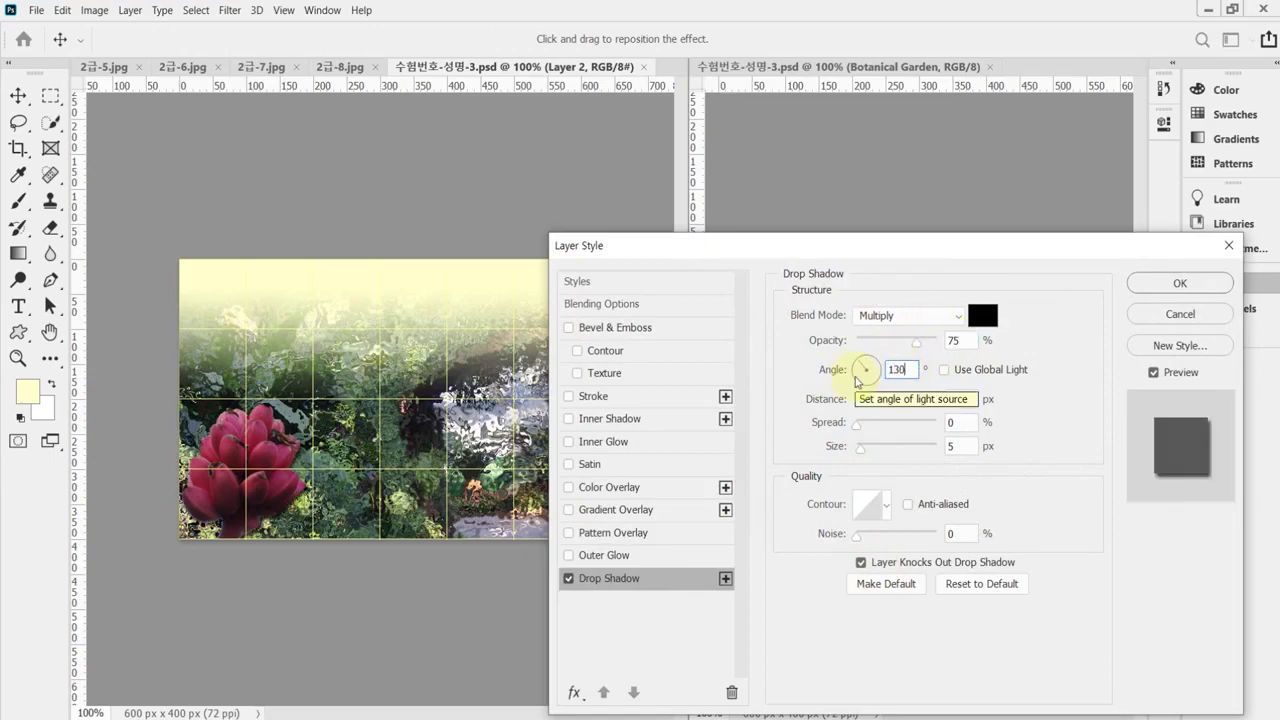
# Step: Set the flower's drop shadow distance to 7 px, apply the style, and save the composition
pyautogui.doubleClick(962, 399)
pyautogui.write('7')
pyautogui.press('Tab')
pyautogui.press('Tab')
pyautogui.press('Tab')
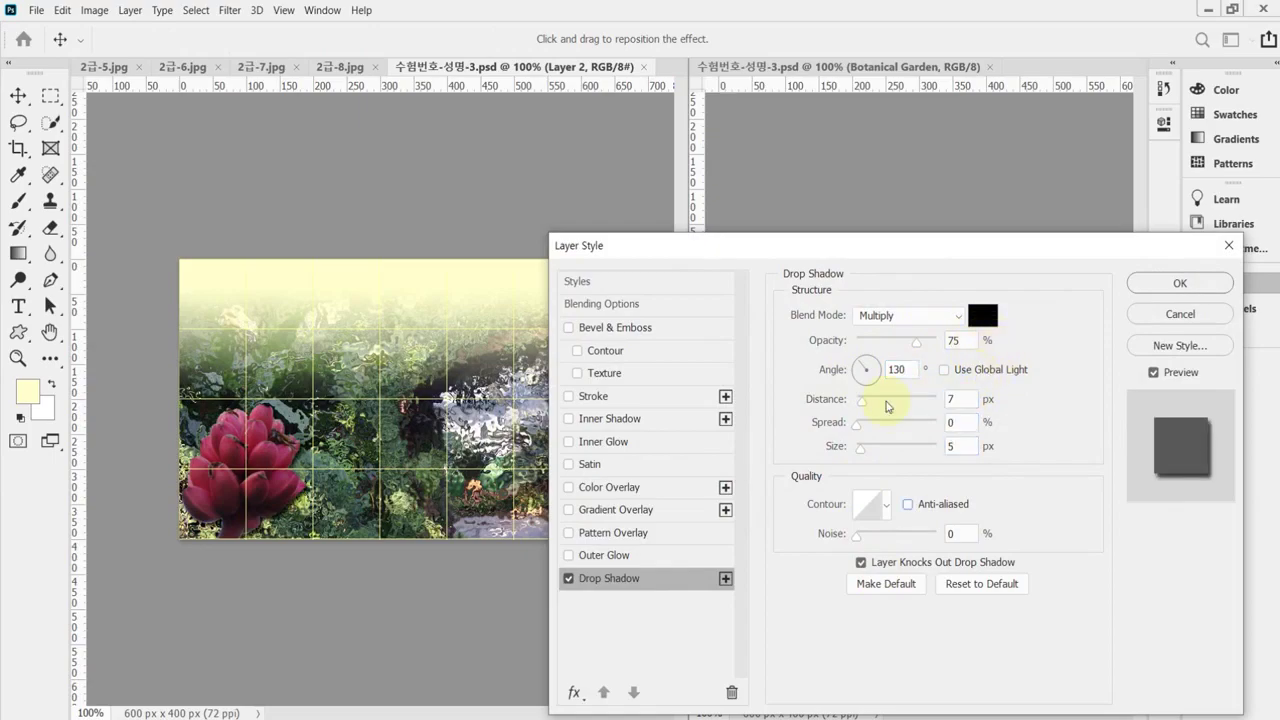
pyautogui.press('Return')
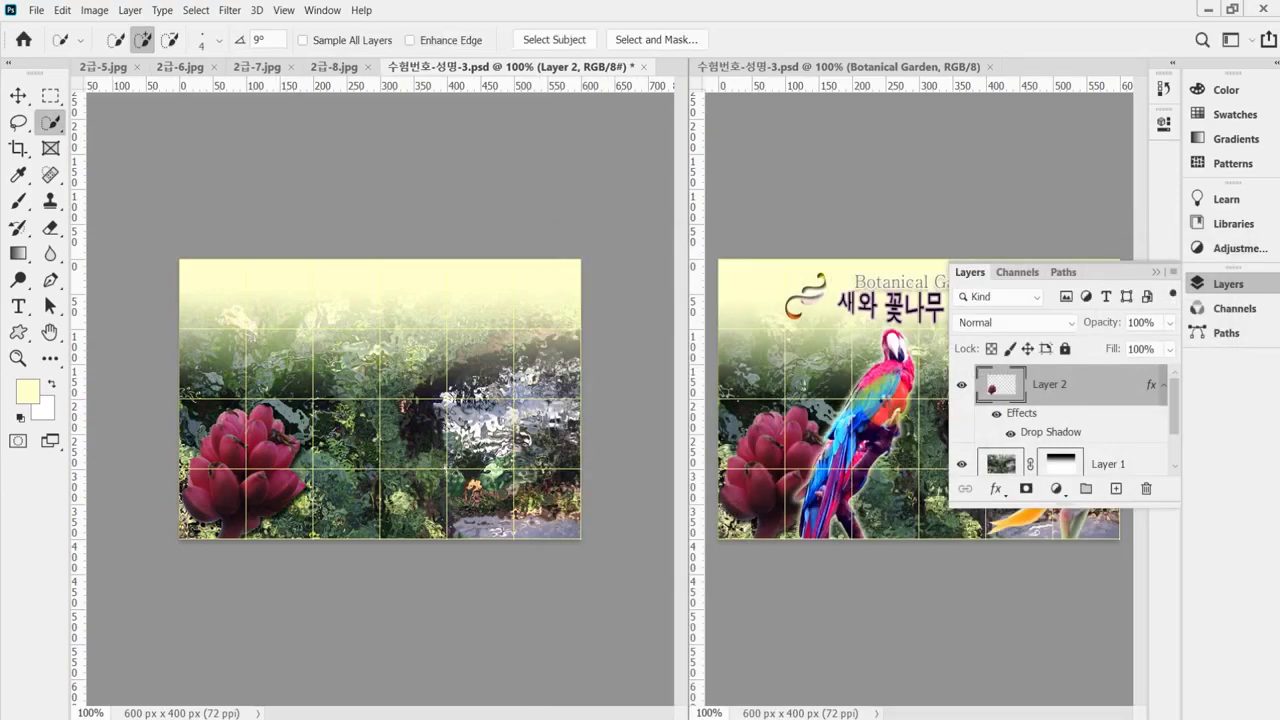
pyautogui.hotkey('ctrl', 's')
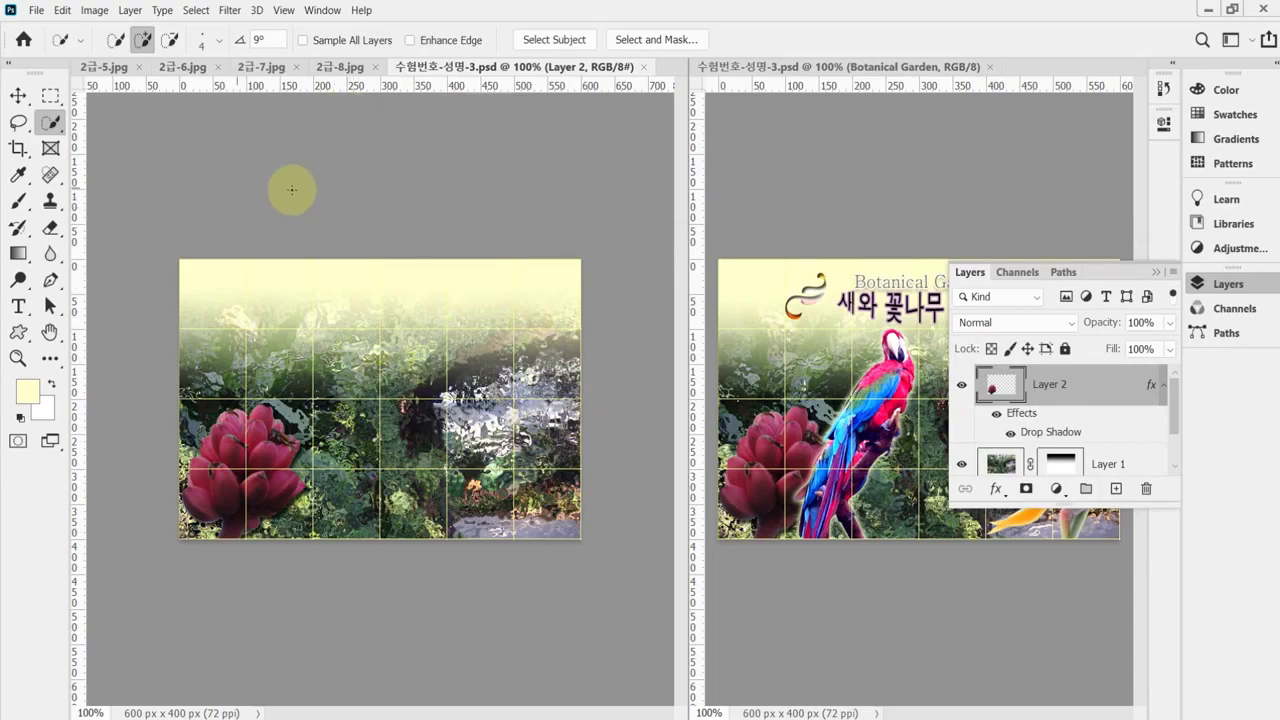
# Step: In 2급-7.jpg, clear the existing selection and select the parrot by inverting a Magic Wand selection of the sky at tolerance 45
pyautogui.click(259, 66)
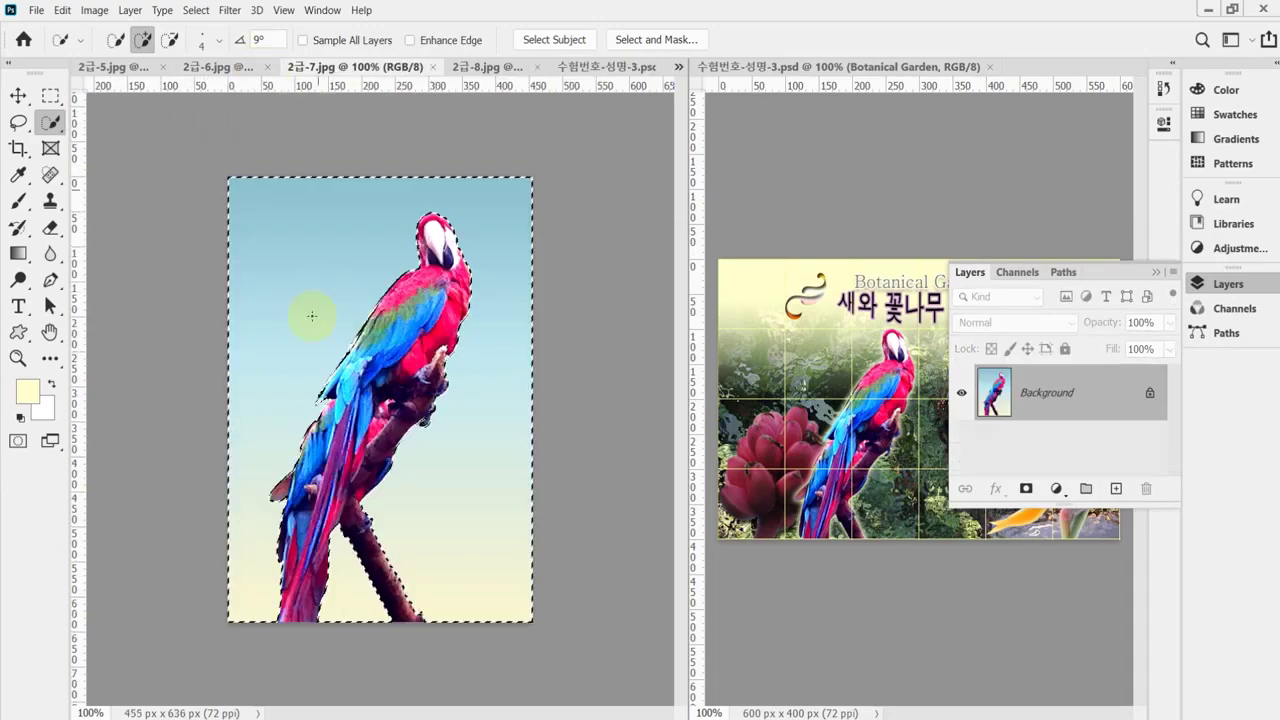
pyautogui.hotkey('ctrl', 'd')
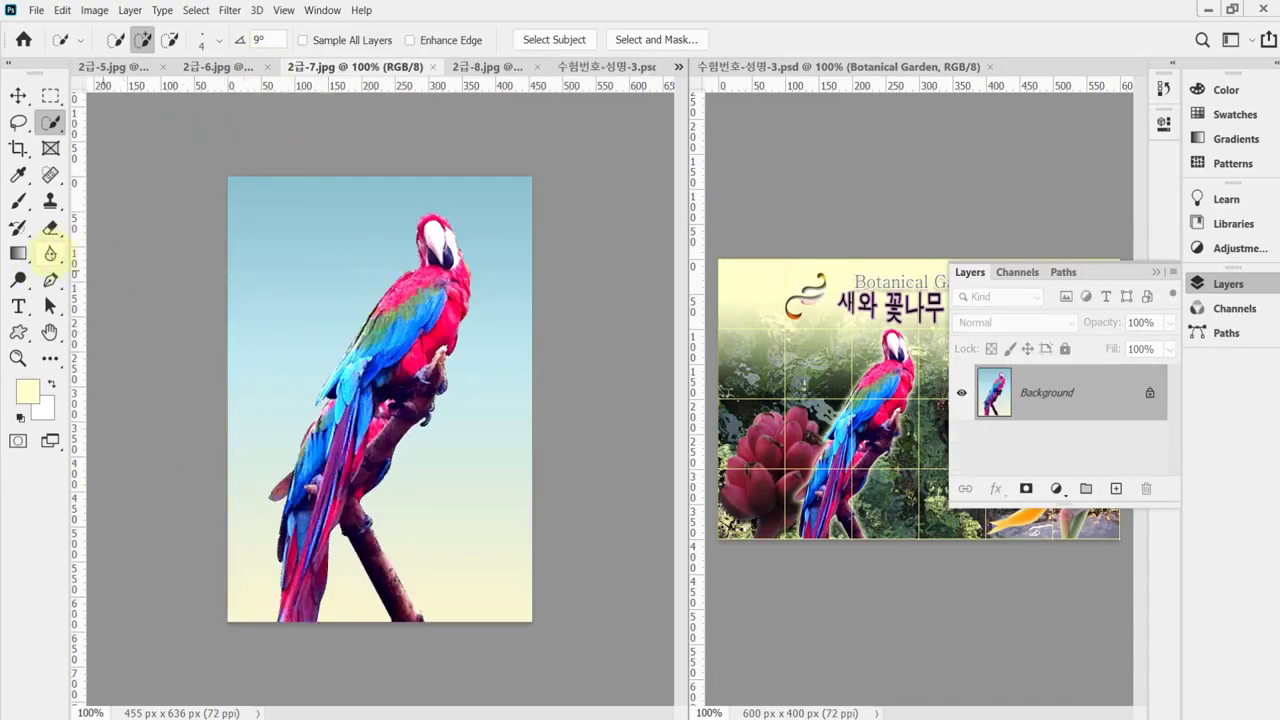
pyautogui.click(52, 124)
pyautogui.rightClick(55, 128)
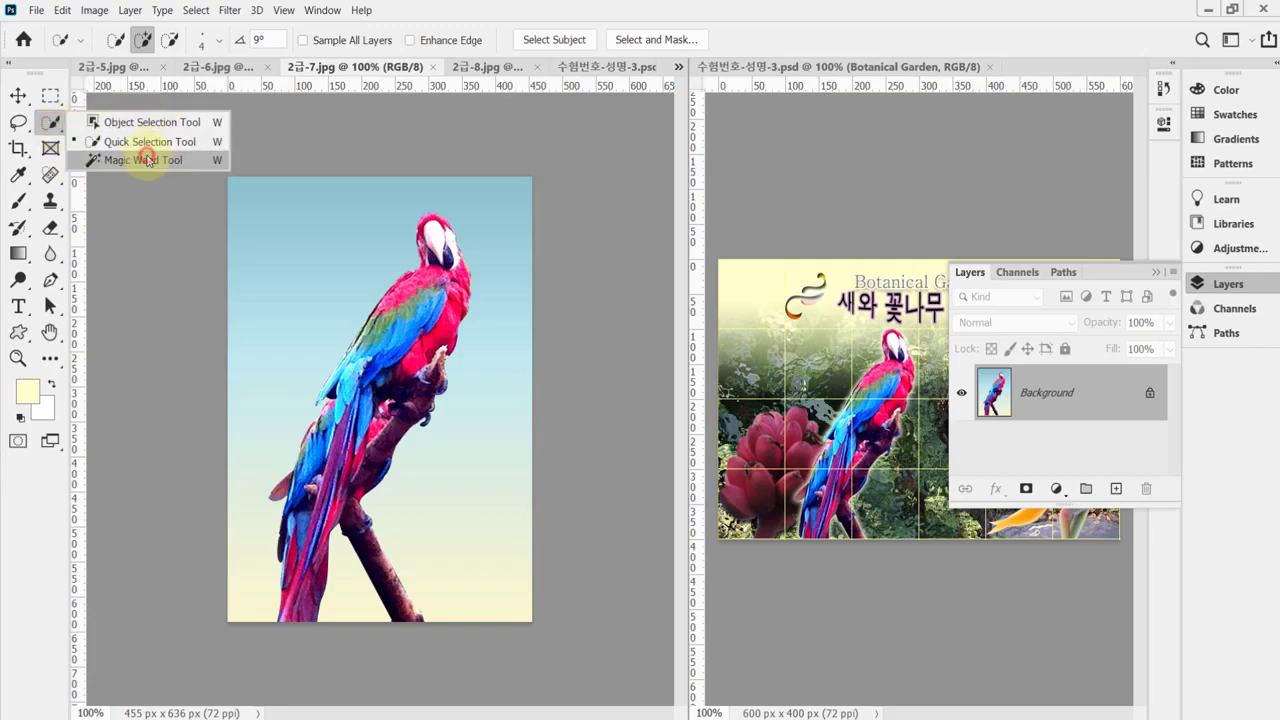
pyautogui.click(145, 160)
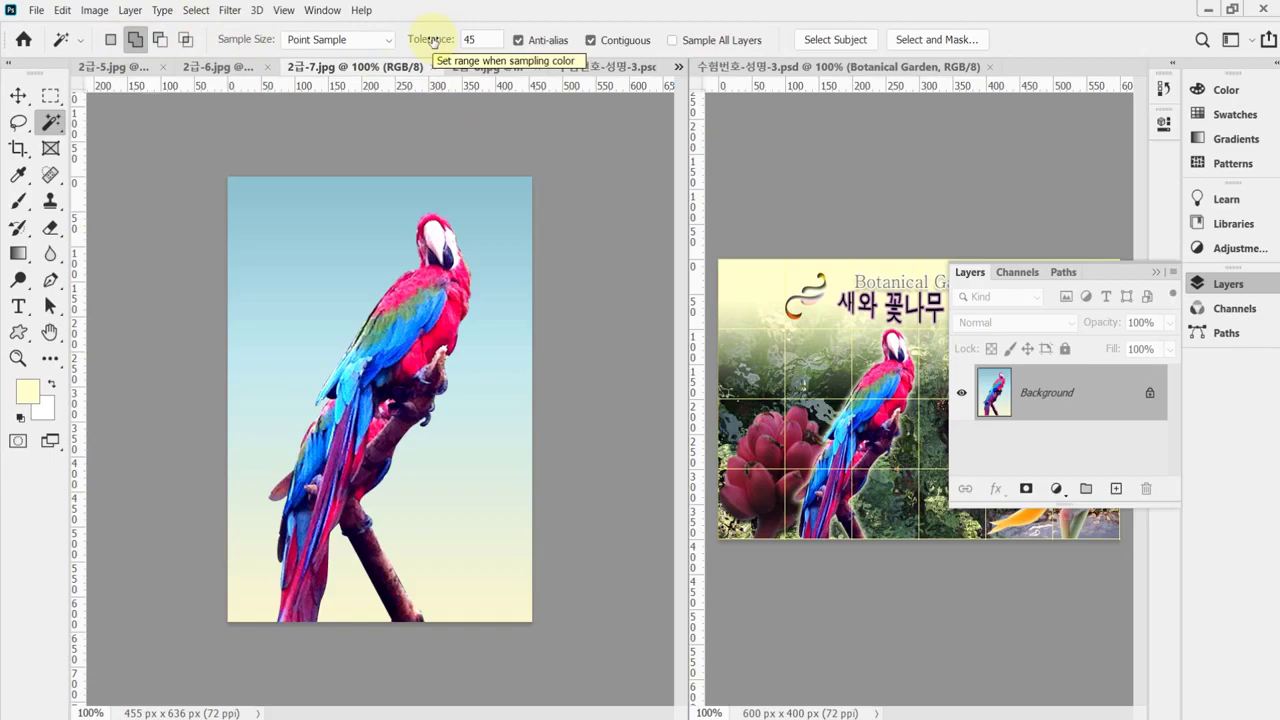
pyautogui.click(432, 40)
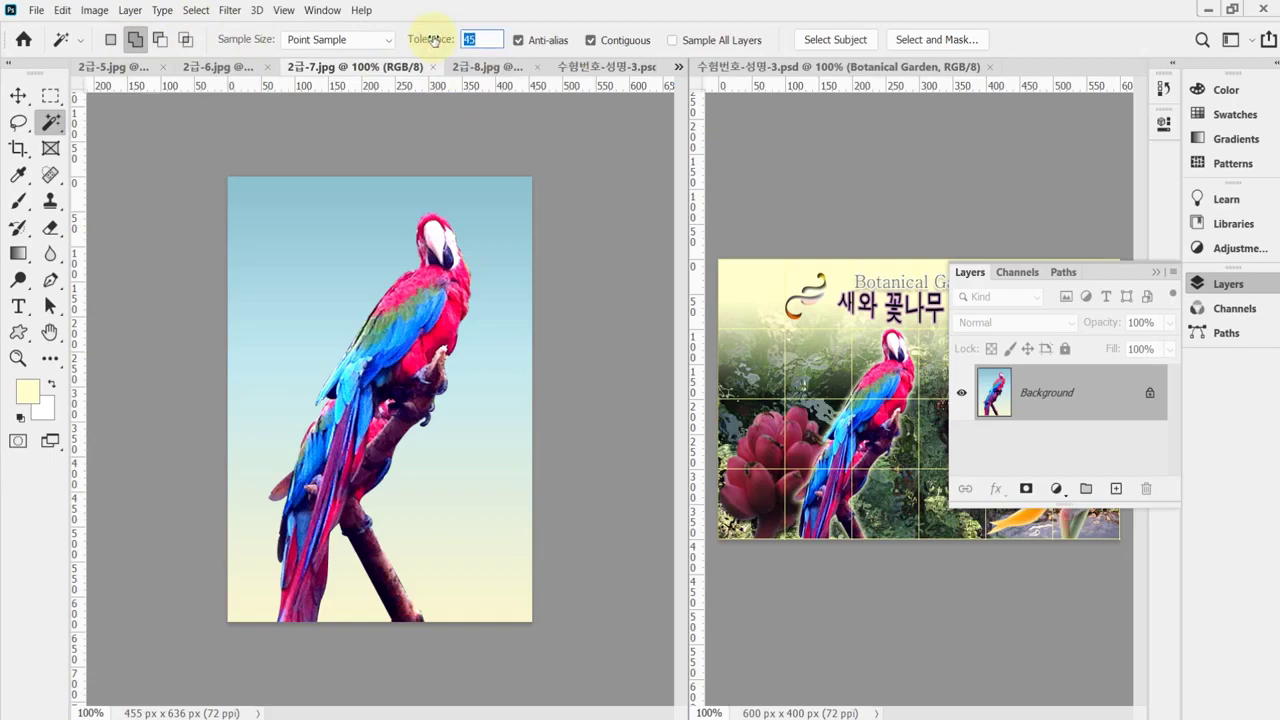
pyautogui.click(323, 216)
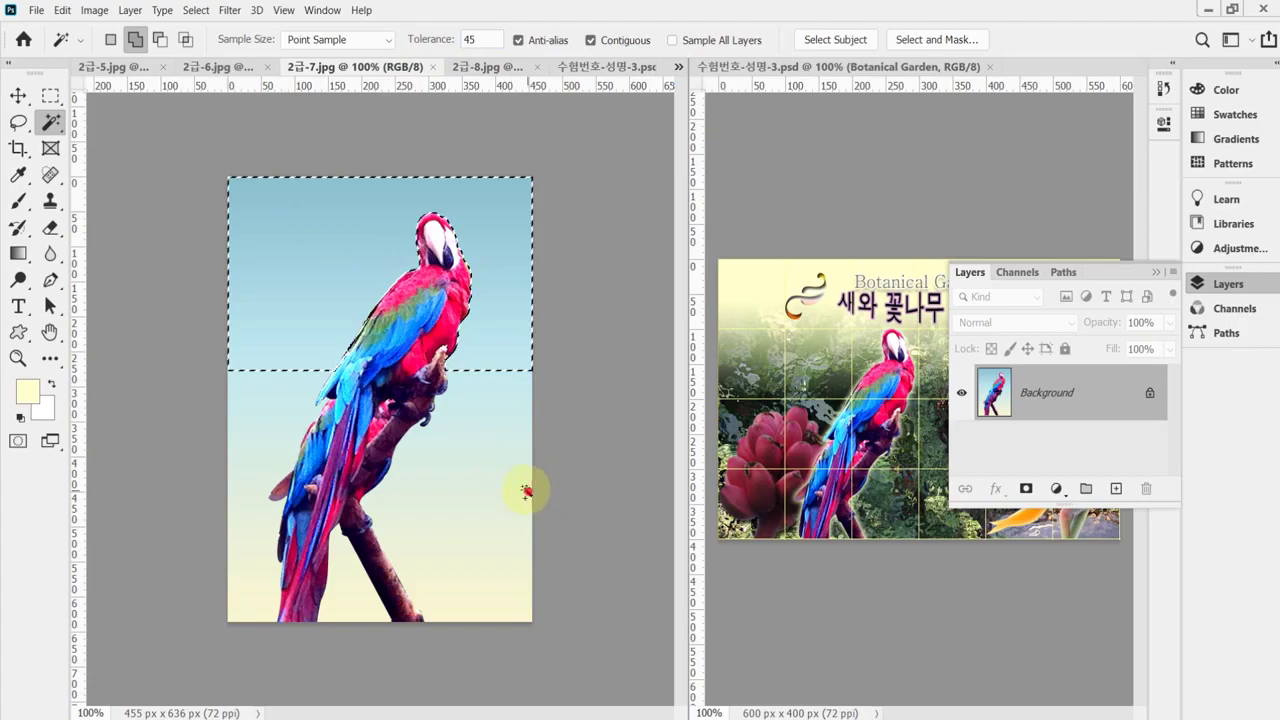
pyautogui.click(291, 423)
pyautogui.click(265, 569)
pyautogui.click(356, 592)
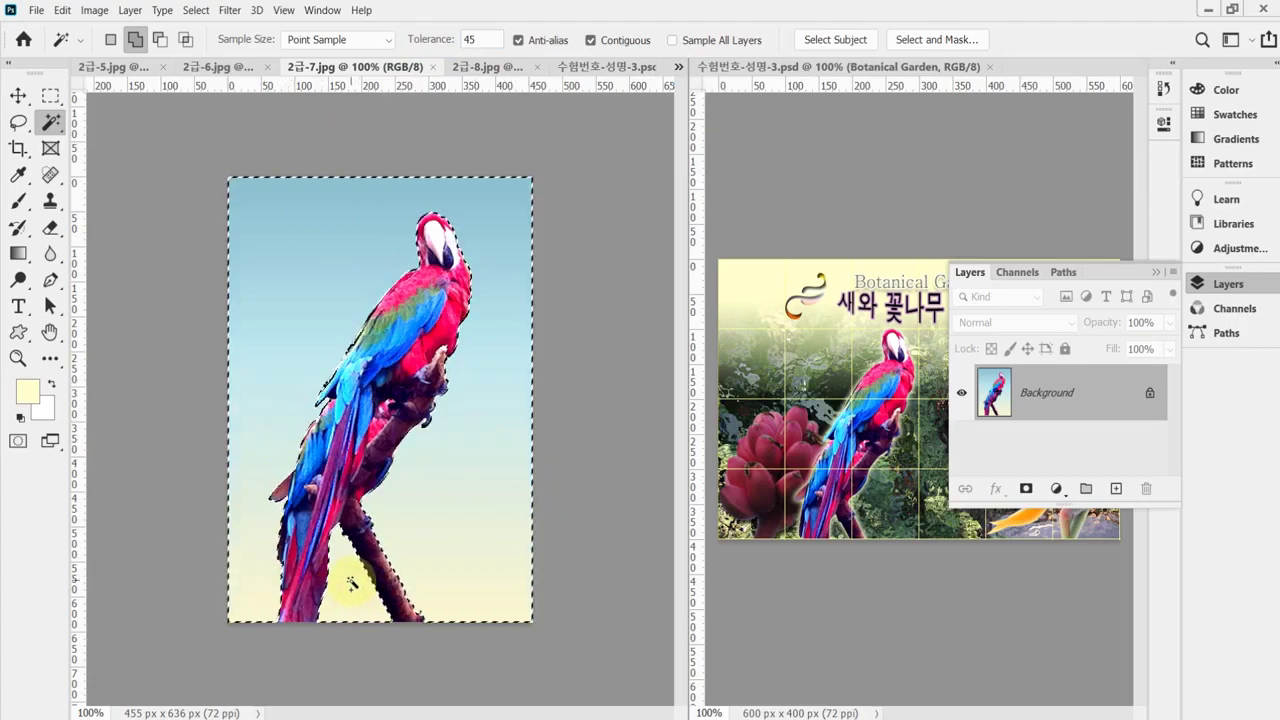
pyautogui.click(482, 390)
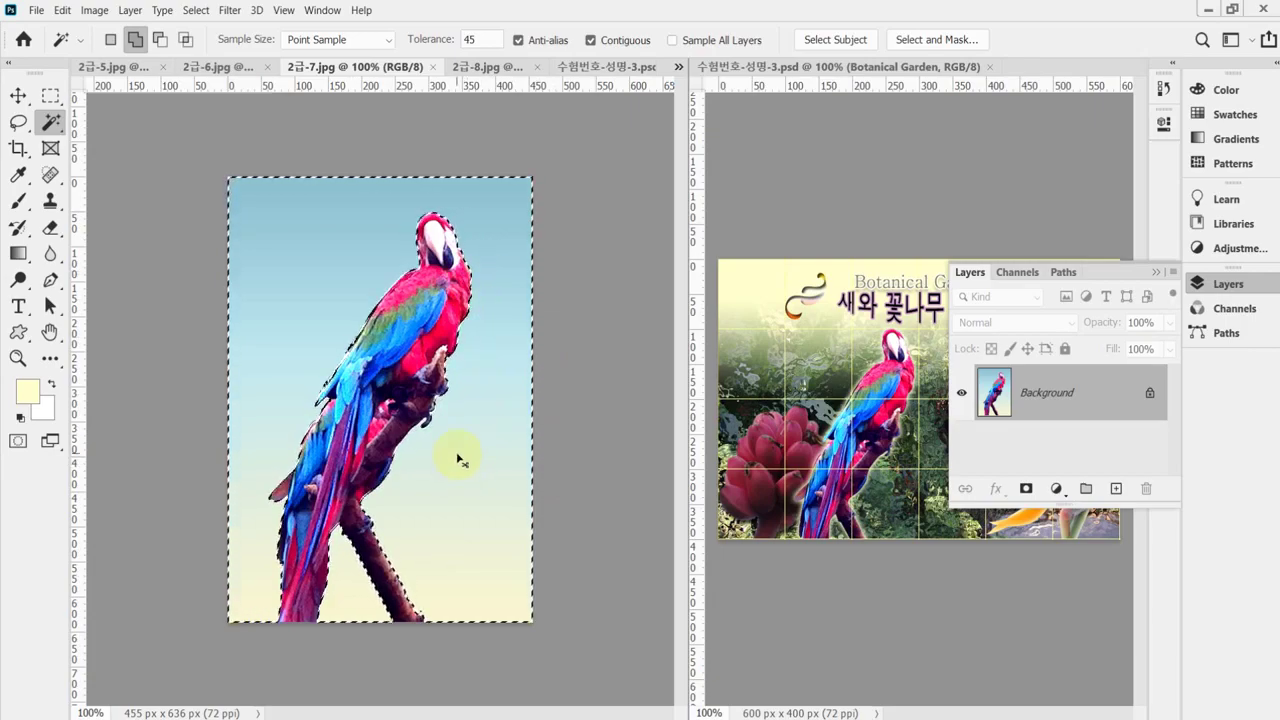
pyautogui.hotkey('ctrl', 'shift', 'i')
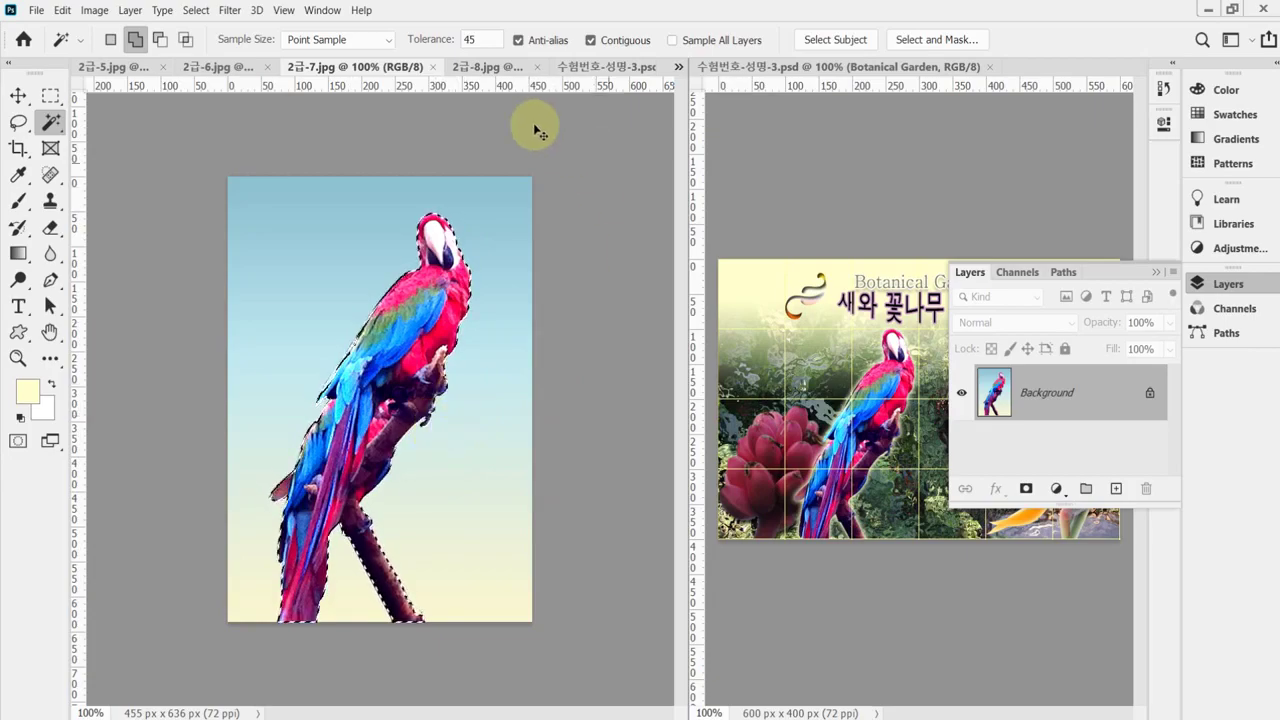
# Step: Paste the selected parrot into the 600 × 400 composition and scale it down to about 73% beside the red flower
pyautogui.click(584, 66)
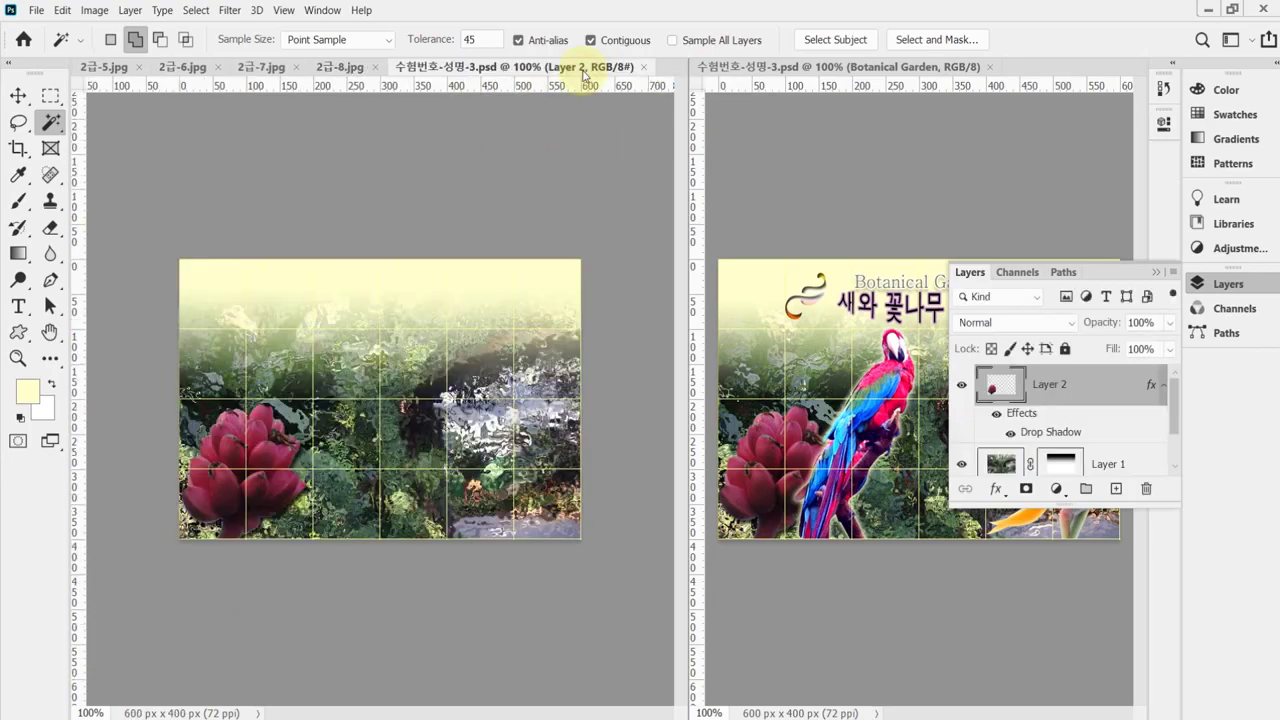
pyautogui.hotkey('ctrl', 'v')
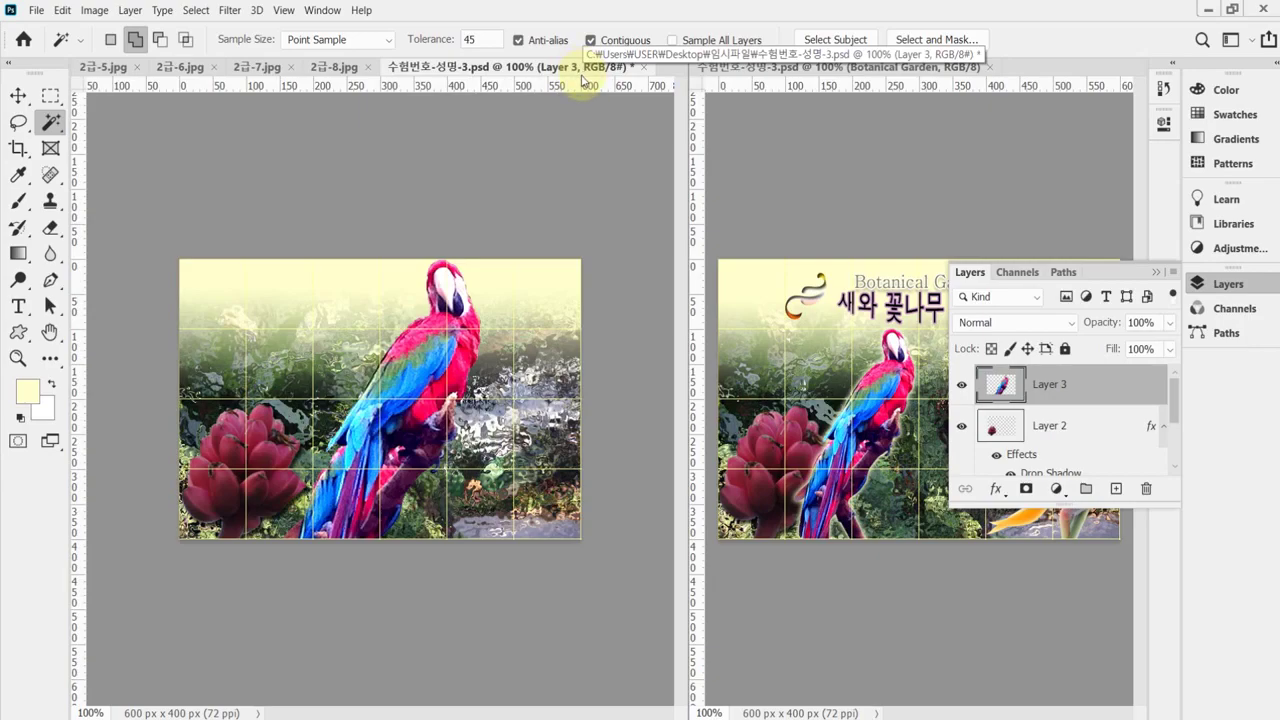
pyautogui.hotkey('ctrl', 't')
pyautogui.moveTo(479, 261); pyautogui.dragTo(427, 368)
pyautogui.moveTo(383, 495); pyautogui.dragTo(367, 406)
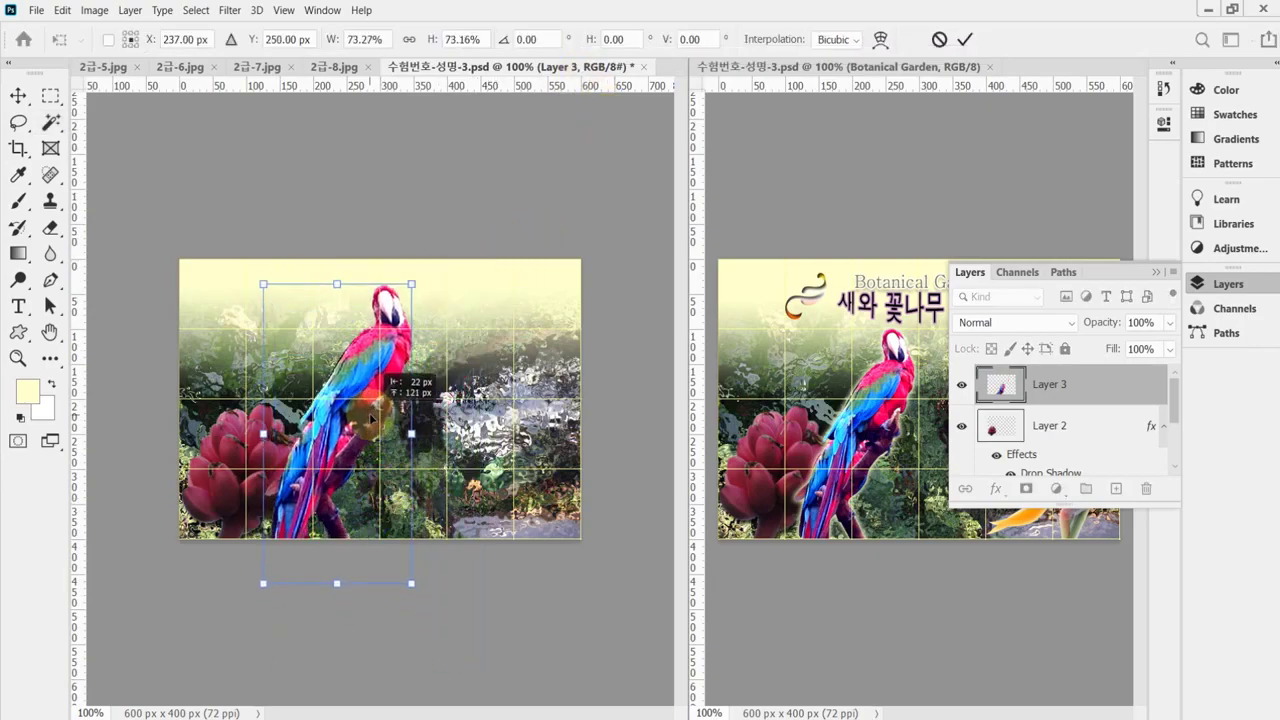
# Step: Reduce the parrot to about 62.7%, position it at about X 205 px and Y 280 px, and save the composition
pyautogui.moveTo(411, 283); pyautogui.dragTo(390, 327)
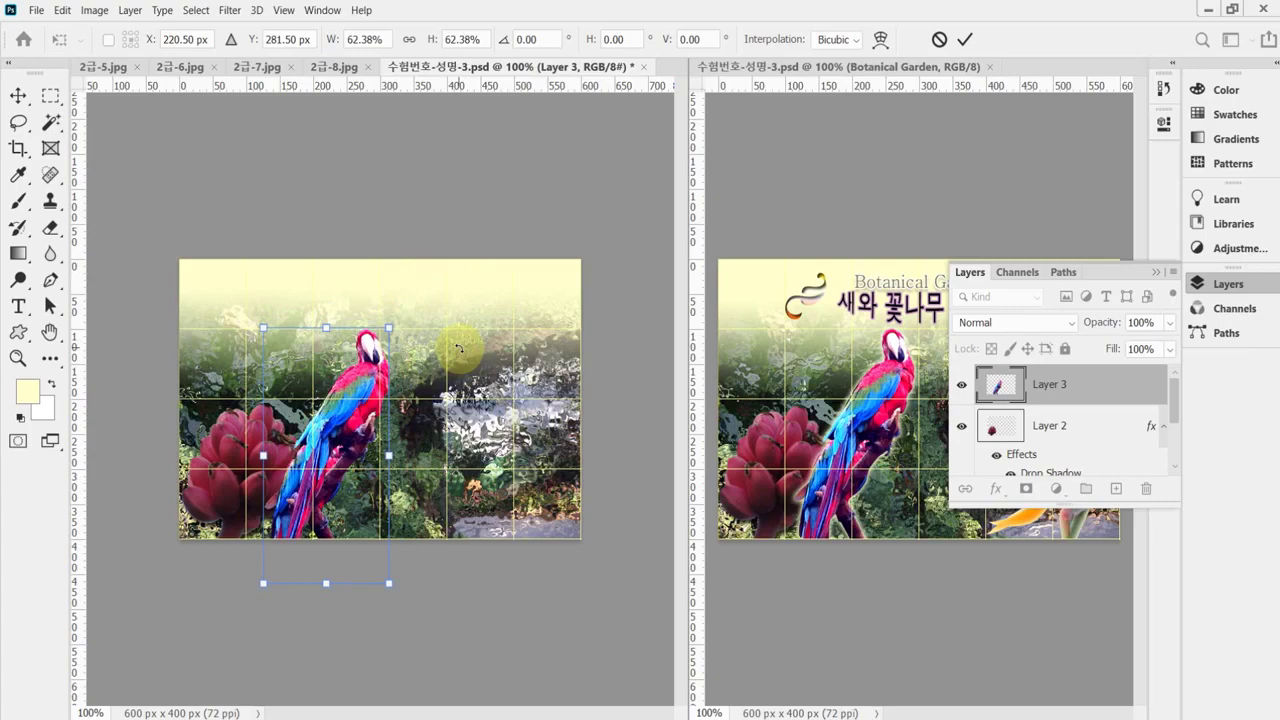
pyautogui.moveTo(382, 454); pyautogui.dragTo(367, 455)
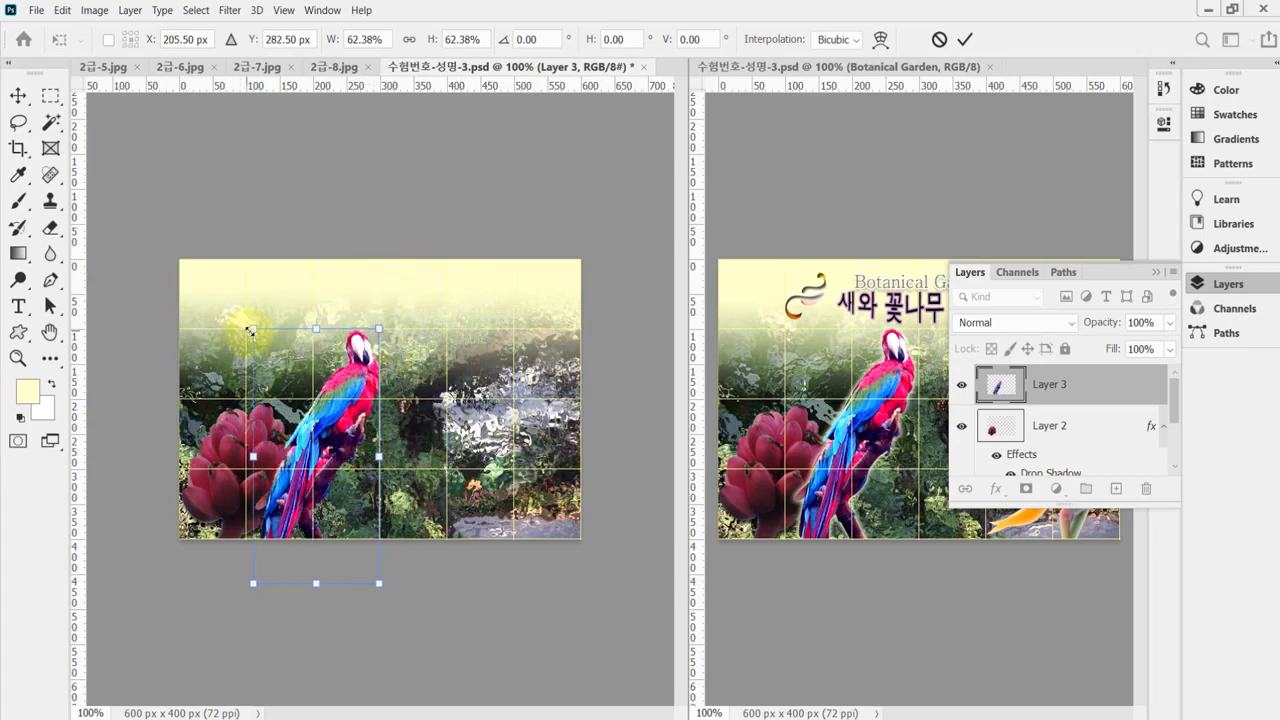
pyautogui.moveTo(251, 329); pyautogui.dragTo(249, 322)
pyautogui.moveTo(372, 436); pyautogui.dragTo(393, 432)
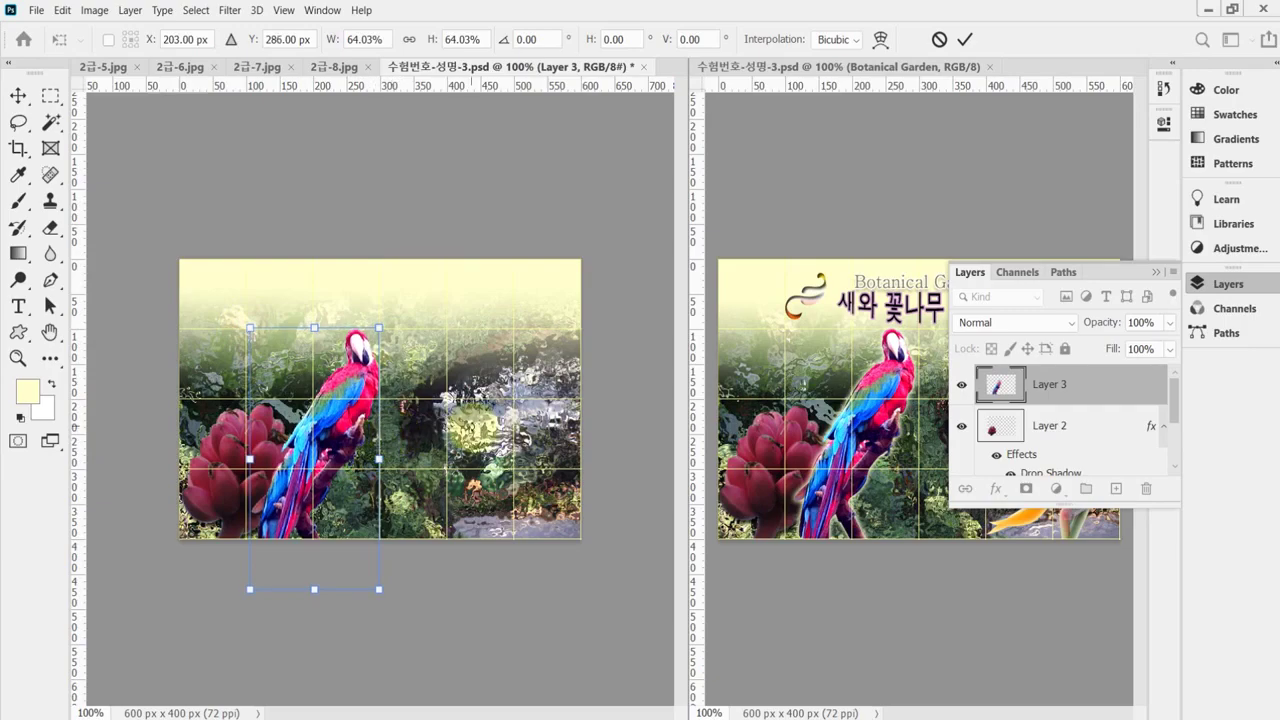
pyautogui.moveTo(255, 585); pyautogui.dragTo(250, 583)
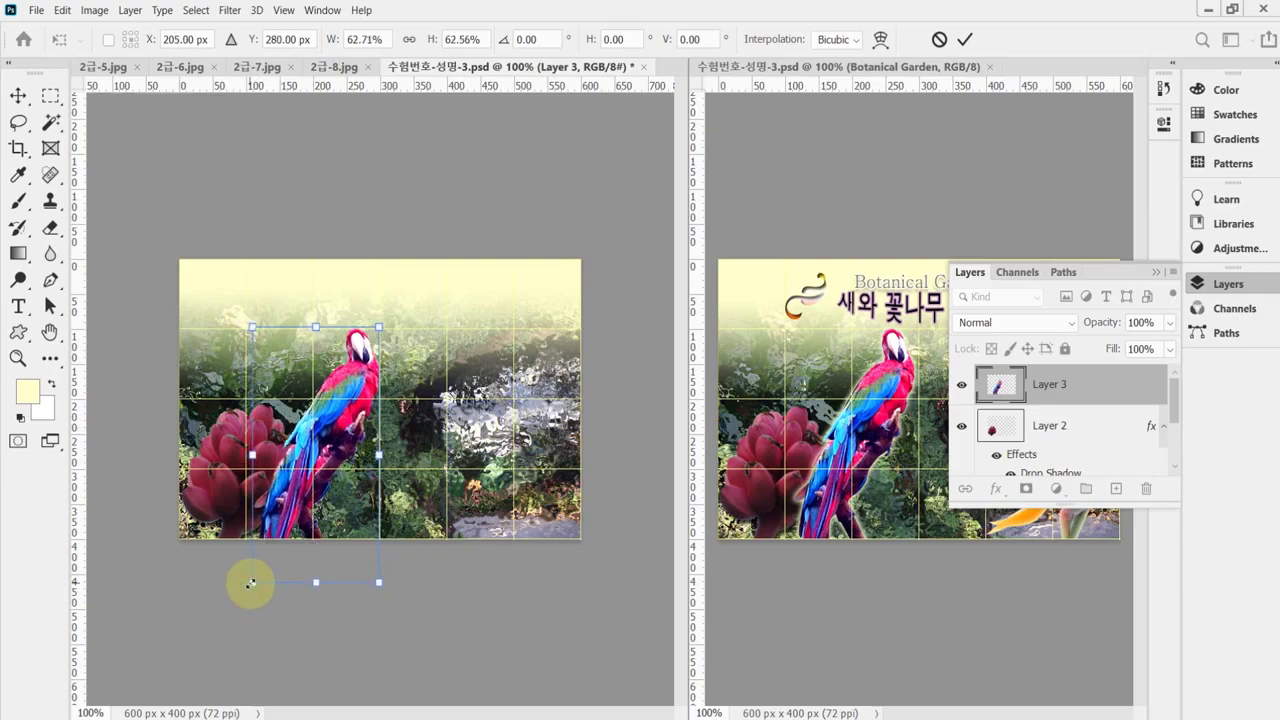
pyautogui.press('Return')
pyautogui.press('w')
pyautogui.hotkey('ctrl', 's')
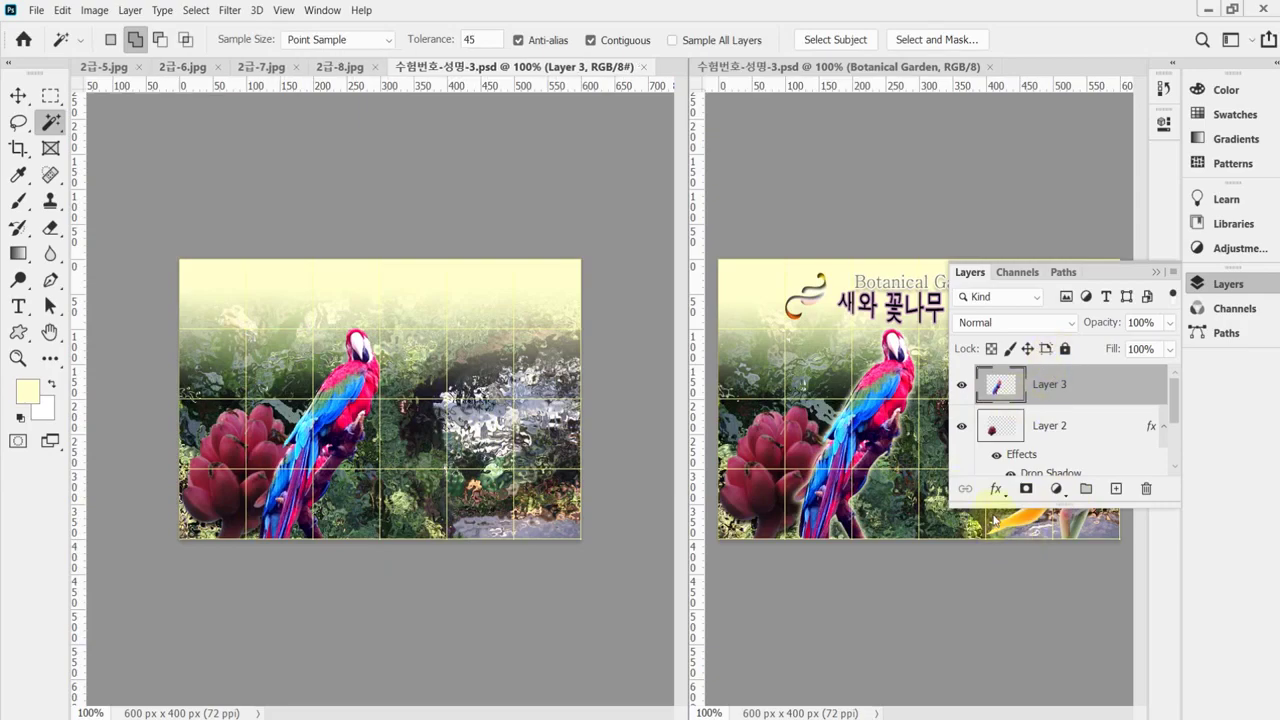
# Step: Add an Outer Glow to the parrot layer at 75% opacity and 10 px size, and apply the style
pyautogui.click(995, 490)
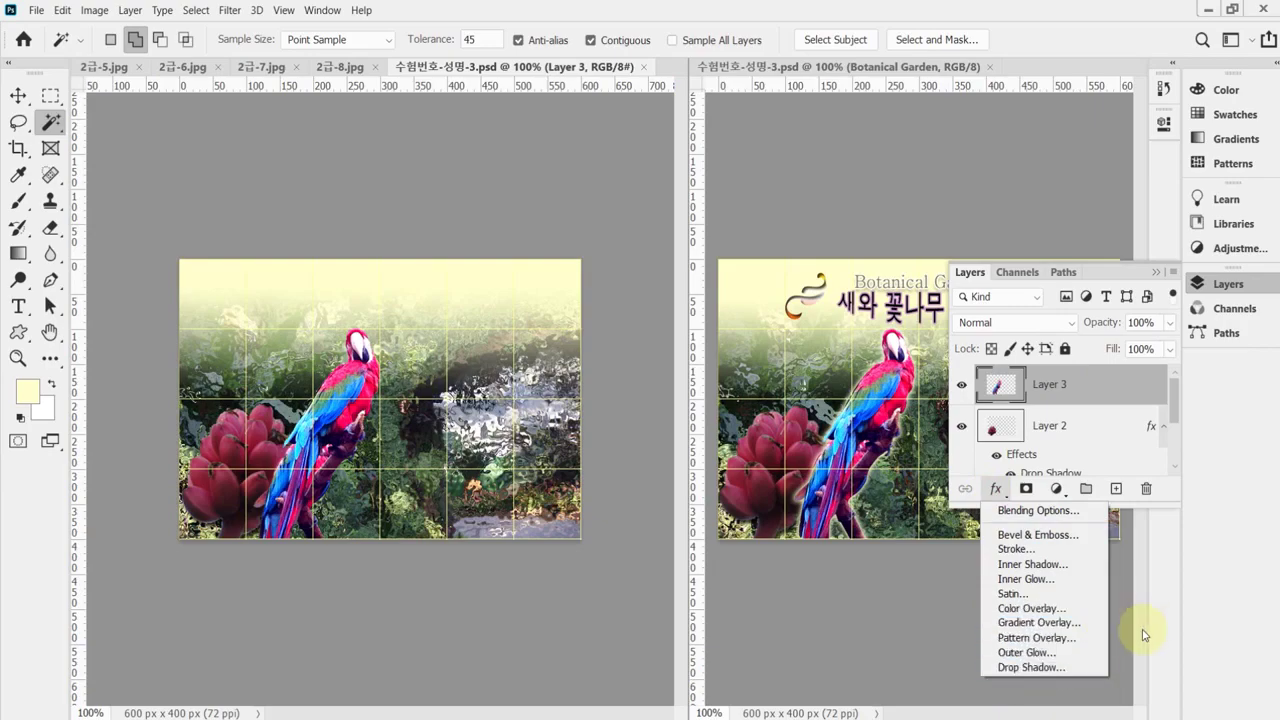
pyautogui.click(1040, 655)
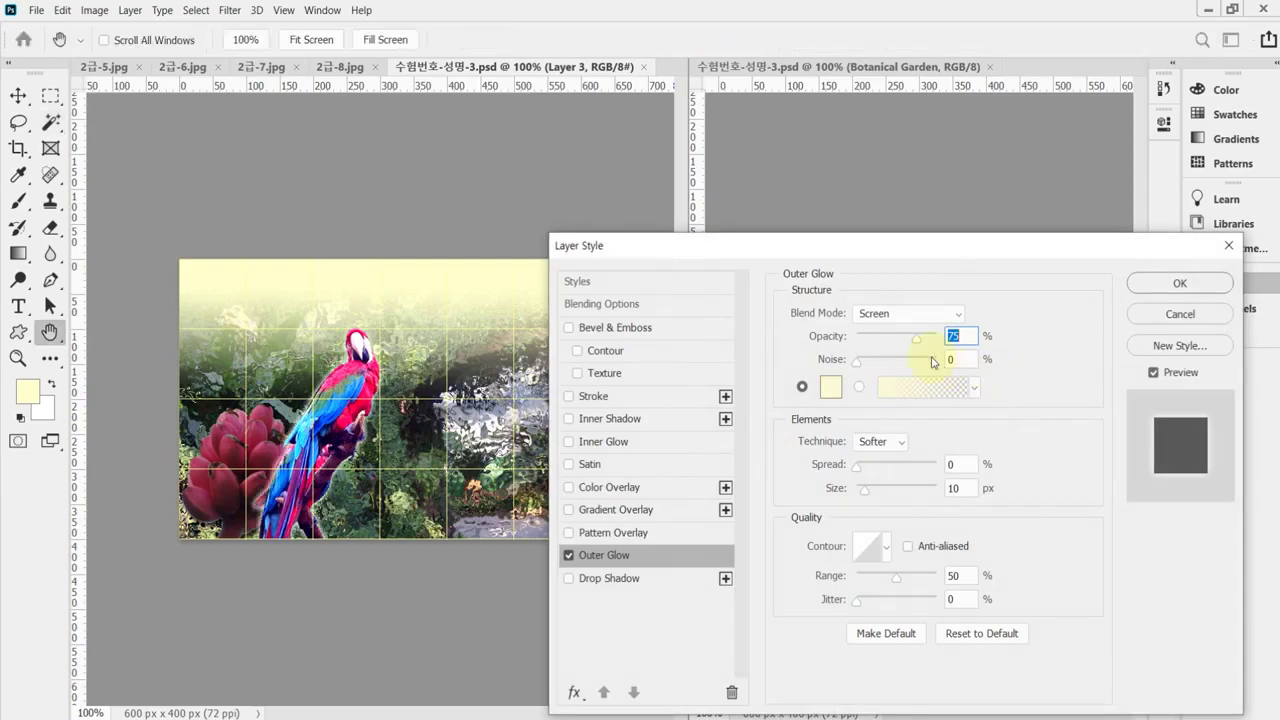
pyautogui.moveTo(912, 264); pyautogui.dragTo(968, 323)
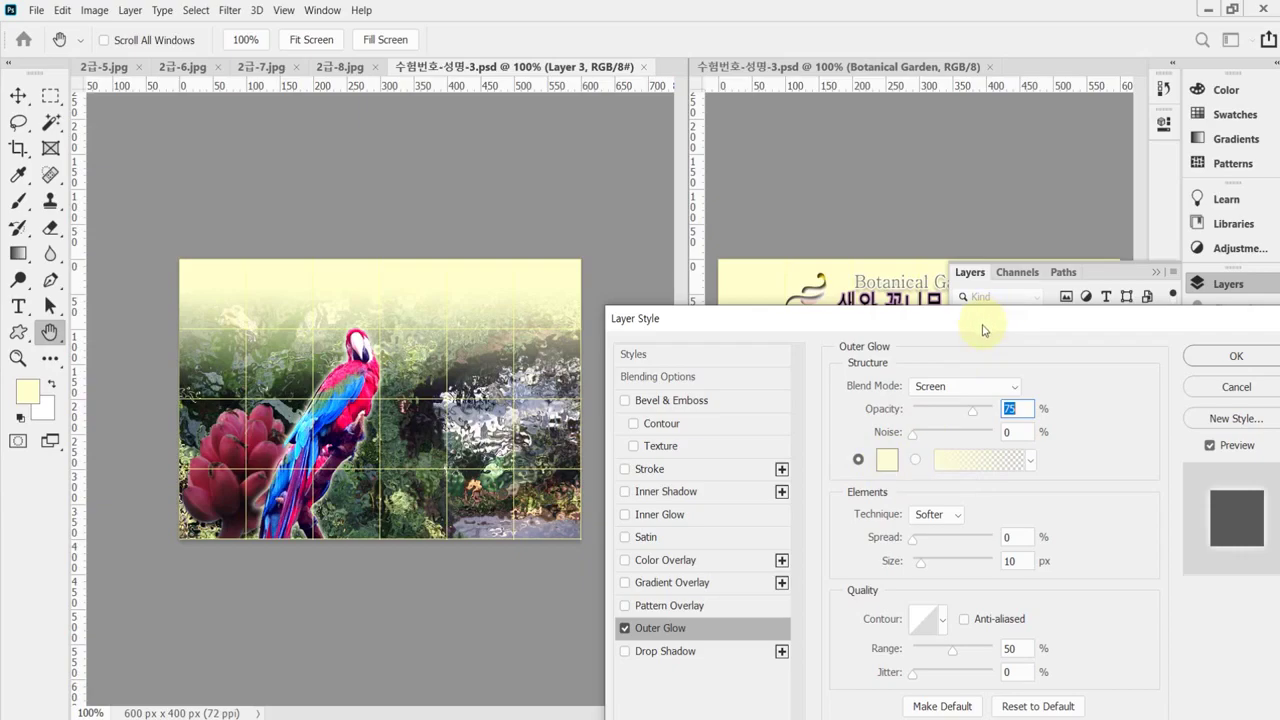
pyautogui.moveTo(982, 330); pyautogui.dragTo(978, 310)
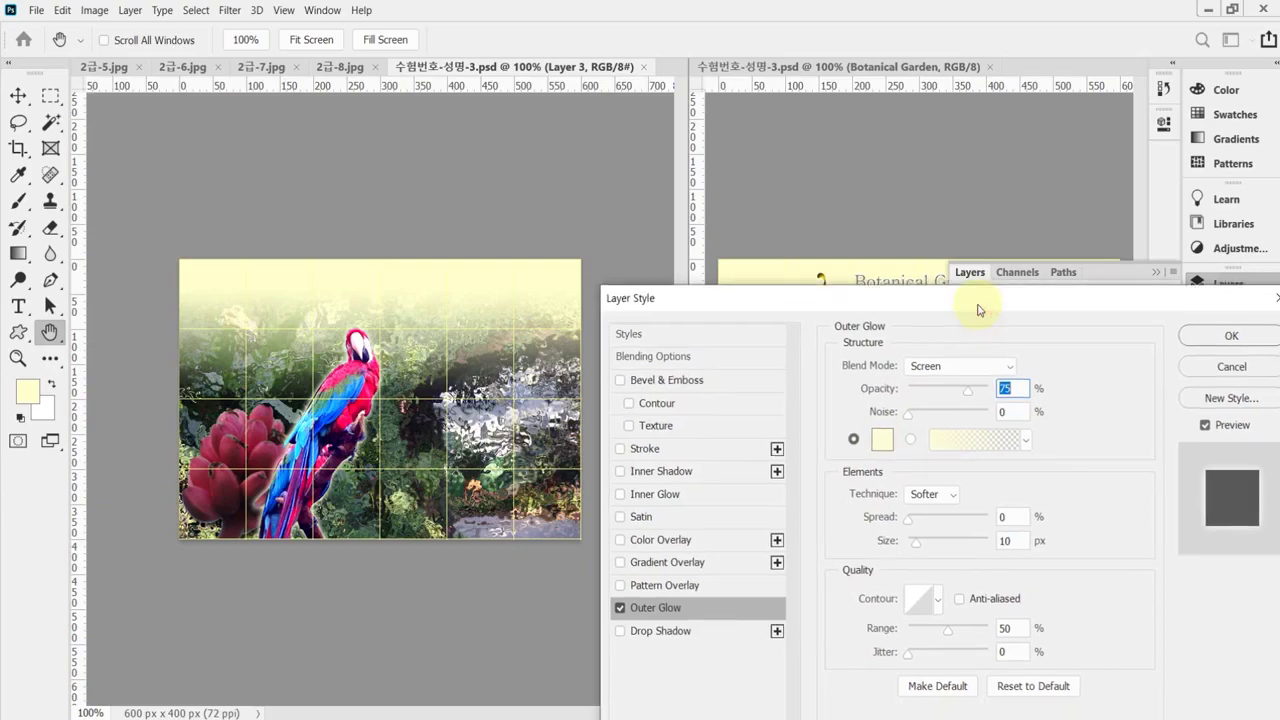
pyautogui.click(1193, 345)
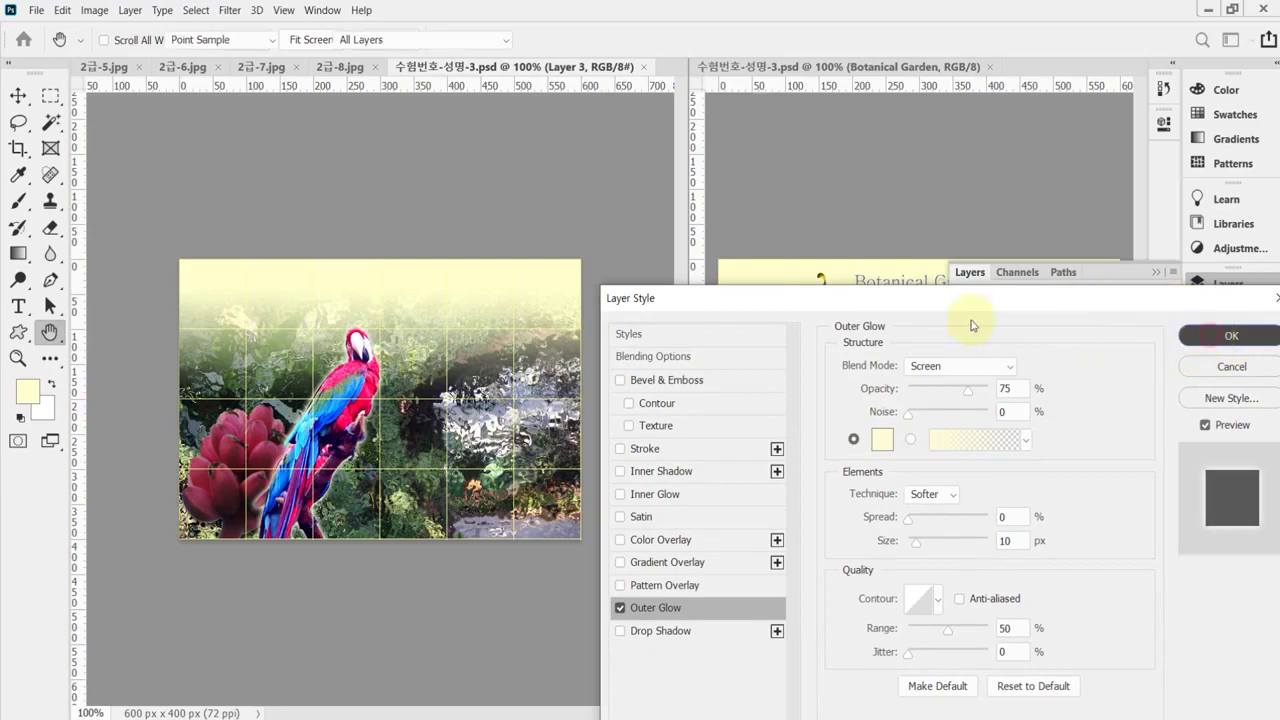
pyautogui.press('w')
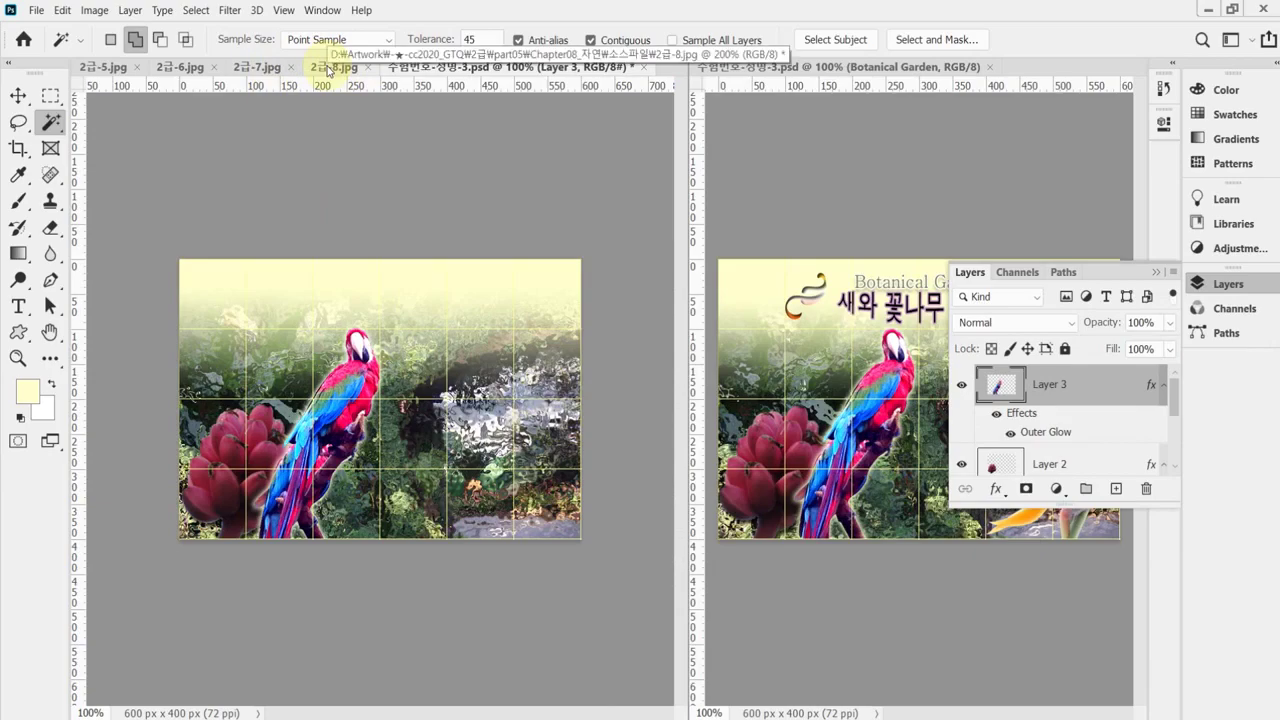
# Step: In 2급-8.jpg, clear the existing selection around the bird-of-paradise flower
pyautogui.click(327, 68)
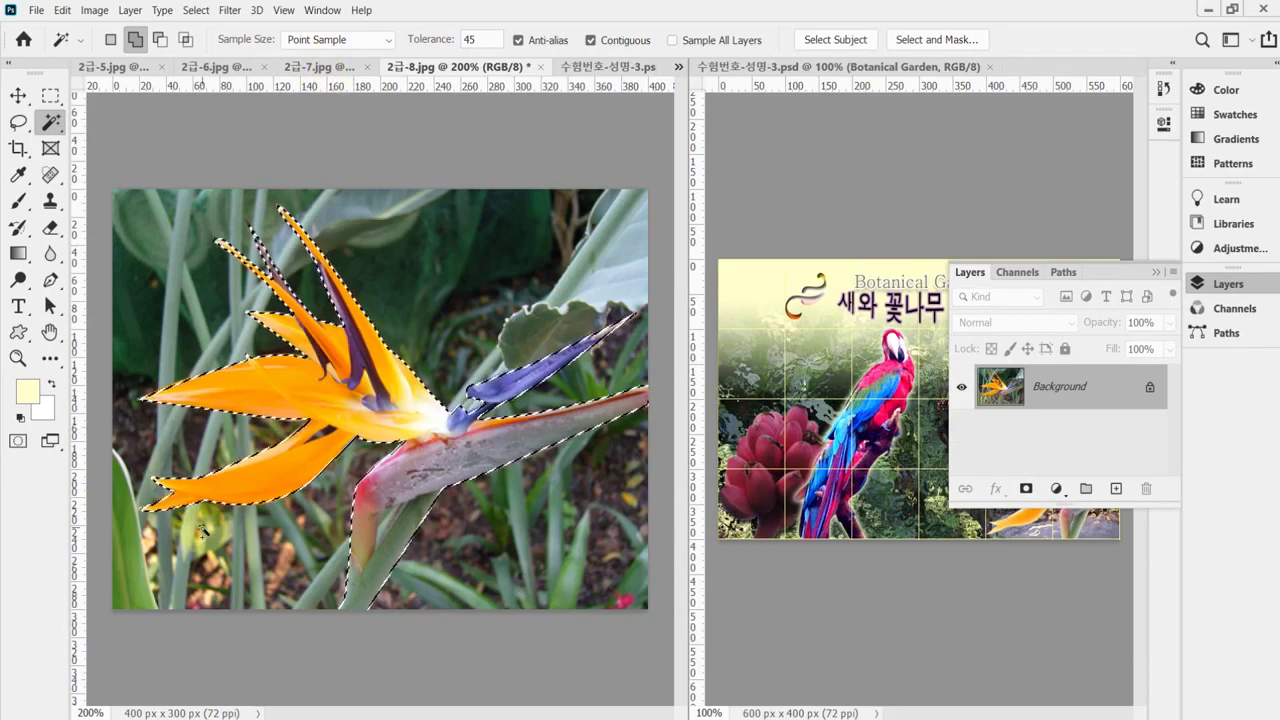
pyautogui.hotkey('ctrl', 'd')
pyautogui.click(202, 219)
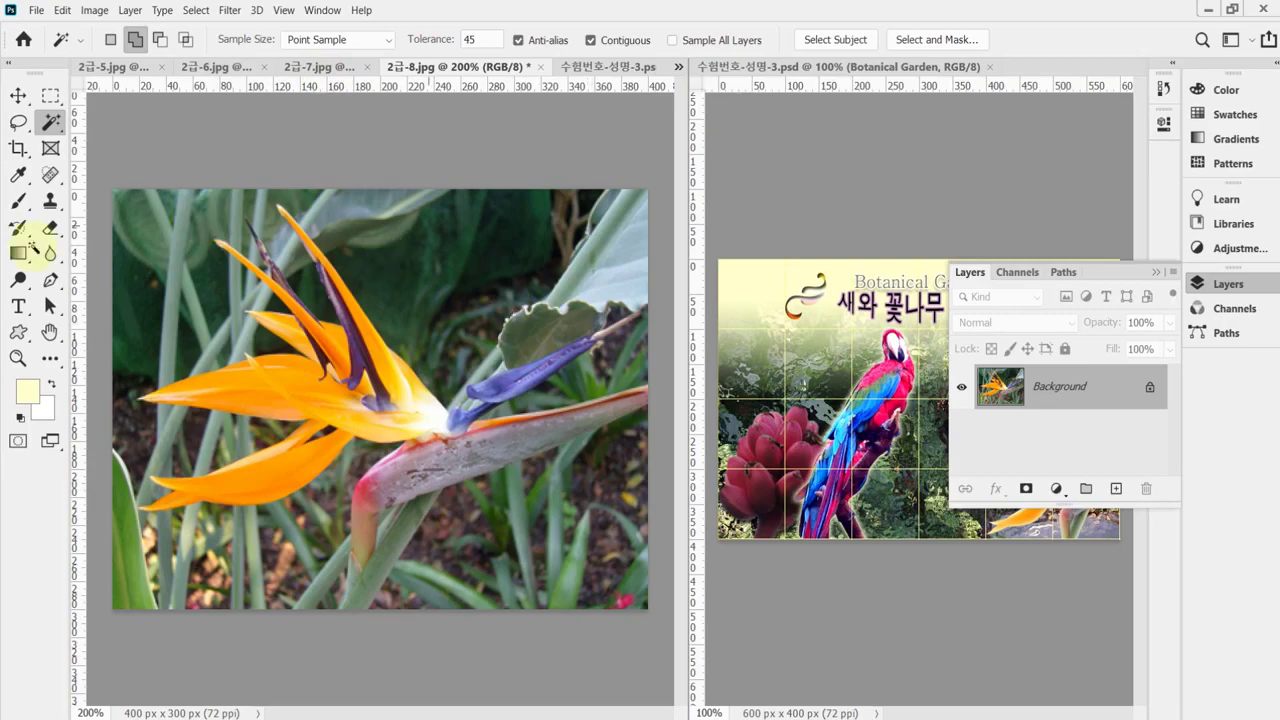
# Step: Set up the Pen Tool in Path mode with the Exclude Overlapping Shapes path operation
pyautogui.rightClick(49, 286)
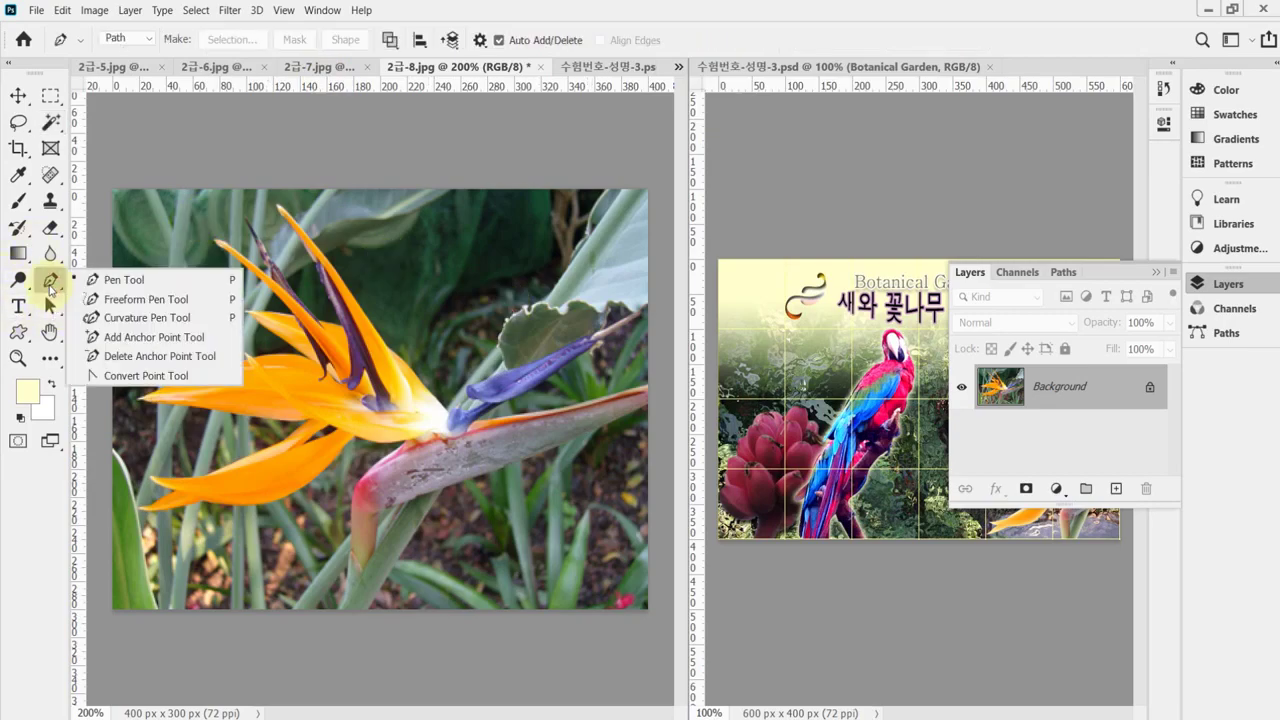
pyautogui.click(105, 277)
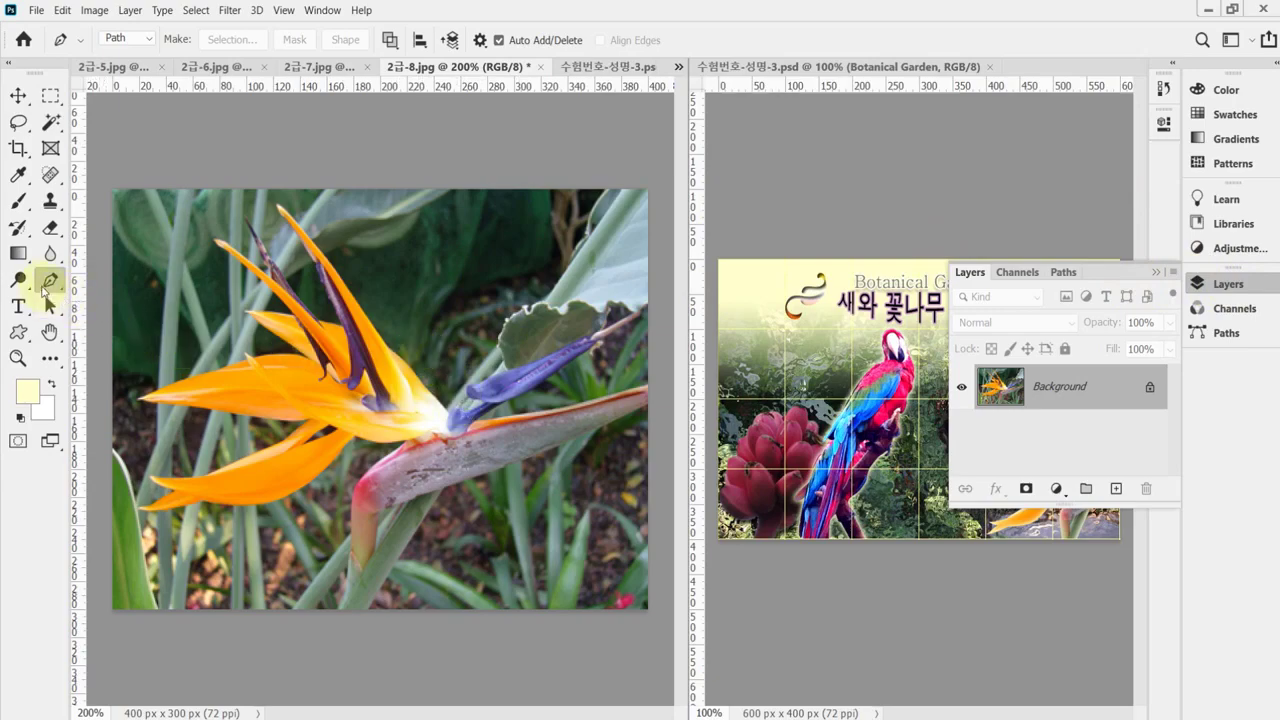
pyautogui.rightClick(60, 40)
pyautogui.click(108, 39)
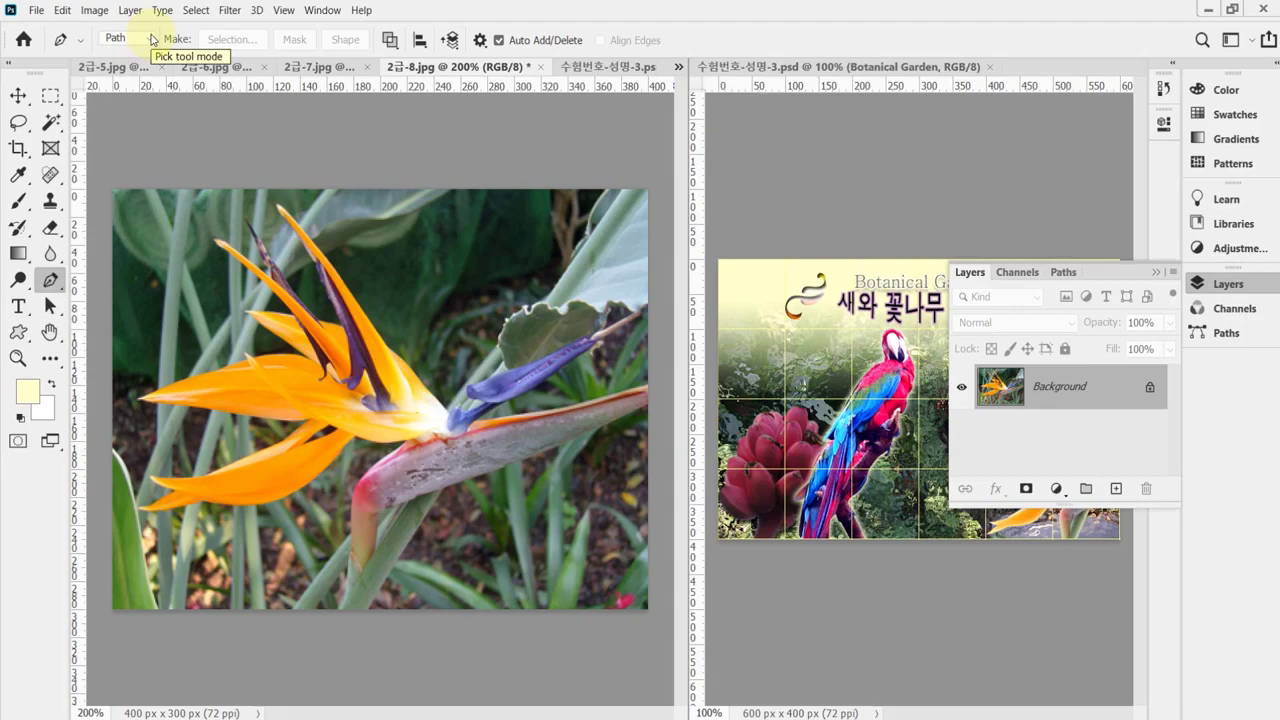
pyautogui.click(390, 41)
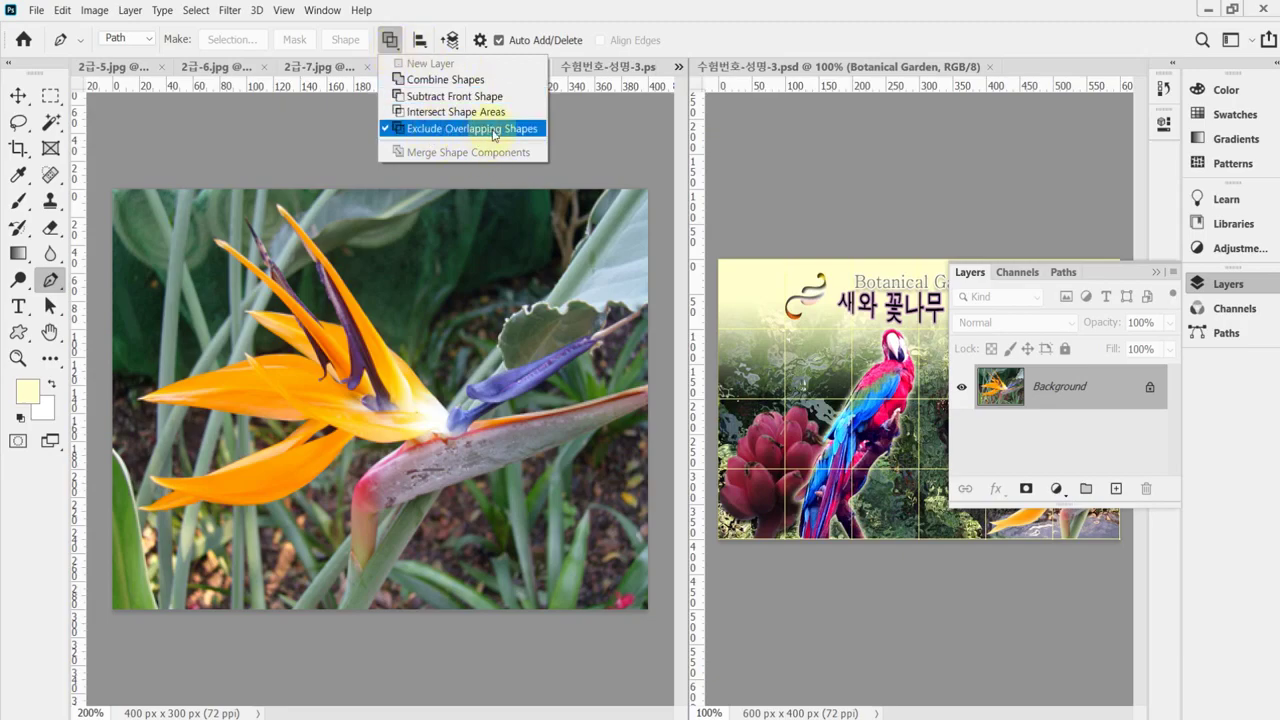
pyautogui.click(522, 129)
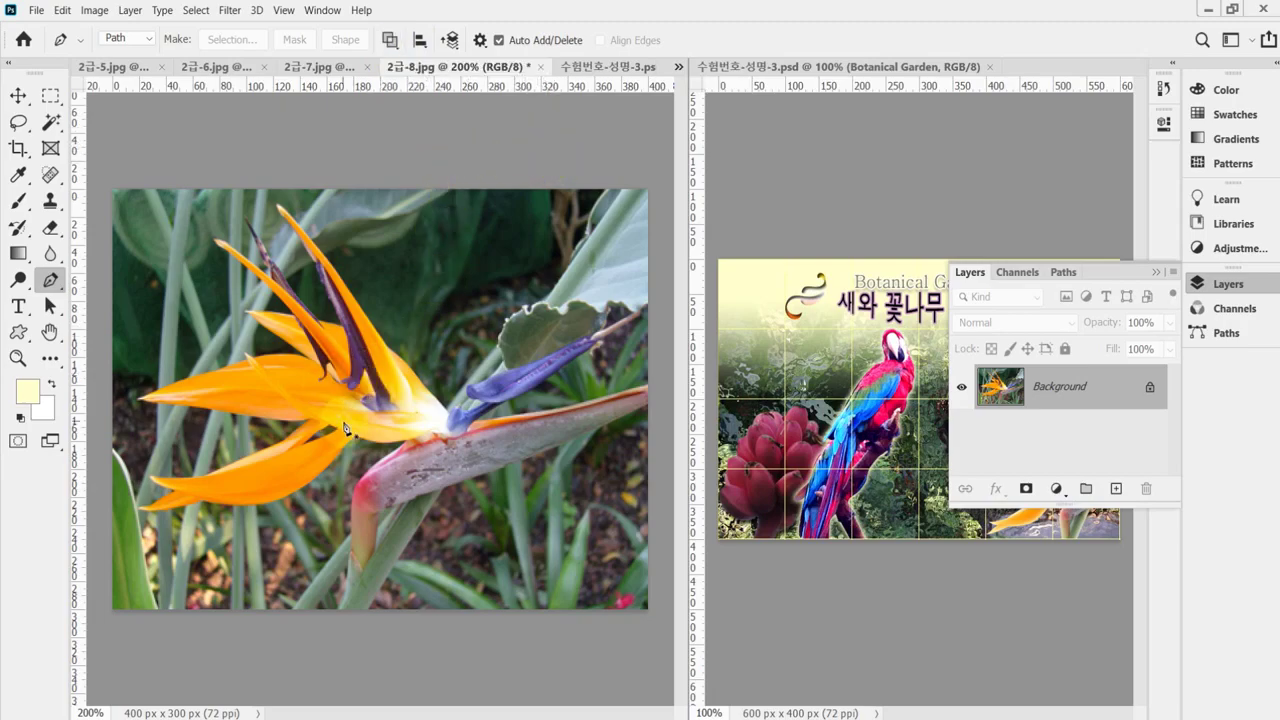
# Step: Start a pen path at the image's lower edge and trace the outer side of the bird-of-paradise stem upward
pyautogui.click(260, 509)
pyautogui.moveTo(260, 509); pyautogui.dragTo(440, 510)
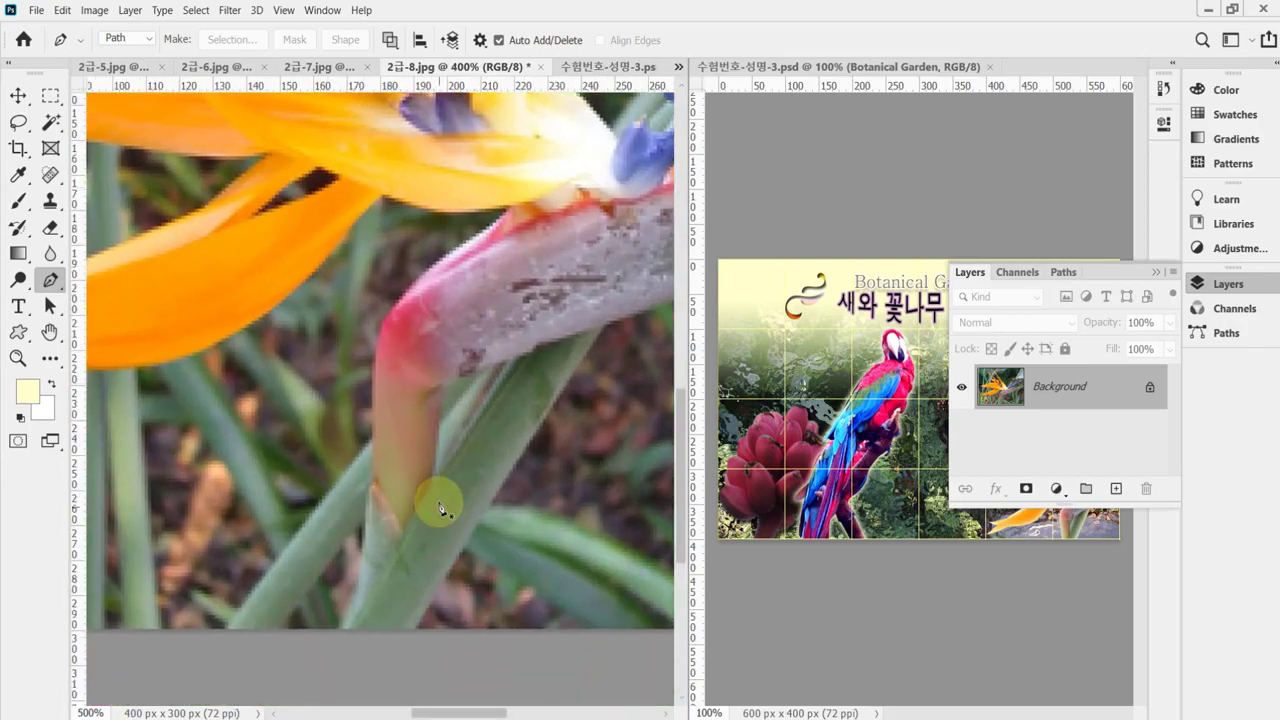
pyautogui.click(338, 634)
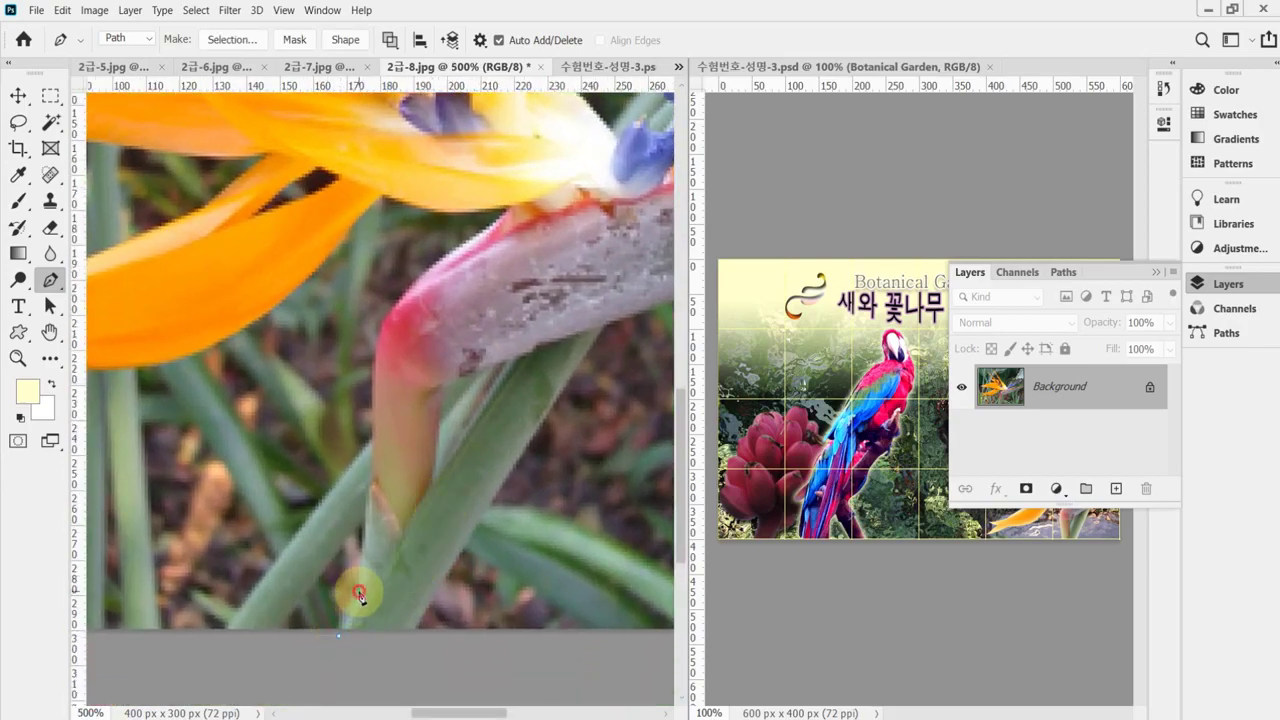
pyautogui.click(359, 594)
pyautogui.click(378, 468)
pyautogui.scroll(2, 391, 500)
pyautogui.scroll(1, 409, 500)
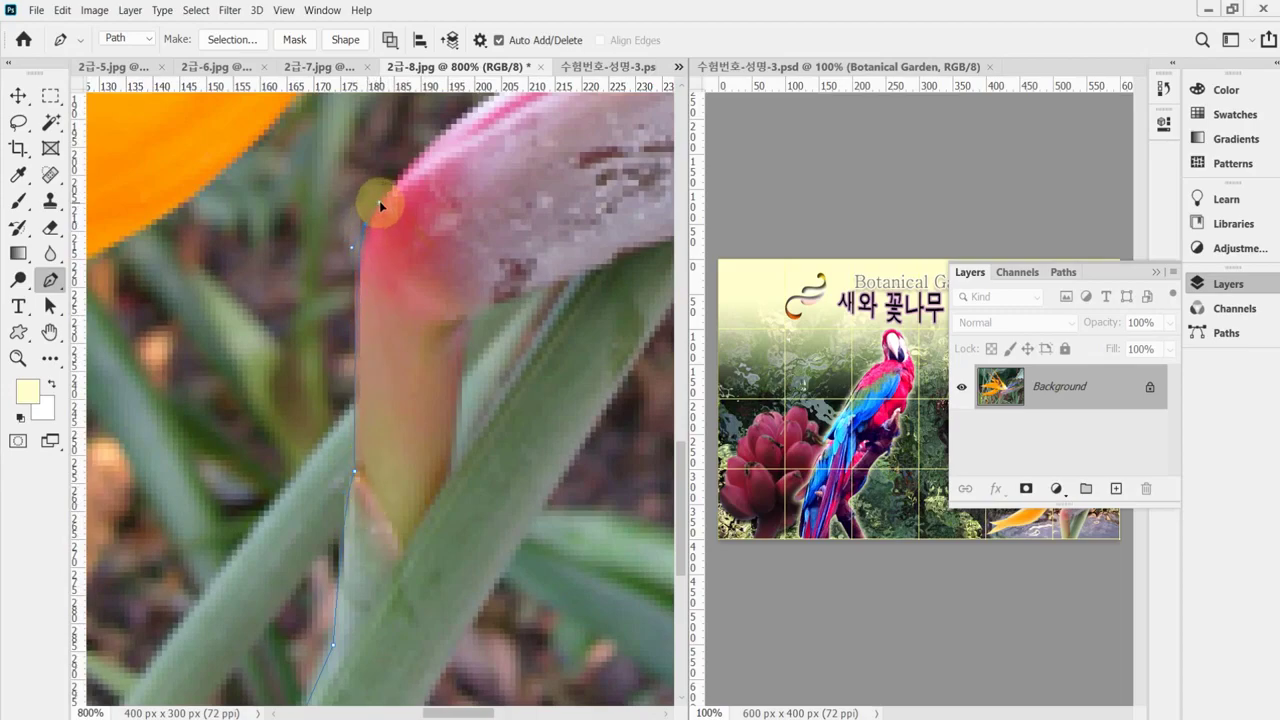
# Step: Continue the path around the red bend, along the bract's upper edge and under the orange petal to the lower petal's base
pyautogui.moveTo(400, 314); pyautogui.dragTo(334, 443)
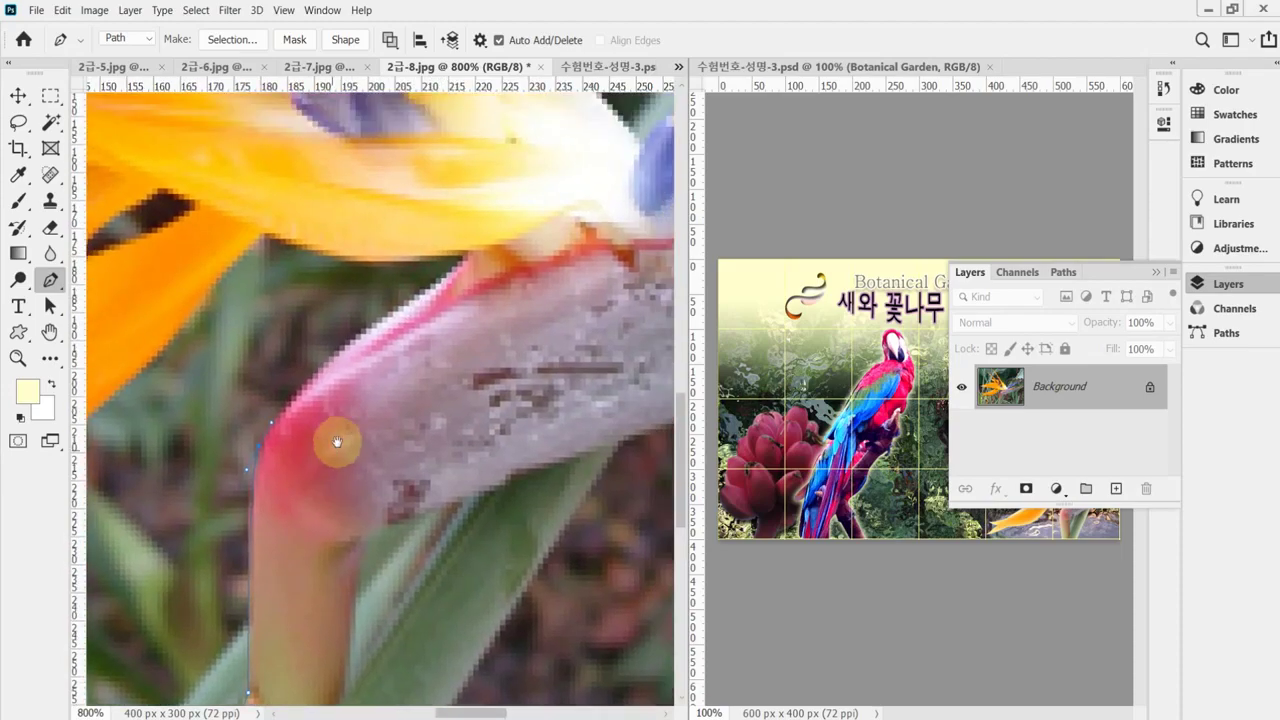
pyautogui.click(392, 316)
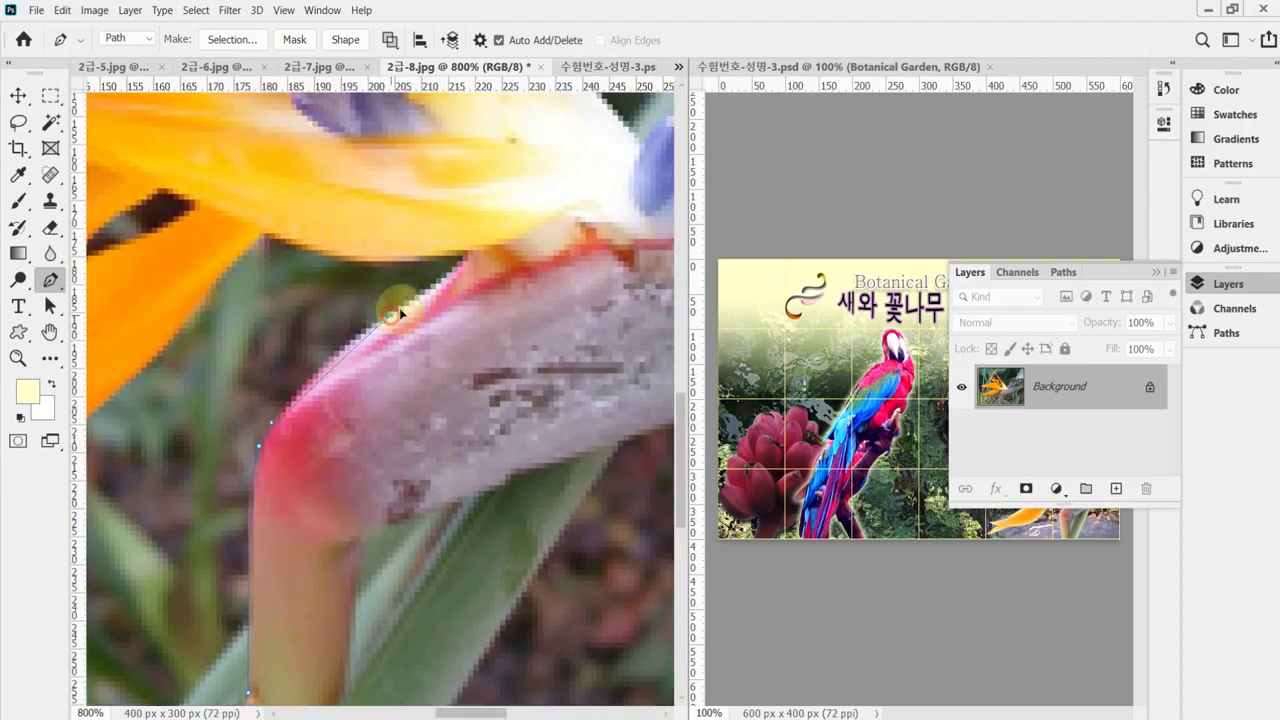
pyautogui.click(432, 292)
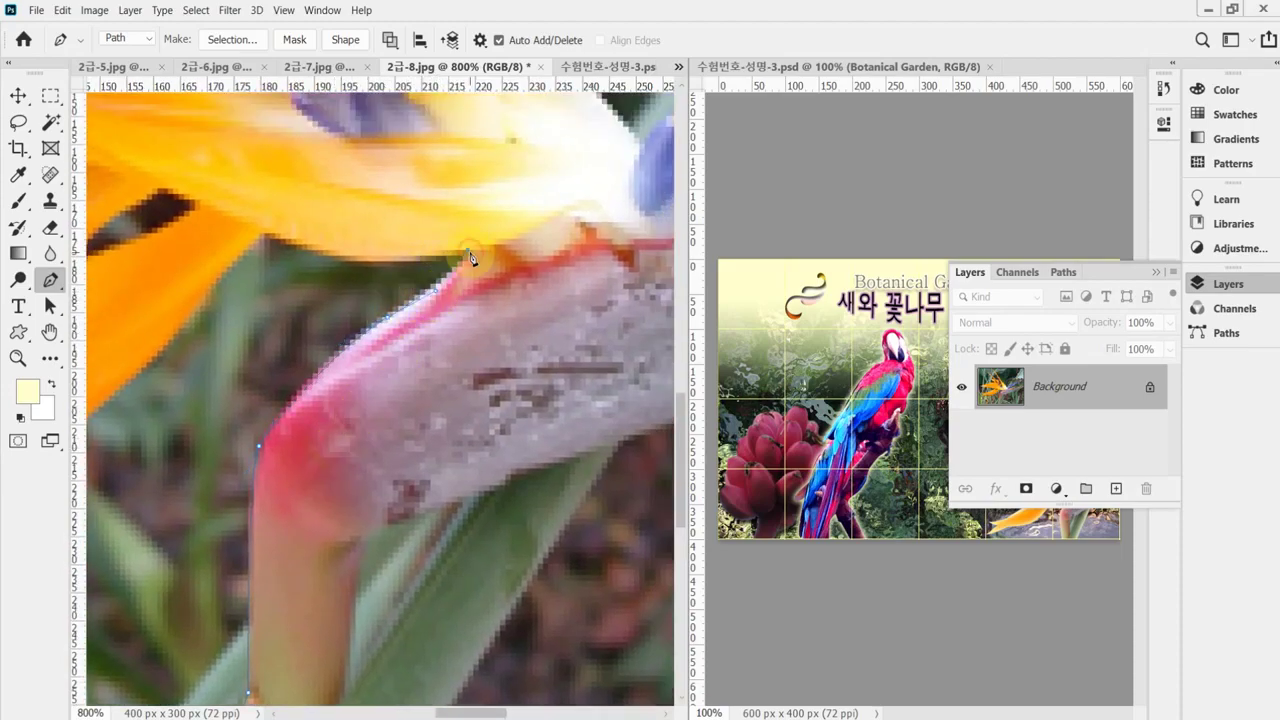
pyautogui.moveTo(271, 236); pyautogui.dragTo(190, 192)
pyautogui.moveTo(294, 357); pyautogui.dragTo(537, 343)
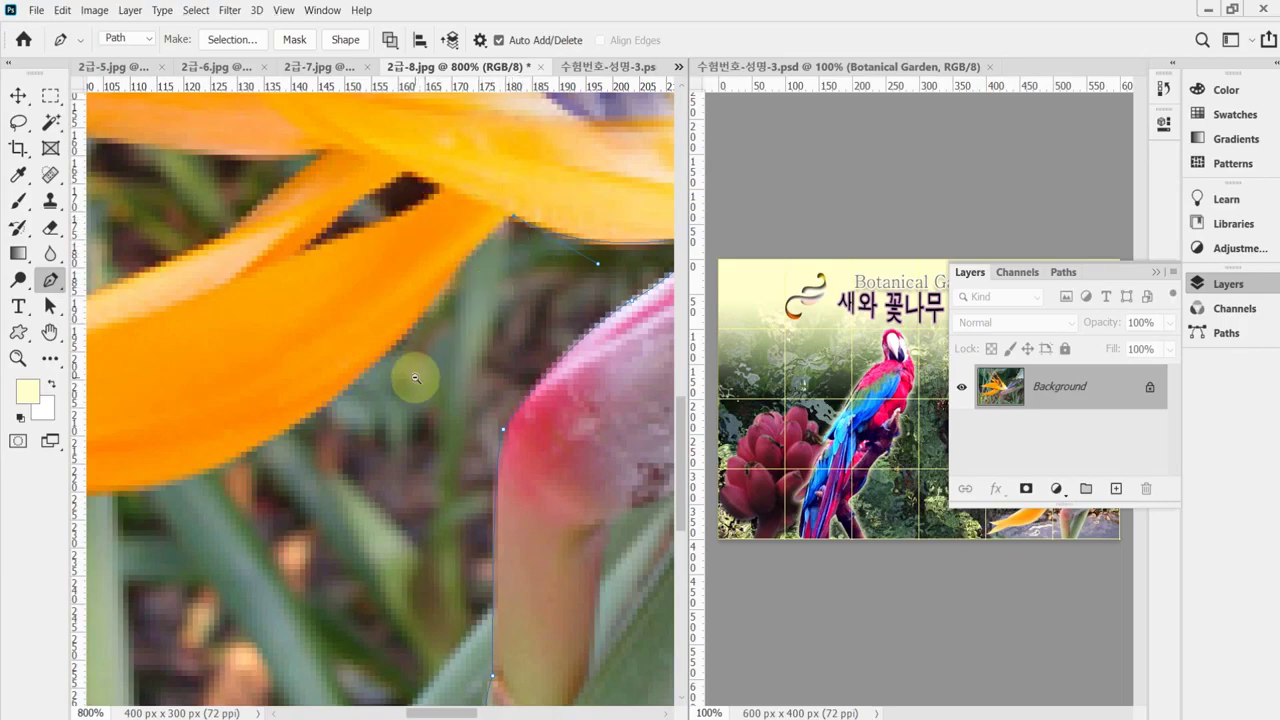
# Step: Extend the pen path along the underside of the lower orange petal to the notch where its tip forks
pyautogui.scroll(-1, 423, 374)
pyautogui.scroll(-3, 423, 372)
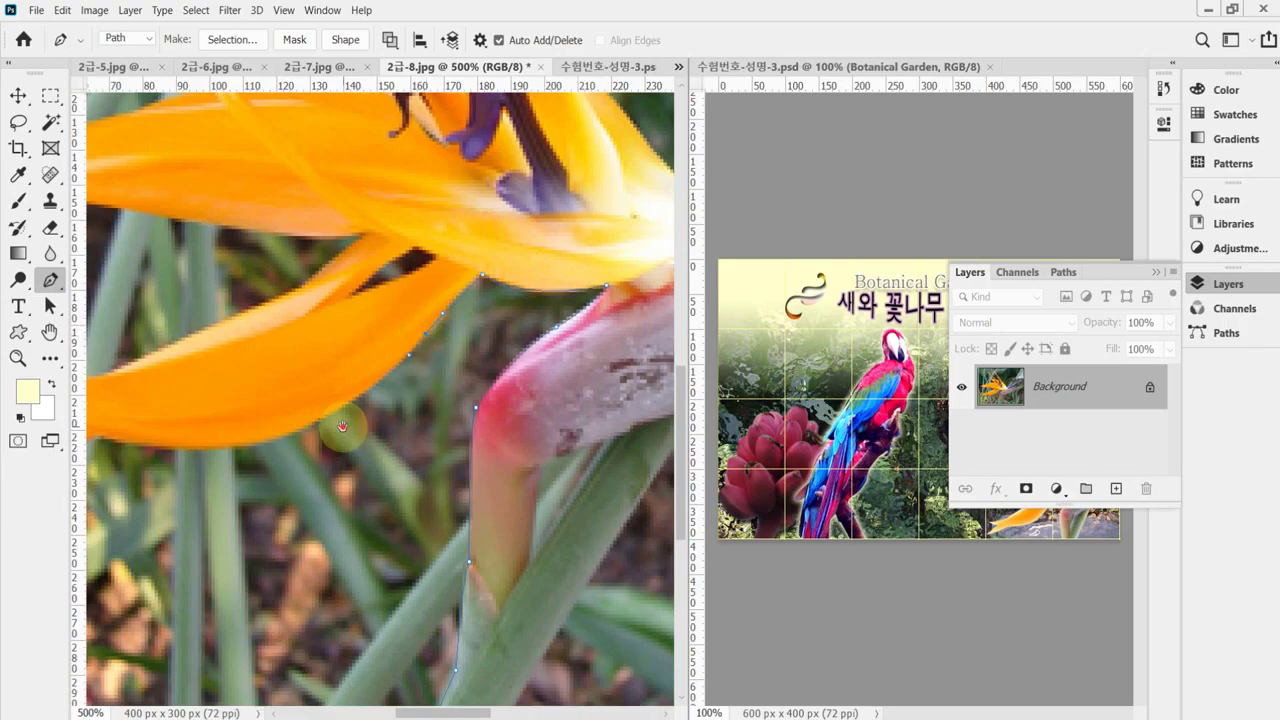
pyautogui.moveTo(337, 423); pyautogui.dragTo(491, 381)
pyautogui.moveTo(261, 403); pyautogui.dragTo(142, 324)
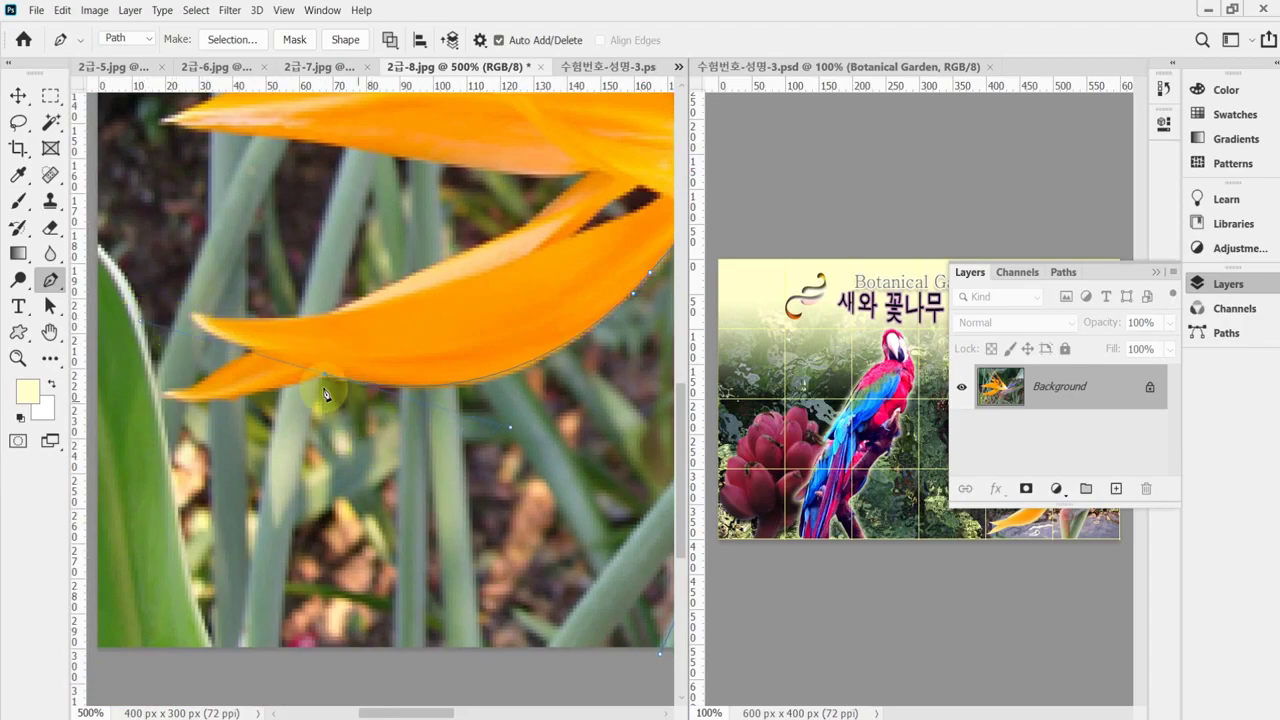
pyautogui.scroll(5, 363, 383)
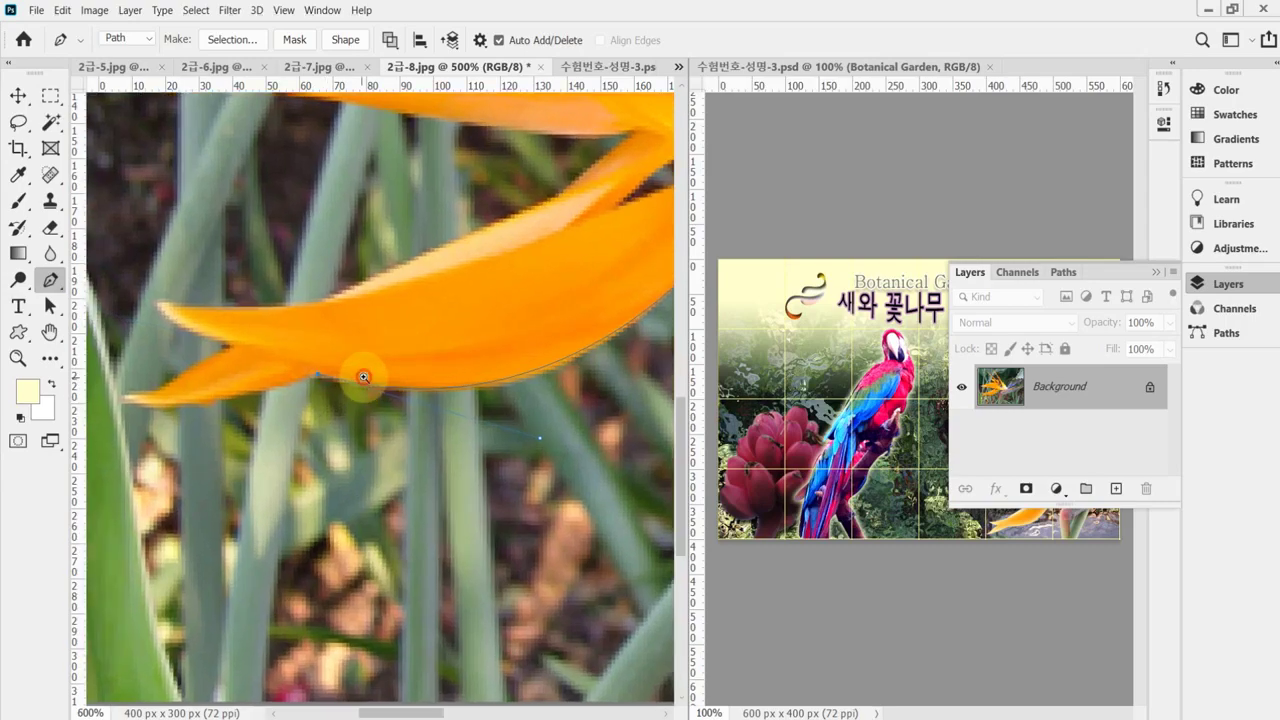
pyautogui.scroll(3, 363, 375)
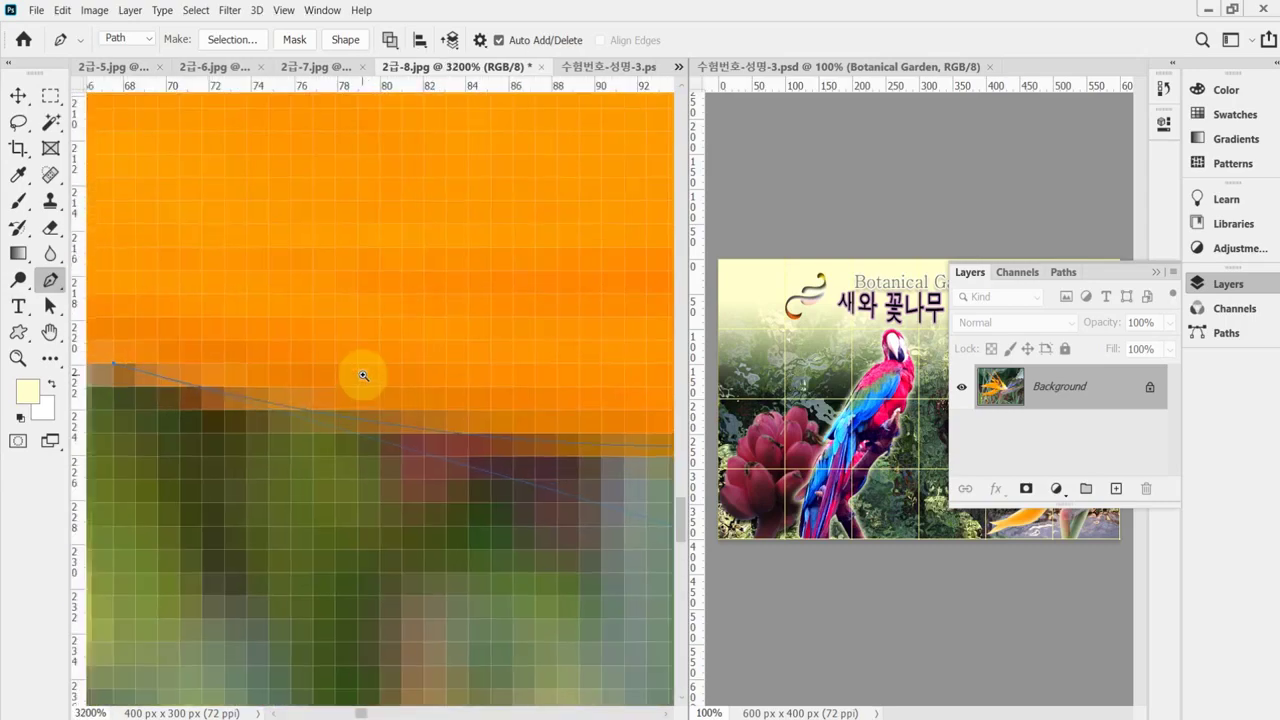
pyautogui.scroll(-2, 433, 384)
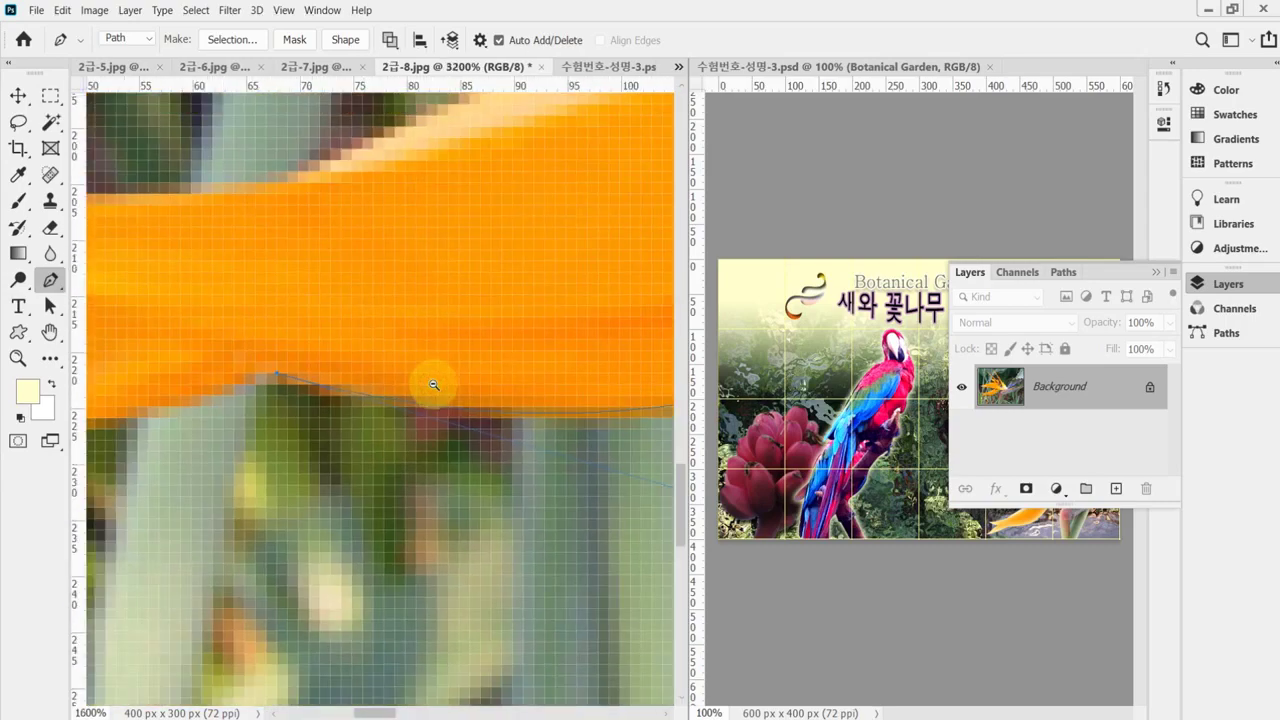
pyautogui.scroll(-1, 433, 384)
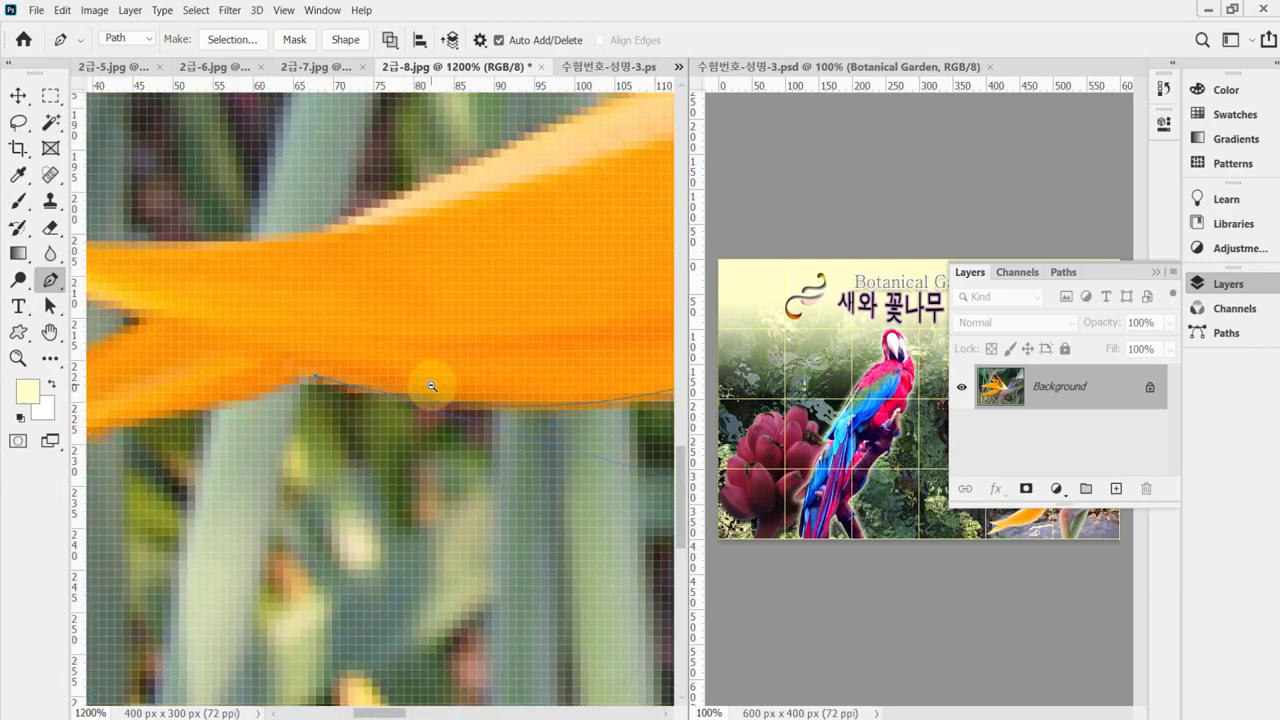
pyautogui.scroll(-1, 432, 386)
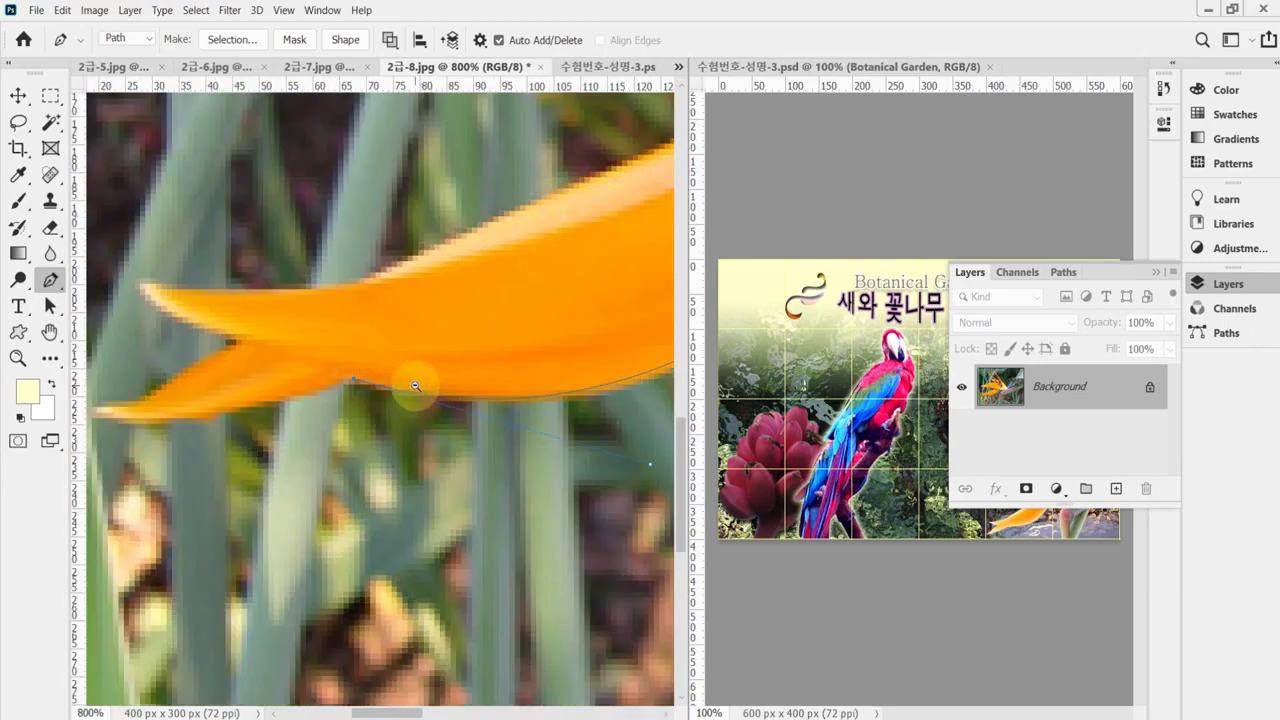
pyautogui.scroll(-1, 385, 382)
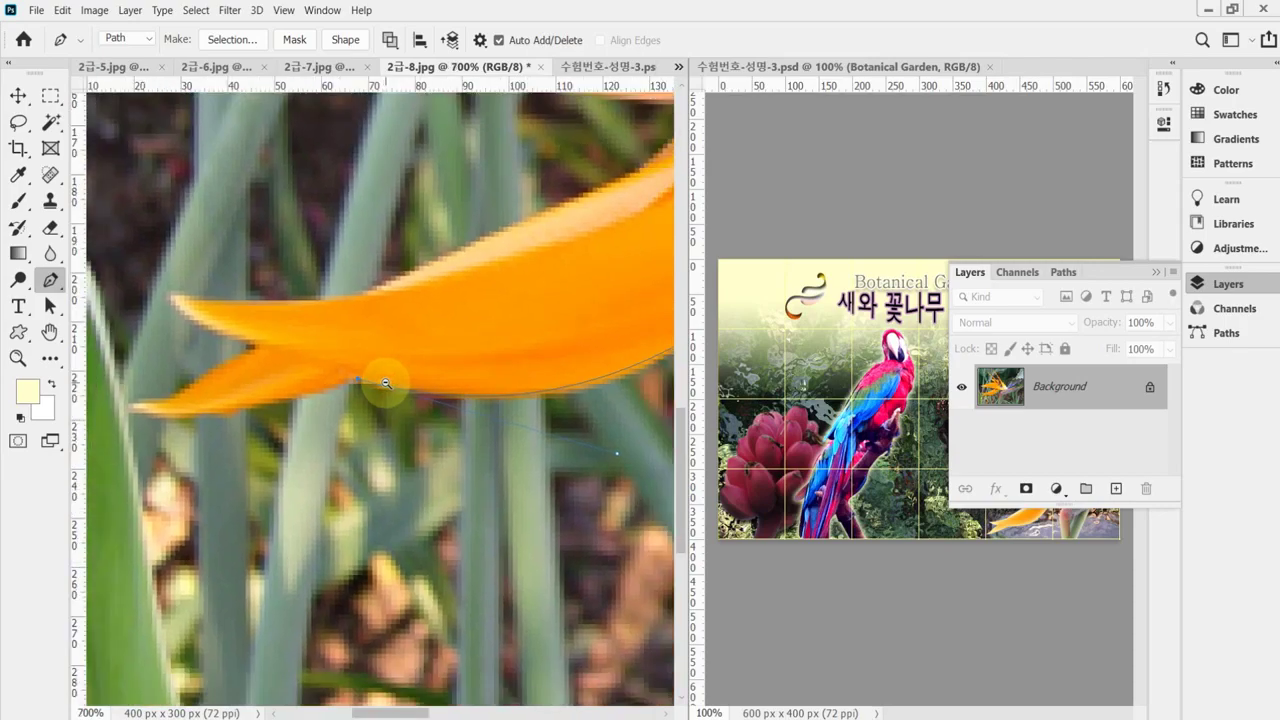
pyautogui.scroll(-1, 386, 382)
pyautogui.scroll(-1, 393, 381)
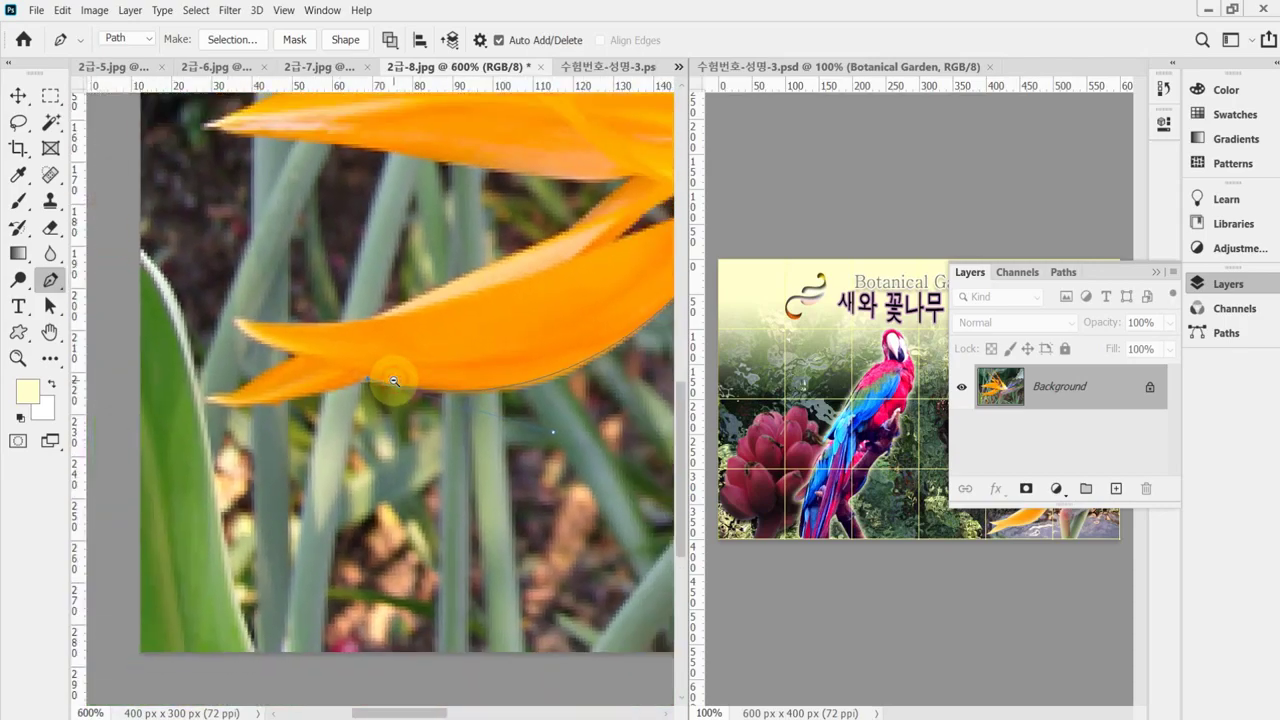
# Step: Trace the path around the petal's lower tip, into the fork and out to the upper tip
pyautogui.click(167, 376)
pyautogui.moveTo(201, 404); pyautogui.dragTo(233, 400)
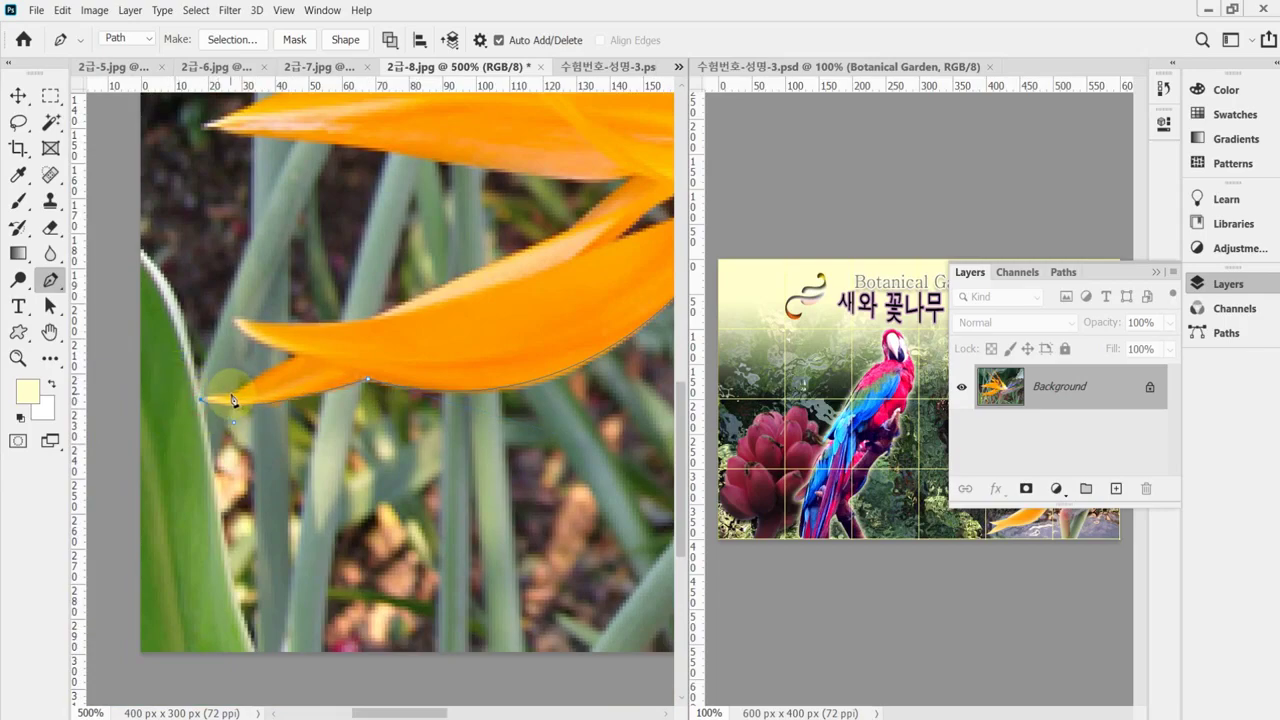
pyautogui.click(296, 366)
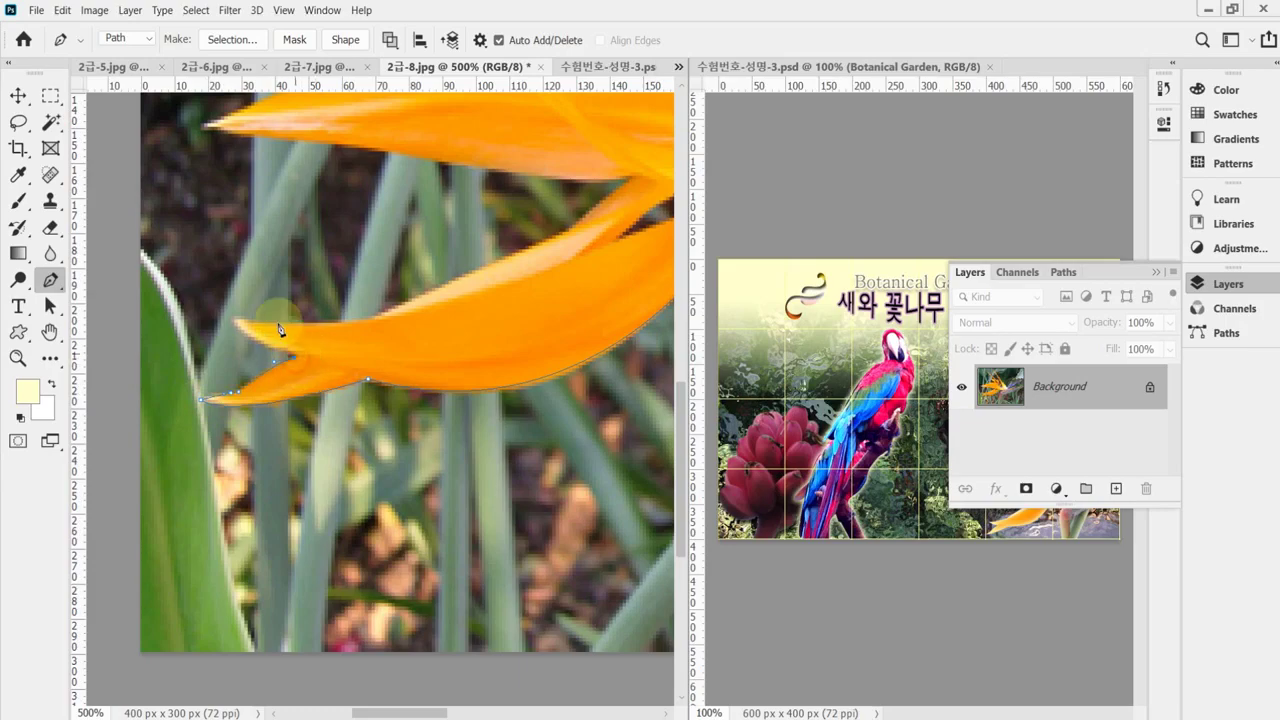
pyautogui.click(235, 324)
pyautogui.moveTo(235, 324); pyautogui.dragTo(232, 312)
# Step: Continue the path along the lower petal's upper edge to where it meets the upper petals, and dismiss the path
pyautogui.click(350, 328)
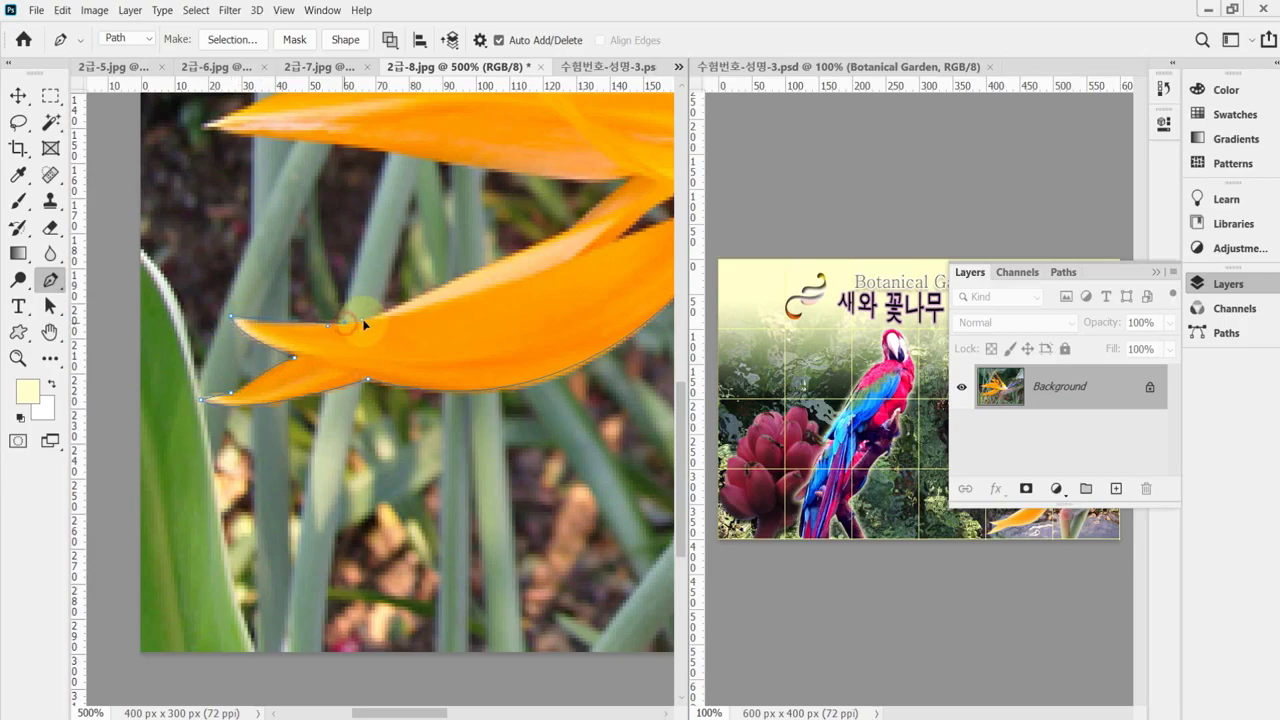
pyautogui.moveTo(472, 270); pyautogui.dragTo(490, 265)
pyautogui.moveTo(560, 236); pyautogui.dragTo(572, 229)
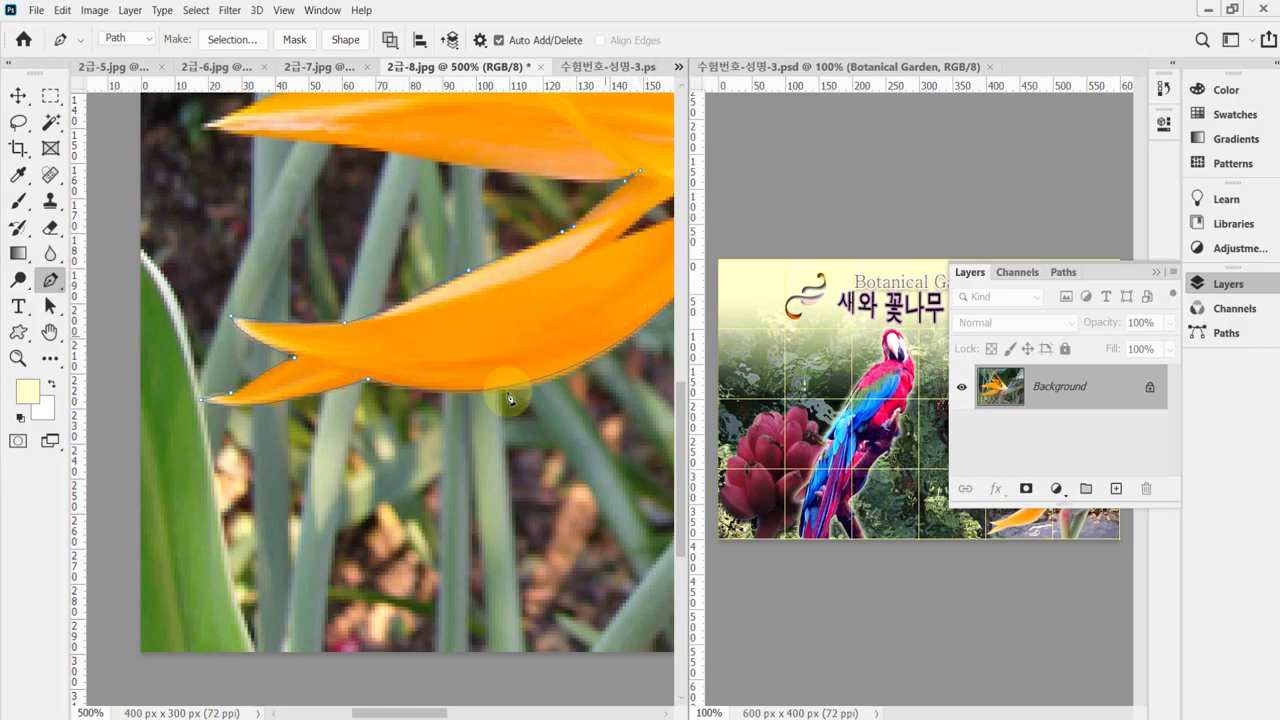
pyautogui.press('Escape')
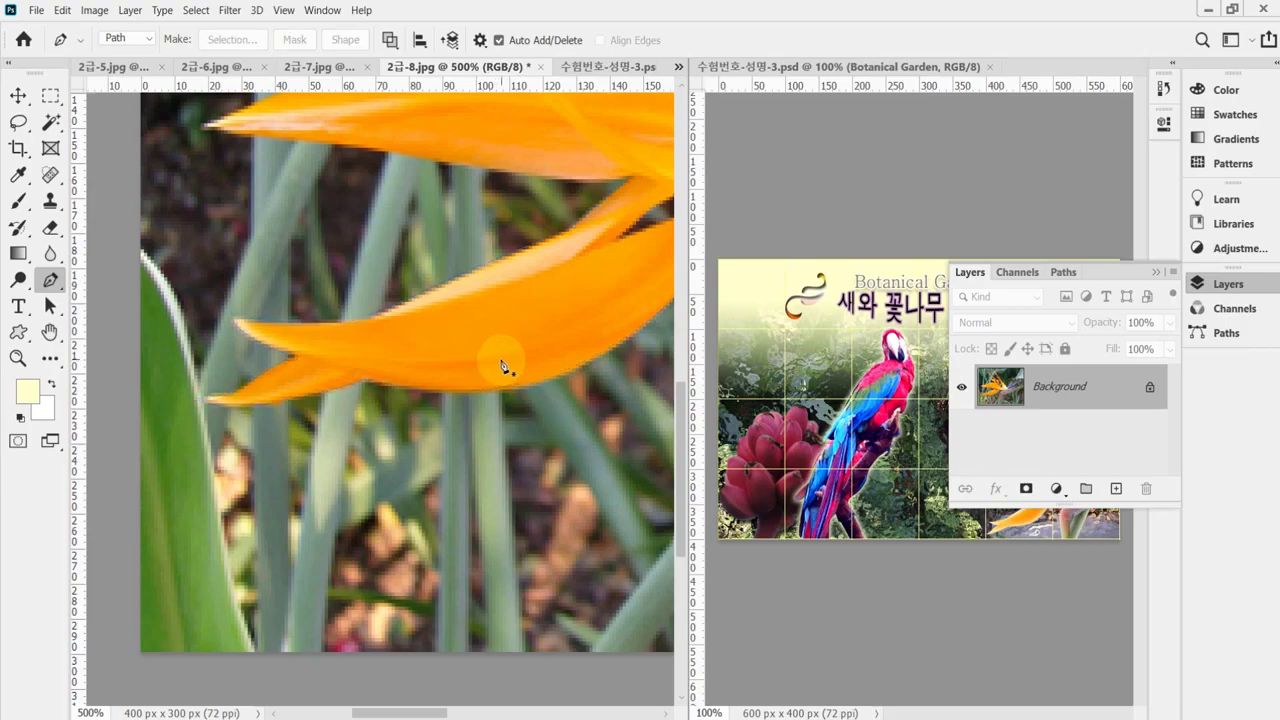
# Step: Load the saved Path 1 outline of the whole bird-of-paradise flower as a selection
pyautogui.click(1227, 332)
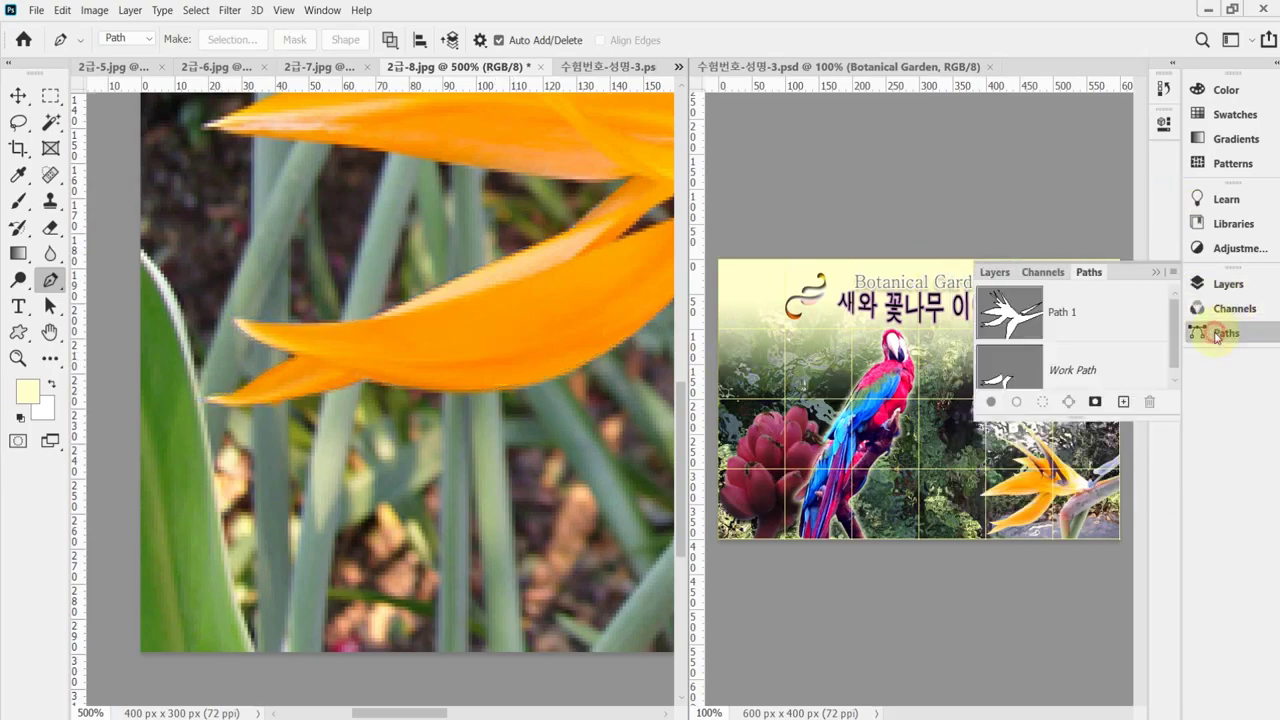
pyautogui.click(1077, 325)
pyautogui.scroll(-1, 567, 418)
pyautogui.scroll(-1, 567, 418)
pyautogui.hscroll(3, 437, 443)
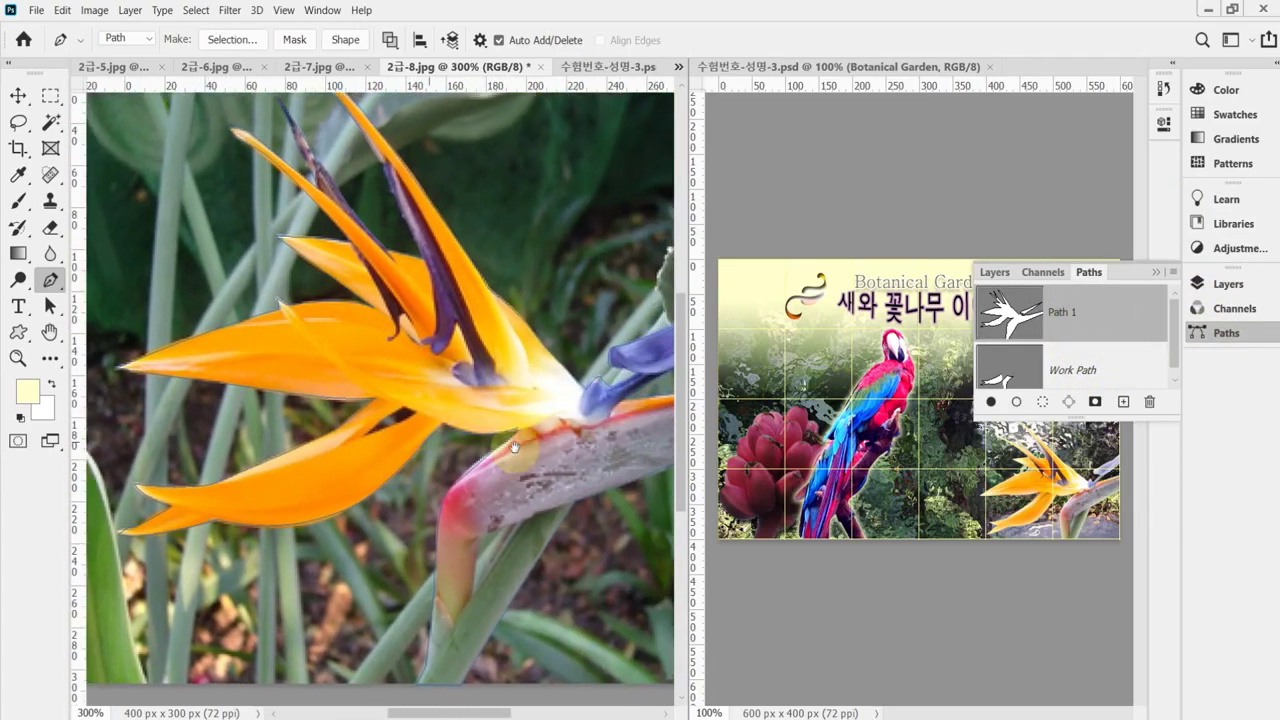
pyautogui.scroll(-1, 515, 435)
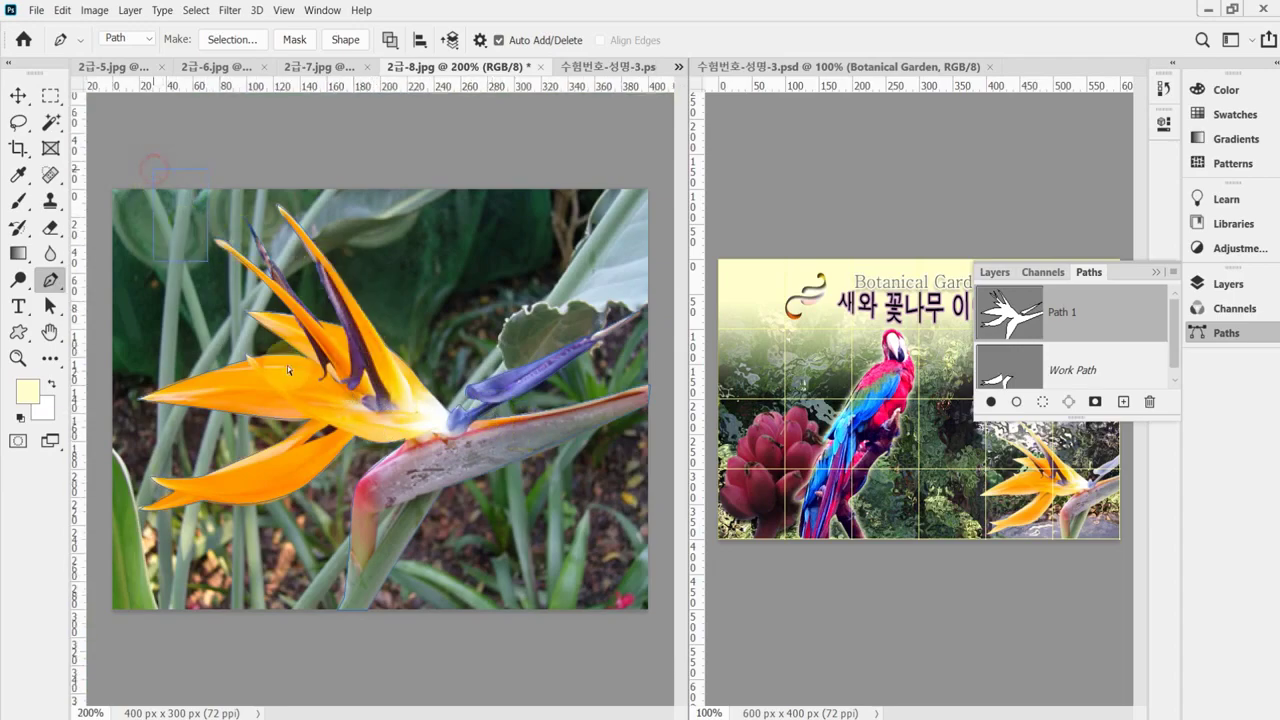
pyautogui.click(645, 605)
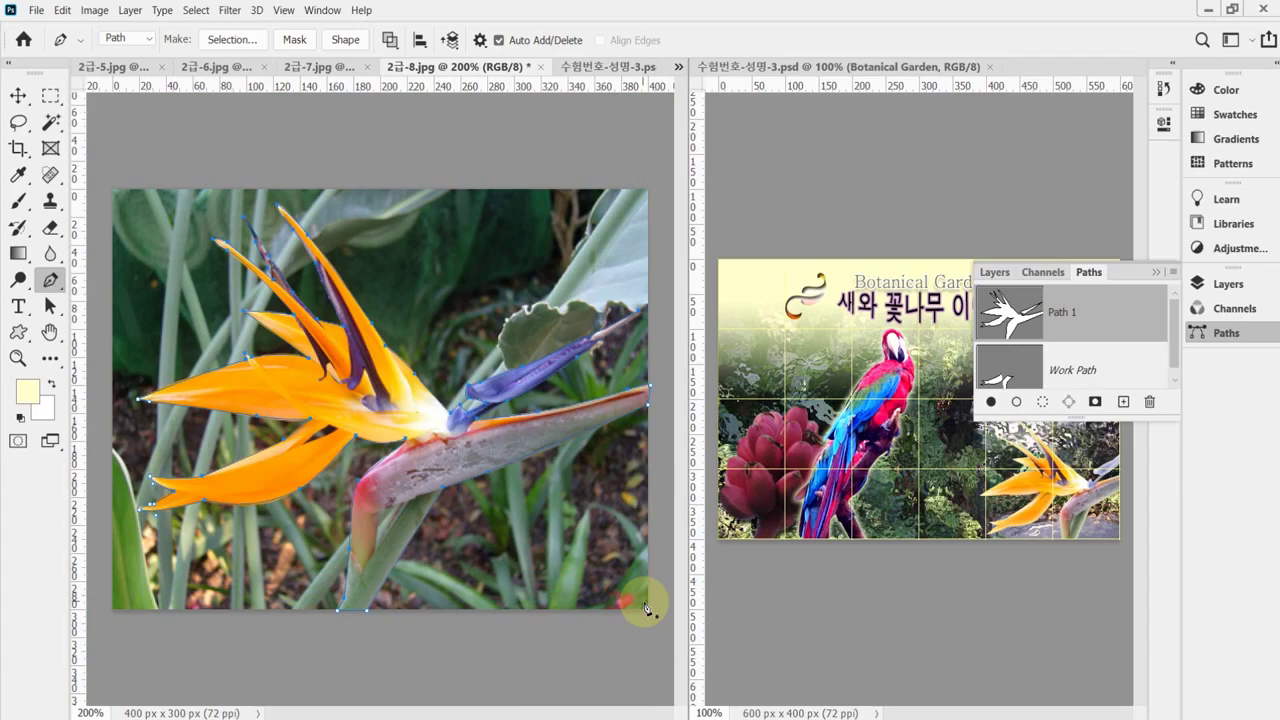
pyautogui.click(1220, 334)
pyautogui.hotkey('ctrl', 'Return')
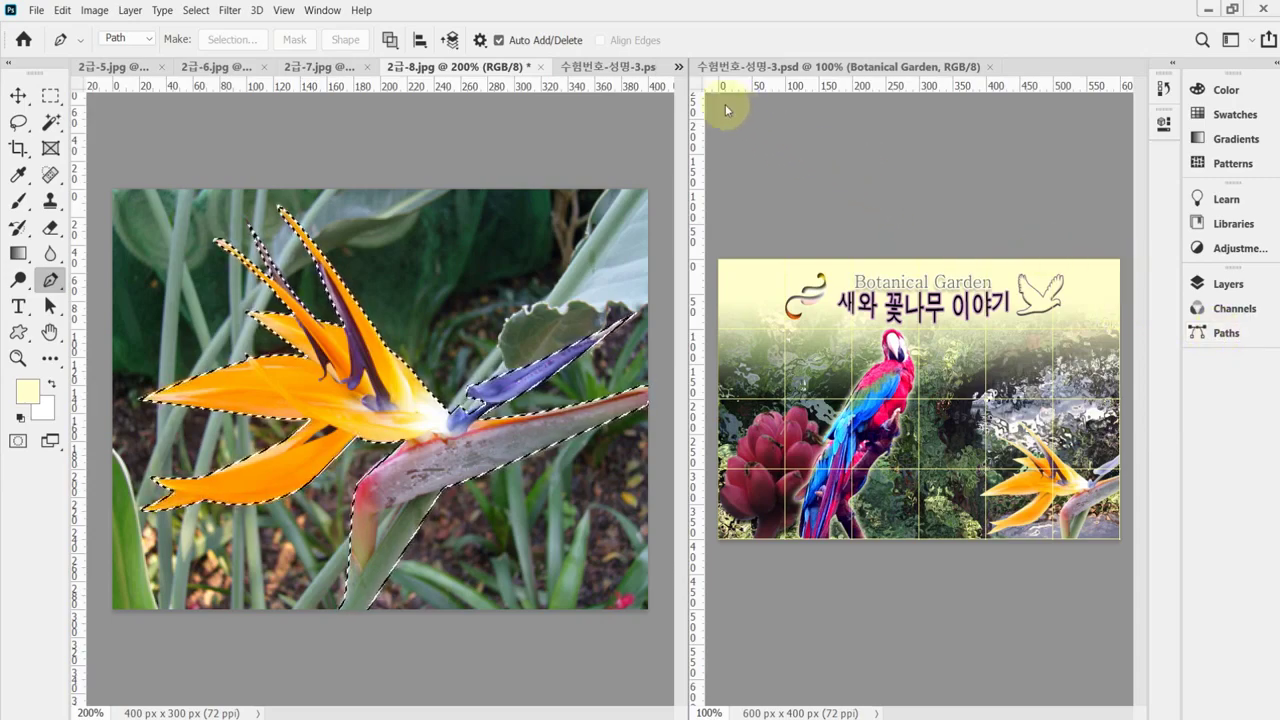
# Step: Paste the selected flower into 수험번호-성명-3.psd, scale it to about 67%, rotate it about -11.5° and place it in the canvas's lower-right corner
pyautogui.click(589, 67)
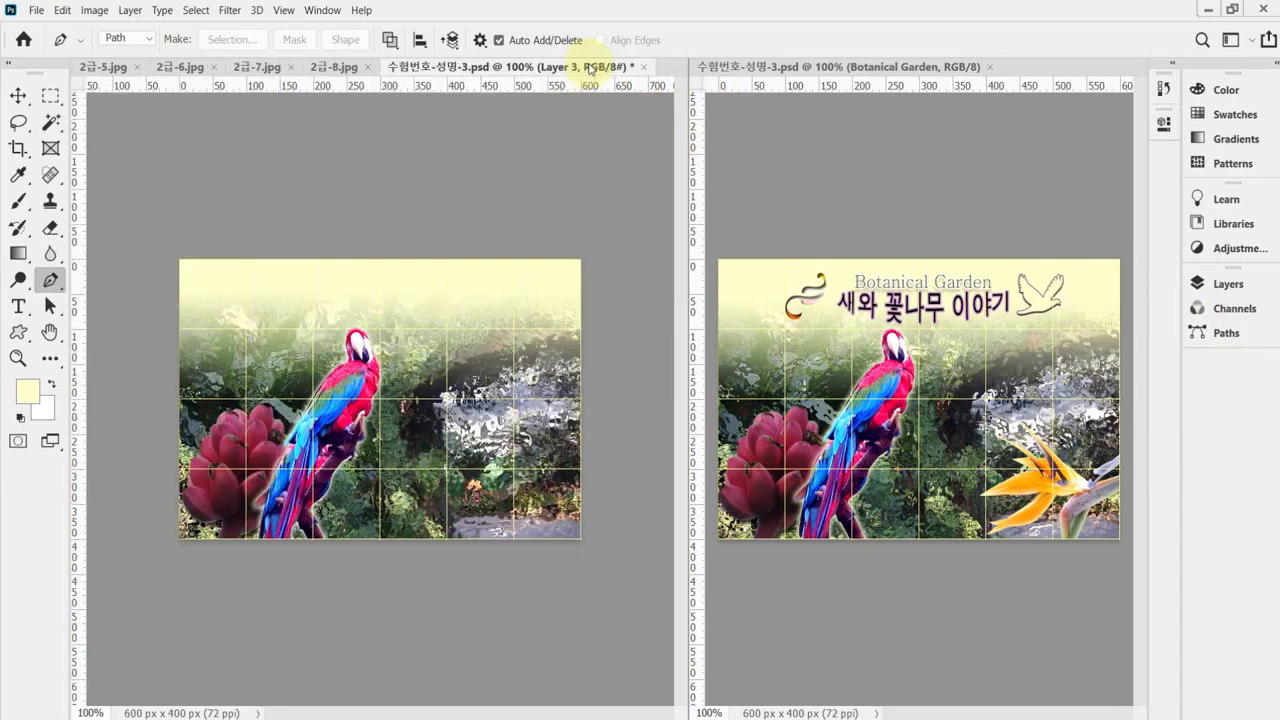
pyautogui.hotkey('ctrl', 'v')
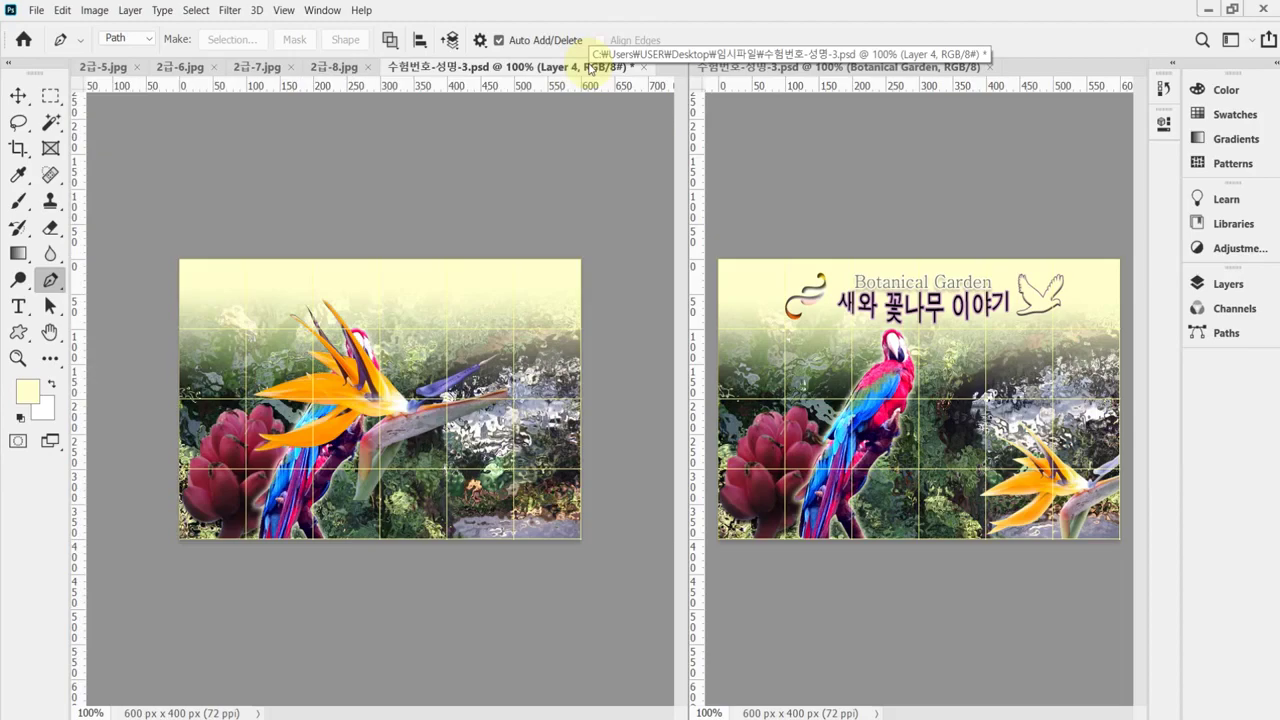
pyautogui.hotkey('ctrl', 't')
pyautogui.moveTo(252, 293); pyautogui.dragTo(336, 367)
pyautogui.moveTo(429, 462); pyautogui.dragTo(521, 524)
pyautogui.moveTo(606, 486); pyautogui.dragTo(626, 409)
pyautogui.moveTo(542, 483); pyautogui.dragTo(556, 463)
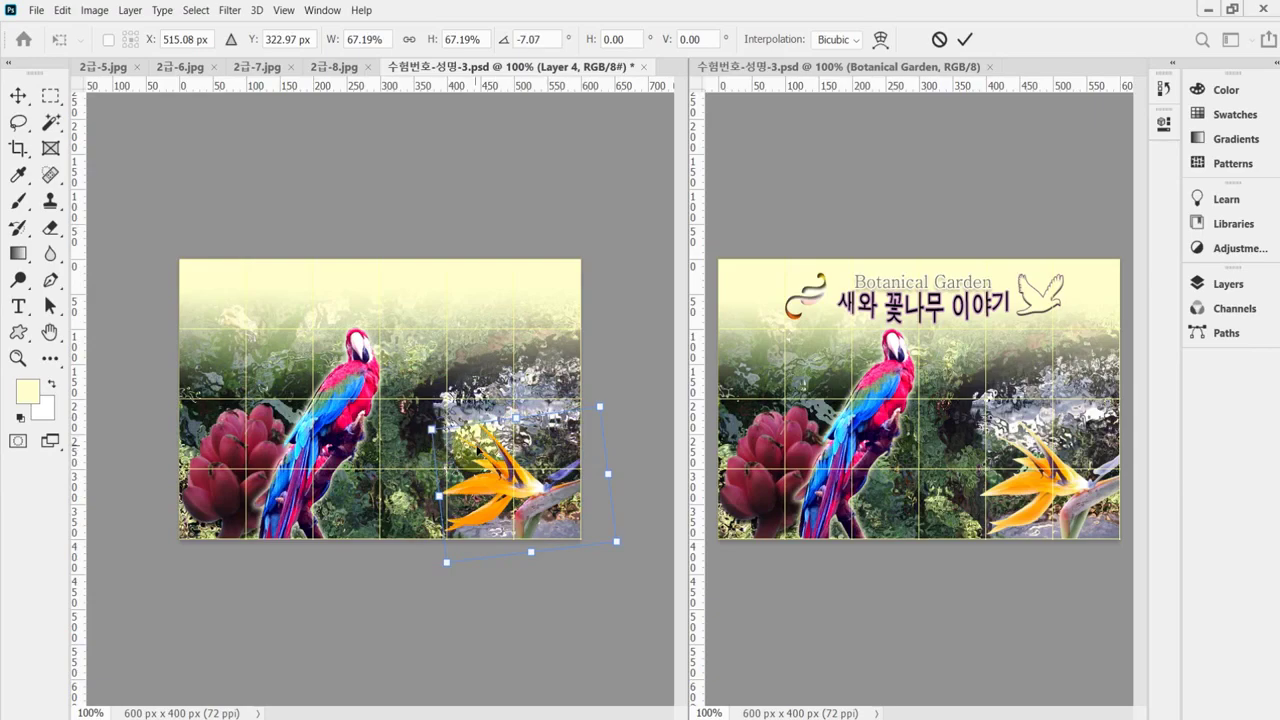
pyautogui.moveTo(617, 541); pyautogui.dragTo(665, 528)
pyautogui.hotkey('shift', 'Right')
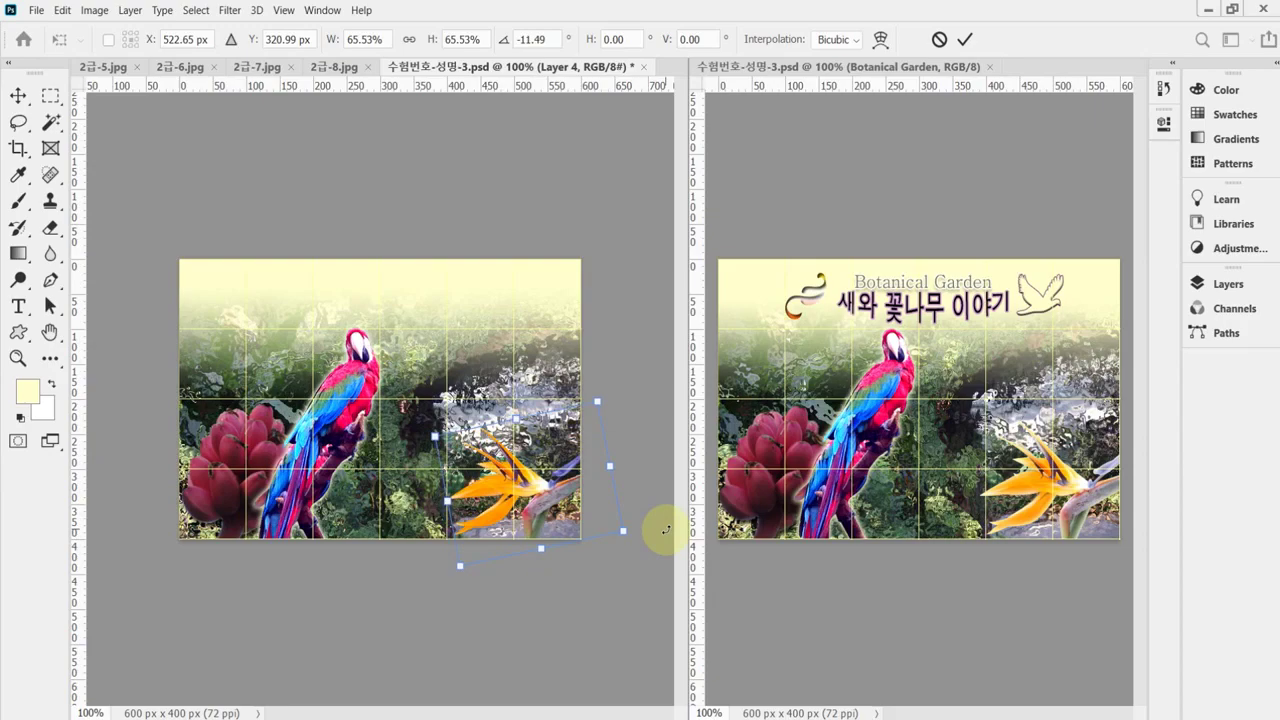
pyautogui.moveTo(434, 436); pyautogui.dragTo(429, 433)
pyautogui.press('Return')
pyautogui.press('p')
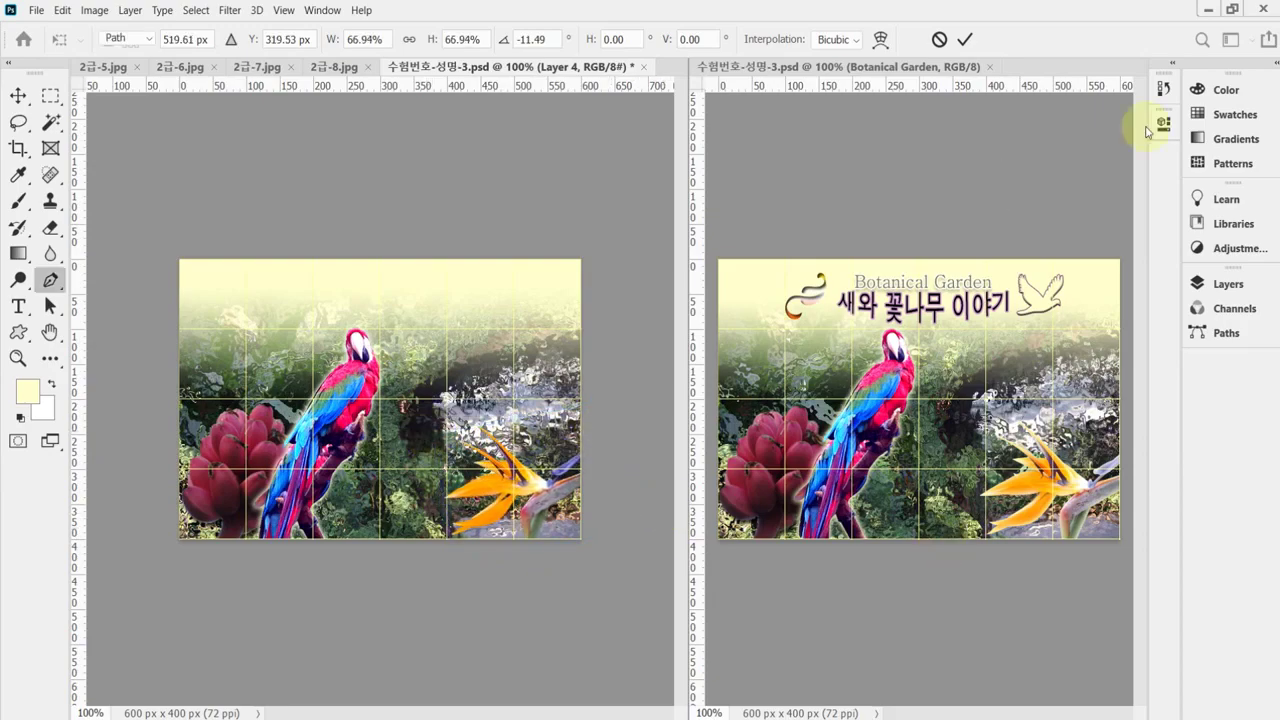
# Step: Apply an Inner Glow layer style with a size of 13 px to the bird-of-paradise layer
pyautogui.click(1241, 281)
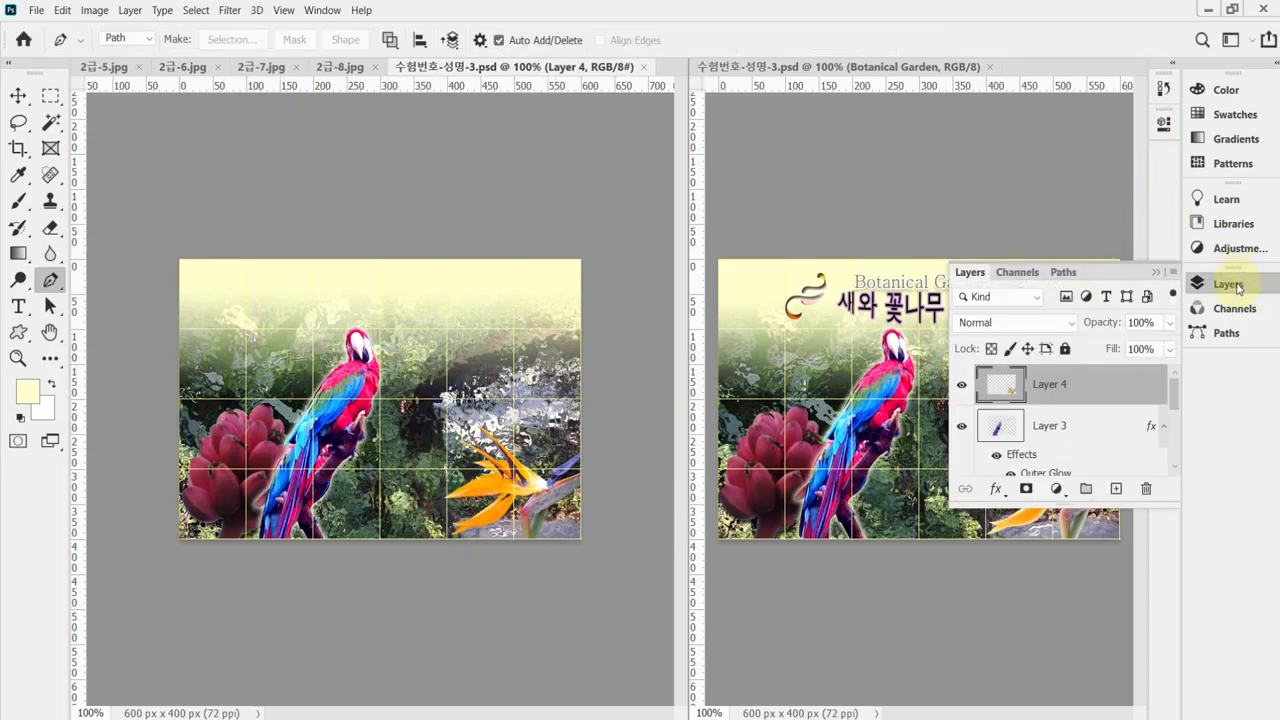
pyautogui.click(998, 488)
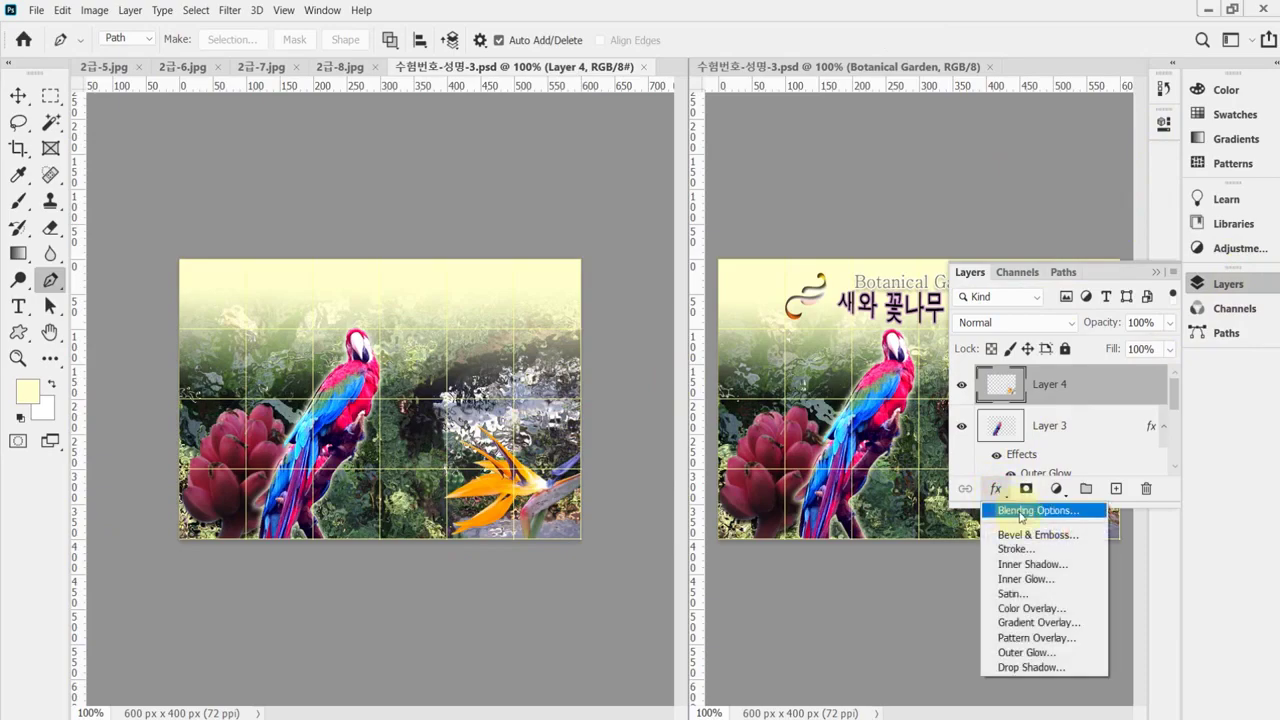
pyautogui.click(1062, 582)
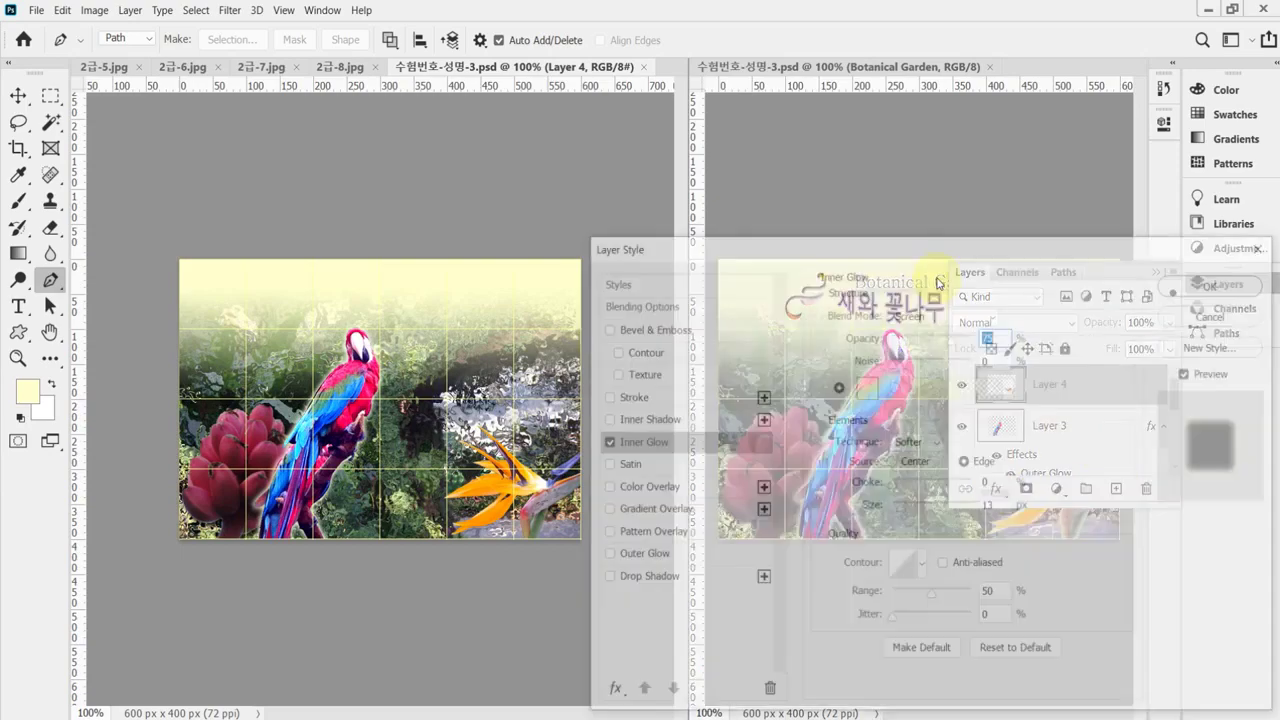
pyautogui.click(1001, 506)
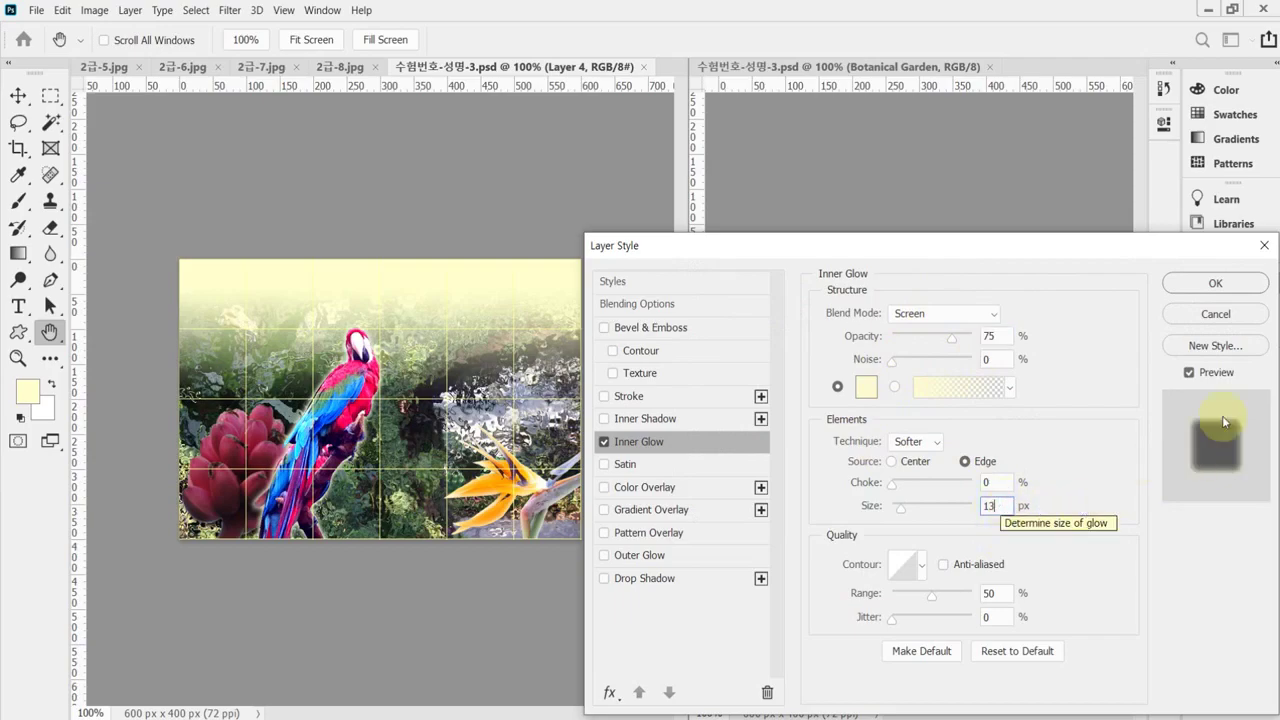
pyautogui.click(1216, 284)
pyautogui.press('p')
pyautogui.click(1226, 284)
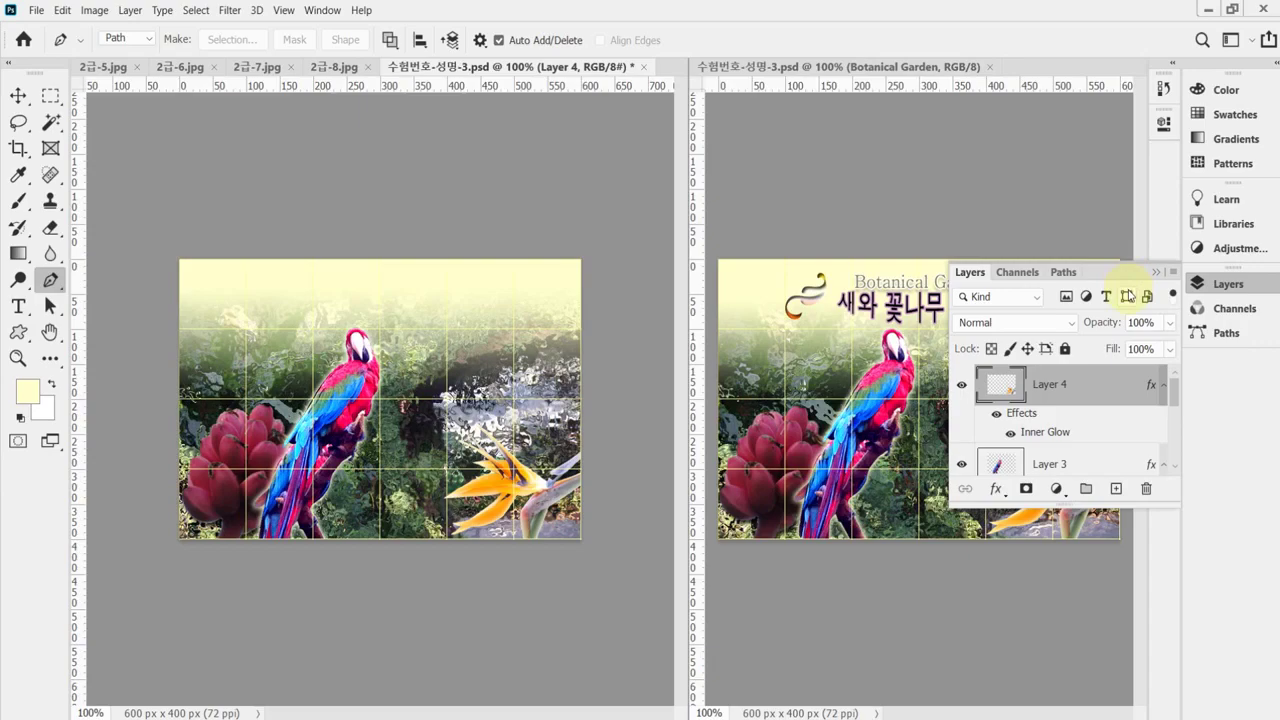
pyautogui.click(1228, 284)
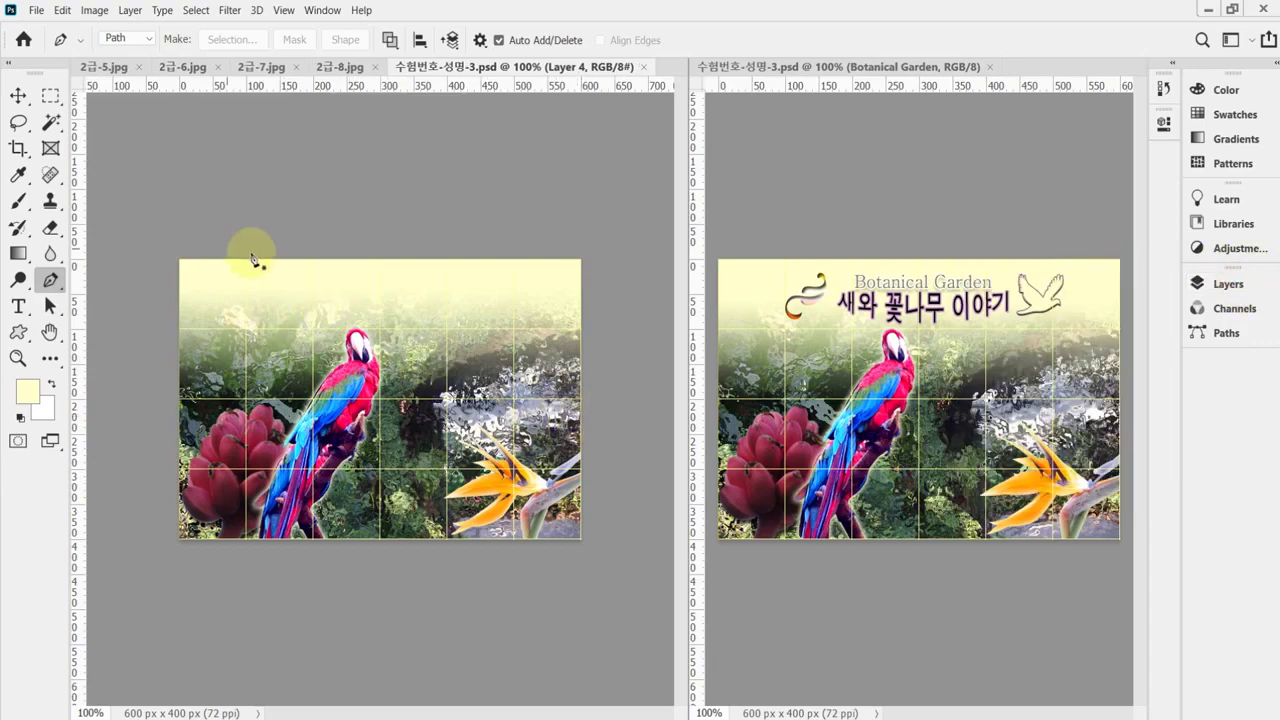
# Step: Choose the curled two-leaf ornament from the Ornaments set of All Legacy Default Shapes for the Custom Shape tool
pyautogui.click(19, 334)
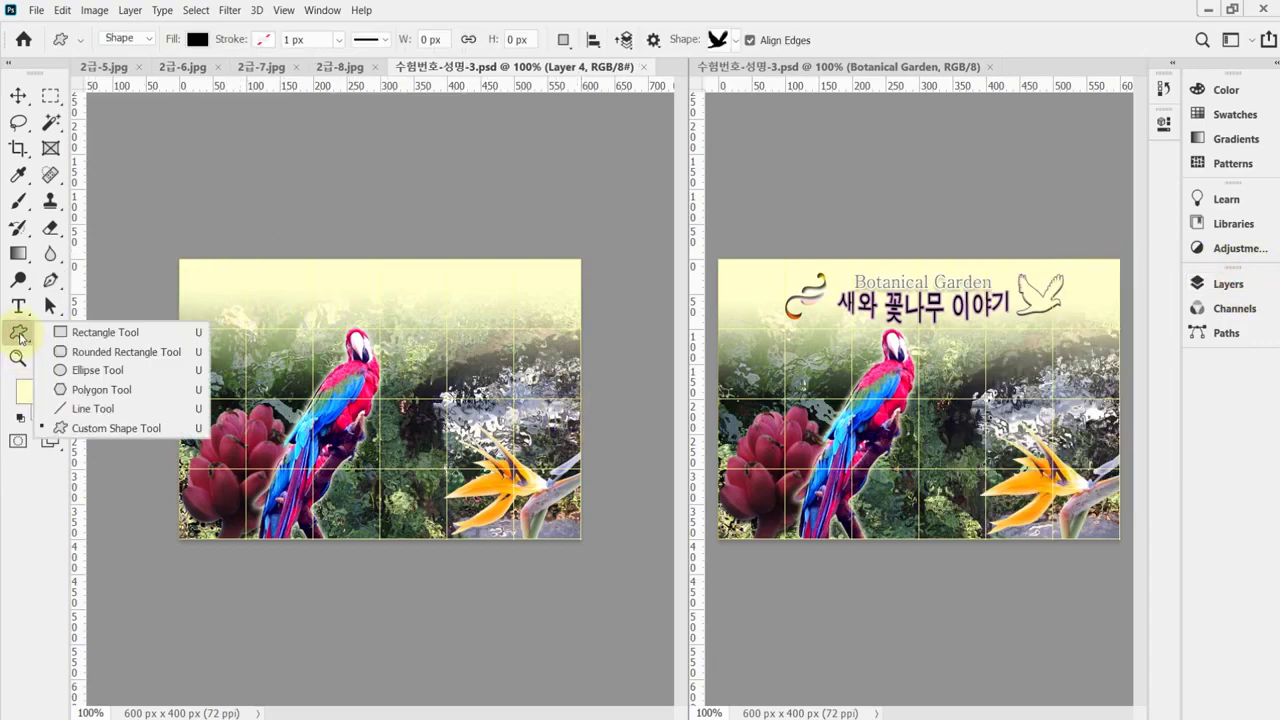
pyautogui.click(160, 429)
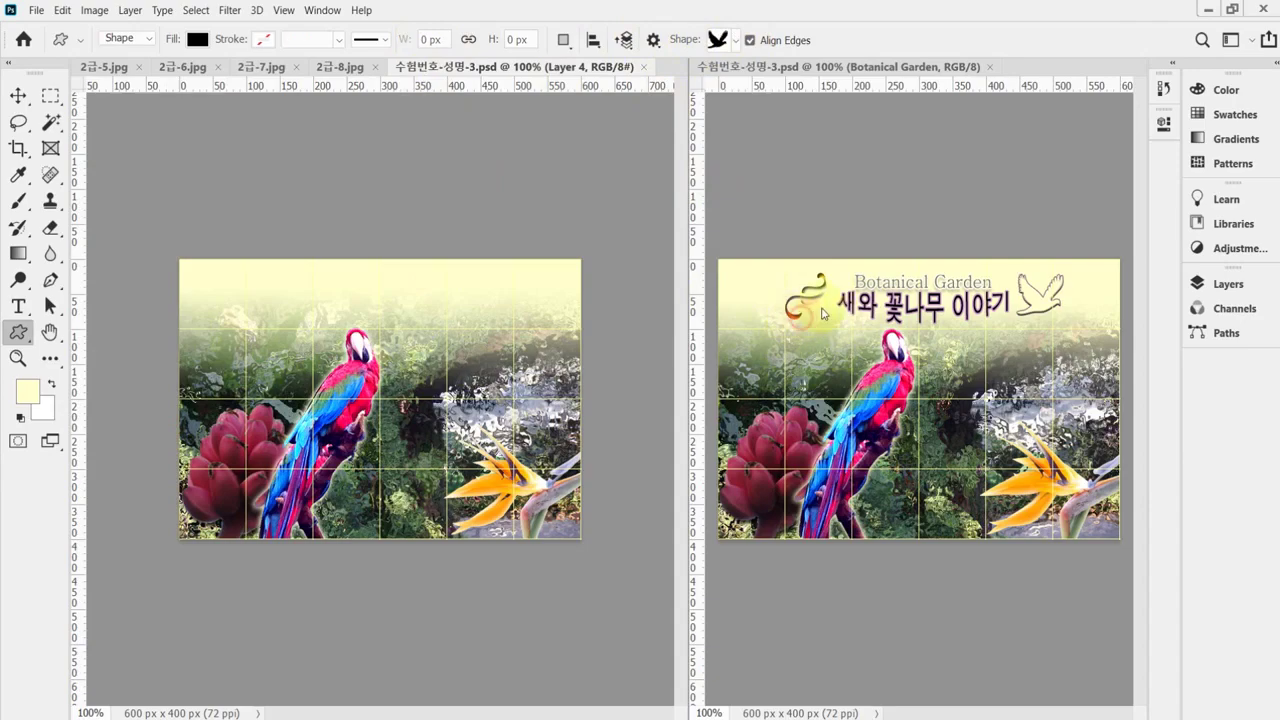
pyautogui.scroll(1, 800, 323)
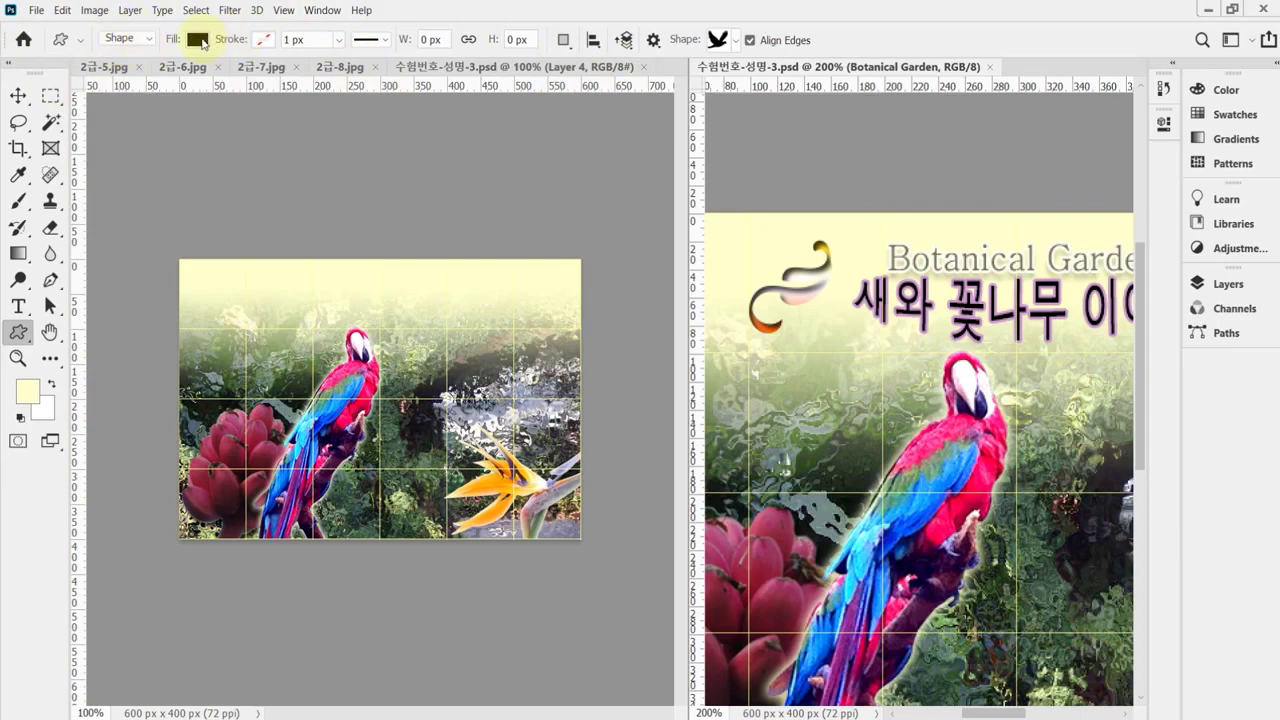
pyautogui.click(738, 42)
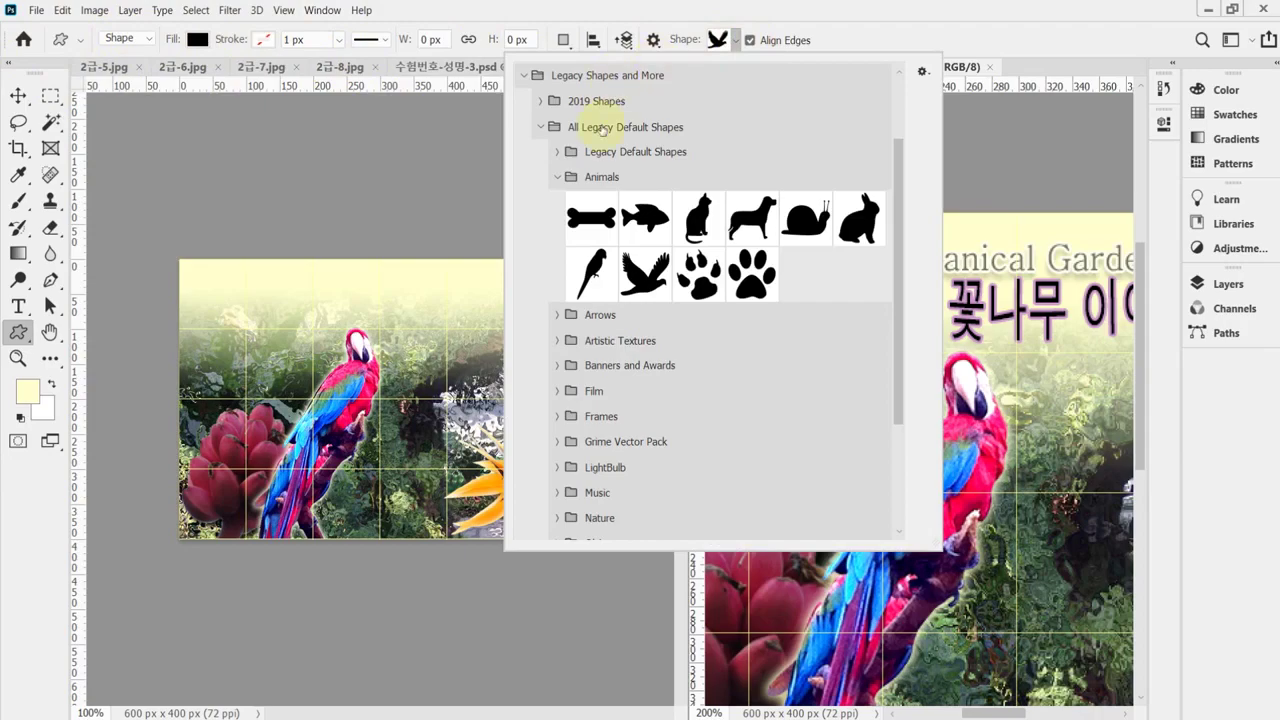
pyautogui.click(565, 180)
pyautogui.scroll(-1, 640, 370)
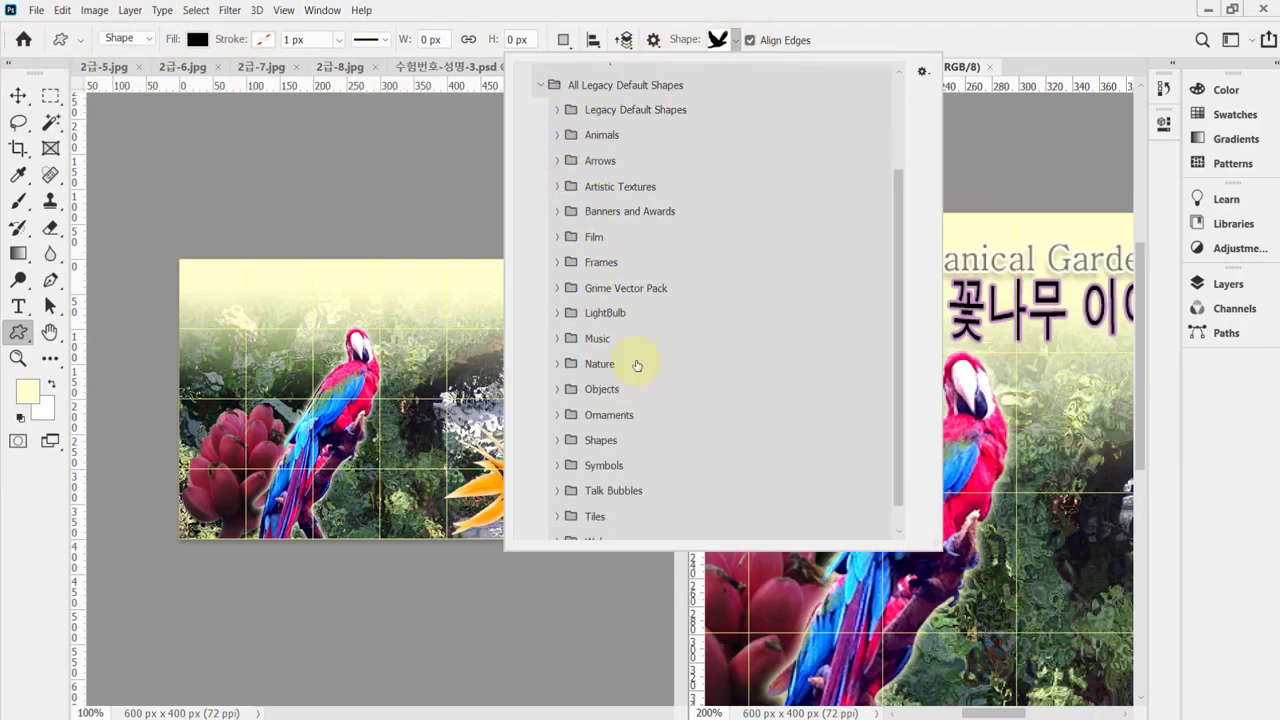
pyautogui.scroll(3, 637, 337)
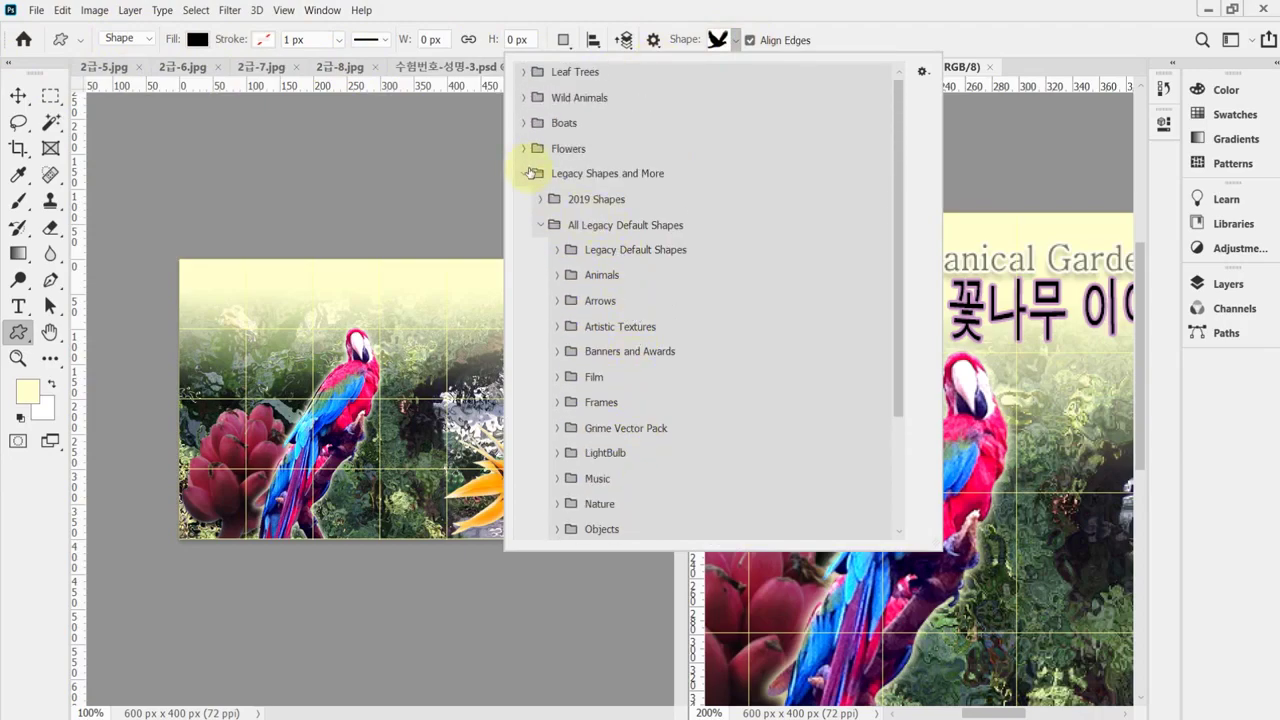
pyautogui.scroll(-3, 651, 350)
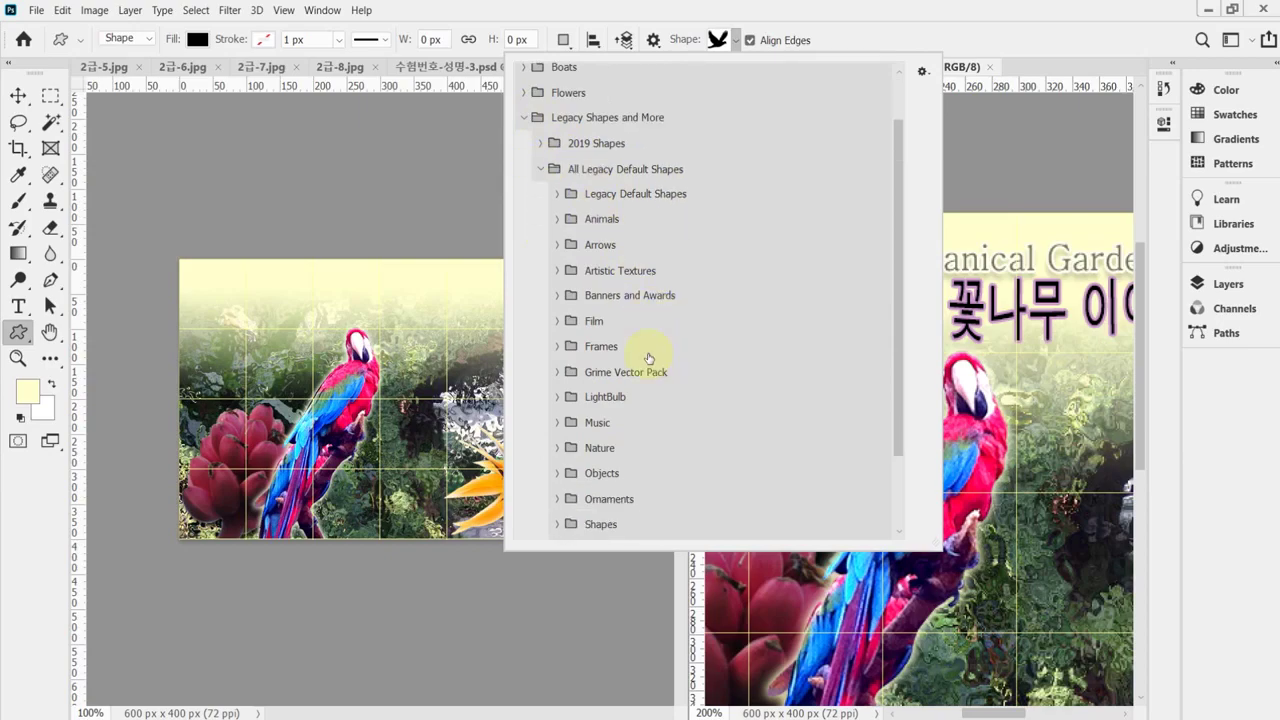
pyautogui.click(556, 403)
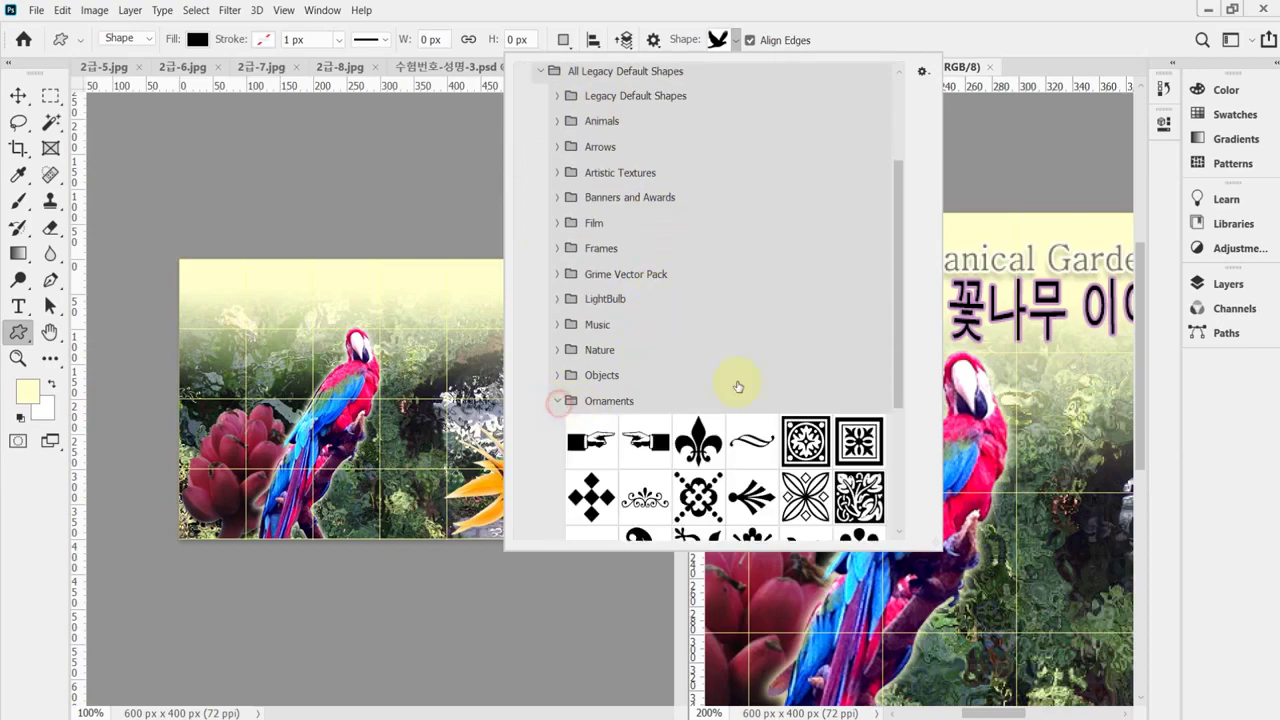
pyautogui.scroll(-3, 752, 385)
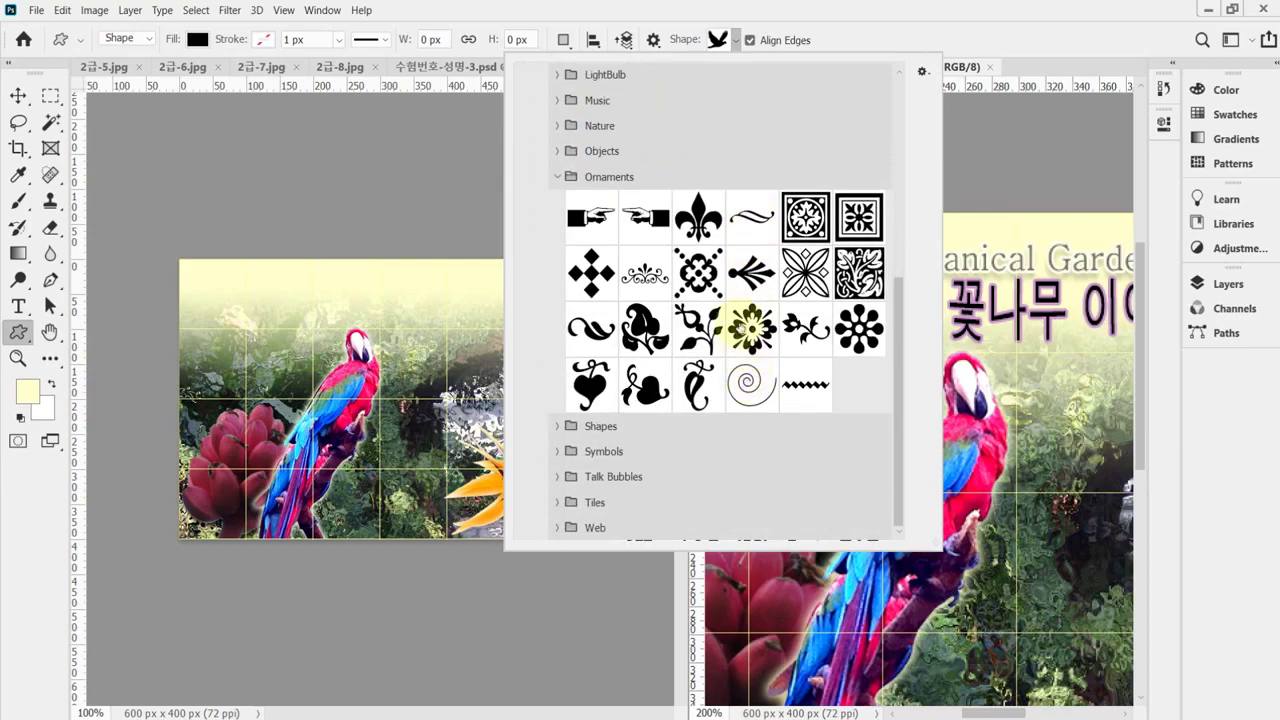
pyautogui.click(592, 328)
pyautogui.click(771, 27)
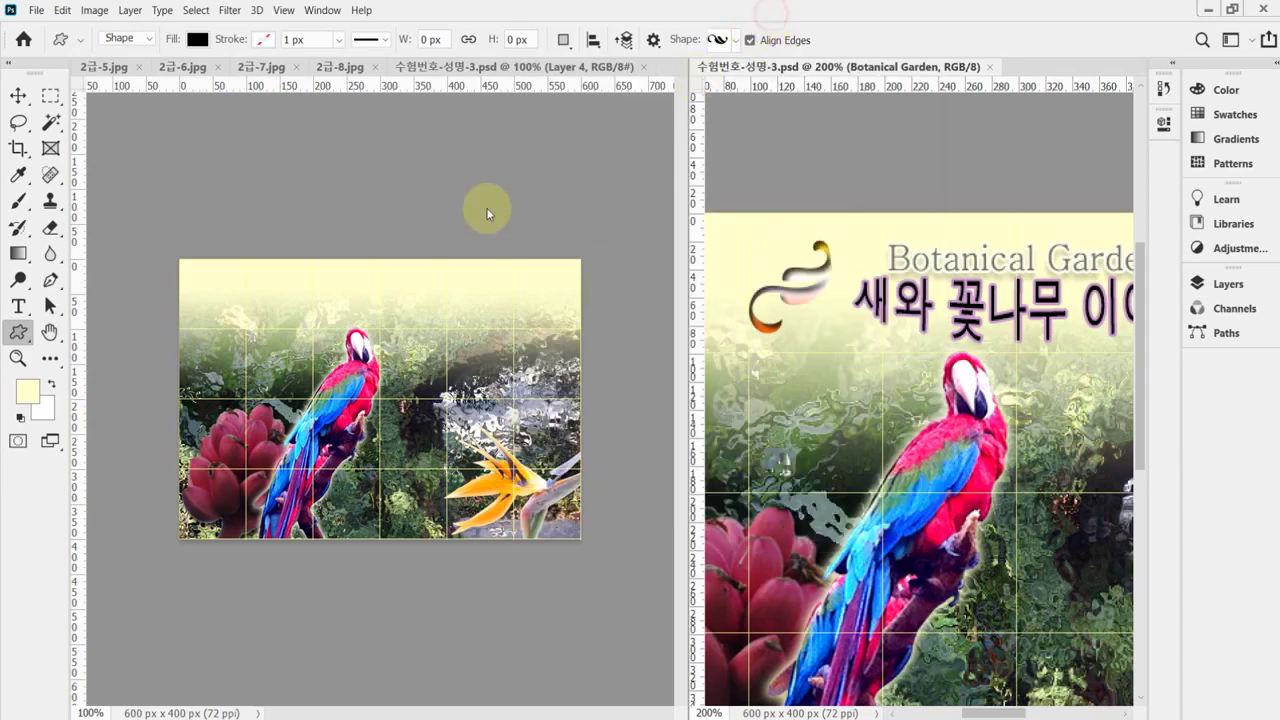
# Step: Draw the leaf ornament about 90 × 41 px in the upper-left part of the 수험번호-성명-3.psd canvas
pyautogui.click(257, 270)
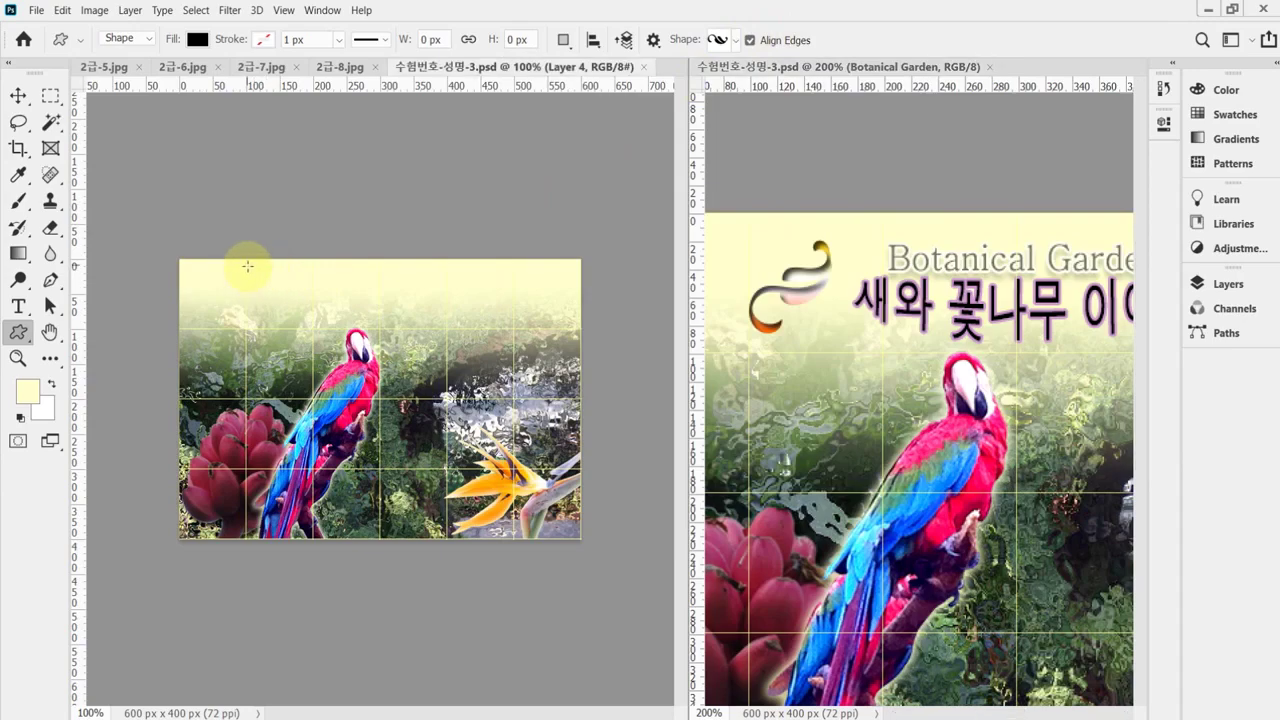
pyautogui.moveTo(254, 266); pyautogui.dragTo(316, 327)
pyautogui.moveTo(290, 269); pyautogui.dragTo(292, 306)
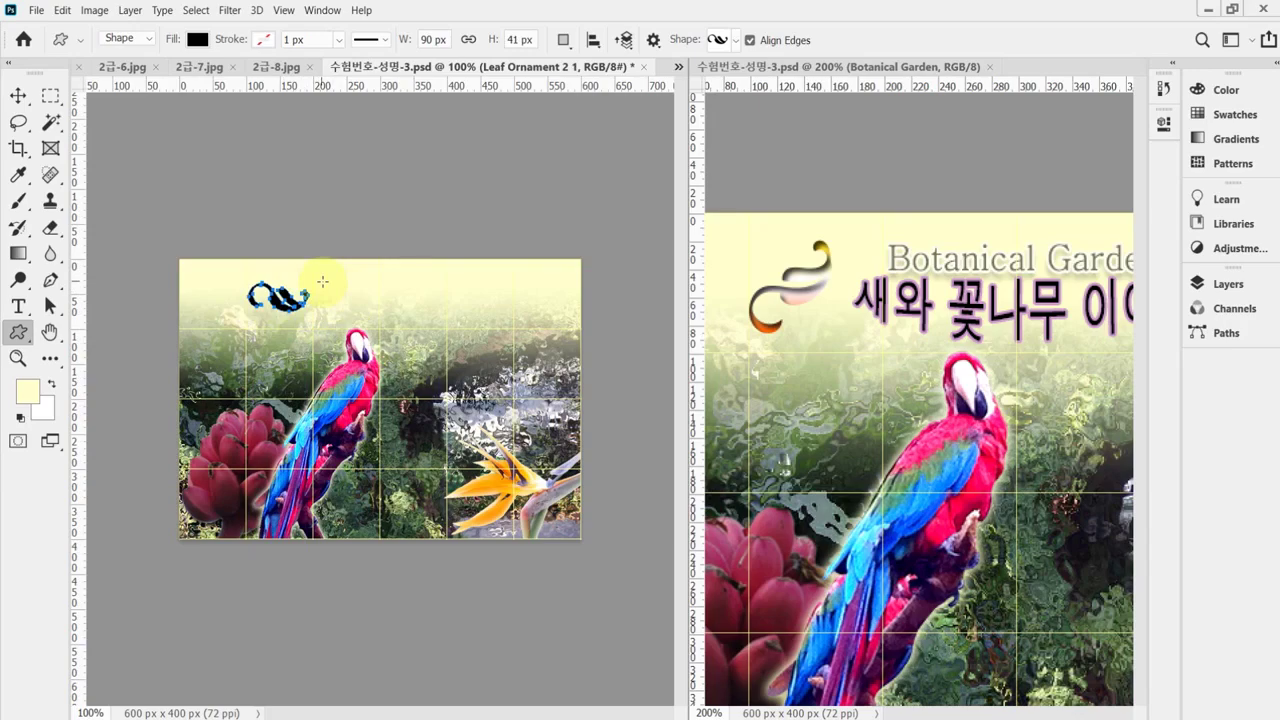
# Step: Rotate the leaf ornament about -54.7°, turn it back about 8.3°, and position it near X 141 px, Y 51 px
pyautogui.hotkey('ctrl', 't')
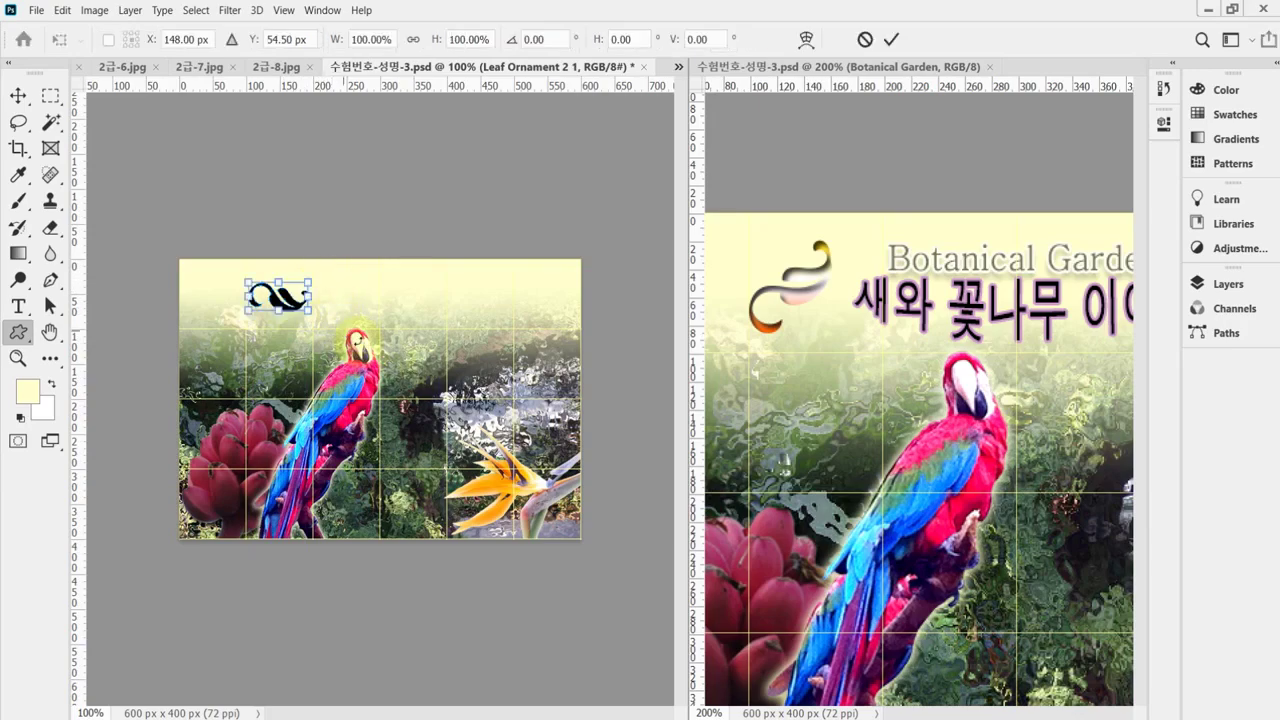
pyautogui.moveTo(356, 345); pyautogui.dragTo(277, 291)
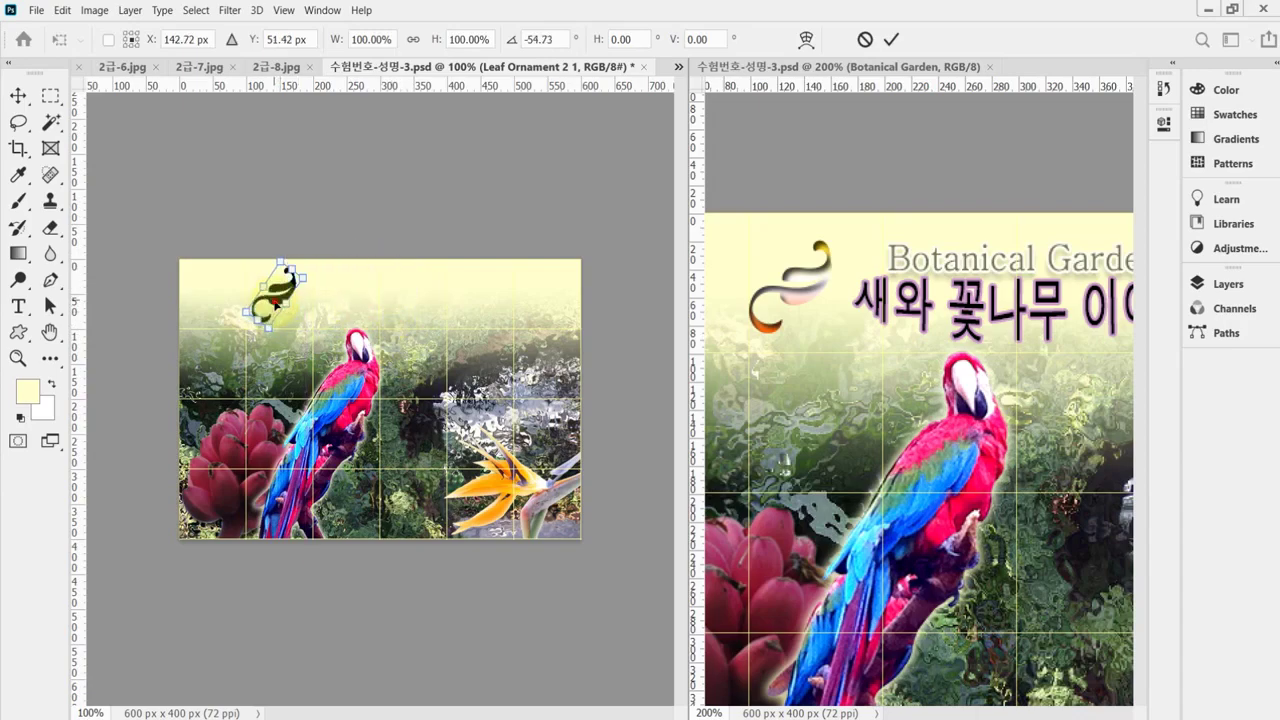
pyautogui.press('u')
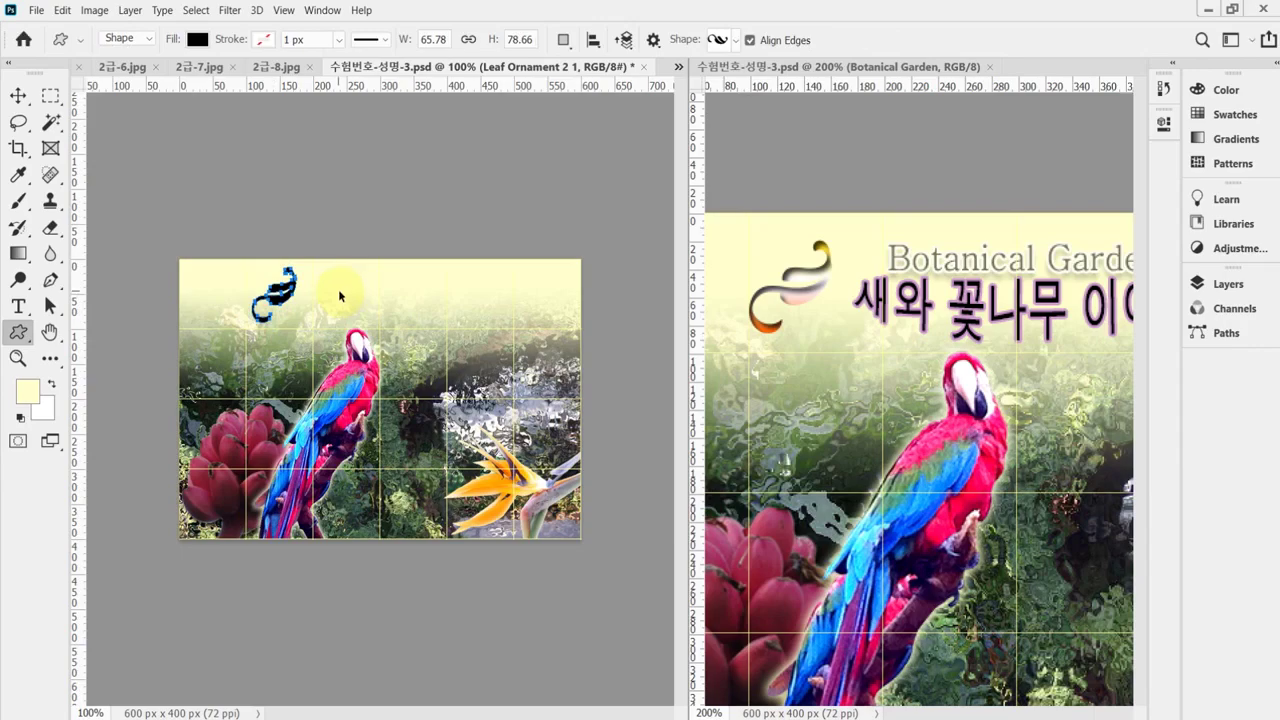
pyautogui.hotkey('ctrl', 't')
pyautogui.moveTo(357, 271); pyautogui.dragTo(360, 282)
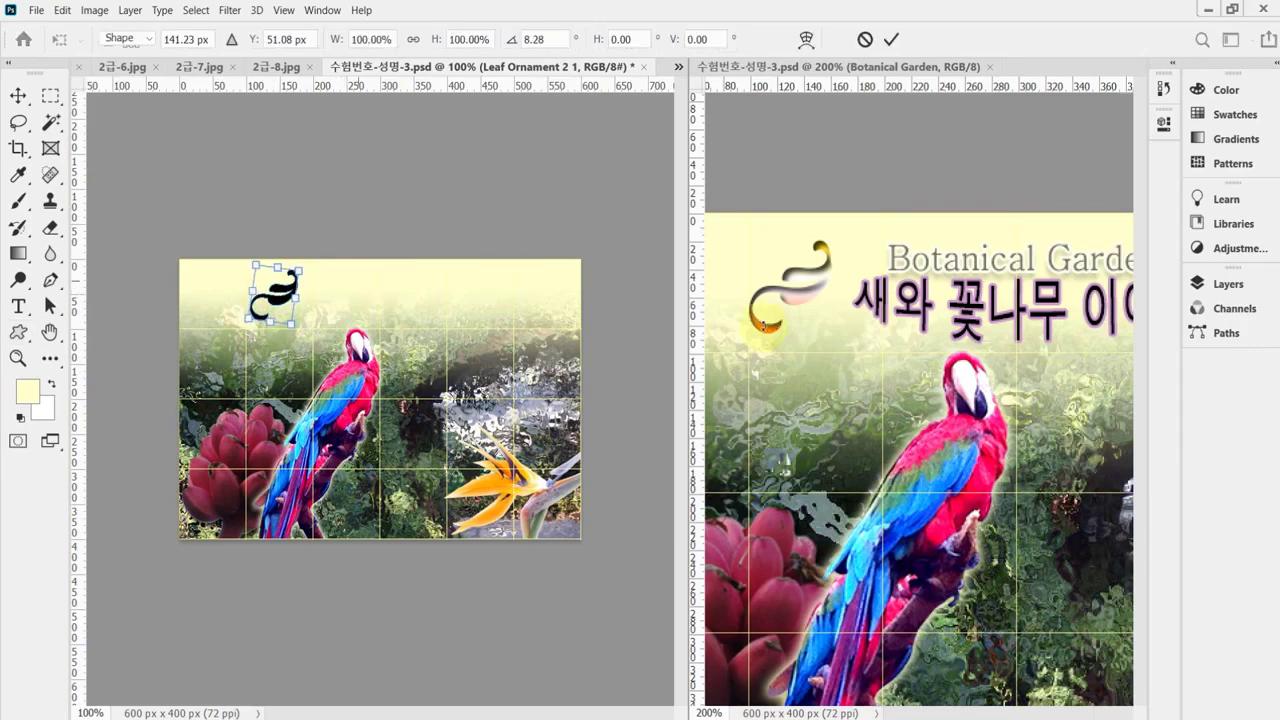
pyautogui.press('Return')
# Step: Add an Inner Shadow layer style to the leaf ornament layer
pyautogui.click(1228, 284)
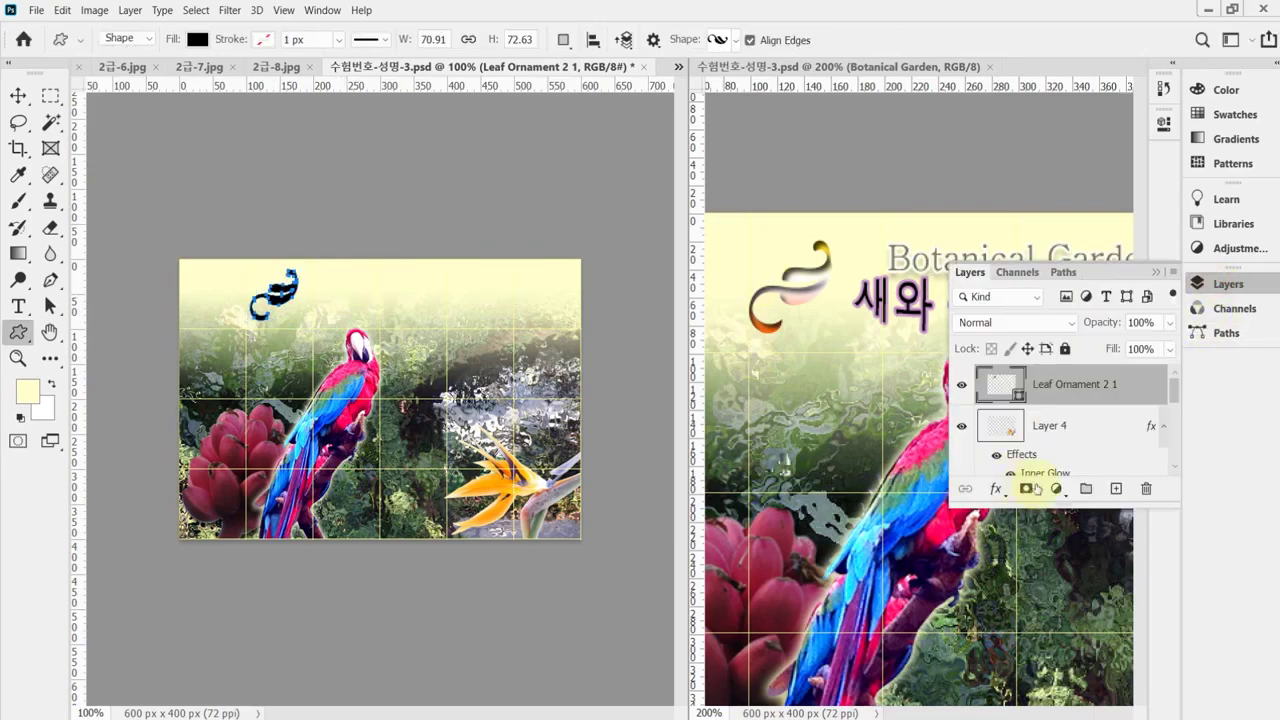
pyautogui.click(997, 490)
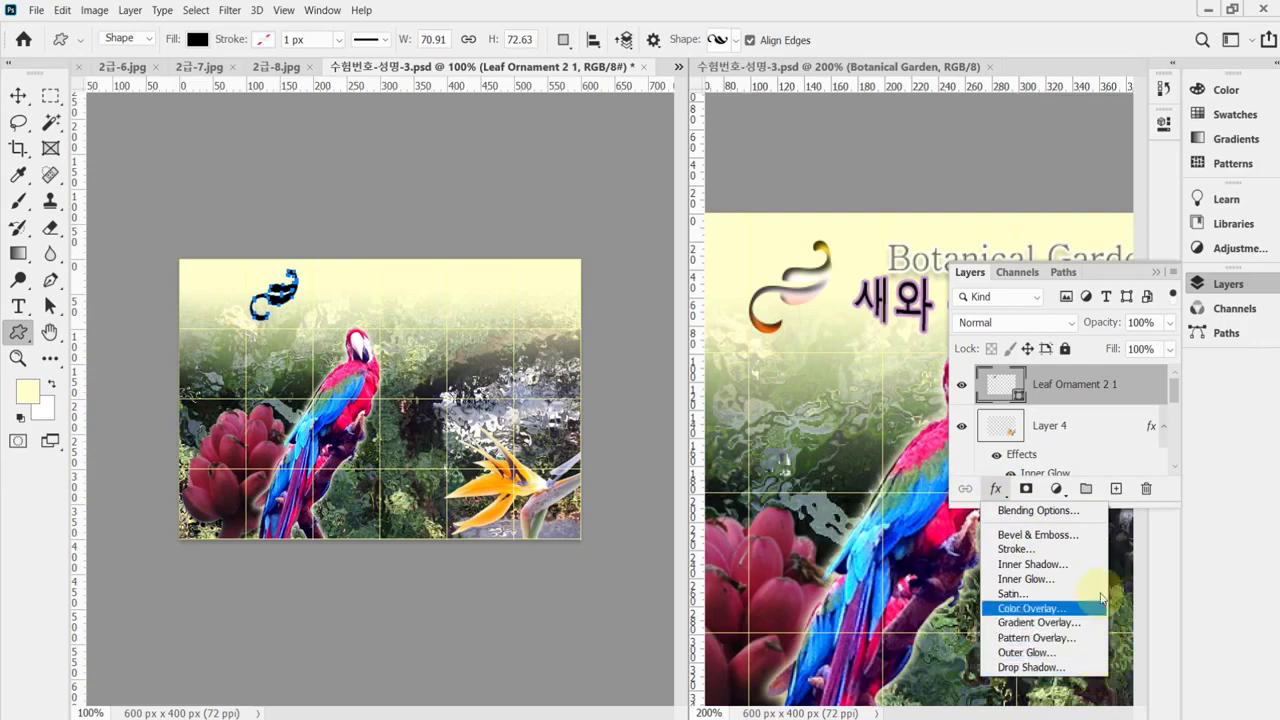
pyautogui.click(1088, 564)
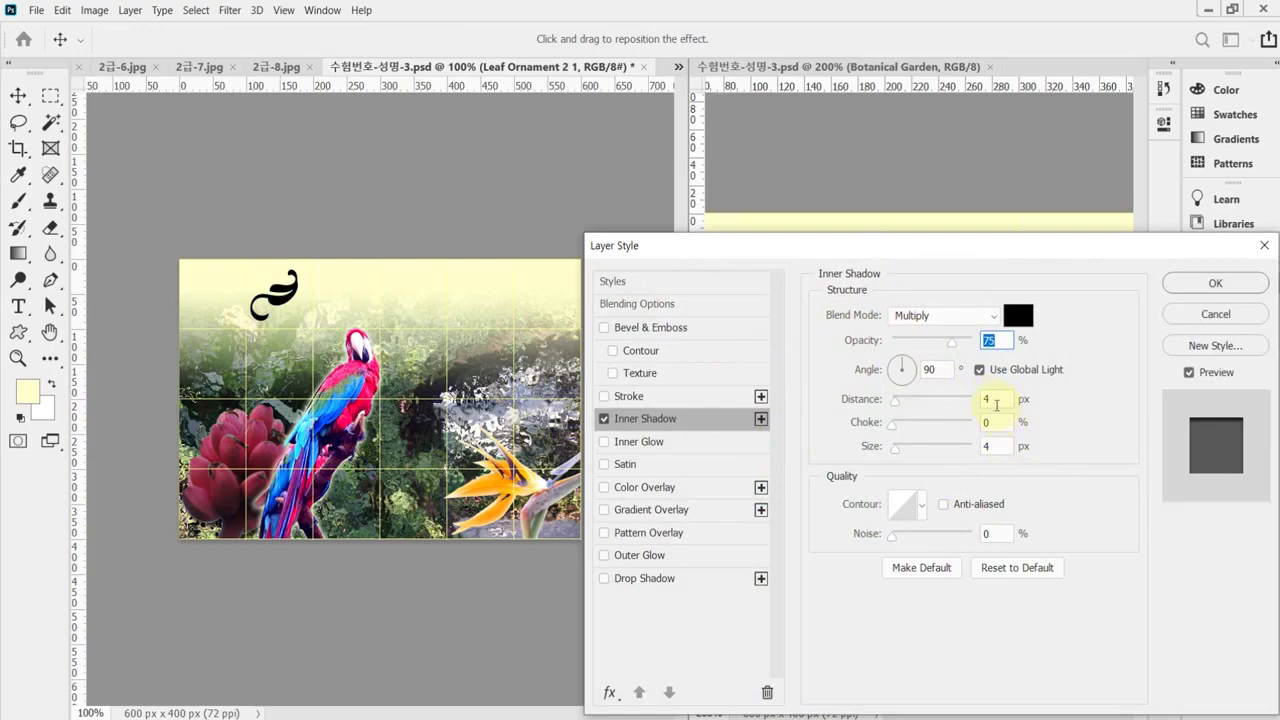
pyautogui.click(995, 400)
pyautogui.click(990, 446)
# Step: Add a Gradient Overlay to the leaf ornament and set the gradient's starting color stop to #ff6600
pyautogui.click(663, 514)
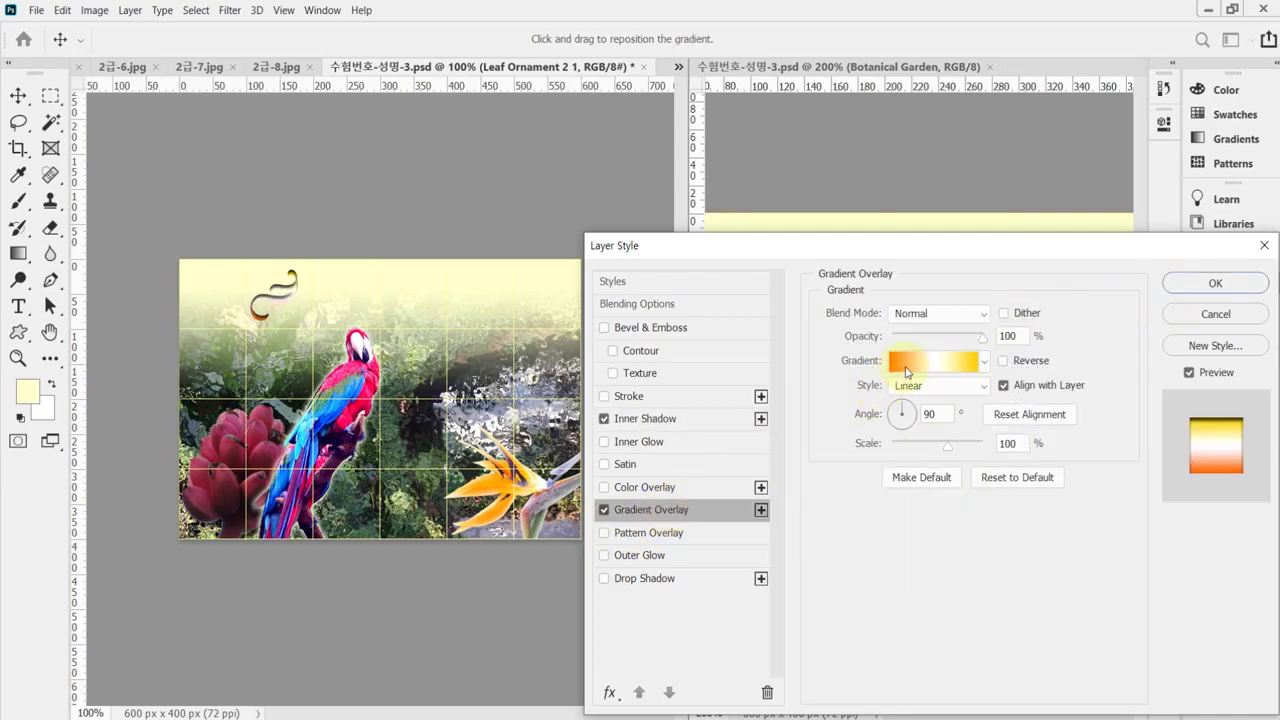
pyautogui.click(906, 372)
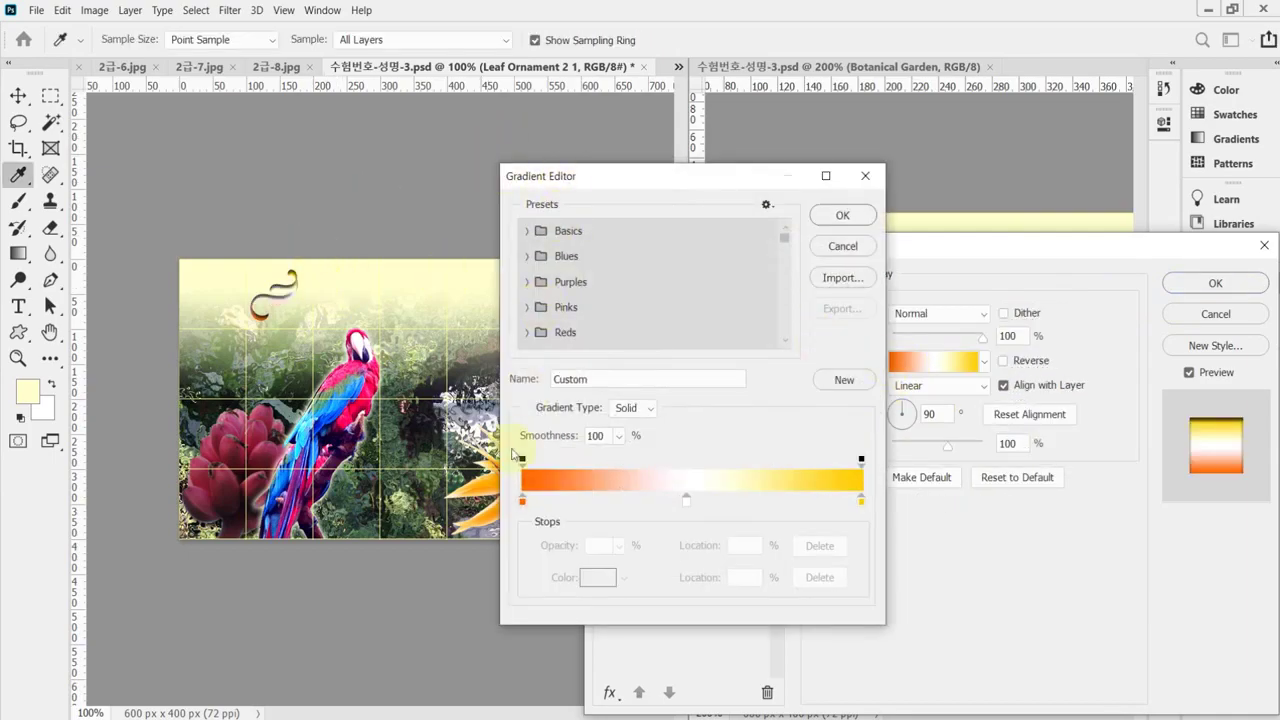
pyautogui.doubleClick(522, 500)
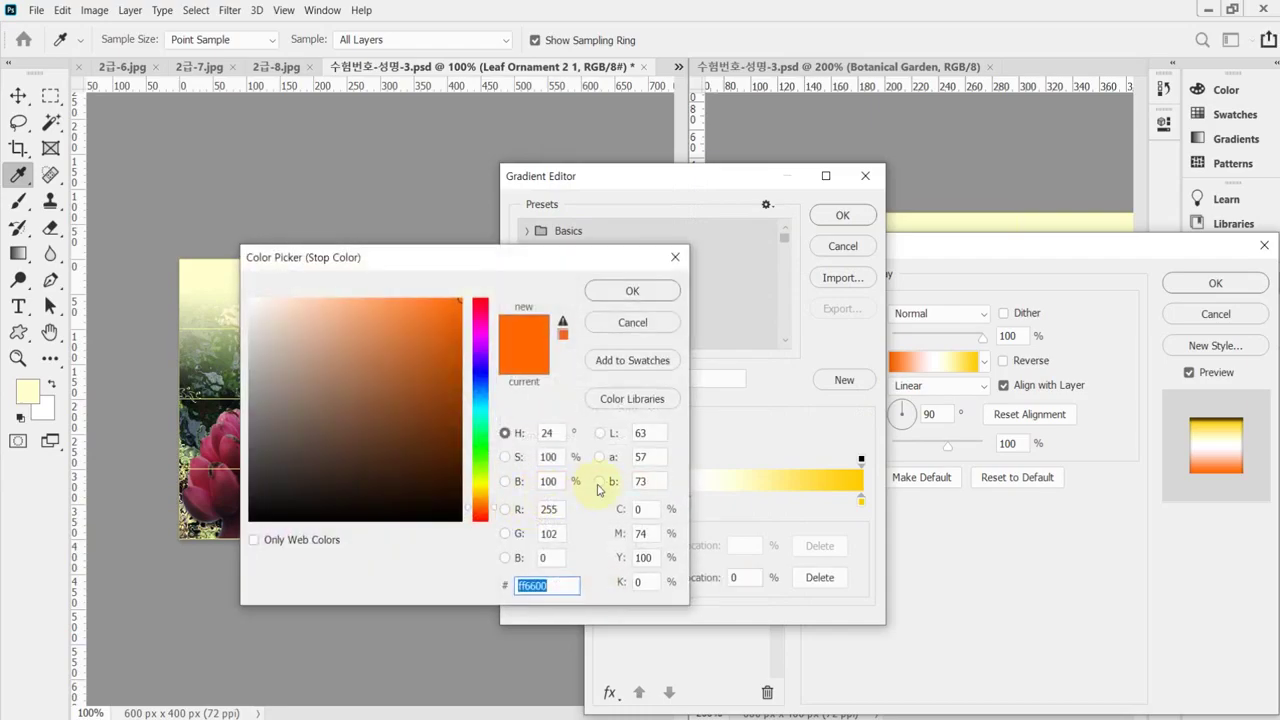
pyautogui.write('f')
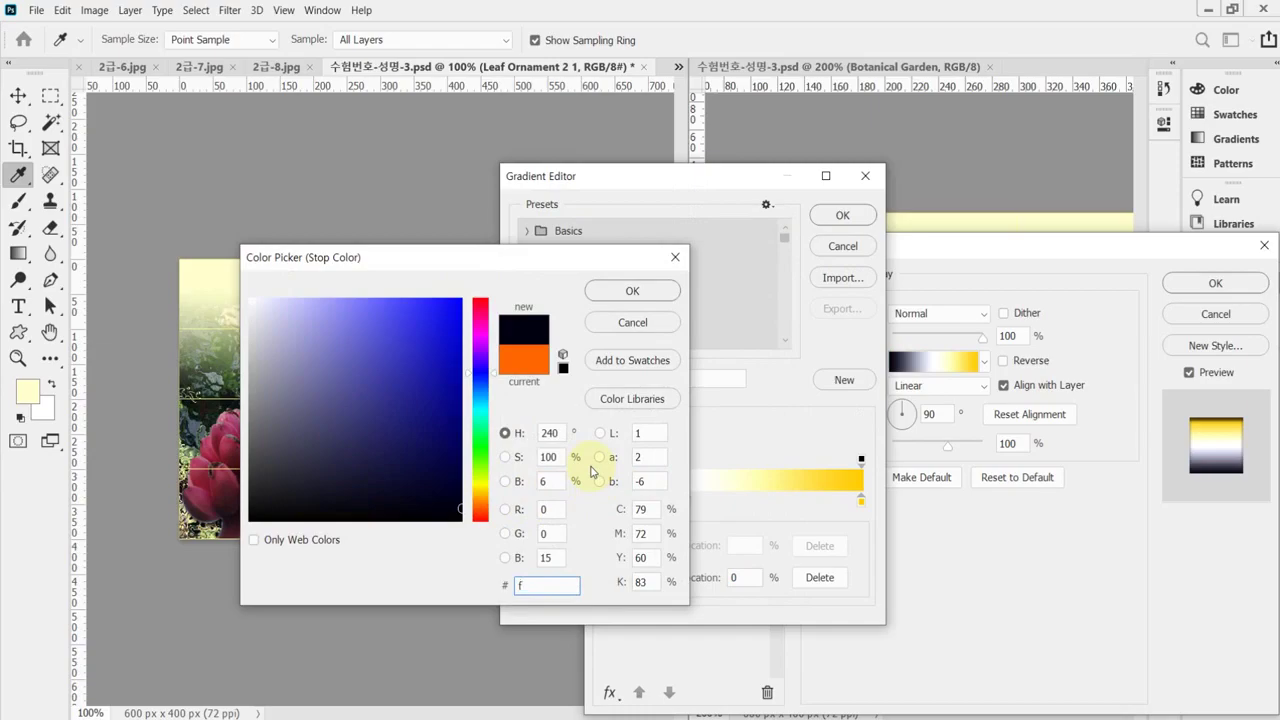
pyautogui.write('60')
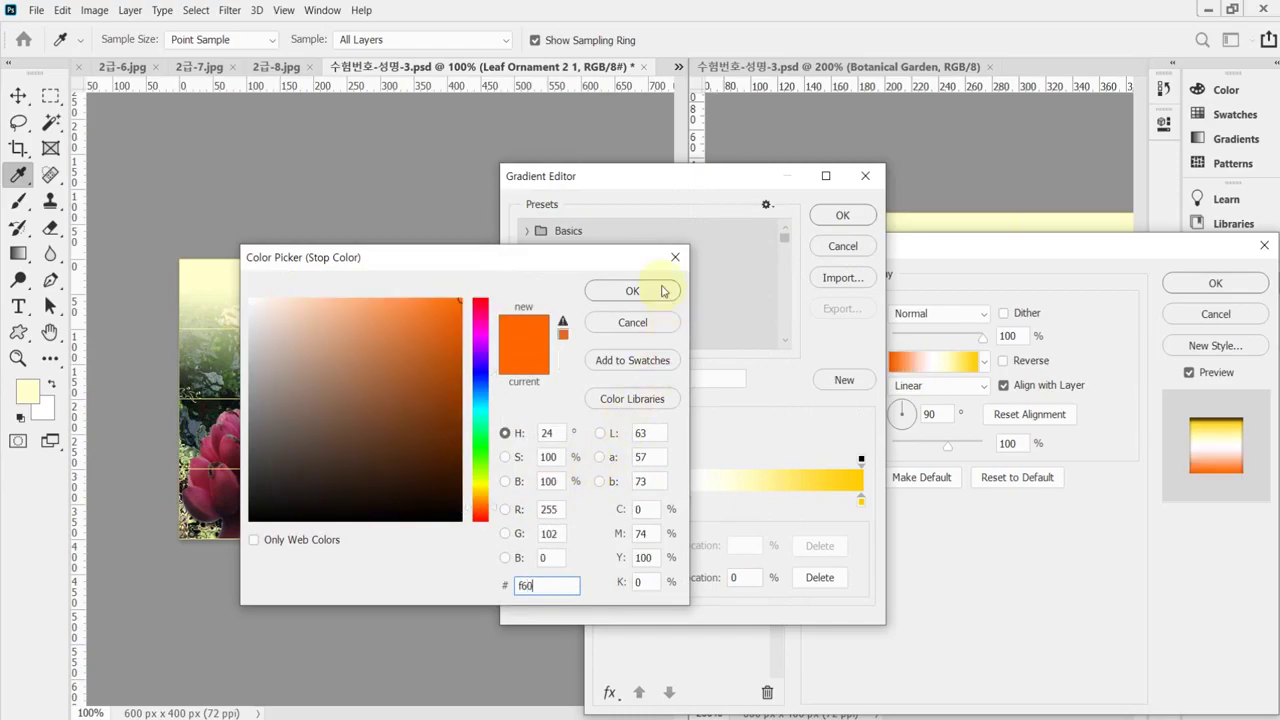
pyautogui.click(643, 295)
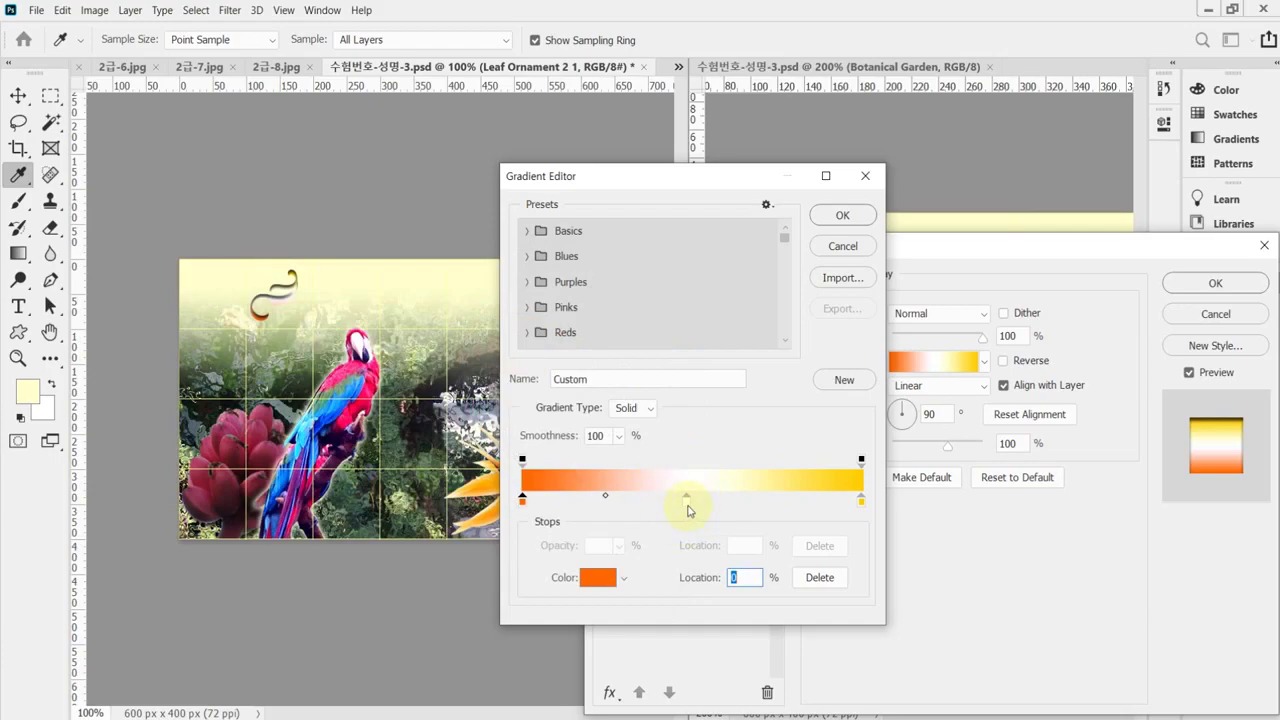
# Step: Remove the gradient's middle color stop and put a white (#ffffff) stop in its place at location 46%
pyautogui.moveTo(688, 508); pyautogui.dragTo(694, 557)
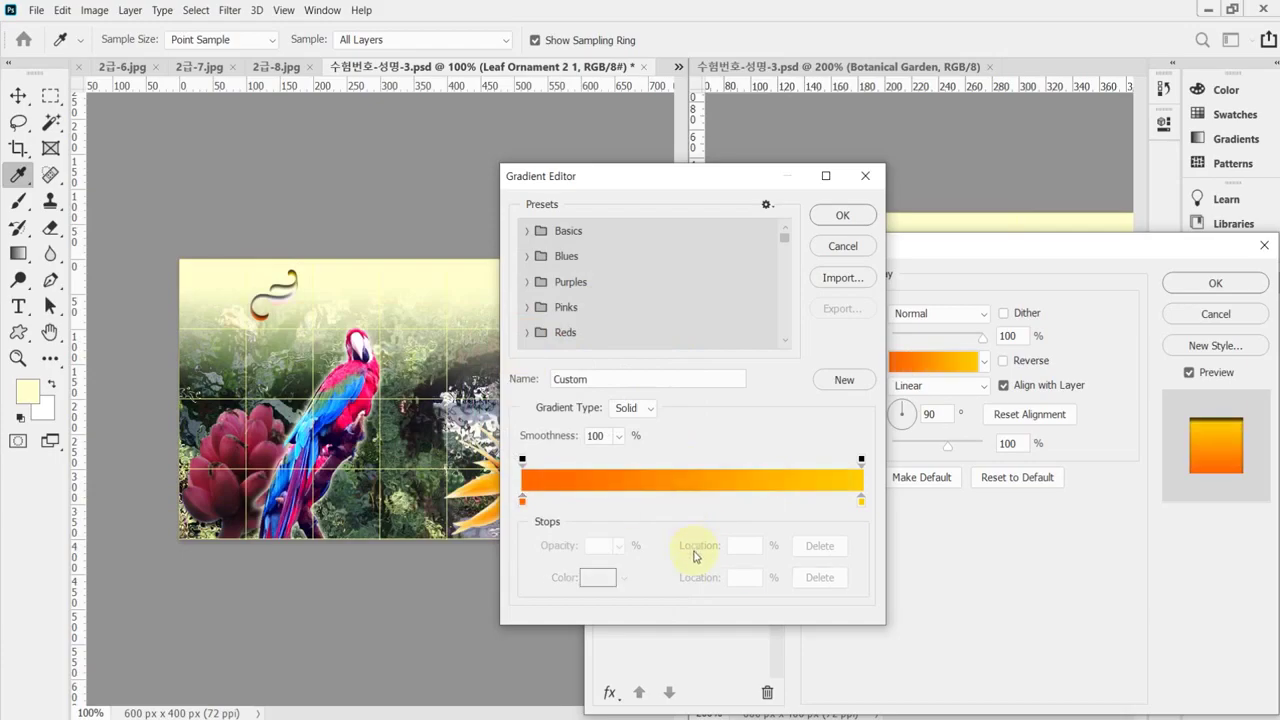
pyautogui.click(681, 499)
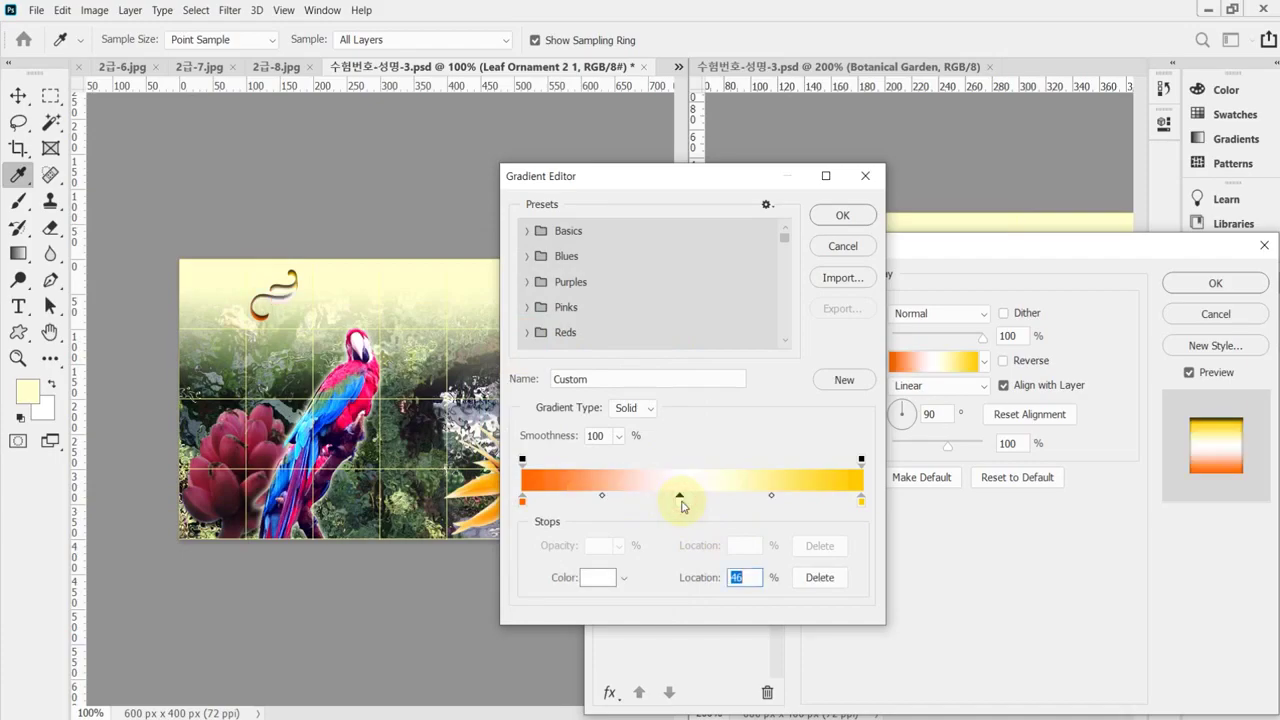
pyautogui.doubleClick(680, 499)
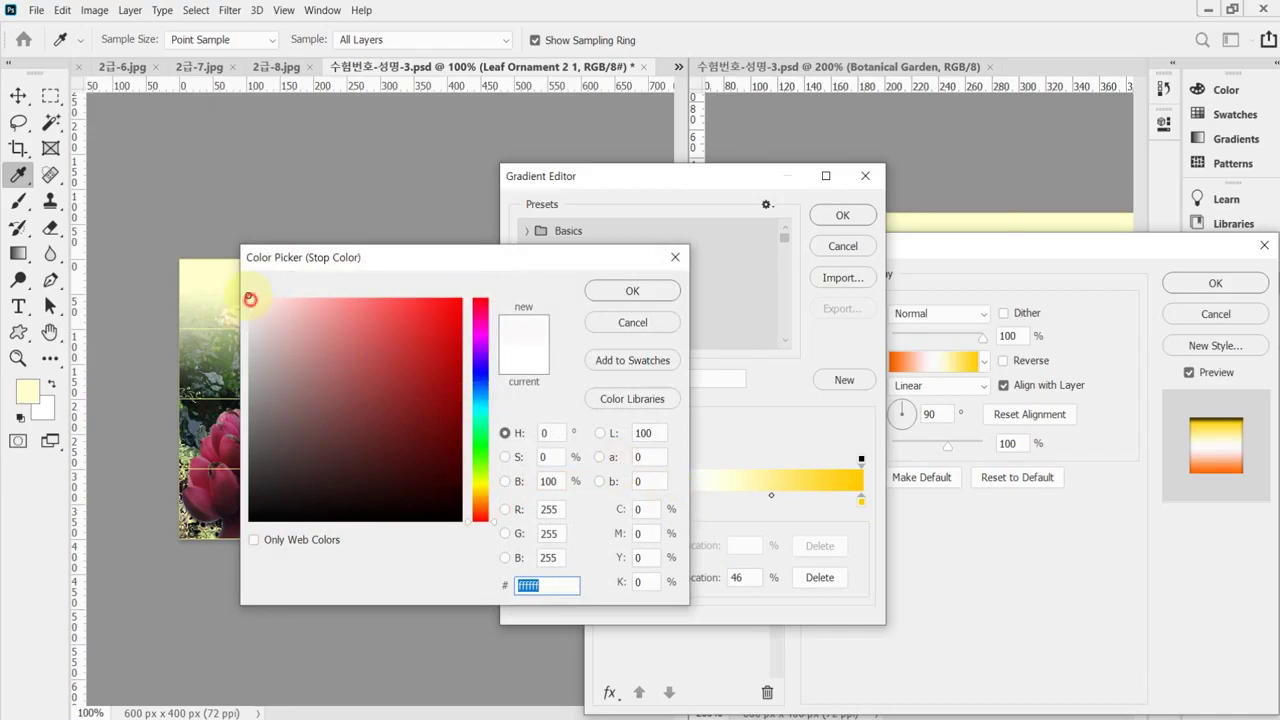
pyautogui.click(608, 290)
# Step: Keep #ffcc00 as the gradient's ending color stop and apply the layer styles to the leaf ornament
pyautogui.doubleClick(863, 503)
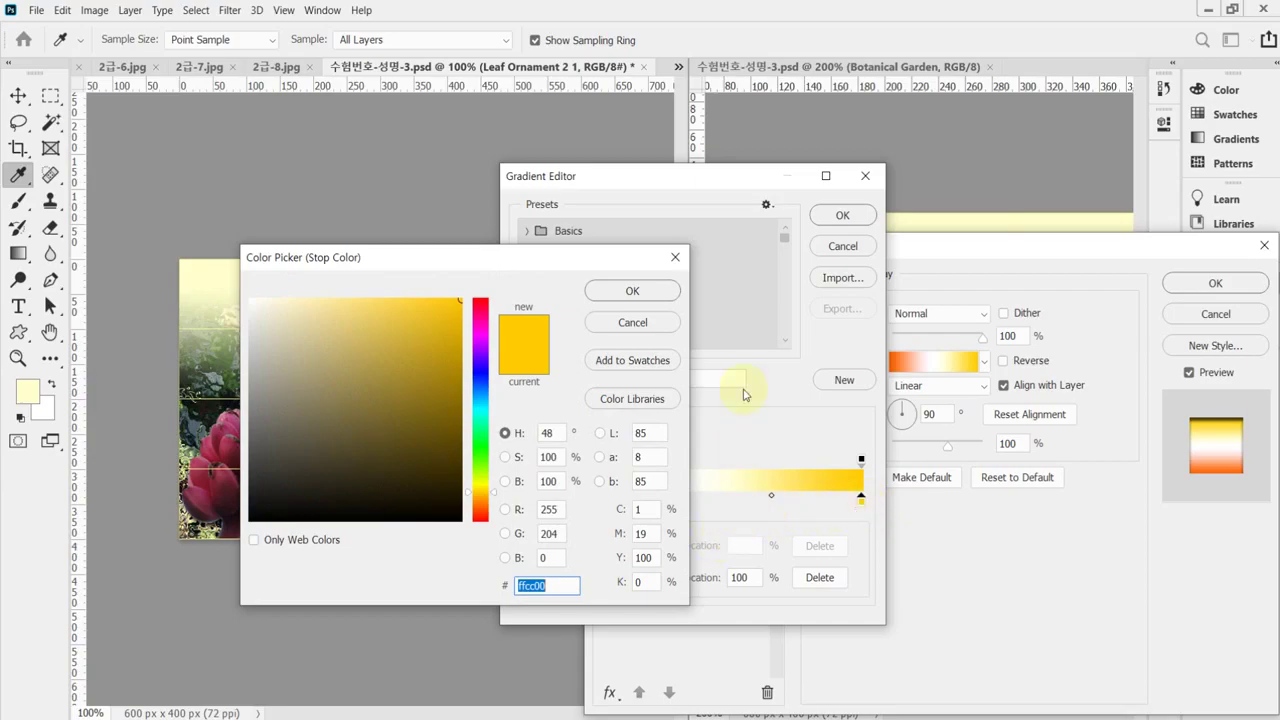
pyautogui.click(666, 298)
pyautogui.click(843, 215)
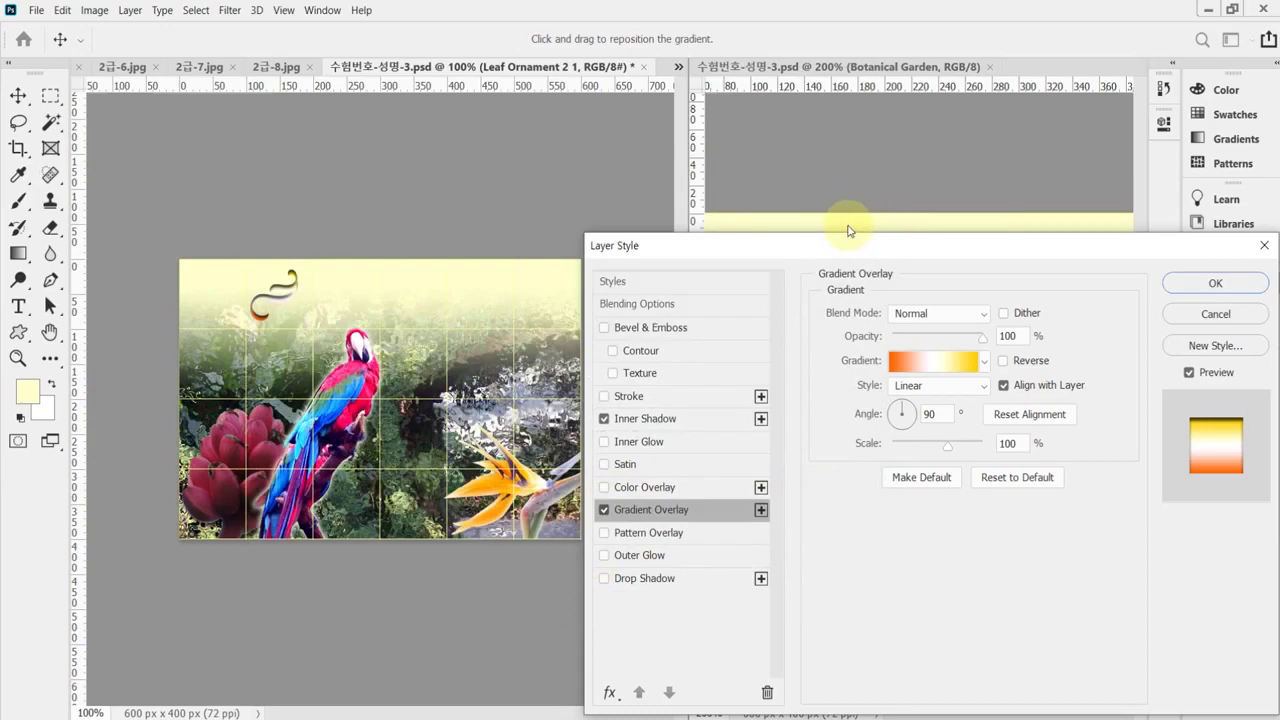
pyautogui.moveTo(853, 246); pyautogui.dragTo(823, 262)
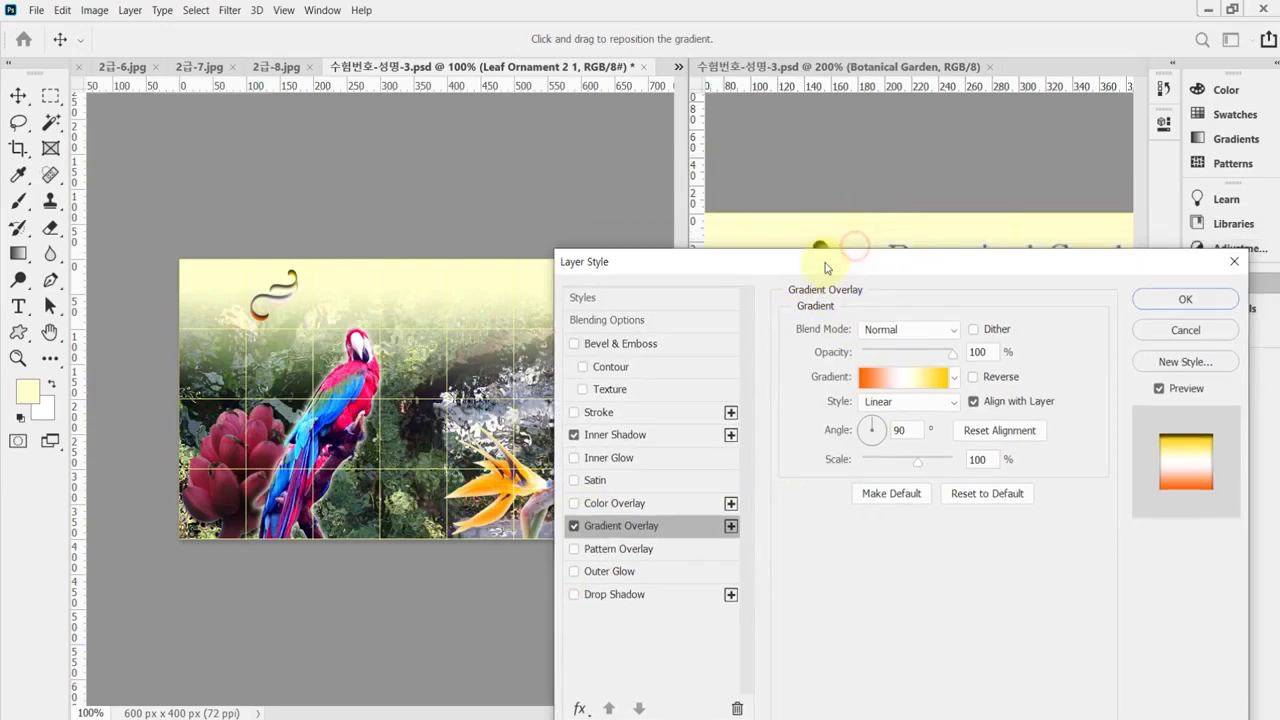
pyautogui.click(1185, 300)
pyautogui.click(1205, 284)
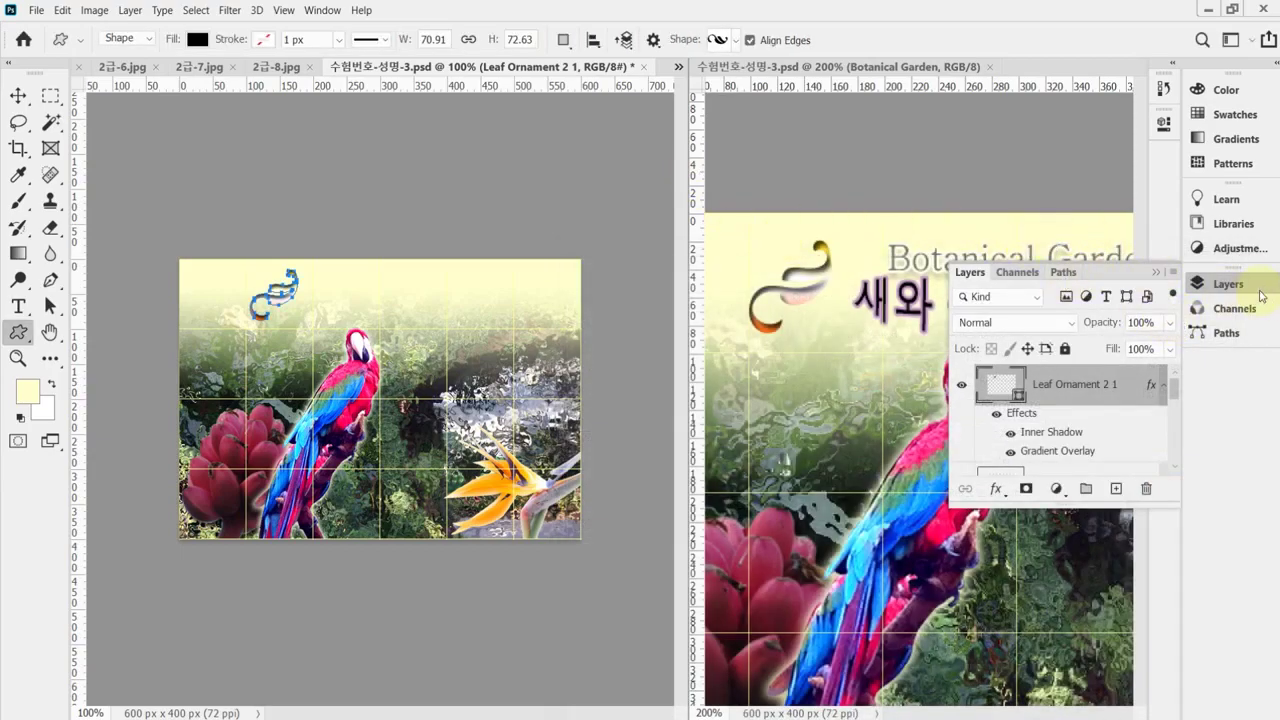
pyautogui.click(1228, 284)
# Step: Draw the flying bird shape from the legacy Animals shapes, about 78 × 66 px, near the canvas's upper-right corner
pyautogui.click(971, 250)
pyautogui.moveTo(971, 251); pyautogui.dragTo(730, 205)
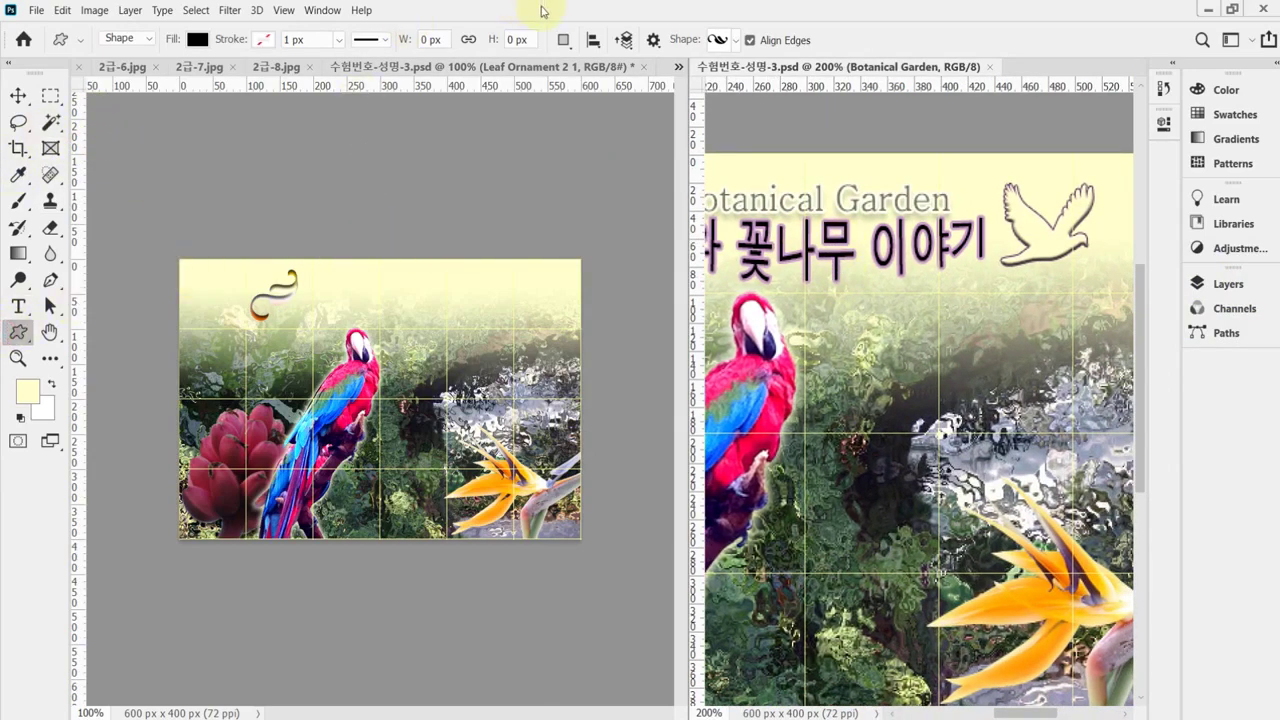
pyautogui.click(736, 40)
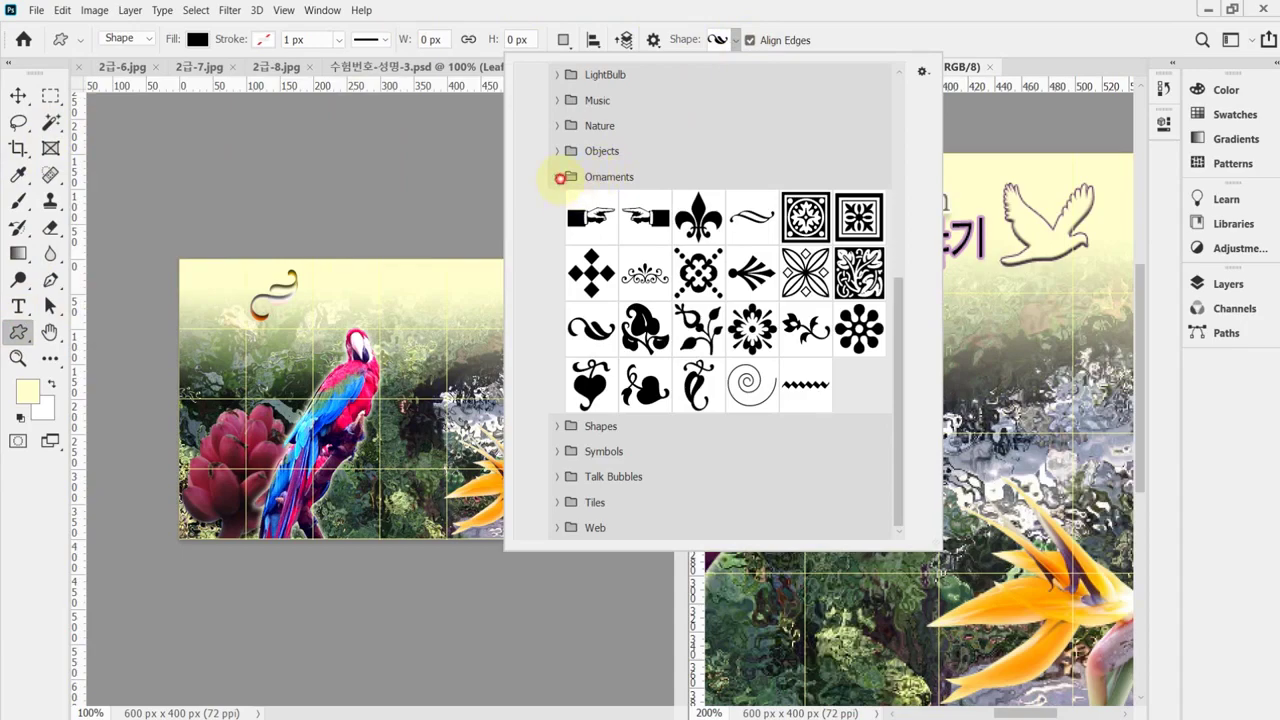
pyautogui.click(558, 177)
pyautogui.click(555, 148)
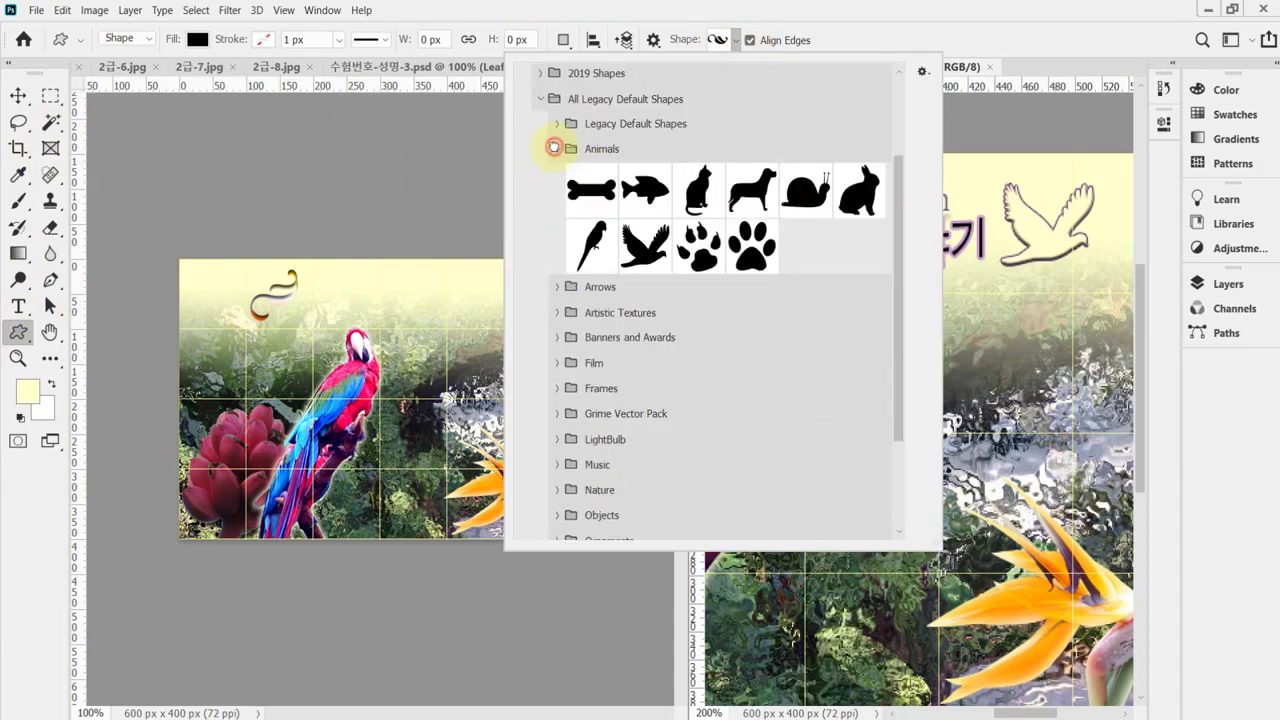
pyautogui.click(650, 243)
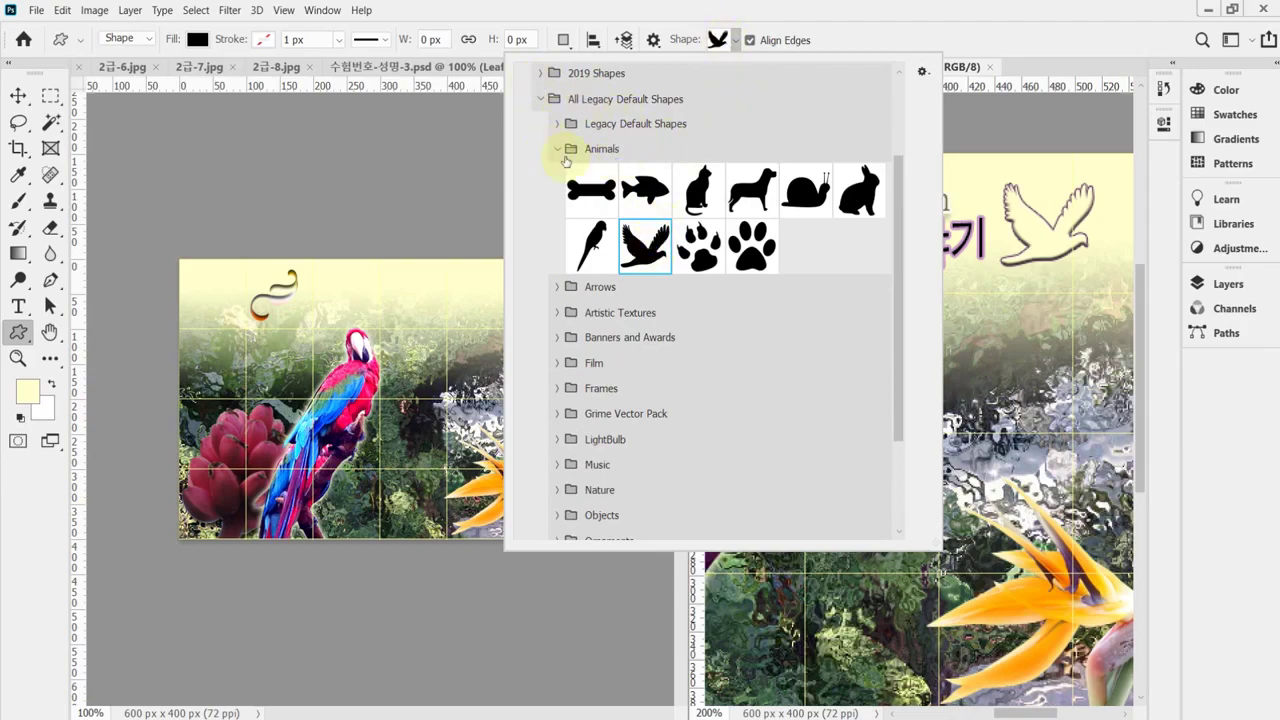
pyautogui.click(787, 14)
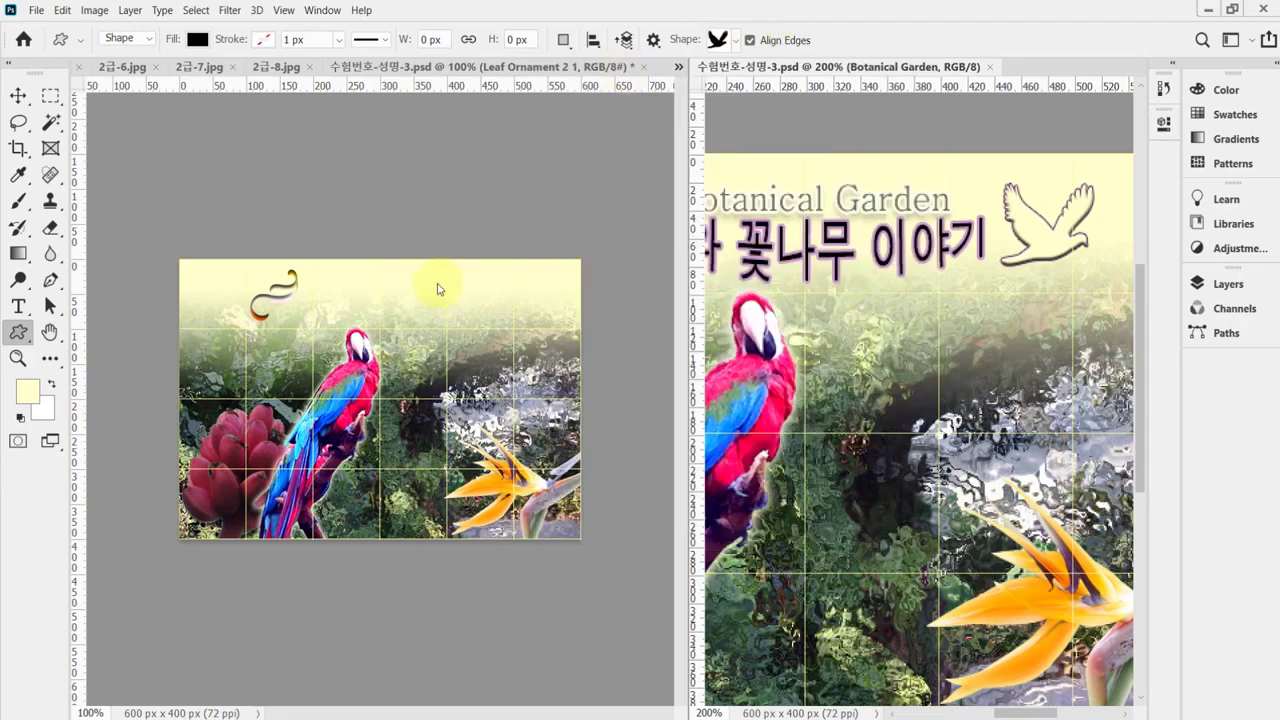
pyautogui.moveTo(449, 277); pyautogui.dragTo(508, 311)
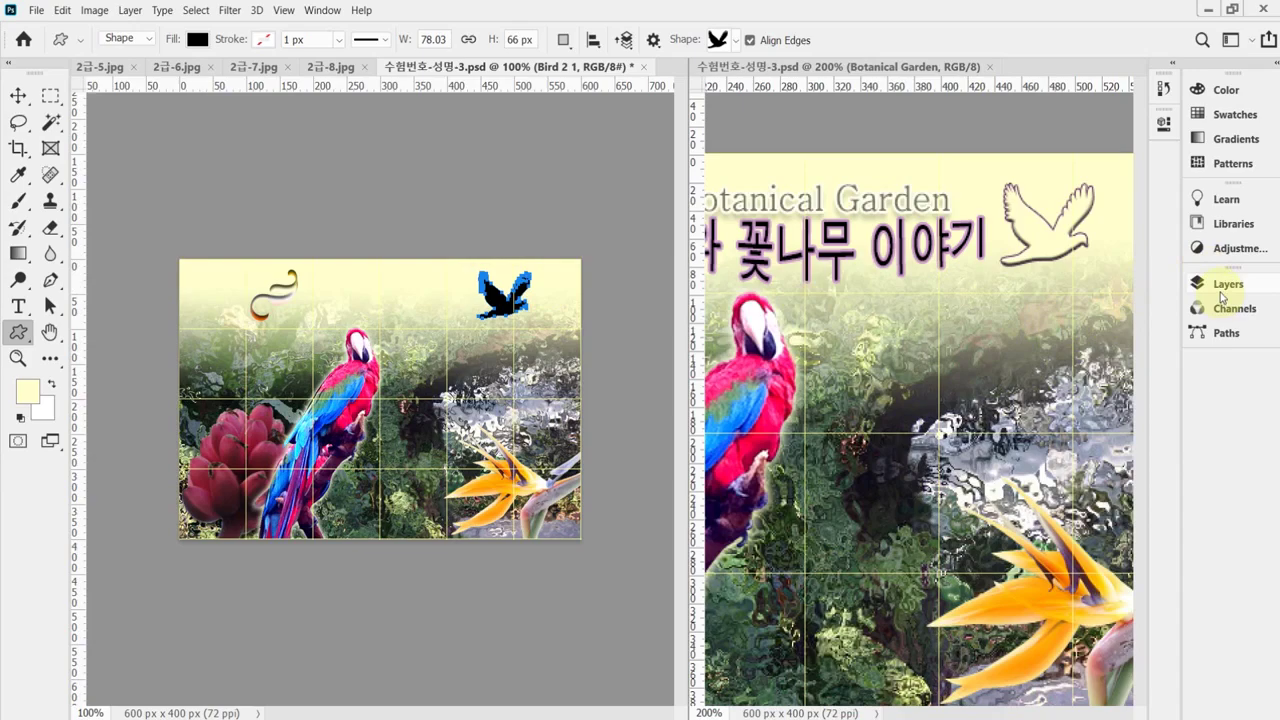
# Step: Change the bird shape's fill color to #ffffcc
pyautogui.click(1220, 294)
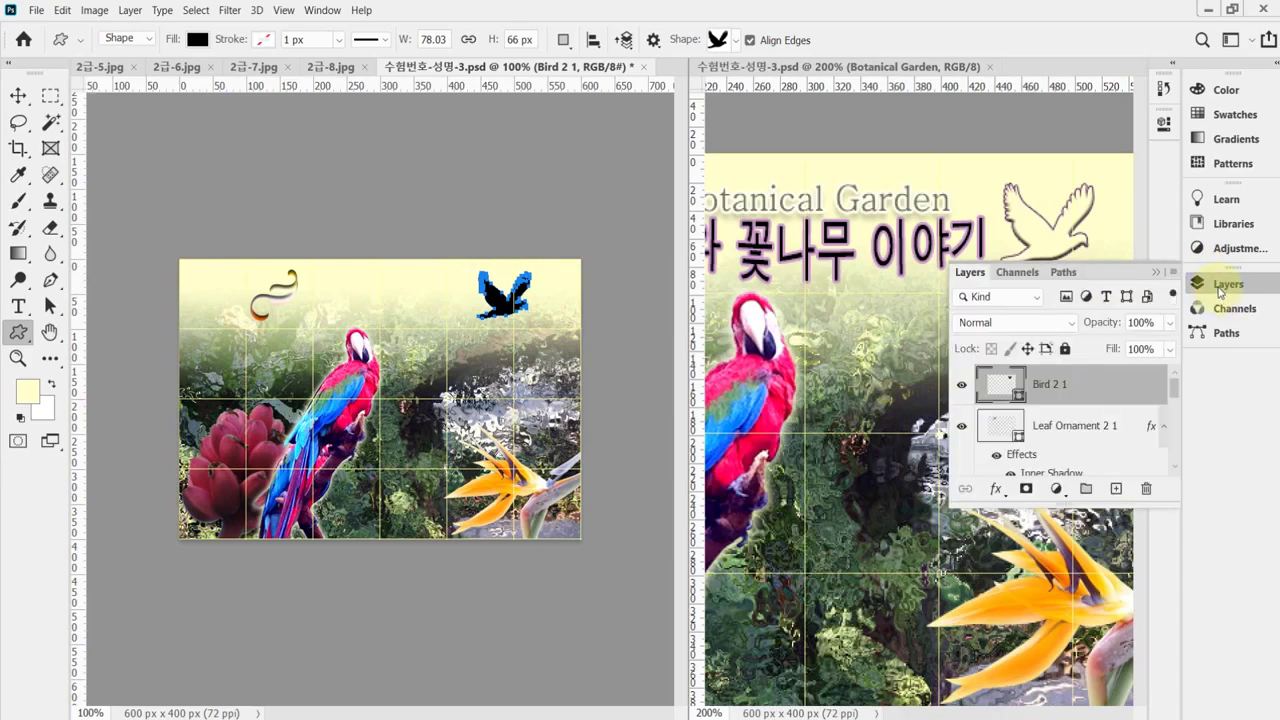
pyautogui.doubleClick(1005, 384)
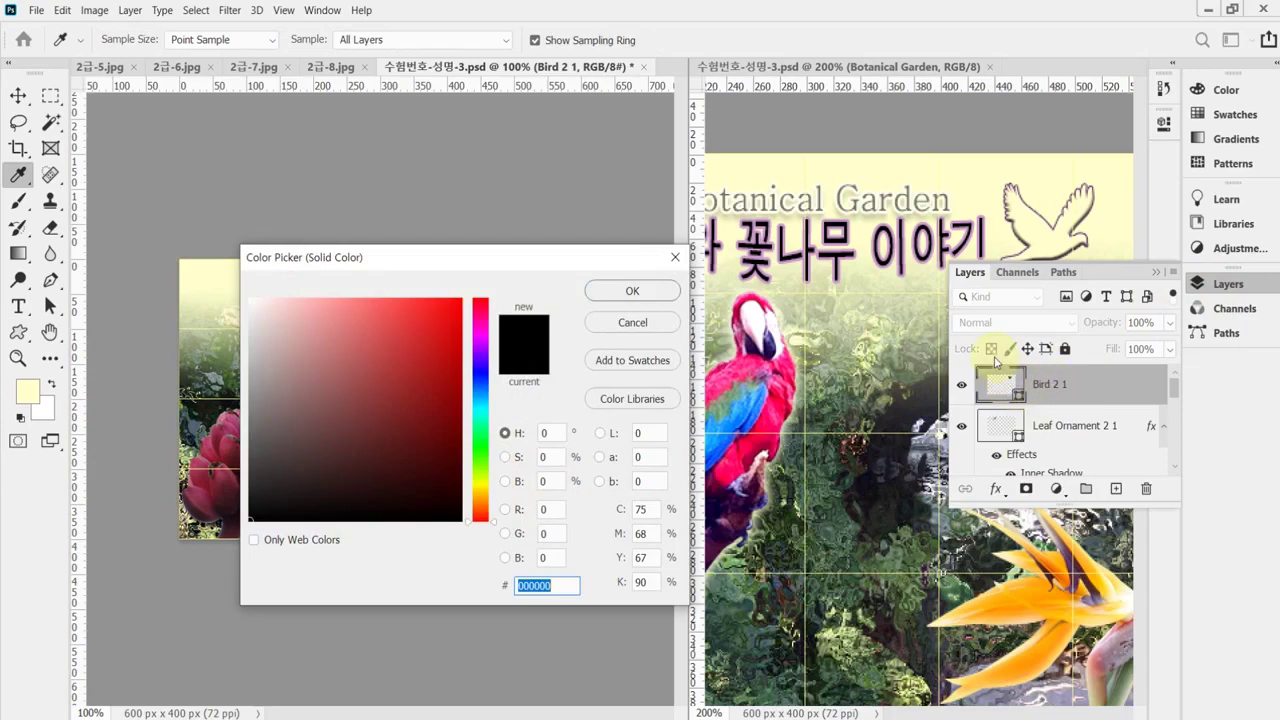
pyautogui.write('ffc')
pyautogui.click(632, 294)
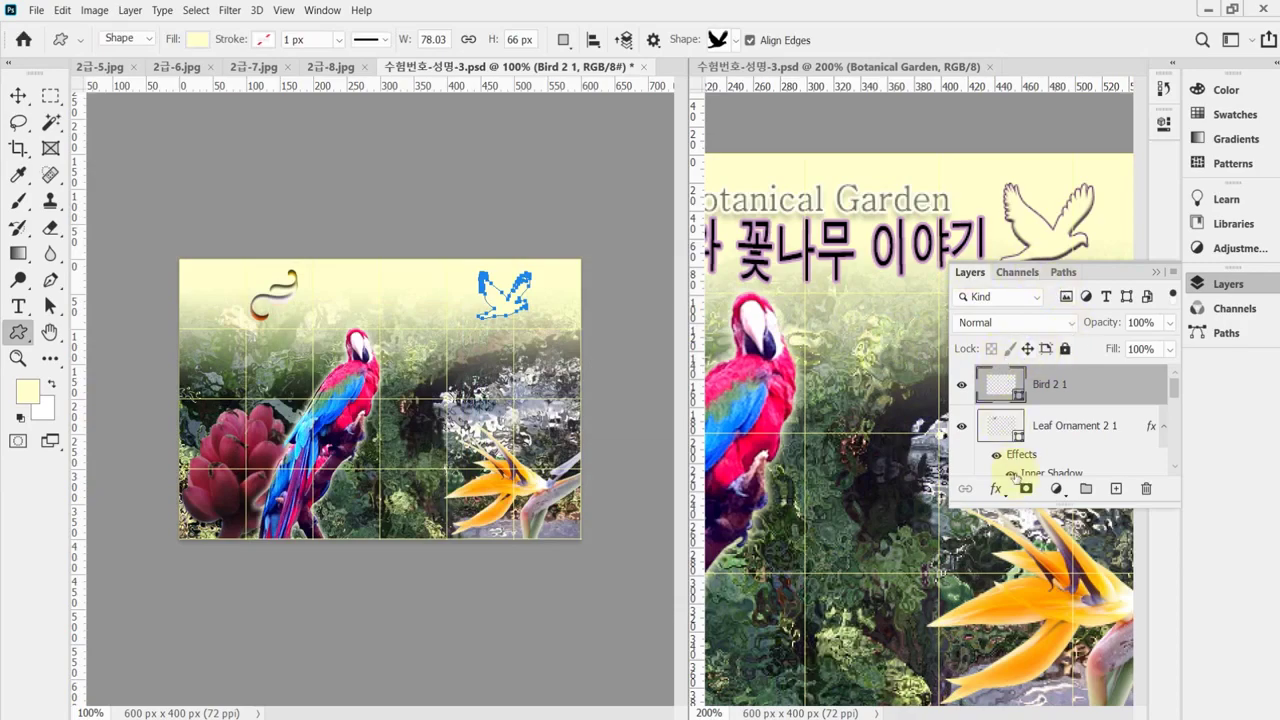
# Step: Add a Bevel & Emboss layer style to the bird shape layer
pyautogui.click(995, 489)
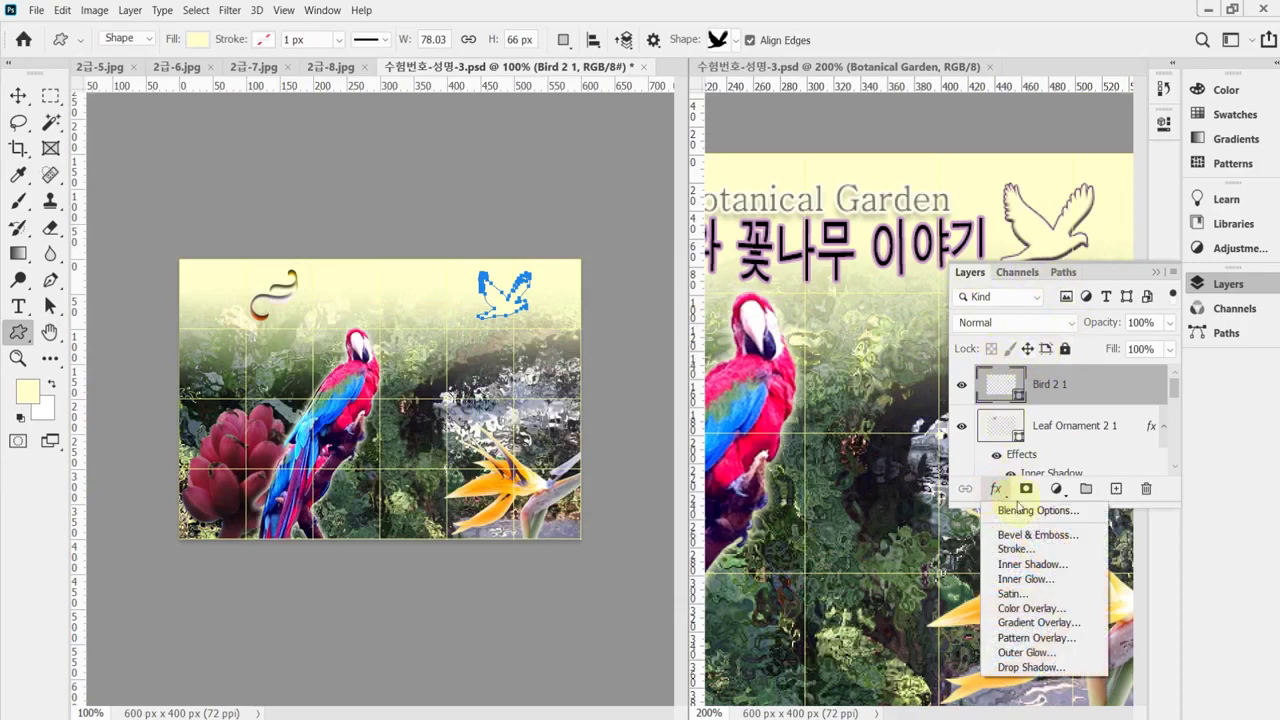
pyautogui.click(1076, 494)
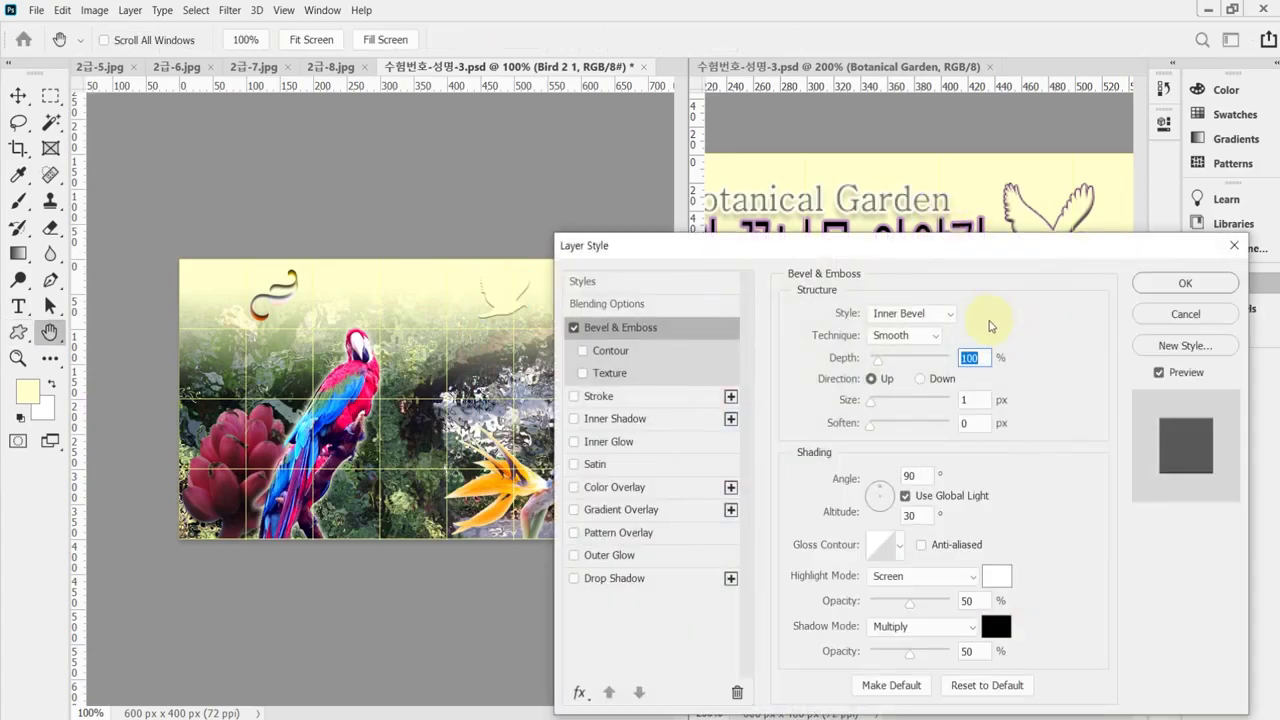
pyautogui.click(973, 398)
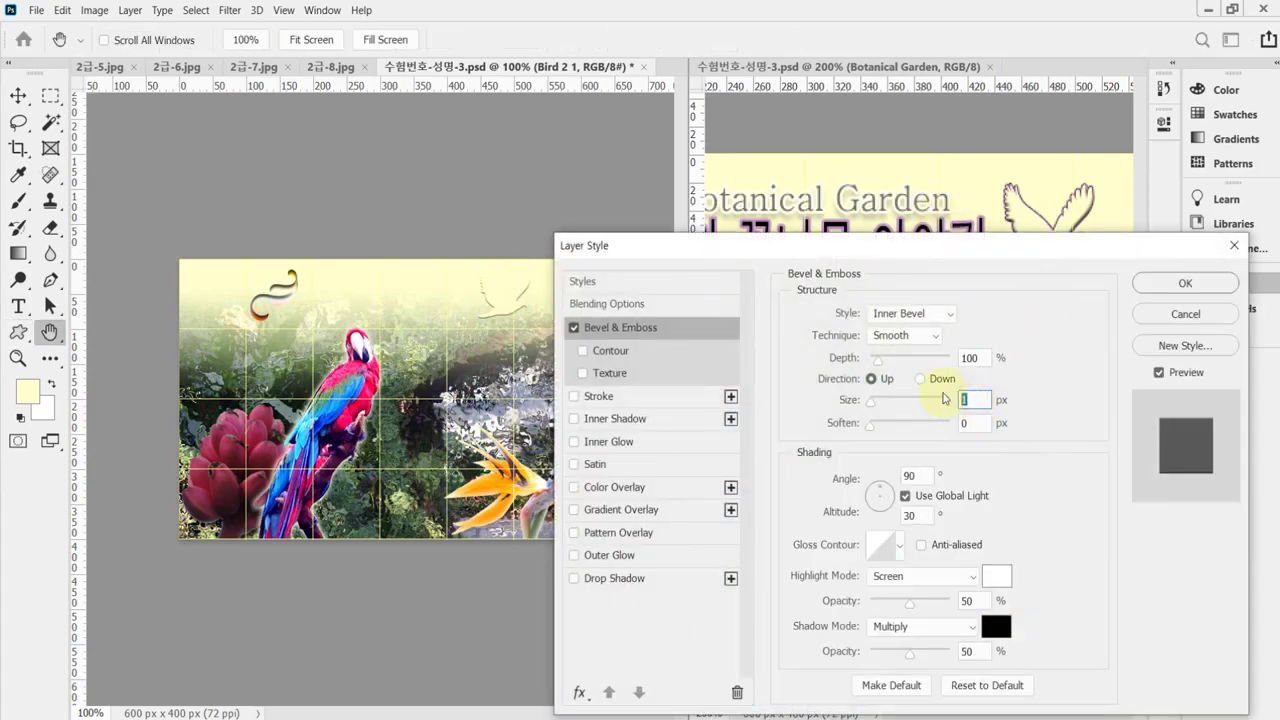
# Step: Add a 1 px outside Stroke in #663366 to the bird shape and save the document
pyautogui.click(606, 397)
pyautogui.moveTo(813, 250); pyautogui.dragTo(865, 258)
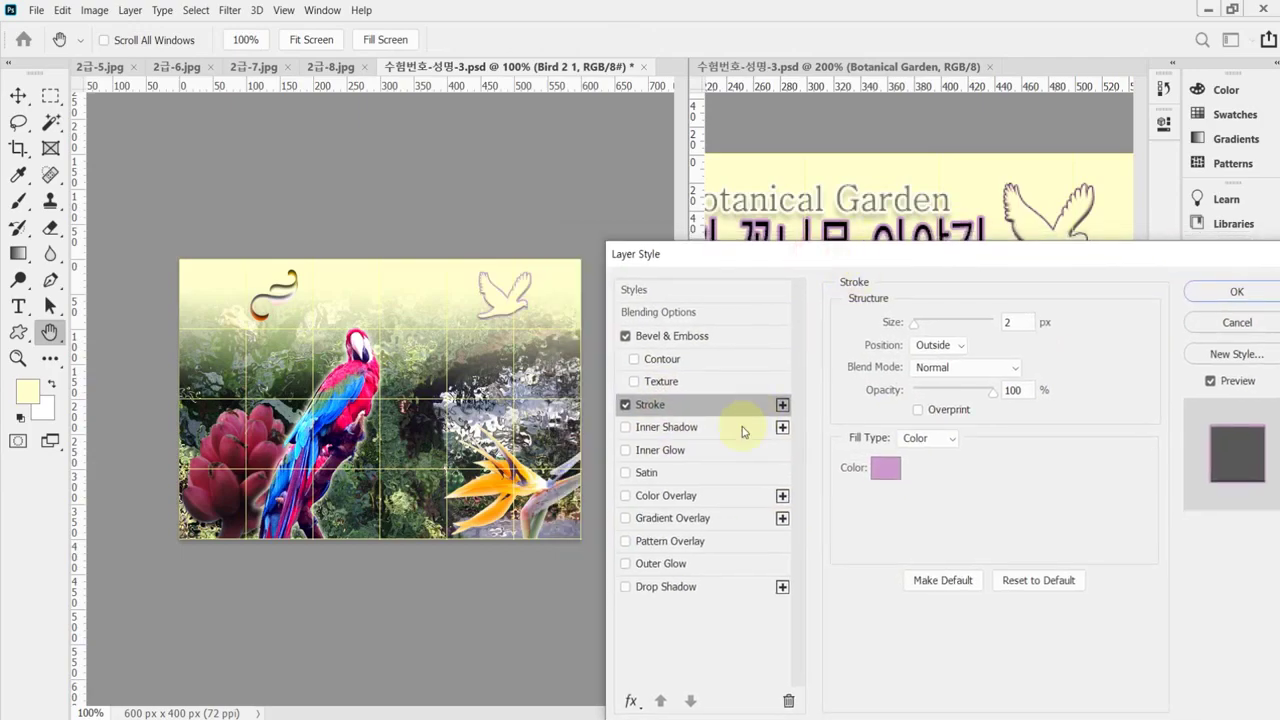
pyautogui.click(1018, 318)
pyautogui.doubleClick(1014, 326)
pyautogui.write('1')
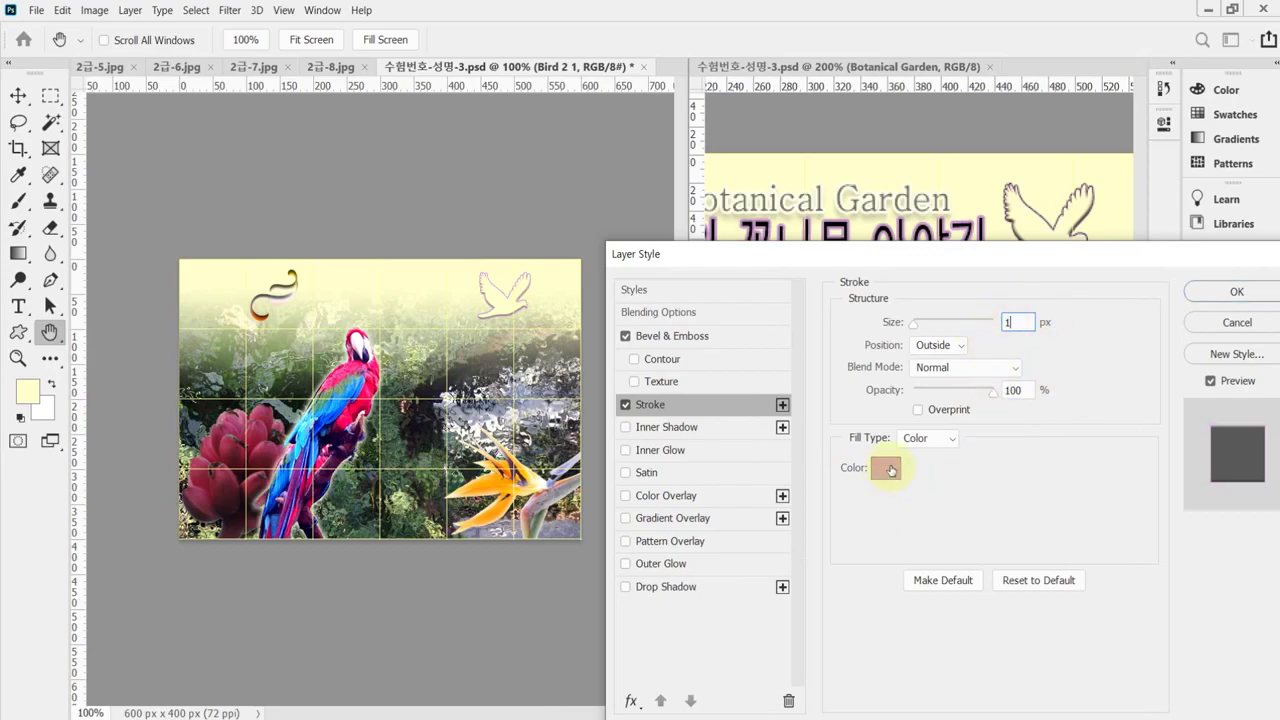
pyautogui.click(890, 469)
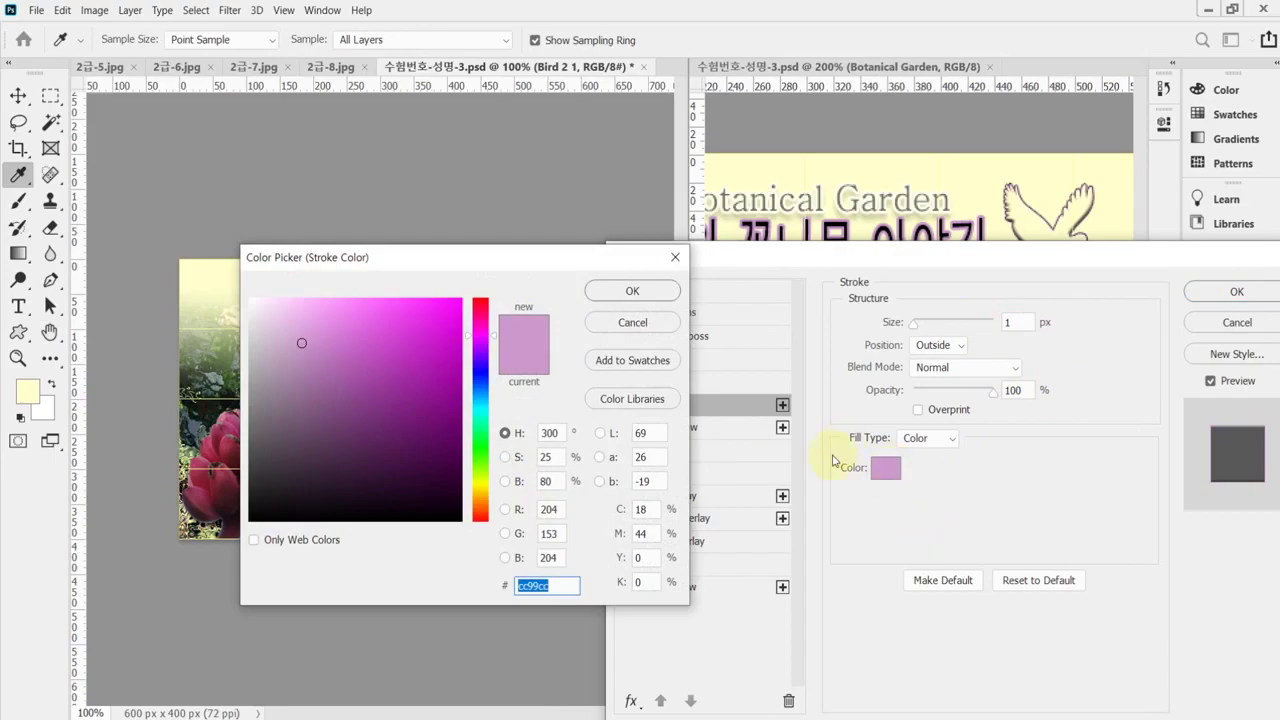
pyautogui.write('636')
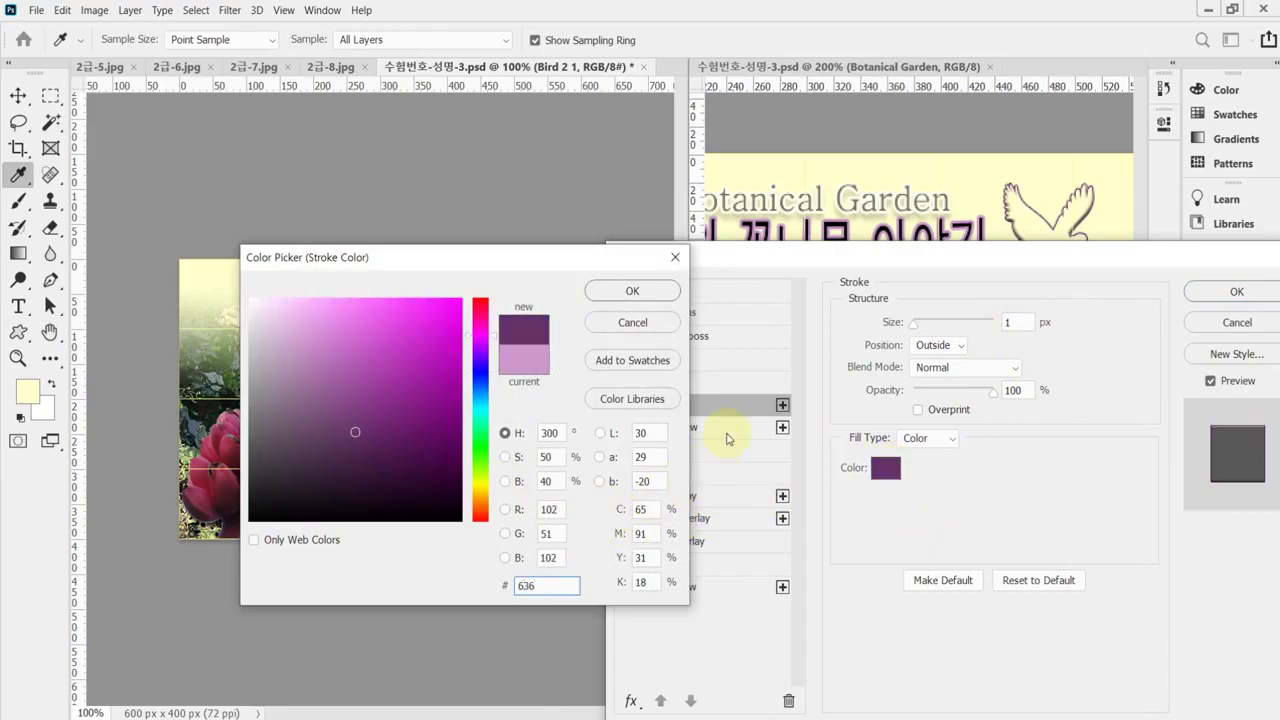
pyautogui.click(644, 295)
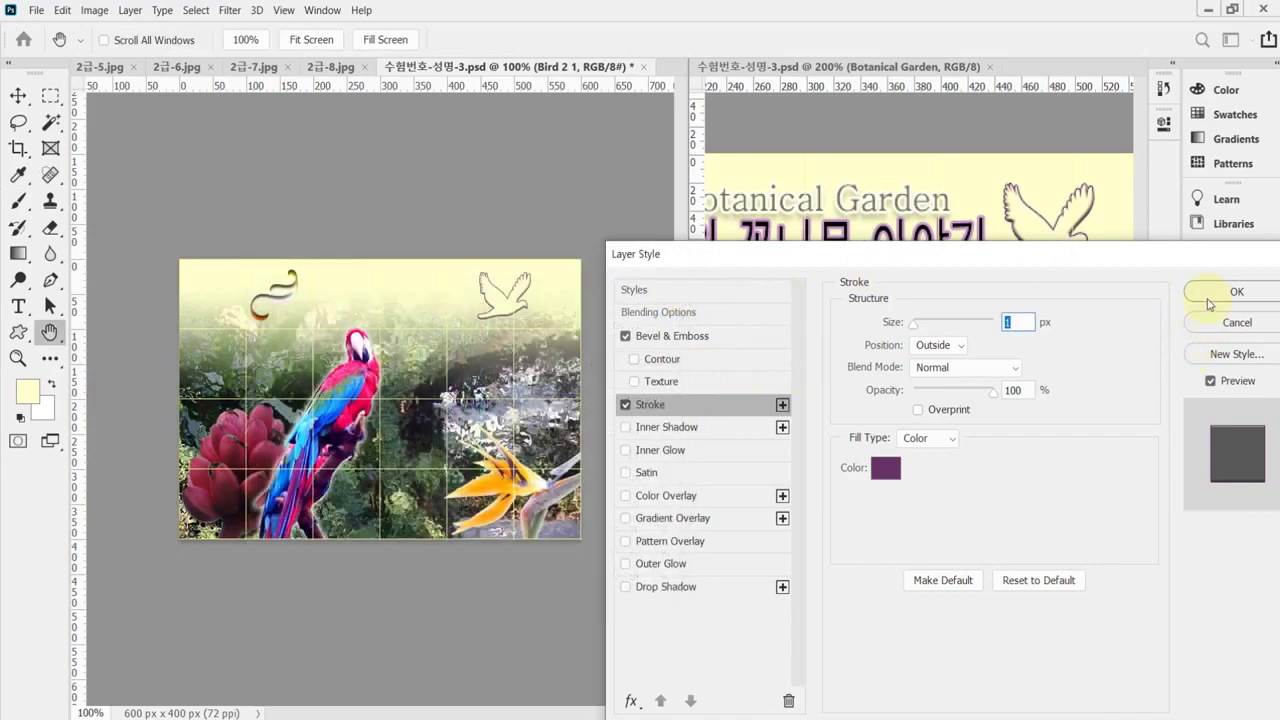
pyautogui.click(1205, 292)
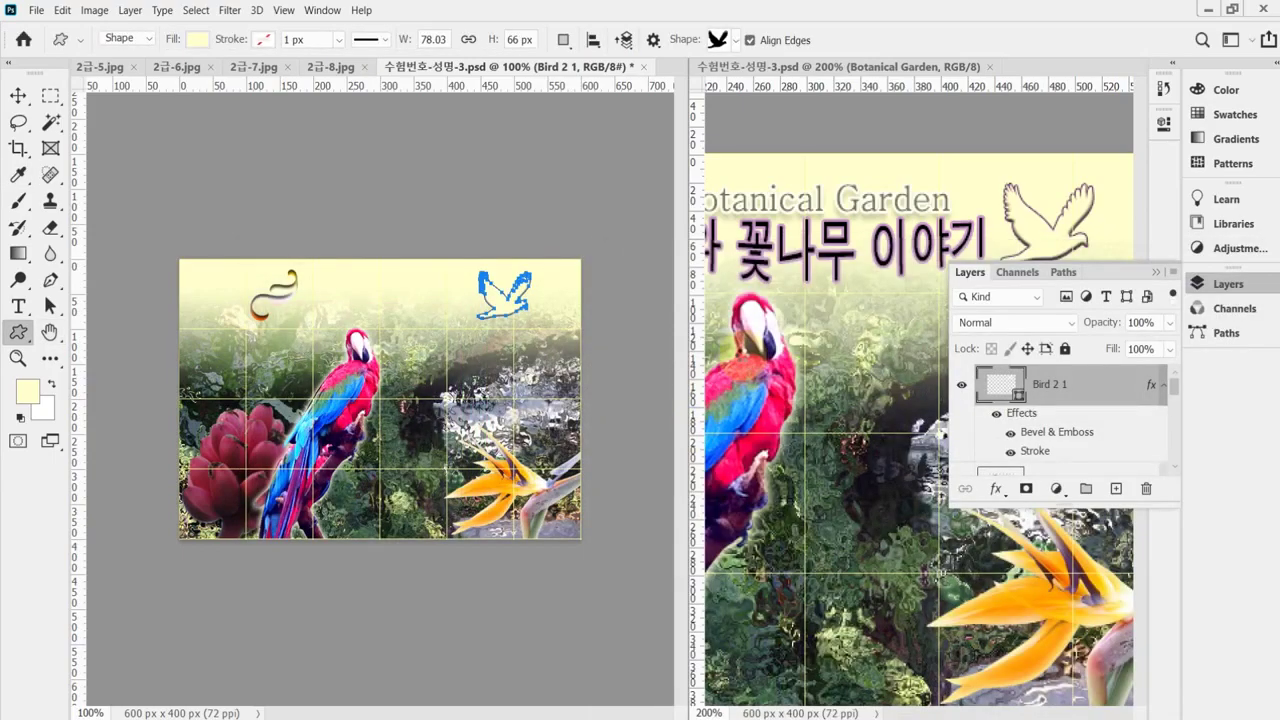
pyautogui.hotkey('ctrl', 's')
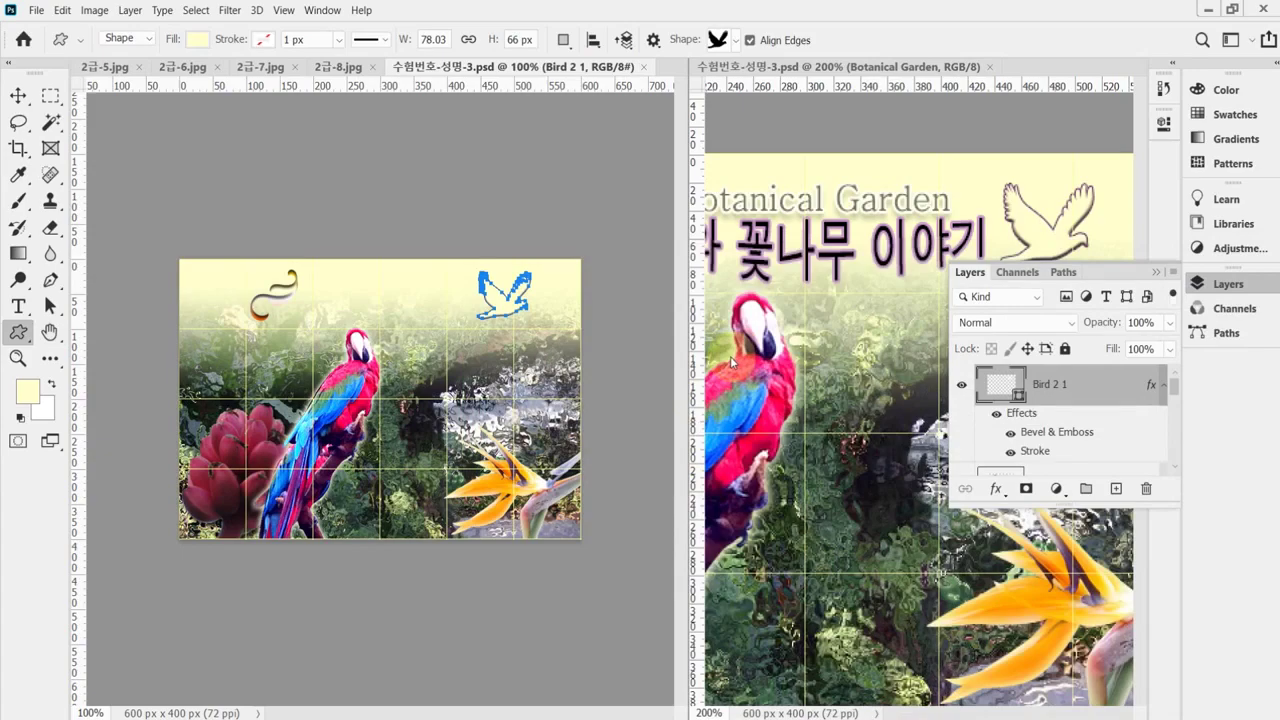
# Step: Switch to the Acrobat Reader PDF to review the text effect specifications and output example, and check the title text in Notepad
pyautogui.hotkey('alt', 'Tab')
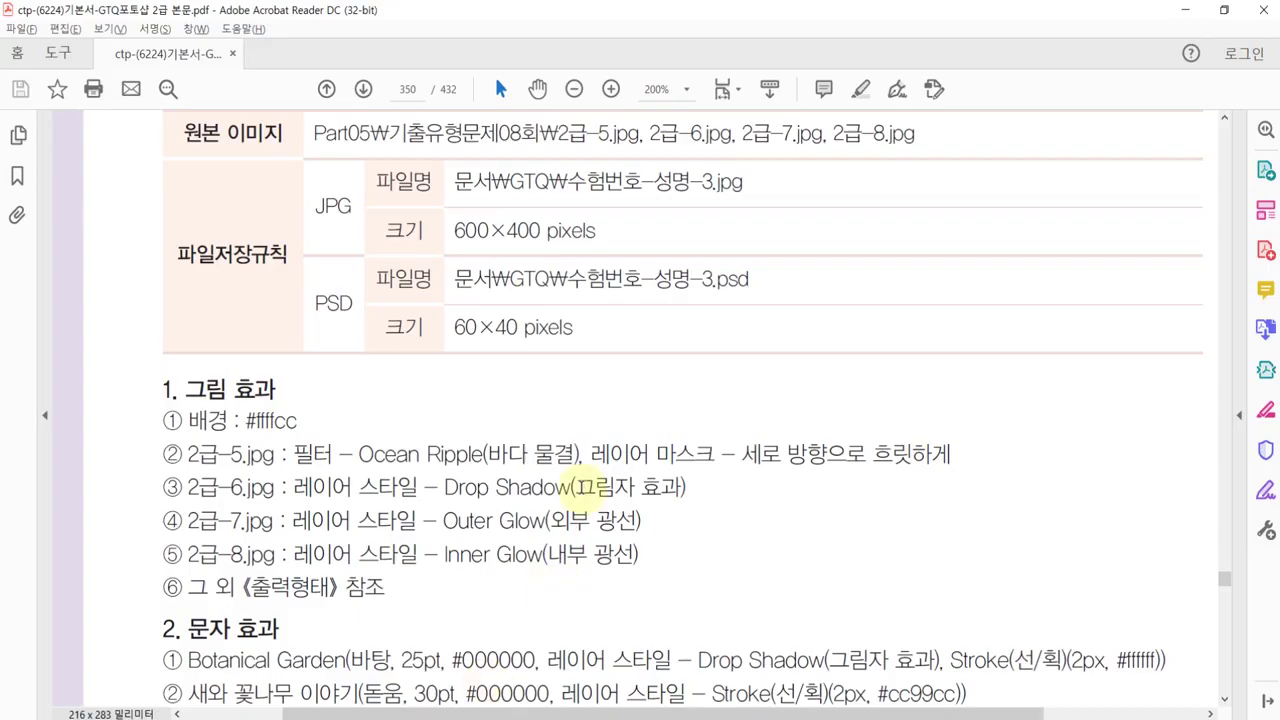
pyautogui.scroll(-5, 430, 560)
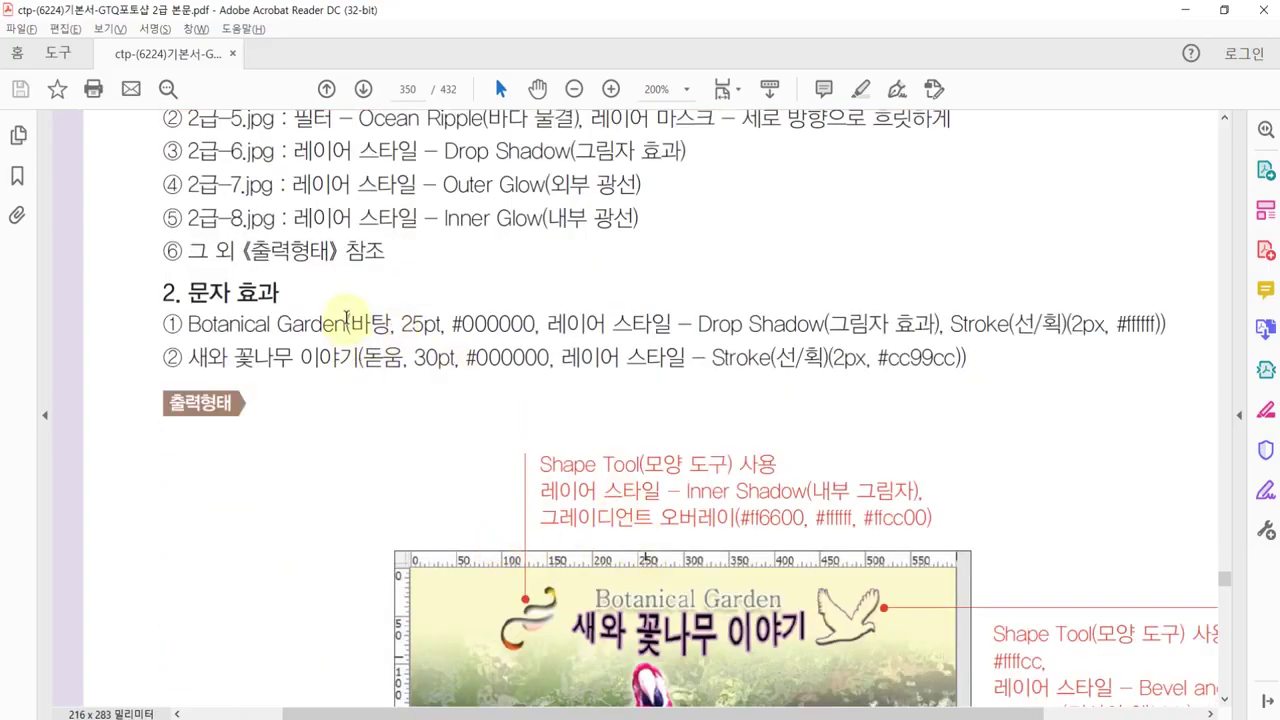
pyautogui.scroll(-2, 346, 320)
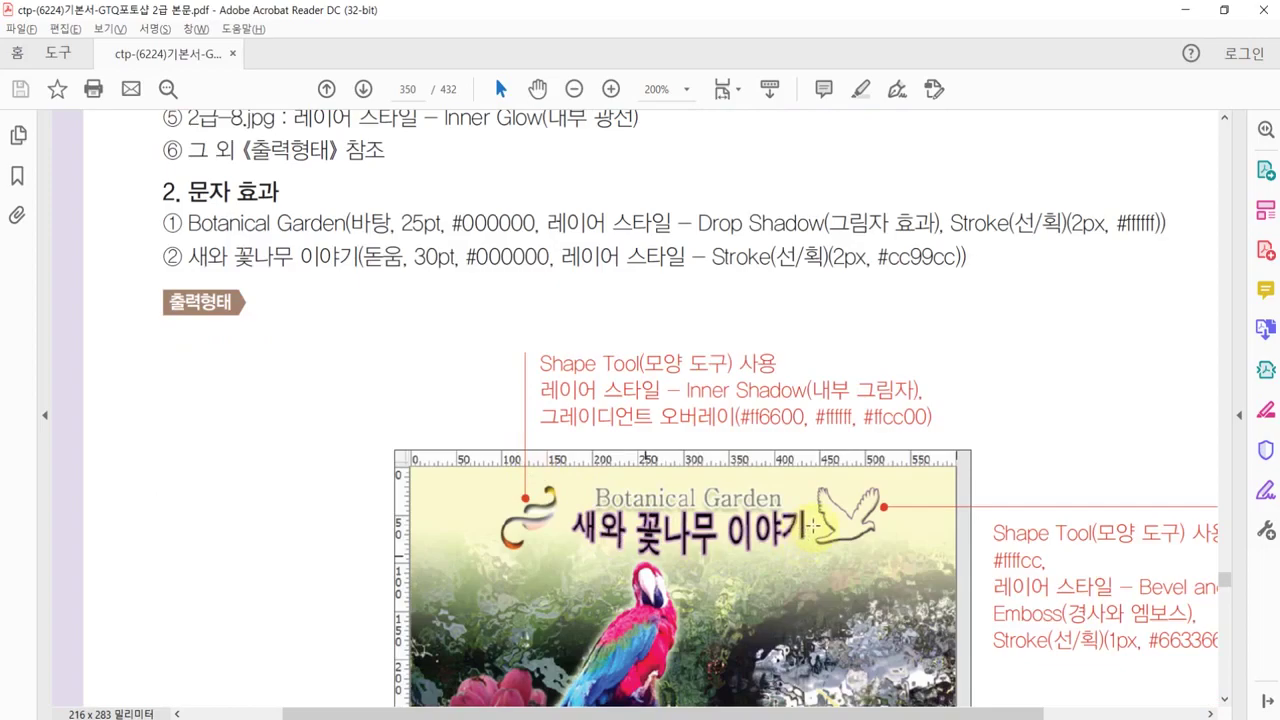
pyautogui.hotkey('alt', 'Tab')
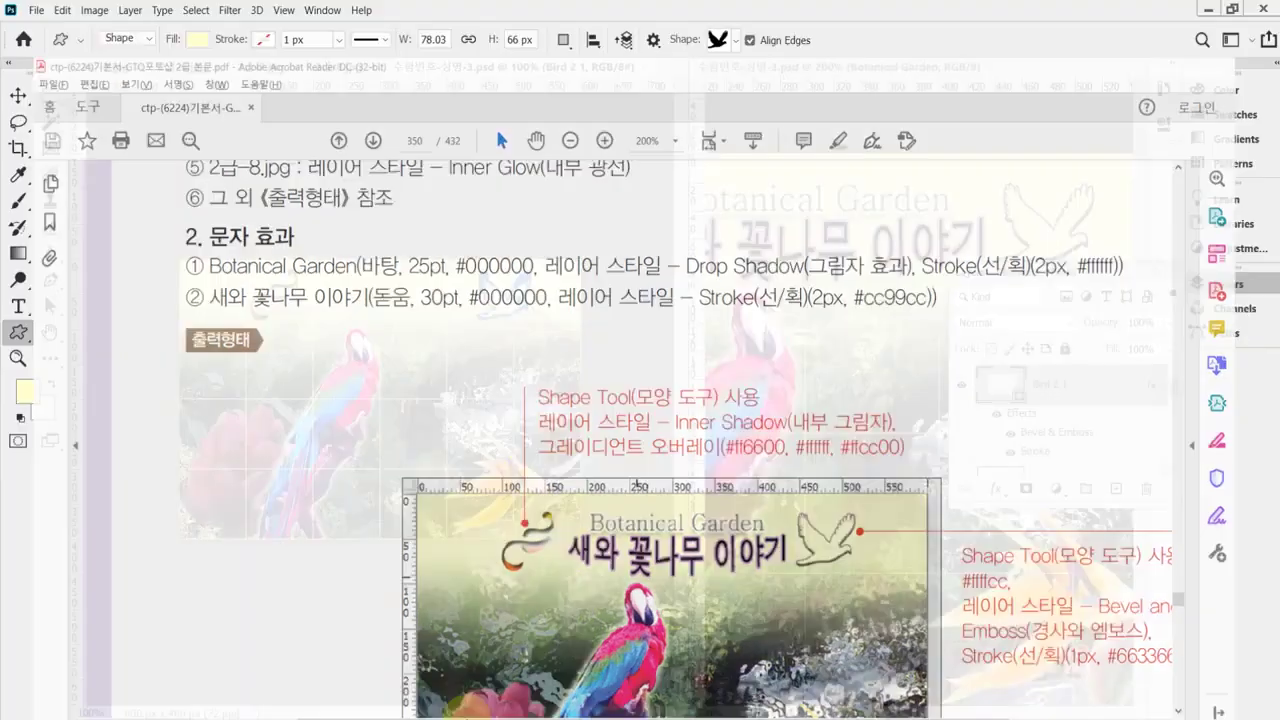
pyautogui.hotkey('alt', 'Tab')
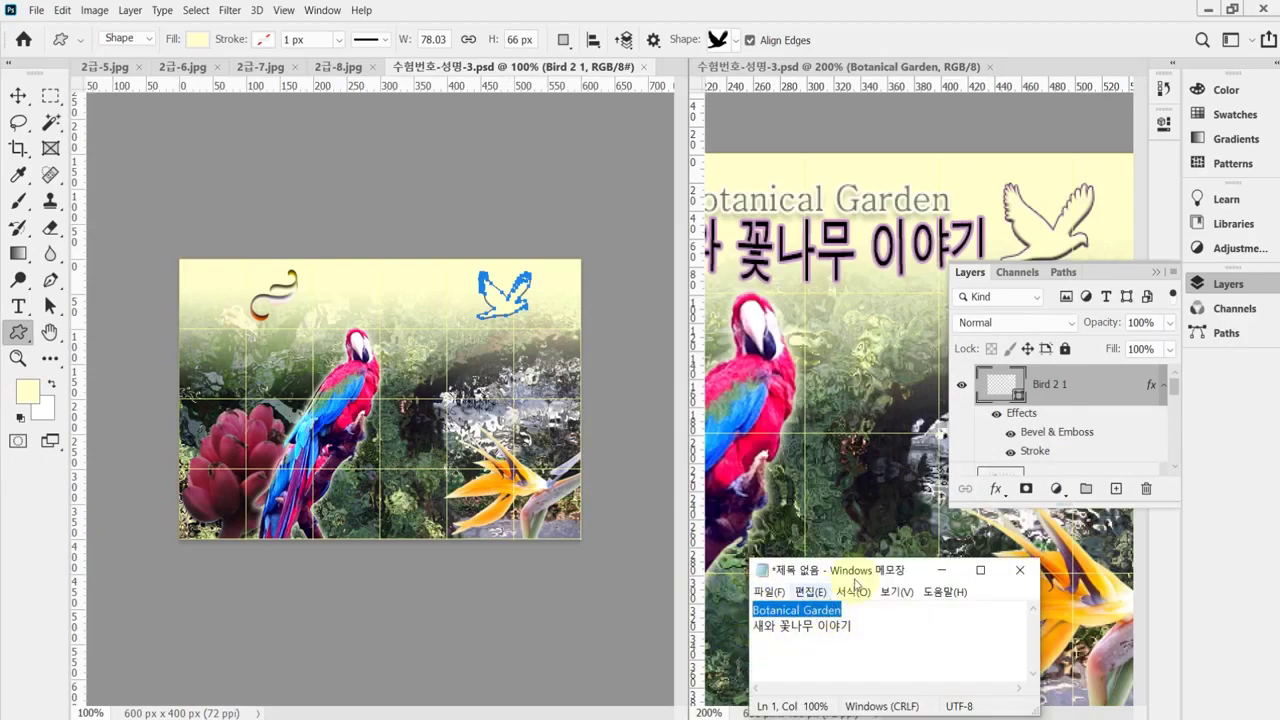
pyautogui.hotkey('alt', 'Tab')
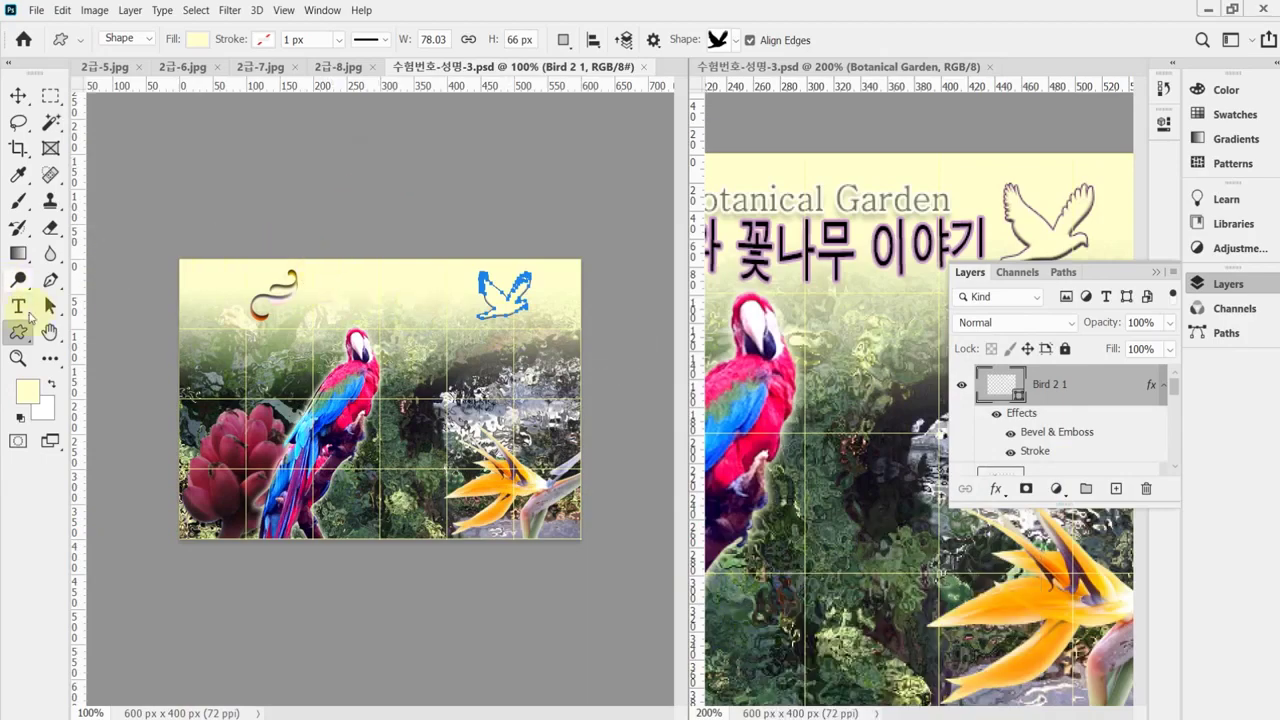
# Step: Add the text "Botanical Garden" in 바탕, 25 pt, color #000000, between the leaf ornament and the bird
pyautogui.press('t')
pyautogui.click(314, 279)
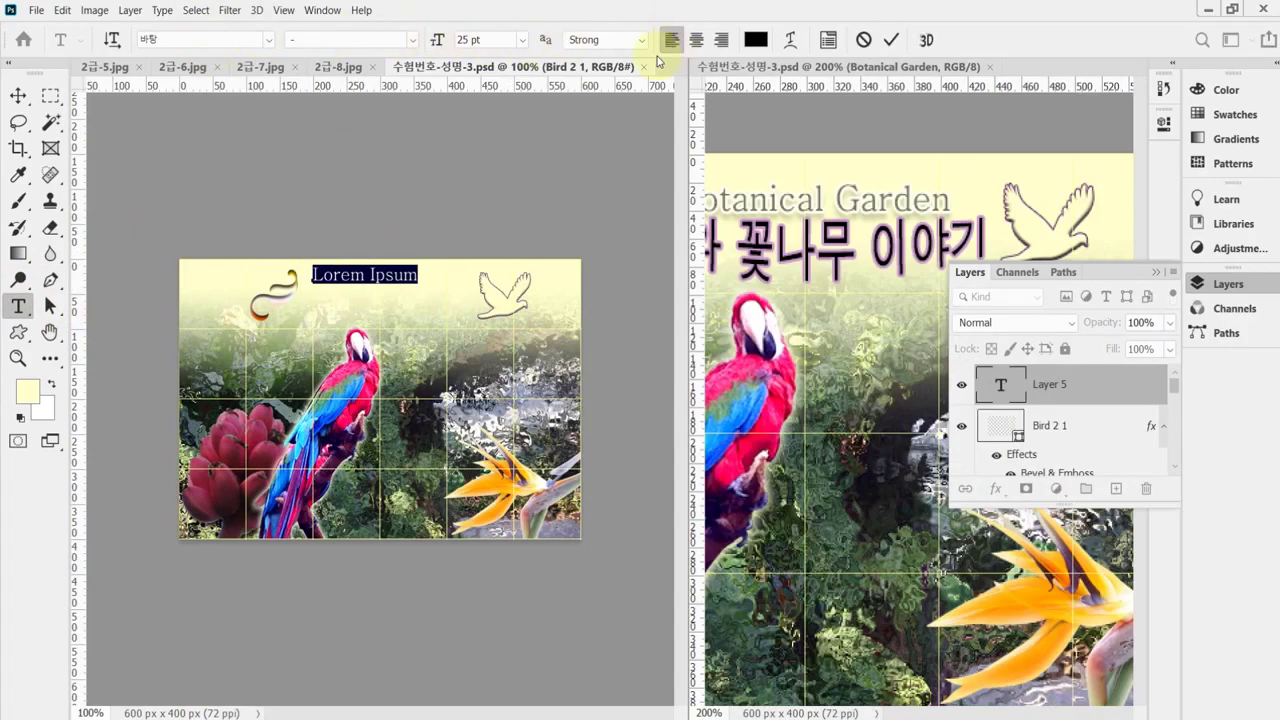
pyautogui.click(755, 39)
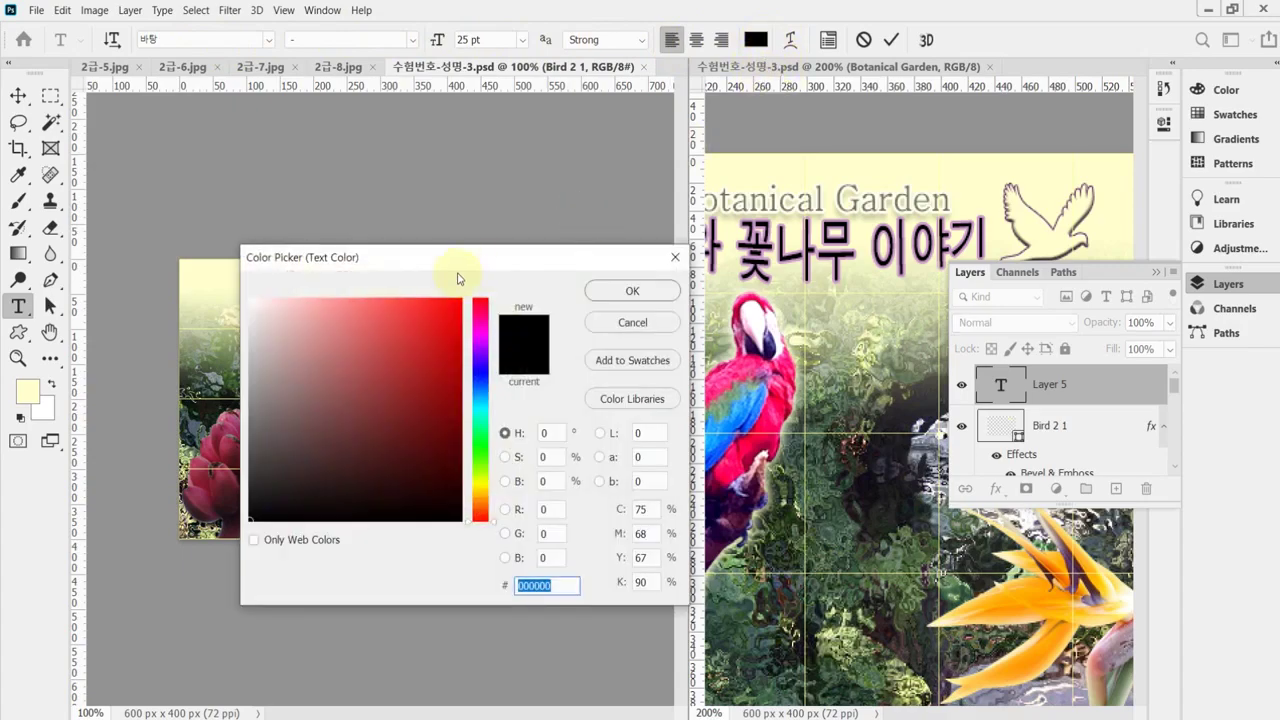
pyautogui.moveTo(459, 261); pyautogui.dragTo(477, 297)
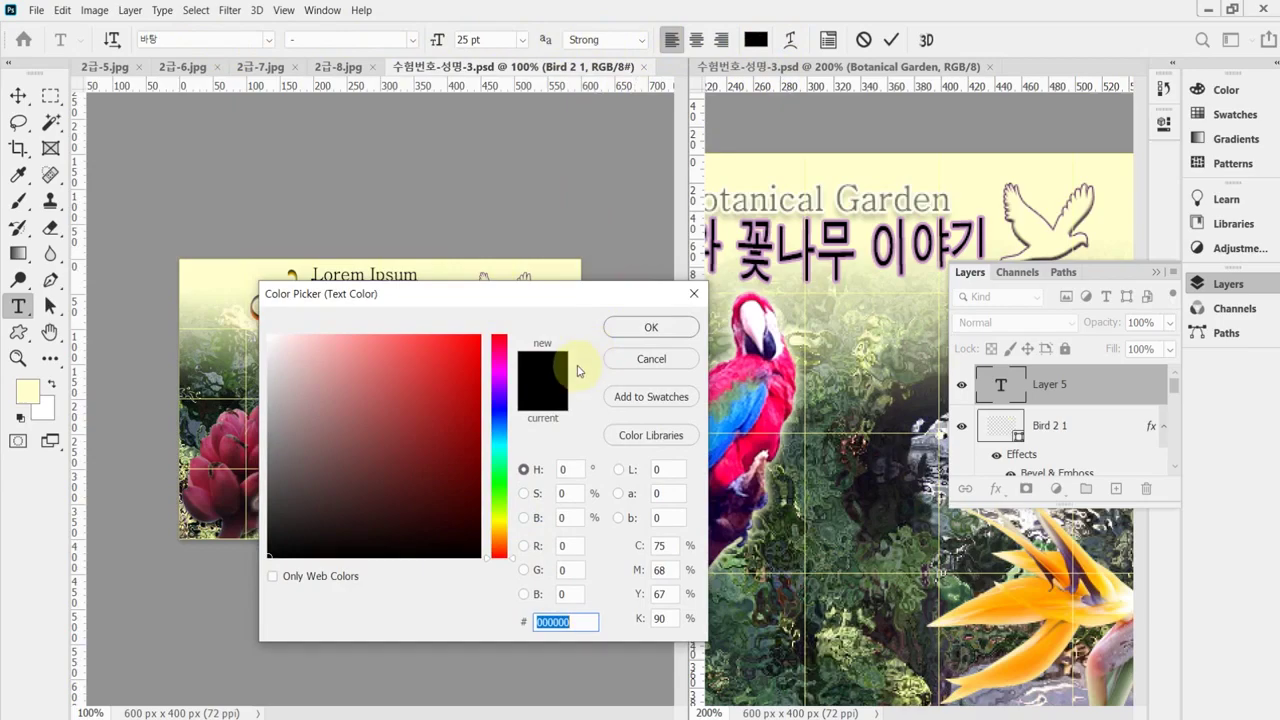
pyautogui.click(484, 561)
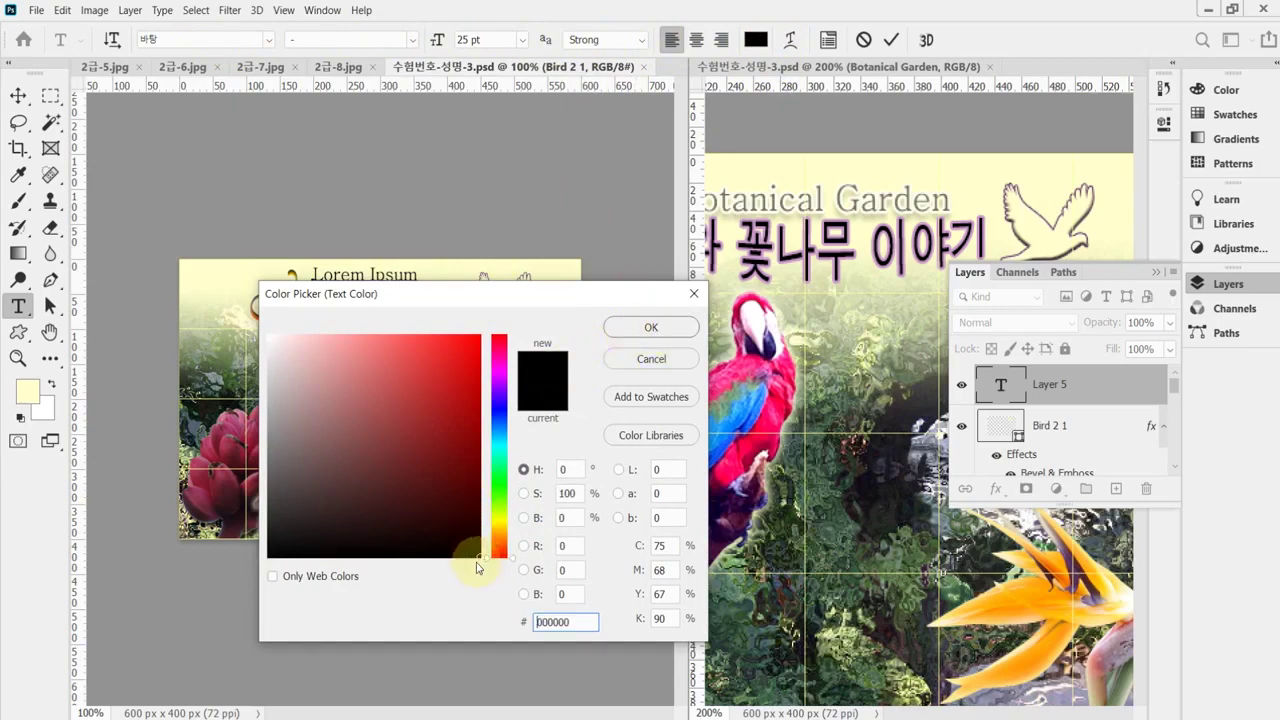
pyautogui.click(269, 557)
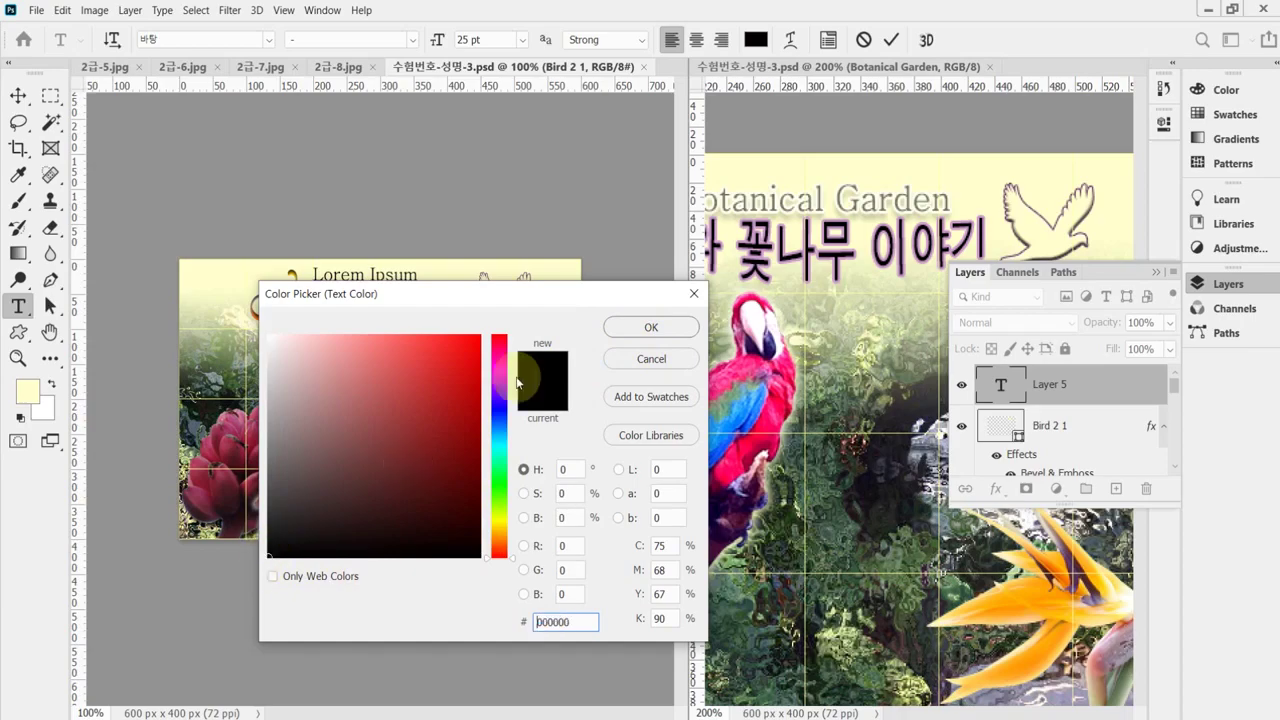
pyautogui.click(632, 330)
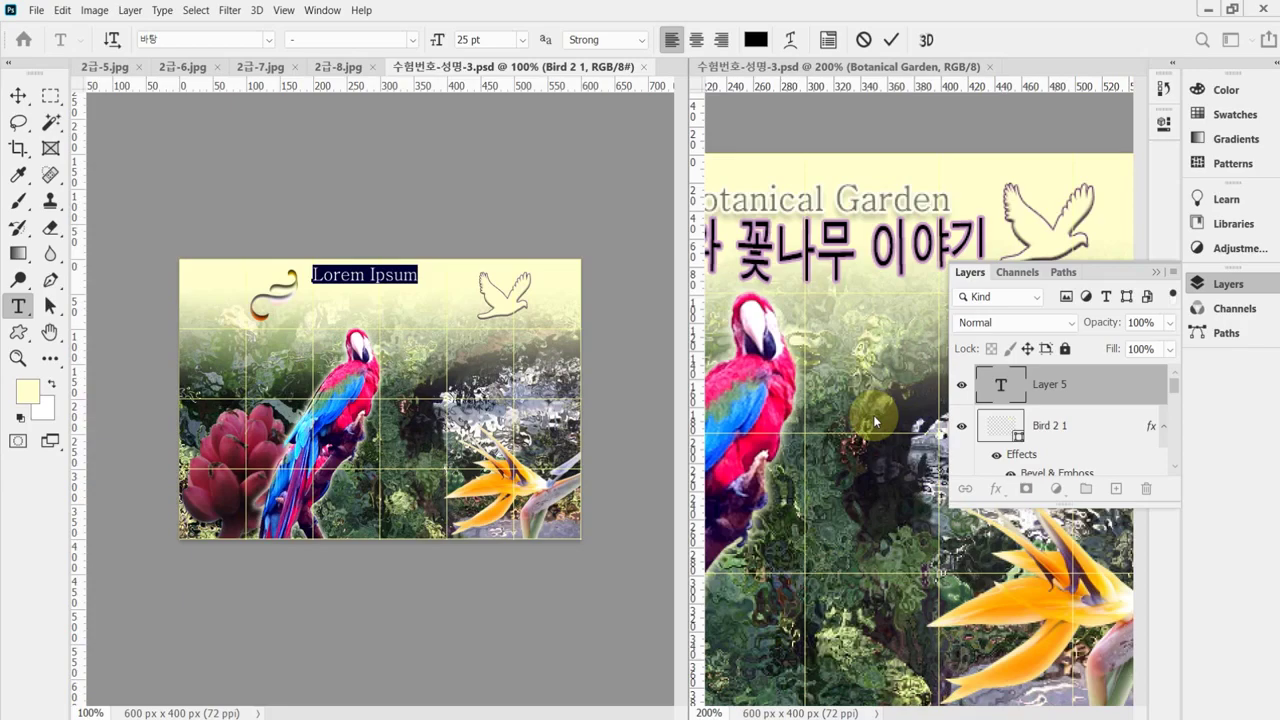
pyautogui.write('Botanical Garden')
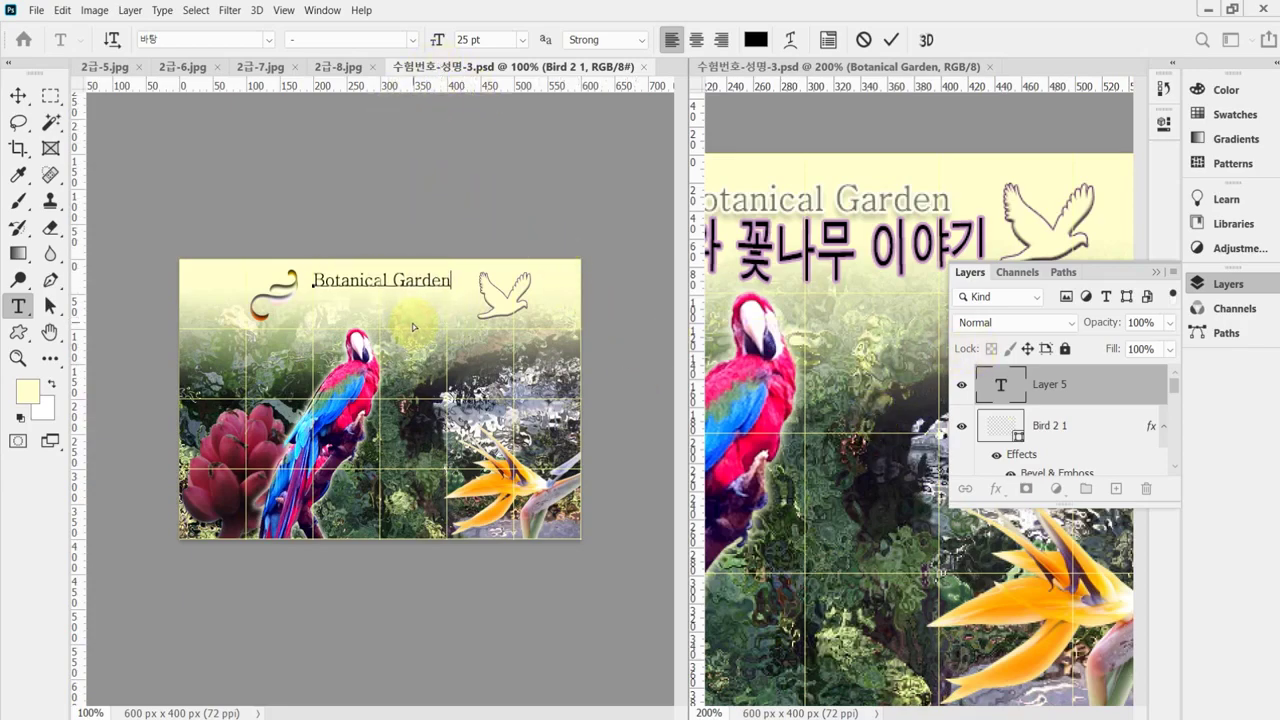
# Step: Add a 2 px outside Stroke layer style in #ffffff to the "Botanical Garden" text
pyautogui.click(994, 489)
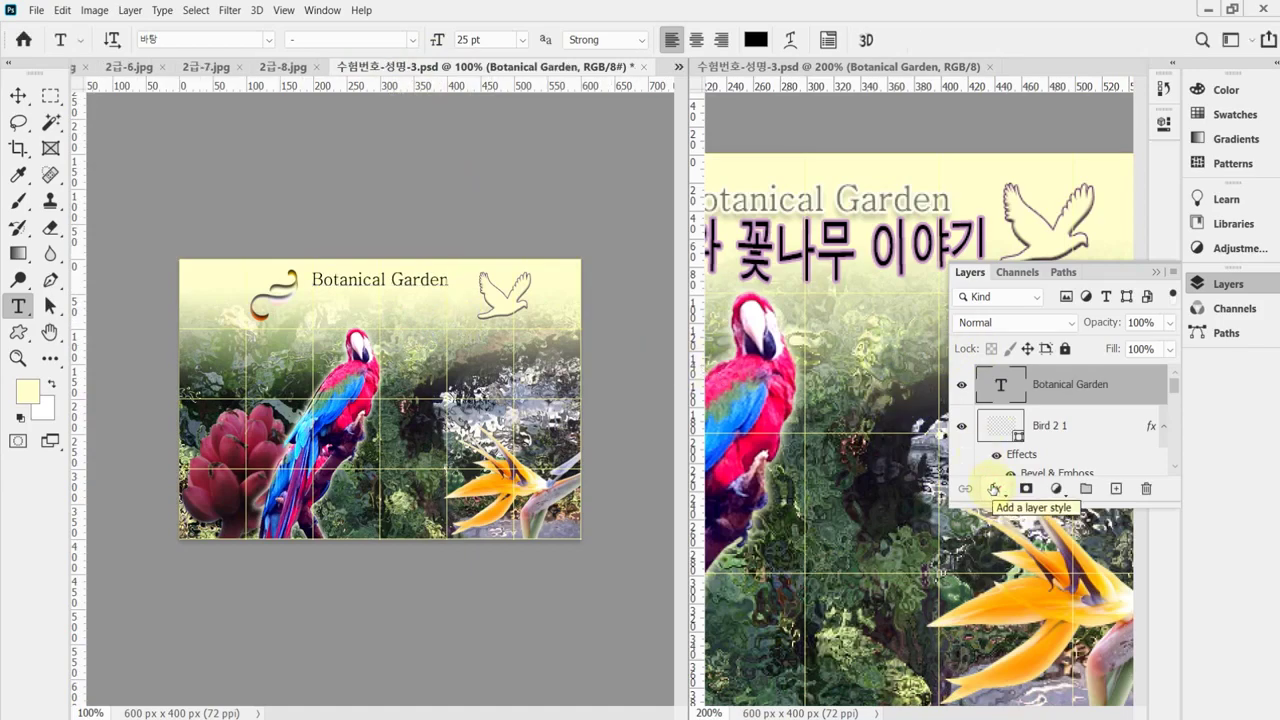
pyautogui.click(995, 489)
pyautogui.press('Escape')
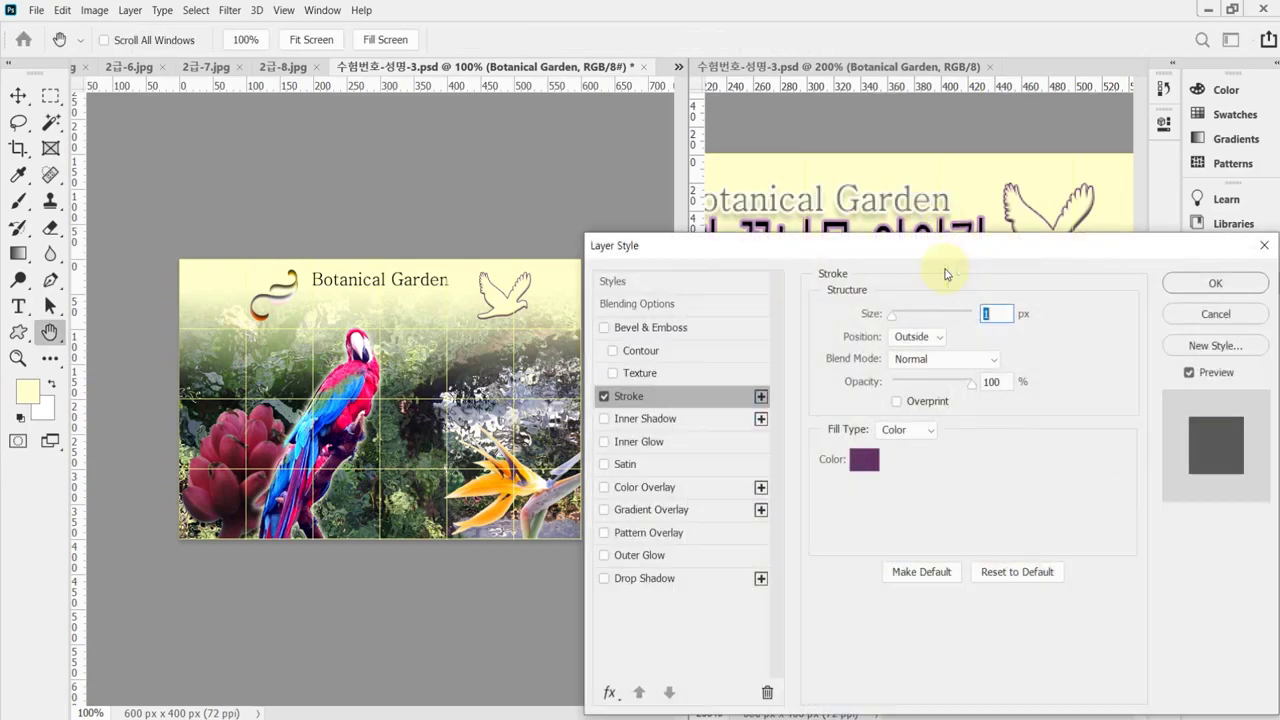
pyautogui.click(864, 459)
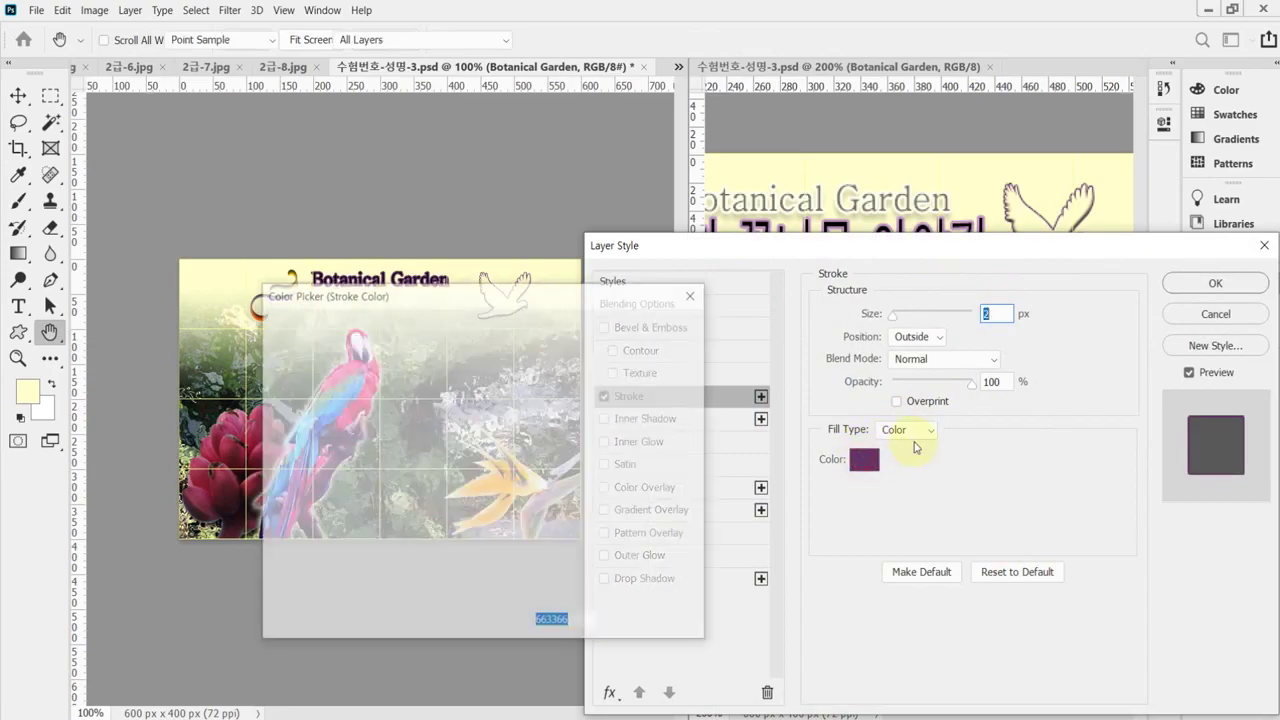
pyautogui.click(284, 350)
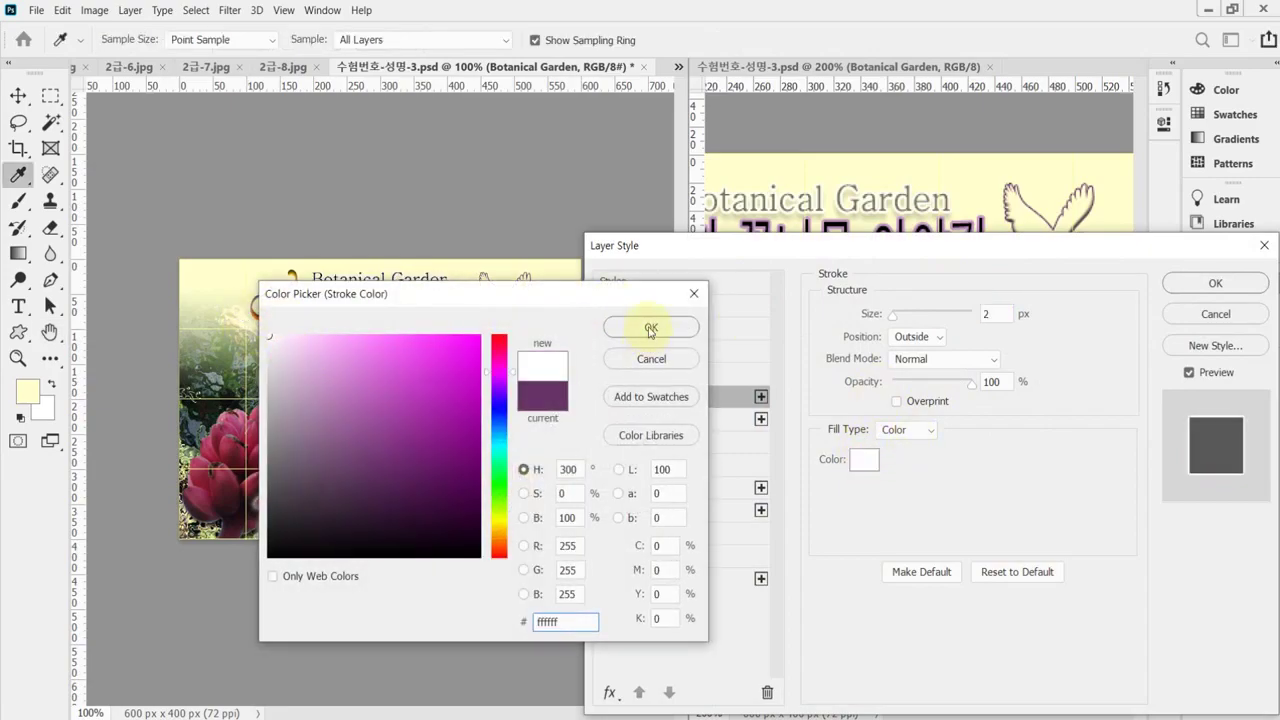
pyautogui.click(651, 328)
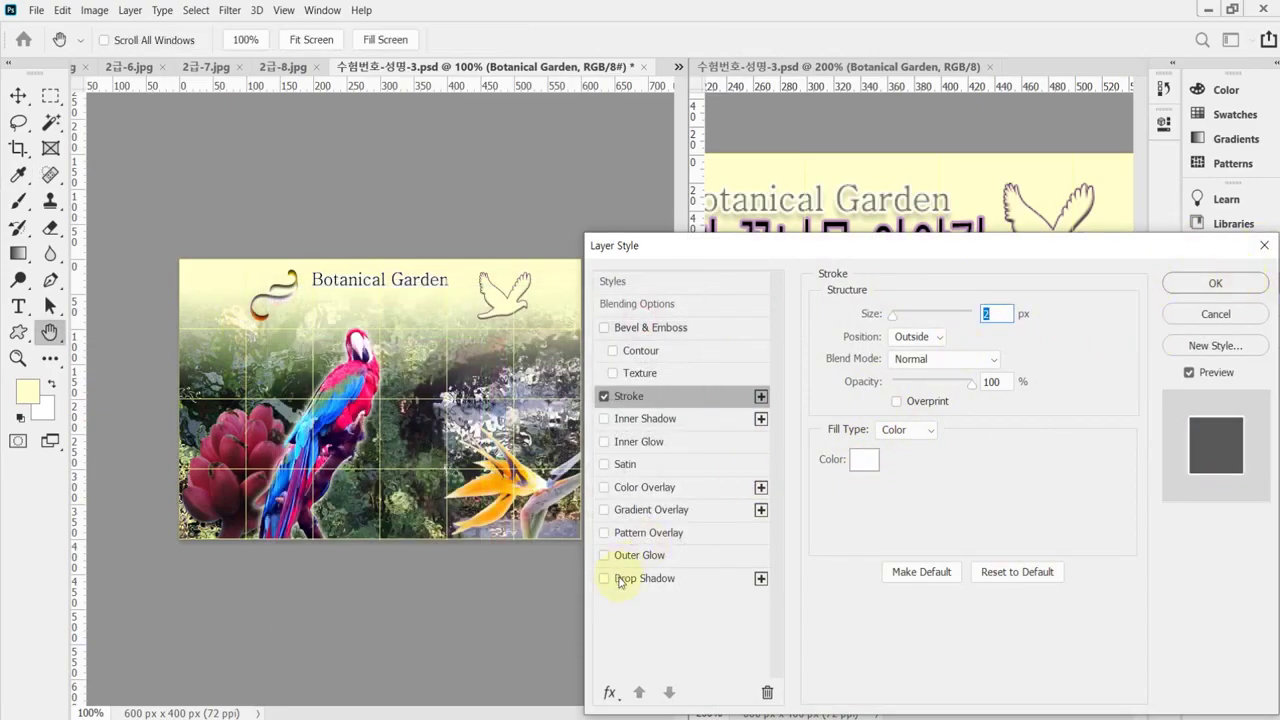
# Step: Add a Drop Shadow to the "Botanical Garden" text with a 90° angle and 5 px distance, without Outer Glow, and save the document
pyautogui.click(677, 563)
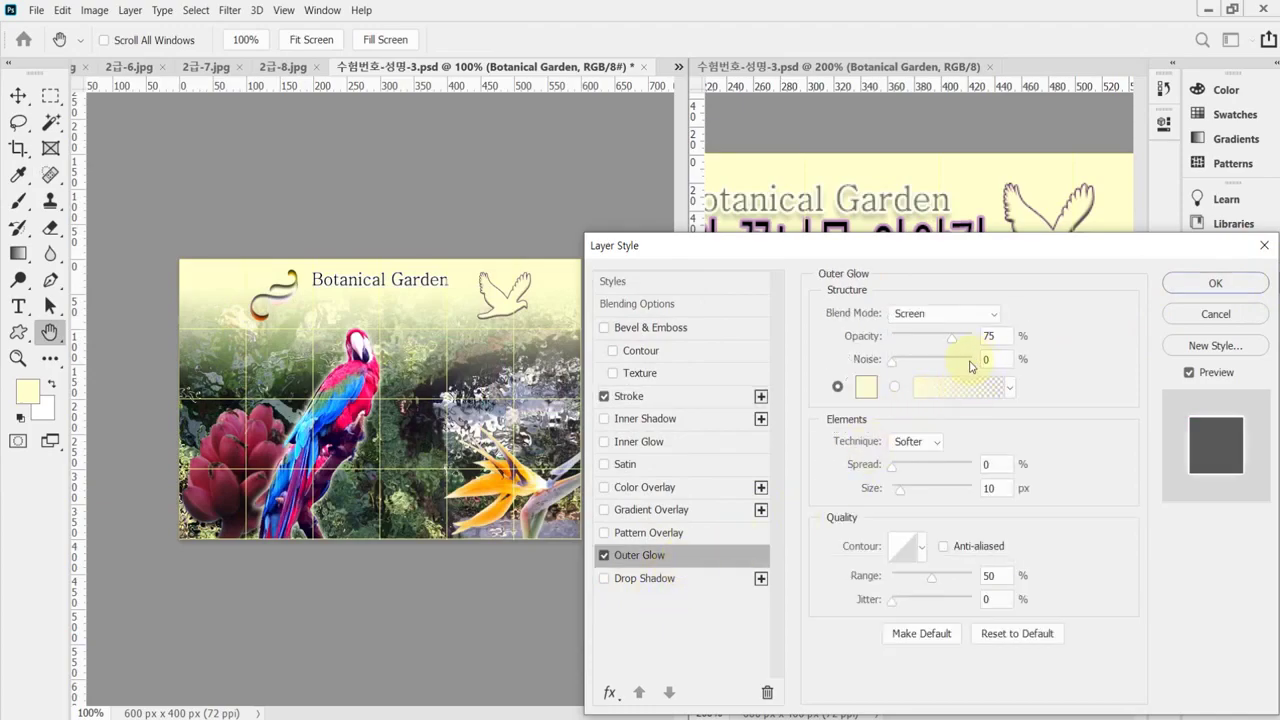
pyautogui.click(604, 555)
pyautogui.click(683, 577)
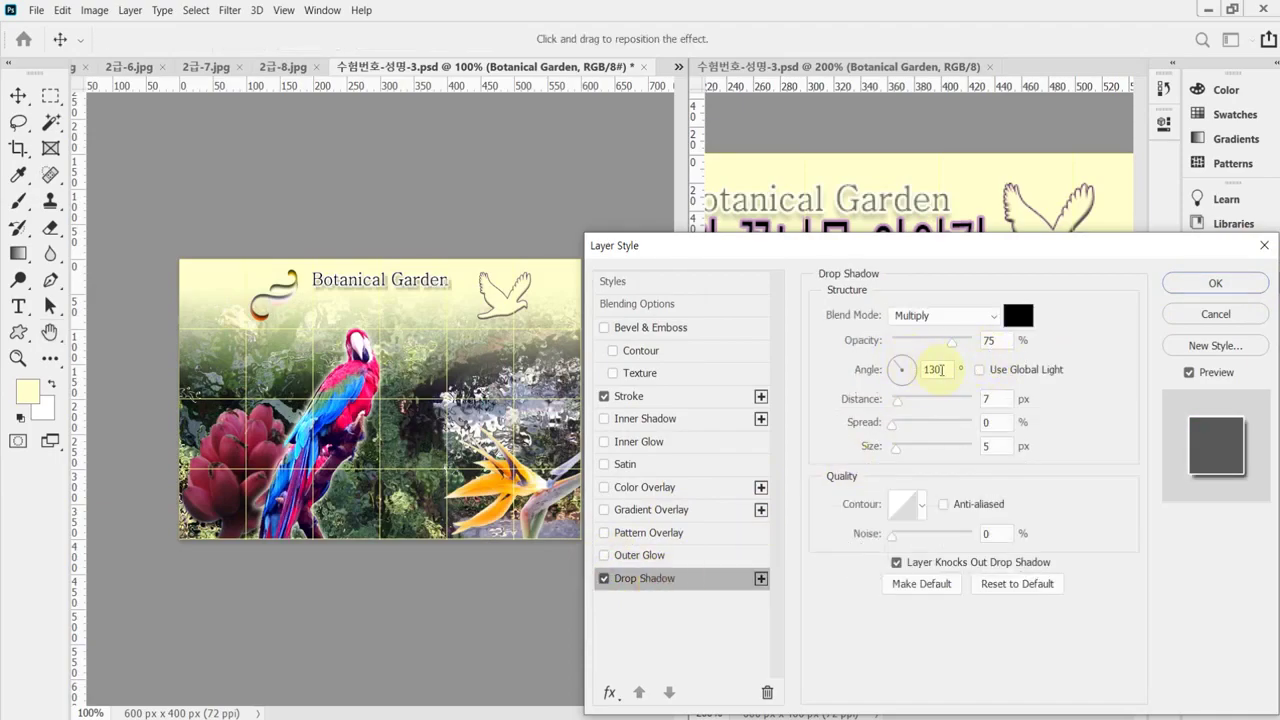
pyautogui.doubleClick(940, 369)
pyautogui.write('90')
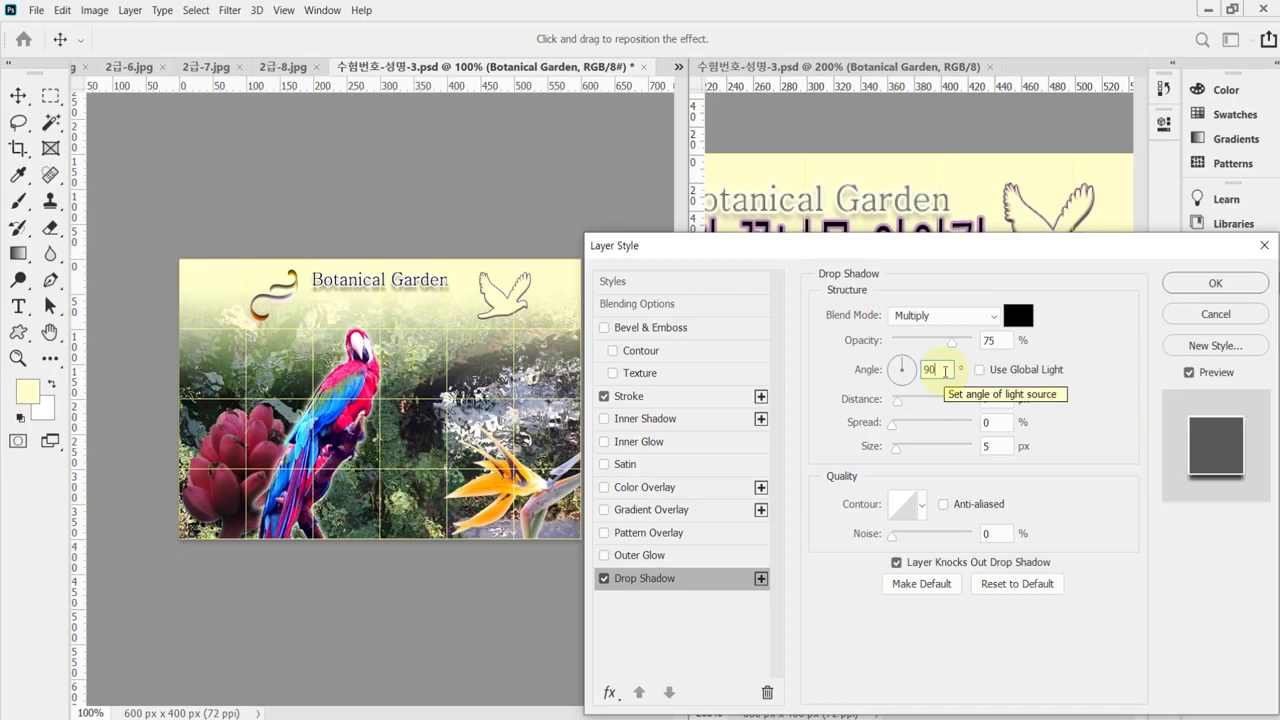
pyautogui.click(1003, 399)
pyautogui.write('5')
pyautogui.click(1191, 284)
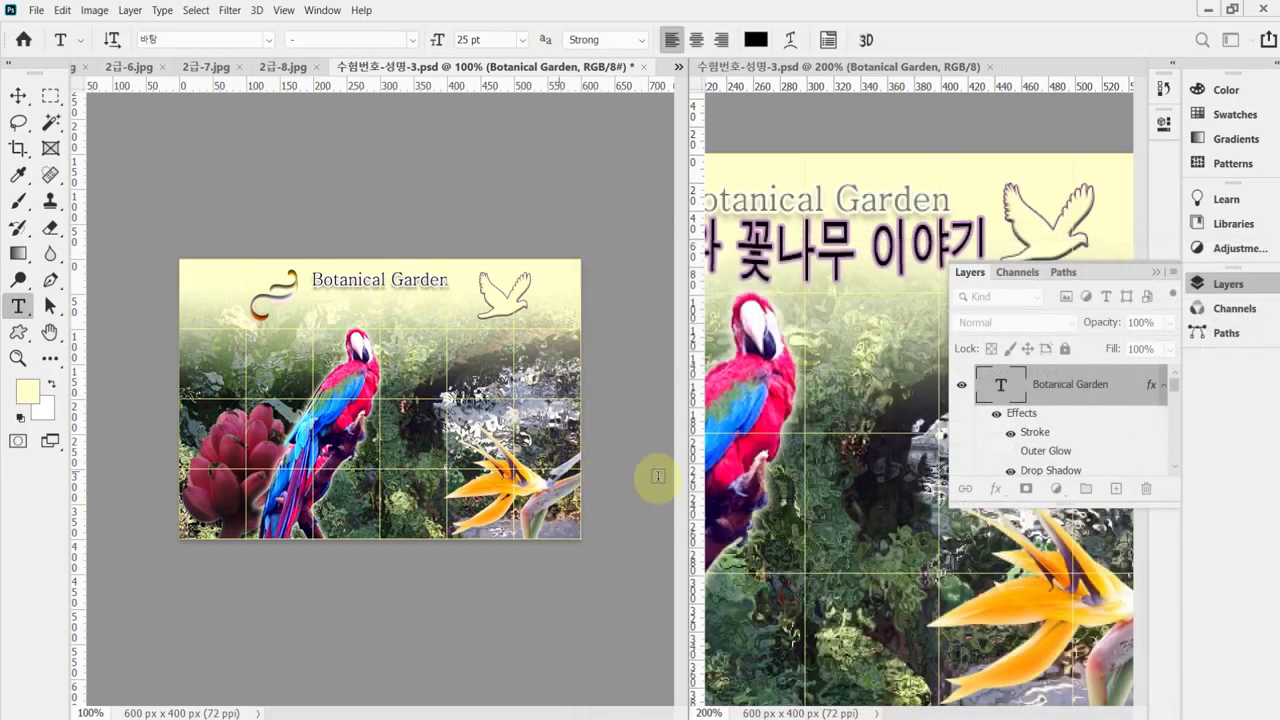
pyautogui.hotkey('ctrl', 's')
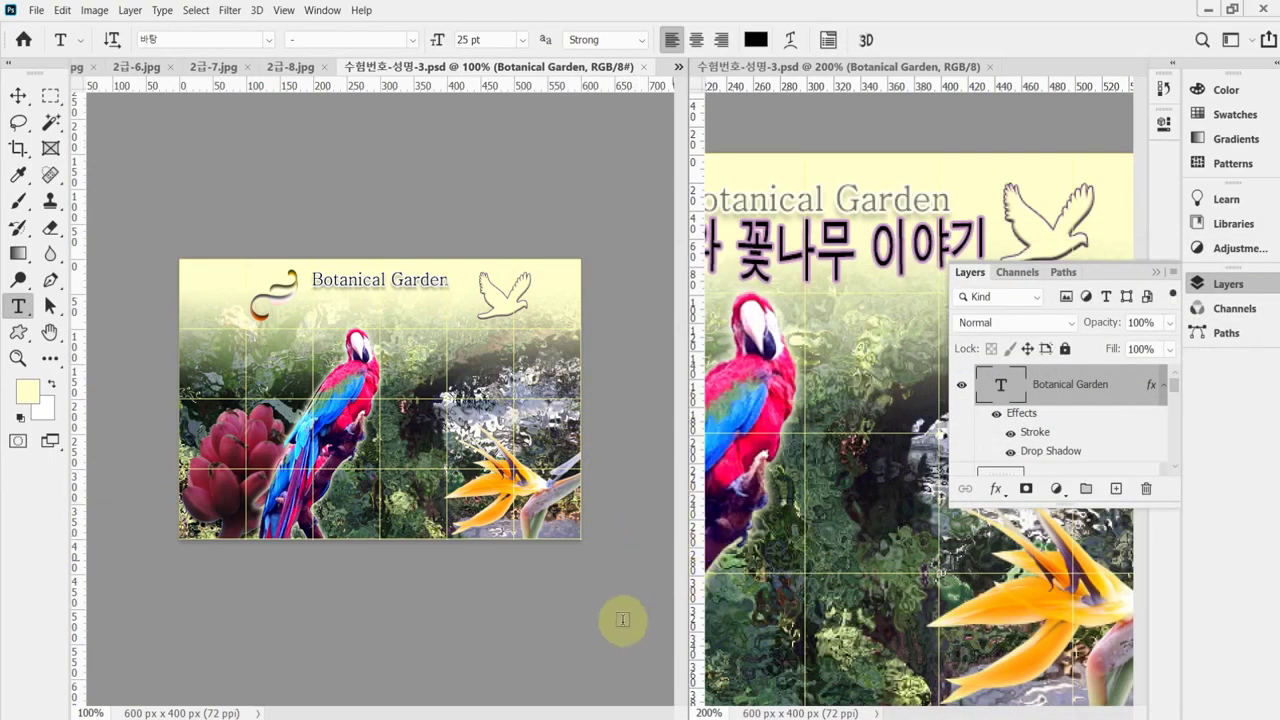
# Step: Copy the line "새와 꽃나무 이야기" from Notepad and check its text specification in the Acrobat Reader PDF
pyautogui.hotkey('alt', 'Tab')
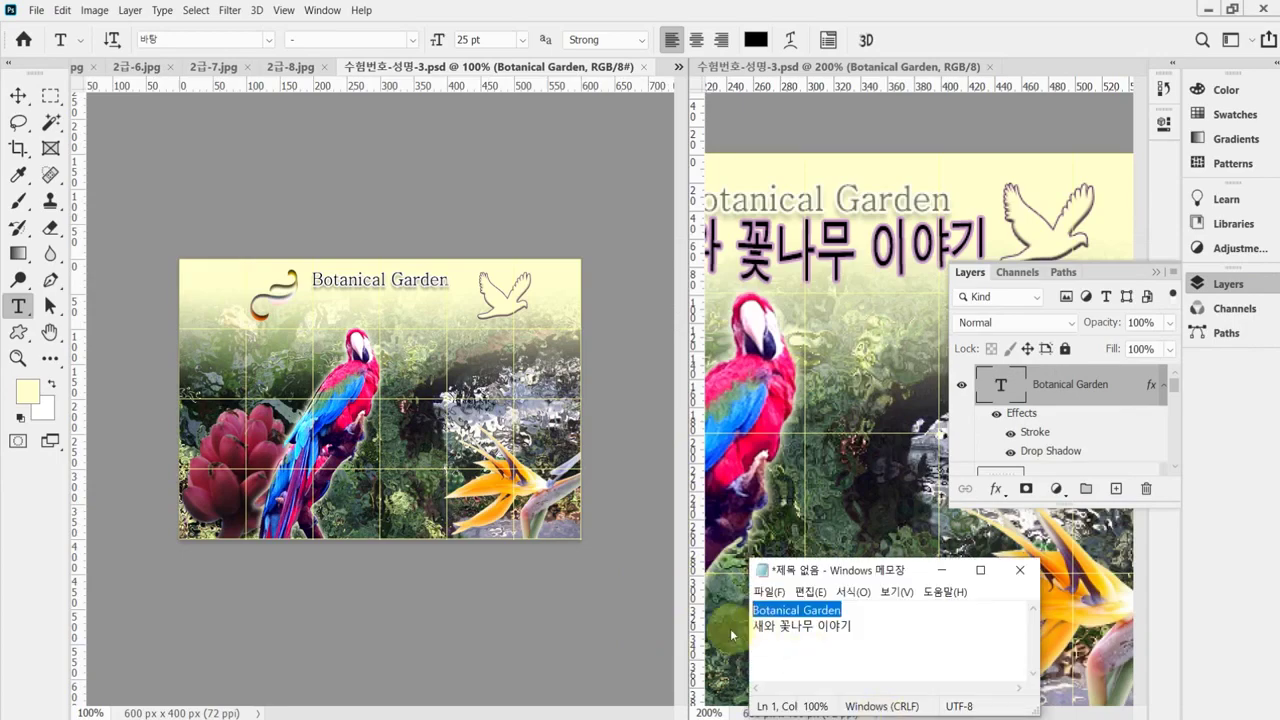
pyautogui.moveTo(753, 626); pyautogui.dragTo(852, 626)
pyautogui.rightClick(810, 630)
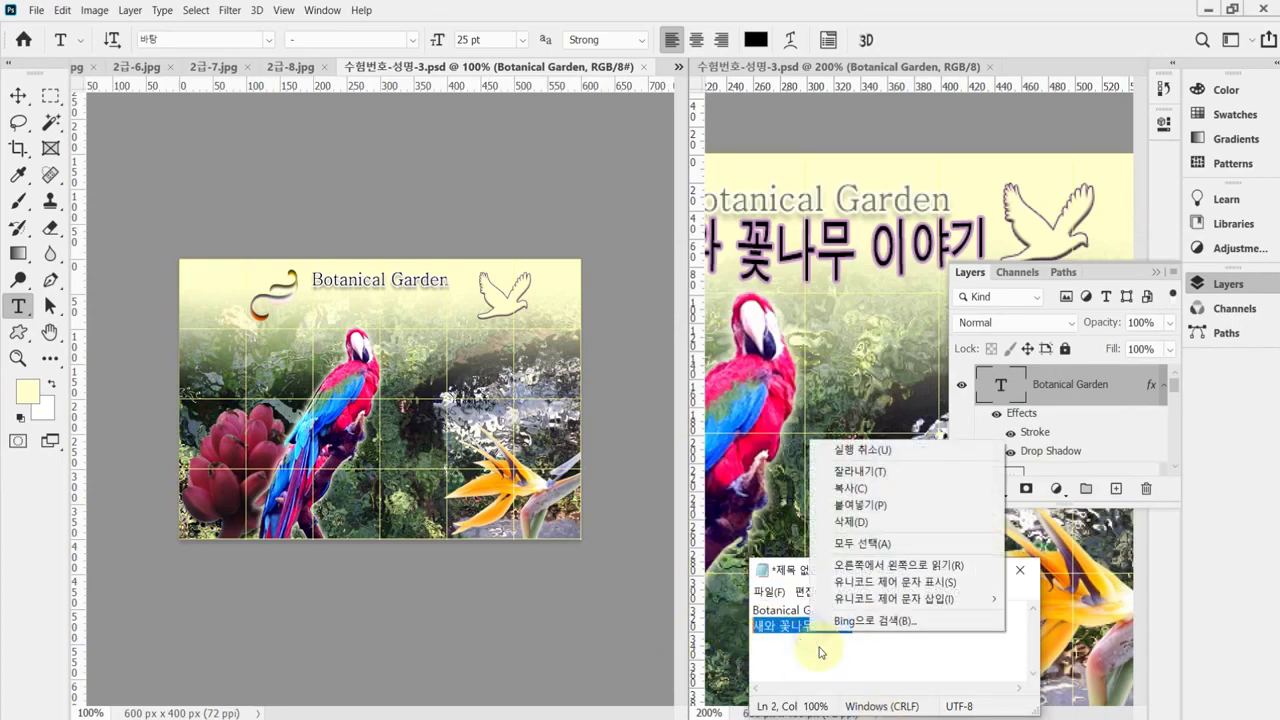
pyautogui.click(852, 488)
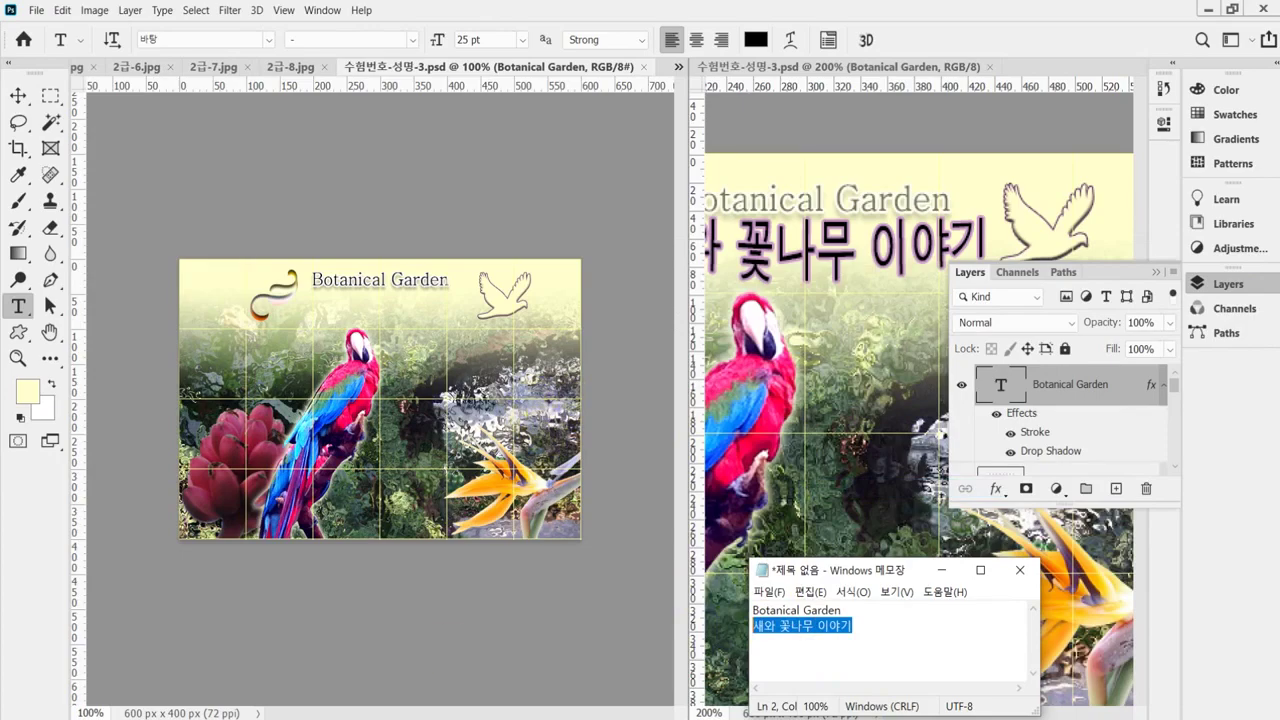
pyautogui.hotkey('alt', 'Tab')
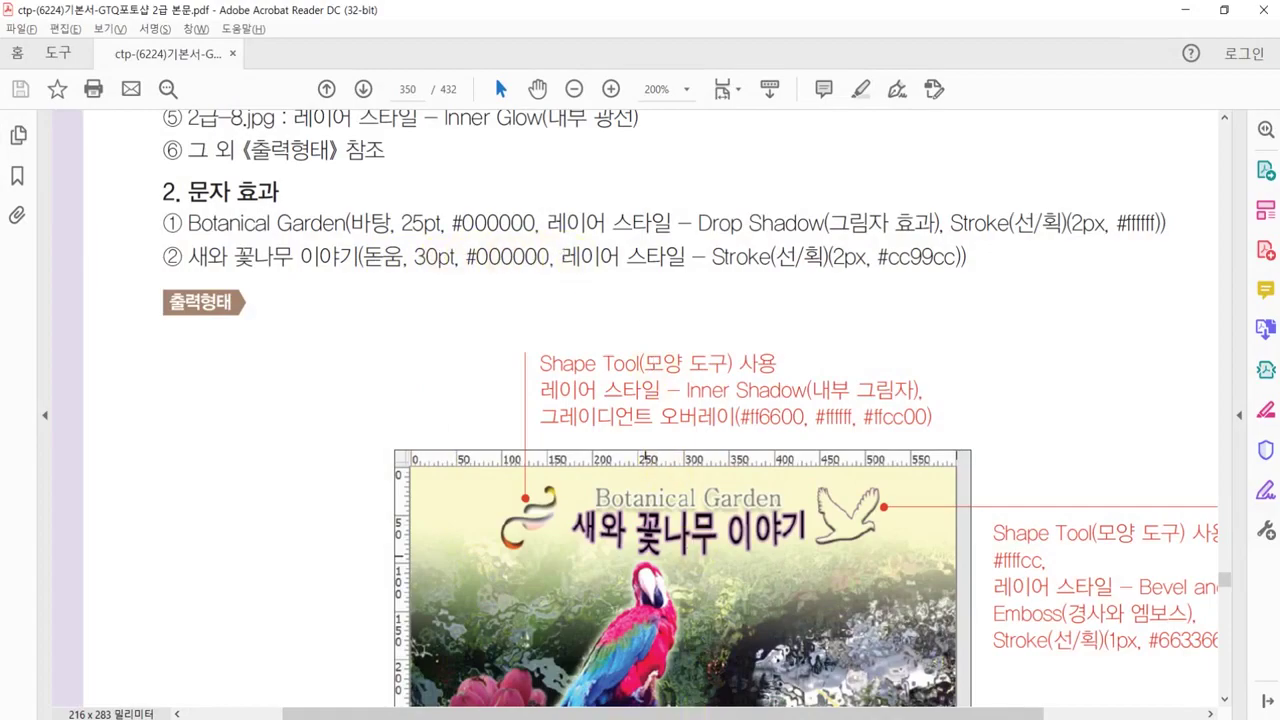
pyautogui.hotkey('alt', 'Tab')
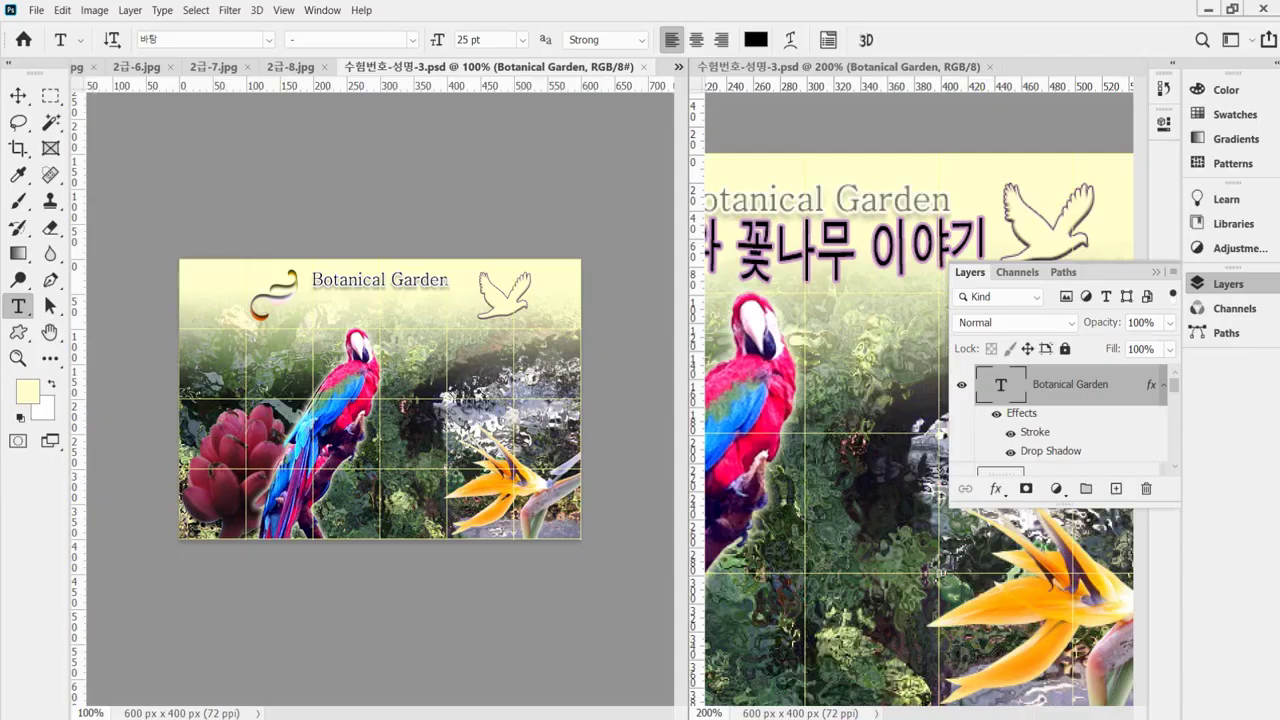
# Step: Add the copied text "새와 꽃나무 이야기" in 돋움, 30 pt, and position it beneath "Botanical Garden" between the ornament and the bird
pyautogui.click(311, 304)
pyautogui.click(249, 37)
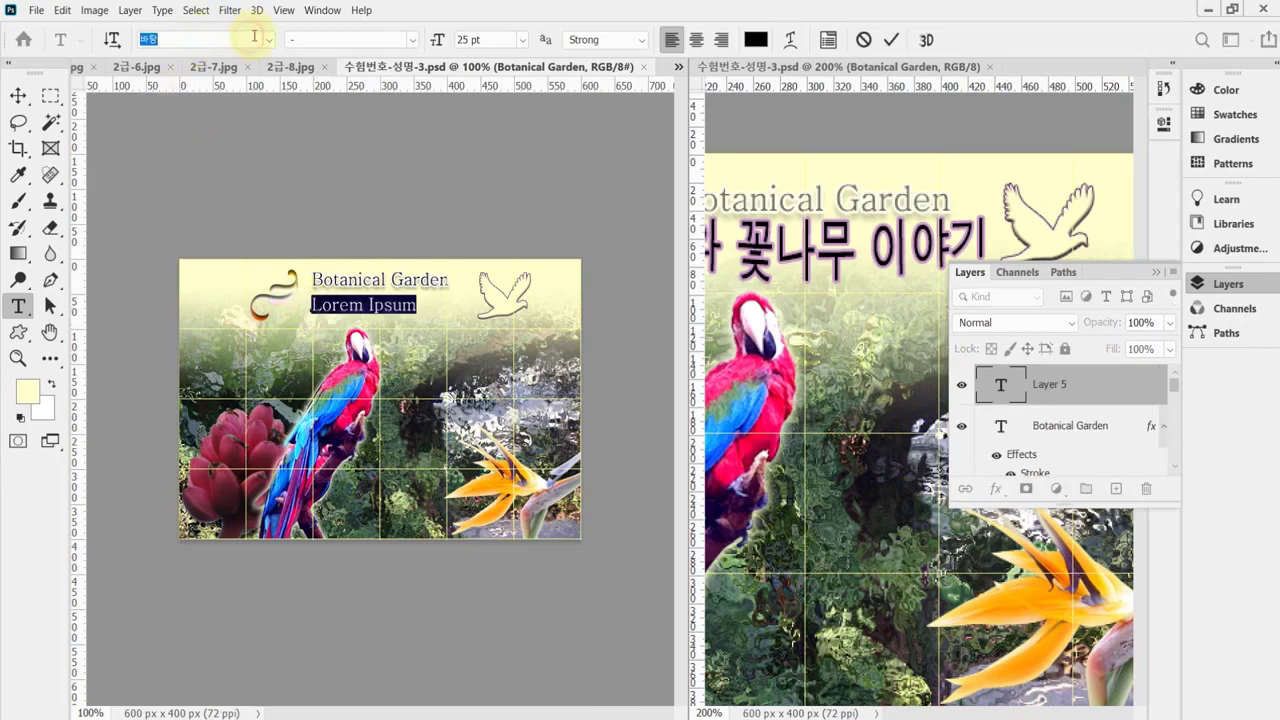
pyautogui.click(268, 39)
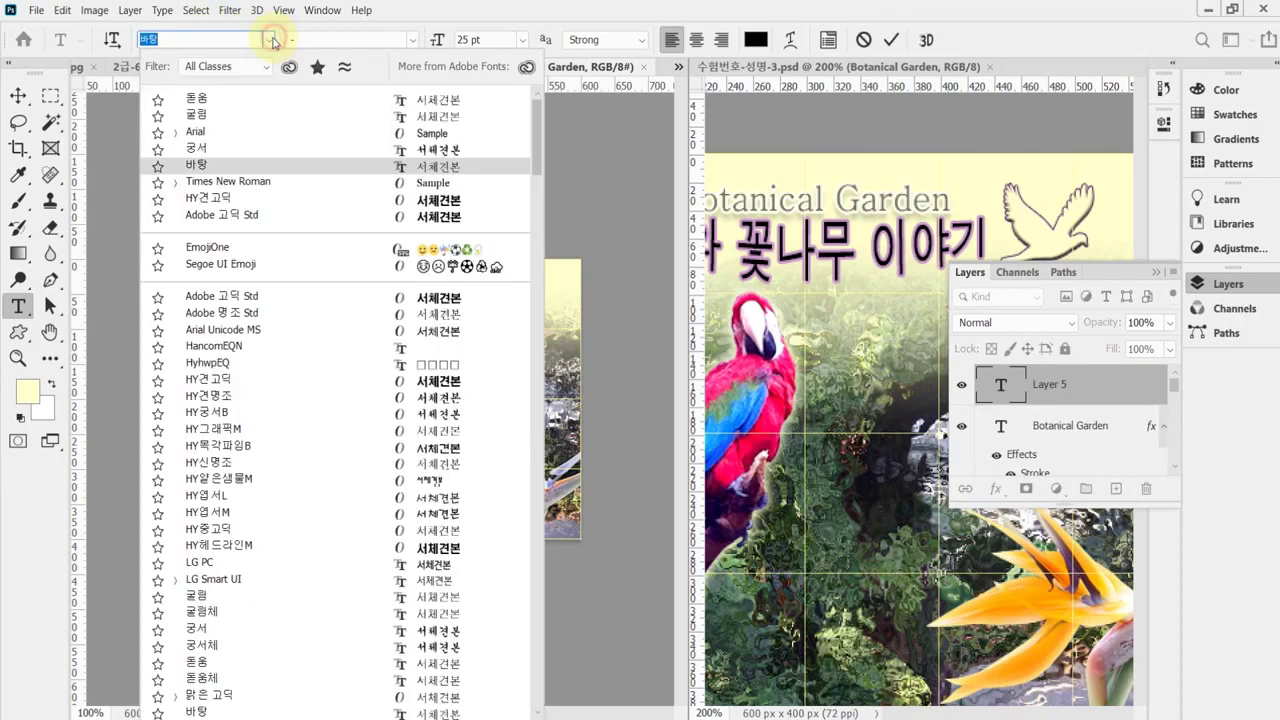
pyautogui.click(236, 101)
pyautogui.click(465, 38)
pyautogui.write('30')
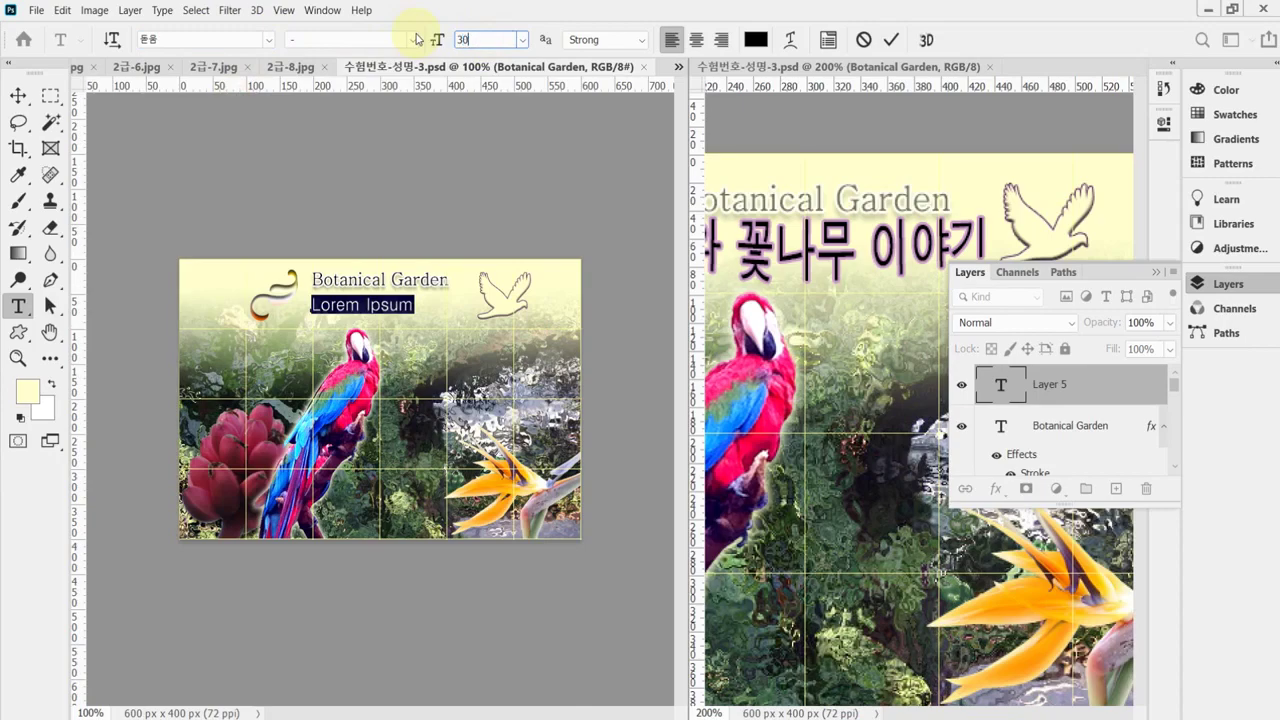
pyautogui.press('Return')
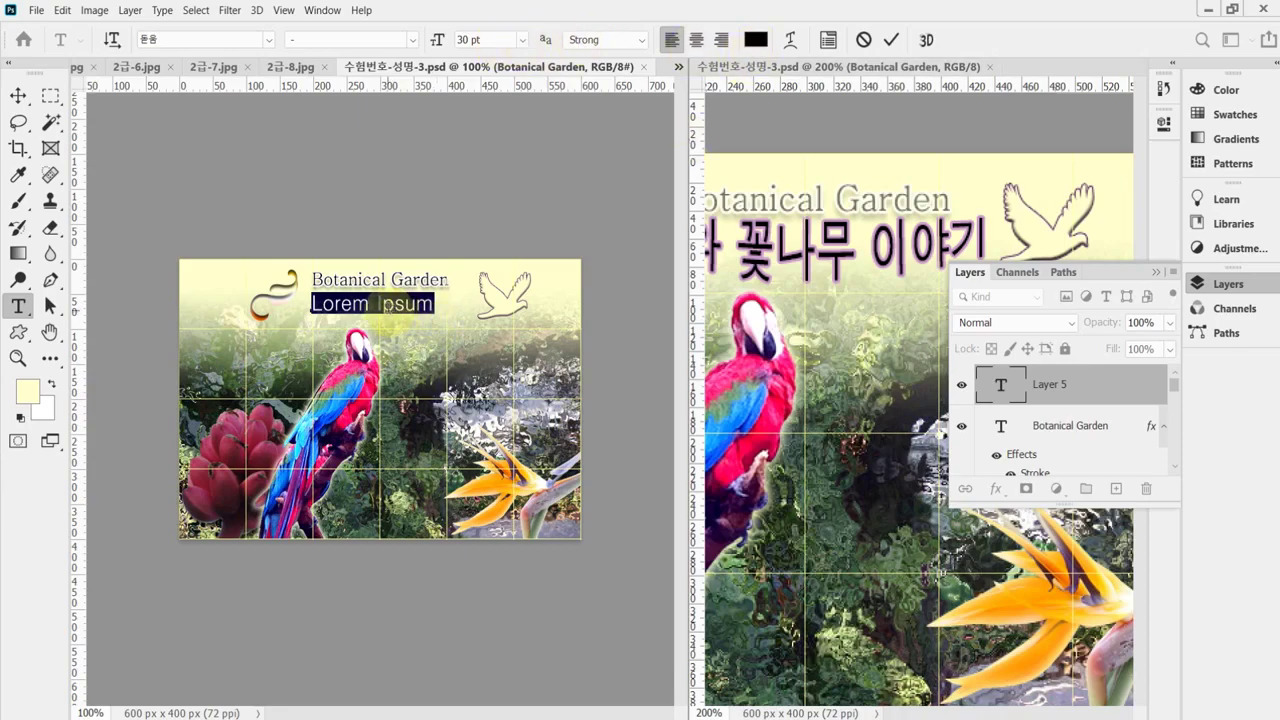
pyautogui.hotkey('ctrl', 'v')
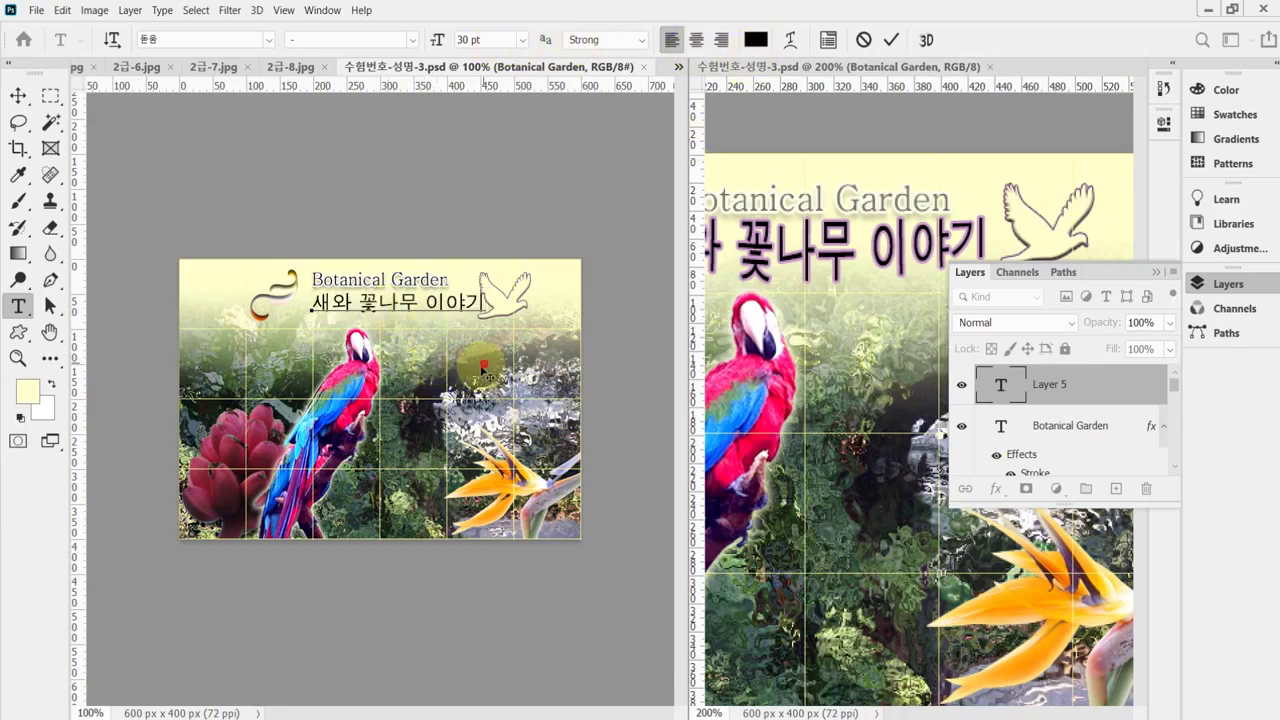
pyautogui.click(460, 367)
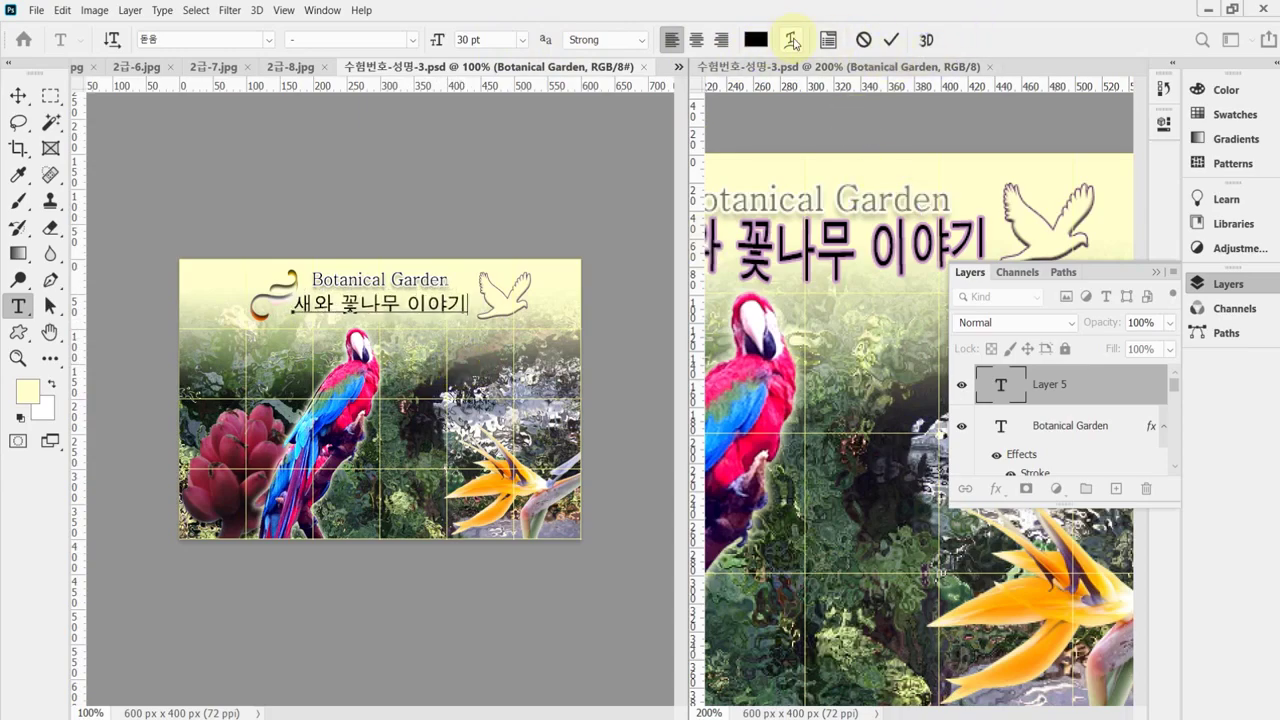
# Step: Warp the "새와 꽃나무 이야기" text with the horizontal Arc Lower style and a 20% bend
pyautogui.click(792, 42)
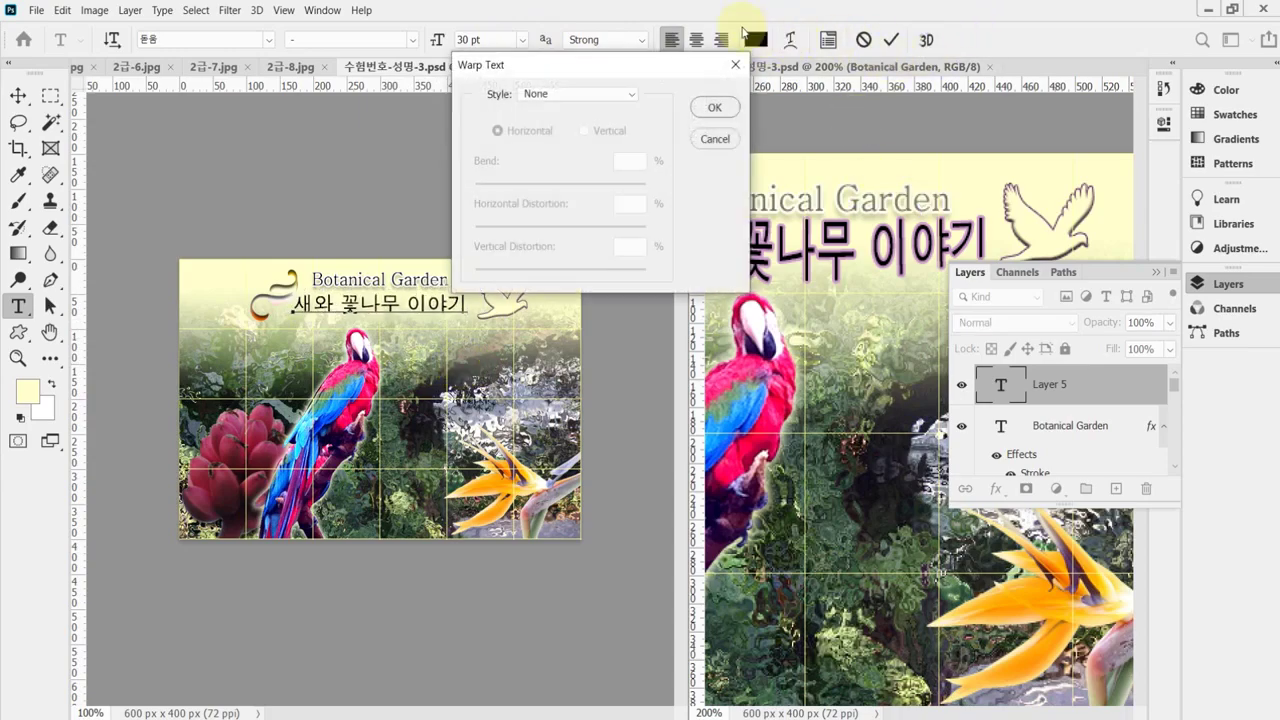
pyautogui.click(600, 94)
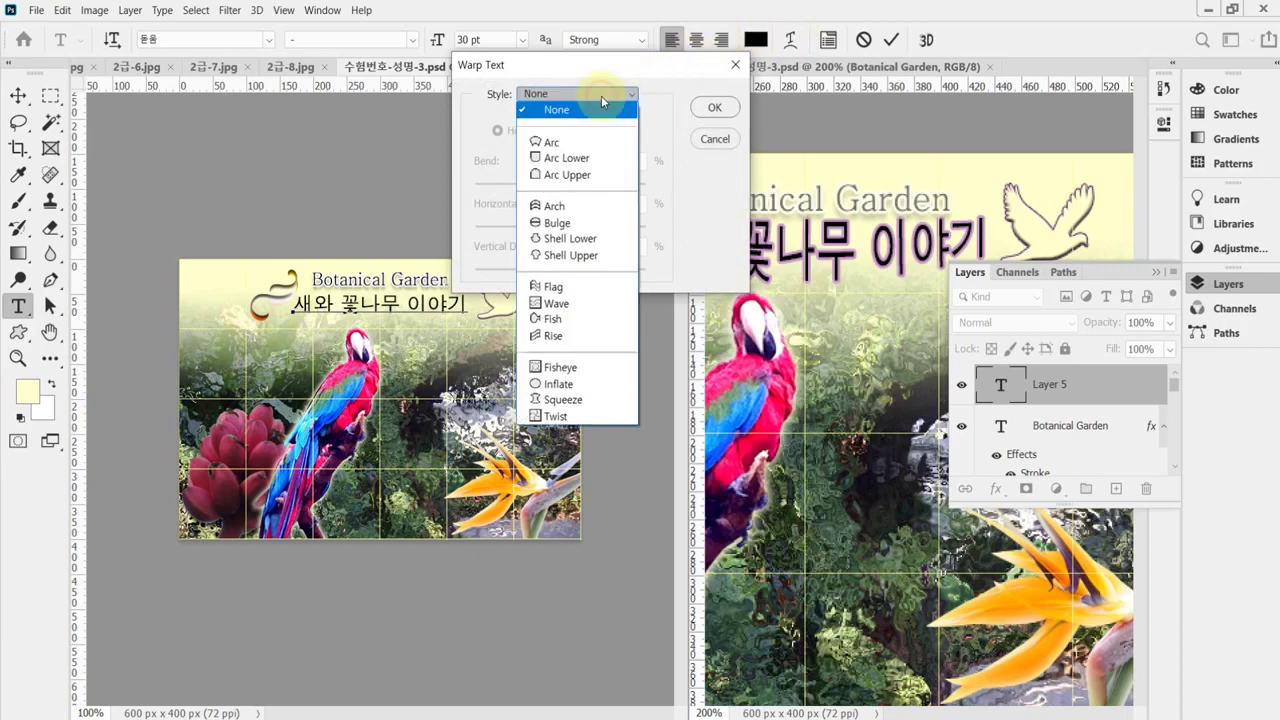
pyautogui.click(603, 160)
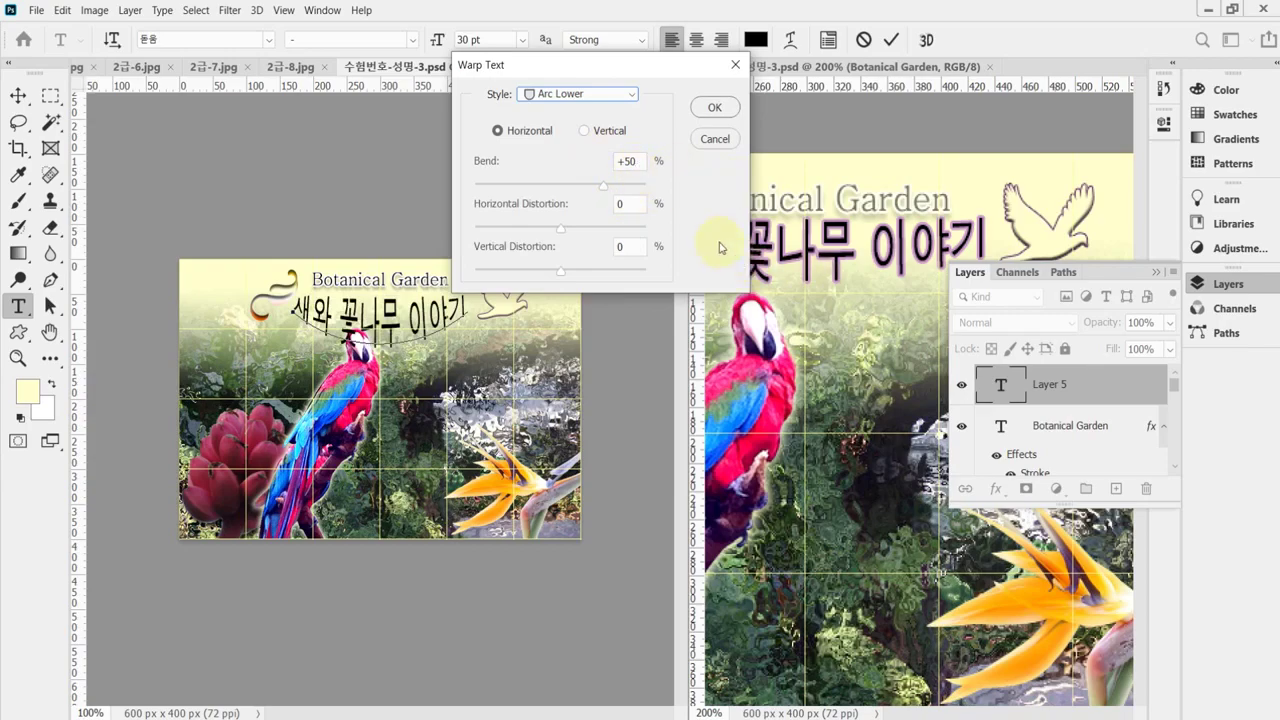
pyautogui.doubleClick(637, 162)
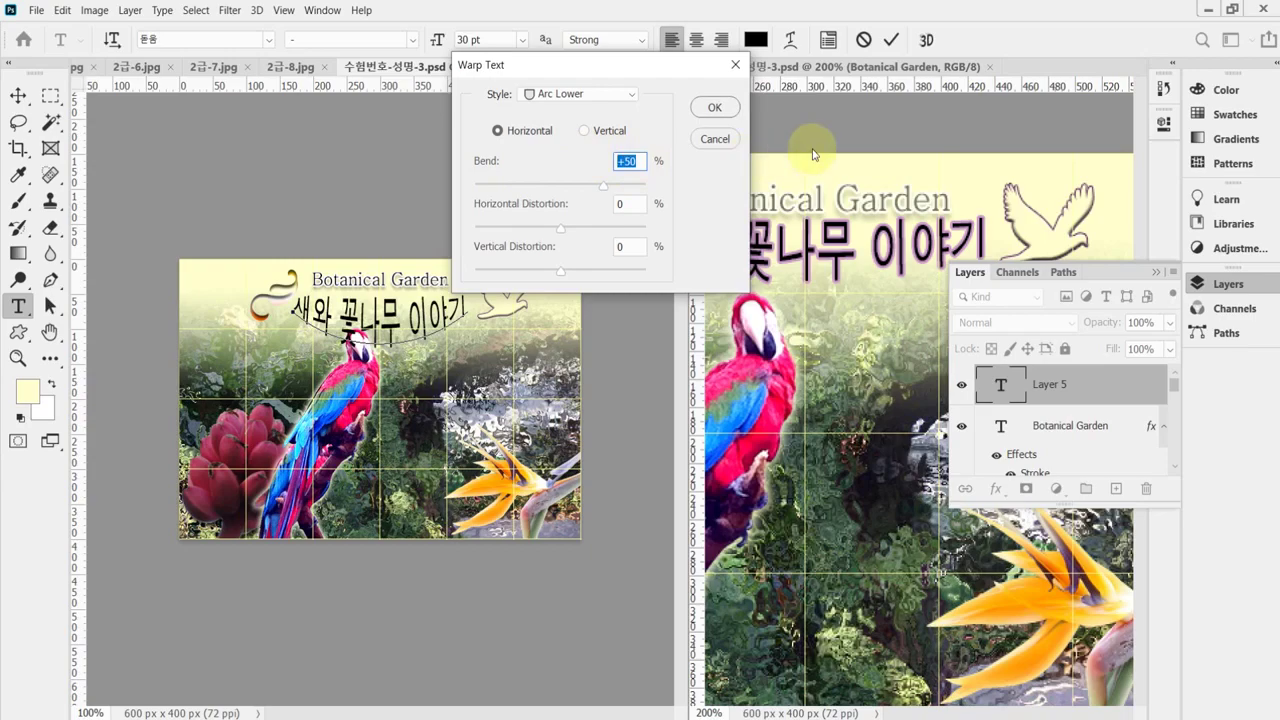
pyautogui.write('20')
pyautogui.press('Return')
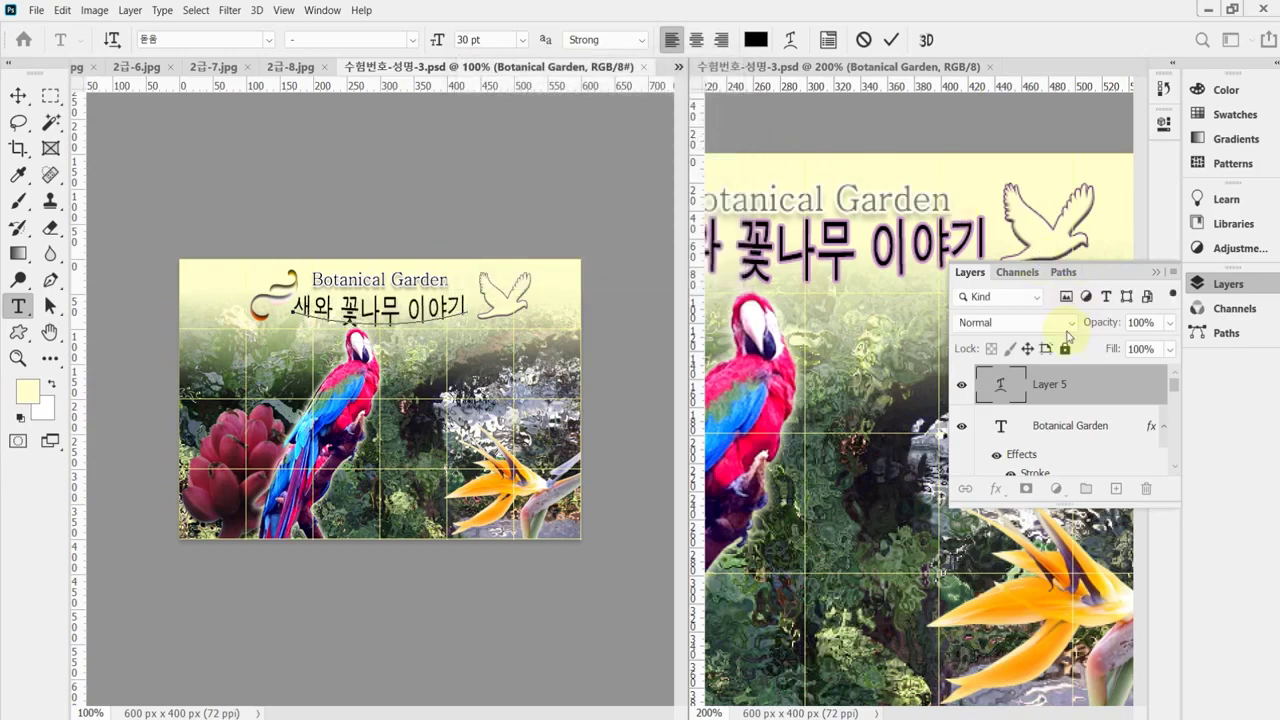
# Step: Commit the warped title text and add a 2 px outside Stroke layer style in #ccffcc to it
pyautogui.click(993, 491)
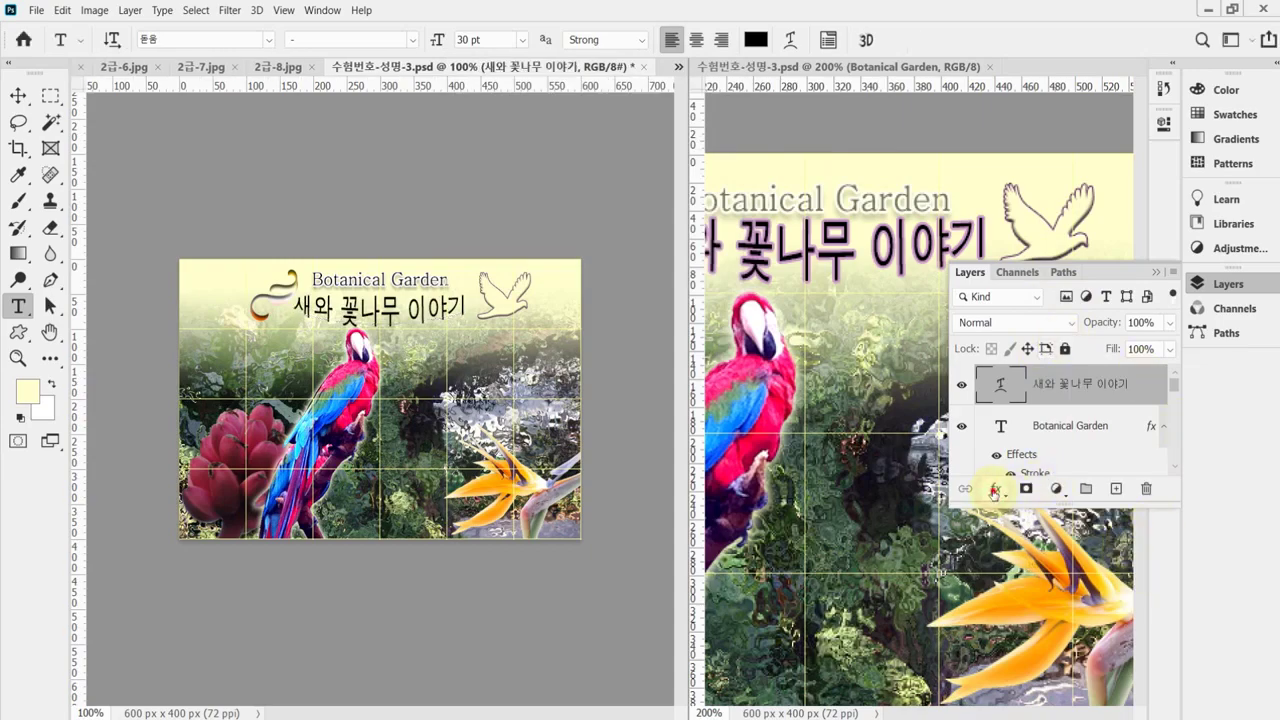
pyautogui.click(995, 492)
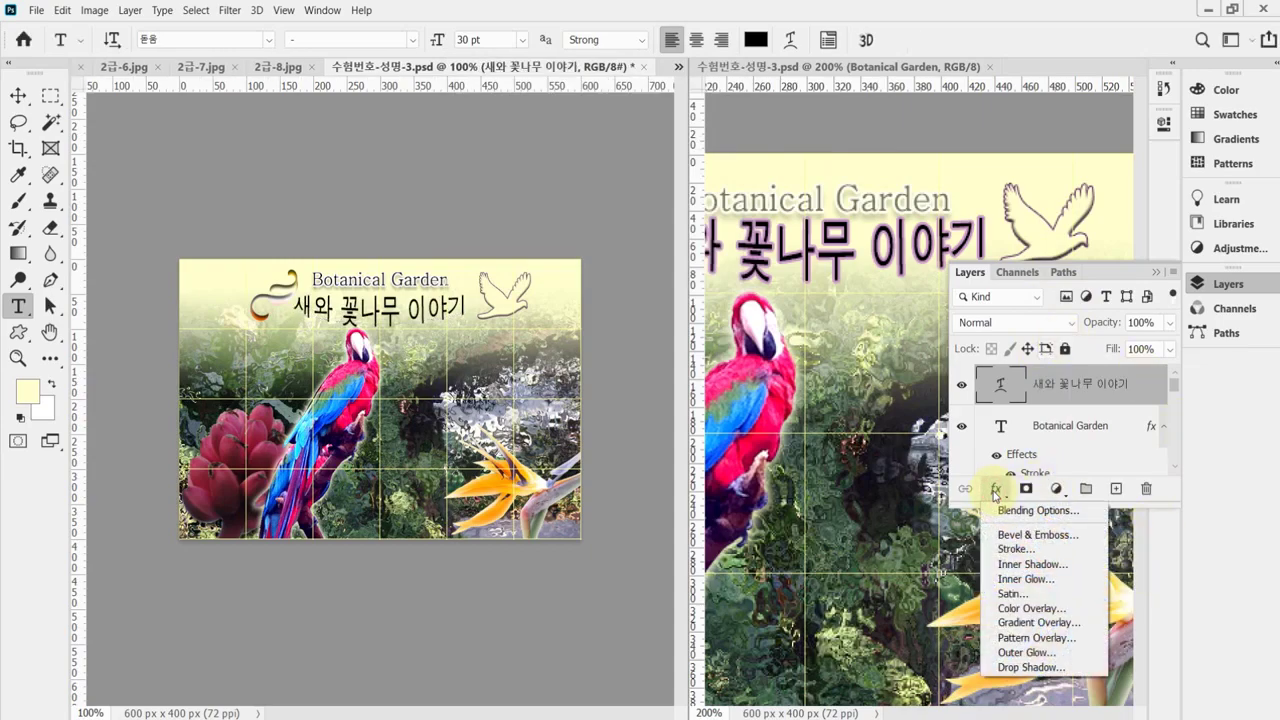
pyautogui.click(1038, 535)
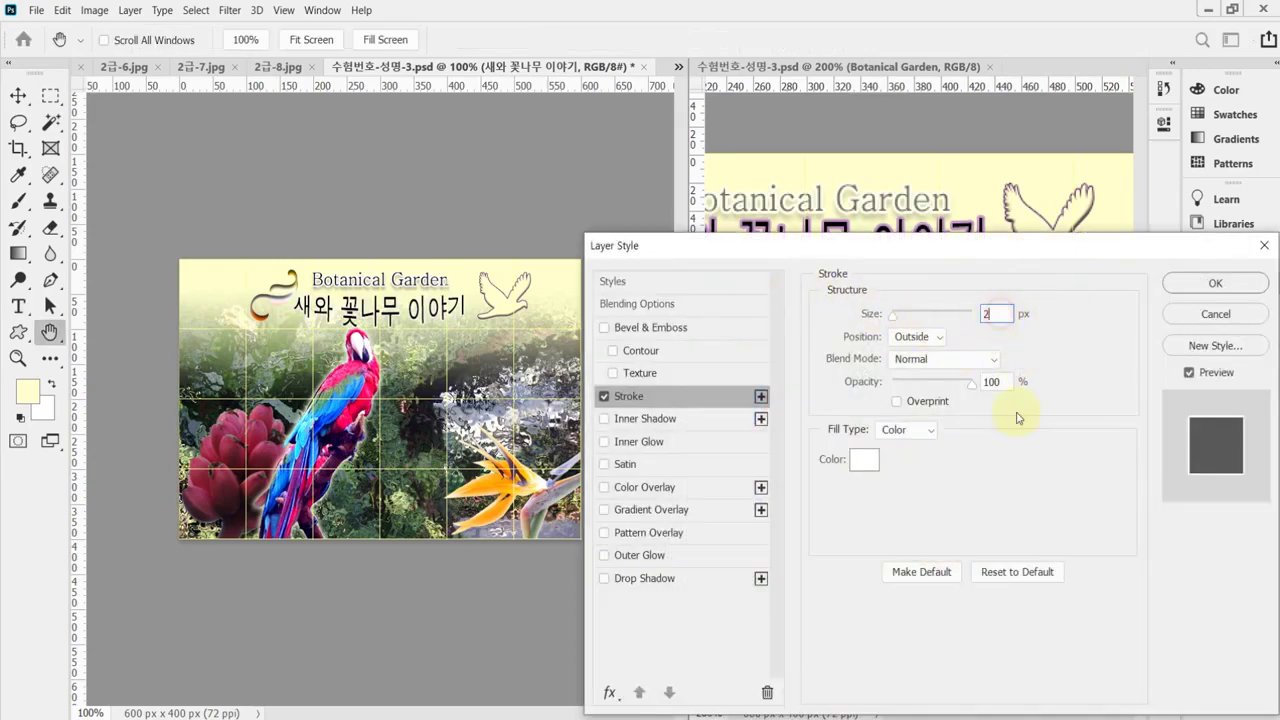
pyautogui.click(857, 466)
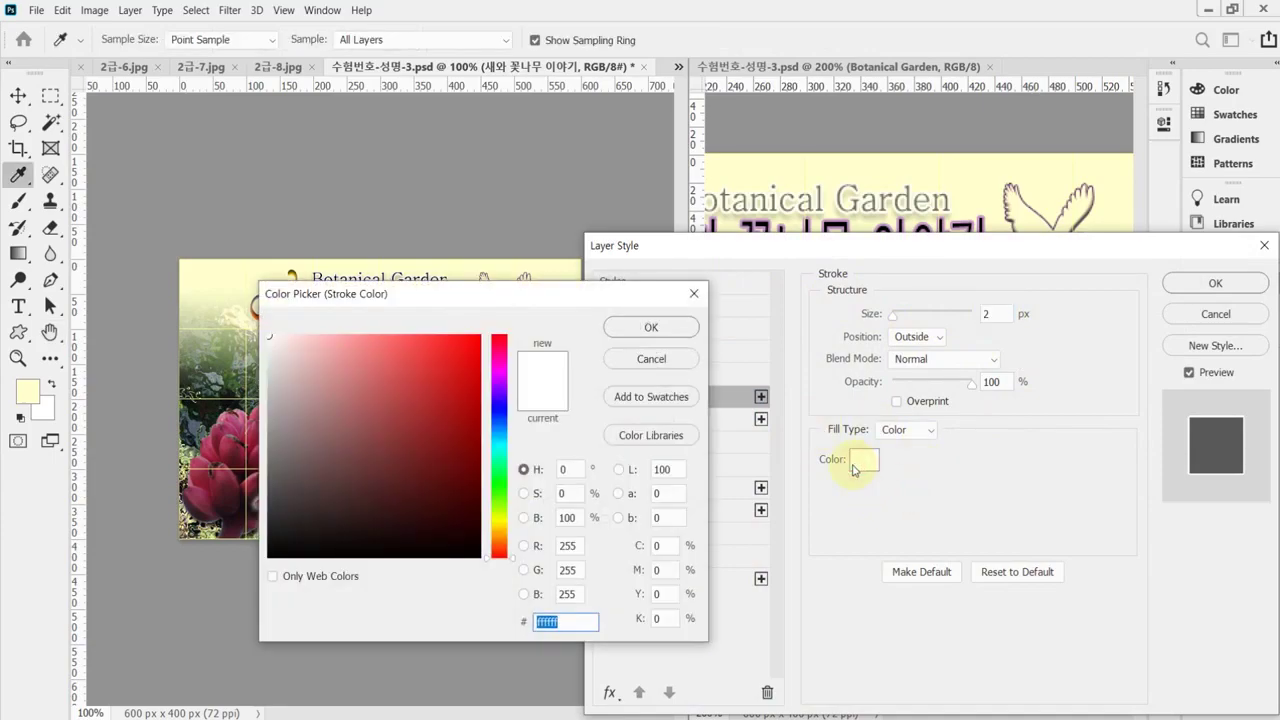
pyautogui.write('cfc')
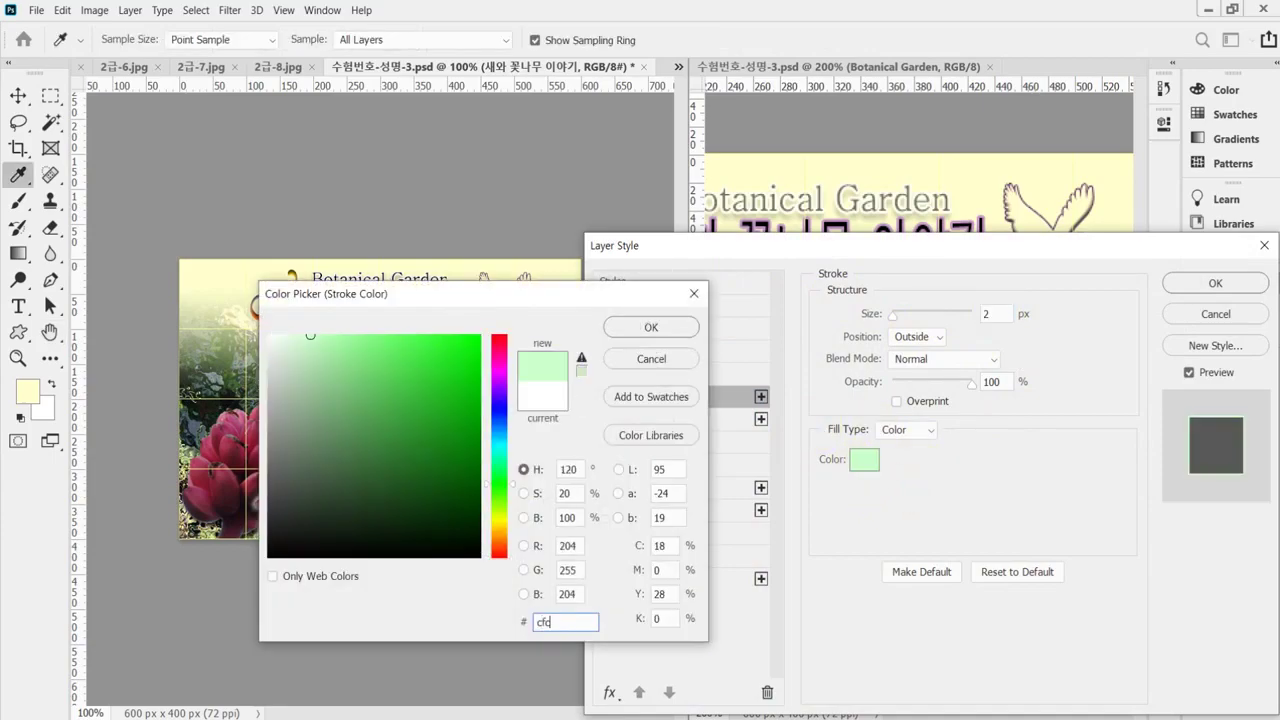
pyautogui.press('Return')
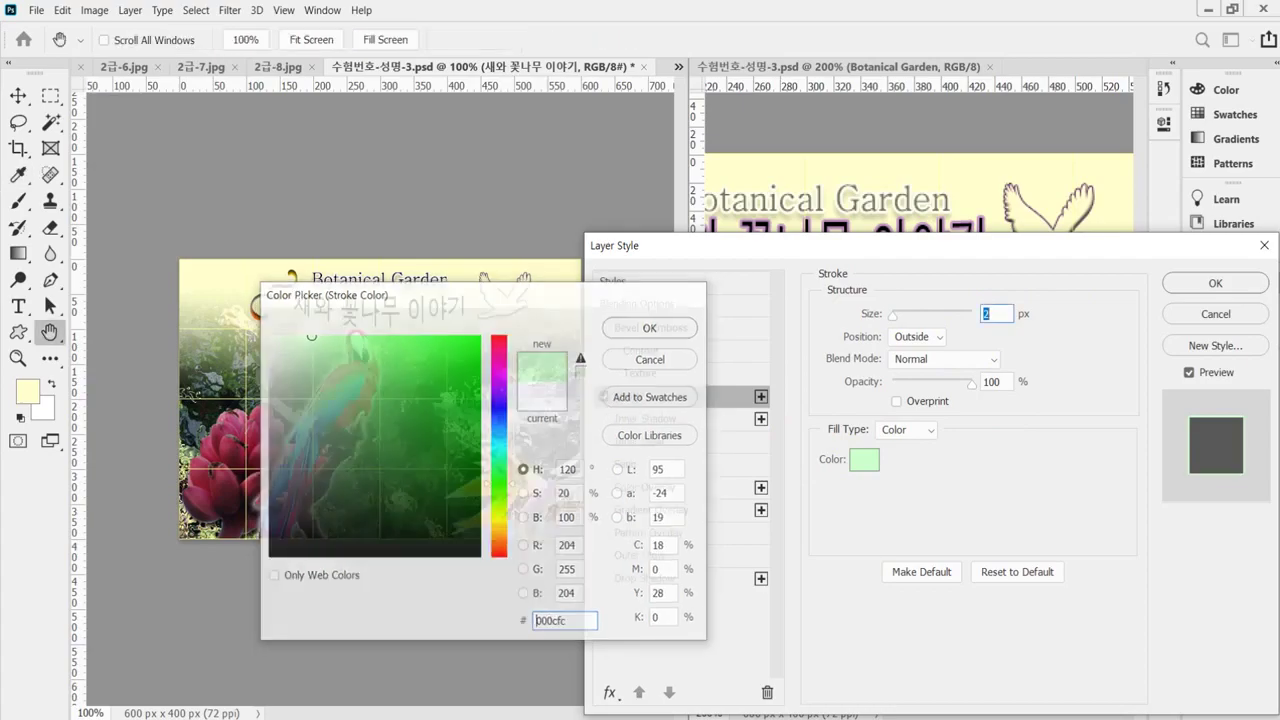
# Step: Check the stroke colour for "새와 꽃나무 이야기" in the Acrobat Reader PDF and set the title's Stroke colour to #cc99cc
pyautogui.click(870, 466)
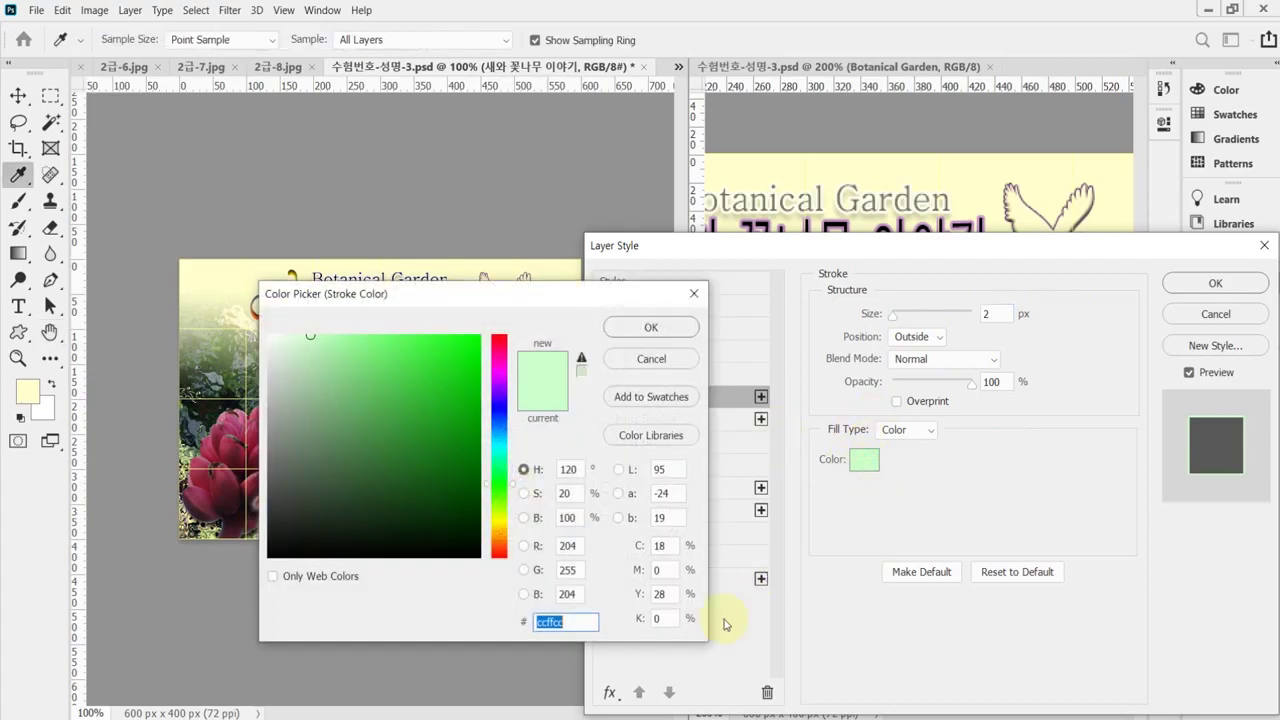
pyautogui.hotkey('alt', 'Tab')
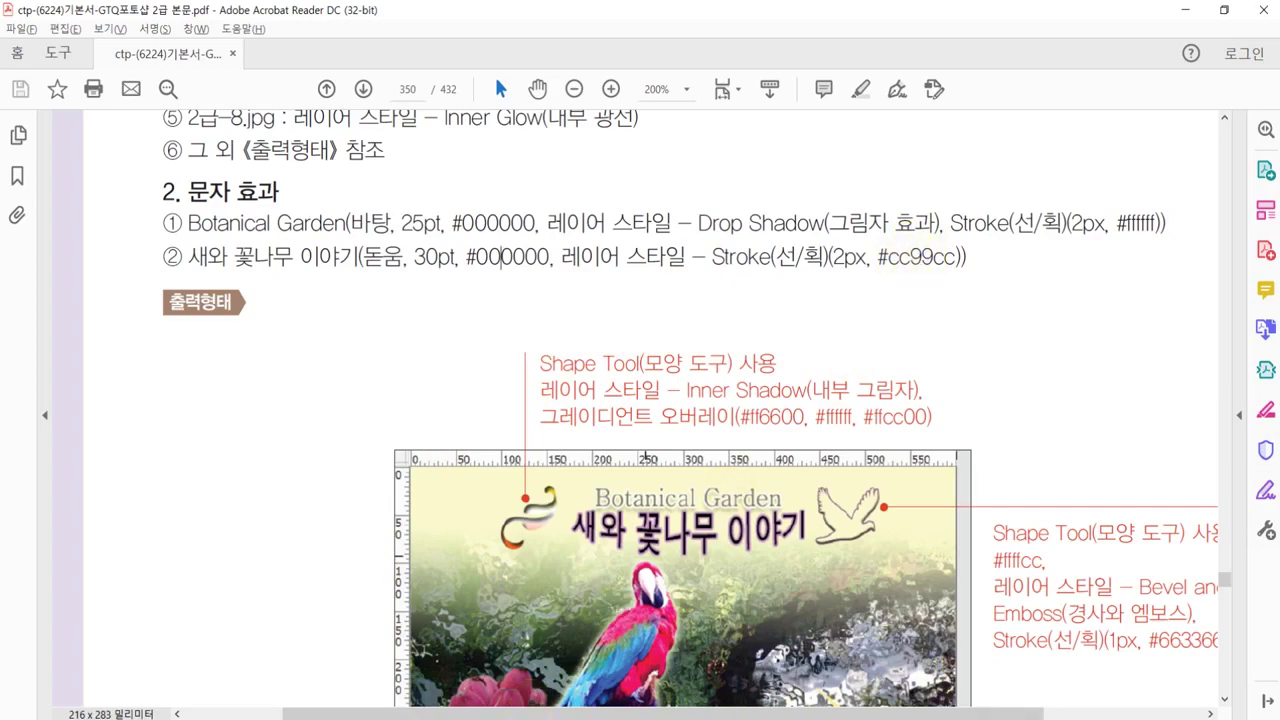
pyautogui.hotkey('alt', 'Tab')
pyautogui.doubleClick(550, 628)
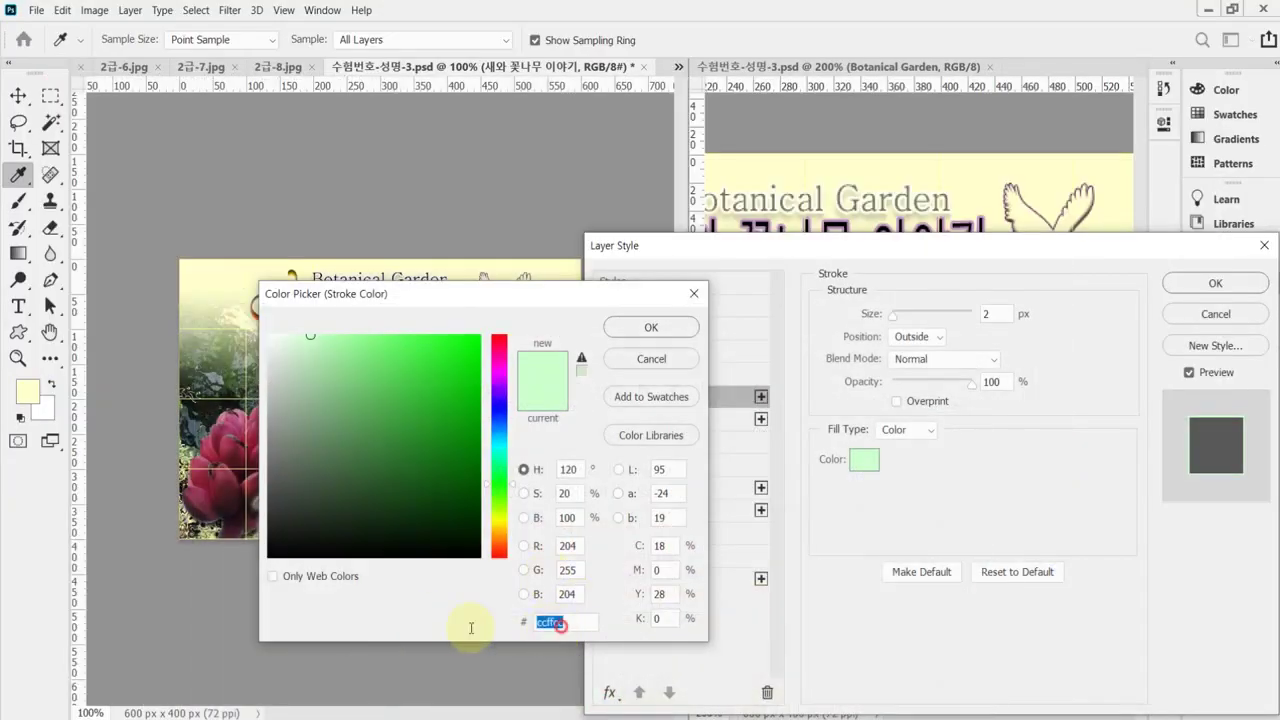
pyautogui.write('c9c')
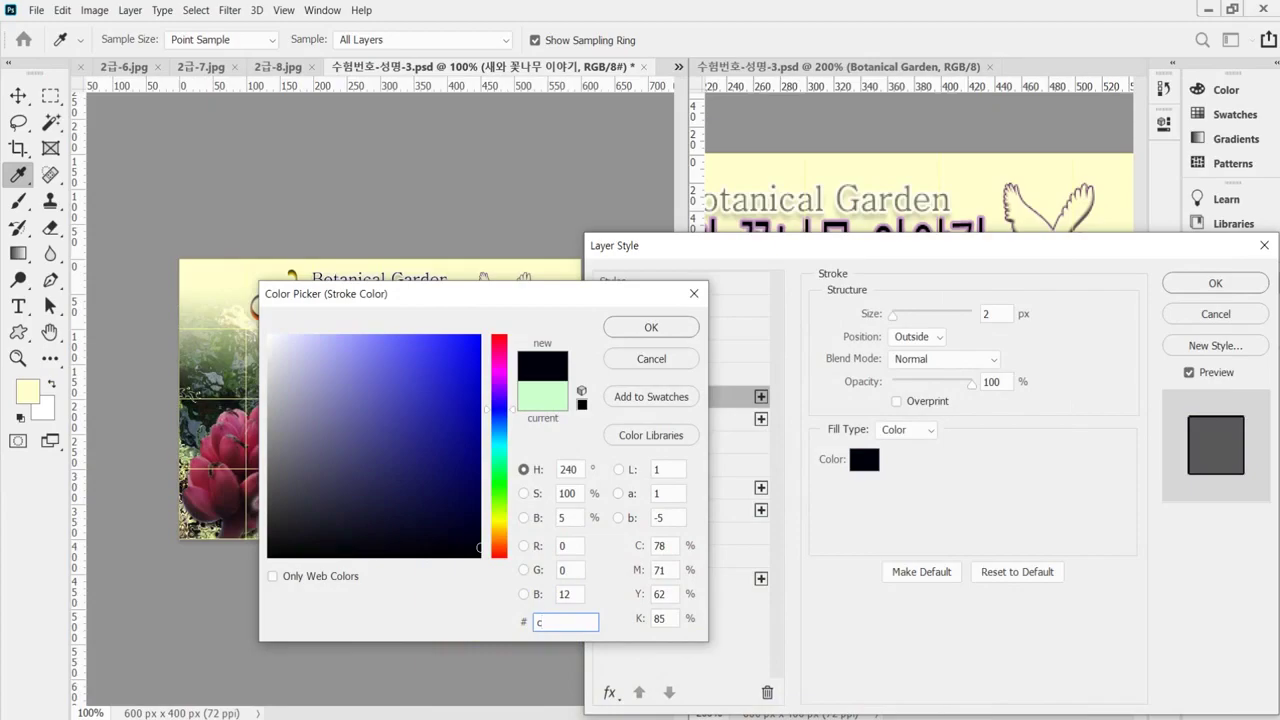
pyautogui.press('Return')
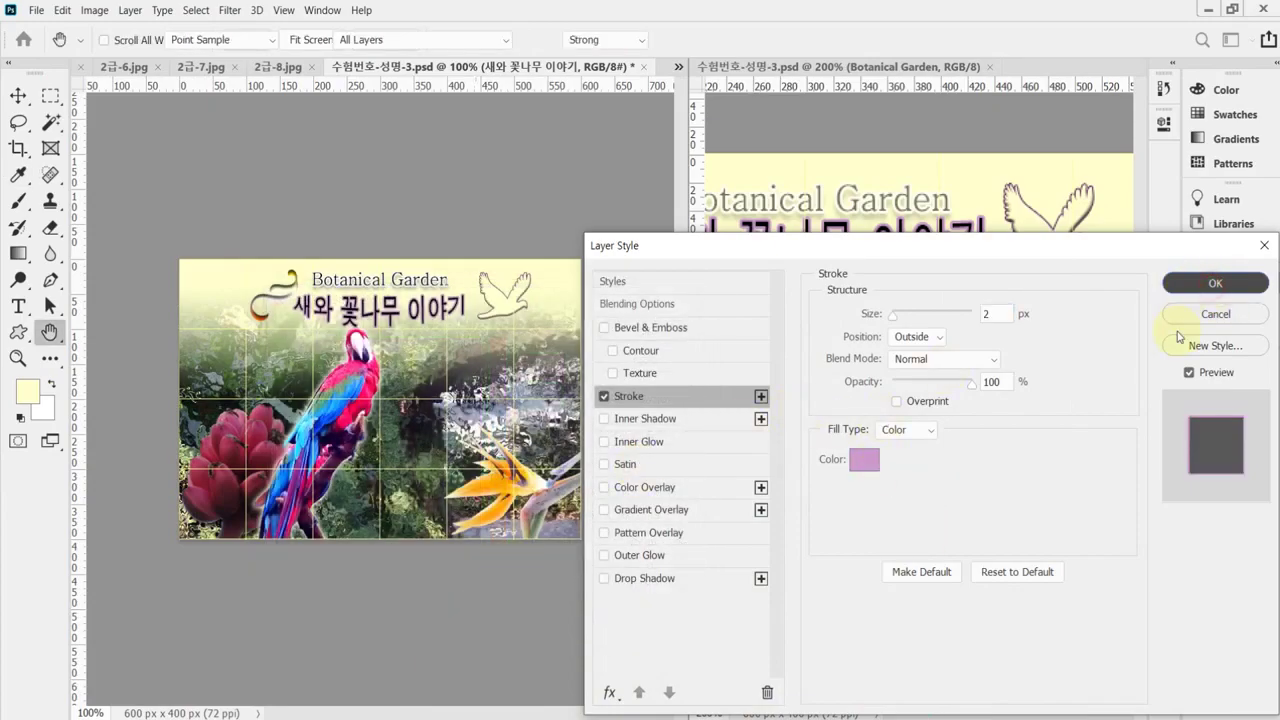
pyautogui.click(1215, 284)
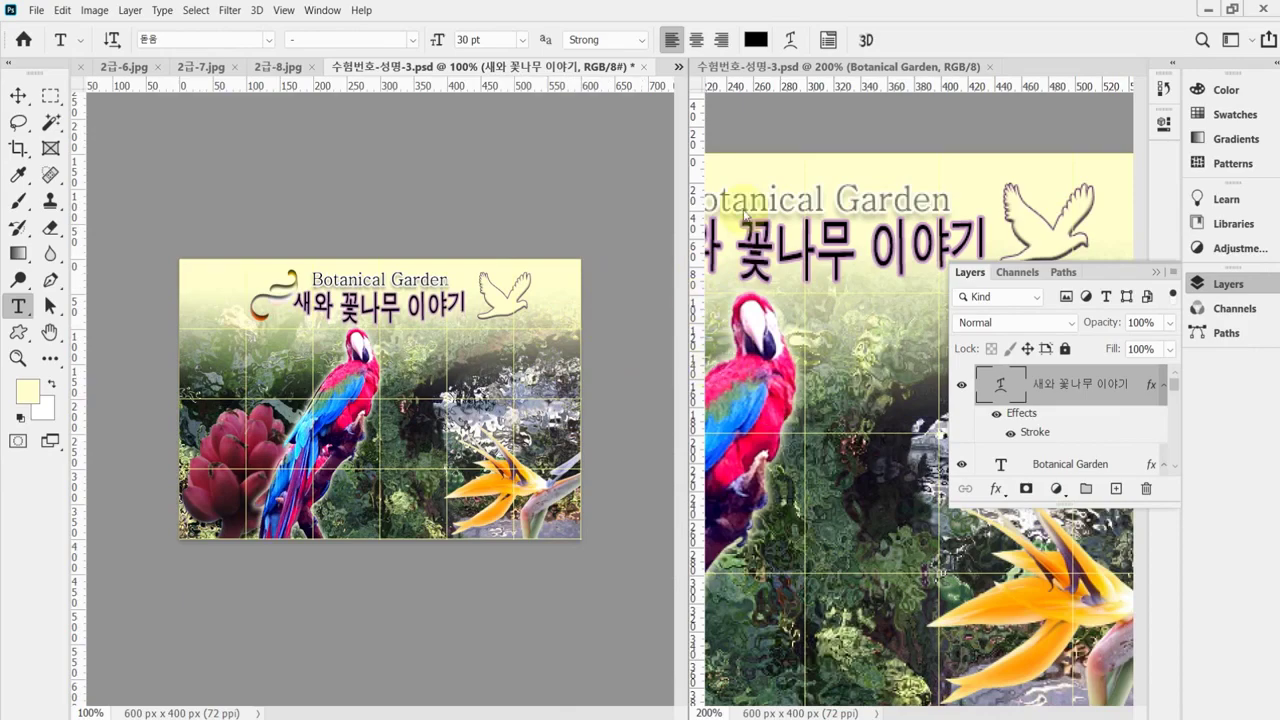
# Step: Show the reference document at 100% and scale the leaf ornament beside the titles down slightly
pyautogui.click(816, 122)
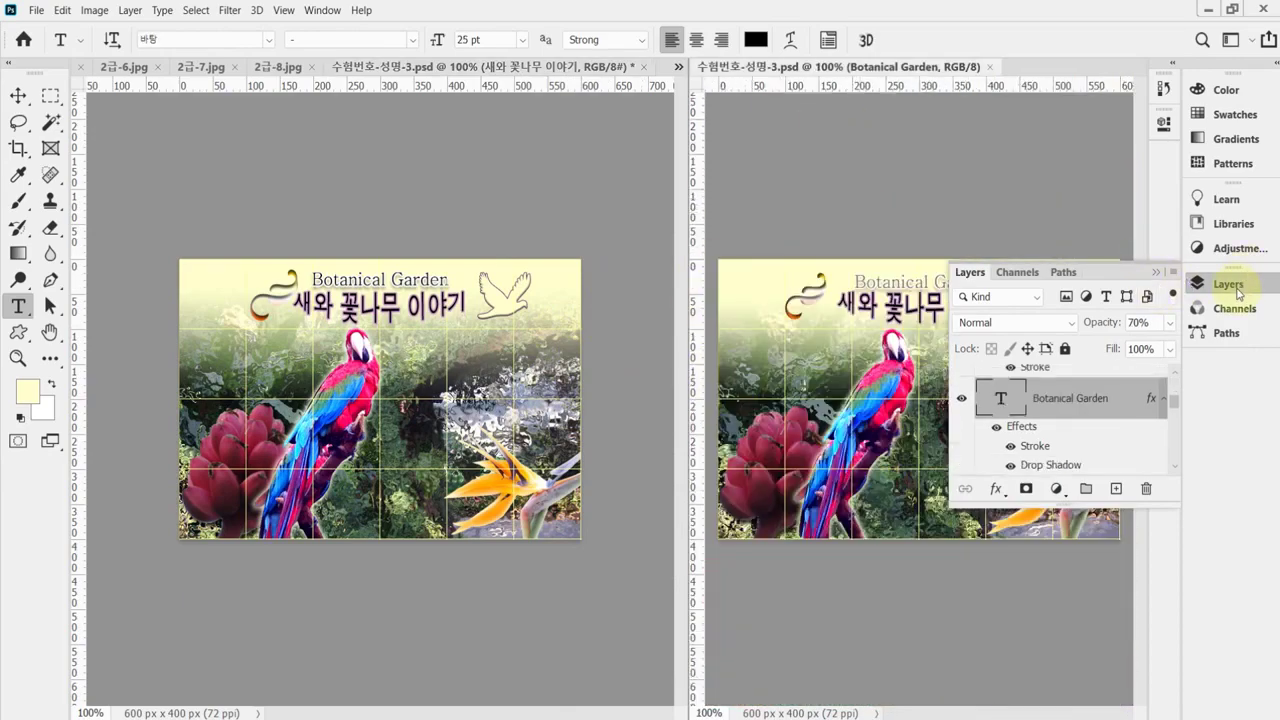
pyautogui.click(1215, 284)
pyautogui.click(18, 95)
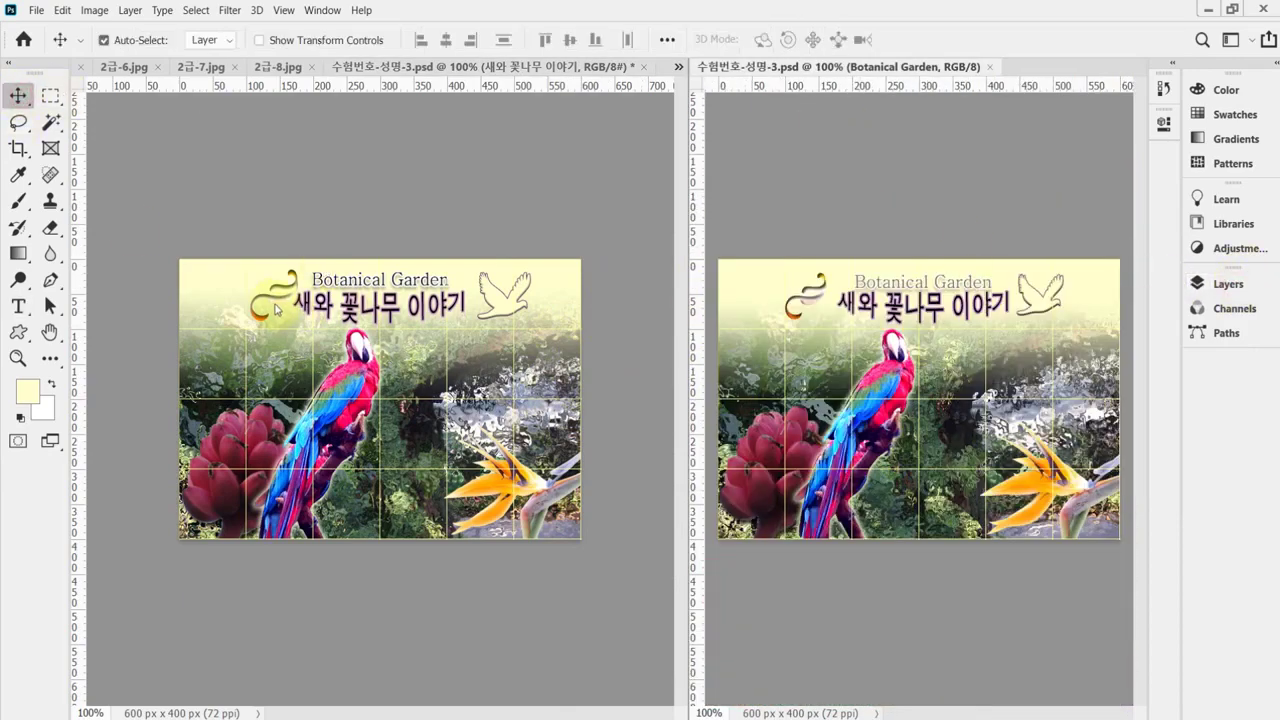
pyautogui.click(274, 302)
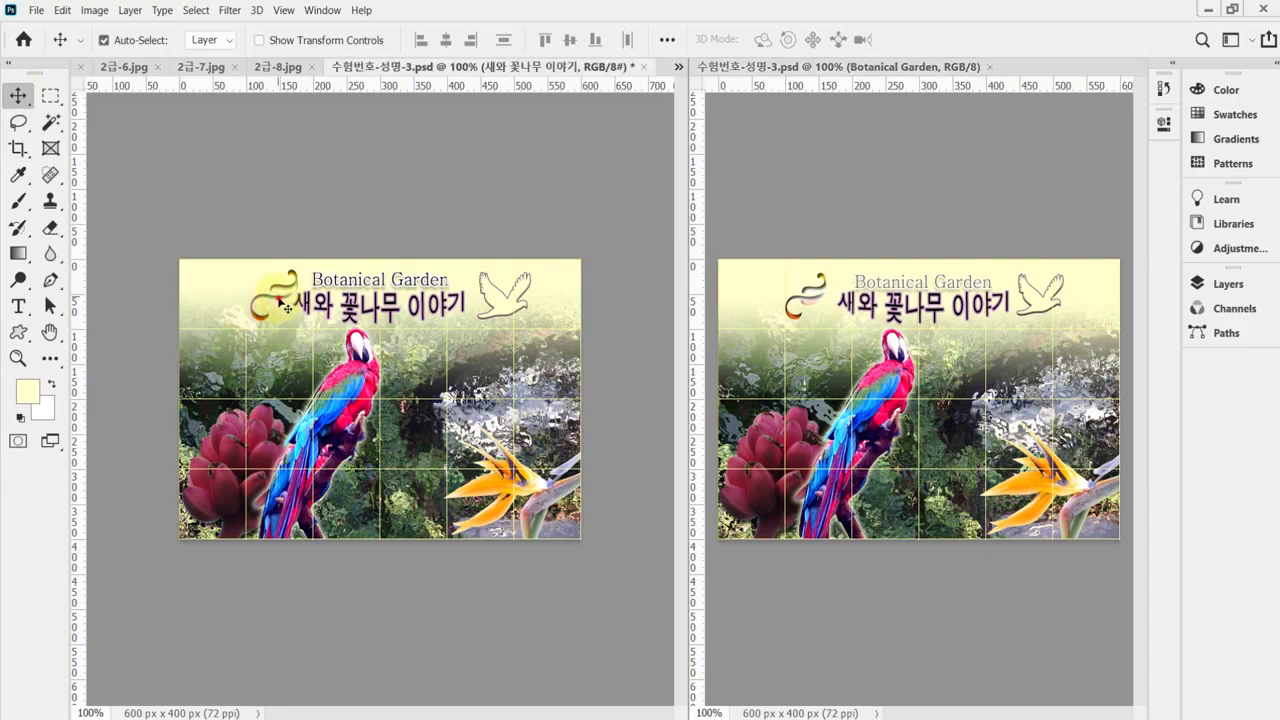
pyautogui.click(274, 302)
pyautogui.hotkey('ctrl', 't')
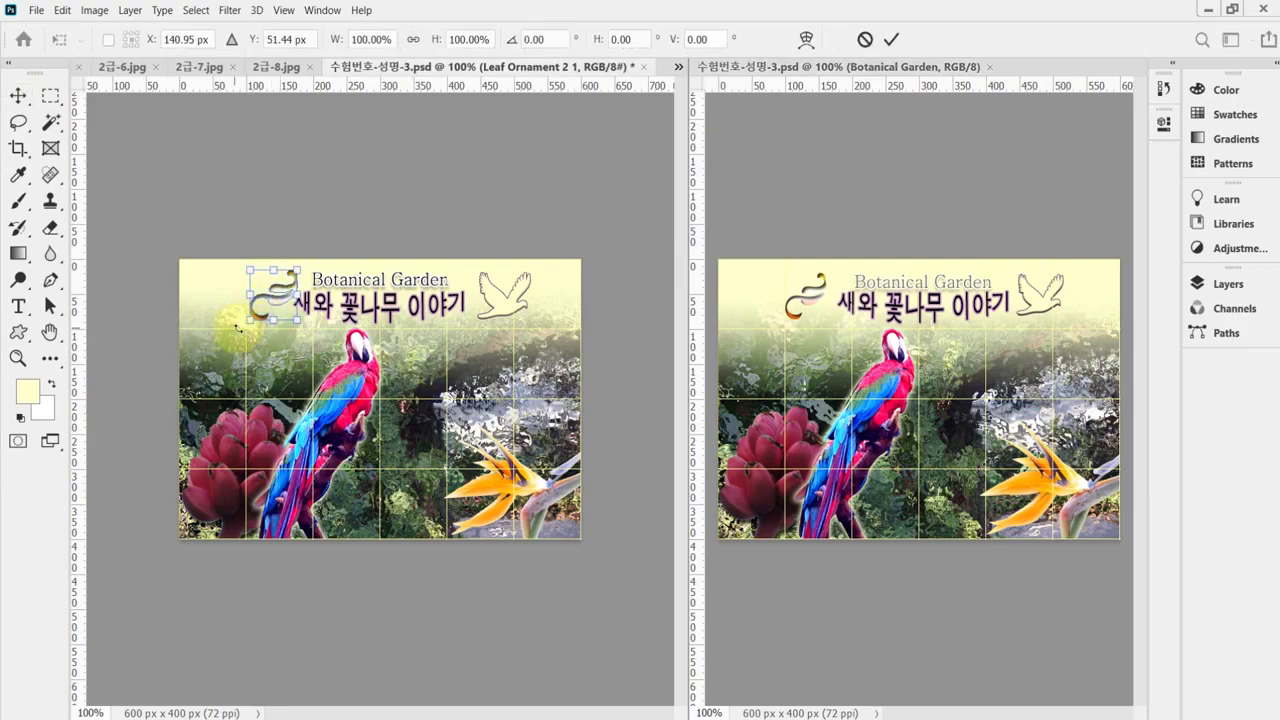
pyautogui.moveTo(298, 267); pyautogui.dragTo(293, 273)
pyautogui.press('Return')
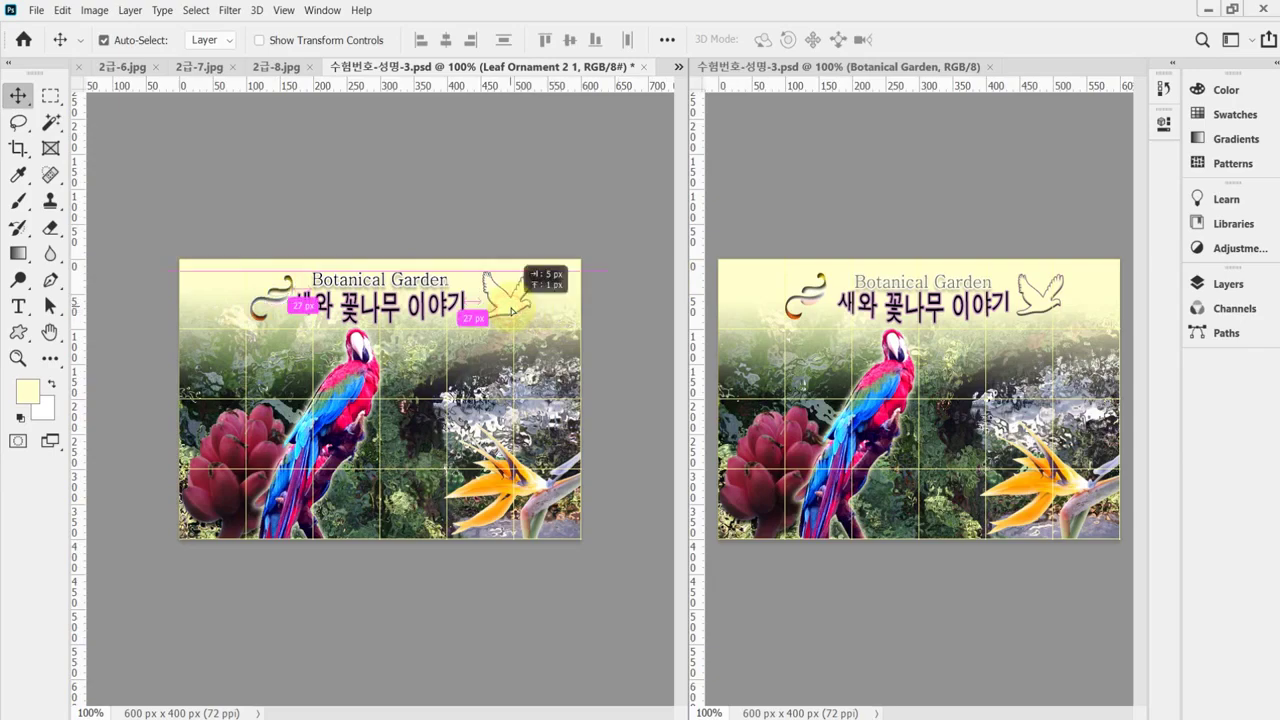
# Step: Scale the bird shape beside the titles down slightly, adjusting it from its lower corner
pyautogui.click(512, 312)
pyautogui.hotkey('ctrl', 't')
pyautogui.moveTo(482, 318); pyautogui.dragTo(485, 314)
pyautogui.press('Return')
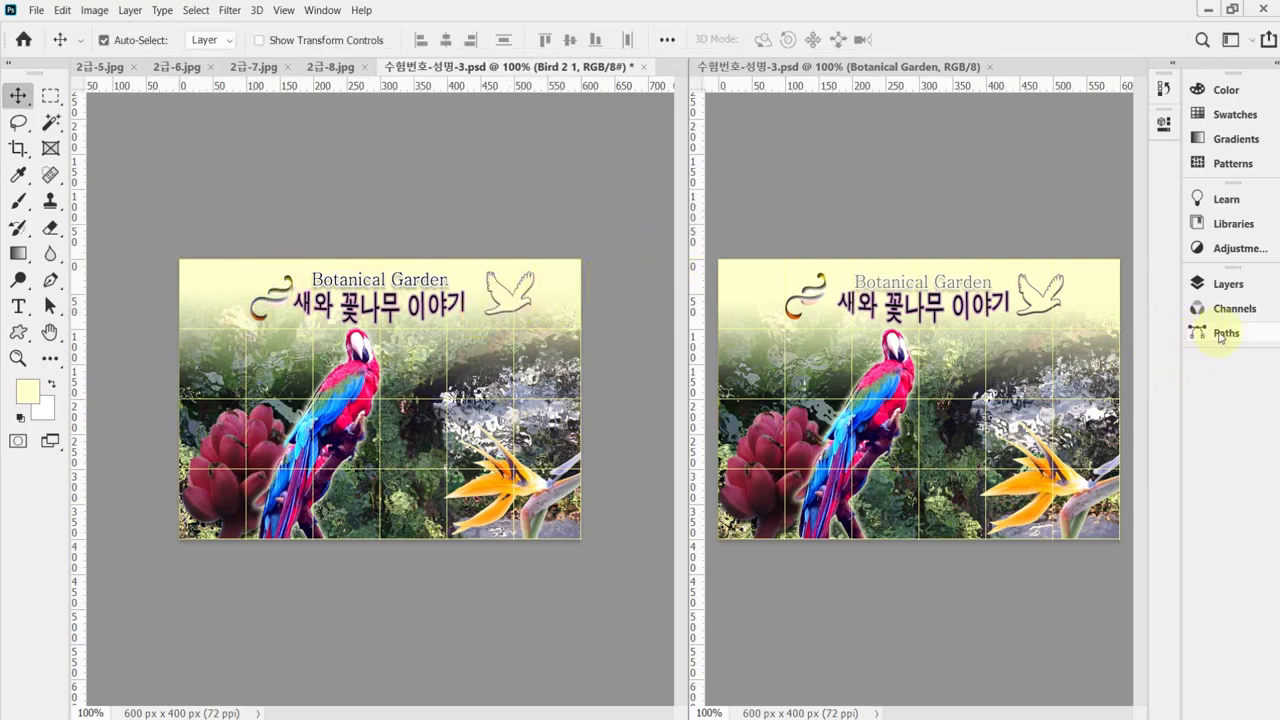
# Step: Select the "새와 꽃나무 이야기" and "Botanical Garden" text layers and align their horizontal centers
pyautogui.click(1217, 288)
pyautogui.scroll(2, 1092, 440)
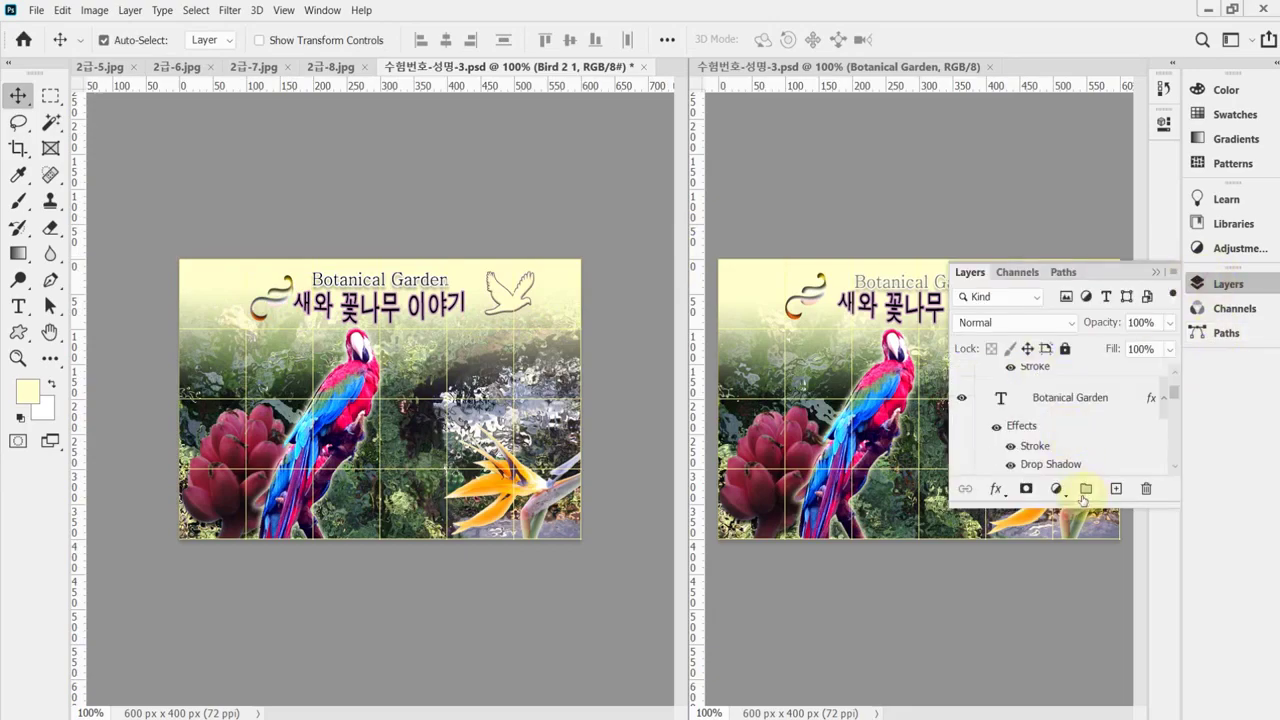
pyautogui.moveTo(1073, 504); pyautogui.dragTo(1080, 580)
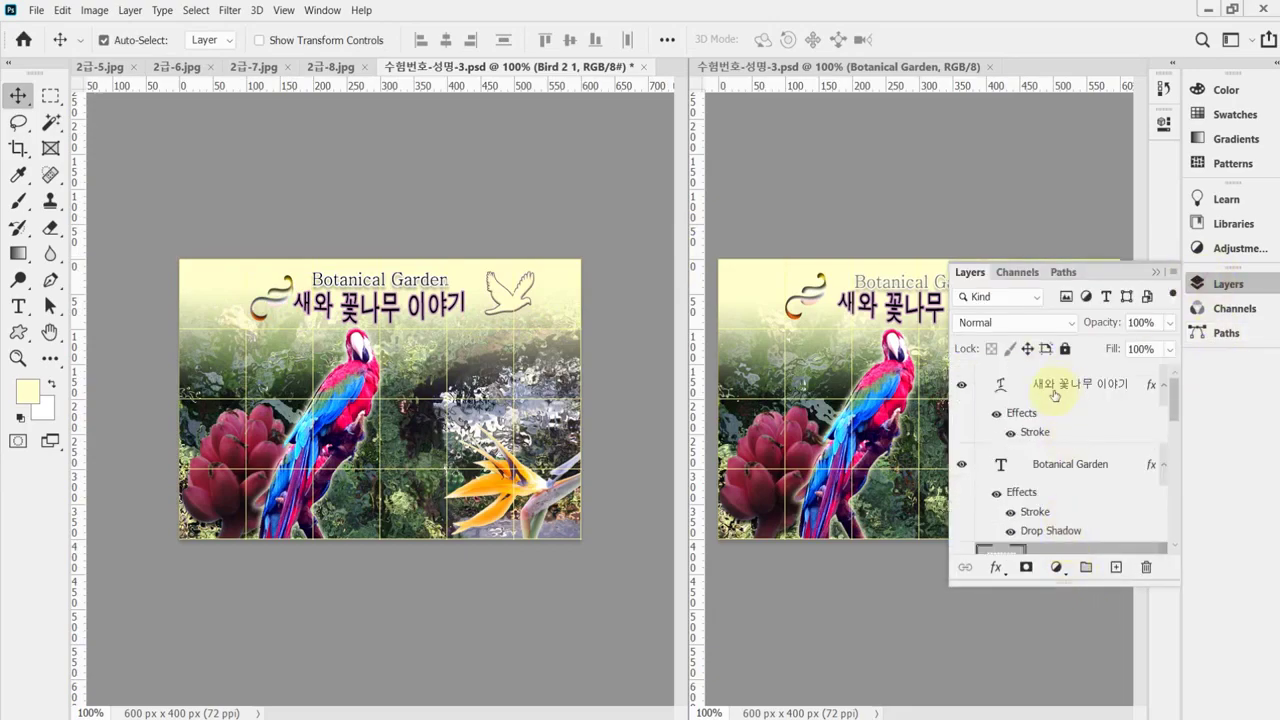
pyautogui.click(1050, 388)
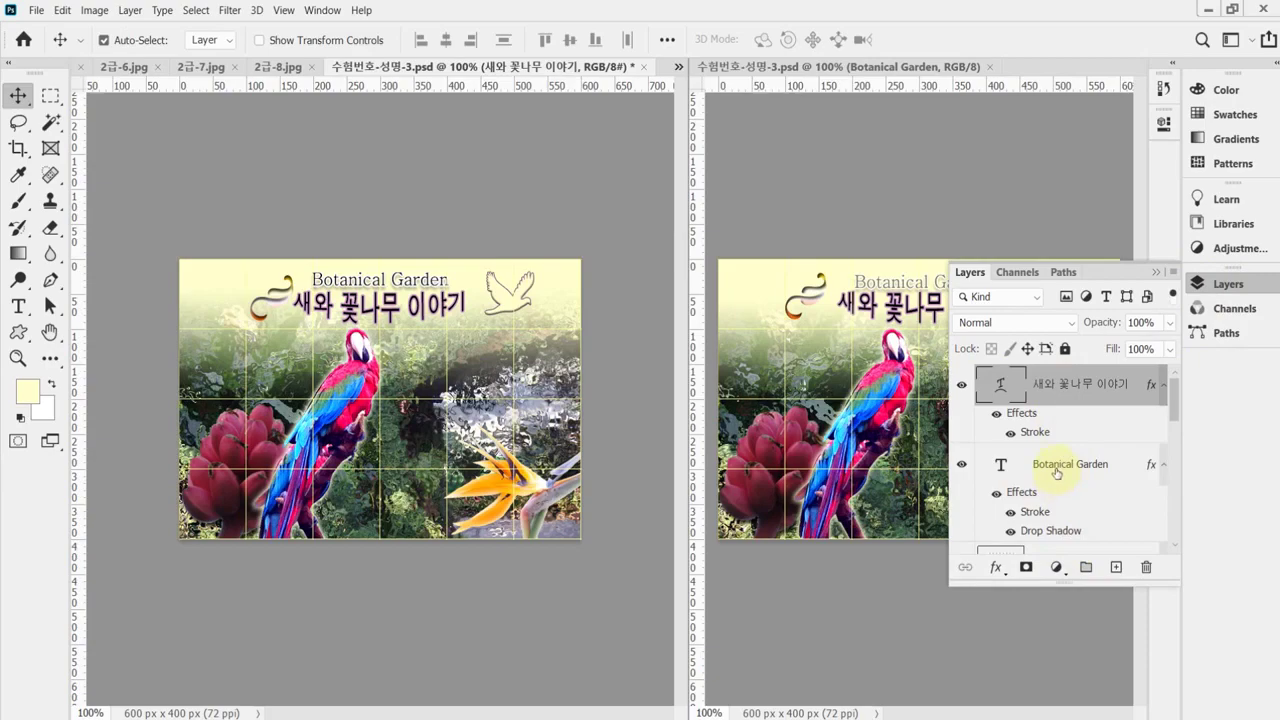
pyautogui.keyDown('shift'); pyautogui.click(1057, 468); pyautogui.keyUp('shift')
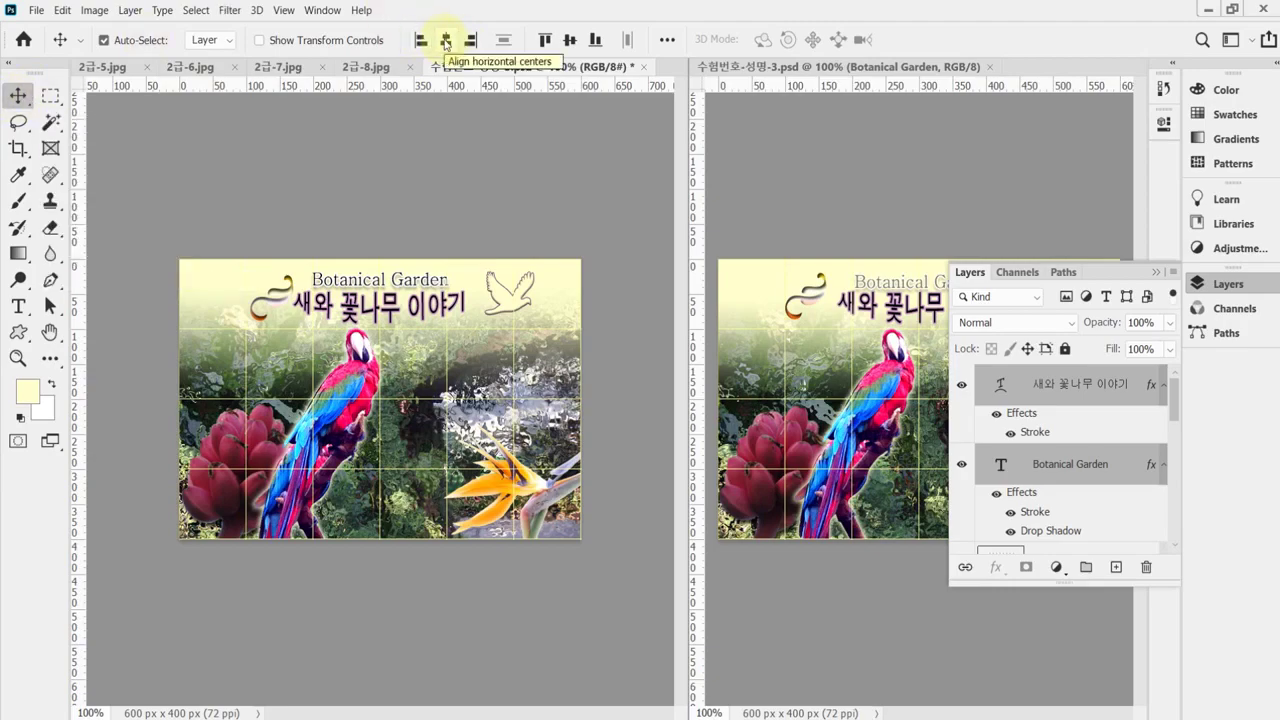
pyautogui.click(446, 42)
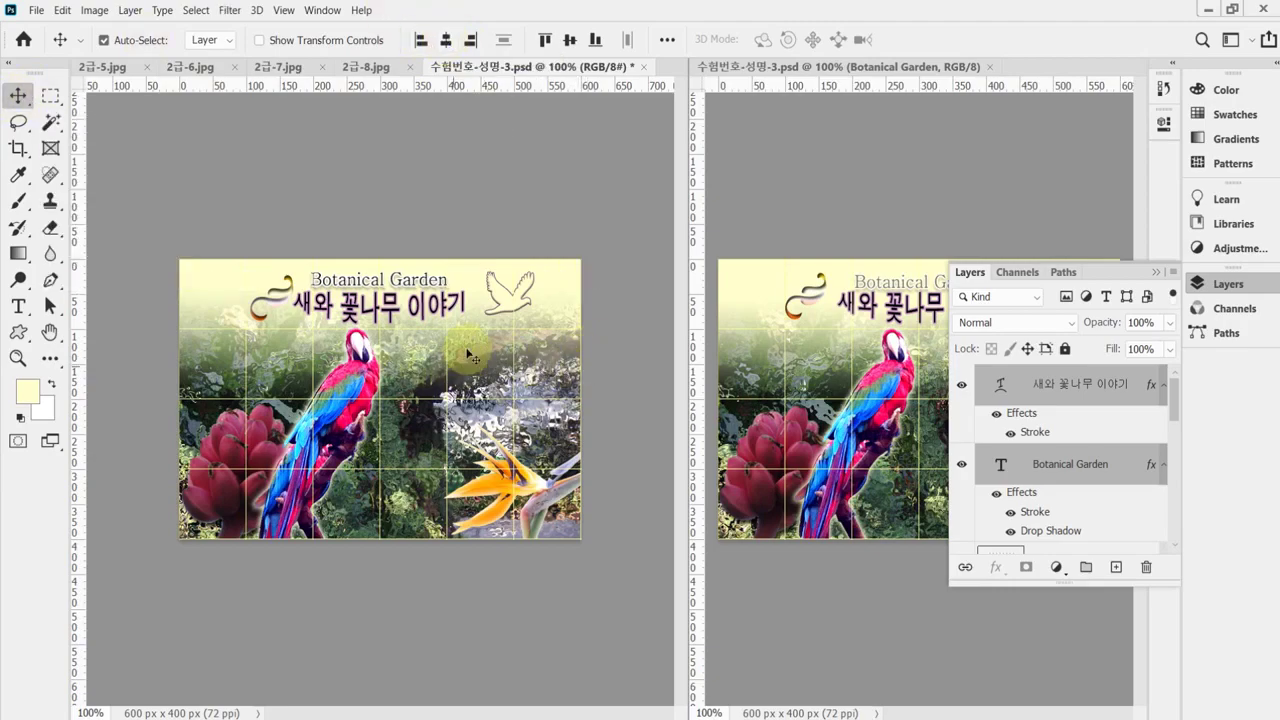
# Step: Nudge both title texts slightly to the right so they sit evenly between the ornament and the bird
pyautogui.hotkey('shift', 'Right')
pyautogui.press('Right')
pyautogui.press('Right')
pyautogui.press('Right')
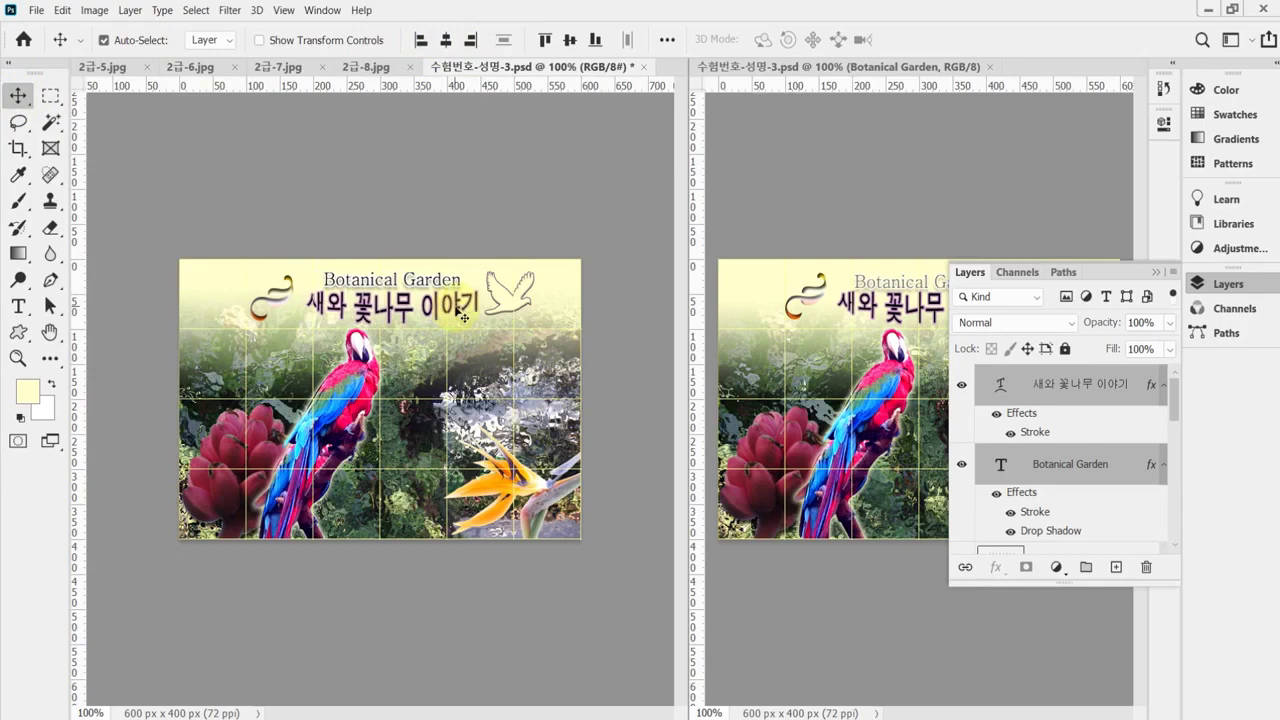
pyautogui.press('Left')
pyautogui.press('Left')
pyautogui.press('Left')
pyautogui.press('Left')
pyautogui.press('Left')
pyautogui.press('Left')
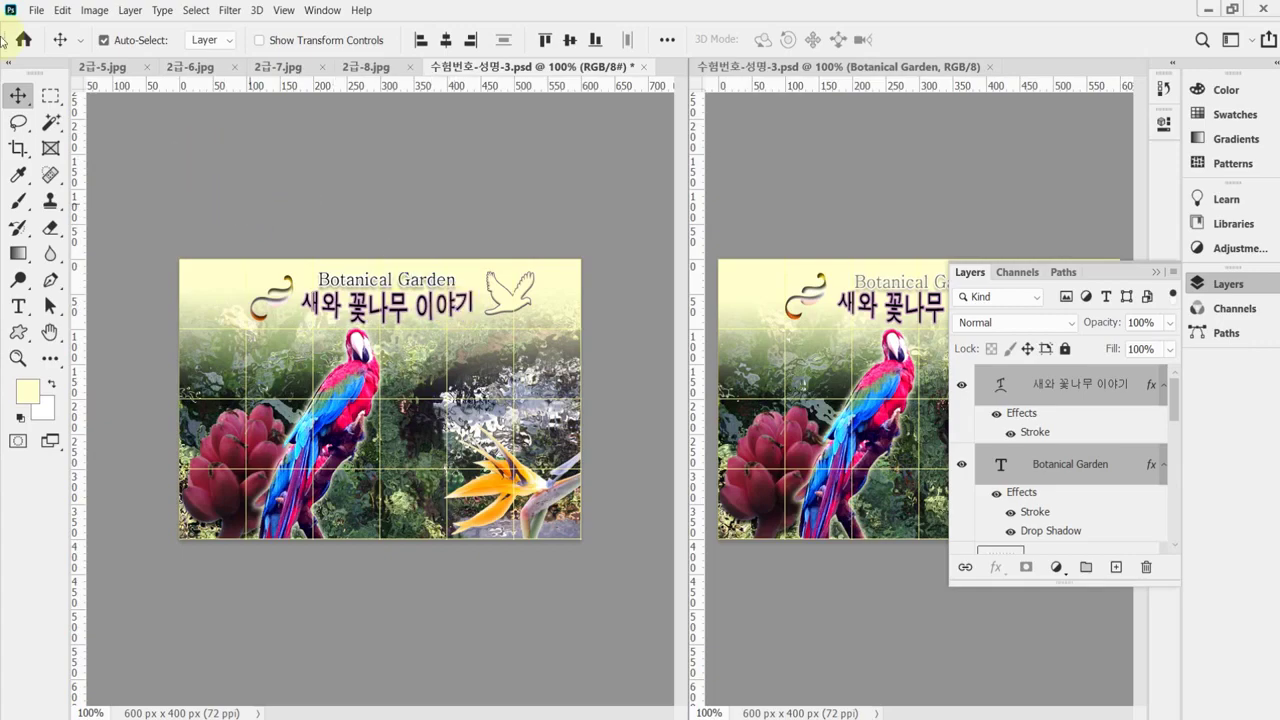
# Step: Hide the grid lines over the composition and save the full-size PSD
pyautogui.press('ctrl')
pyautogui.hotkey('ctrl', "'")
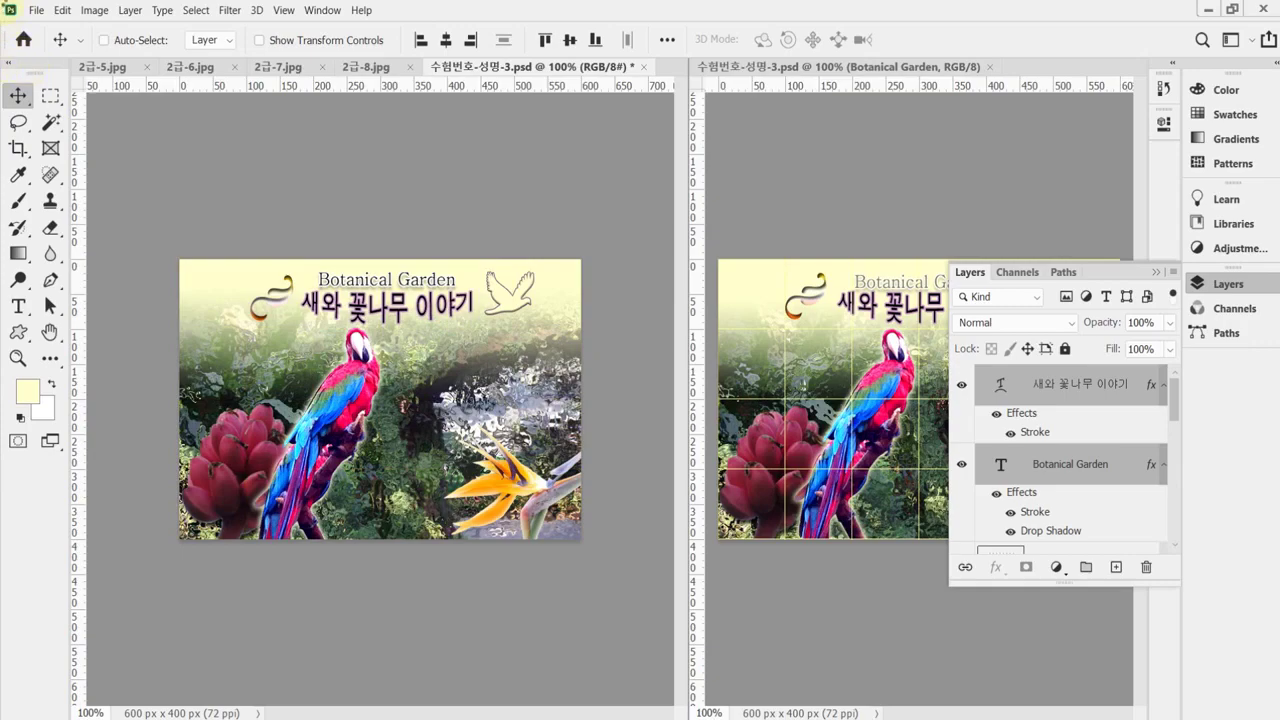
pyautogui.hotkey('ctrl', 's')
# Step: Save a JPEG copy as 수험번호-성명-3.jpg in the 문서 > GTQ folder, replacing the existing file, with quality 8 and Baseline ("Standard") format
pyautogui.press('ctrl')
pyautogui.hotkey('ctrl', 'shift', 's')
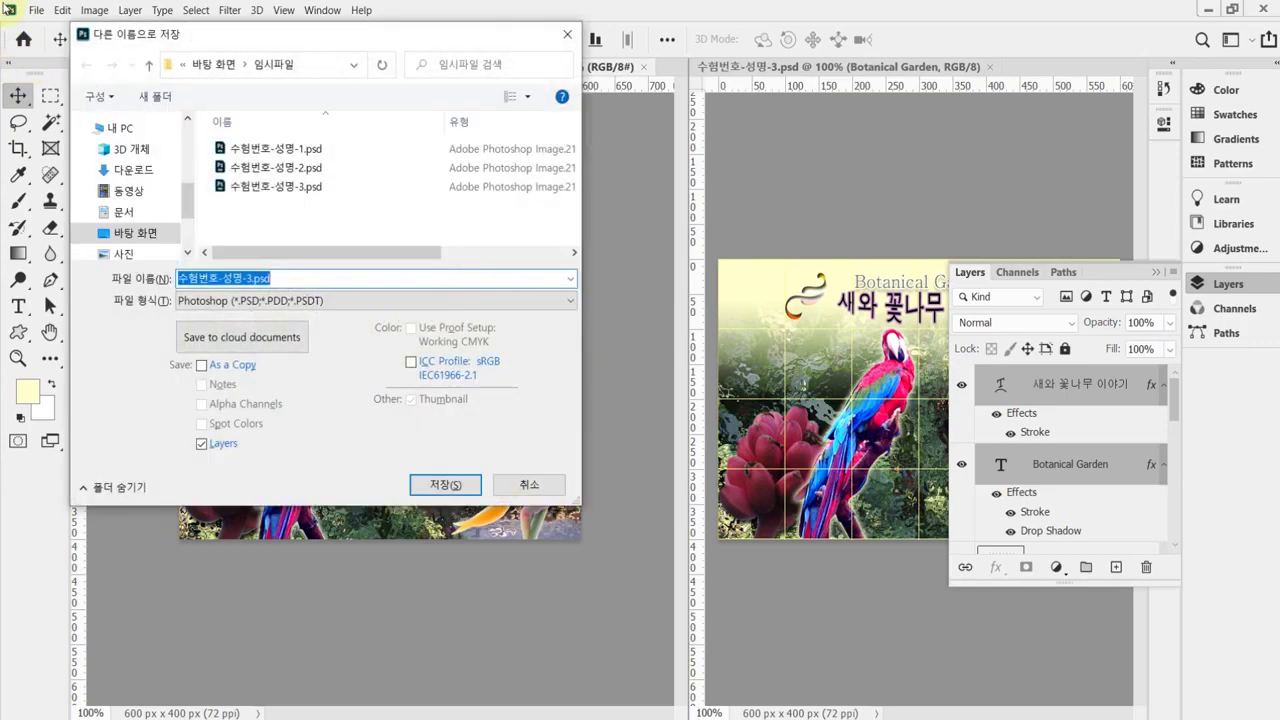
pyautogui.click(120, 128)
pyautogui.click(123, 212)
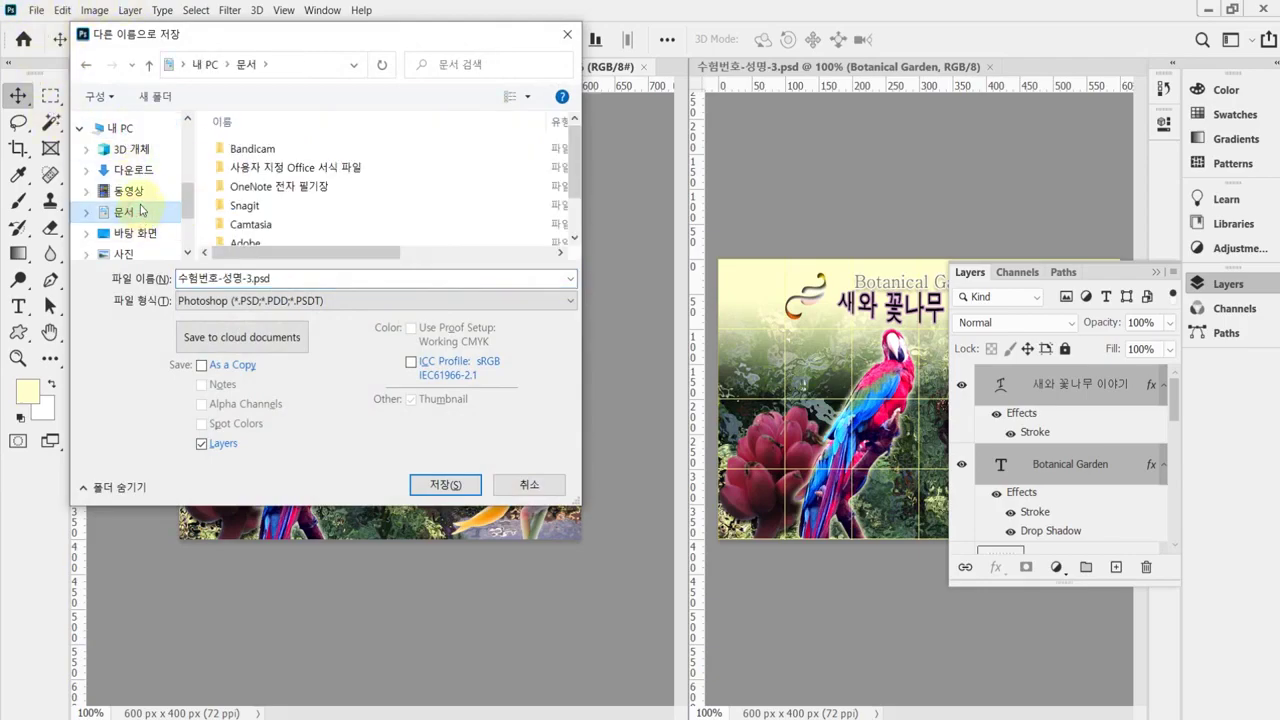
pyautogui.scroll(-1, 295, 217)
pyautogui.doubleClick(245, 232)
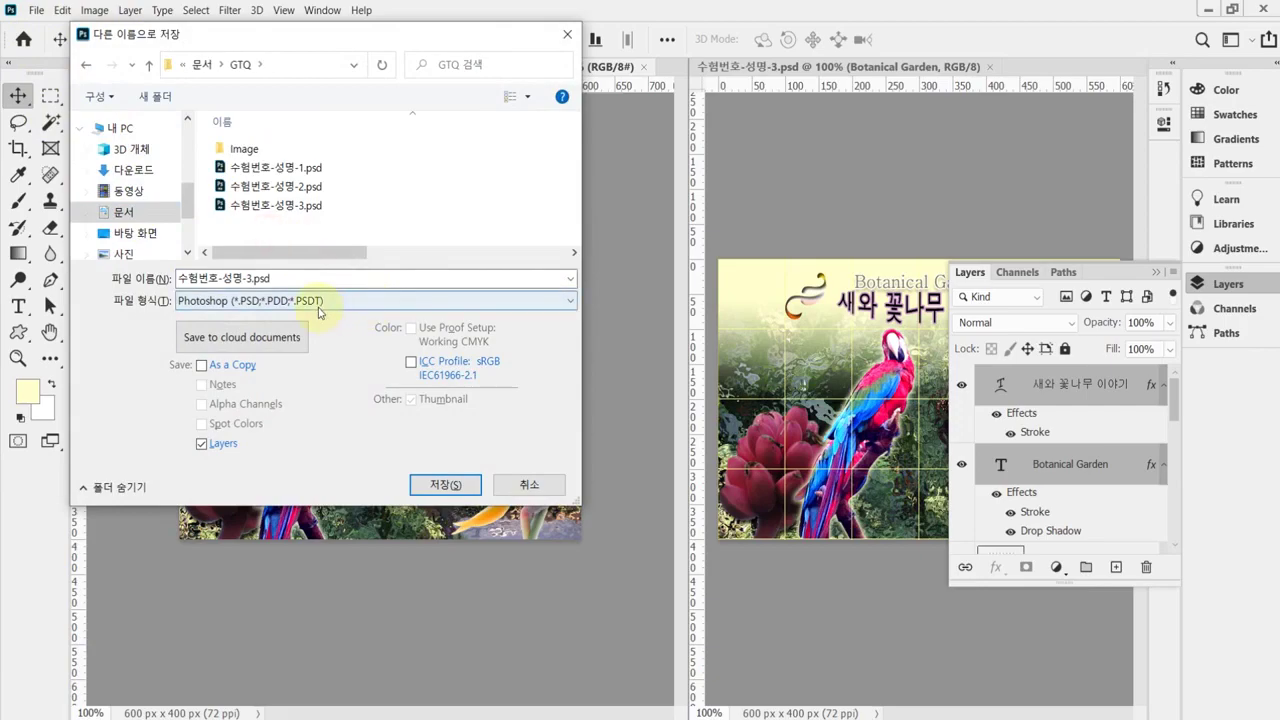
pyautogui.click(312, 300)
pyautogui.click(415, 444)
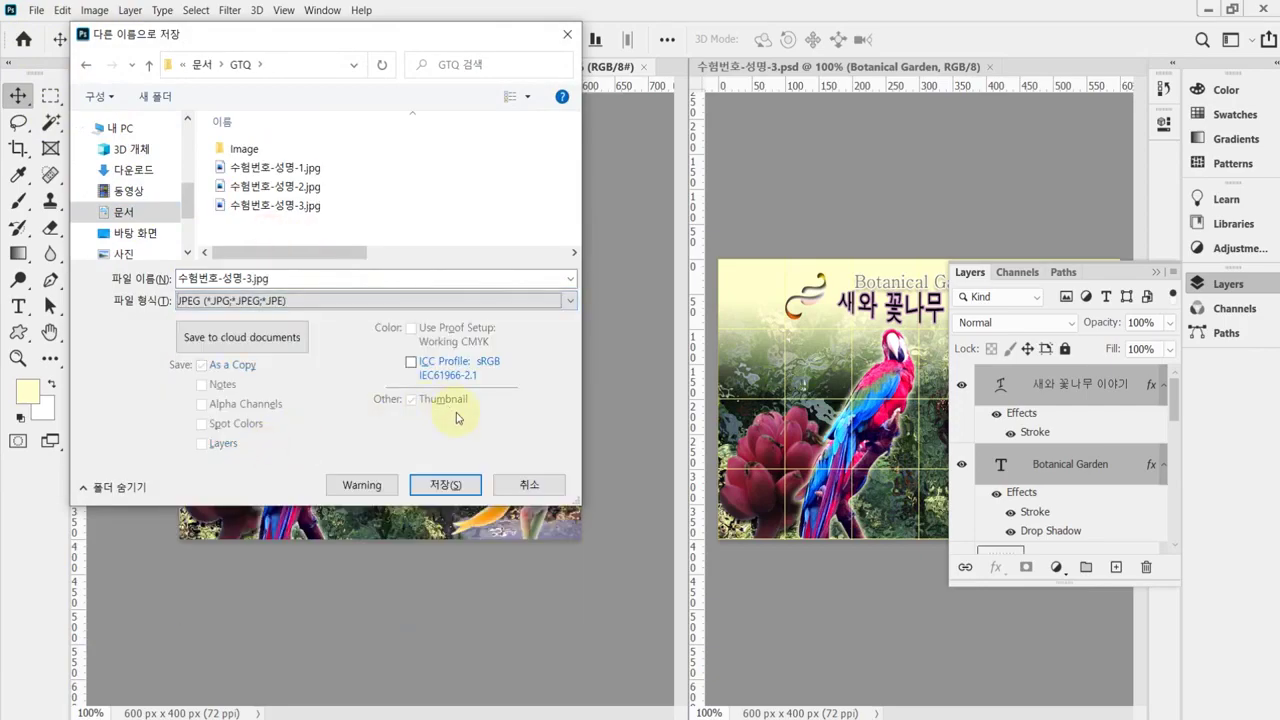
pyautogui.click(428, 485)
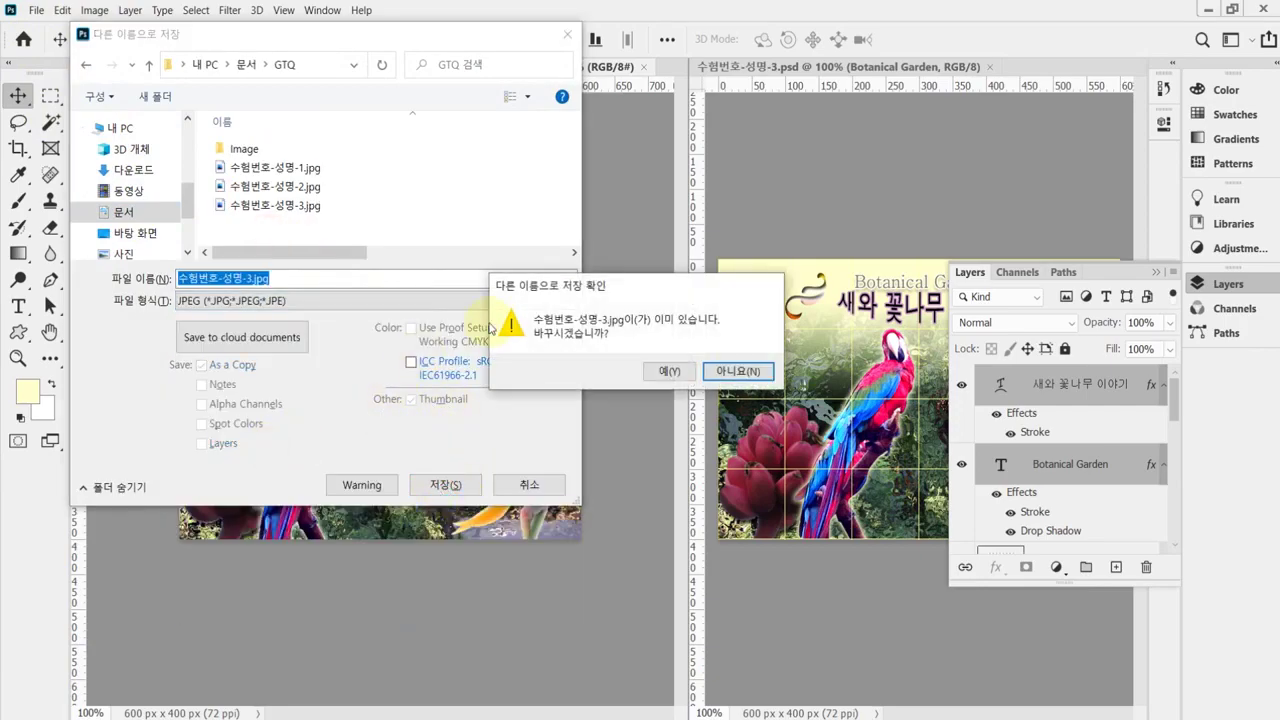
pyautogui.click(669, 371)
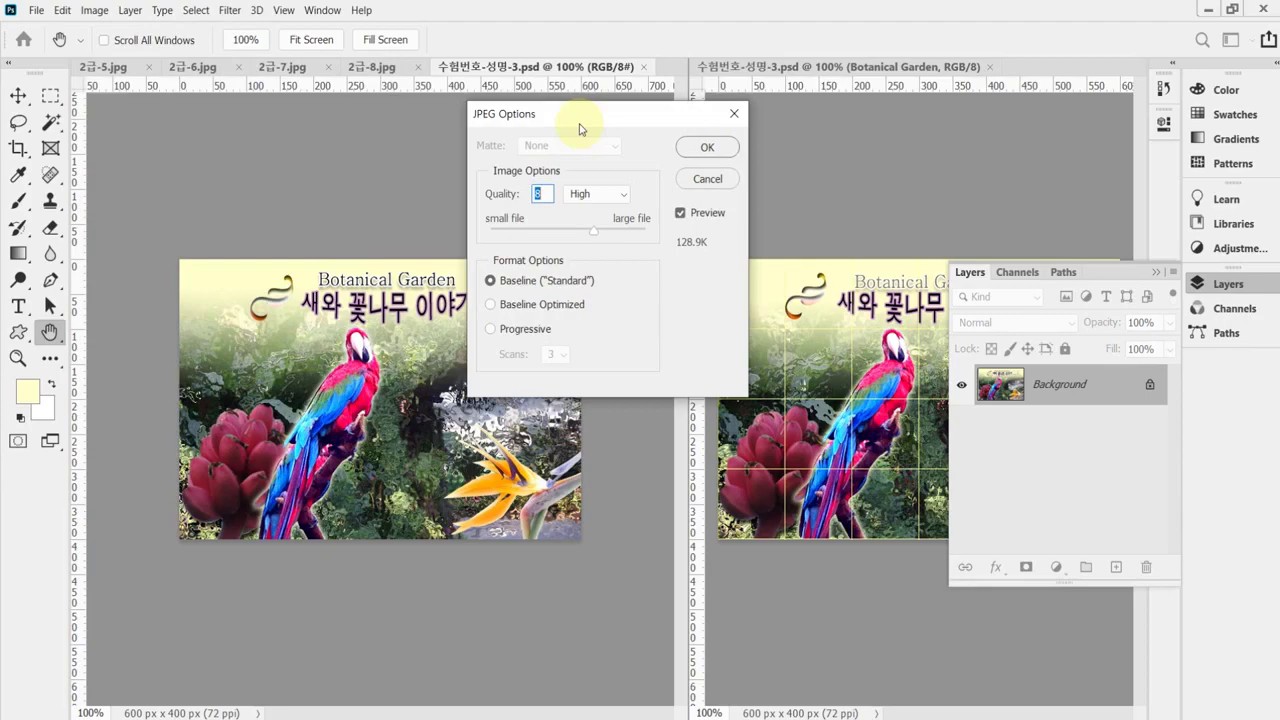
pyautogui.press('Return')
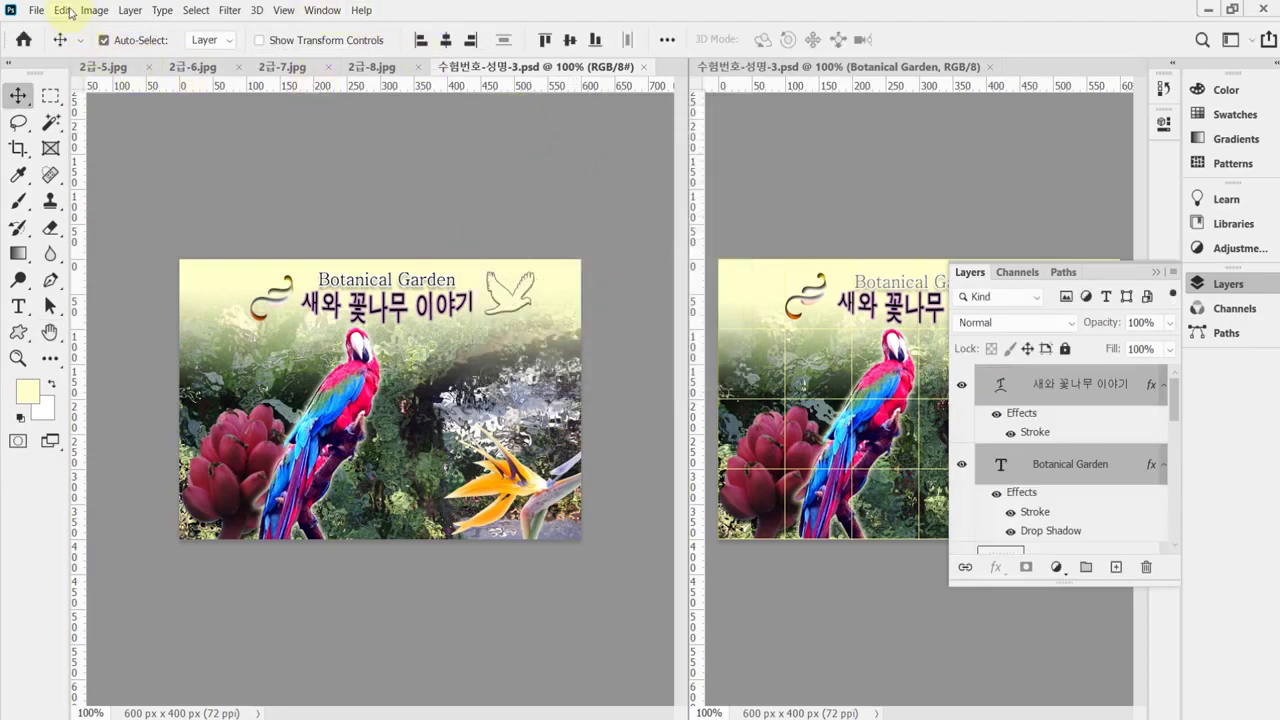
# Step: Resize the composition to 60 × 40 px with the proportions linked
pyautogui.click(94, 10)
pyautogui.click(157, 127)
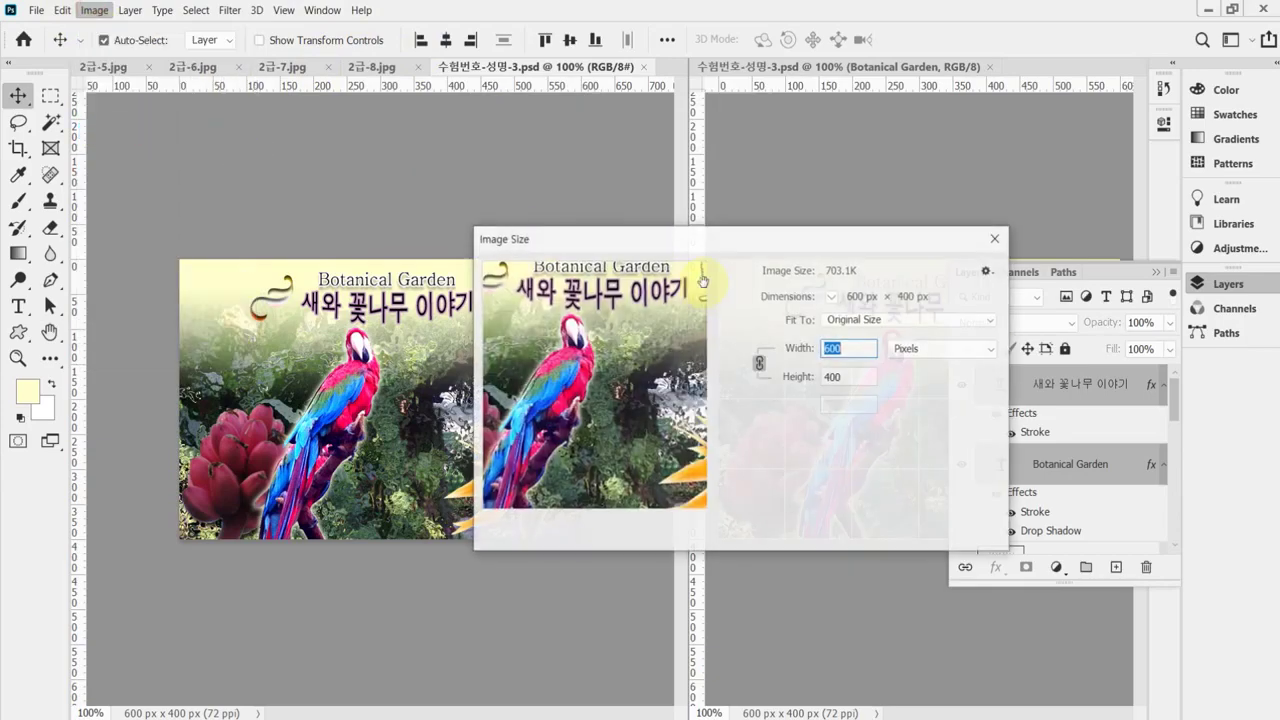
pyautogui.write('60')
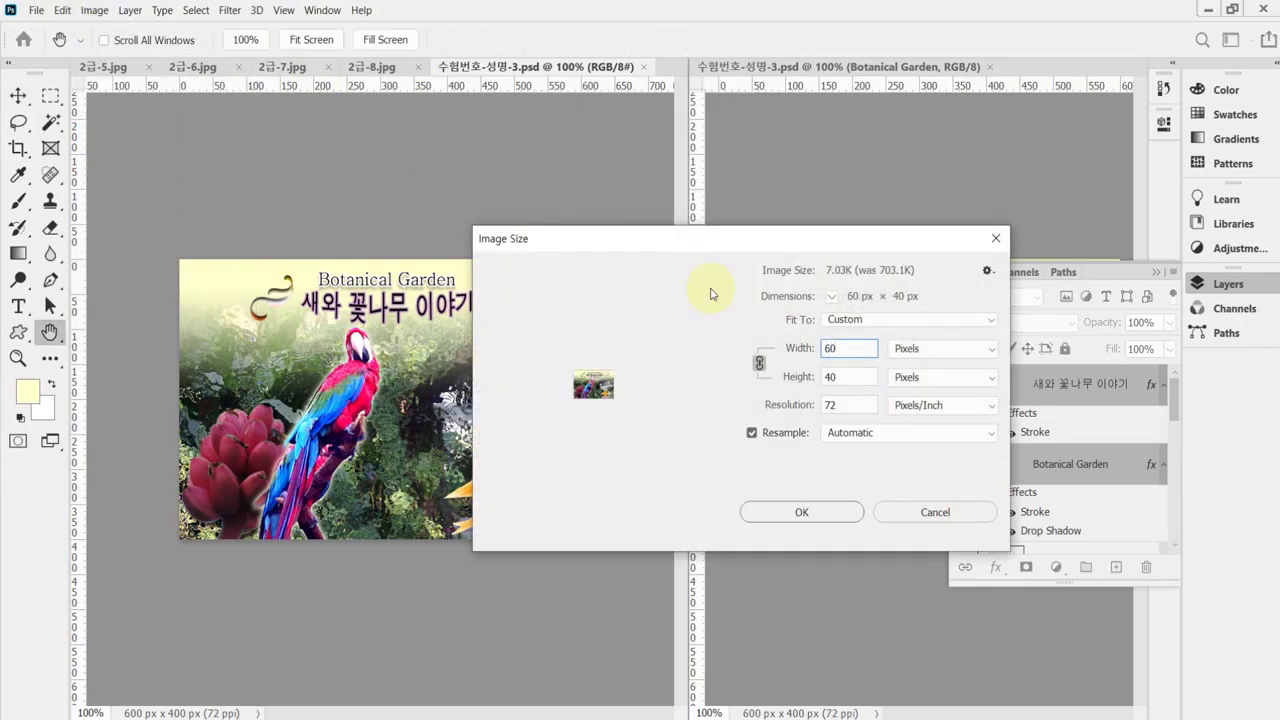
pyautogui.write('v')
pyautogui.press('Return')
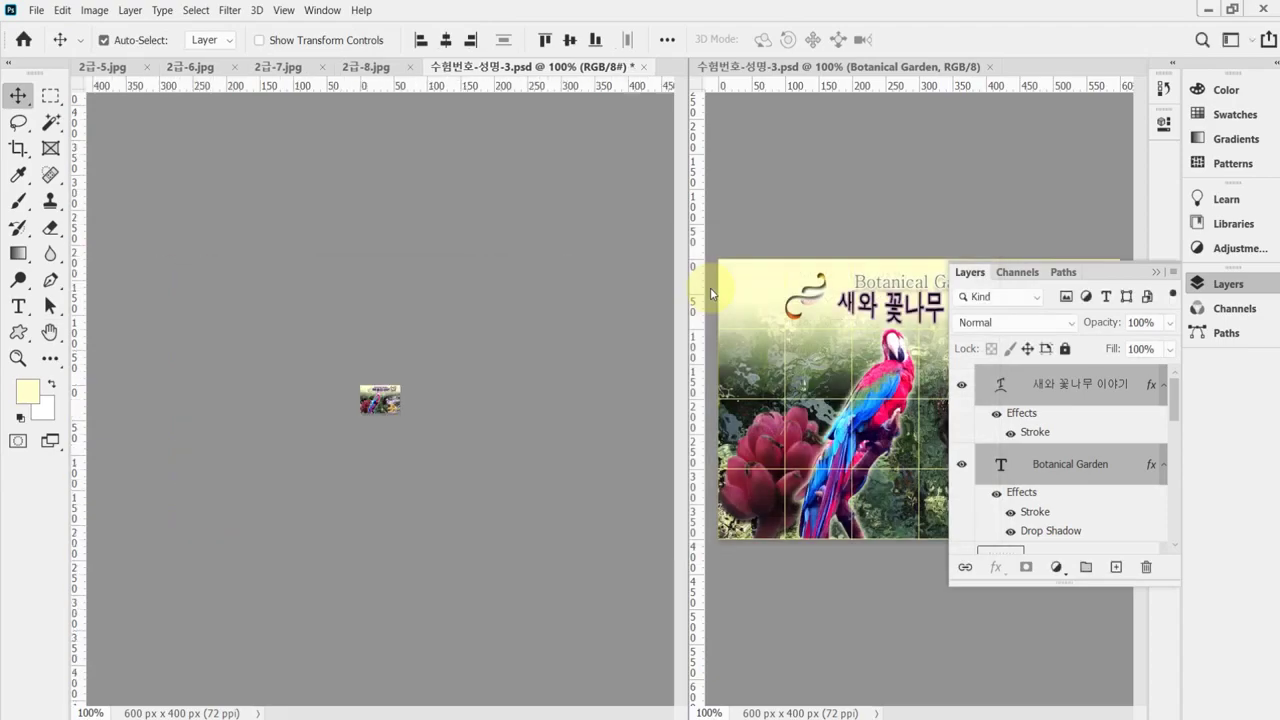
# Step: Save the reduced document as 수험번호-성명-3.psd in the 문서 > GTQ folder, replacing the existing file
pyautogui.hotkey('ctrl', 'shift', 's')
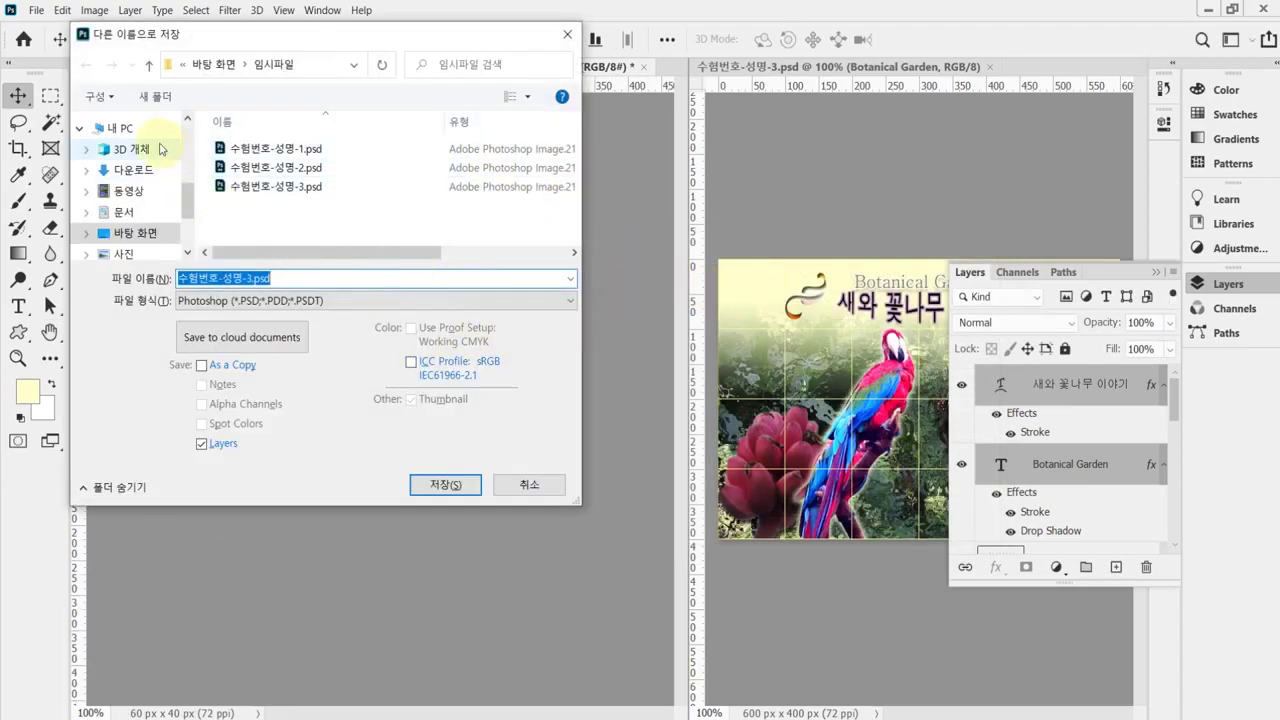
pyautogui.click(134, 134)
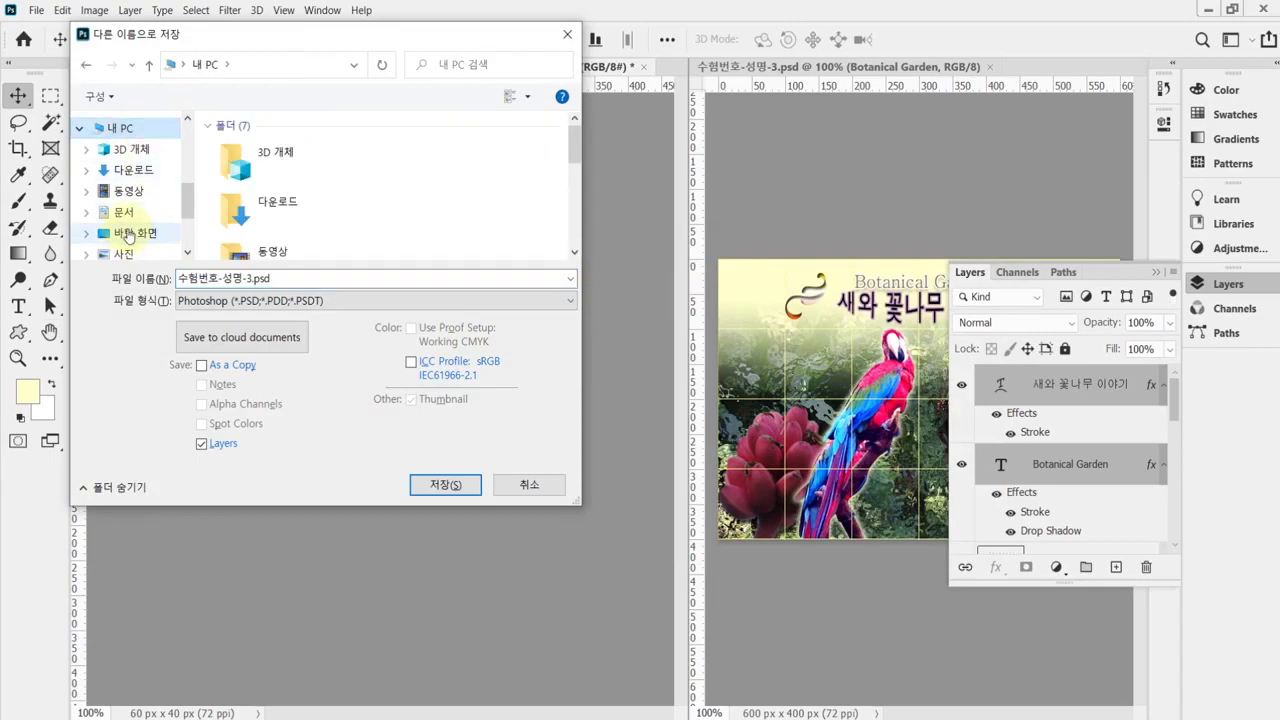
pyautogui.doubleClick(328, 186)
pyautogui.scroll(-1, 351, 206)
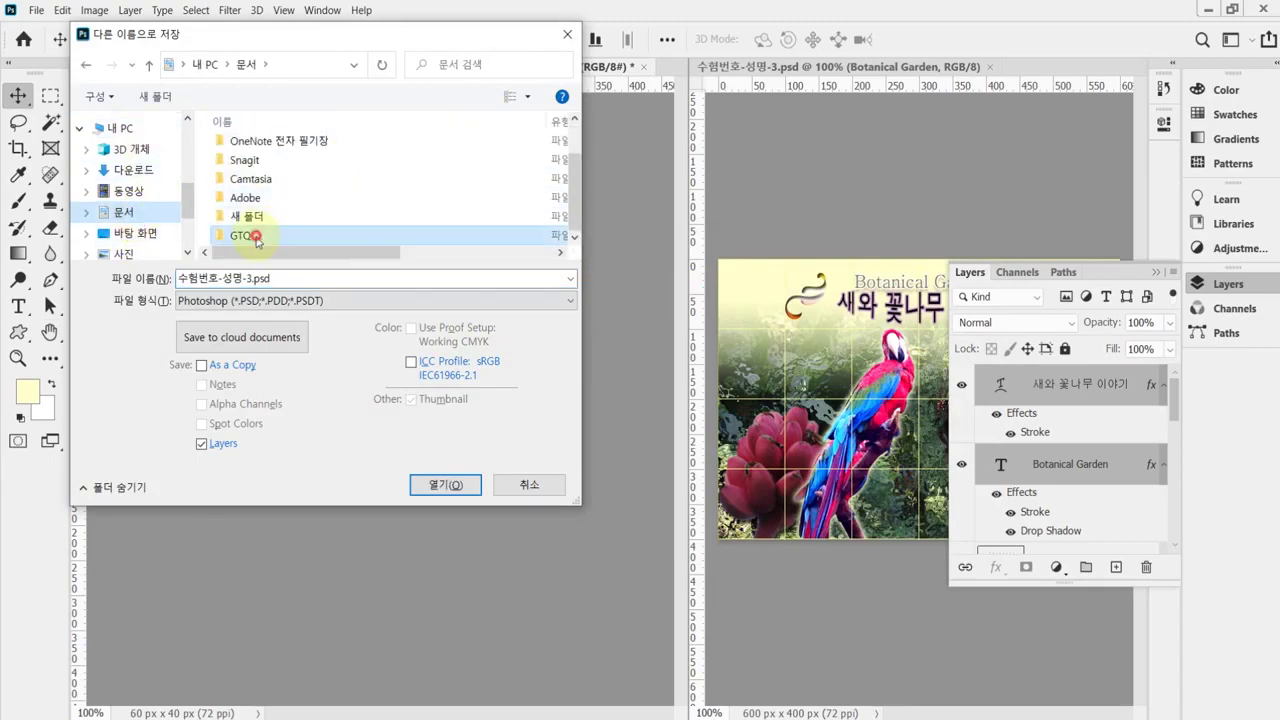
pyautogui.doubleClick(252, 238)
pyautogui.click(450, 487)
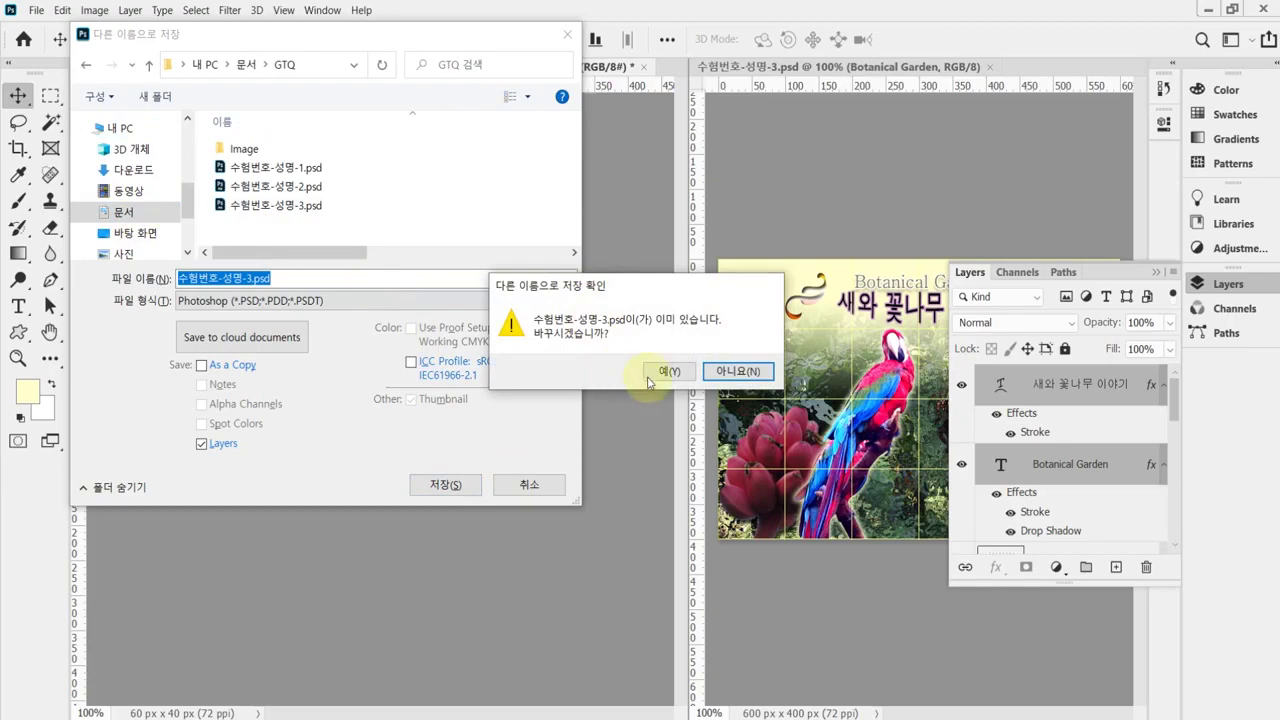
pyautogui.click(668, 291)
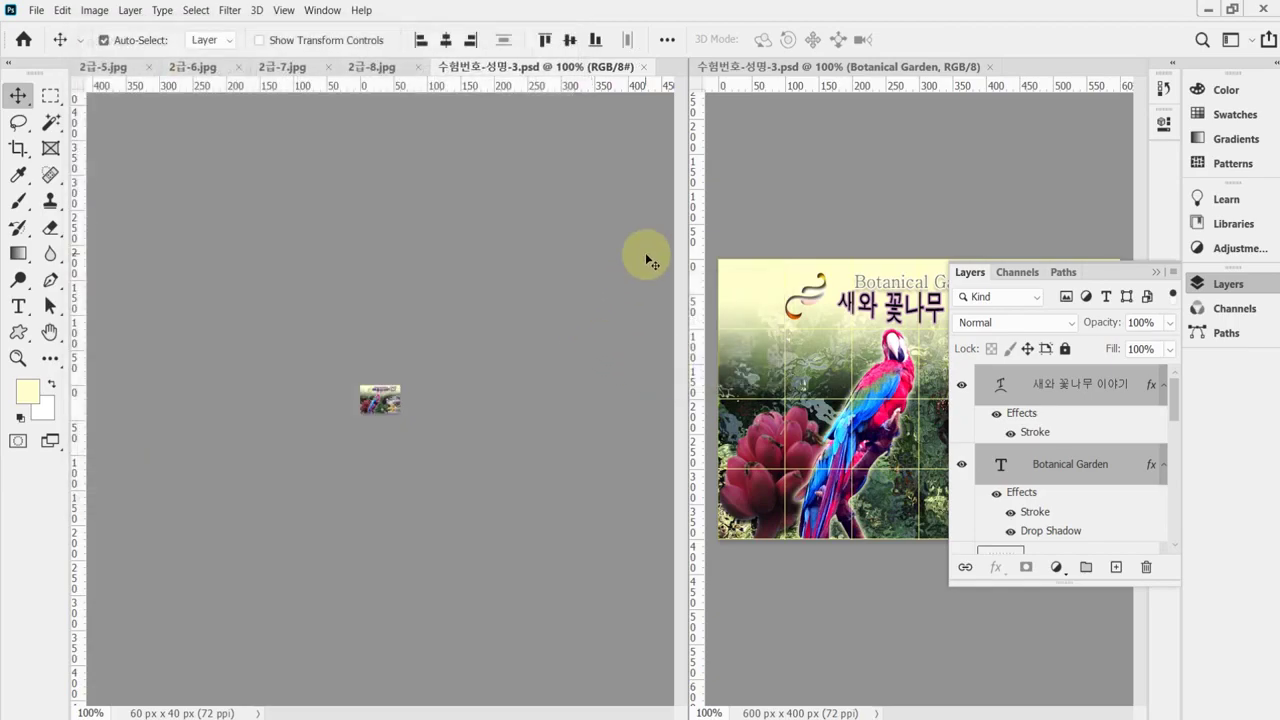
# Step: Switch to the exam PDF in Acrobat Reader and read problem 4's file rules, image and text effects, and the annotated output sample
pyautogui.hotkey('alt', 'Tab')
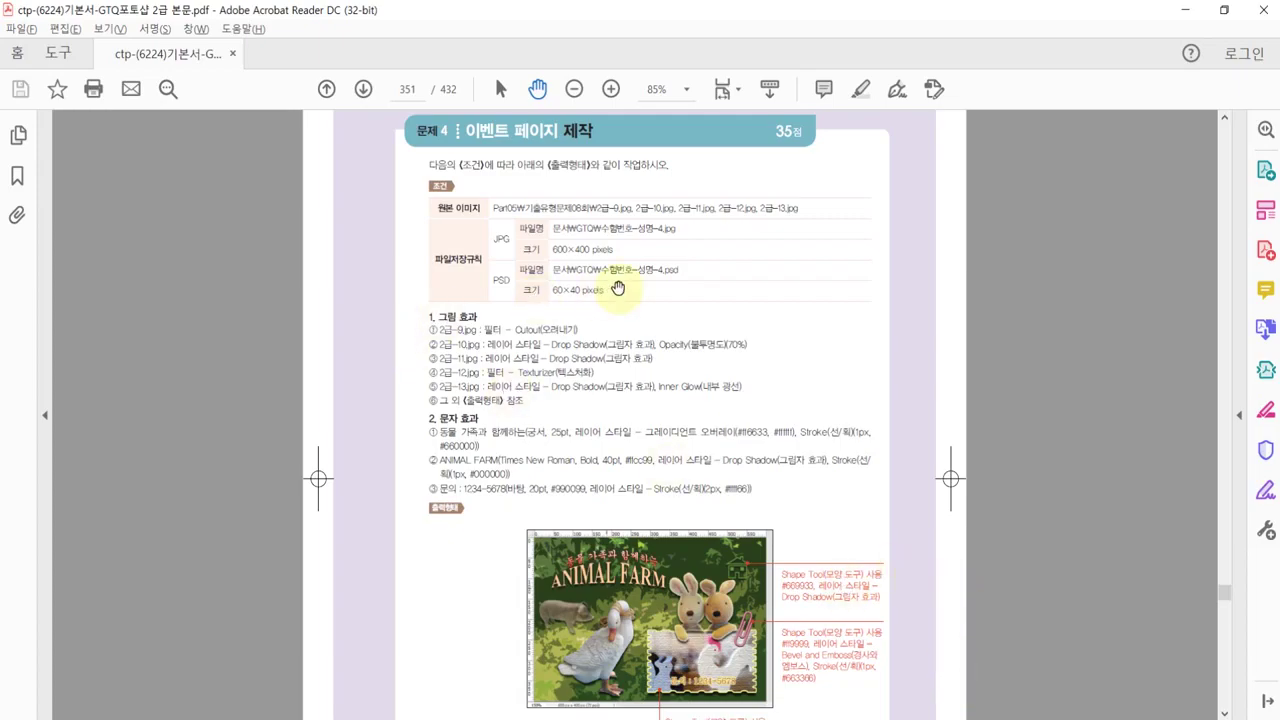
pyautogui.keyDown('ctrl'); pyautogui.scroll(3, 614, 284); pyautogui.keyUp('ctrl')
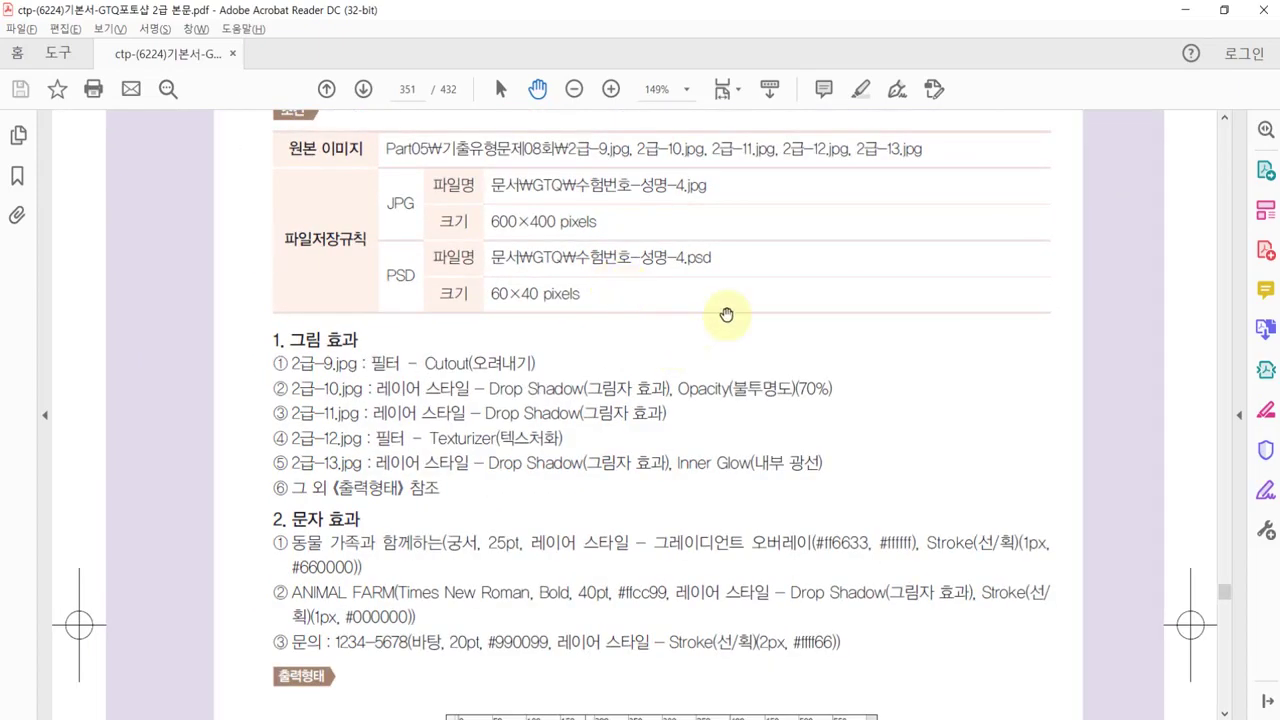
pyautogui.scroll(1, 734, 322)
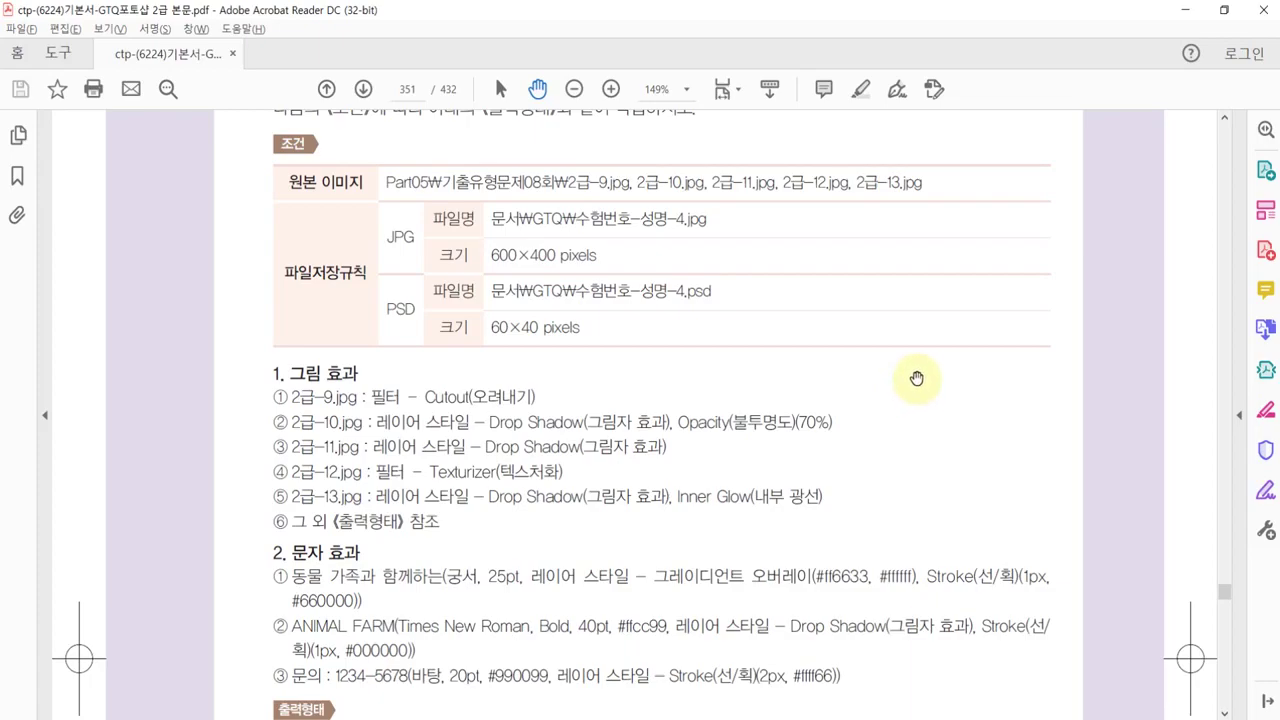
pyautogui.scroll(-1, 920, 372)
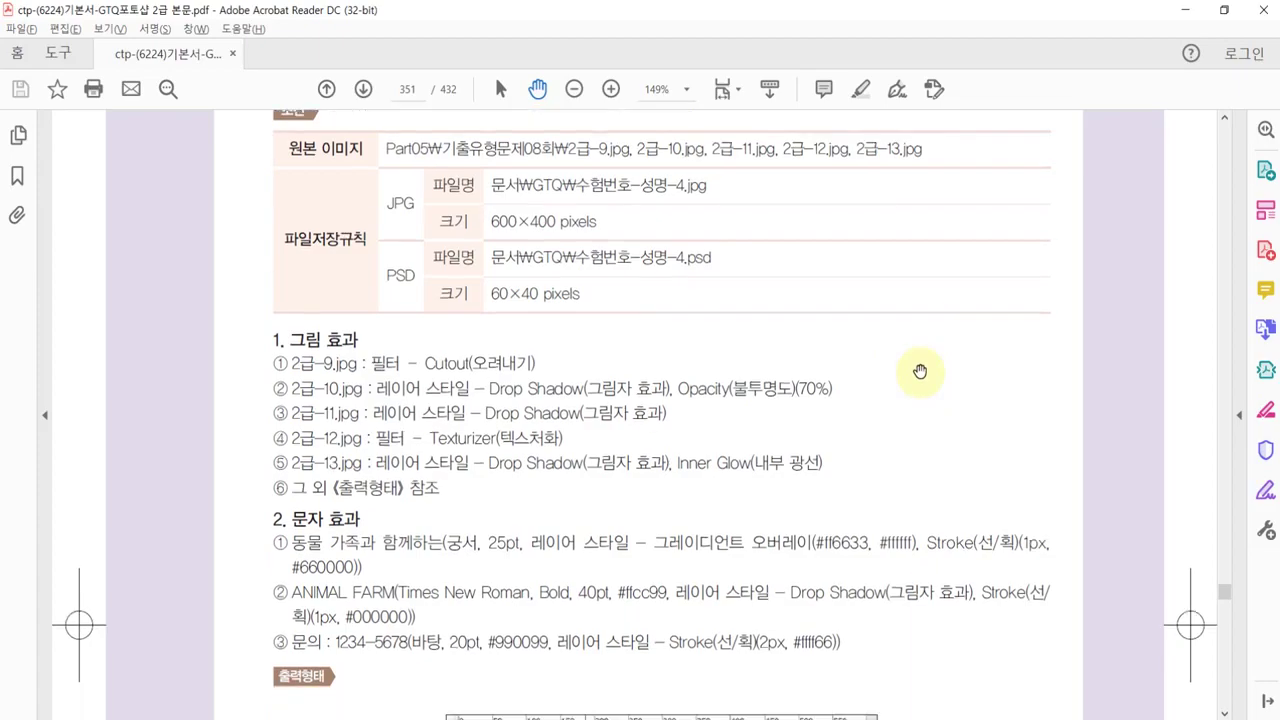
pyautogui.scroll(-5, 920, 372)
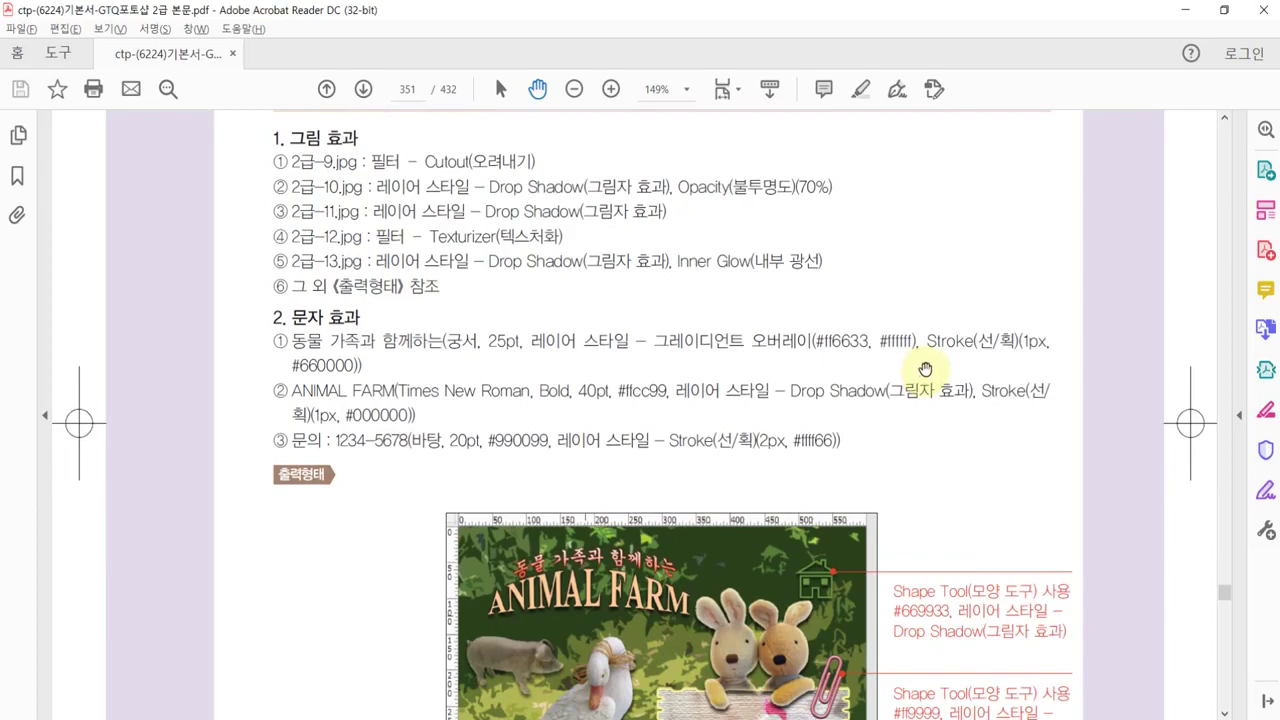
pyautogui.scroll(-1, 926, 369)
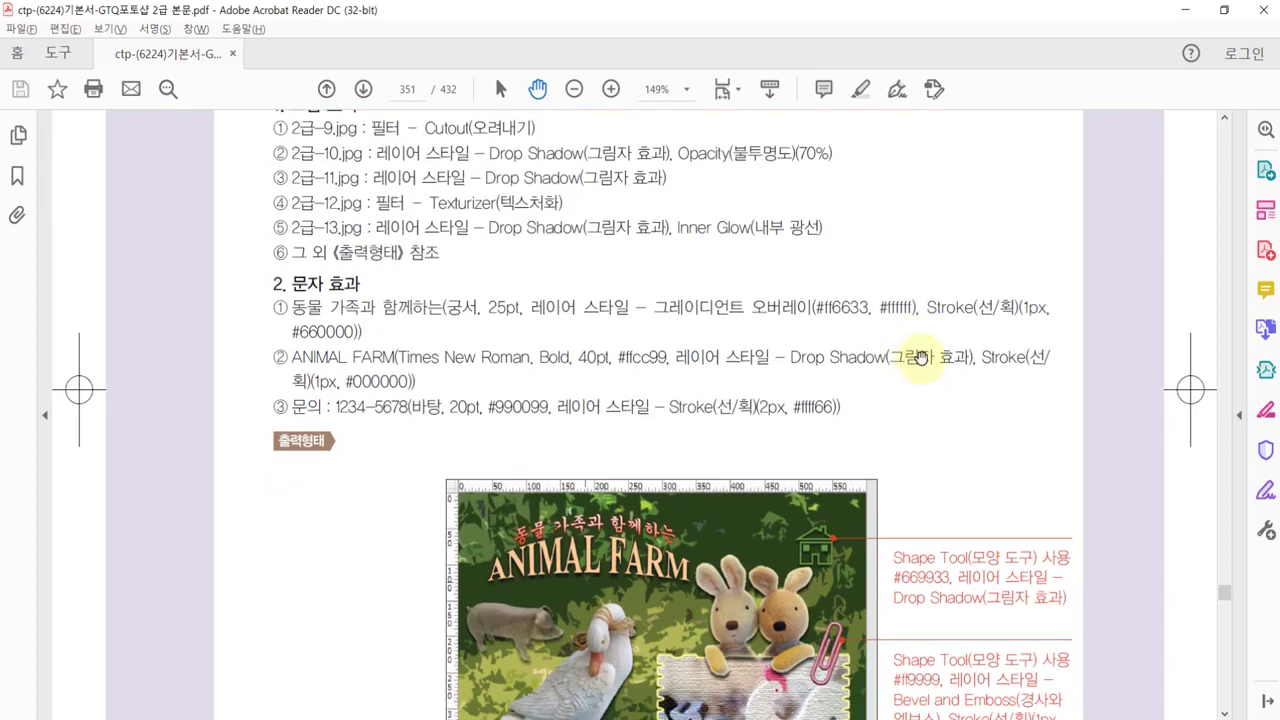
pyautogui.scroll(-1, 982, 448)
pyautogui.scroll(-2, 982, 448)
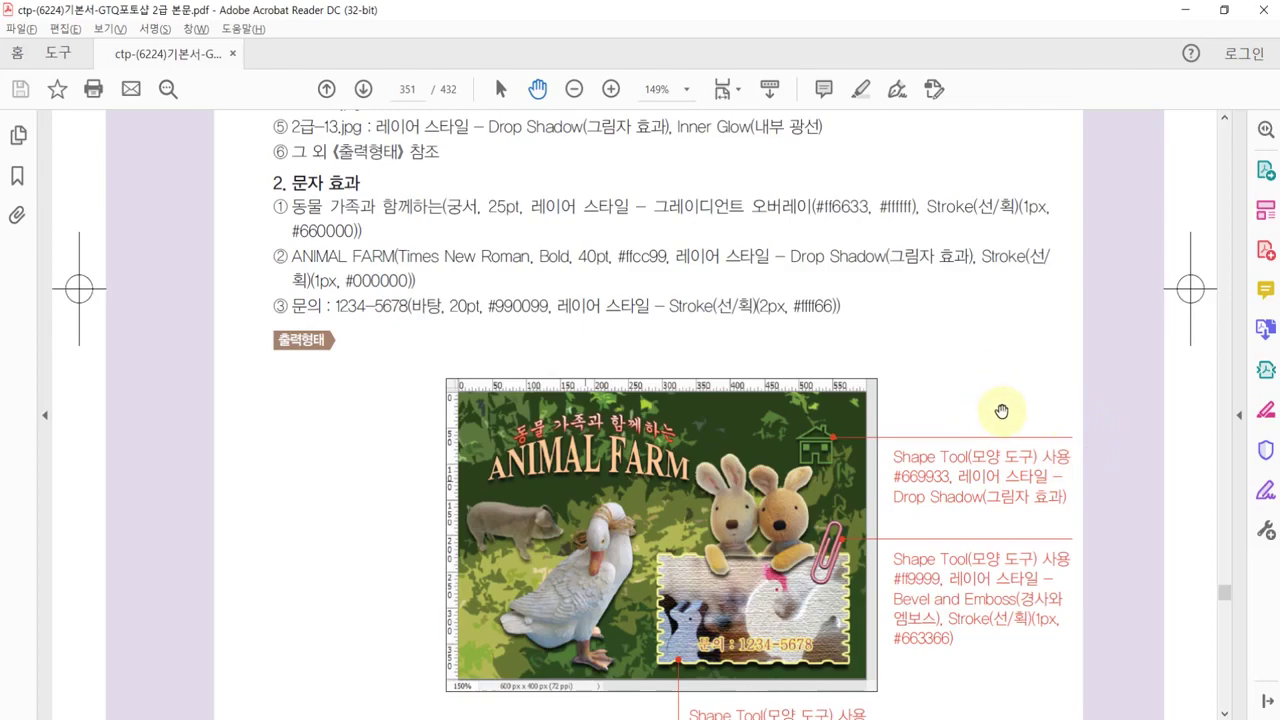
pyautogui.scroll(-1, 1002, 410)
pyautogui.scroll(-1, 996, 456)
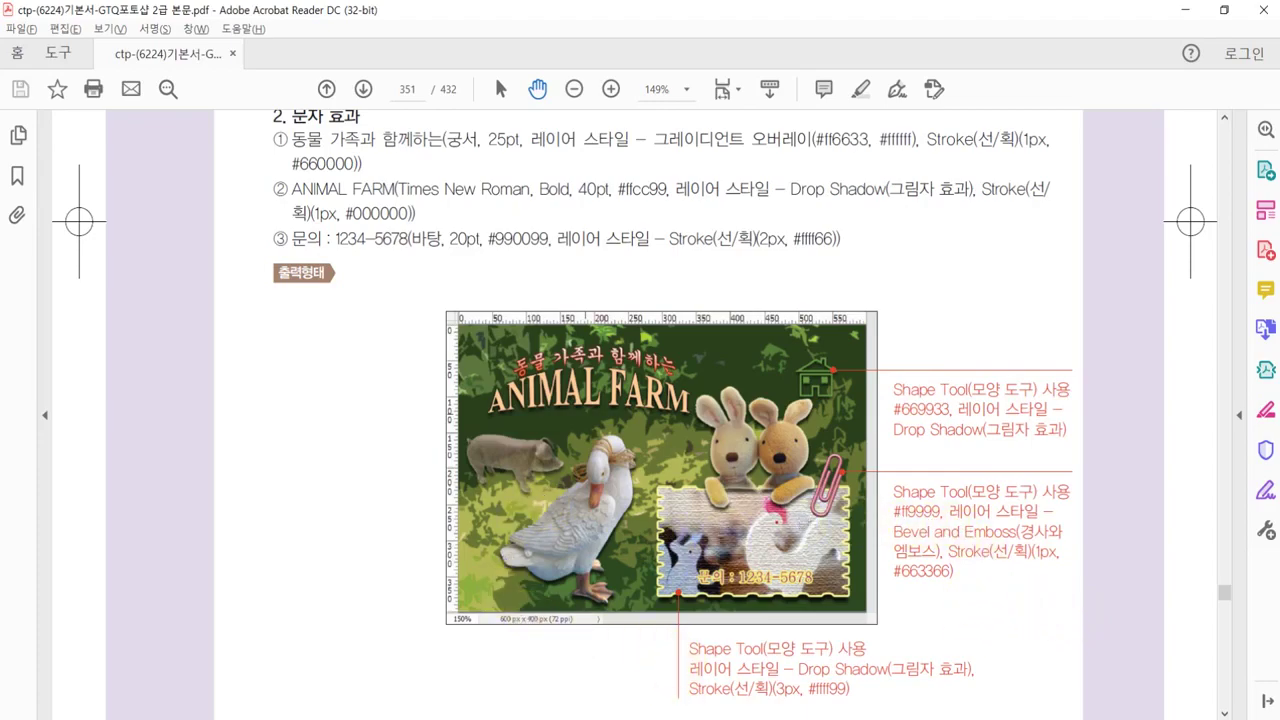
# Step: In Photoshop, create a 600 × 400 px document at 72 pixels/inch in 8-bit RGB with a white background, and show its grid
pyautogui.moveTo(680, 719)
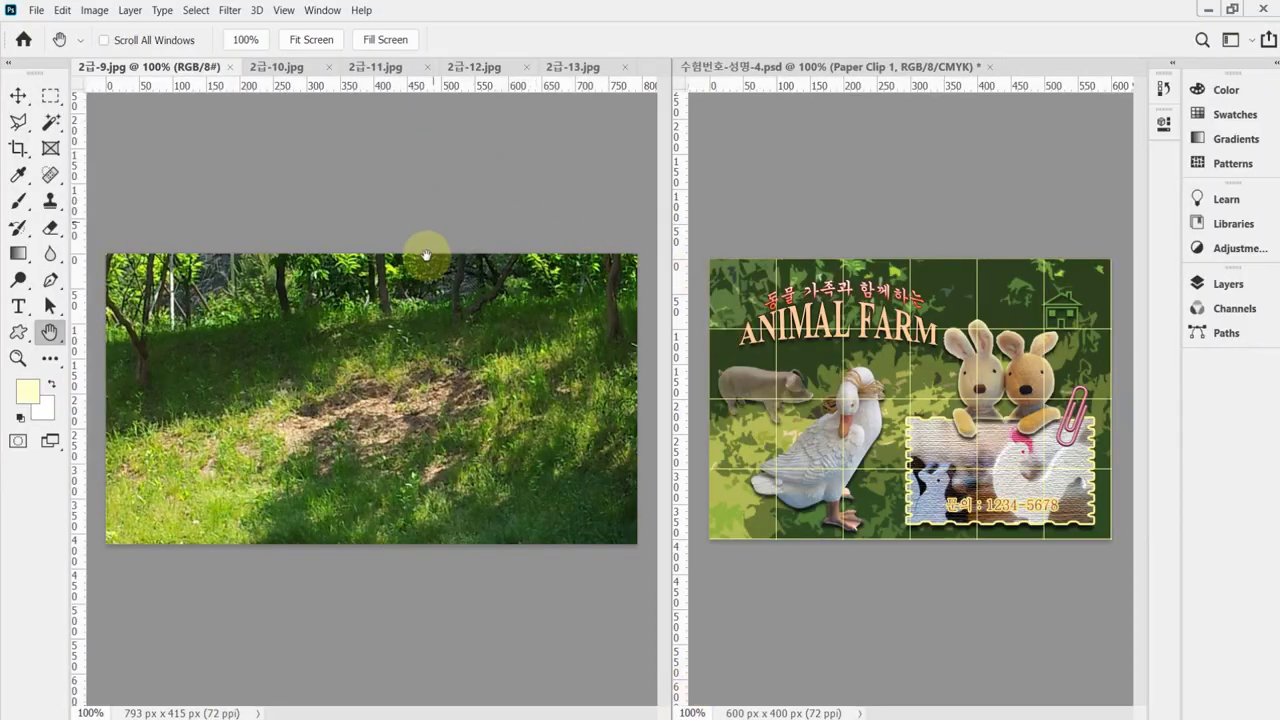
pyautogui.hotkey('ctrl', 'n')
pyautogui.press('Tab')
pyautogui.press('Tab')
pyautogui.press('Tab')
pyautogui.press('Tab')
pyautogui.press('Tab')
pyautogui.press('Tab')
pyautogui.press('Tab')
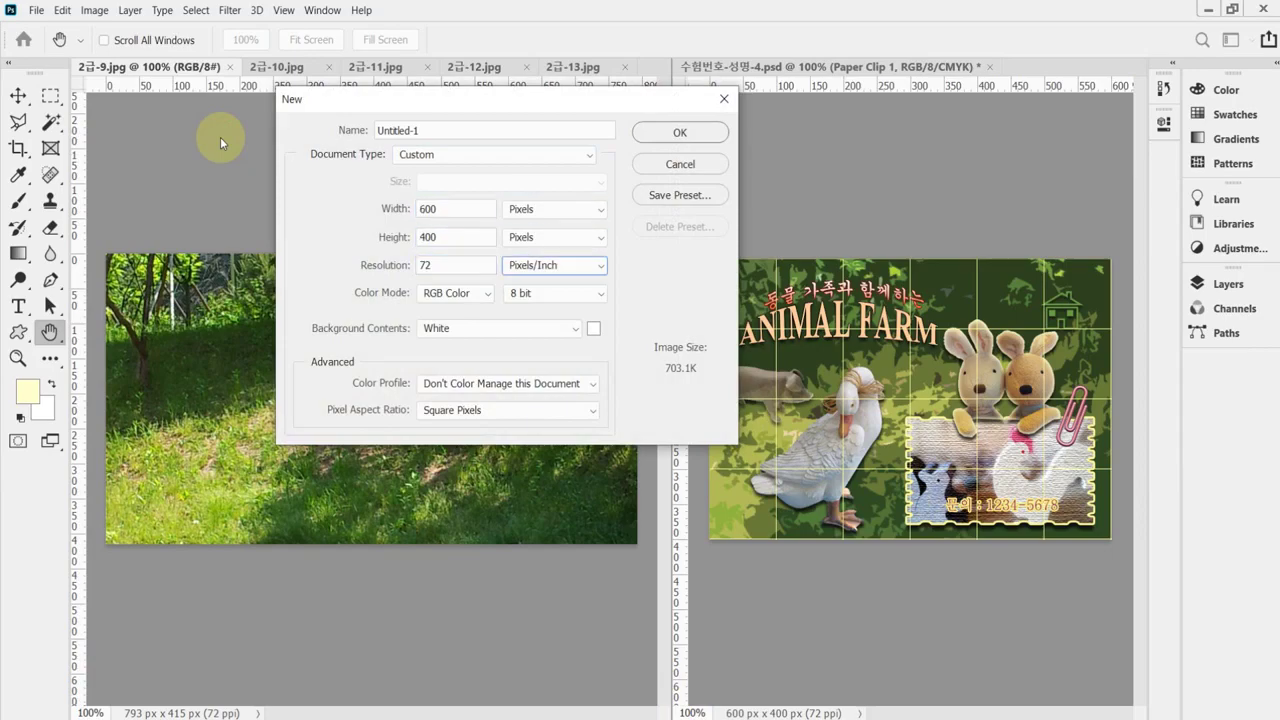
pyautogui.press('Tab')
pyautogui.press('Tab')
pyautogui.press('Tab')
pyautogui.press('Tab')
pyautogui.press('Tab')
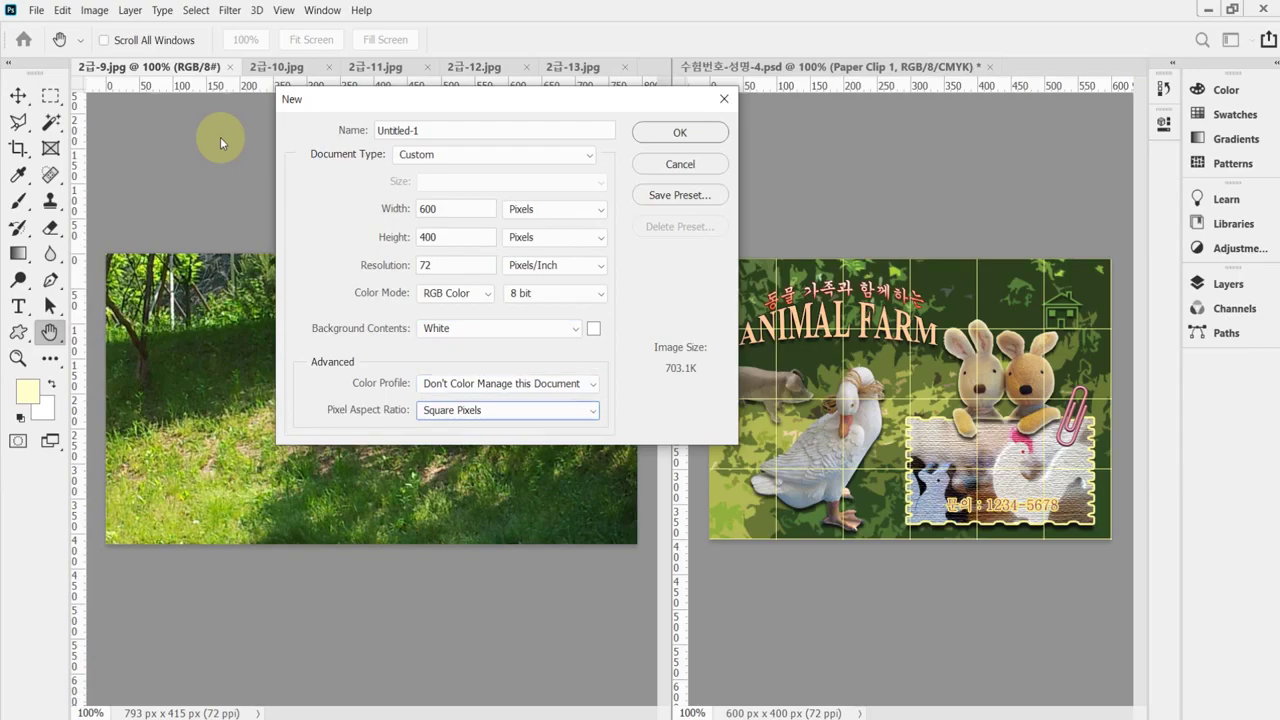
pyautogui.press('Return')
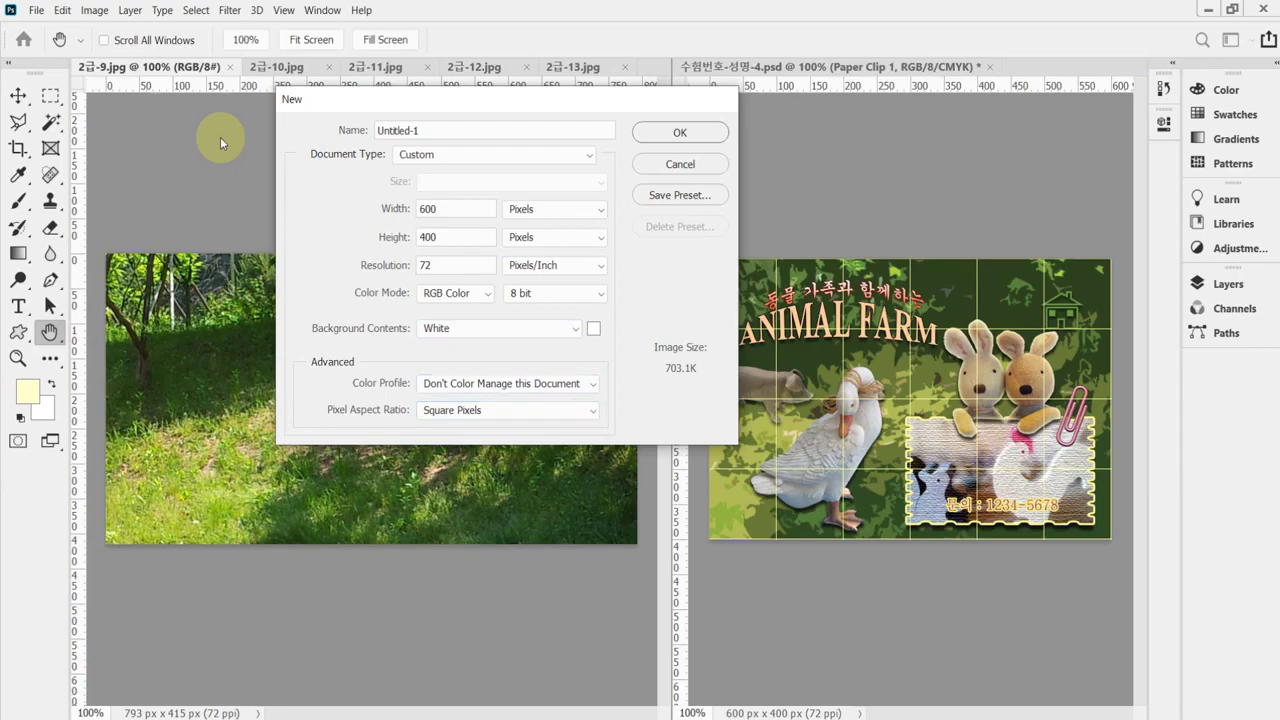
pyautogui.hotkey('ctrl', "'")
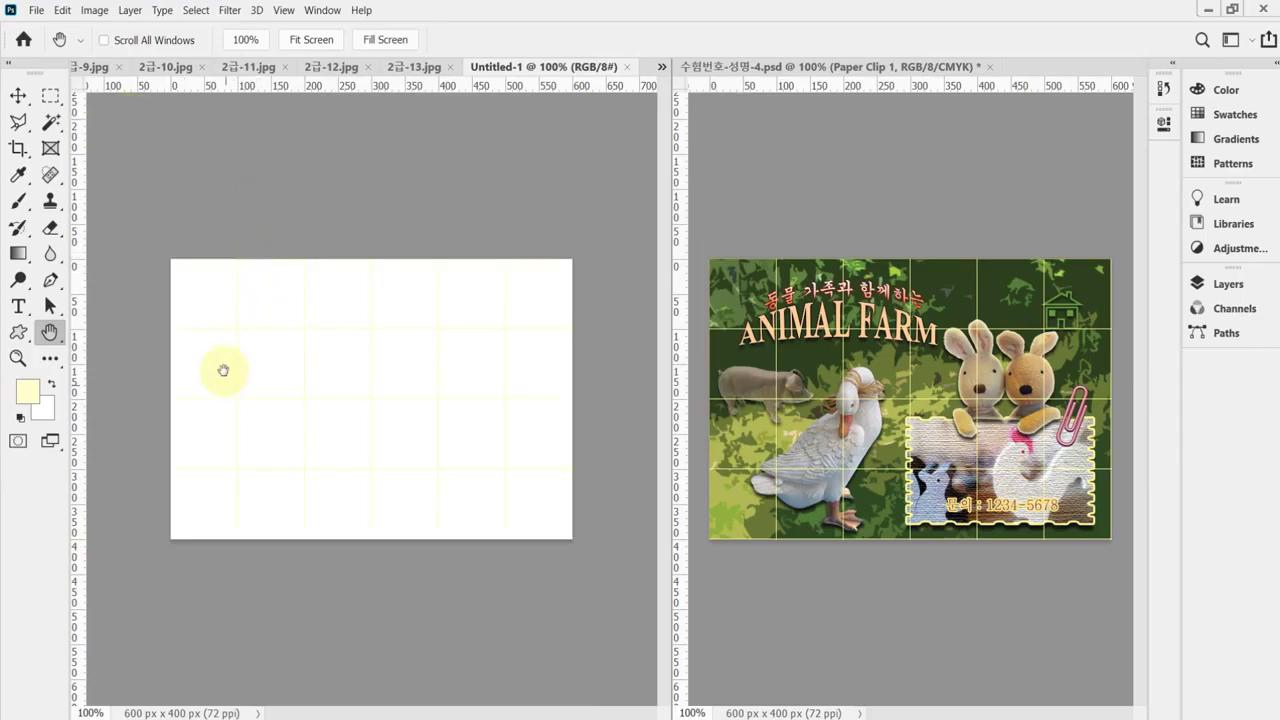
# Step: Copy the whole 2급-9.jpg grass photo and paste it into the new 600 × 400 document
pyautogui.click(94, 66)
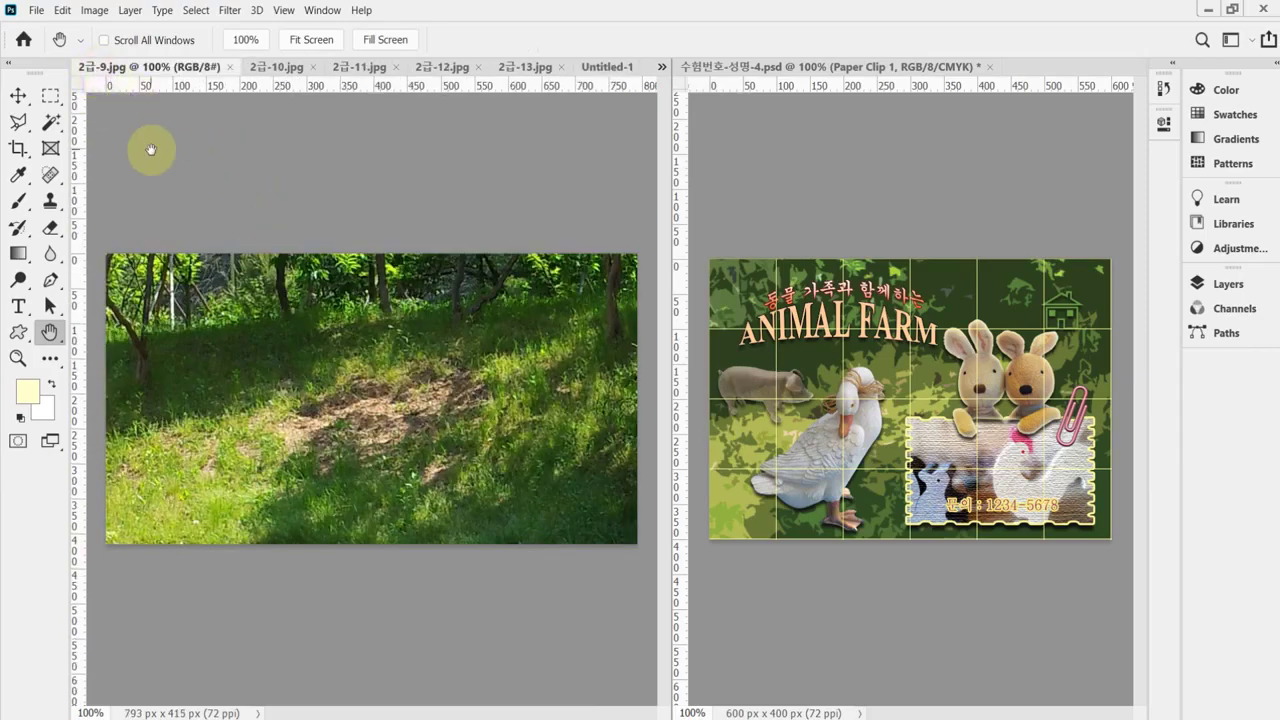
pyautogui.hotkey('ctrl', 'a')
pyautogui.hotkey('ctrl', 'c')
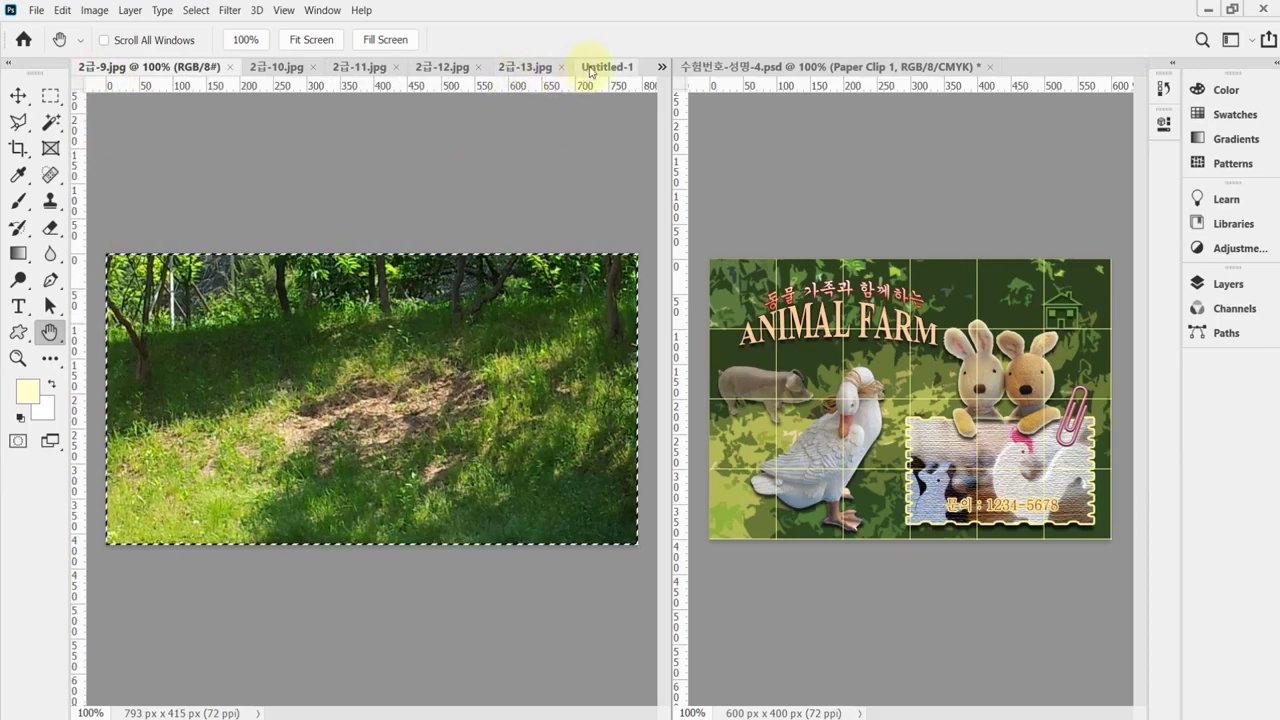
pyautogui.click(586, 66)
pyautogui.hotkey('ctrl', 'v')
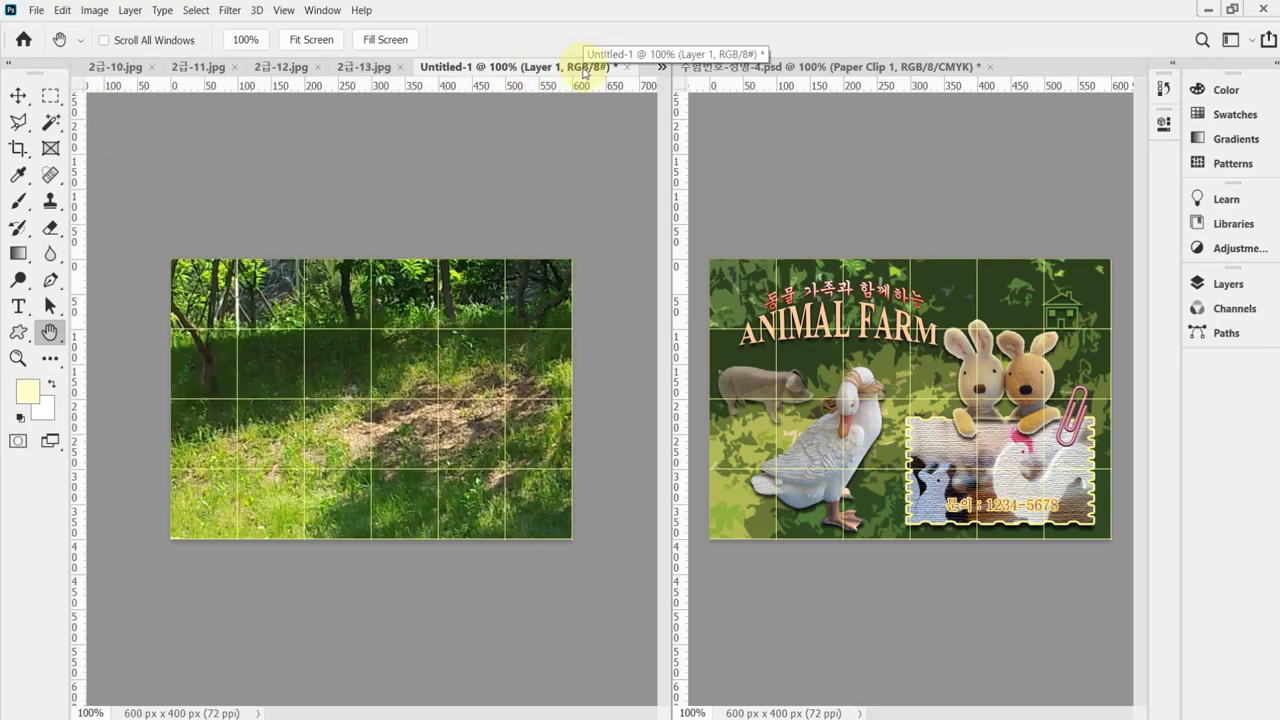
# Step: Reposition the pasted grass photo at 100% scale to about X 254 px, Y 203.5 px, matching the background framing of the sample
pyautogui.hotkey('ctrl', 't')
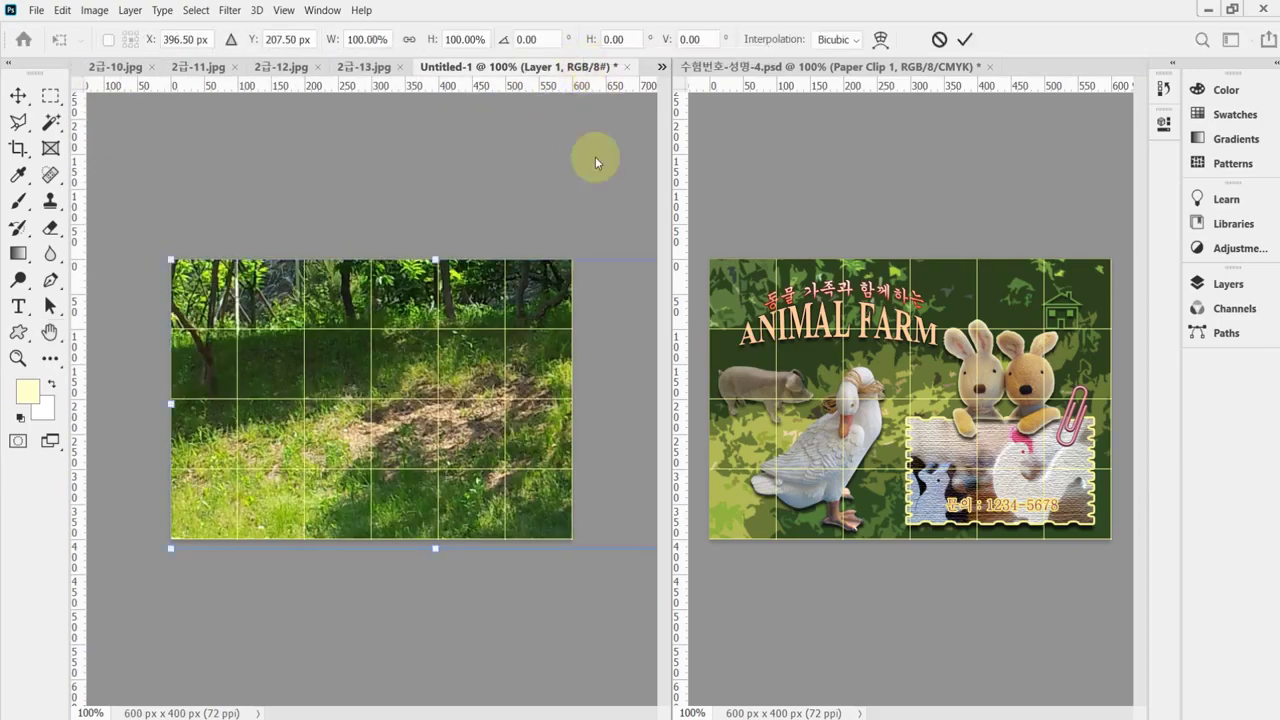
pyautogui.moveTo(597, 443); pyautogui.dragTo(528, 436)
pyautogui.hotkey('shift', 'Left')
pyautogui.hotkey('shift', 'Left')
pyautogui.hotkey('shift', 'Left')
pyautogui.hotkey('shift', 'Left')
pyautogui.hotkey('shift', 'Left')
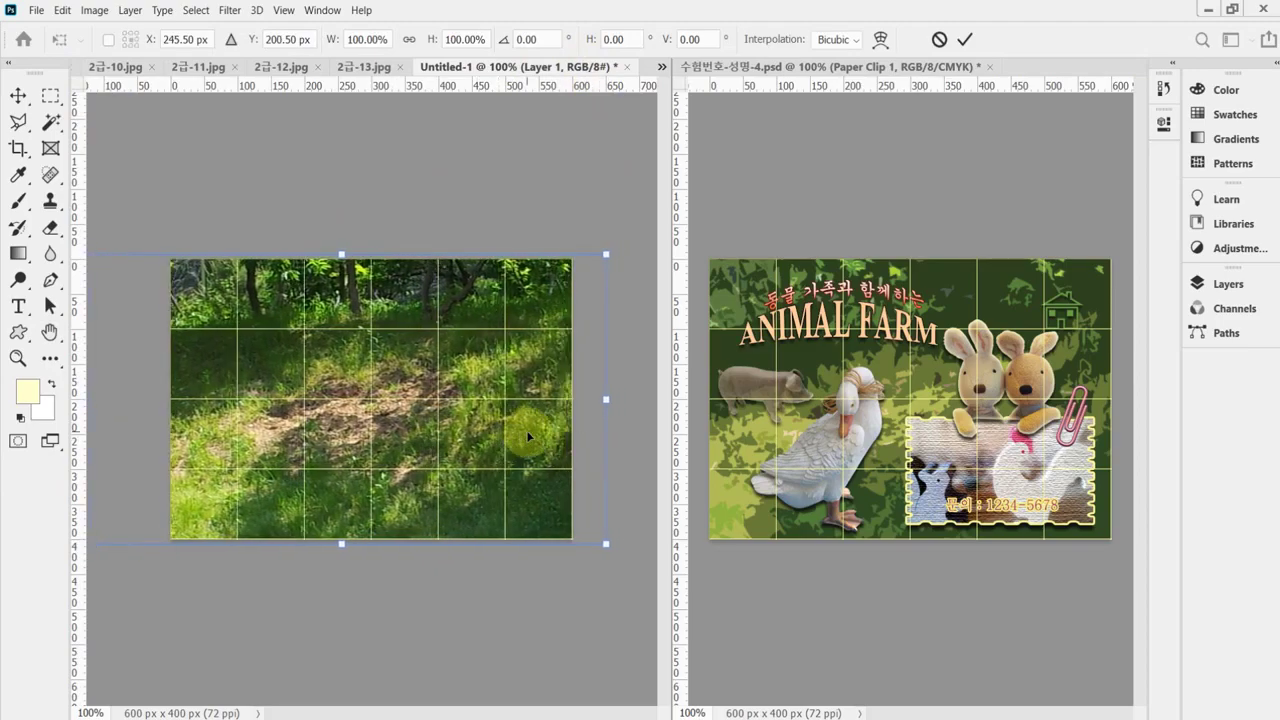
pyautogui.press('Down')
pyautogui.press('Down')
pyautogui.press('Right')
pyautogui.press('Right')
pyautogui.press('Right')
pyautogui.press('Right')
pyautogui.press('Right')
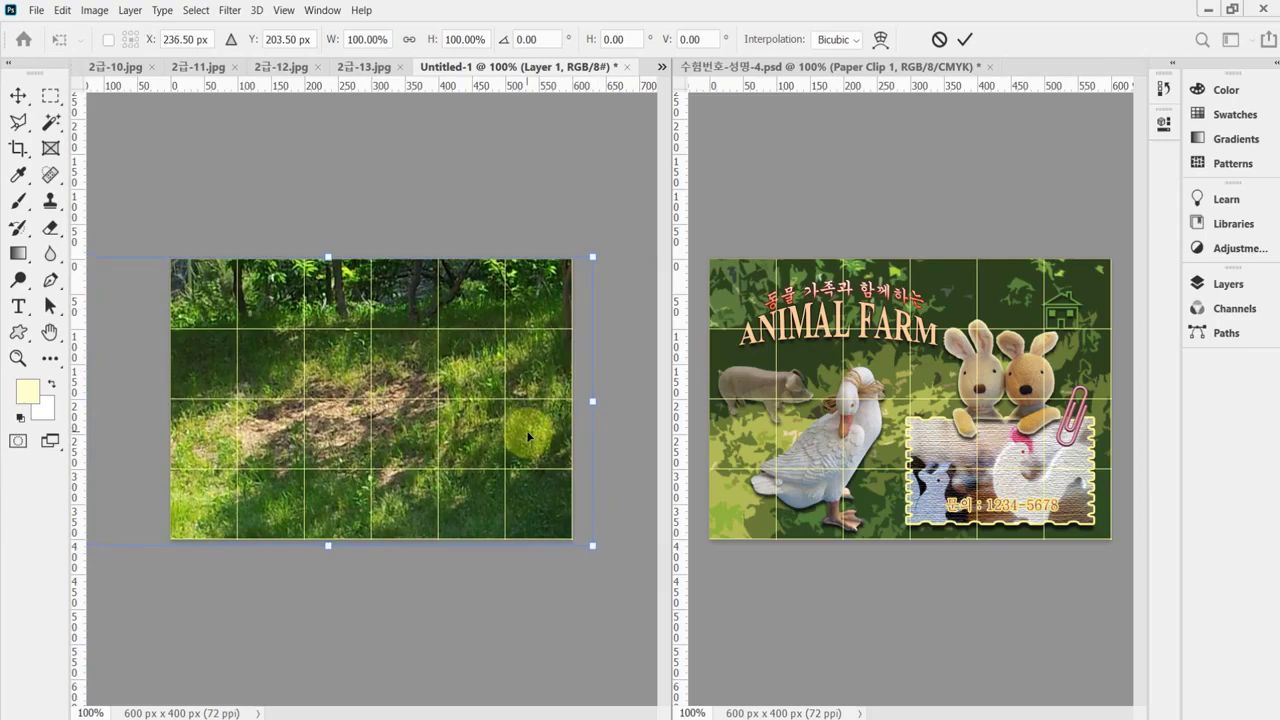
pyautogui.press('Down')
pyautogui.press('Right')
pyautogui.press('Right')
pyautogui.press('Right')
pyautogui.press('Right')
pyautogui.press('Right')
pyautogui.press('Right')
pyautogui.press('Right')
pyautogui.press('Right')
pyautogui.press('Right')
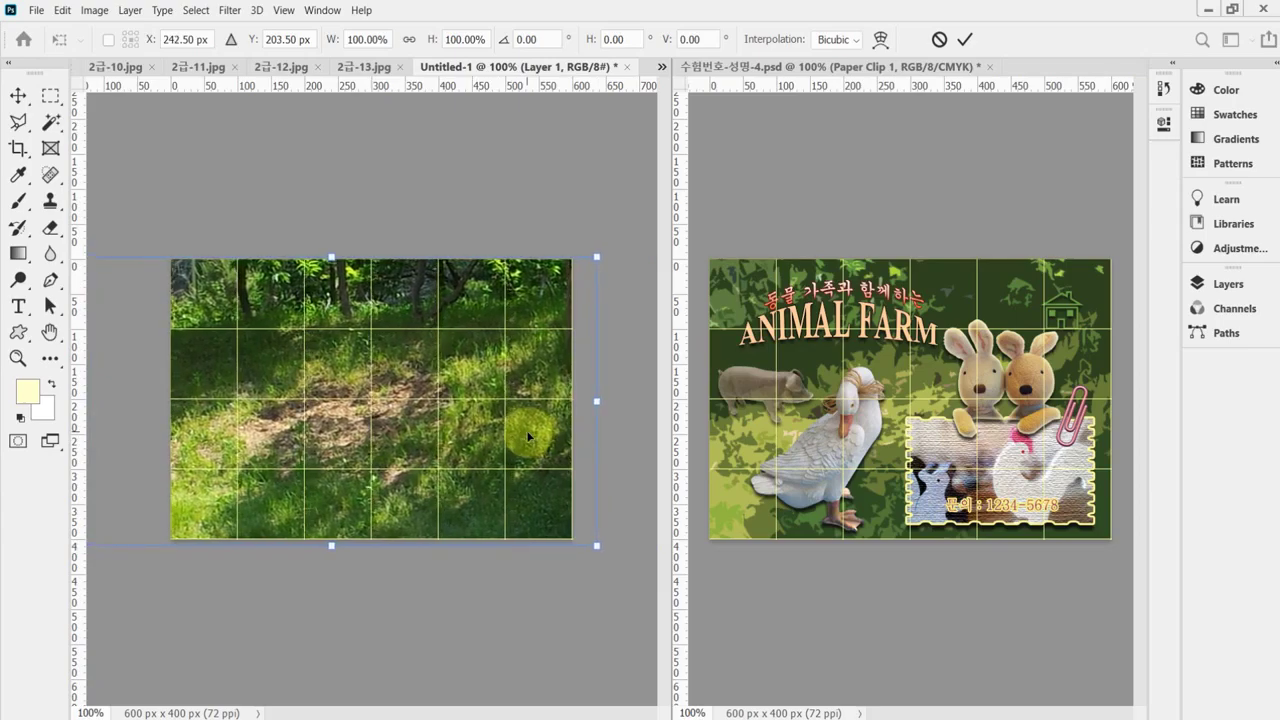
pyautogui.press('Right')
pyautogui.press('Right')
pyautogui.press('Right')
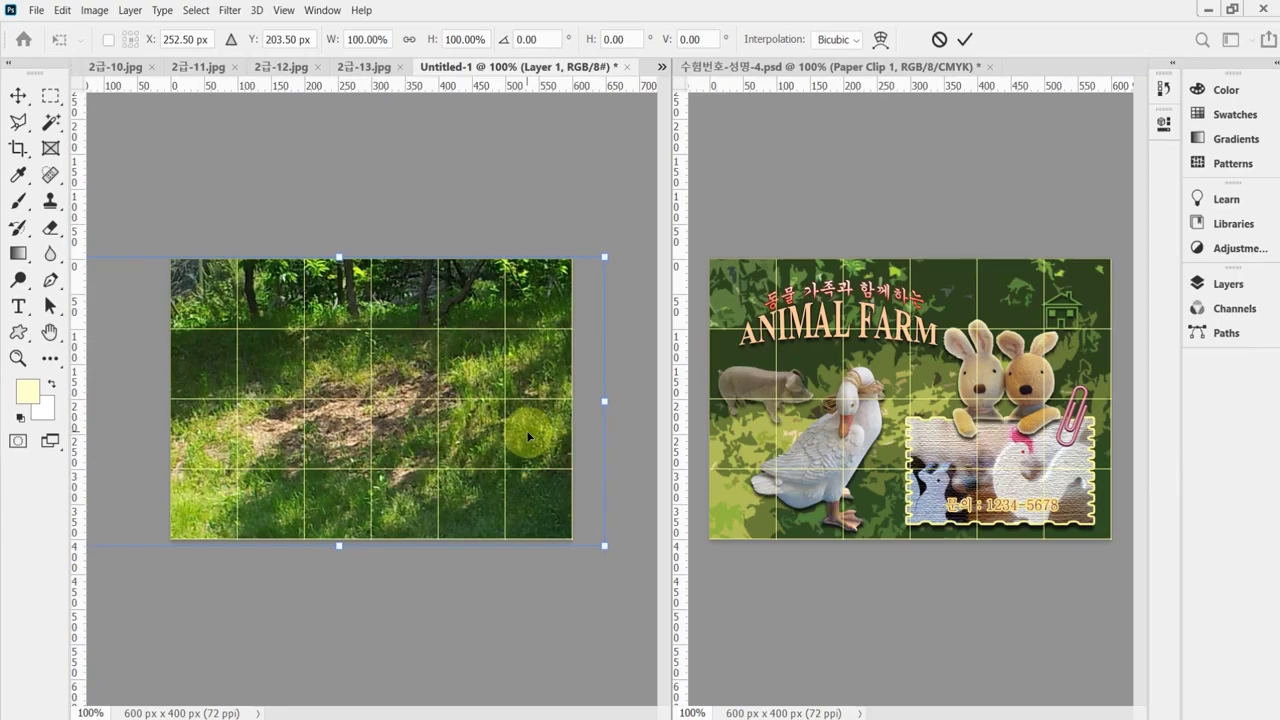
pyautogui.press('Right')
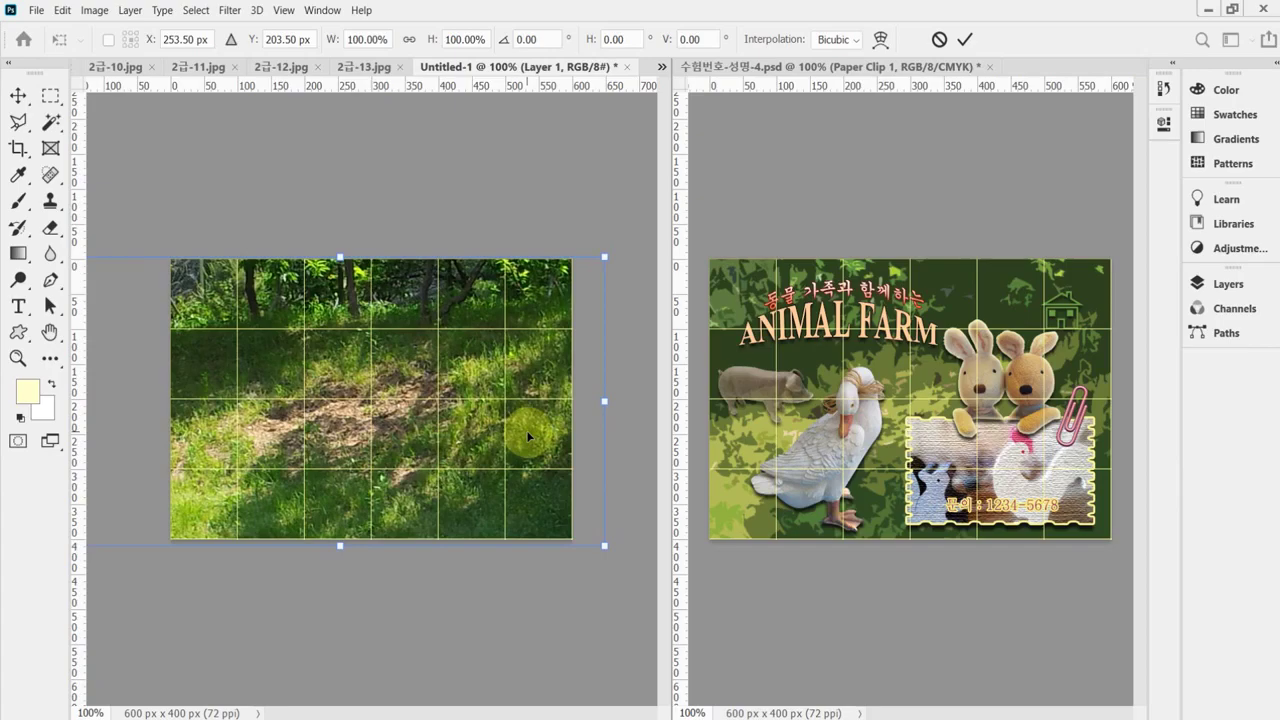
pyautogui.press('Right')
pyautogui.press('Return')
pyautogui.press('h')
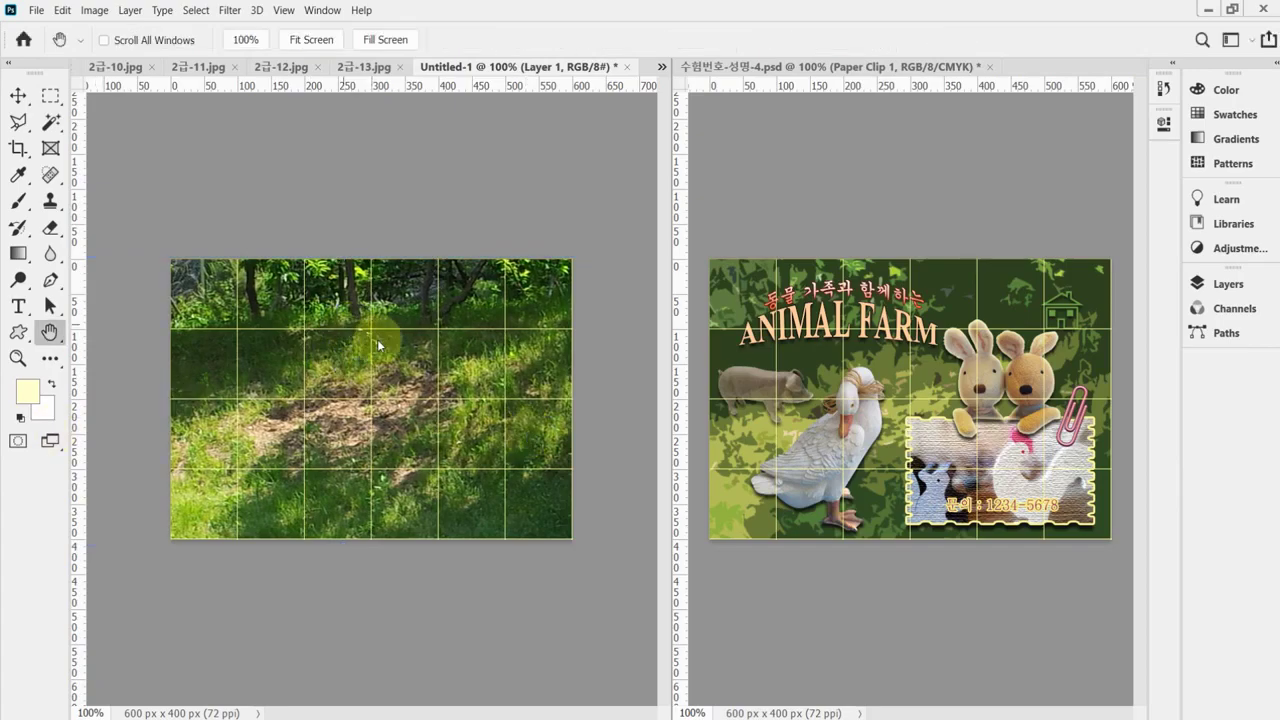
# Step: Save the new document as 수험번호-성명-4.psd in the 바탕 화면 > 임시파일 folder with layers kept
pyautogui.hotkey('ctrl', 'shift', 's')
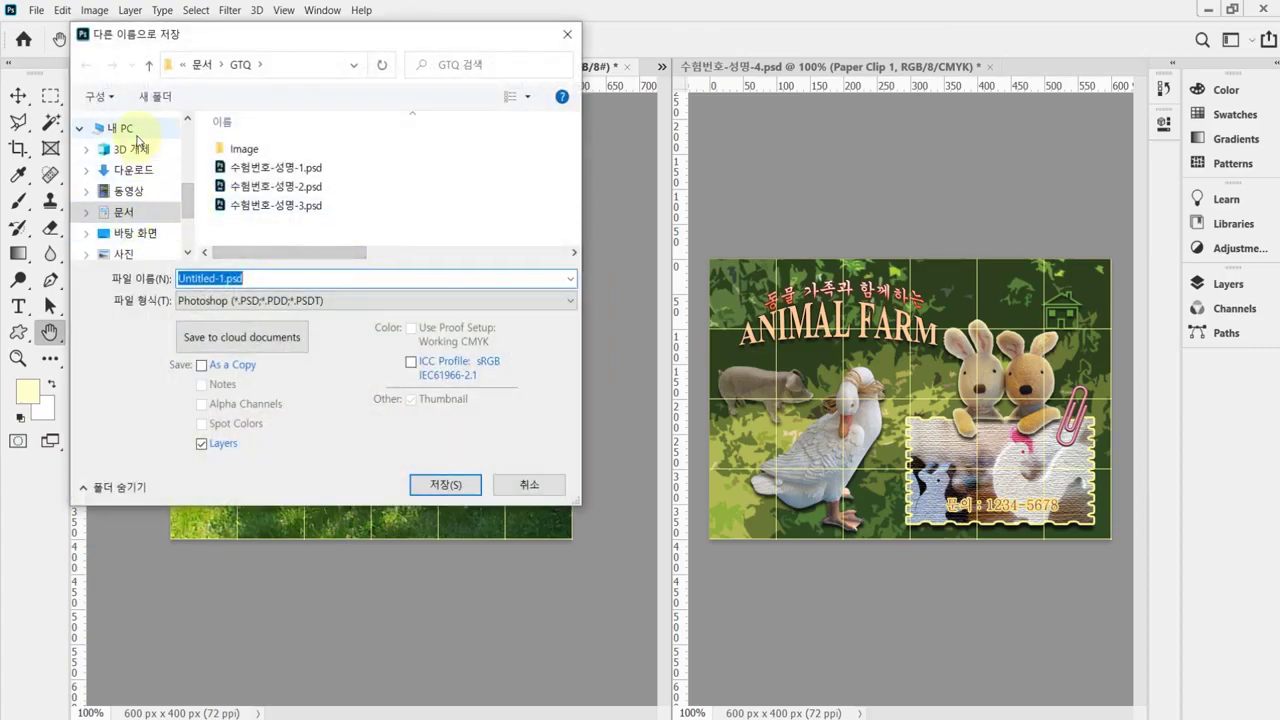
pyautogui.click(137, 236)
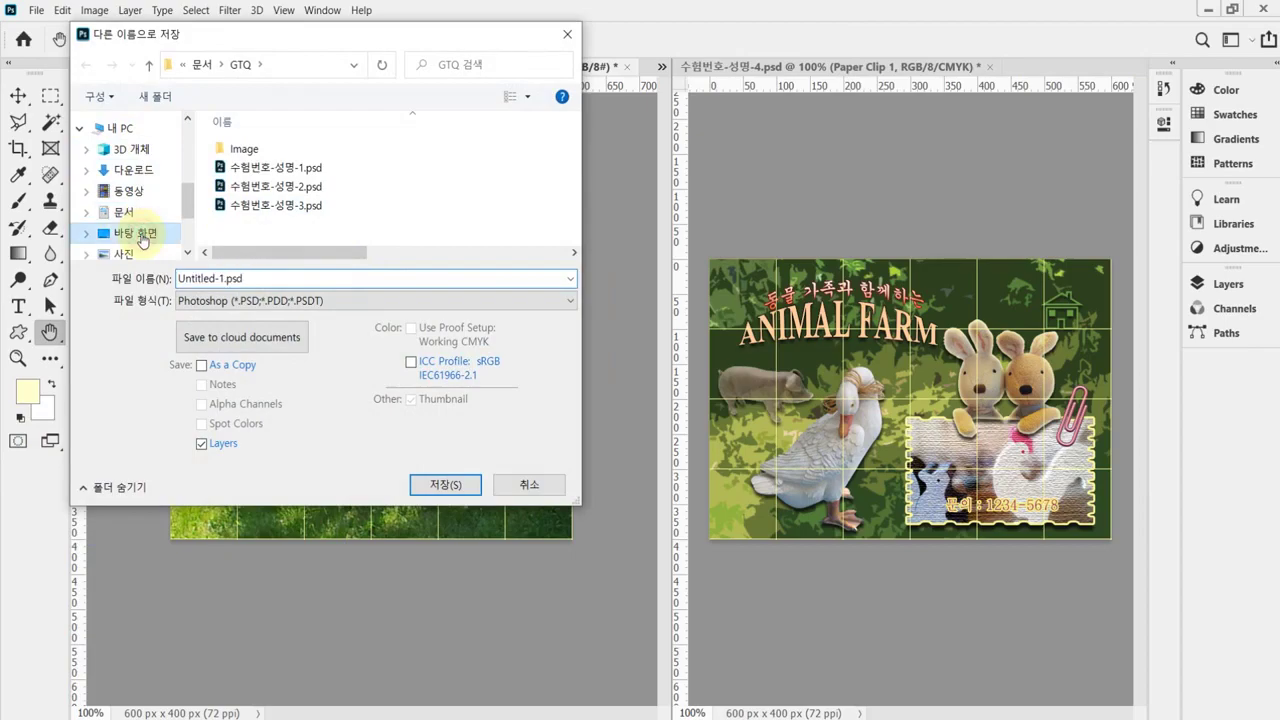
pyautogui.doubleClick(363, 176)
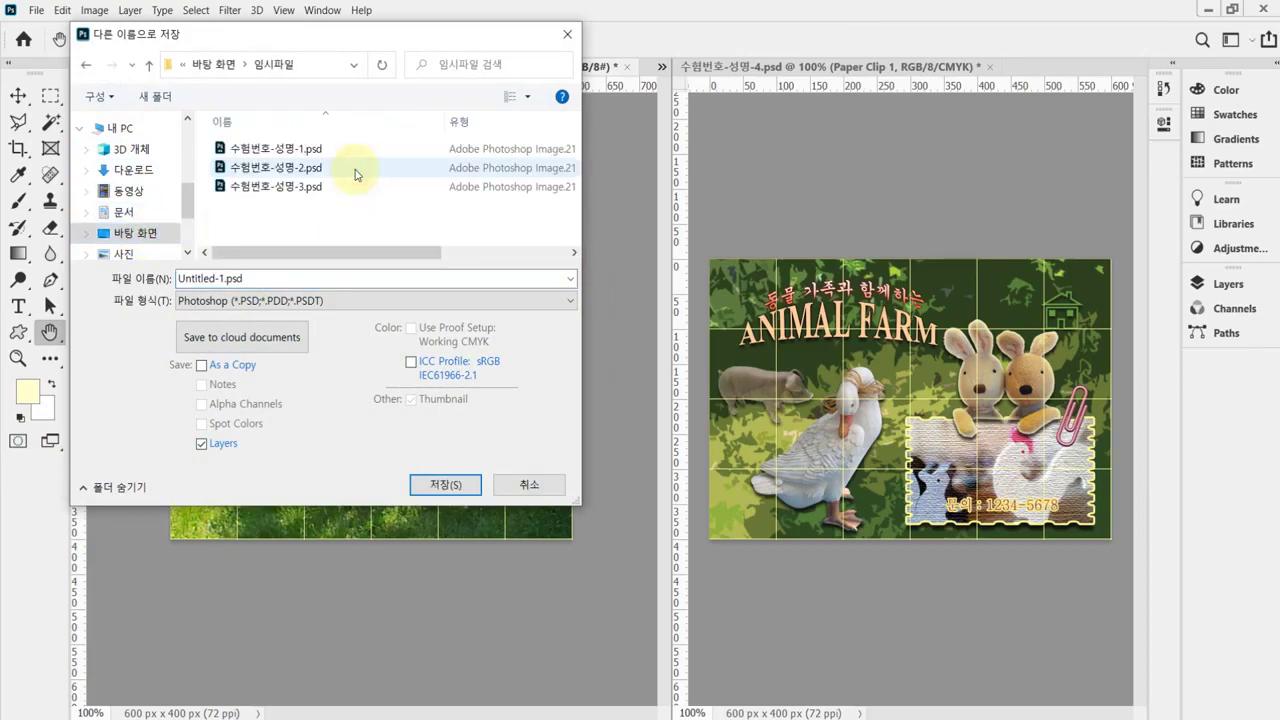
pyautogui.click(295, 186)
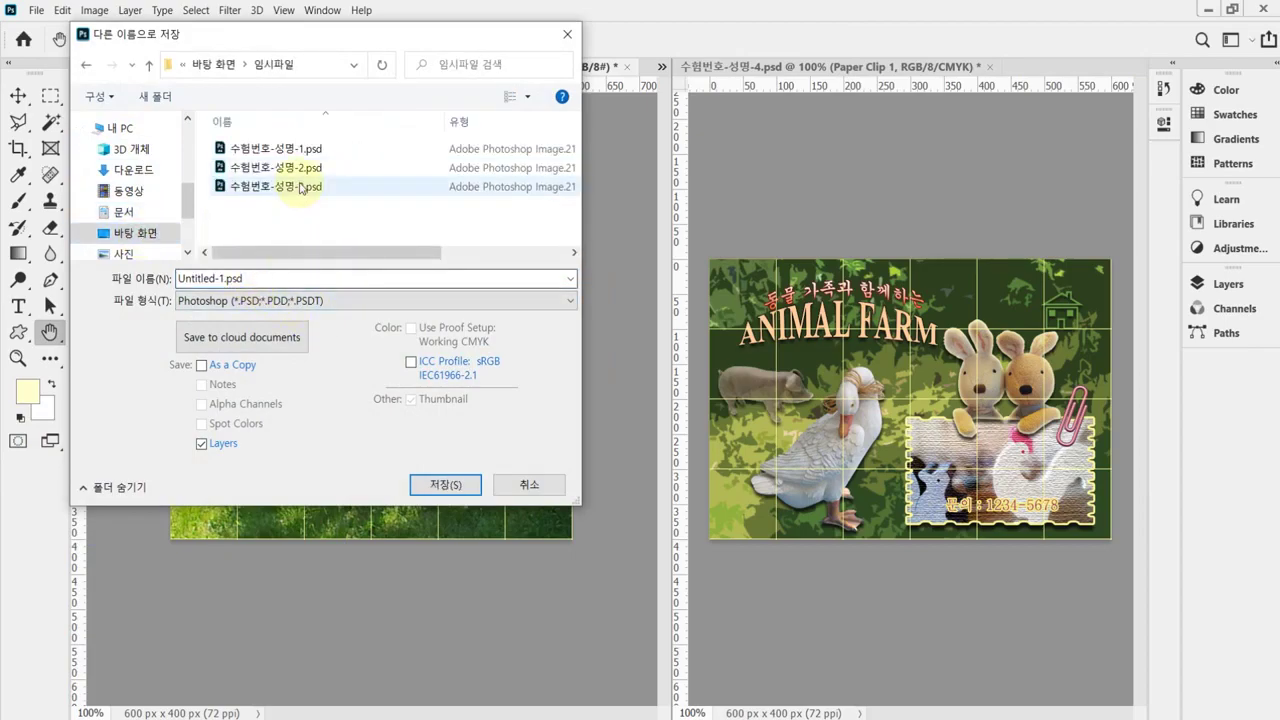
pyautogui.click(247, 279)
pyautogui.doubleClick(247, 279)
pyautogui.moveTo(251, 279); pyautogui.dragTo(297, 272)
pyautogui.press('BackSpace')
pyautogui.press('BackSpace')
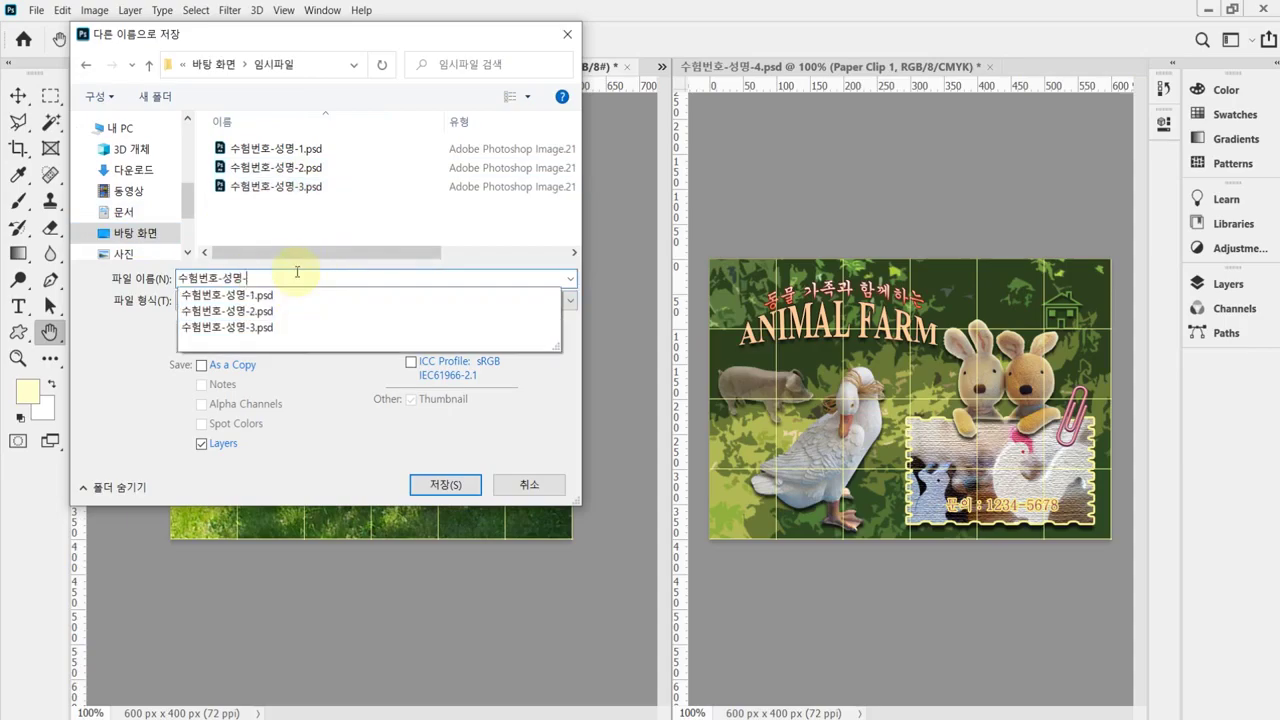
pyautogui.write('4')
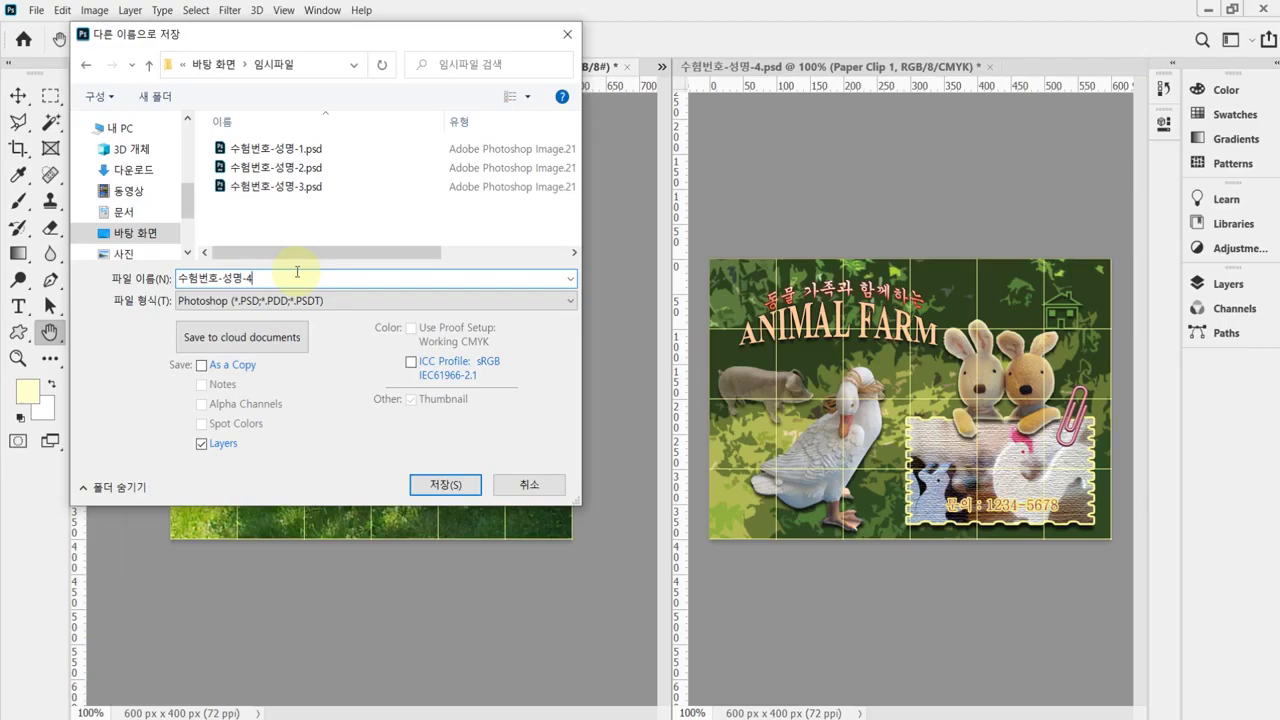
pyautogui.press('Return')
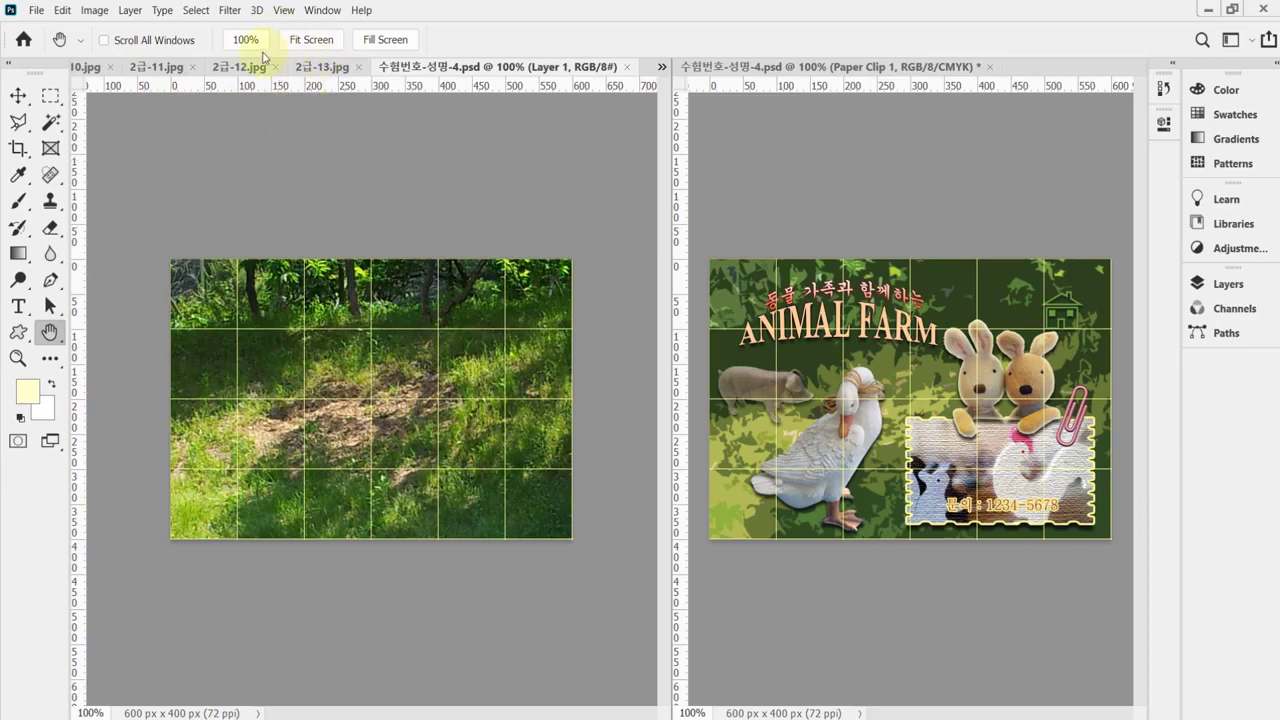
# Step: Apply the Artistic Cutout filter to the grass layer with 4 levels, edge simplicity 4 and edge fidelity 2, and save the document
pyautogui.click(229, 11)
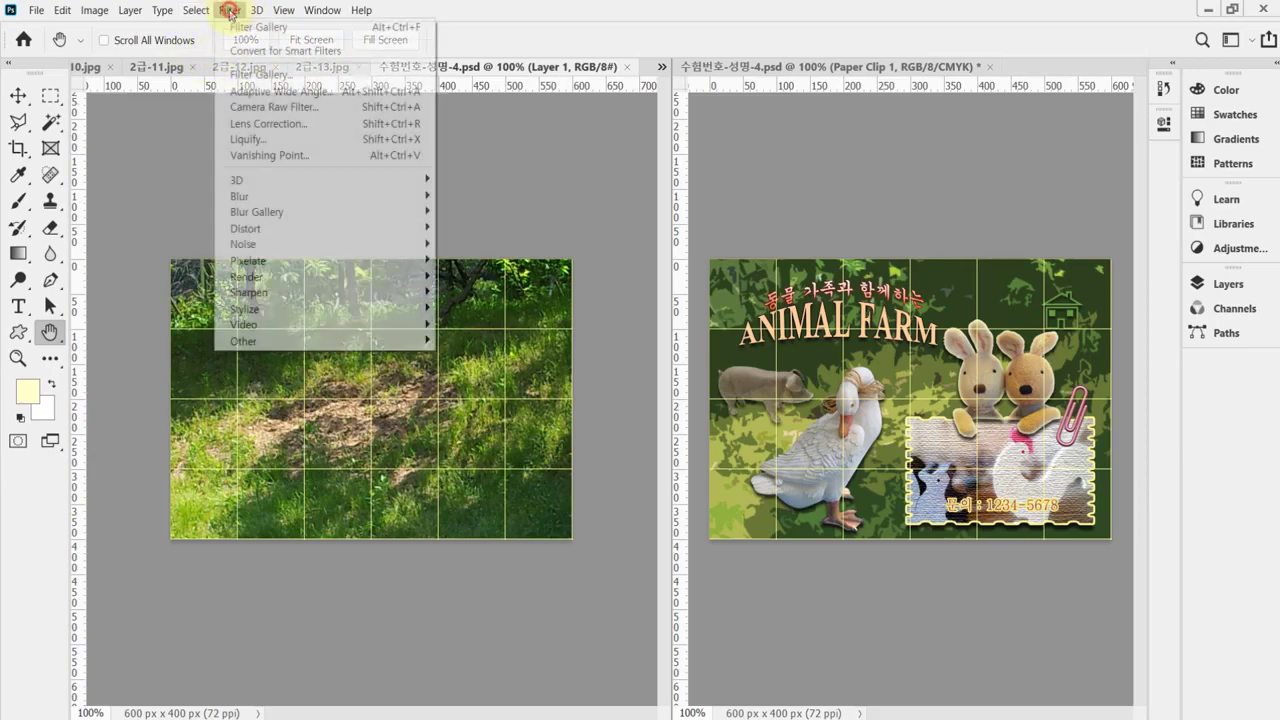
pyautogui.click(252, 76)
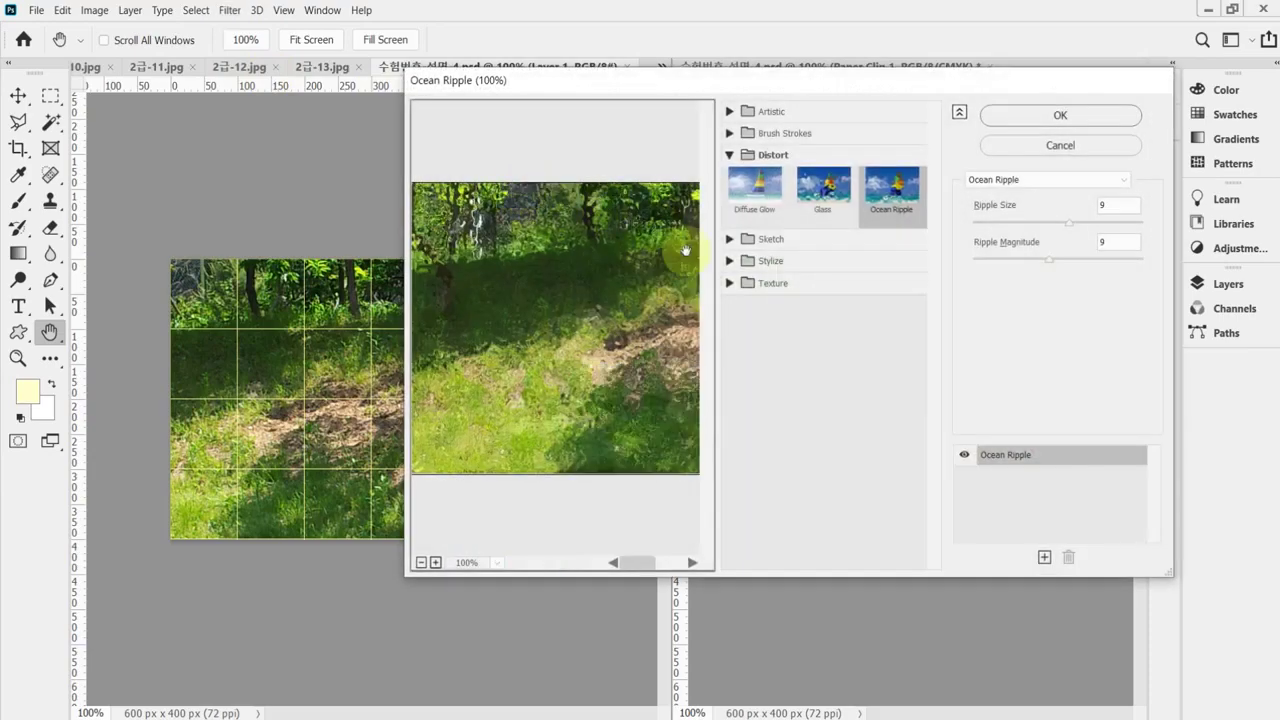
pyautogui.click(729, 112)
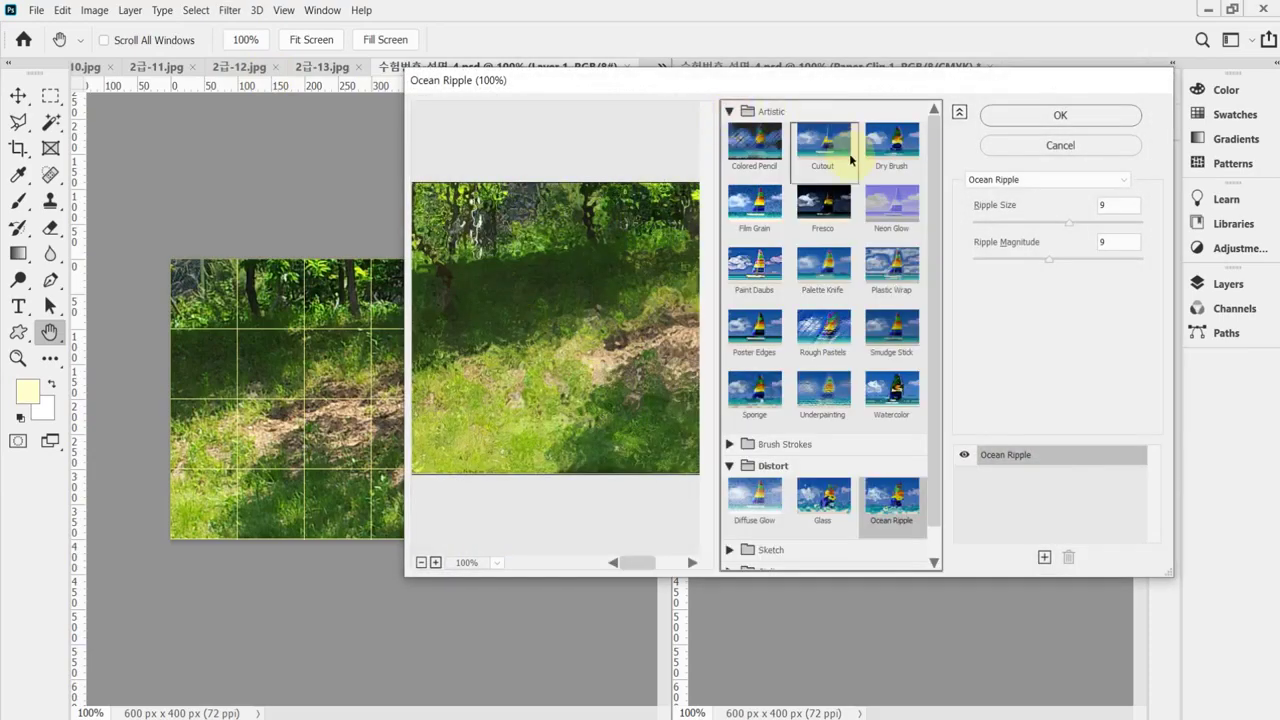
pyautogui.click(822, 138)
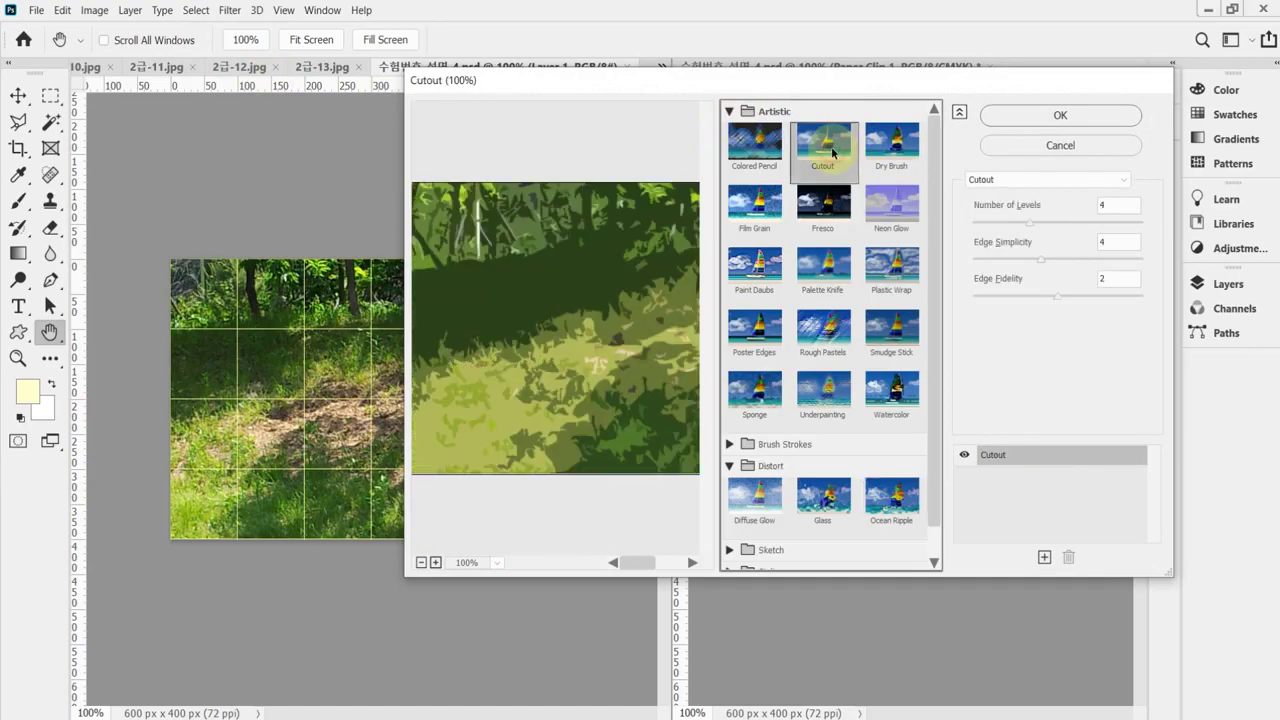
pyautogui.click(1003, 120)
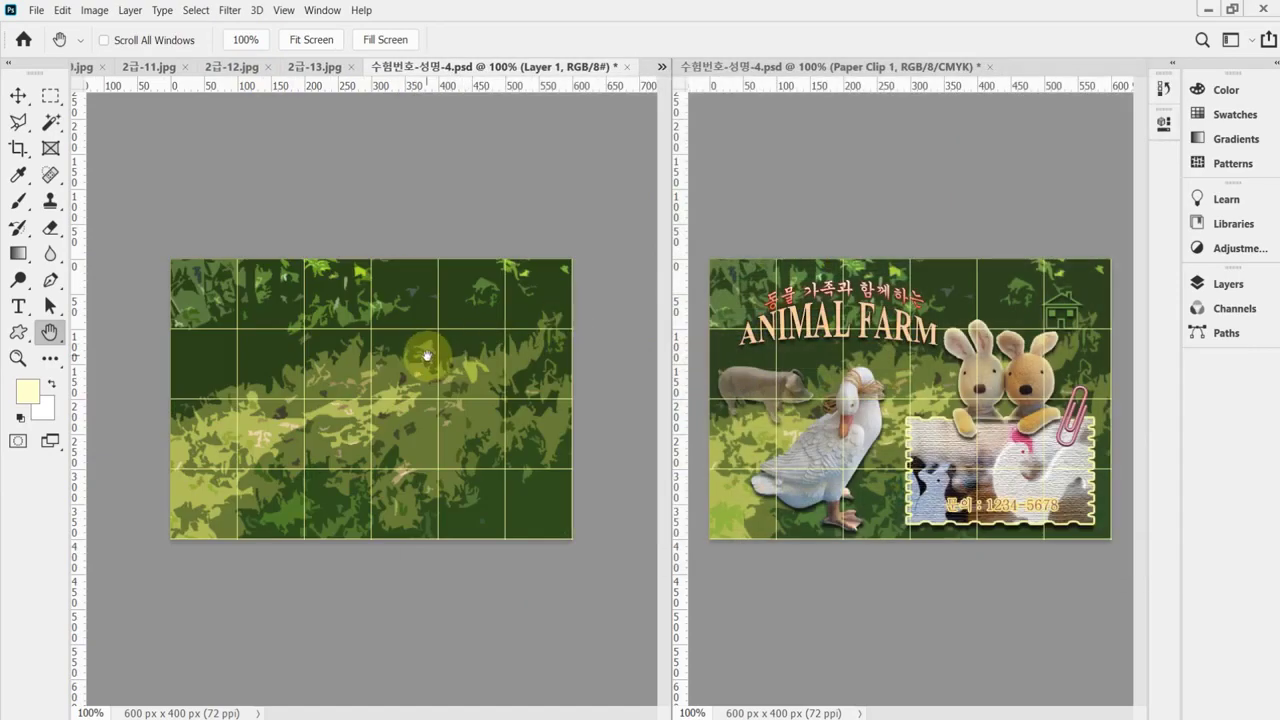
pyautogui.hotkey('ctrl', 's')
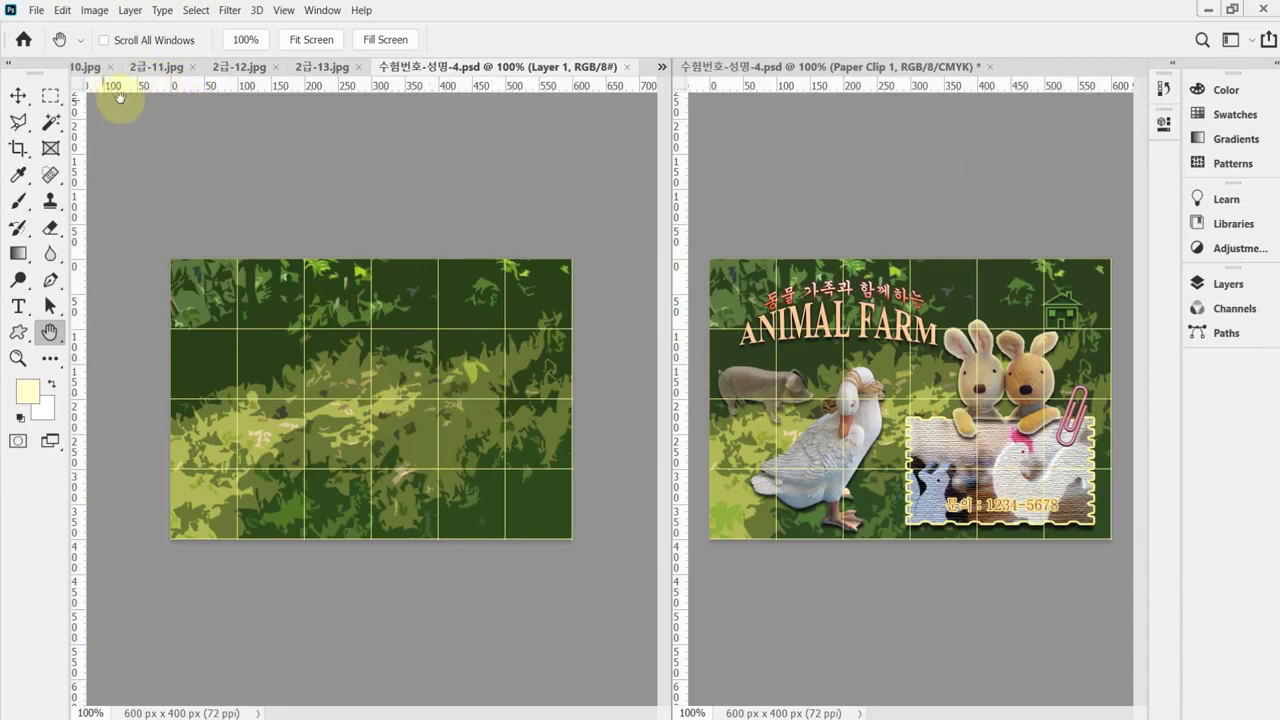
# Step: Bring up the goose photo 2급-11.jpg and activate the Pen tool in Path mode
pyautogui.click(152, 67)
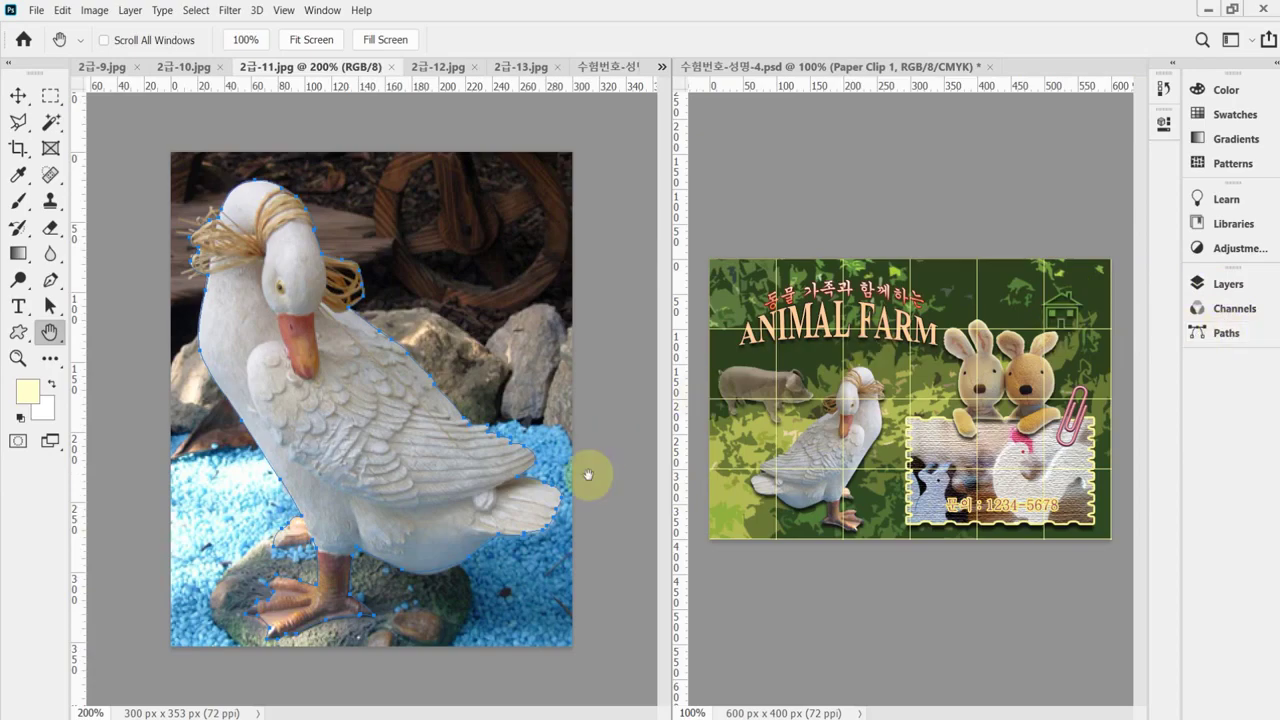
pyautogui.click(50, 279)
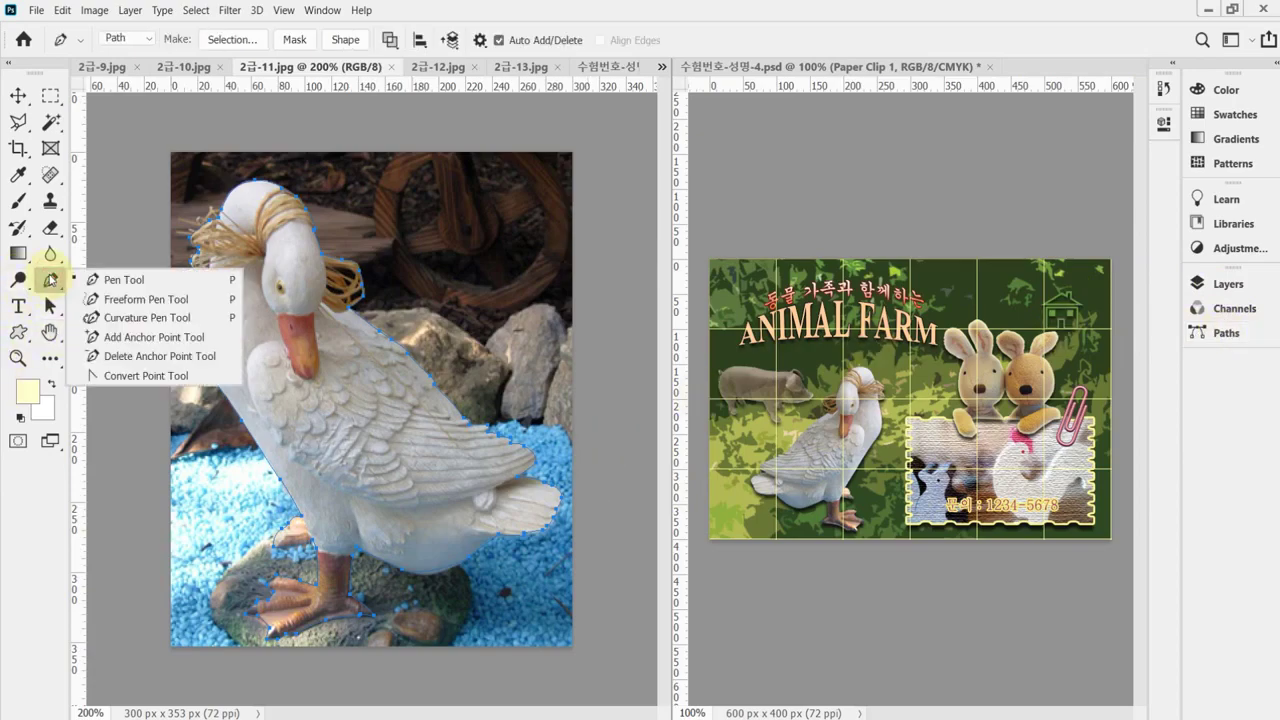
# Step: Deselect the saved Path 1 outline in 2급-11.jpg so that no path is active on the goose photo
pyautogui.click(1222, 332)
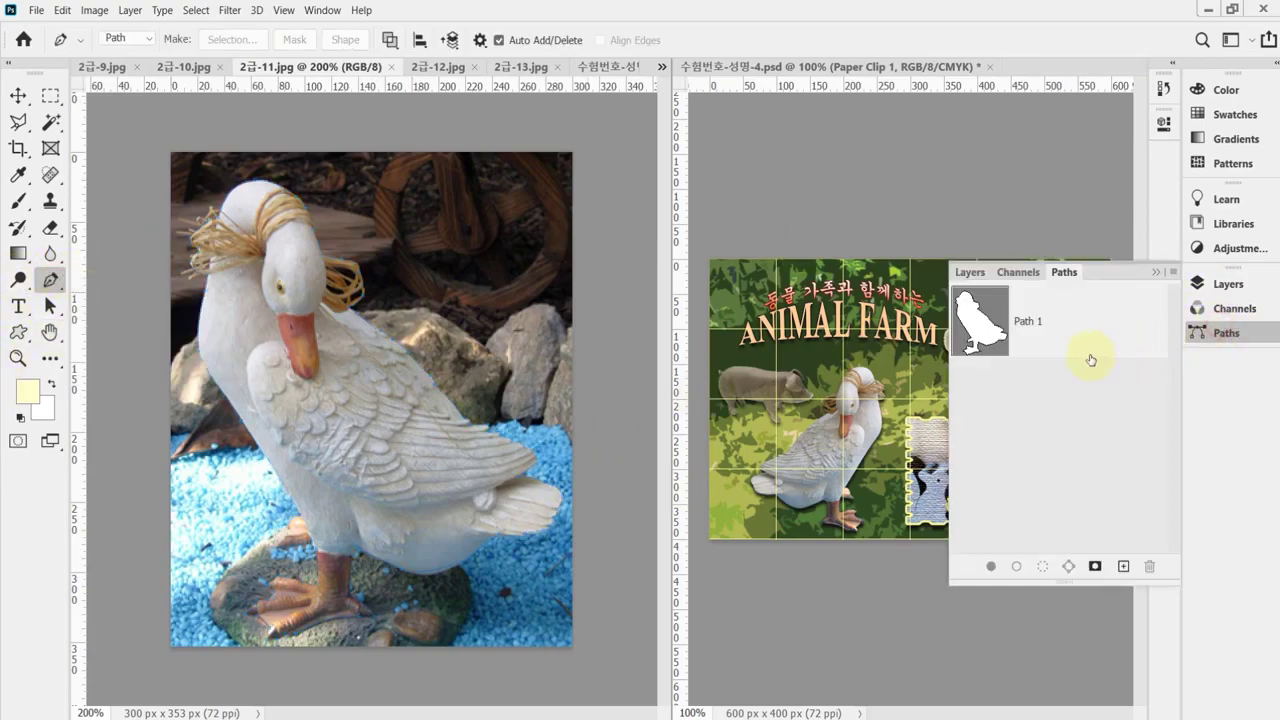
pyautogui.click(1063, 323)
pyautogui.click(1065, 398)
pyautogui.click(1222, 332)
pyautogui.scroll(1, 358, 288)
pyautogui.scroll(1, 358, 288)
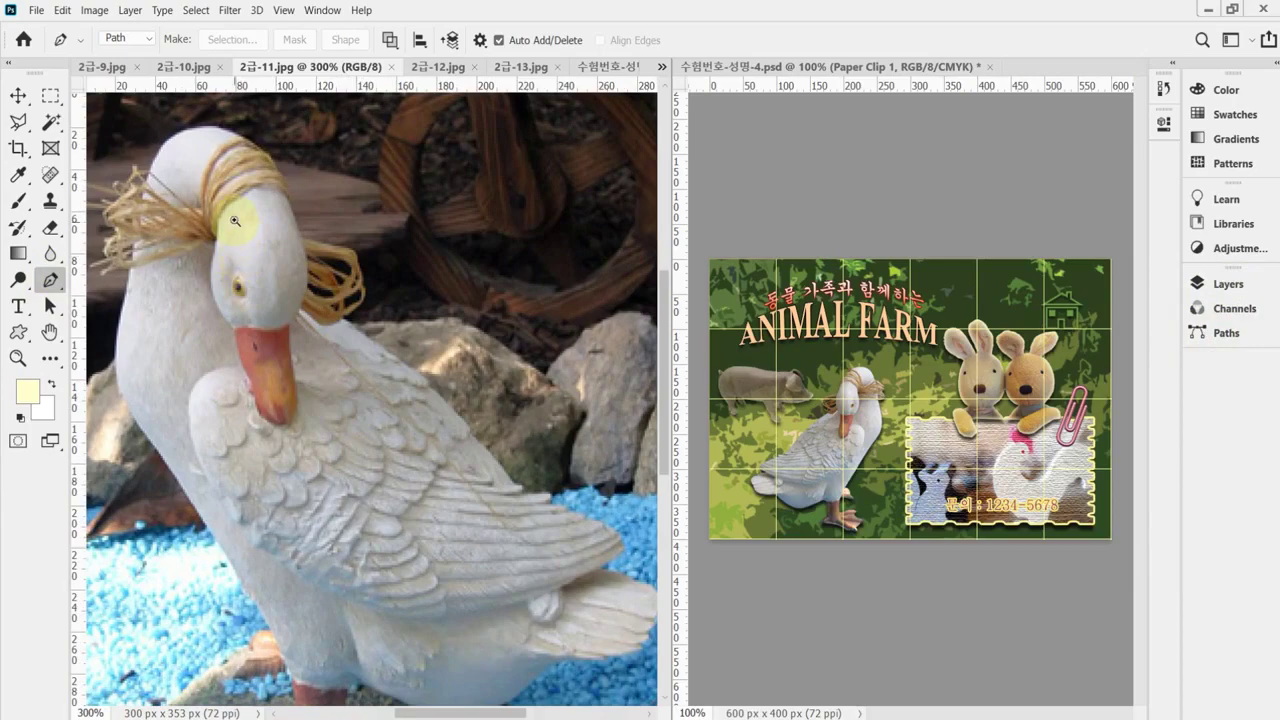
pyautogui.scroll(1, 245, 262)
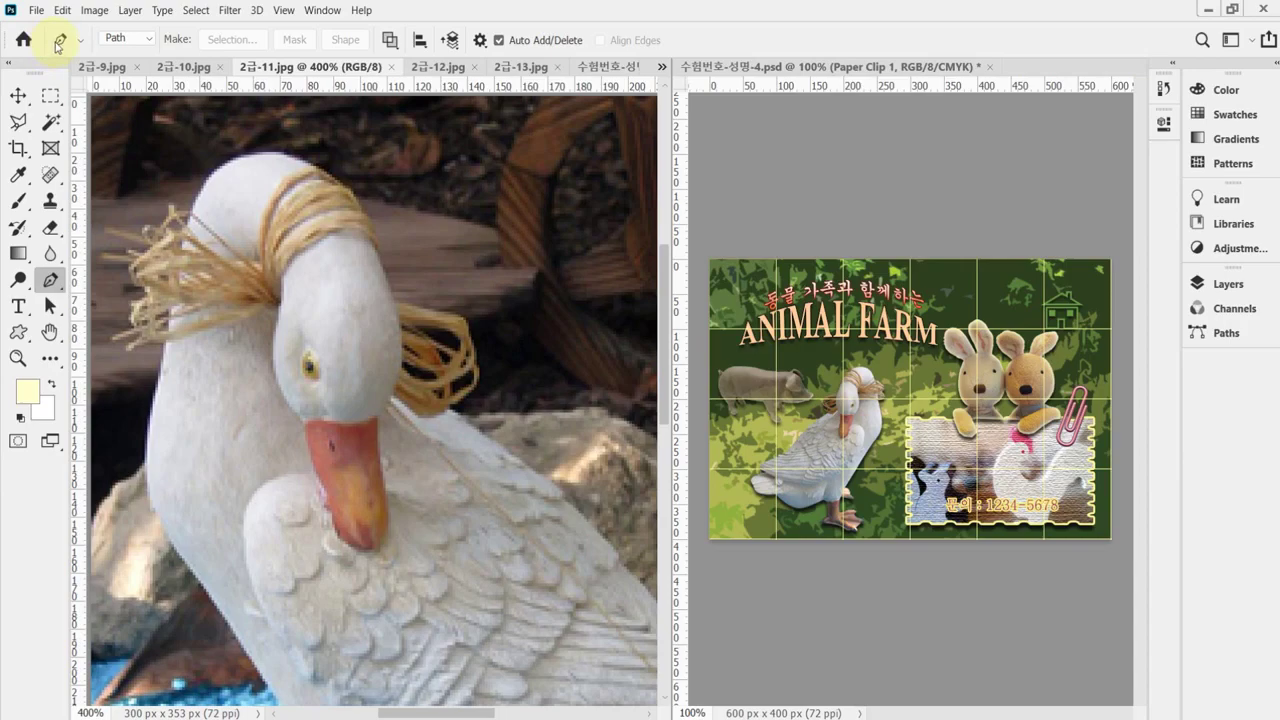
# Step: Reset the Pen tool in Path mode and set its path operation to Exclude Overlapping Shapes
pyautogui.click(58, 43)
pyautogui.click(58, 43)
pyautogui.rightClick(60, 40)
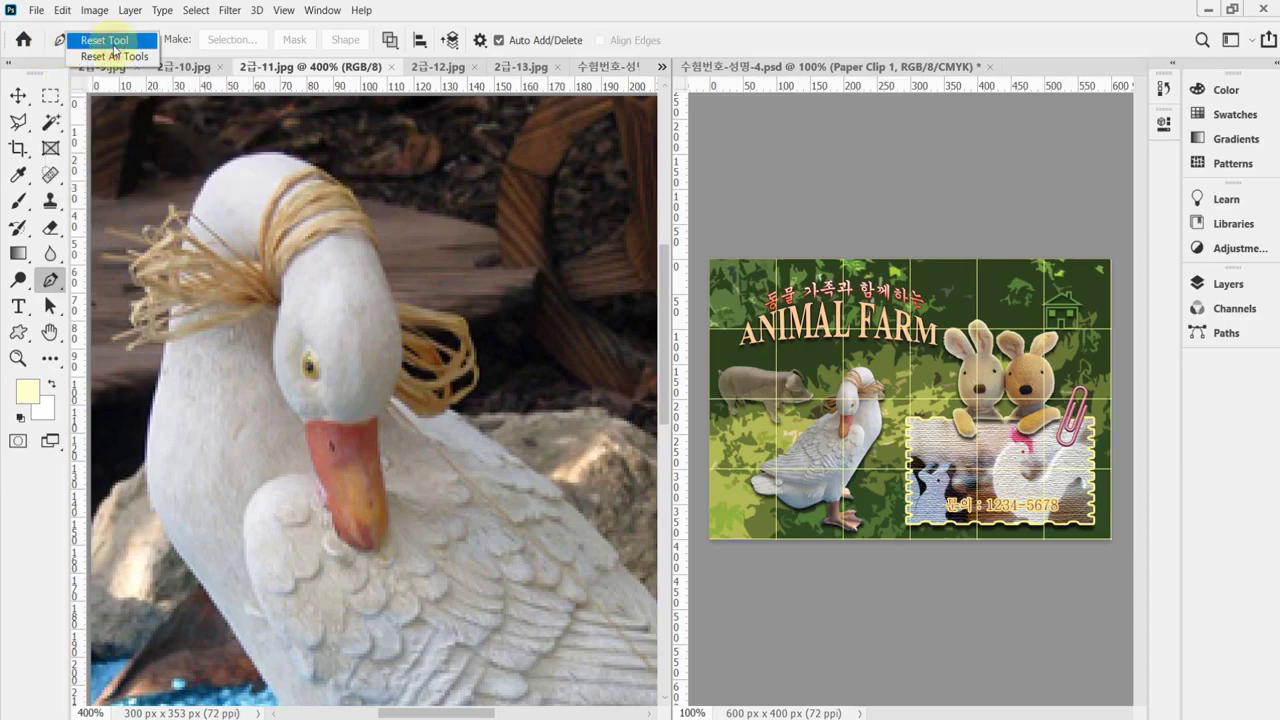
pyautogui.click(115, 46)
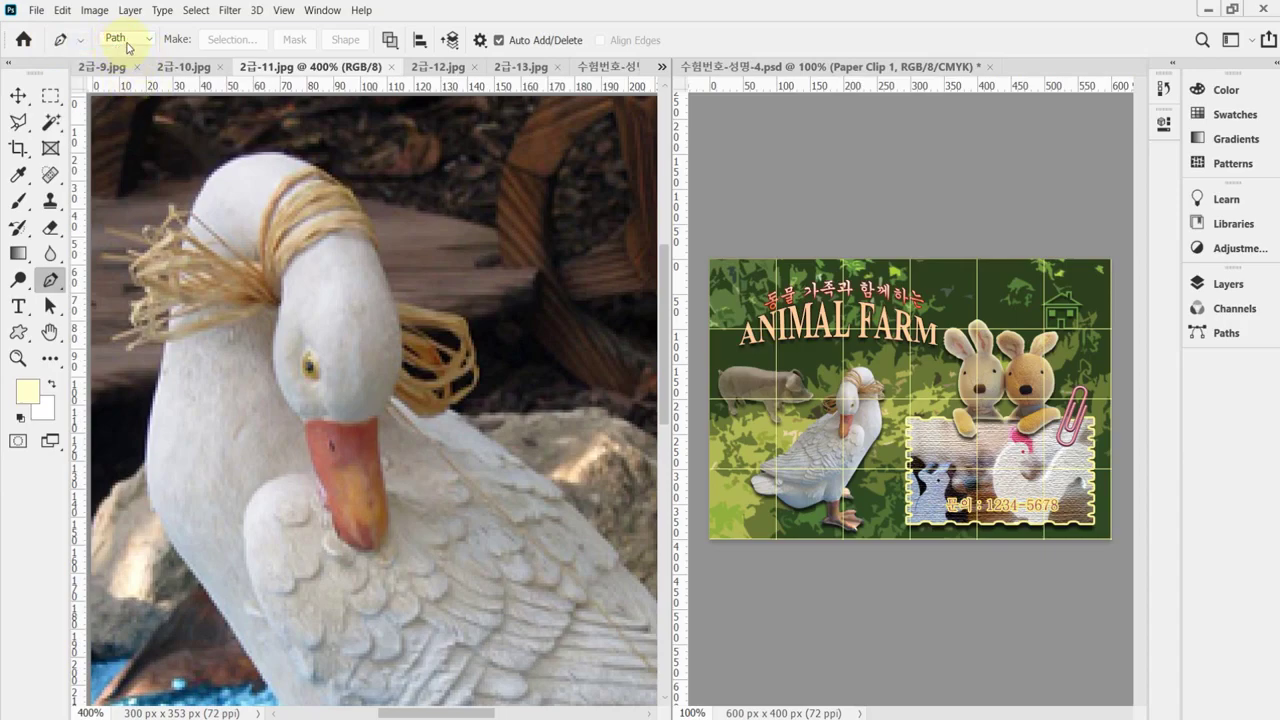
pyautogui.click(390, 40)
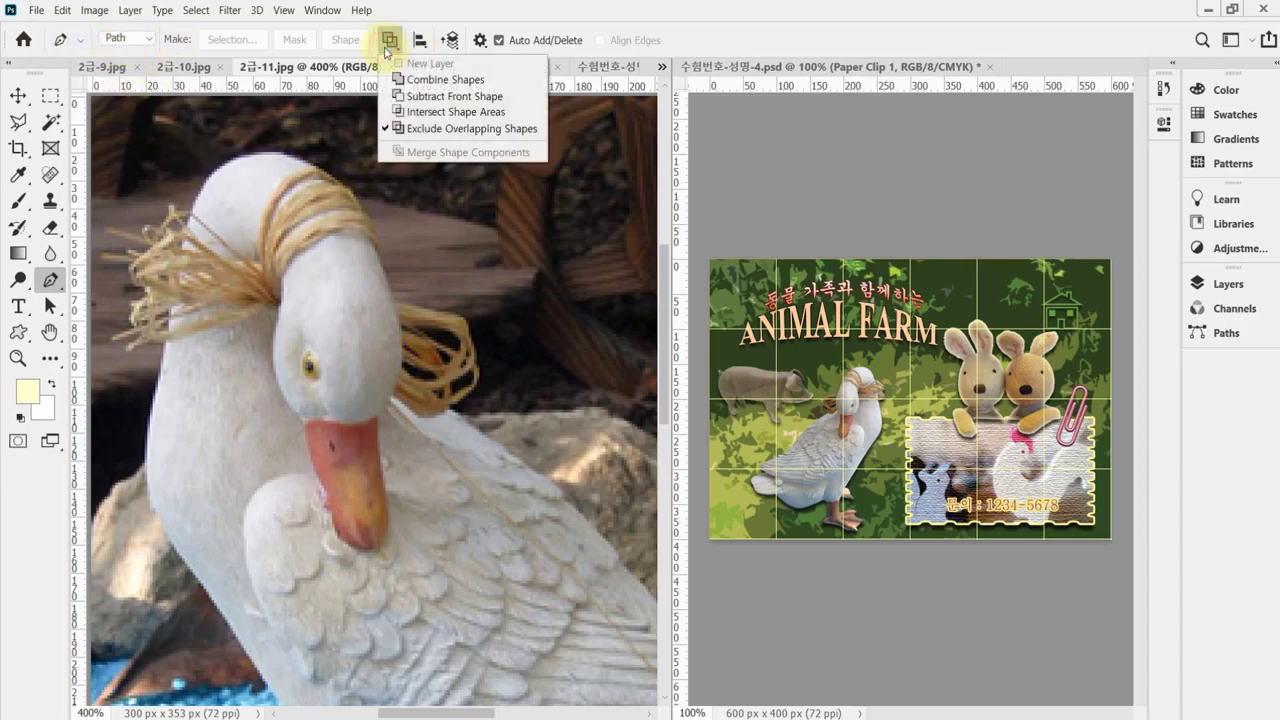
pyautogui.click(497, 134)
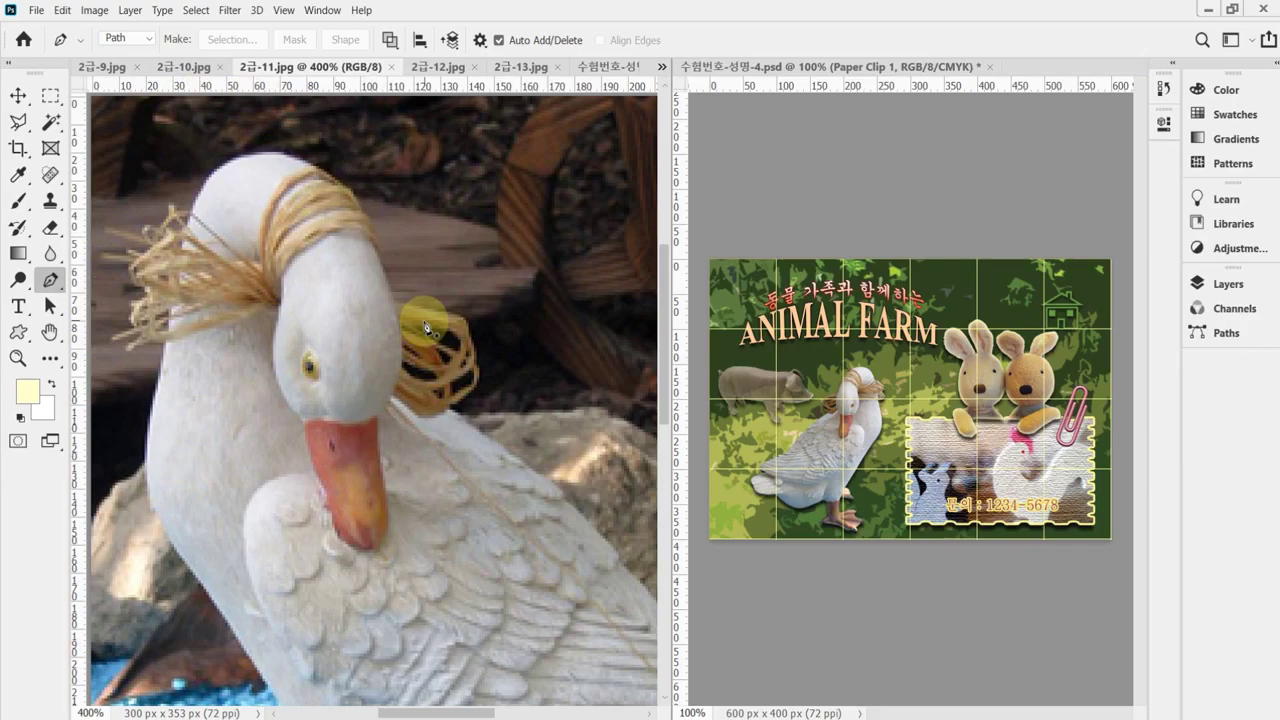
# Step: Trace a new Pen path over the top of the goose's head, from the straw ends behind it around the straw band
pyautogui.scroll(1, 252, 265)
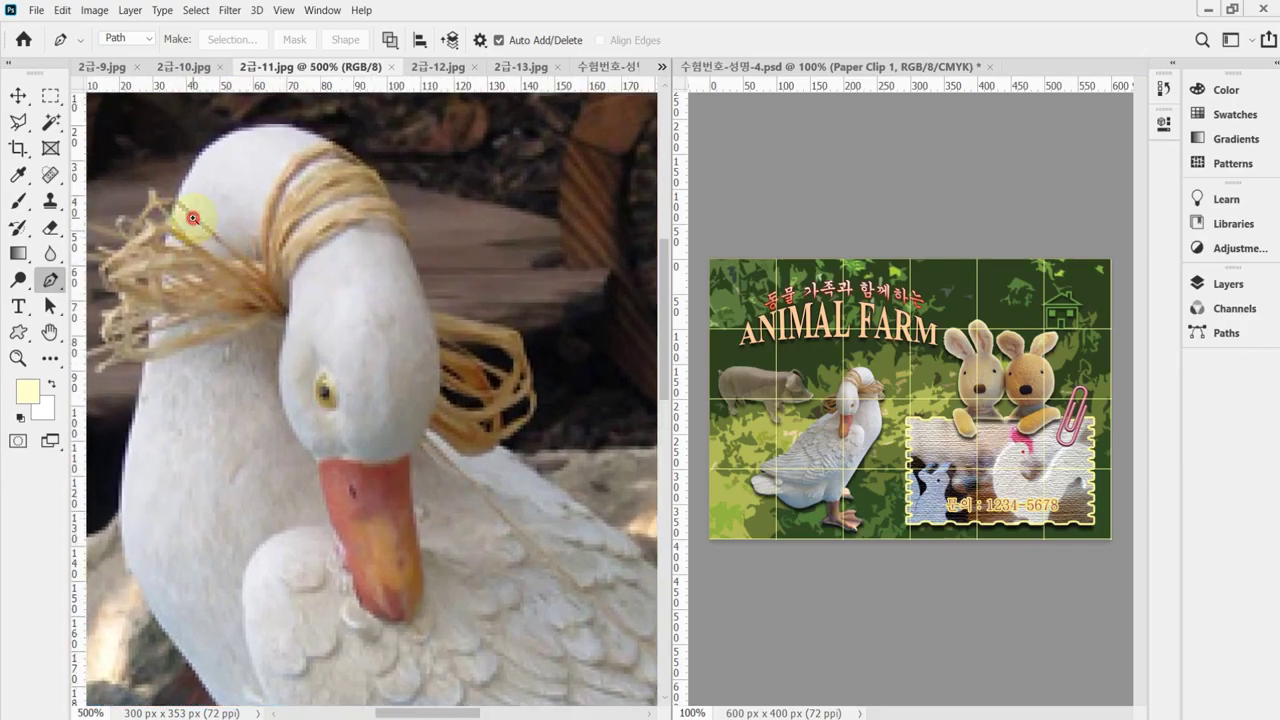
pyautogui.scroll(1, 200, 220)
pyautogui.scroll(1, 225, 195)
pyautogui.scroll(1, 240, 212)
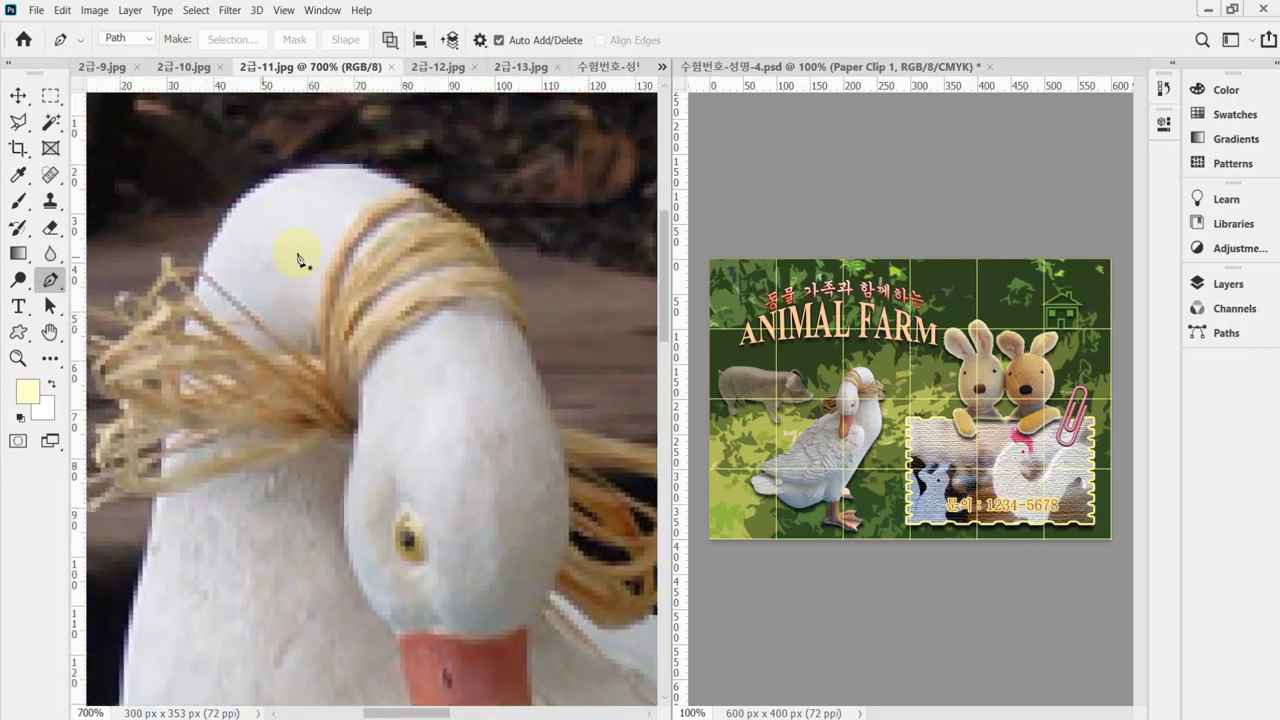
pyautogui.click(198, 264)
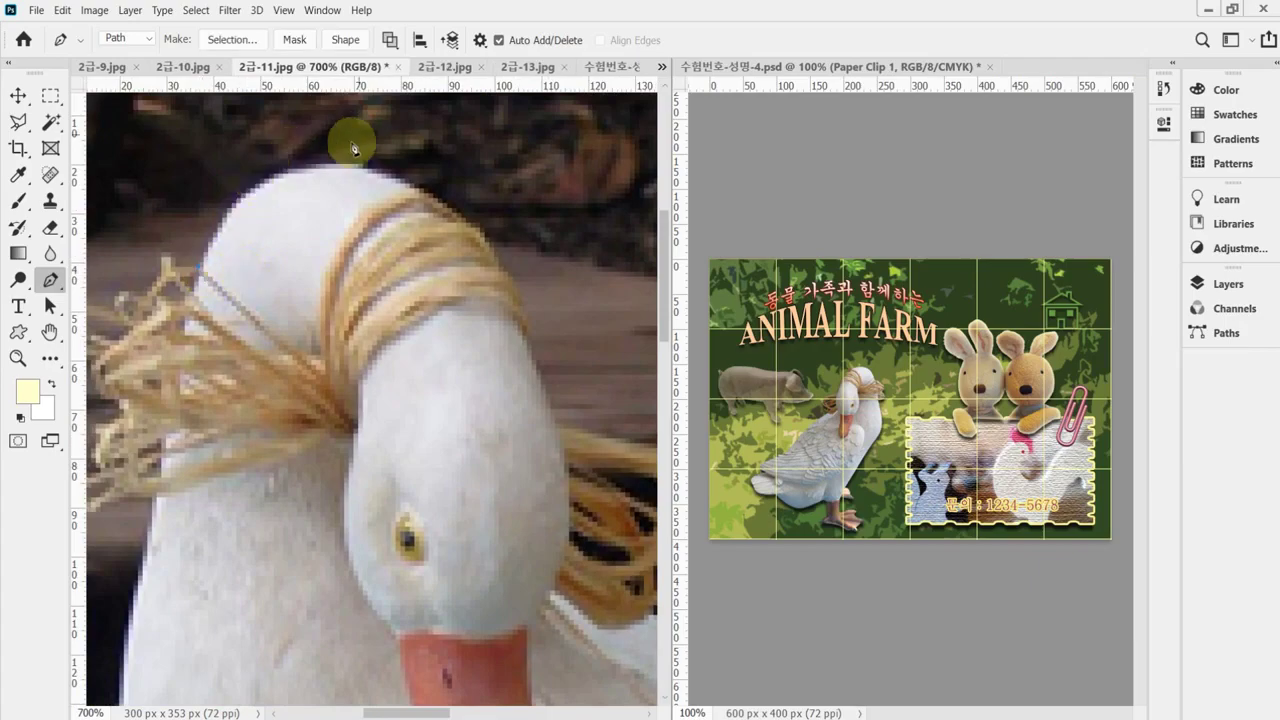
pyautogui.moveTo(301, 170); pyautogui.dragTo(485, 231)
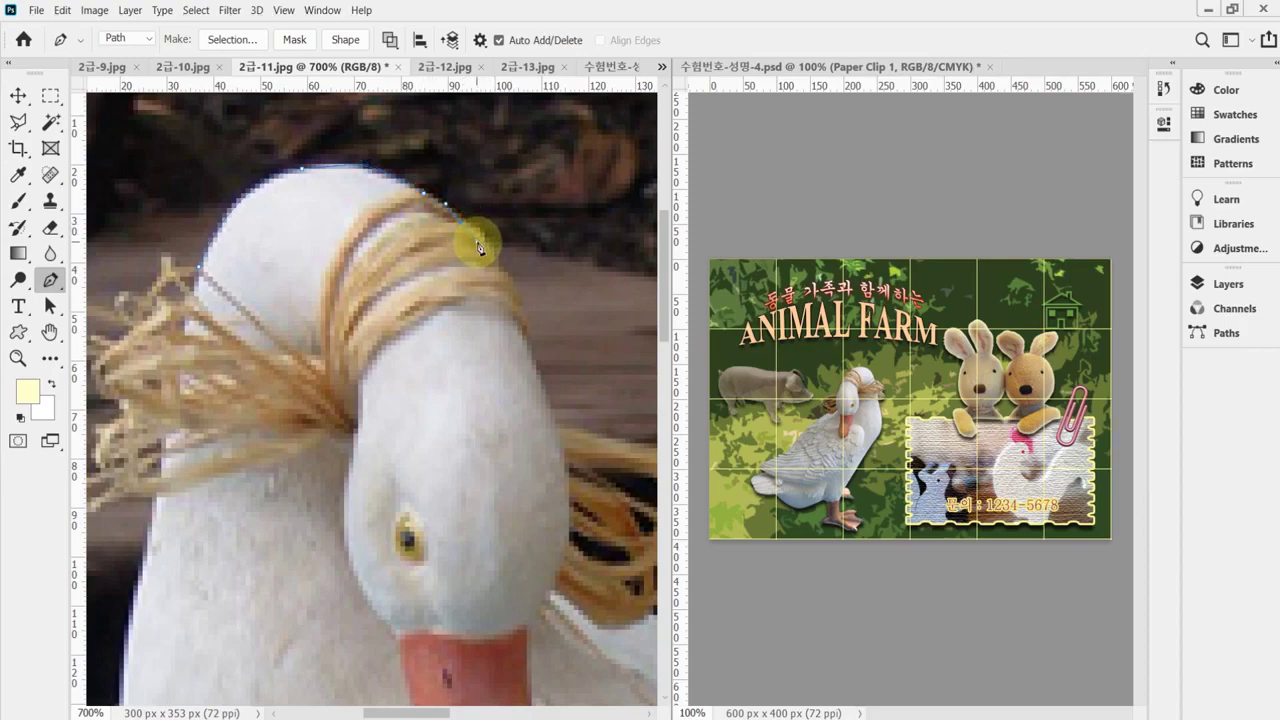
pyautogui.moveTo(503, 277); pyautogui.dragTo(514, 330)
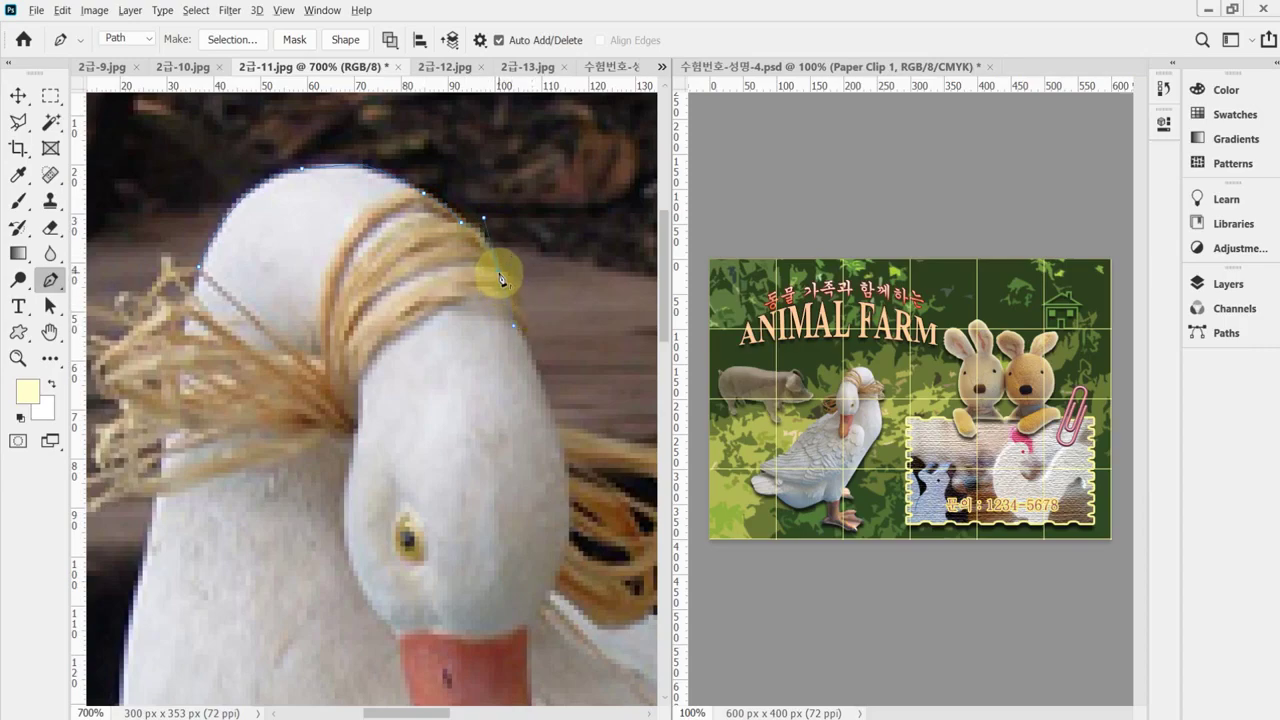
pyautogui.keyDown('alt'); pyautogui.click(502, 279); pyautogui.keyUp('alt')
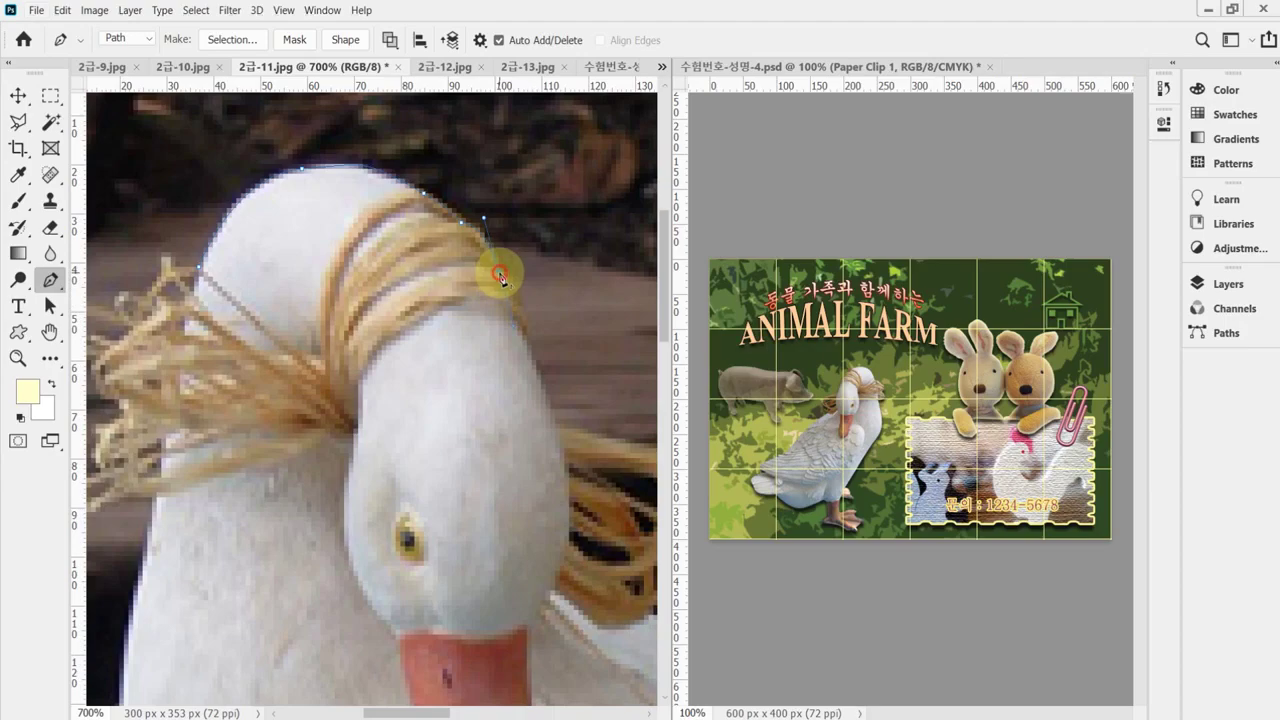
pyautogui.click(536, 341)
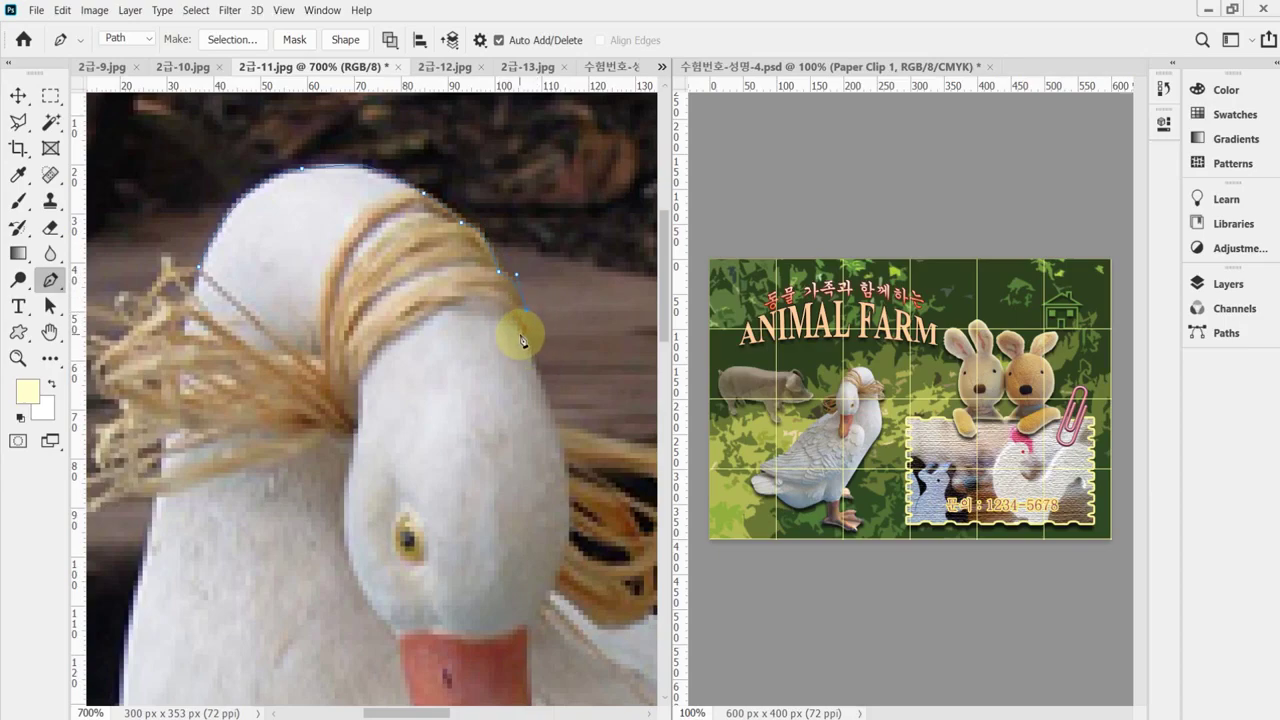
# Step: Continue the path down the goose's face and around the straw loops beside it, redoing the anchor at the loops' lower edge
pyautogui.scroll(-3, 540, 440)
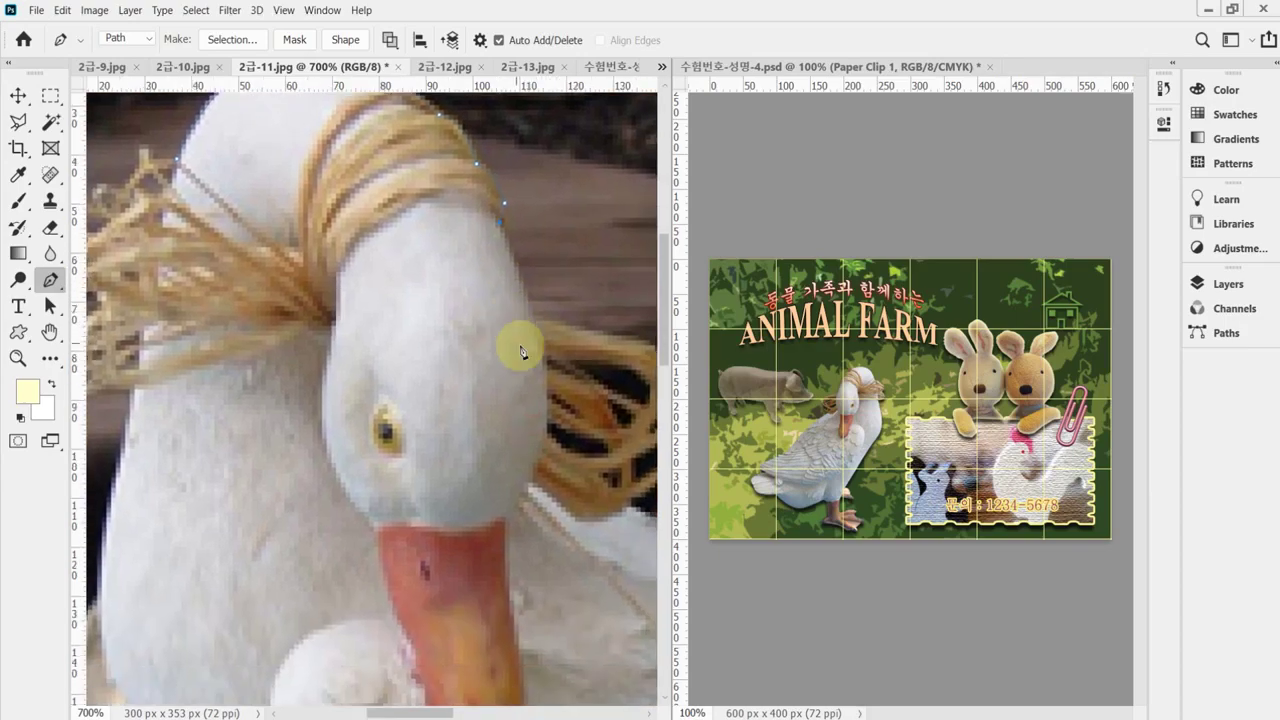
pyautogui.click(529, 292)
pyautogui.hscroll(3, 584, 378)
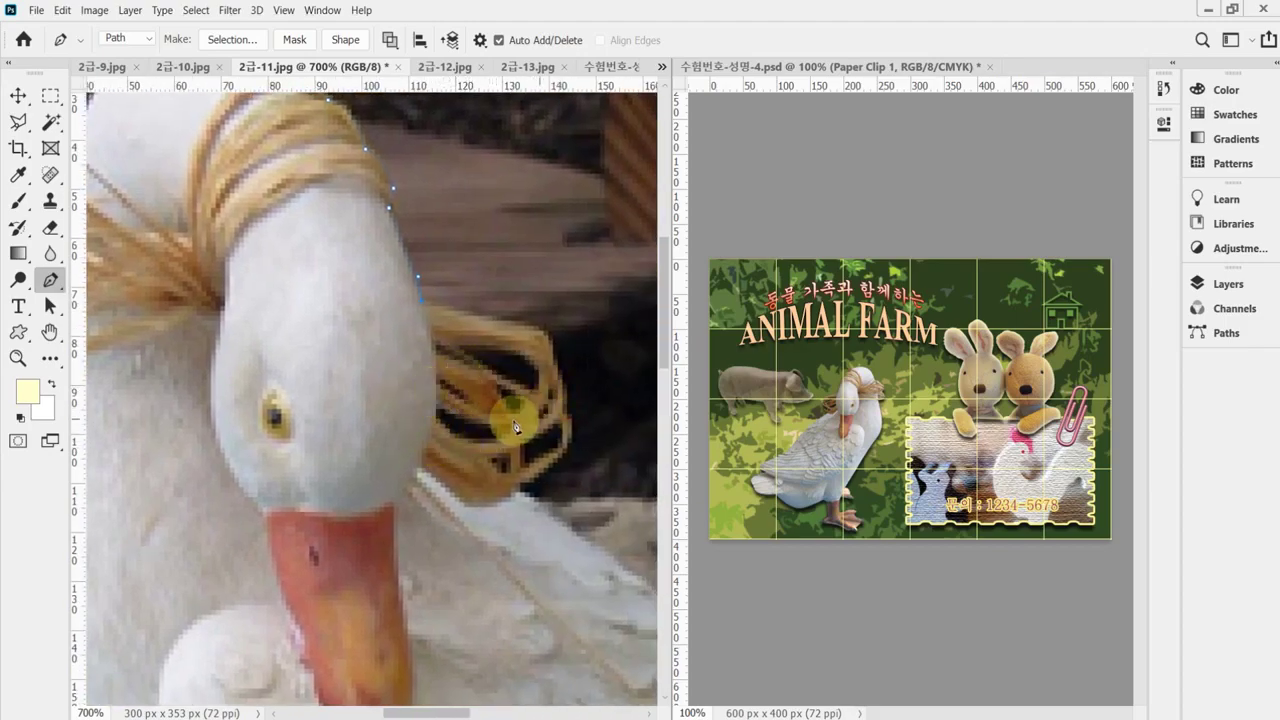
pyautogui.click(540, 328)
pyautogui.click(555, 368)
pyautogui.click(571, 452)
pyautogui.click(524, 482)
pyautogui.keyDown('alt'); pyautogui.click(523, 483); pyautogui.keyUp('alt')
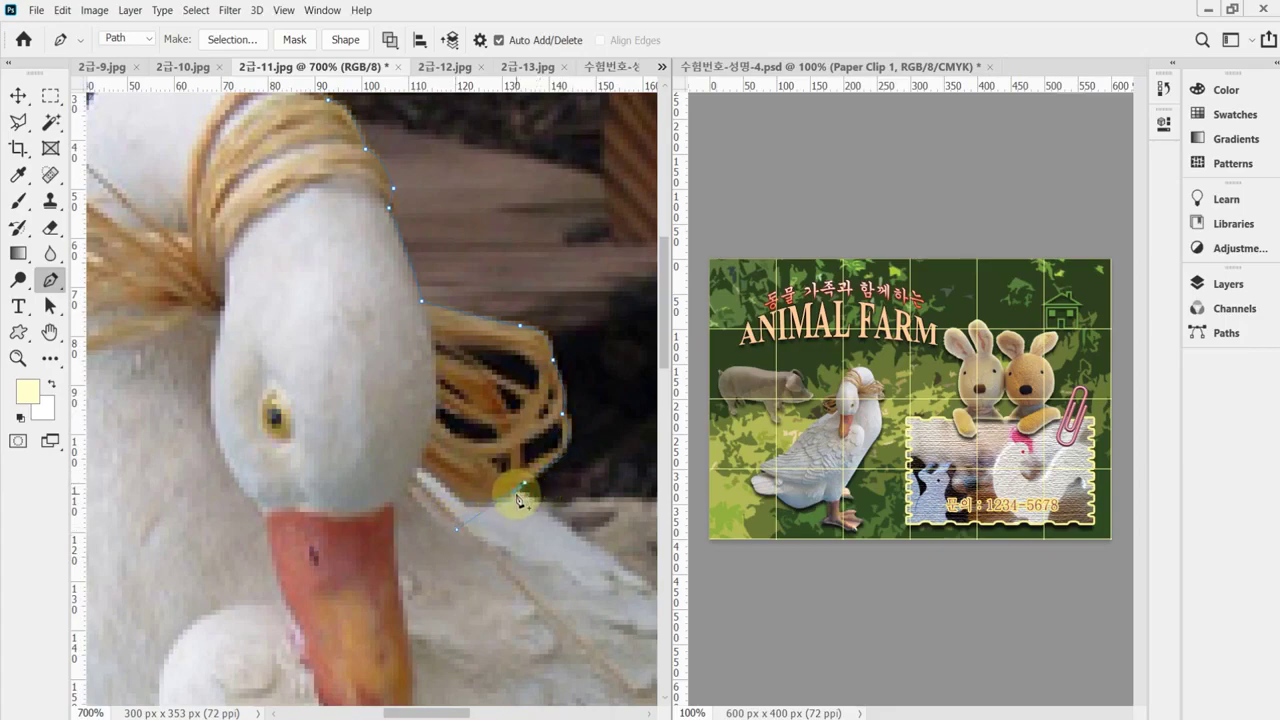
pyautogui.hotkey('ctrl', 'z')
pyautogui.moveTo(529, 491); pyautogui.dragTo(520, 493)
pyautogui.moveTo(518, 493); pyautogui.dragTo(600, 438)
# Step: Continue the path along the upper edge of the goose's back to the wing feather tip and deselect the path
pyautogui.moveTo(537, 523); pyautogui.dragTo(291, 249)
pyautogui.click(447, 341)
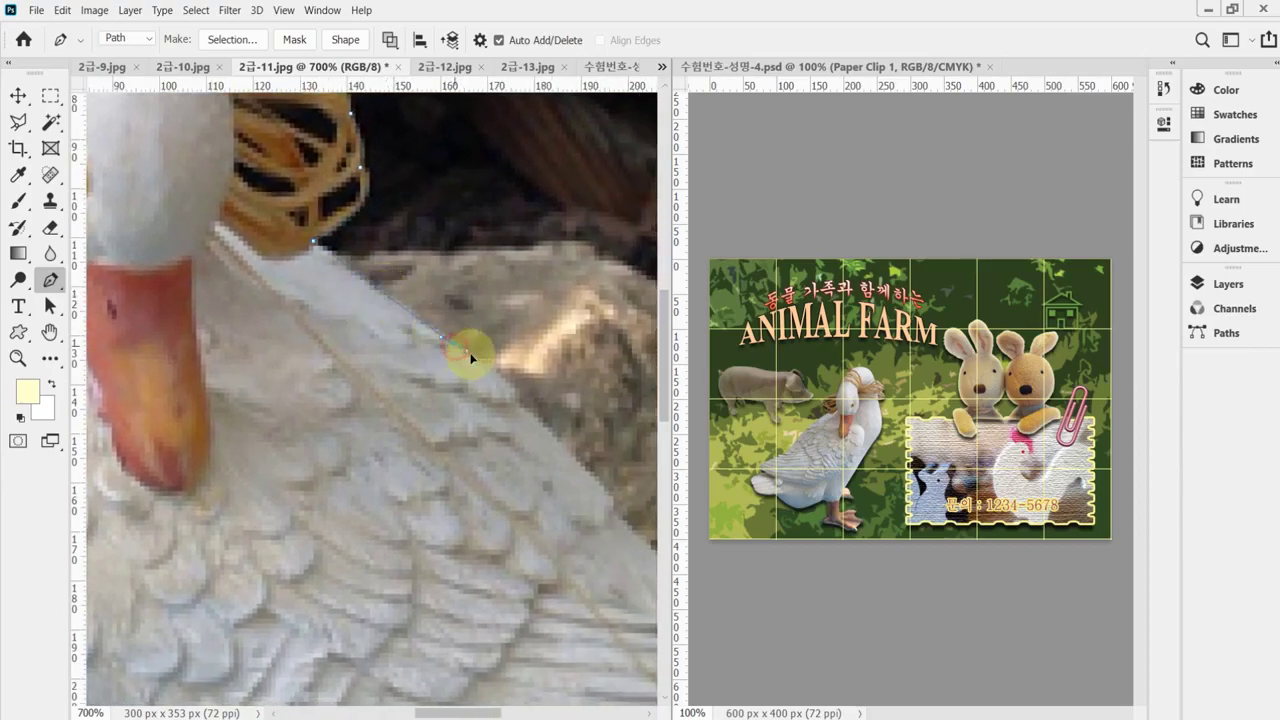
pyautogui.click(476, 357)
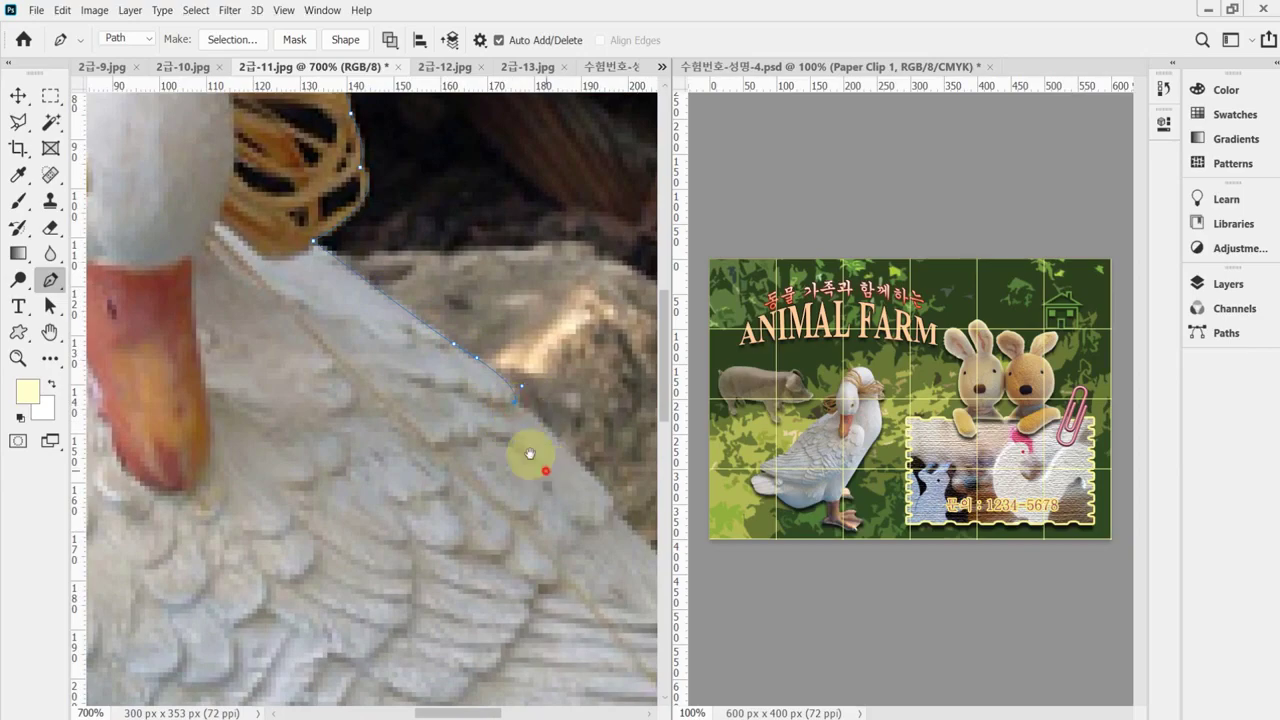
pyautogui.moveTo(543, 471); pyautogui.dragTo(428, 328)
pyautogui.click(487, 343)
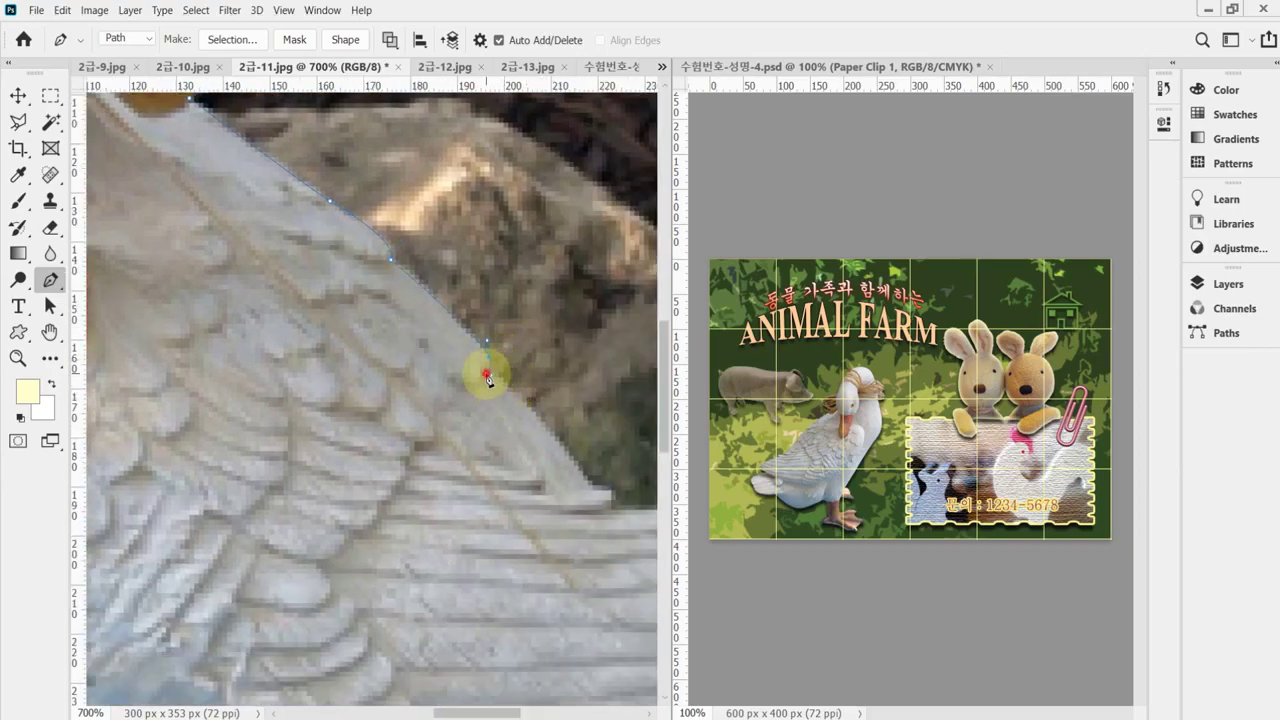
pyautogui.click(488, 376)
pyautogui.click(535, 401)
pyautogui.click(573, 462)
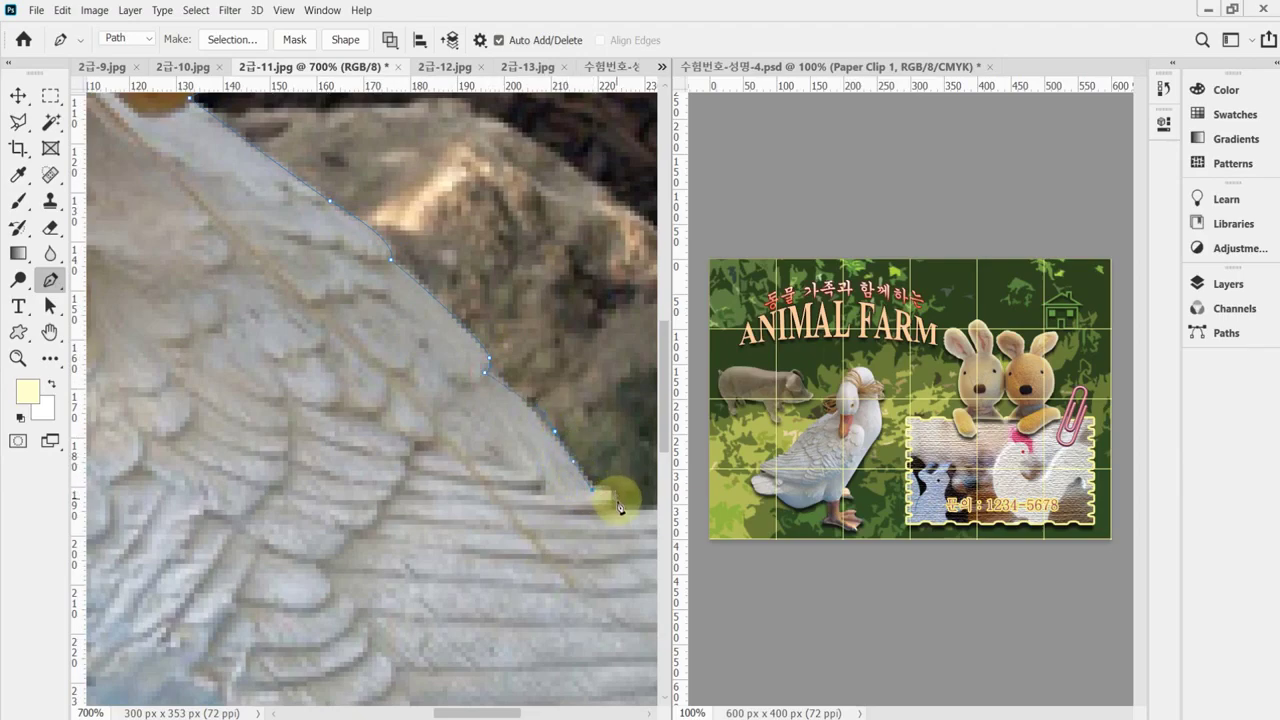
pyautogui.click(610, 508)
pyautogui.click(600, 530)
pyautogui.click(748, 346)
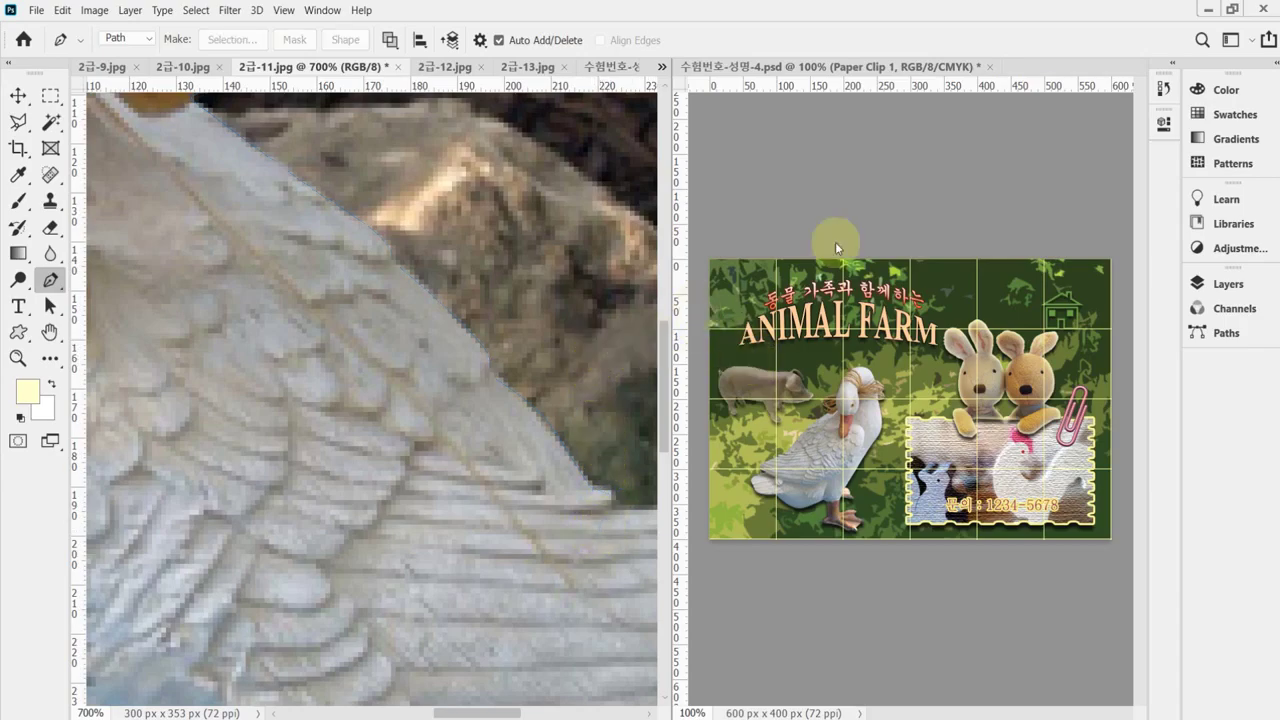
# Step: Activate the saved Path 1 outline of the whole goose and convert it to a selection
pyautogui.click(1200, 338)
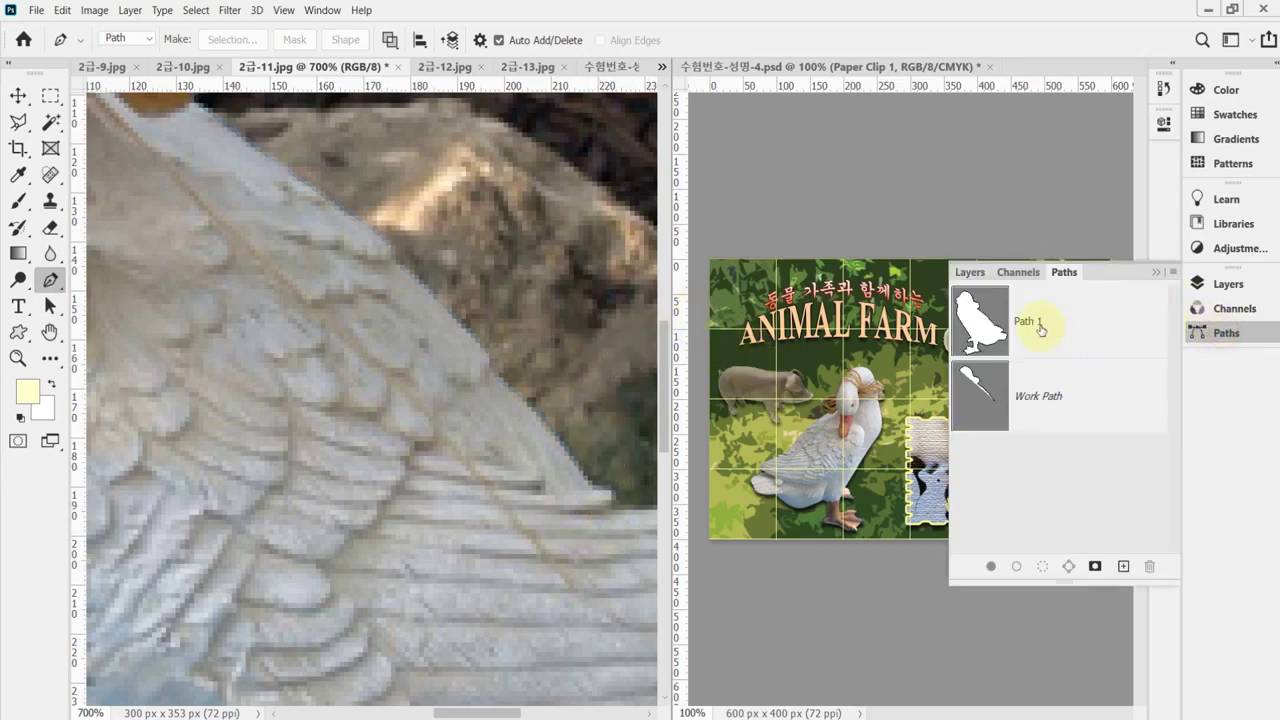
pyautogui.click(1048, 325)
pyautogui.click(1197, 333)
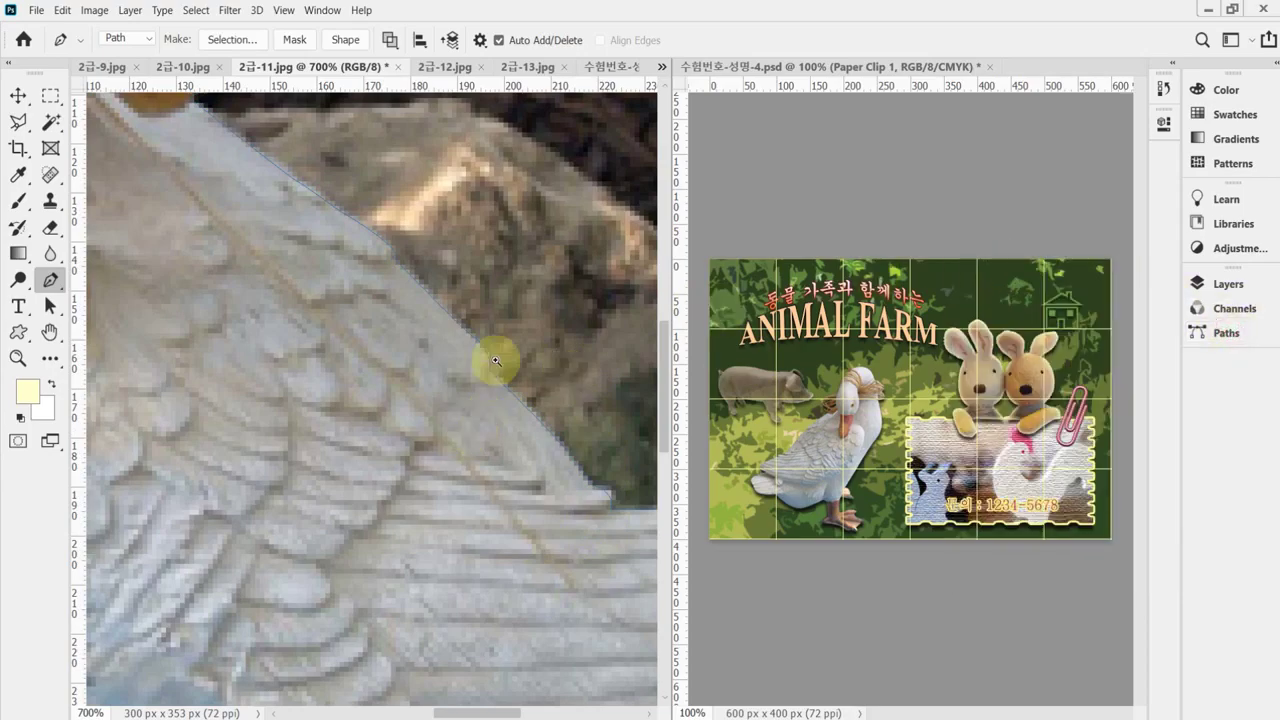
pyautogui.keyDown('alt'); pyautogui.click(405, 400); pyautogui.keyUp('alt')
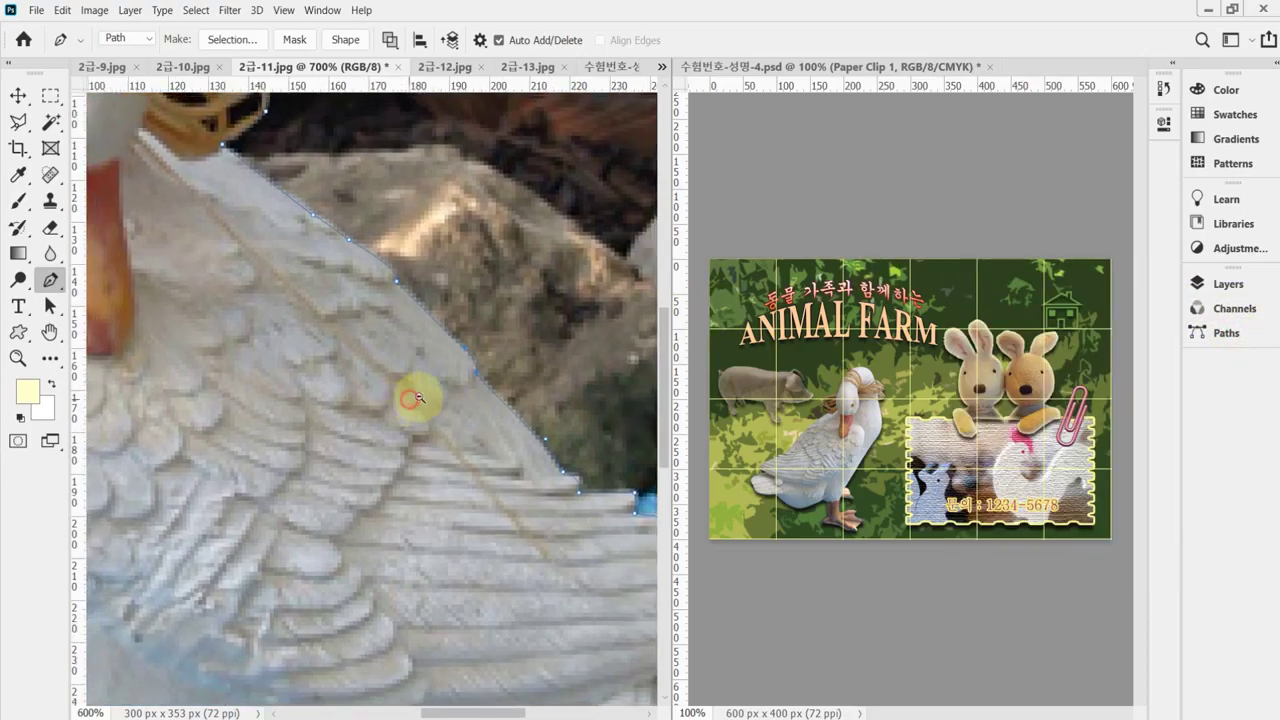
pyautogui.keyDown('alt'); pyautogui.click(369, 322); pyautogui.keyUp('alt')
pyautogui.keyDown('alt'); pyautogui.click(410, 370); pyautogui.keyUp('alt')
pyautogui.keyDown('alt'); pyautogui.click(380, 340); pyautogui.keyUp('alt')
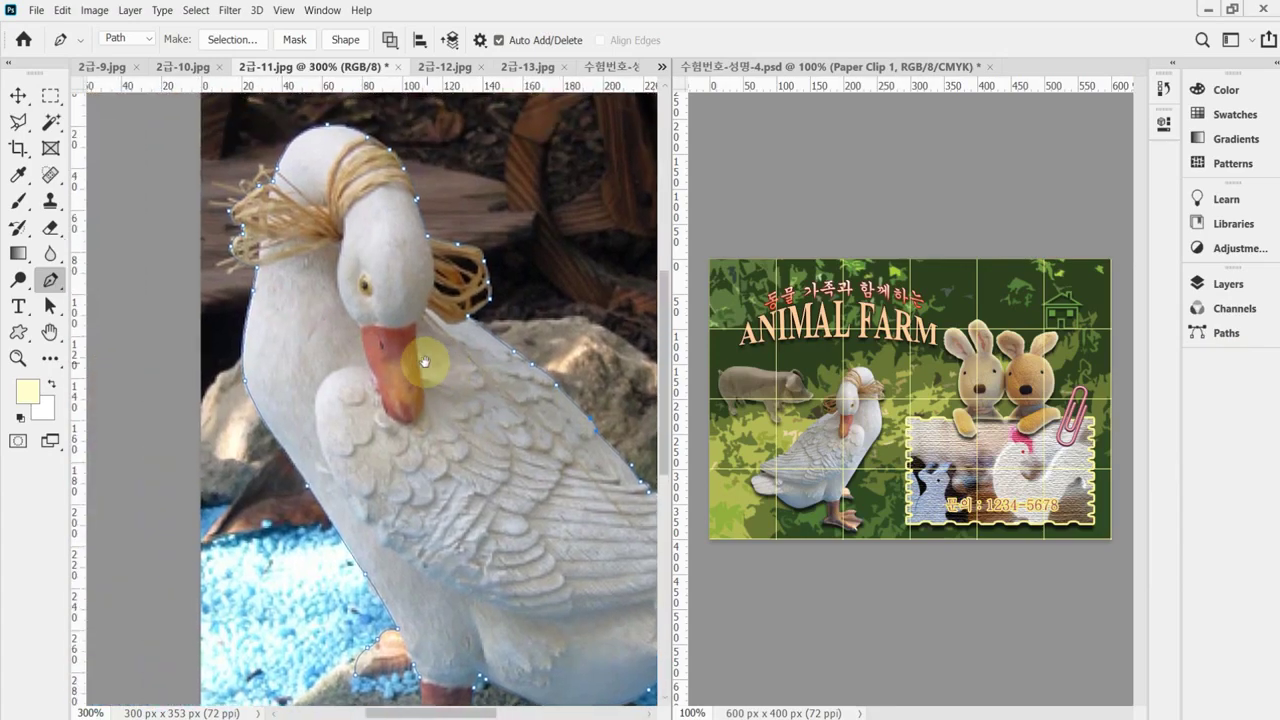
pyautogui.keyDown('ctrl'); pyautogui.click(332, 206); pyautogui.keyUp('ctrl')
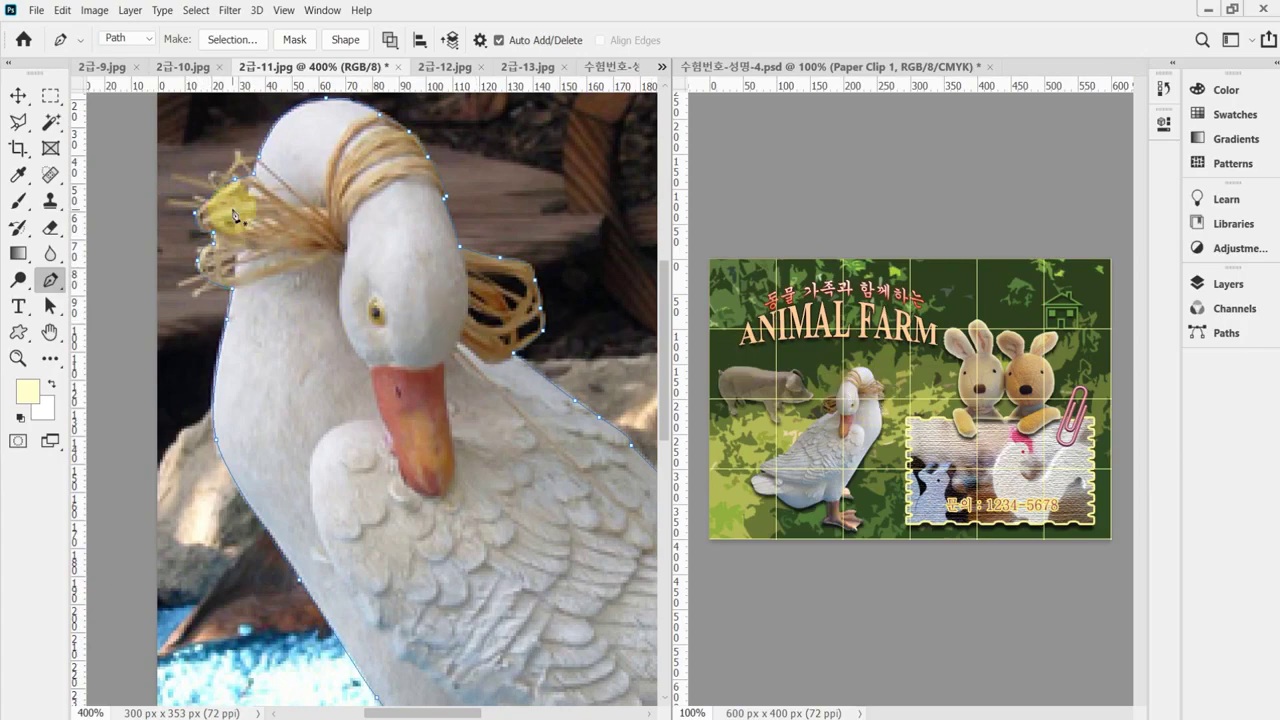
pyautogui.keyDown('alt'); pyautogui.click(300, 272); pyautogui.keyUp('alt')
pyautogui.keyDown('alt'); pyautogui.click(300, 275); pyautogui.keyUp('alt')
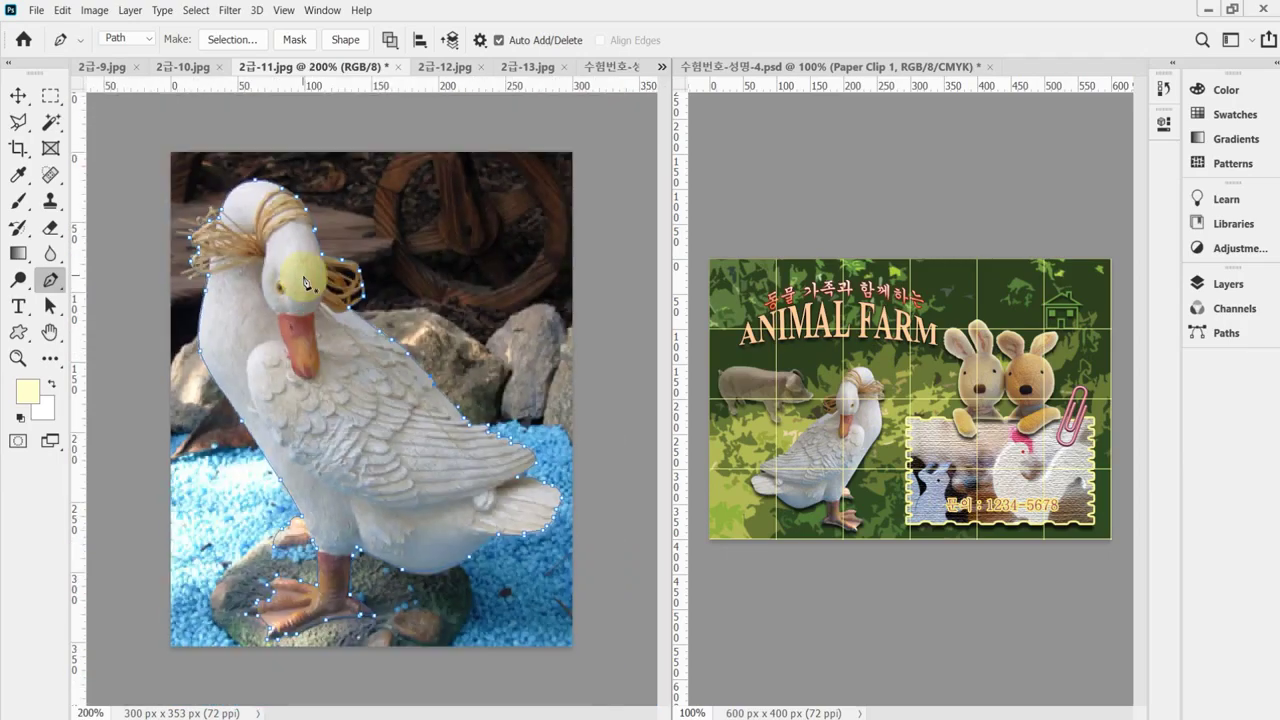
pyautogui.hotkey('ctrl', 'Return')
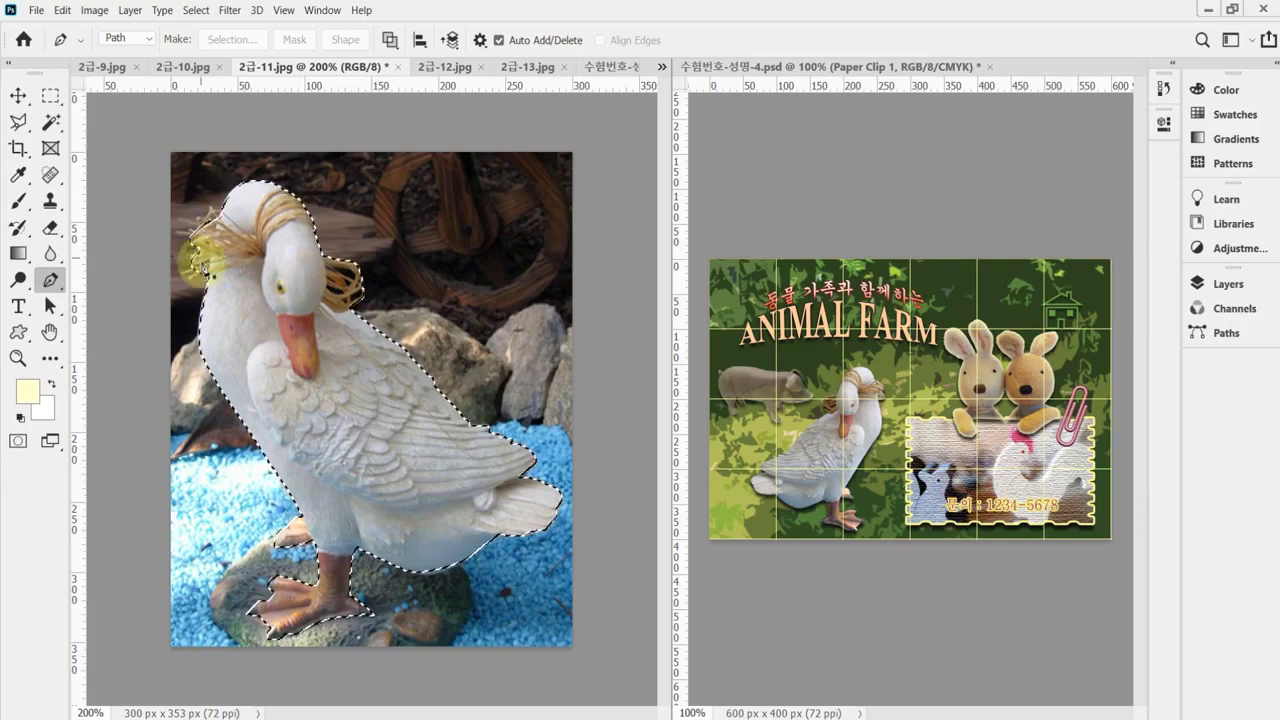
# Step: Inspect the selection edge around the goose's head and straw loops, and display the selection in Quick Mask mode
pyautogui.keyDown('ctrl'); pyautogui.click(374, 350); pyautogui.keyUp('ctrl')
pyautogui.keyDown('ctrl'); pyautogui.click(374, 350); pyautogui.keyUp('ctrl')
pyautogui.moveTo(334, 229); pyautogui.dragTo(355, 272)
pyautogui.keyDown('ctrl'); pyautogui.click(355, 272); pyautogui.keyUp('ctrl')
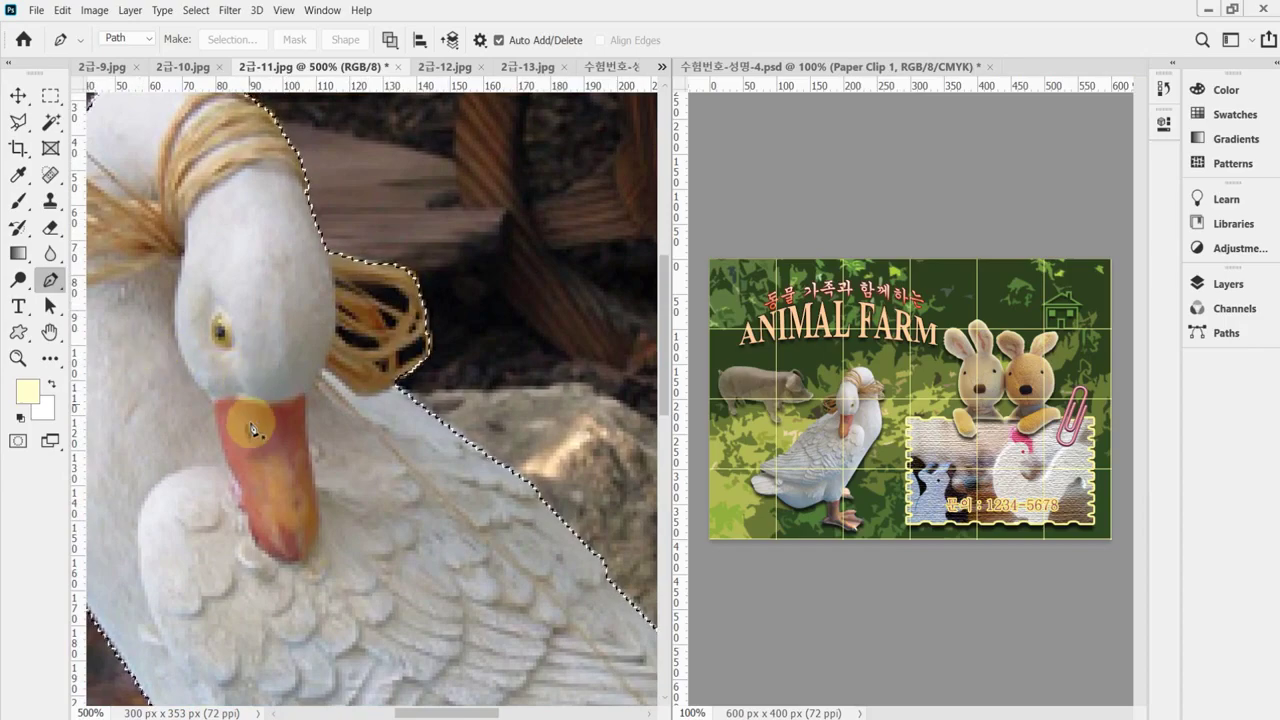
pyautogui.scroll(2, 247, 424)
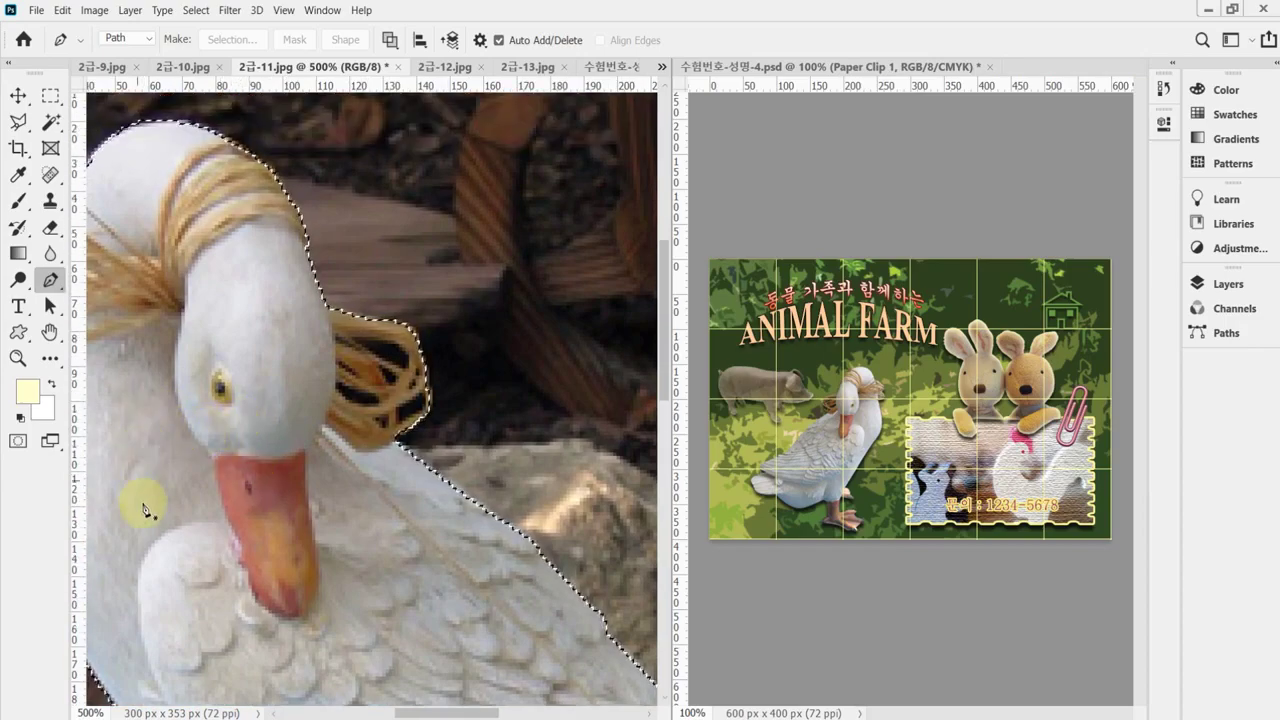
pyautogui.click(17, 442)
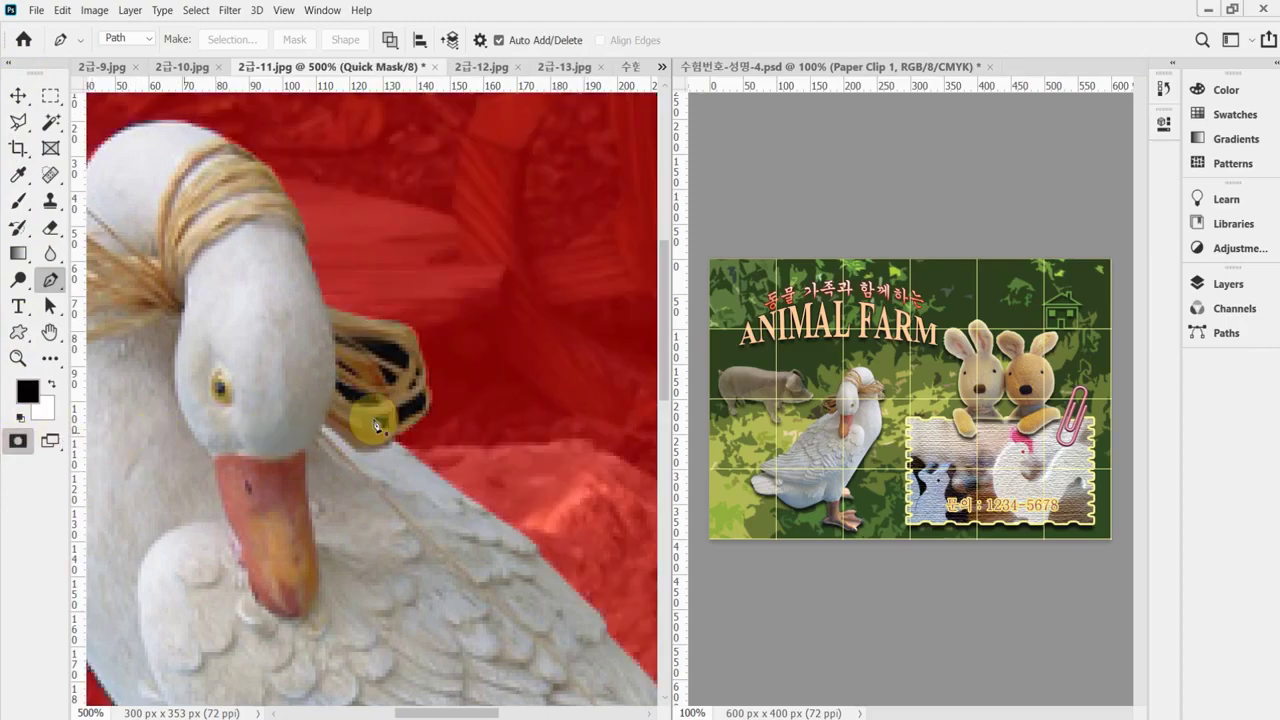
pyautogui.scroll(-1, 400, 398)
pyautogui.scroll(-1, 410, 392)
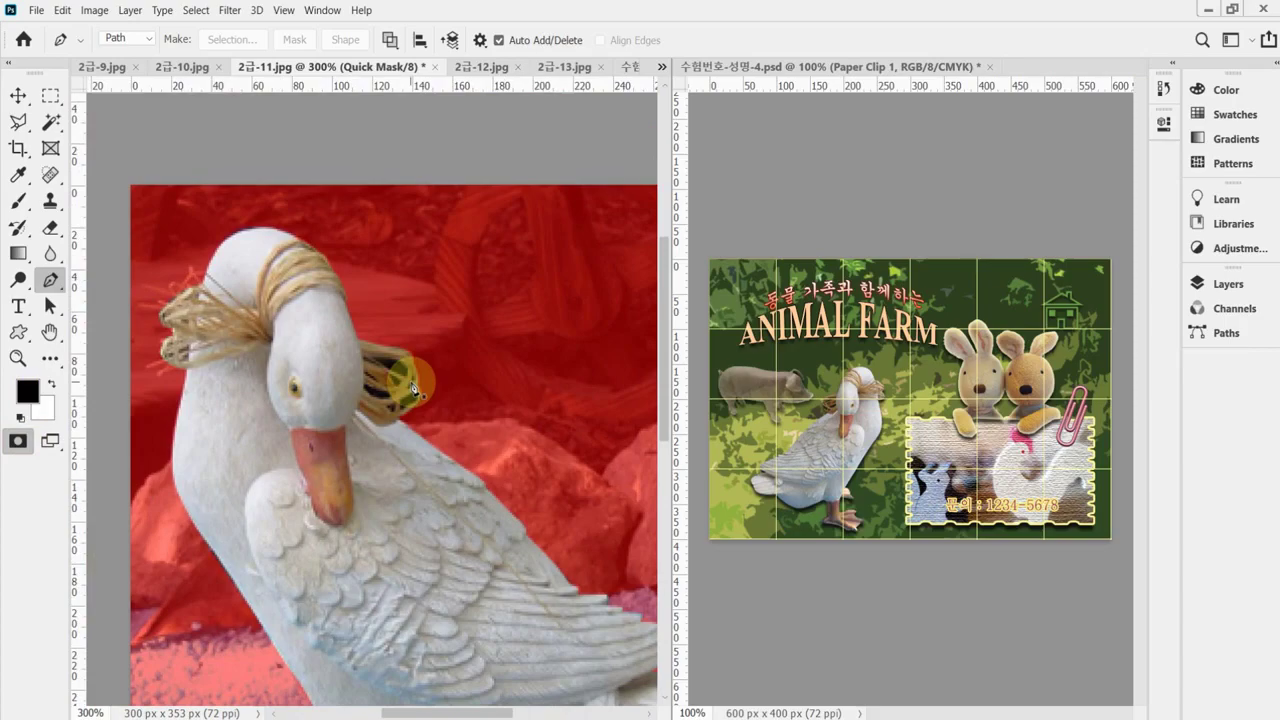
pyautogui.scroll(-2, 443, 534)
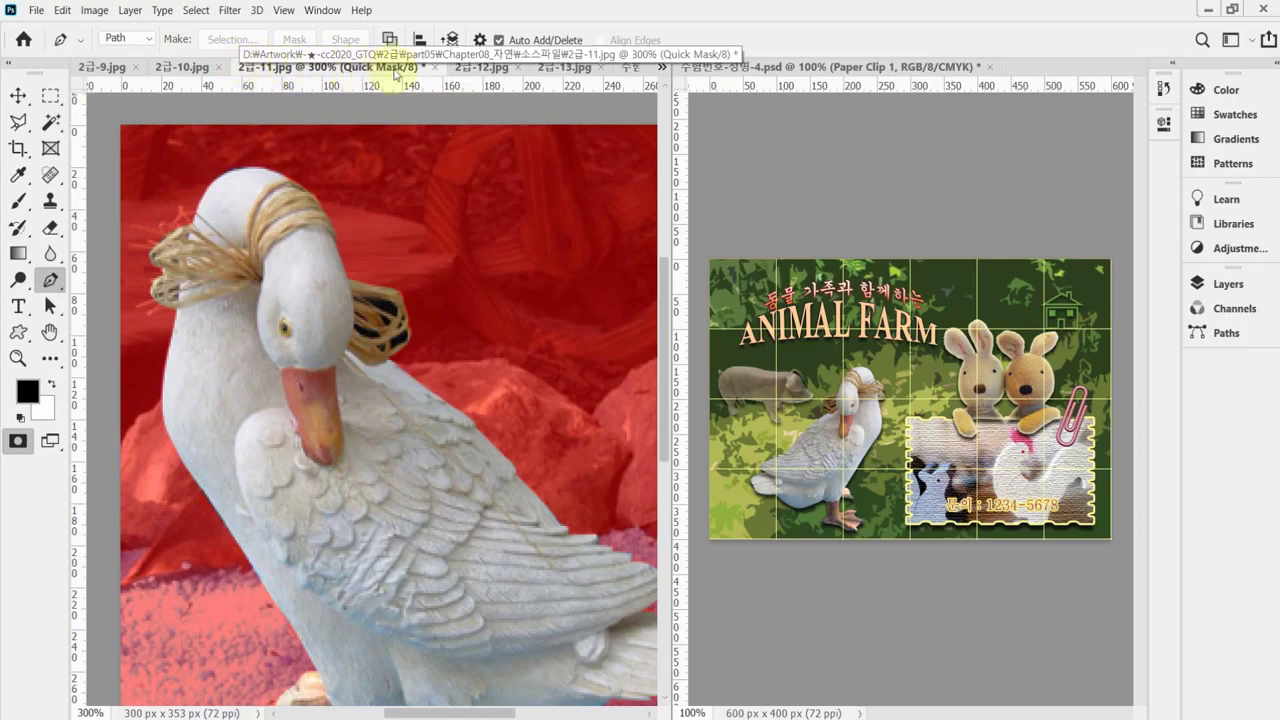
pyautogui.click(19, 441)
pyautogui.click(19, 441)
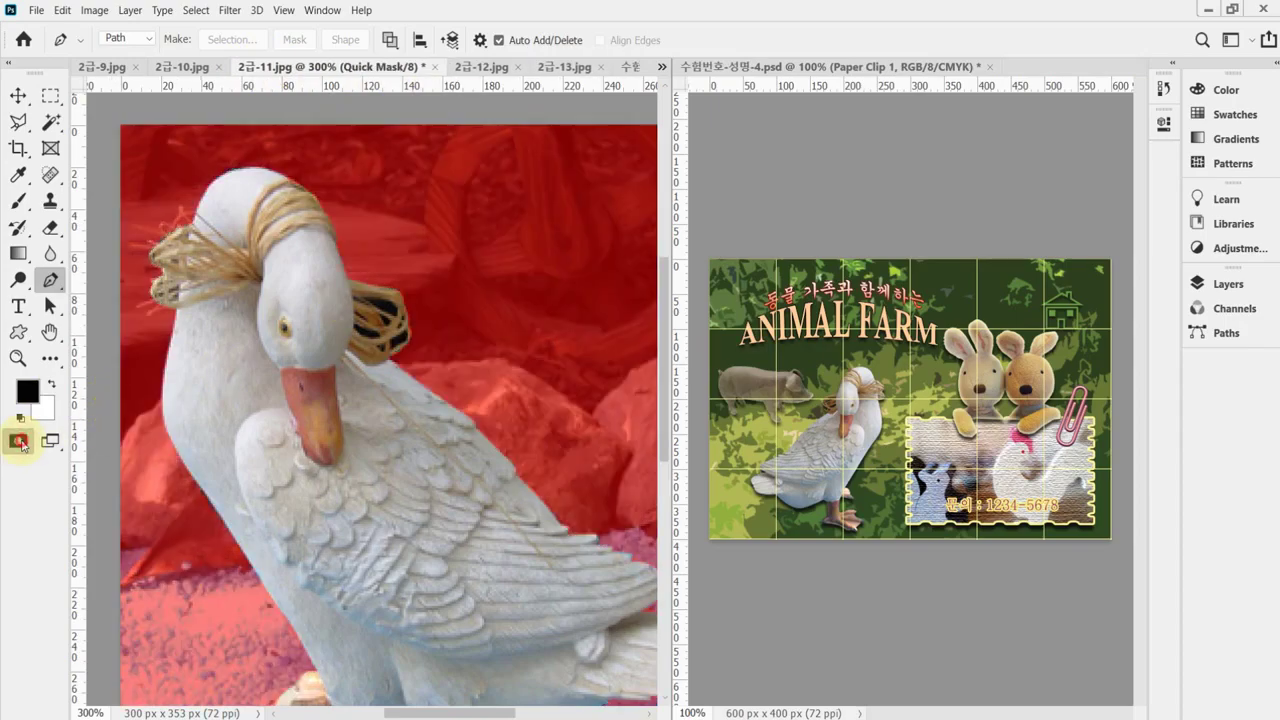
# Step: Set the Quick Mask overlay colour for the goose image to green (00ff06)
pyautogui.click(19, 441)
pyautogui.click(19, 441)
pyautogui.click(25, 443)
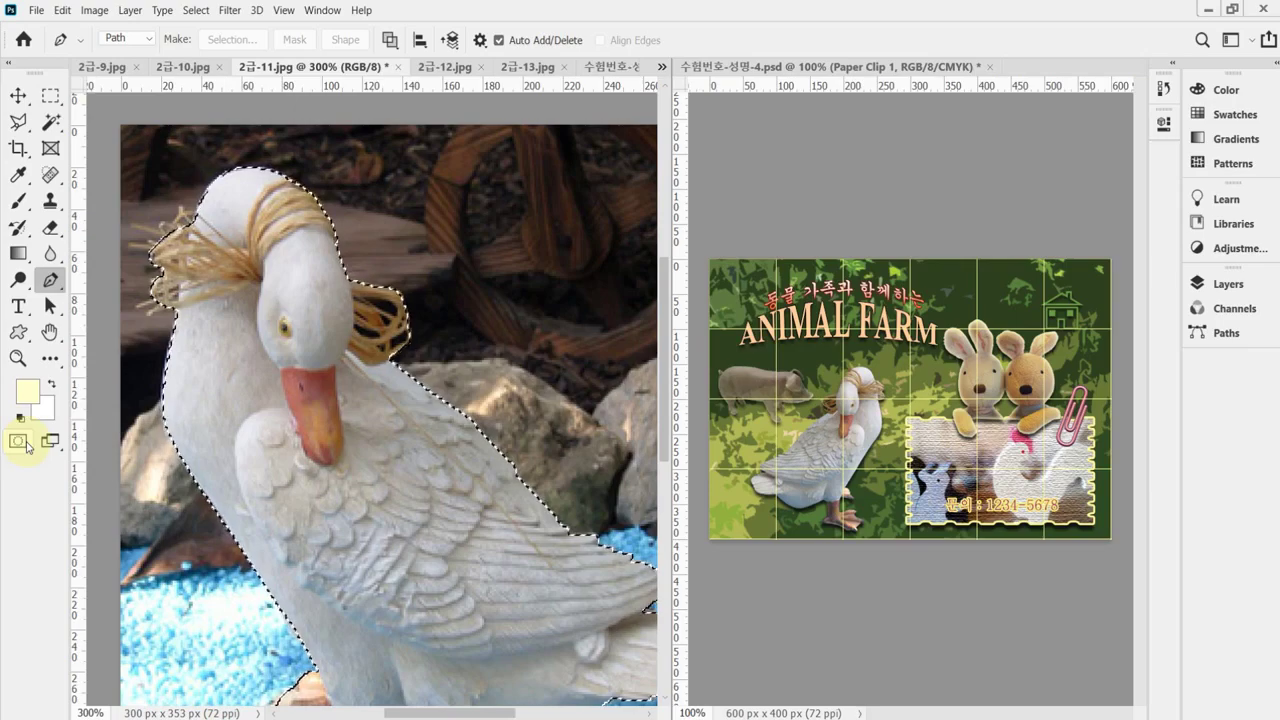
pyautogui.doubleClick(22, 442)
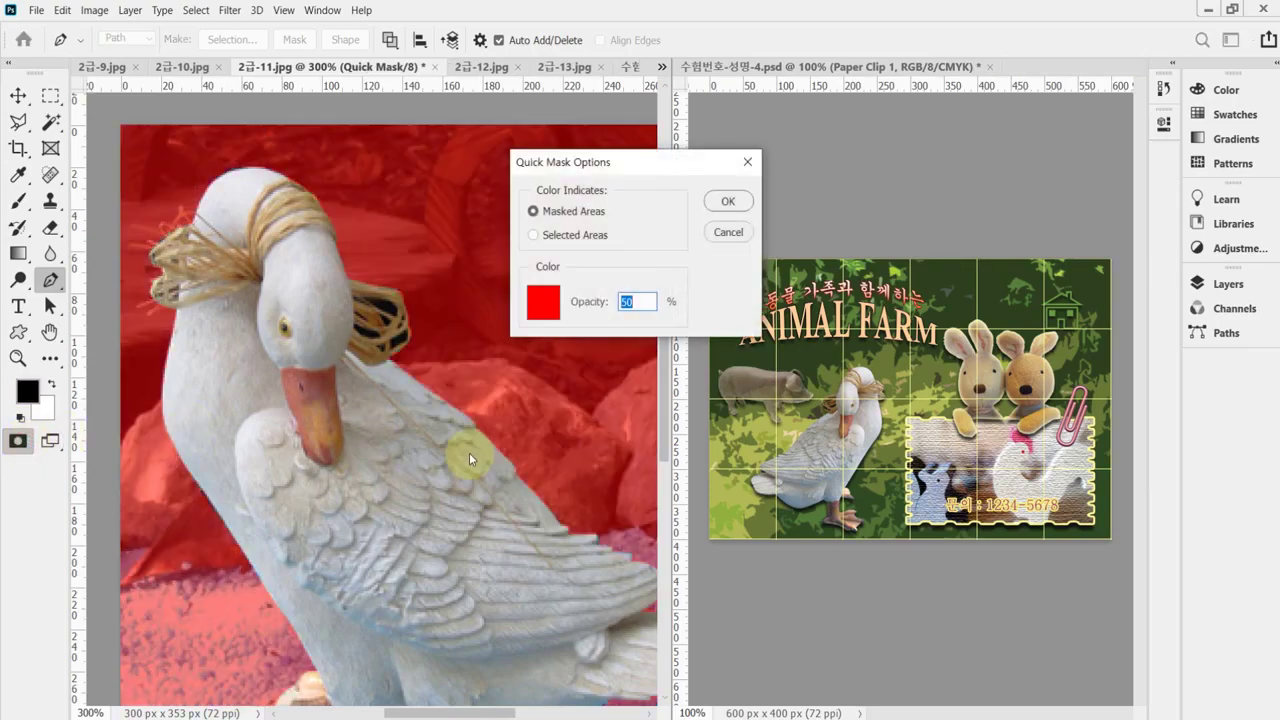
pyautogui.moveTo(563, 163); pyautogui.dragTo(517, 185)
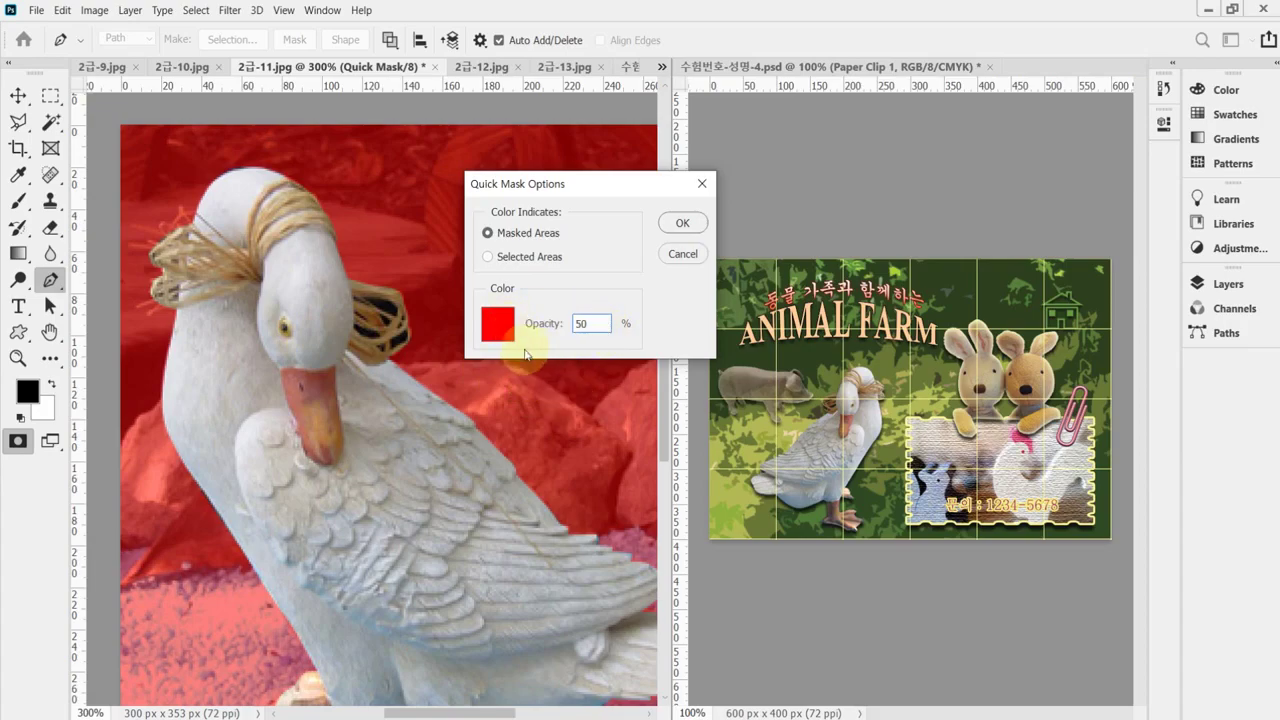
pyautogui.click(496, 331)
pyautogui.moveTo(485, 303); pyautogui.dragTo(776, 315)
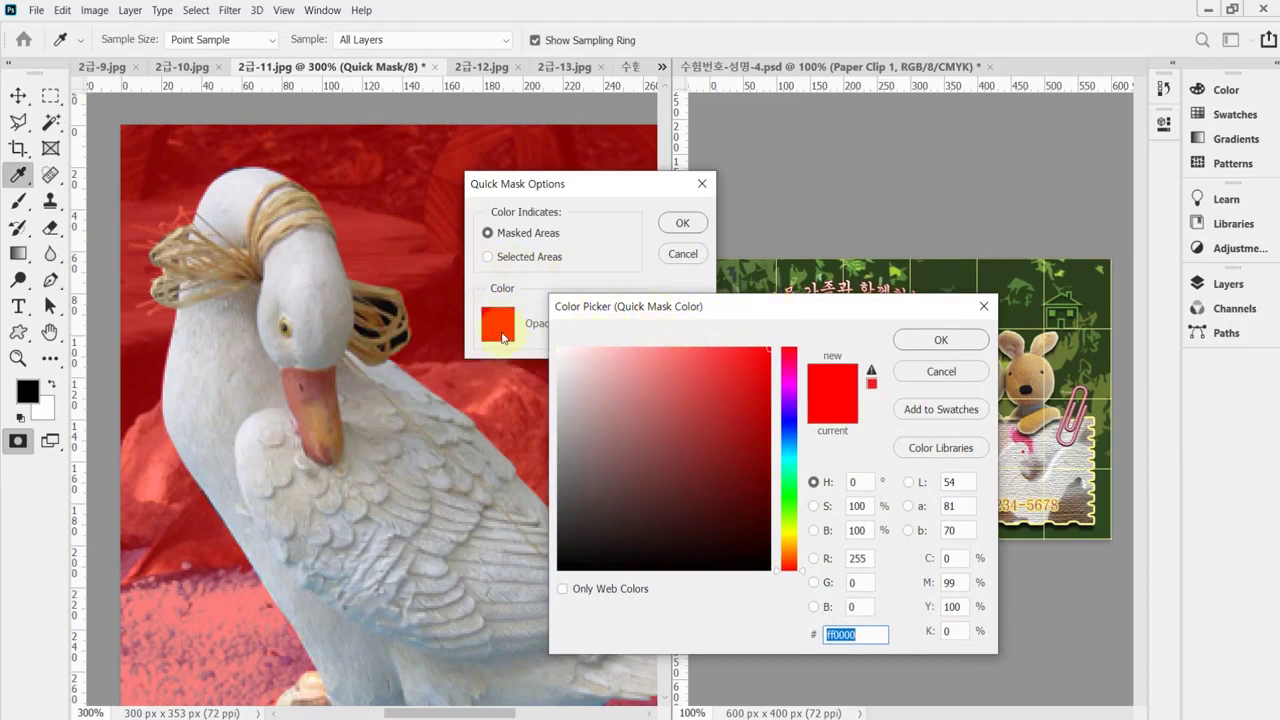
pyautogui.click(789, 498)
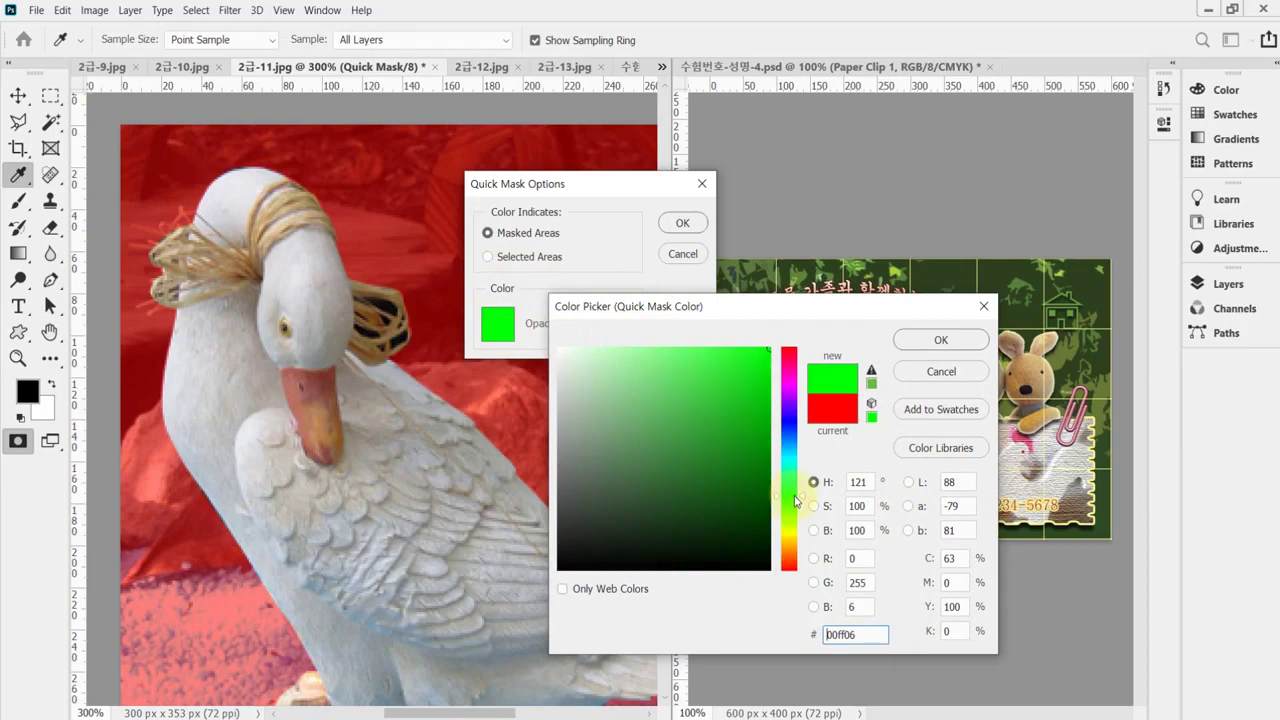
pyautogui.click(940, 340)
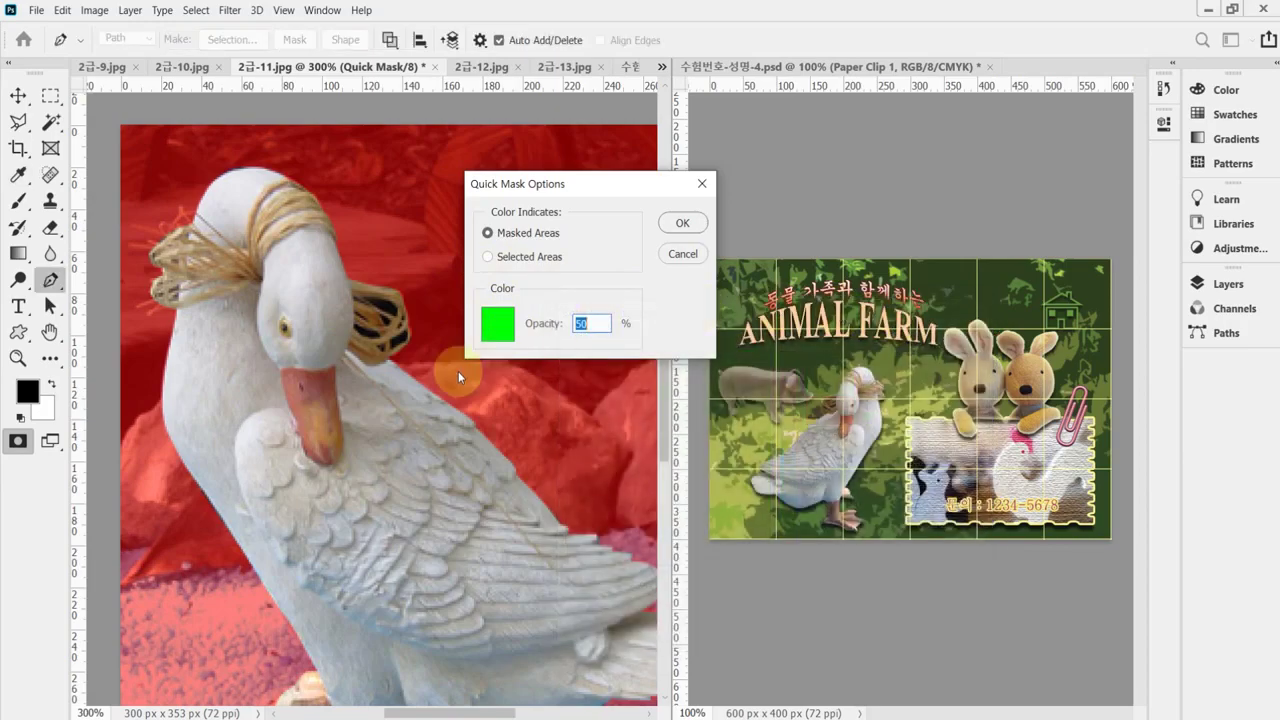
pyautogui.click(678, 223)
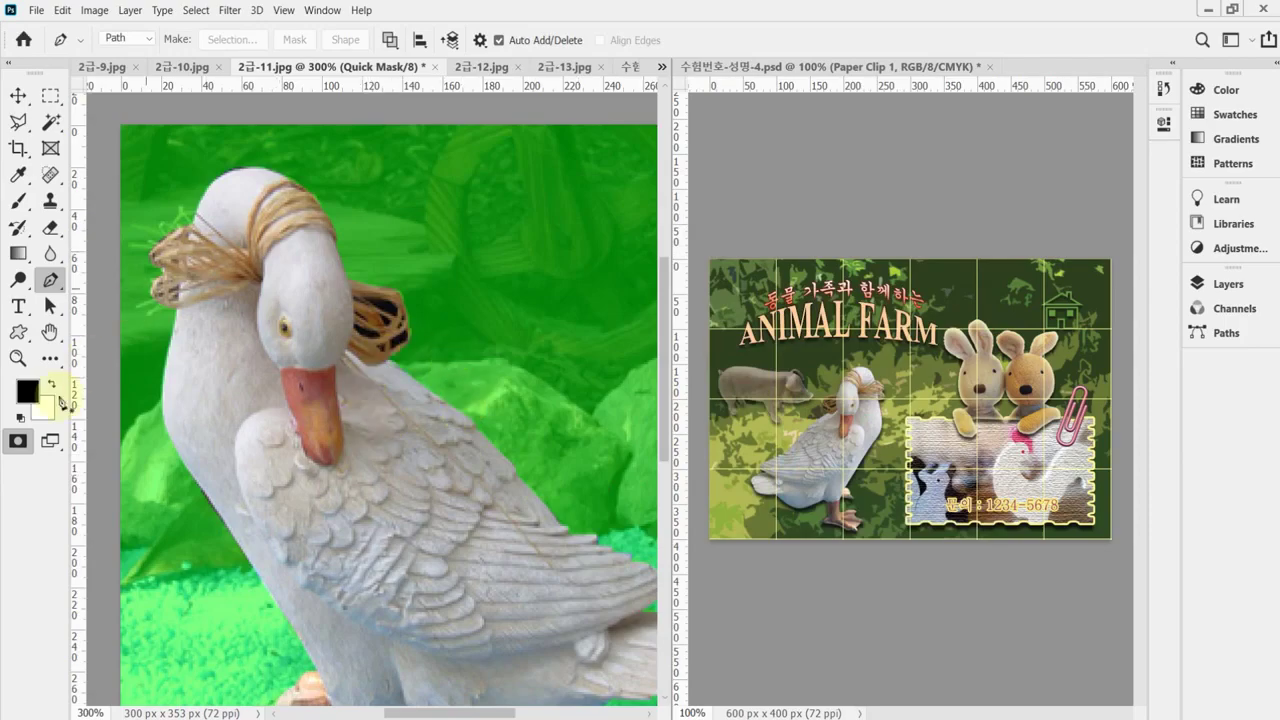
# Step: Set the Quick Mask overlay colour back to red (ff0000), keeping the mask displayed over the background
pyautogui.click(21, 416)
pyautogui.click(18, 441)
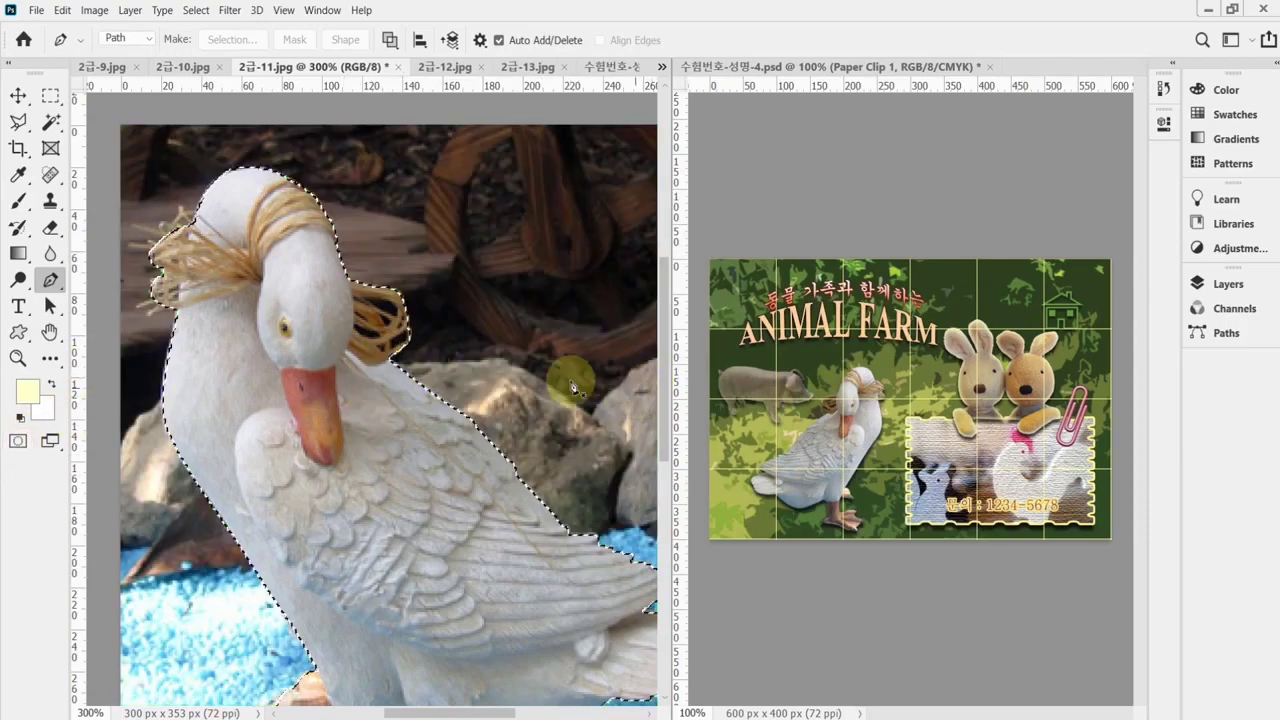
pyautogui.doubleClick(18, 441)
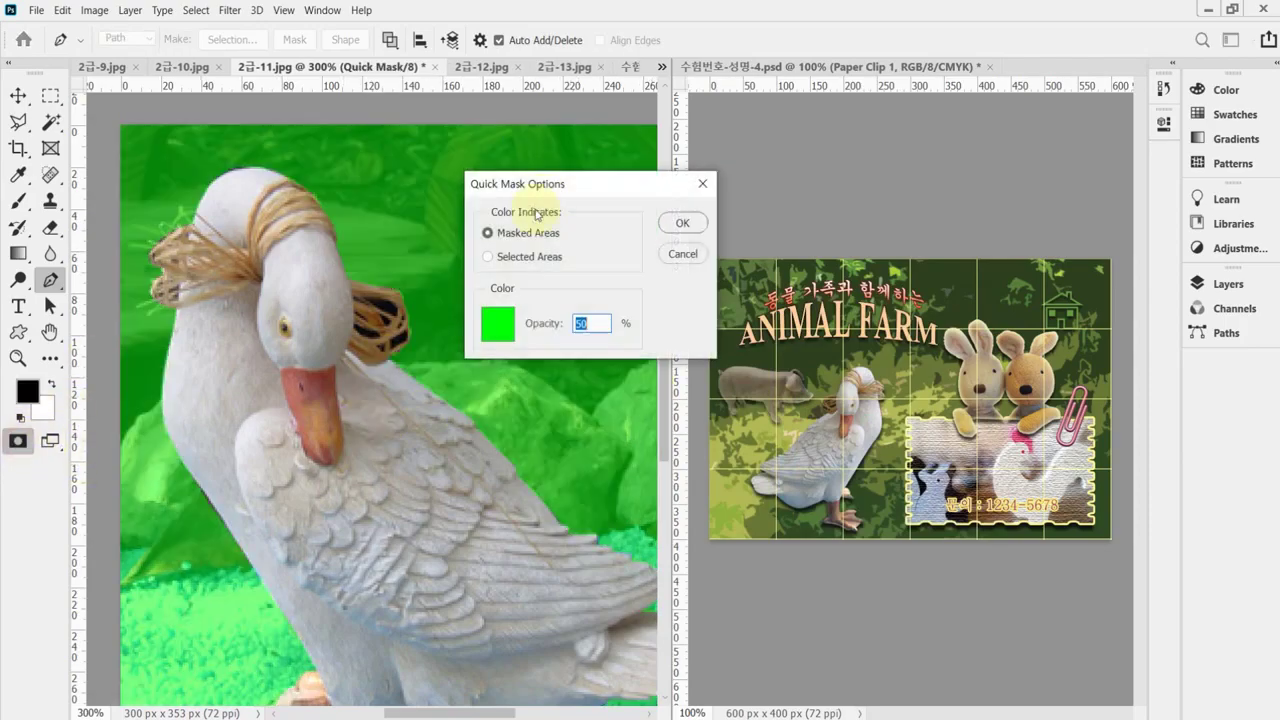
pyautogui.click(503, 343)
pyautogui.click(795, 346)
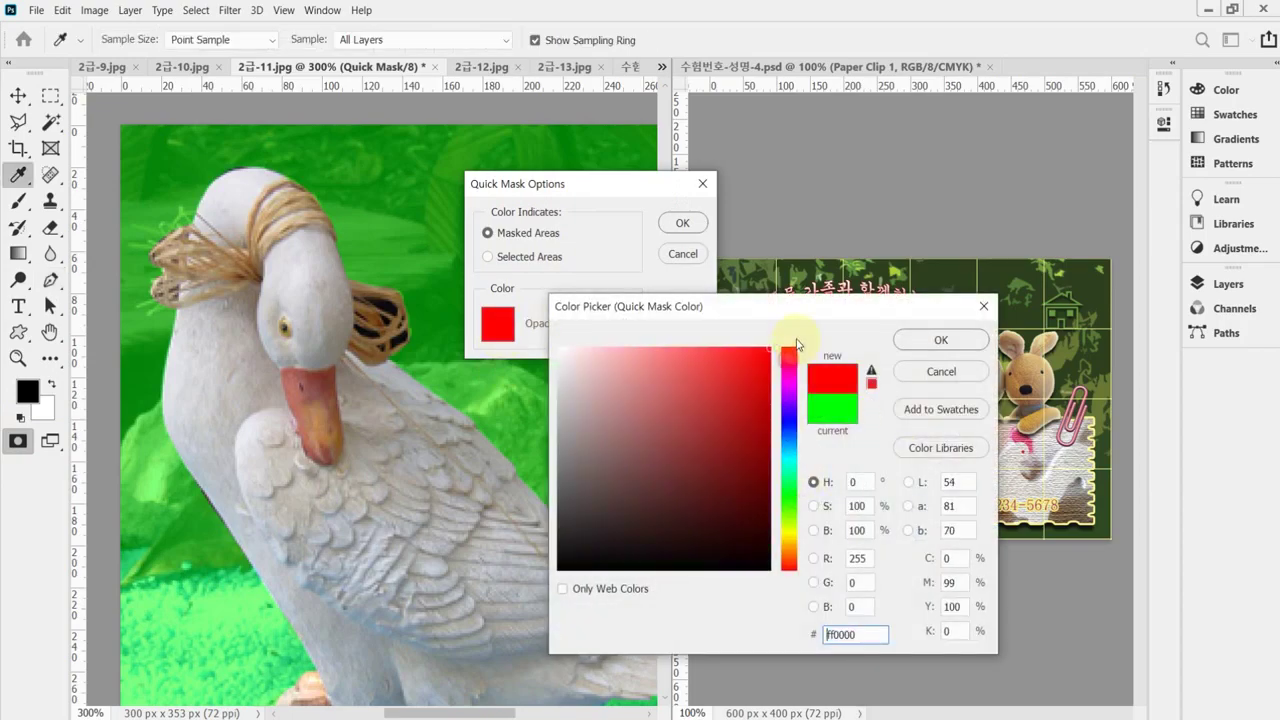
pyautogui.click(941, 340)
pyautogui.click(679, 223)
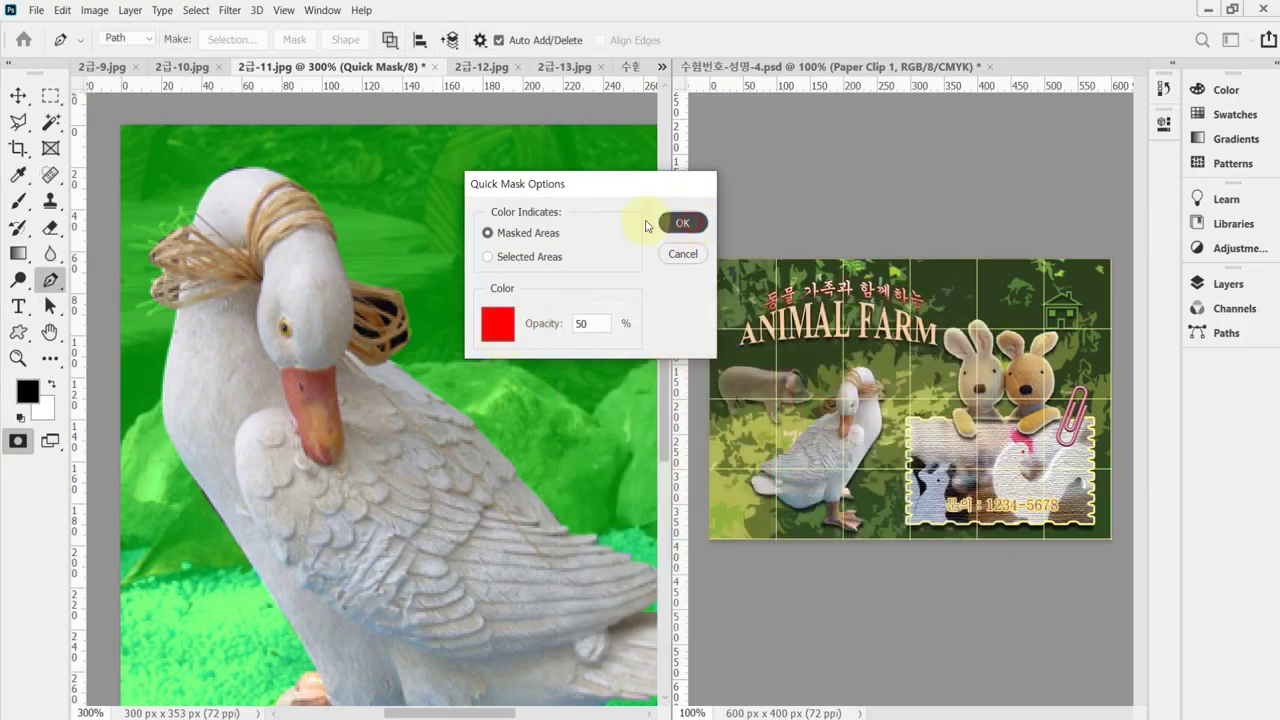
# Step: Widen the 2급-11.jpg document pane and magnify the straw loops beside the goose's face
pyautogui.click(409, 379)
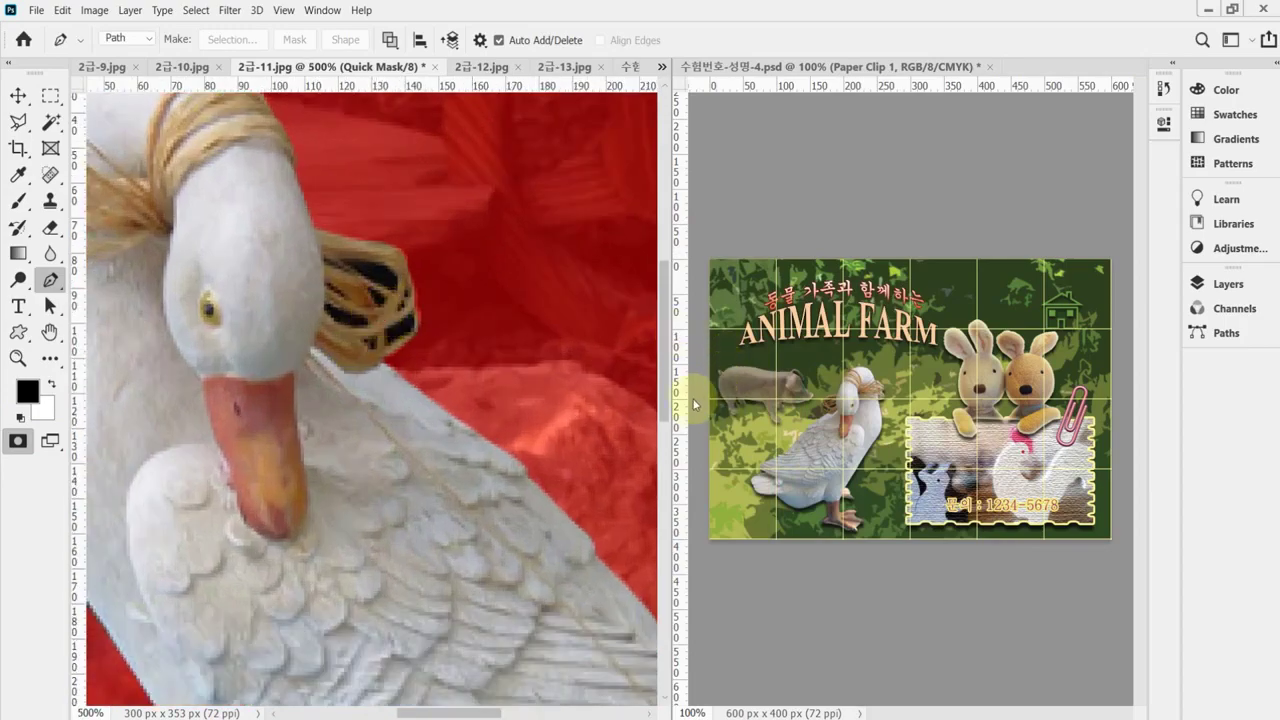
pyautogui.click(796, 396)
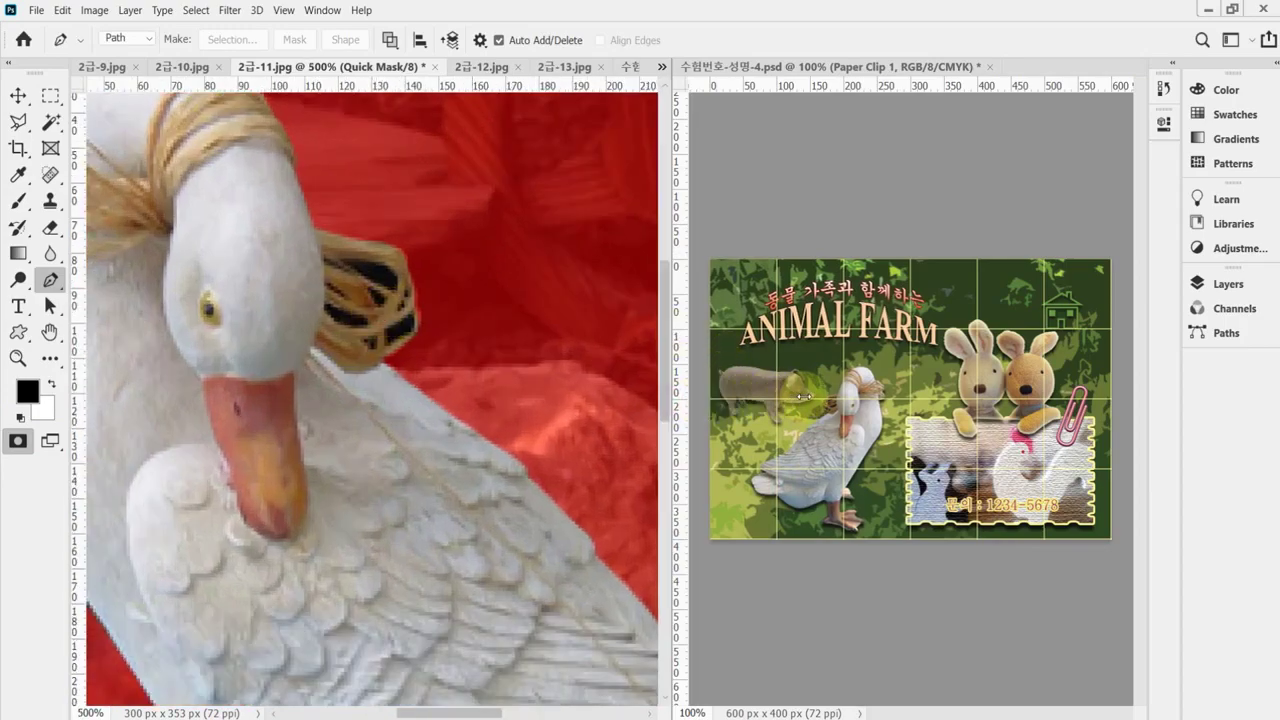
pyautogui.click(663, 334)
pyautogui.moveTo(405, 290); pyautogui.dragTo(511, 346)
pyautogui.keyDown('ctrl'); pyautogui.click(511, 346); pyautogui.keyUp('ctrl')
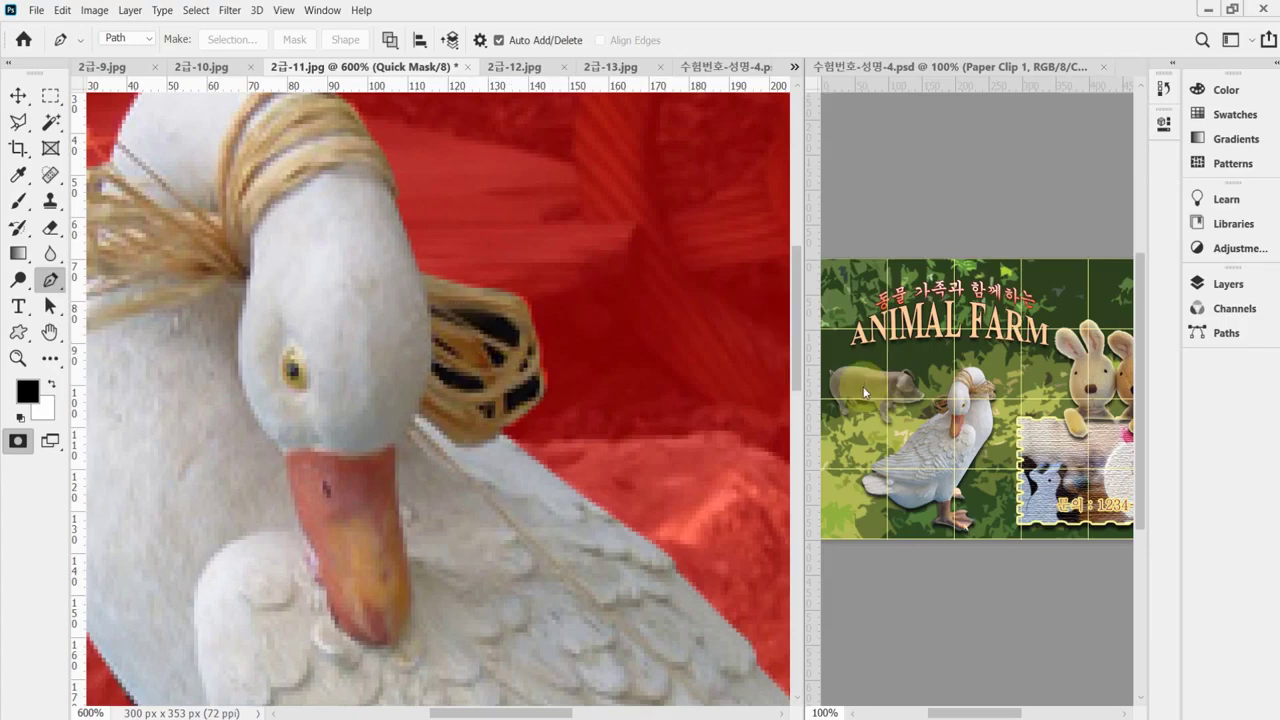
# Step: Examine the channels of 2급-11.jpg, including the temporary Quick Mask channel
pyautogui.click(1233, 310)
pyautogui.moveTo(1160, 414); pyautogui.dragTo(1174, 497)
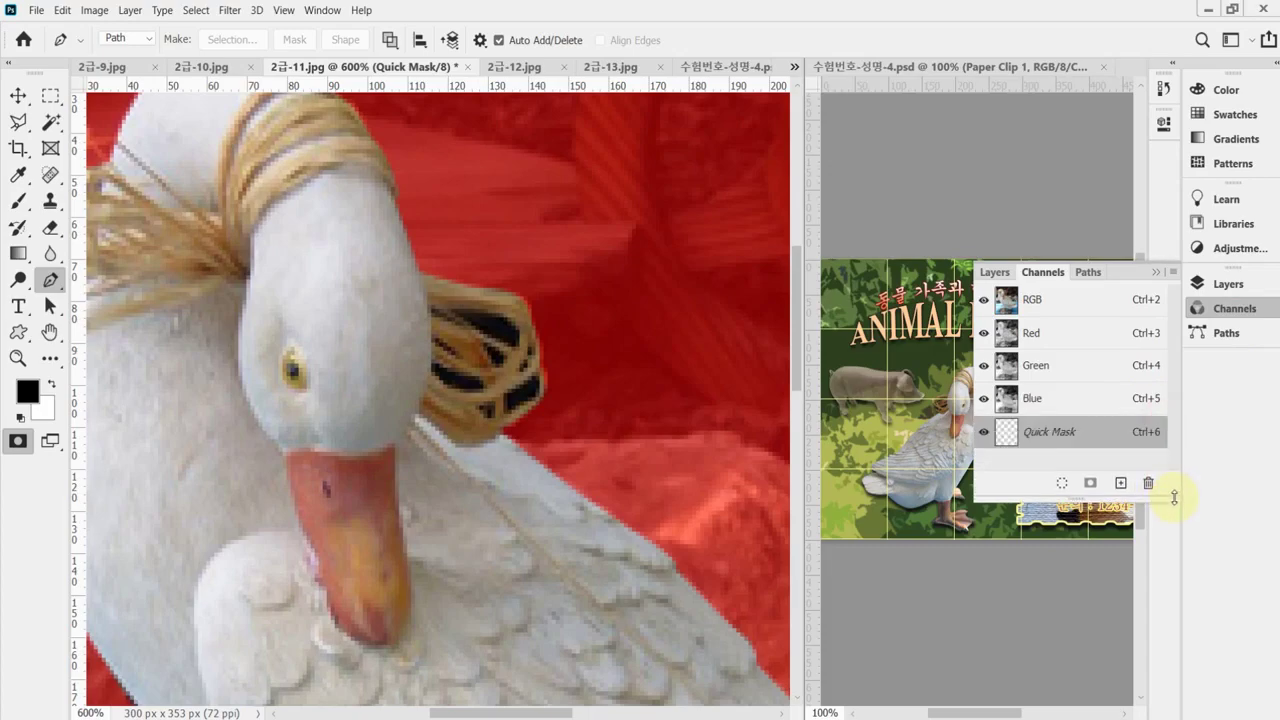
pyautogui.click(1233, 310)
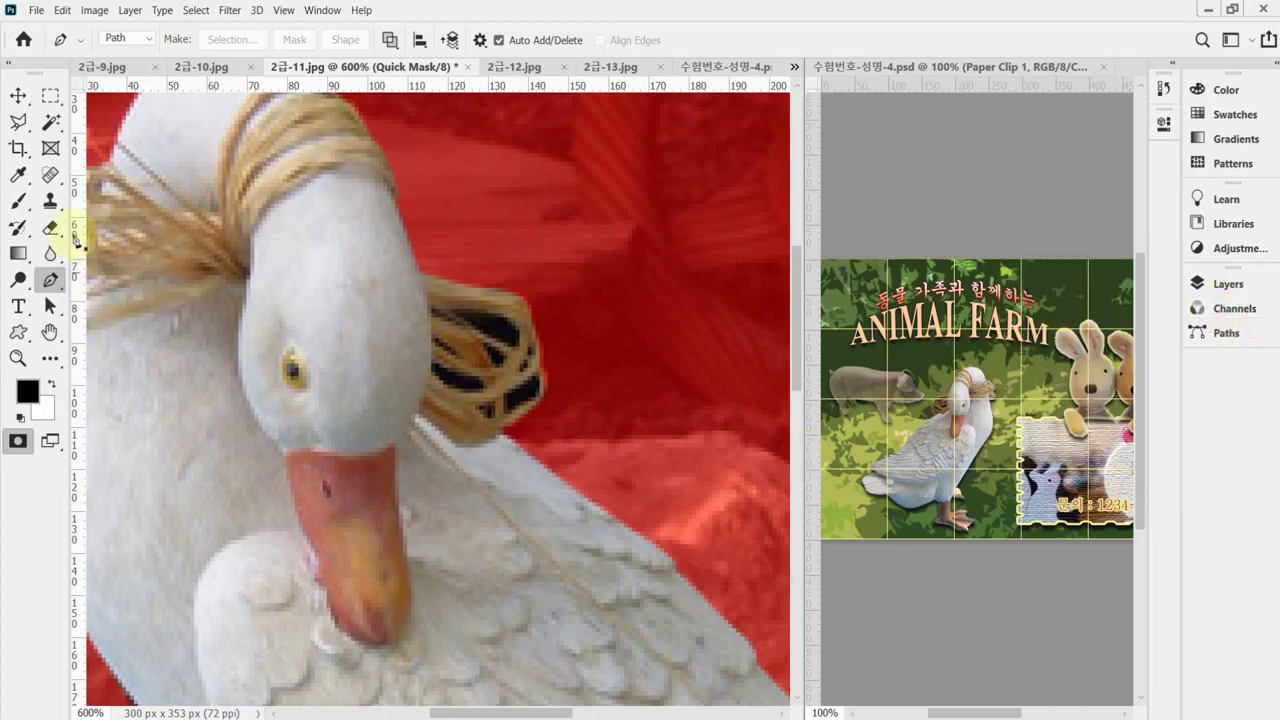
# Step: Mask out the dark gaps between the straw loops beside the goose's face using a 1 px black Brush
pyautogui.click(18, 200)
pyautogui.scroll(2, 480, 395)
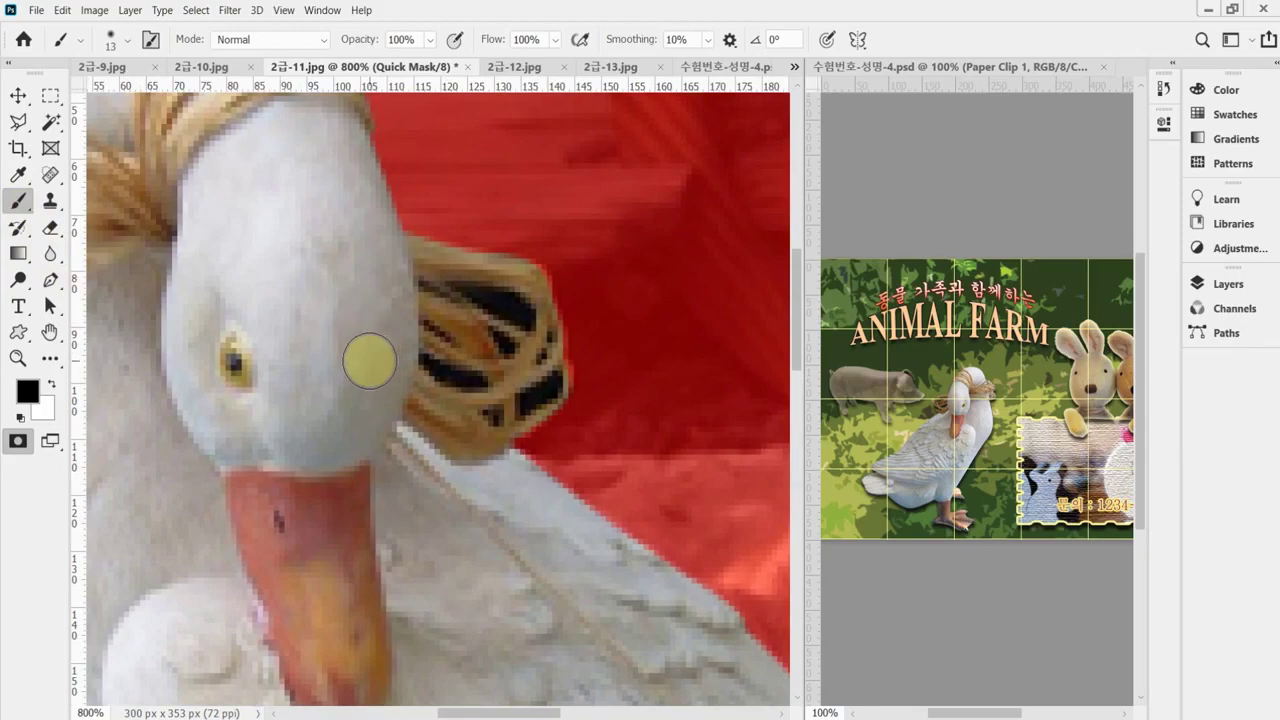
pyautogui.press('[')
pyautogui.press('[')
pyautogui.press('[')
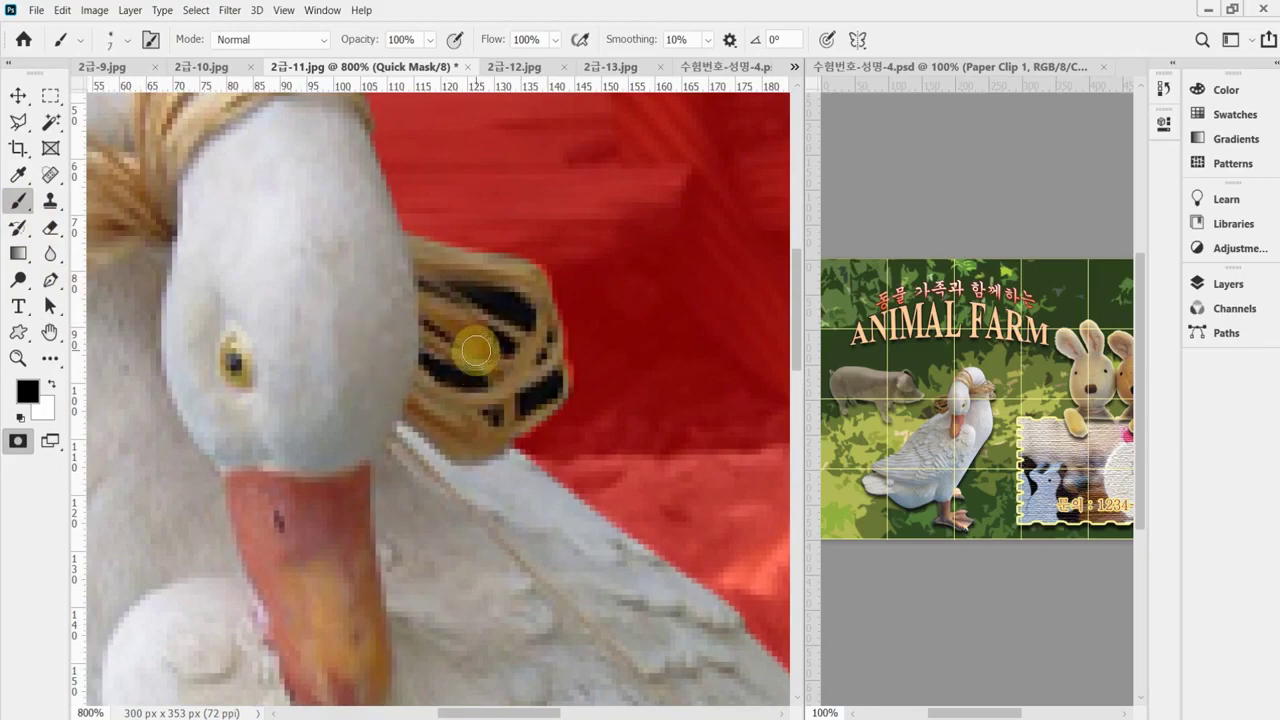
pyautogui.press('[')
pyautogui.press('[')
pyautogui.press('[')
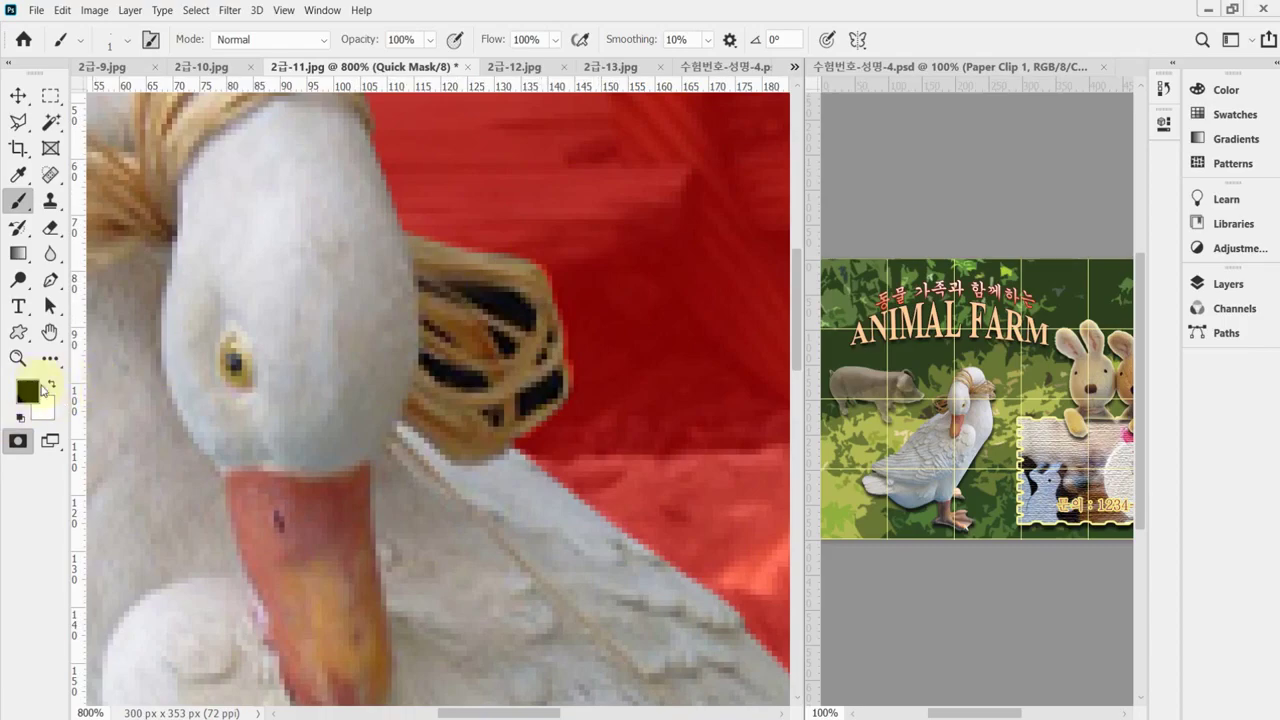
pyautogui.press('d')
pyautogui.moveTo(471, 287); pyautogui.dragTo(527, 319)
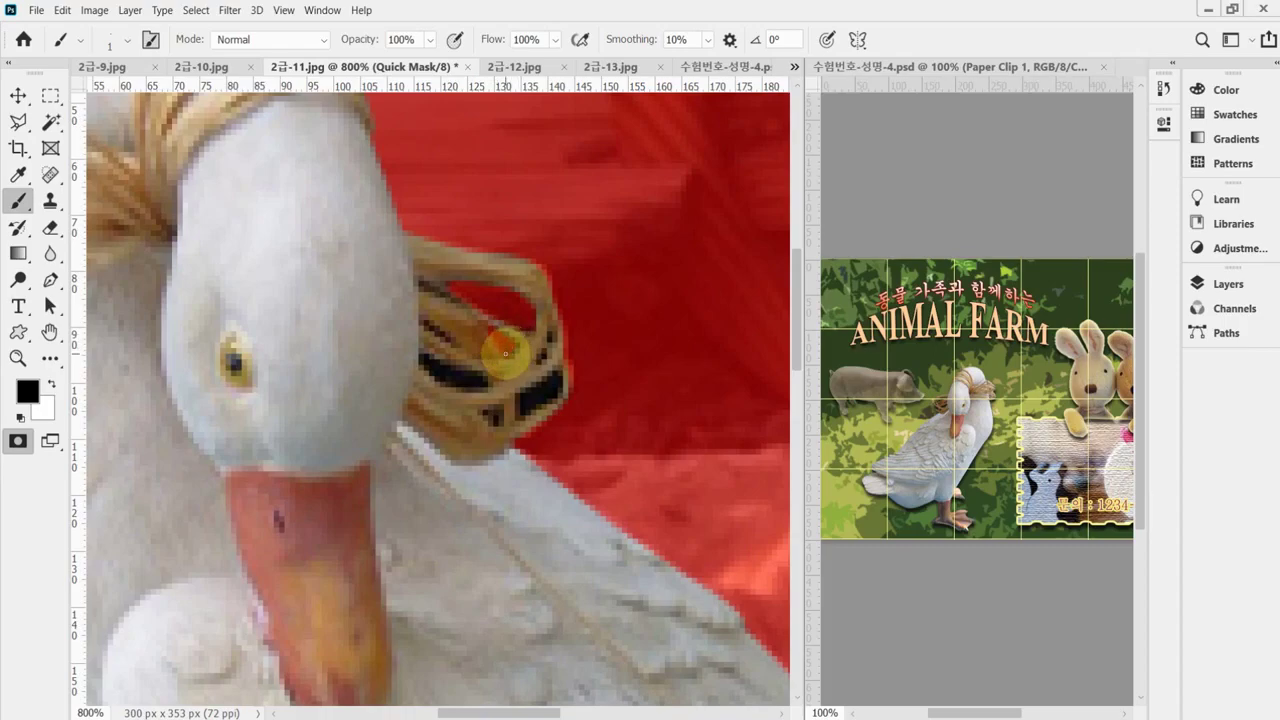
pyautogui.moveTo(510, 348)
pyautogui.mouseDown()
pyautogui.moveTo(541, 407)
pyautogui.moveTo(551, 383)
pyautogui.moveTo(521, 411)
pyautogui.moveTo(526, 389)
pyautogui.moveTo(551, 374)
pyautogui.moveTo(519, 399)
pyautogui.moveTo(559, 374)
pyautogui.moveTo(516, 416)
pyautogui.moveTo(560, 383)
pyautogui.moveTo(486, 414)
pyautogui.moveTo(501, 410)
pyautogui.moveTo(498, 422)
pyautogui.moveTo(463, 377)
pyautogui.moveTo(420, 355)
pyautogui.moveTo(445, 377)
pyautogui.moveTo(488, 380)
pyautogui.moveTo(427, 358)
pyautogui.moveTo(480, 373)
pyautogui.moveTo(426, 359)
pyautogui.moveTo(458, 387)
pyautogui.moveTo(425, 365)
pyautogui.moveTo(448, 384)
pyautogui.moveTo(487, 386)
pyautogui.moveTo(441, 380)
pyautogui.moveTo(425, 359)
pyautogui.moveTo(462, 380)
pyautogui.moveTo(420, 356)
pyautogui.moveTo(465, 380)
pyautogui.moveTo(490, 376)
pyautogui.moveTo(478, 383)
pyautogui.moveTo(544, 355)
pyautogui.moveTo(471, 371)
pyautogui.moveTo(545, 355)
pyautogui.moveTo(564, 326)
pyautogui.moveTo(420, 280)
pyautogui.moveTo(518, 294)
pyautogui.mouseUp()
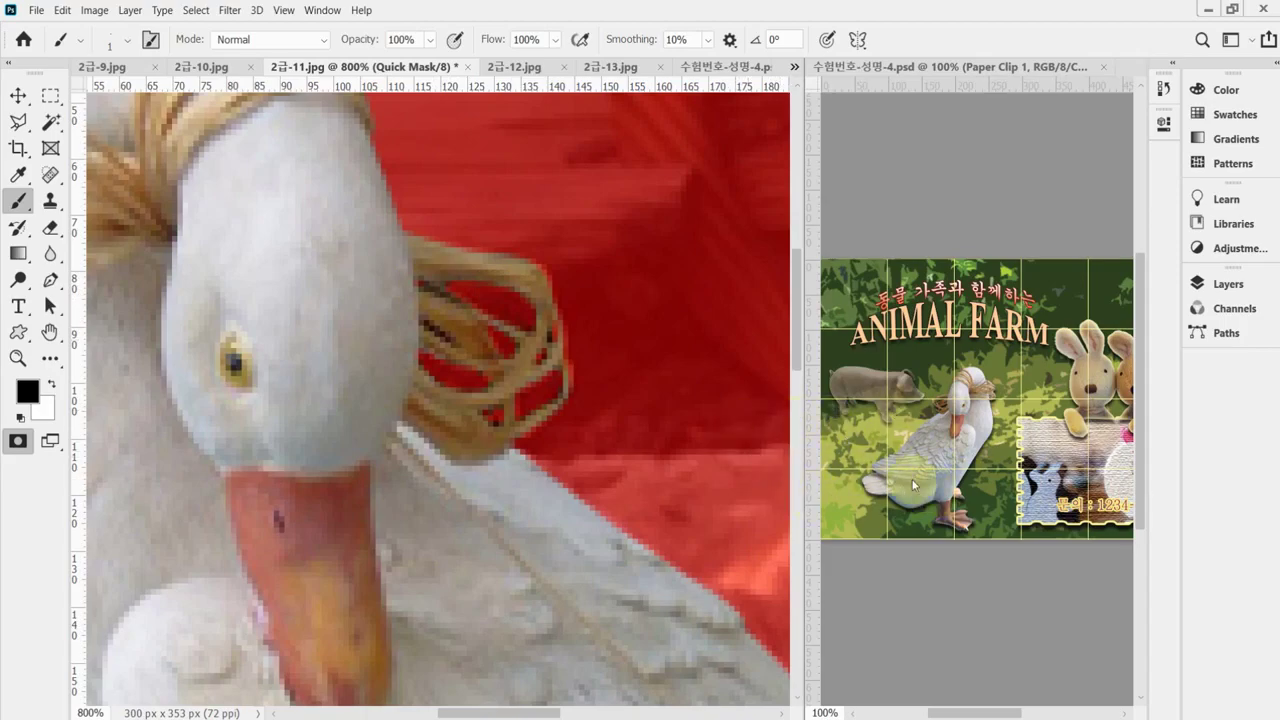
pyautogui.click(435, 475)
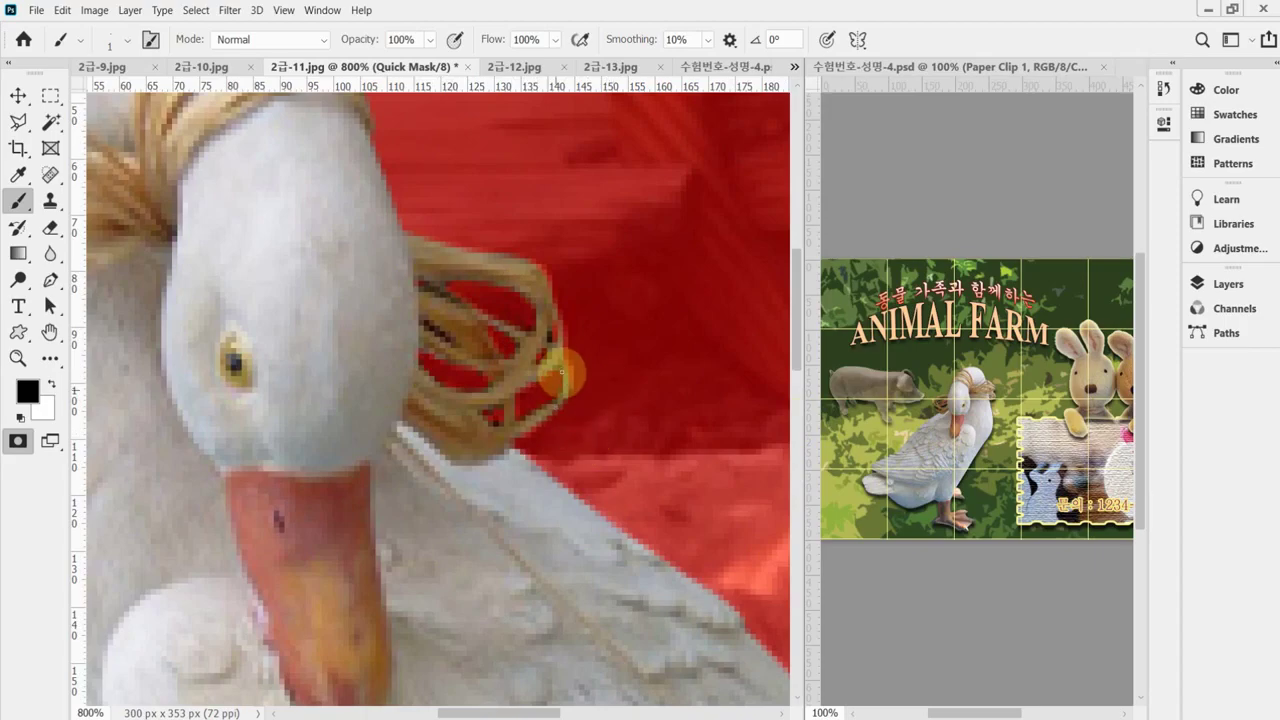
pyautogui.scroll(2, 557, 360)
pyautogui.moveTo(400, 260)
pyautogui.mouseDown()
pyautogui.moveTo(386, 237)
pyautogui.moveTo(438, 294)
pyautogui.mouseUp()
pyautogui.scroll(-1, 438, 294)
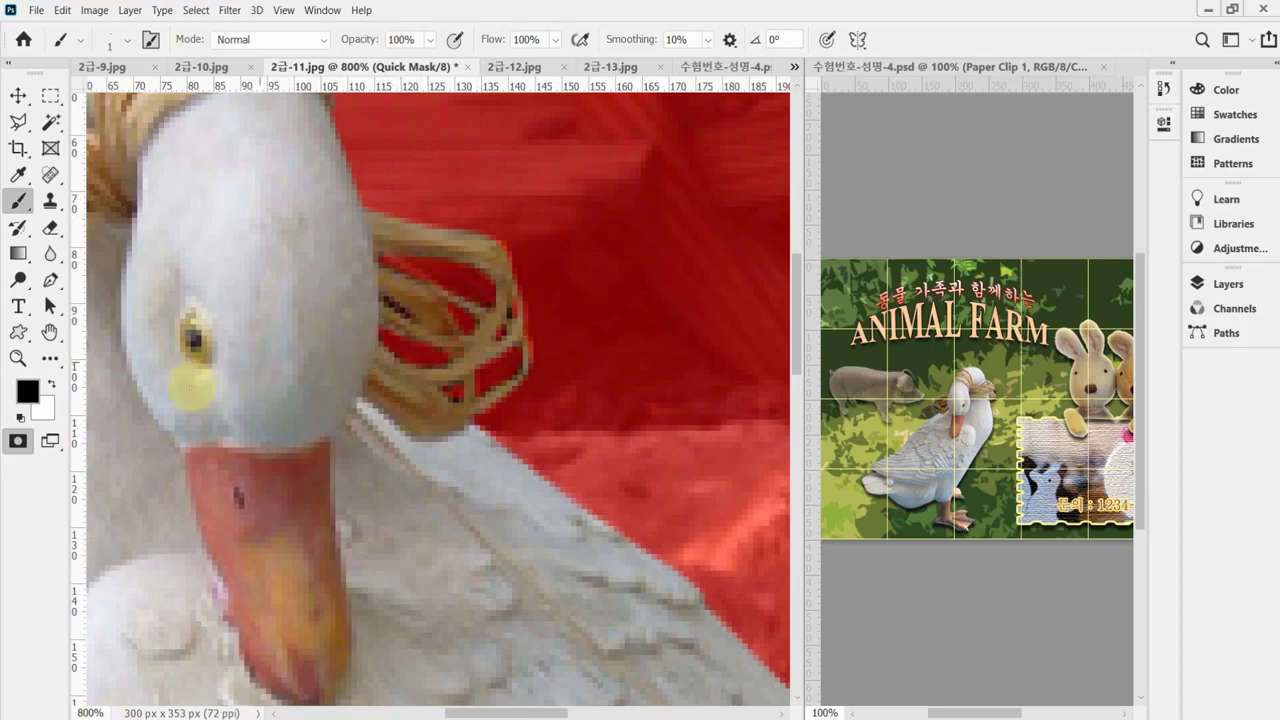
# Step: Restore the outer edge of the straw loops beside the face by painting the mask in white
pyautogui.click(52, 384)
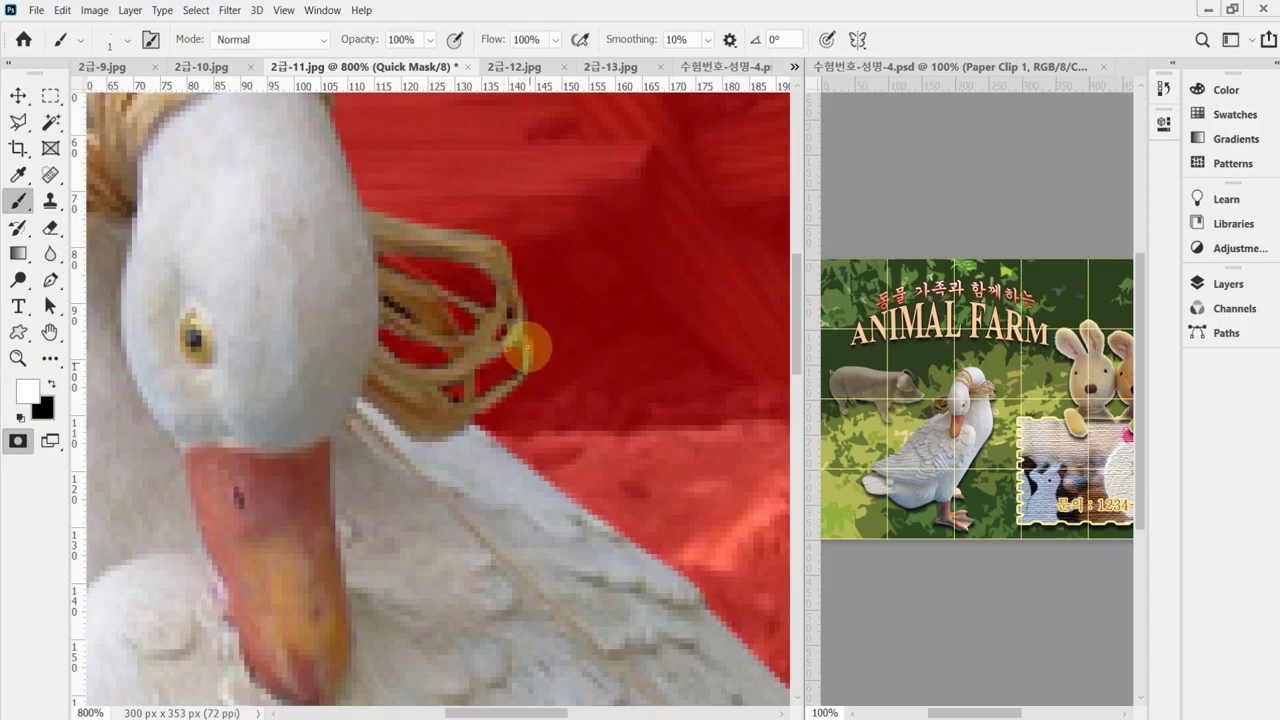
pyautogui.moveTo(374, 223); pyautogui.dragTo(494, 414)
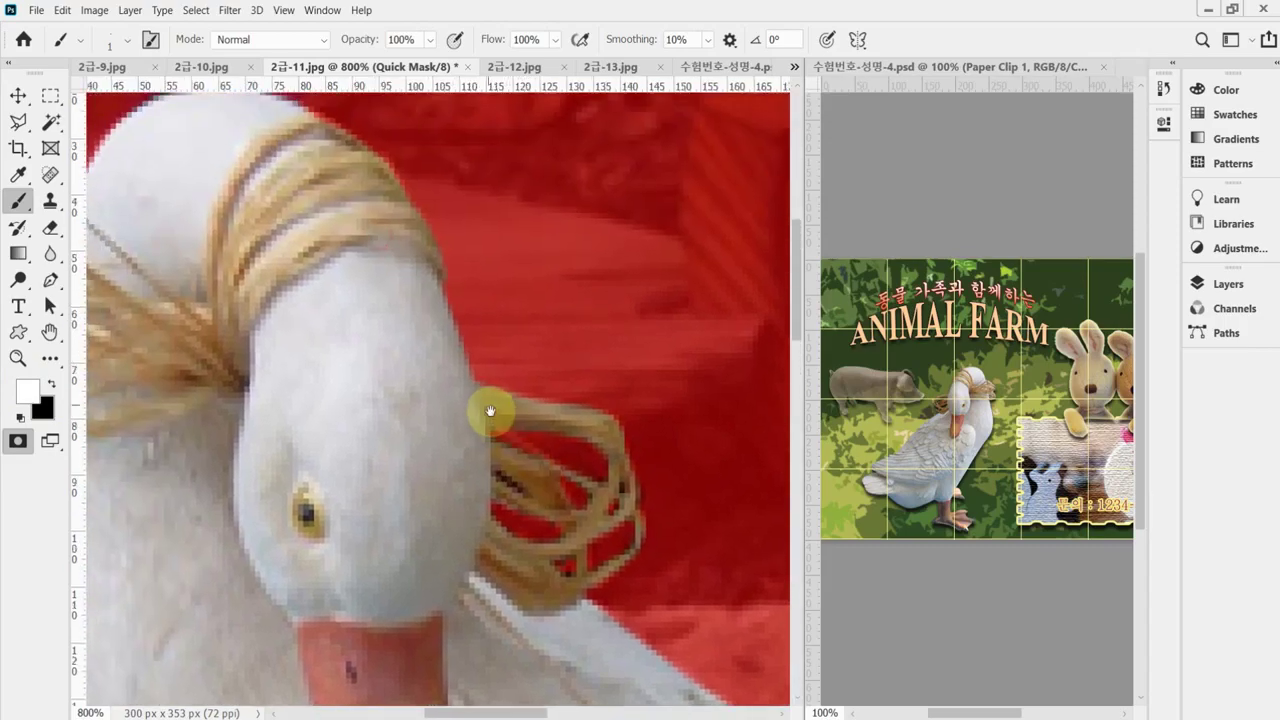
pyautogui.moveTo(412, 266); pyautogui.dragTo(476, 336)
pyautogui.moveTo(374, 194)
pyautogui.mouseDown()
pyautogui.moveTo(389, 200)
pyautogui.moveTo(380, 177)
pyautogui.moveTo(365, 180)
pyautogui.moveTo(447, 236)
pyautogui.moveTo(462, 269)
pyautogui.mouseUp()
# Step: Touch up the mask along the upper edge of the straw bundle behind the goose's neck in black
pyautogui.hscroll(-3, 451, 214)
pyautogui.scroll(-3, 451, 214)
pyautogui.scroll(1, 300, 357)
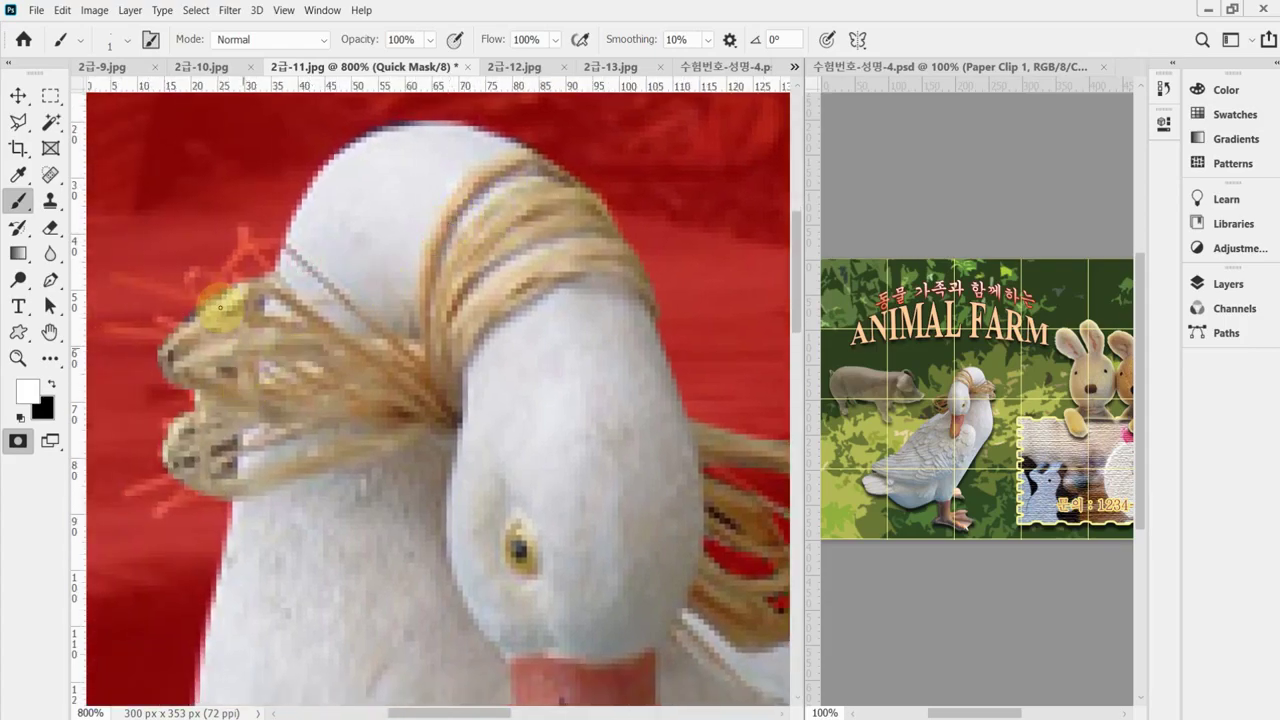
pyautogui.click(51, 384)
pyautogui.moveTo(163, 338)
pyautogui.mouseDown()
pyautogui.moveTo(209, 292)
pyautogui.moveTo(165, 358)
pyautogui.moveTo(232, 294)
pyautogui.mouseUp()
pyautogui.scroll(3, 300, 260)
pyautogui.hscroll(1, 300, 266)
pyautogui.moveTo(300, 266)
pyautogui.mouseDown()
pyautogui.moveTo(270, 287)
pyautogui.moveTo(336, 256)
pyautogui.moveTo(279, 283)
pyautogui.moveTo(375, 248)
pyautogui.mouseUp()
pyautogui.scroll(-2, 362, 352)
pyautogui.hscroll(-1, 380, 330)
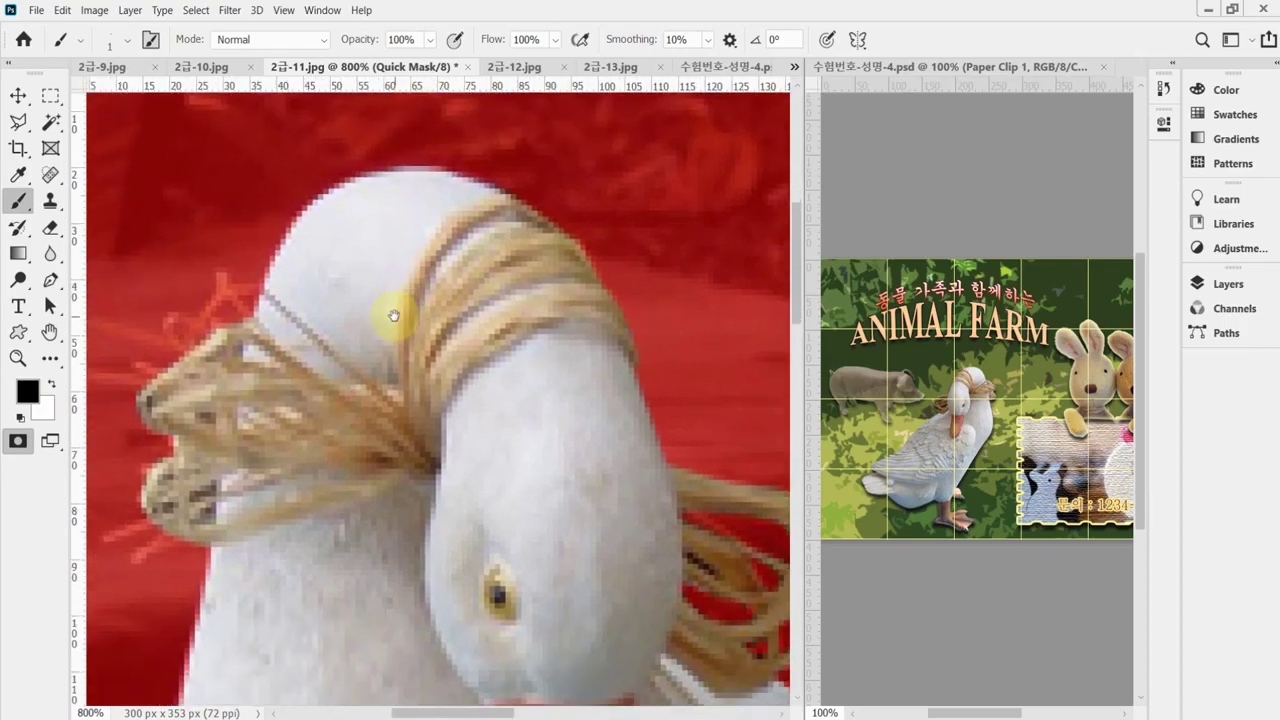
# Step: Reveal the thin curled strands above the straw bundle in white and trim the excess around them in black
pyautogui.click(50, 384)
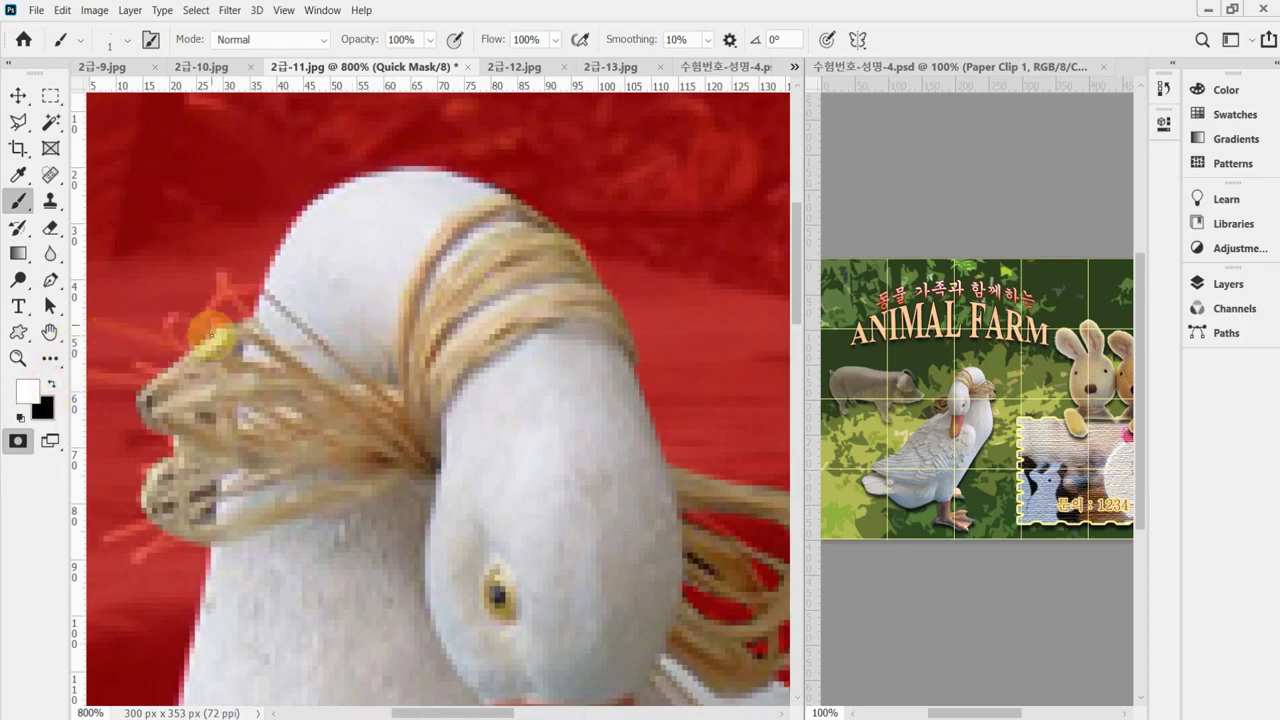
pyautogui.moveTo(185, 356)
pyautogui.mouseDown()
pyautogui.moveTo(177, 323)
pyautogui.moveTo(189, 314)
pyautogui.moveTo(200, 329)
pyautogui.moveTo(183, 325)
pyautogui.moveTo(208, 328)
pyautogui.moveTo(230, 290)
pyautogui.moveTo(265, 290)
pyautogui.moveTo(206, 286)
pyautogui.moveTo(189, 346)
pyautogui.mouseUp()
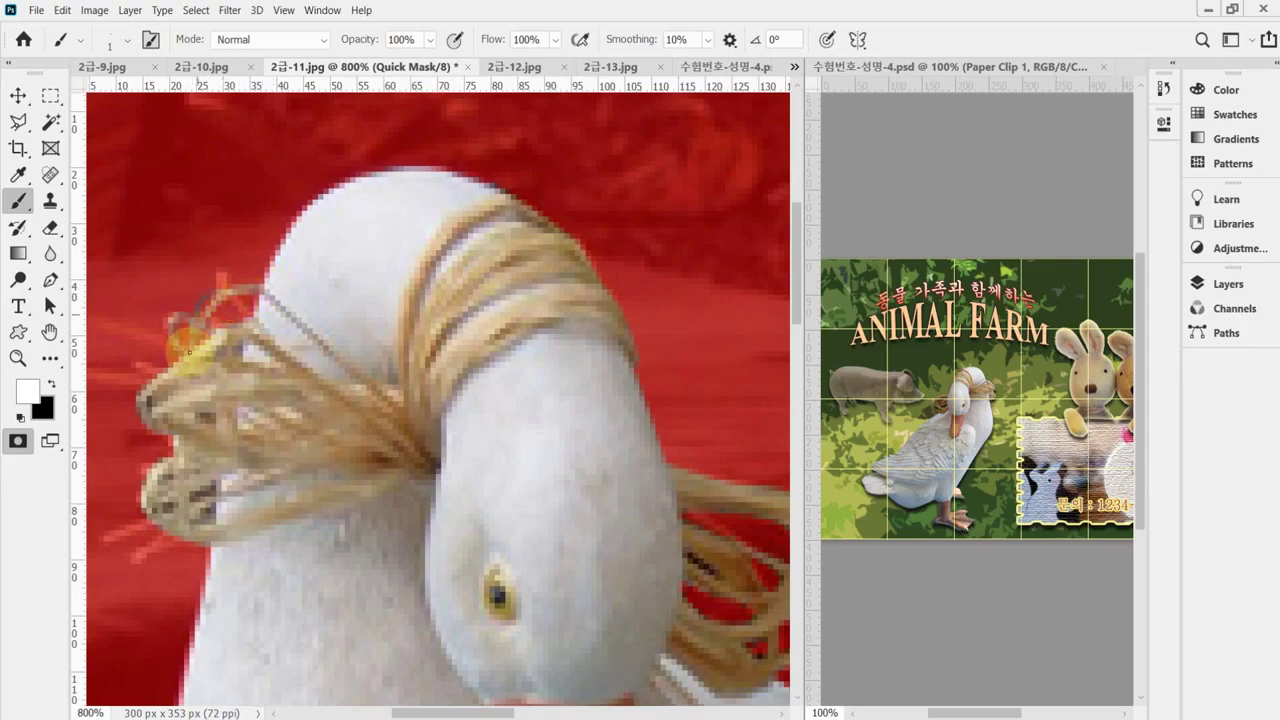
pyautogui.click(52, 384)
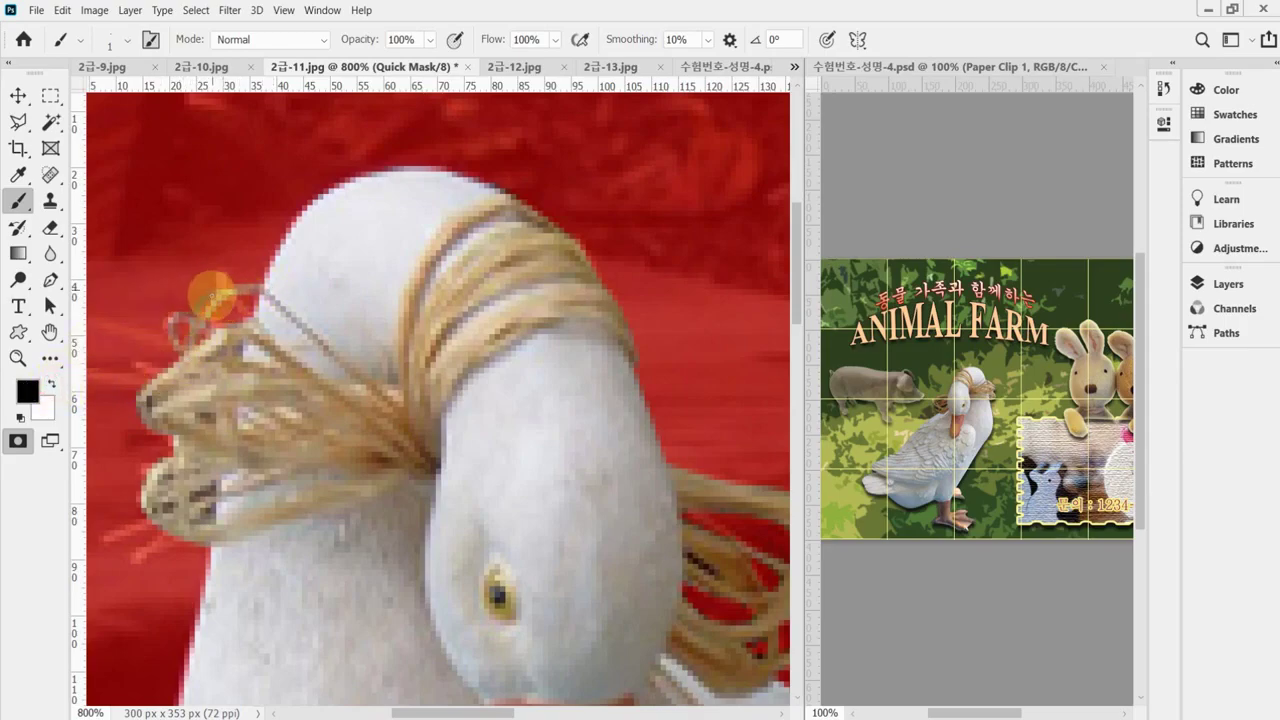
pyautogui.moveTo(212, 296); pyautogui.dragTo(216, 292)
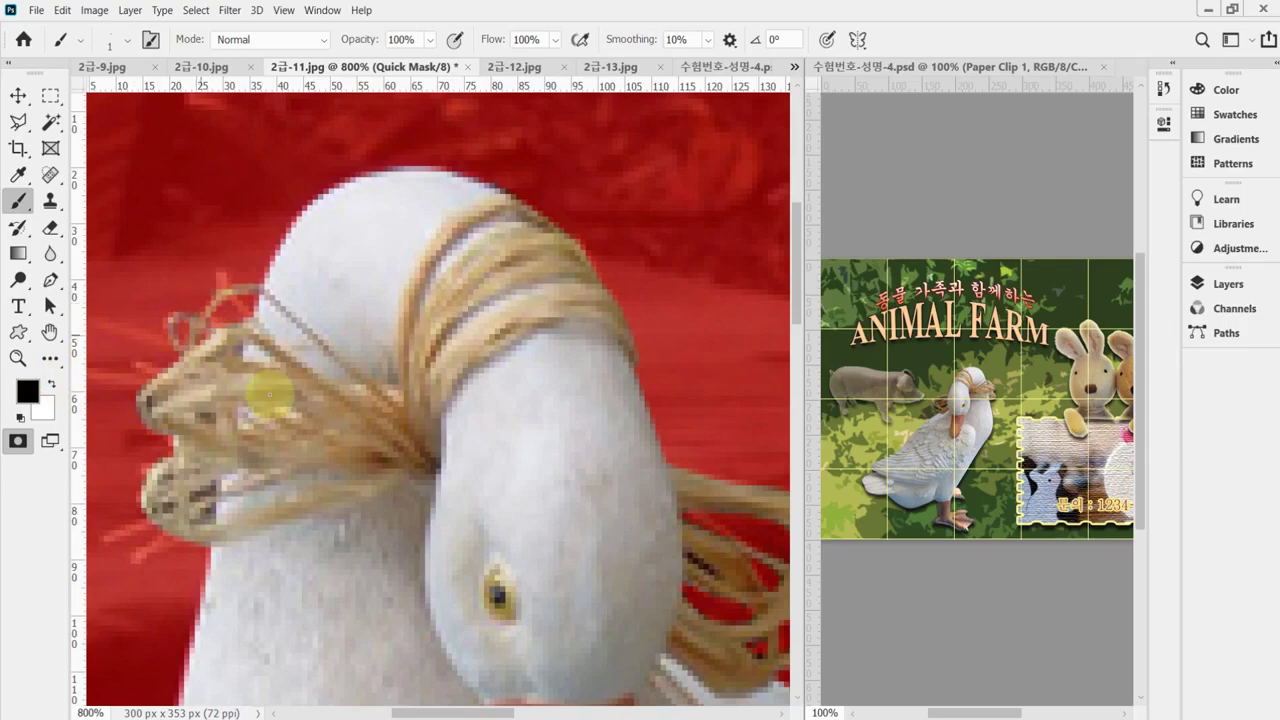
# Step: Turn the Quick Mask back into a selection and inspect its outline around the goose's head and straw strands
pyautogui.keyDown('alt'); pyautogui.click(417, 509); pyautogui.keyUp('alt')
pyautogui.keyDown('alt'); pyautogui.click(417, 509); pyautogui.keyUp('alt')
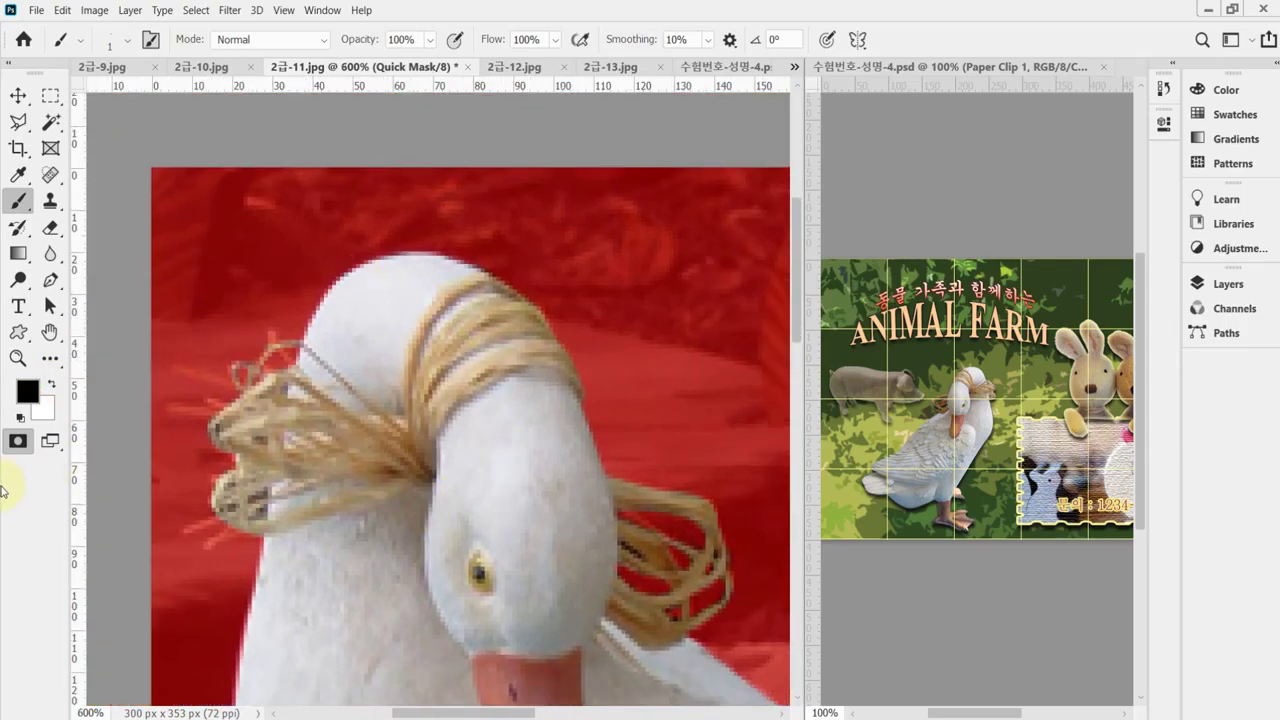
pyautogui.click(17, 442)
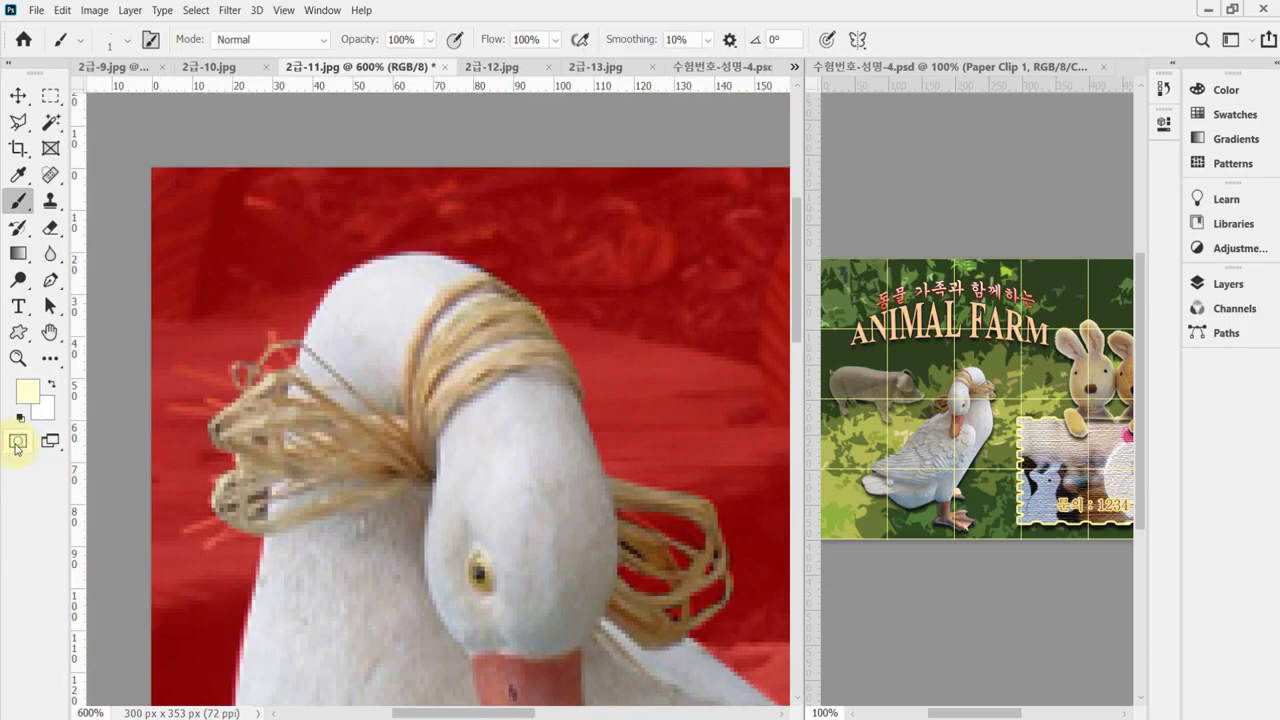
pyautogui.keyDown('alt'); pyautogui.click(549, 469); pyautogui.keyUp('alt')
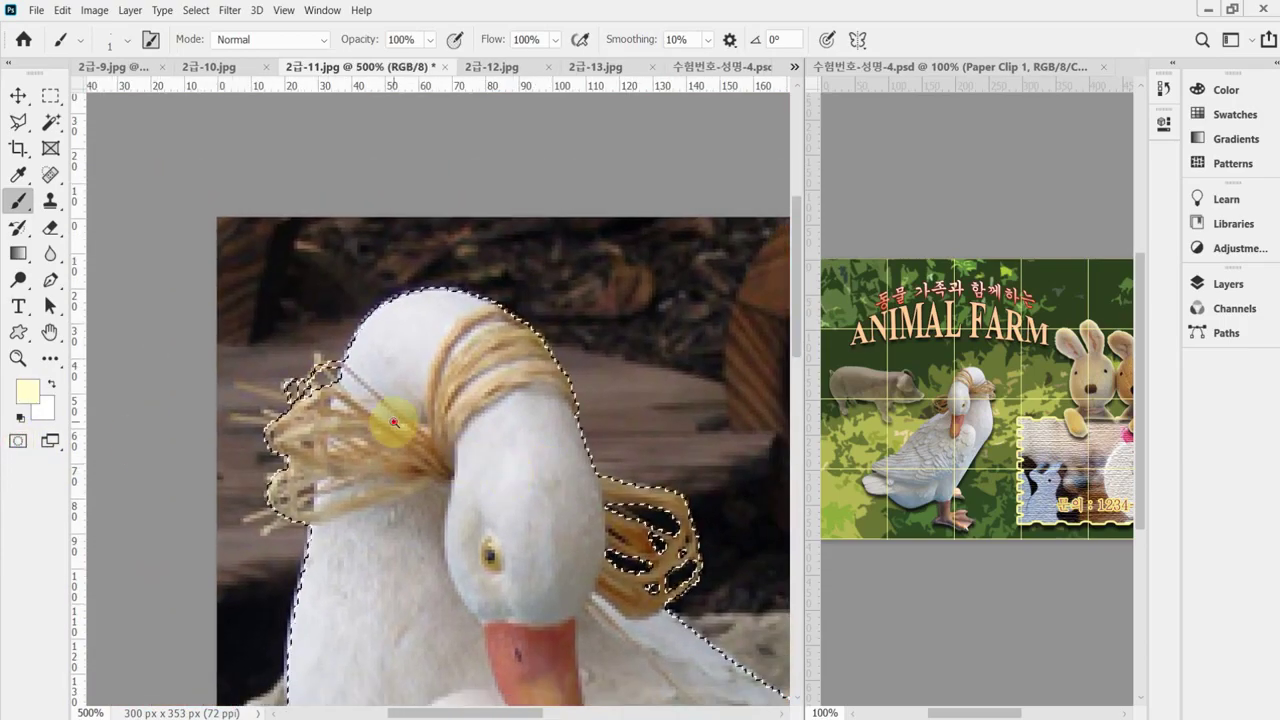
pyautogui.click(340, 425)
pyautogui.click(302, 403)
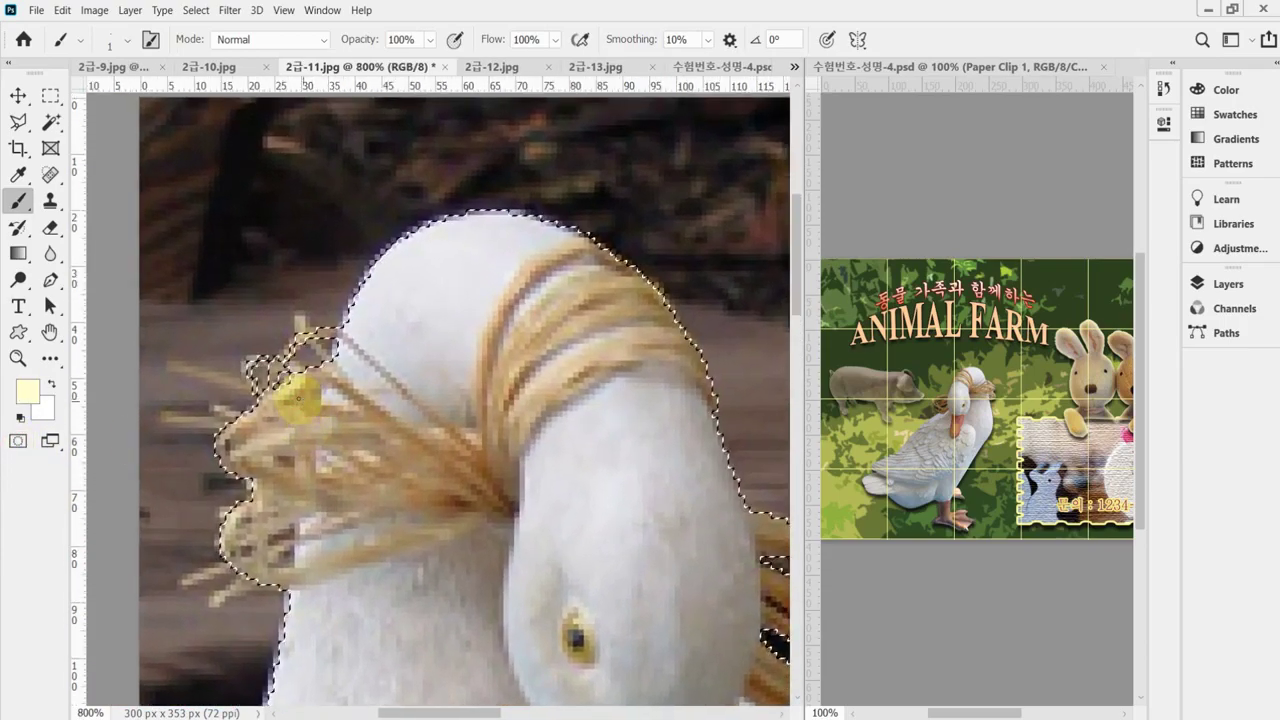
# Step: Copy the selected goose from 2급-11.jpg and paste it into the 수험번호-성명-4.psd composition
pyautogui.keyDown('alt'); pyautogui.click(500, 402); pyautogui.keyUp('alt')
pyautogui.keyDown('alt'); pyautogui.click(520, 408); pyautogui.keyUp('alt')
pyautogui.keyDown('alt'); pyautogui.click(534, 411); pyautogui.keyUp('alt')
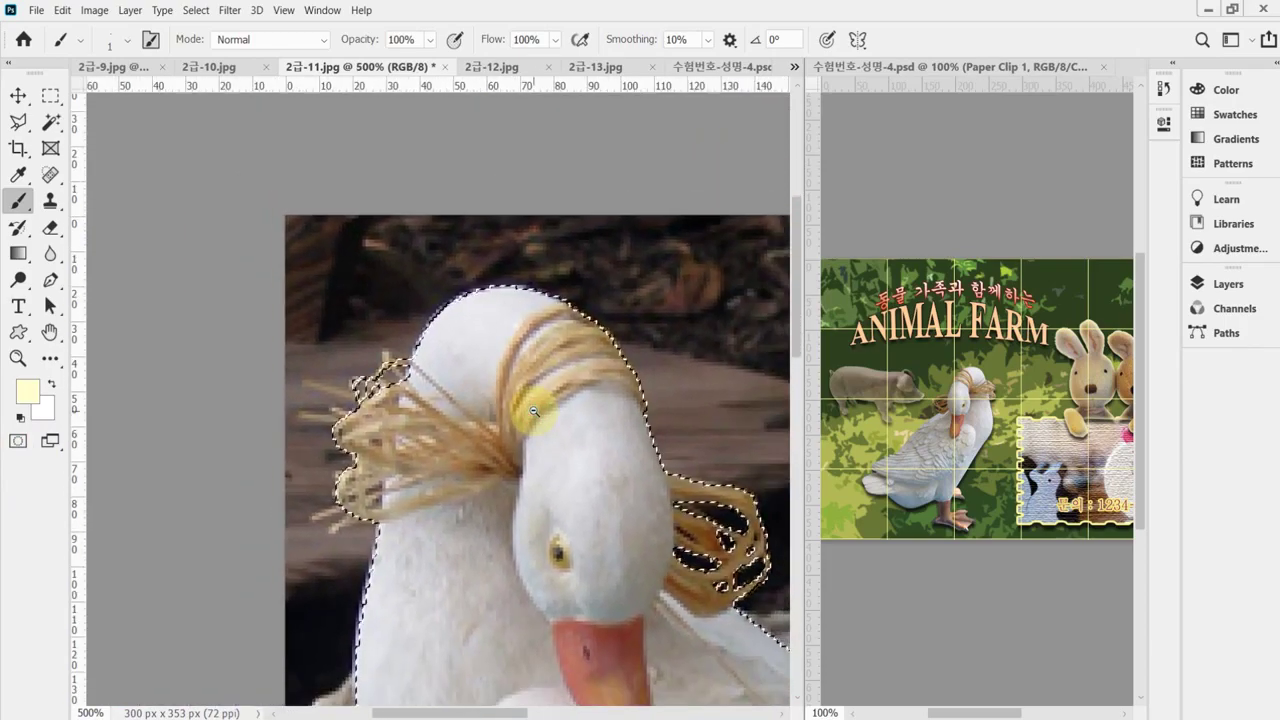
pyautogui.moveTo(593, 443); pyautogui.dragTo(484, 294)
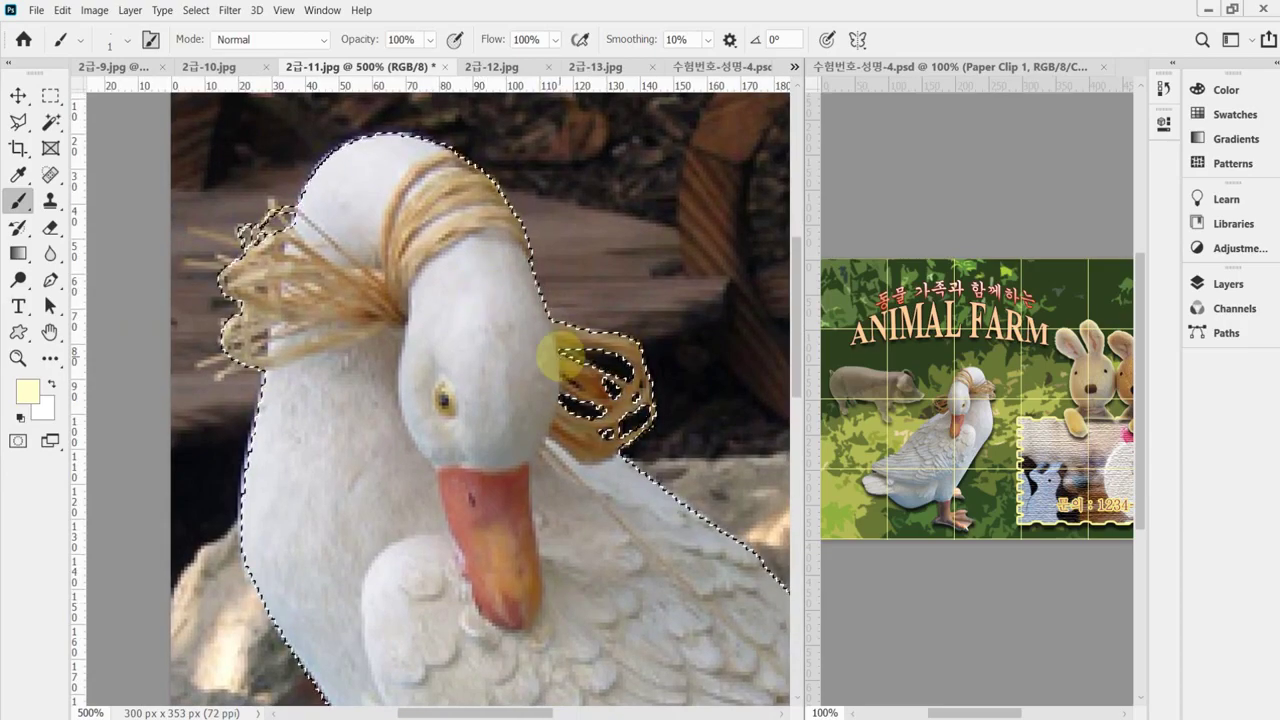
pyautogui.click(720, 67)
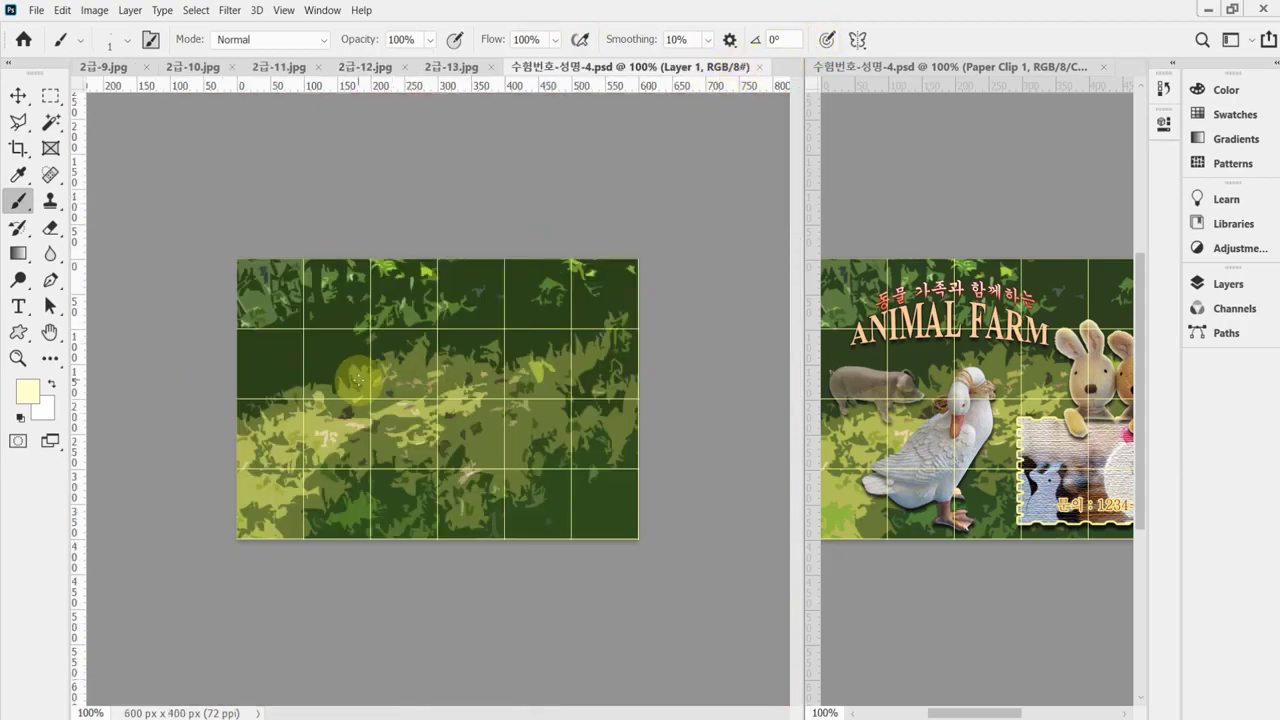
pyautogui.hotkey('ctrl', 'v')
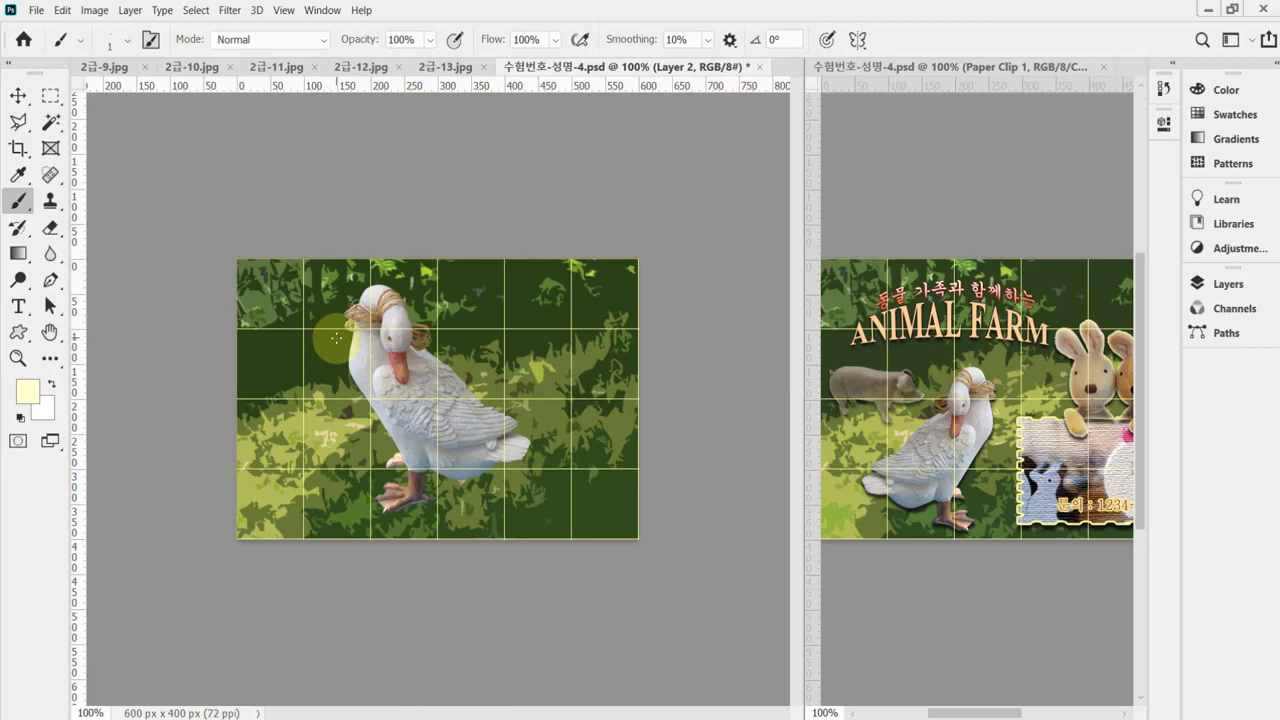
# Step: Scale the pasted goose proportionally to about 71% with Free Transform
pyautogui.hotkey('ctrl', 't')
pyautogui.moveTo(531, 286); pyautogui.dragTo(476, 350)
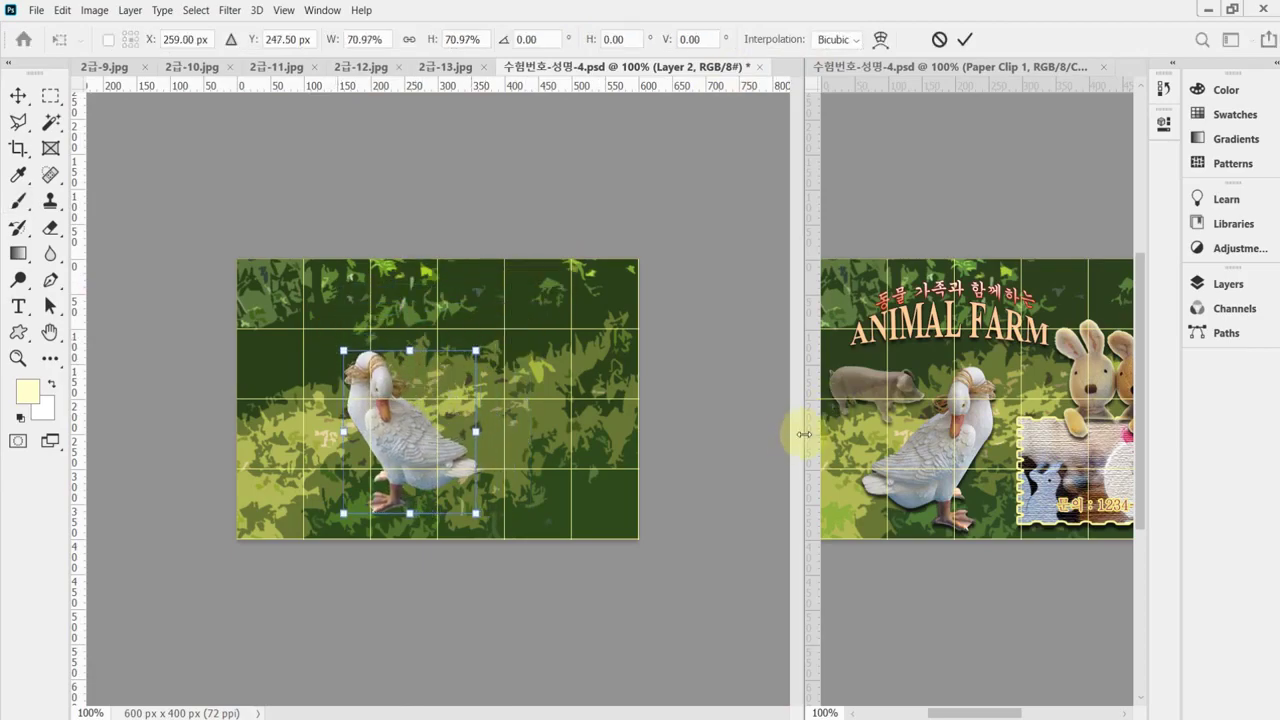
pyautogui.moveTo(805, 437); pyautogui.dragTo(662, 437)
# Step: Flip the goose horizontally, position it to match the reference at about X 166 px, Y 272.5 px, and save the composition
pyautogui.moveTo(347, 455); pyautogui.dragTo(309, 459)
pyautogui.rightClick(330, 467)
pyautogui.click(383, 447)
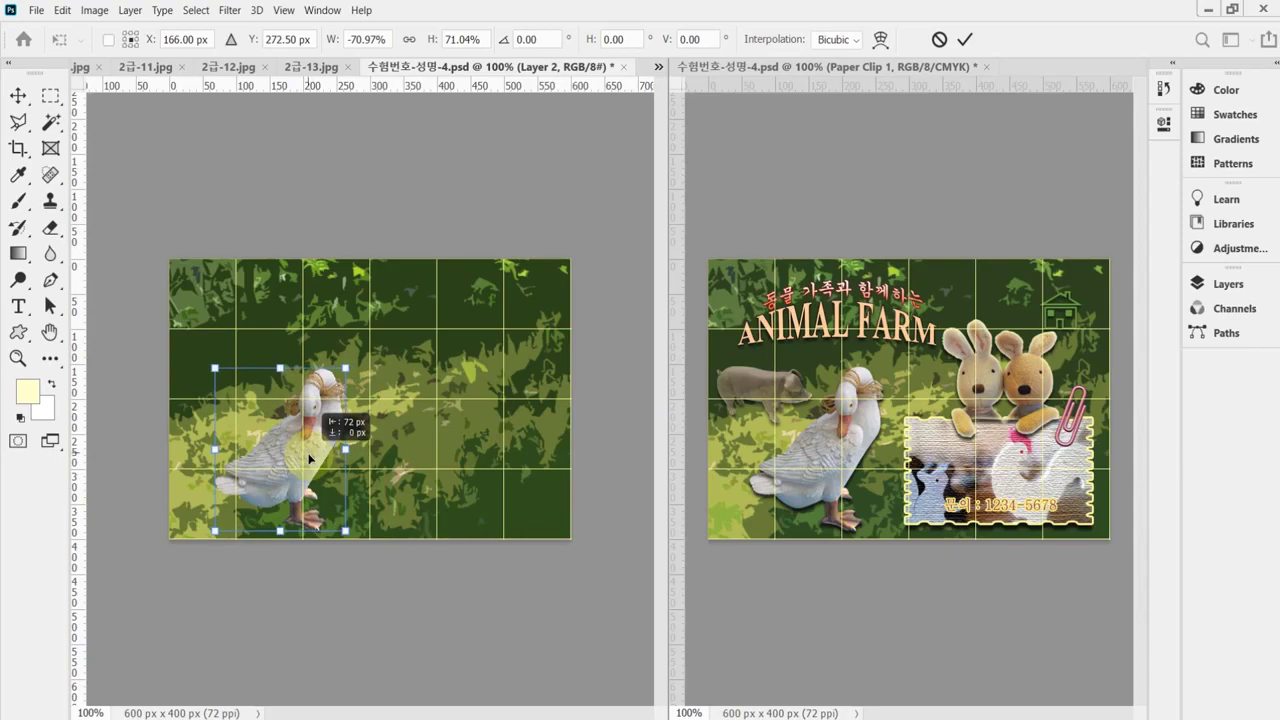
pyautogui.moveTo(309, 458); pyautogui.dragTo(309, 458)
pyautogui.press('Return')
pyautogui.press('b')
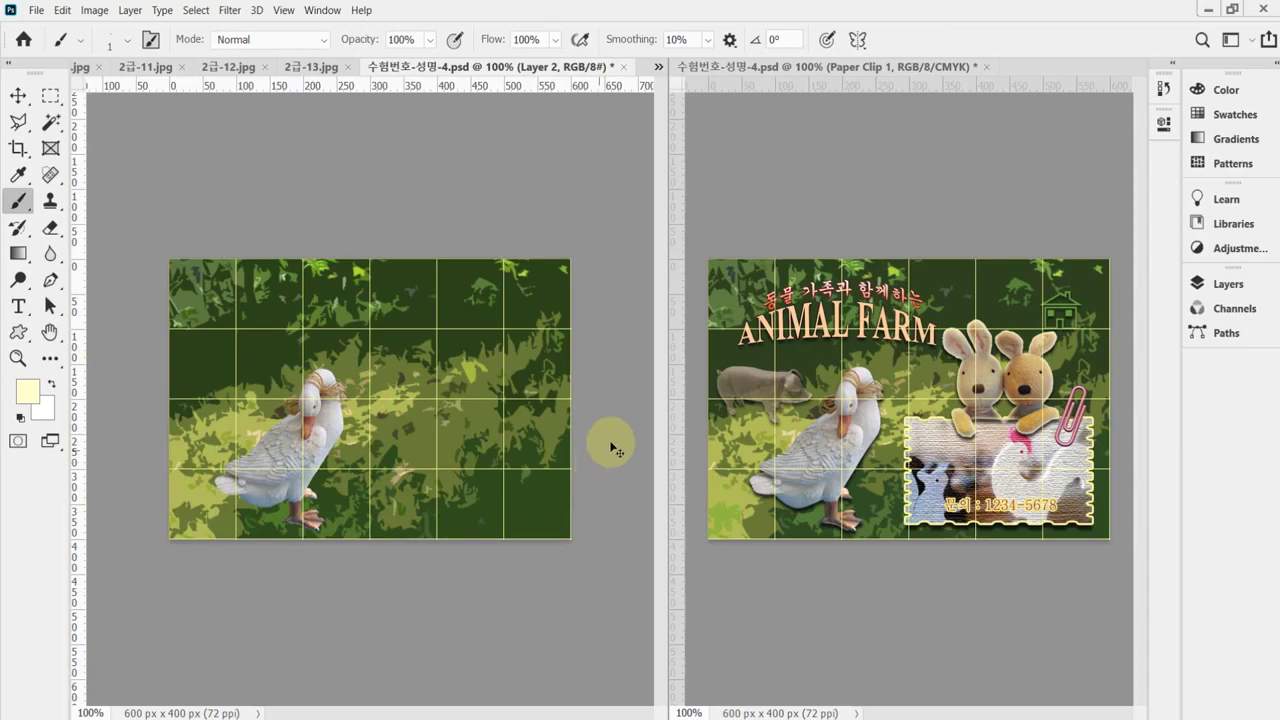
pyautogui.hotkey('ctrl', 's')
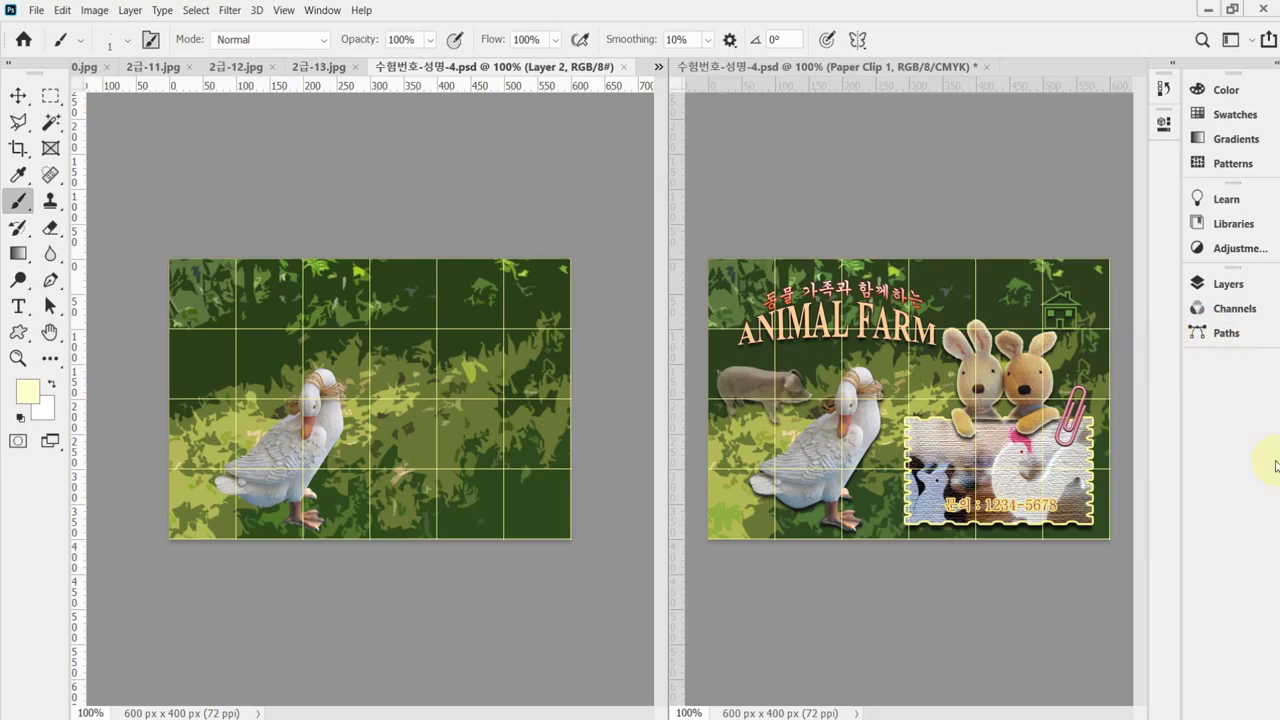
# Step: Add a Drop Shadow to the goose layer with Multiply blending, 75% opacity, 90° angle, 5 px distance and 5 px size
pyautogui.click(1229, 287)
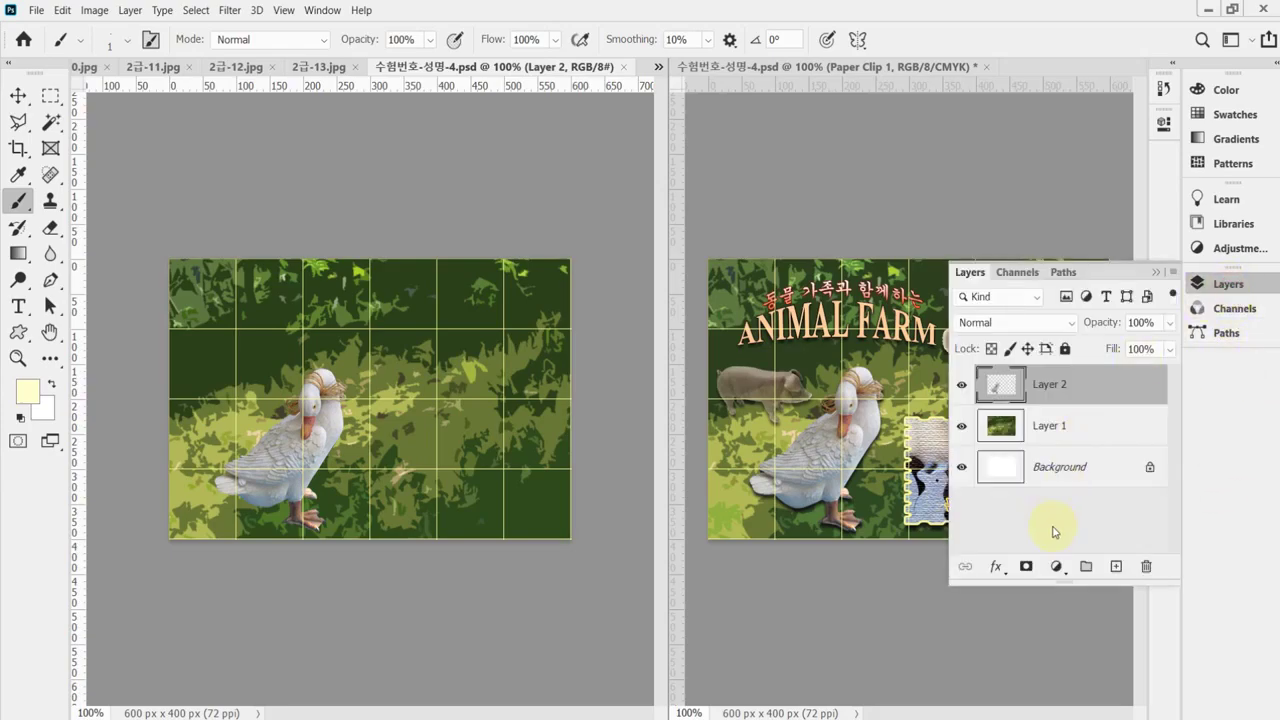
pyautogui.click(998, 567)
pyautogui.click(1007, 556)
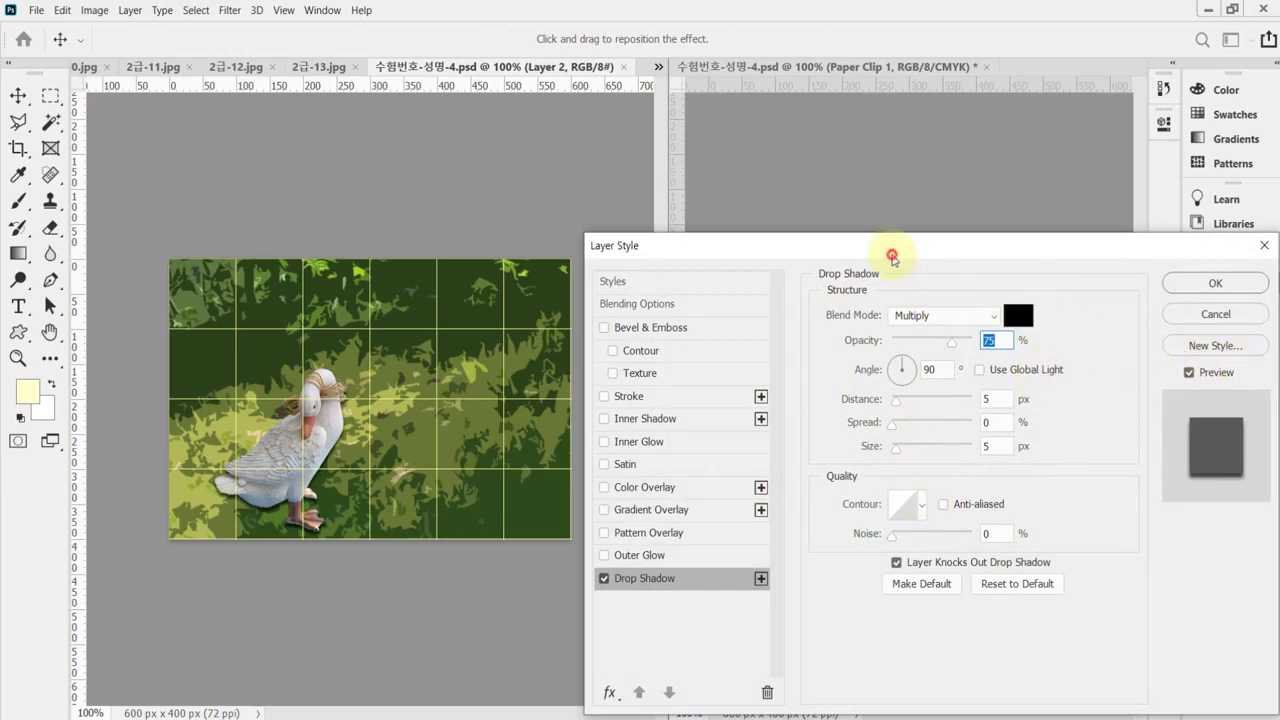
pyautogui.moveTo(891, 251); pyautogui.dragTo(889, 217)
pyautogui.click(1183, 251)
pyautogui.press('b')
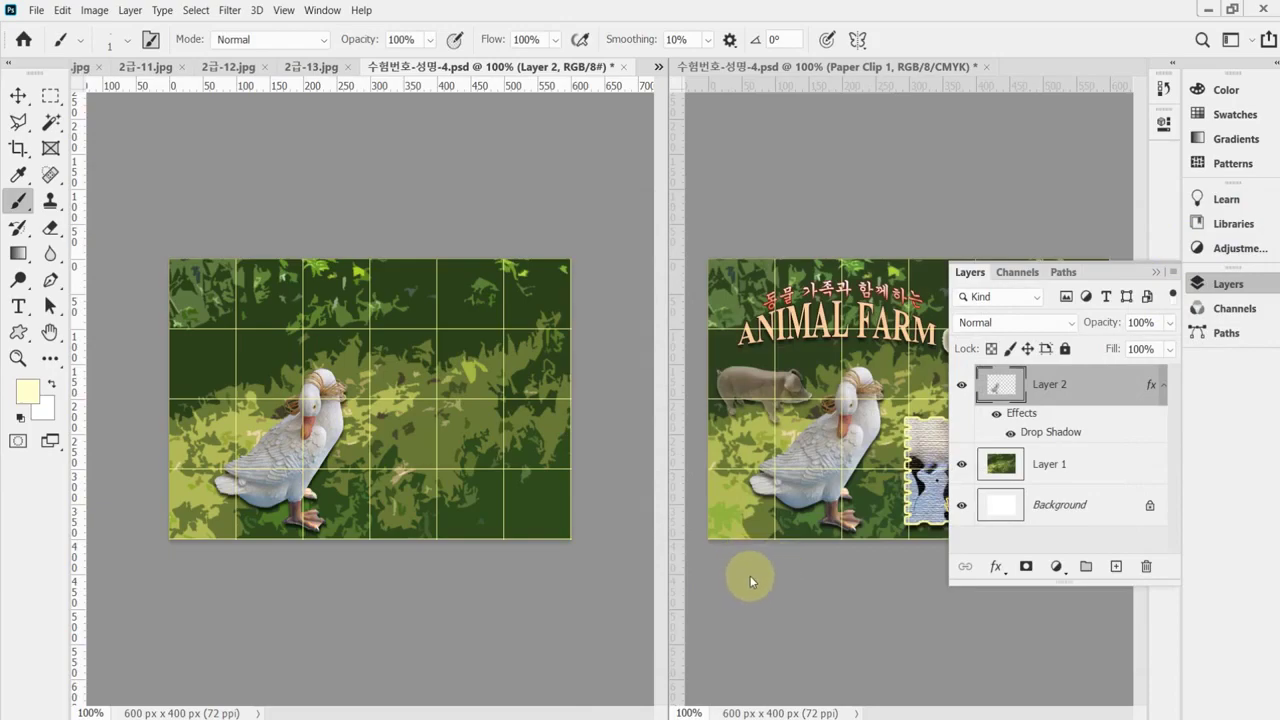
# Step: Bring up the rabbit dolls image 2급-13.jpg and remove its existing selection
pyautogui.click(136, 70)
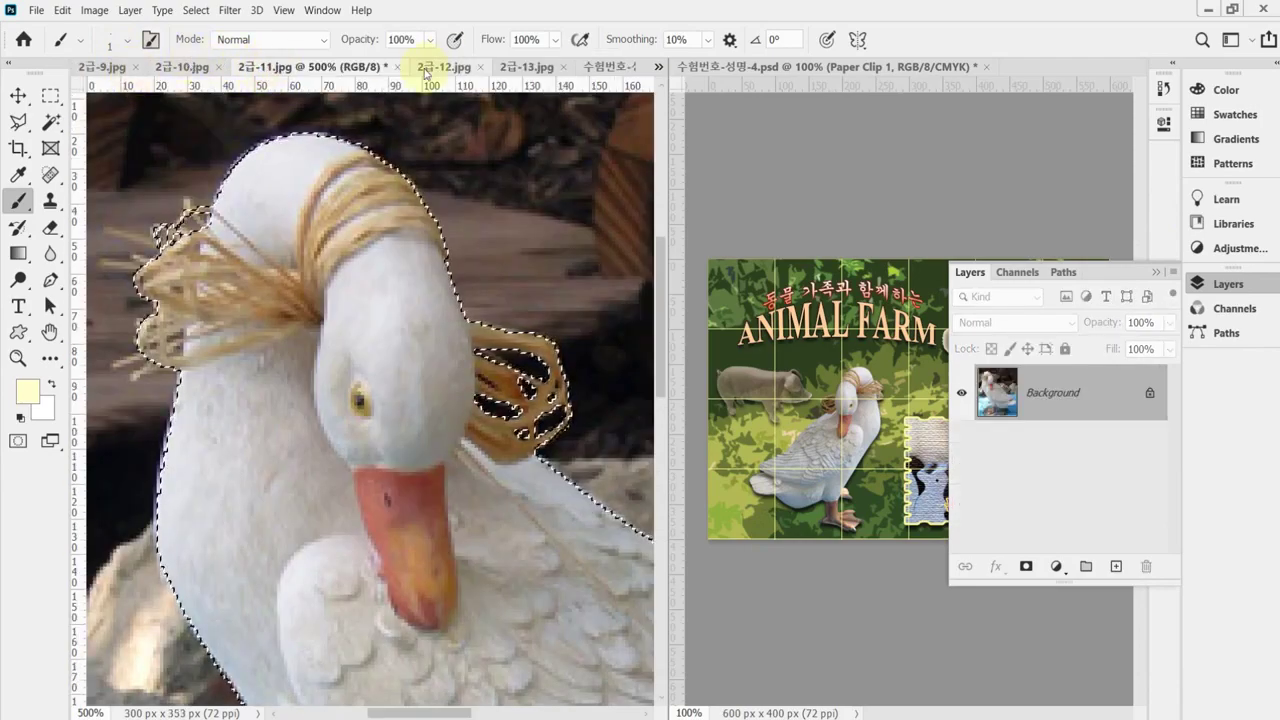
pyautogui.click(443, 67)
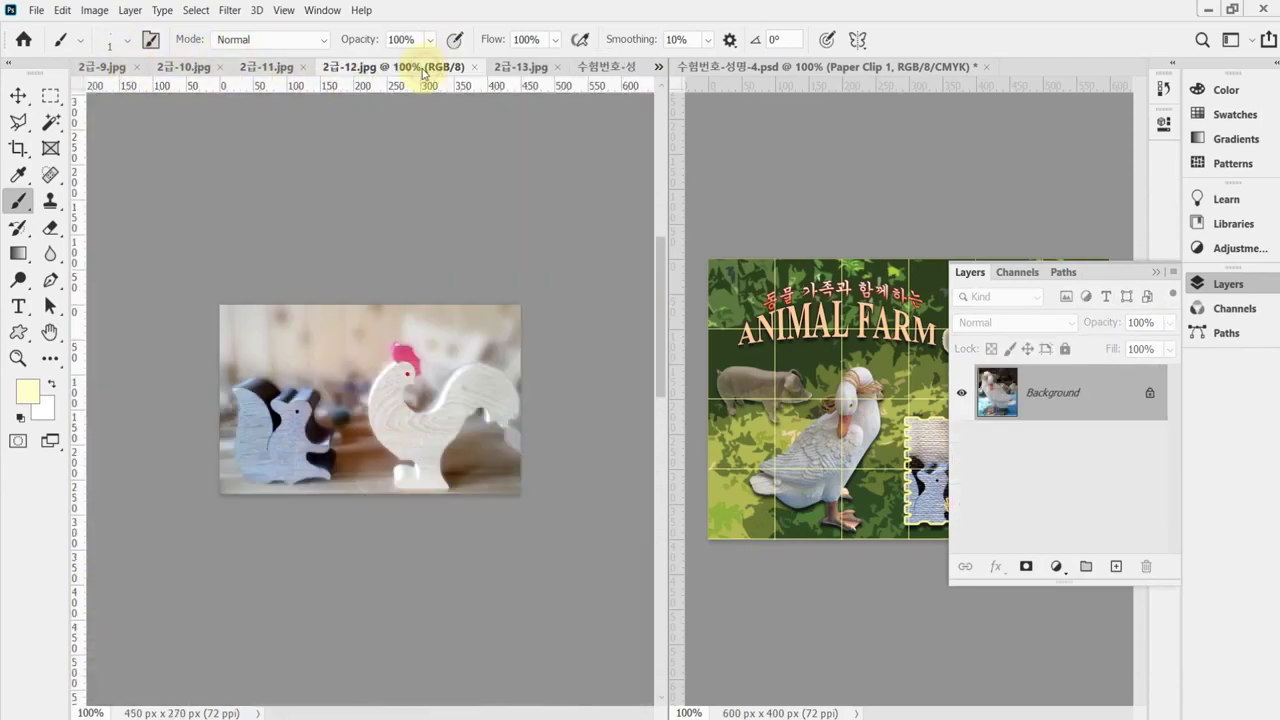
pyautogui.click(523, 68)
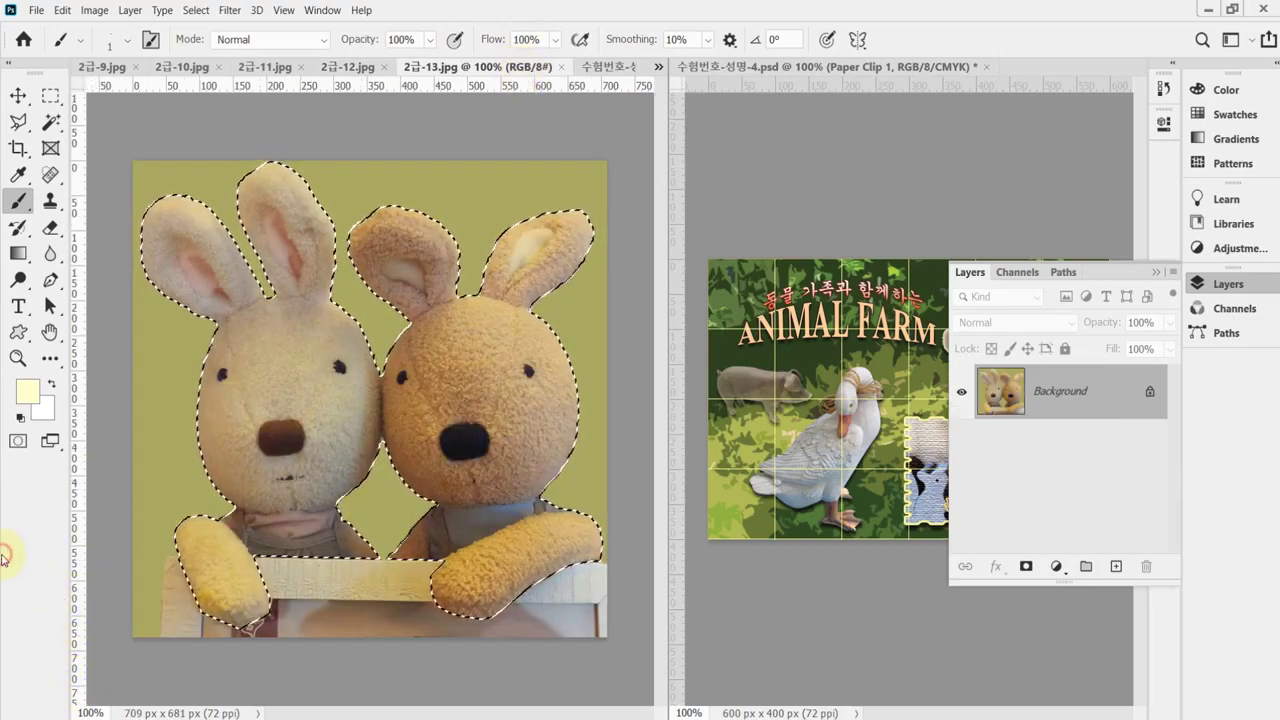
pyautogui.click(455, 435)
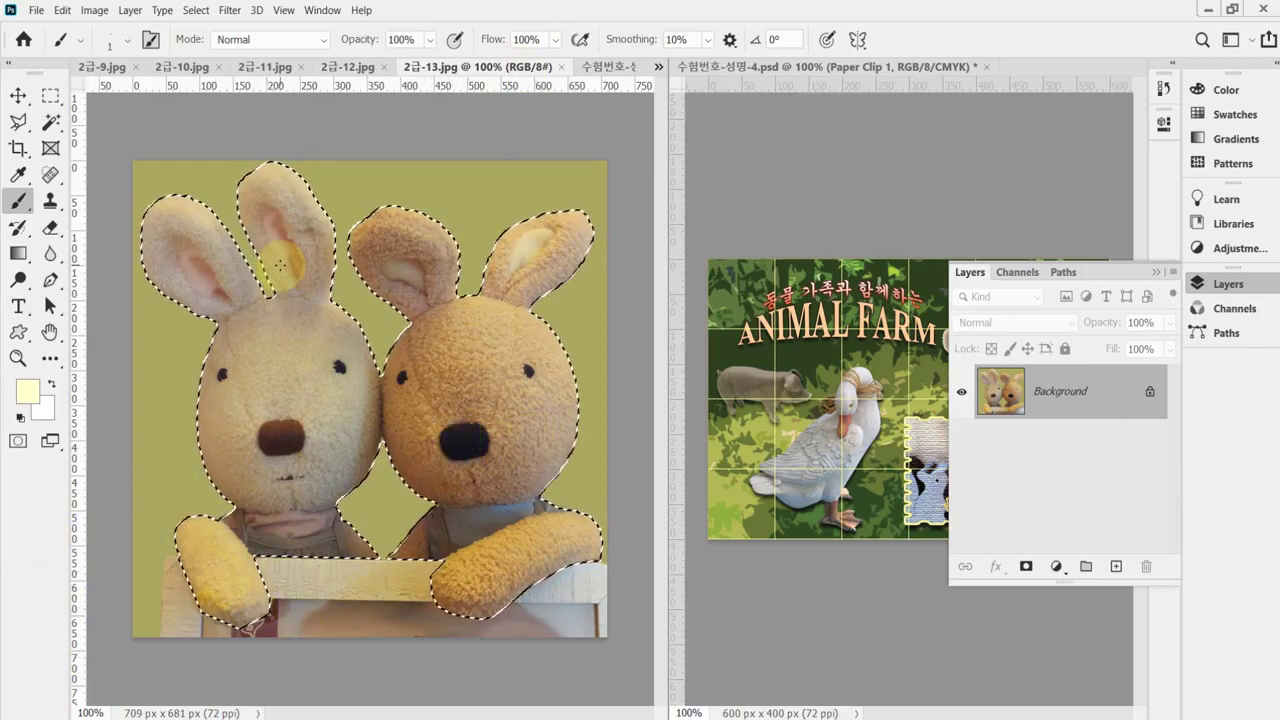
pyautogui.hotkey('ctrl', 'd')
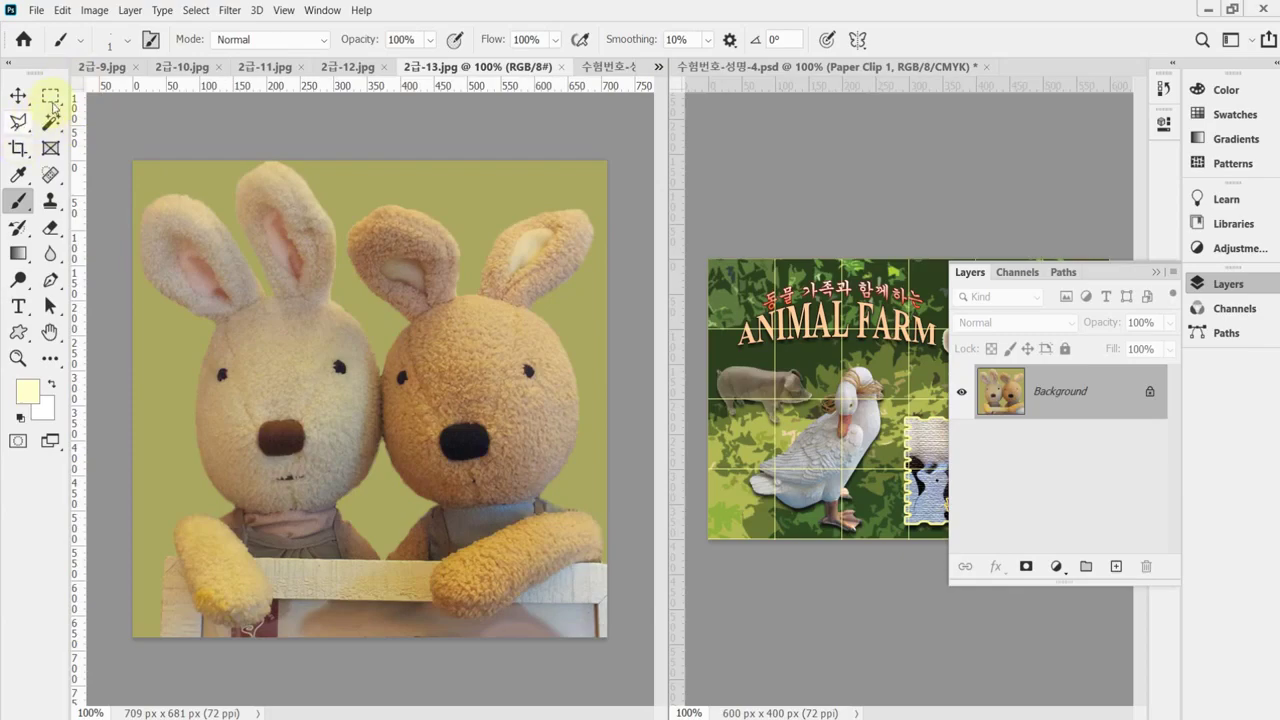
# Step: Select the green background and the gap between the two rabbits with the Magic Wand at tolerance 20
pyautogui.click(51, 124)
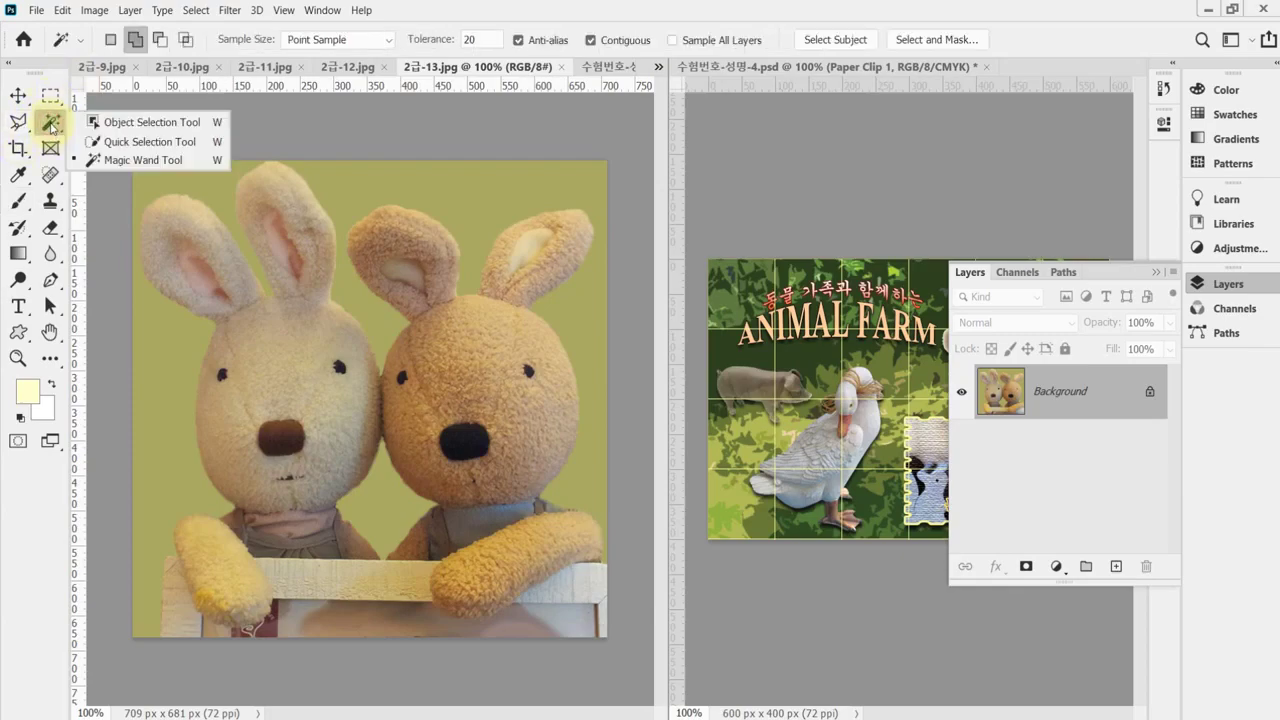
pyautogui.click(158, 161)
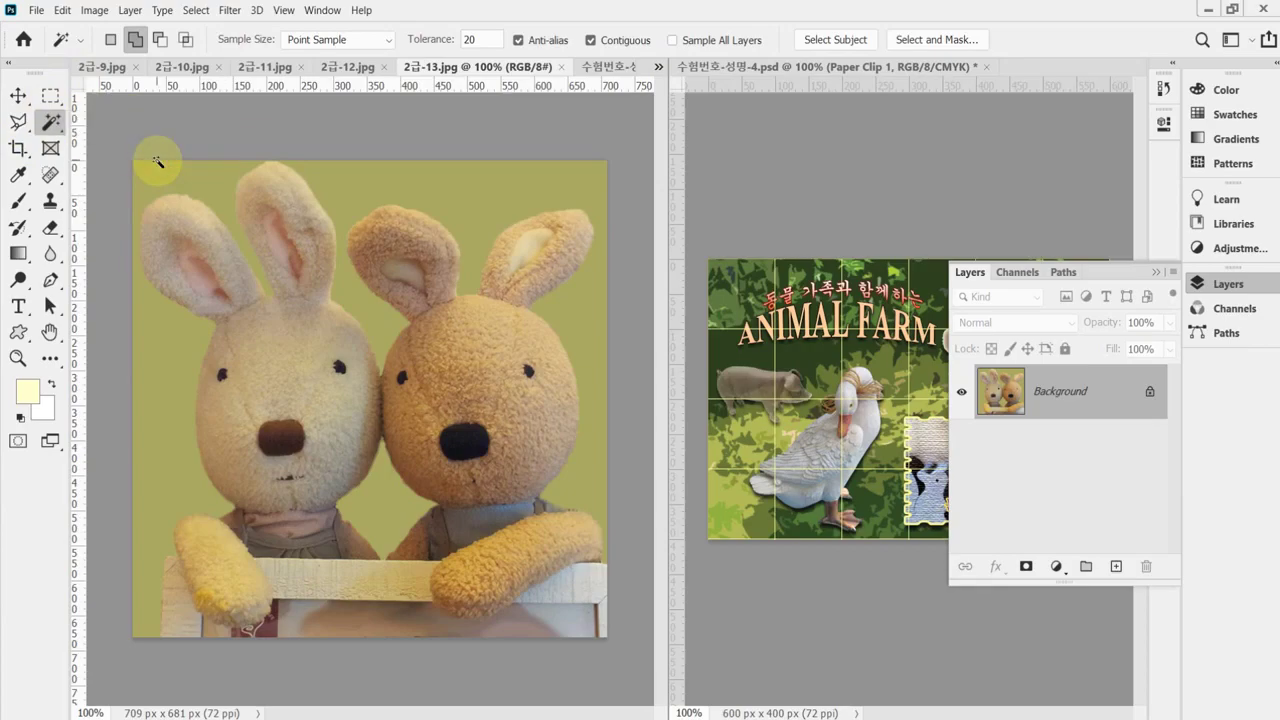
pyautogui.click(446, 182)
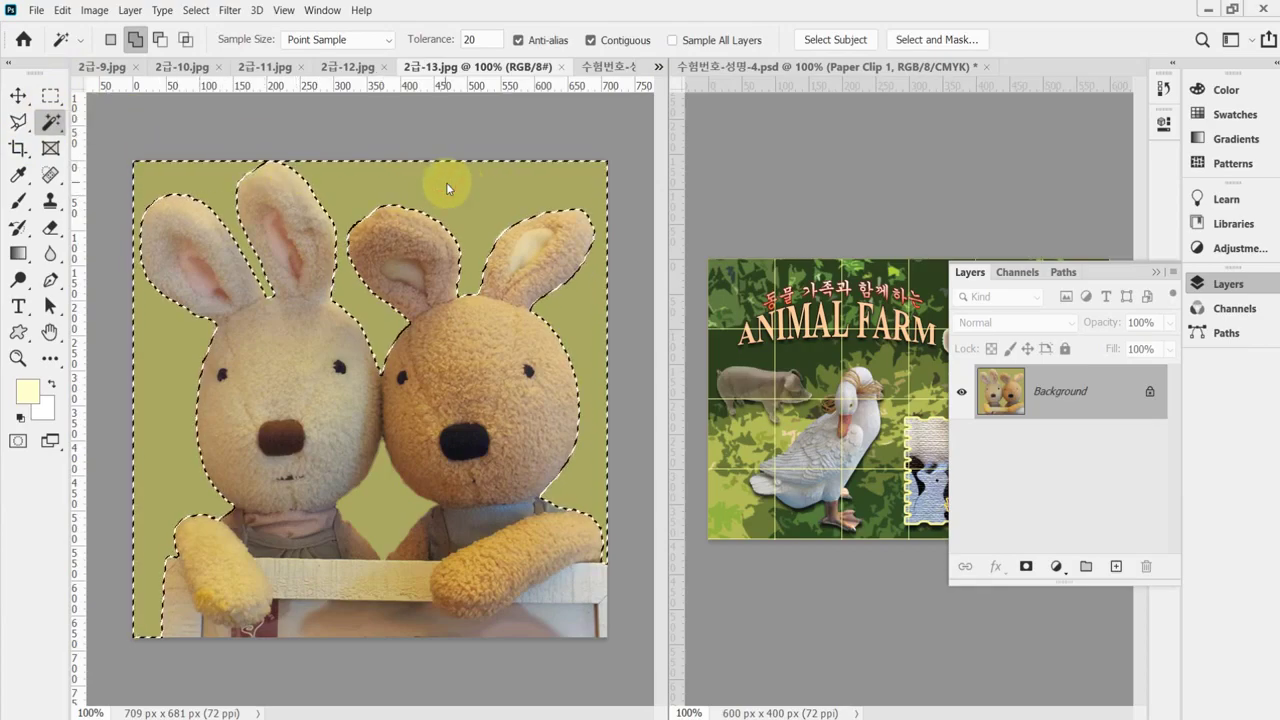
pyautogui.click(134, 39)
pyautogui.click(385, 505)
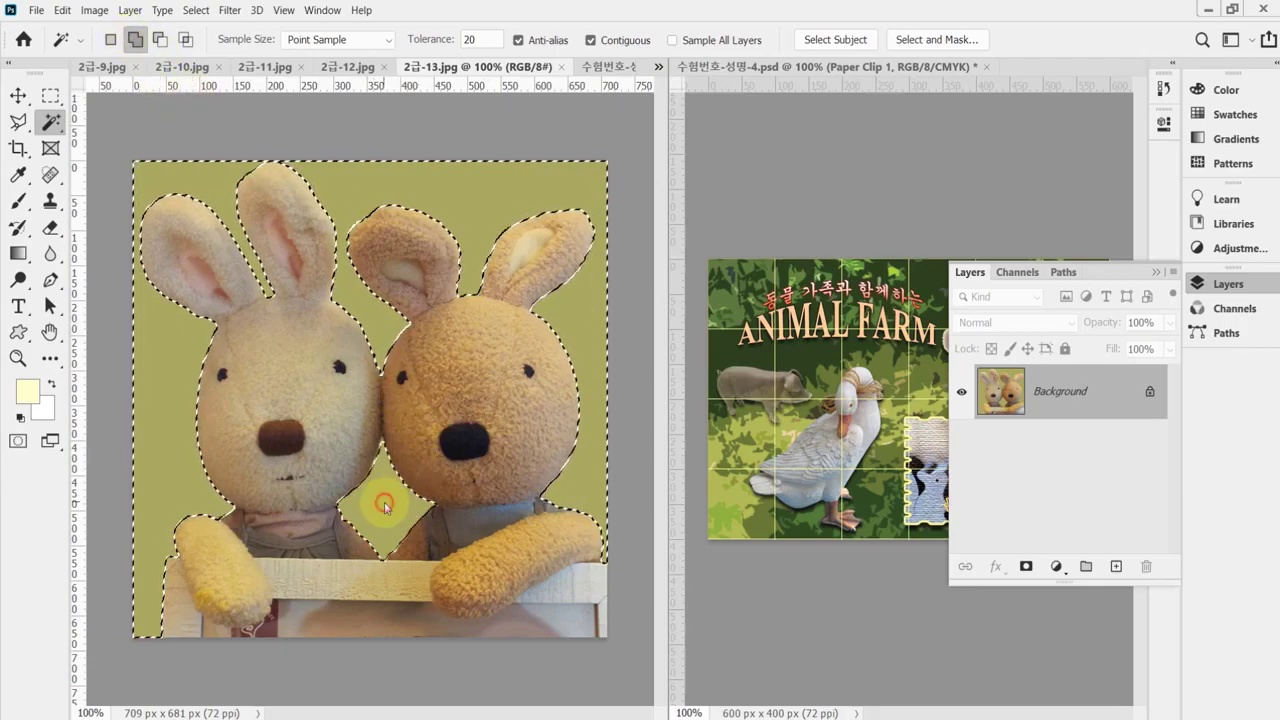
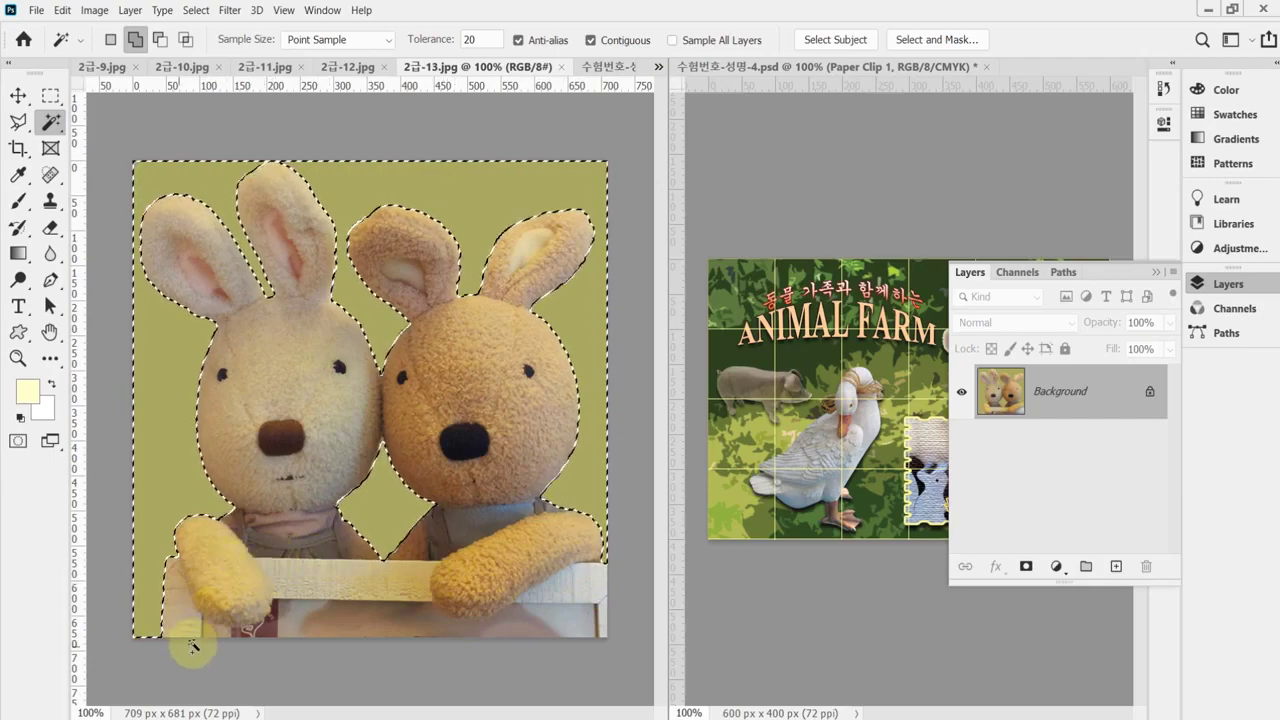
# Step: Begin adding a Polygonal Lasso outline to the selection, from below the image around the light rabbit's paw to the fence's upper edge
pyautogui.click(18, 122)
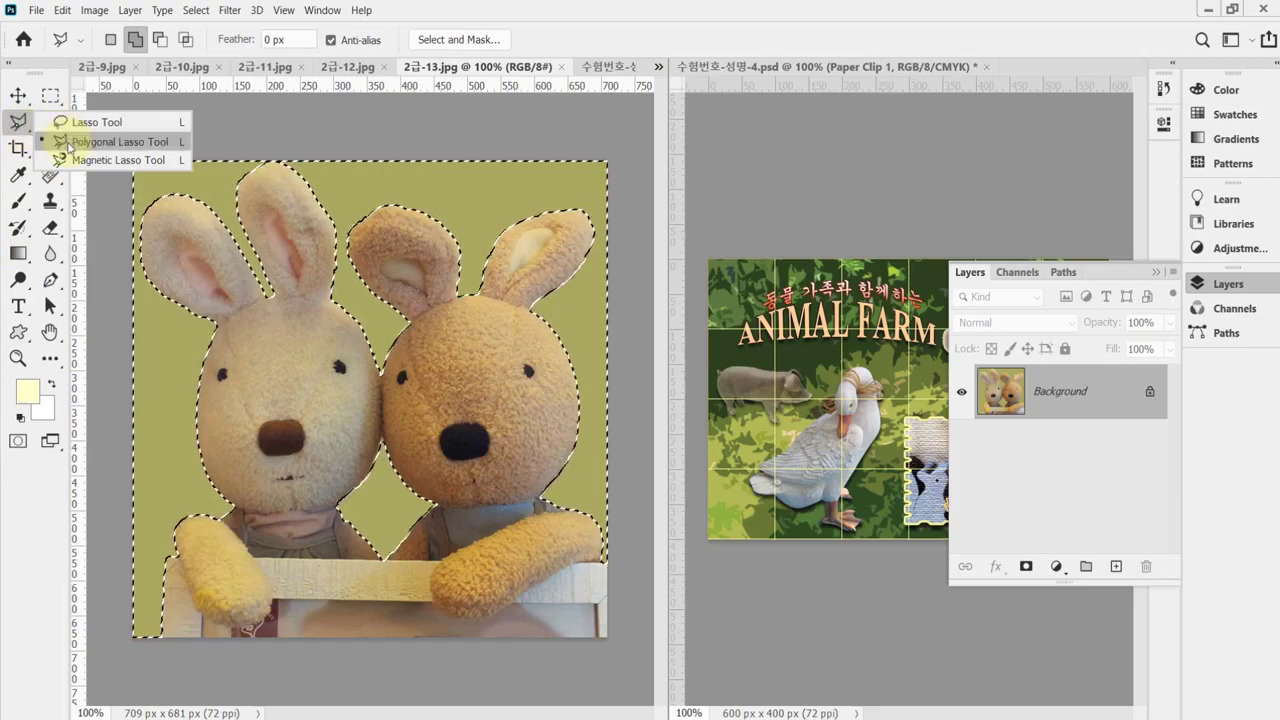
pyautogui.click(57, 143)
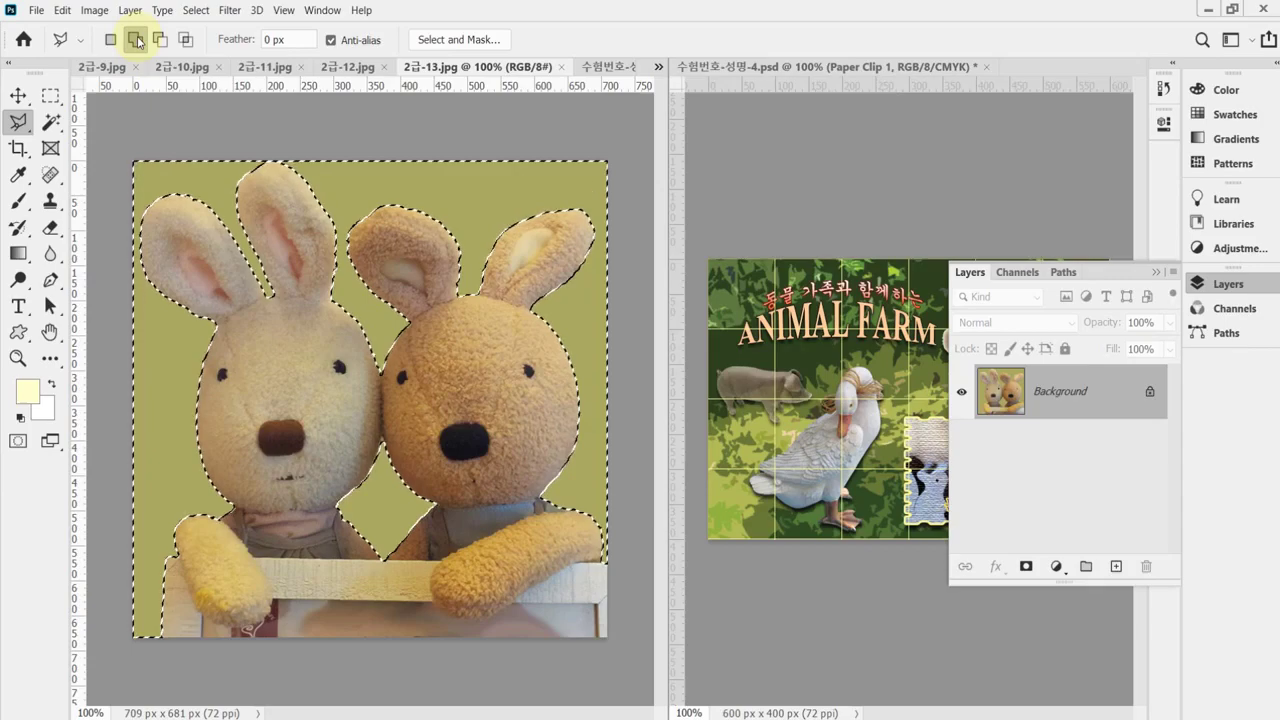
pyautogui.keyDown('ctrl'); pyautogui.click(275, 580); pyautogui.keyUp('ctrl')
pyautogui.keyDown('ctrl'); pyautogui.click(297, 574); pyautogui.keyUp('ctrl')
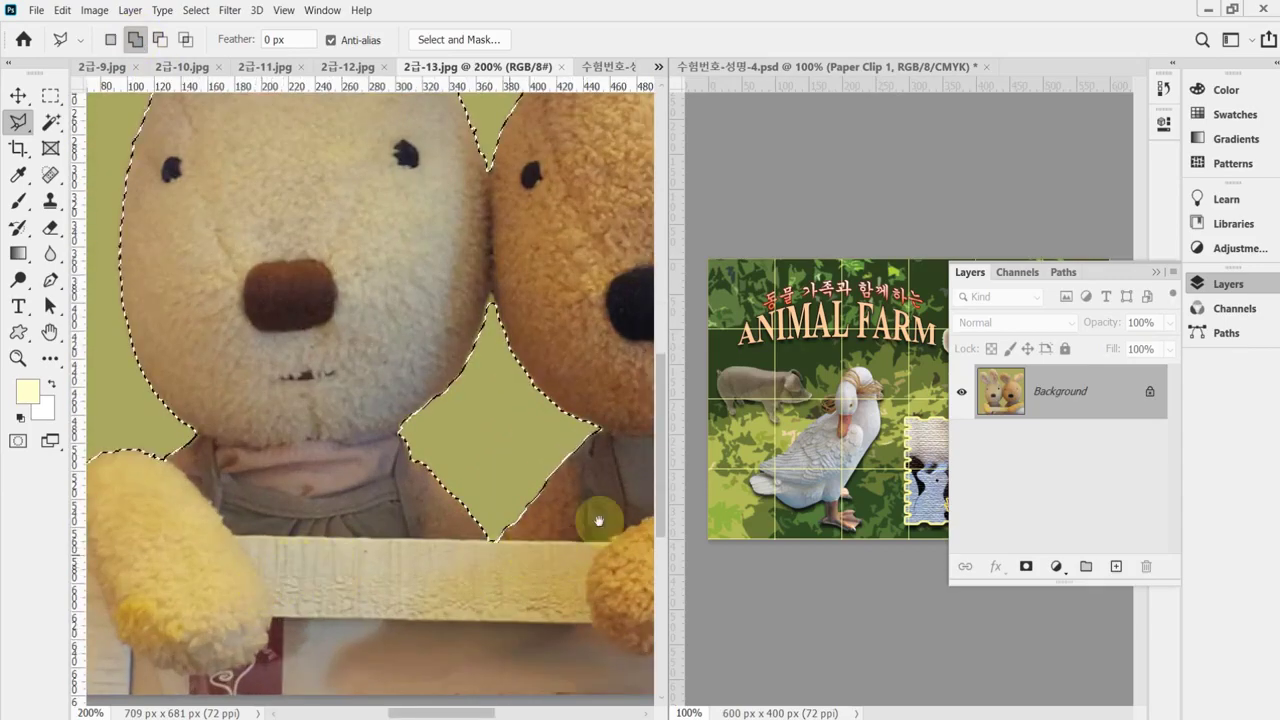
pyautogui.moveTo(666, 478); pyautogui.dragTo(856, 478)
pyautogui.scroll(-2, 440, 540)
pyautogui.keyDown('alt'); pyautogui.click(436, 533); pyautogui.keyUp('alt')
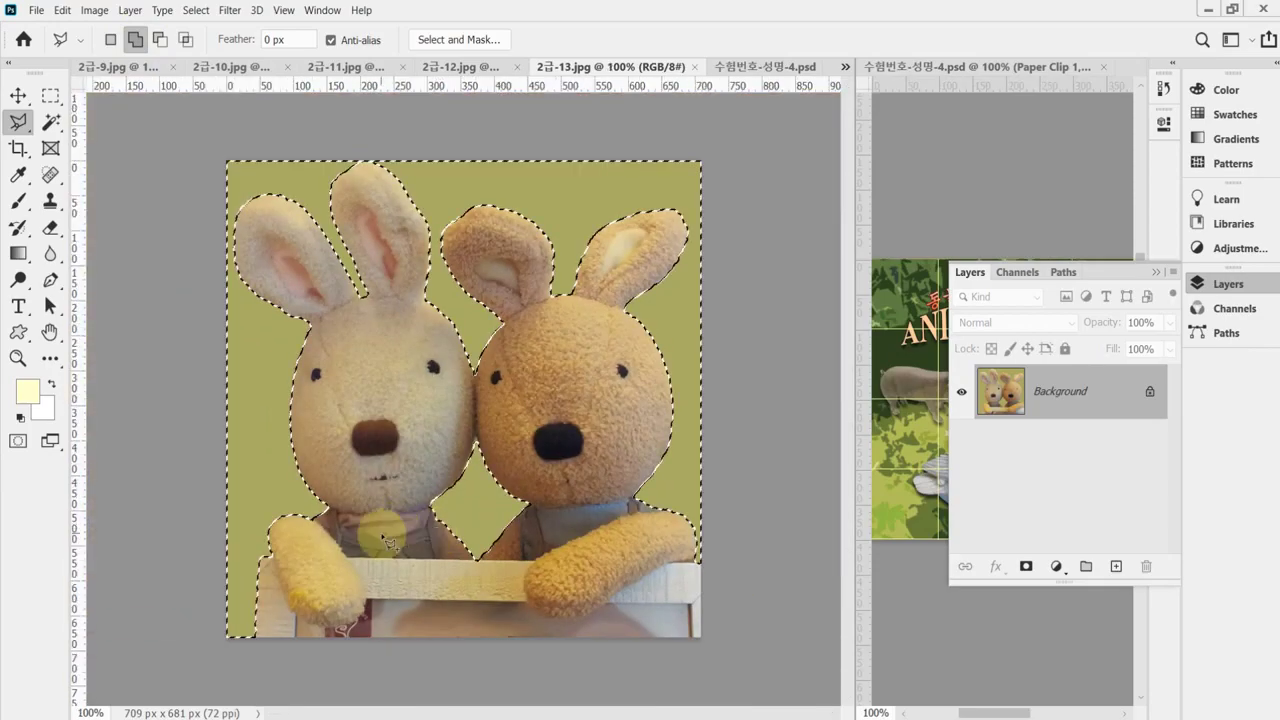
pyautogui.click(234, 668)
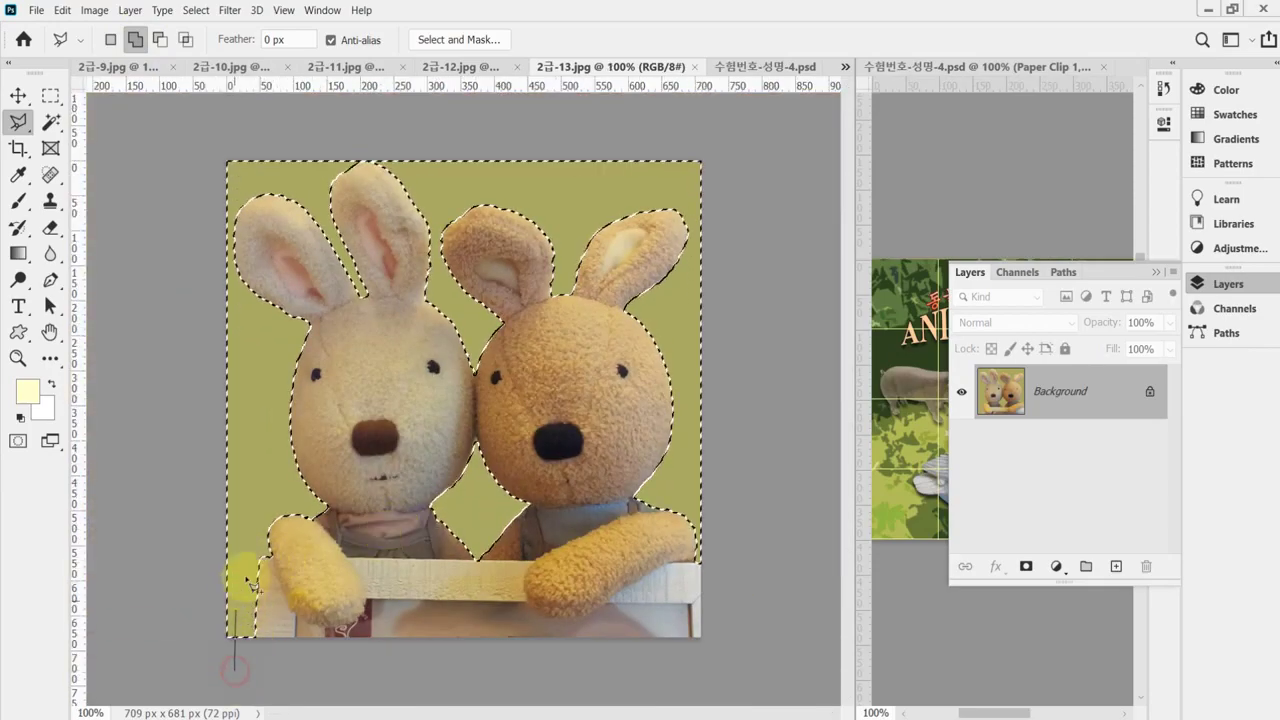
pyautogui.click(270, 553)
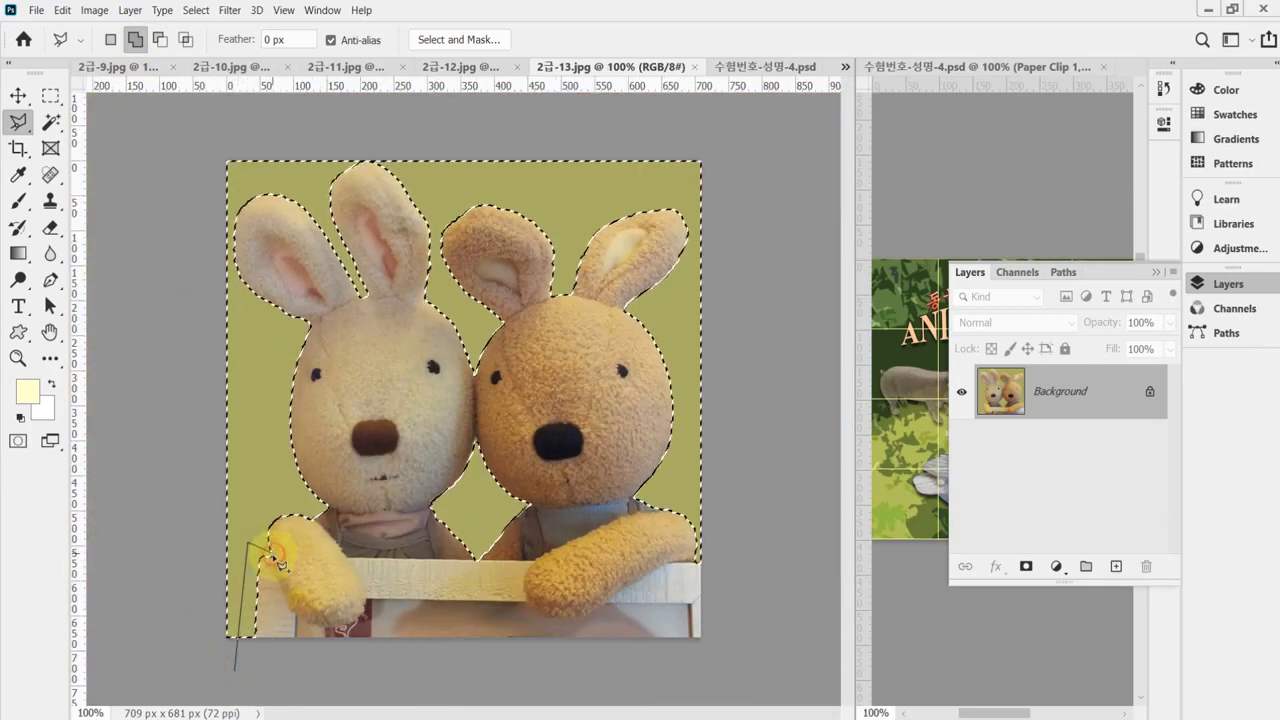
pyautogui.click(296, 612)
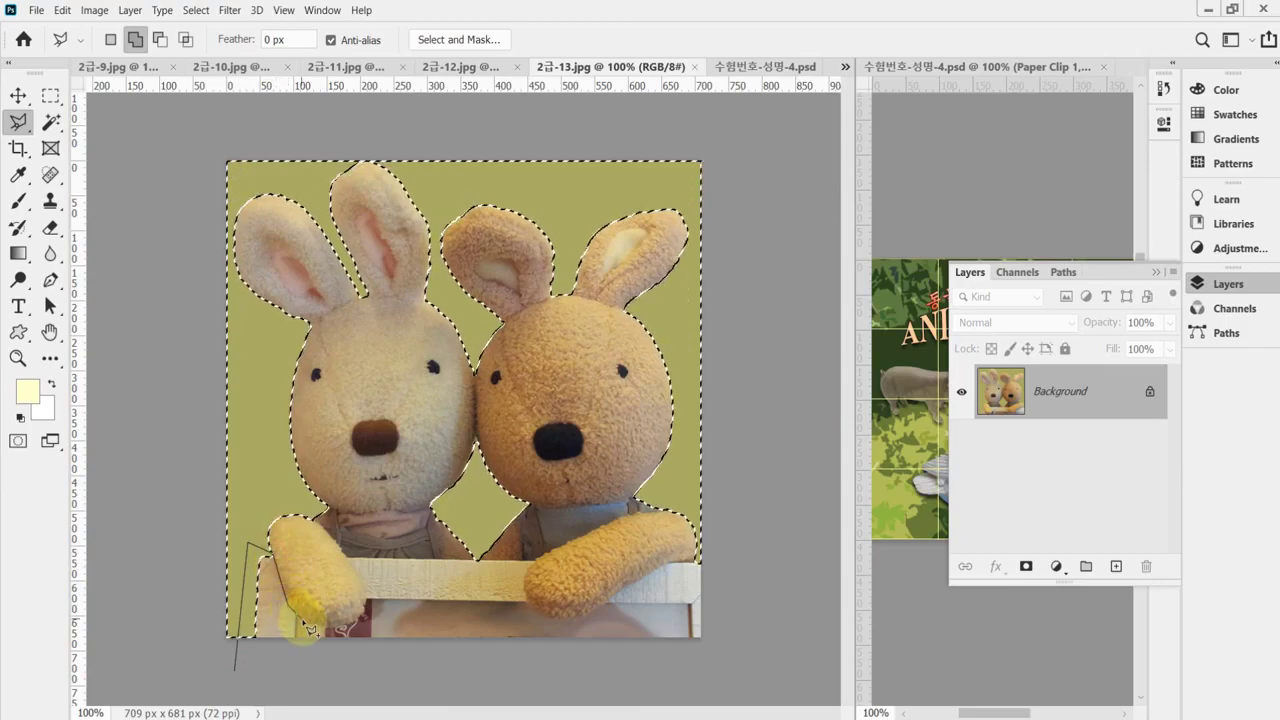
pyautogui.click(320, 633)
pyautogui.click(340, 630)
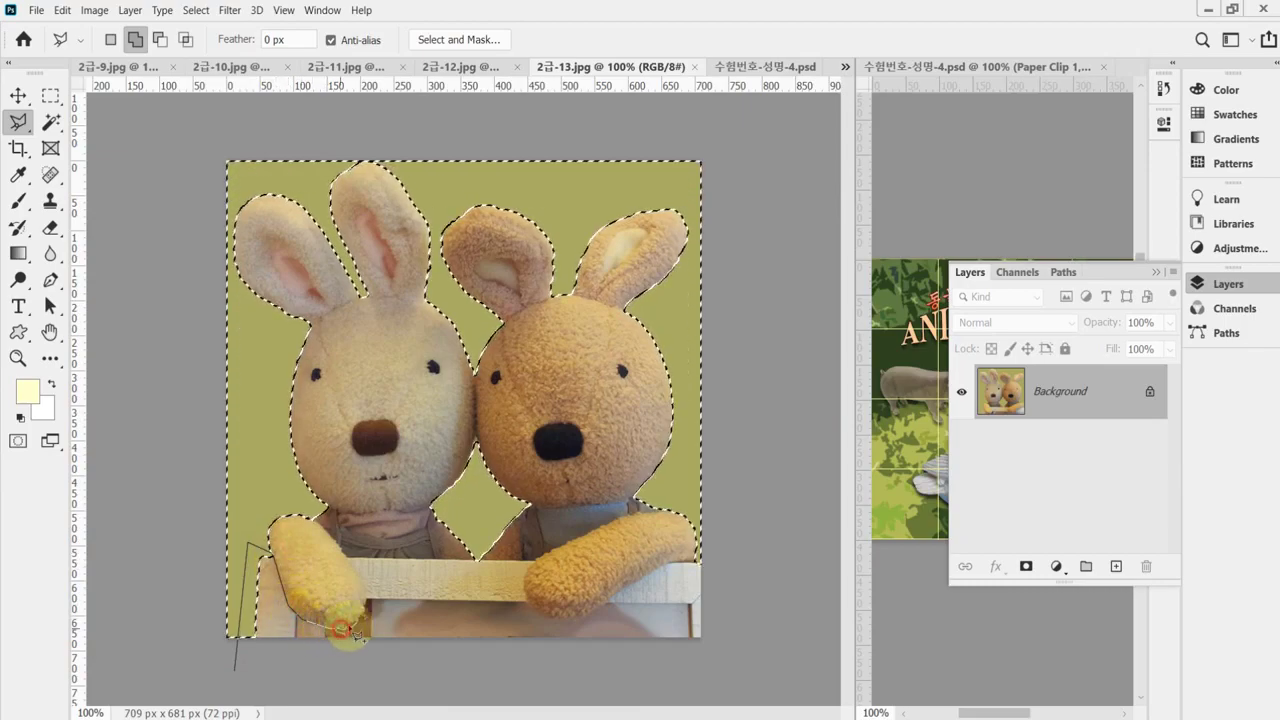
pyautogui.click(363, 578)
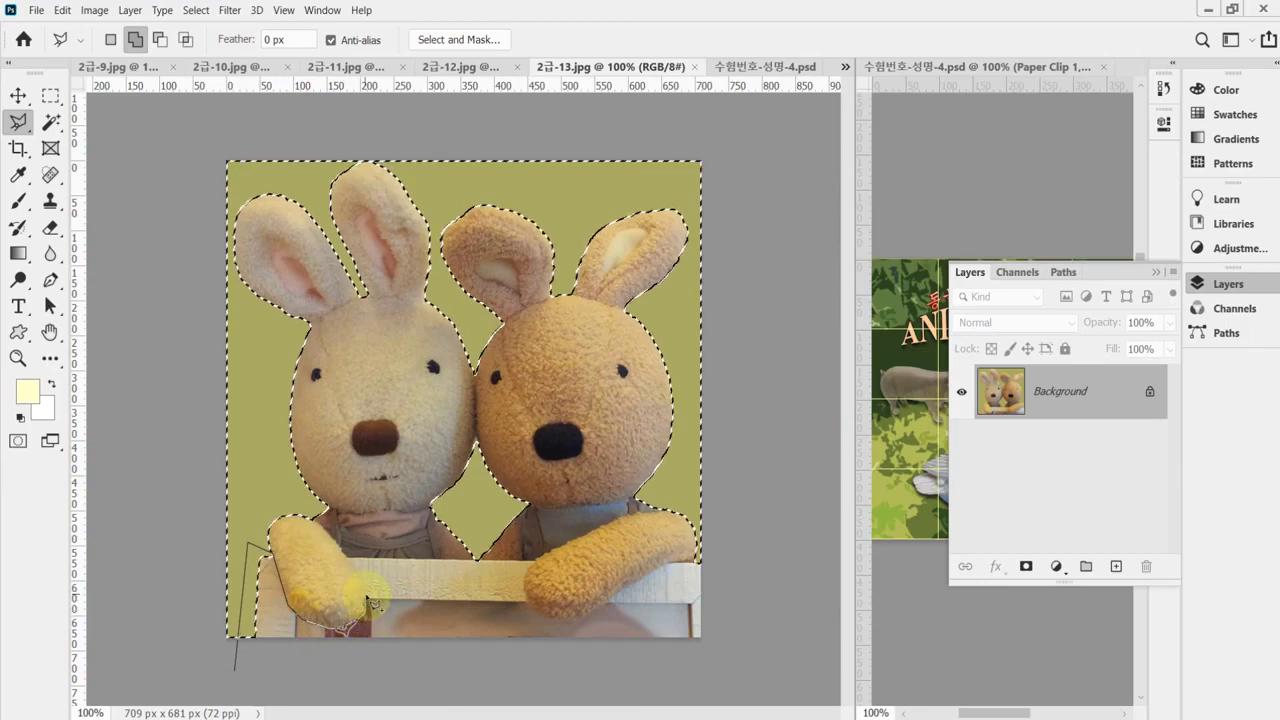
pyautogui.click(357, 567)
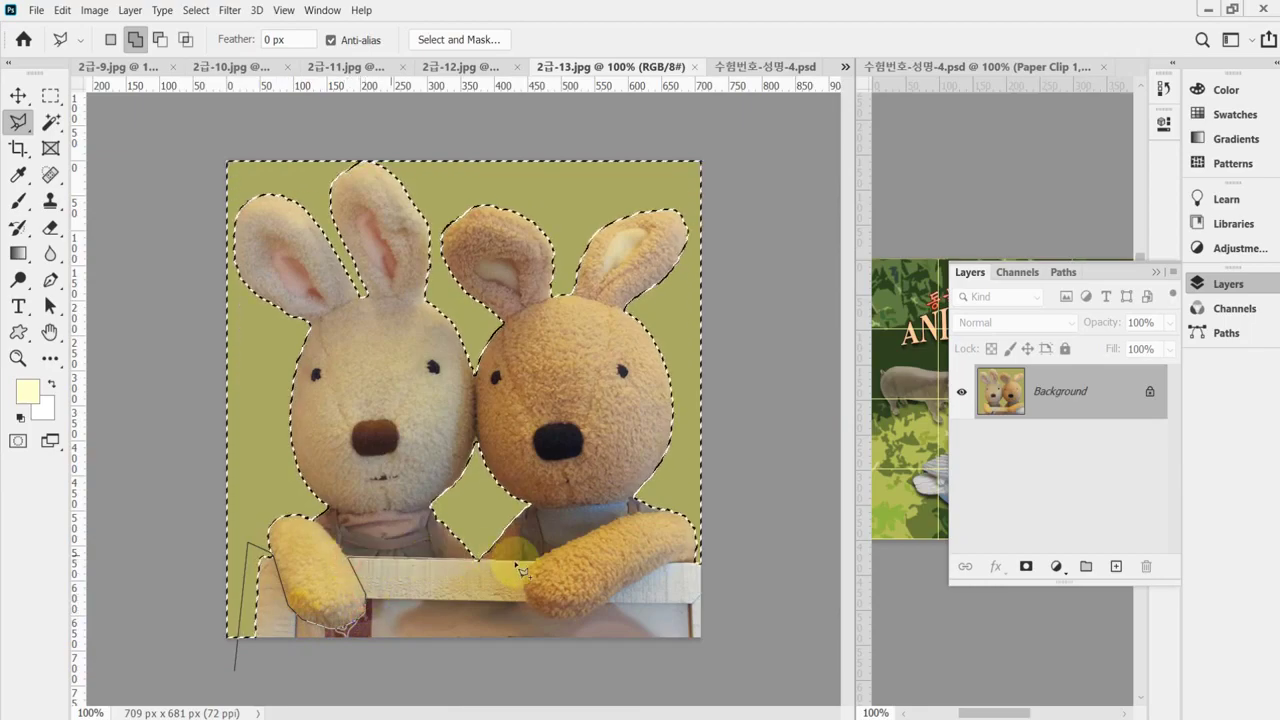
# Step: Continue the lasso around the brown rabbit's arm, close it around the fence, and invert the selection to the two rabbits
pyautogui.click(530, 579)
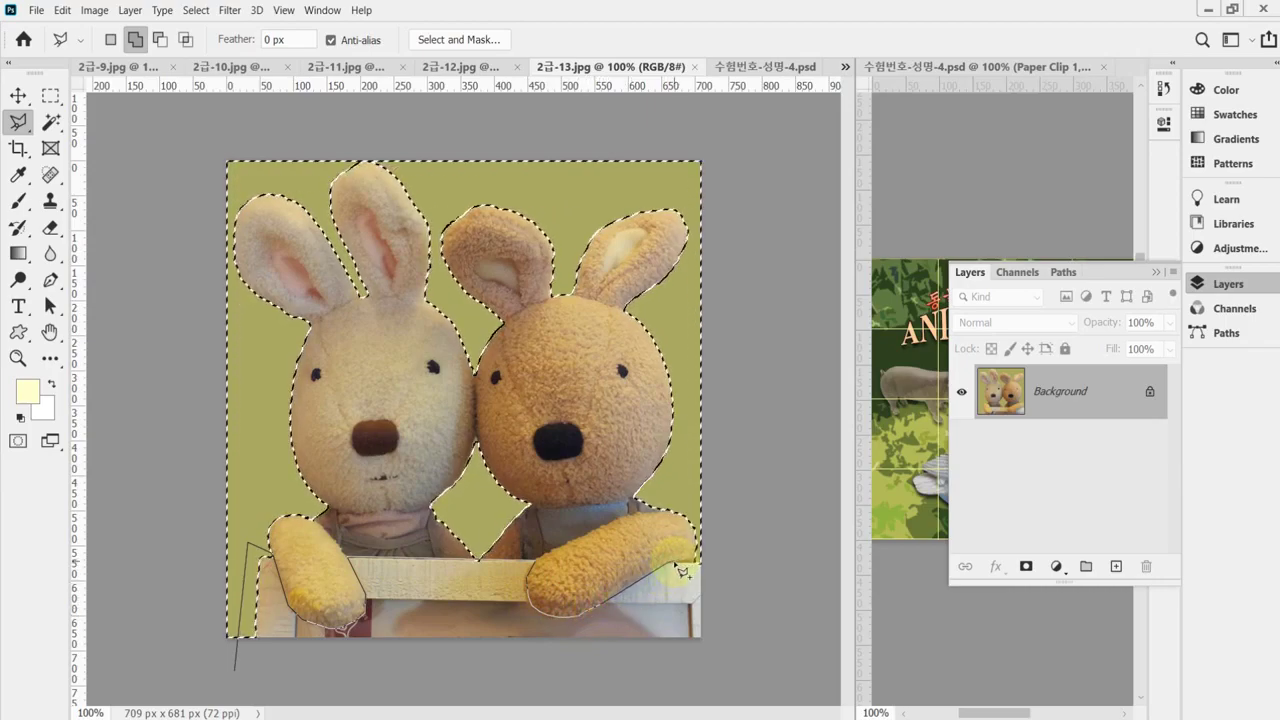
pyautogui.click(712, 686)
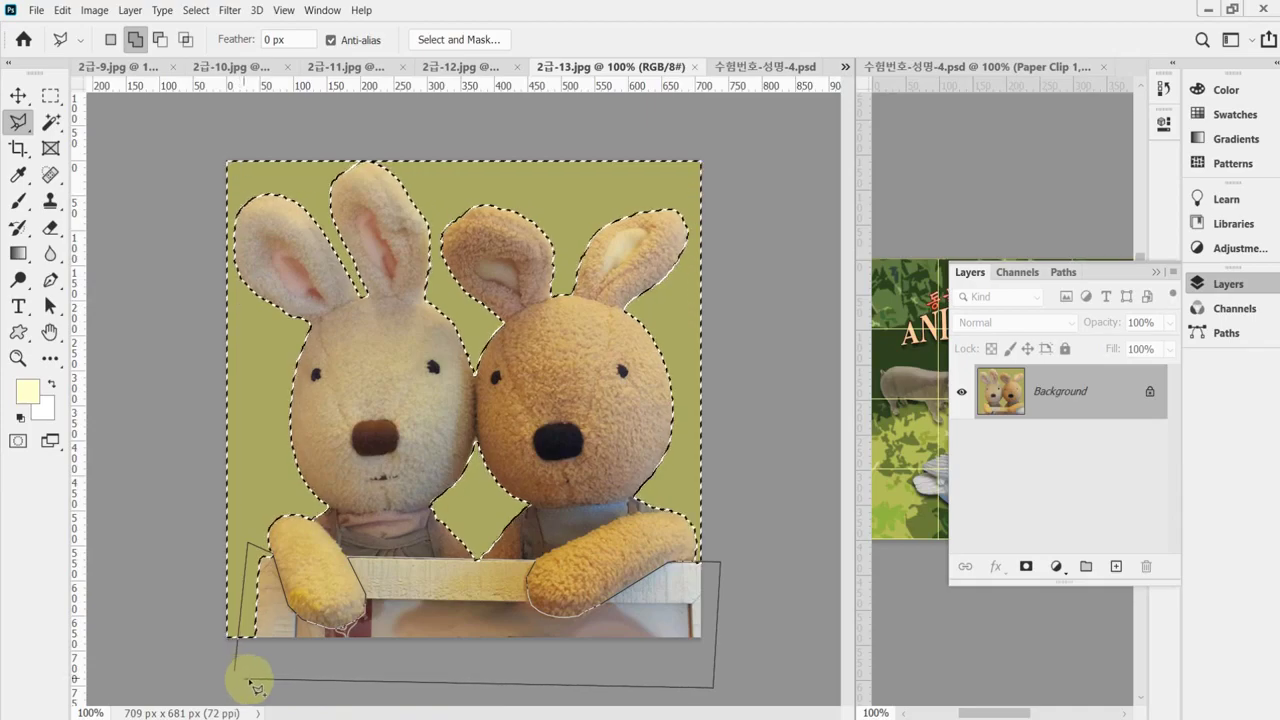
pyautogui.click(253, 685)
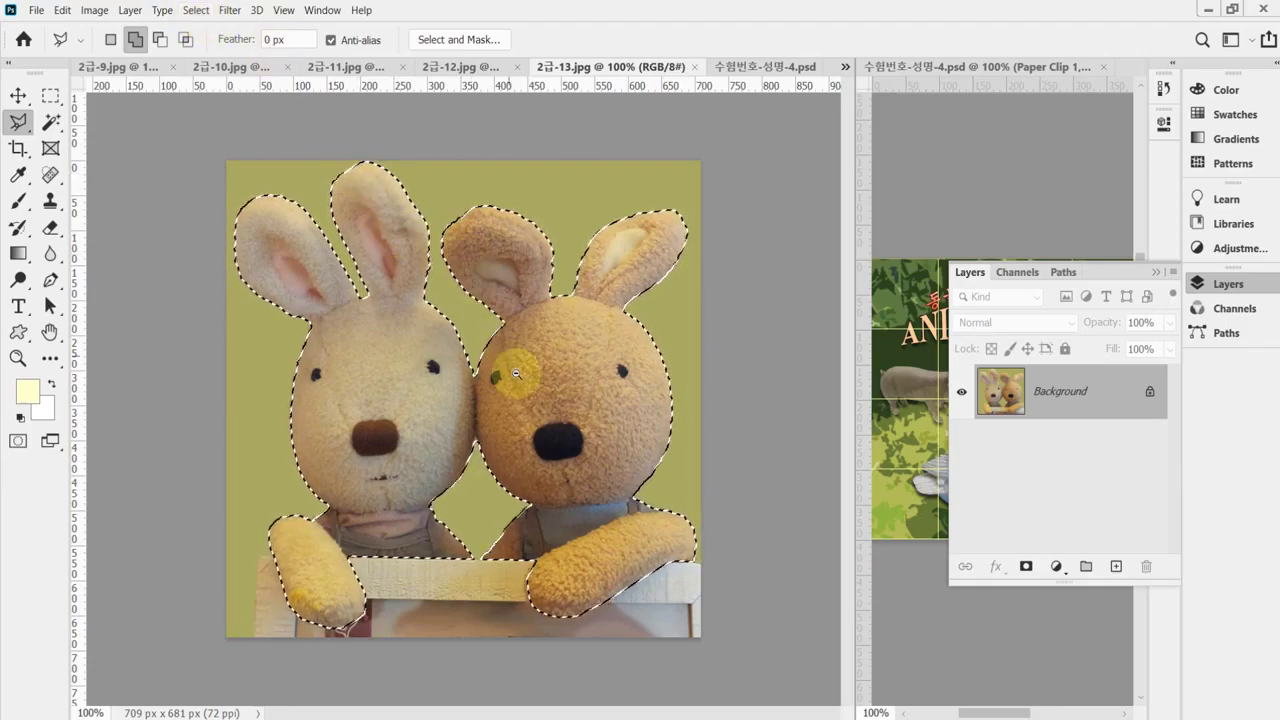
pyautogui.click(527, 378)
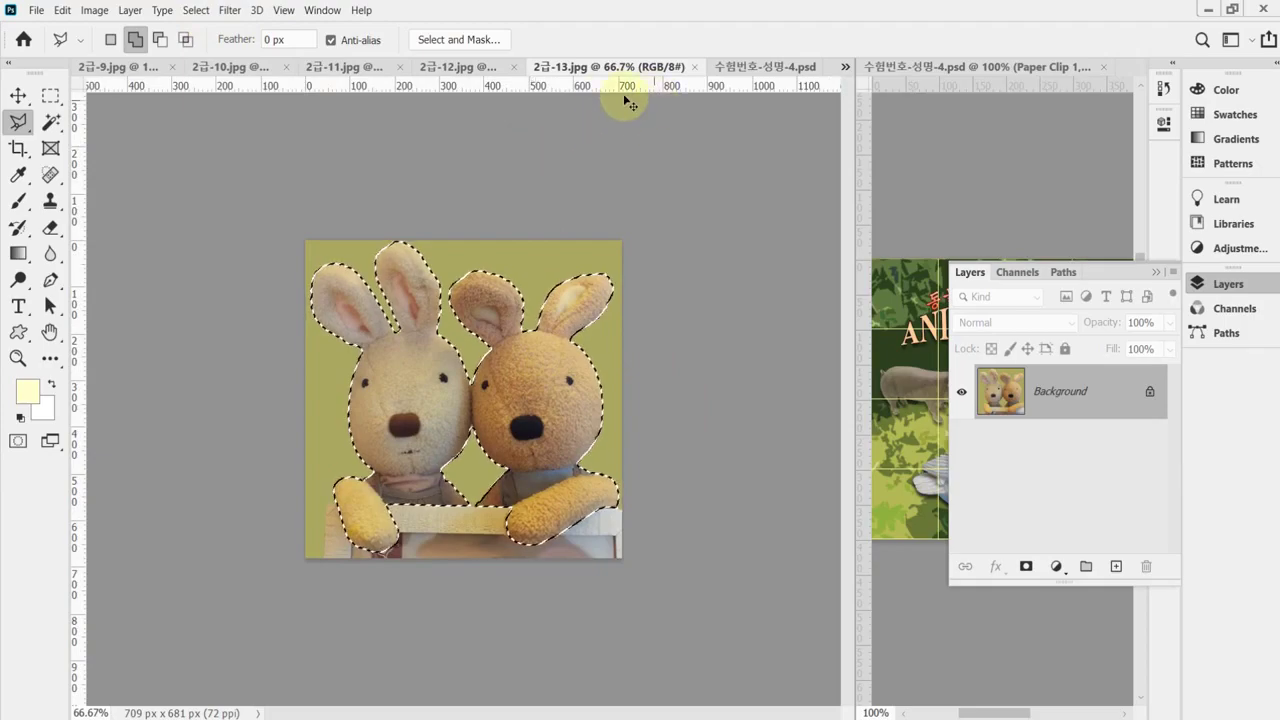
# Step: Place a copy of the selected rabbits in 수험번호-성명-4.psd as a new layer and free-transform it down to about 30% scale
pyautogui.moveTo(607, 103); pyautogui.dragTo(755, 76)
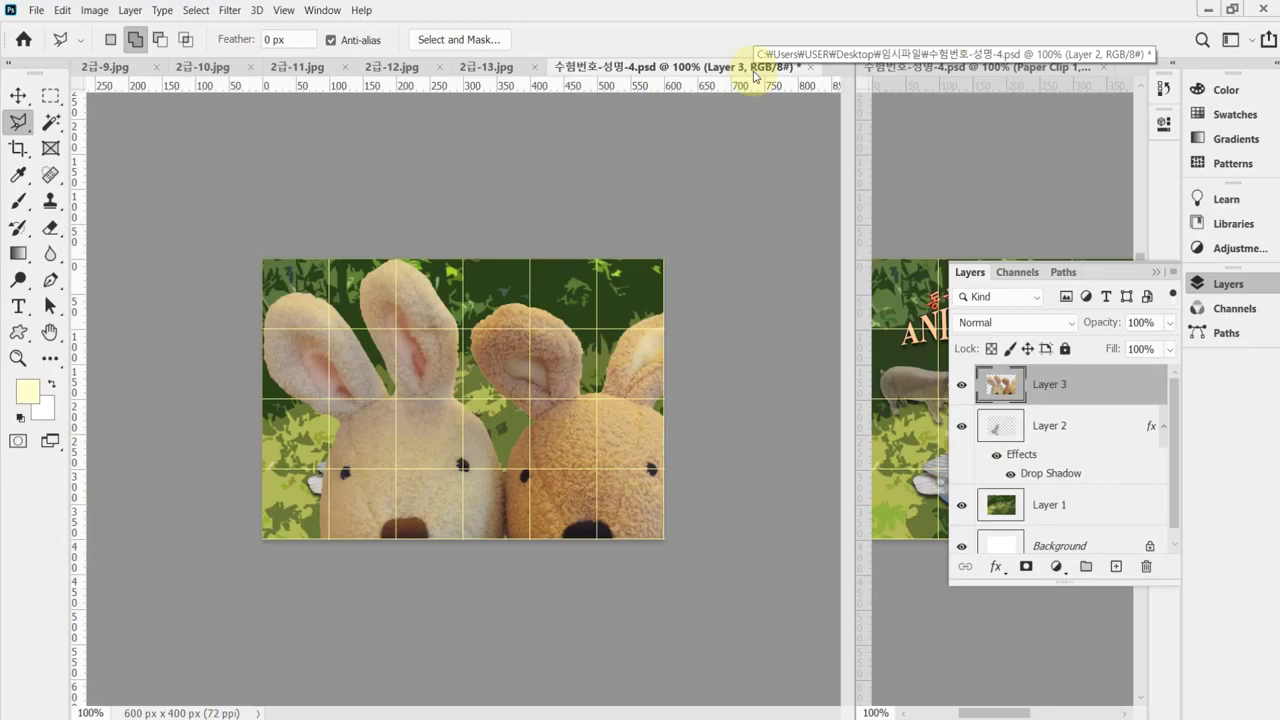
pyautogui.hotkey('ctrl', 't')
pyautogui.moveTo(258, 258); pyautogui.dragTo(510, 430)
pyautogui.click(1249, 283)
pyautogui.moveTo(663, 583); pyautogui.dragTo(651, 380)
pyautogui.moveTo(855, 229); pyautogui.dragTo(700, 235)
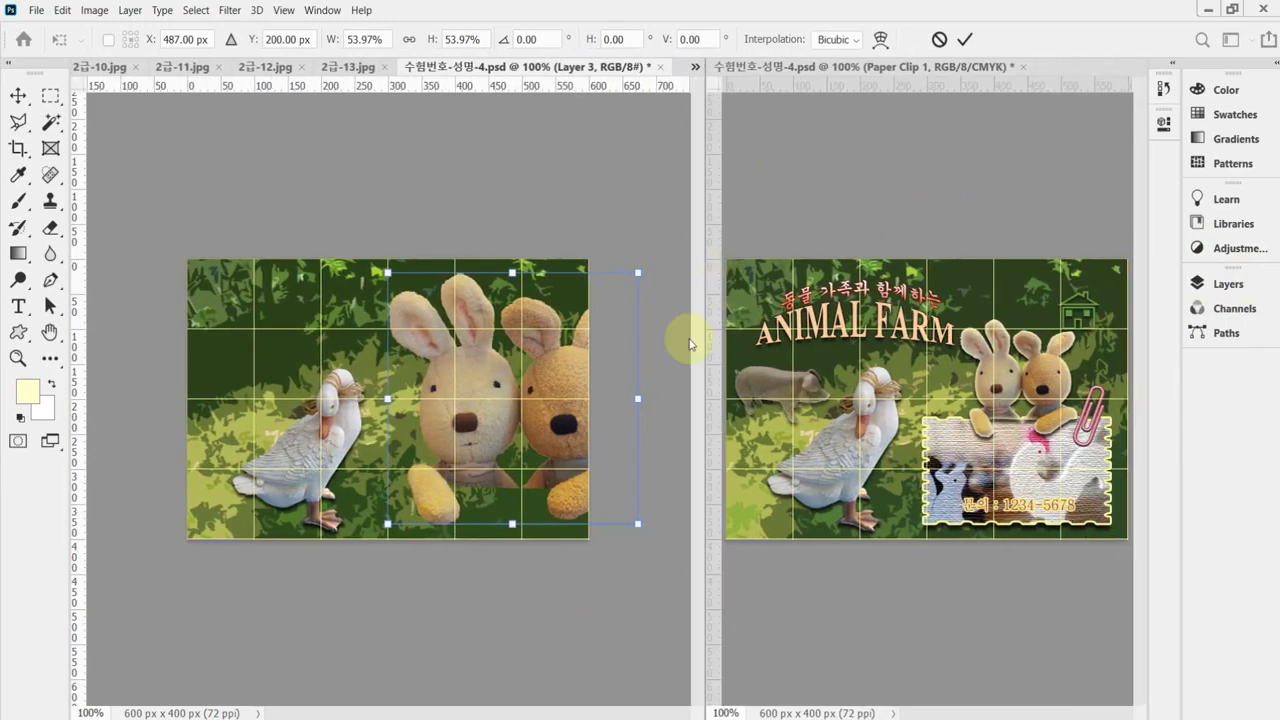
pyautogui.moveTo(638, 273); pyautogui.dragTo(524, 387)
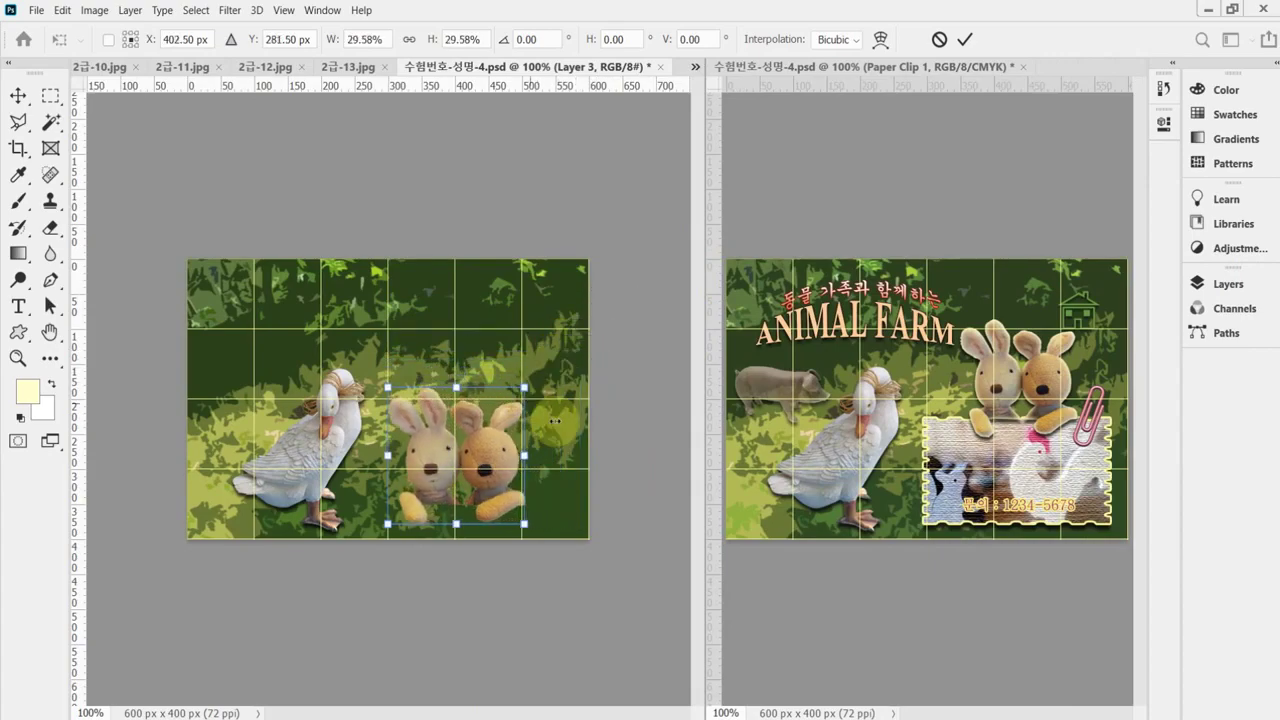
# Step: Move the rabbits to about X 434, Y 174 px, scale them to about 26.5%, and apply the transformation
pyautogui.moveTo(483, 468); pyautogui.dragTo(499, 410)
pyautogui.moveTo(548, 311); pyautogui.dragTo(533, 334)
pyautogui.moveTo(502, 401); pyautogui.dragTo(509, 380)
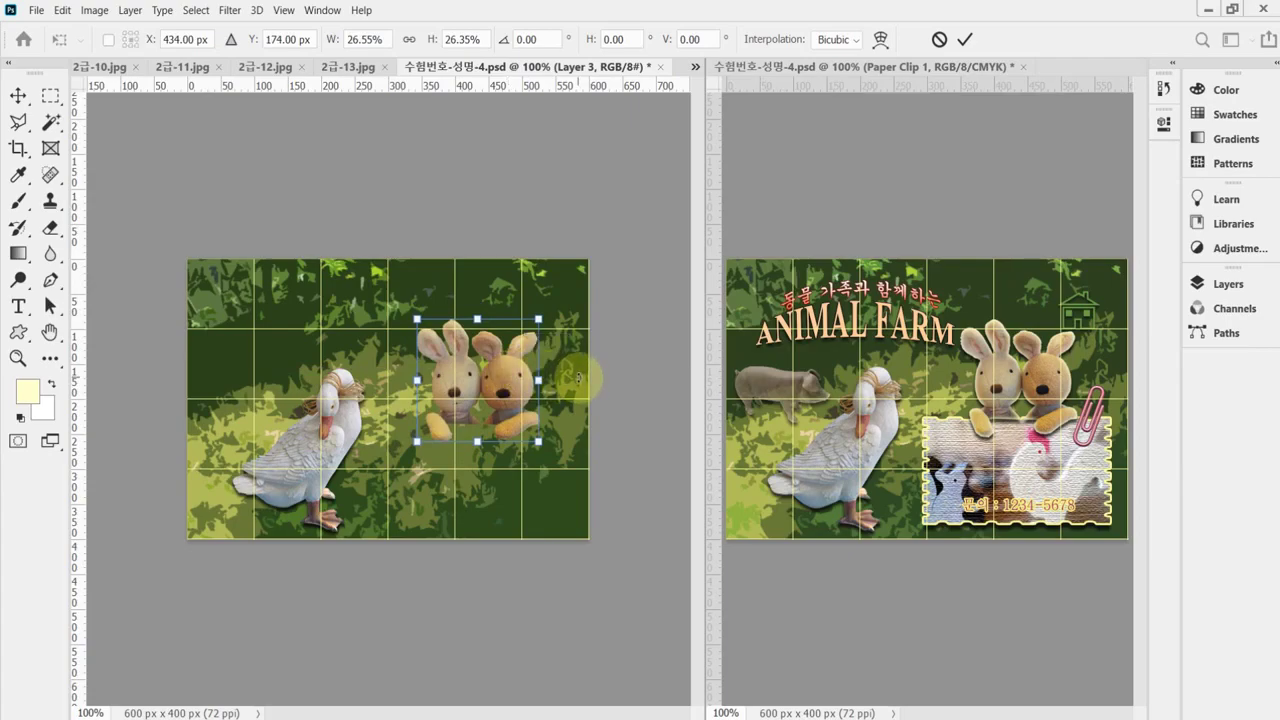
pyautogui.hotkey('ctrl', 's')
pyautogui.press('Return')
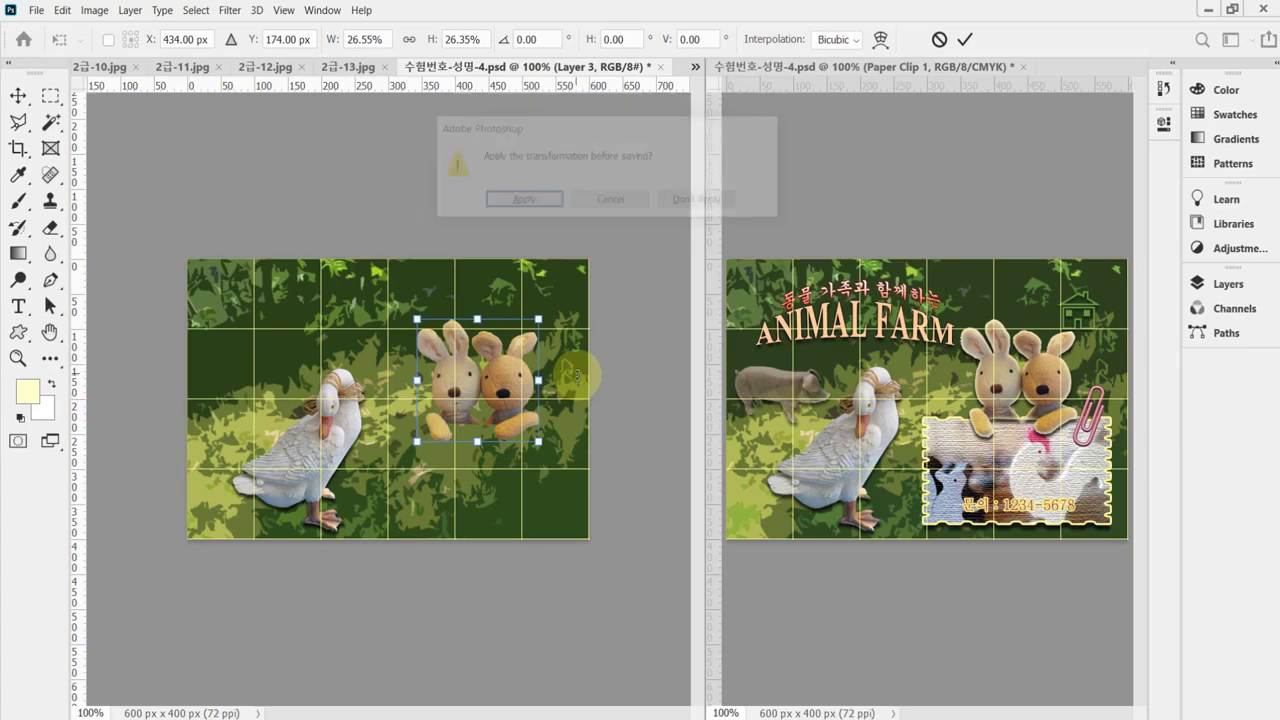
pyautogui.press('l')
pyautogui.click(578, 378)
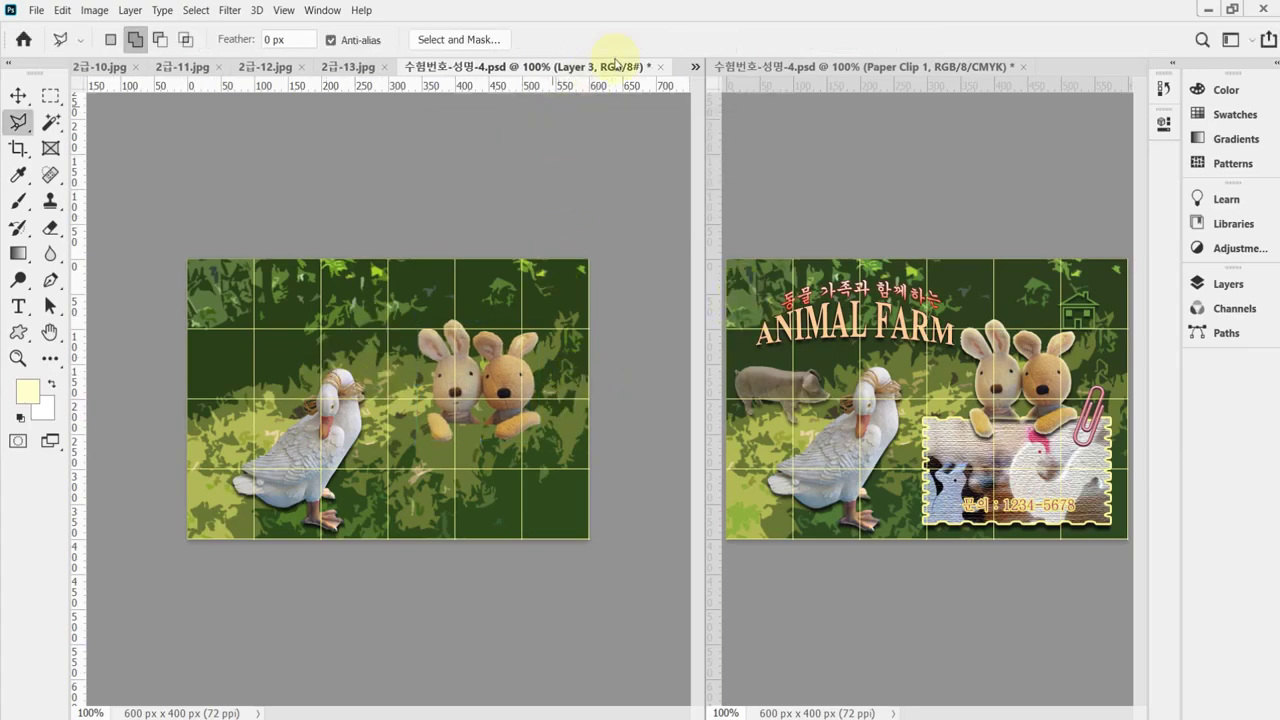
# Step: Bring up the pig image 2급-10.jpg and select the whole pig with the Quick Selection tool
pyautogui.click(696, 67)
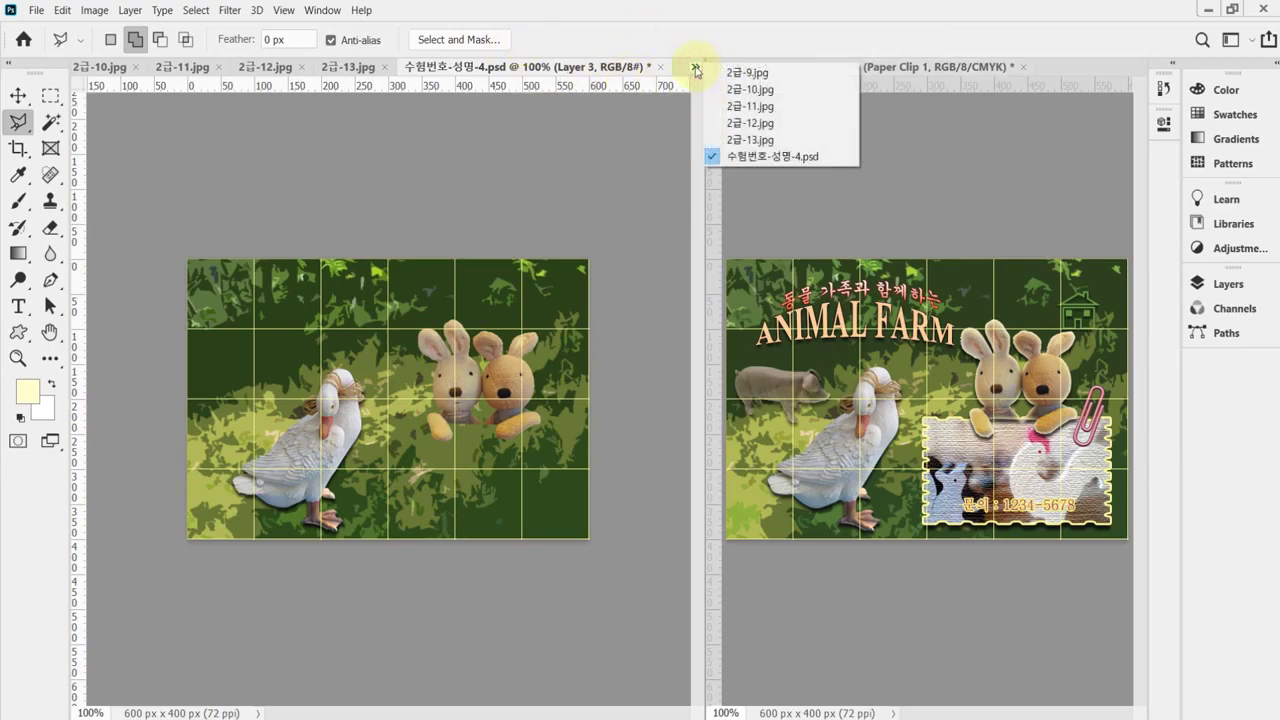
pyautogui.click(750, 89)
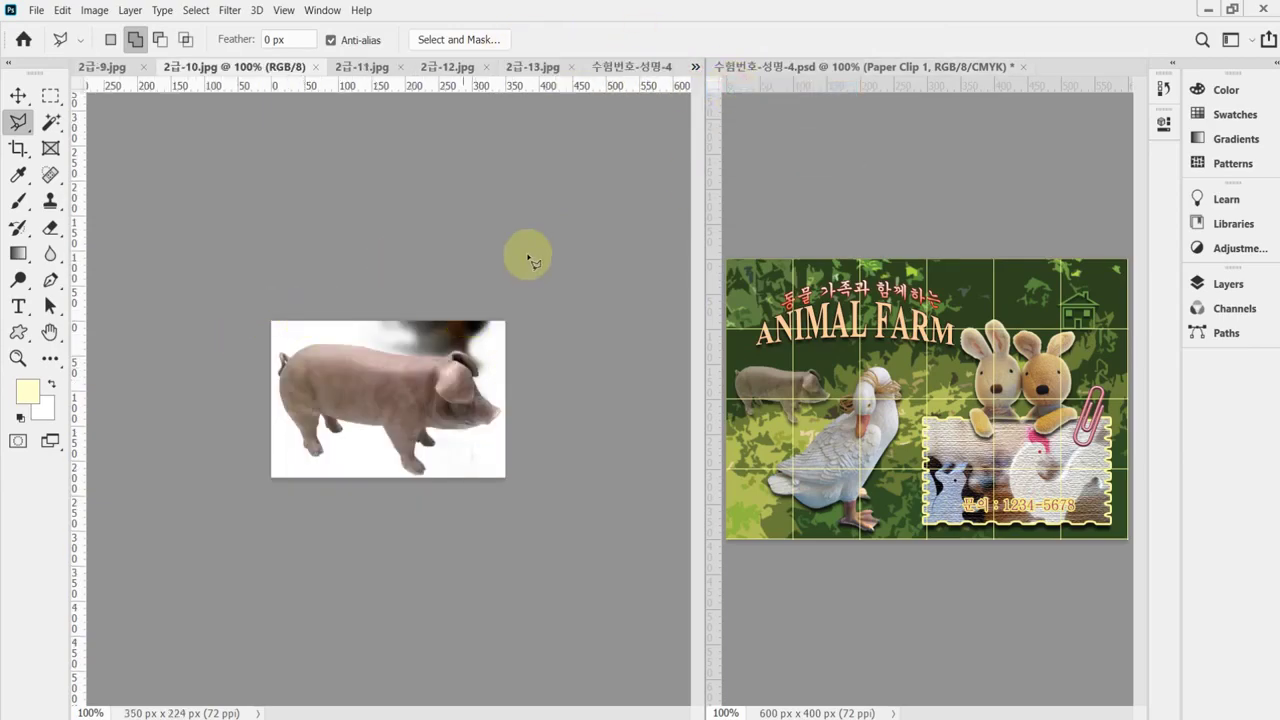
pyautogui.keyDown('ctrl'); pyautogui.click(549, 366); pyautogui.keyUp('ctrl')
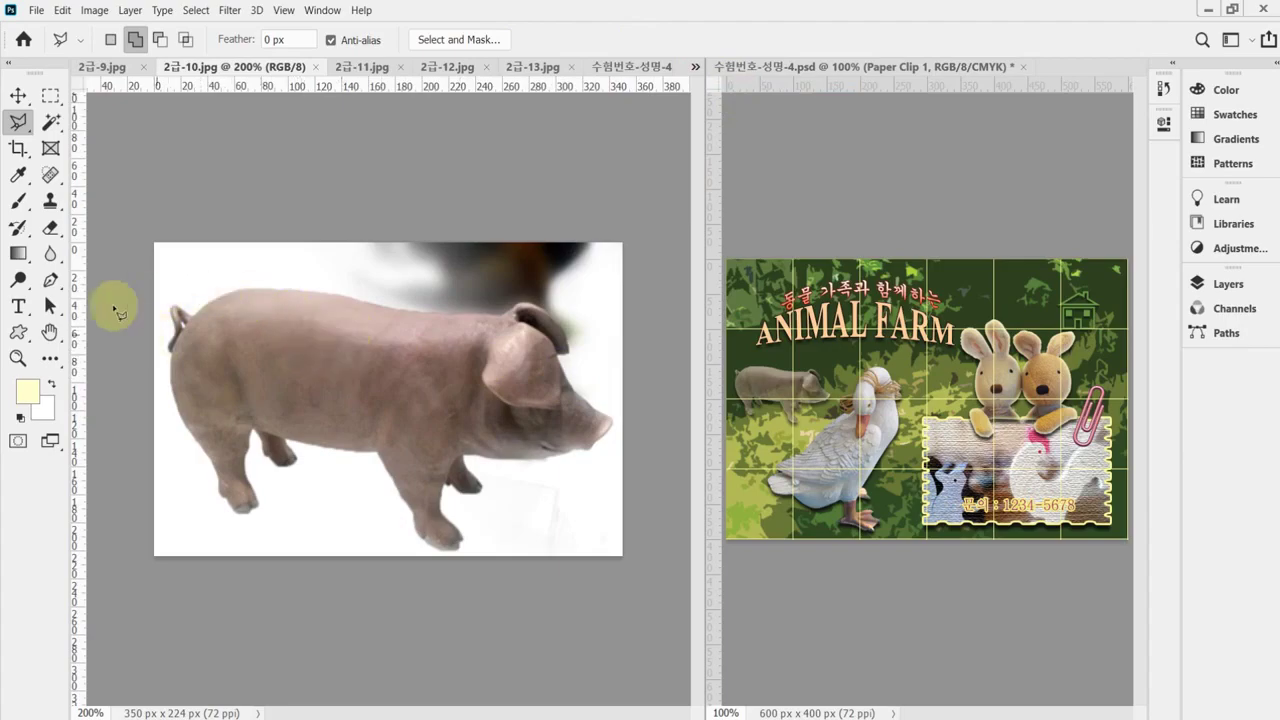
pyautogui.click(51, 121)
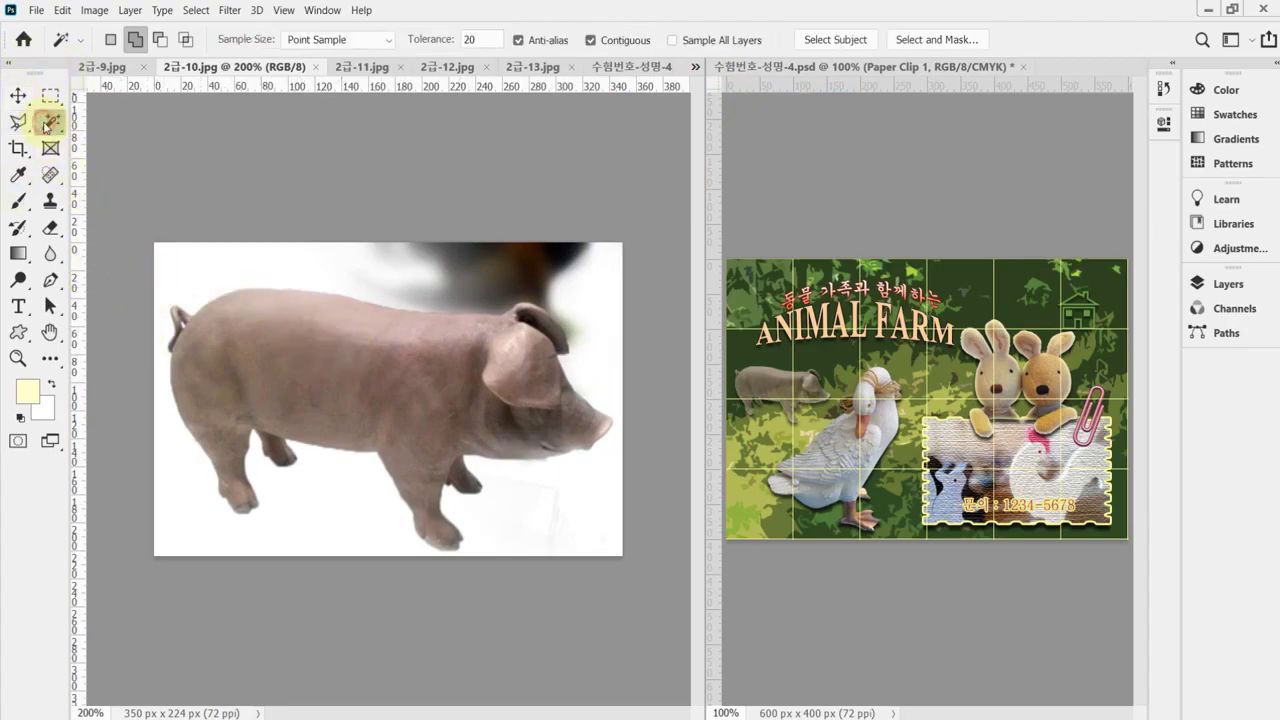
pyautogui.rightClick(51, 121)
pyautogui.click(143, 140)
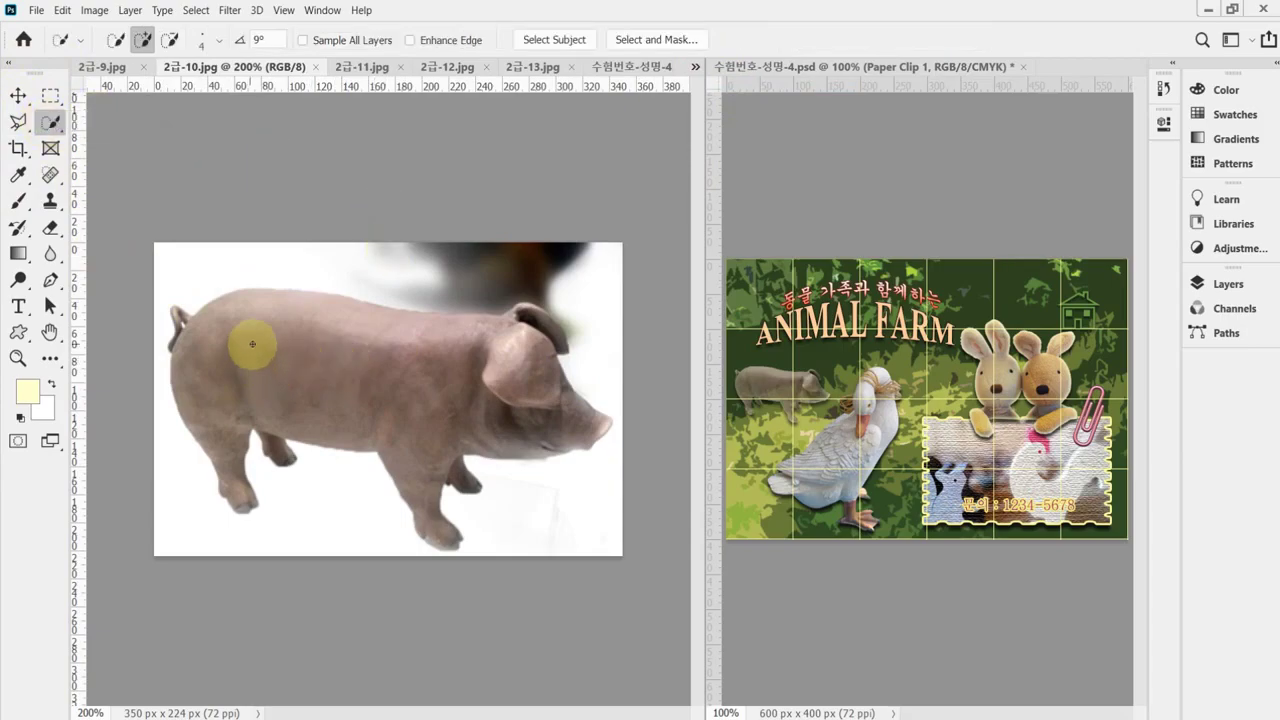
pyautogui.moveTo(275, 310)
pyautogui.mouseDown()
pyautogui.moveTo(251, 377)
pyautogui.moveTo(505, 300)
pyautogui.mouseUp()
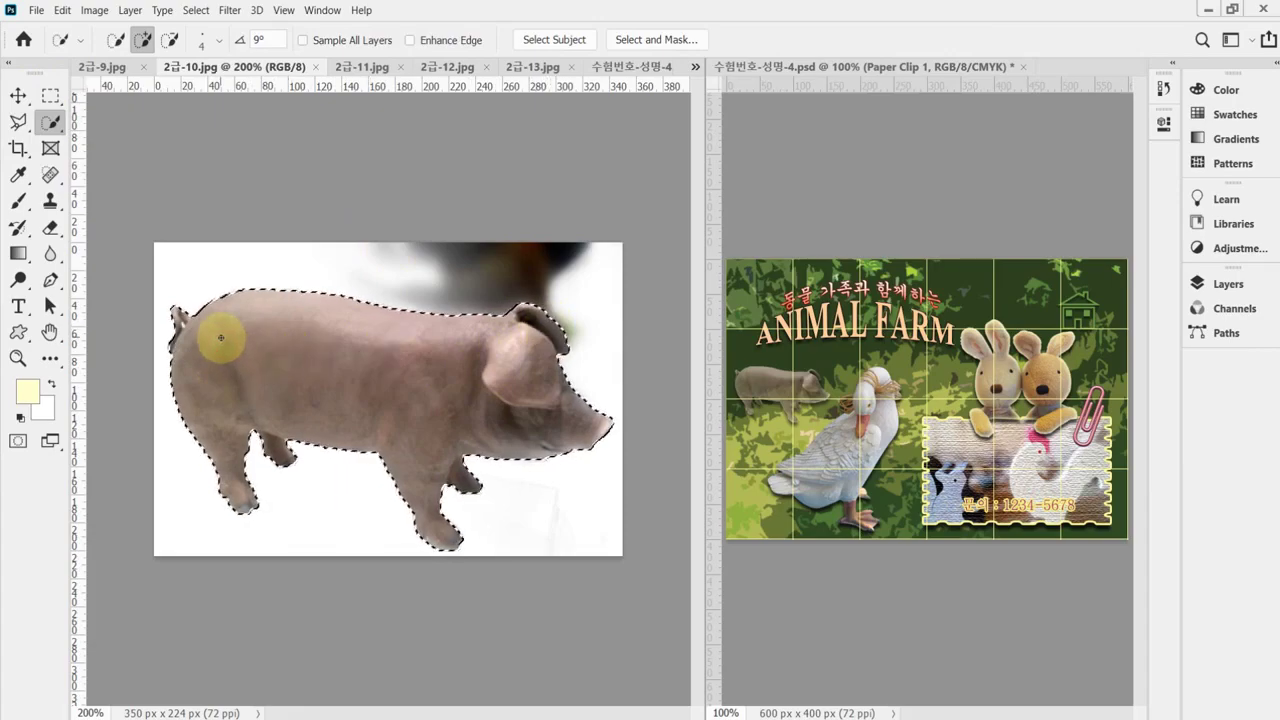
pyautogui.click(371, 355)
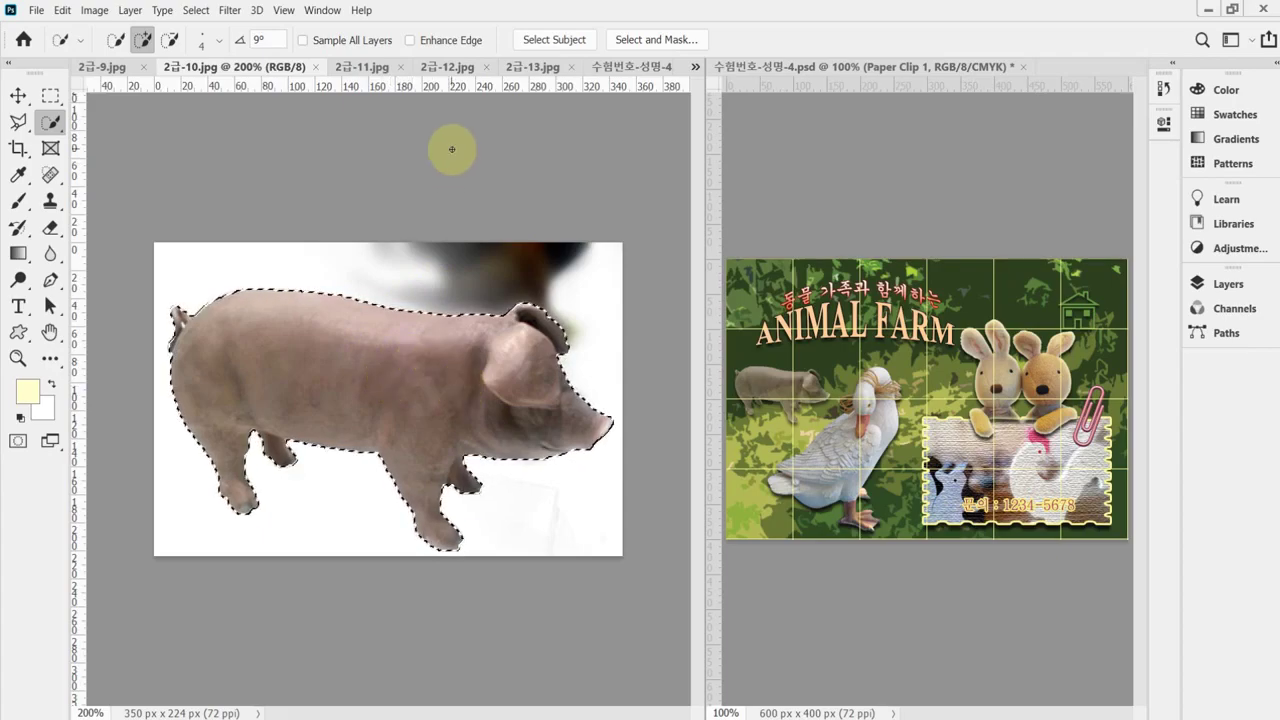
# Step: Paste the pig cut-out into 수험번호-성명-4.psd directly above Layer 1, behind the goose and rabbits
pyautogui.click(620, 66)
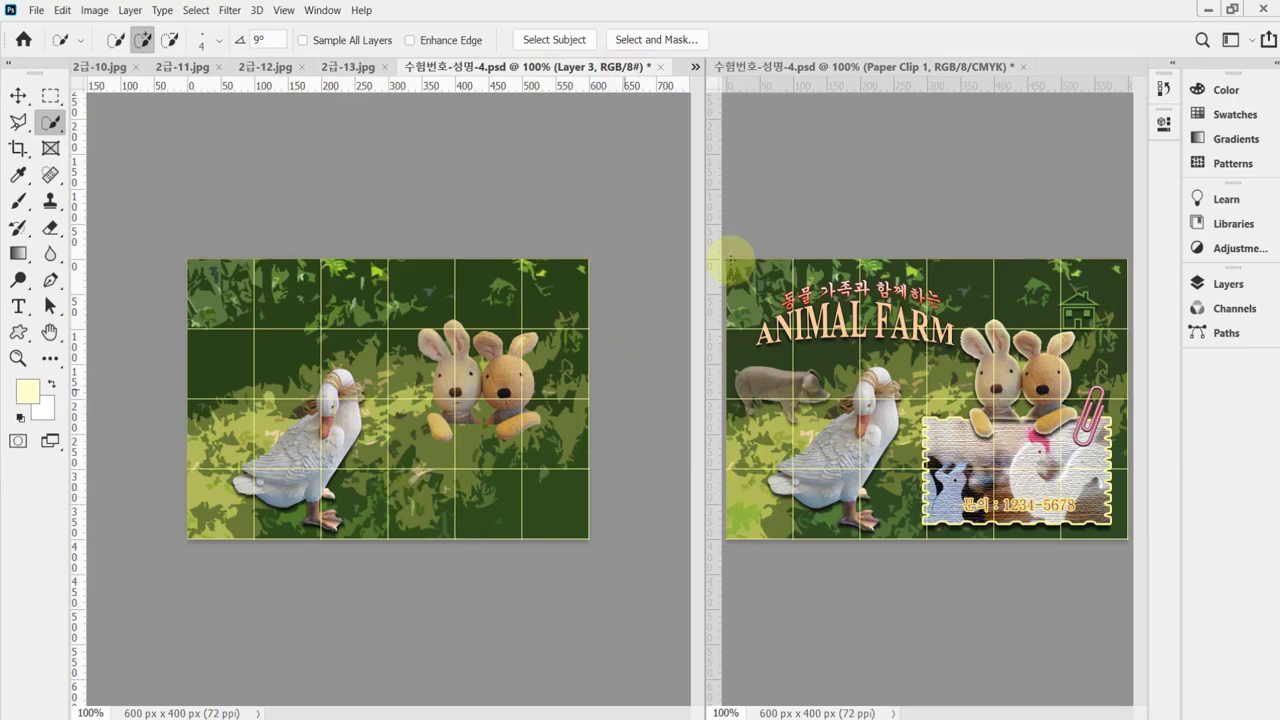
pyautogui.click(1230, 285)
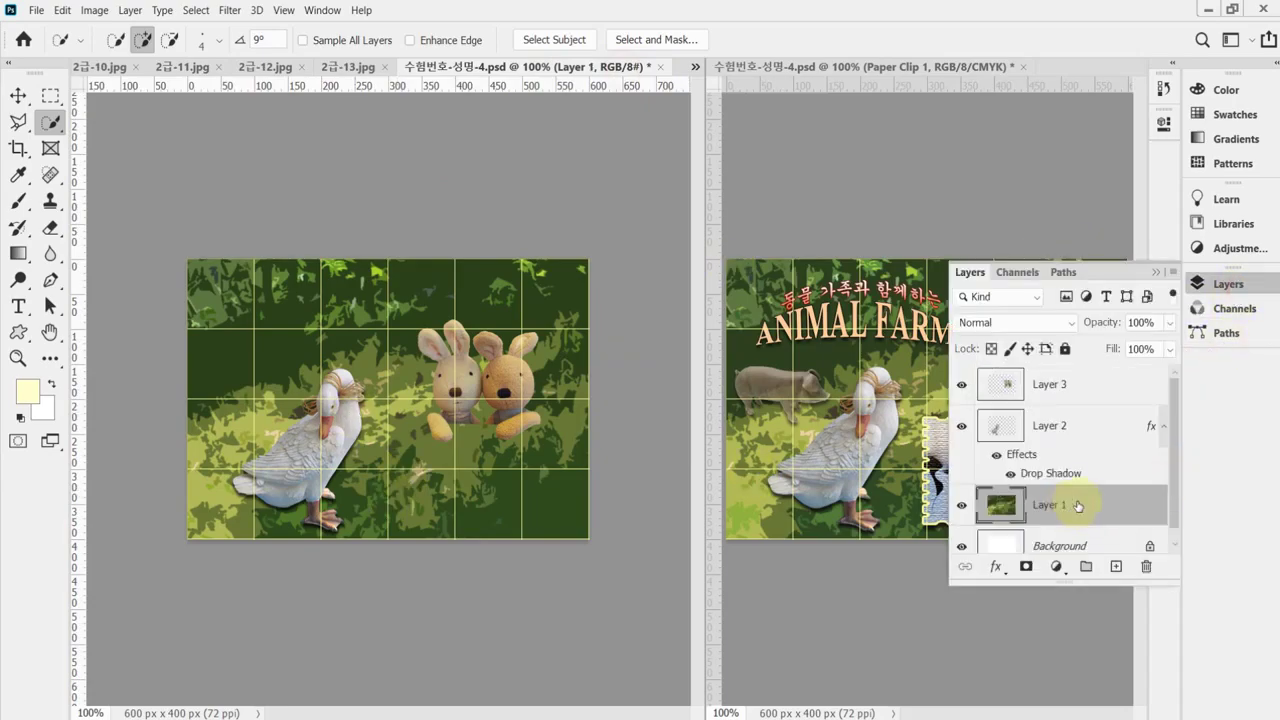
pyautogui.click(1199, 283)
pyautogui.hotkey('ctrl', 'v')
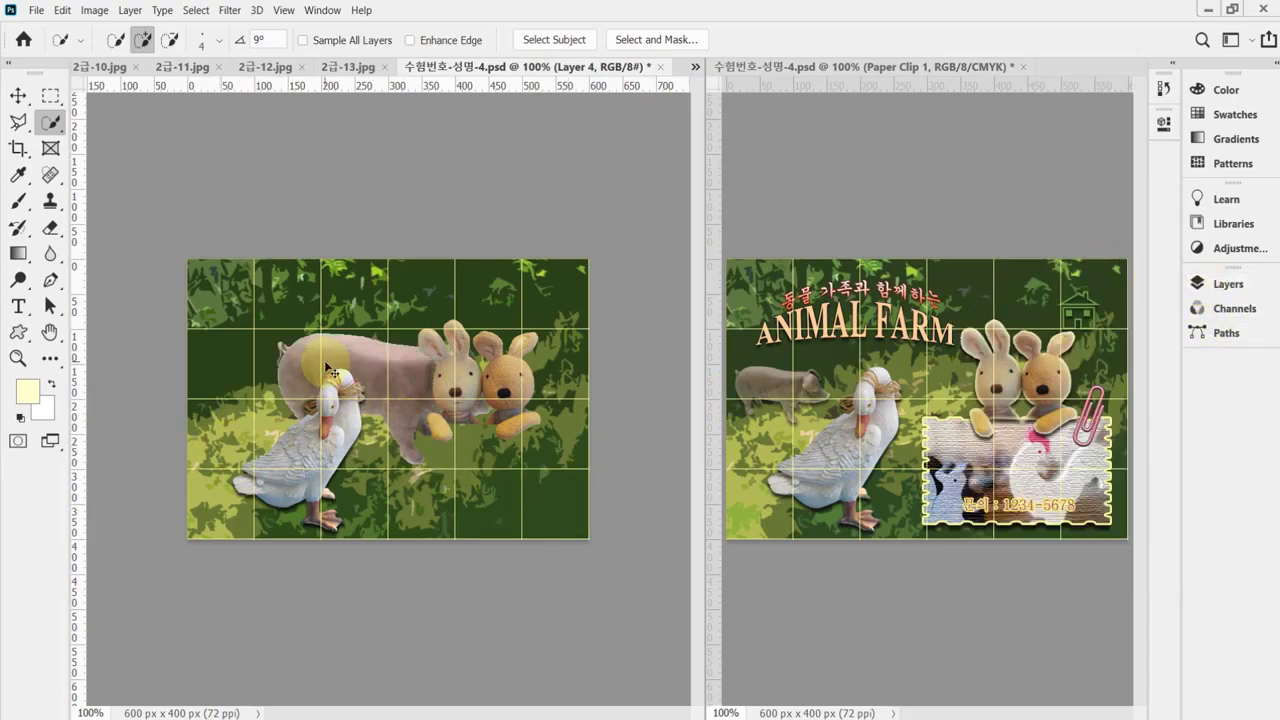
# Step: Scale the pig to about 44% and place it behind the goose at about X 82.5, Y 187 px
pyautogui.hotkey('ctrl', 't')
pyautogui.moveTo(497, 339); pyautogui.dragTo(405, 370)
pyautogui.moveTo(391, 436); pyautogui.dragTo(315, 393)
pyautogui.moveTo(328, 343); pyautogui.dragTo(290, 361)
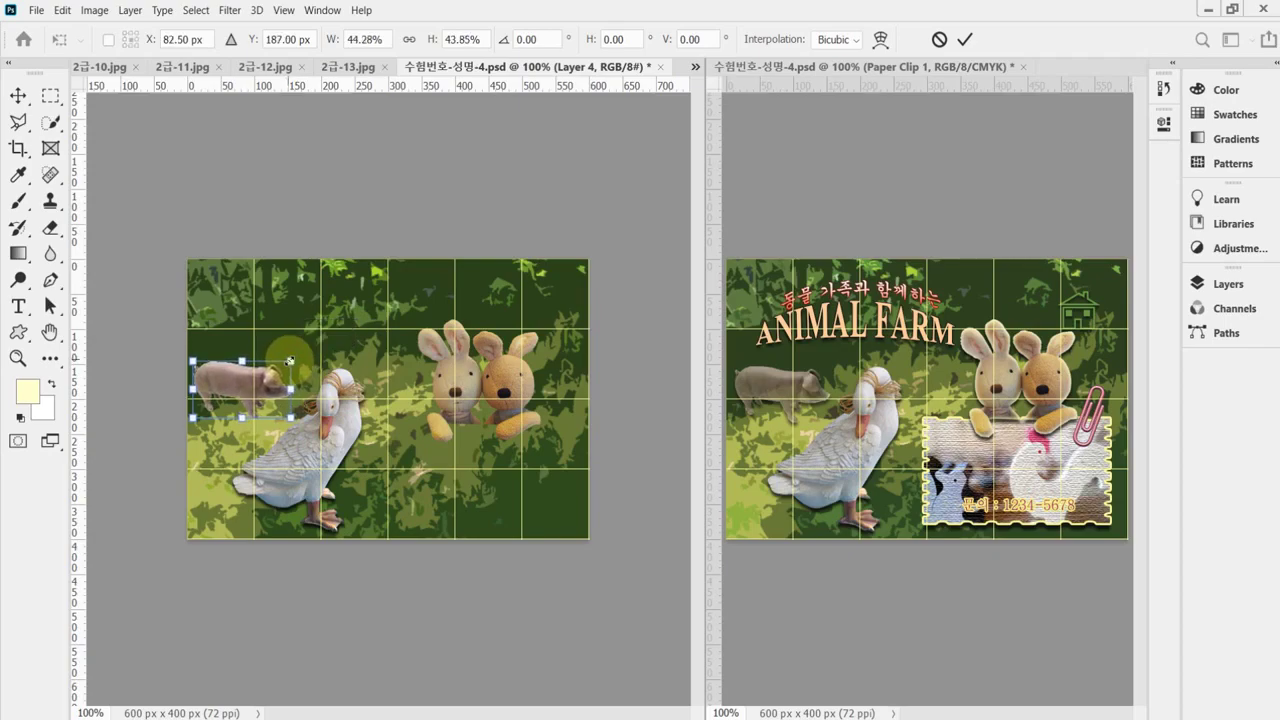
pyautogui.press('Return')
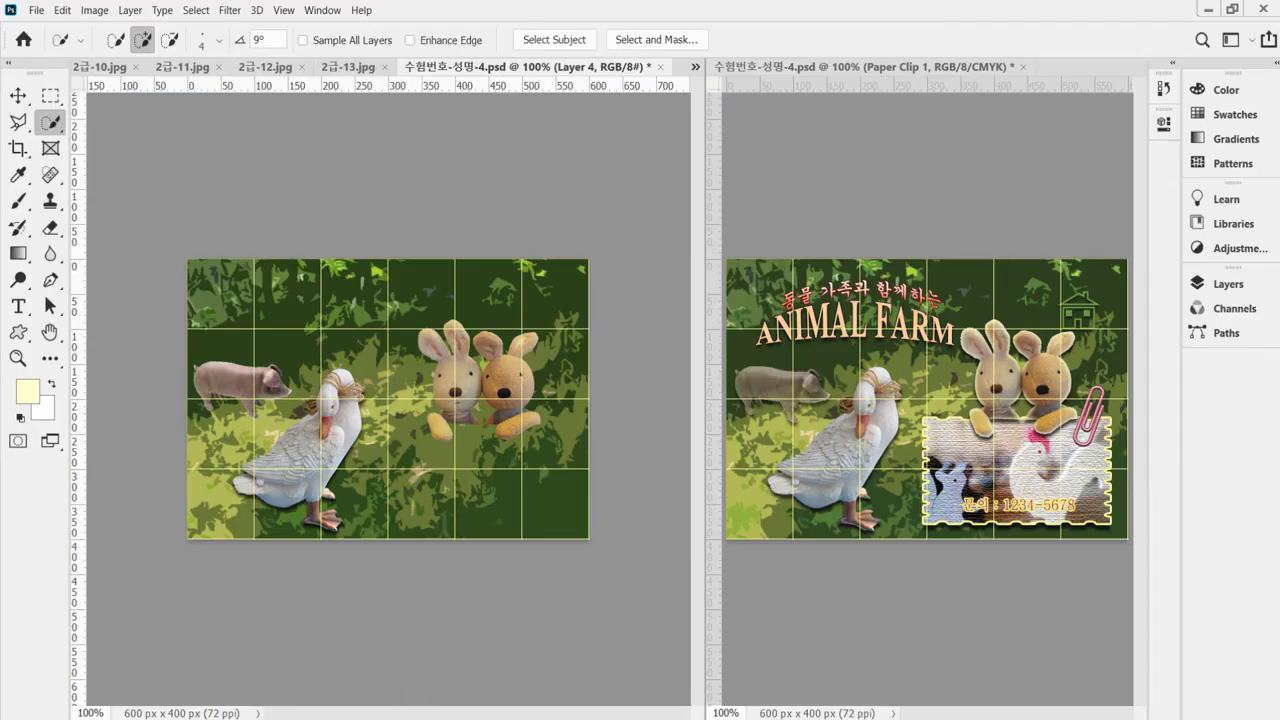
# Step: Check the effects required for 2급-10.jpg in the Acrobat Reader PDF, and add a default Drop Shadow to the pig layer in Photoshop
pyautogui.click(413, 716)
pyautogui.scroll(5, 490, 480)
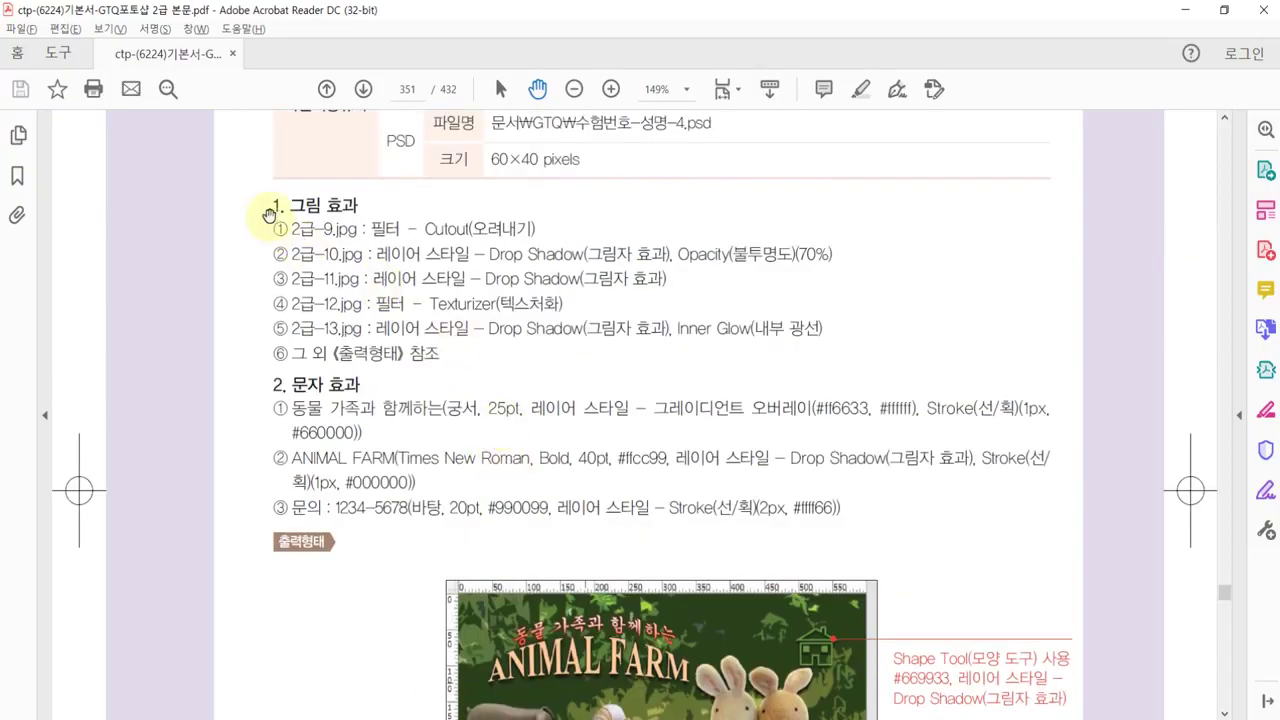
pyautogui.moveTo(417, 262); pyautogui.dragTo(412, 250)
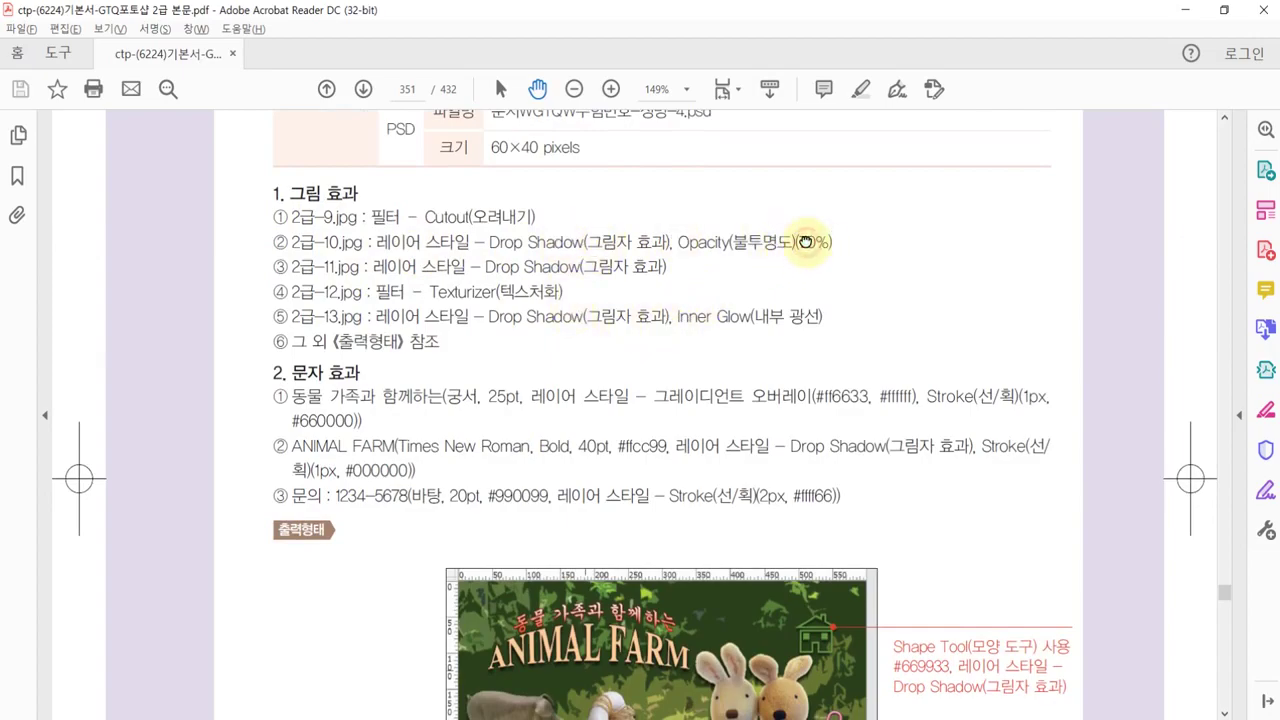
pyautogui.hotkey('alt', 'Tab')
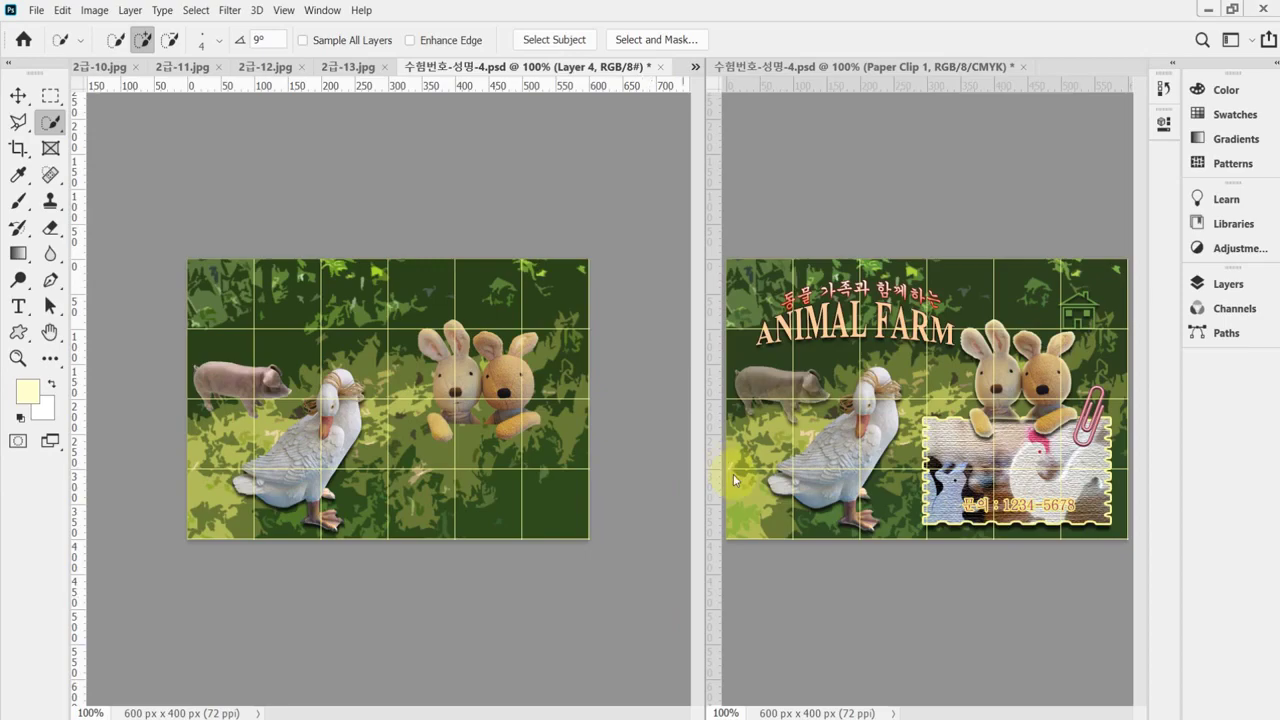
pyautogui.click(1198, 284)
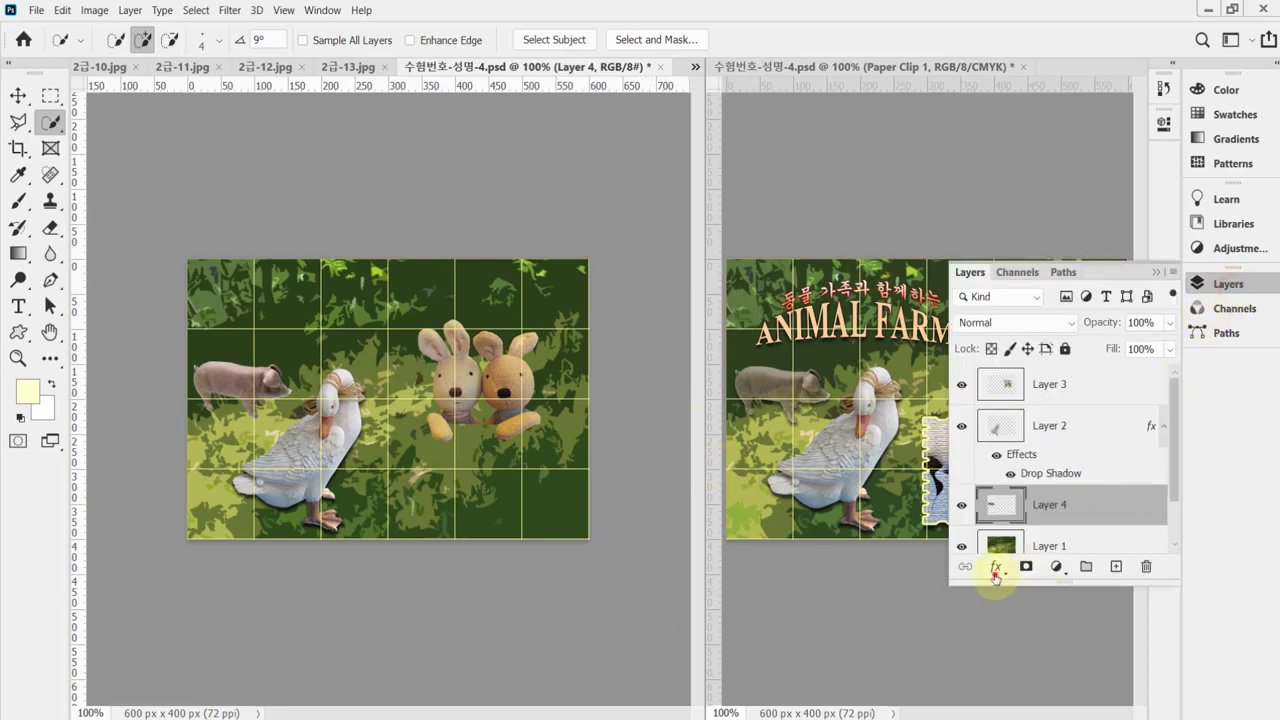
pyautogui.click(996, 567)
pyautogui.click(1002, 576)
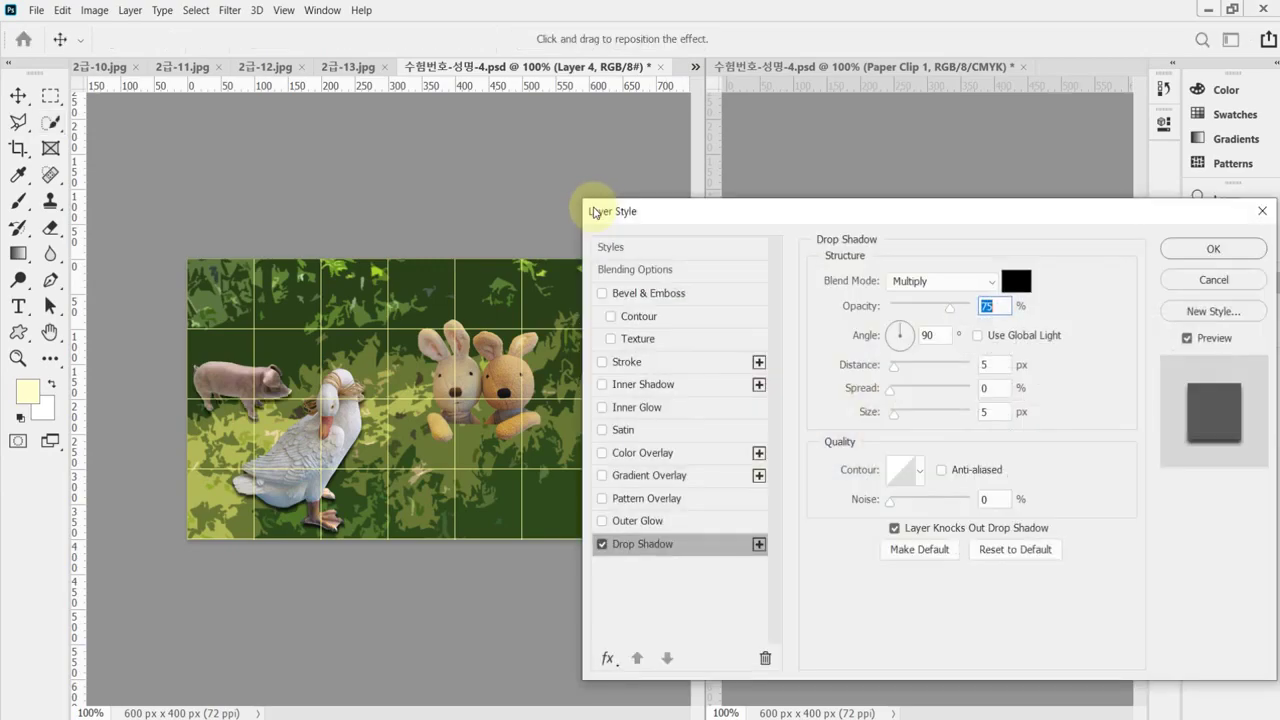
pyautogui.click(1214, 249)
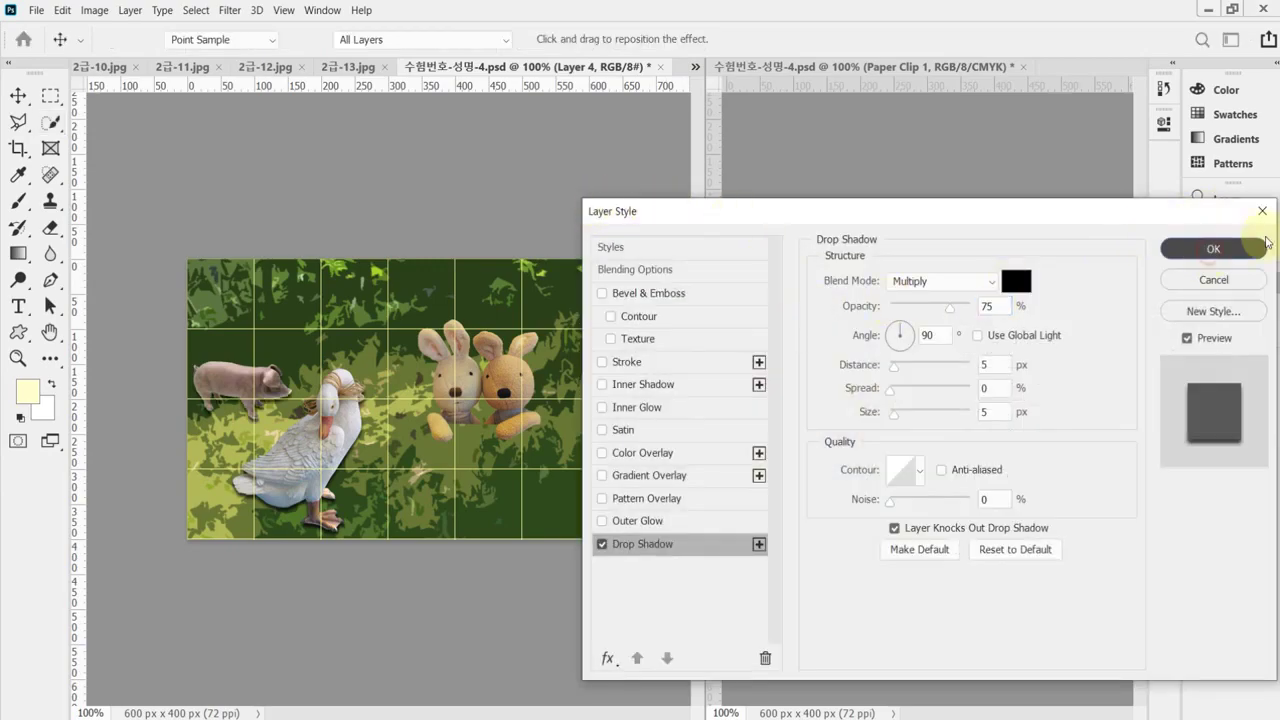
# Step: Set the pig layer's opacity to 70% and save the document
pyautogui.write('70')
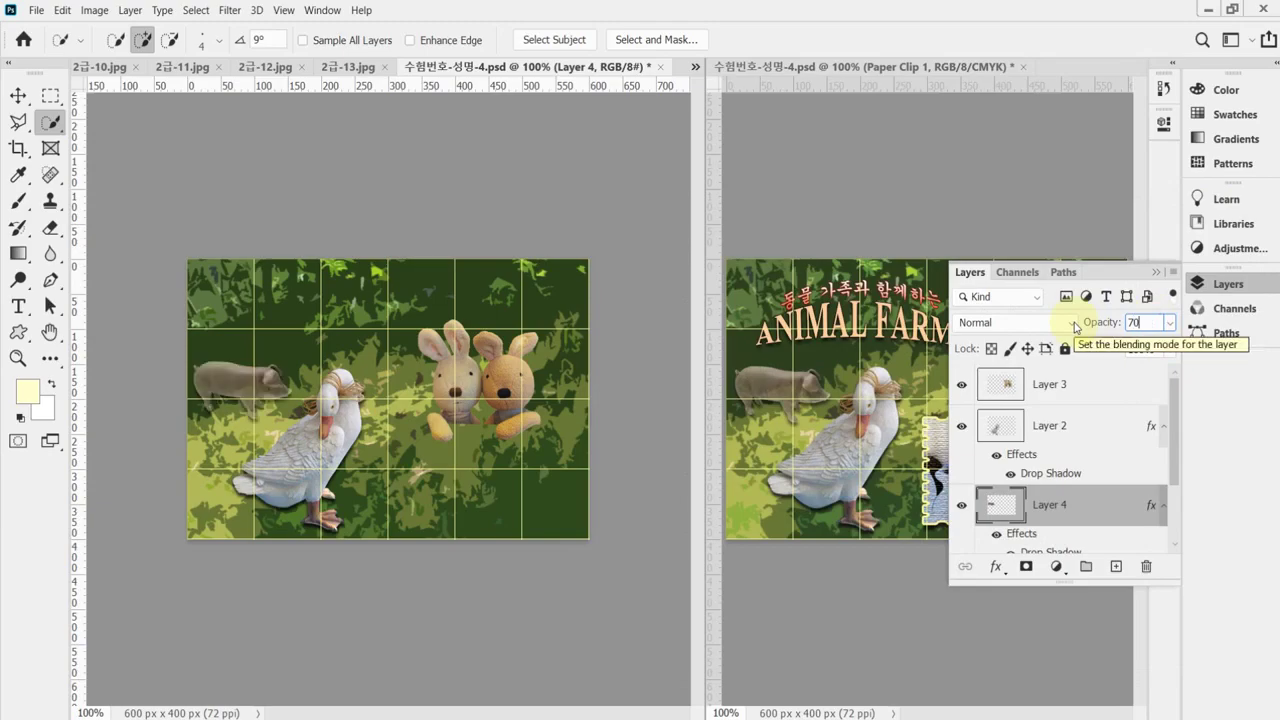
pyautogui.press('Return')
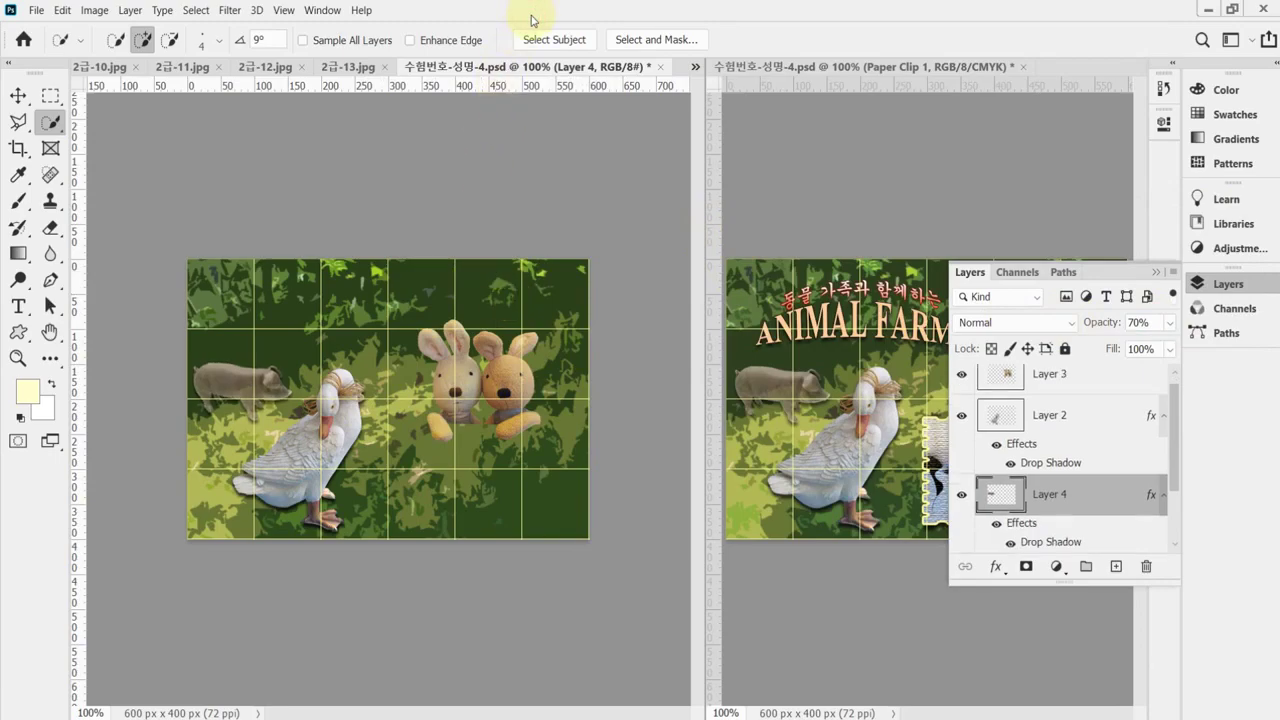
pyautogui.hotkey('ctrl', 's')
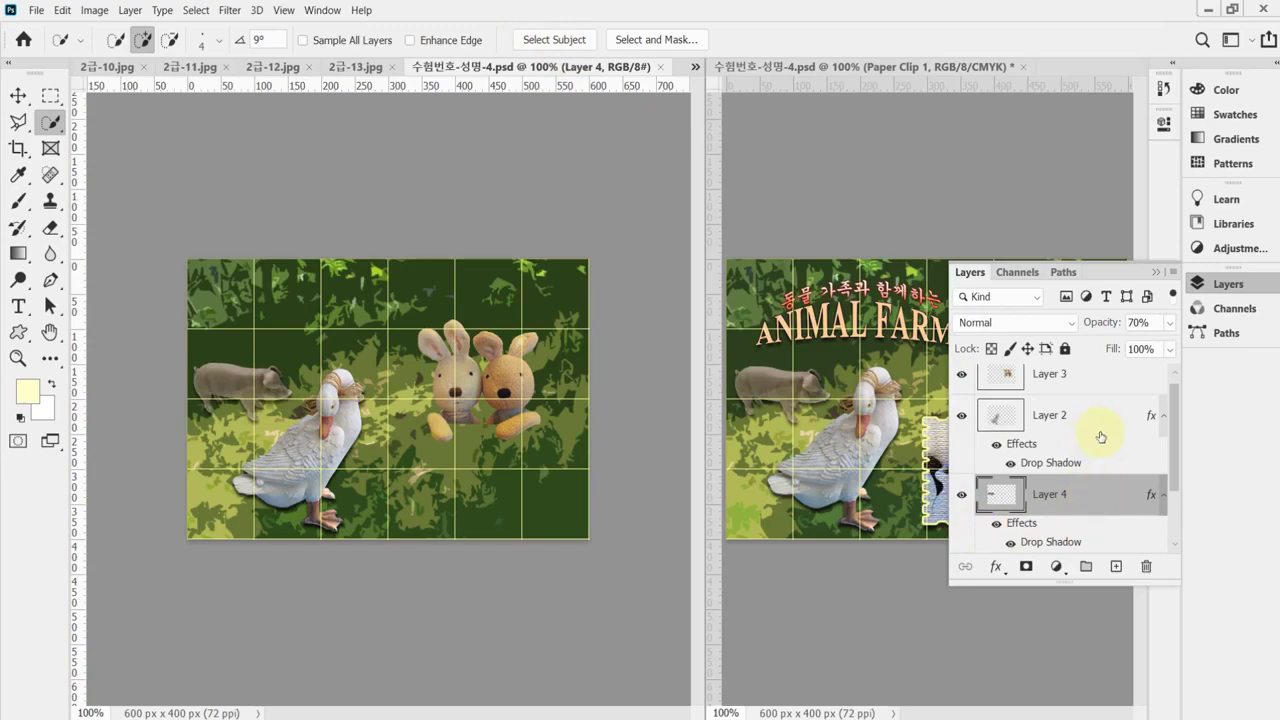
pyautogui.click(1246, 285)
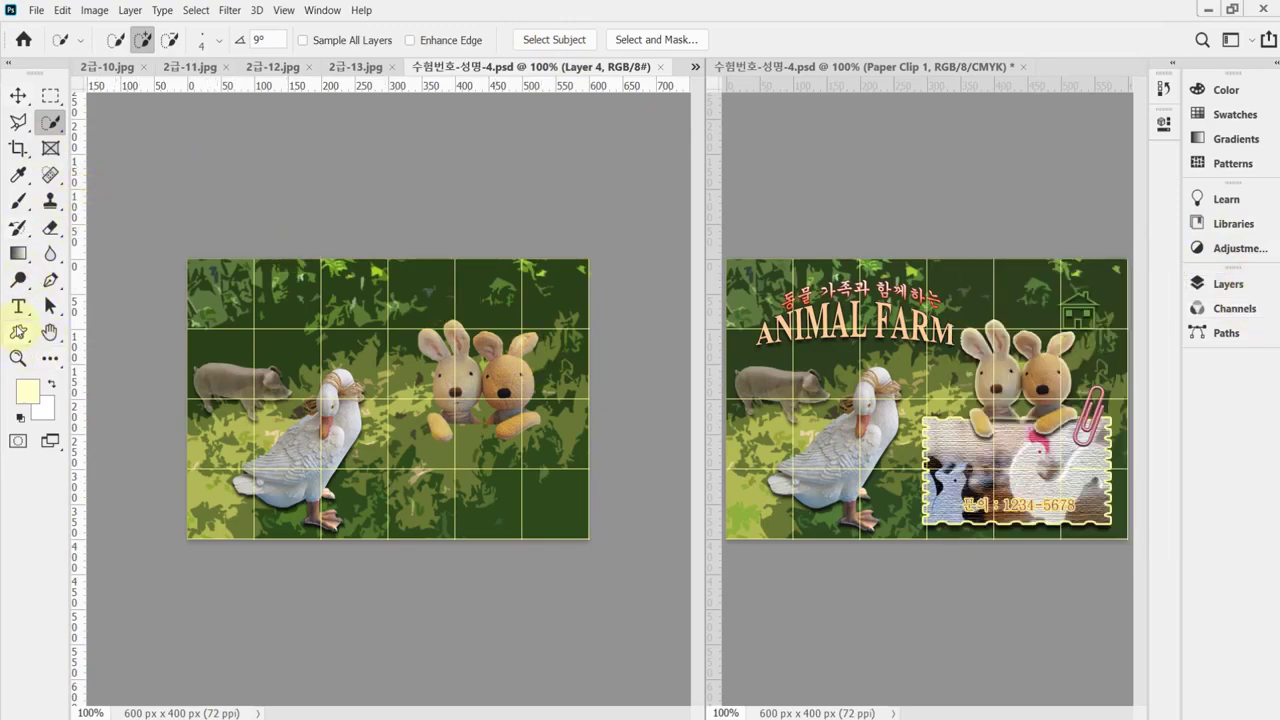
# Step: Choose the solid postage stamp custom shape from the Objects group of All Legacy Default Shapes
pyautogui.click(18, 331)
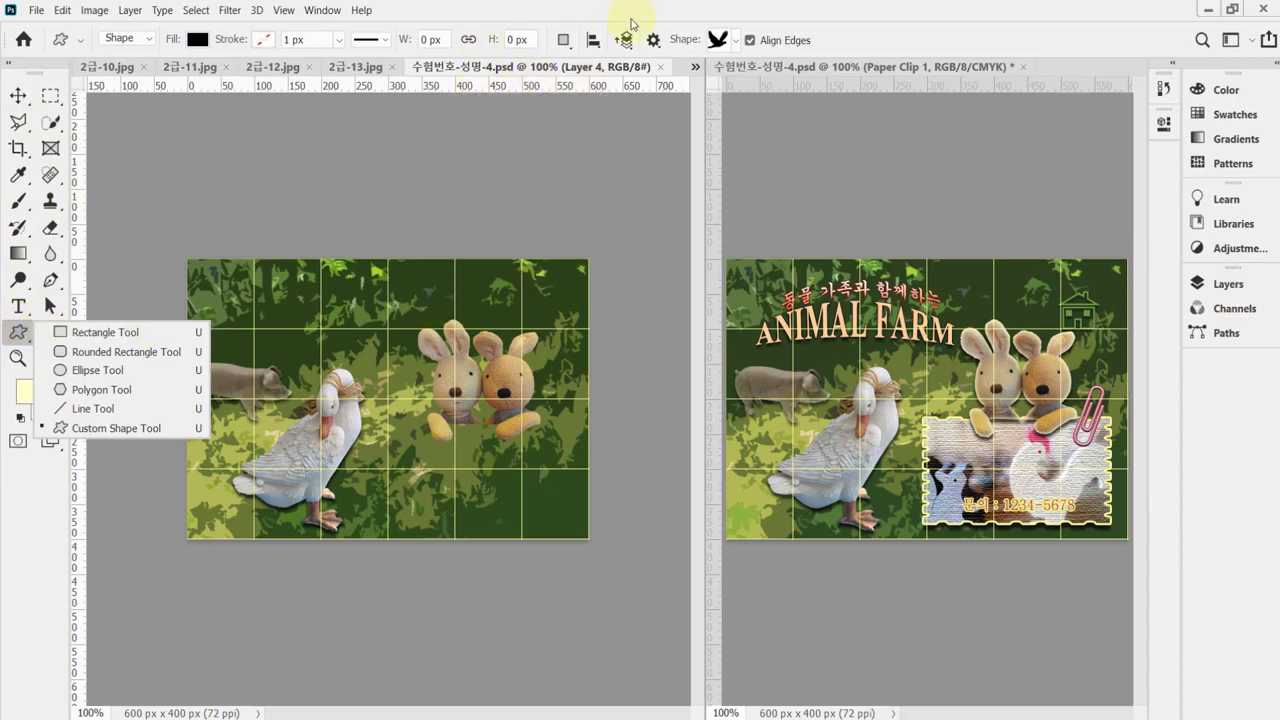
pyautogui.click(737, 41)
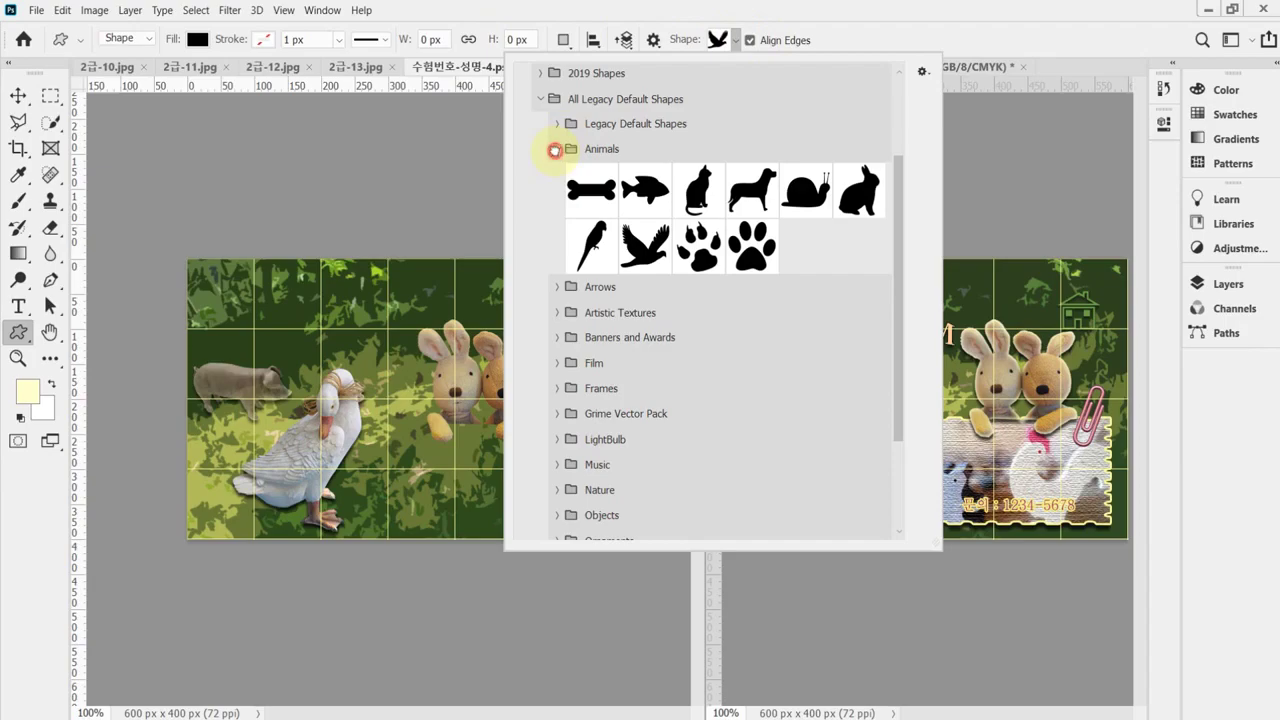
pyautogui.click(555, 150)
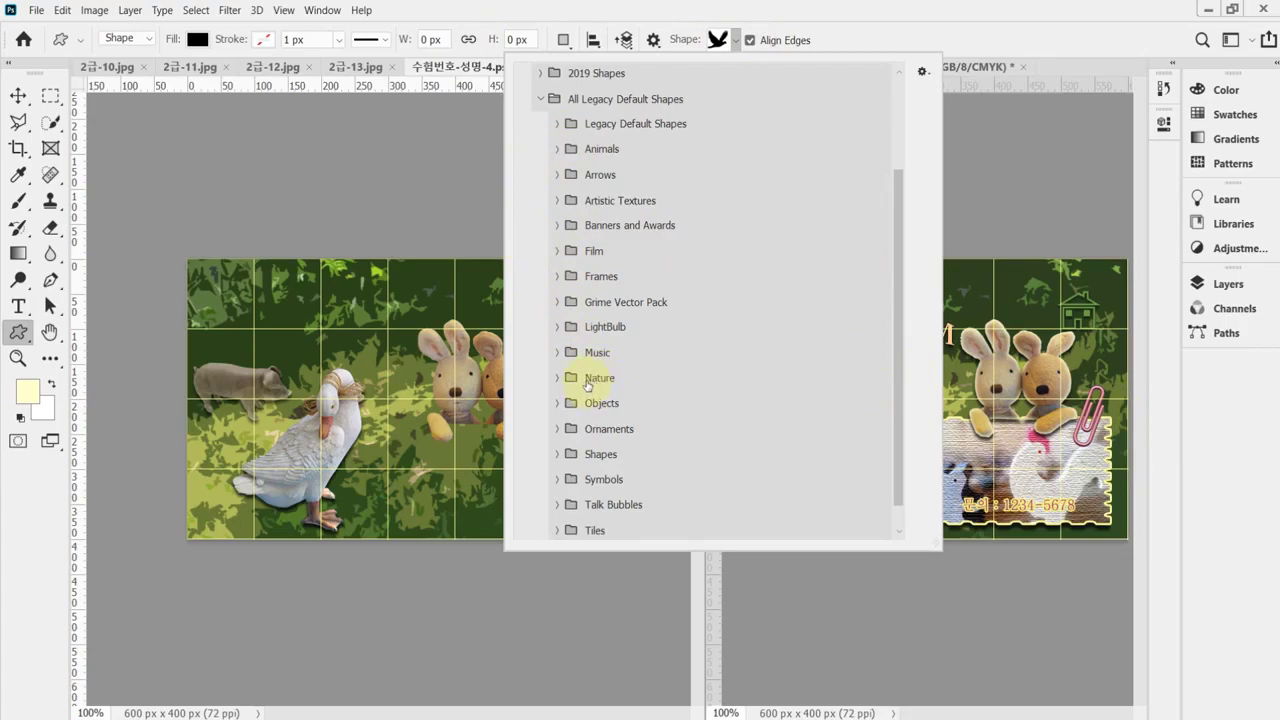
pyautogui.scroll(2, 563, 166)
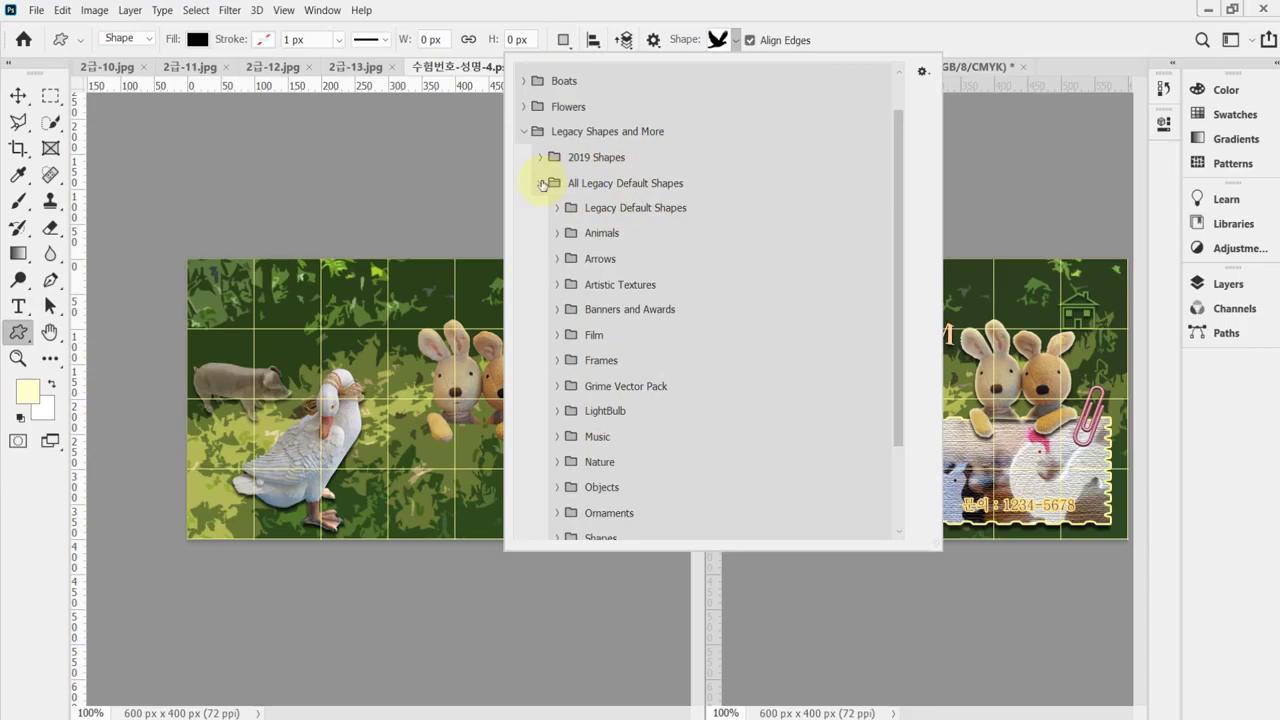
pyautogui.scroll(-2, 590, 394)
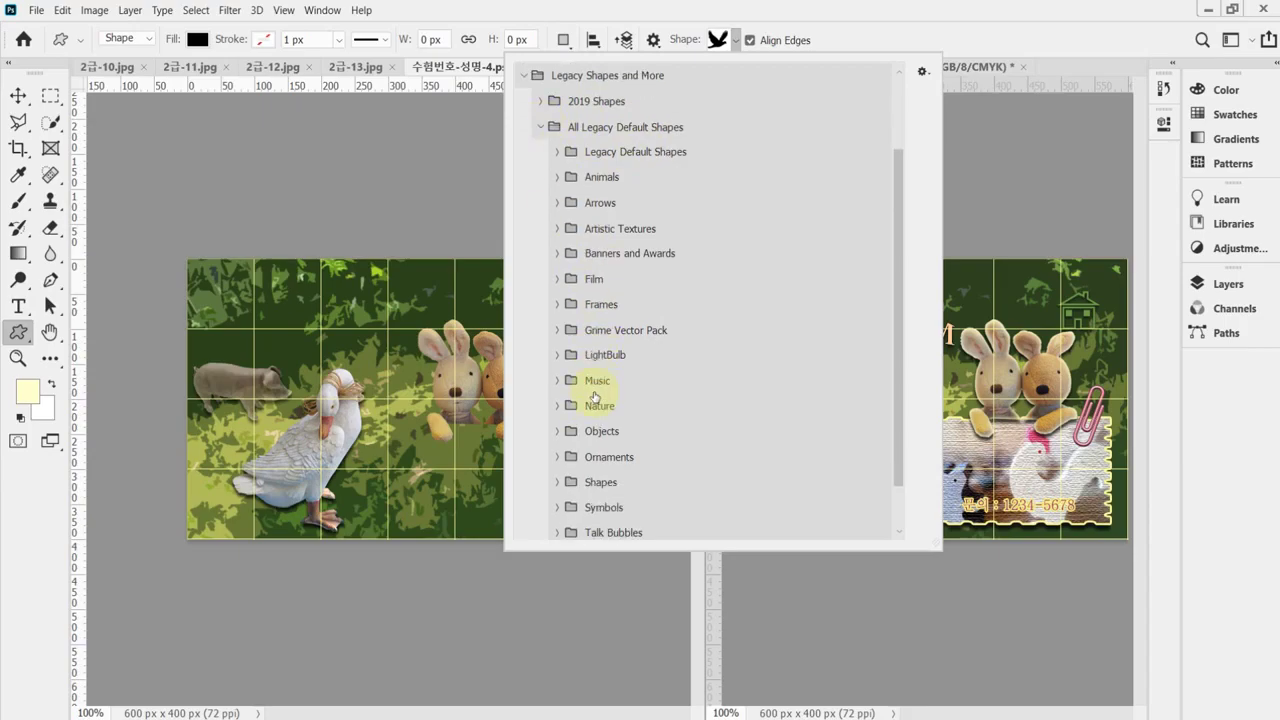
pyautogui.scroll(-1, 592, 397)
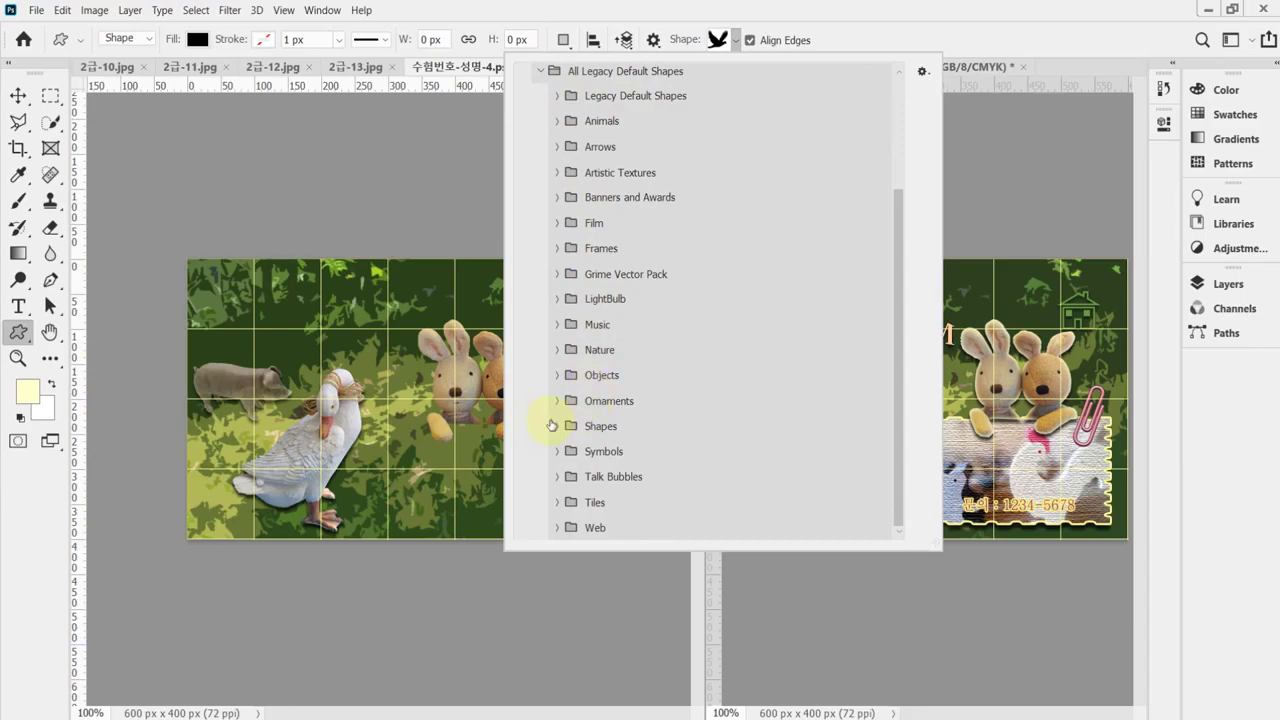
pyautogui.click(558, 376)
pyautogui.scroll(-7, 570, 385)
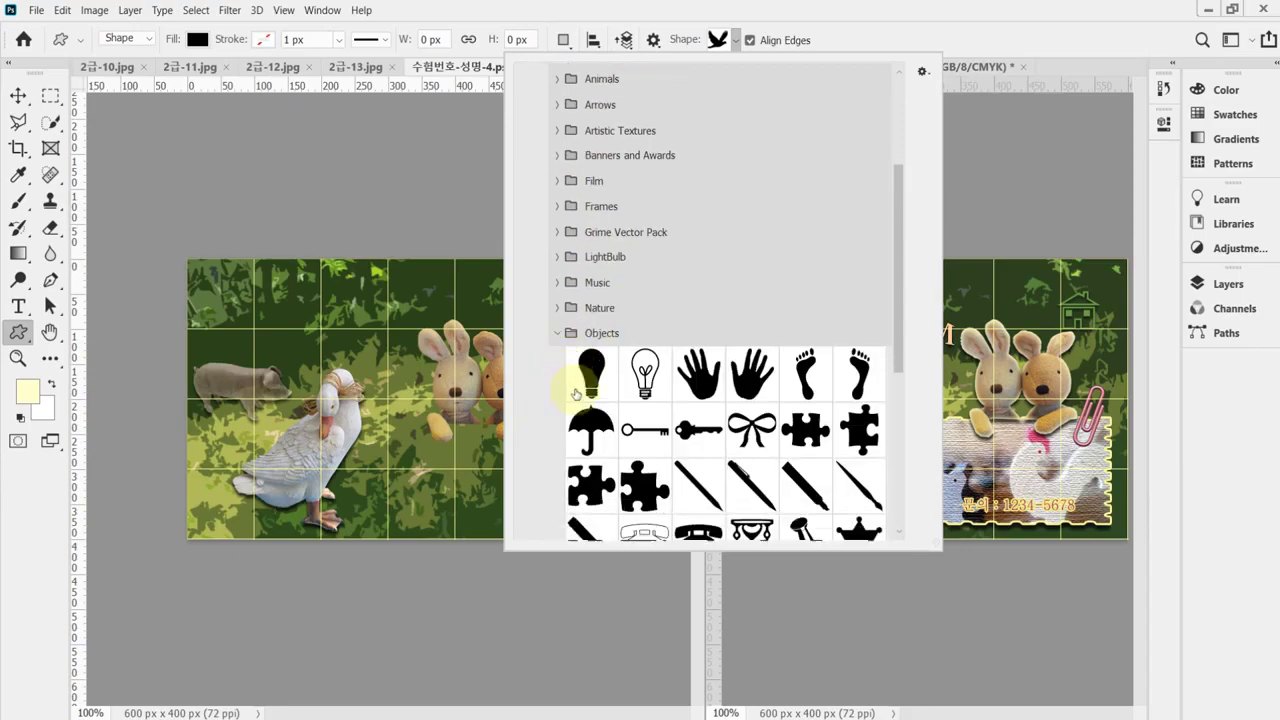
pyautogui.scroll(-2, 585, 393)
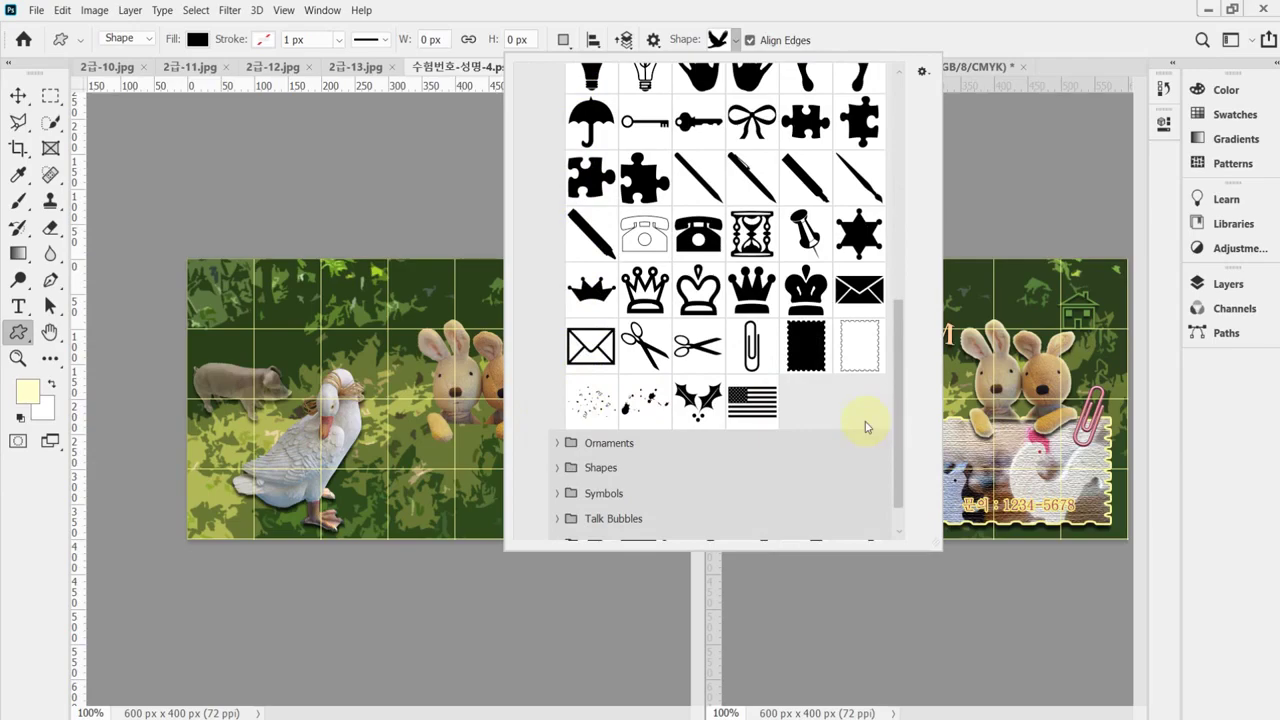
pyautogui.click(805, 343)
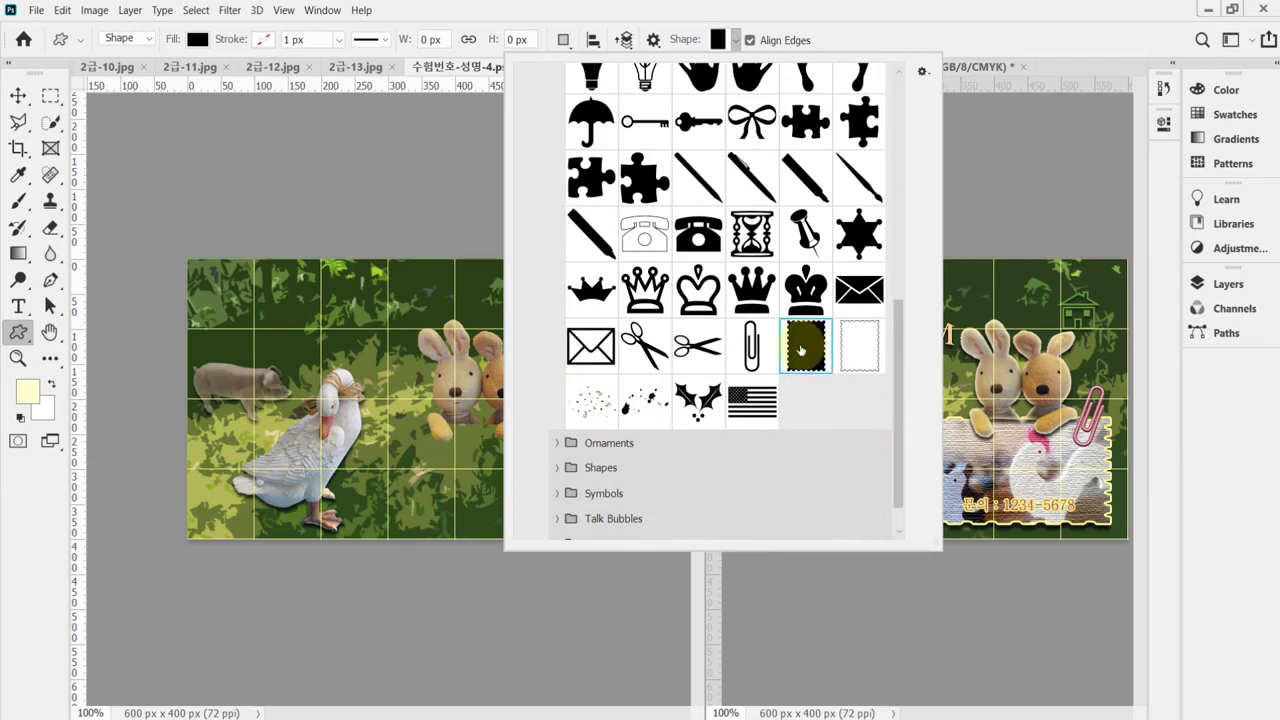
pyautogui.click(612, 18)
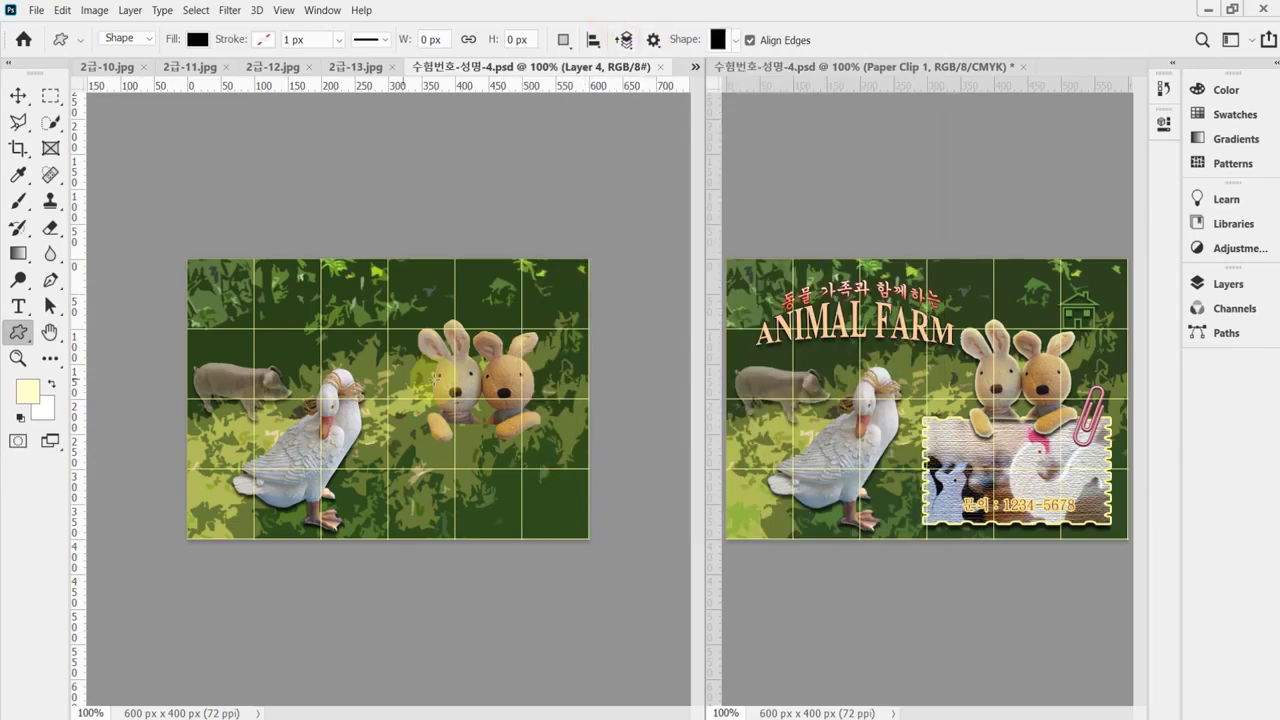
# Step: Draw a stamp shape about 279 × 141 px just below the rabbits, behind their paws, and save the document
pyautogui.moveTo(385, 425); pyautogui.dragTo(575, 521)
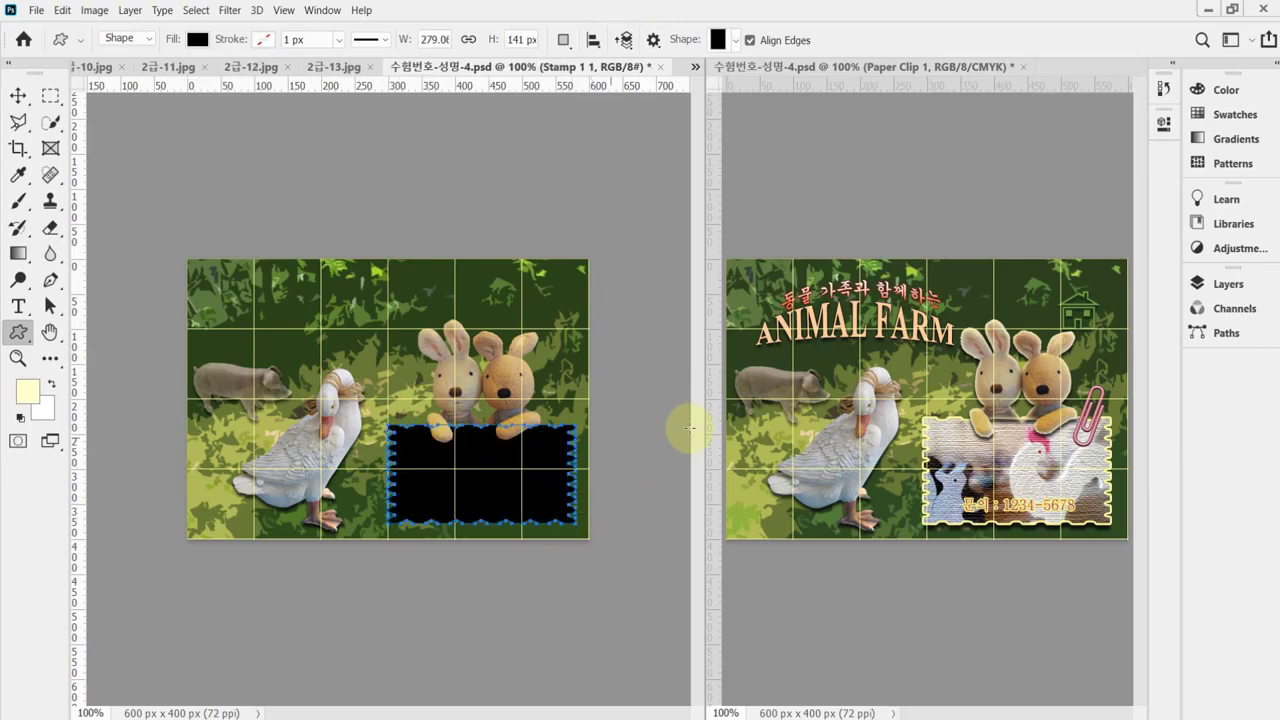
pyautogui.click(1222, 285)
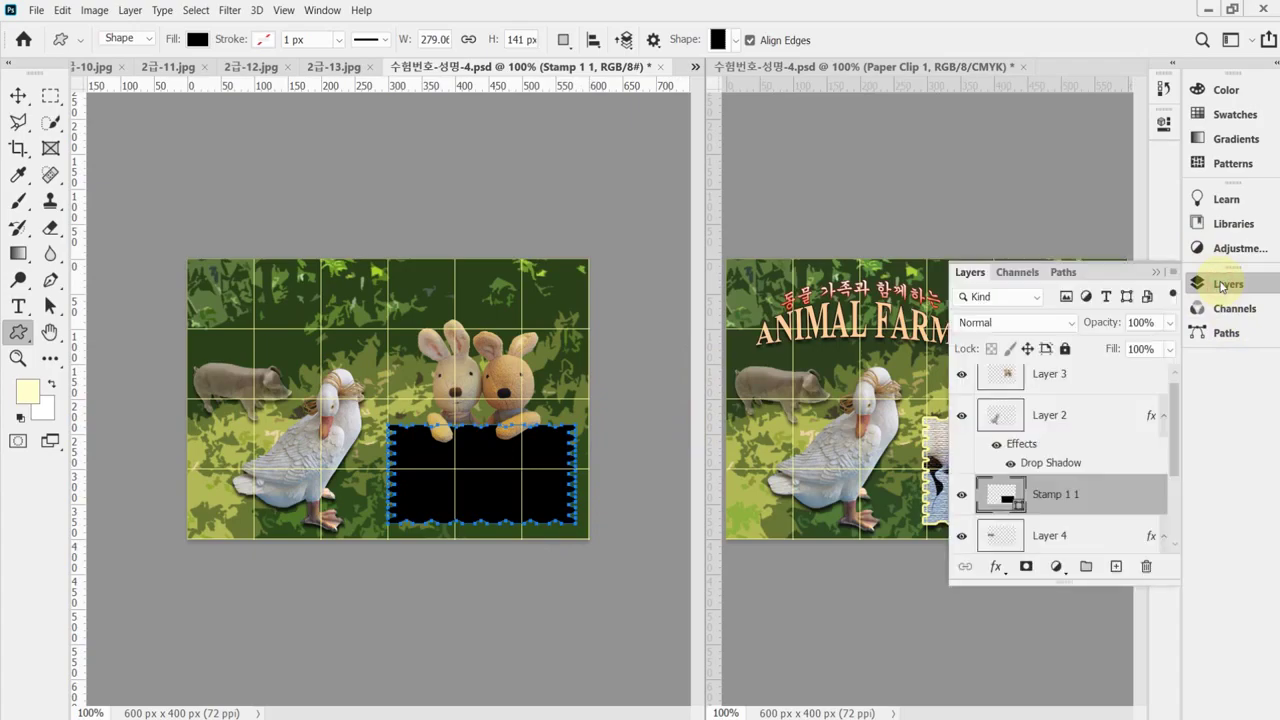
pyautogui.click(1222, 286)
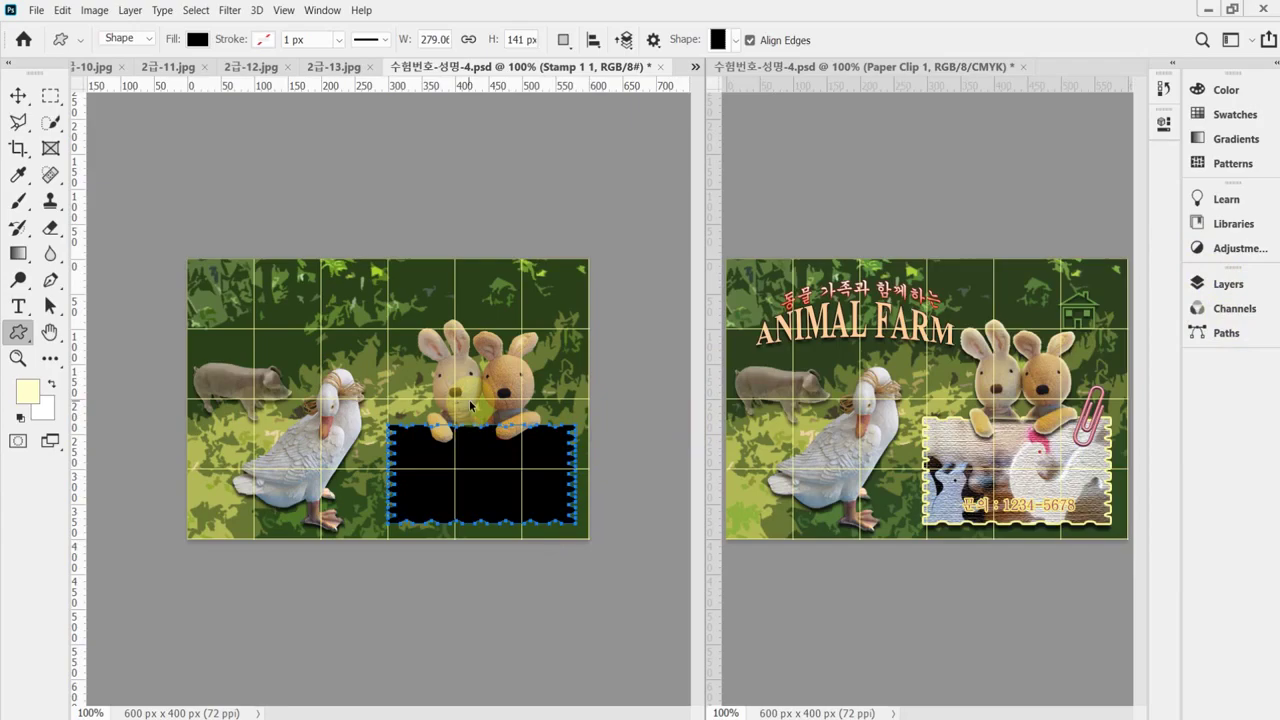
pyautogui.hotkey('ctrl', 's')
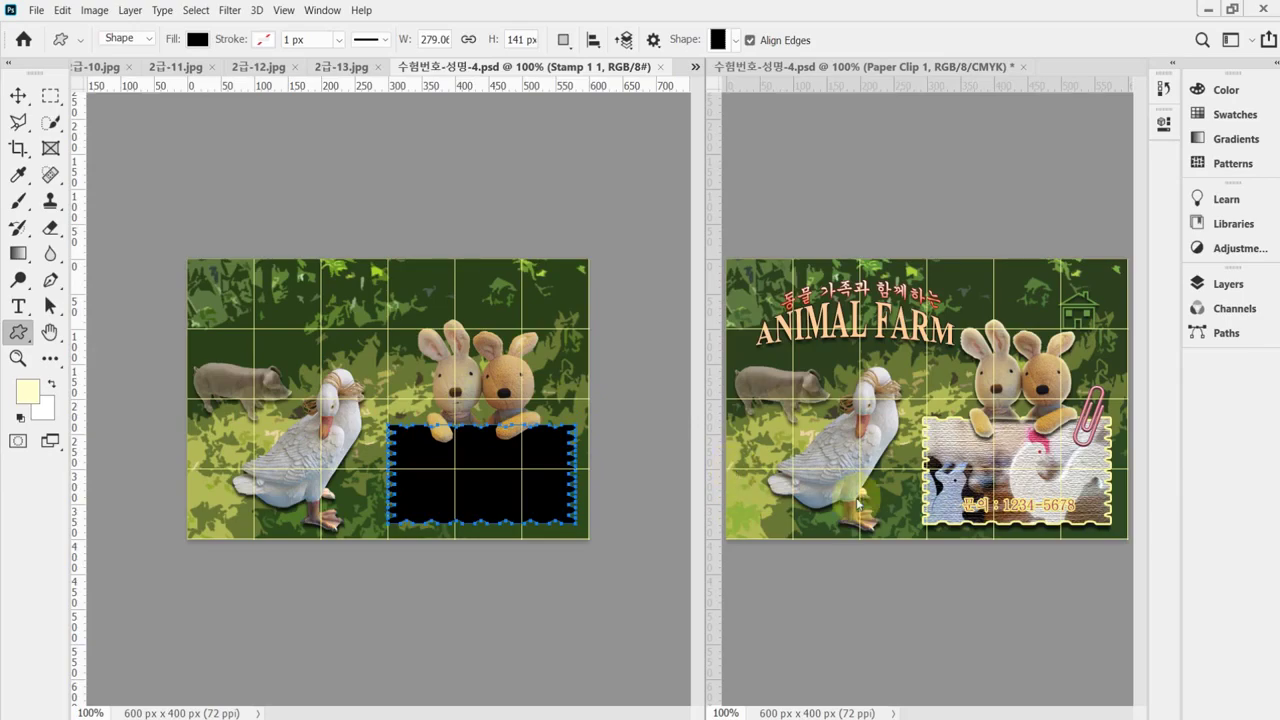
# Step: Add a 3 px outside Stroke in colour ff9 and a default Drop Shadow to the stamp shape layer
pyautogui.click(1228, 284)
pyautogui.click(997, 568)
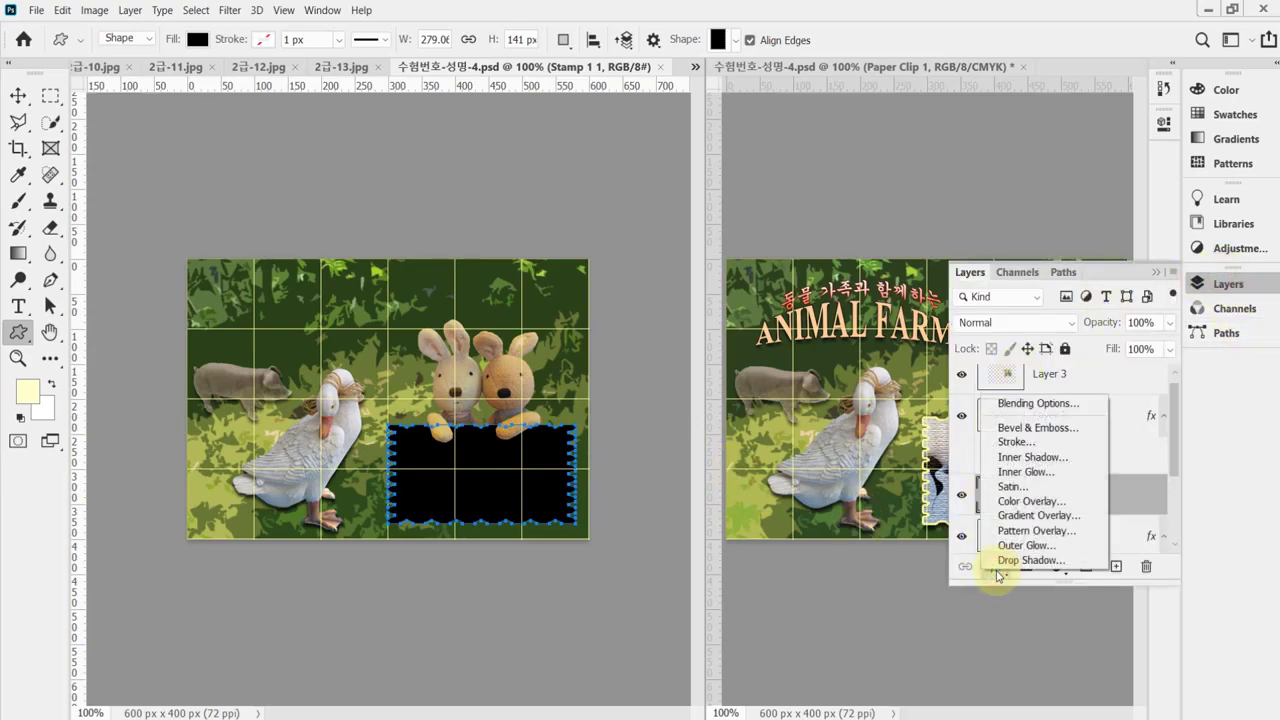
pyautogui.click(1063, 443)
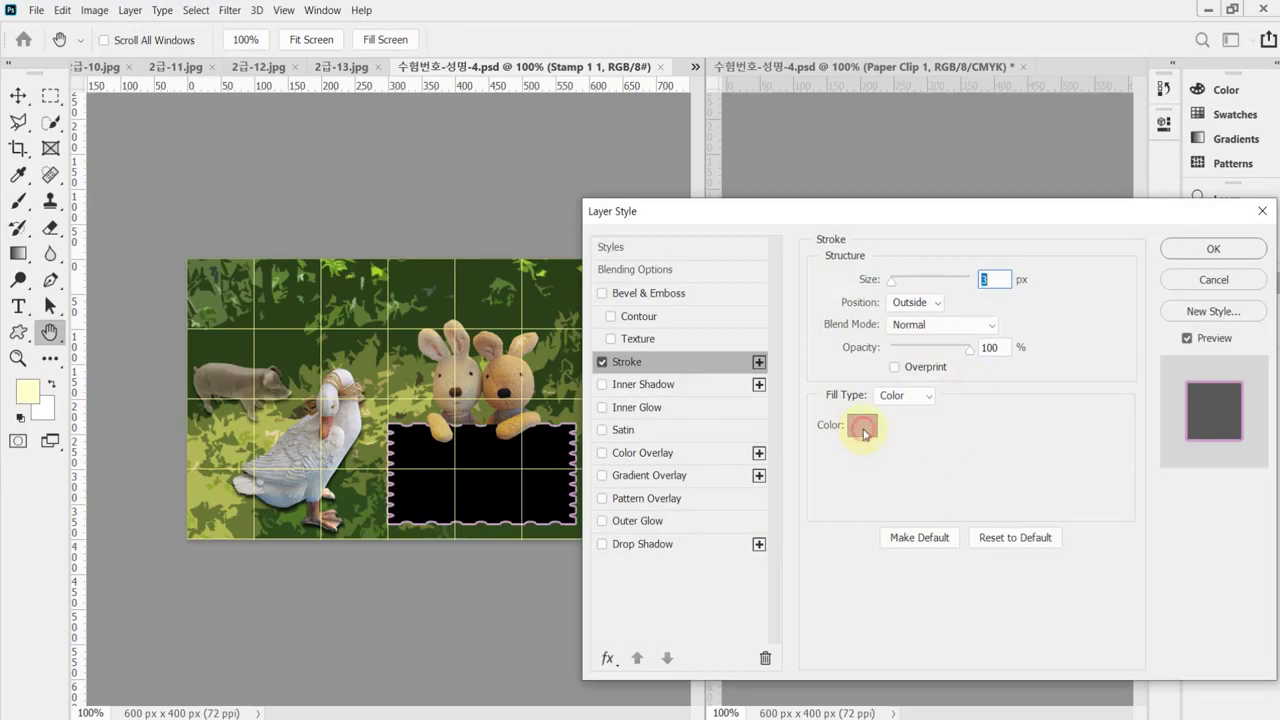
pyautogui.click(862, 428)
pyautogui.write('ff9')
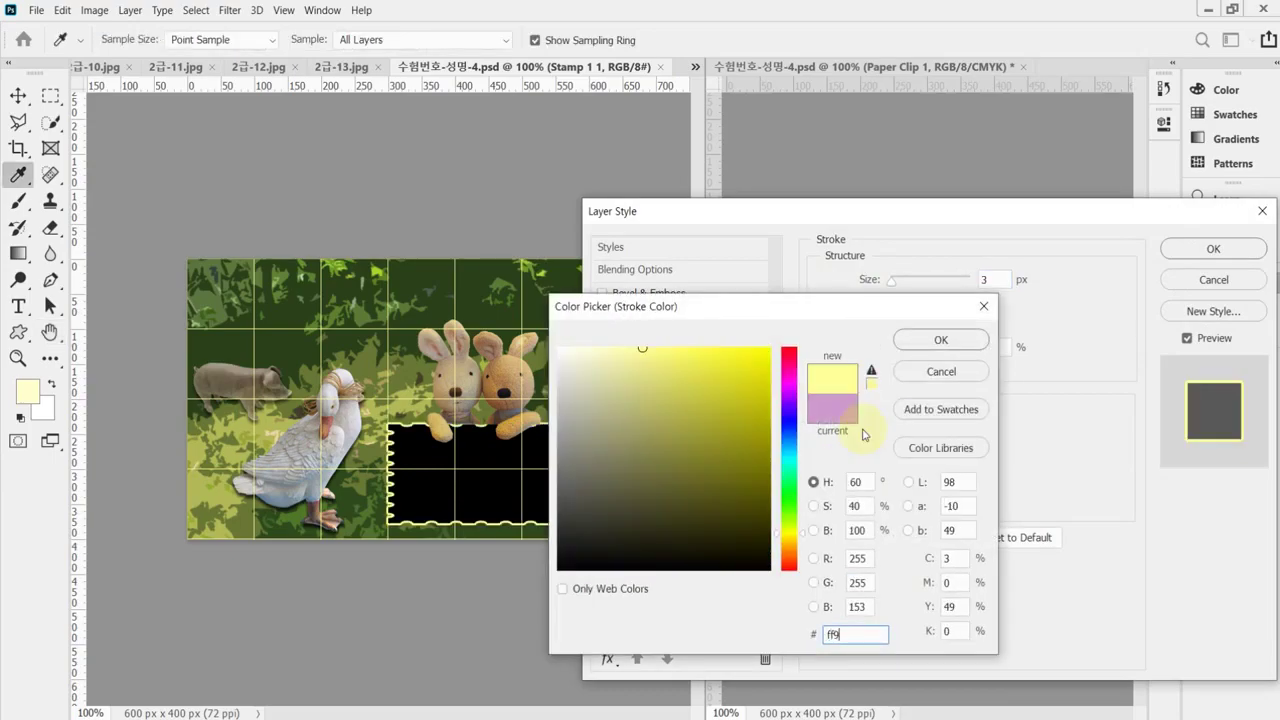
pyautogui.press('Return')
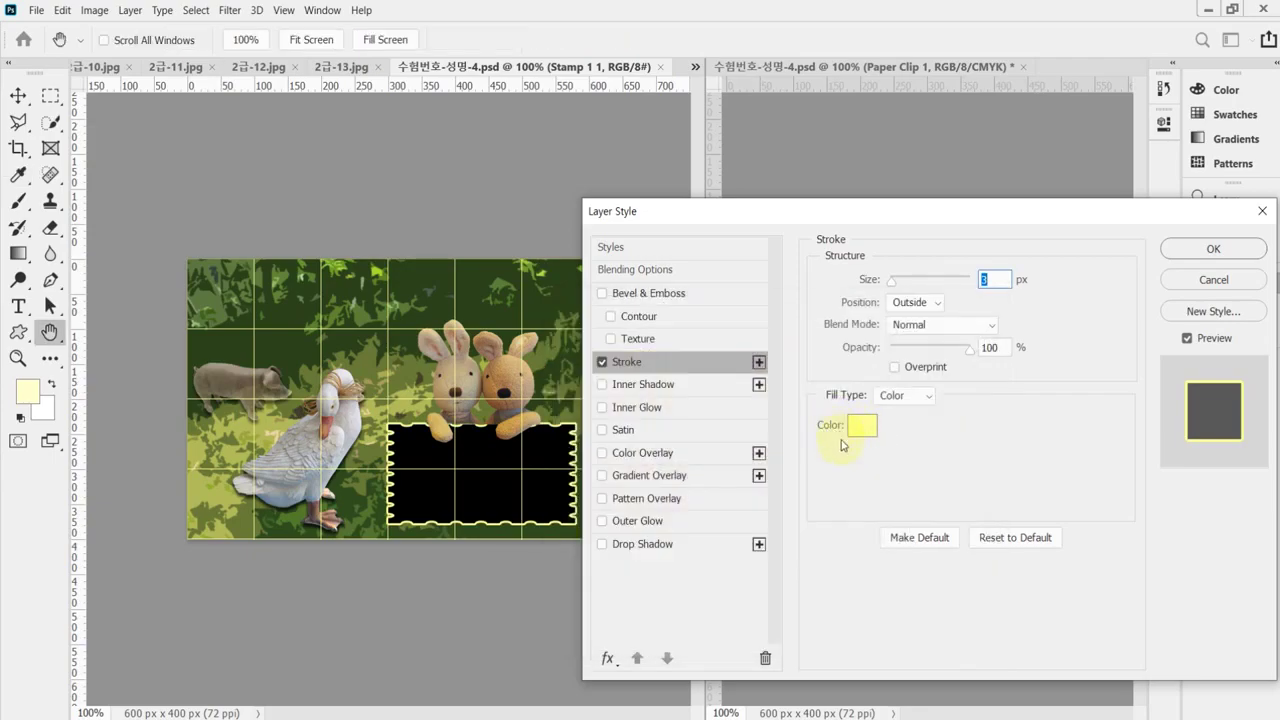
pyautogui.click(657, 548)
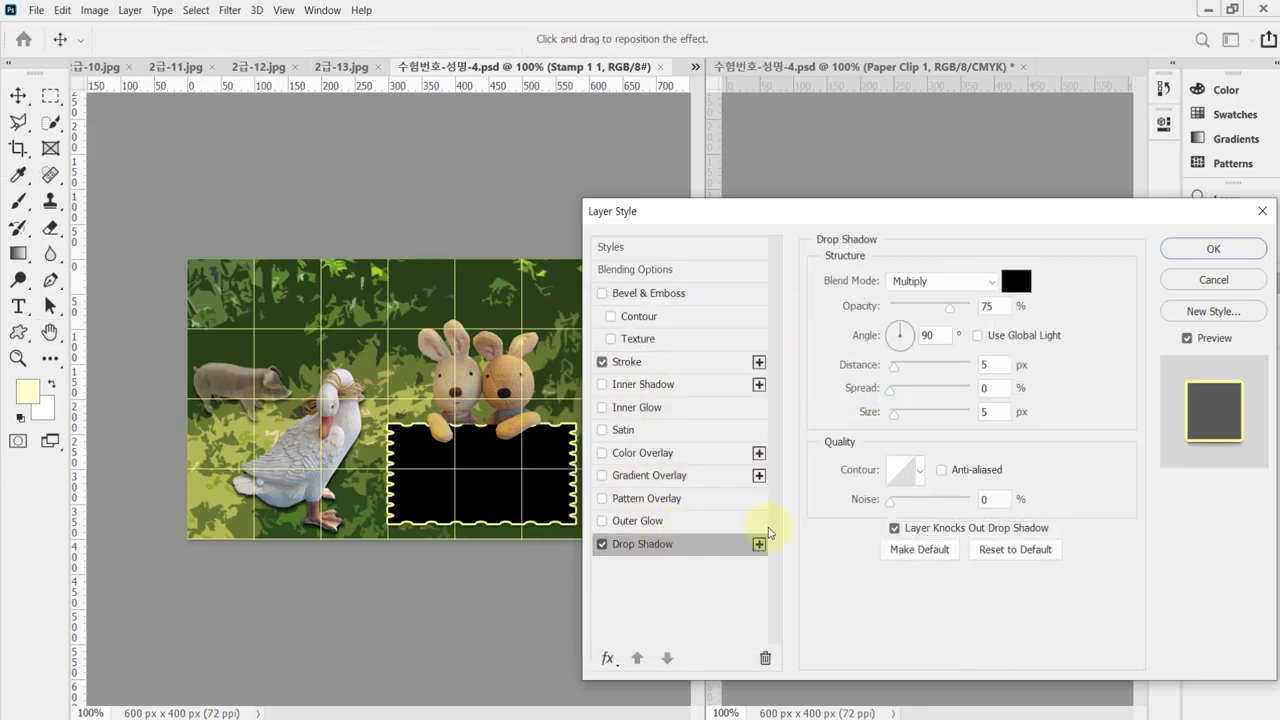
pyautogui.click(1190, 258)
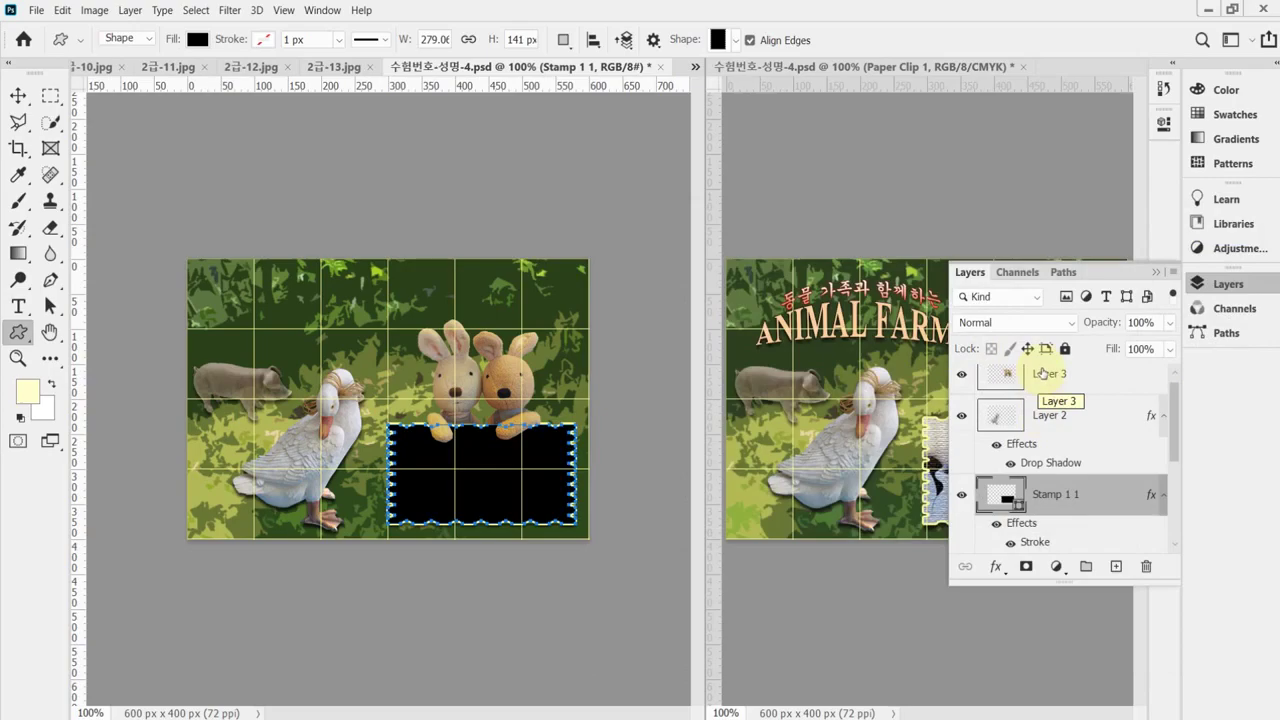
# Step: Copy the whole 2급-12.jpg image and paste it into 수험번호-성명-4.psd directly above the stamp layer
pyautogui.click(333, 69)
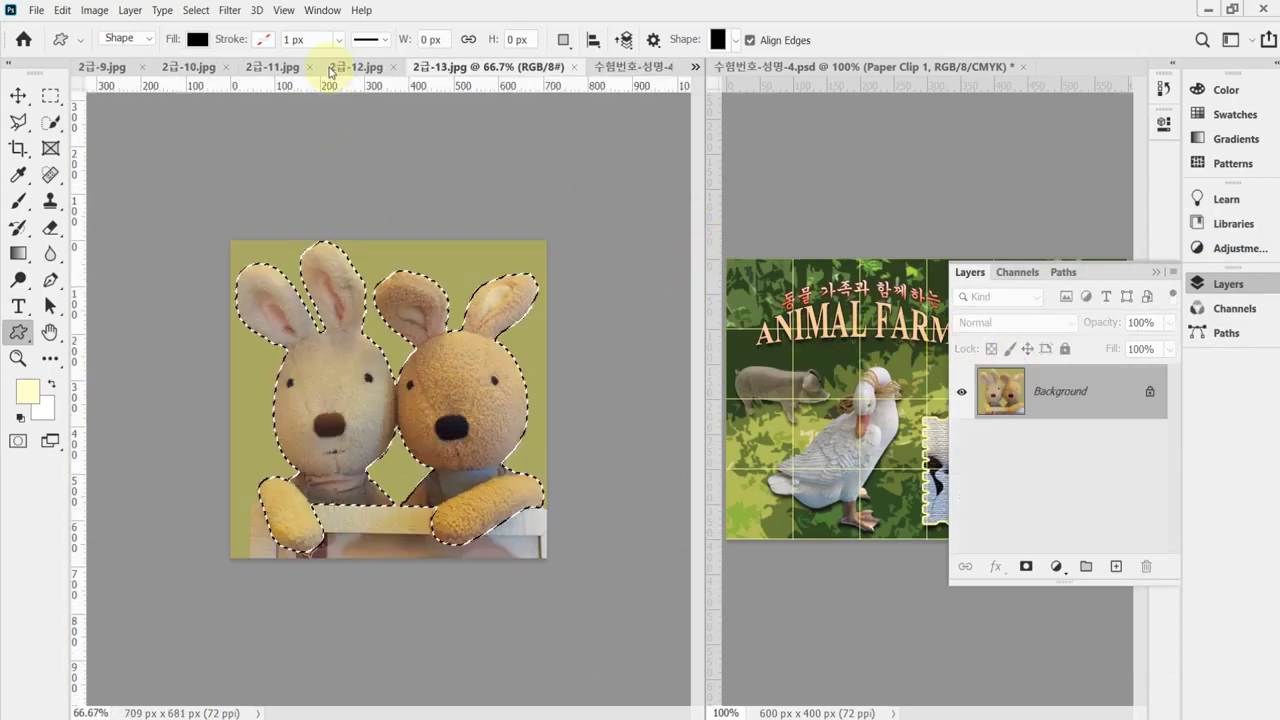
pyautogui.click(256, 68)
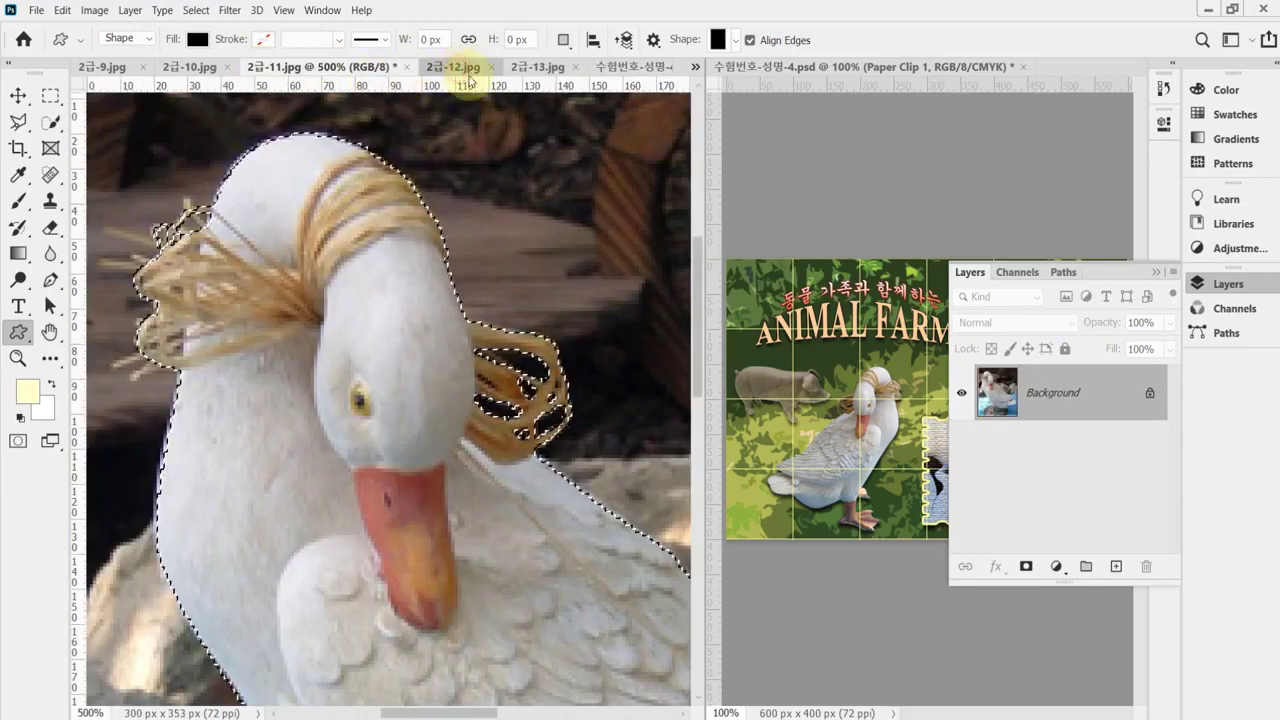
pyautogui.click(459, 68)
pyautogui.hotkey('ctrl', 'a')
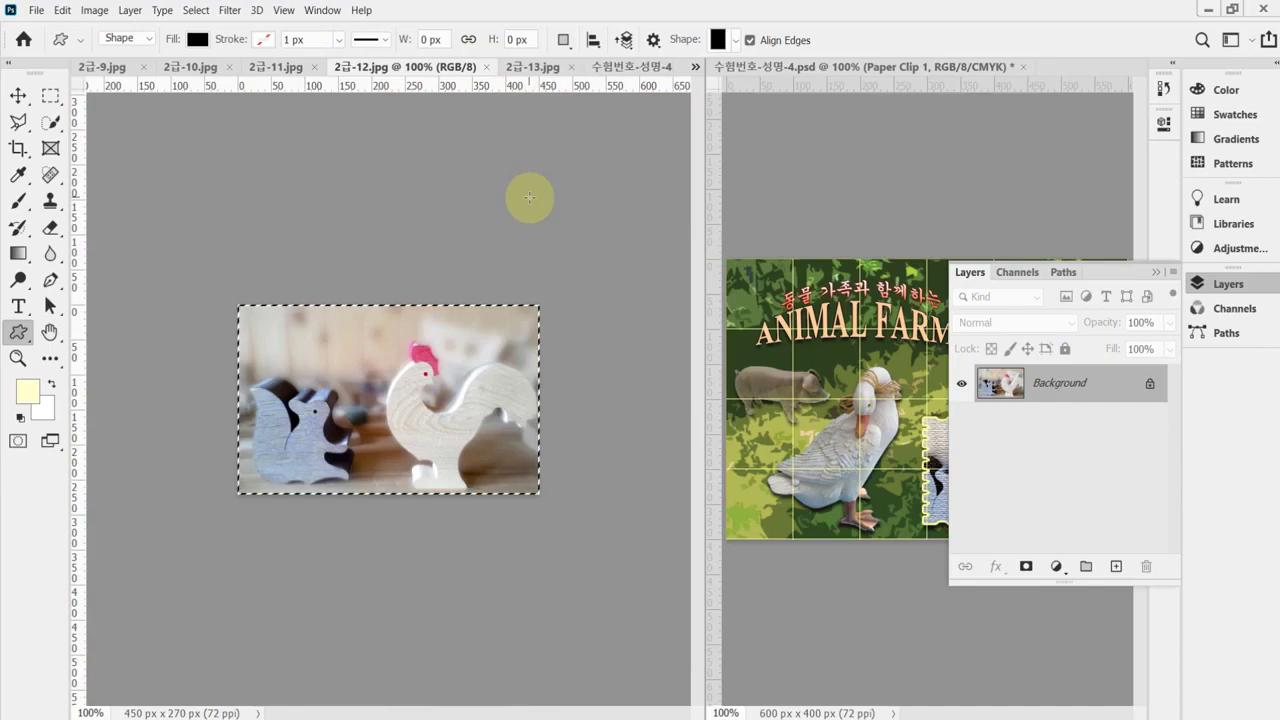
pyautogui.click(648, 68)
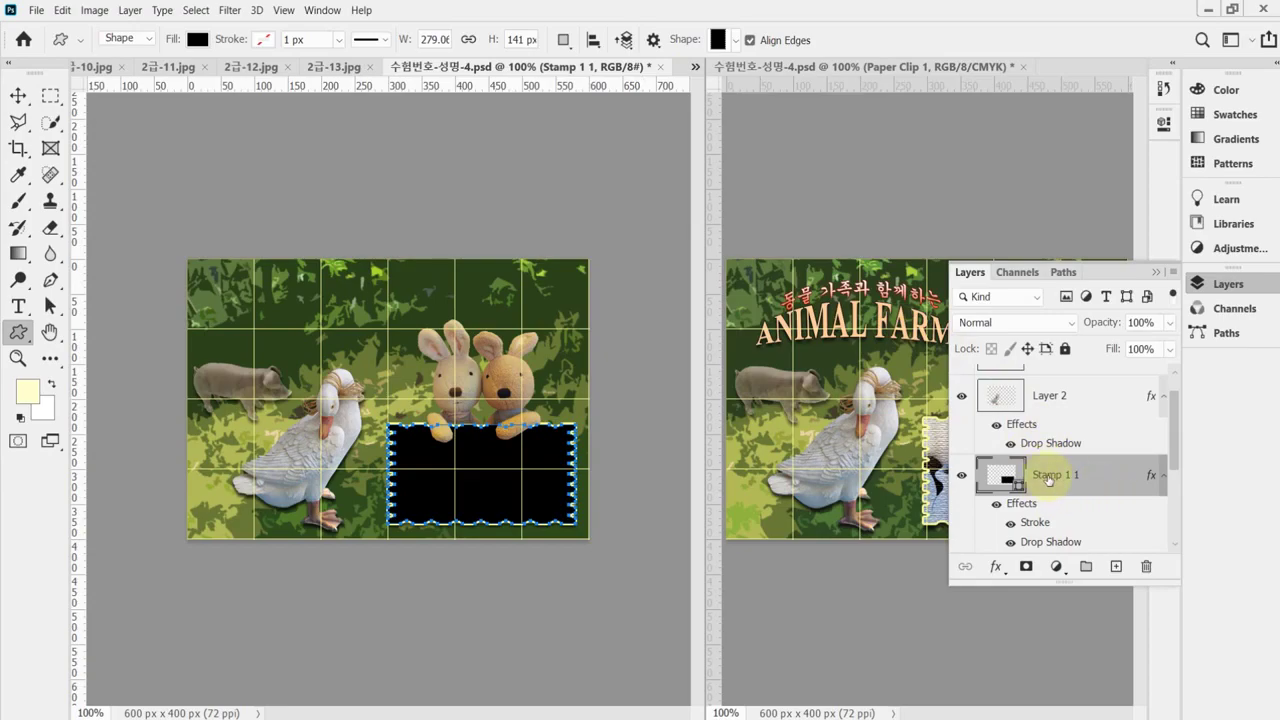
pyautogui.click(1221, 287)
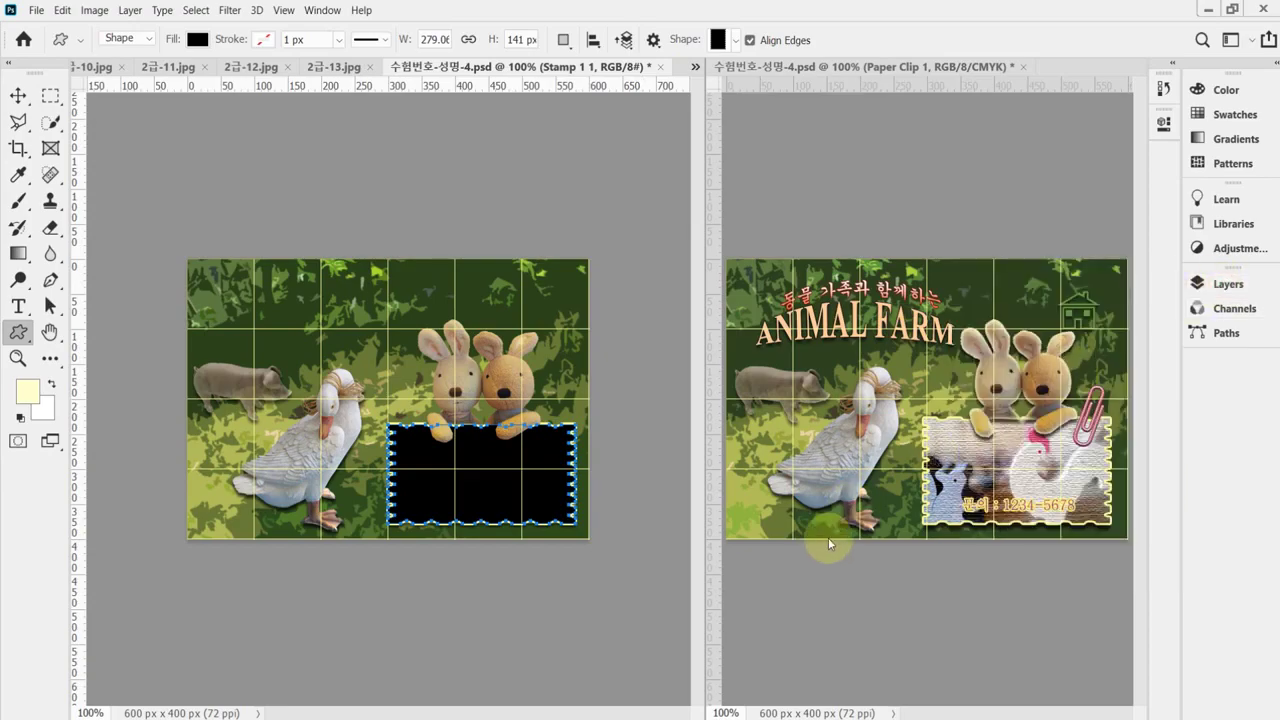
pyautogui.hotkey('ctrl', 'v')
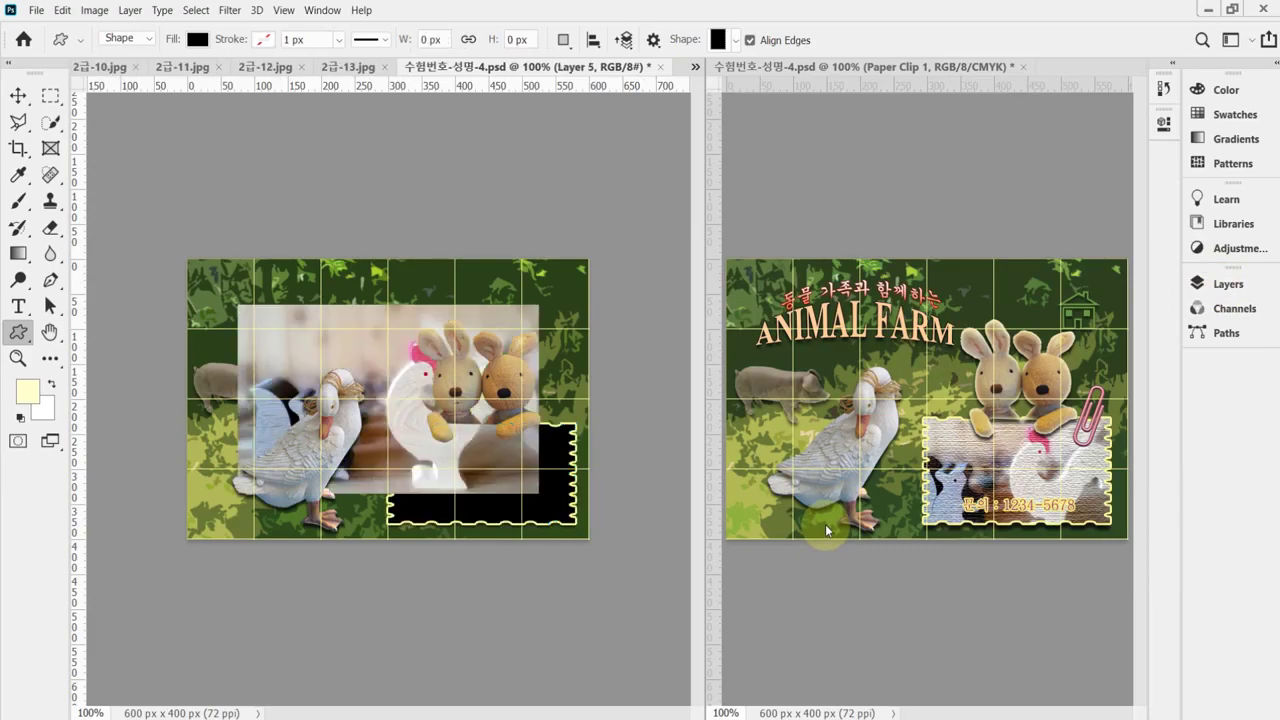
# Step: Scale the pasted wooden animals photo to about 81% and place it over the stamp at about X 447.5, Y 290 px
pyautogui.click(1222, 286)
pyautogui.click(1022, 516)
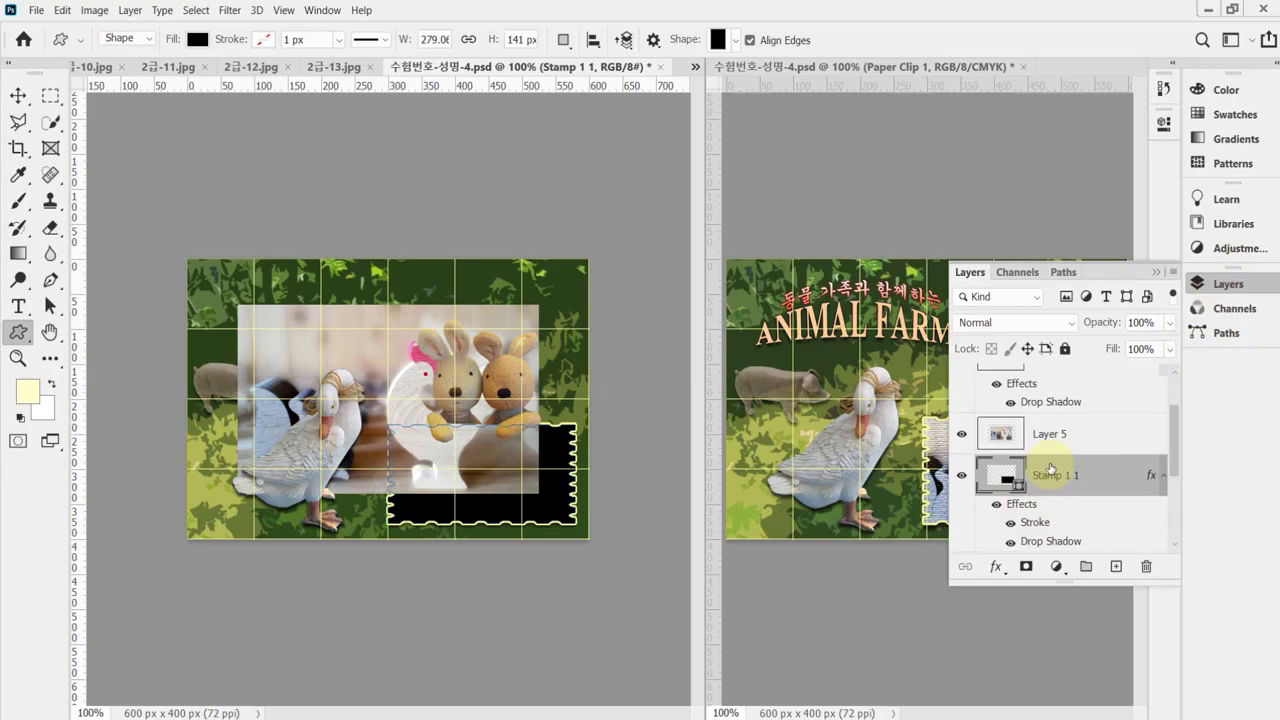
pyautogui.click(1060, 434)
pyautogui.click(1230, 288)
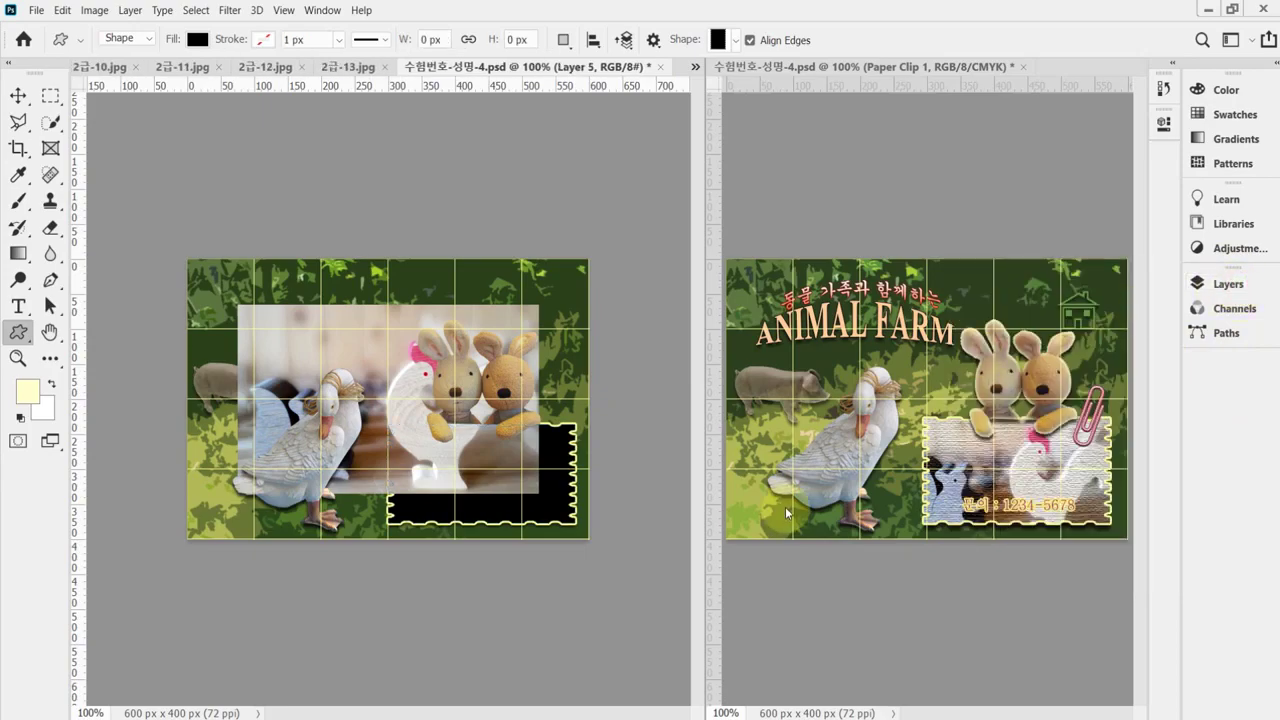
pyautogui.hotkey('ctrl', 't')
pyautogui.moveTo(336, 334); pyautogui.dragTo(437, 383)
pyautogui.moveTo(639, 355); pyautogui.dragTo(580, 395)
pyautogui.moveTo(449, 507); pyautogui.dragTo(512, 476)
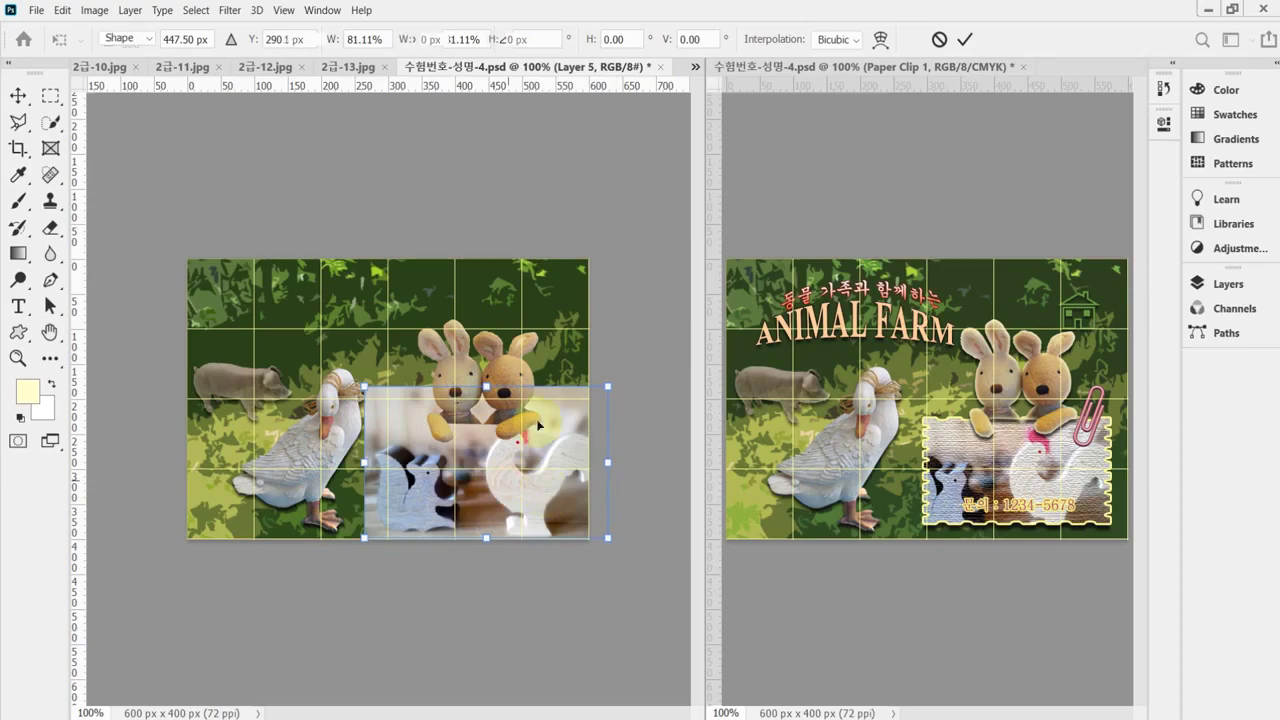
pyautogui.press('Return')
pyautogui.press('u')
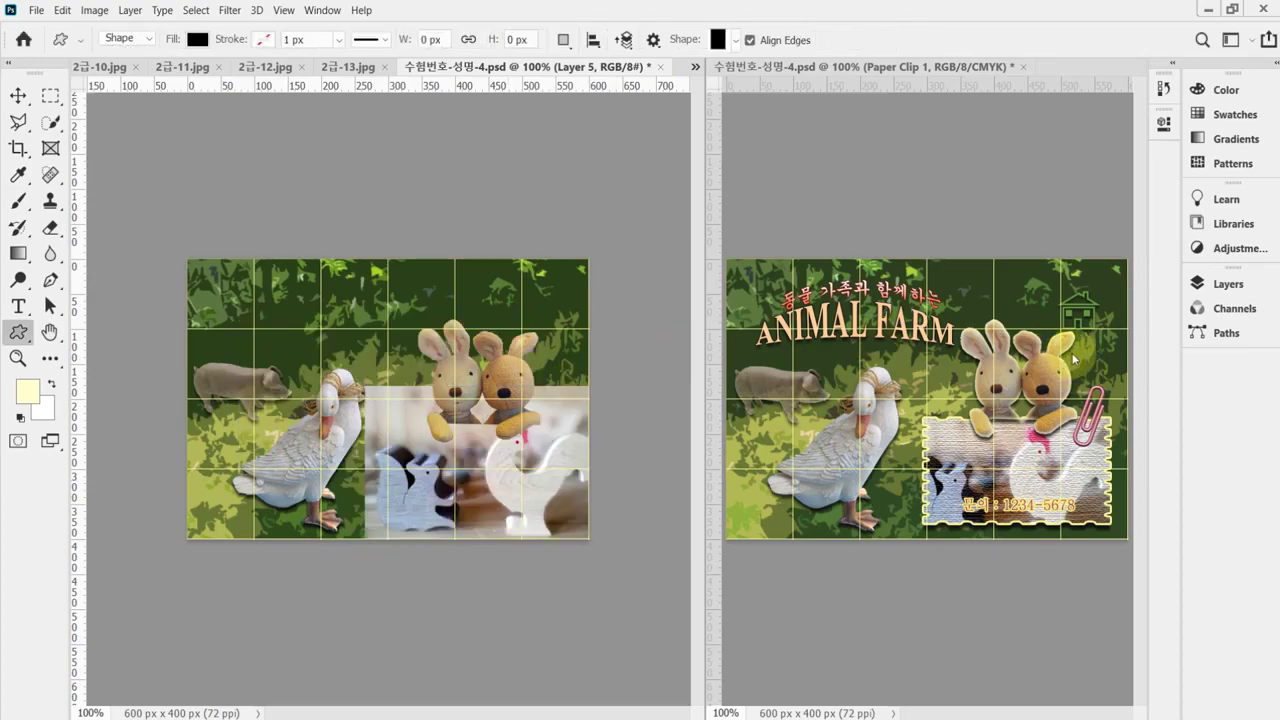
# Step: Clip the wooden animals photo to the stamp shape layer with a clipping mask
pyautogui.click(1228, 285)
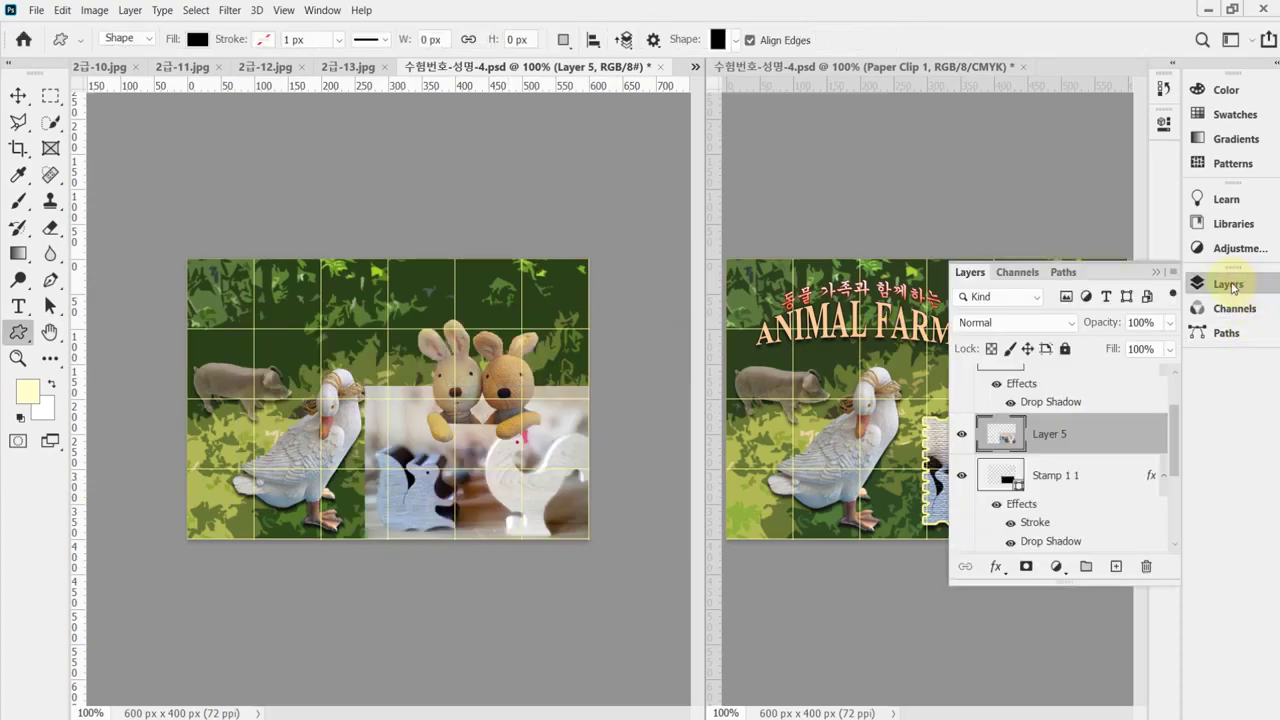
pyautogui.keyDown('alt'); pyautogui.click(1120, 447); pyautogui.keyUp('alt')
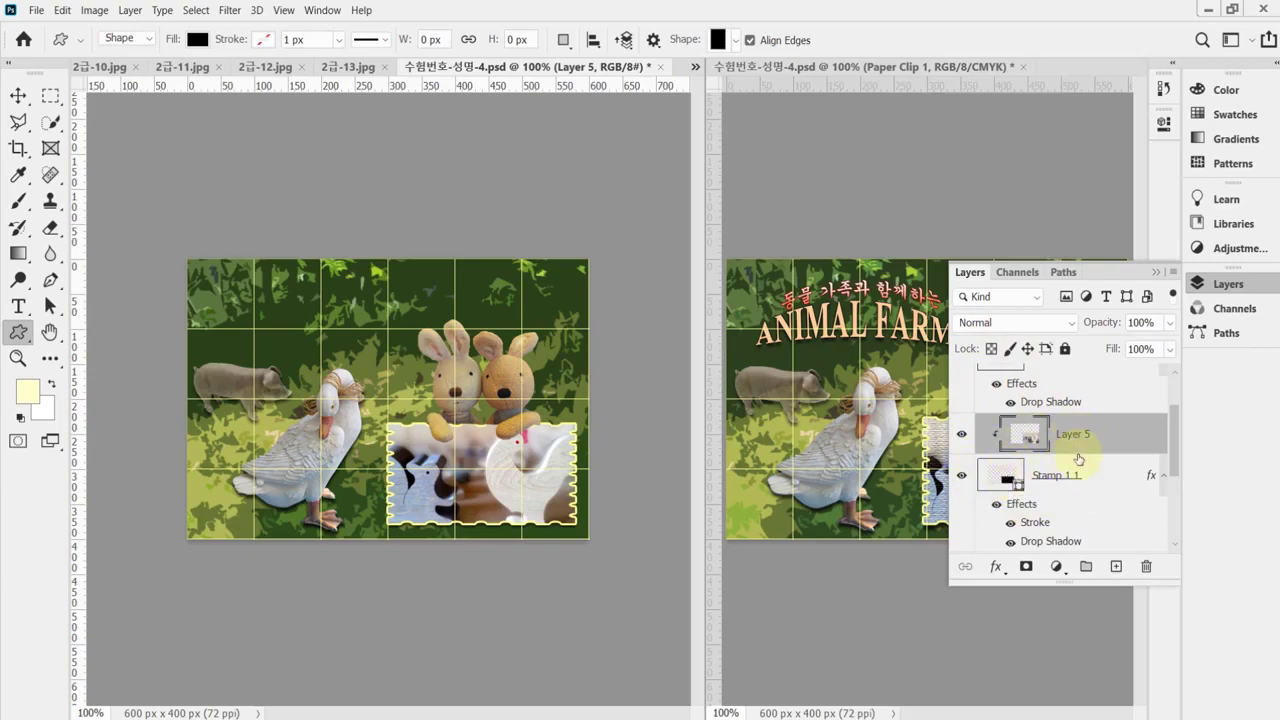
pyautogui.click(1197, 284)
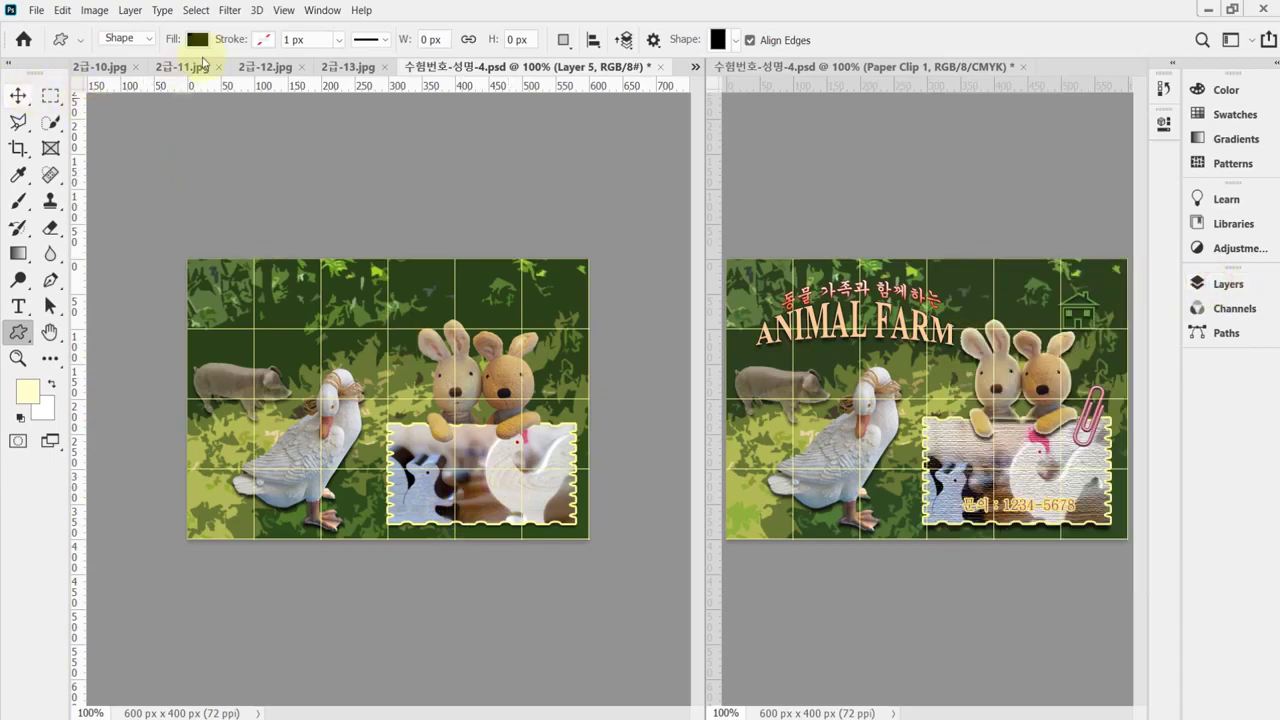
# Step: Scale the clipped wooden animals photo to about 93%, reposition it inside the stamp, and save the document
pyautogui.click(18, 95)
pyautogui.moveTo(521, 497); pyautogui.dragTo(388, 497)
pyautogui.moveTo(388, 495); pyautogui.dragTo(537, 510)
pyautogui.hotkey('ctrl', 't')
pyautogui.moveTo(371, 538)
pyautogui.mouseDown()
pyautogui.moveTo(377, 552)
pyautogui.moveTo(360, 554)
pyautogui.mouseUp()
pyautogui.moveTo(525, 503); pyautogui.dragTo(510, 500)
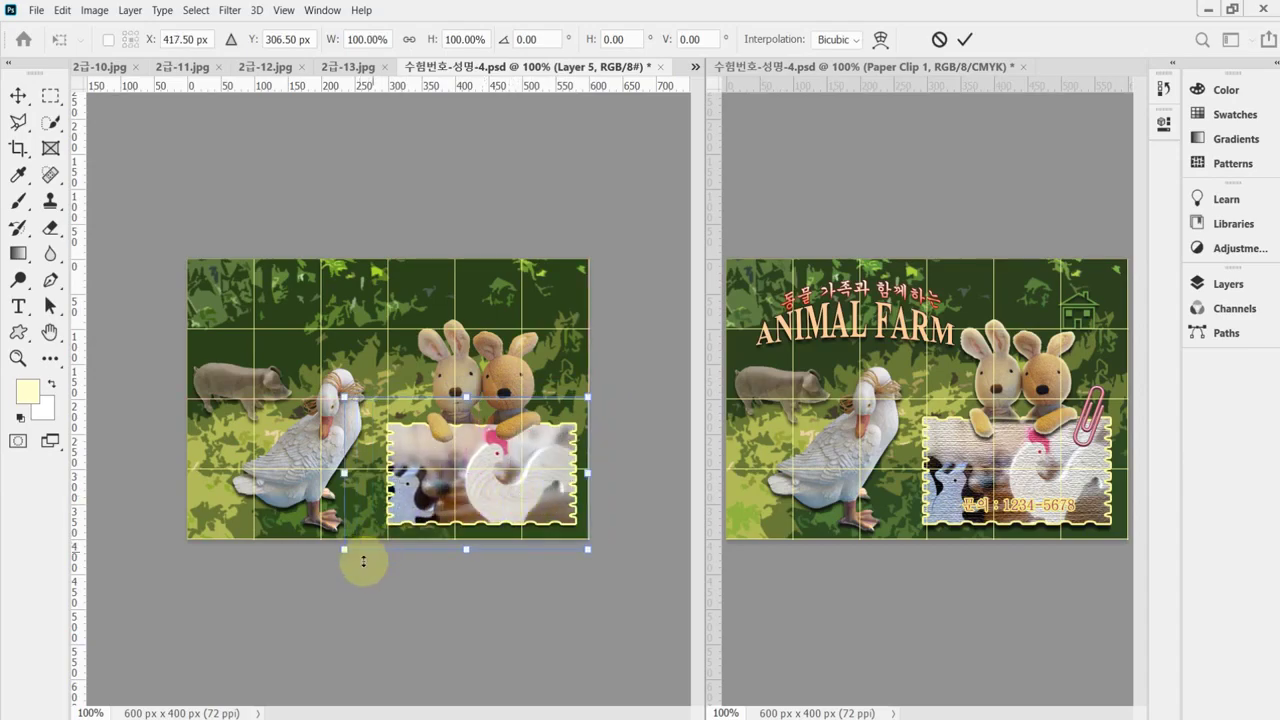
pyautogui.moveTo(348, 555); pyautogui.dragTo(363, 548)
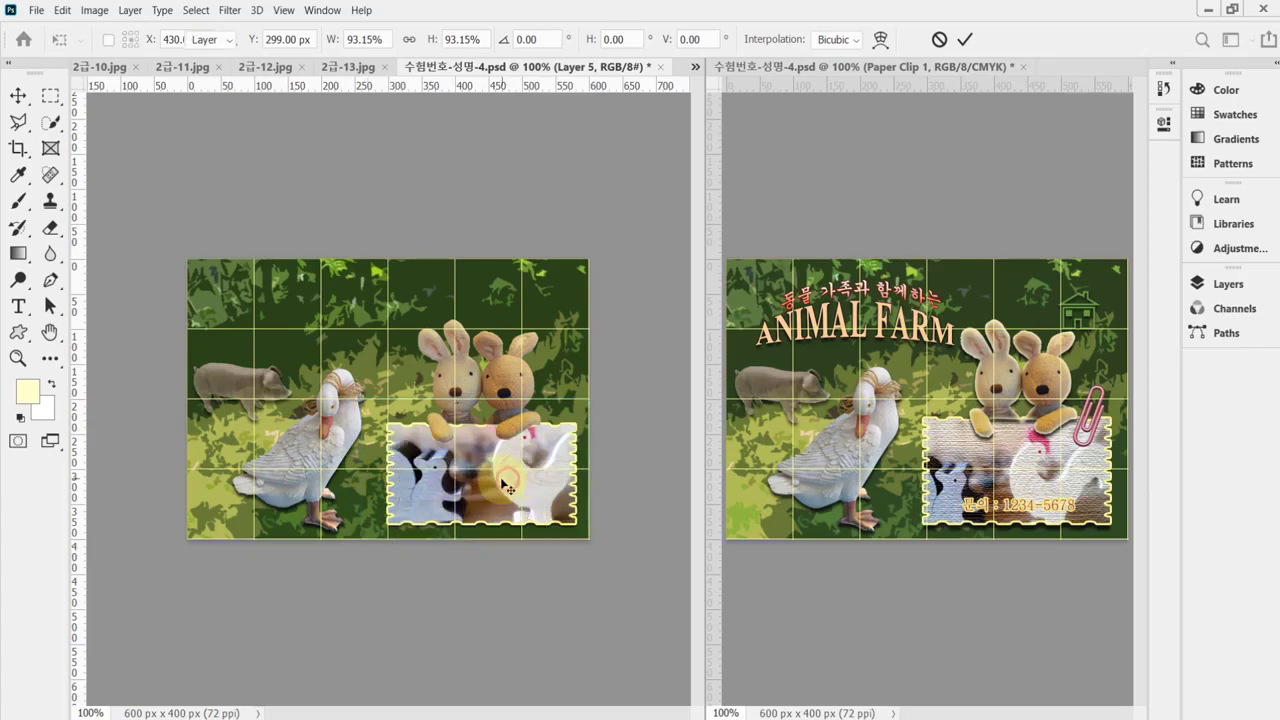
pyautogui.press('Return')
pyautogui.hotkey('ctrl', 's')
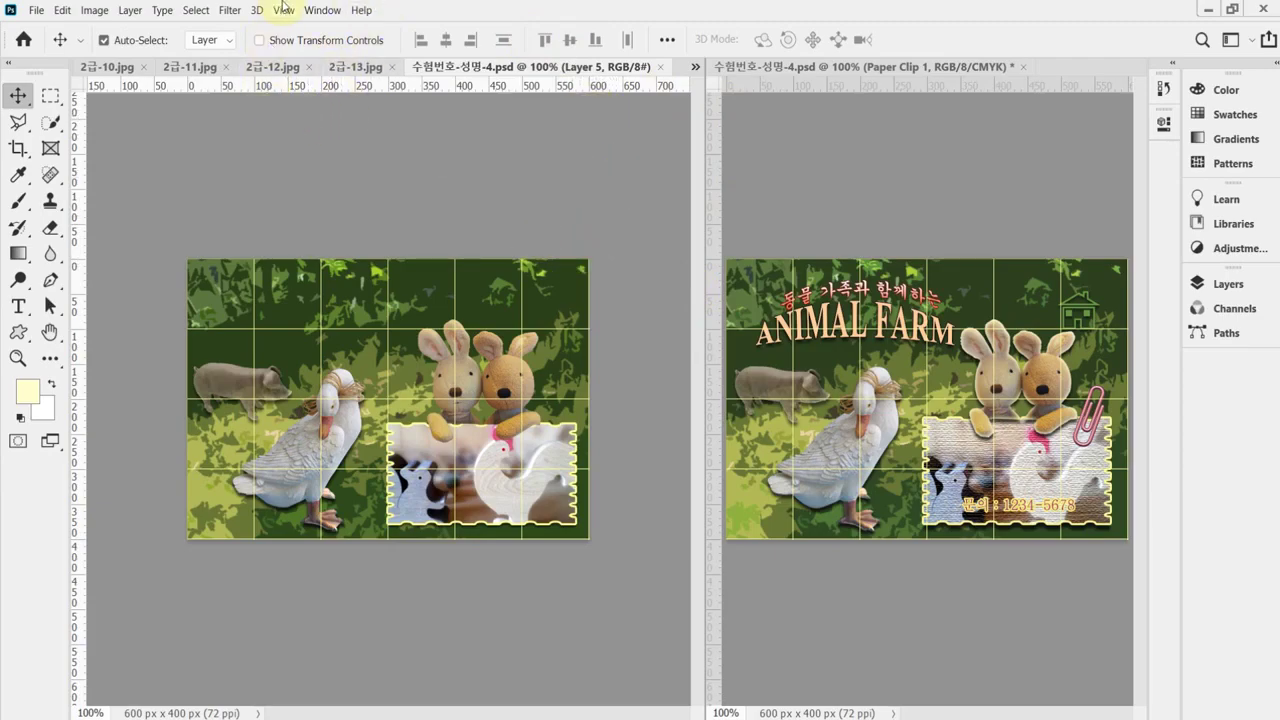
# Step: Apply the canvas-like Texturizer filter from the Filter Gallery's Texture group to the clipped animals photo and save the document
pyautogui.click(229, 15)
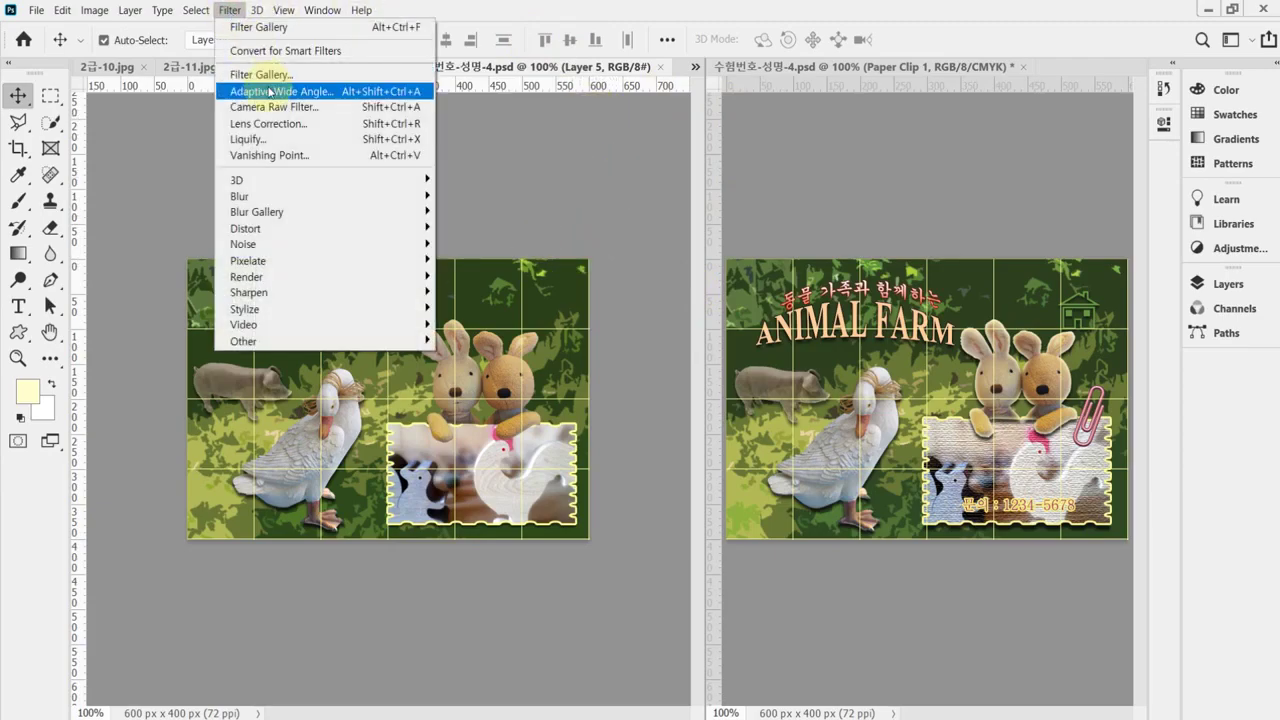
pyautogui.press('Escape')
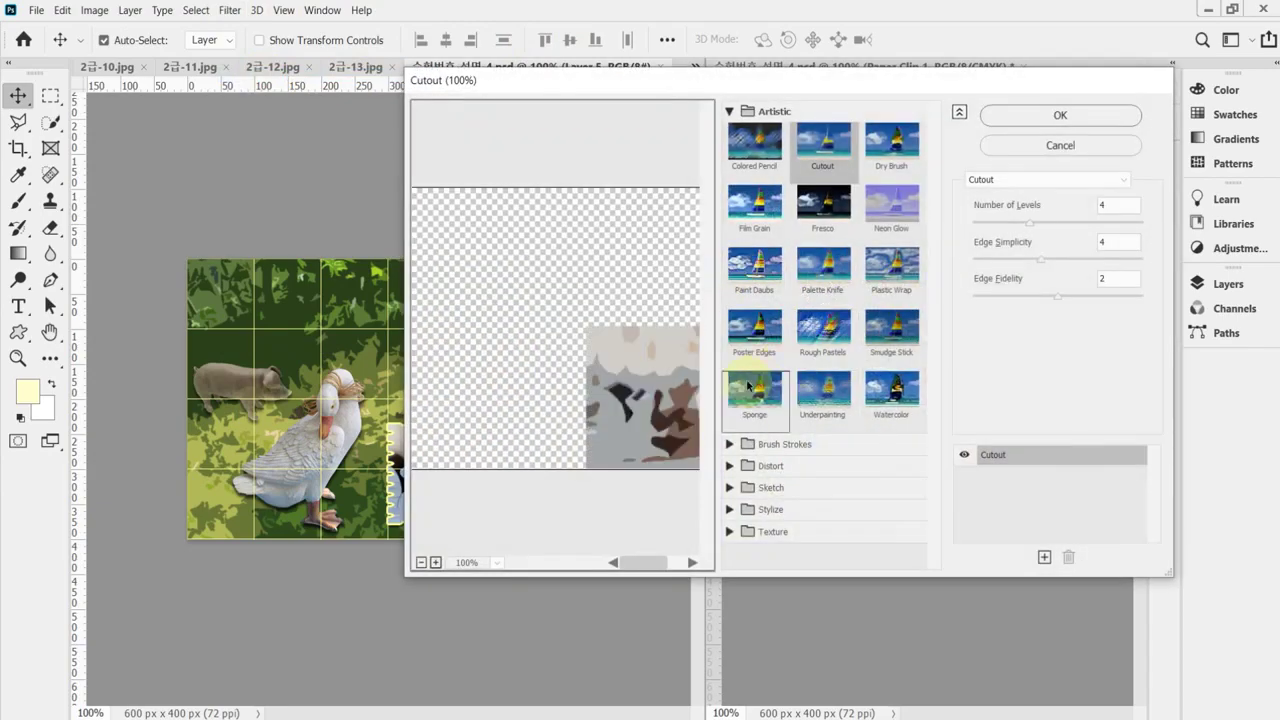
pyautogui.click(731, 111)
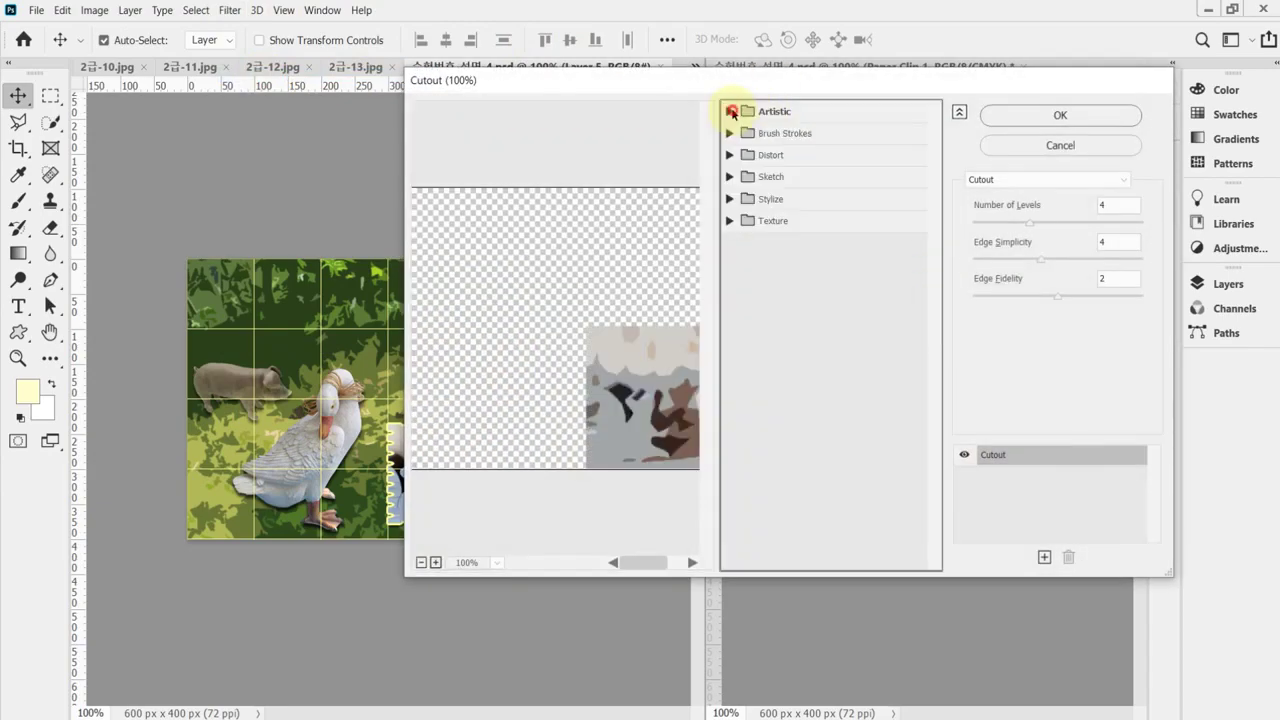
pyautogui.click(735, 221)
pyautogui.click(892, 252)
pyautogui.click(1050, 115)
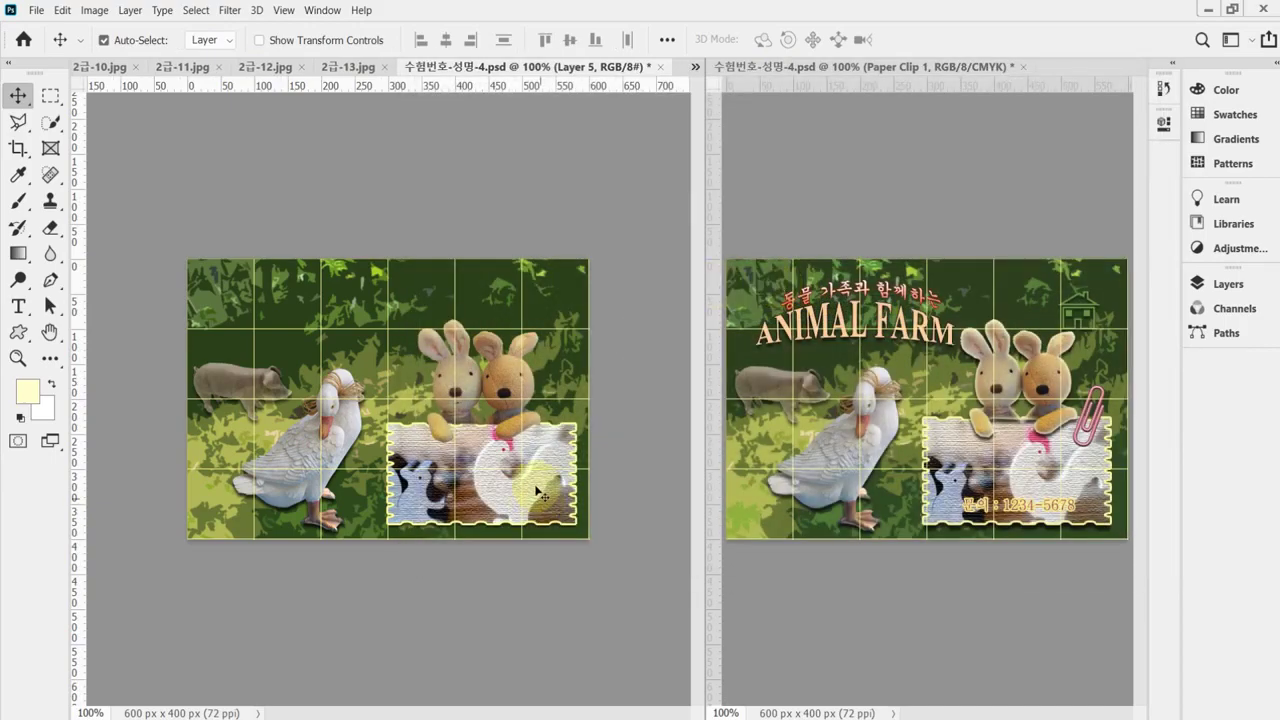
pyautogui.hotkey('ctrl', 's')
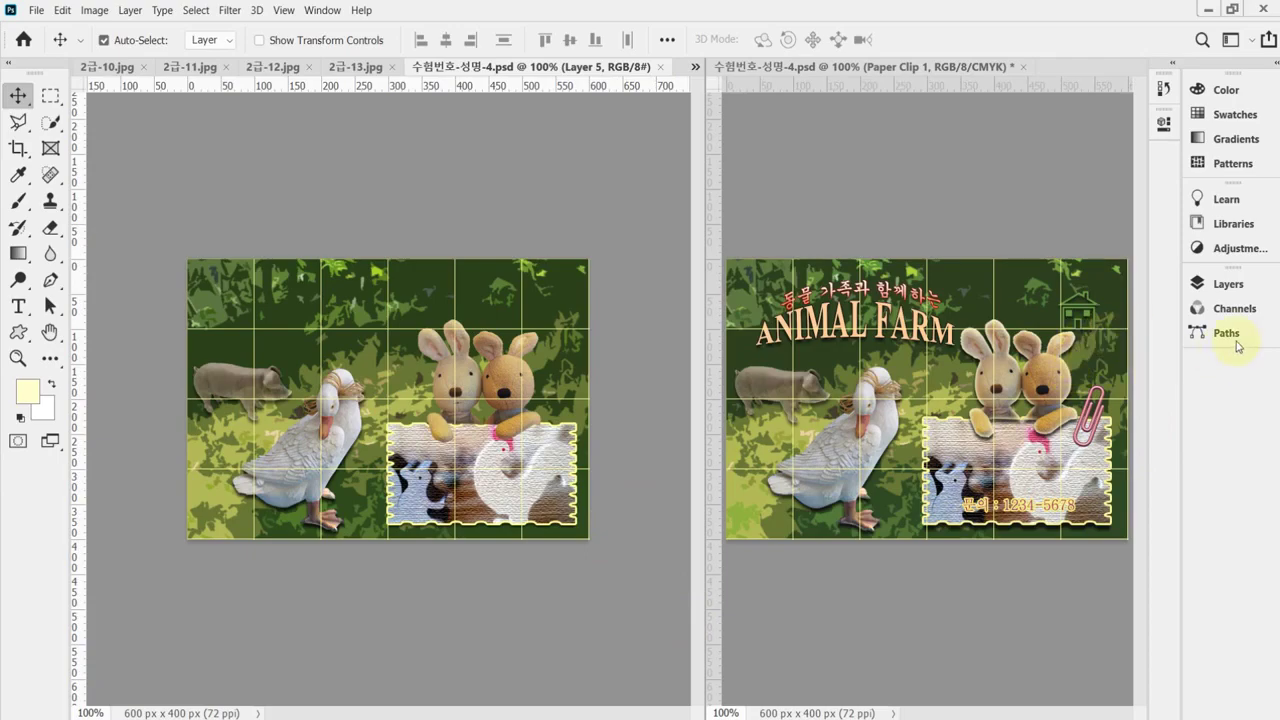
# Step: Add an 8 px Inner Glow and a default Drop Shadow to the rabbit dolls layer, and save the document
pyautogui.click(1222, 284)
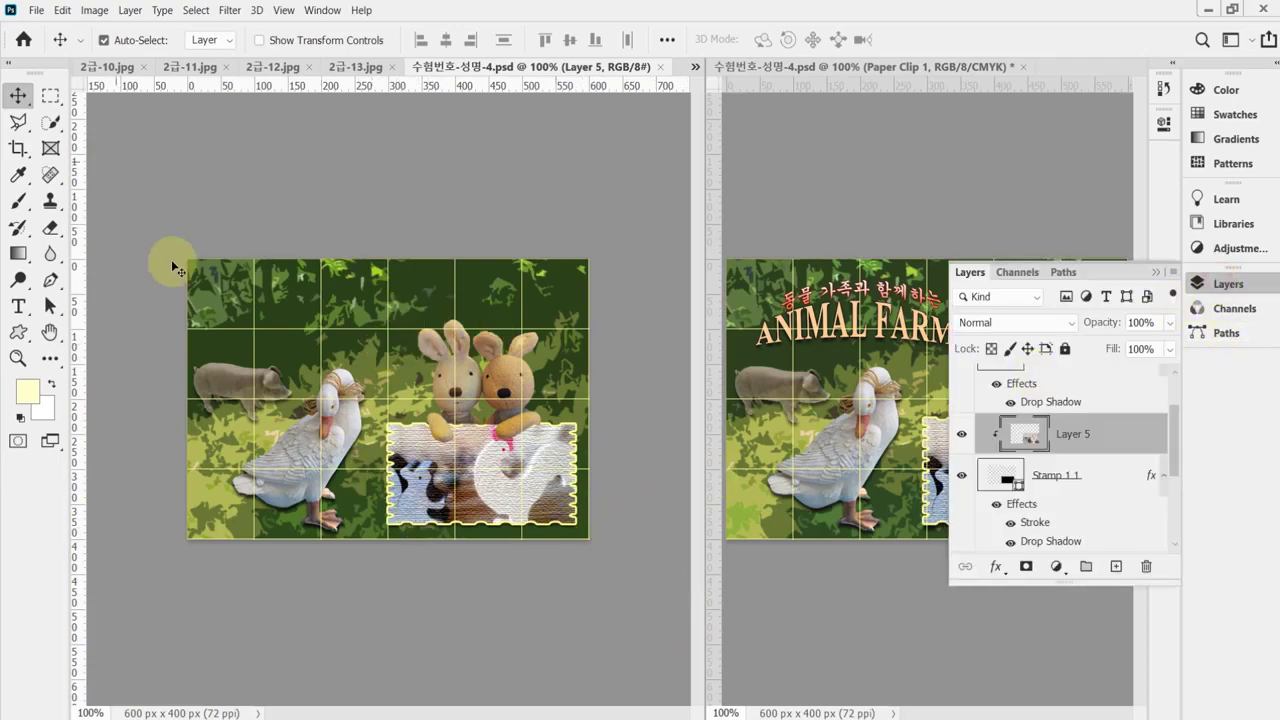
pyautogui.click(498, 375)
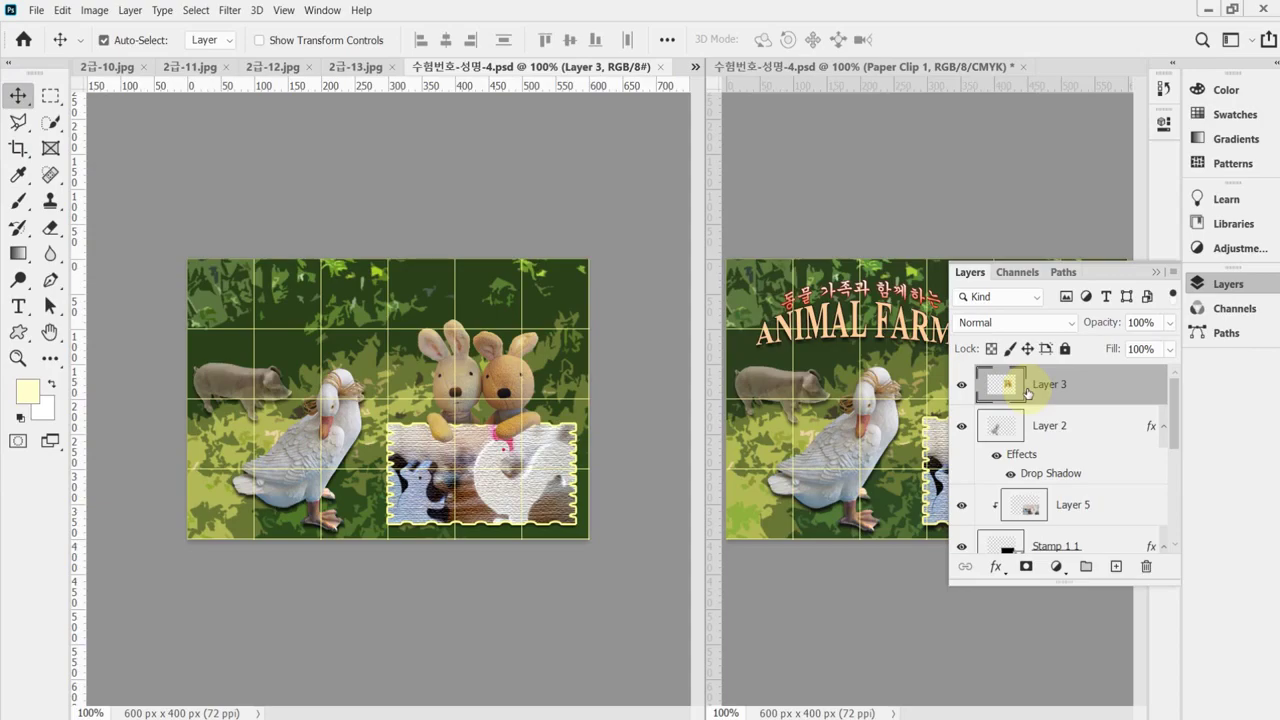
pyautogui.click(994, 566)
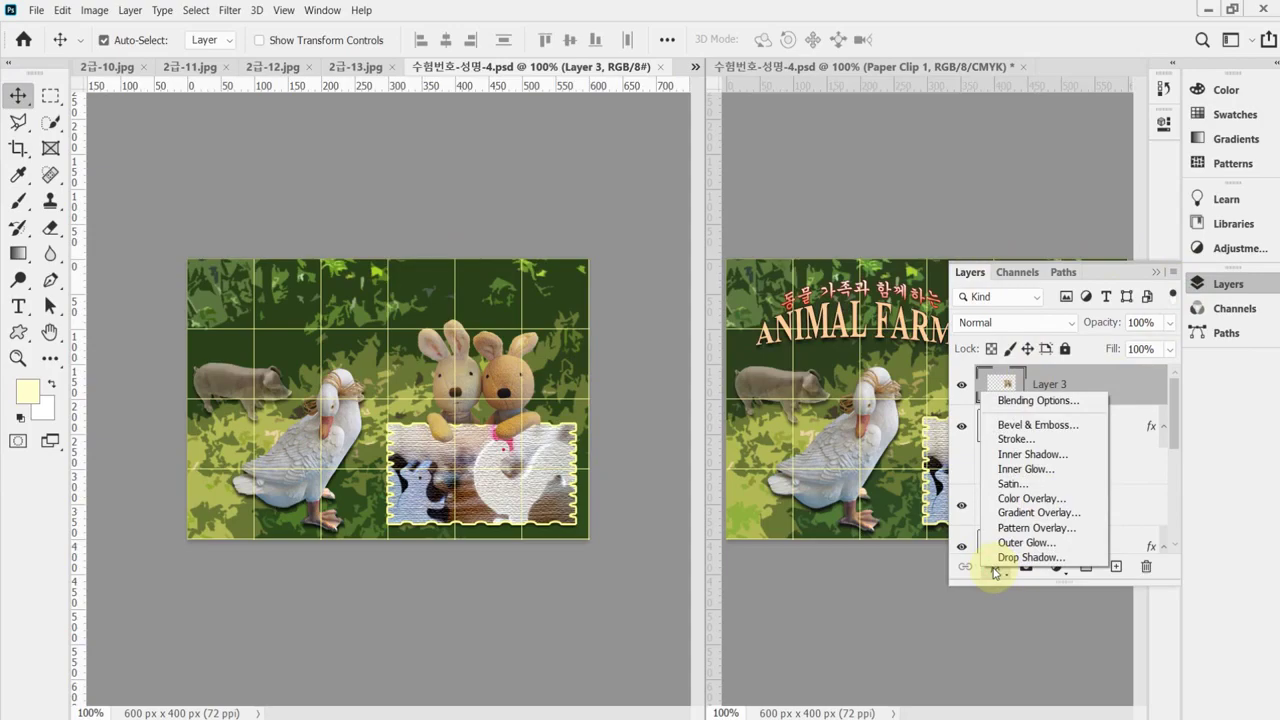
pyautogui.click(1040, 469)
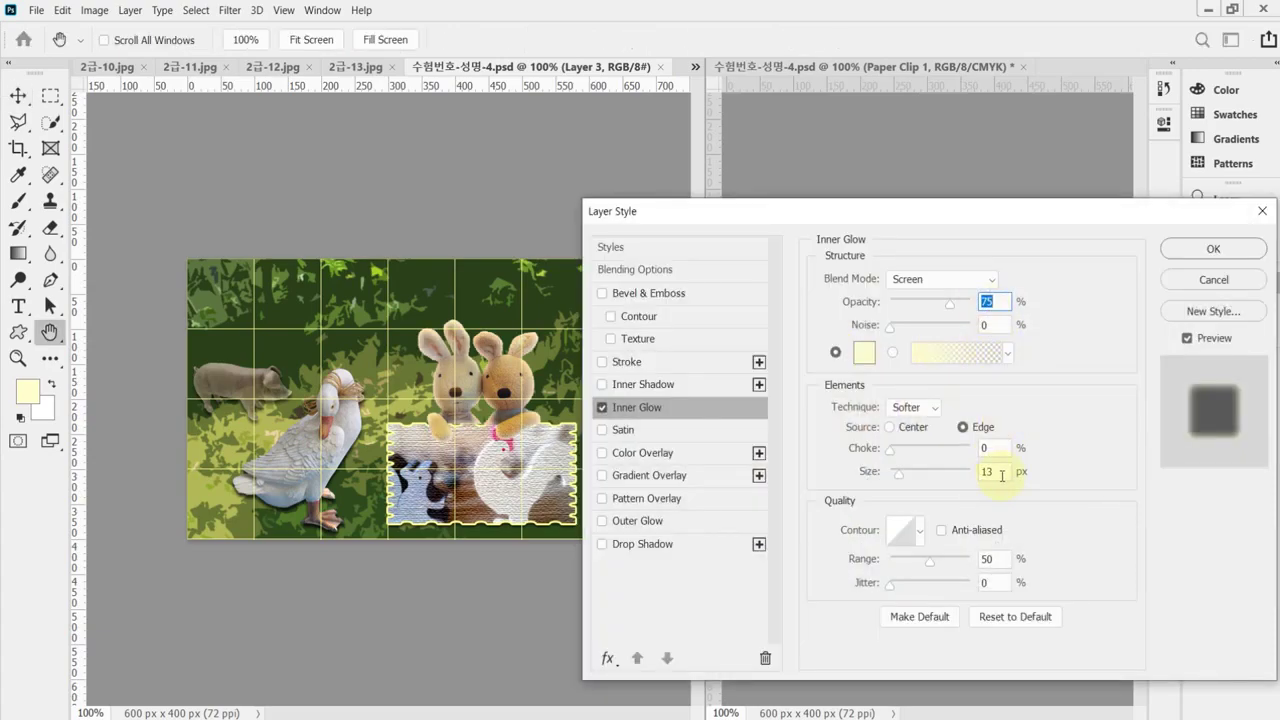
pyautogui.click(1000, 476)
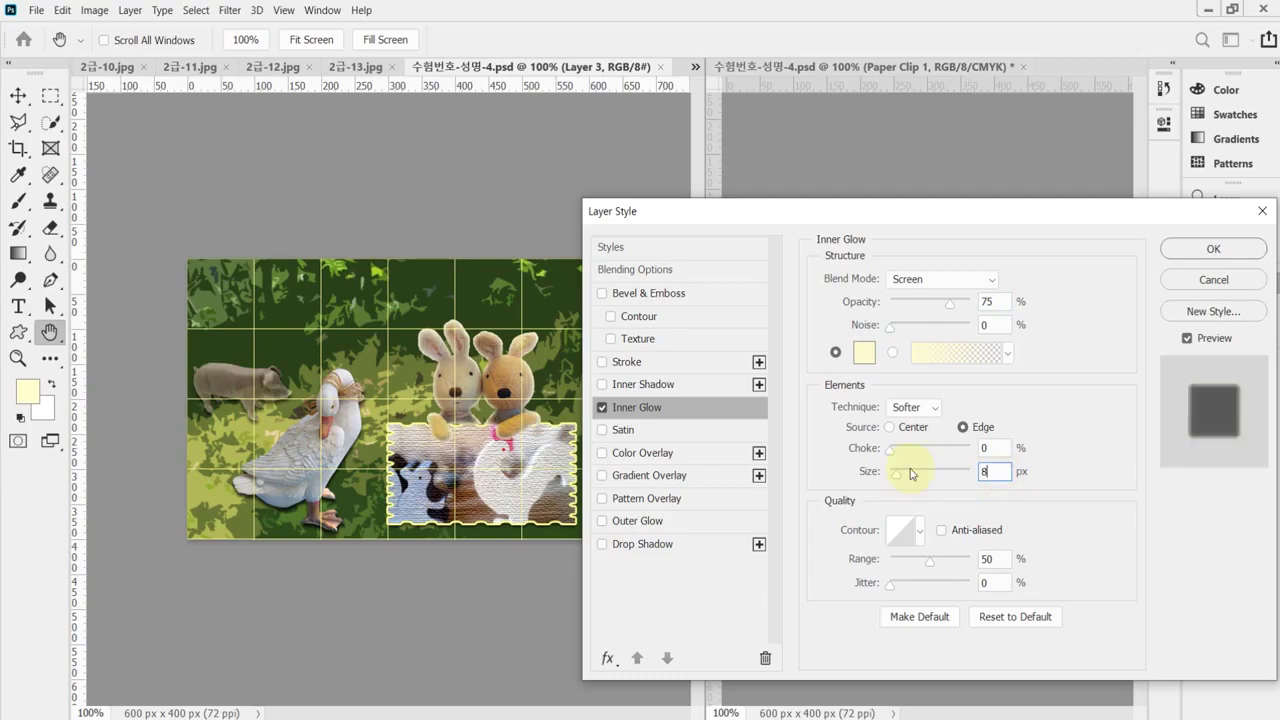
pyautogui.click(681, 546)
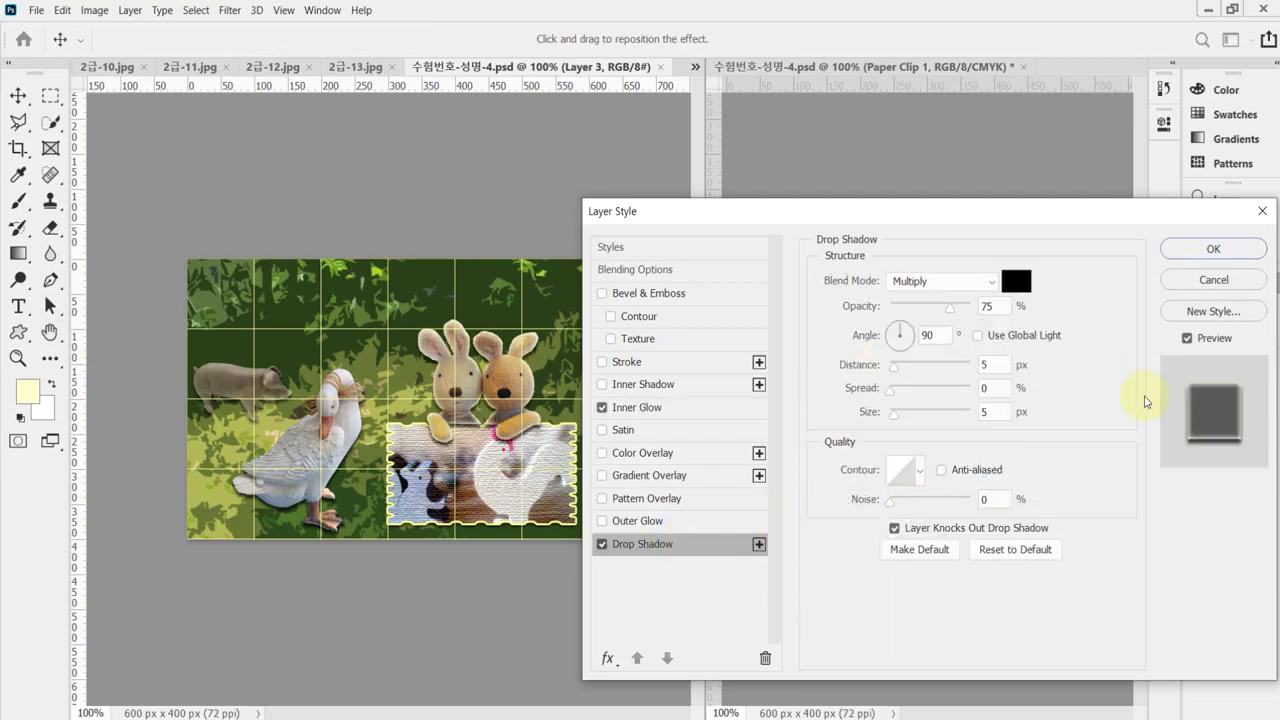
pyautogui.click(1213, 248)
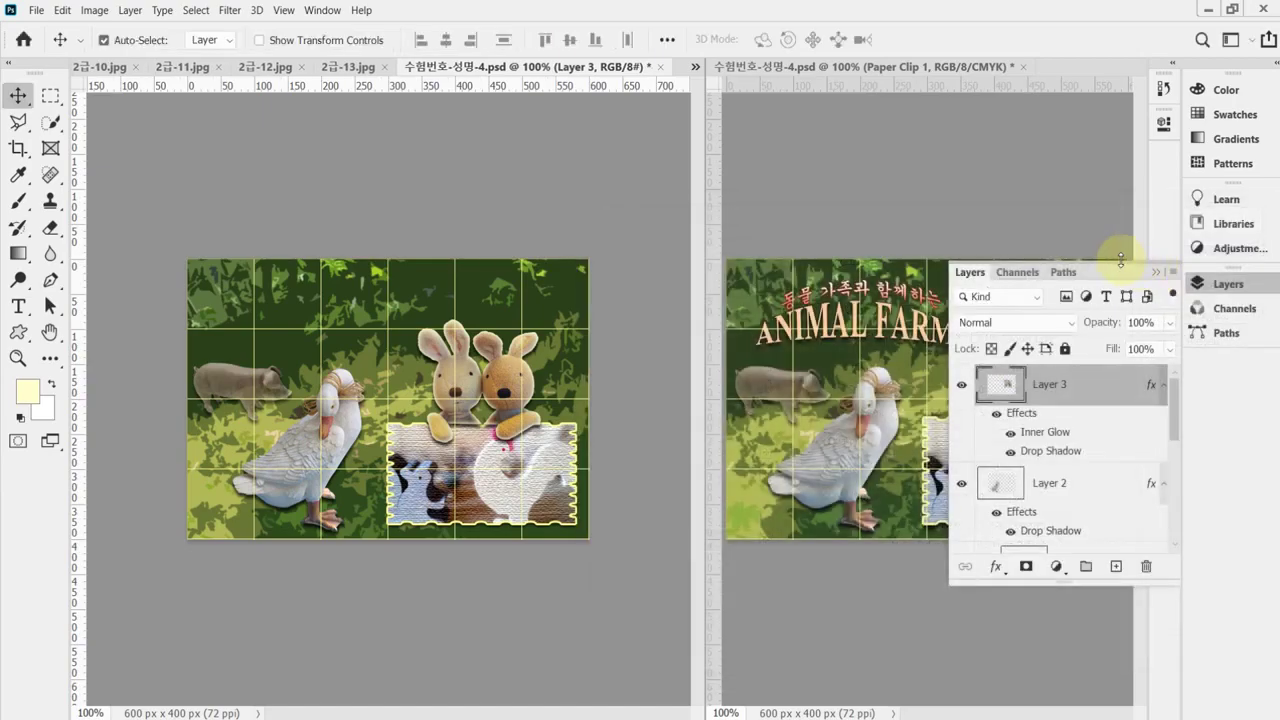
pyautogui.hotkey('ctrl', 's')
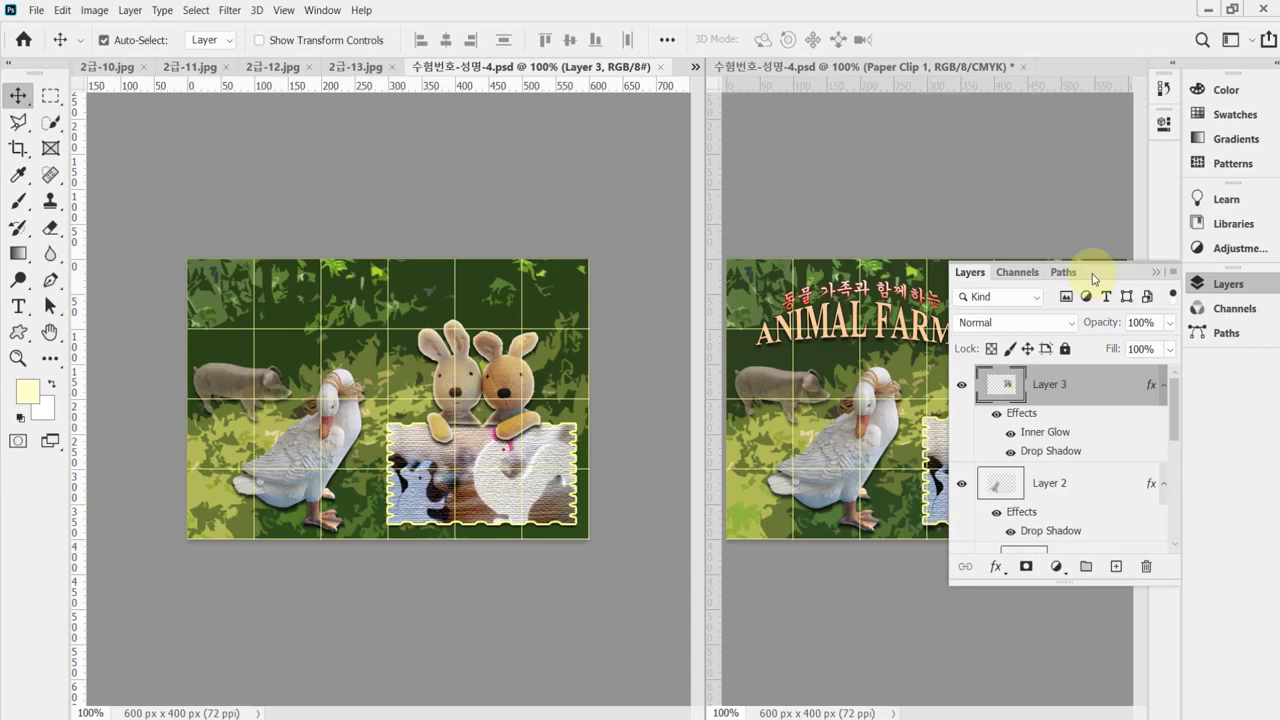
# Step: Draw the paper clip custom shape from the Objects group, about 24 × 79 px, over the stamp's upper-right edge
pyautogui.click(1233, 283)
pyautogui.scroll(1, 580, 440)
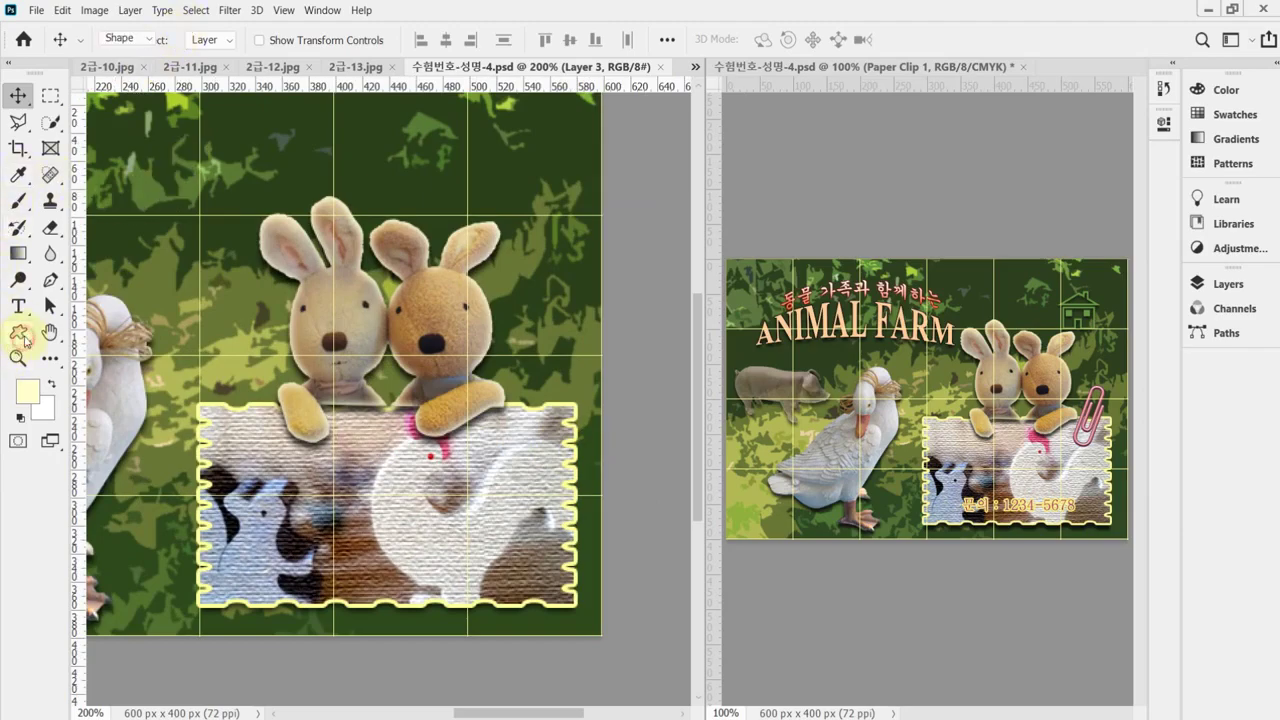
pyautogui.click(18, 331)
pyautogui.keyDown('alt'); pyautogui.click(18, 331); pyautogui.keyUp('alt')
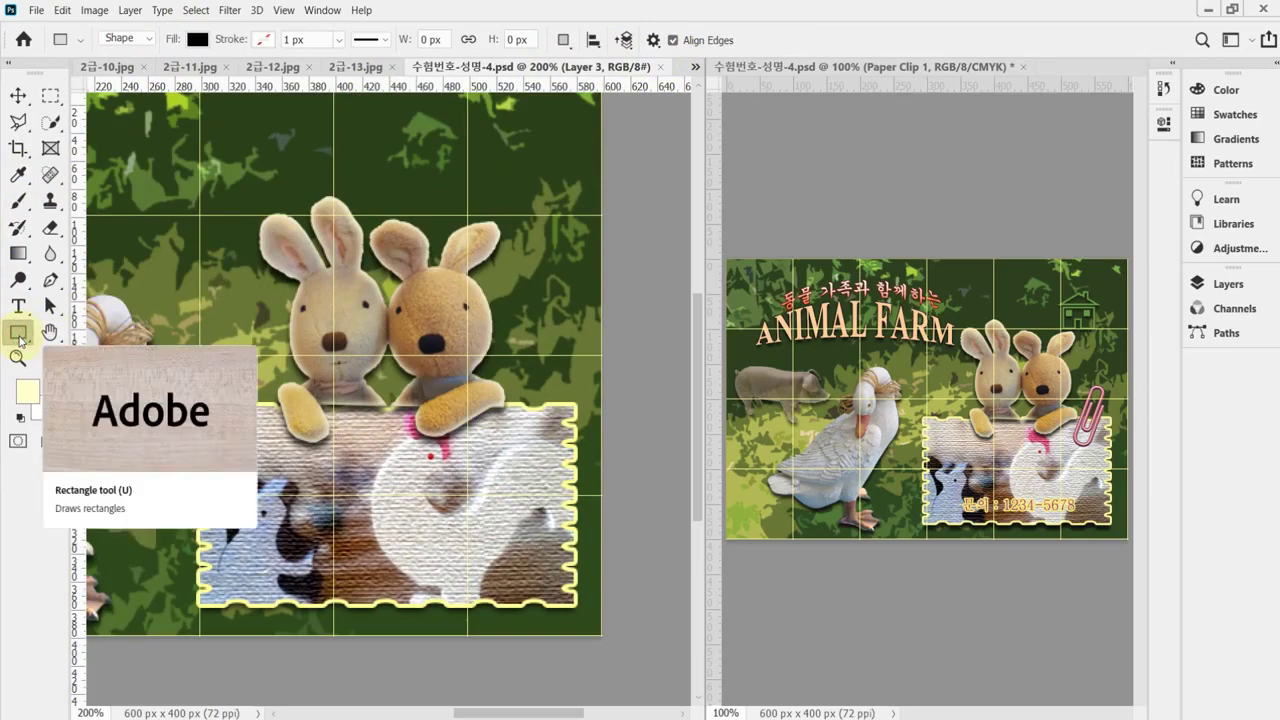
pyautogui.rightClick(18, 331)
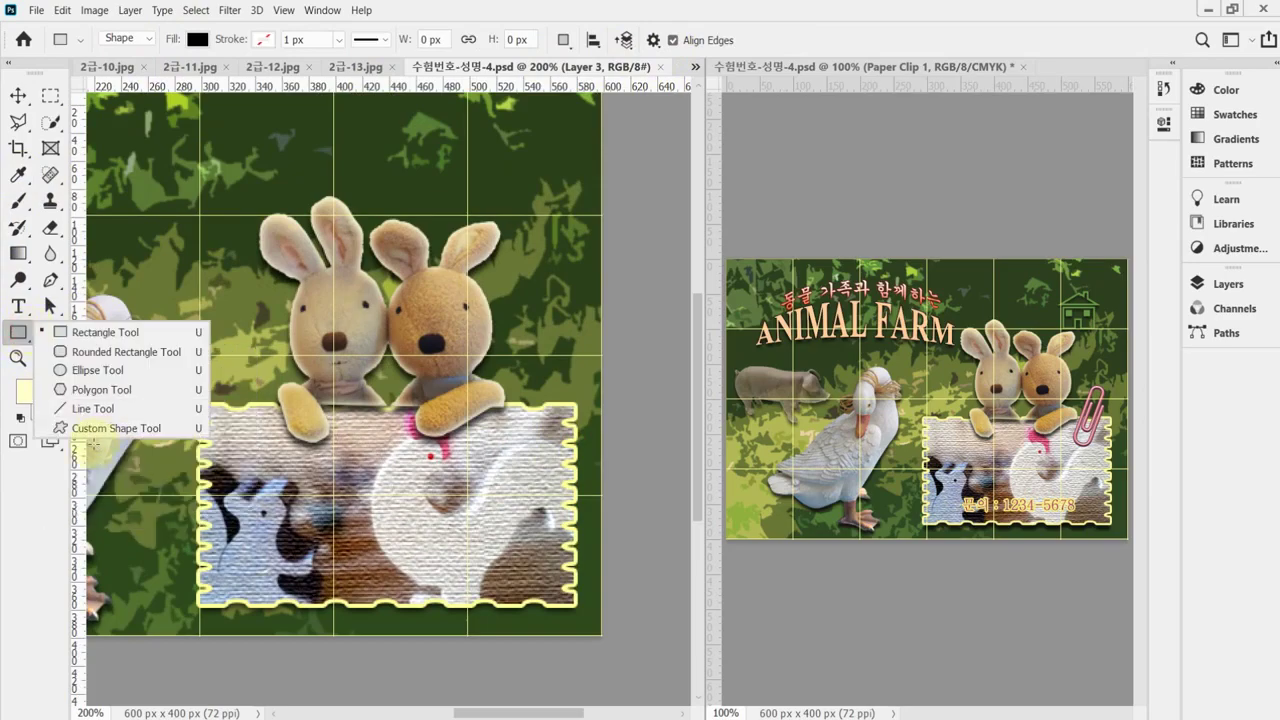
pyautogui.click(97, 430)
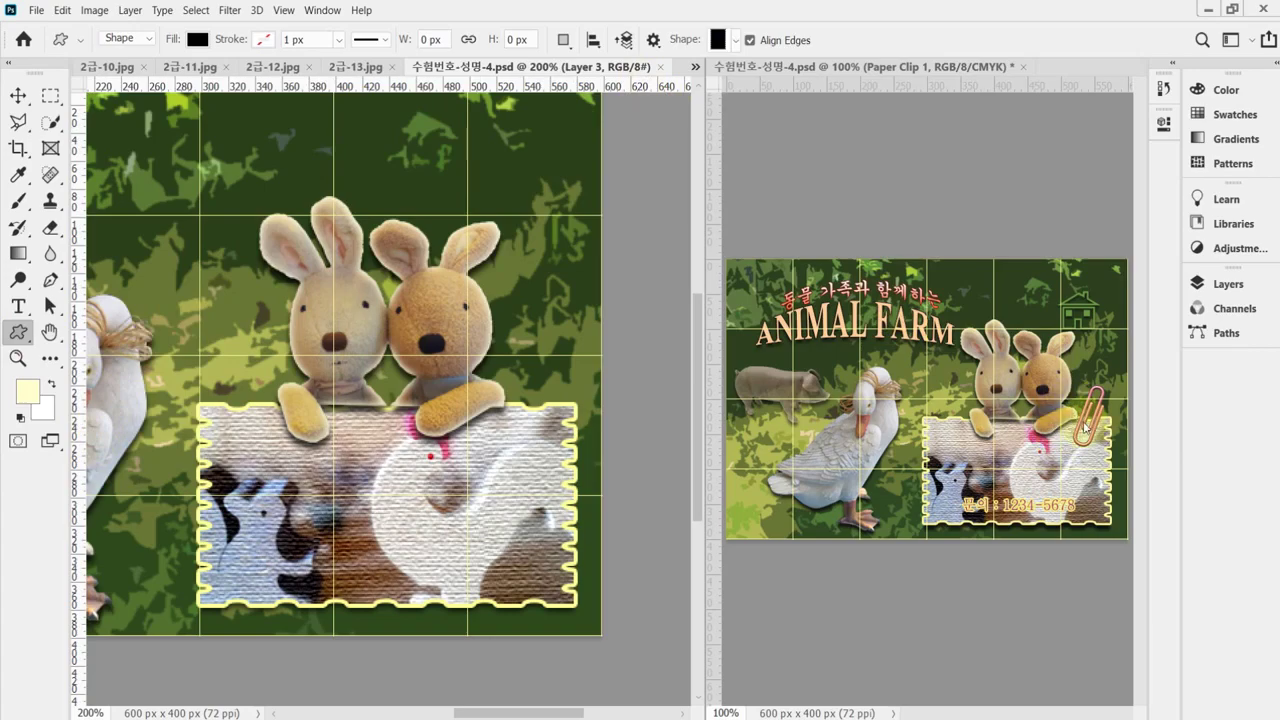
pyautogui.click(737, 40)
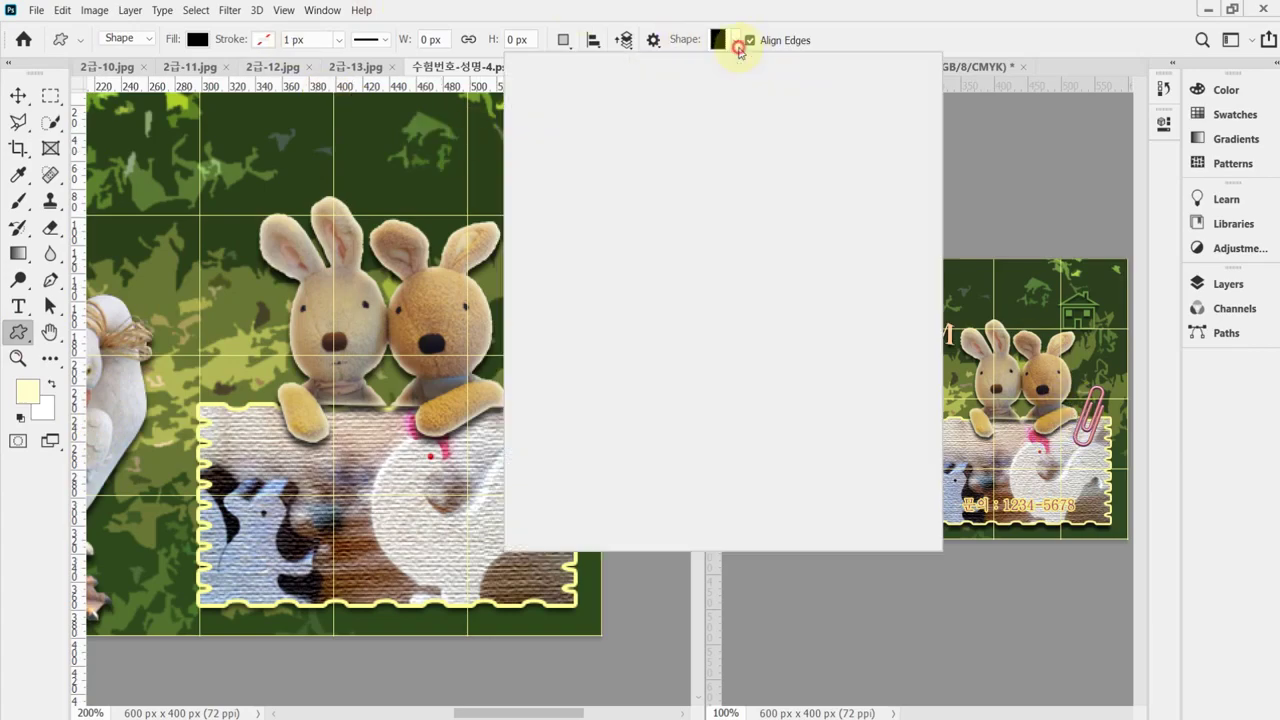
pyautogui.scroll(1, 712, 395)
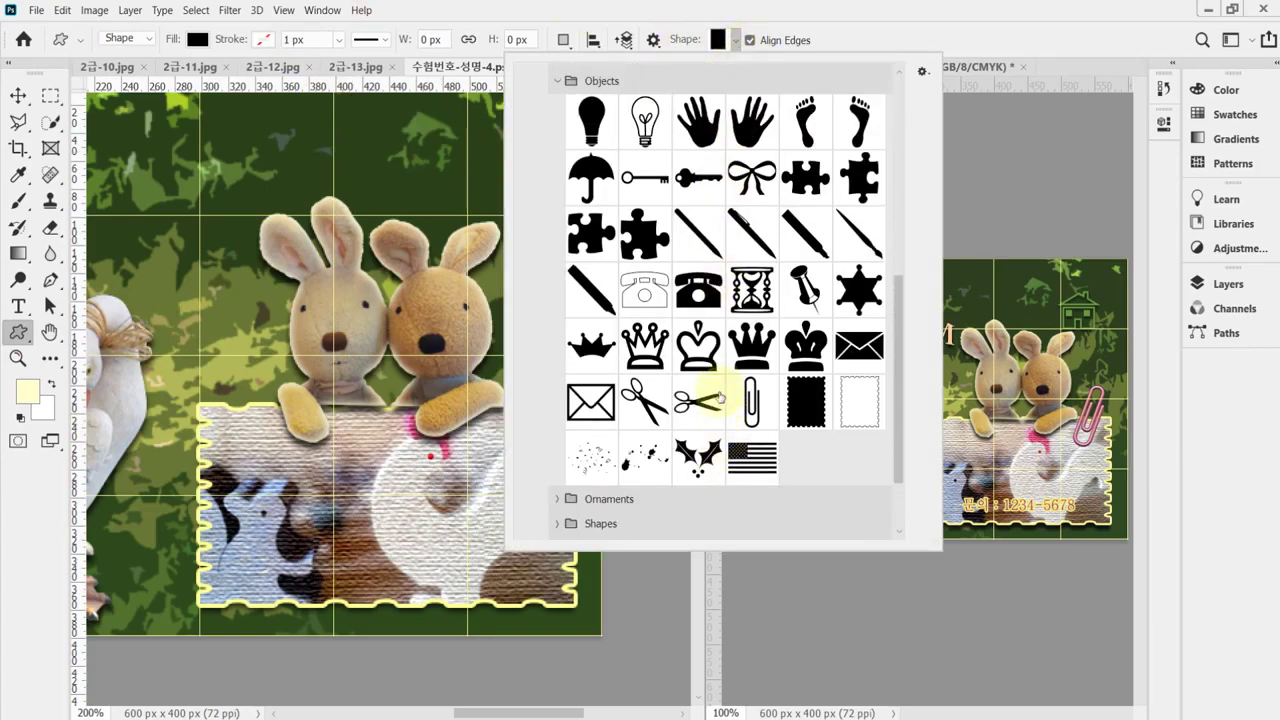
pyautogui.doubleClick(764, 406)
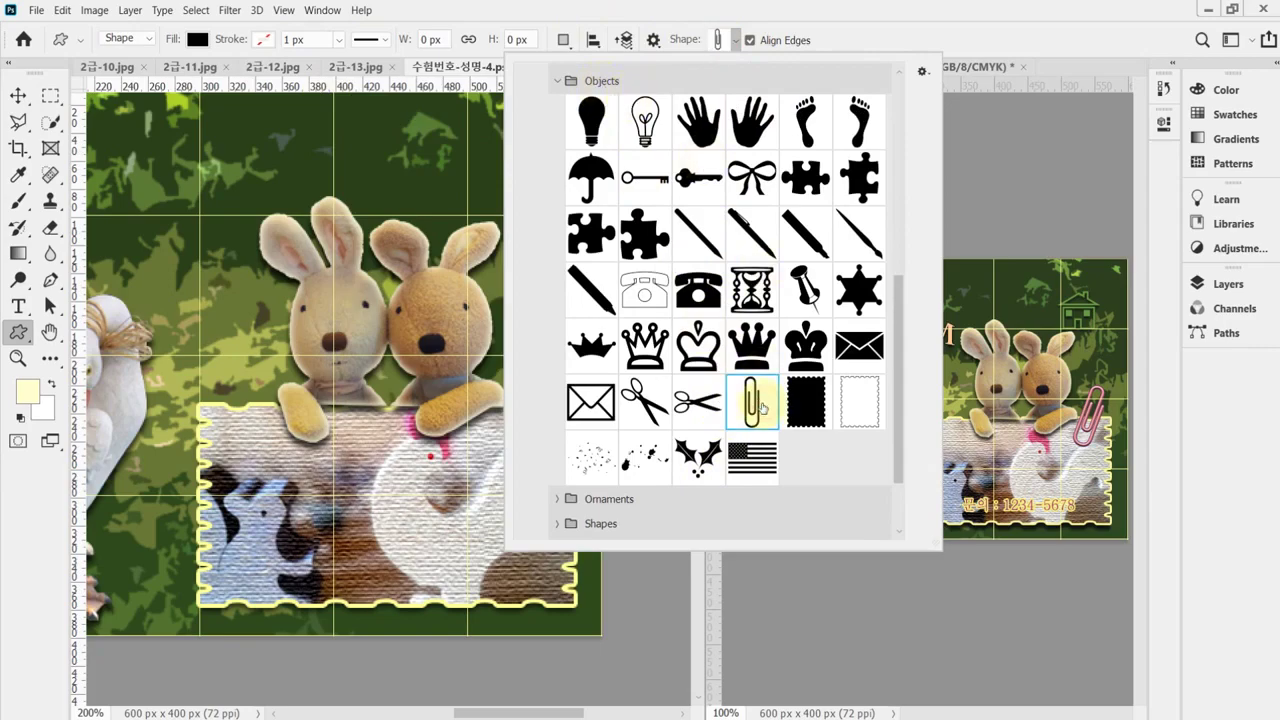
pyautogui.moveTo(512, 360); pyautogui.dragTo(548, 466)
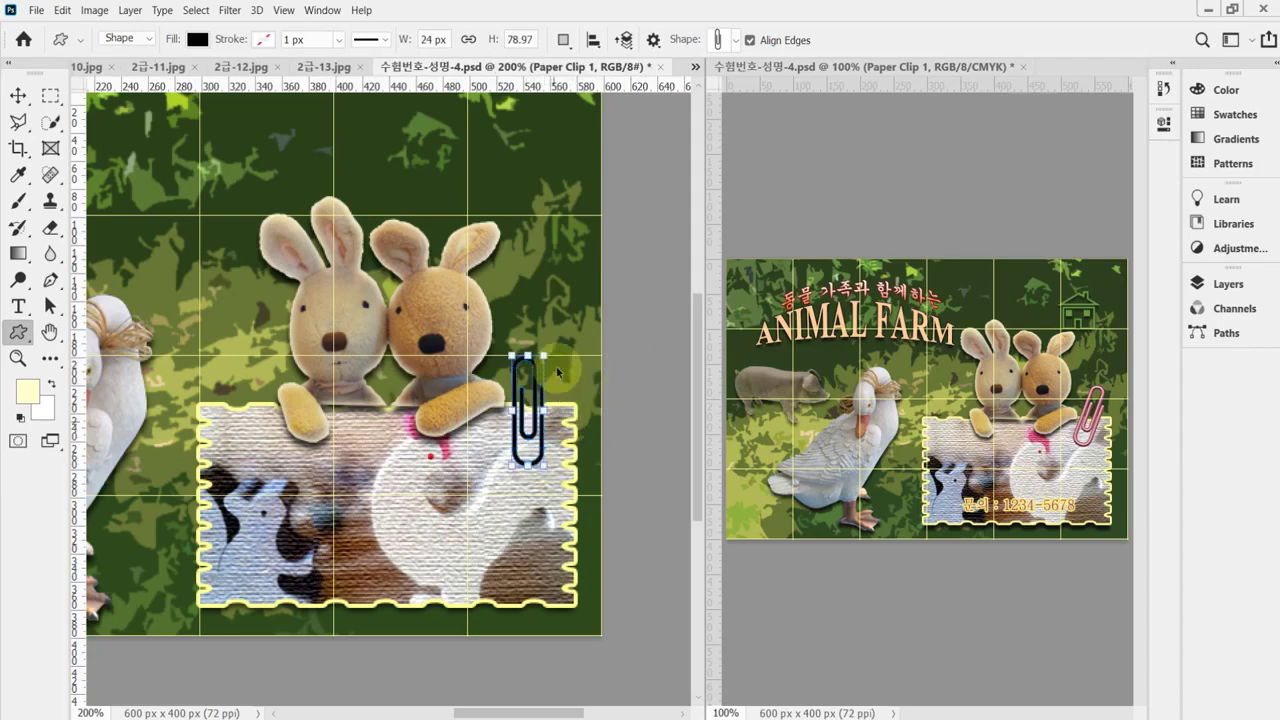
# Step: Rotate the paper clip to about 21.3° and place it at about X 549, Y 225 px
pyautogui.hotkey('ctrl', 't')
pyautogui.moveTo(556, 375); pyautogui.dragTo(571, 351)
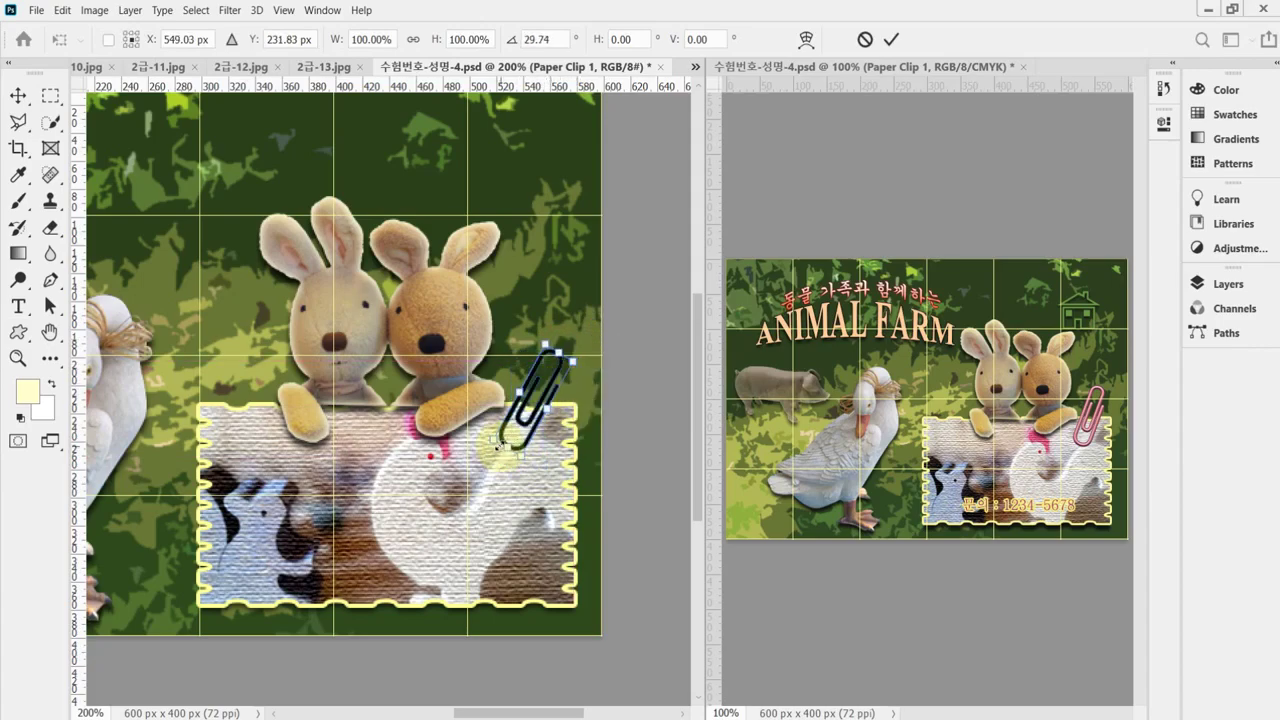
pyautogui.moveTo(549, 398); pyautogui.dragTo(548, 375)
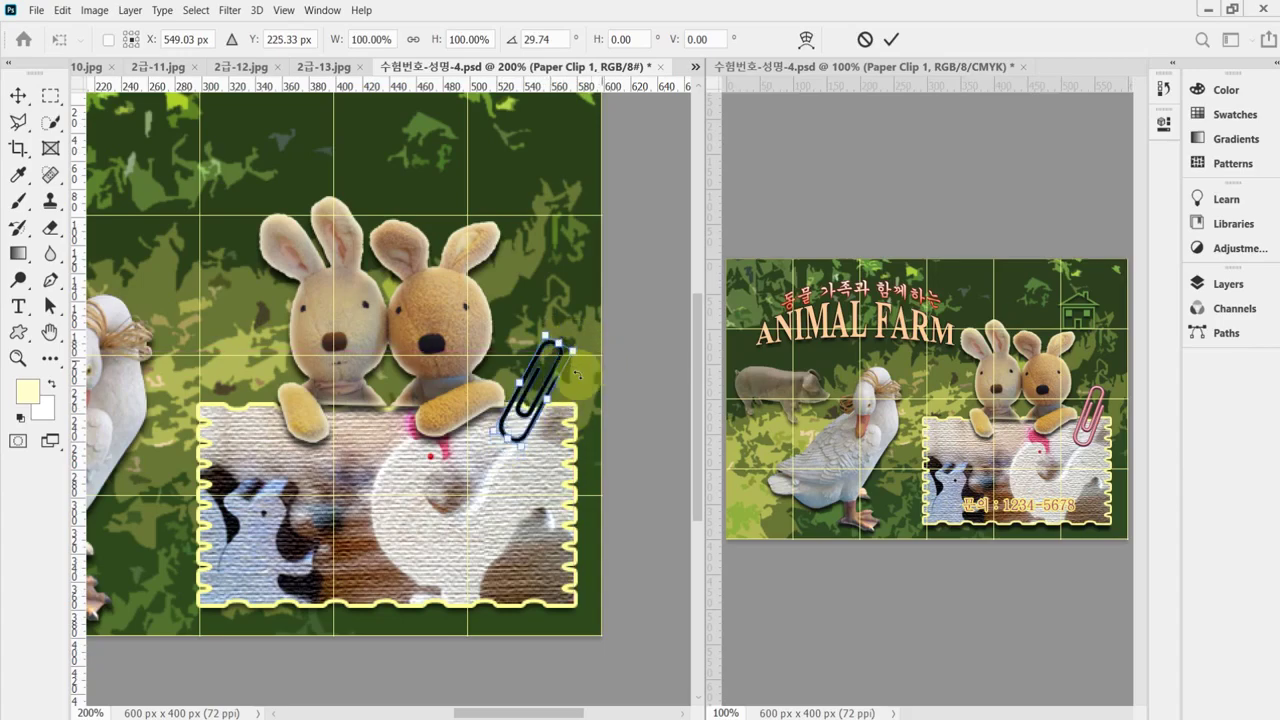
pyautogui.moveTo(592, 362); pyautogui.dragTo(585, 381)
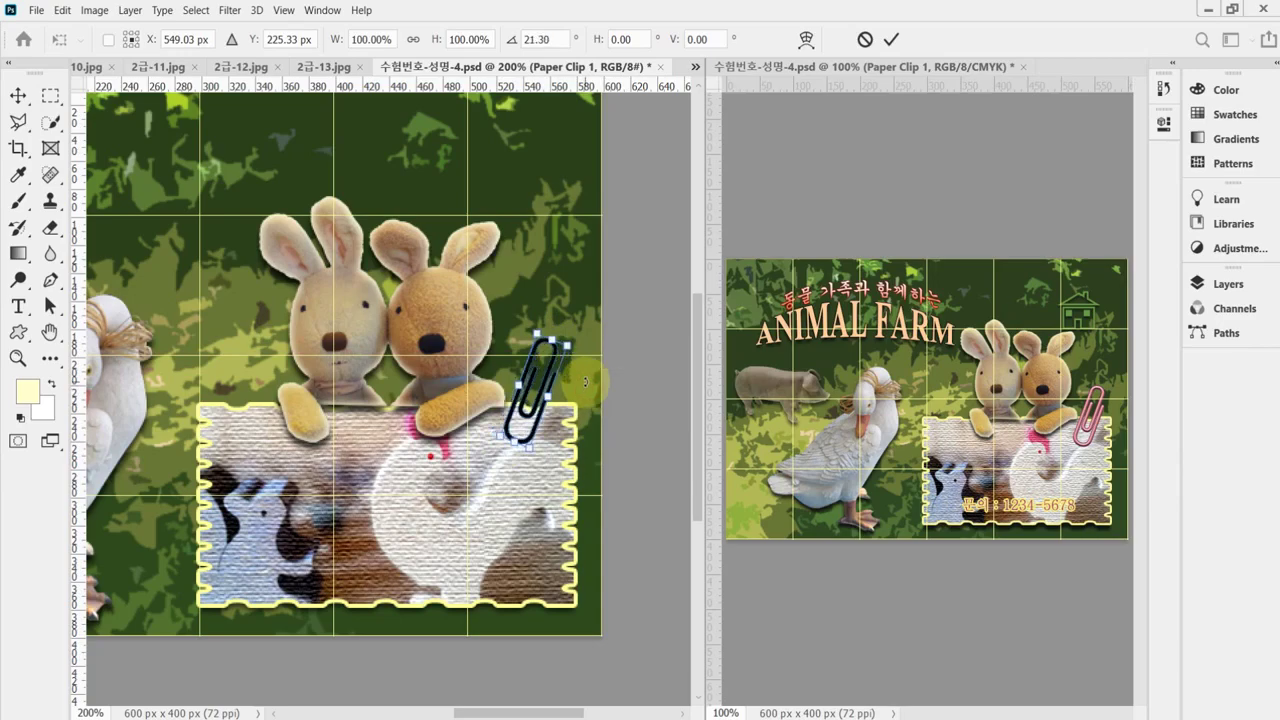
pyautogui.press('Return')
# Step: Set the fill colour of the paper clip shape layer to ff9999
pyautogui.click(1207, 284)
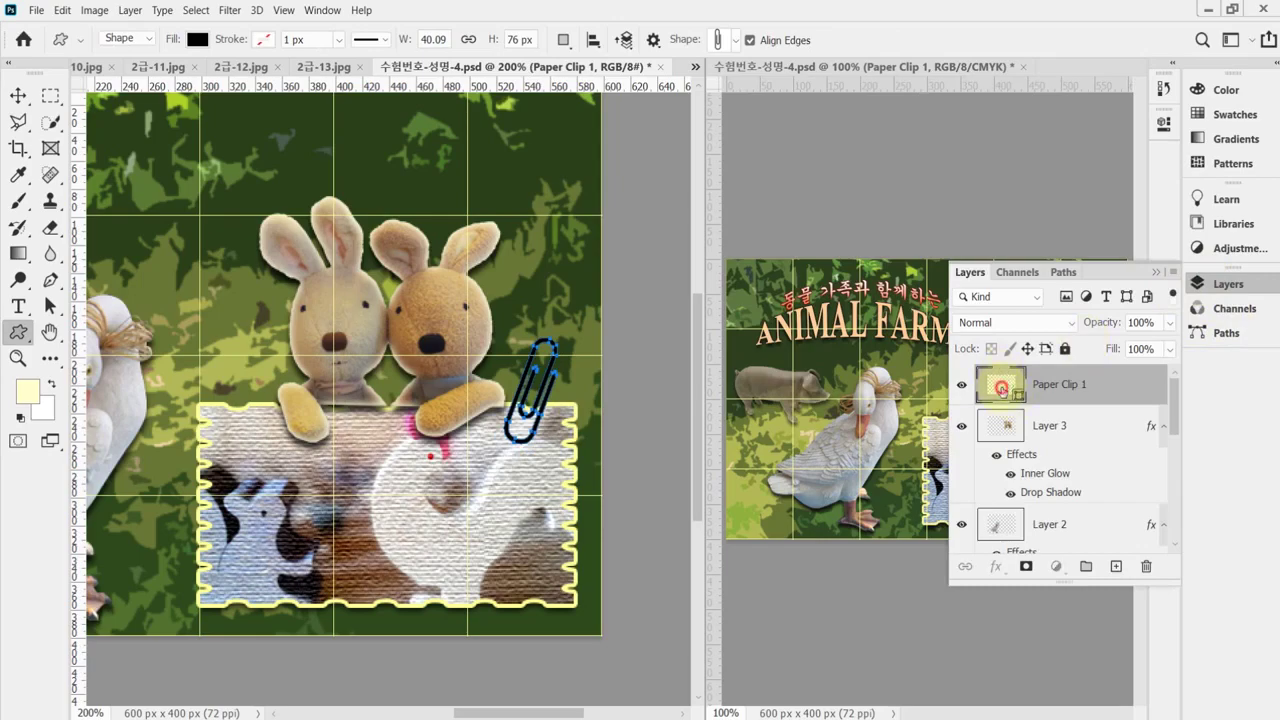
pyautogui.doubleClick(1003, 388)
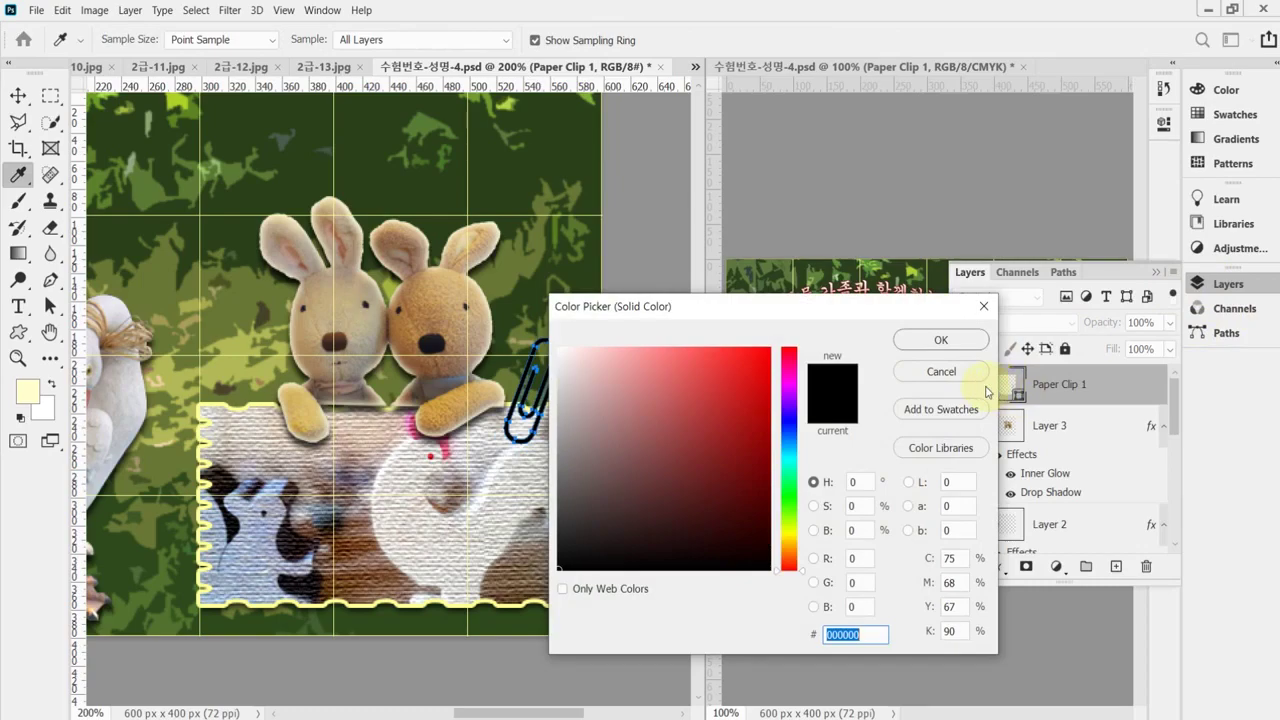
pyautogui.write('f')
pyautogui.write('f9999')
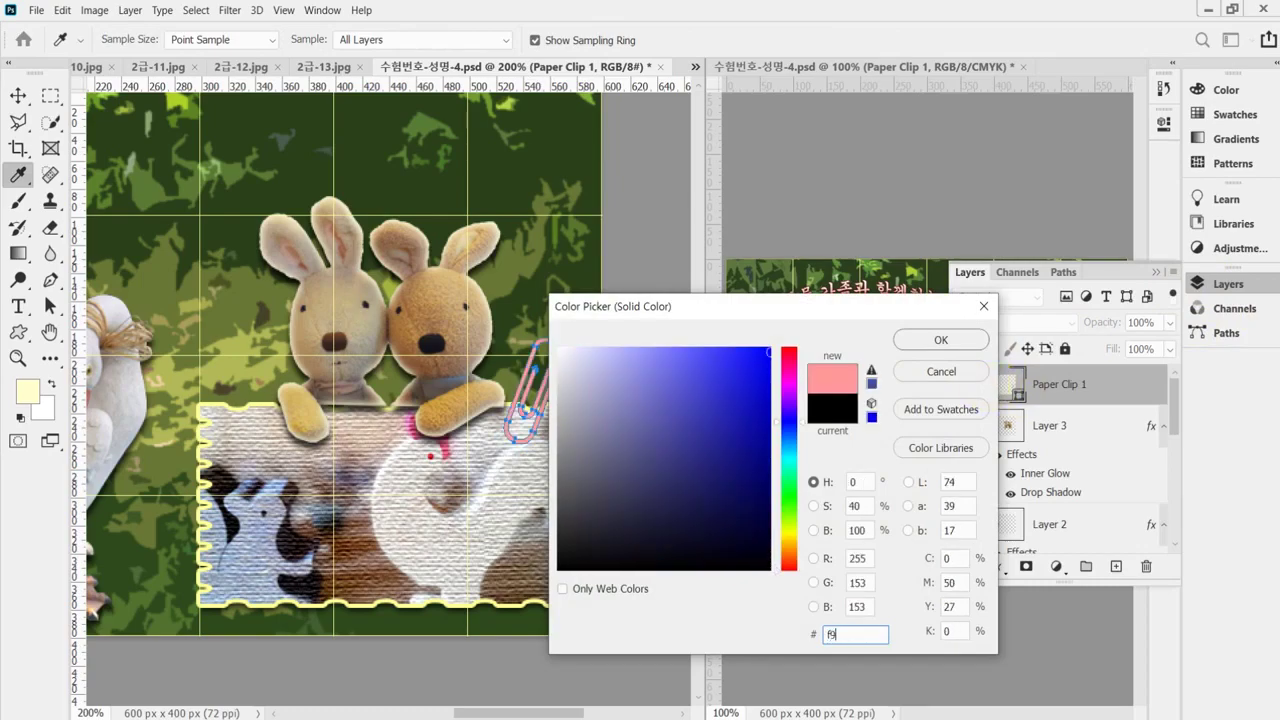
pyautogui.press('Return')
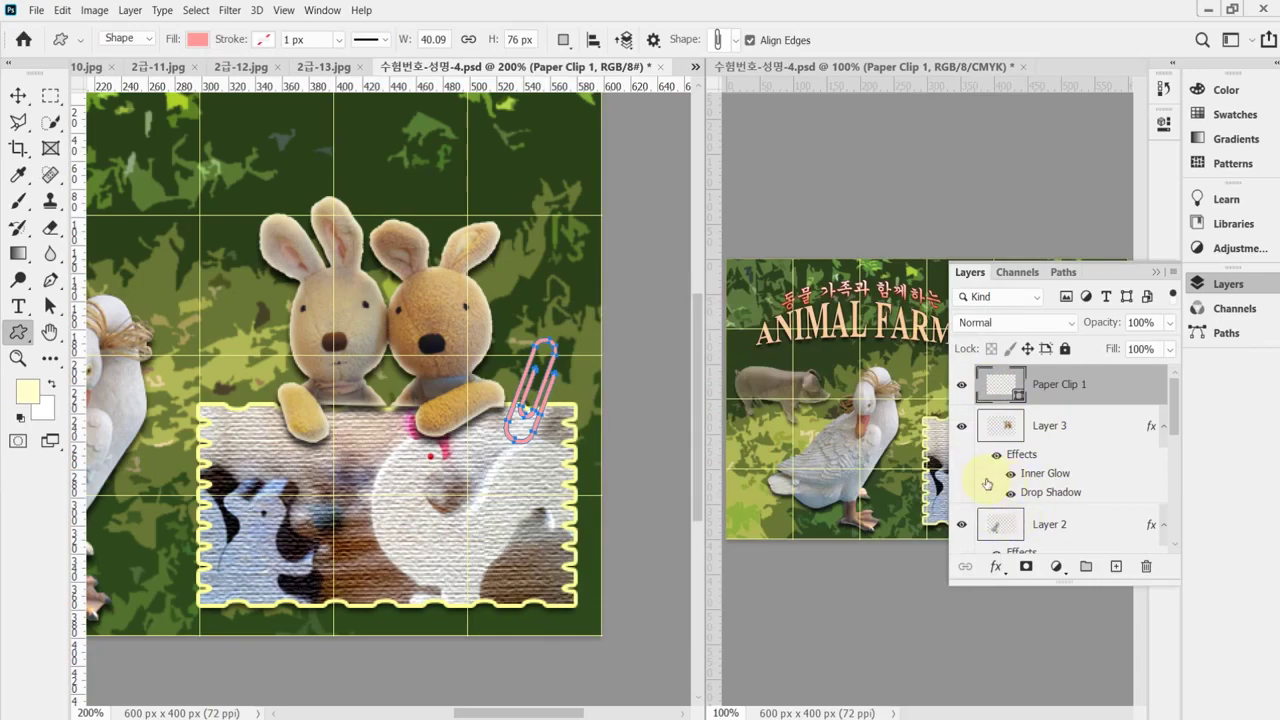
# Step: Add a Bevel & Emboss effect in the Inner Bevel style to the paper clip shape layer
pyautogui.click(995, 567)
pyautogui.press('Escape')
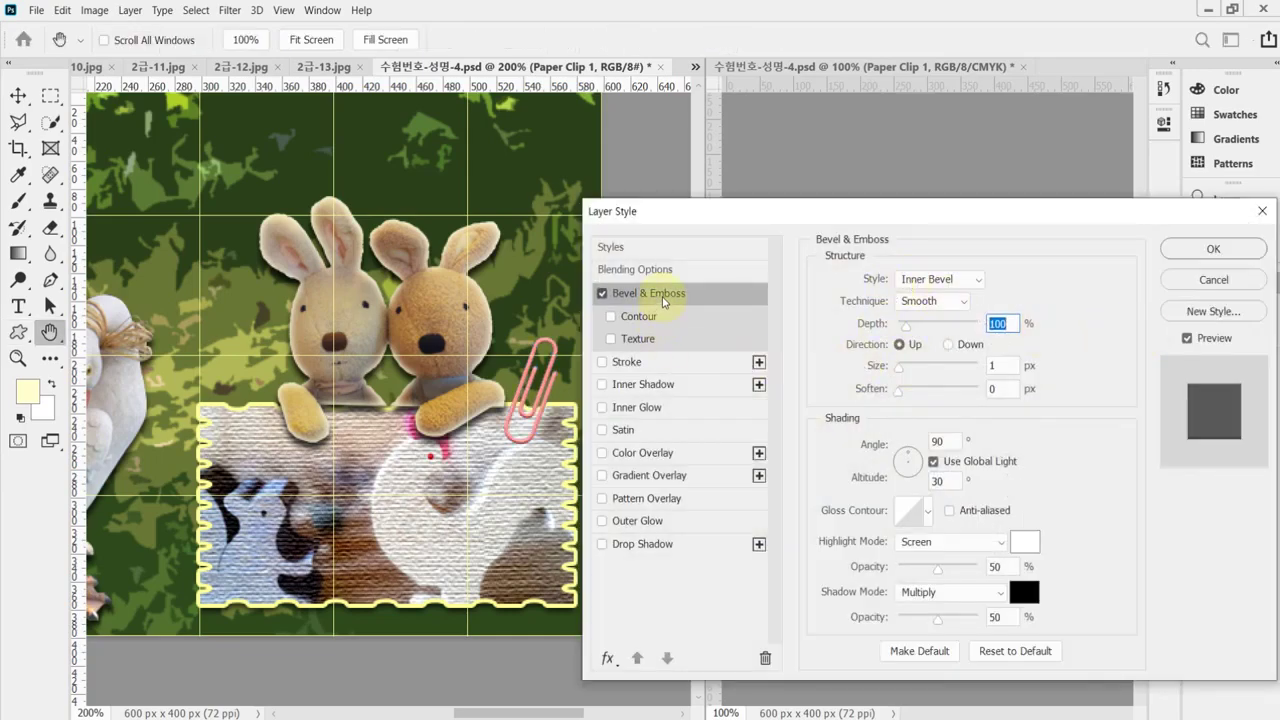
pyautogui.doubleClick(1017, 364)
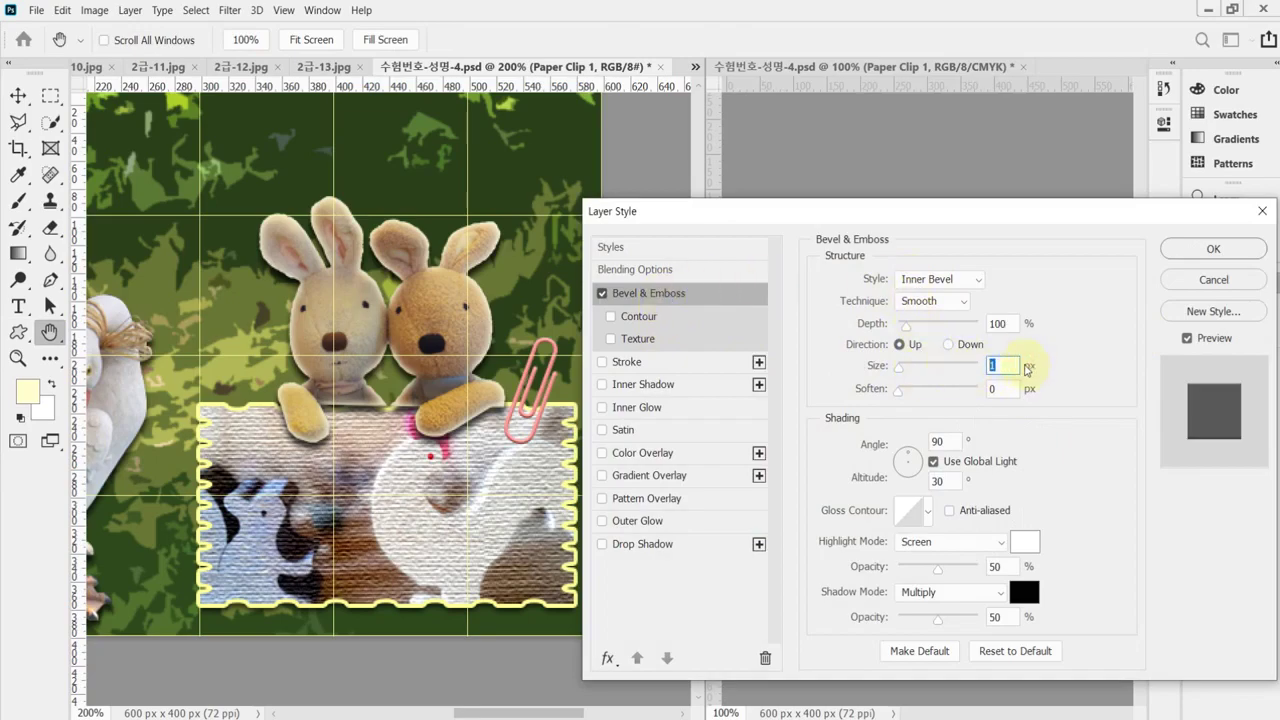
pyautogui.click(1004, 366)
# Step: Add a 1 px outside Stroke in colour 663366 to the paper clip layer, and save the document
pyautogui.click(628, 361)
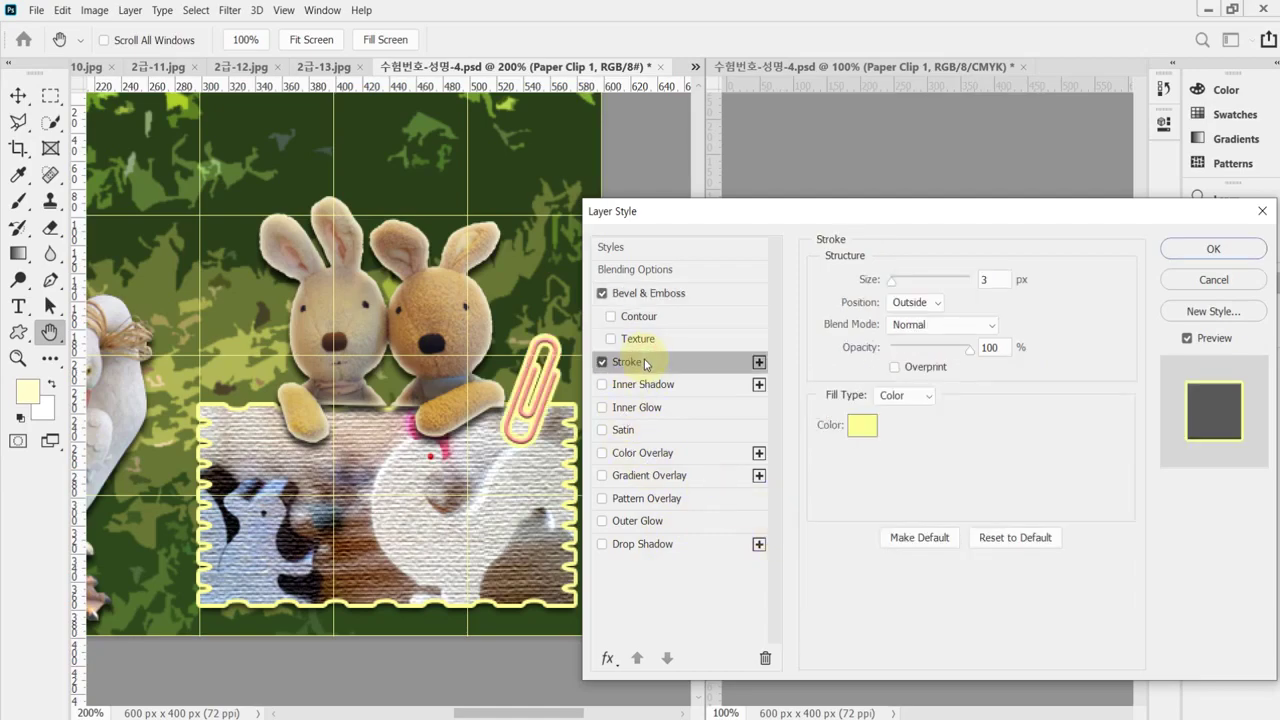
pyautogui.doubleClick(997, 281)
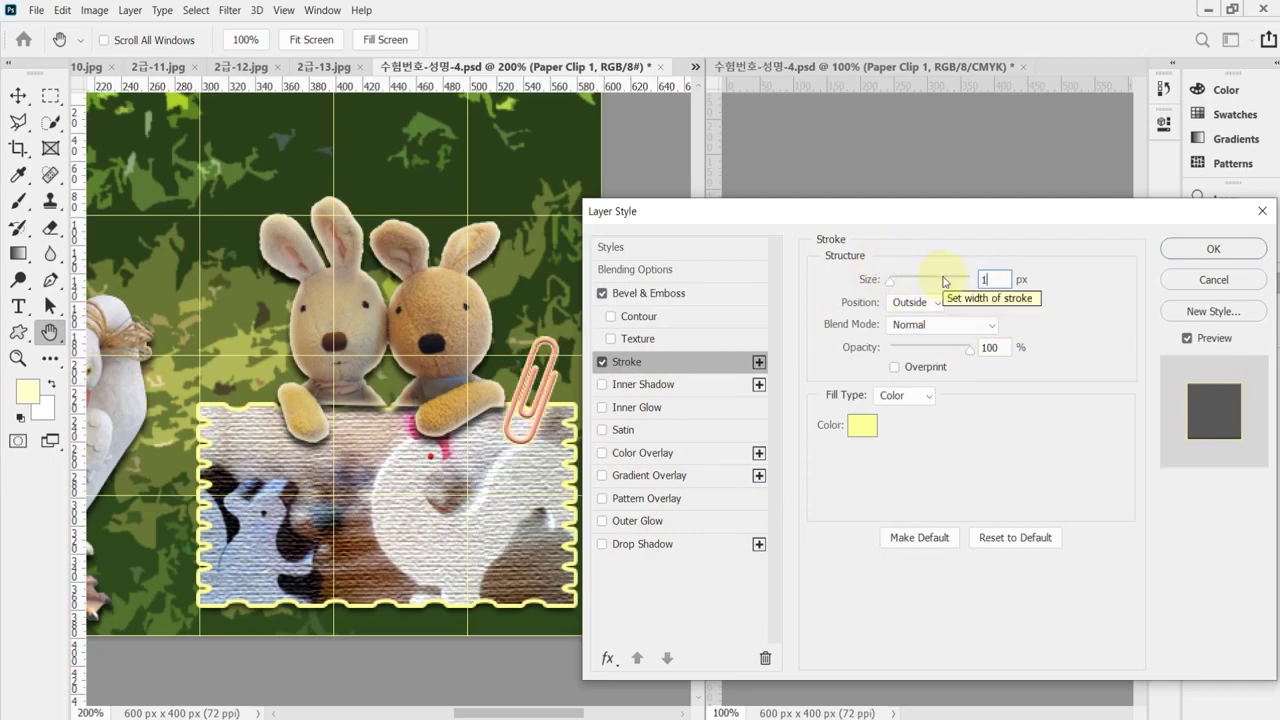
pyautogui.click(860, 428)
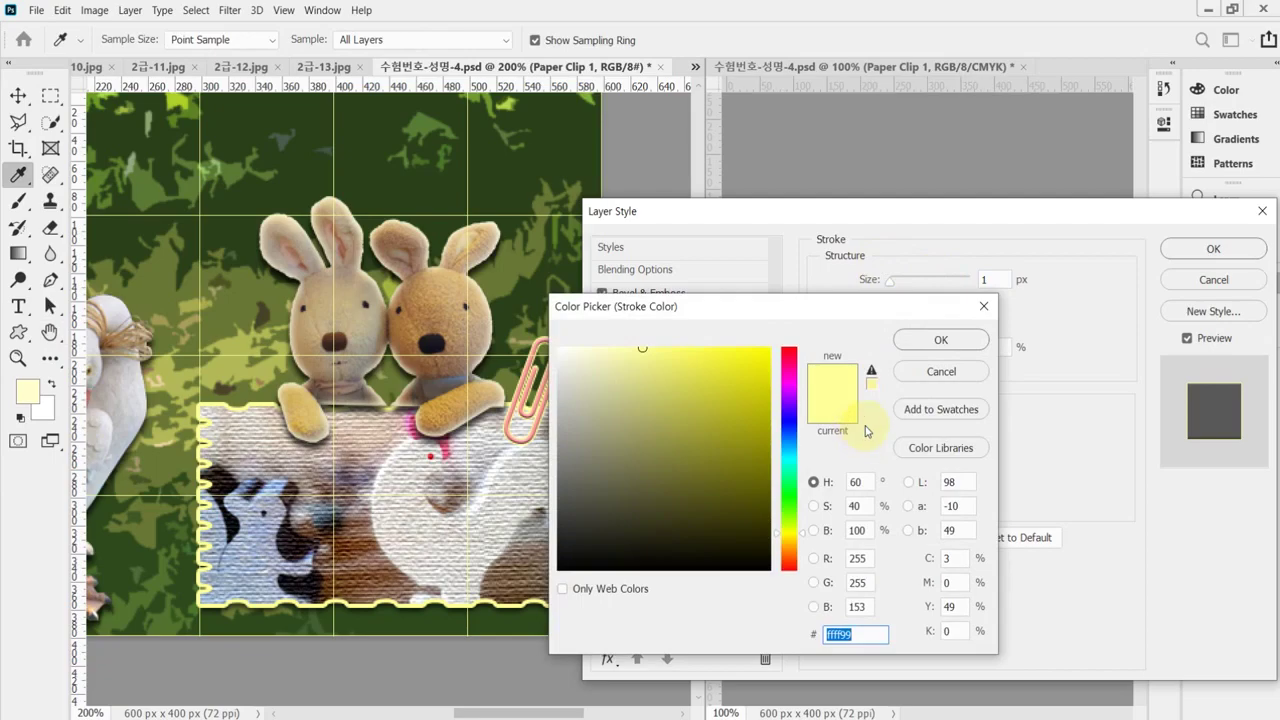
pyautogui.hotkey('ctrl', 'v')
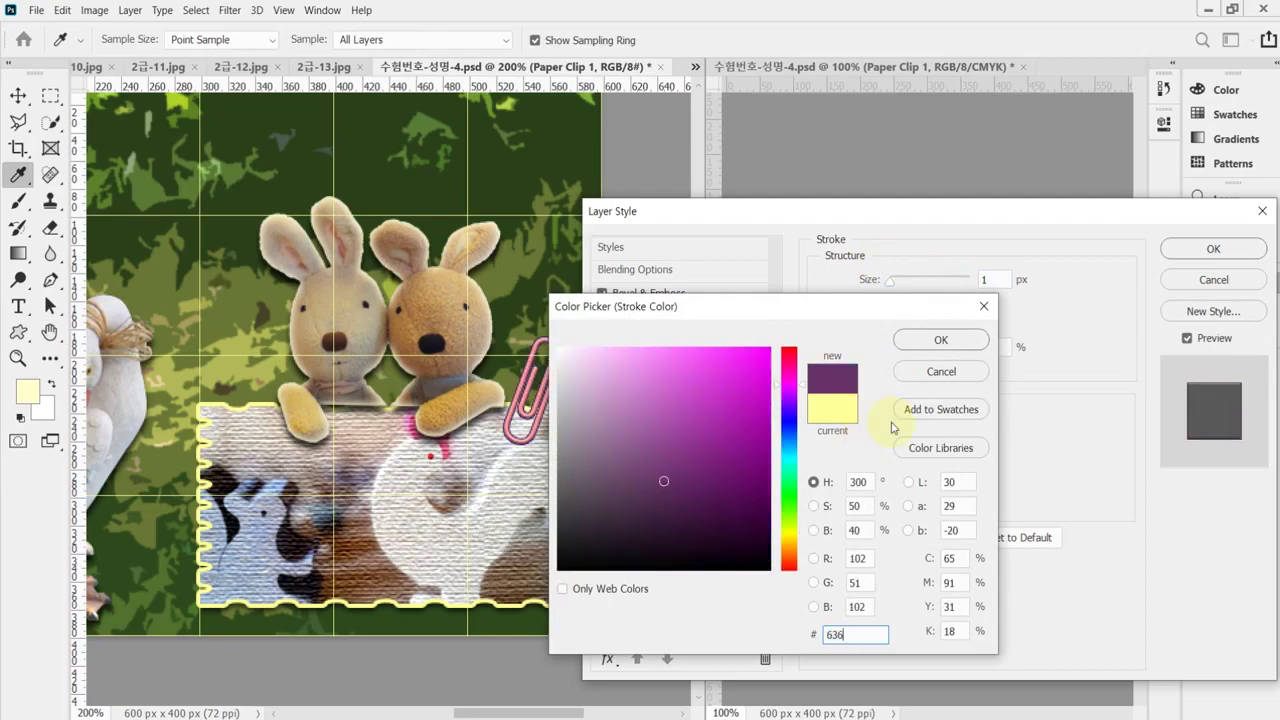
pyautogui.press('Return')
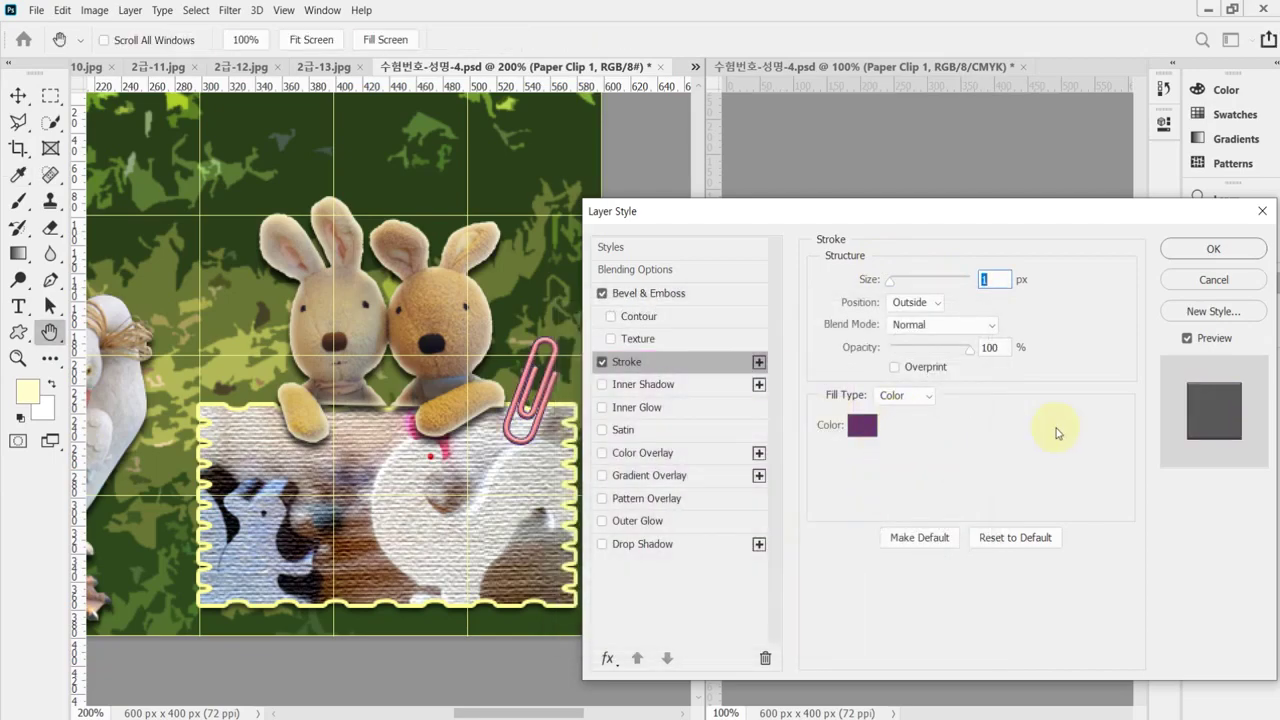
pyautogui.click(1213, 248)
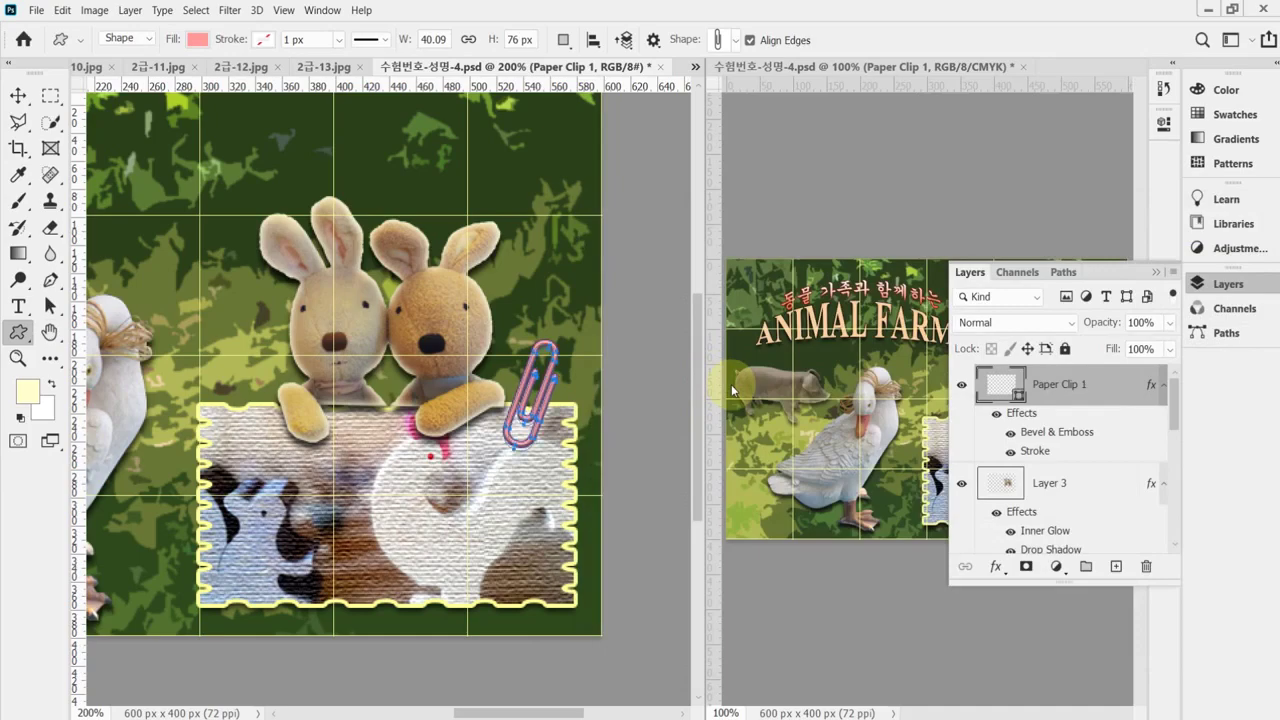
pyautogui.hotkey('ctrl', 's')
pyautogui.click(738, 371)
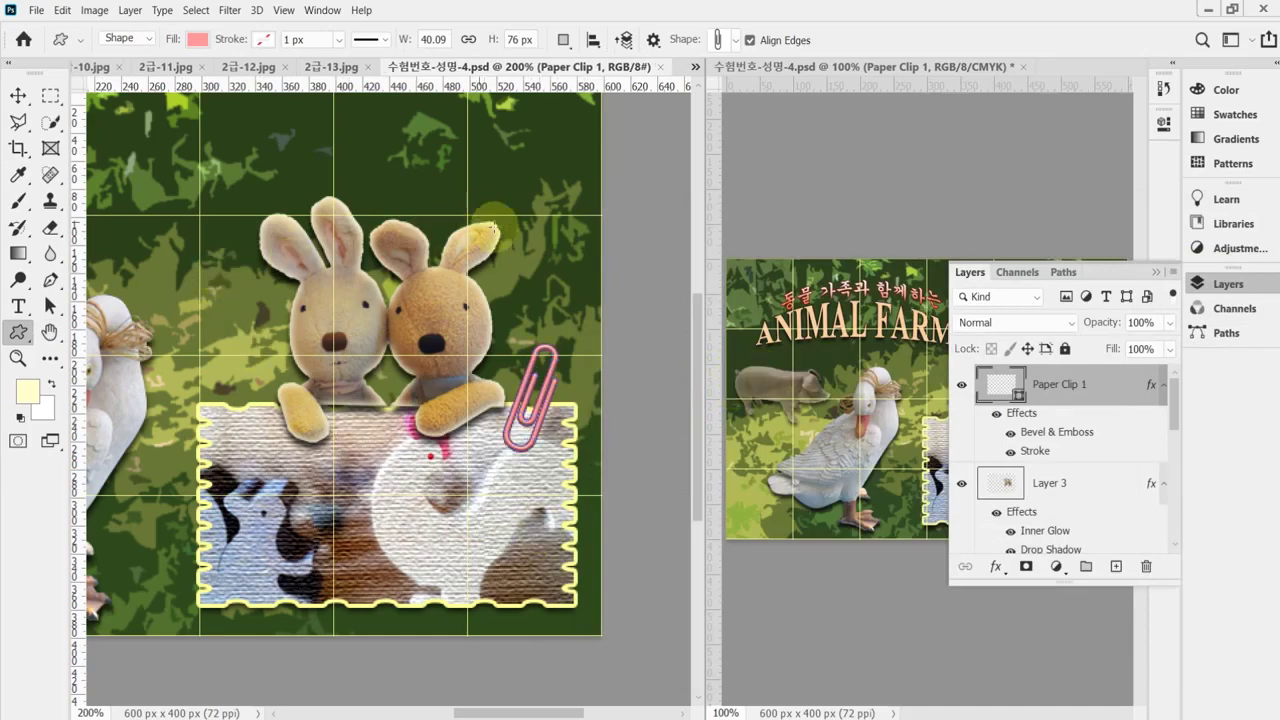
# Step: Select the rabbit dolls layer and nudge it slightly upward over the stamp
pyautogui.click(1201, 284)
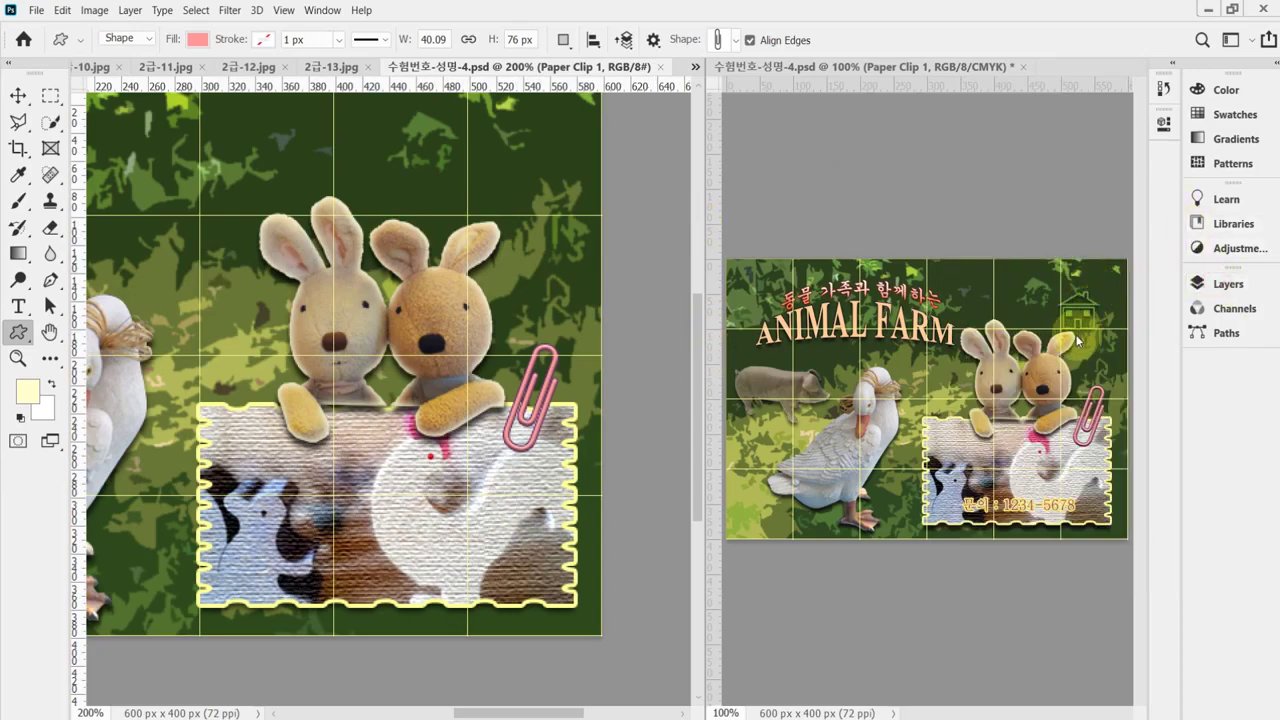
pyautogui.click(16, 98)
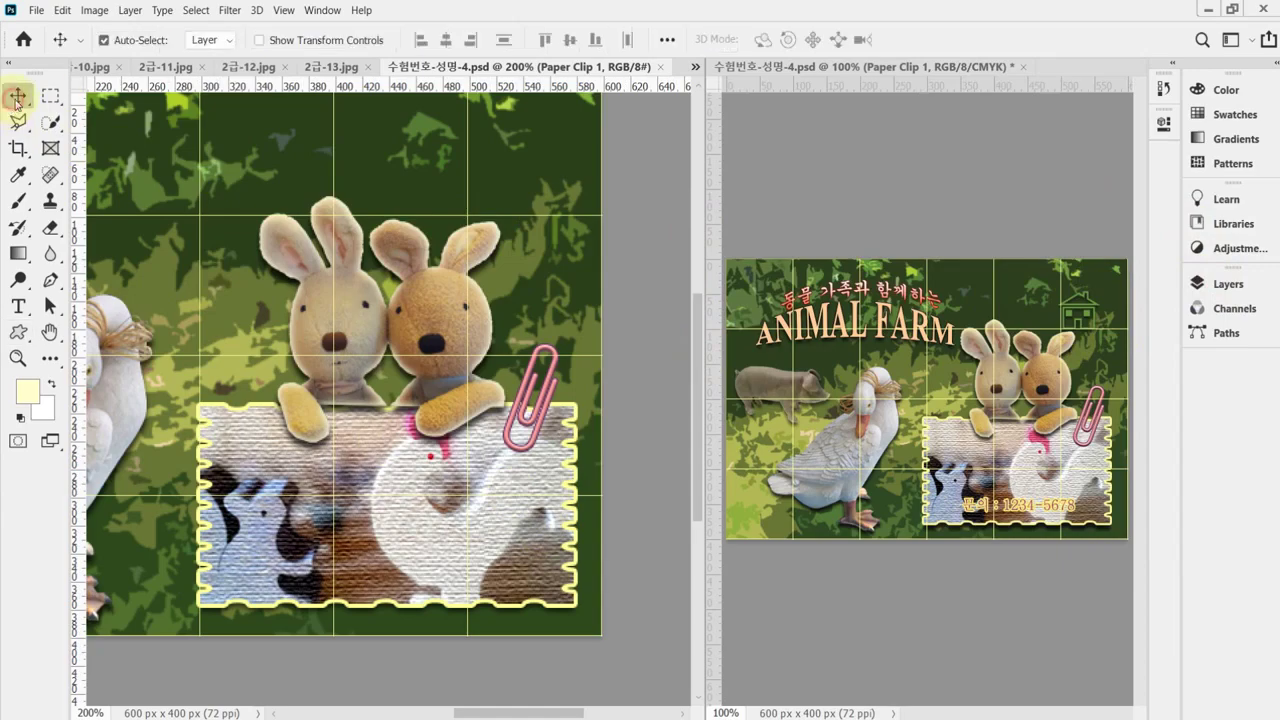
pyautogui.click(452, 314)
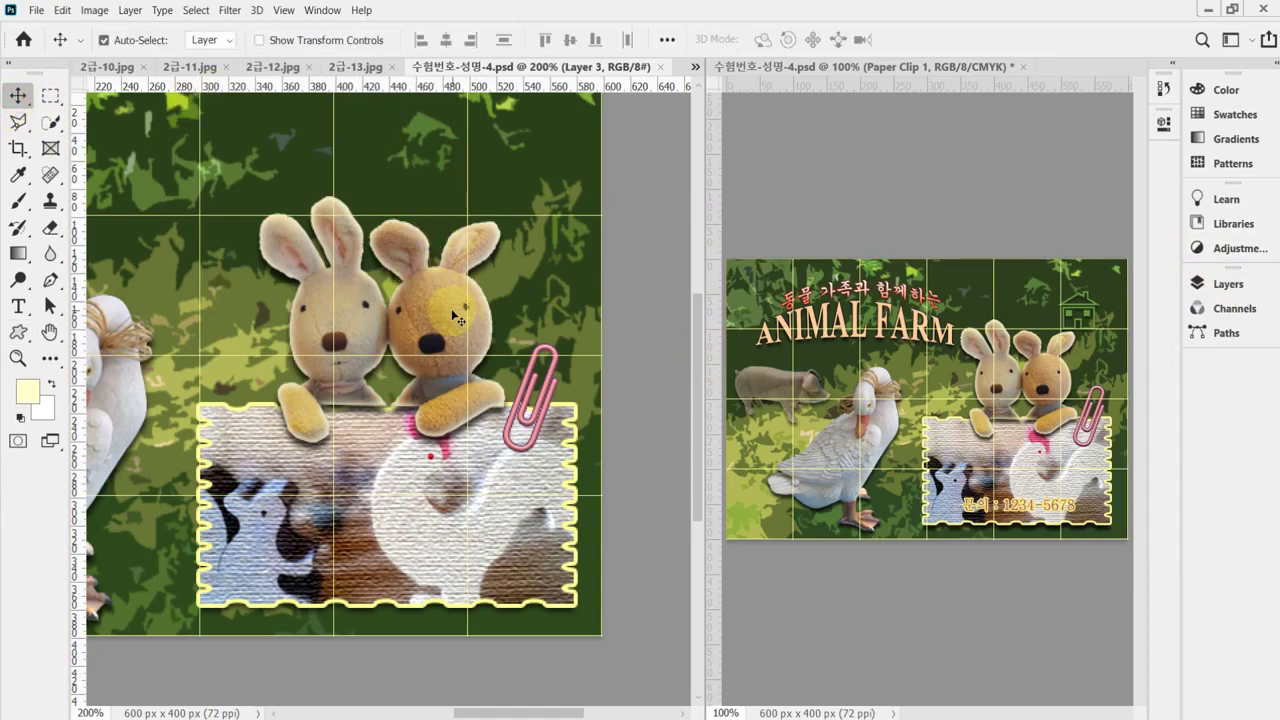
# Step: Draw the house custom shape from the Web group, about 64 × 54 px, directly above Layer 5, placing it over the right rabbit's ears
pyautogui.click(435, 493)
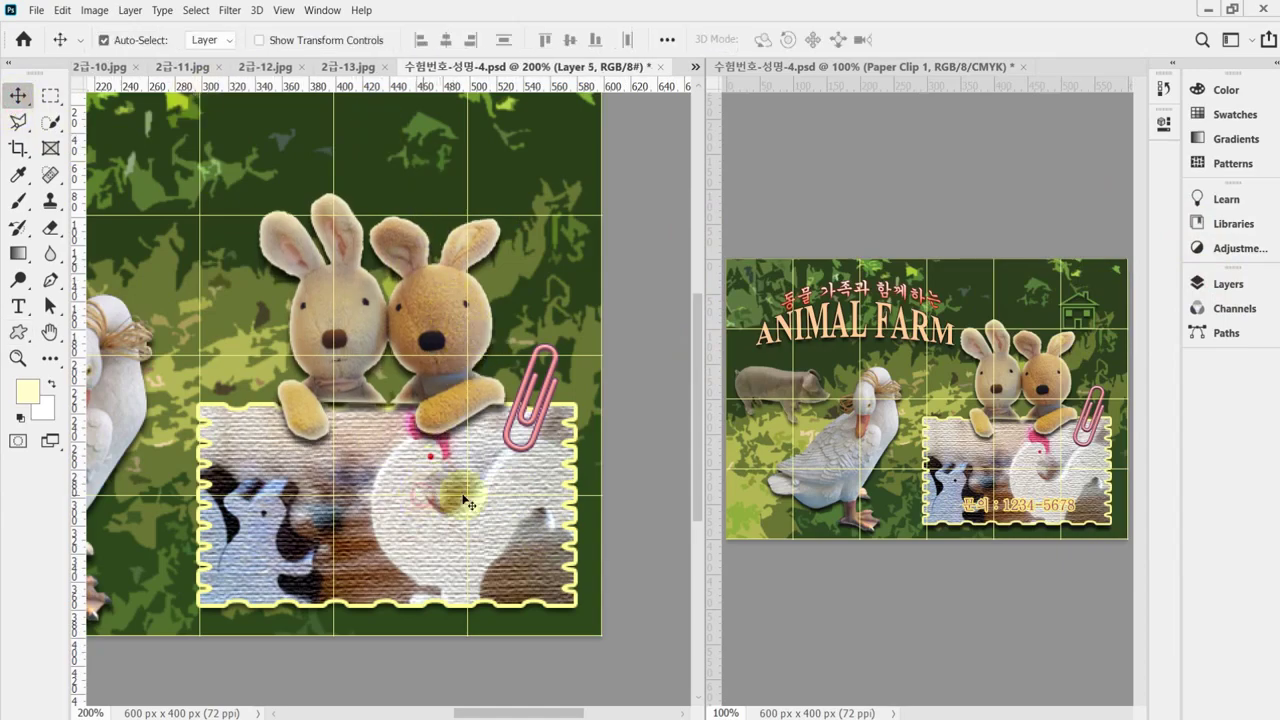
pyautogui.click(1222, 284)
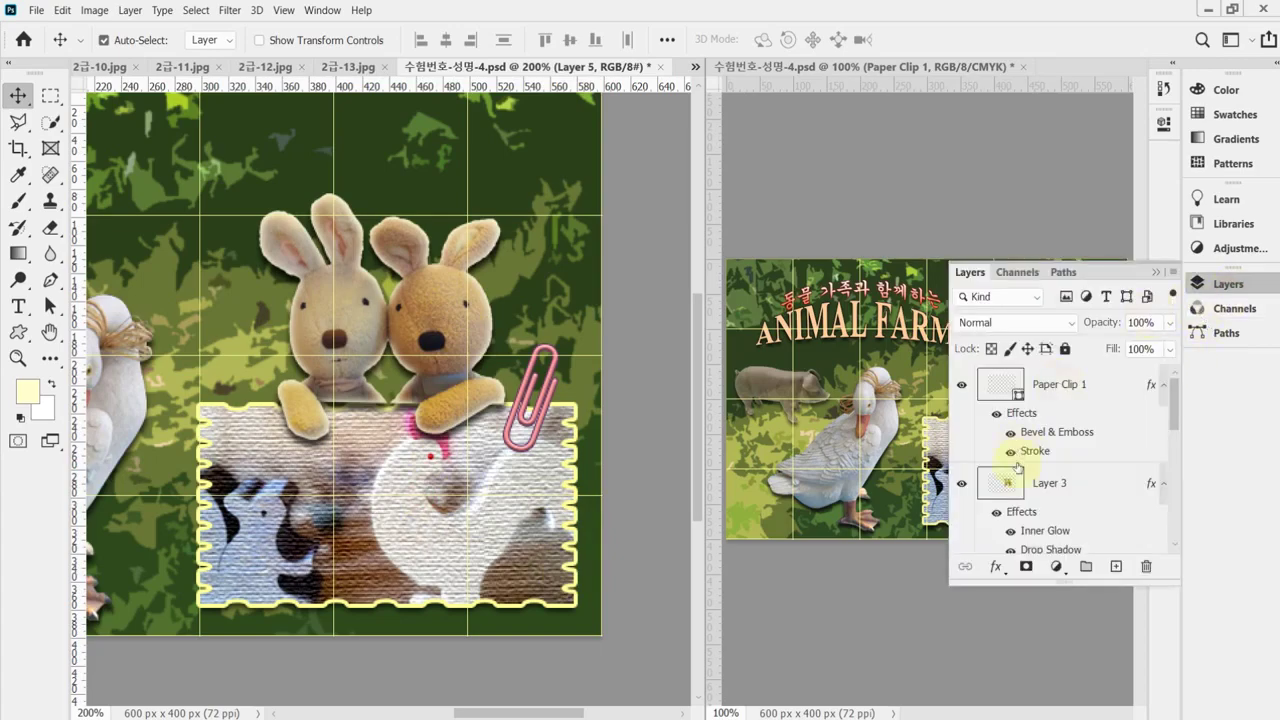
pyautogui.click(22, 333)
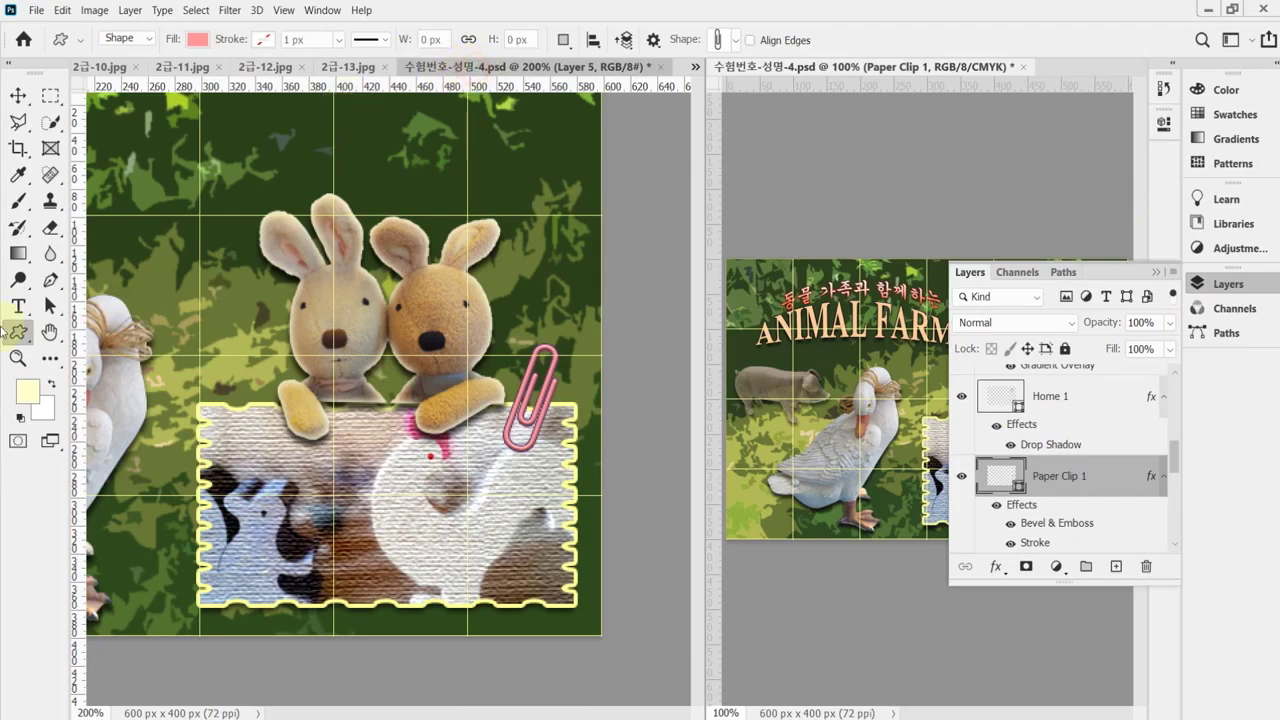
pyautogui.click(474, 70)
pyautogui.click(736, 40)
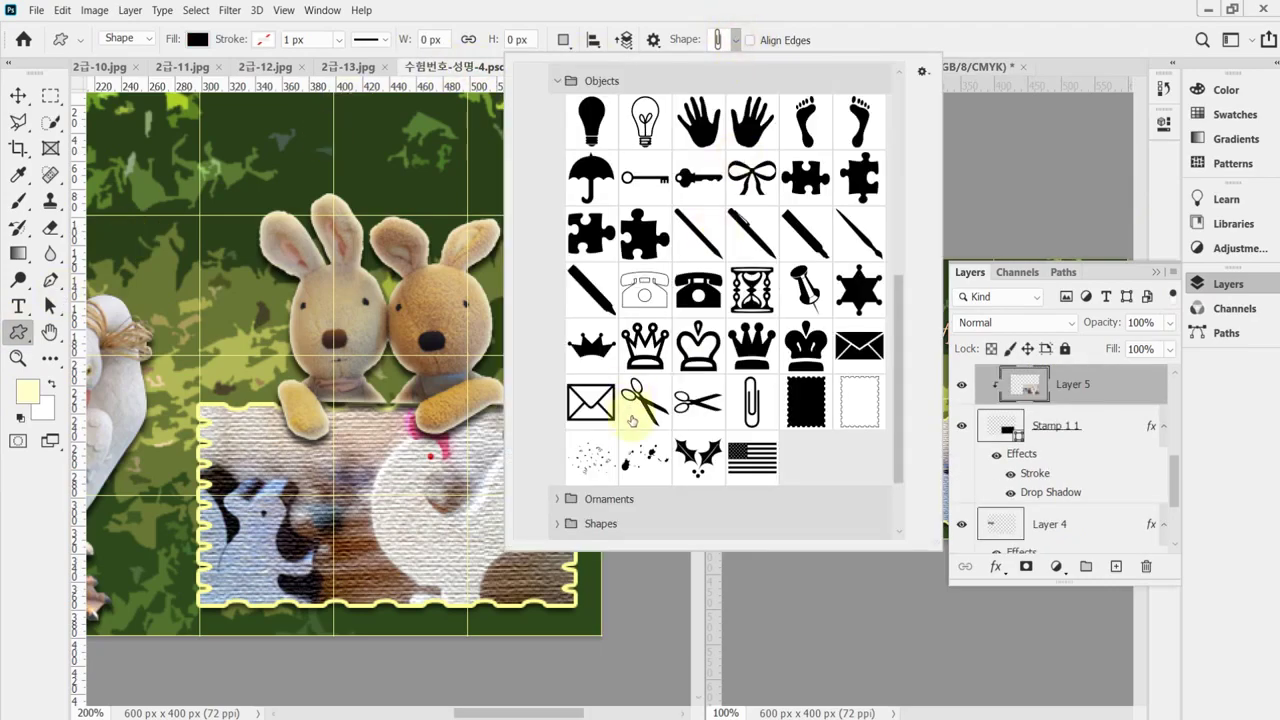
pyautogui.scroll(-2, 640, 410)
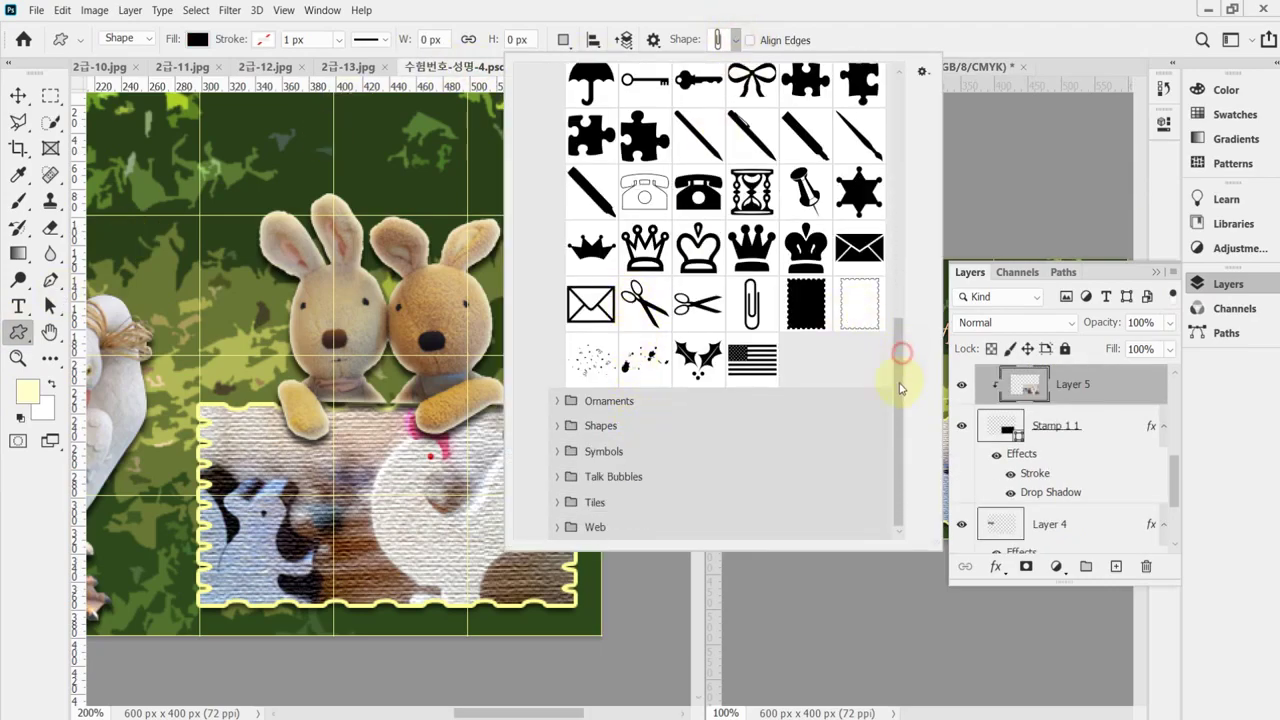
pyautogui.click(560, 530)
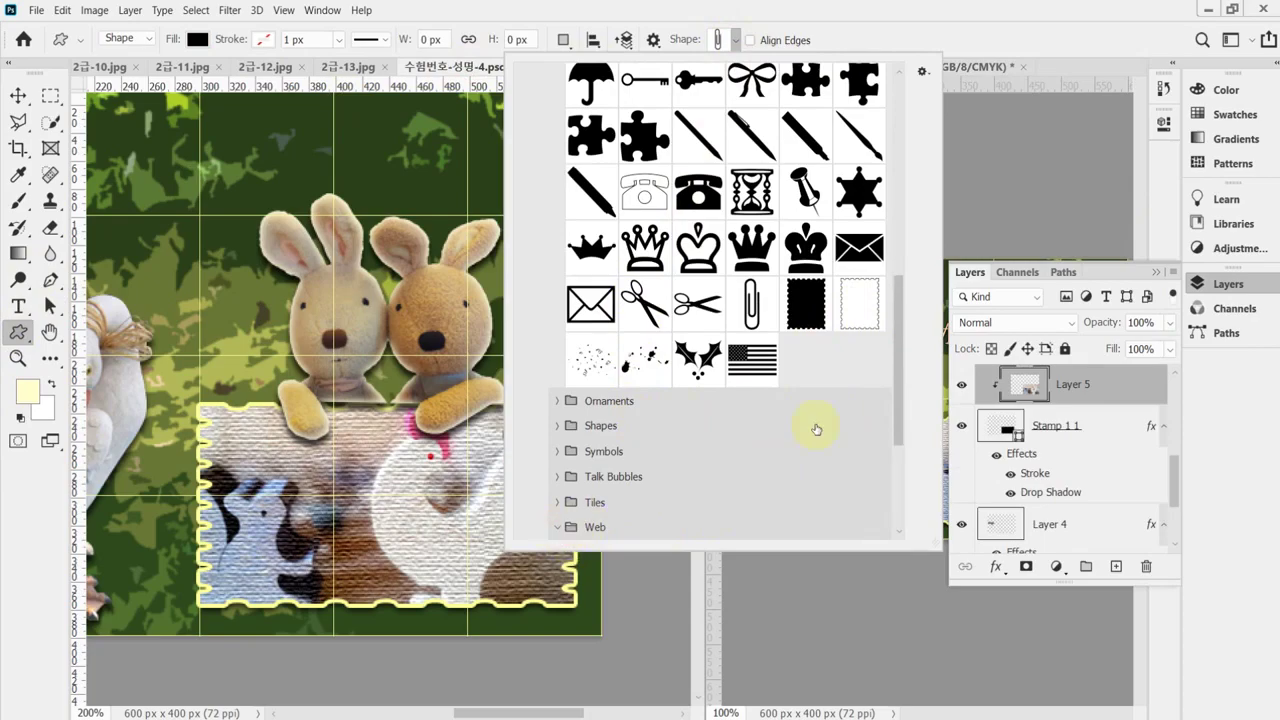
pyautogui.moveTo(898, 320); pyautogui.dragTo(900, 466)
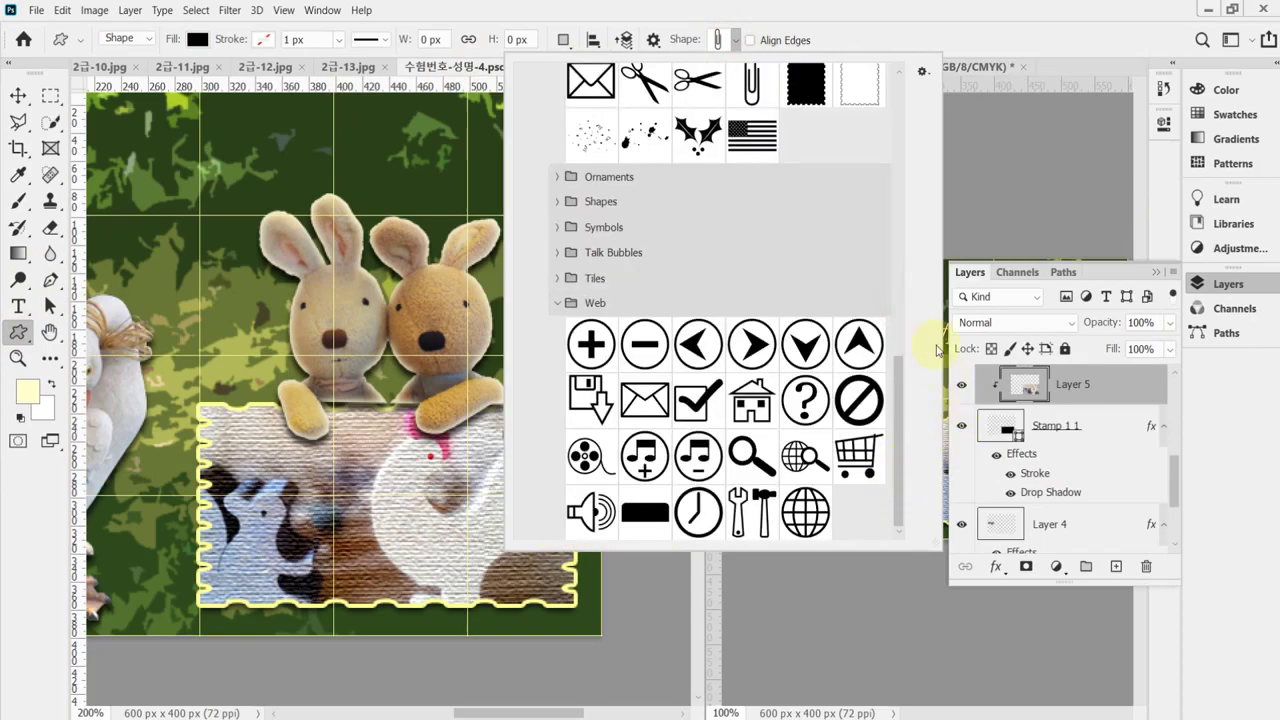
pyautogui.click(752, 400)
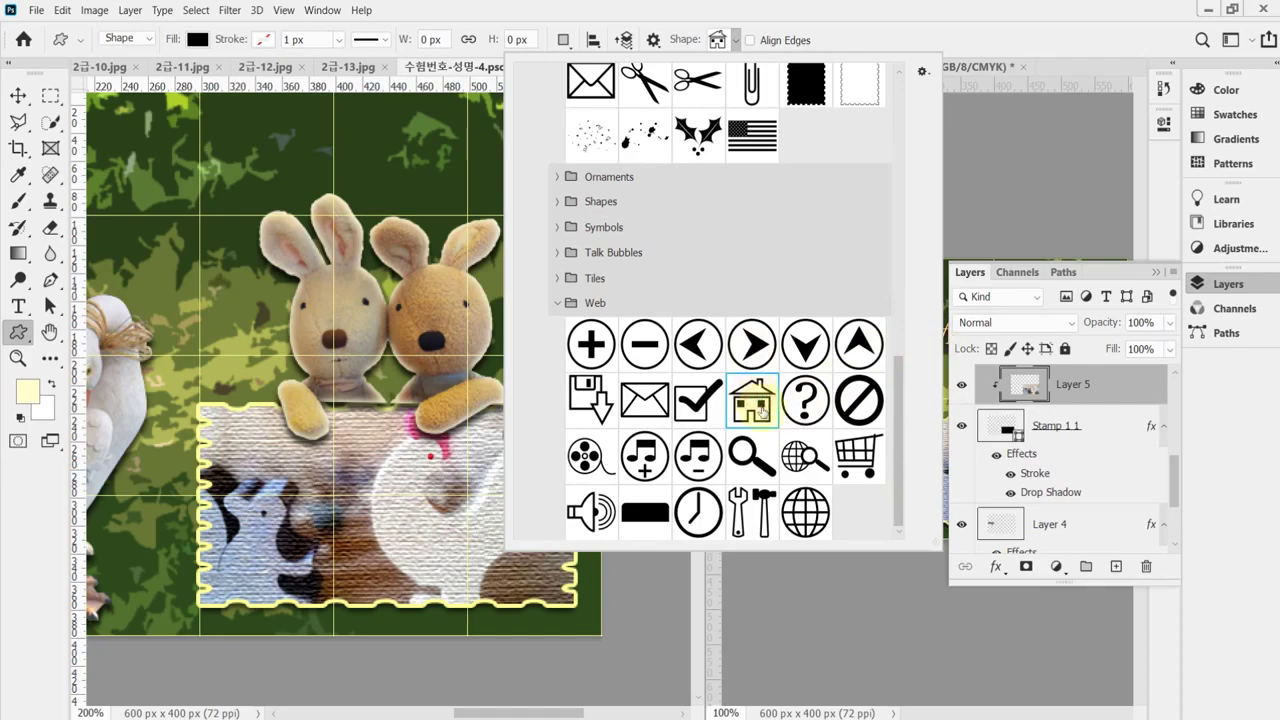
pyautogui.click(605, 12)
pyautogui.click(1228, 284)
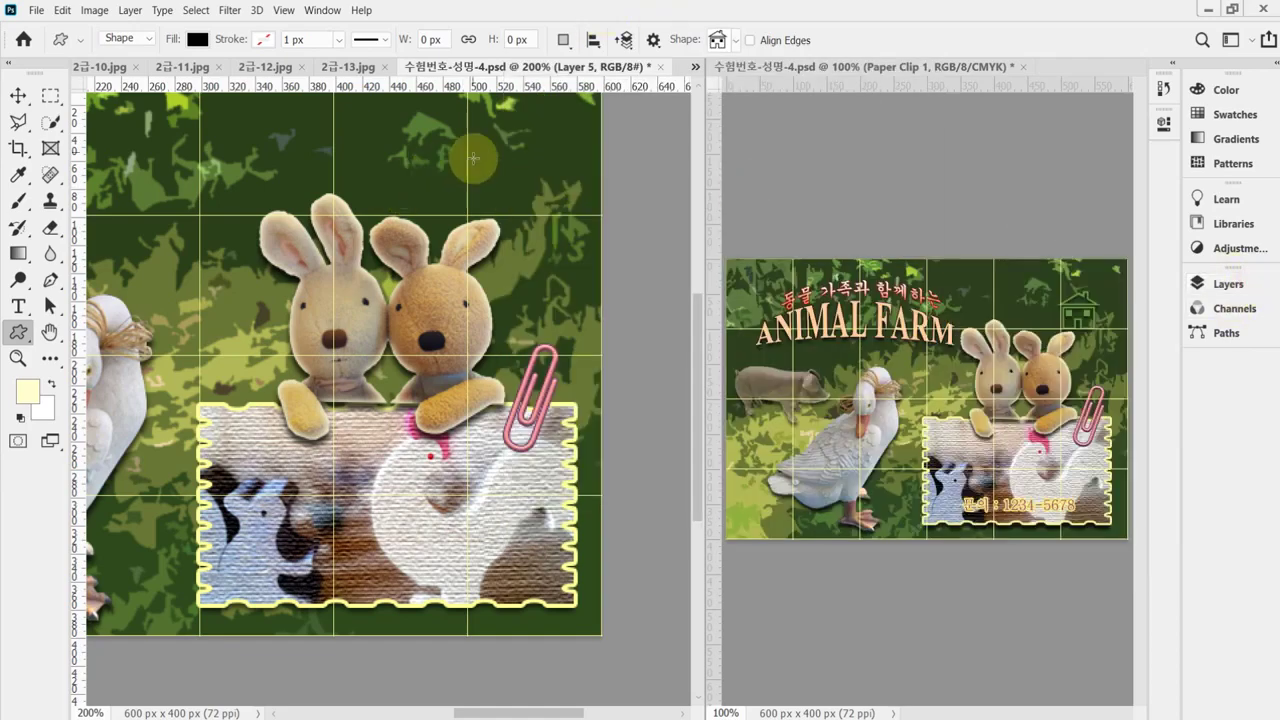
pyautogui.moveTo(474, 136); pyautogui.dragTo(553, 219)
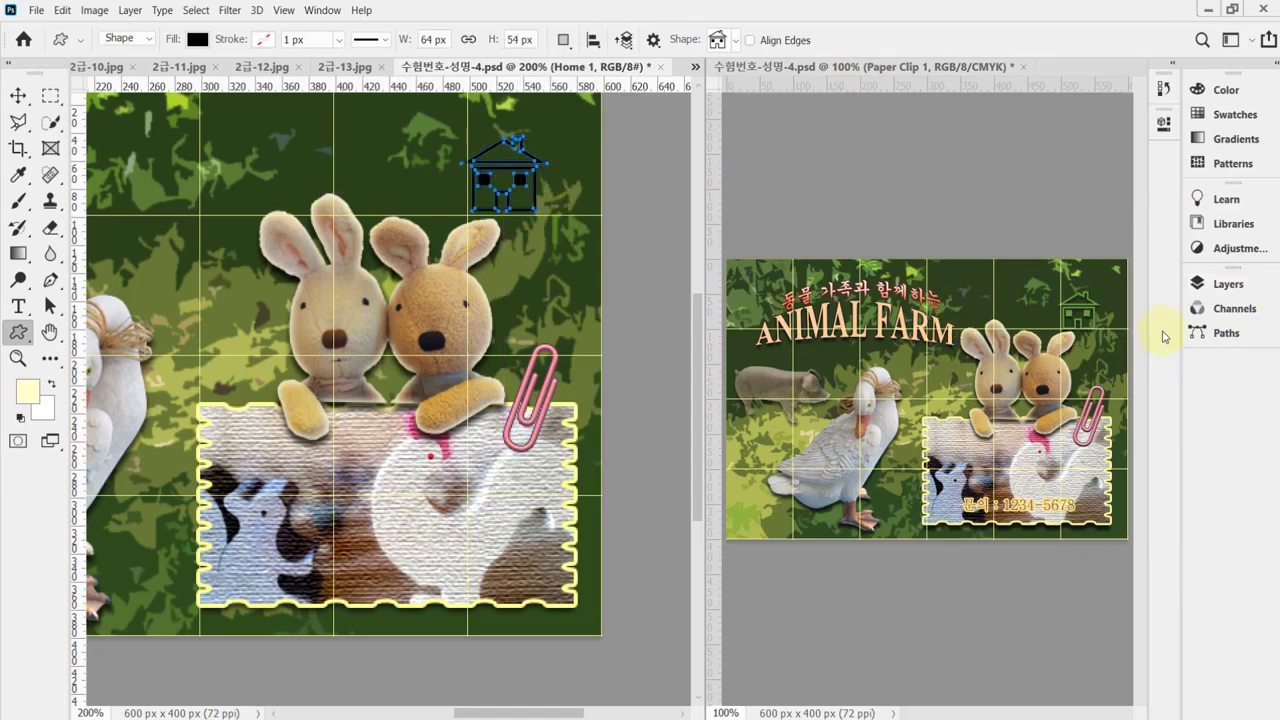
# Step: Set the fill colour of the house shape layer to 669933
pyautogui.click(1210, 284)
pyautogui.doubleClick(995, 392)
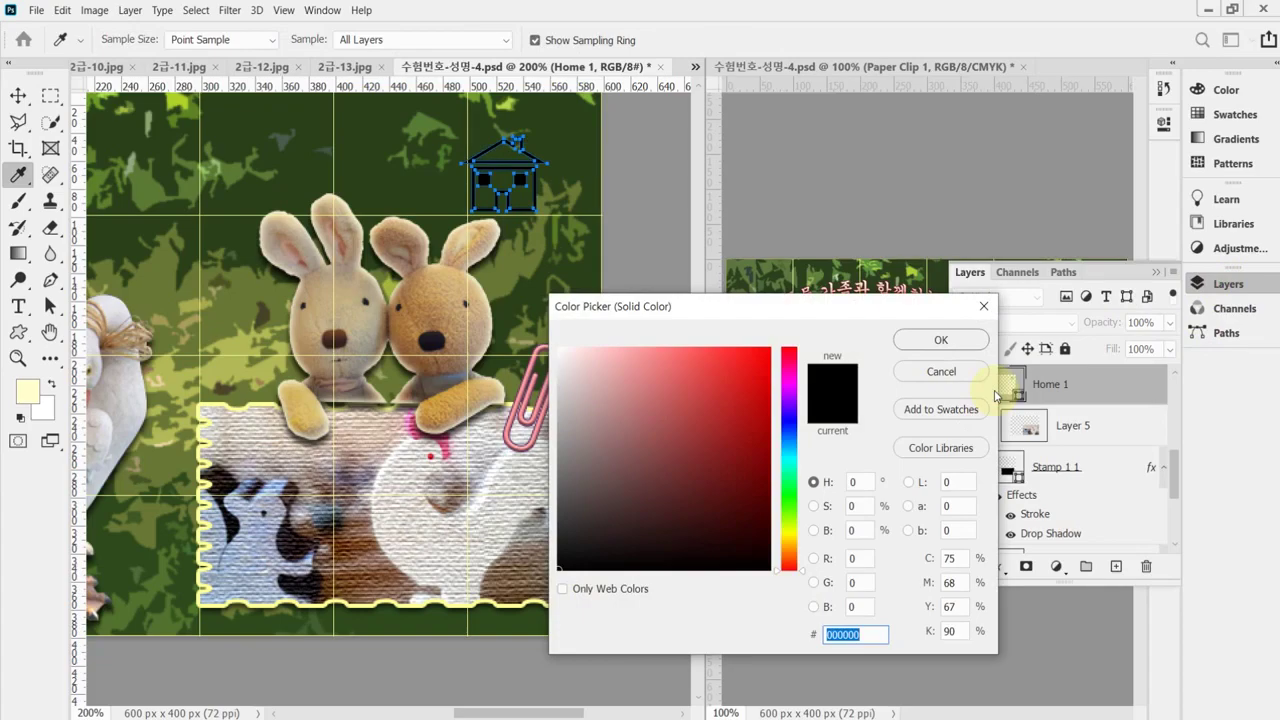
pyautogui.write('693')
pyautogui.press('Return')
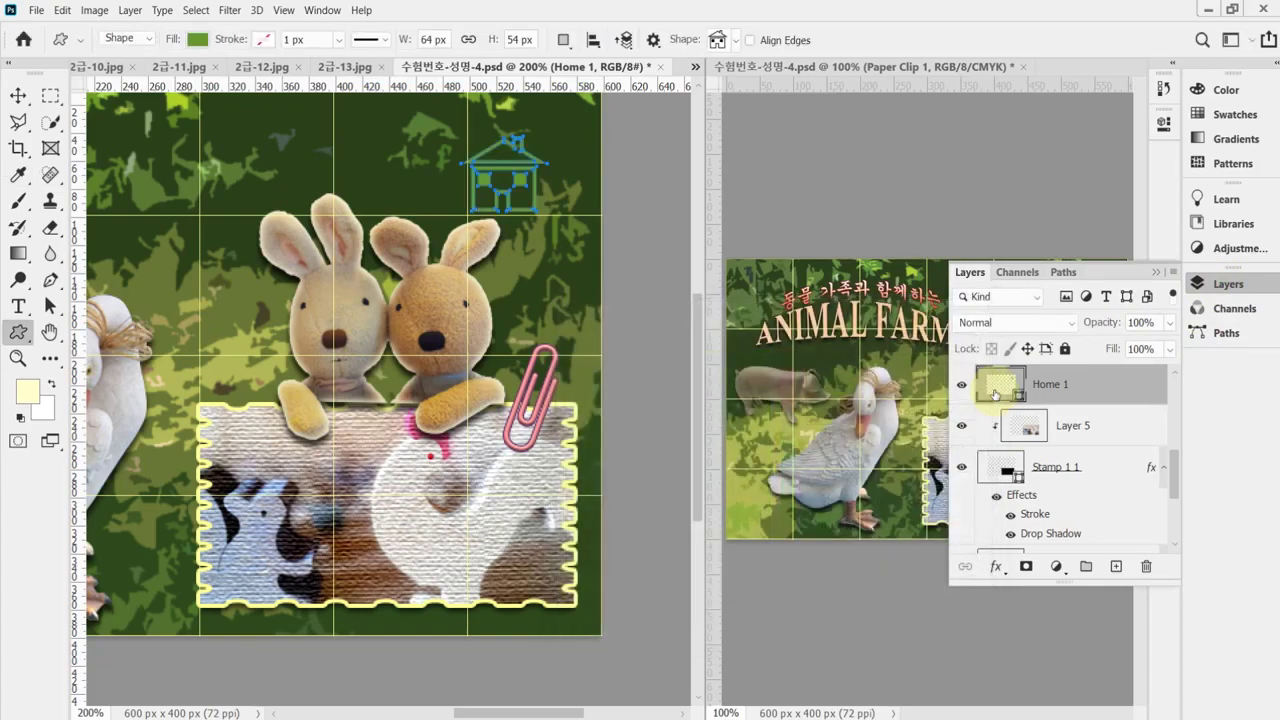
# Step: Add a Drop Shadow with a 3 px distance to the house shape layer, and save the document
pyautogui.click(997, 567)
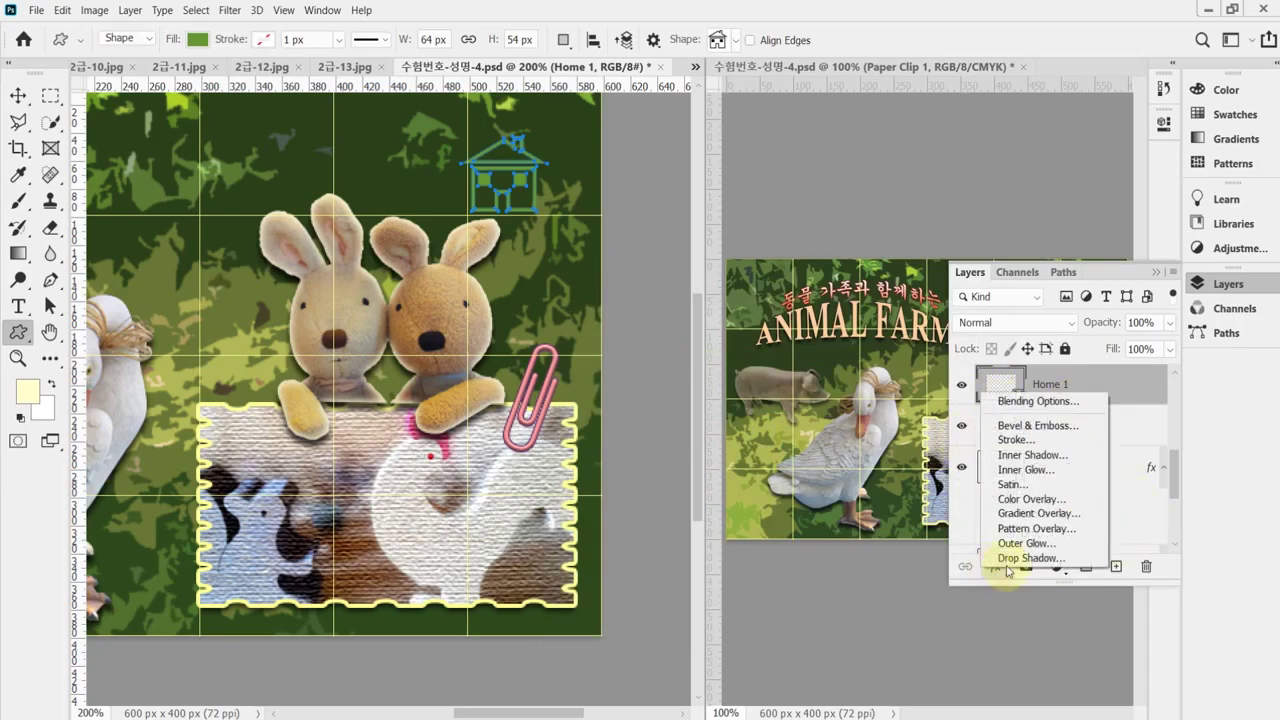
pyautogui.press('Escape')
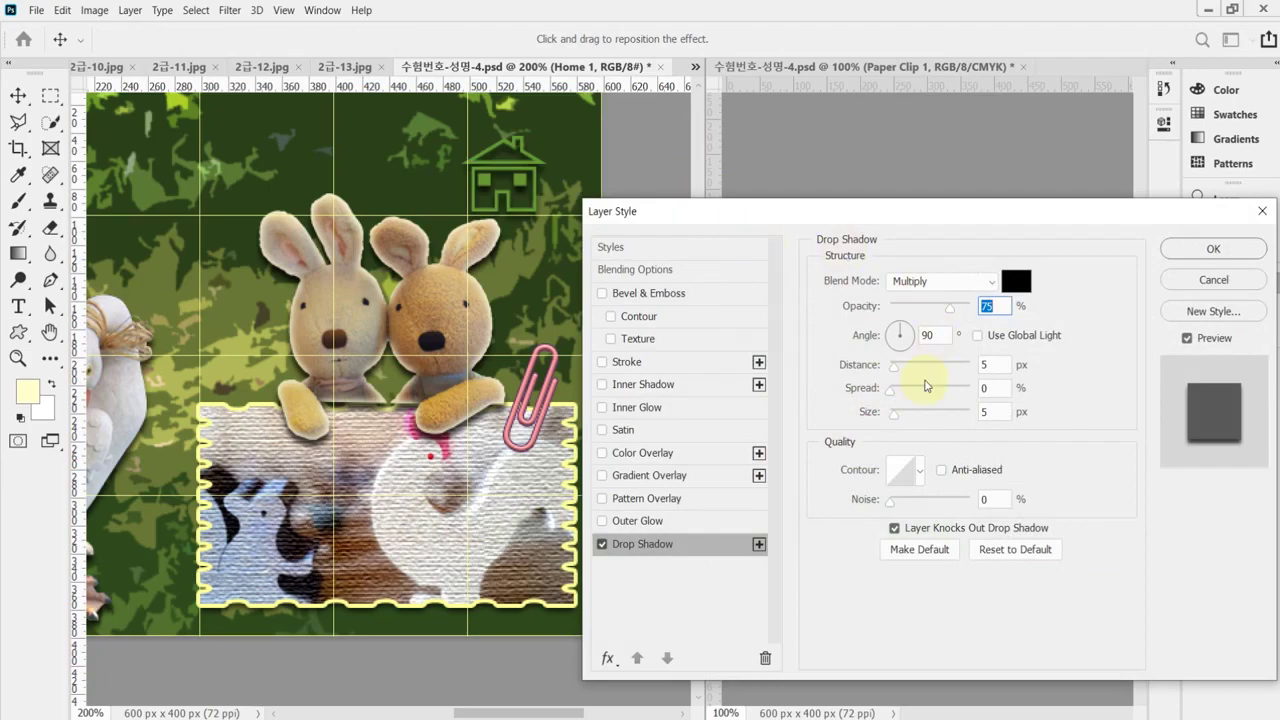
pyautogui.click(990, 365)
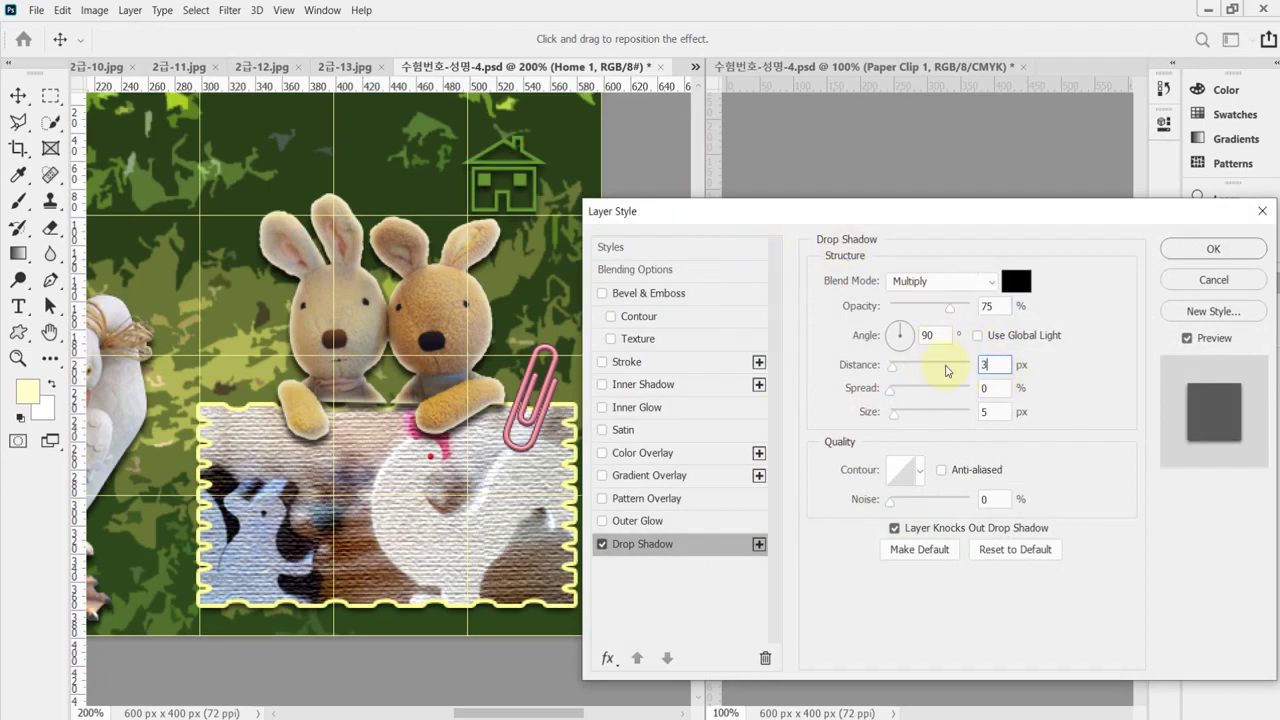
pyautogui.press('Return')
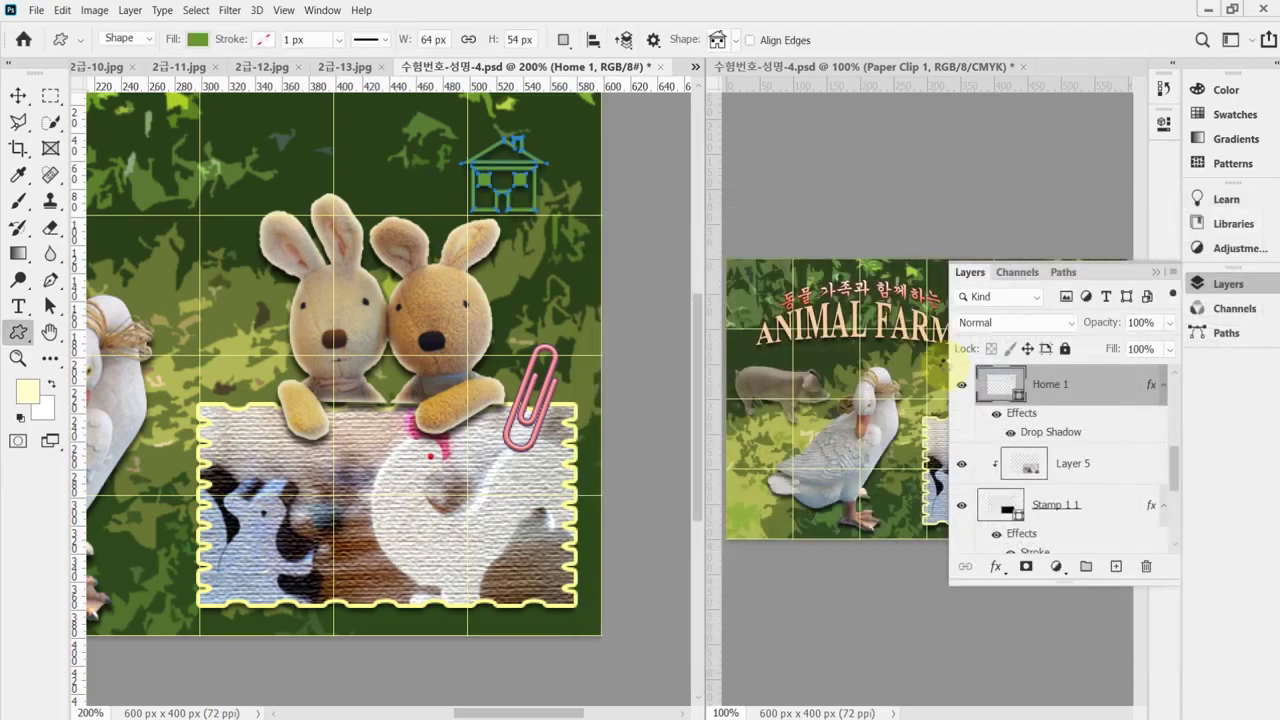
pyautogui.hotkey('ctrl', 's')
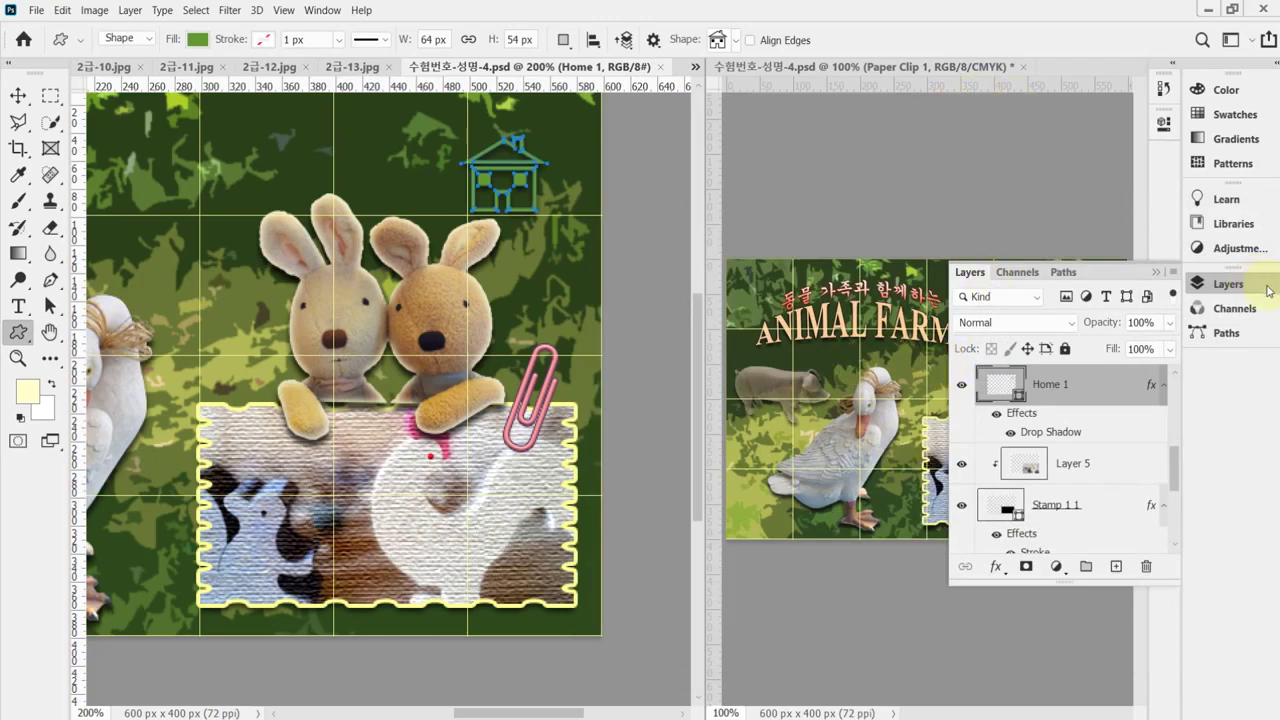
# Step: Compare the composition with the reference at 100%, and examine the text effect specifications in the Acrobat Reader PDF
pyautogui.click(1230, 287)
pyautogui.hotkey('ctrl', '1')
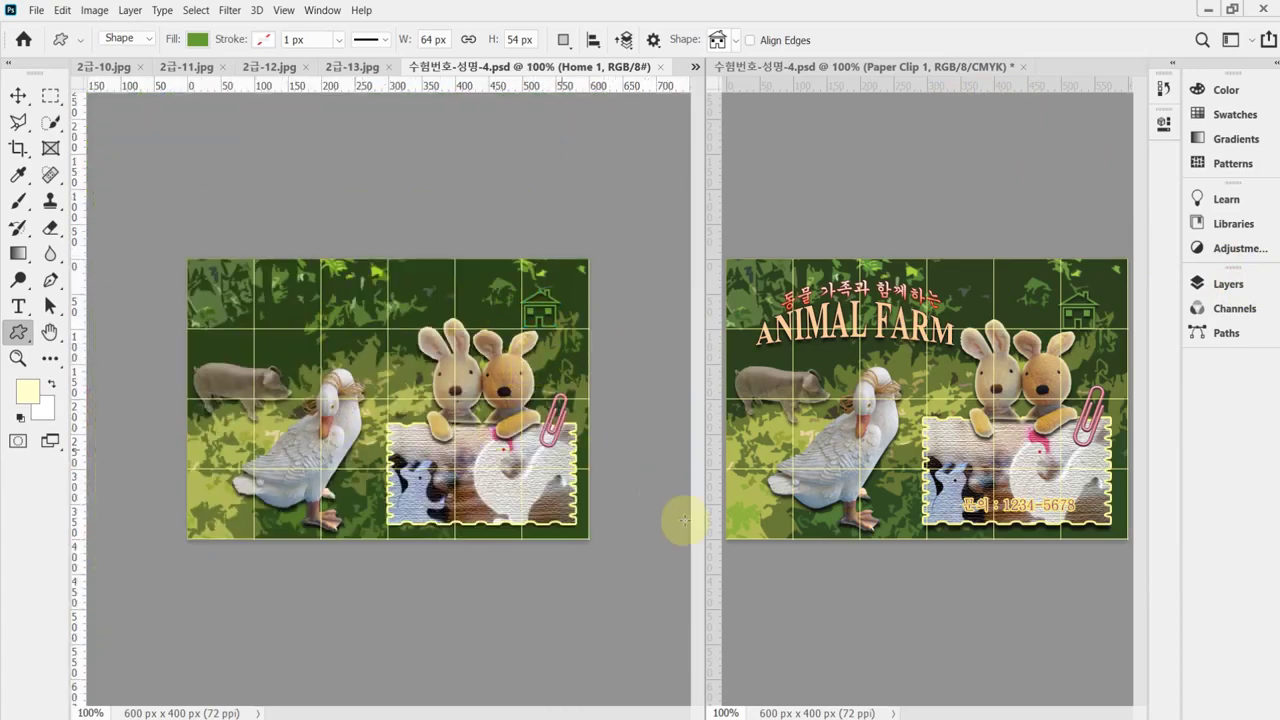
pyautogui.hotkey('alt', 'Tab')
pyautogui.scroll(-5, 586, 534)
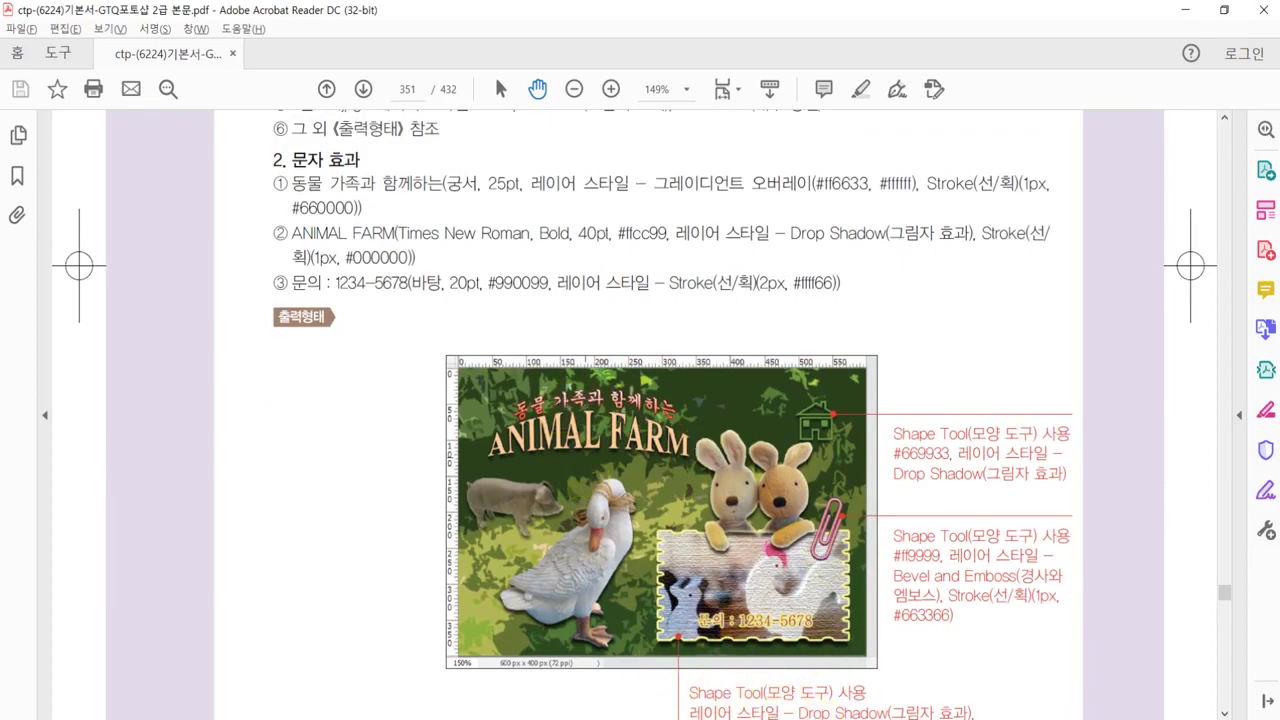
# Step: Switch to Notepad and copy the heading "동물 가족과 함께하는"
pyautogui.click(850, 665)
pyautogui.moveTo(754, 609); pyautogui.dragTo(865, 611)
pyautogui.hotkey('ctrl', 'c')
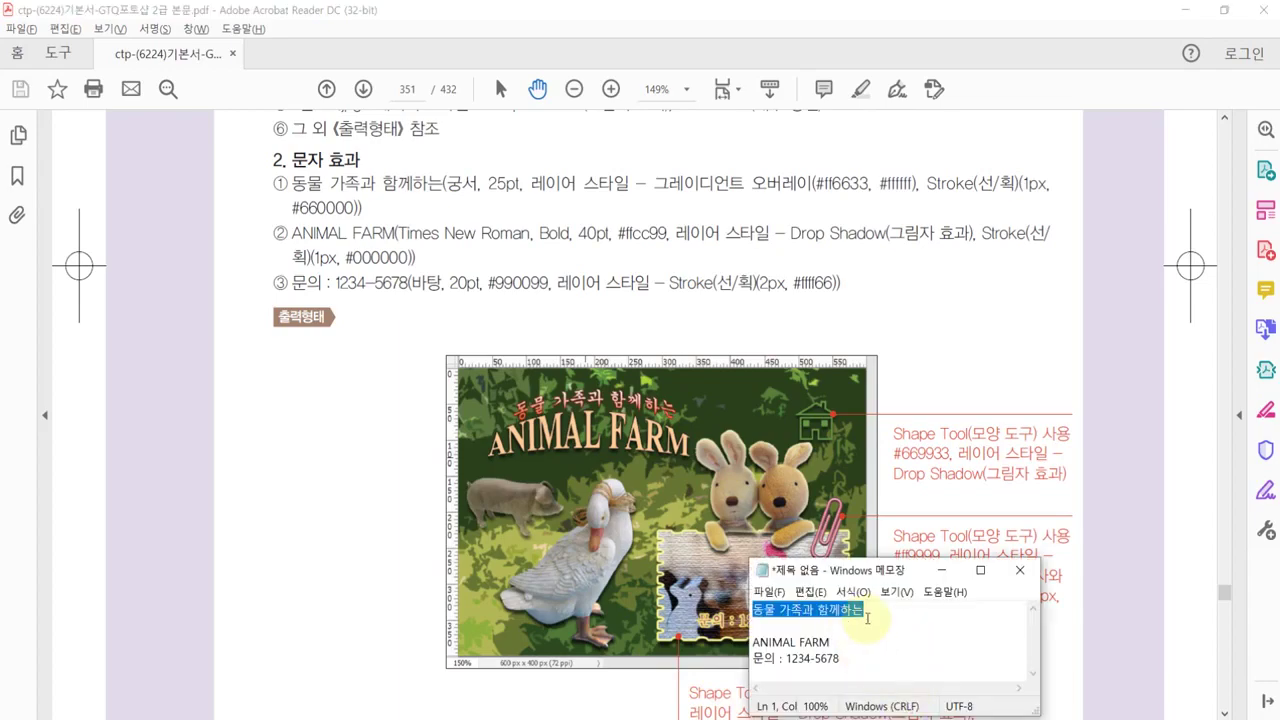
pyautogui.click(610, 640)
# Step: Switch to Photoshop and add the copied heading "동물 가족과 함께하는" above the pig and goose in 궁서 at 25 pt
pyautogui.hotkey('alt', 'Tab')
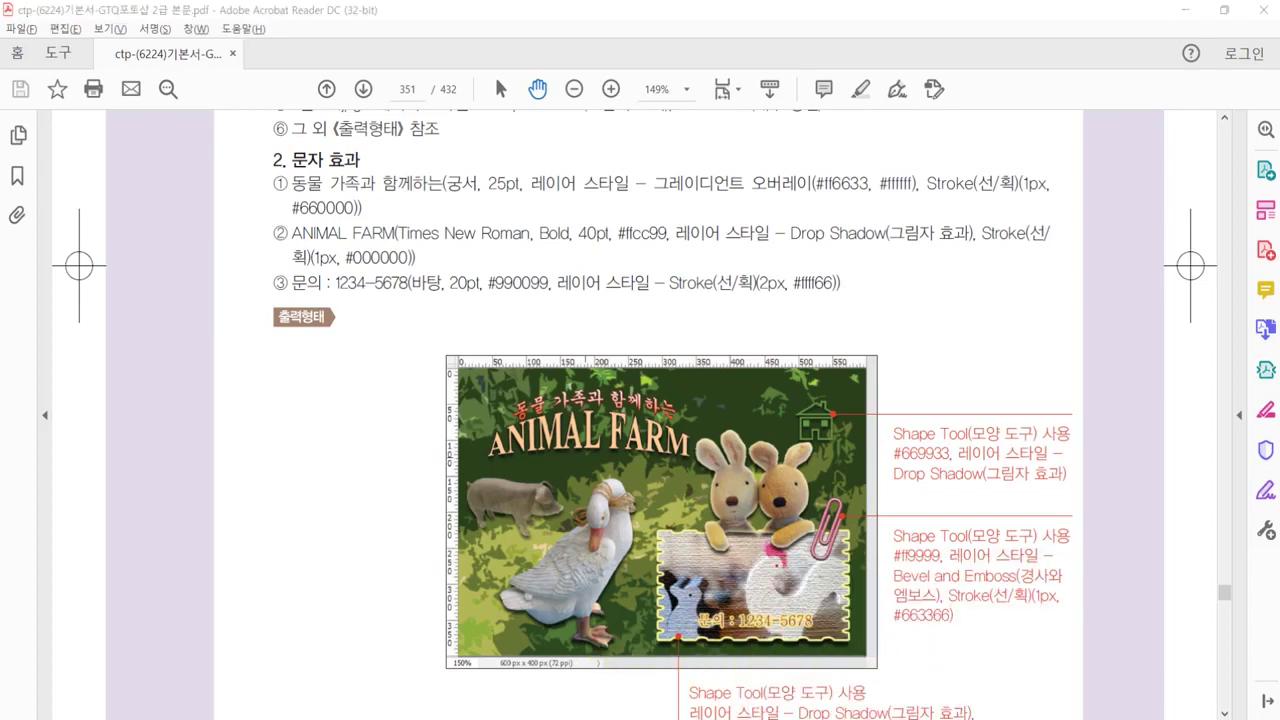
pyautogui.moveTo(18, 306); pyautogui.dragTo(84, 309)
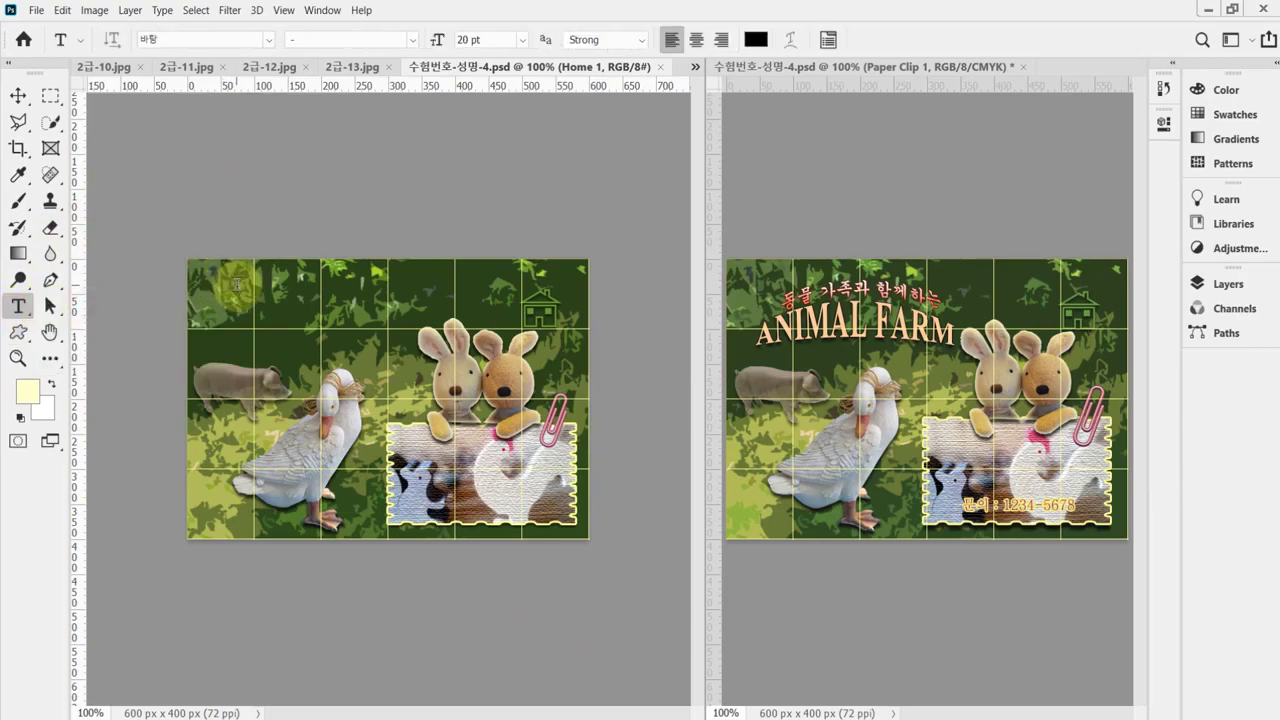
pyautogui.click(242, 289)
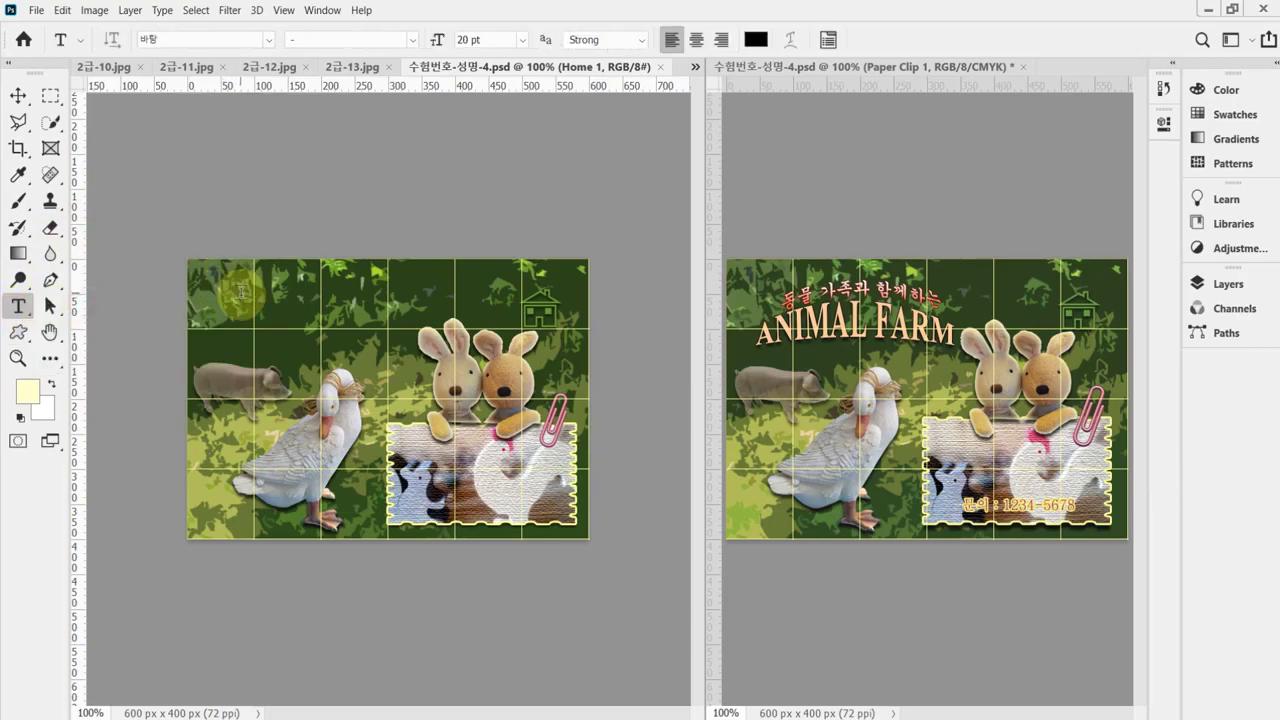
pyautogui.click(269, 46)
pyautogui.click(231, 145)
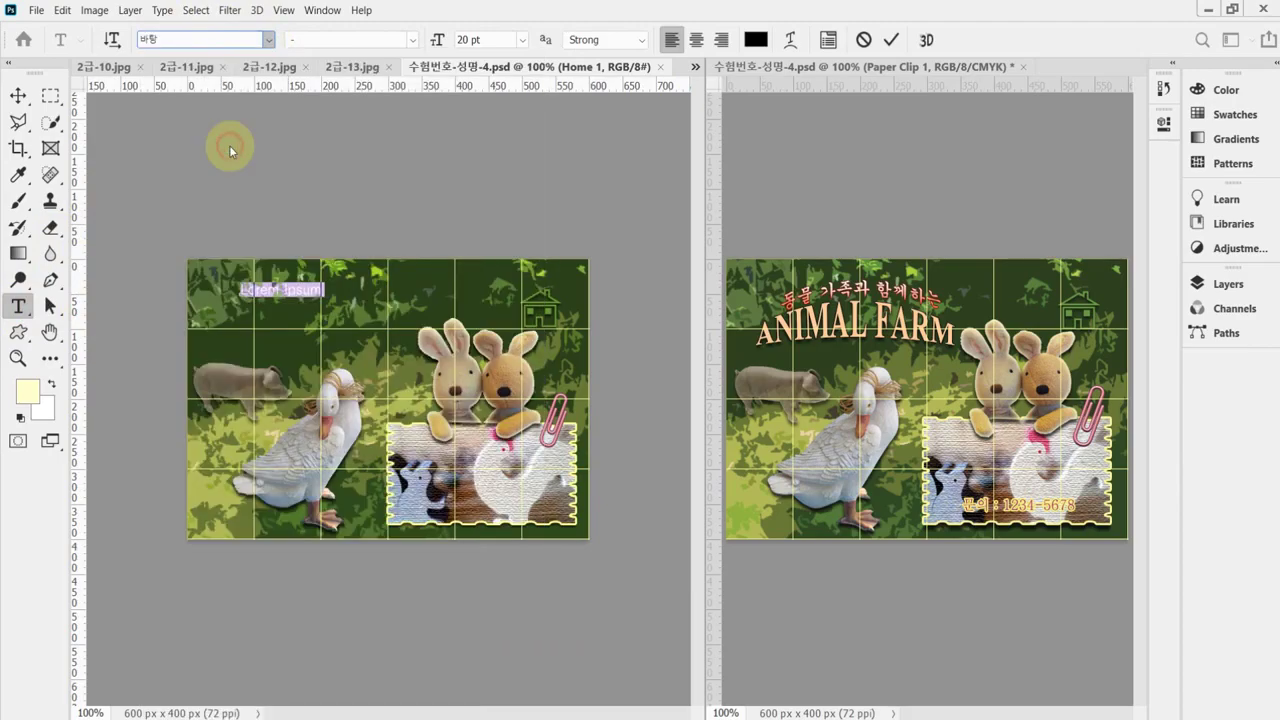
pyautogui.click(482, 40)
pyautogui.write('25')
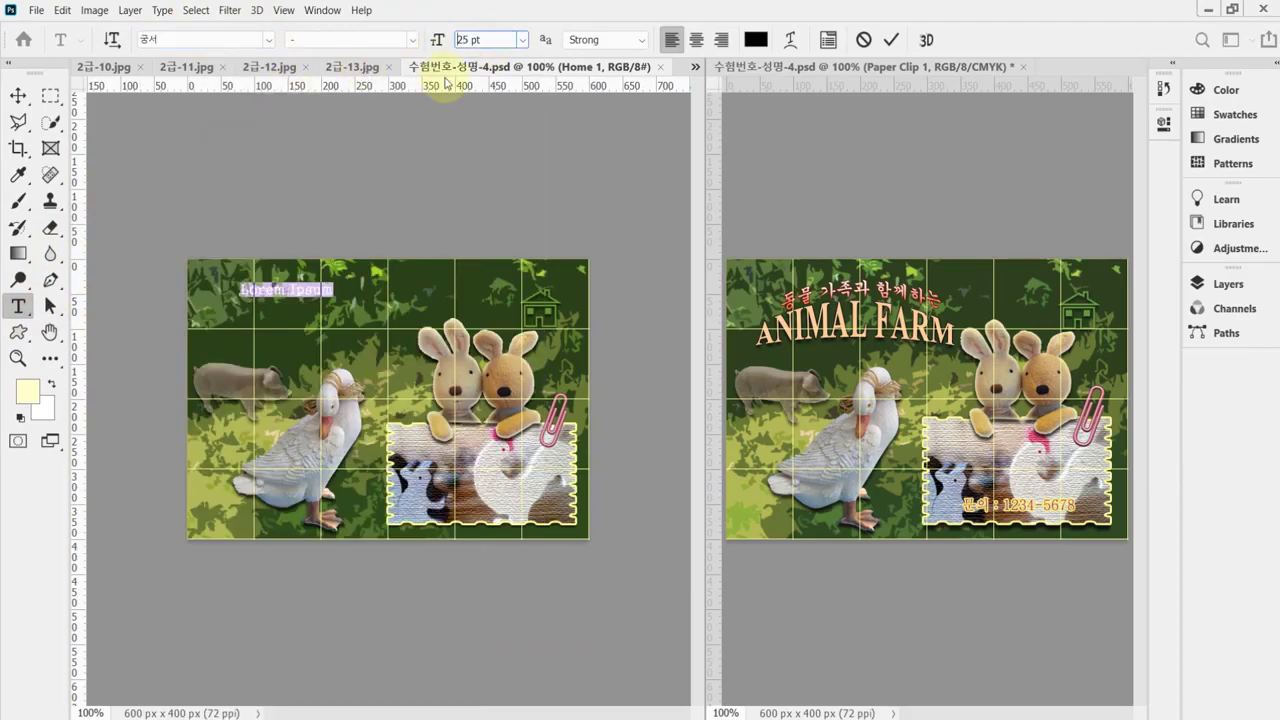
pyautogui.press('Return')
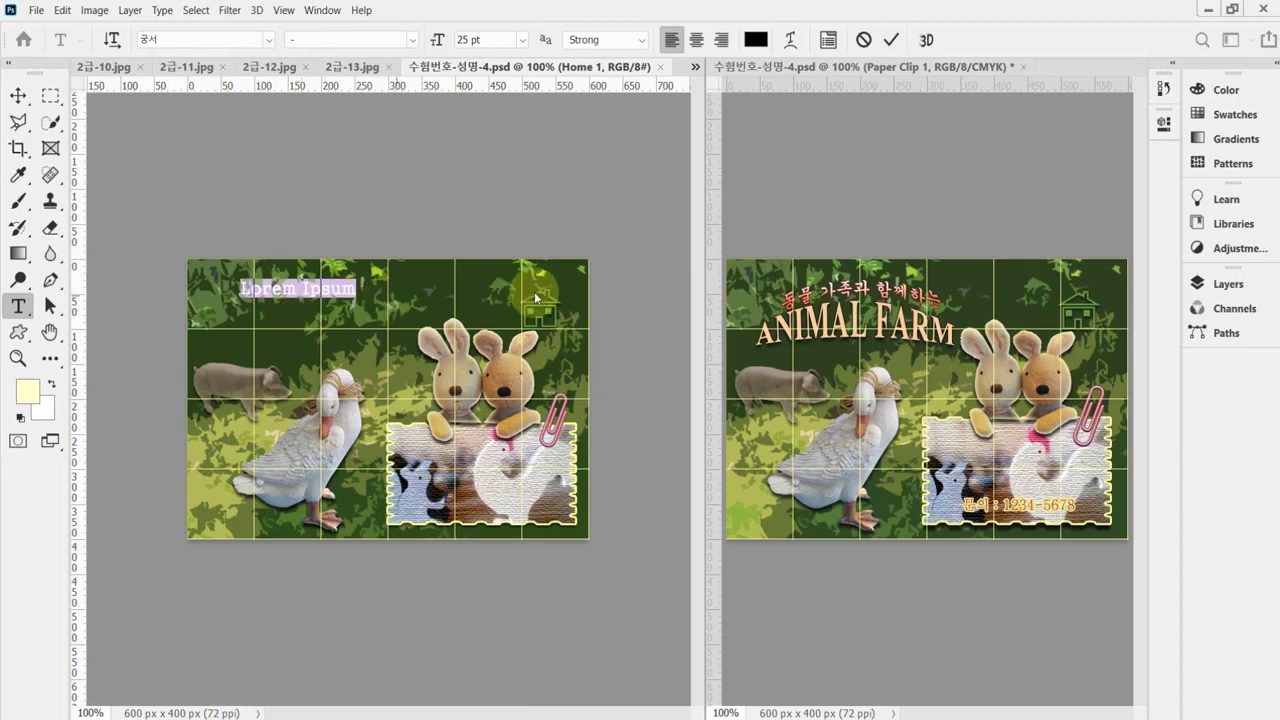
pyautogui.click(312, 290)
pyautogui.hotkey('ctrl', 'v')
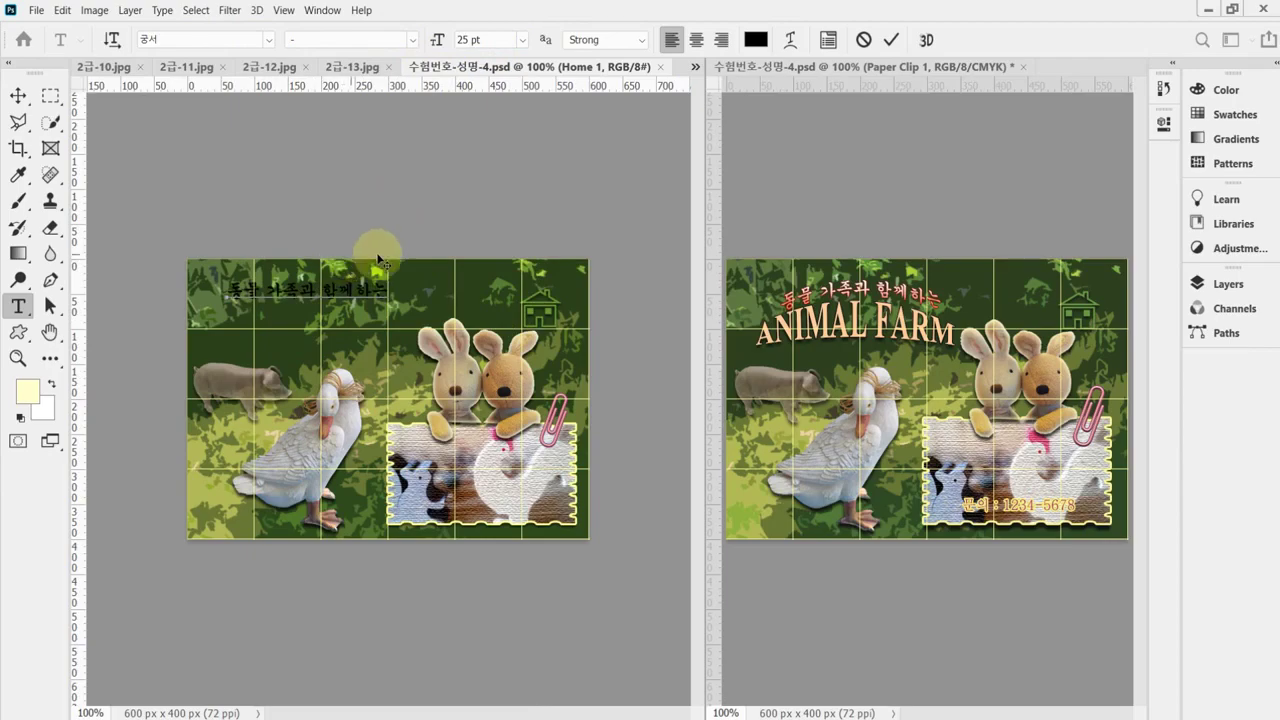
# Step: Warp the heading text with the horizontal Arch style and a 23% bend
pyautogui.click(790, 39)
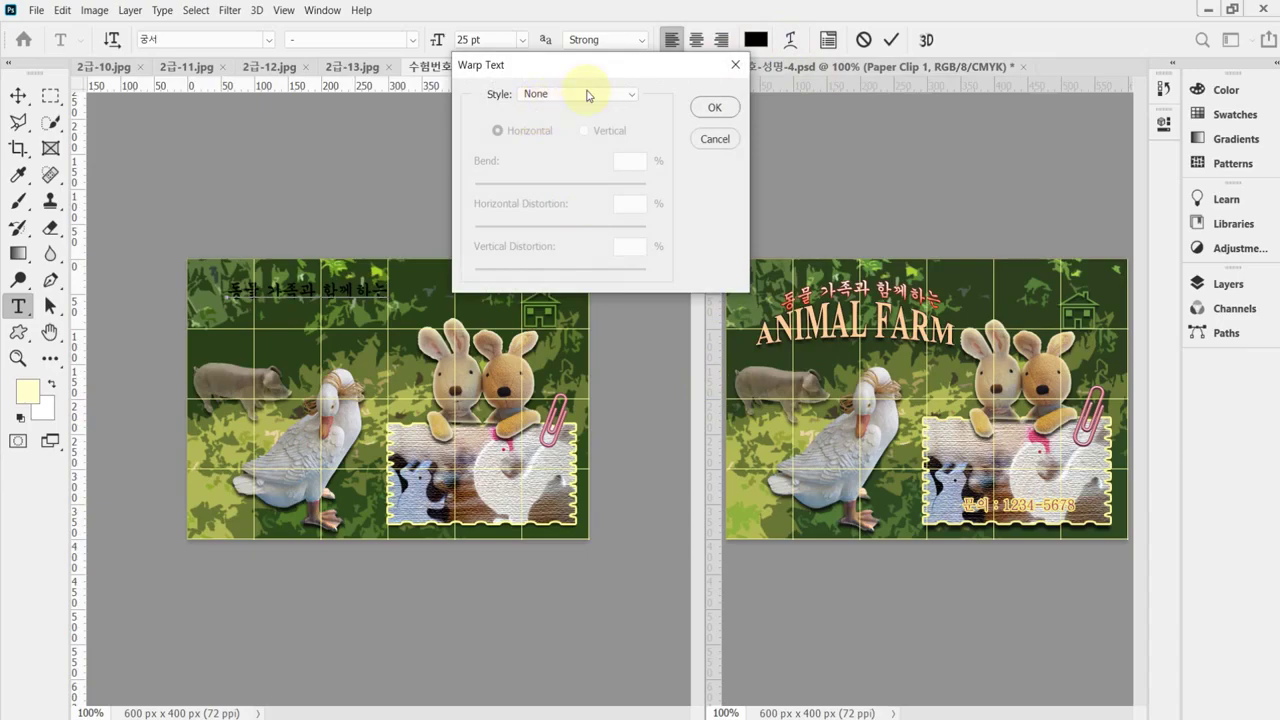
pyautogui.click(598, 95)
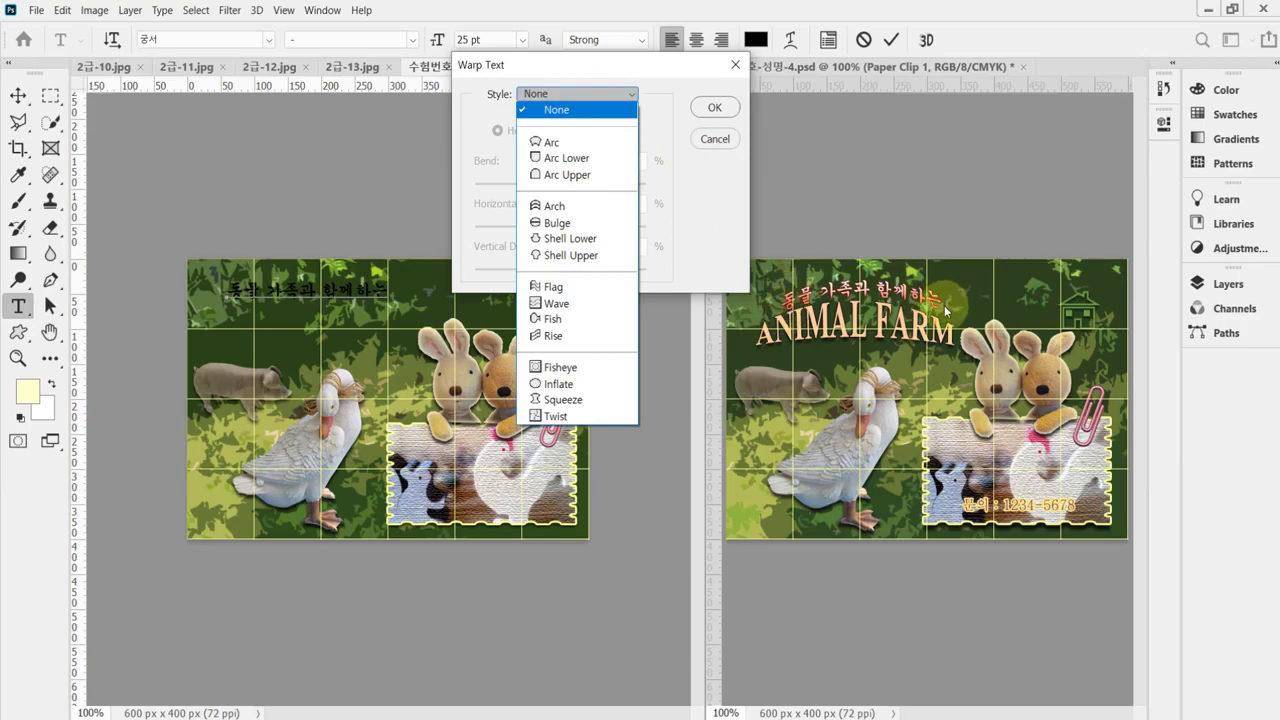
pyautogui.click(586, 146)
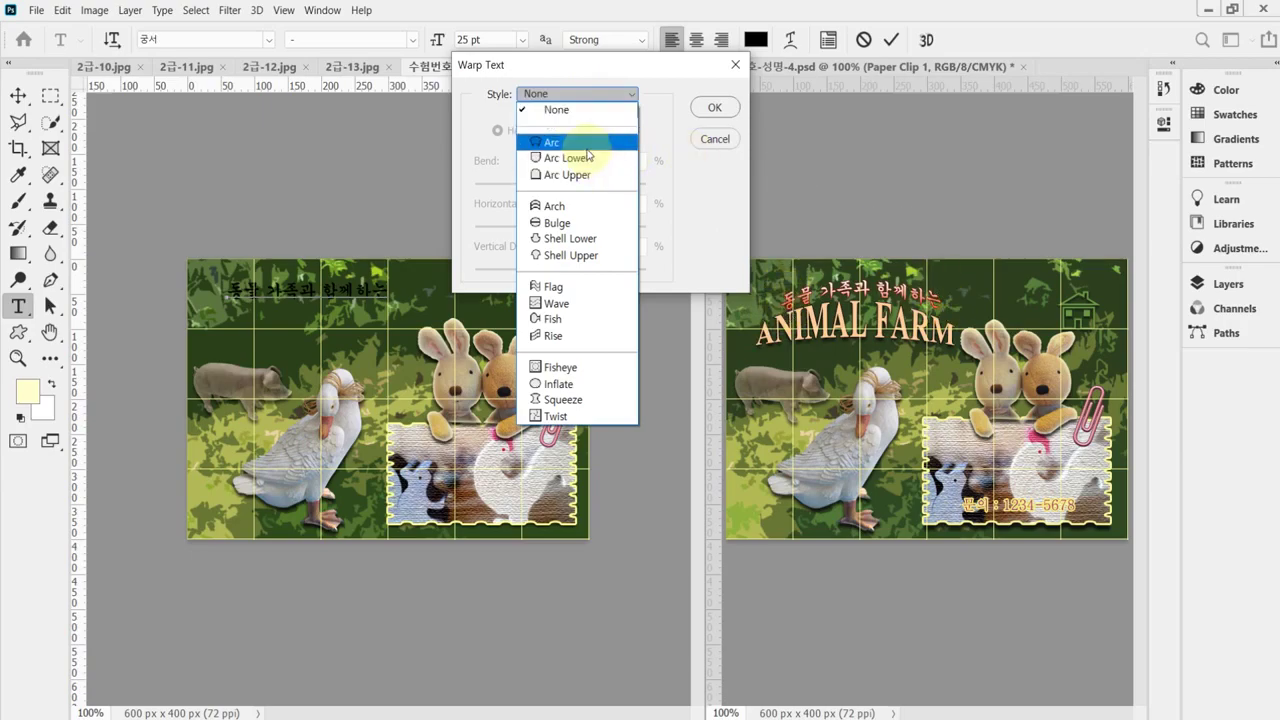
pyautogui.click(577, 99)
pyautogui.click(572, 204)
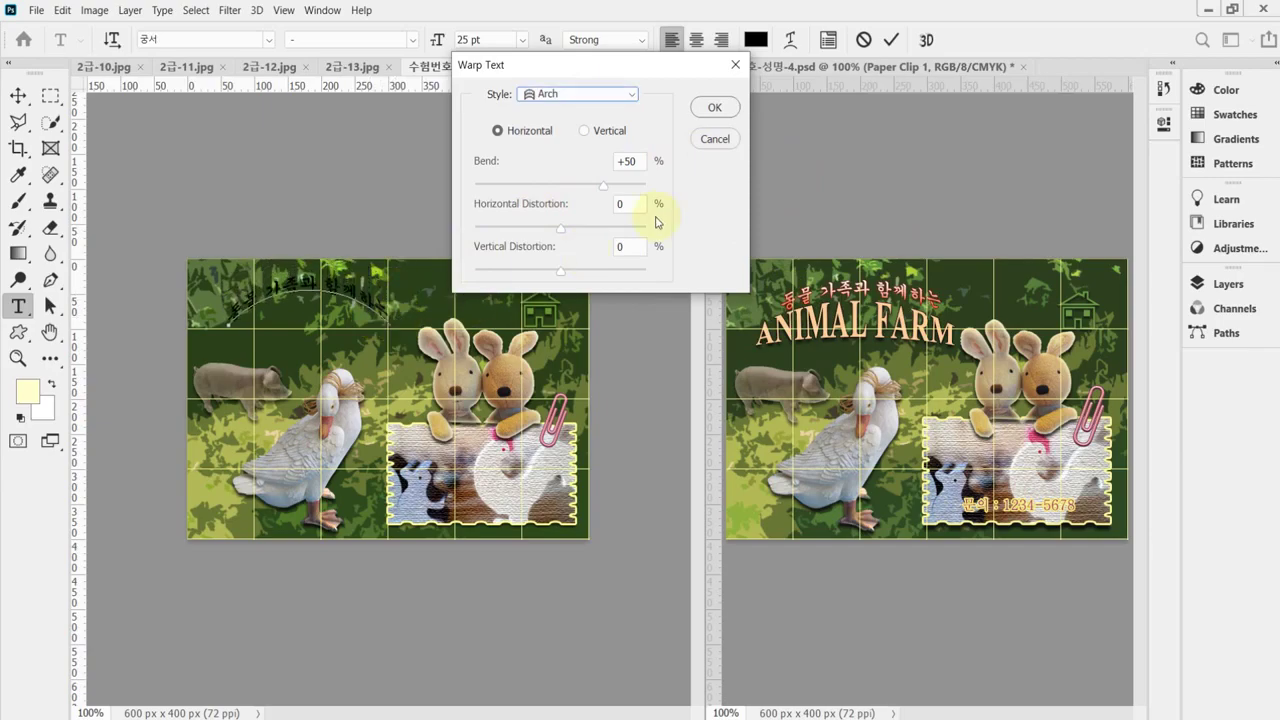
pyautogui.doubleClick(644, 167)
pyautogui.write('23')
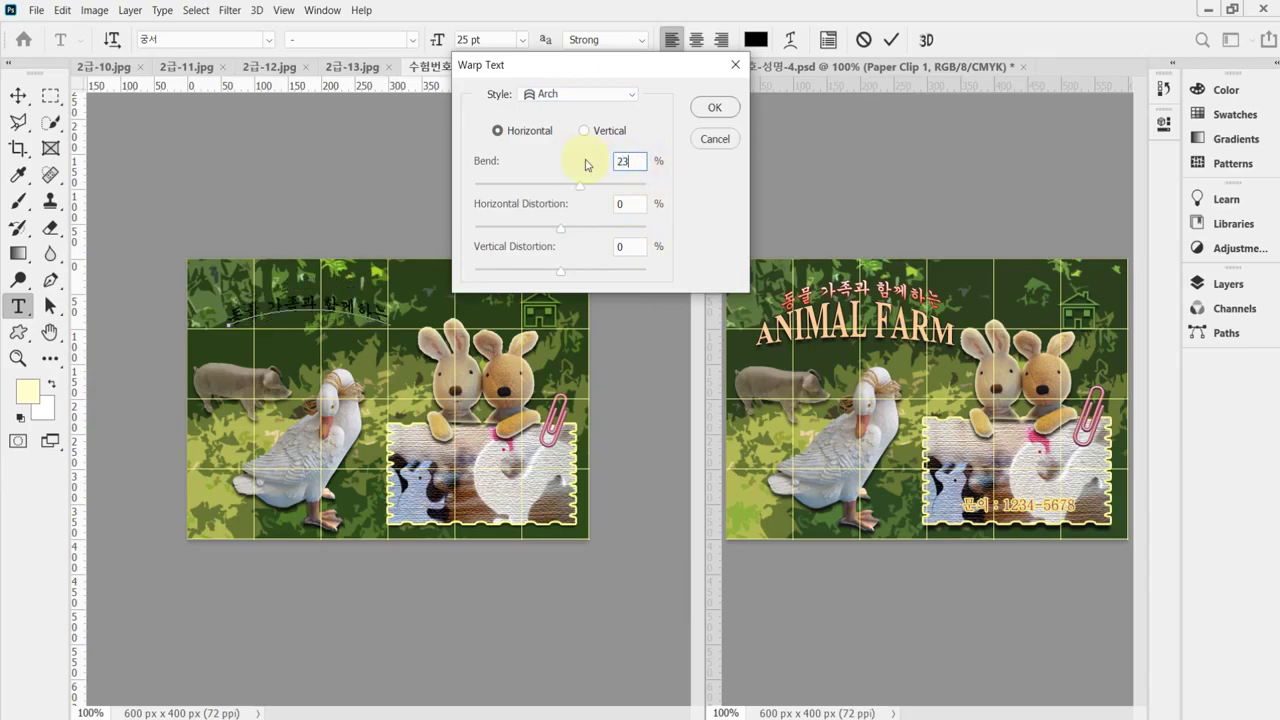
pyautogui.press('Return')
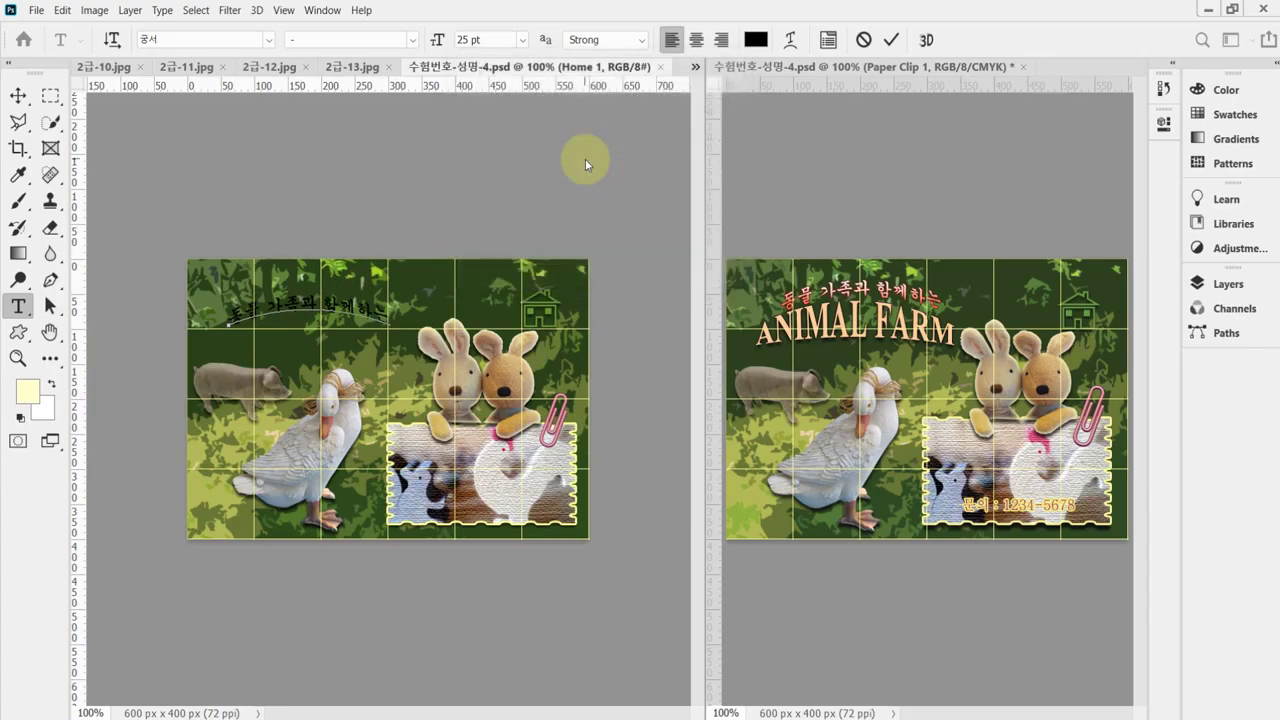
# Step: Add a 1 px outside Stroke in colour 660000 to the heading text layer
pyautogui.click(1226, 285)
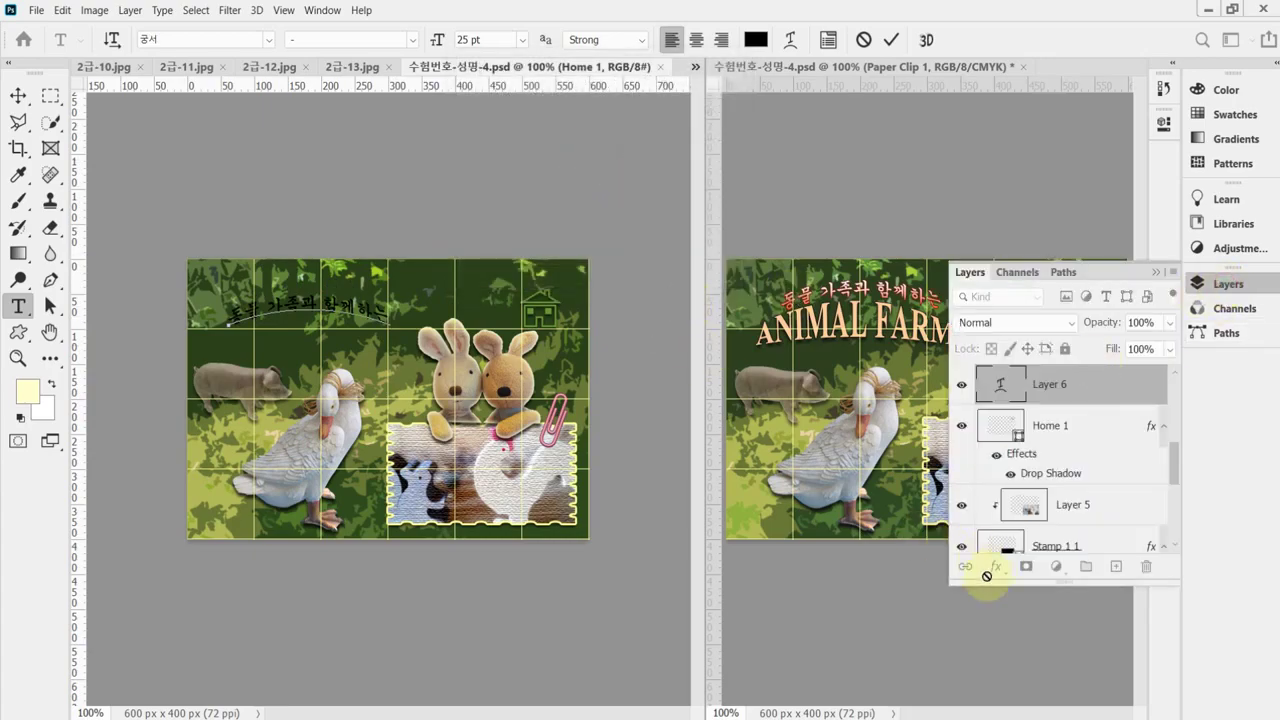
pyautogui.click(993, 570)
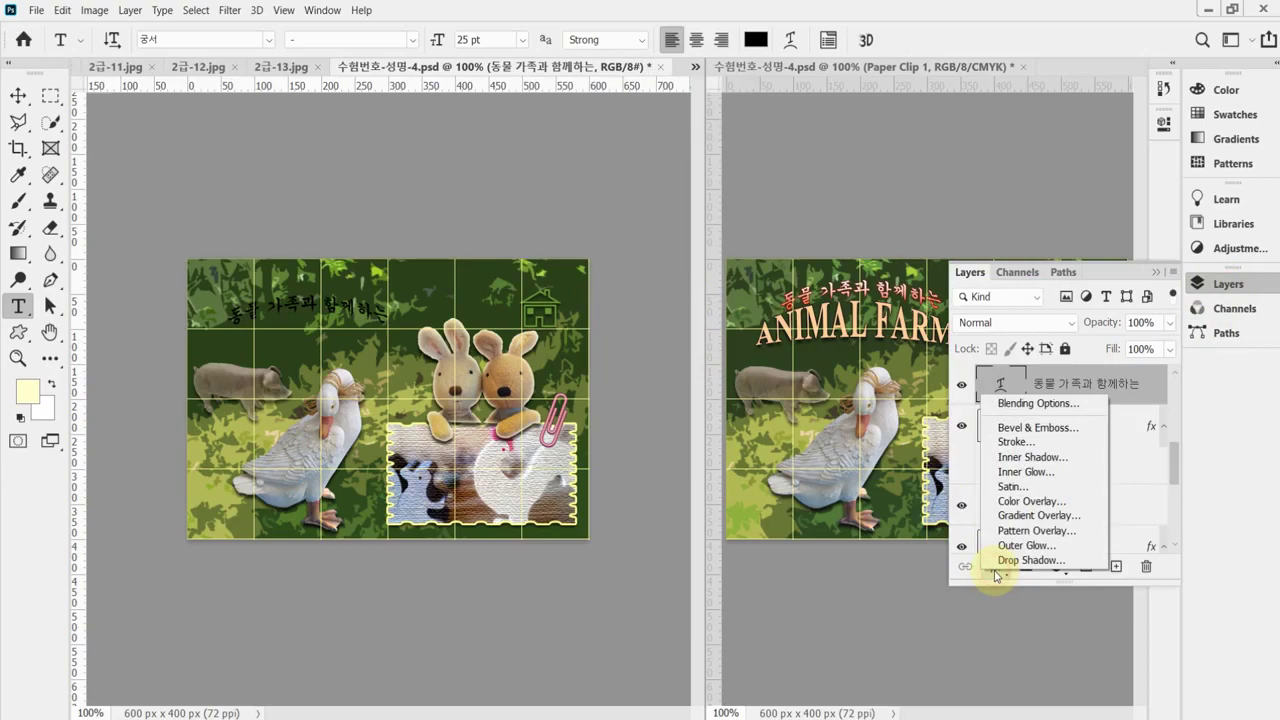
pyautogui.click(1051, 446)
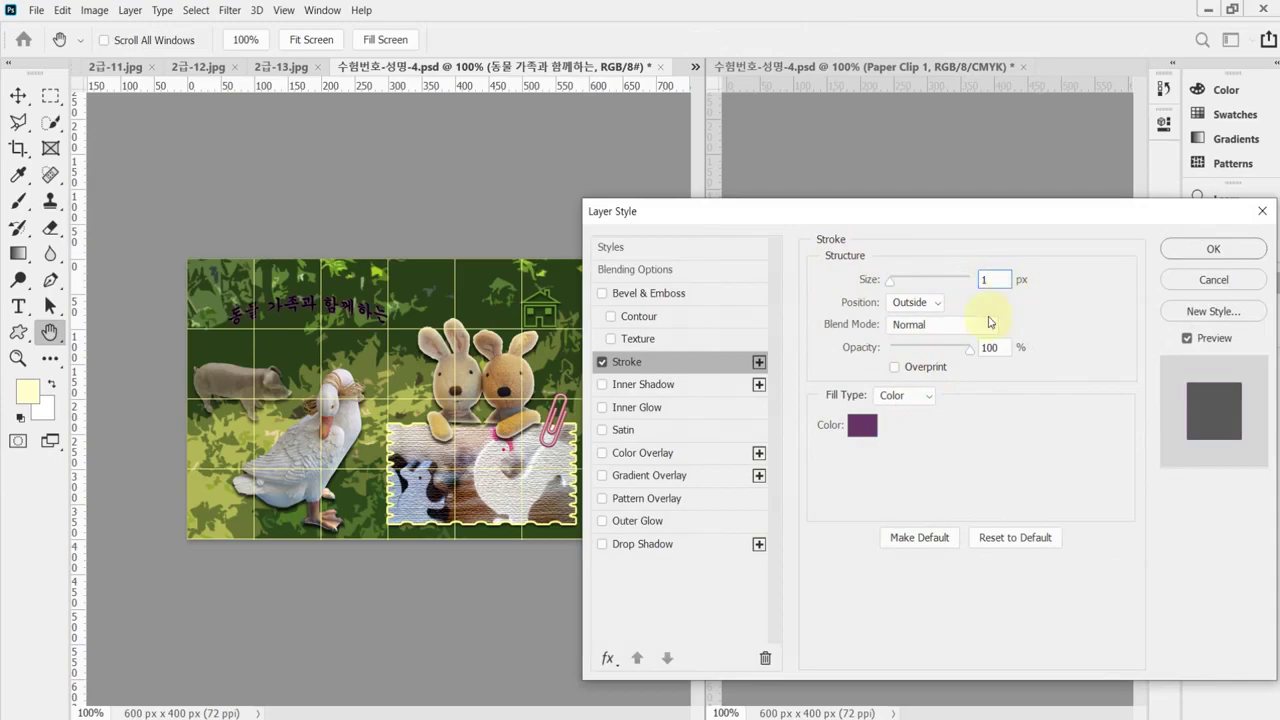
pyautogui.click(862, 425)
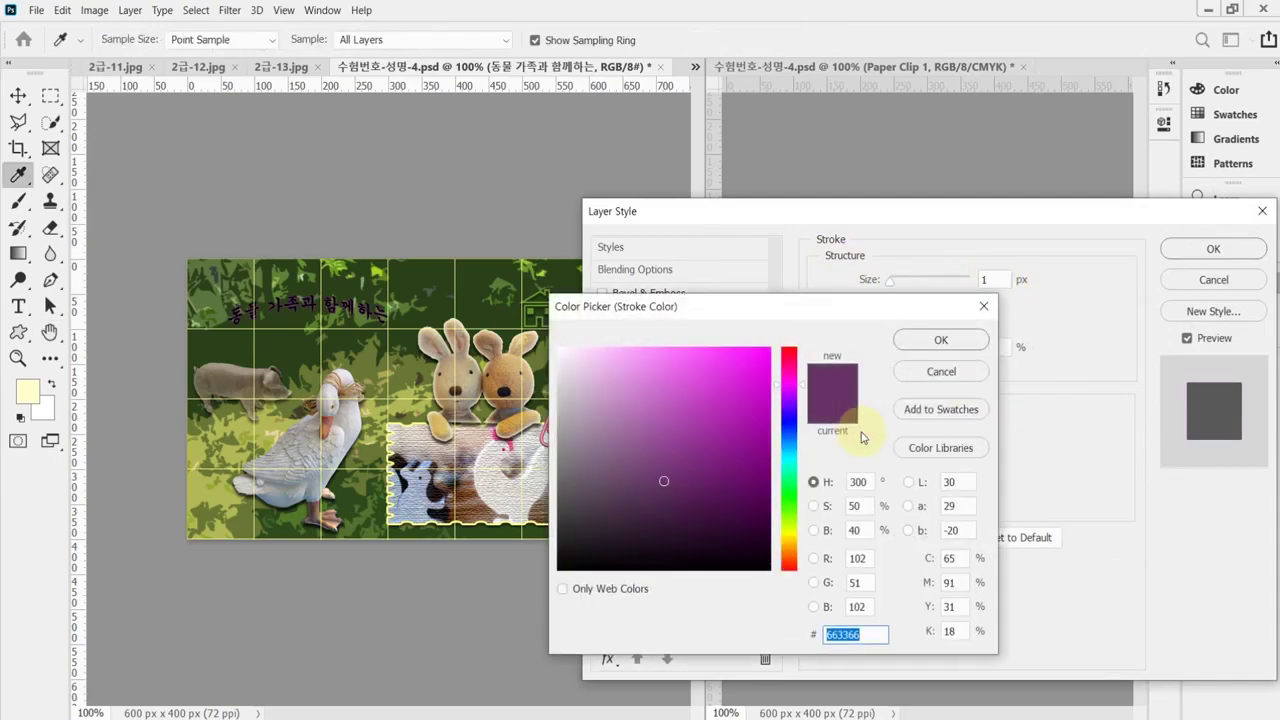
pyautogui.write('600')
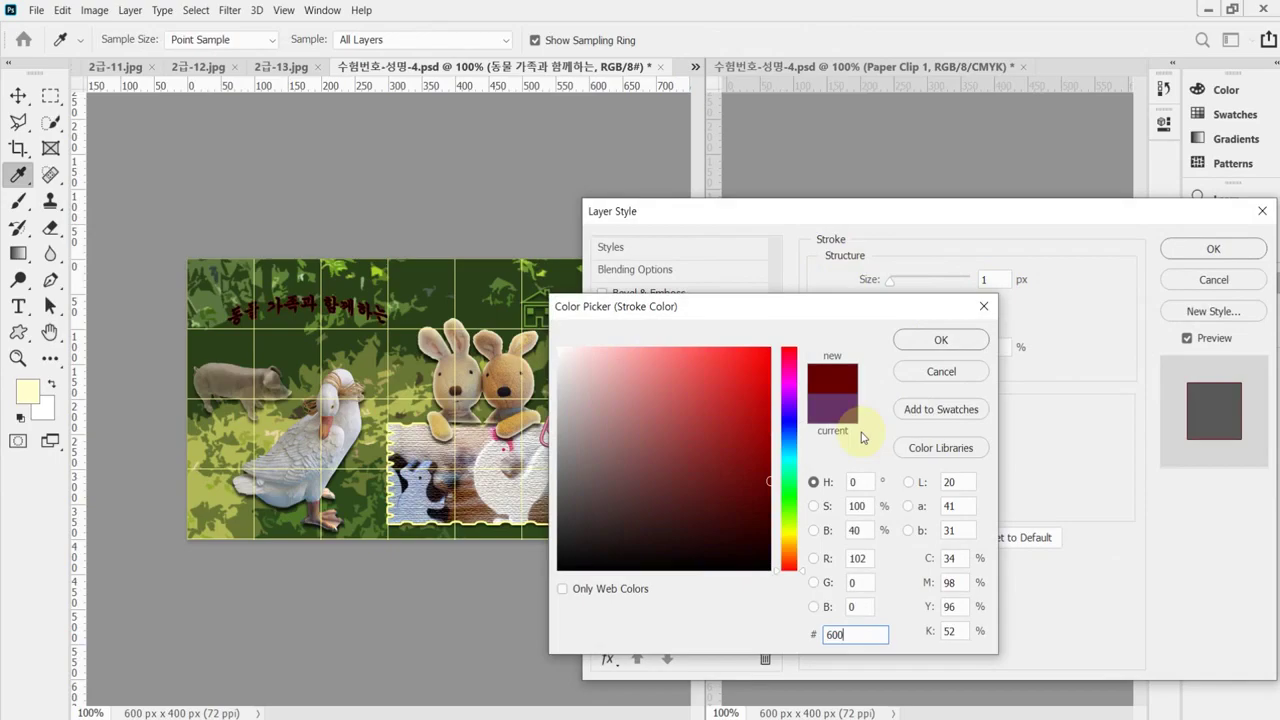
pyautogui.press('Return')
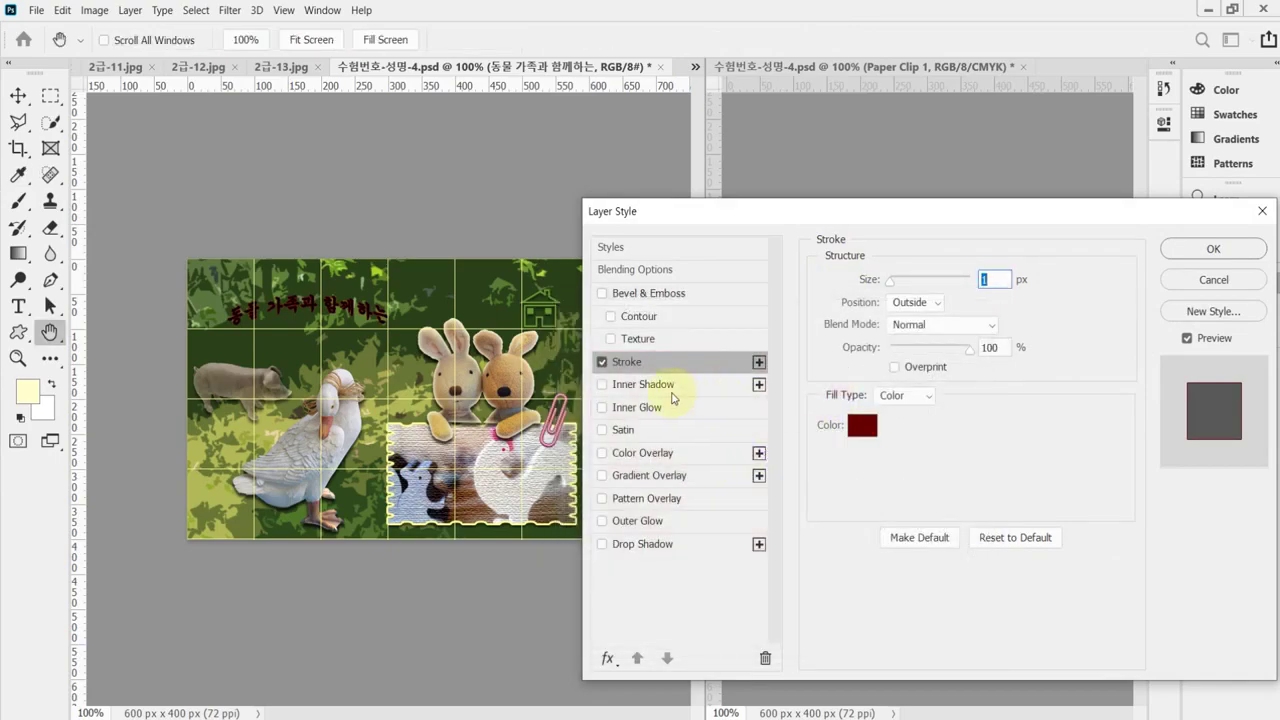
# Step: Add a linear Gradient Overlay to the heading running from ff6633 to white, removing the yellow stop, and apply the layer styles
pyautogui.click(672, 480)
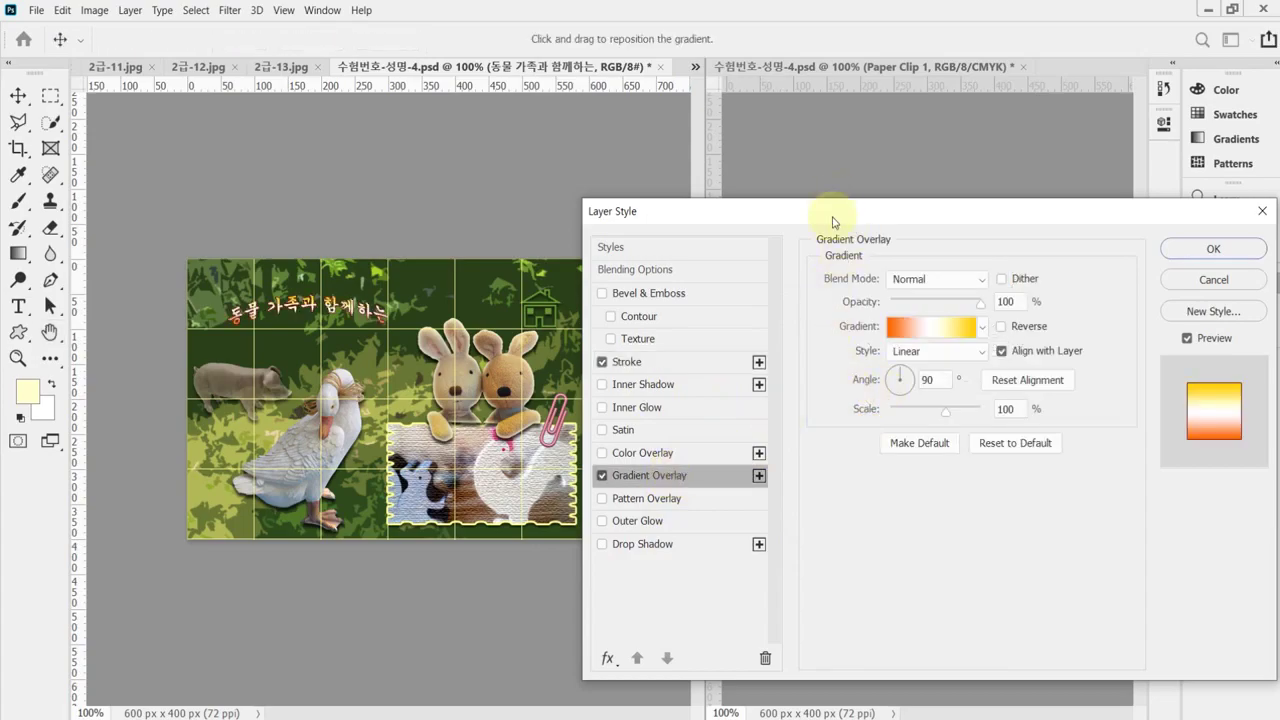
pyautogui.click(920, 327)
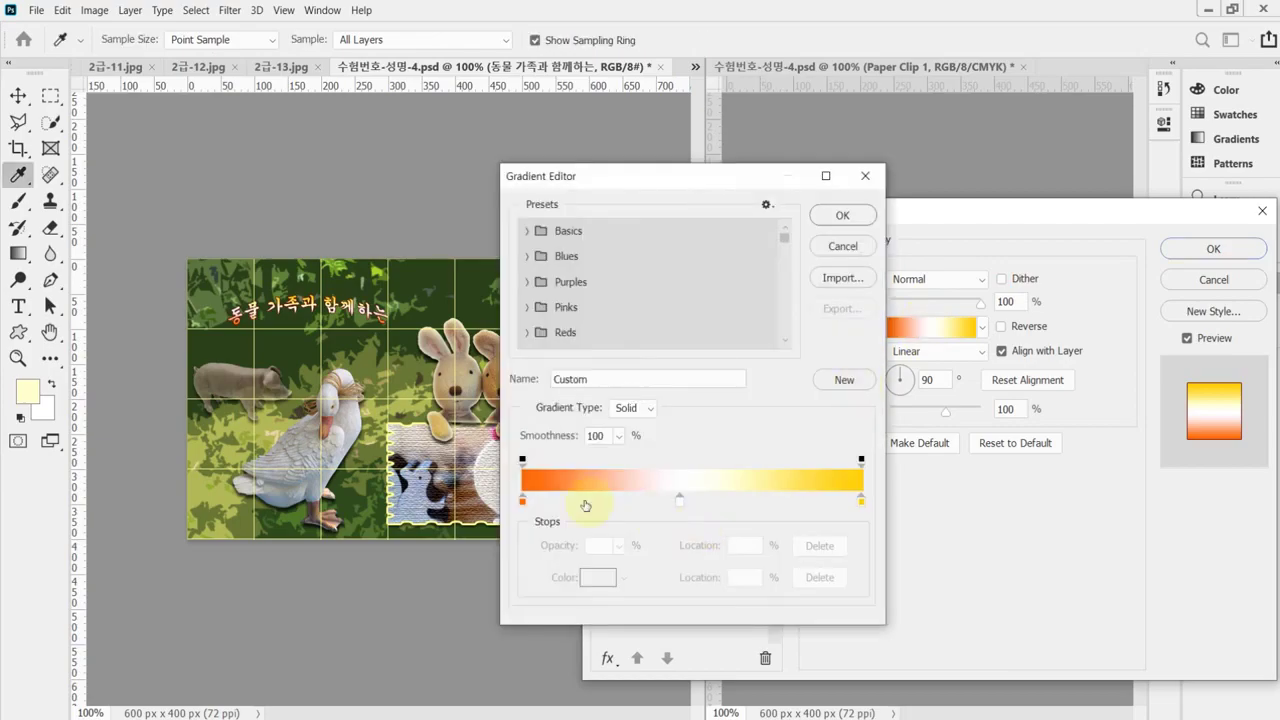
pyautogui.doubleClick(522, 500)
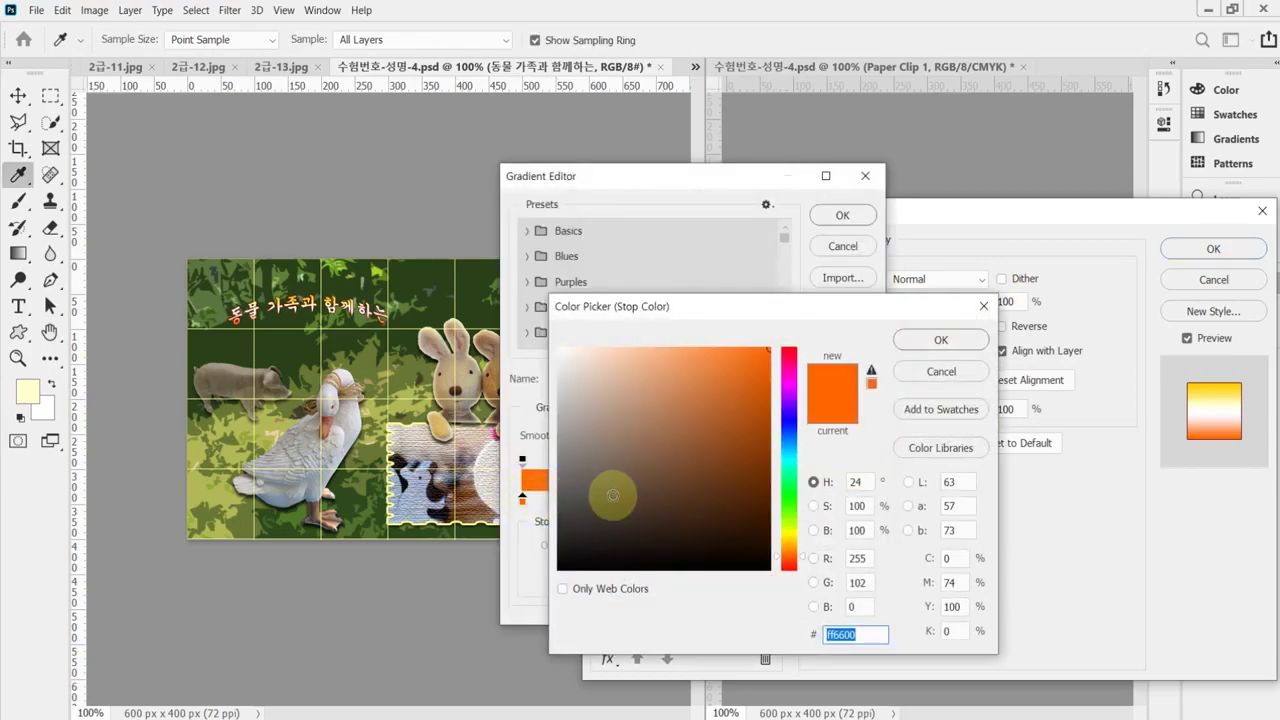
pyautogui.write('f63')
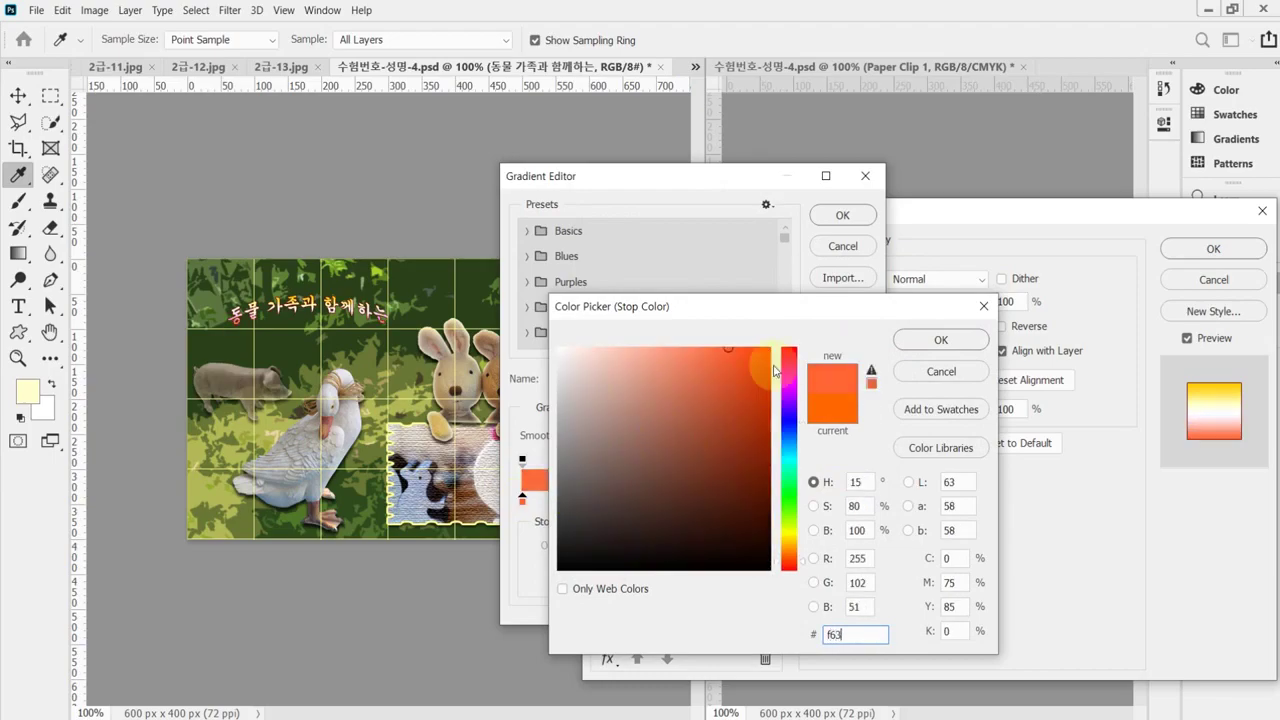
pyautogui.press('Return')
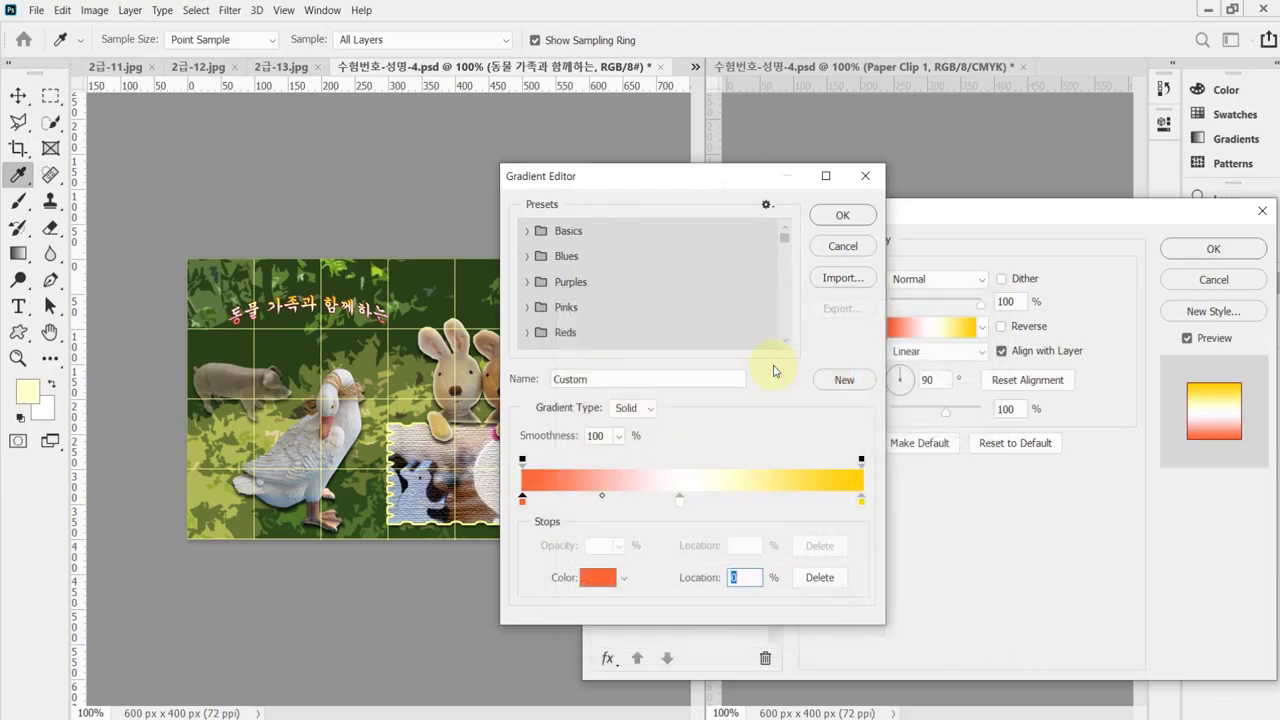
pyautogui.moveTo(861, 498); pyautogui.dragTo(862, 560)
pyautogui.moveTo(680, 500); pyautogui.dragTo(871, 500)
pyautogui.click(840, 219)
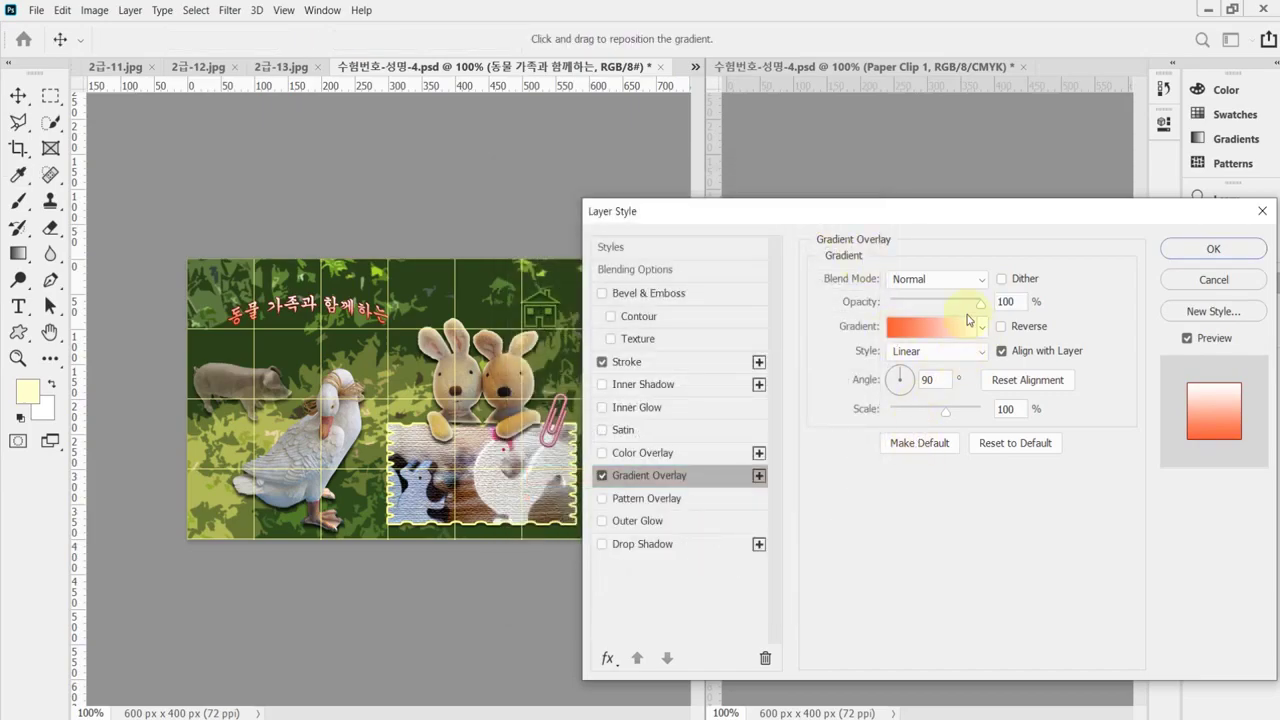
pyautogui.click(1212, 246)
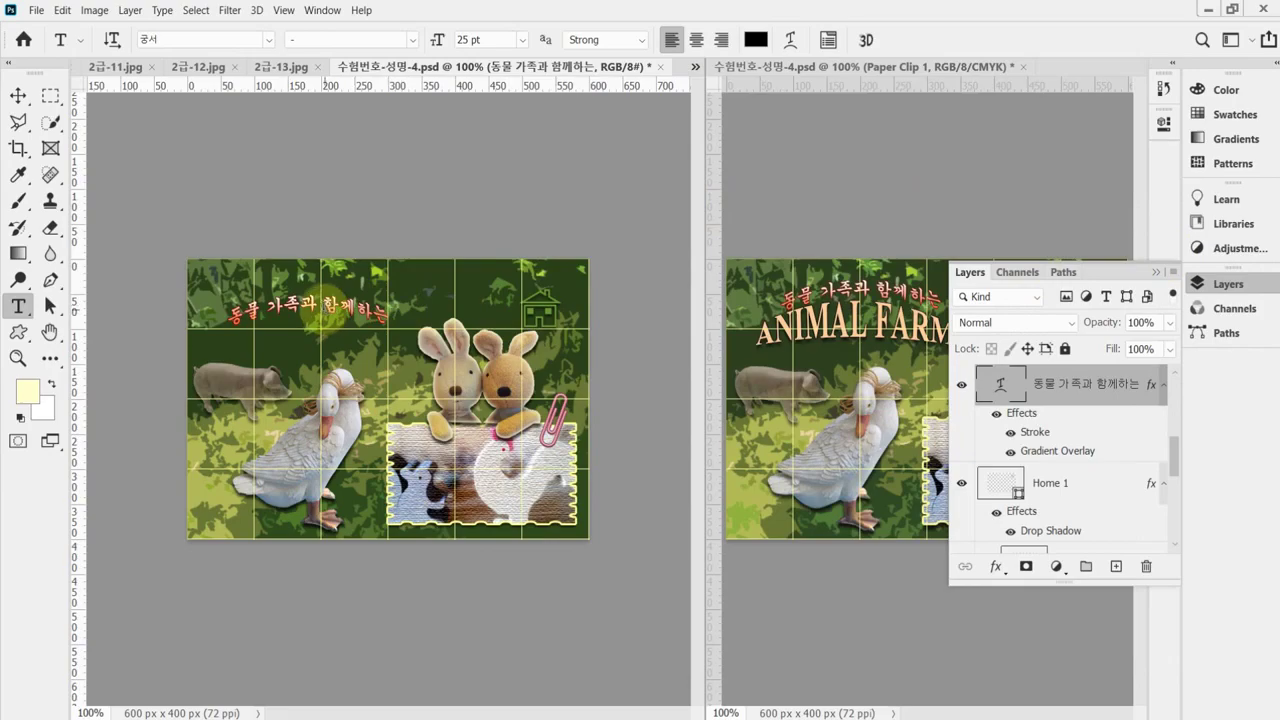
# Step: Move the arched heading slightly up and to the right to match the reference, and commit the text
pyautogui.click(356, 378)
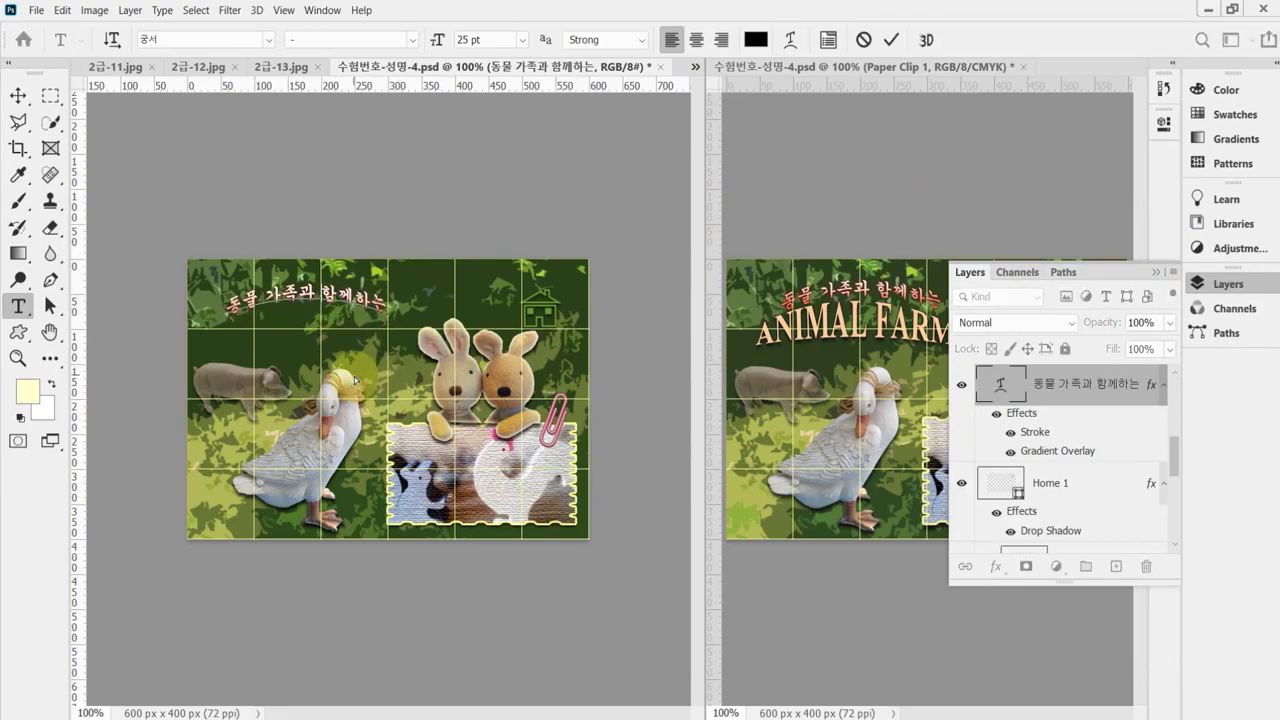
pyautogui.moveTo(356, 378); pyautogui.dragTo(371, 378)
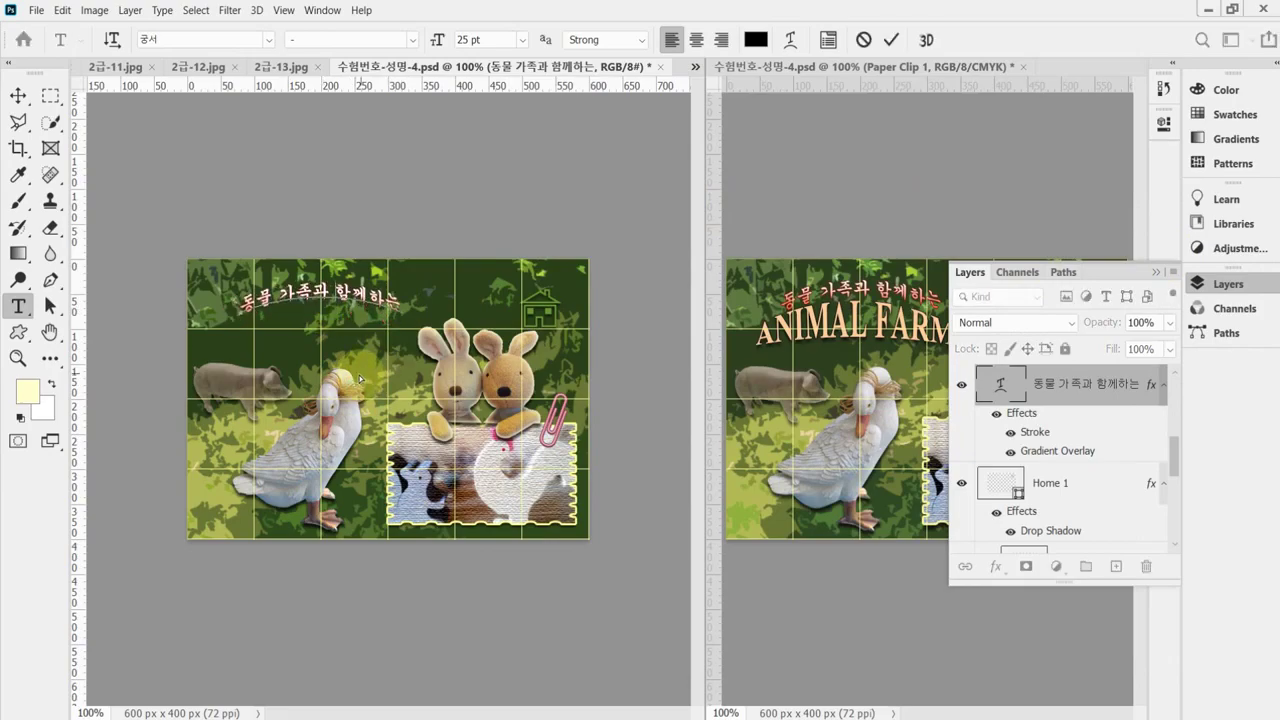
pyautogui.click(891, 42)
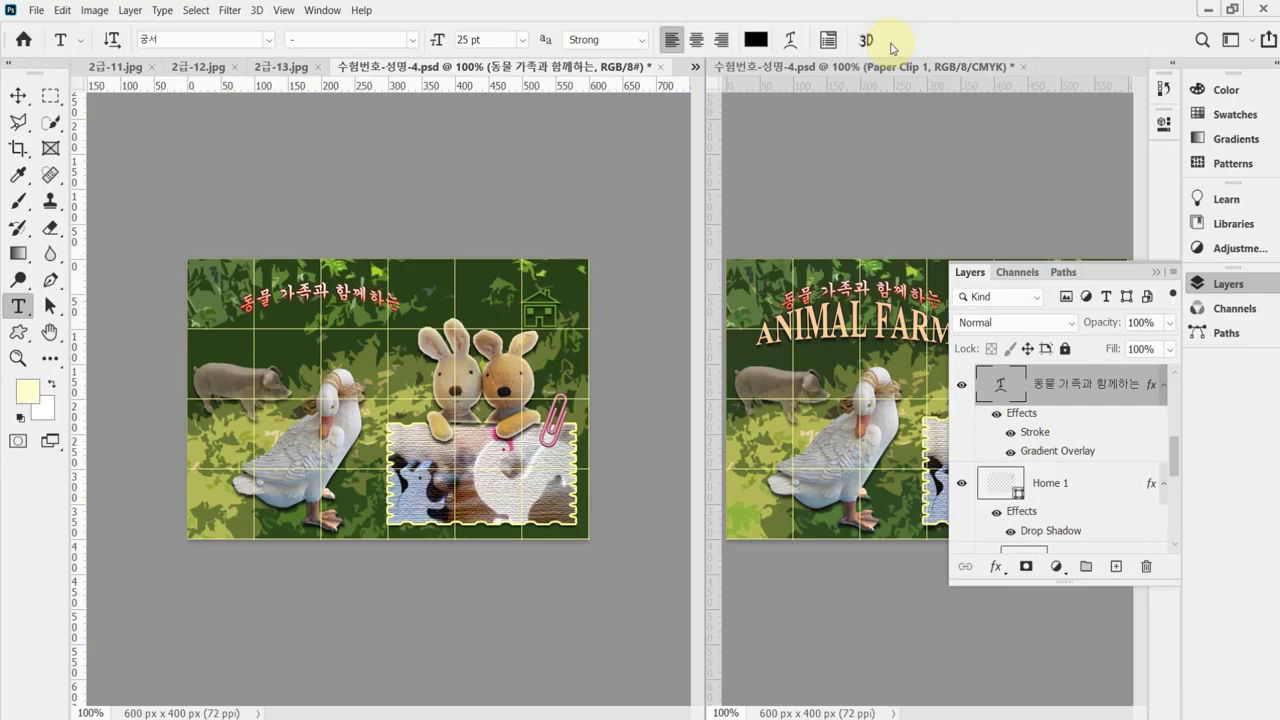
# Step: Switch to Notepad and copy the line "ANIMAL FARM"
pyautogui.click(450, 719)
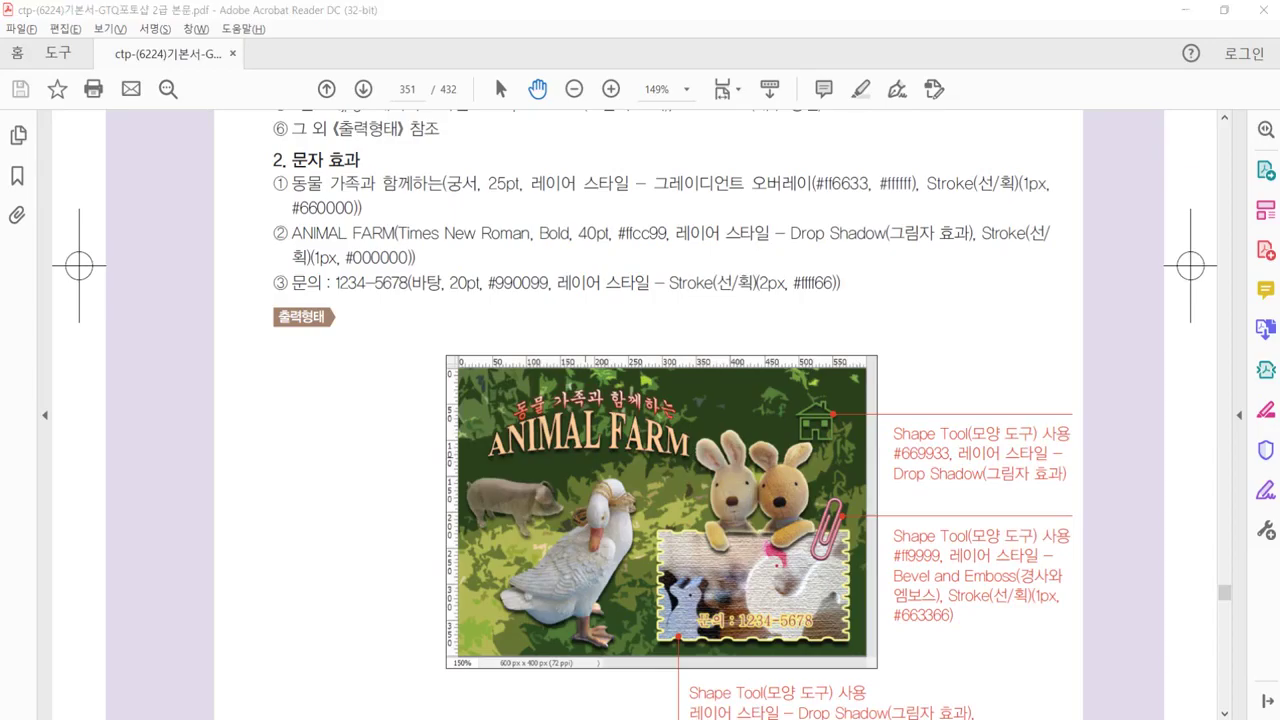
pyautogui.hotkey('alt', 'Tab')
pyautogui.hotkey('alt', 'Tab')
pyautogui.hotkey('alt', 'Tab')
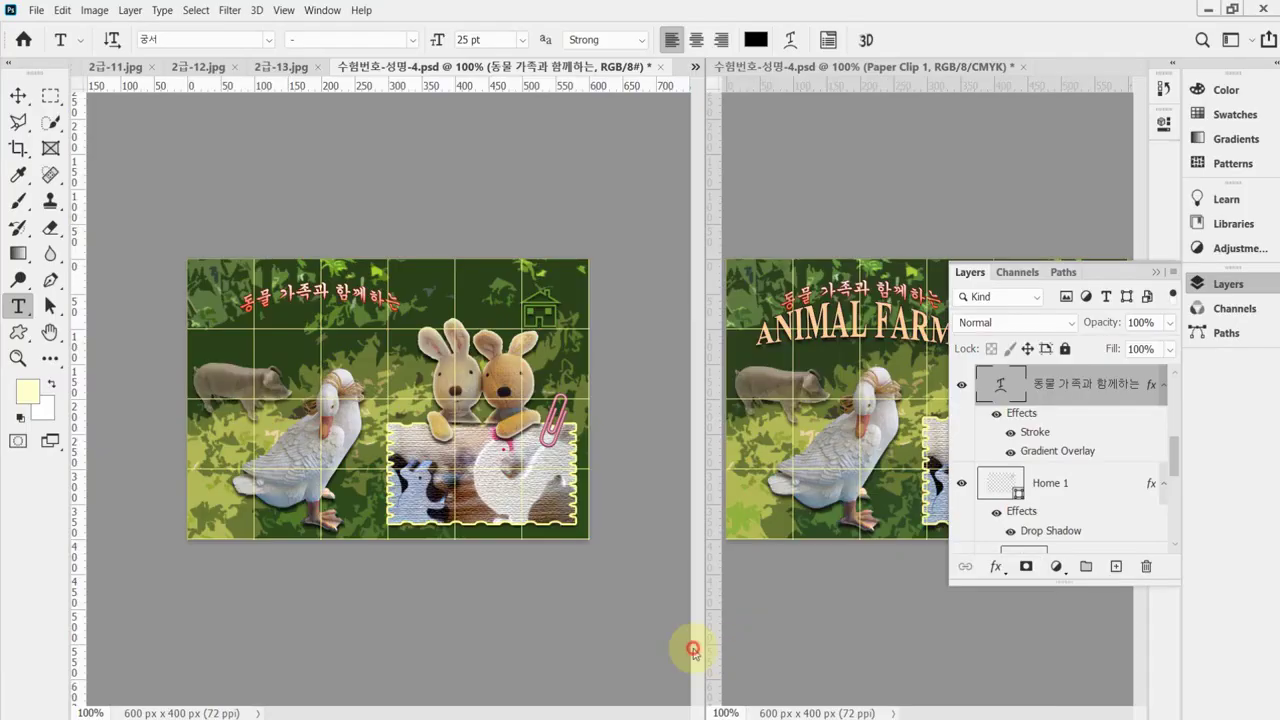
pyautogui.hotkey('alt', 'Tab')
pyautogui.moveTo(752, 642); pyautogui.dragTo(830, 642)
pyautogui.hotkey('ctrl', 'c')
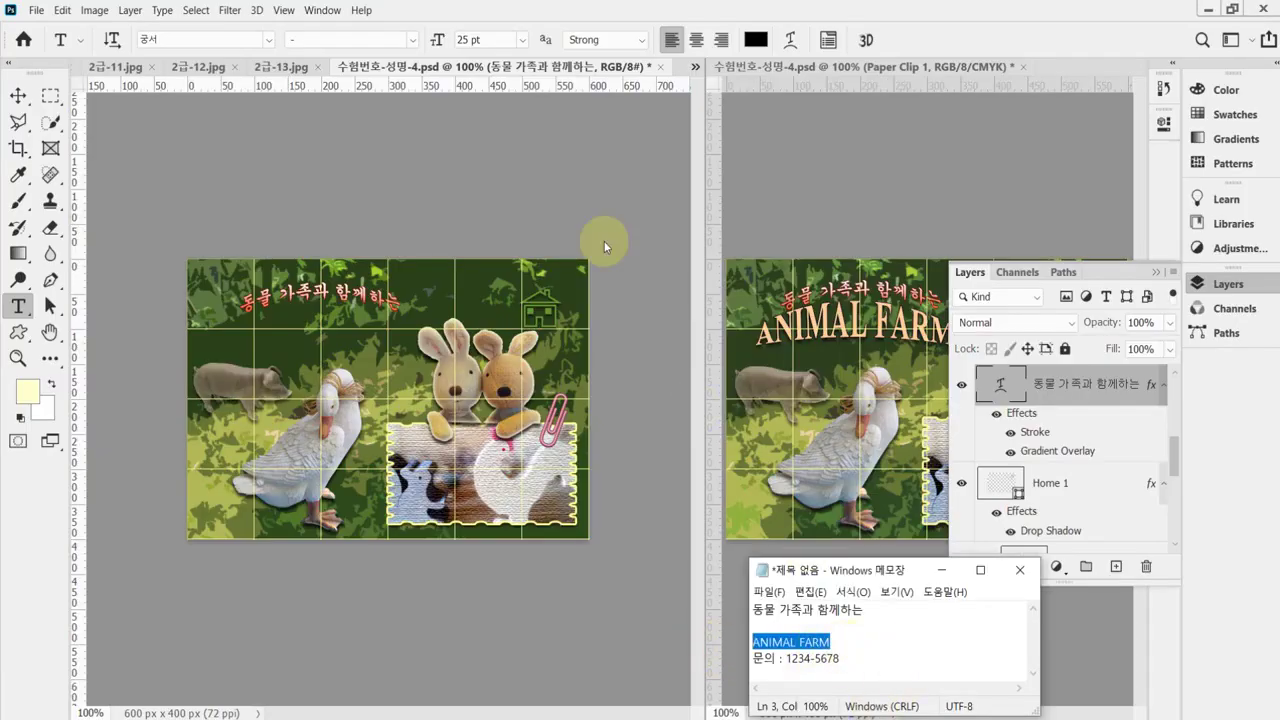
# Step: Switch back to Photoshop and start a new text below the arched heading in Times New Roman Bold at 40 pt
pyautogui.click(471, 12)
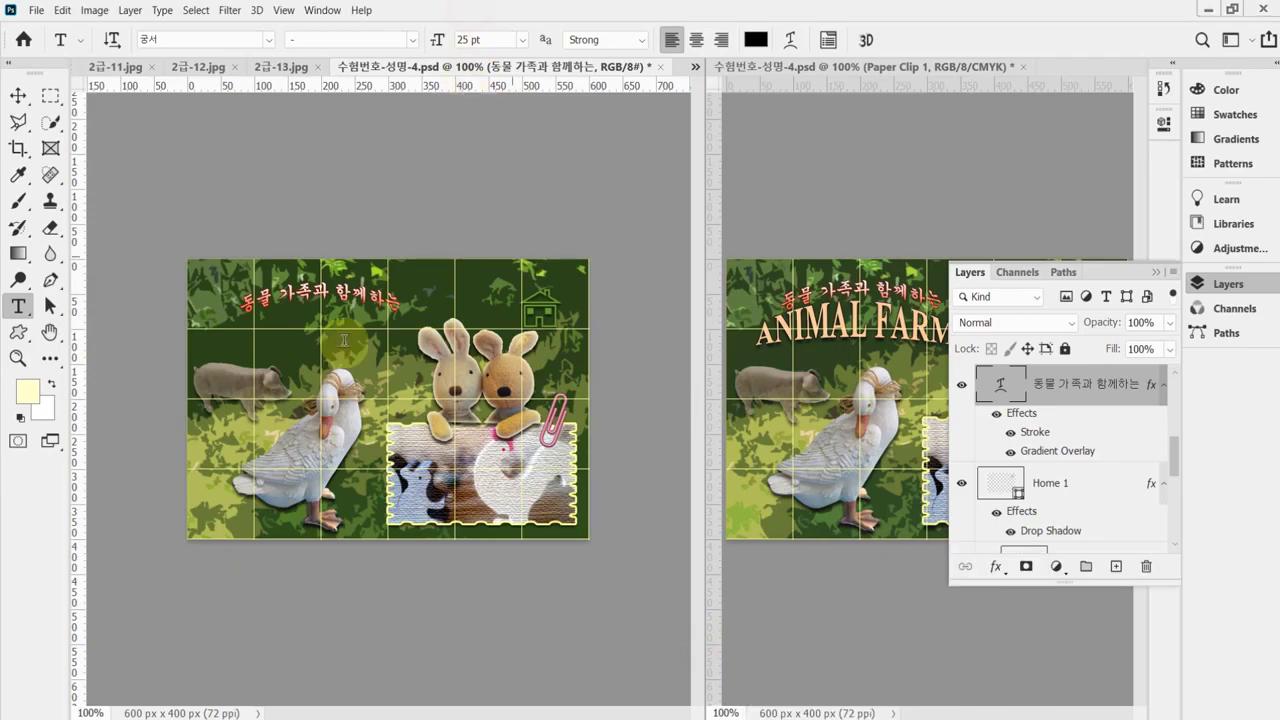
pyautogui.click(221, 340)
pyautogui.click(200, 41)
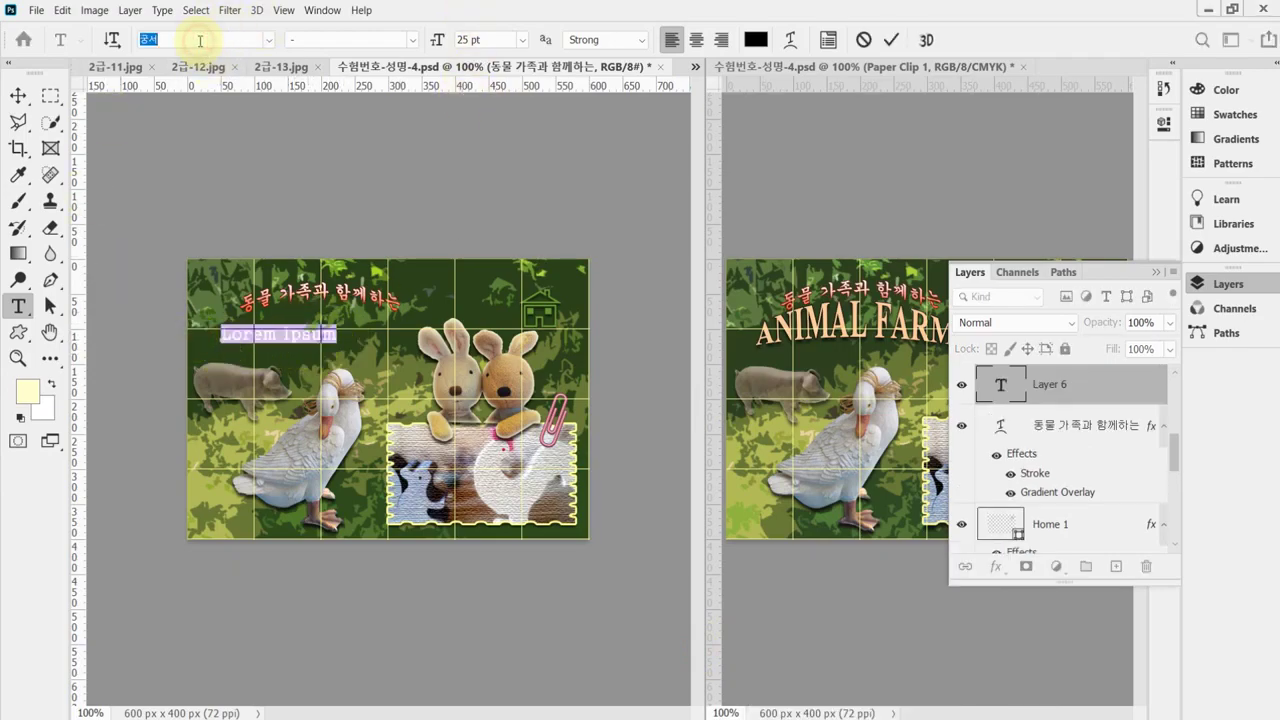
pyautogui.write('tim')
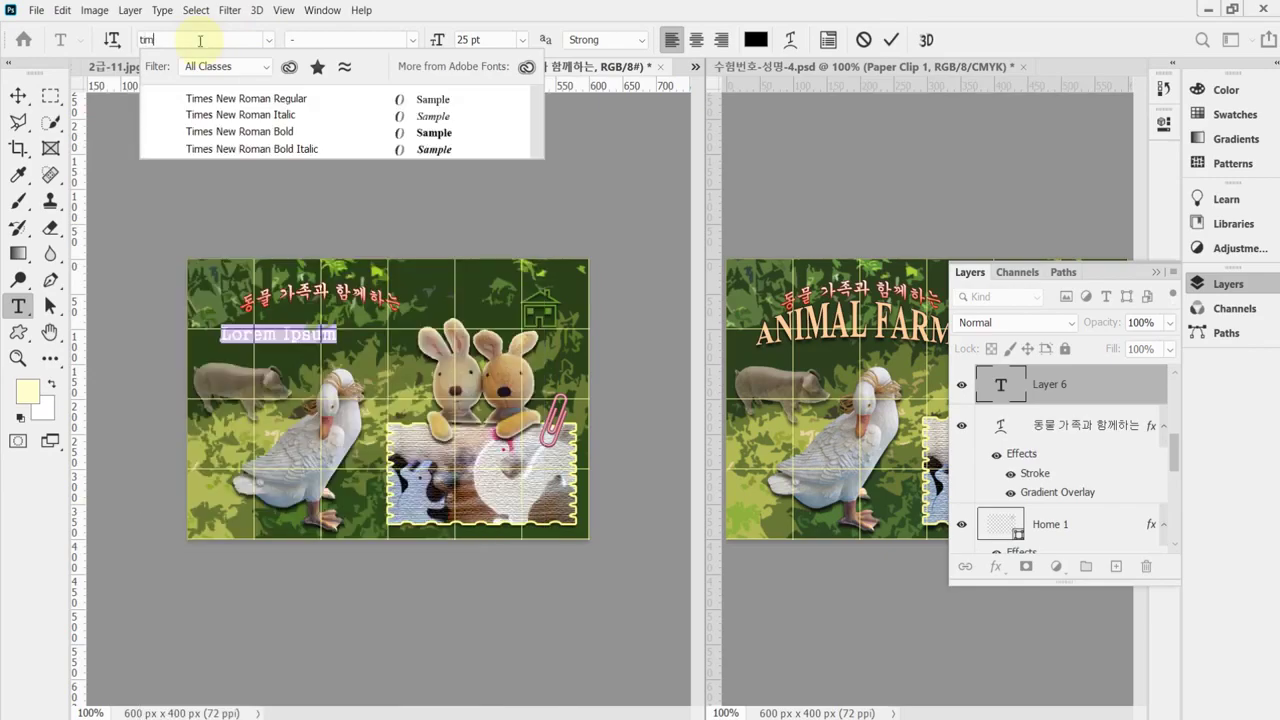
pyautogui.click(322, 131)
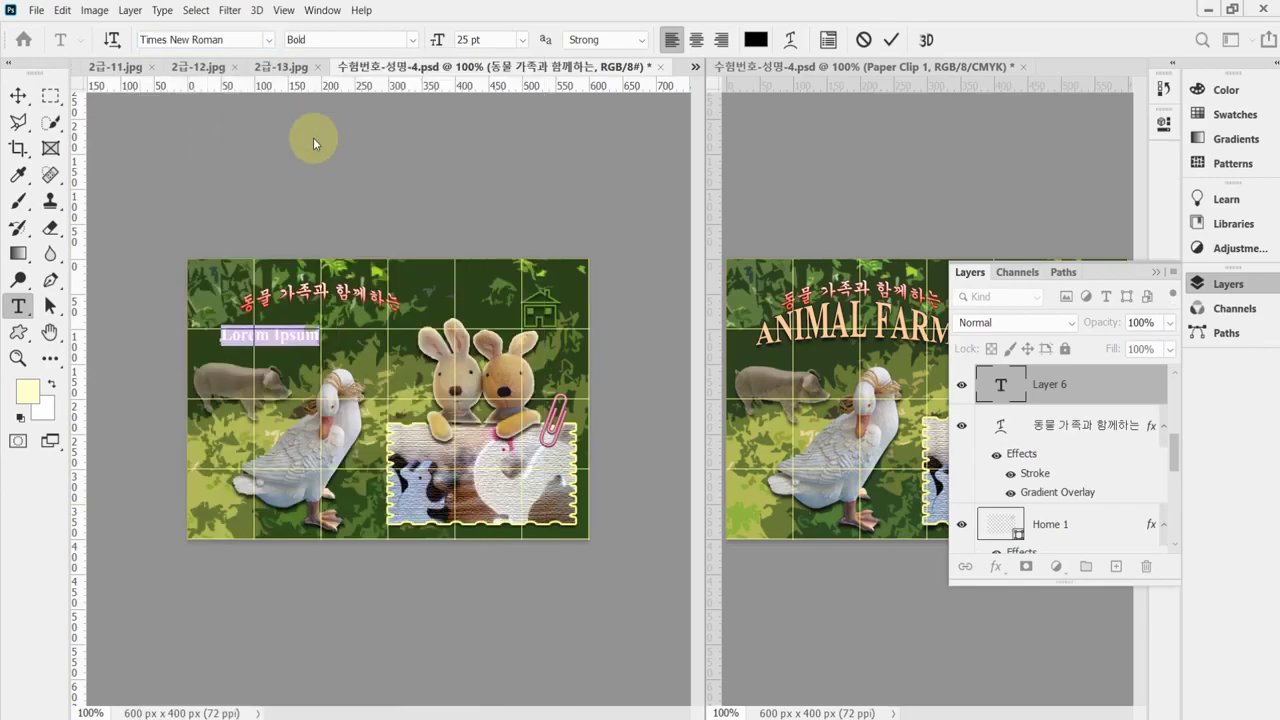
pyautogui.click(494, 39)
pyautogui.write('4')
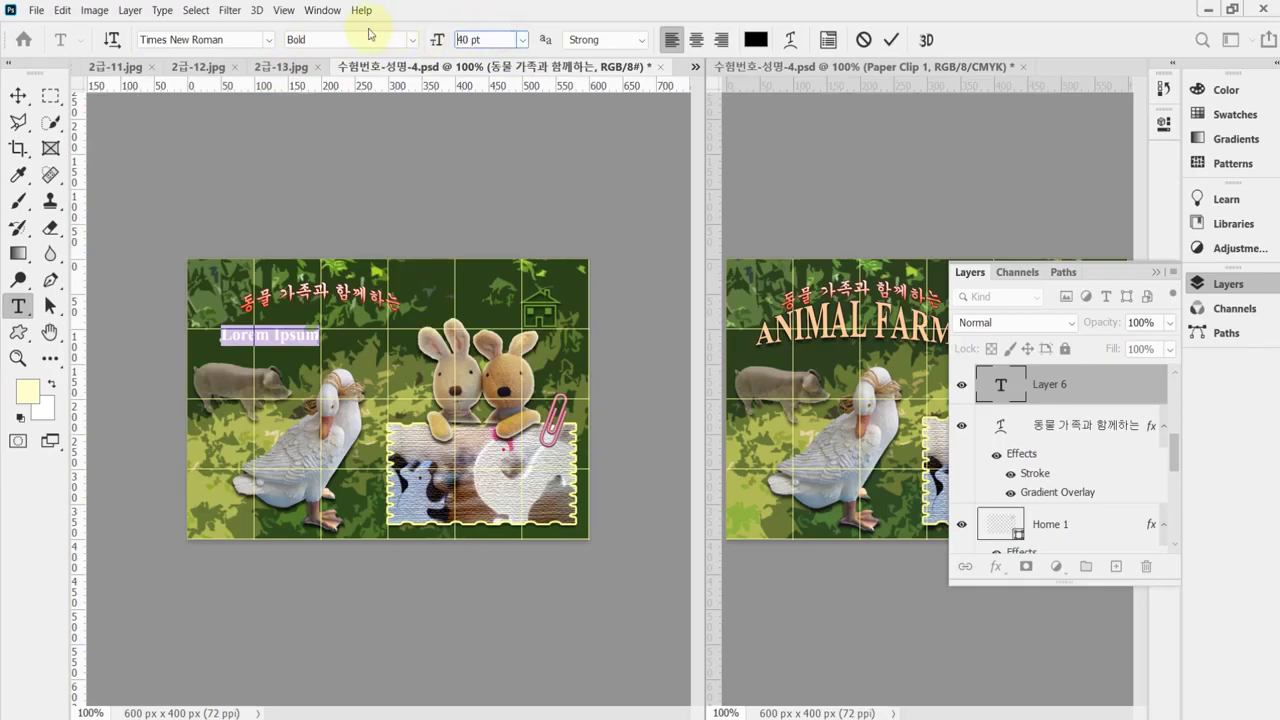
pyautogui.write('0')
pyautogui.press('Return')
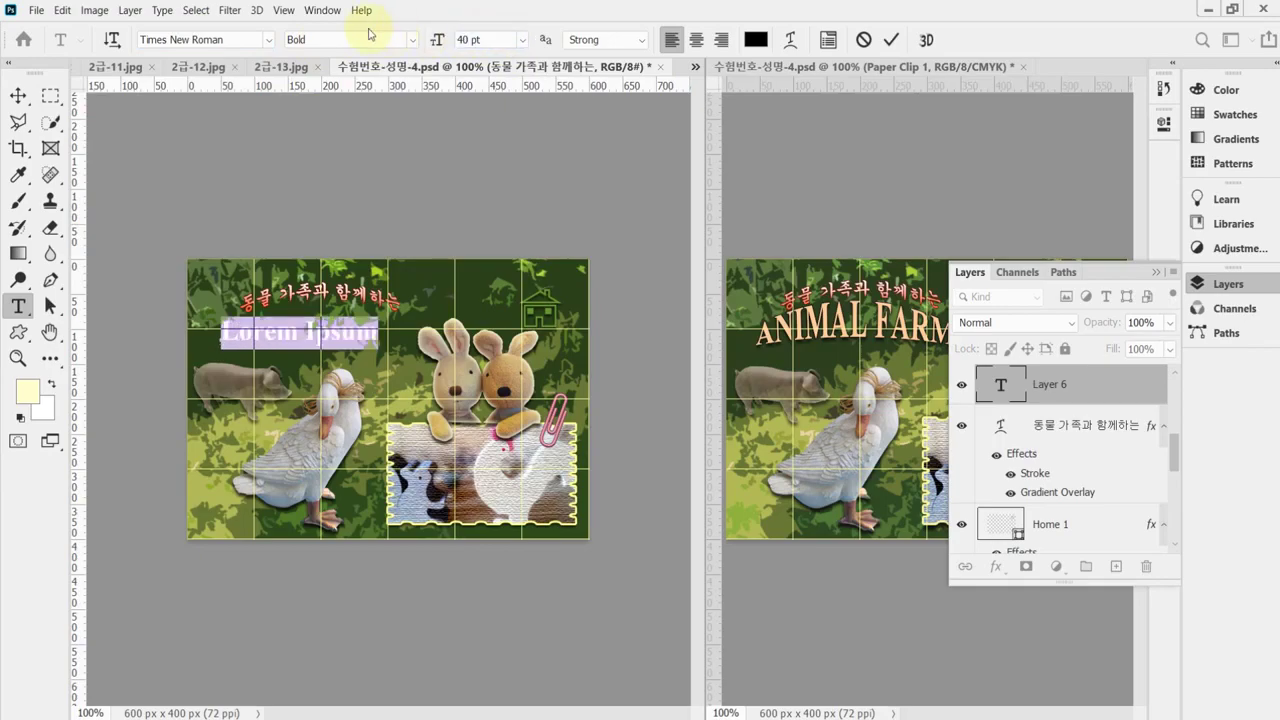
# Step: Set the text colour to ffcc99 and paste "ANIMAL FARM" as the title text
pyautogui.click(754, 40)
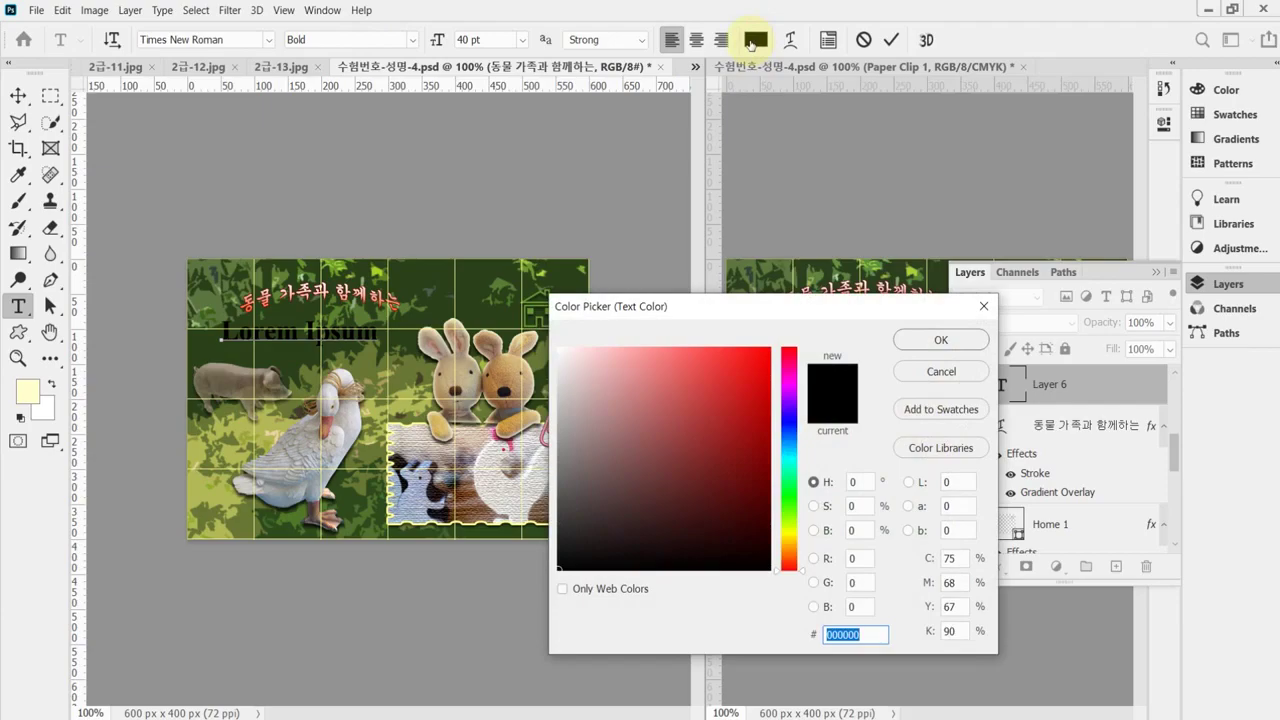
pyautogui.write('fc')
pyautogui.press('Return')
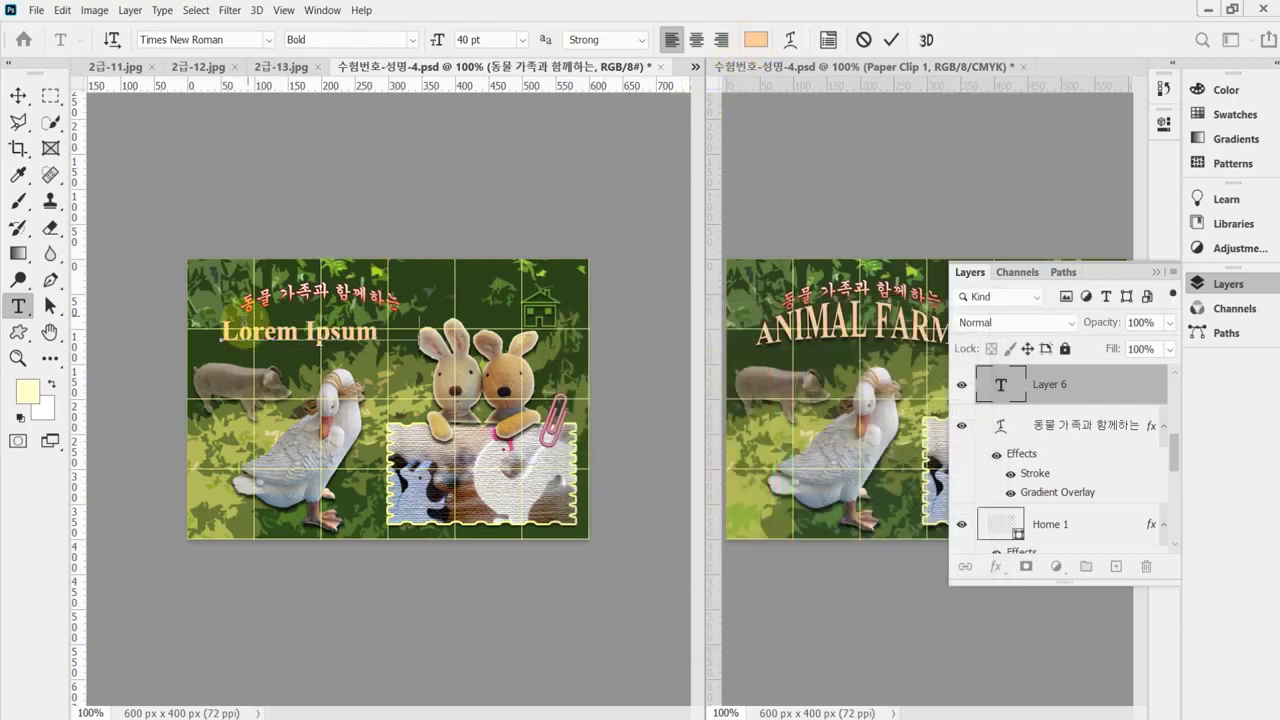
pyautogui.hotkey('ctrl', 'v')
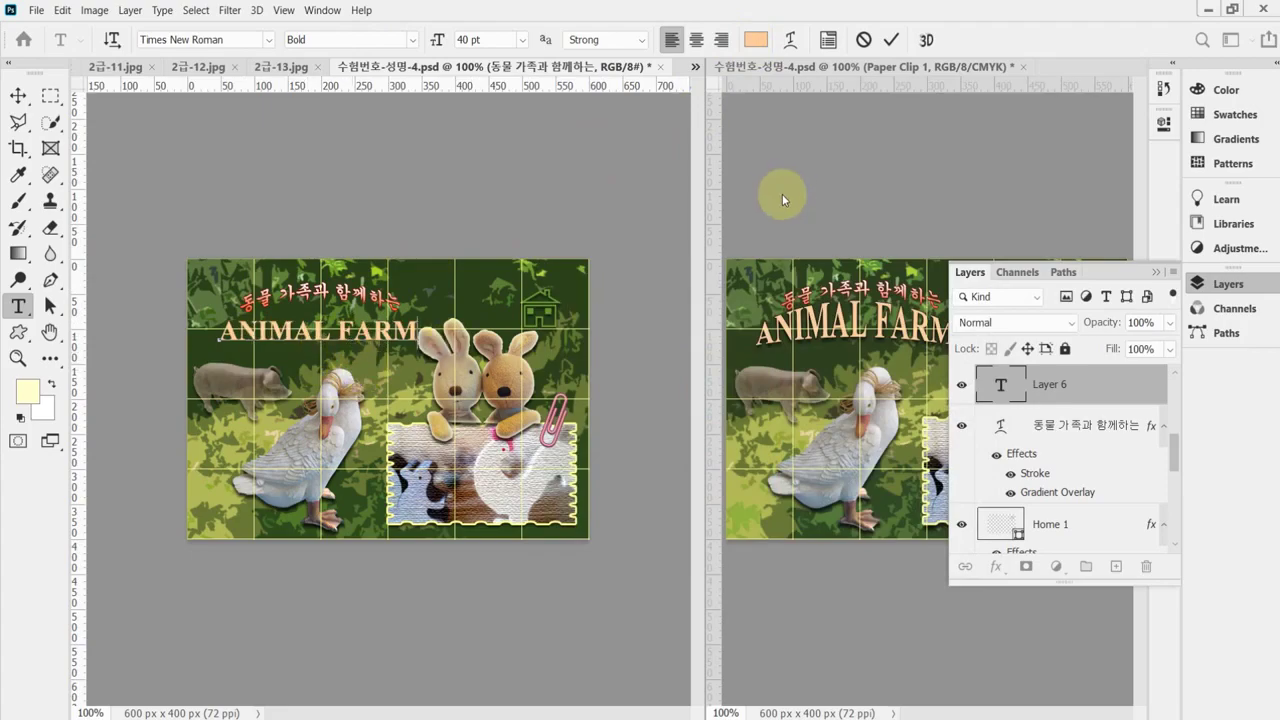
# Step: Warp the title with the horizontal Arc Upper style at a 35% bend and position it just beneath the heading
pyautogui.click(790, 40)
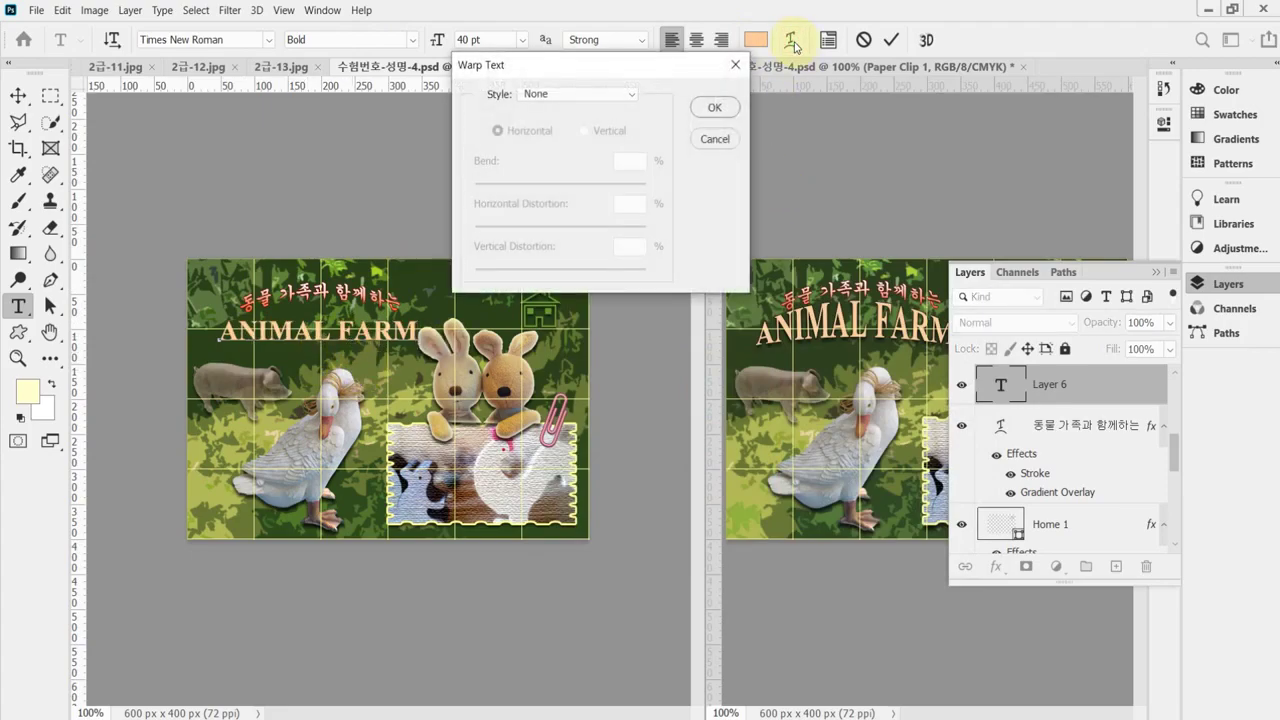
pyautogui.click(576, 96)
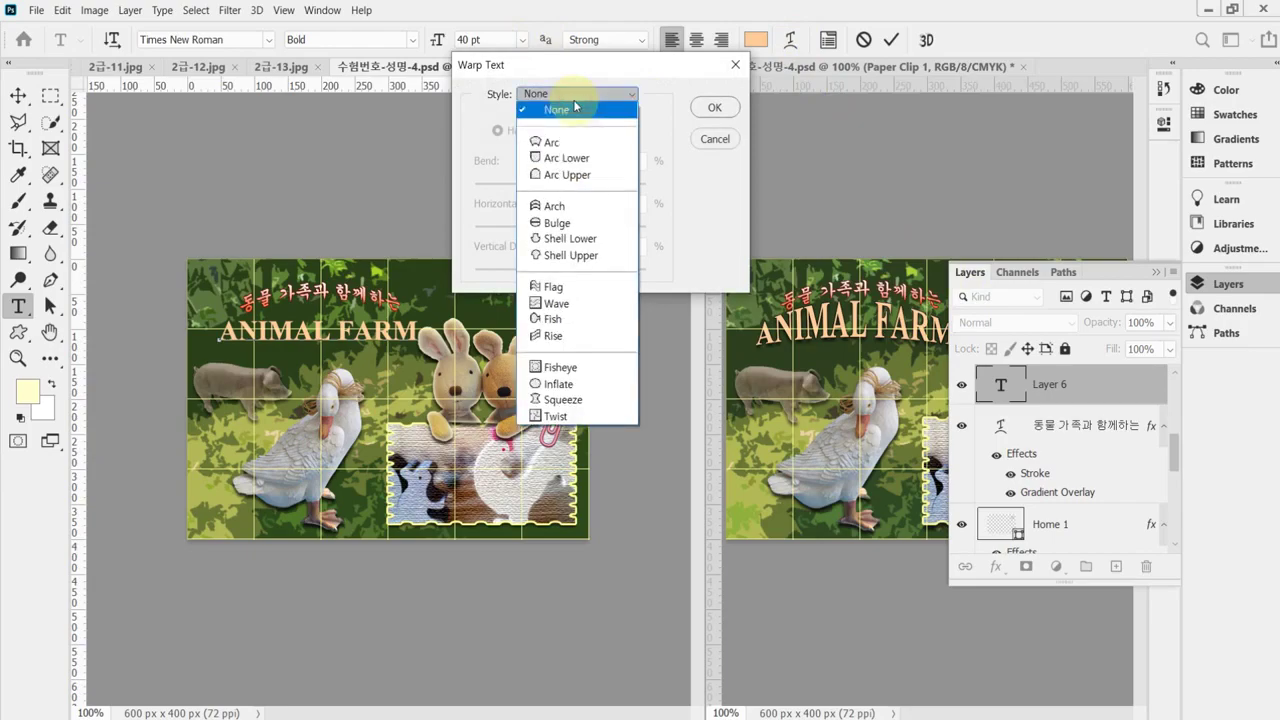
pyautogui.click(540, 176)
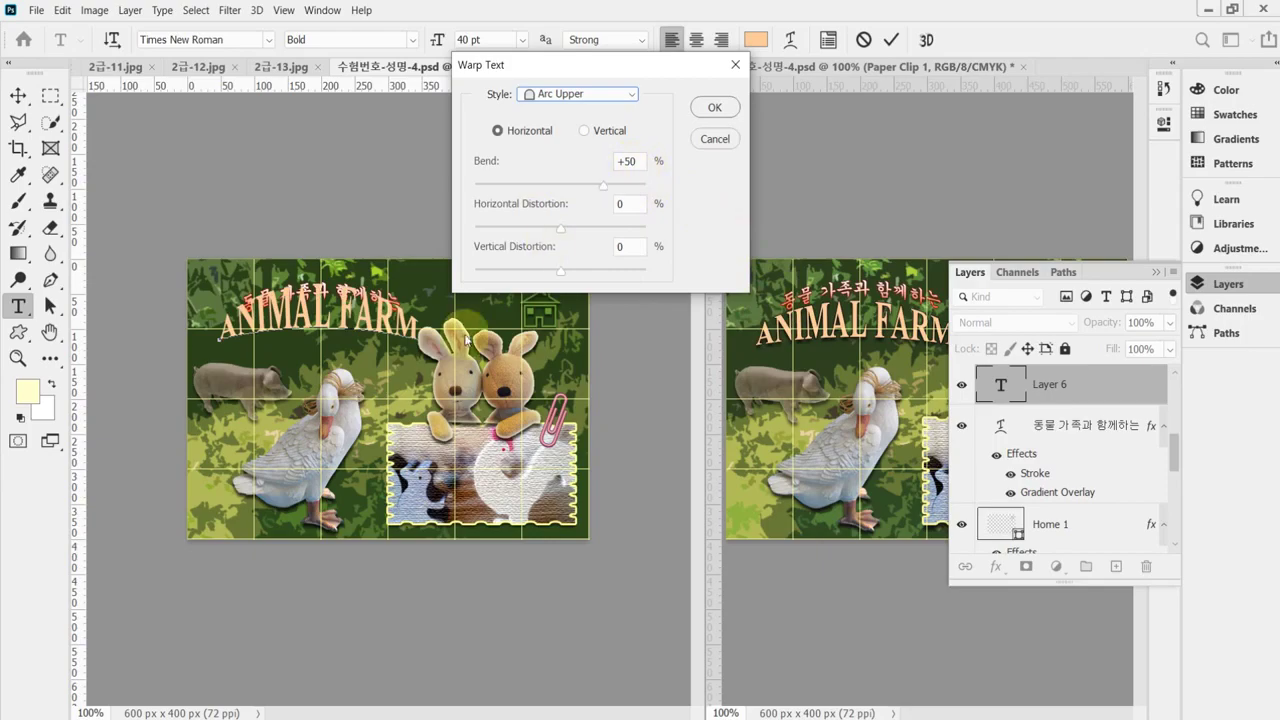
pyautogui.click(643, 153)
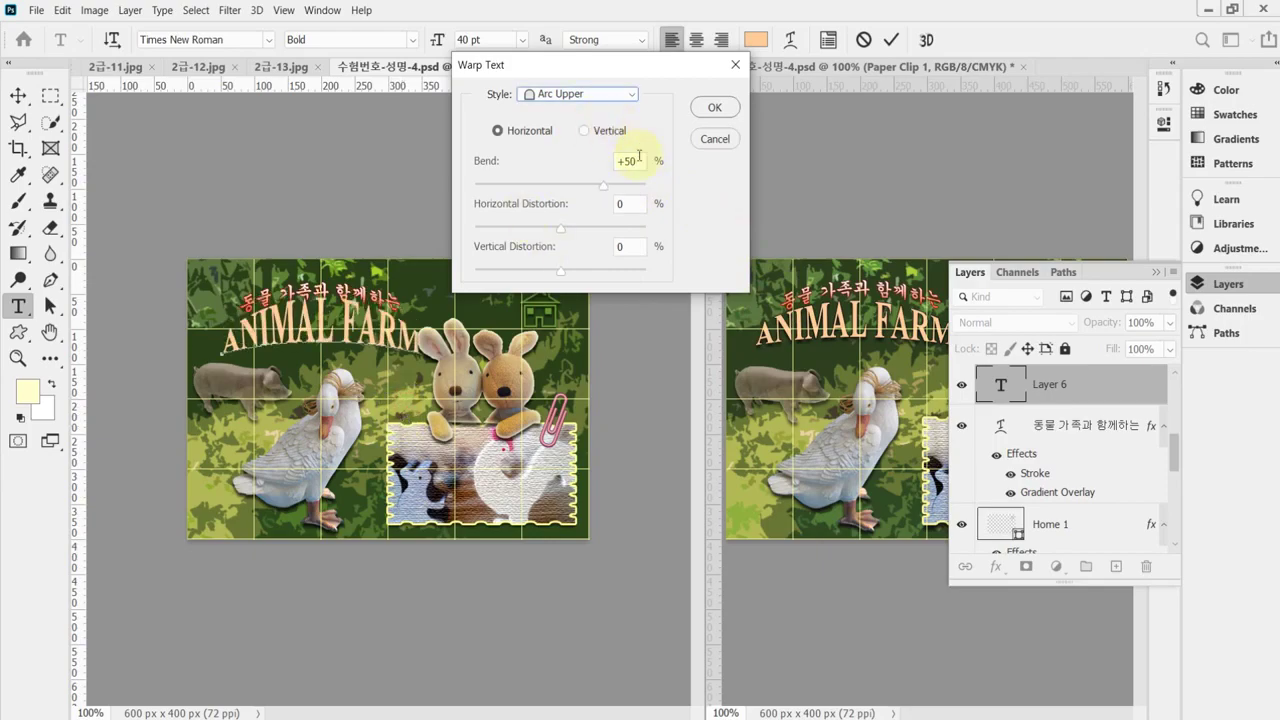
pyautogui.click(634, 162)
pyautogui.write('35')
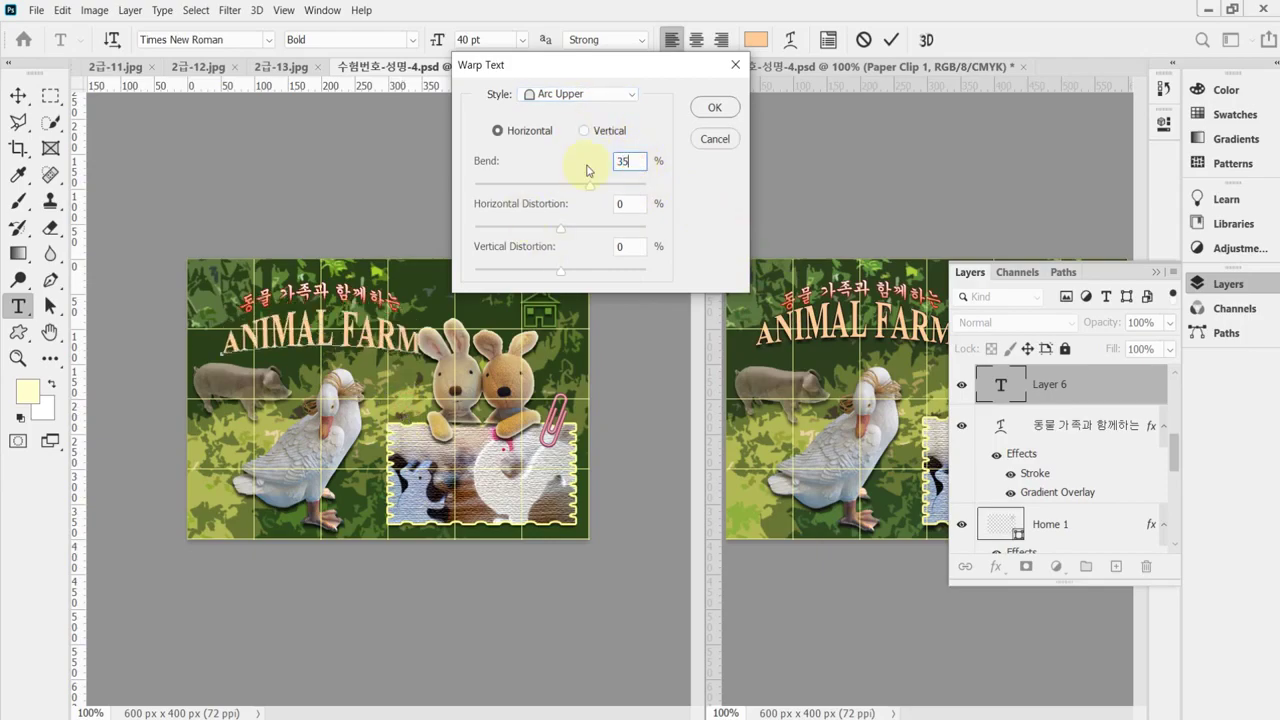
pyautogui.press('Return')
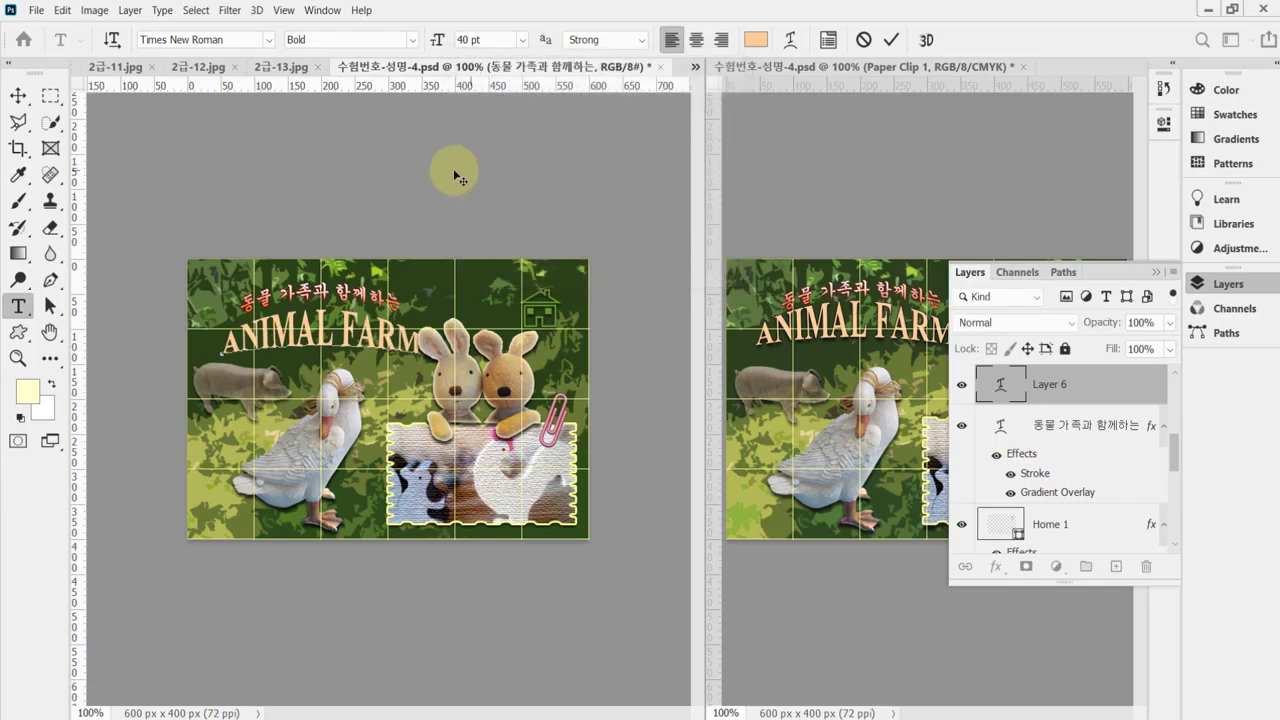
pyautogui.moveTo(418, 388); pyautogui.dragTo(416, 387)
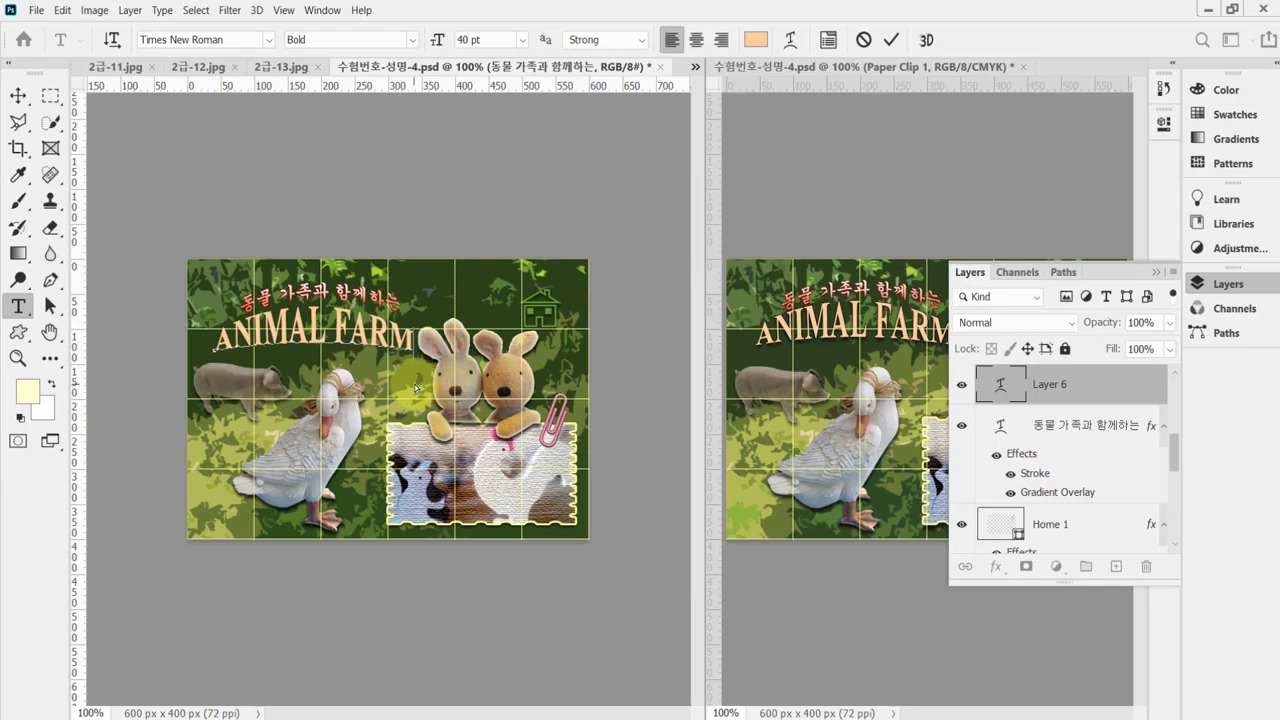
# Step: Add a 1 px outside Stroke in colour 000000 to the ANIMAL FARM layer and save the document
pyautogui.click(993, 566)
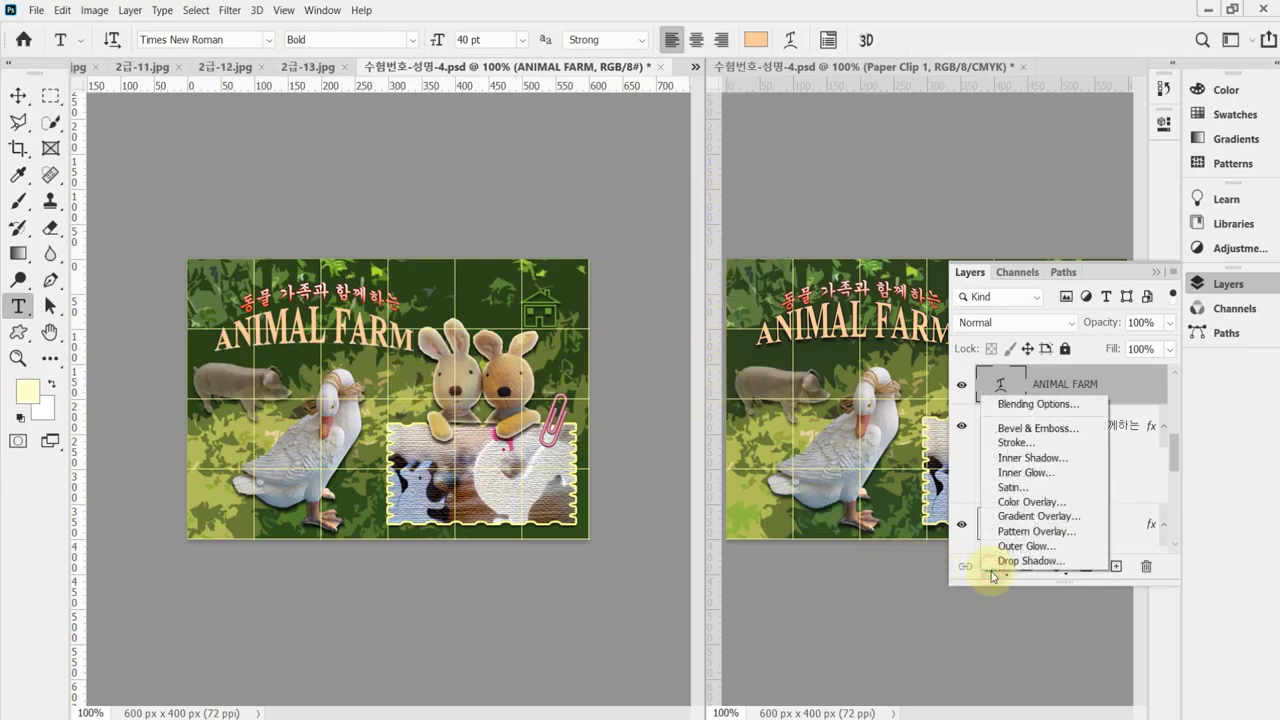
pyautogui.click(1028, 446)
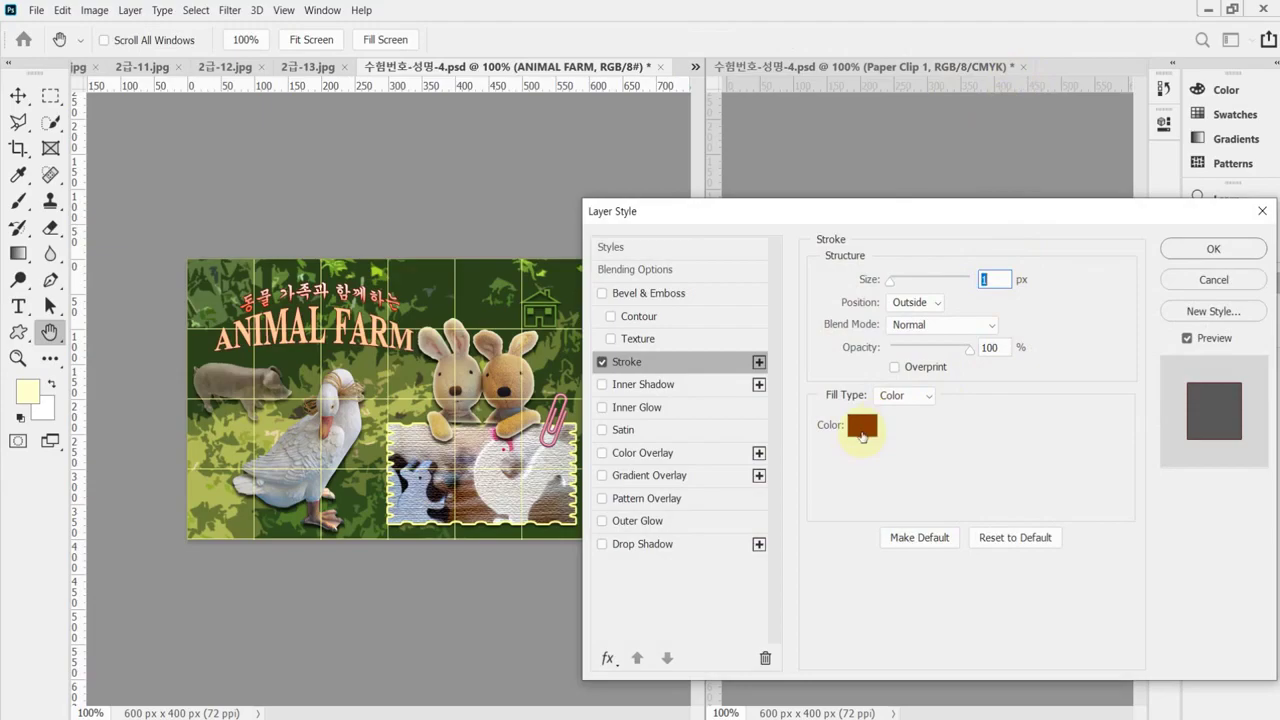
pyautogui.click(862, 425)
pyautogui.moveTo(608, 523); pyautogui.dragTo(547, 572)
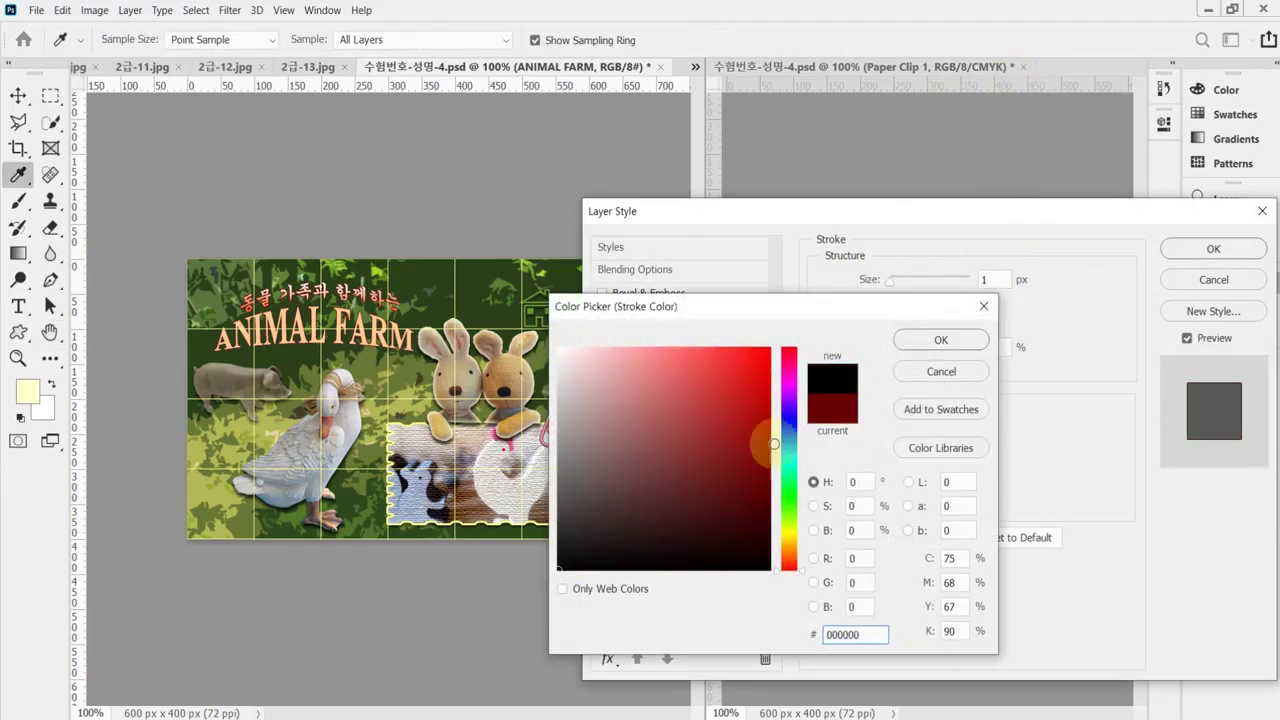
pyautogui.click(941, 340)
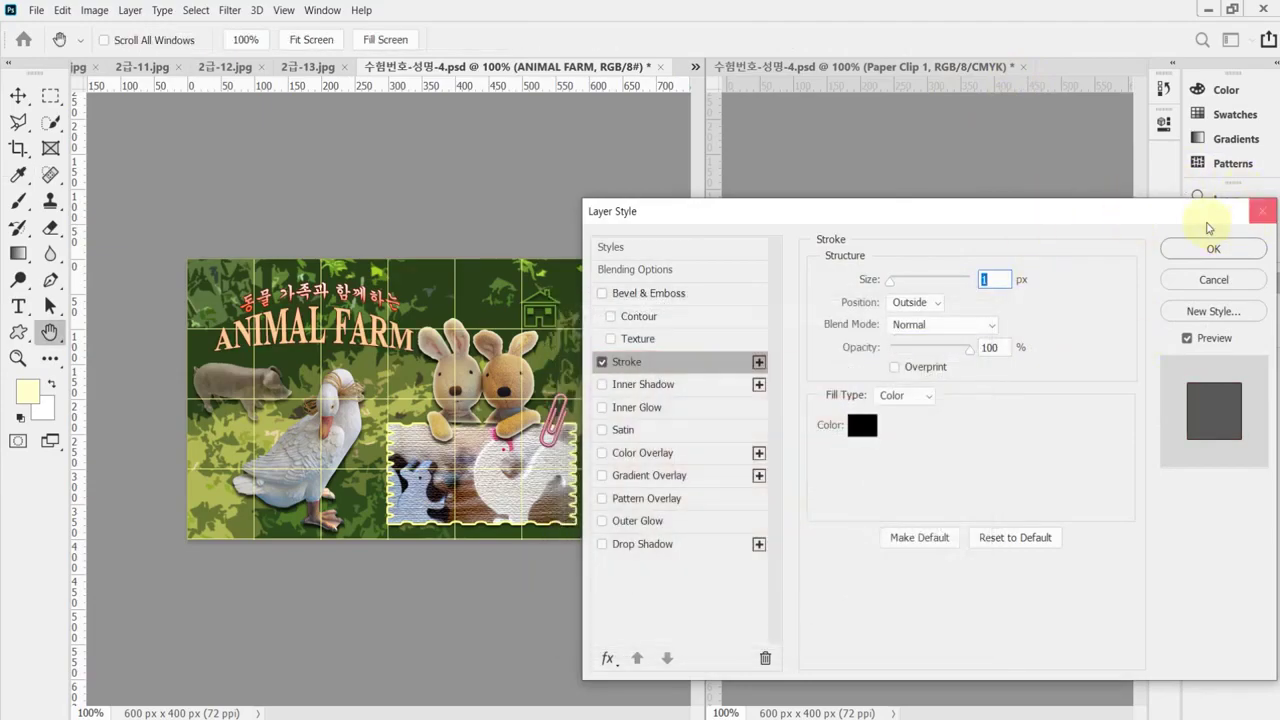
pyautogui.click(1212, 248)
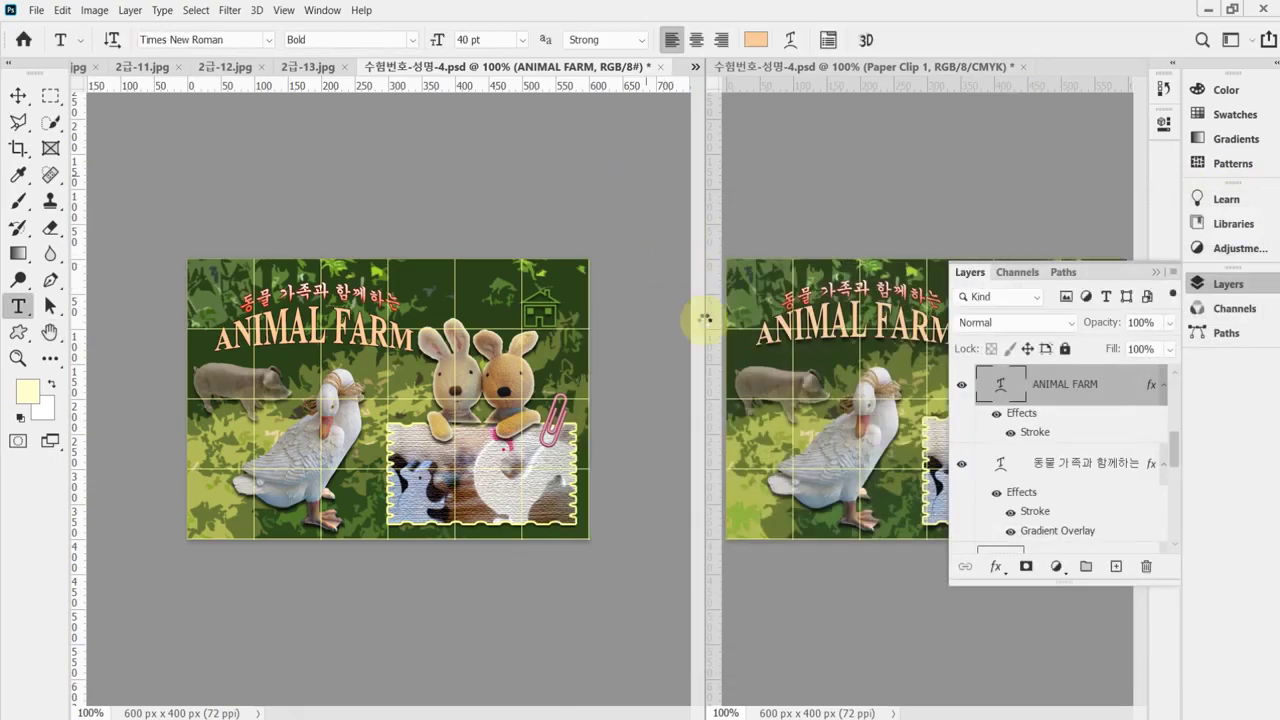
pyautogui.hotkey('ctrl', 's')
# Step: Check the contact text's specification in the PDF and copy the contact line from Notepad
pyautogui.hotkey('alt', 'Tab')
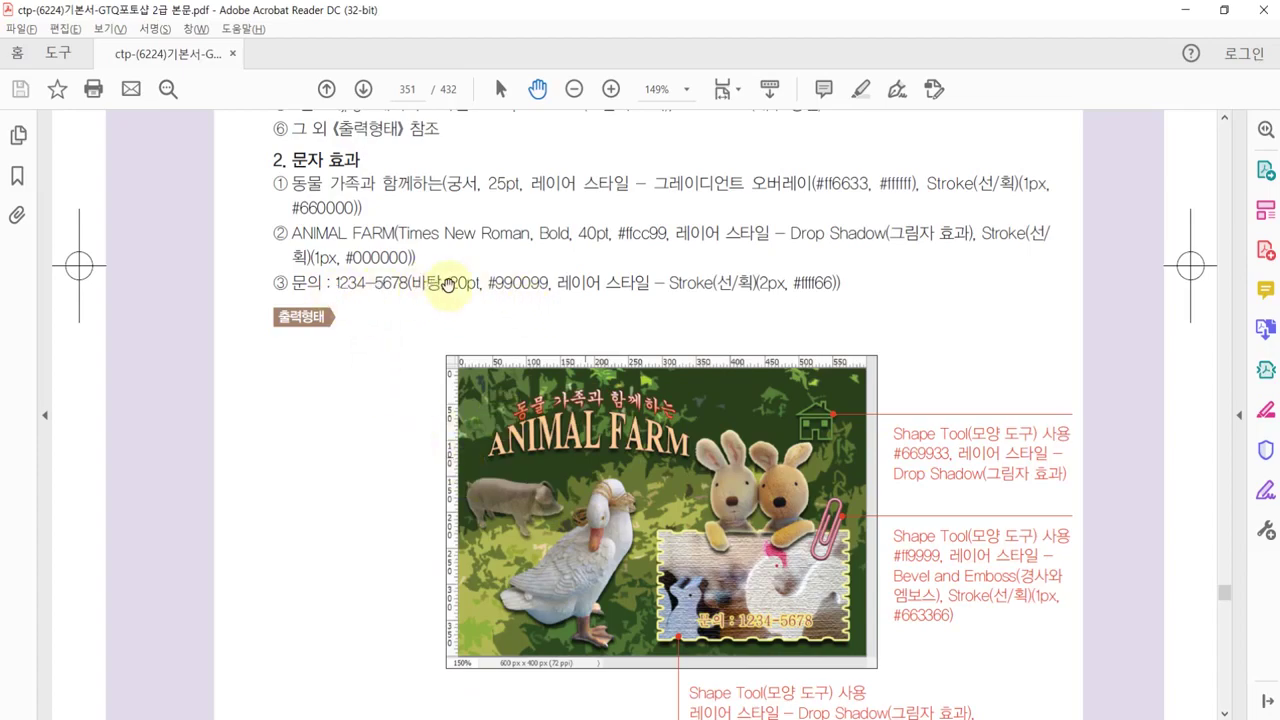
pyautogui.hotkey('alt', 'Tab')
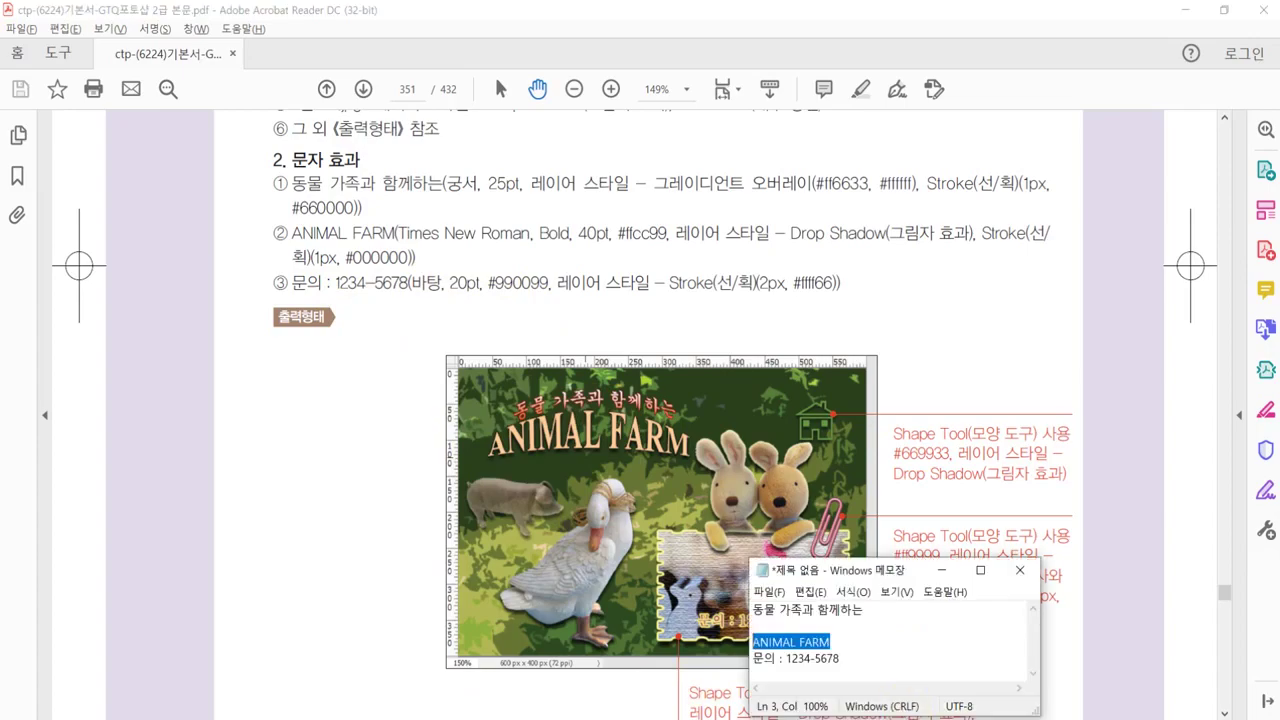
pyautogui.moveTo(842, 658); pyautogui.dragTo(700, 682)
pyautogui.hotkey('ctrl', 'c')
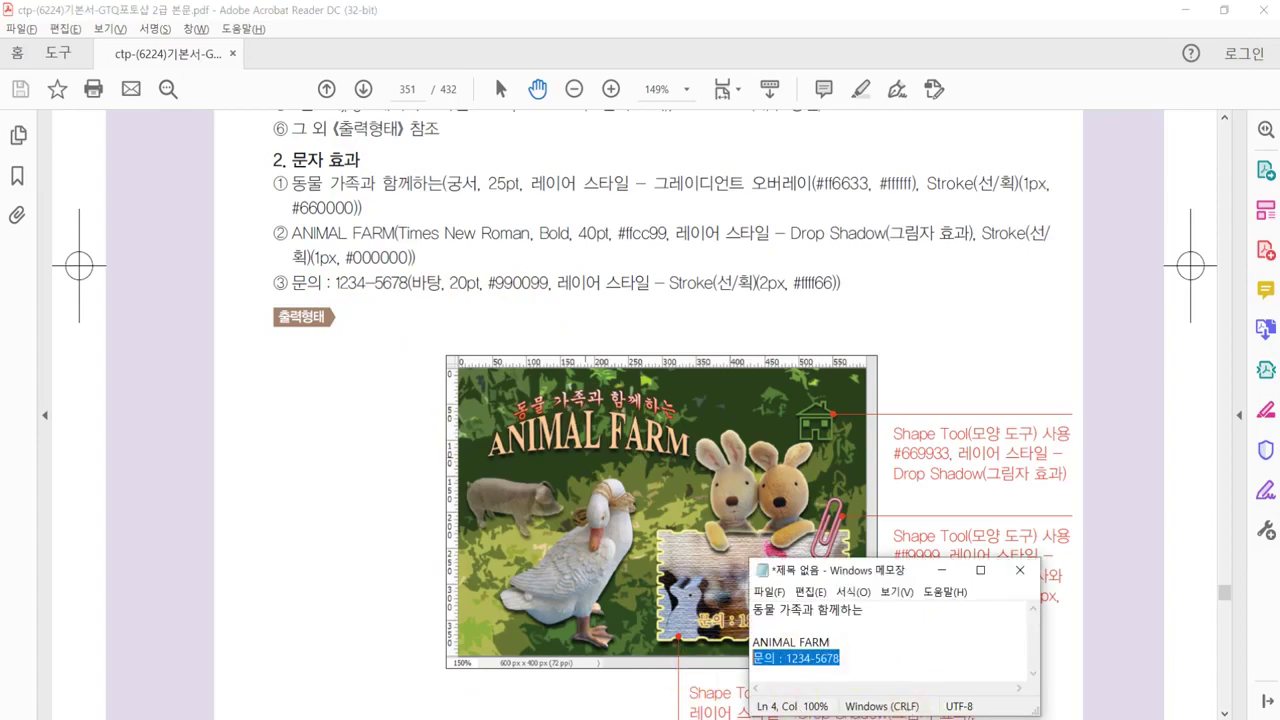
# Step: Return to Photoshop and paste the contact line as a new text over the lower part of the stamp photo
pyautogui.hotkey('alt', 'Tab')
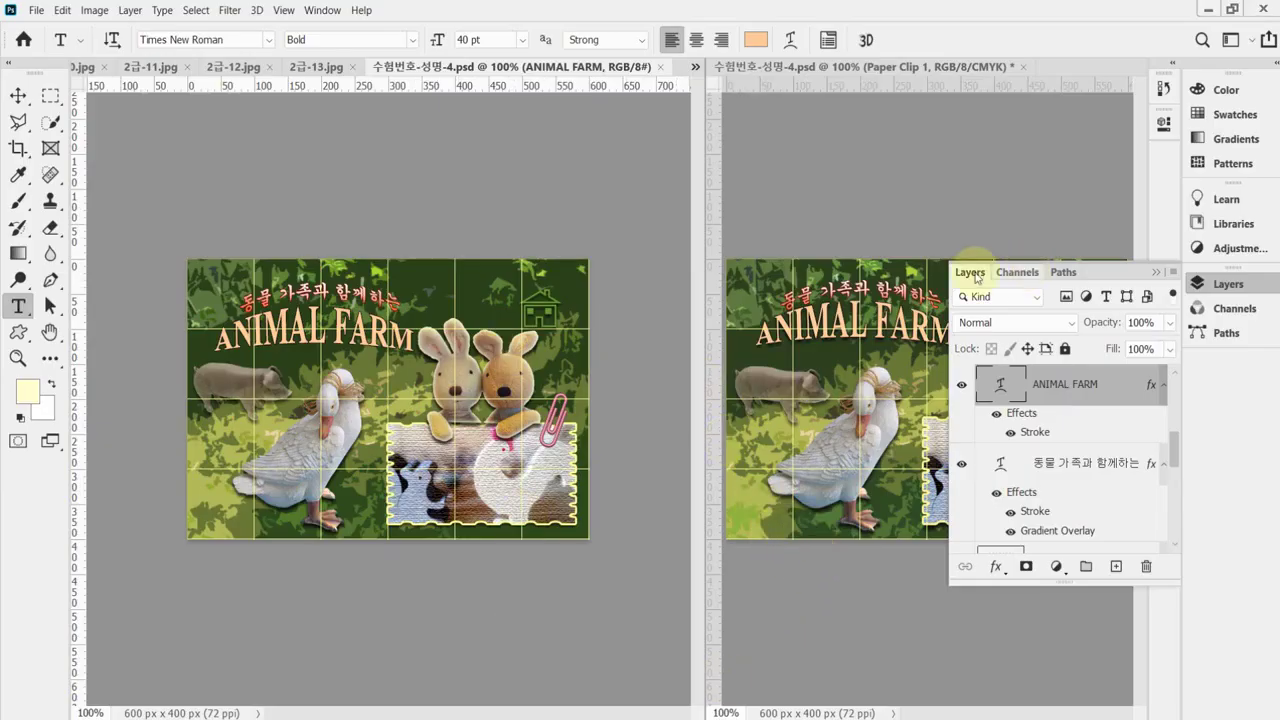
pyautogui.click(426, 505)
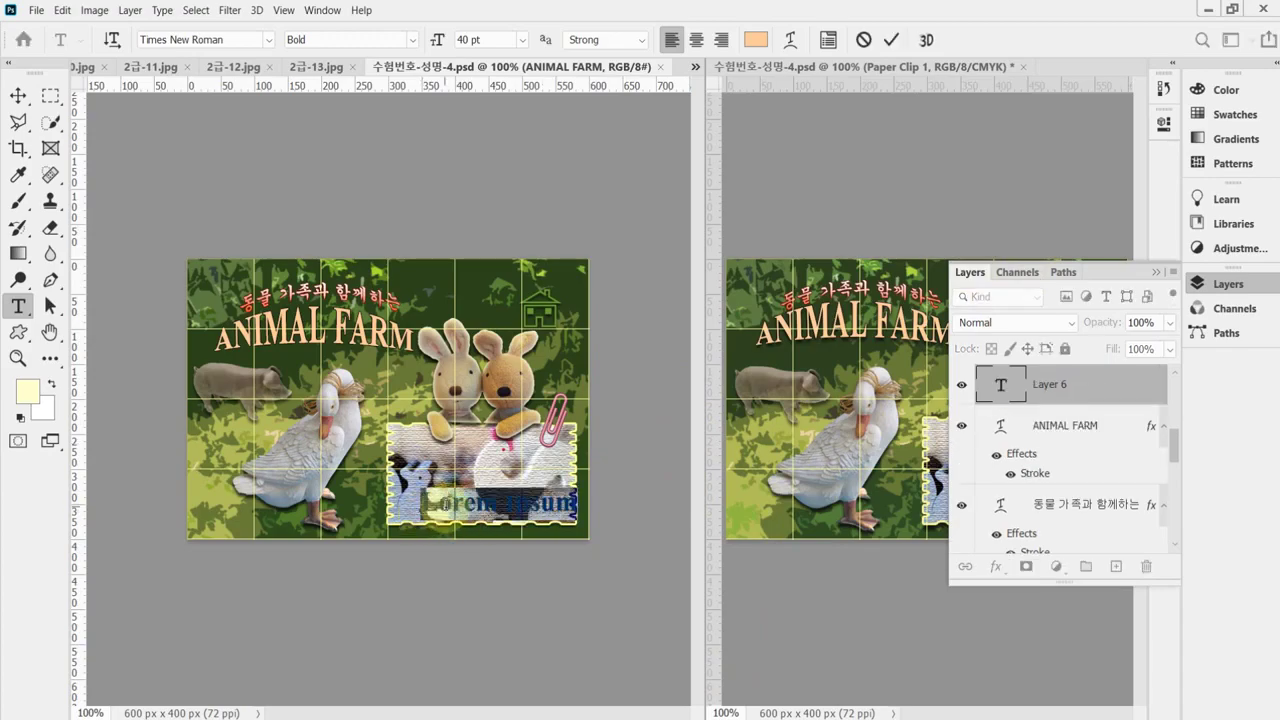
pyautogui.hotkey('ctrl', 'v')
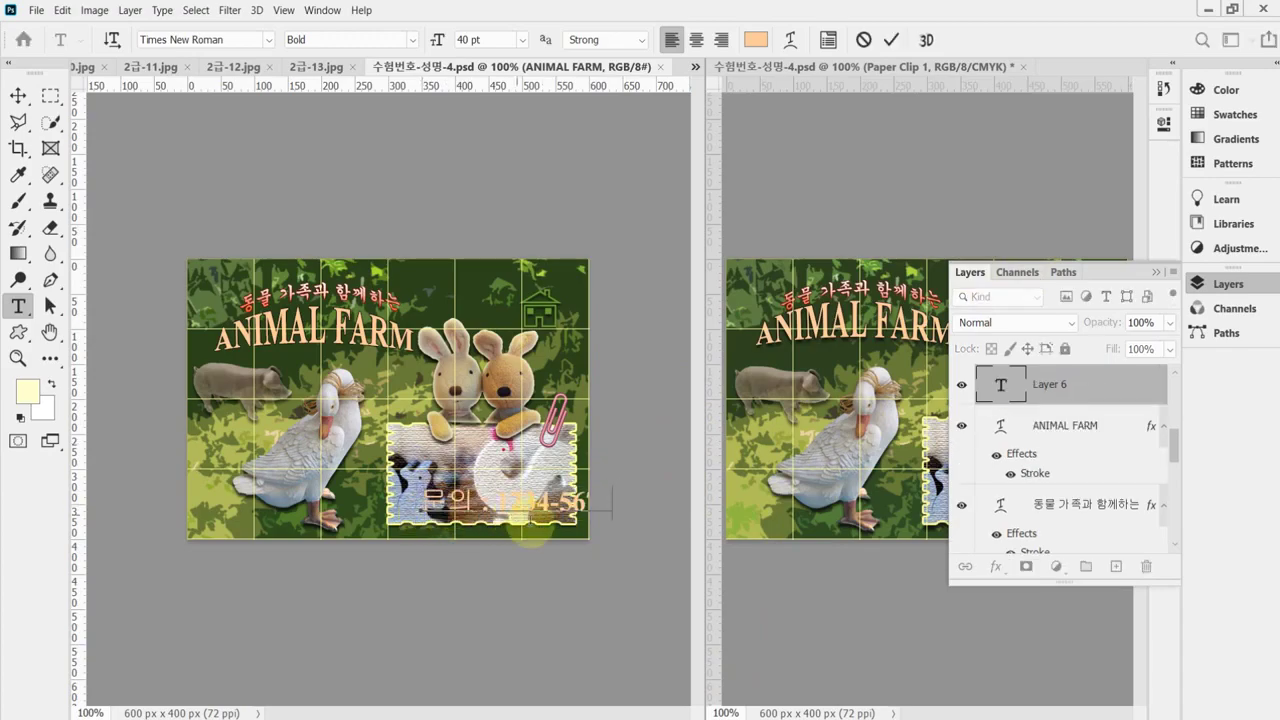
# Step: Format the whole contact line in the 바탕 font at 20 pt with text colour 990099
pyautogui.tripleClick(516, 503)
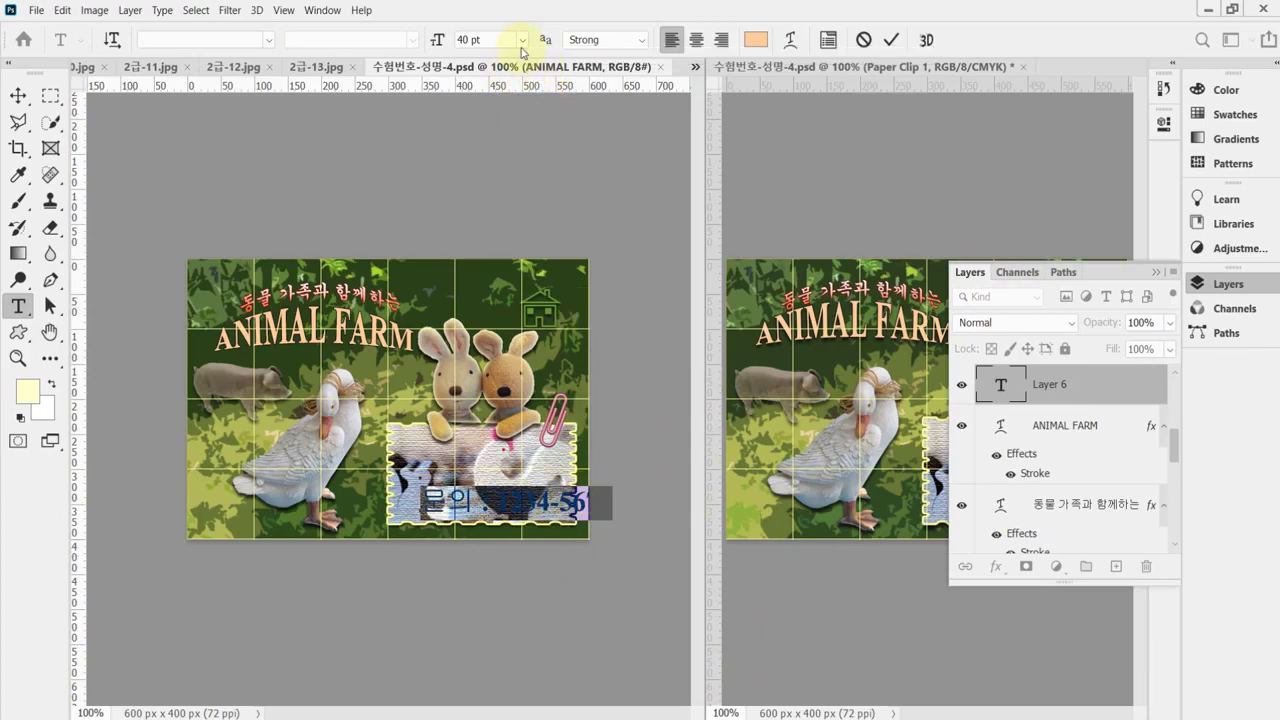
pyautogui.click(267, 40)
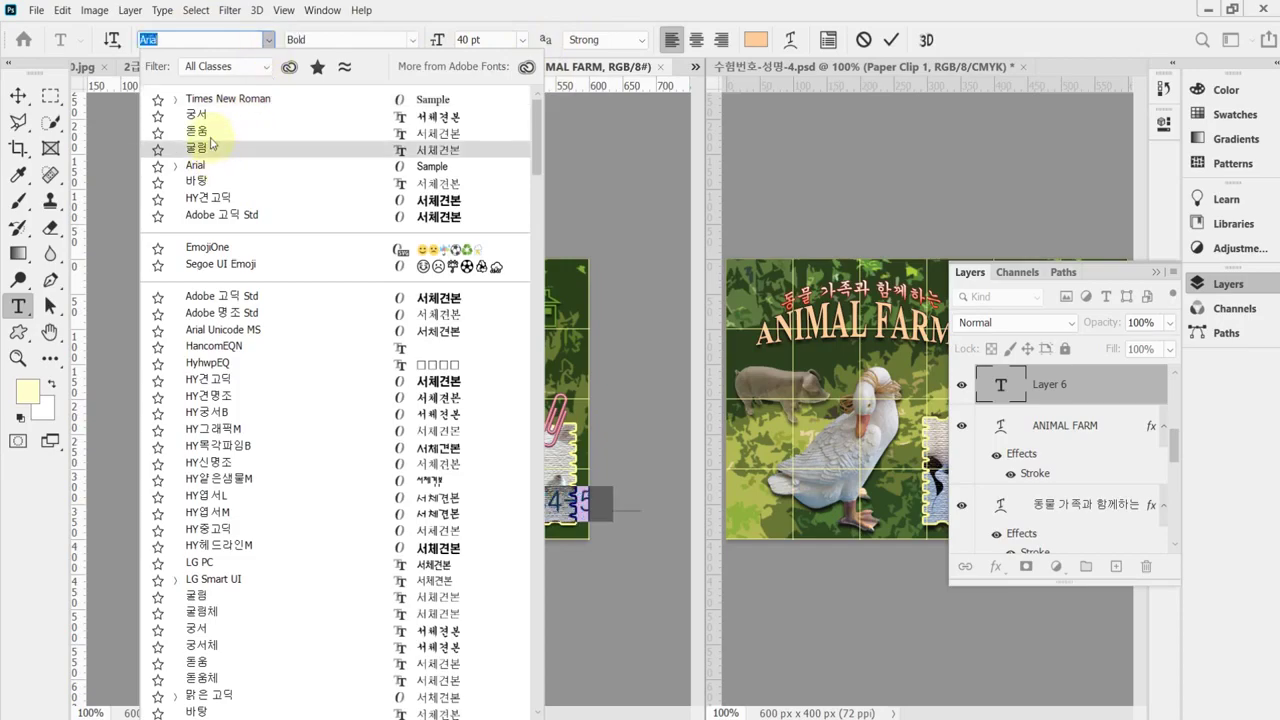
pyautogui.click(214, 183)
pyautogui.click(491, 40)
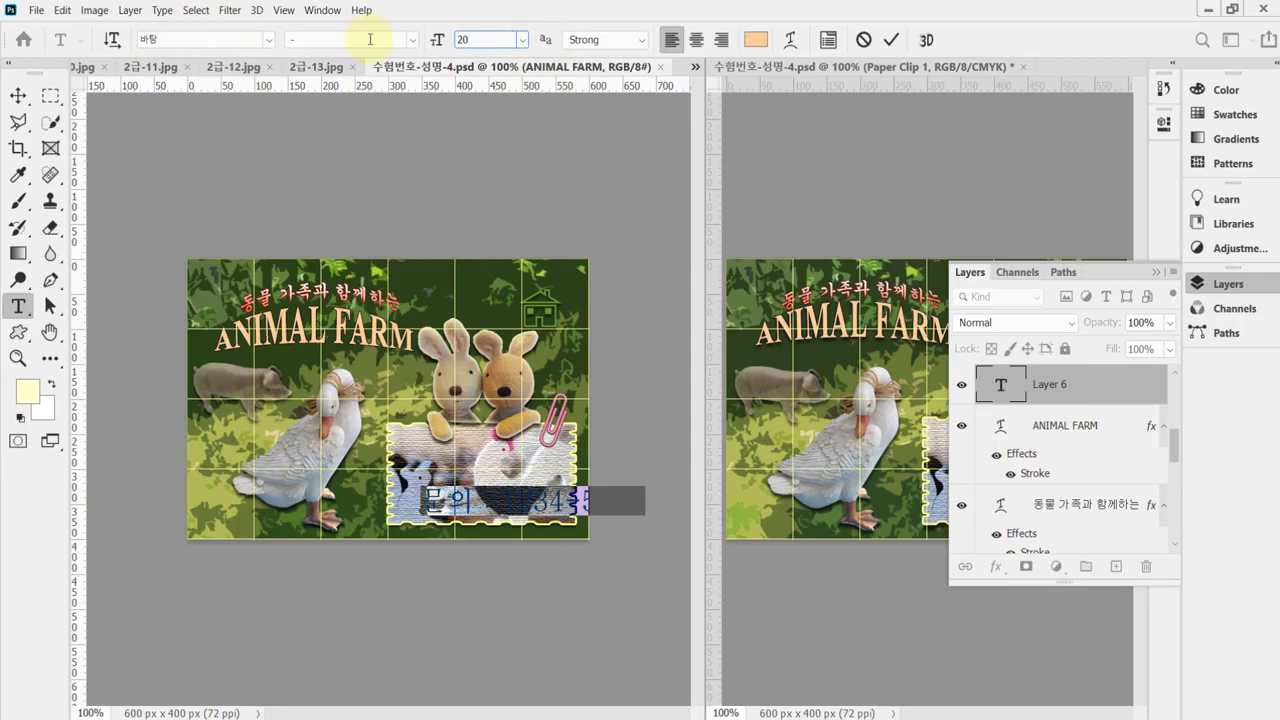
pyautogui.press('Return')
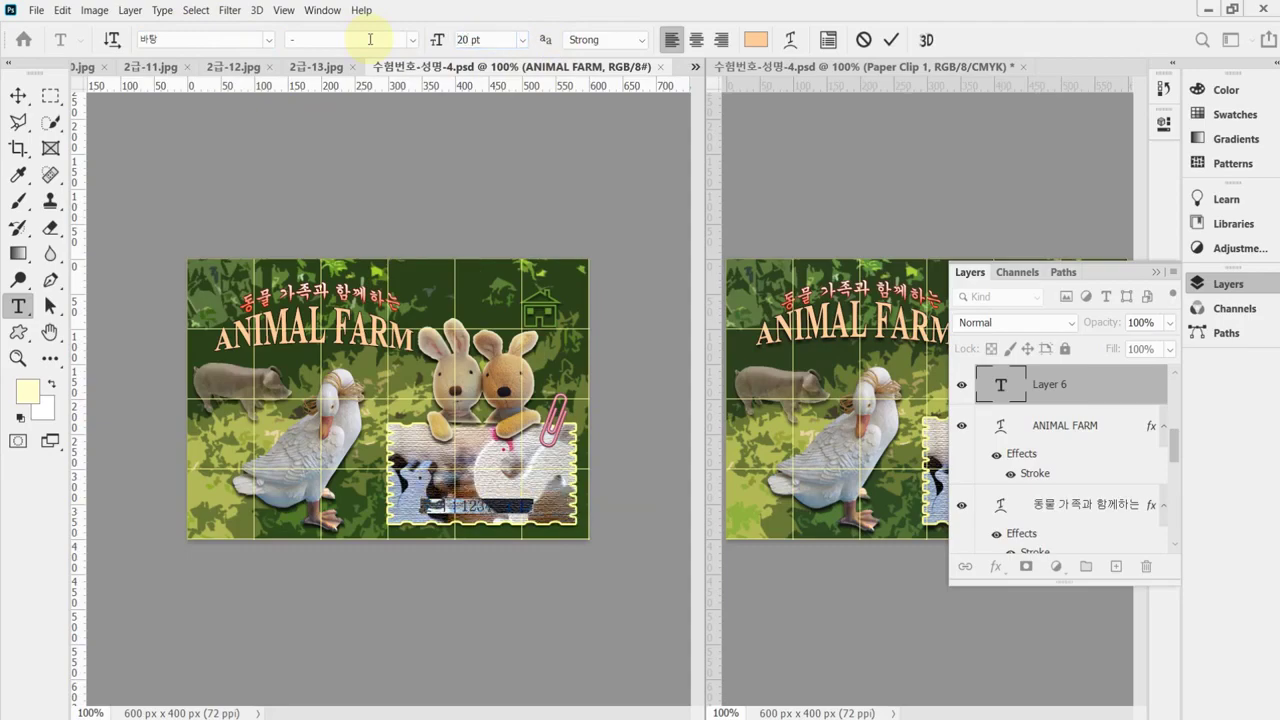
pyautogui.click(757, 41)
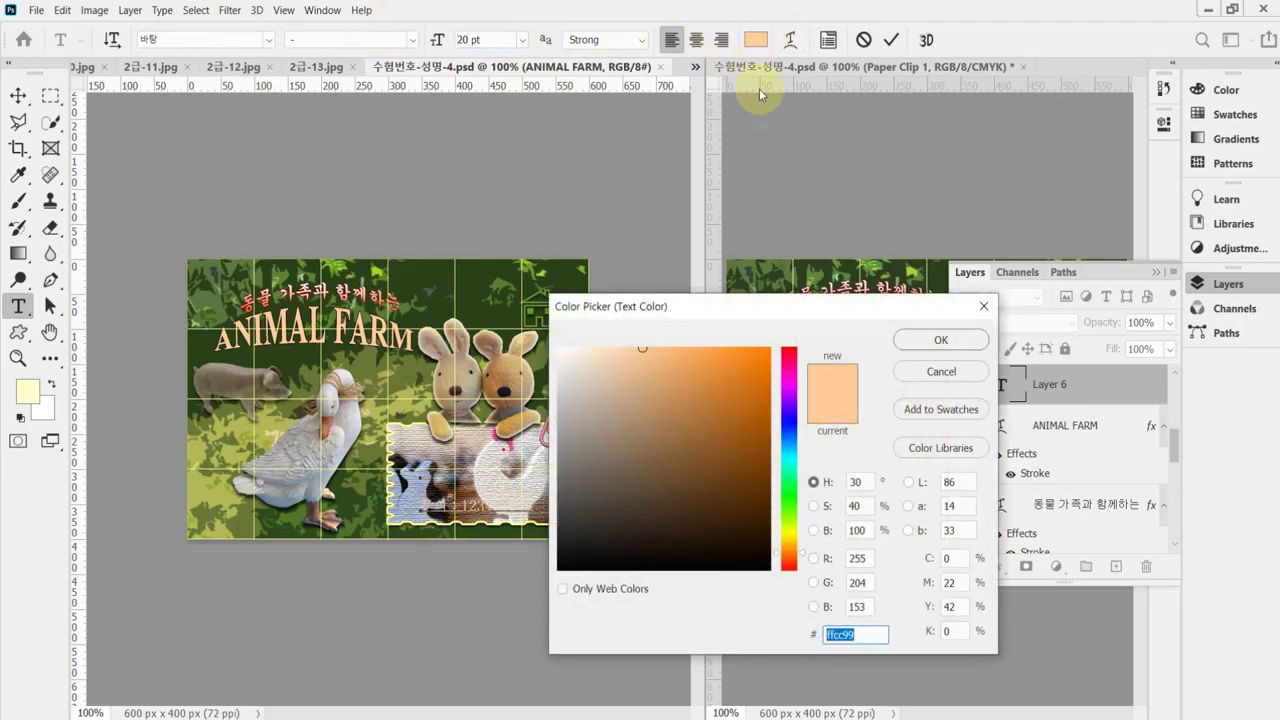
pyautogui.write('909')
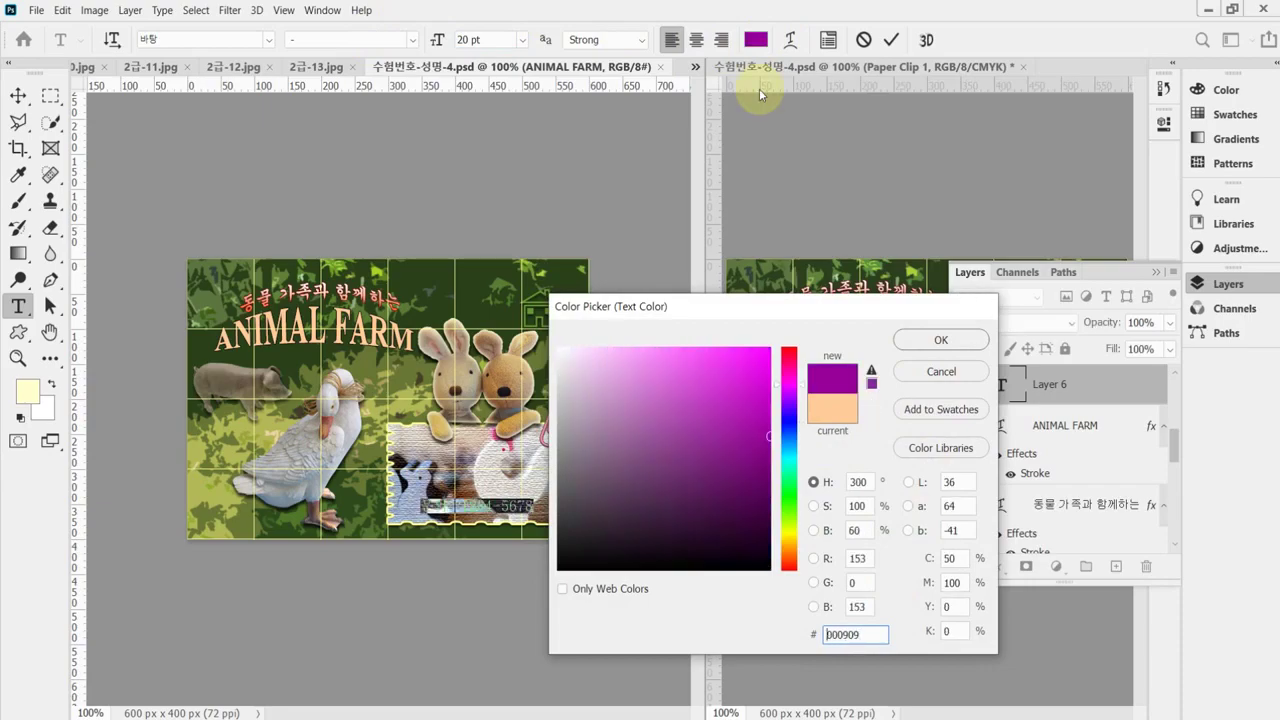
pyautogui.press('Return')
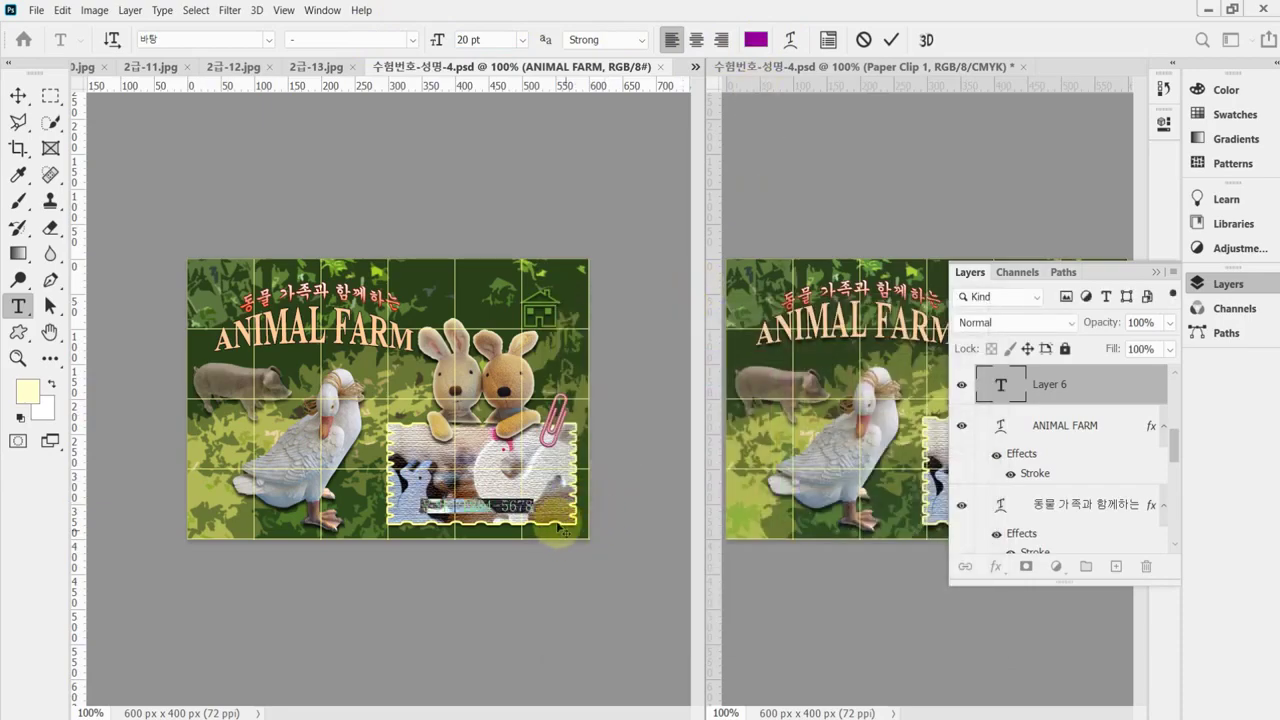
# Step: Add a 2 px outside Stroke in colour ff6 to the contact text layer
pyautogui.click(990, 570)
pyautogui.click(995, 568)
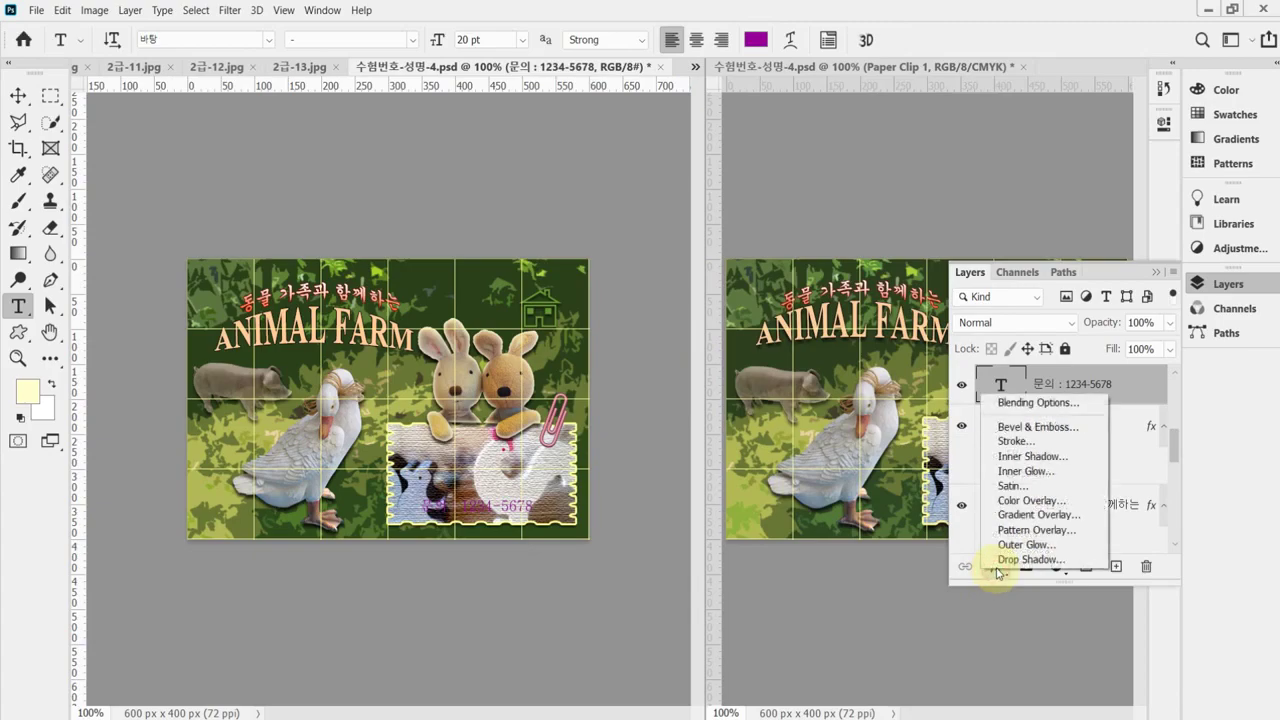
pyautogui.click(1036, 444)
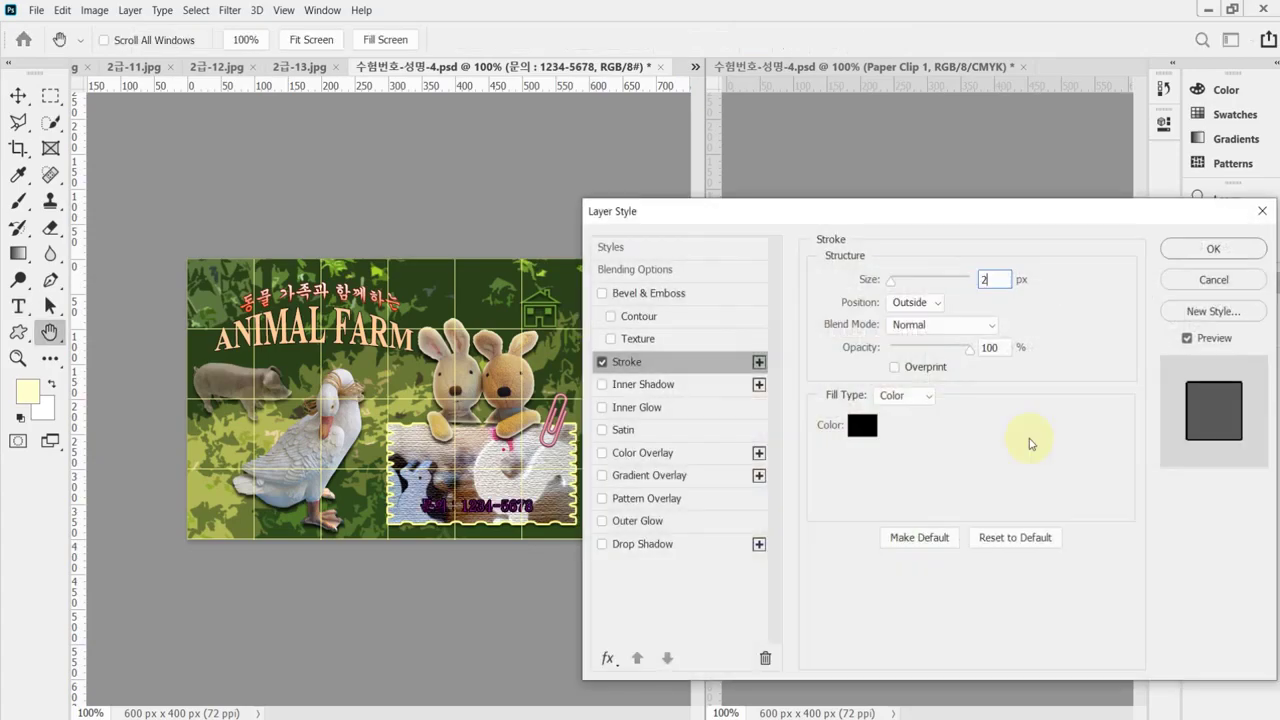
pyautogui.click(862, 428)
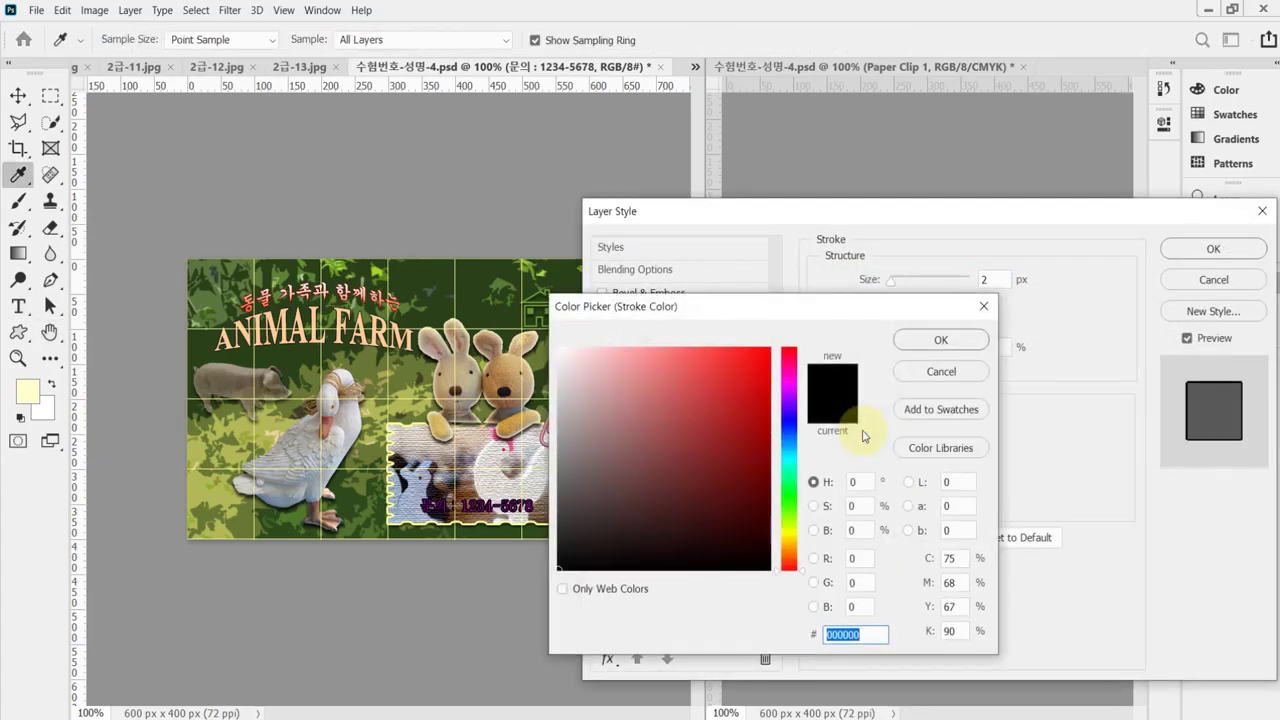
pyautogui.write('ff6')
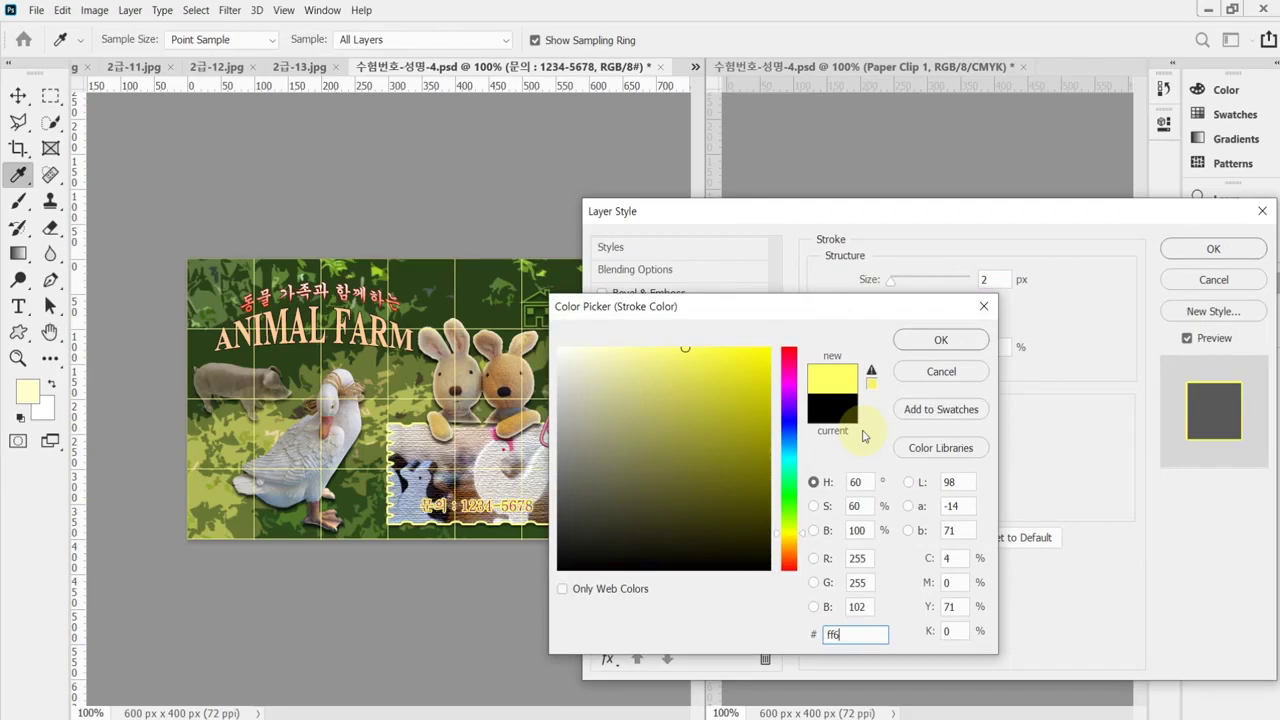
pyautogui.moveTo(866, 310); pyautogui.dragTo(880, 320)
pyautogui.click(976, 357)
pyautogui.click(1238, 256)
# Step: Compare the contact text with the reference image and move it slightly to the right on the stamp photo
pyautogui.press('t')
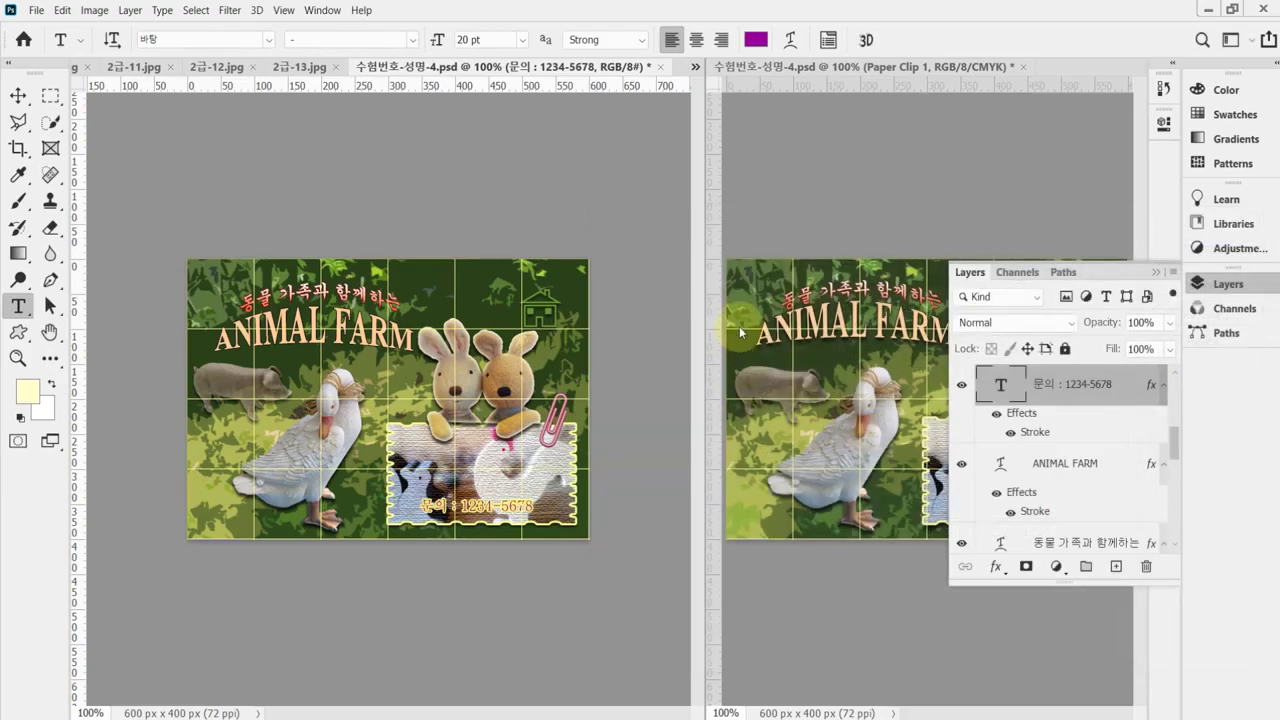
pyautogui.hotkey('ctrl', '+')
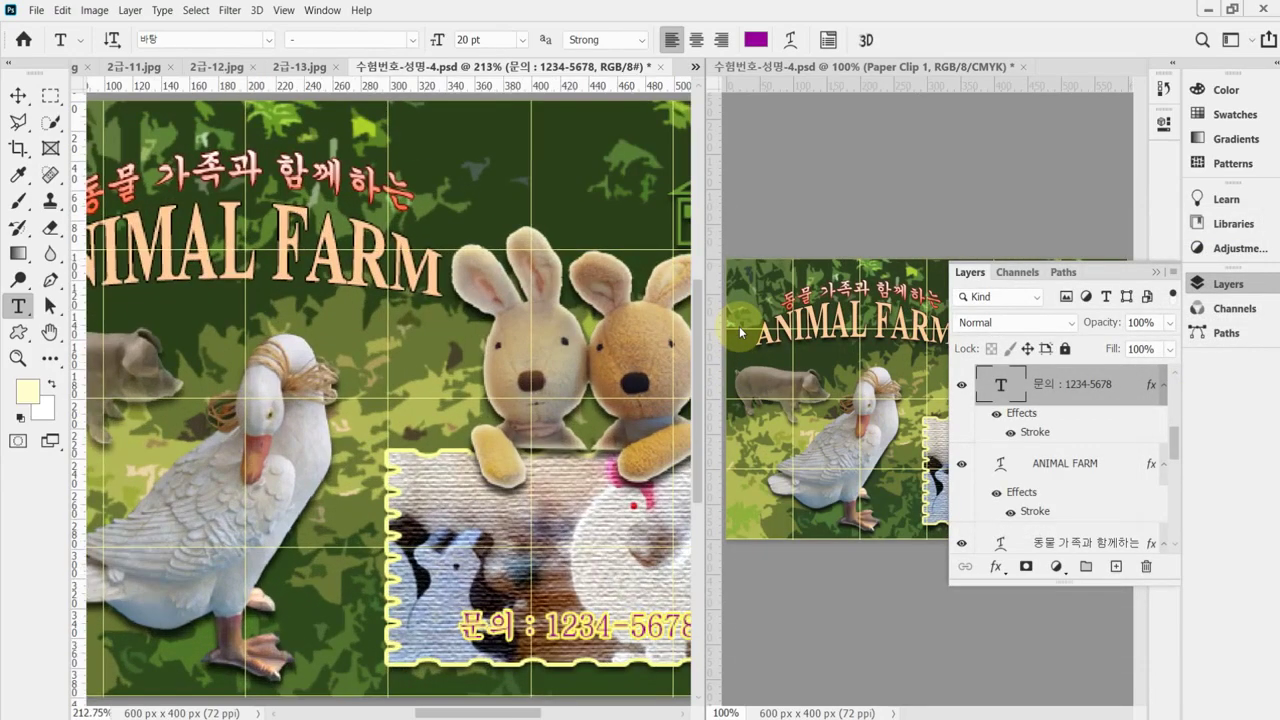
pyautogui.hotkey('ctrl', '-')
pyautogui.hotkey('ctrl', '-')
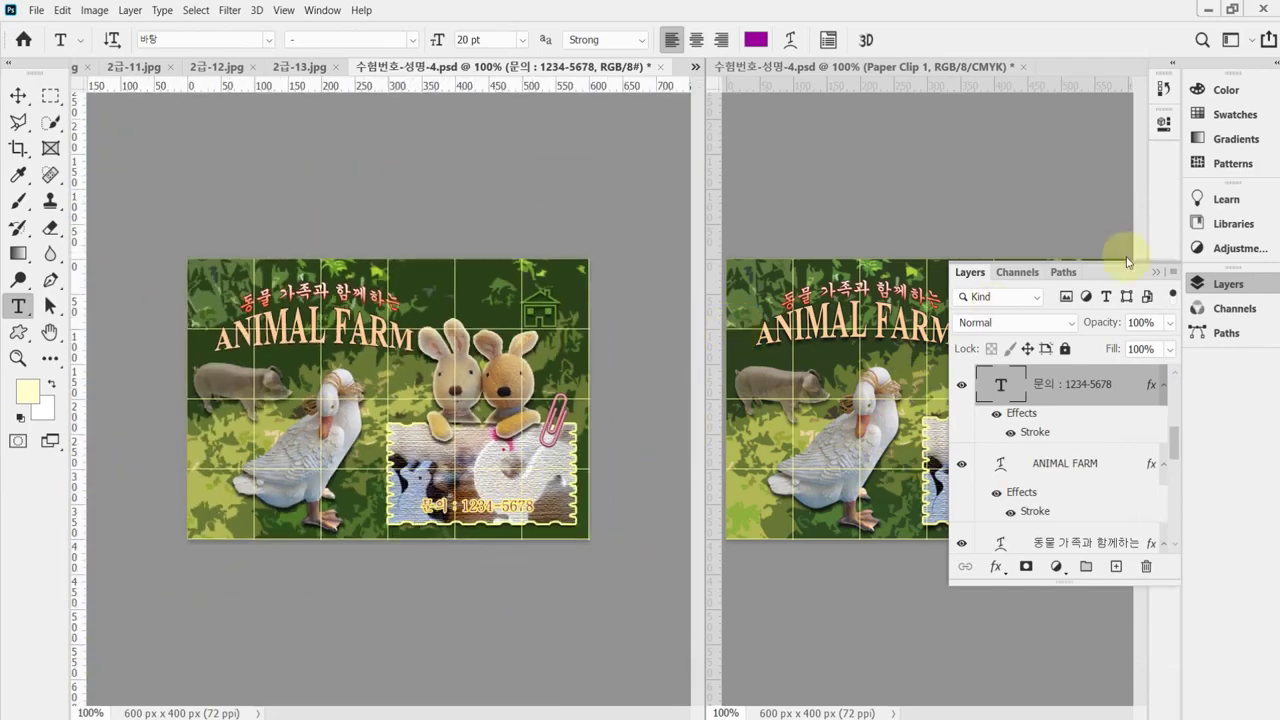
pyautogui.click(1238, 290)
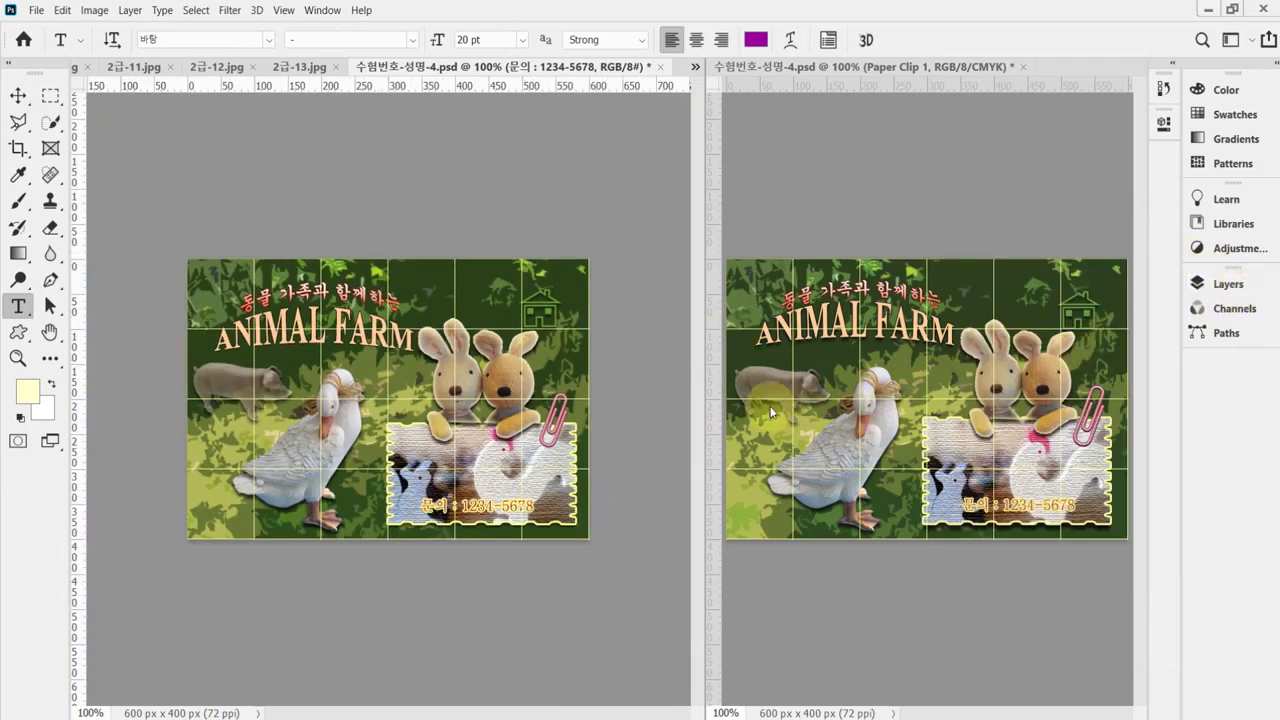
pyautogui.click(17, 96)
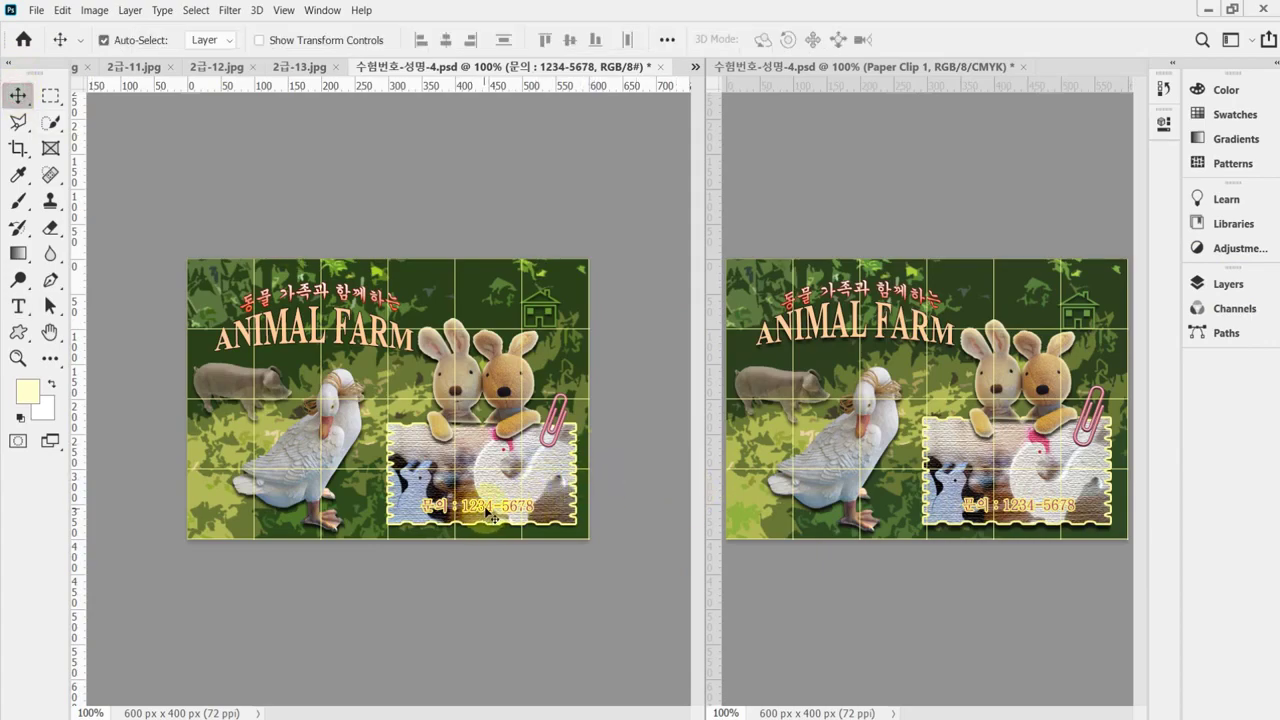
pyautogui.moveTo(489, 511); pyautogui.dragTo(491, 511)
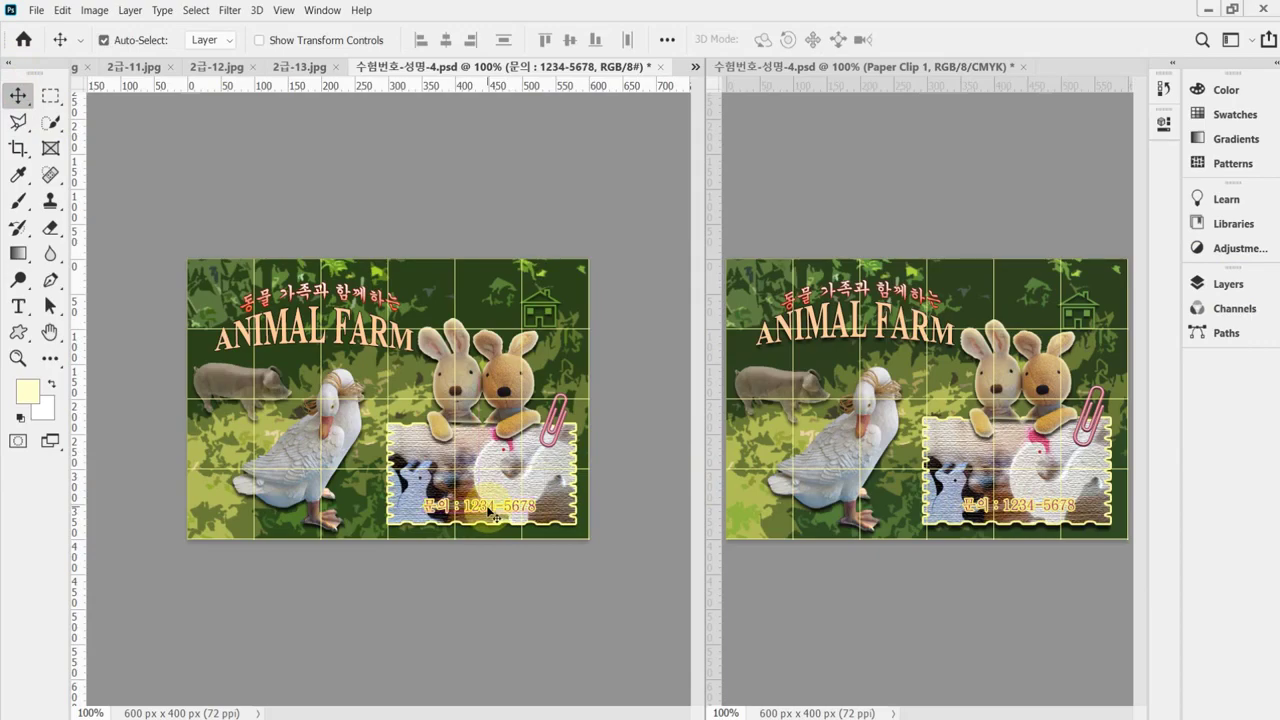
pyautogui.click(553, 438)
pyautogui.hotkey('ctrl', 't')
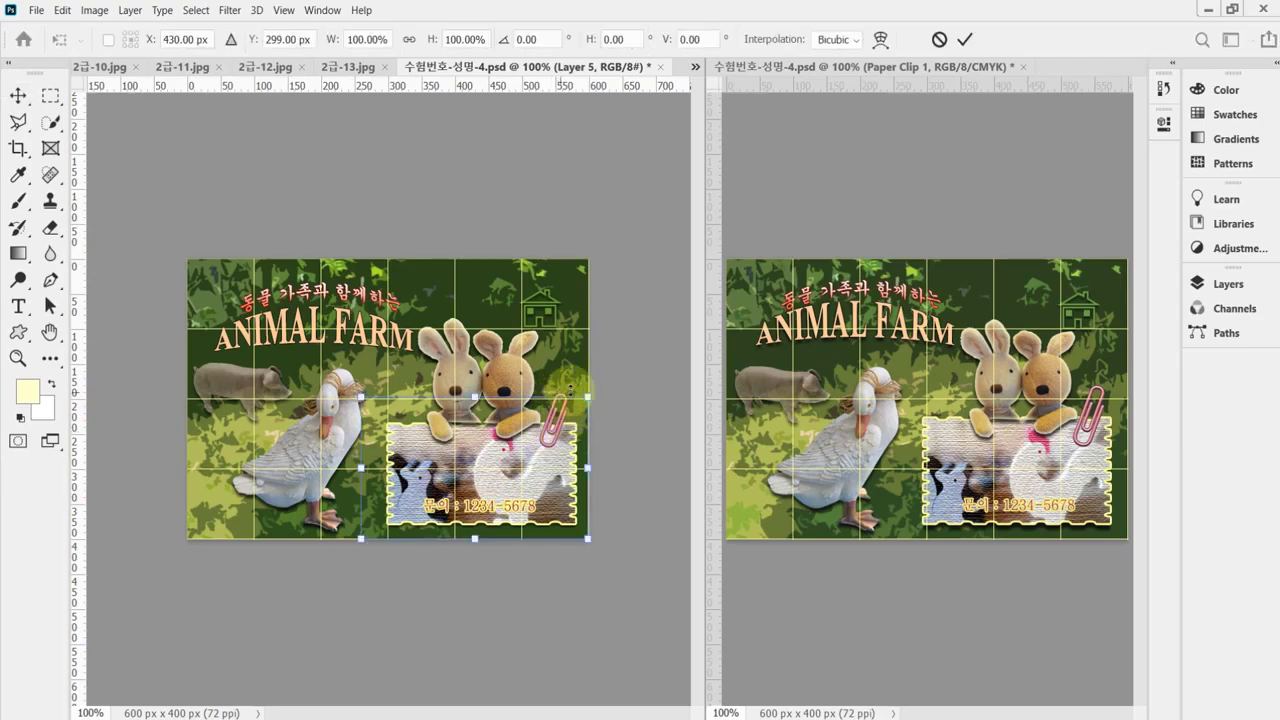
pyautogui.doubleClick(560, 435)
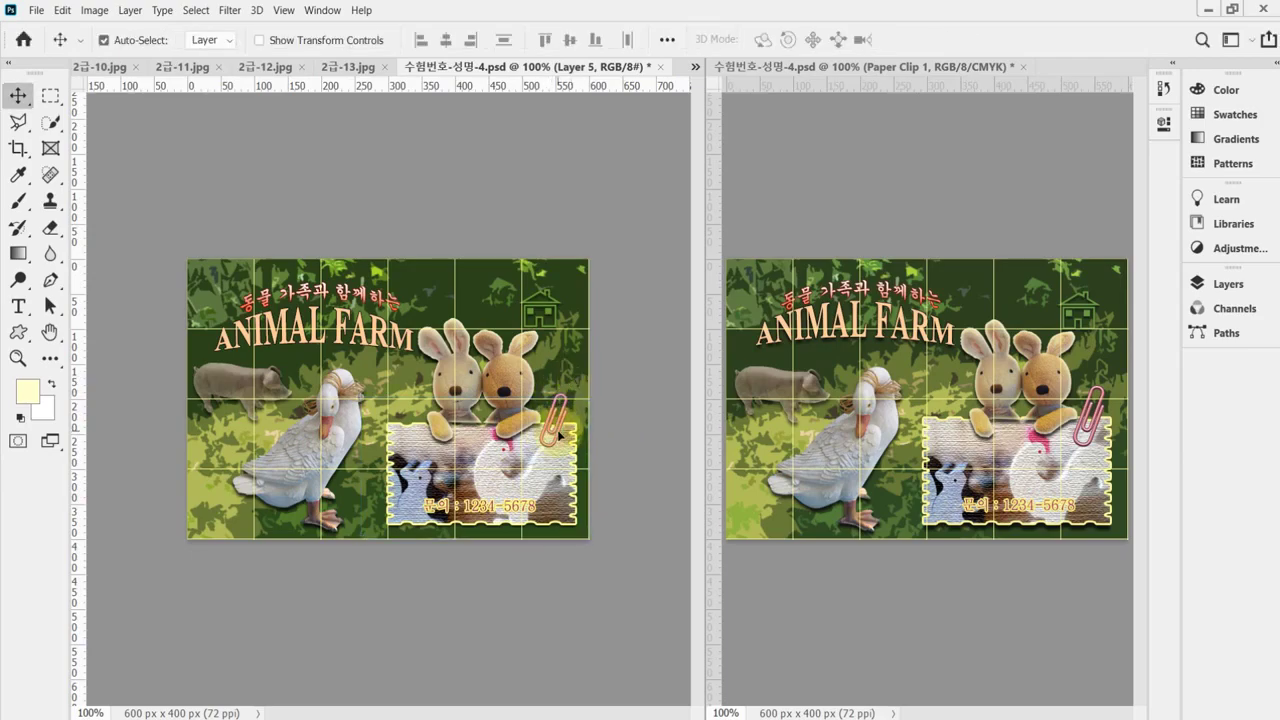
# Step: Select the paper clip shape and enlarge it slightly upward with Free Transform
pyautogui.click(560, 435)
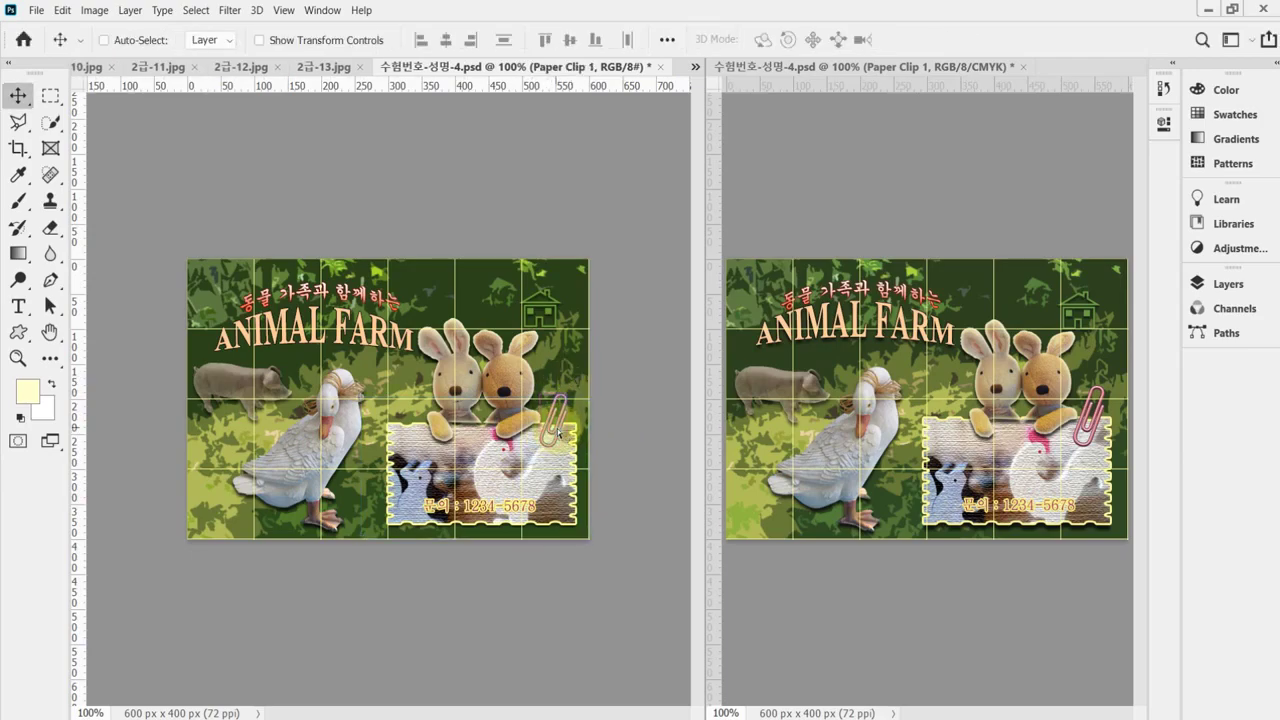
pyautogui.hotkey('ctrl', 't')
pyautogui.moveTo(571, 397); pyautogui.dragTo(570, 390)
pyautogui.press('Return')
# Step: Hide the grid lines over the composition and save the document
pyautogui.hotkey('ctrl', "'")
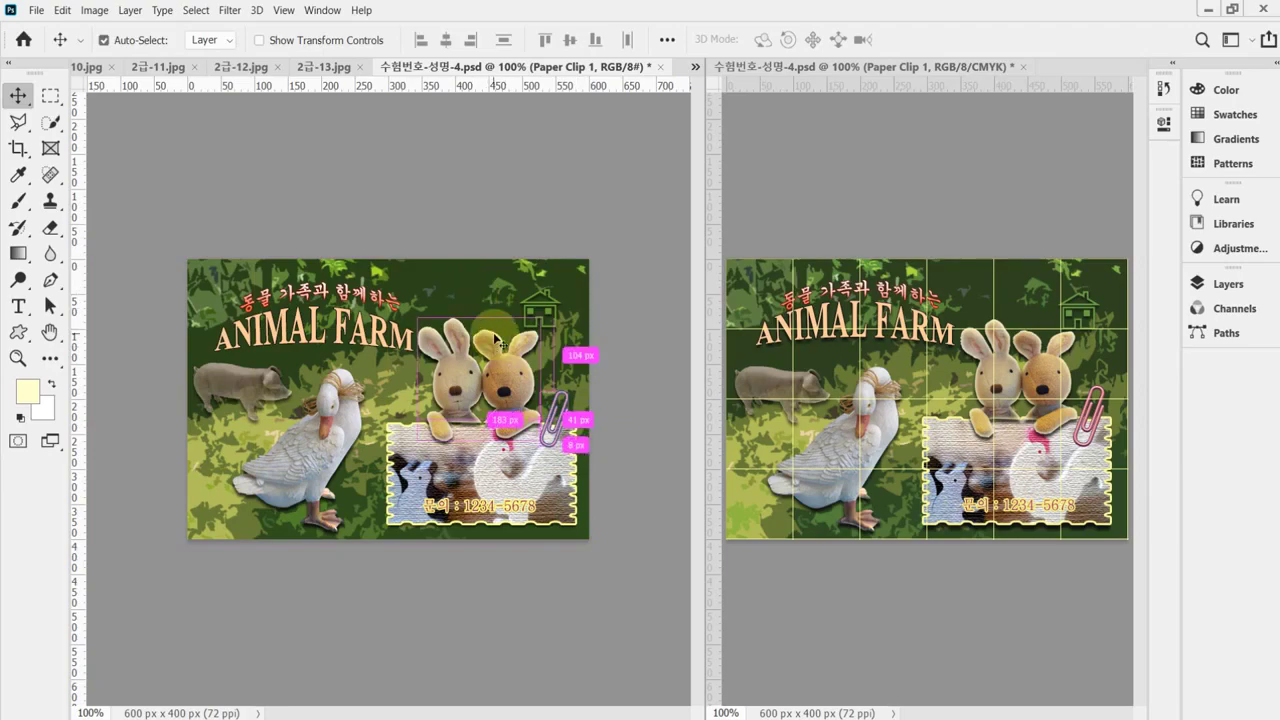
pyautogui.hotkey('ctrl', 's')
pyautogui.press('ctrl')
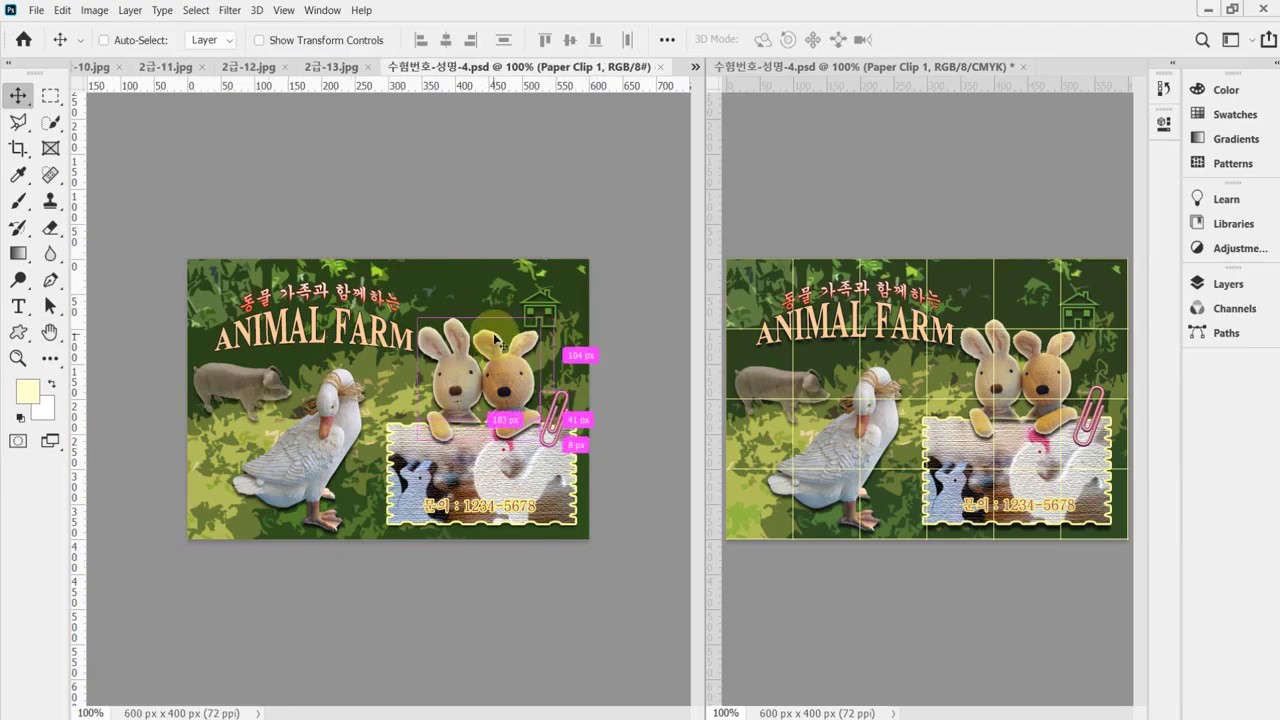
# Step: Save a JPEG copy named 수험번호-성명-4.jpg in the 문서 > GTQ folder at Maximum quality 12 with Baseline ("Standard") format
pyautogui.hotkey('ctrl', 'shift', 's')
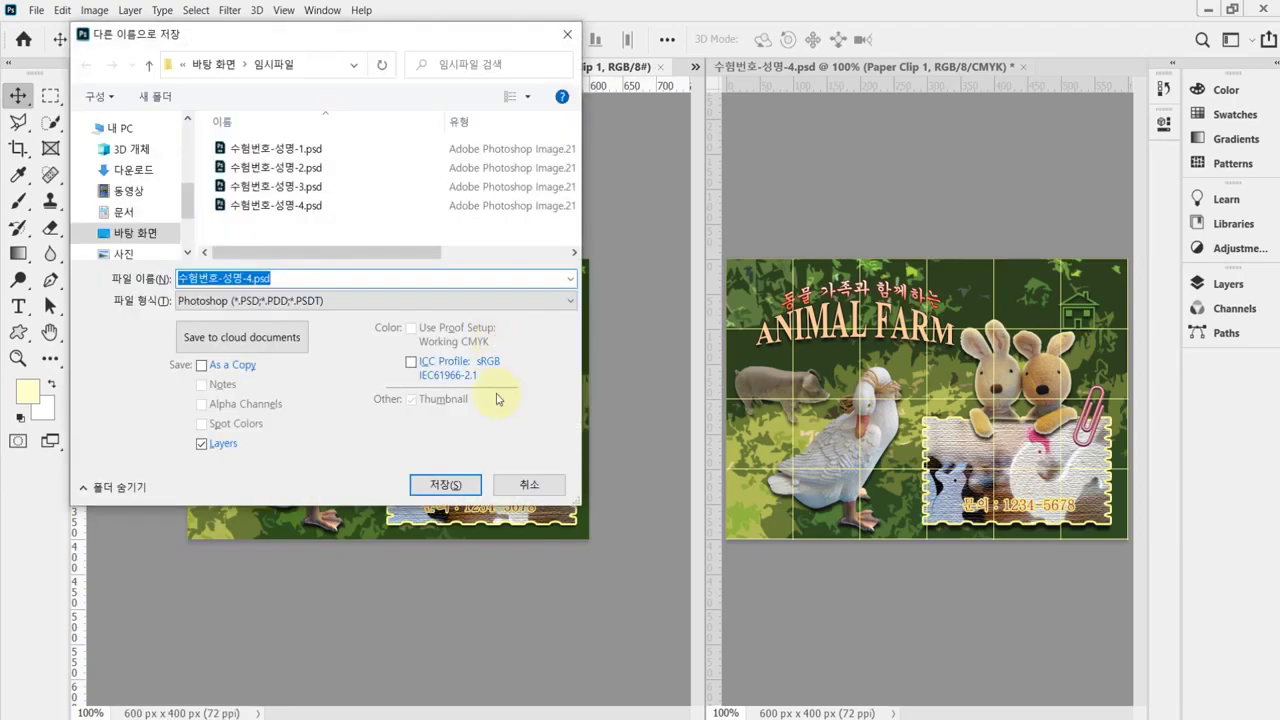
pyautogui.click(207, 302)
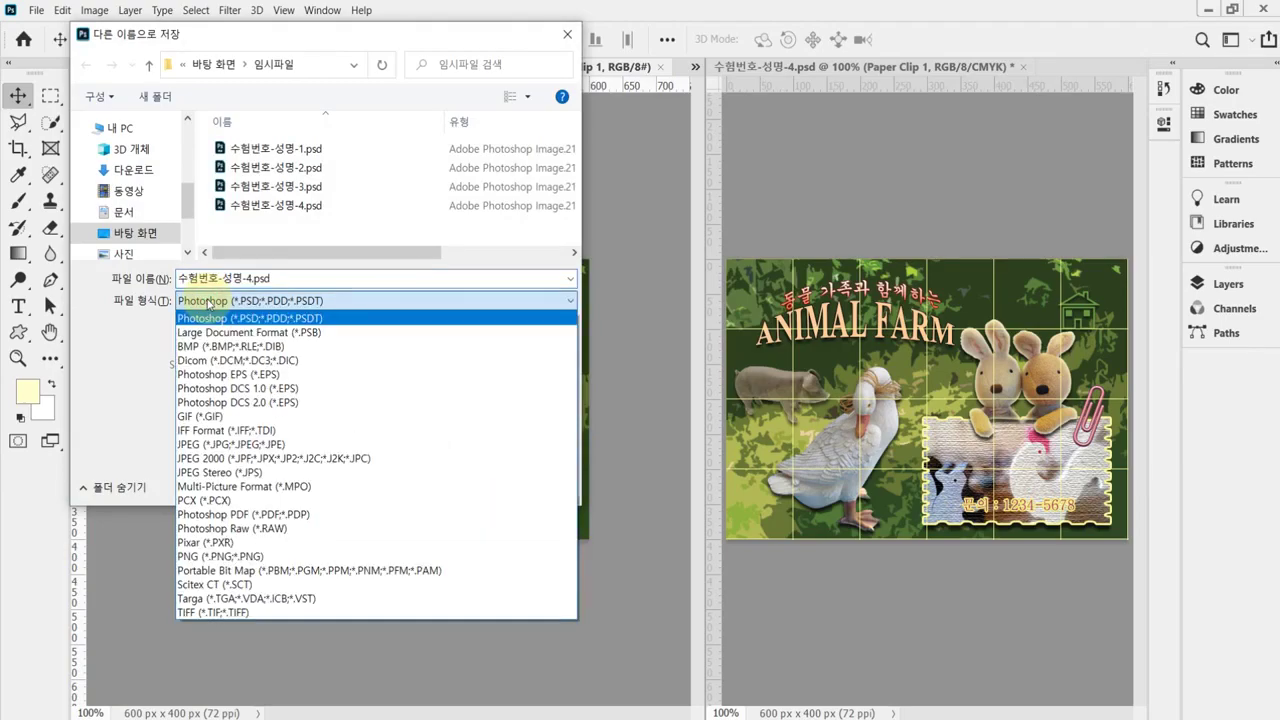
pyautogui.click(226, 444)
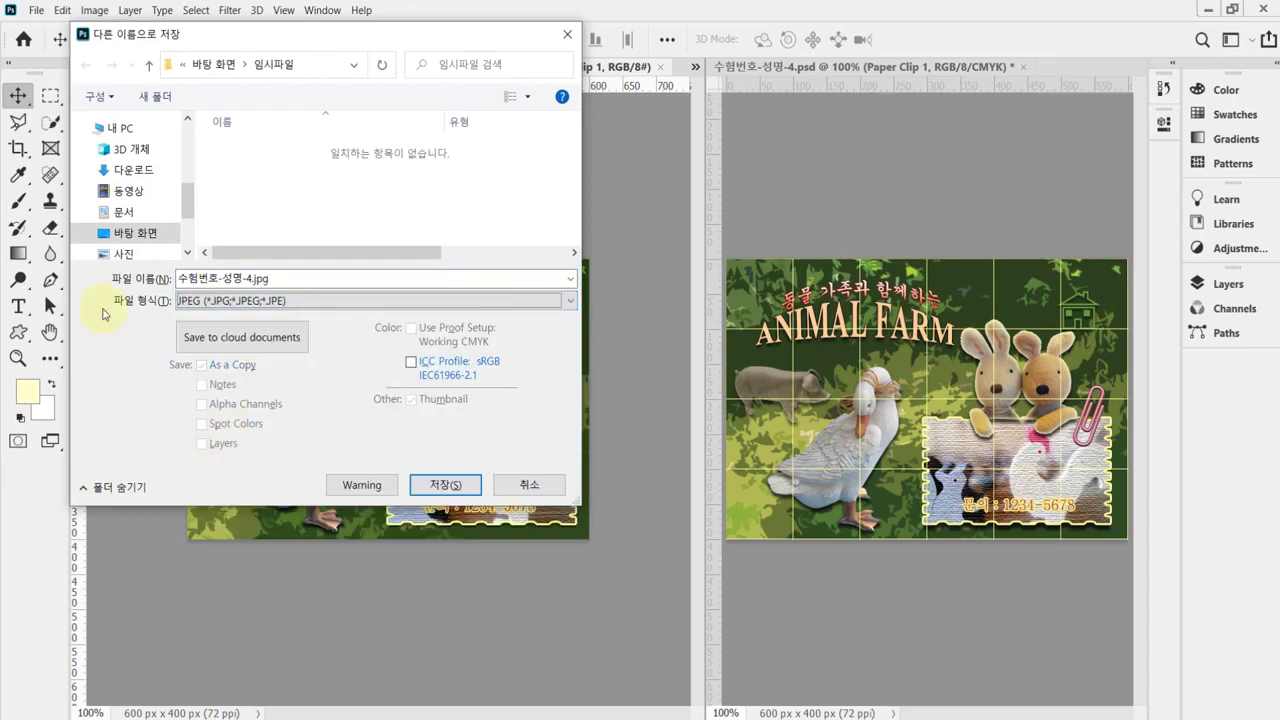
pyautogui.click(120, 128)
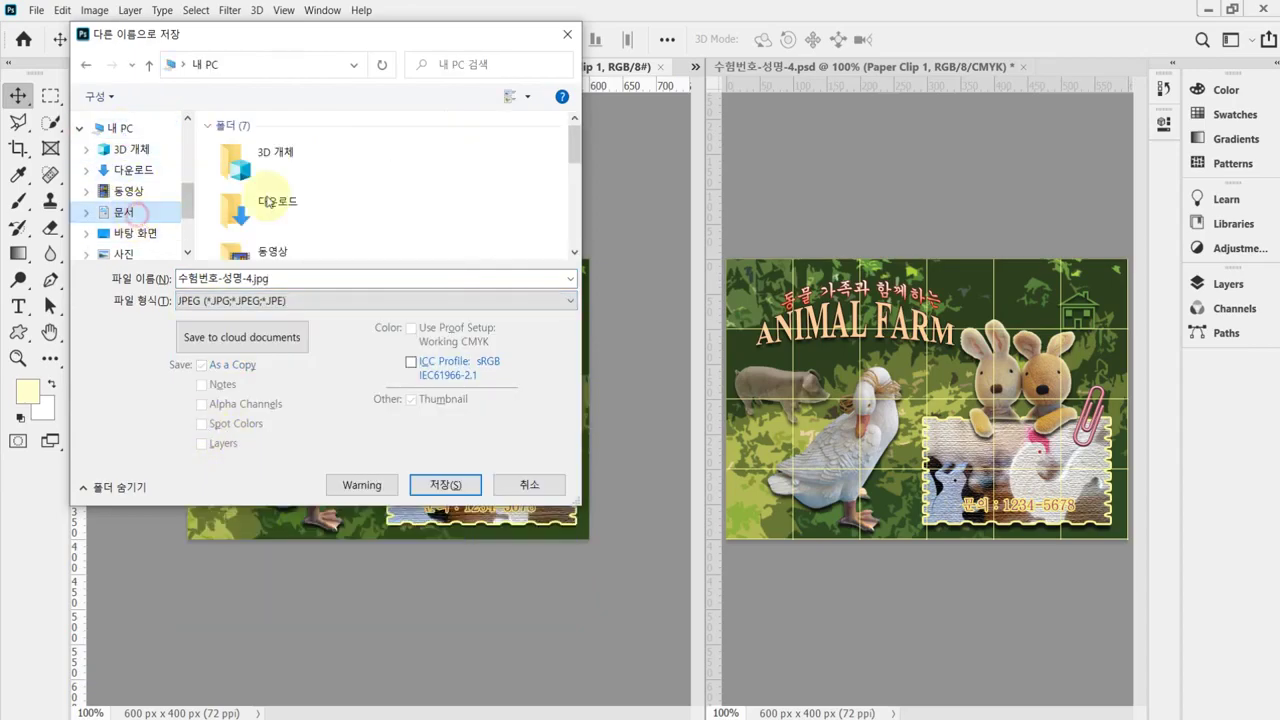
pyautogui.click(122, 212)
pyautogui.click(245, 236)
pyautogui.doubleClick(253, 246)
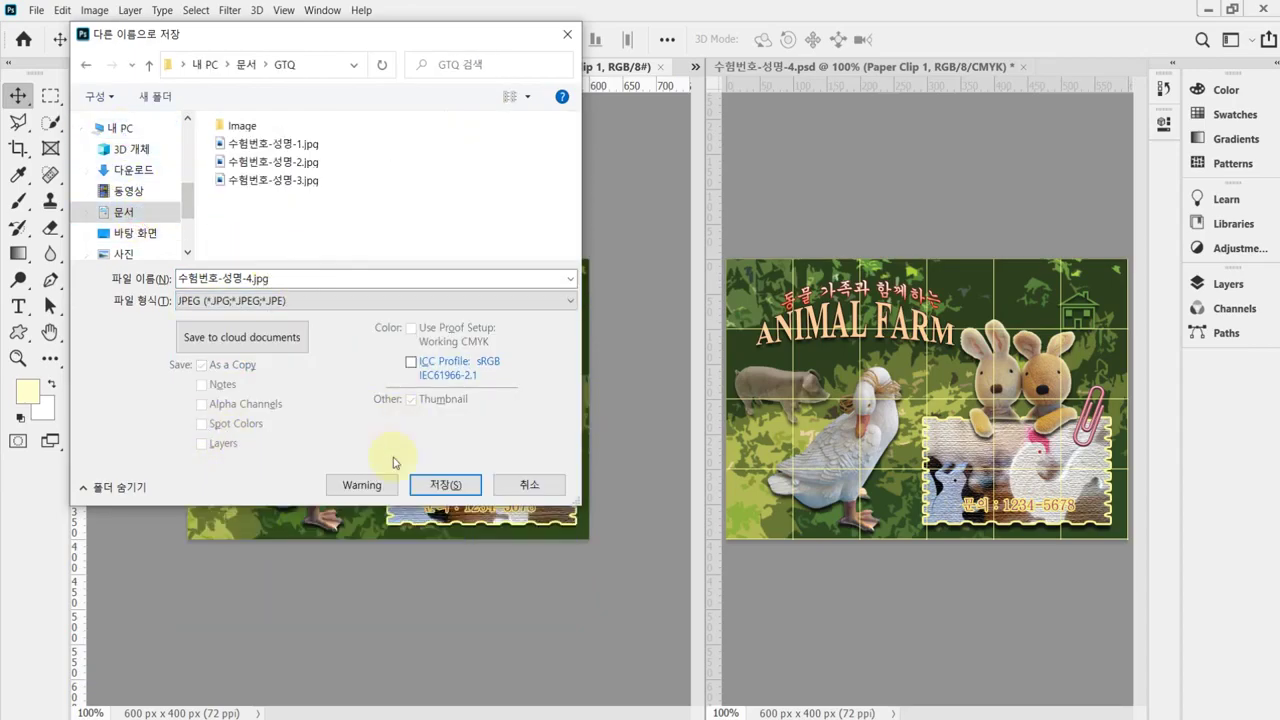
pyautogui.click(445, 485)
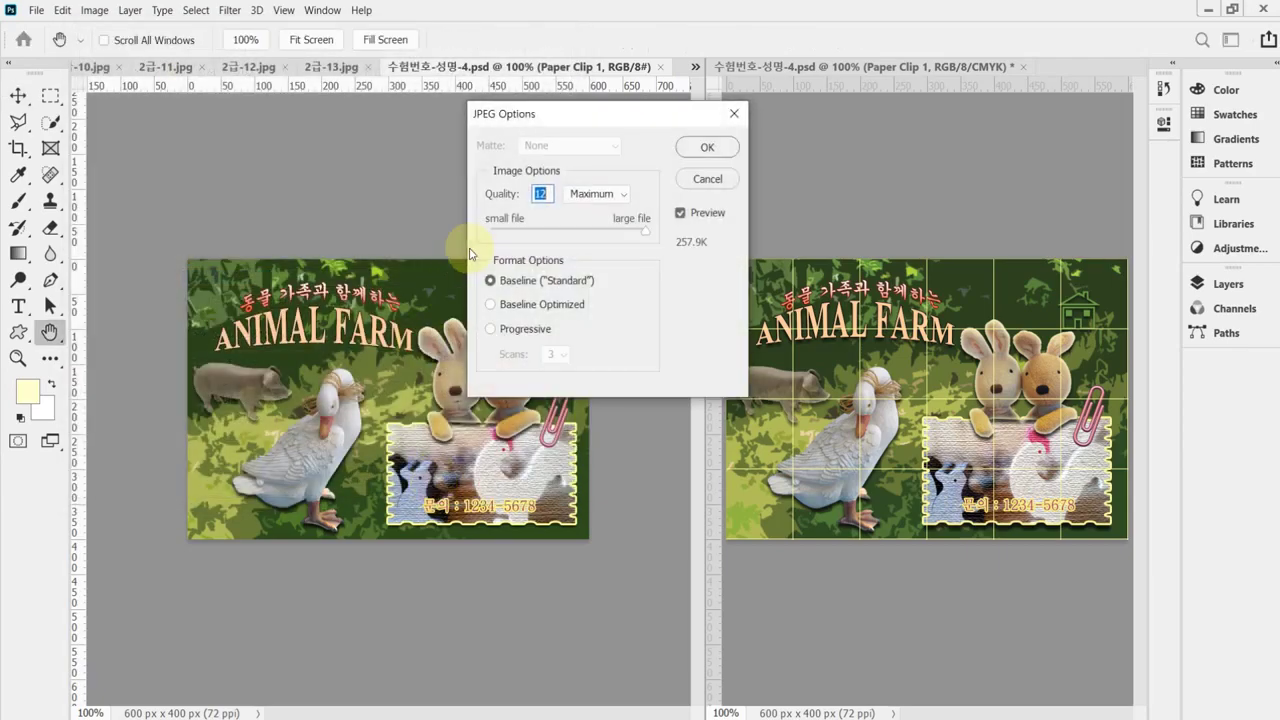
pyautogui.press('Return')
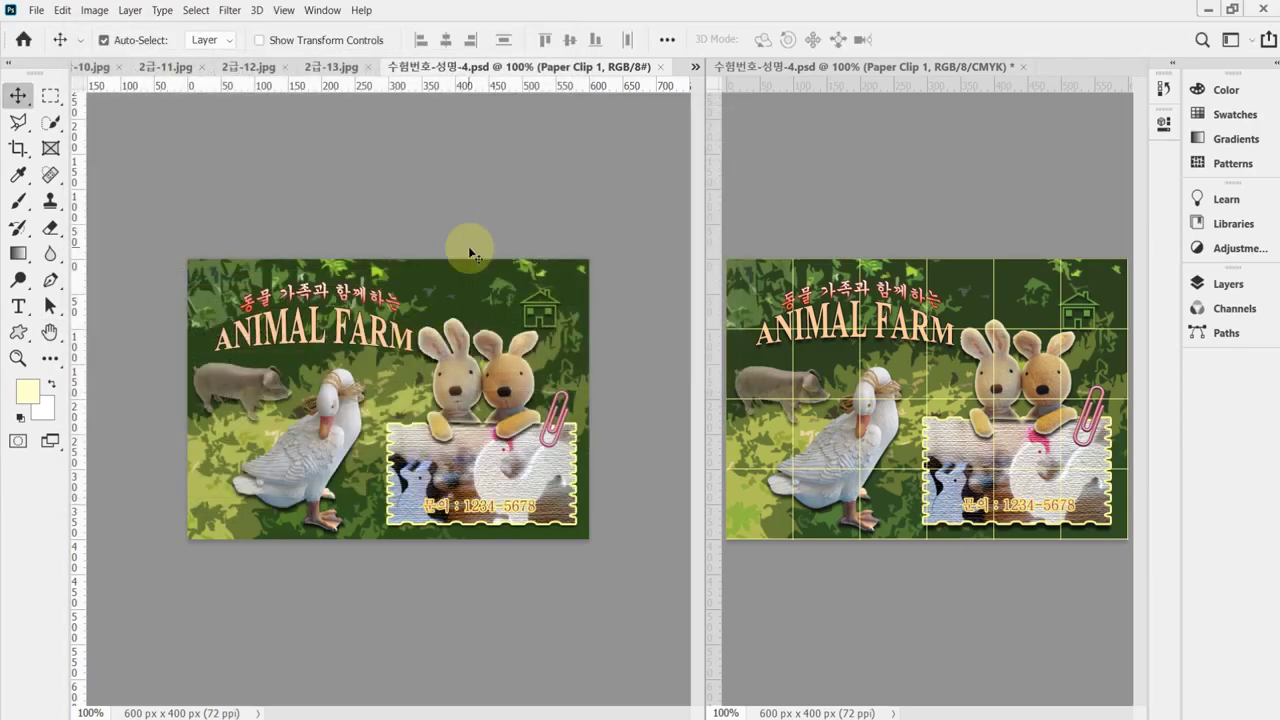
# Step: Resize the image to 60 px wide by 40 px high, keeping the proportions linked
pyautogui.click(128, 10)
pyautogui.moveTo(94, 10)
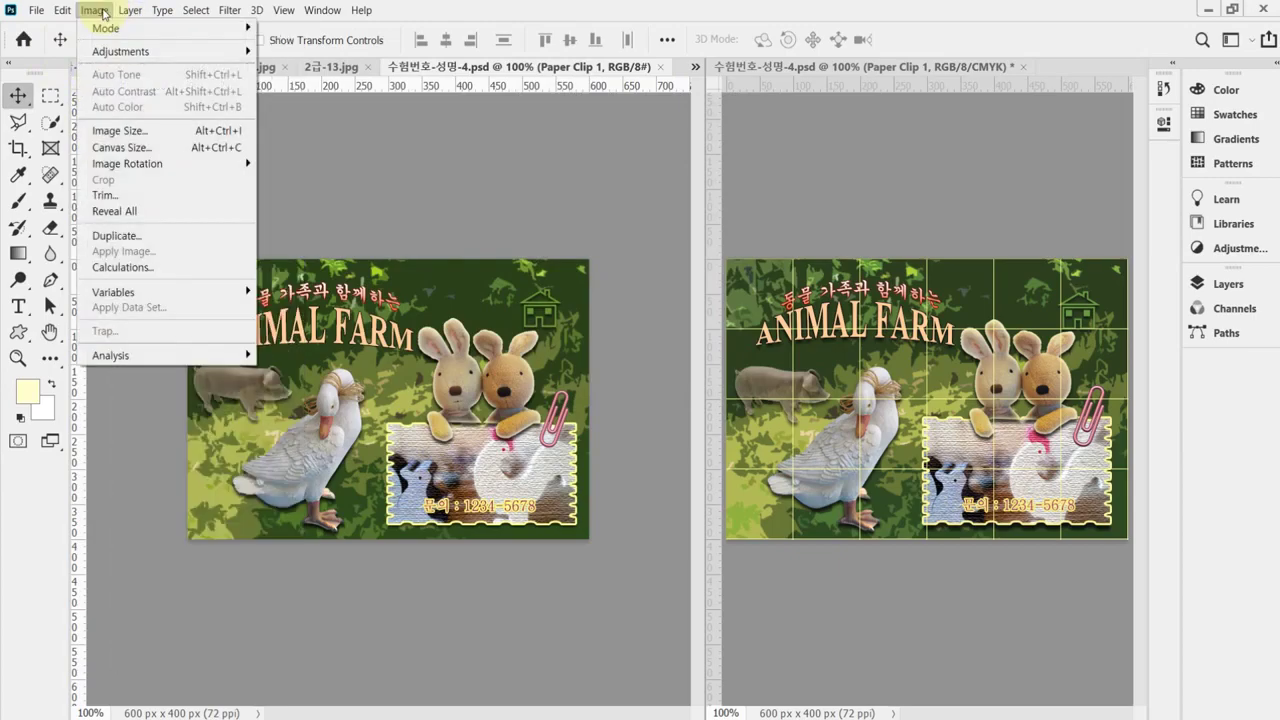
pyautogui.click(107, 133)
pyautogui.write('60')
pyautogui.click(848, 512)
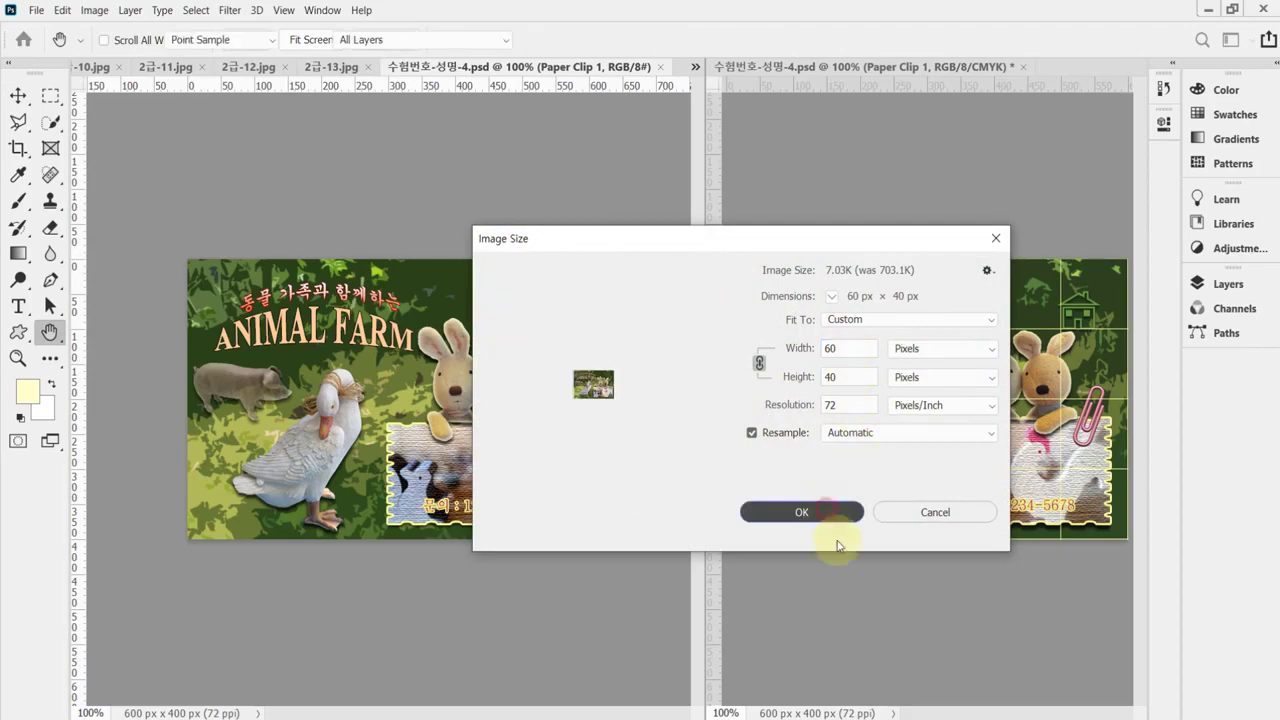
pyautogui.press('v')
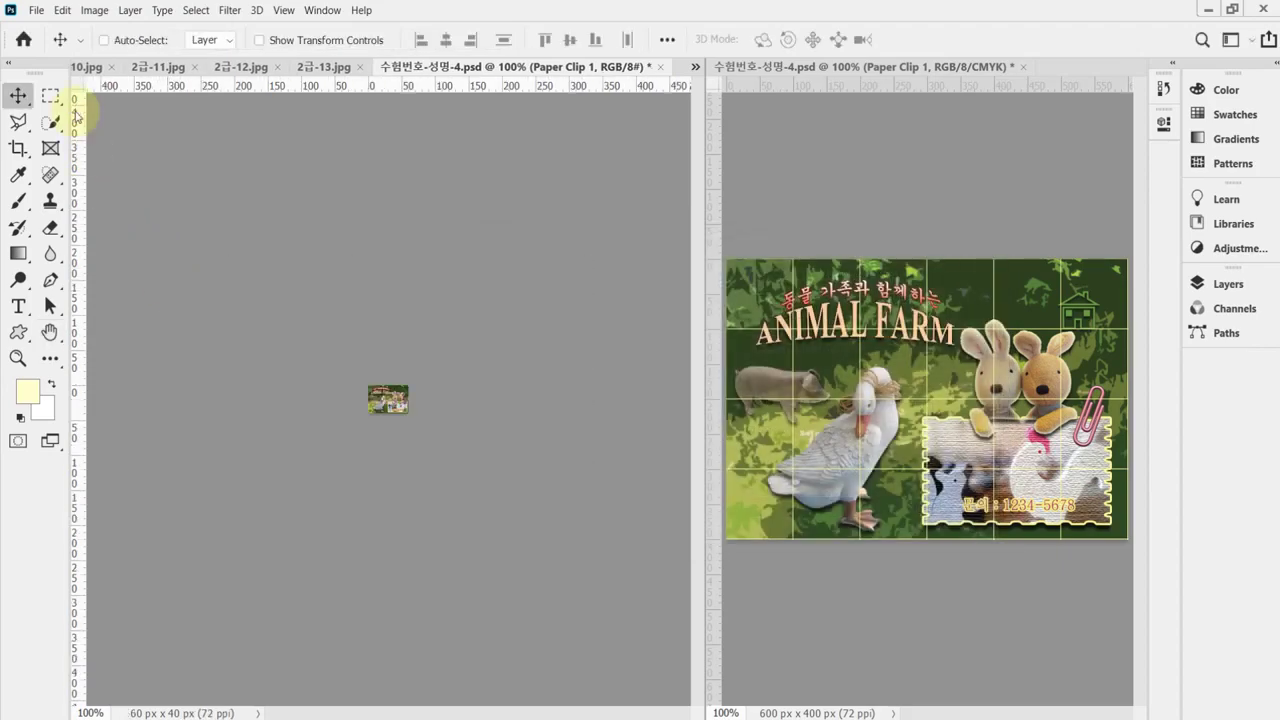
# Step: Save the reduced image in Photoshop format as 수험번호-성명-4.psd in the 문서 > GTQ folder
pyautogui.hotkey('ctrl', 'shift', 's')
pyautogui.click(118, 130)
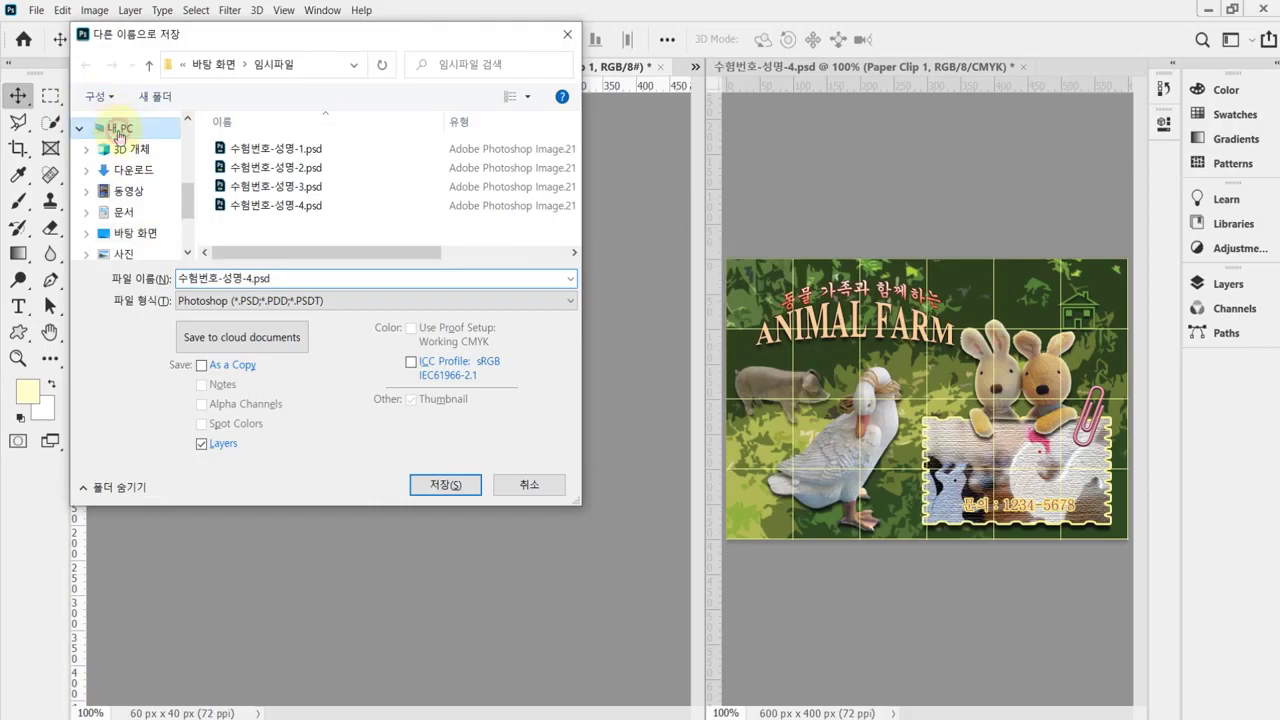
pyautogui.click(123, 212)
pyautogui.click(277, 238)
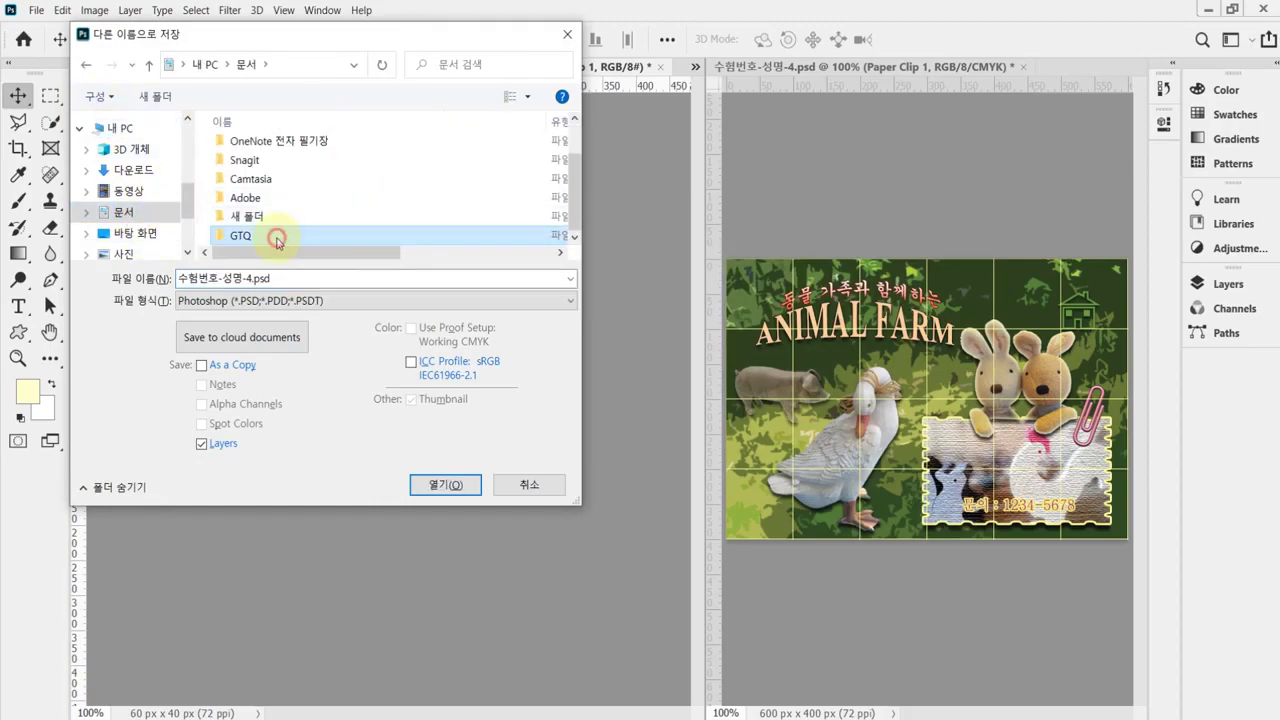
pyautogui.doubleClick(224, 240)
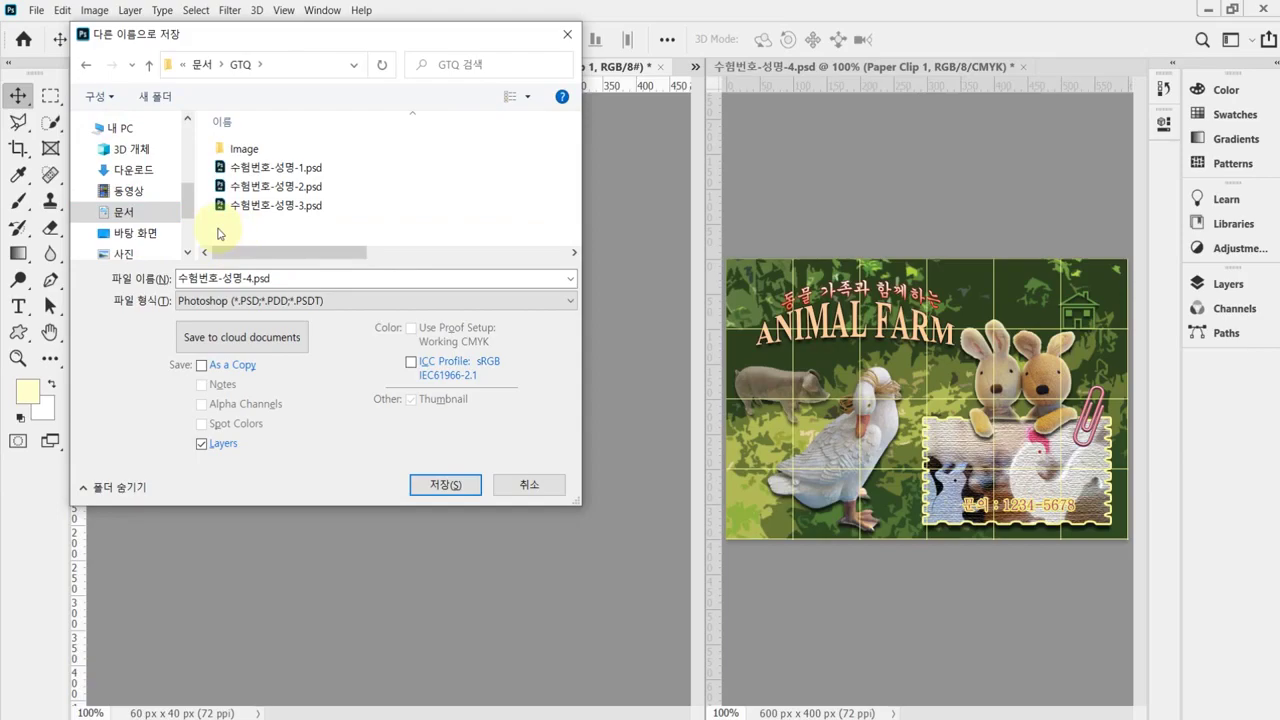
pyautogui.click(446, 486)
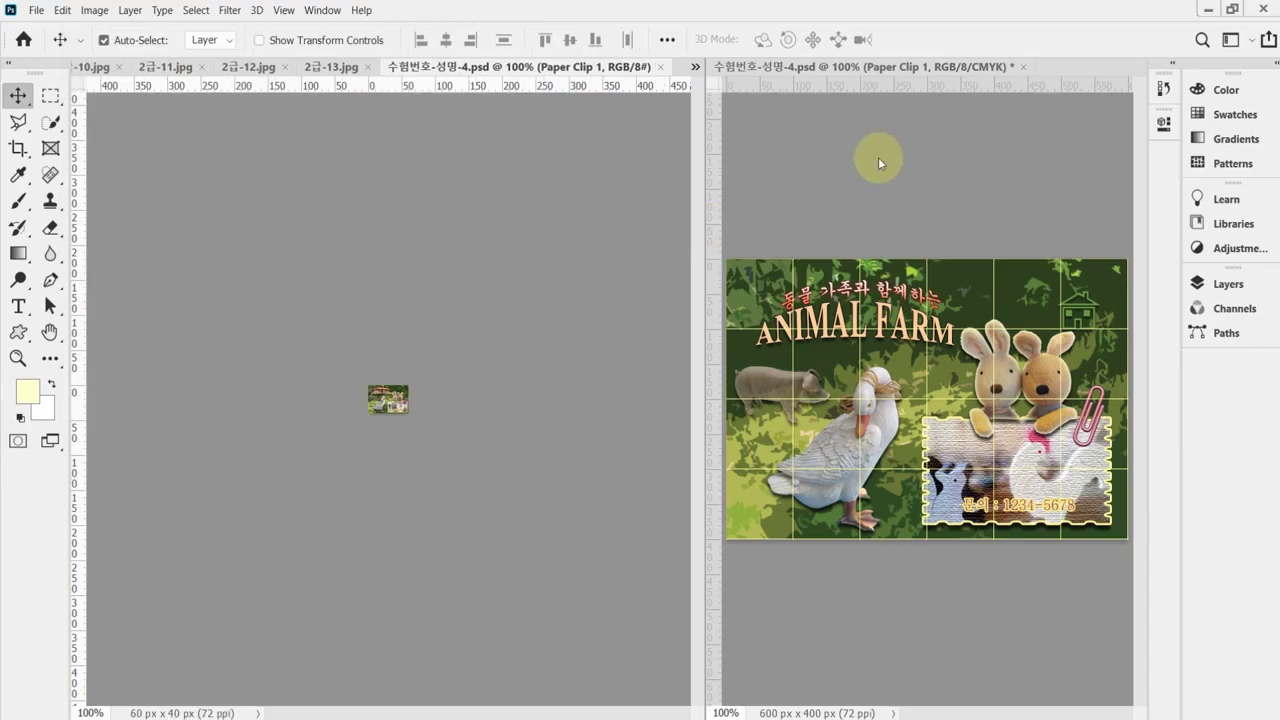